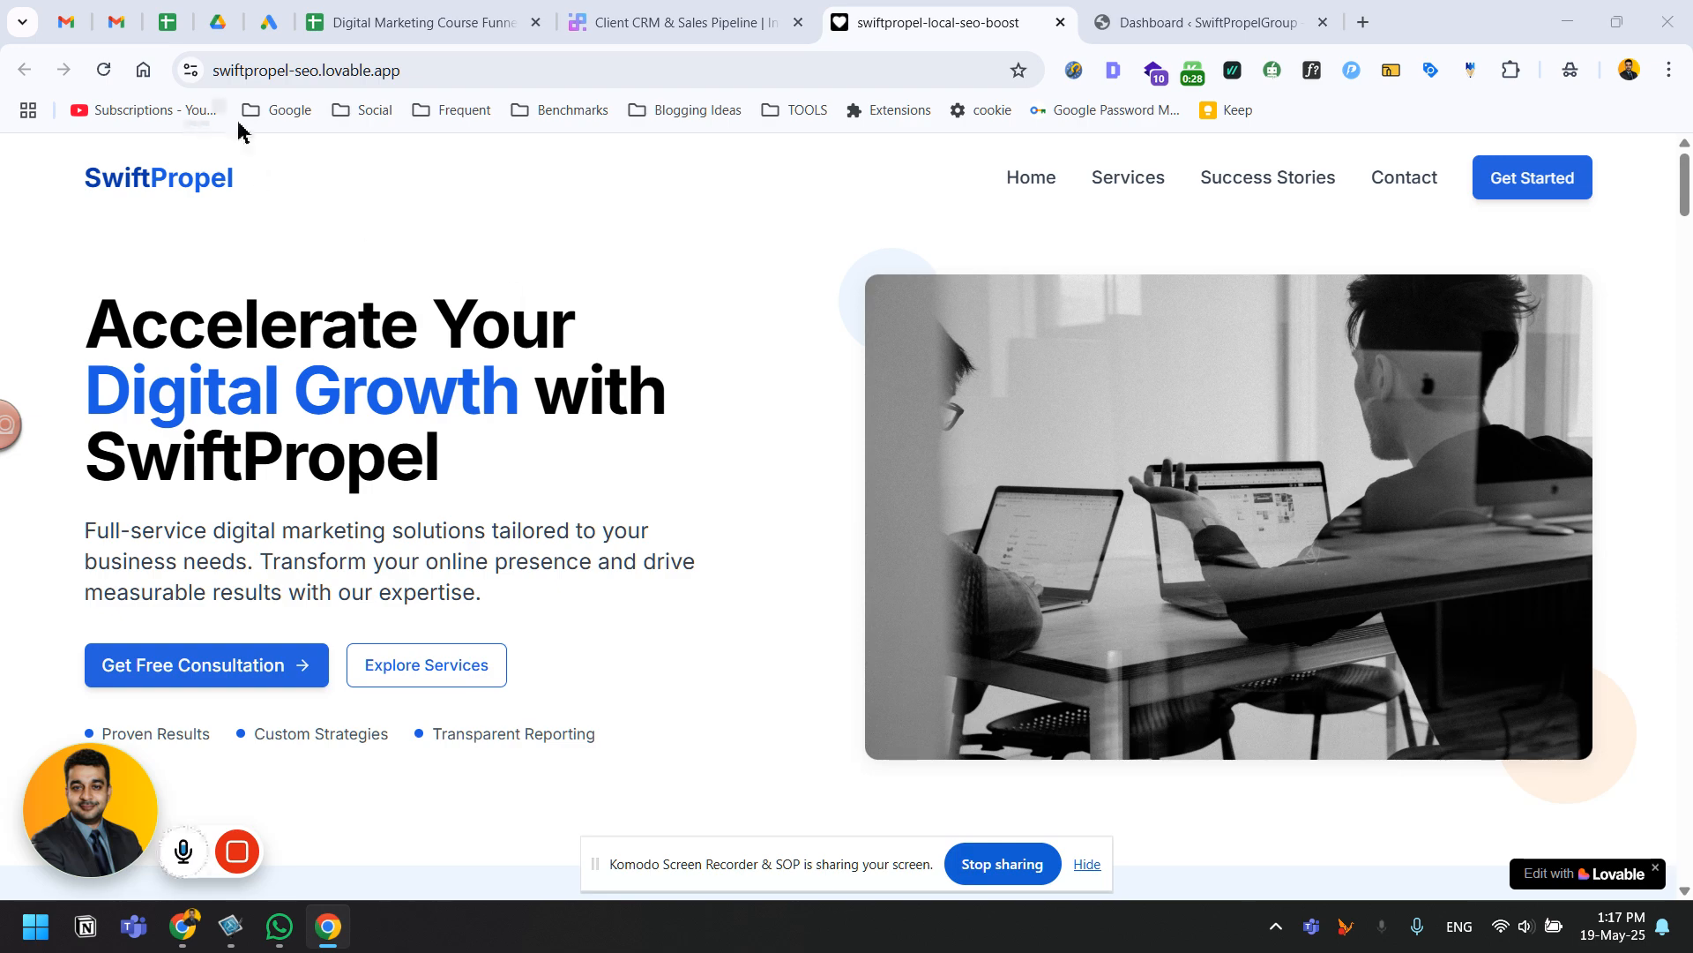
Review the SwiftPropel reference page on Lovable, from the hero through the statistics, services and industries sections.
scroll(454, 633, down, 20)
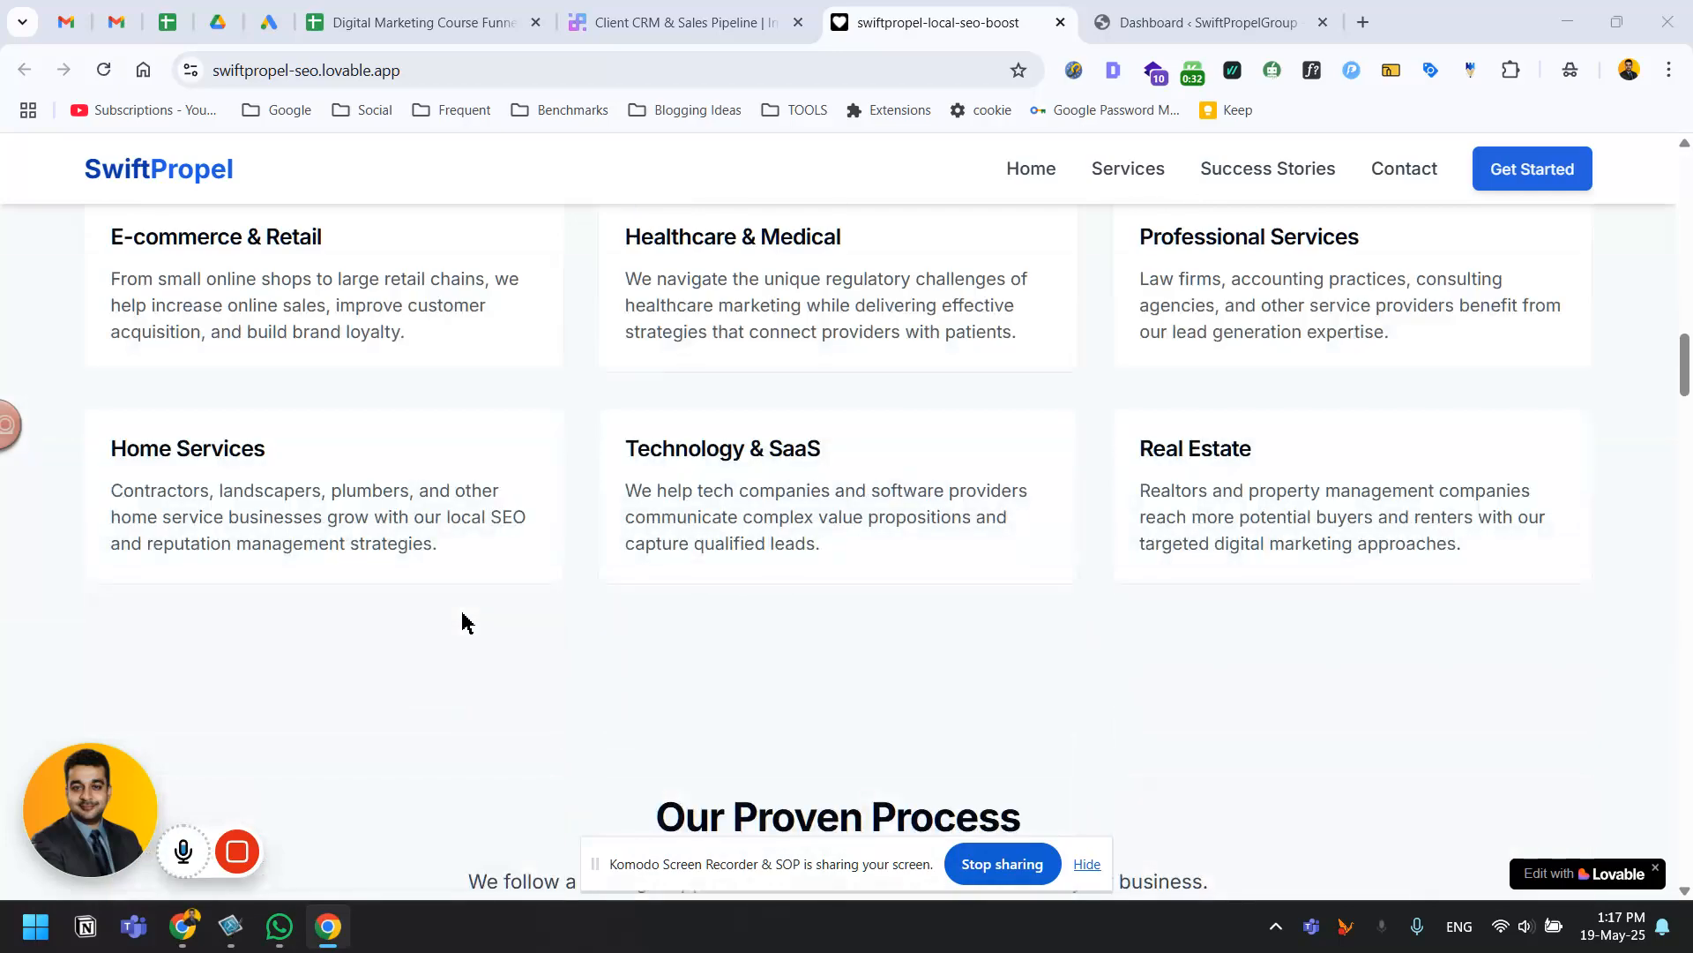
scroll(463, 622, up, 20)
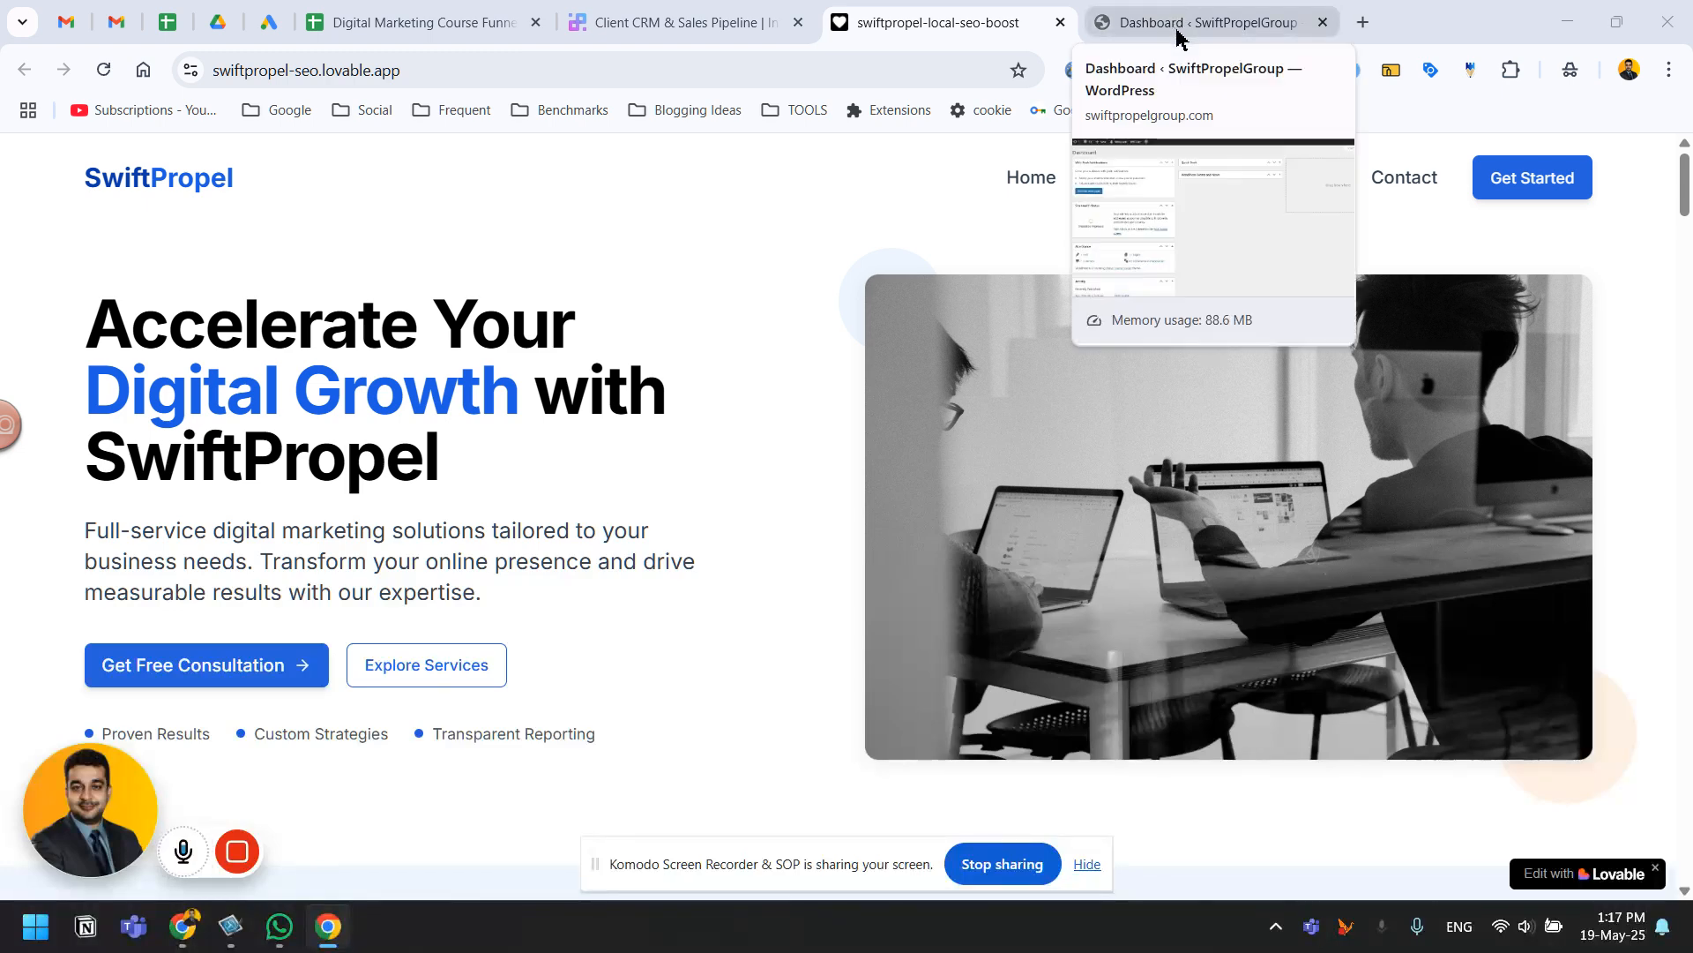
scroll(813, 362, down, 8)
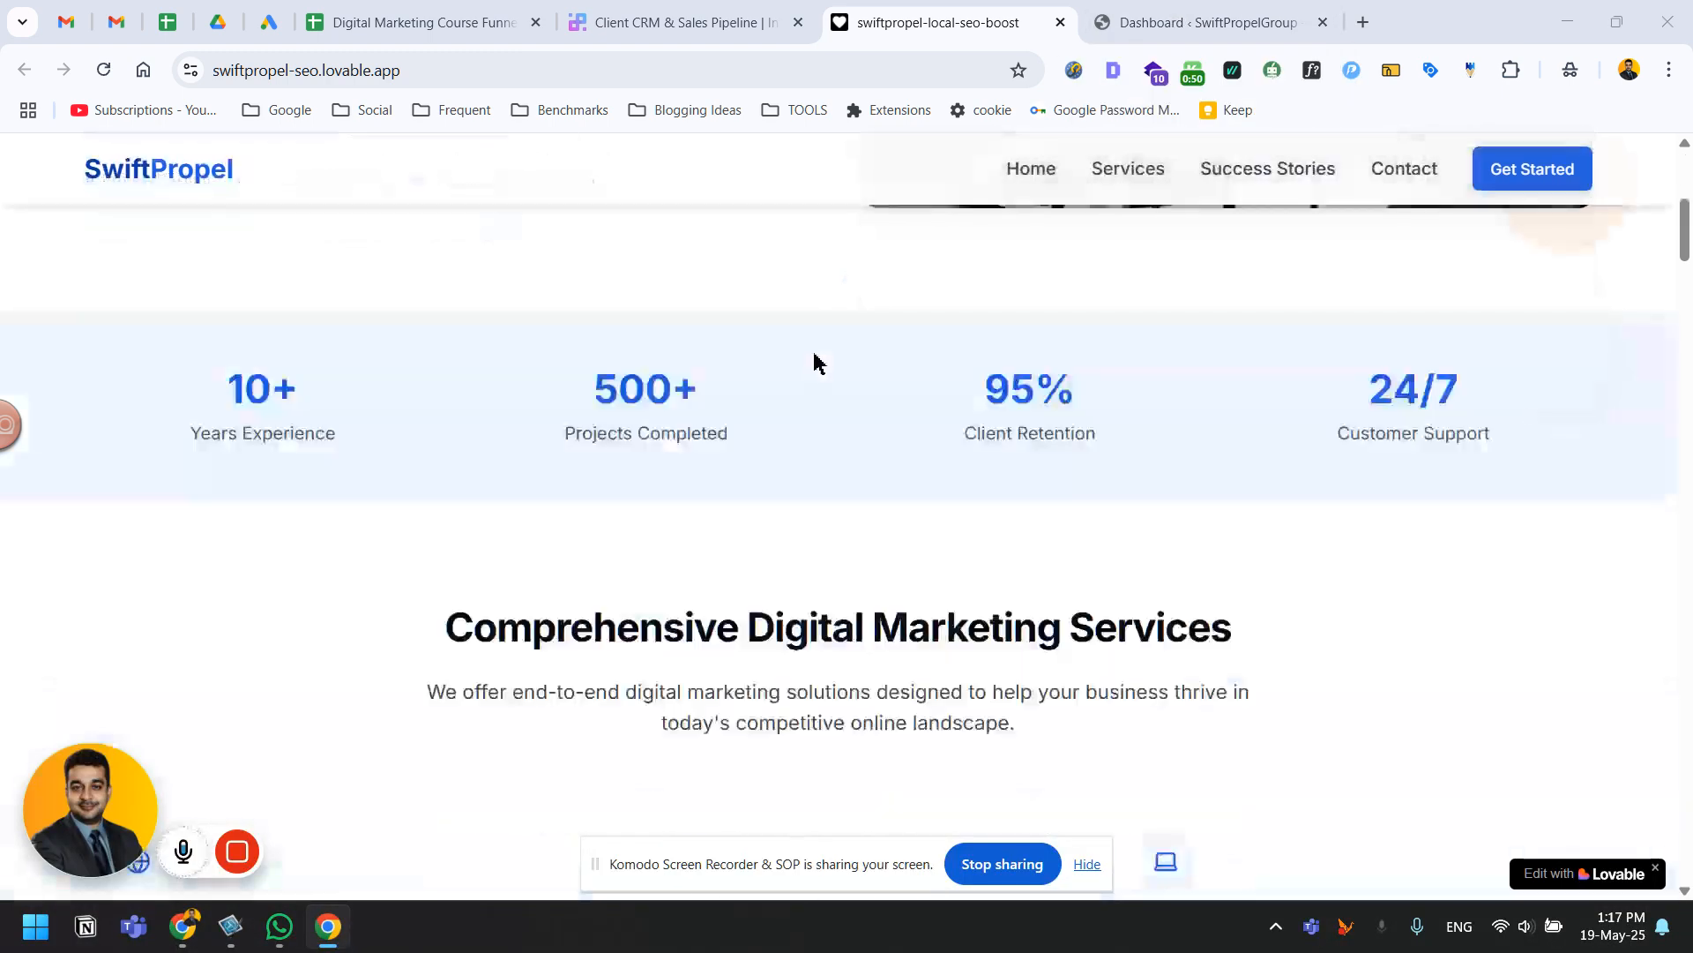
scroll(818, 371, up, 2)
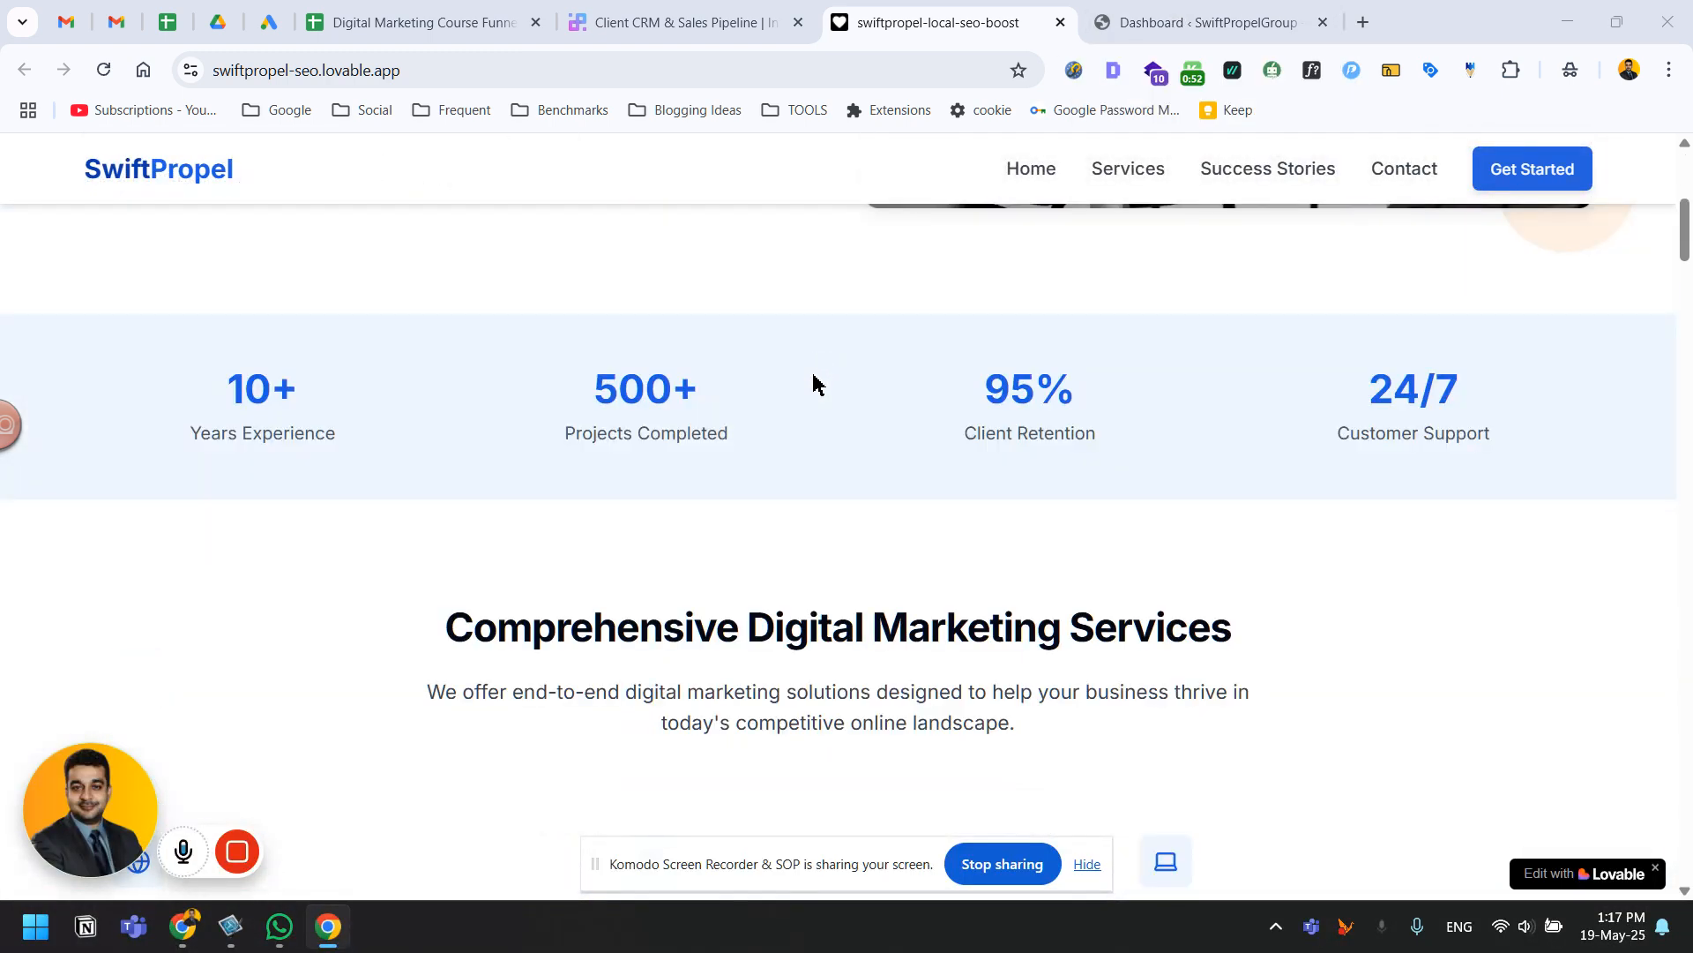
scroll(812, 381, up, 6)
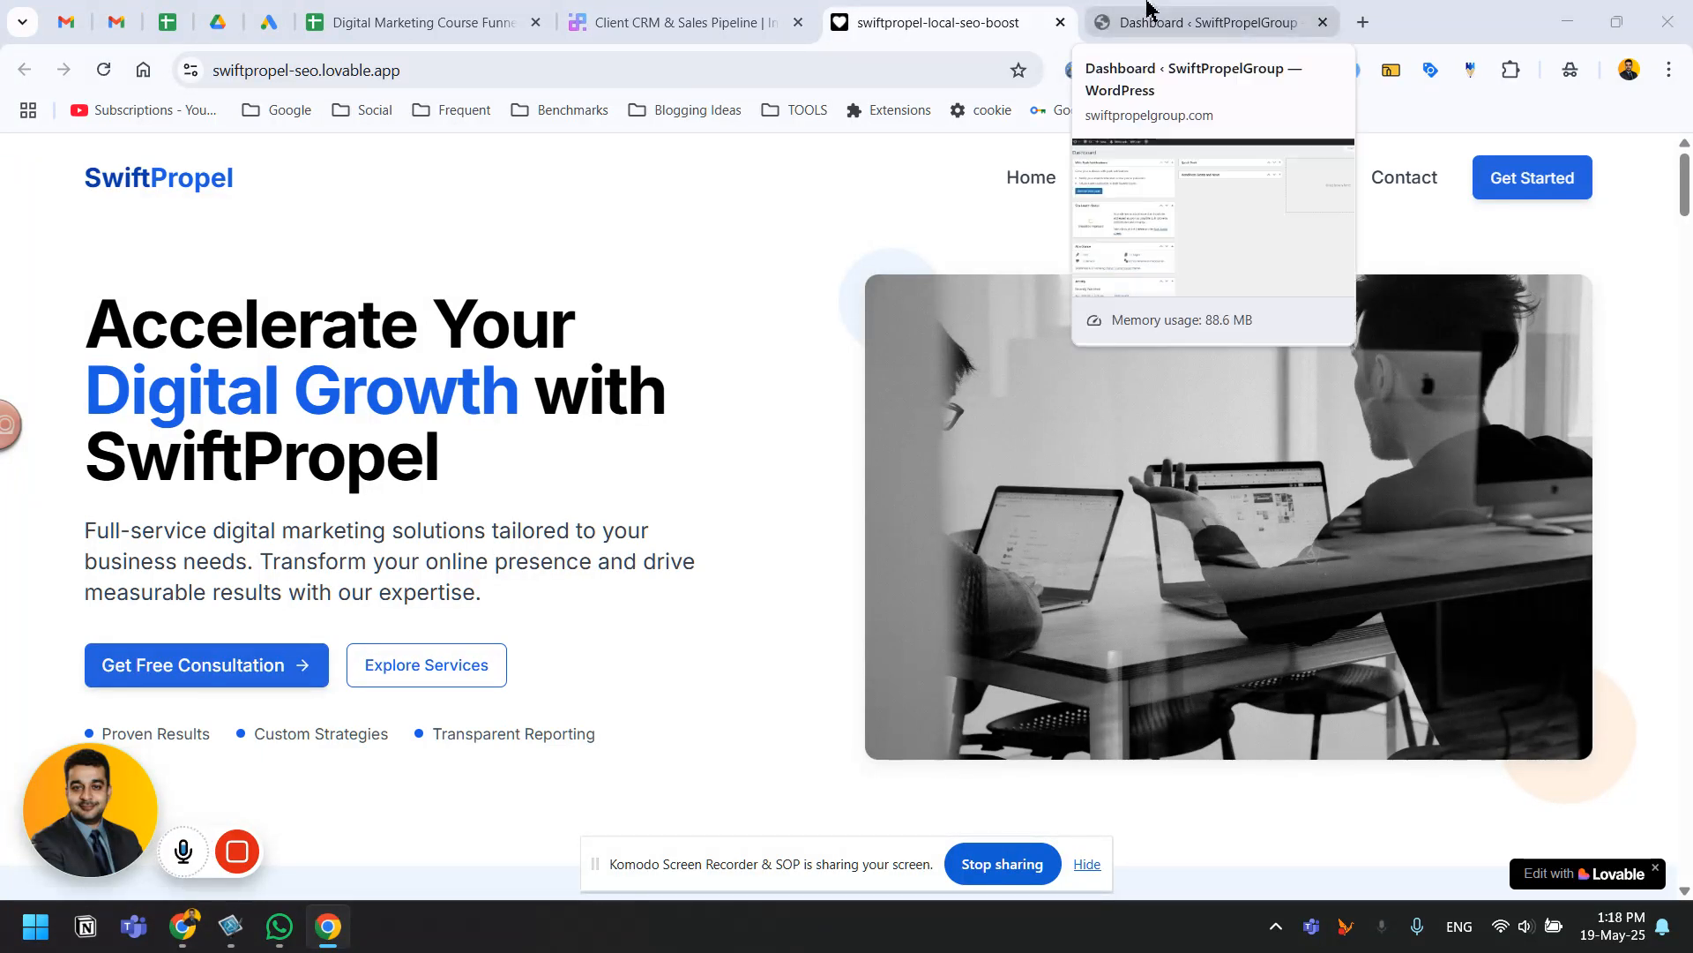
Switch to the WordPress dashboard and open the Full Service Digital Marketing Agency page with Thrive Architect in a new tab.
click(1226, 22)
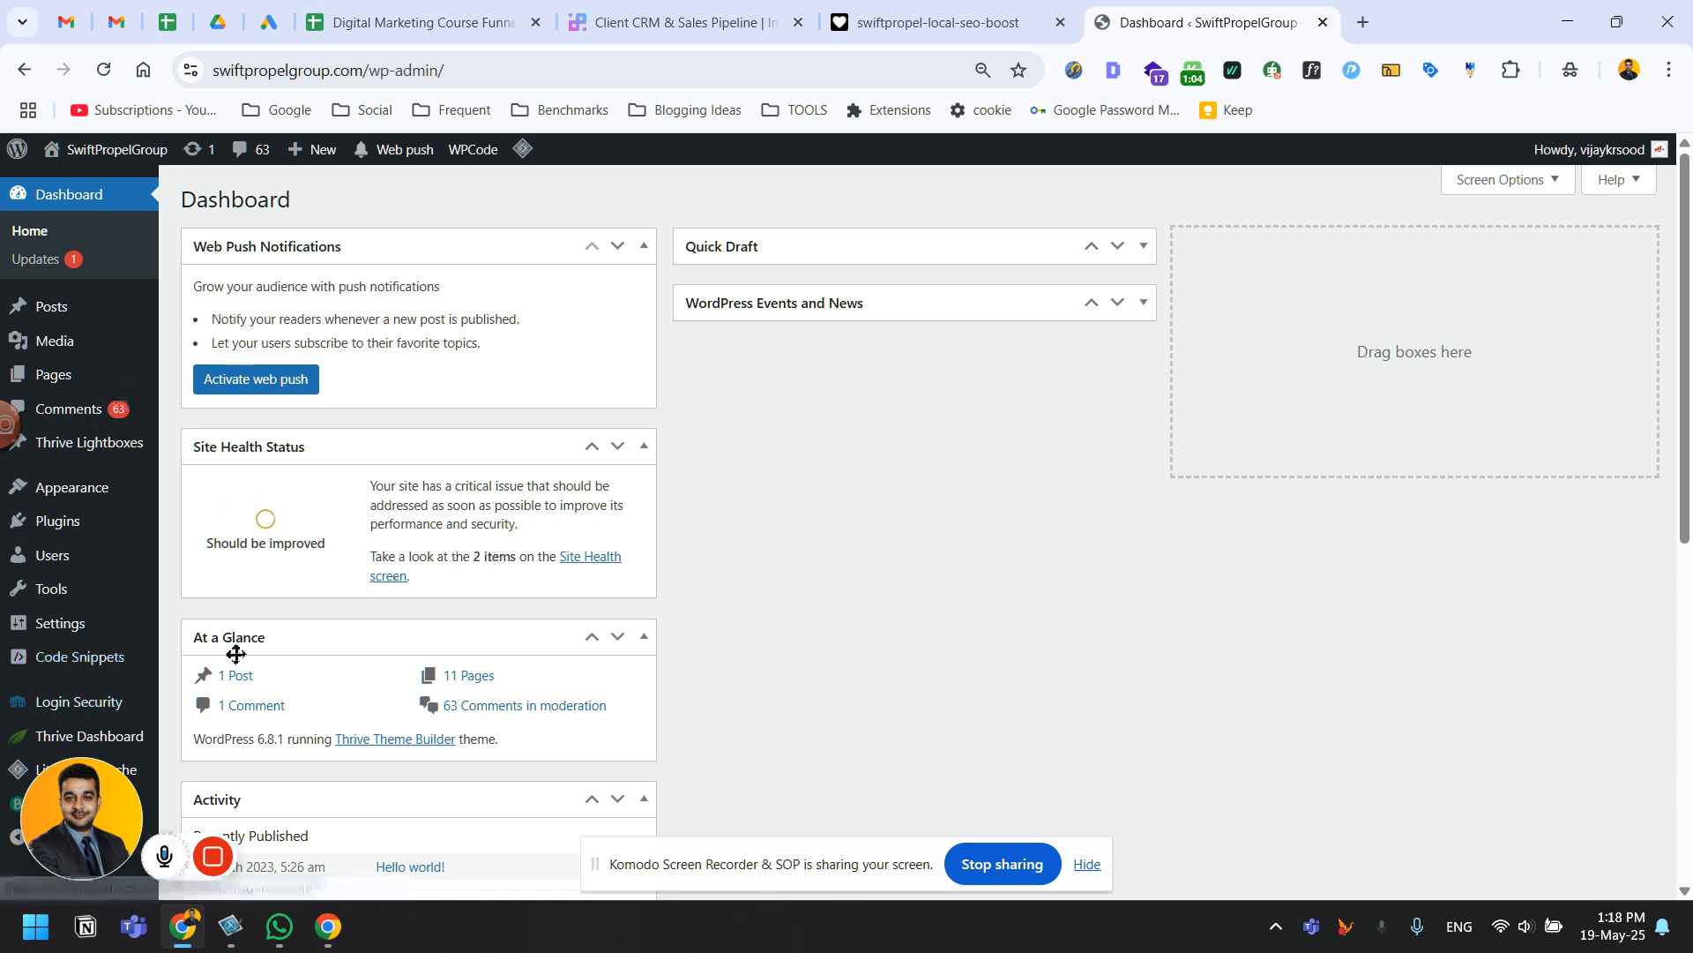
mouse_move(231, 886)
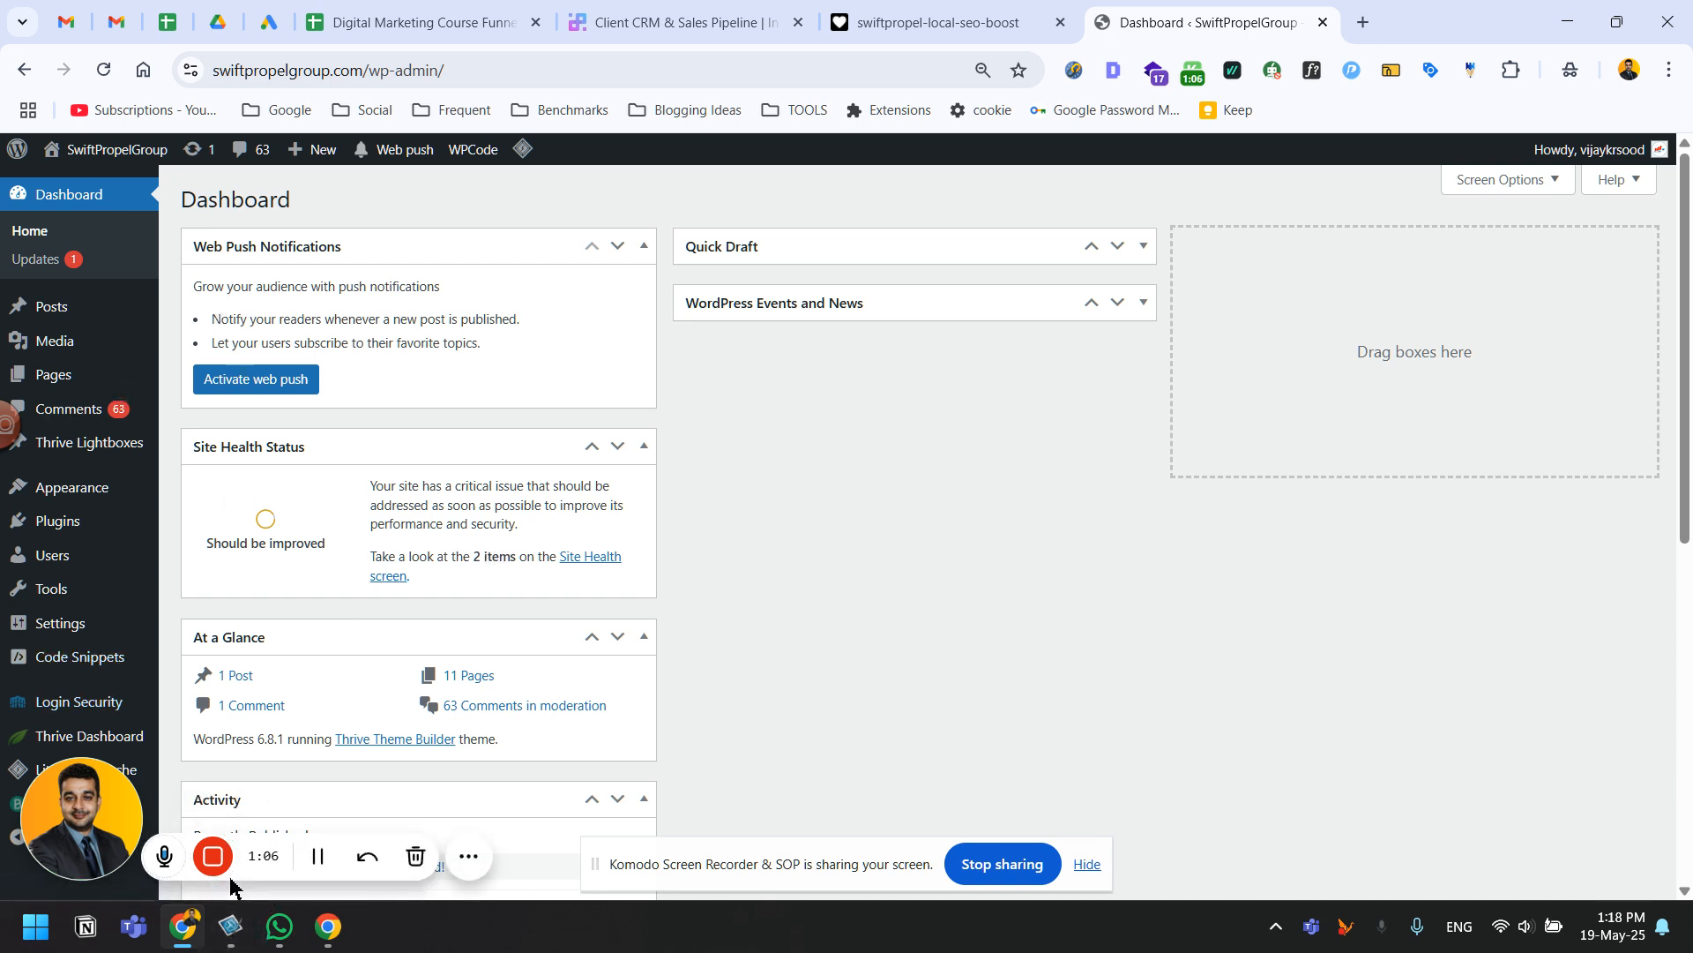
click(60, 374)
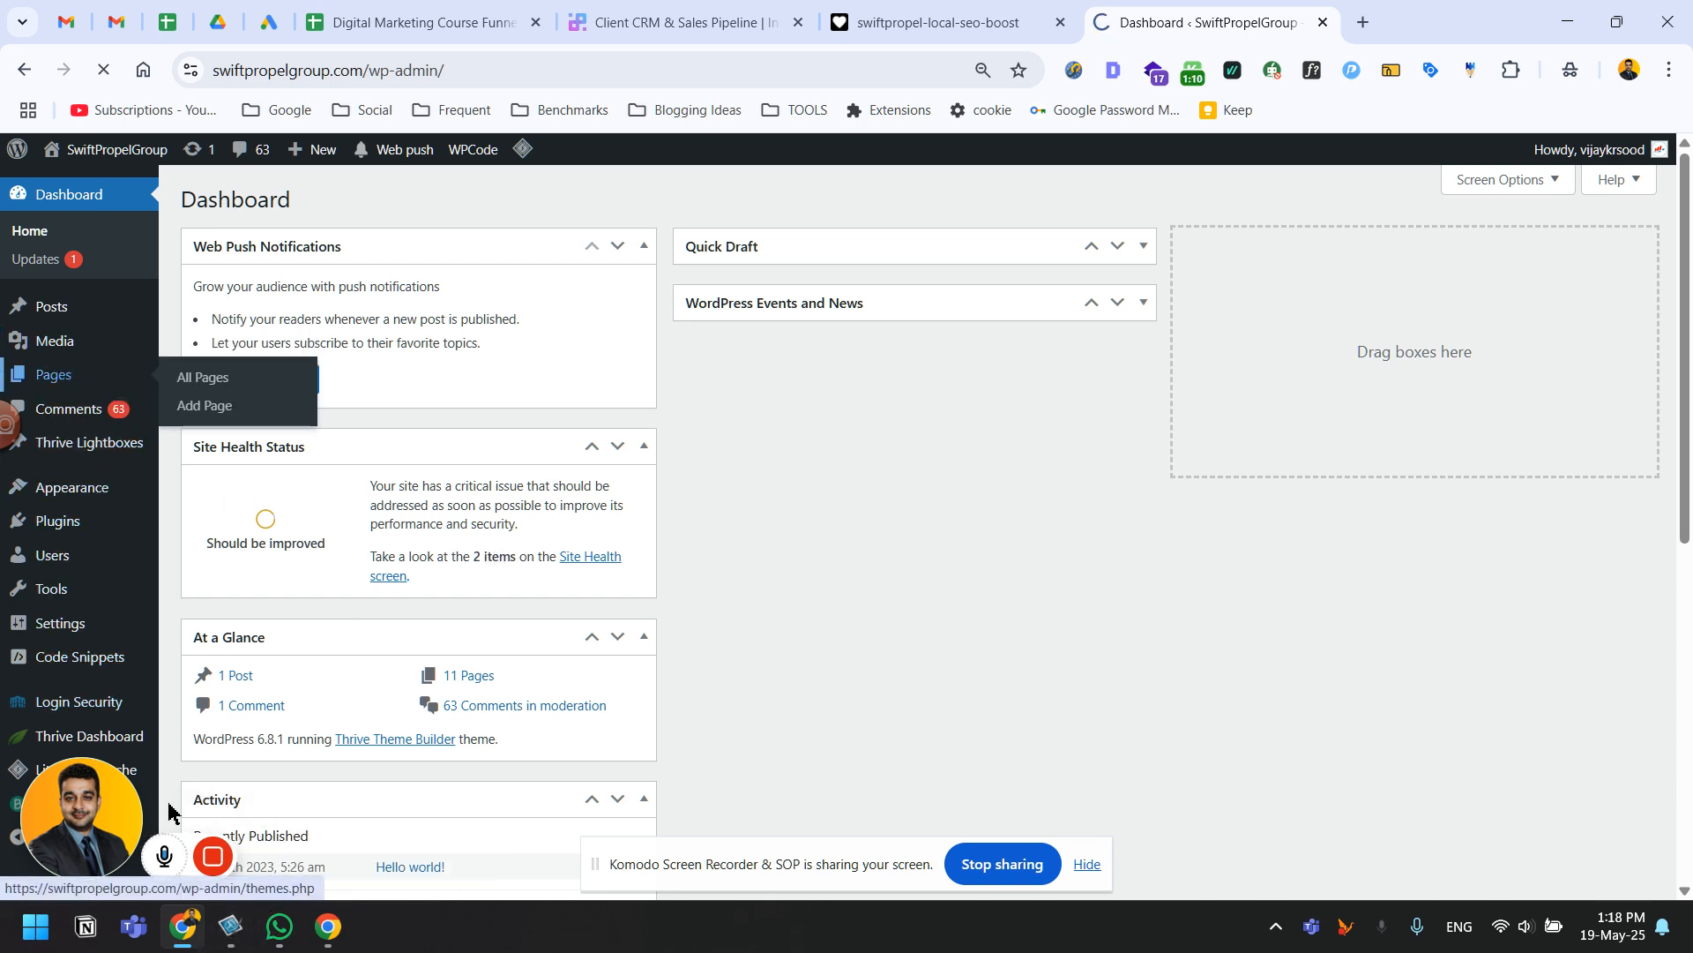
scroll(304, 811, down, 4)
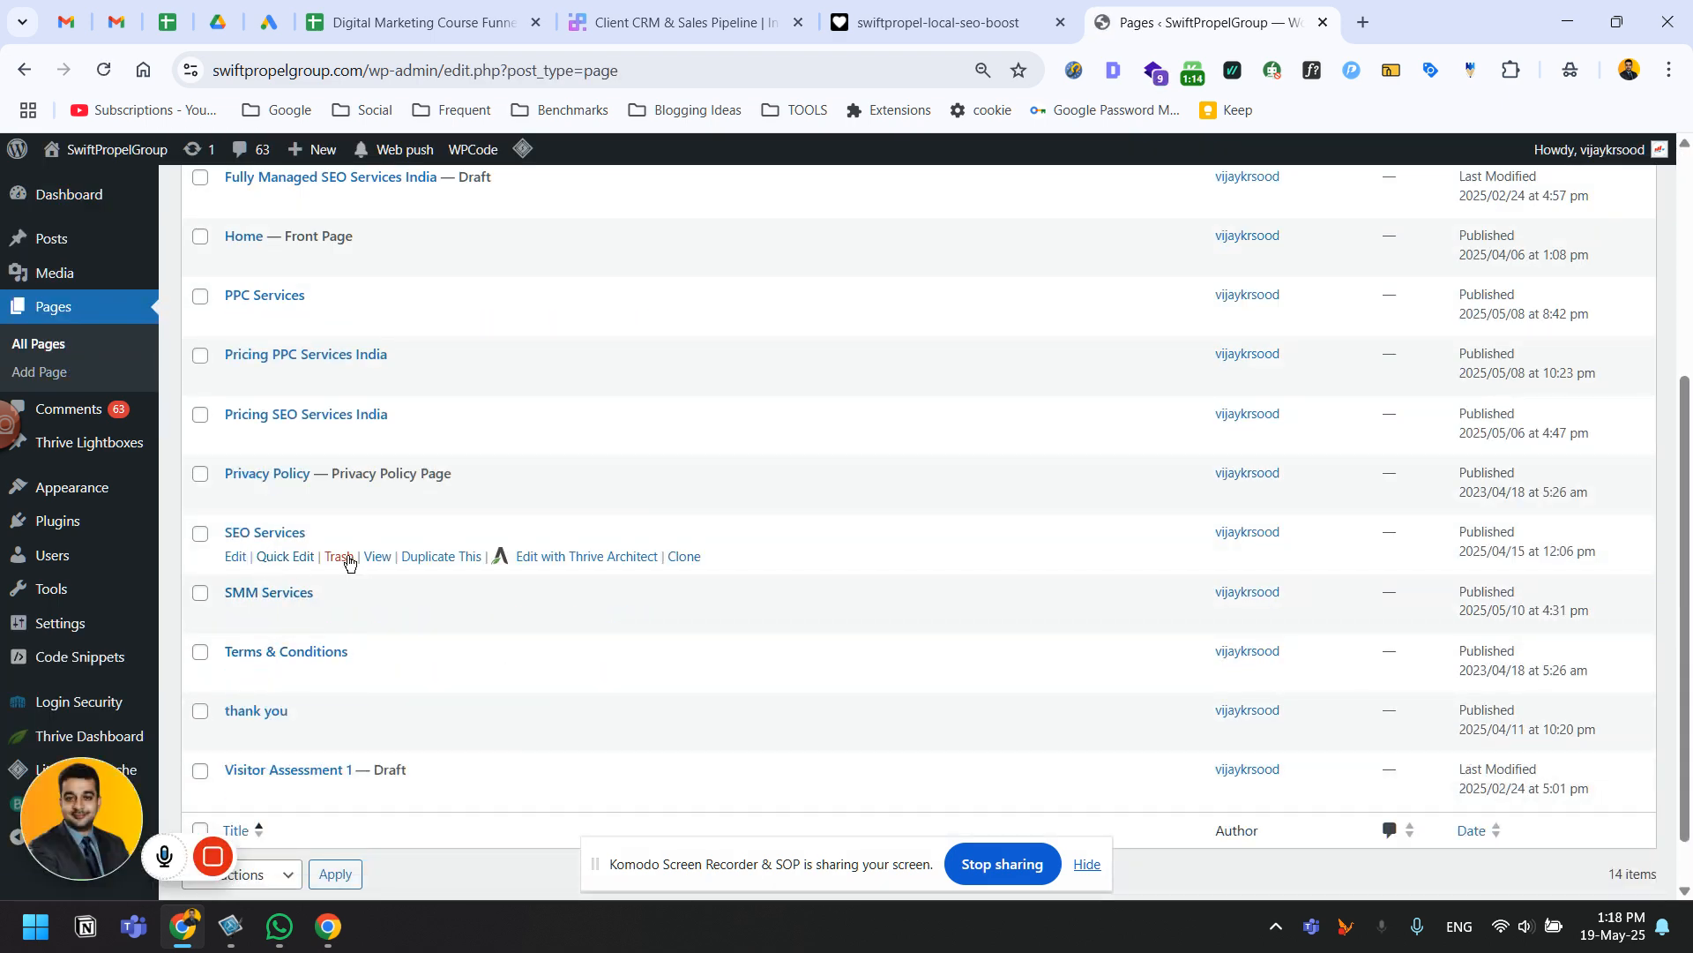
scroll(283, 534, up, 4)
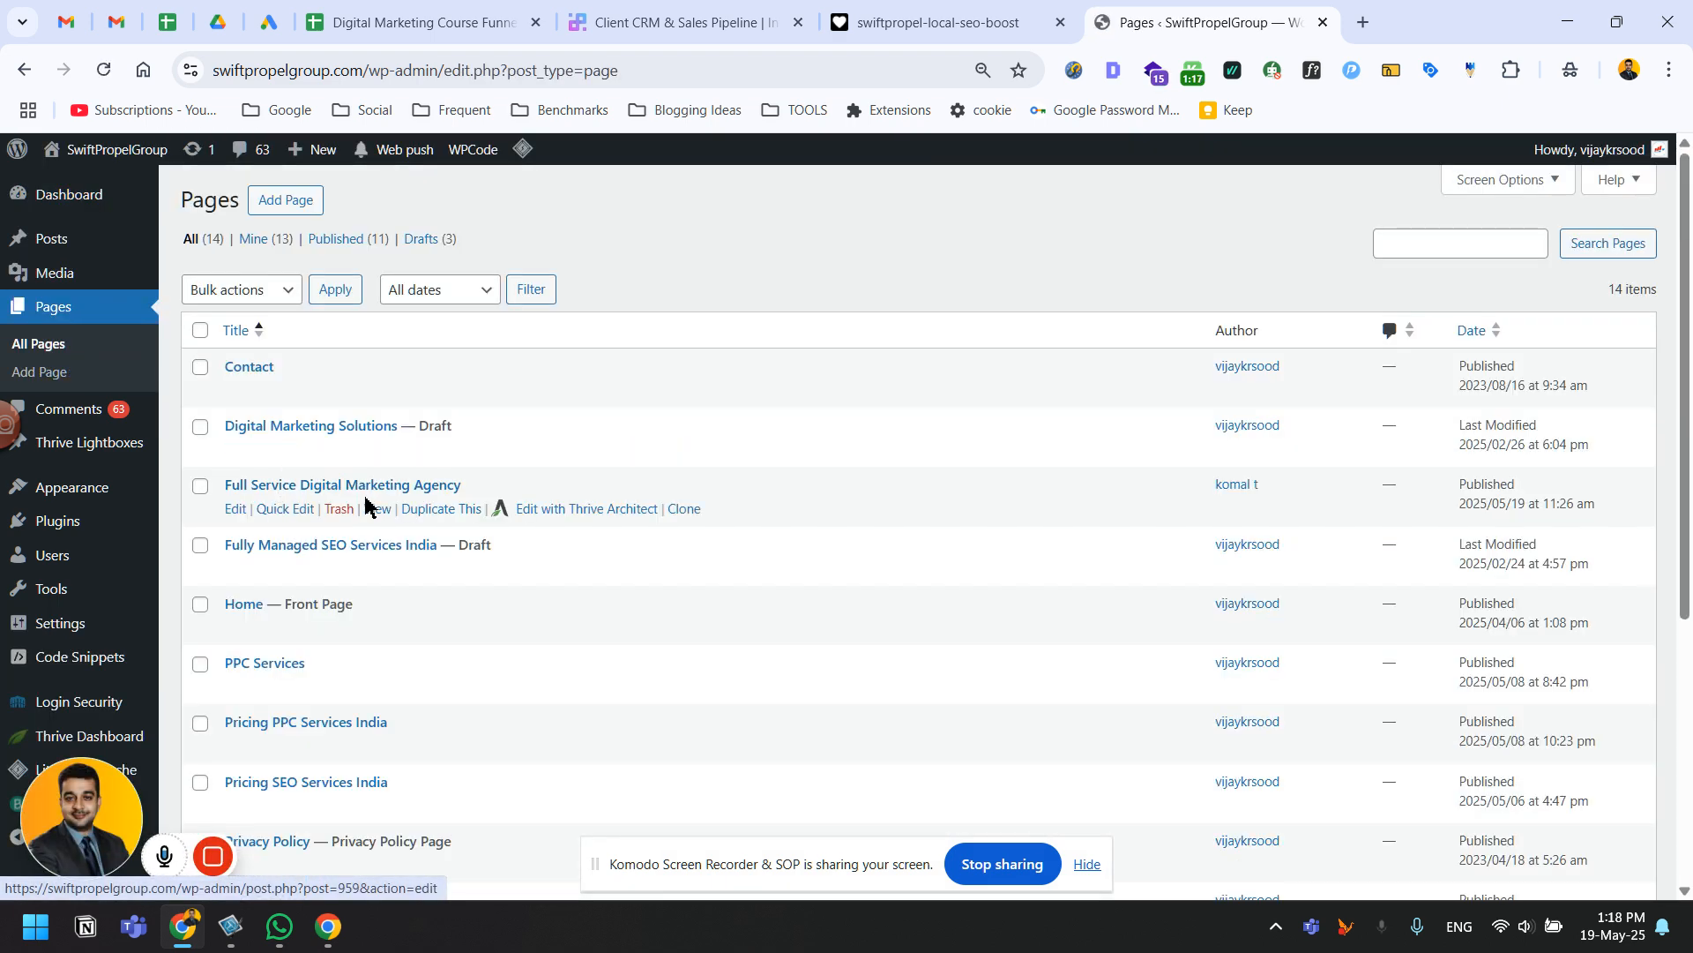
ctrl+click(552, 510)
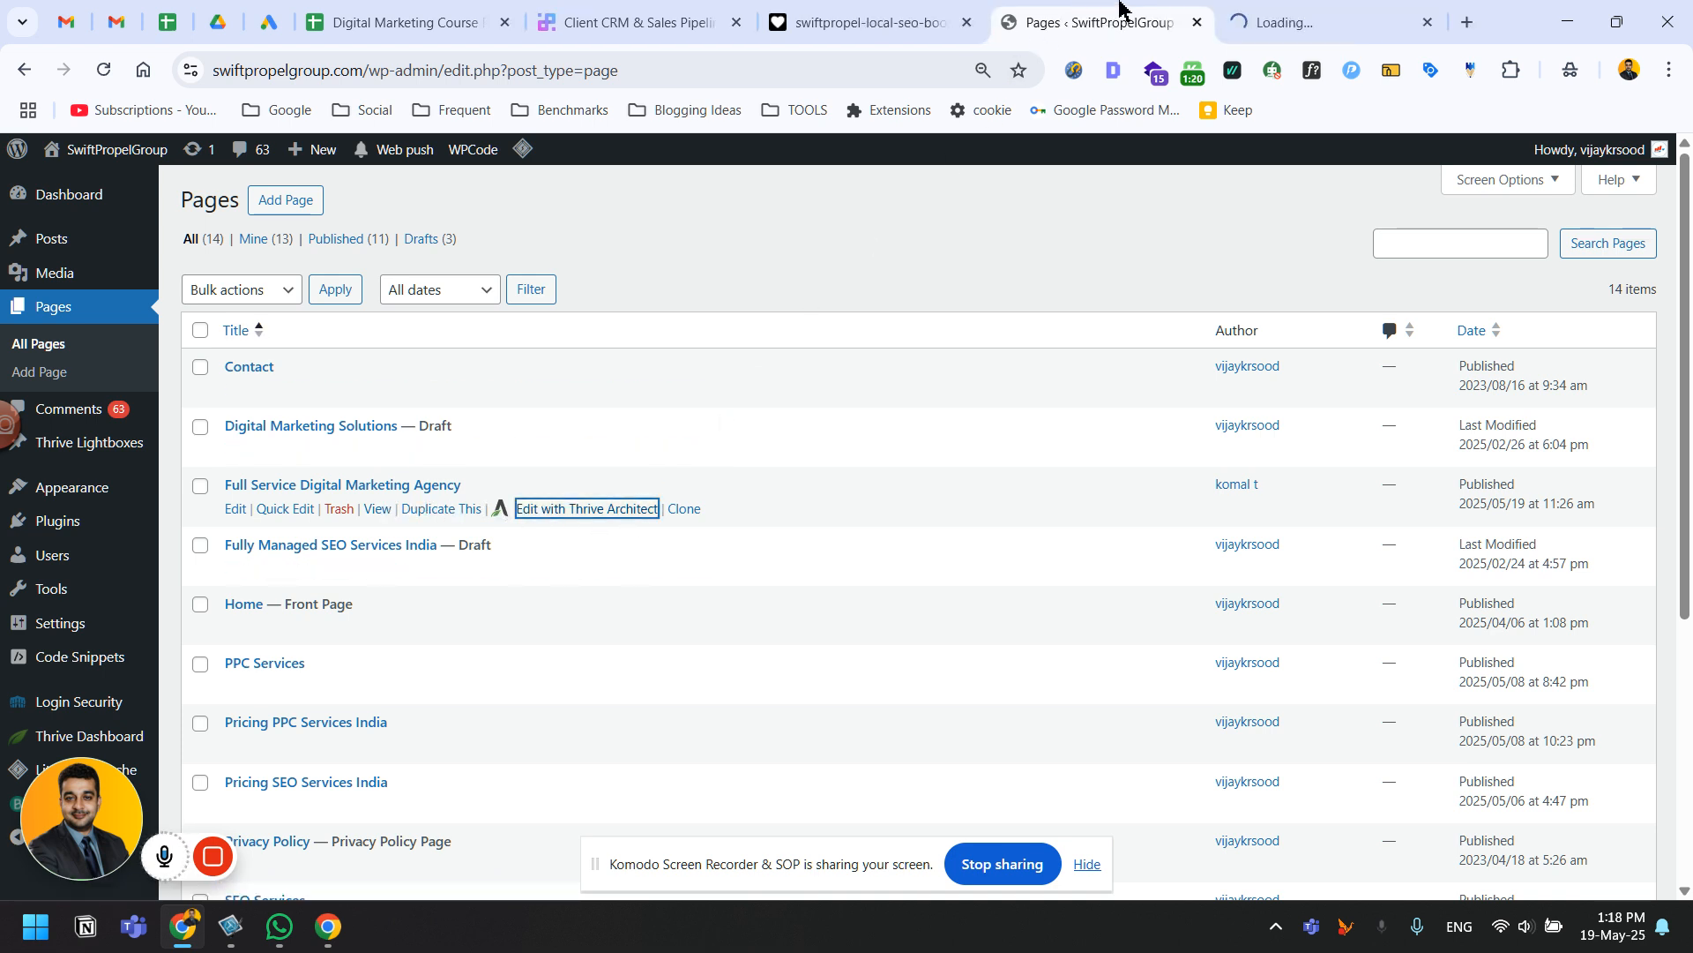
click(1247, 26)
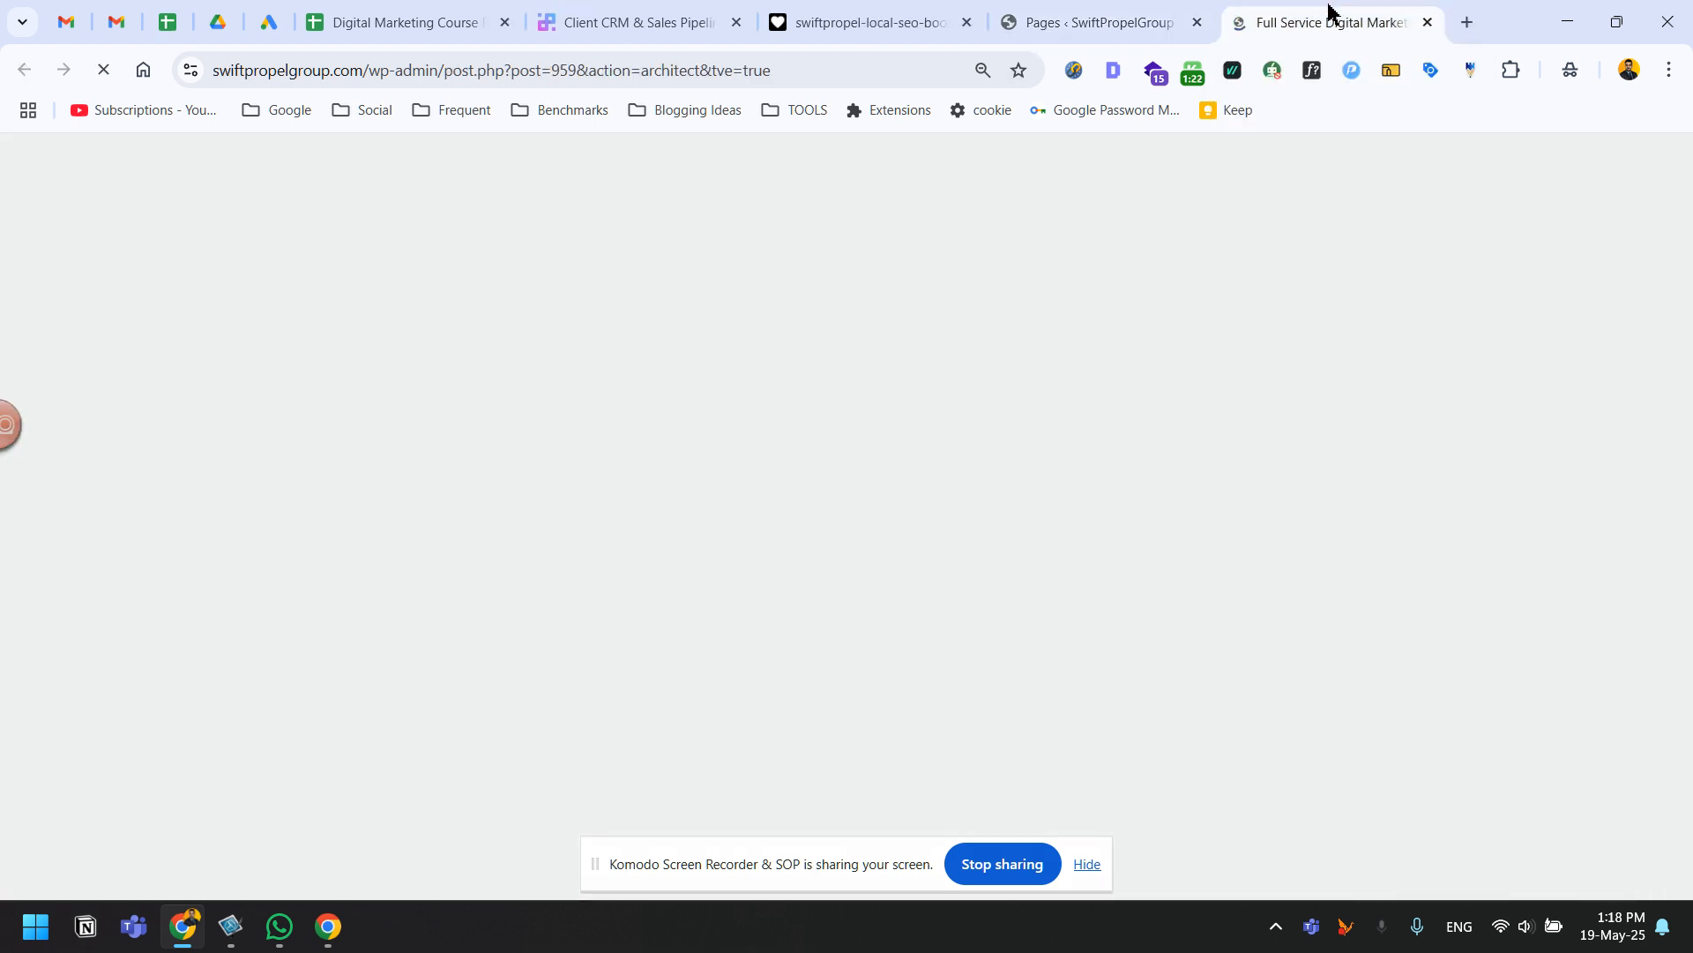
click(1087, 865)
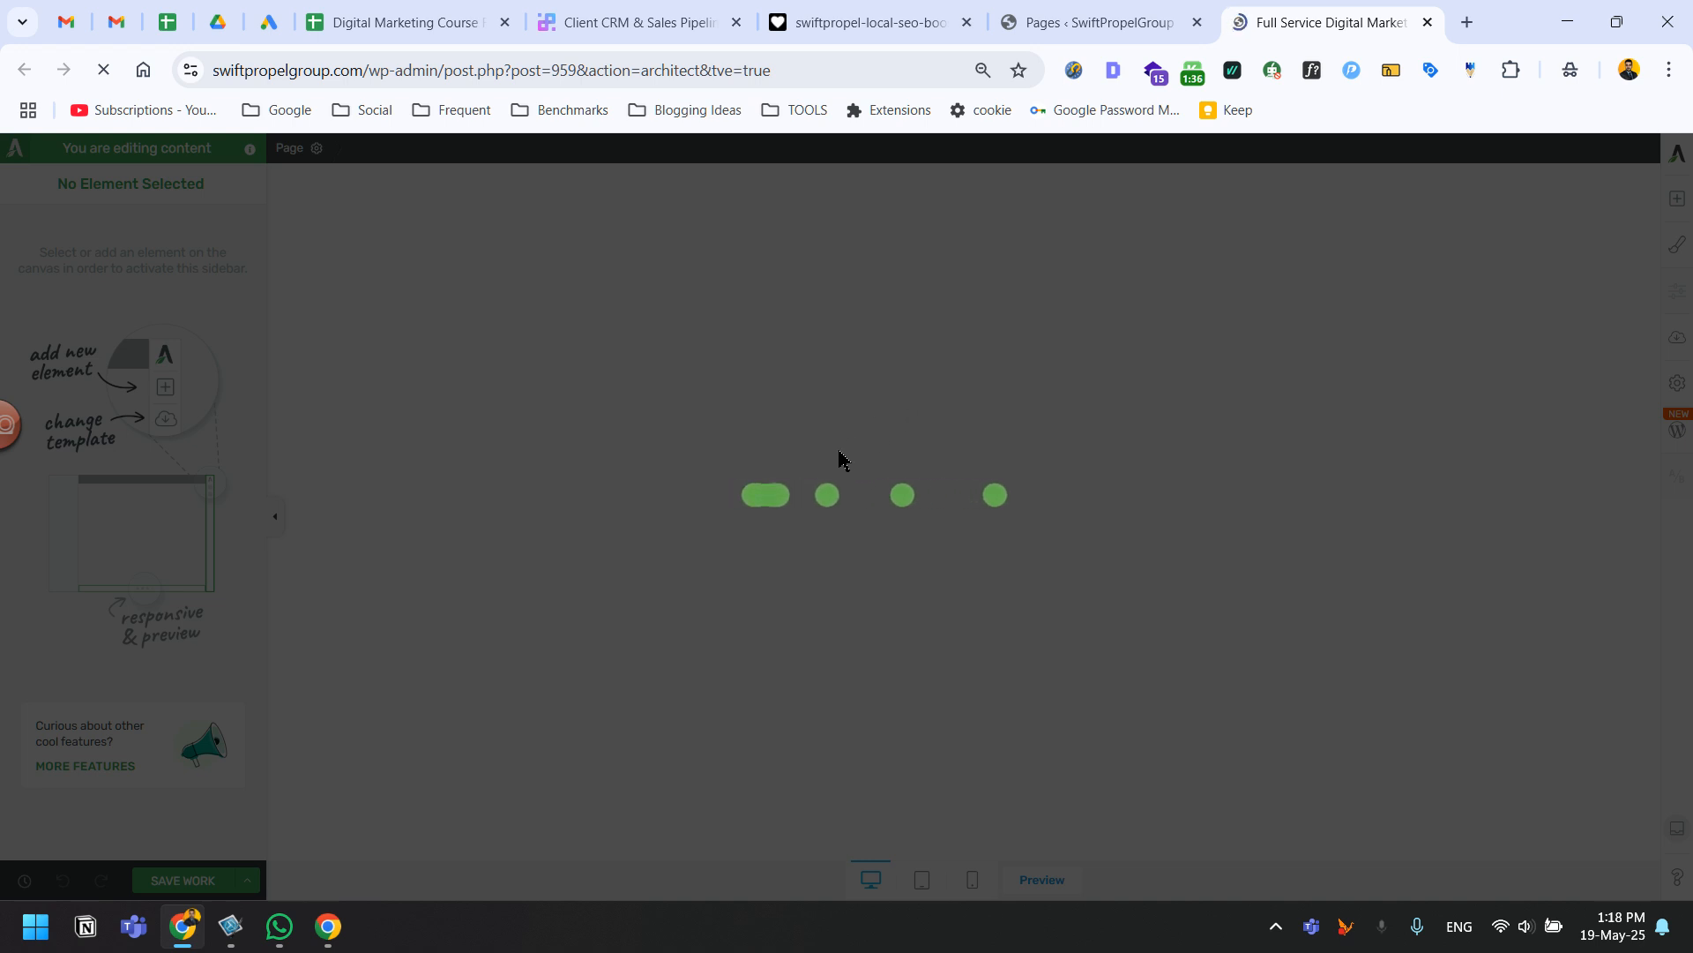
Move the Lovable reference page's browser tab beside the Thrive Architect tab and return to the editor.
click(1026, 7)
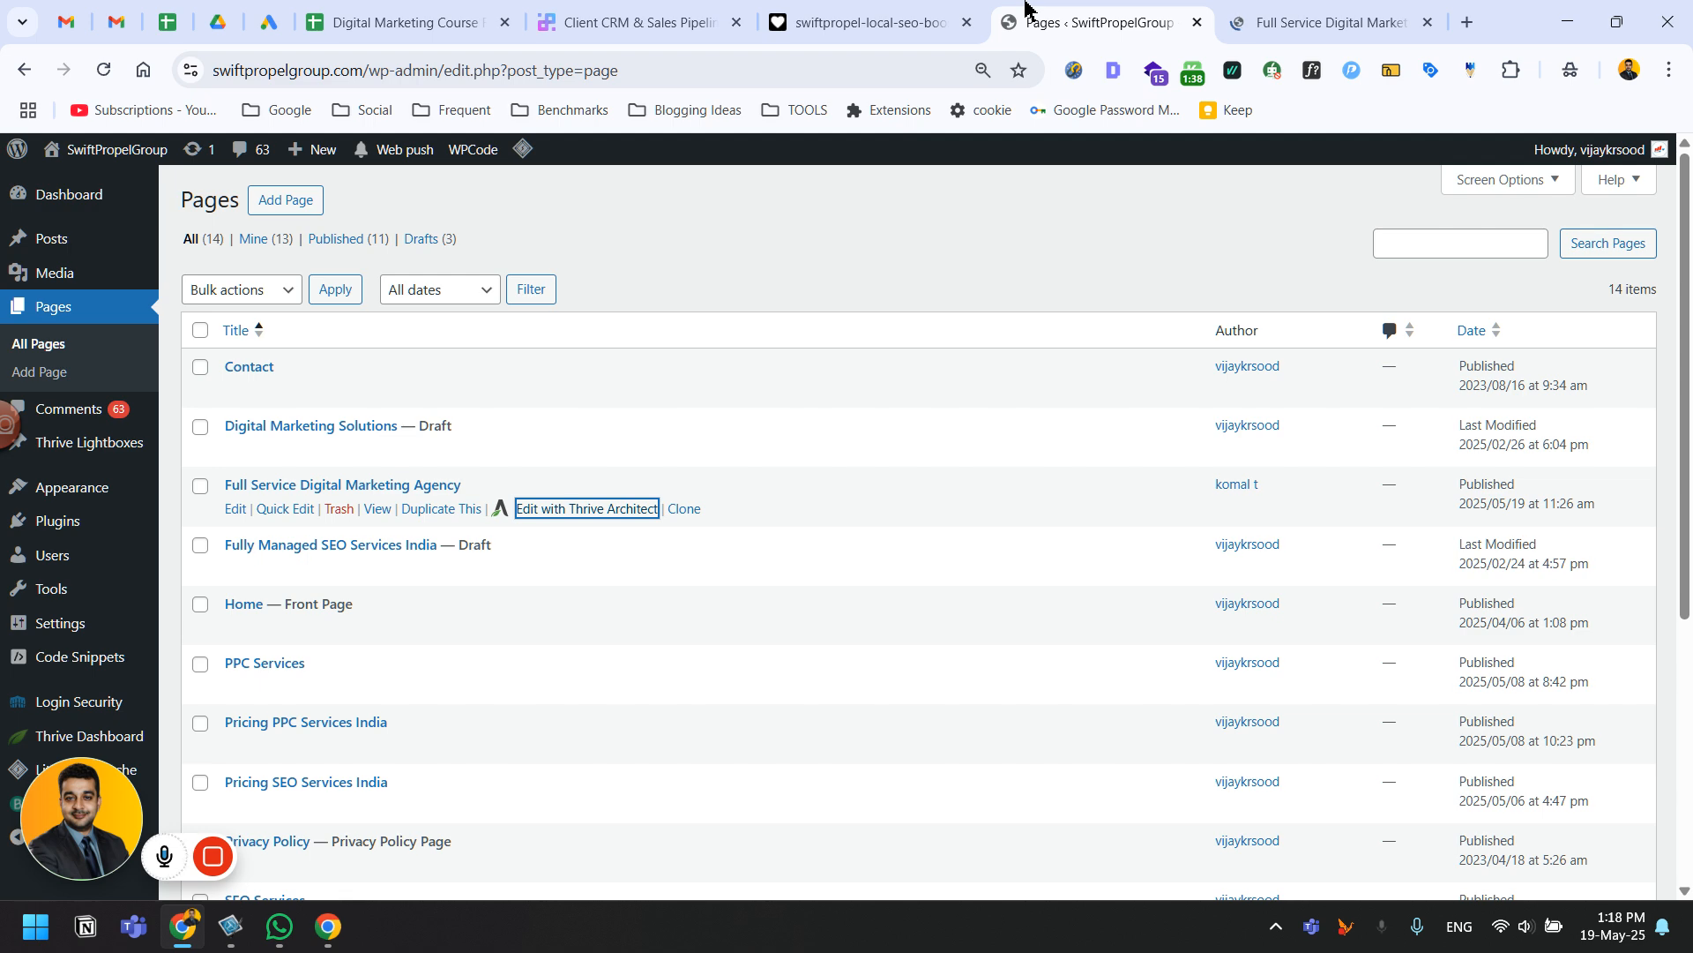
key(ctrl+Tab)
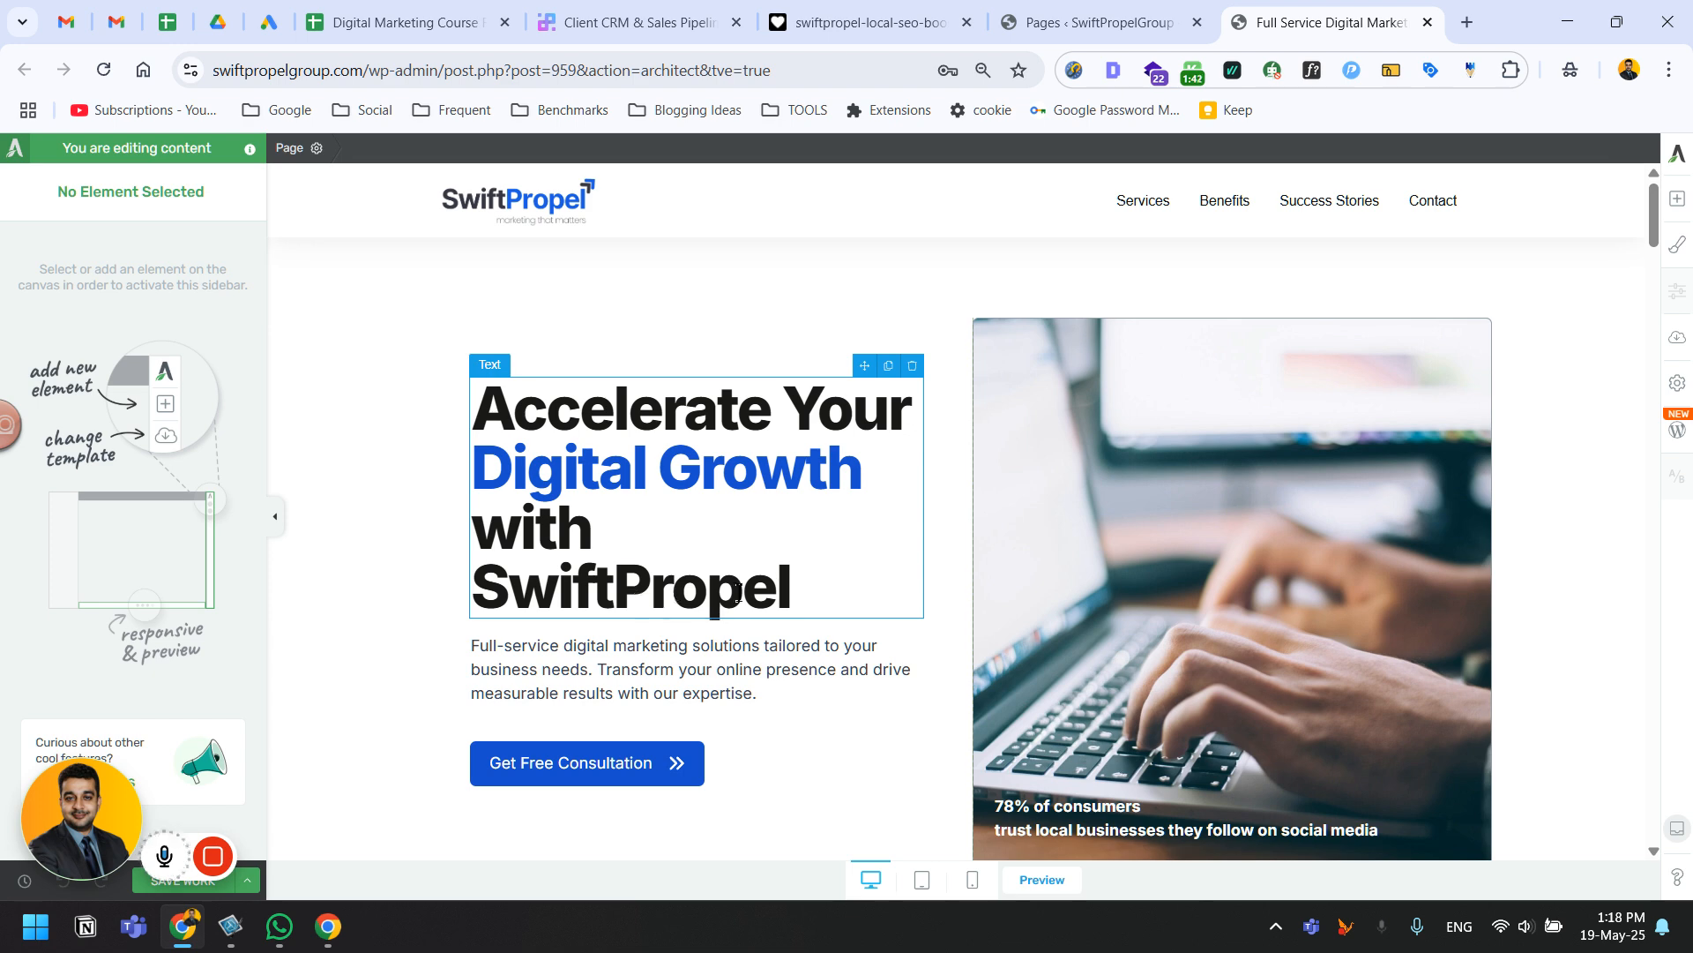
click(1178, 15)
drag(908, 13, 1054, 12)
scroll(806, 394, down, 2)
click(1315, 12)
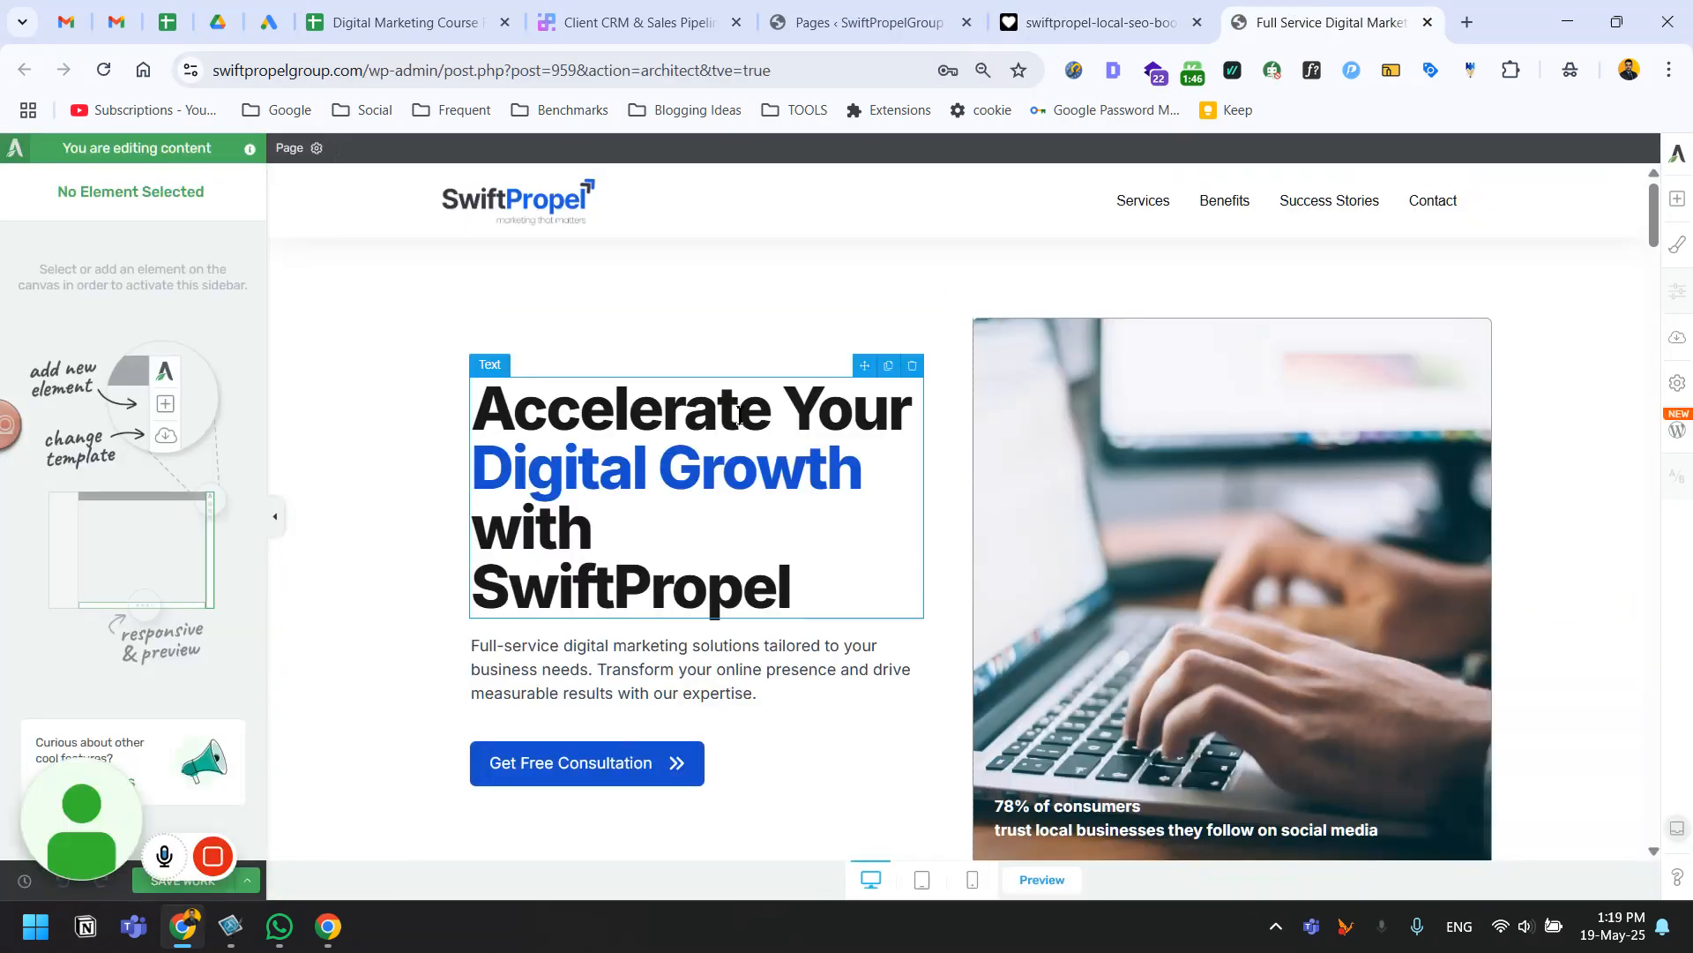
Compare the Comprehensive Digital Marketing Services section in the editor with the same section on the Lovable reference page.
scroll(900, 438, down, 6)
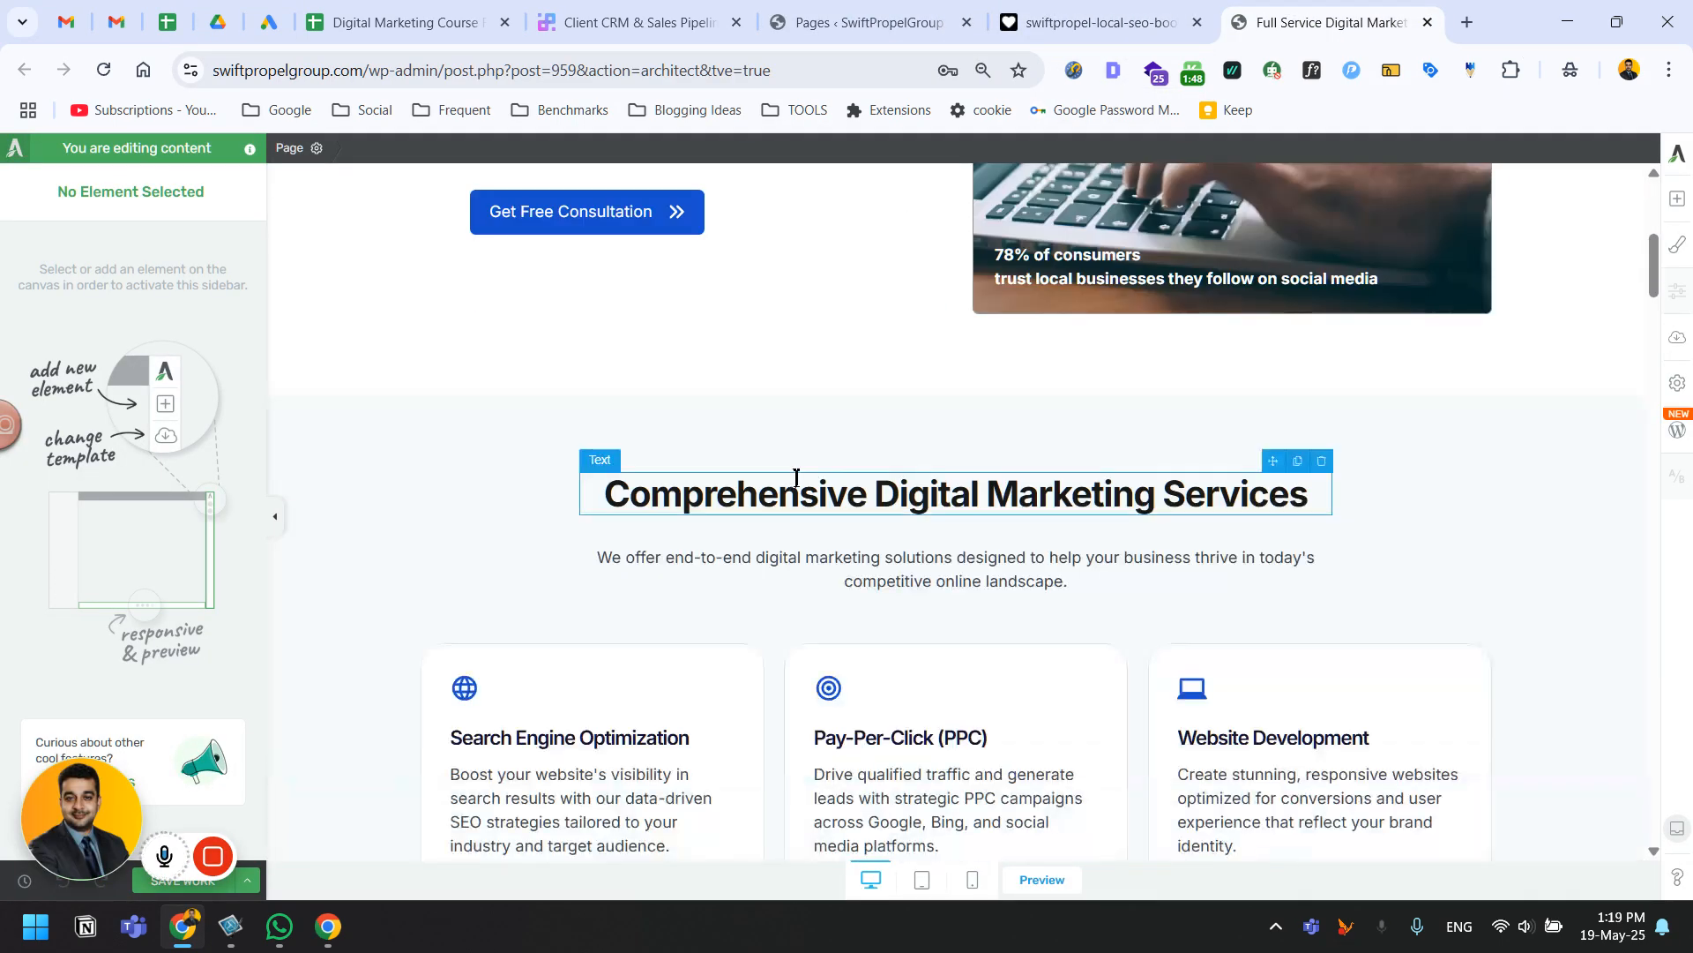
scroll(900, 438, down, 2)
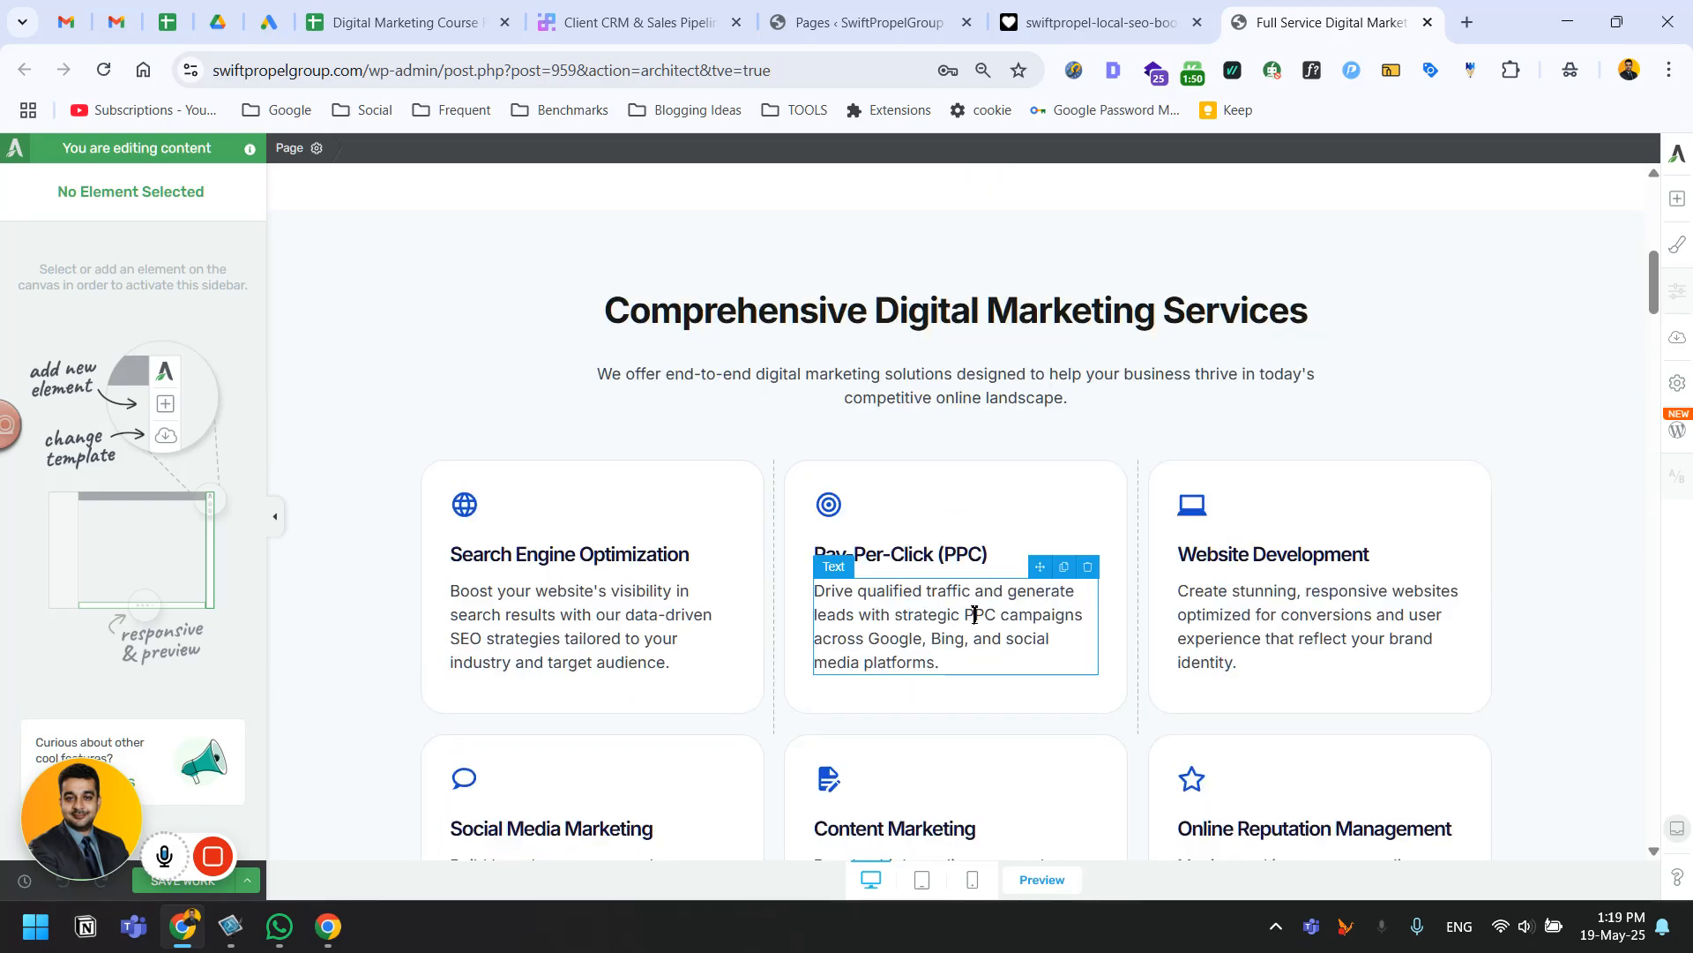
click(1108, 24)
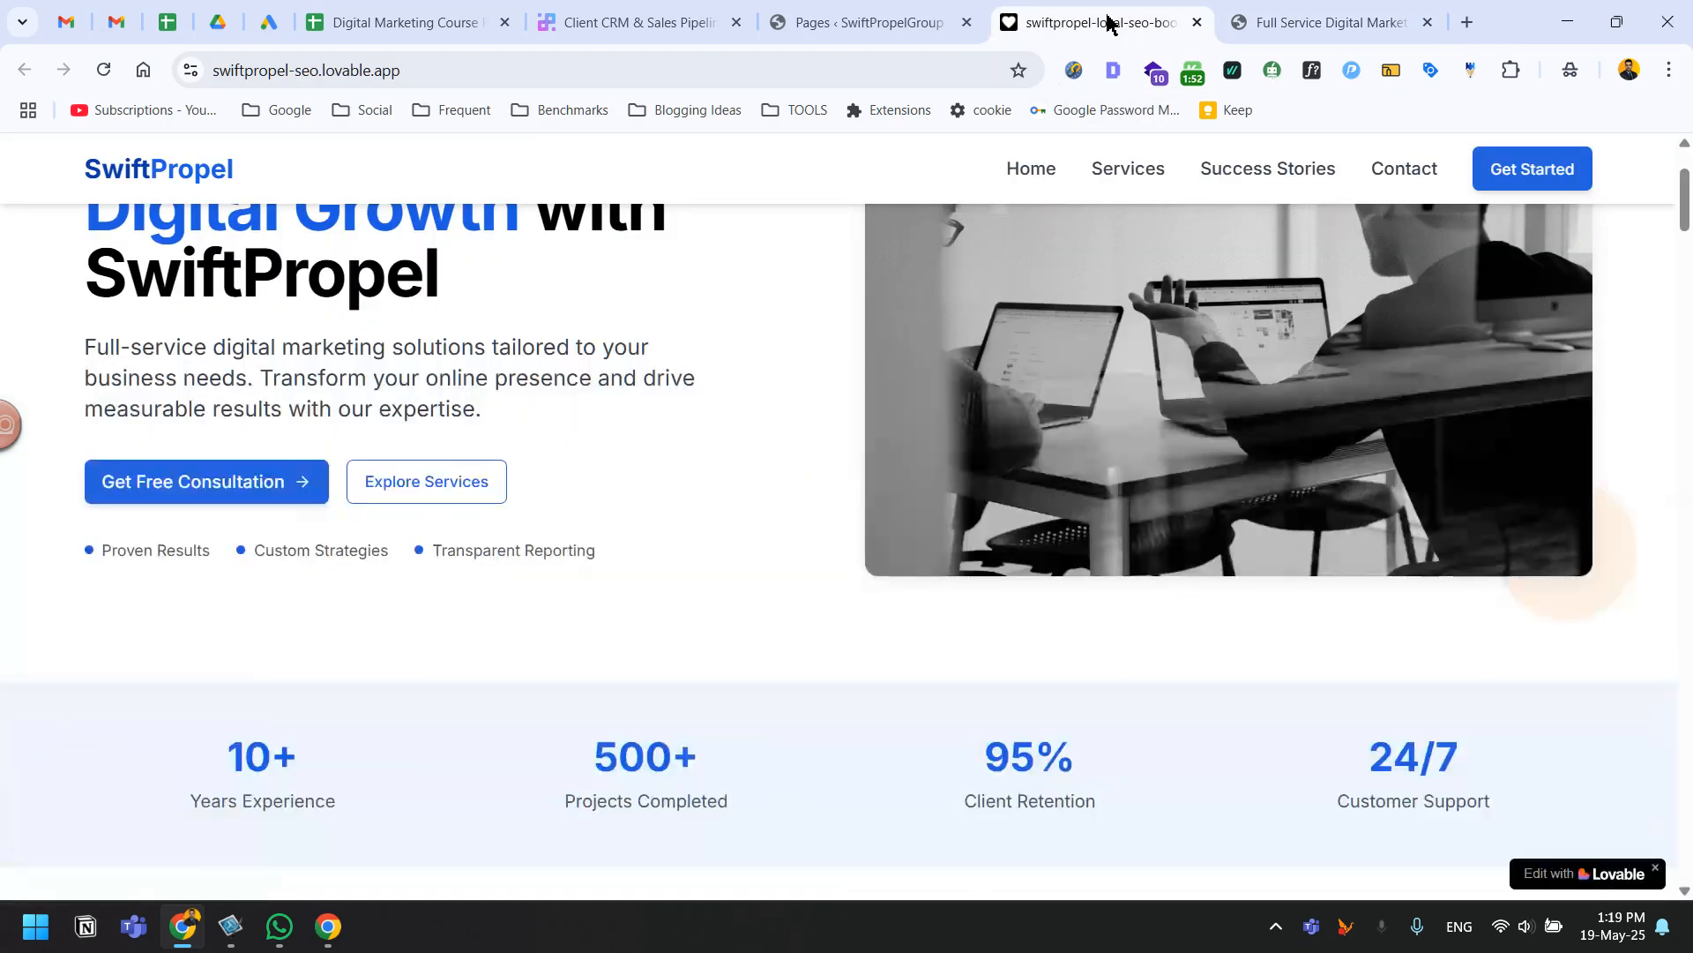
scroll(593, 430, down, 6)
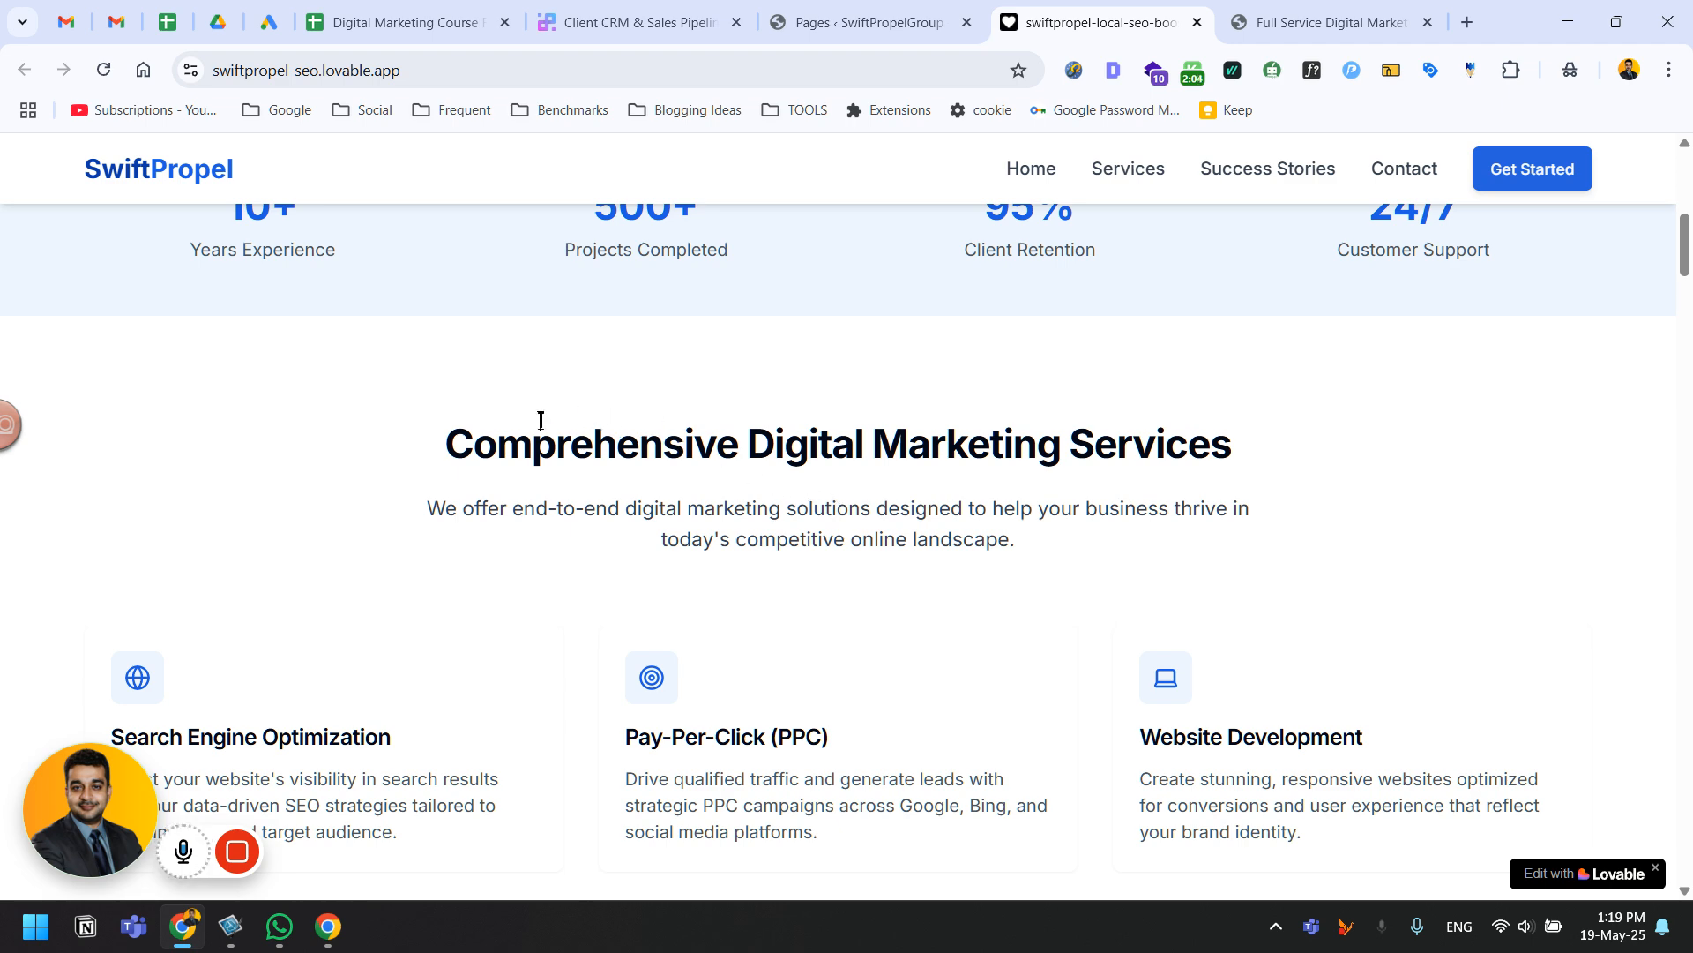
drag(449, 441, 1245, 444)
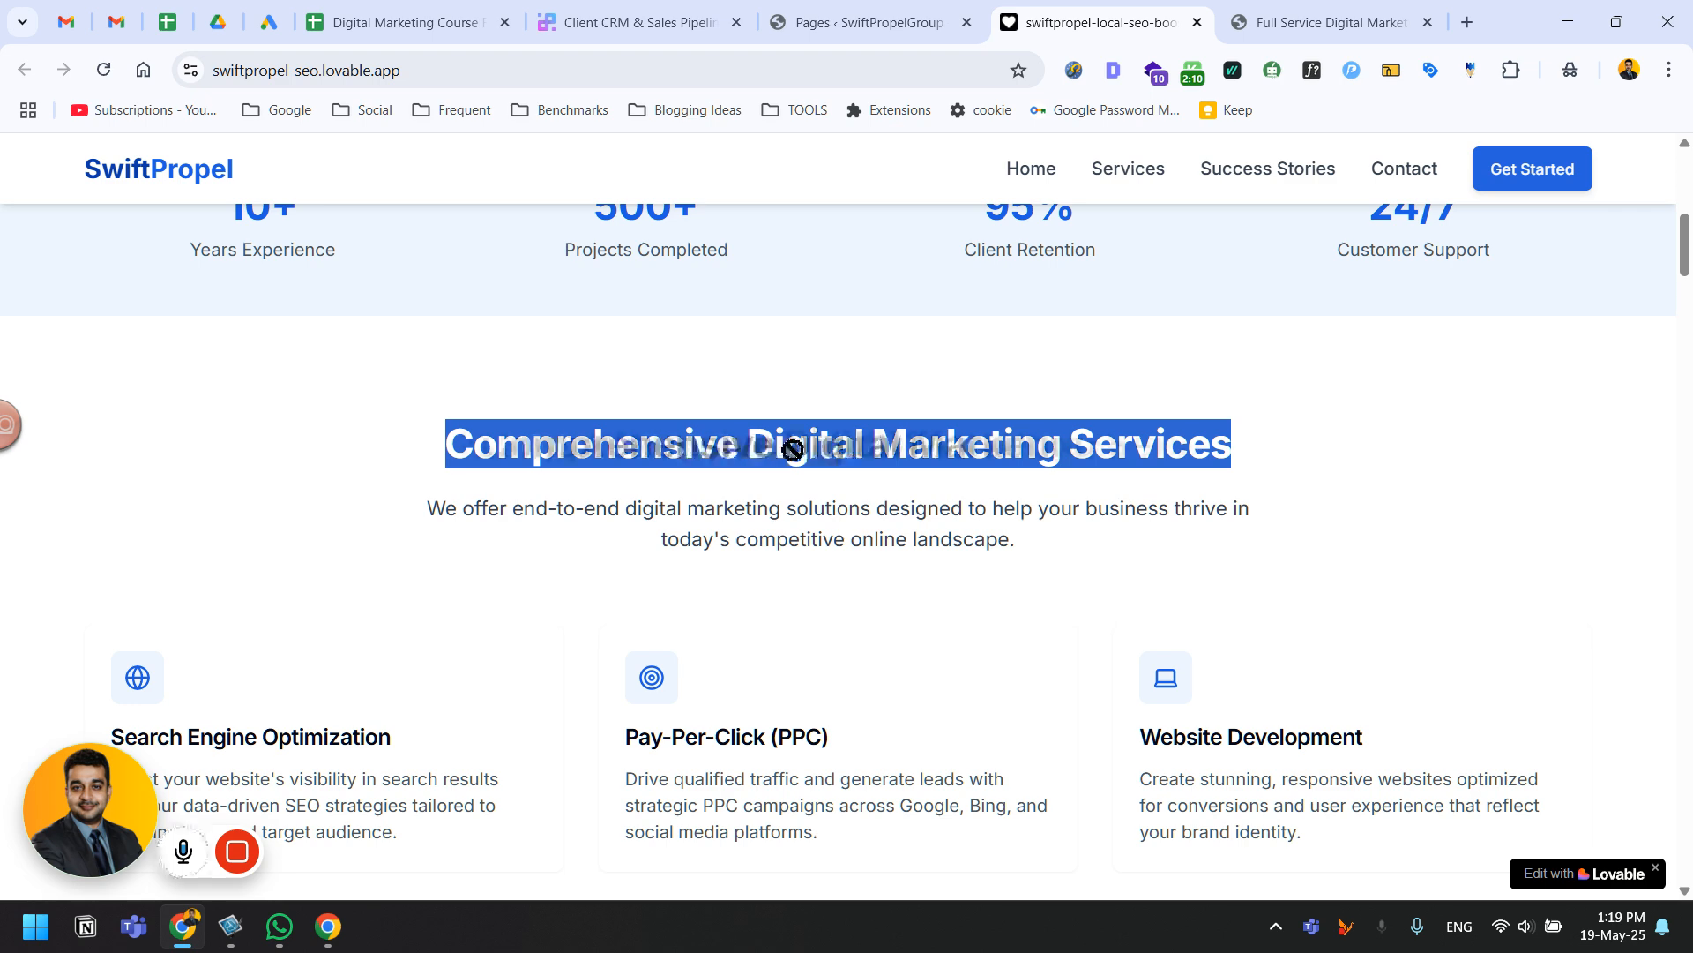
click(719, 419)
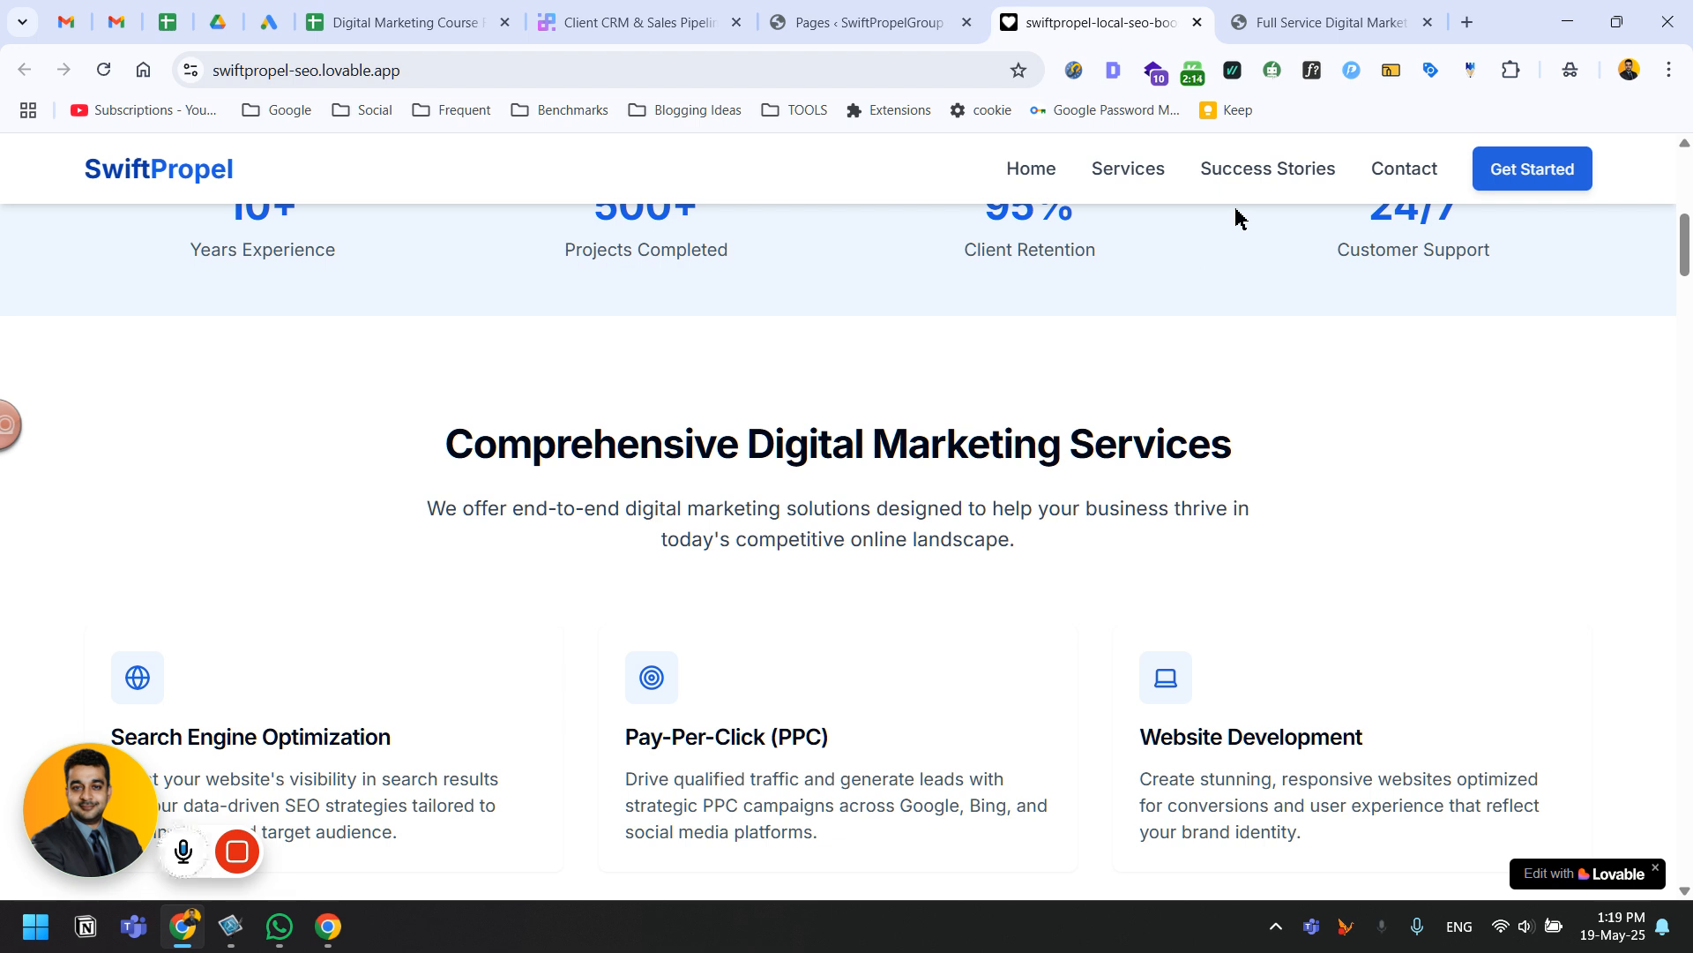
Inspect the font details of the reference page's Comprehensive Digital Marketing Services heading with WhatFont, and exit WhatFont.
click(1312, 71)
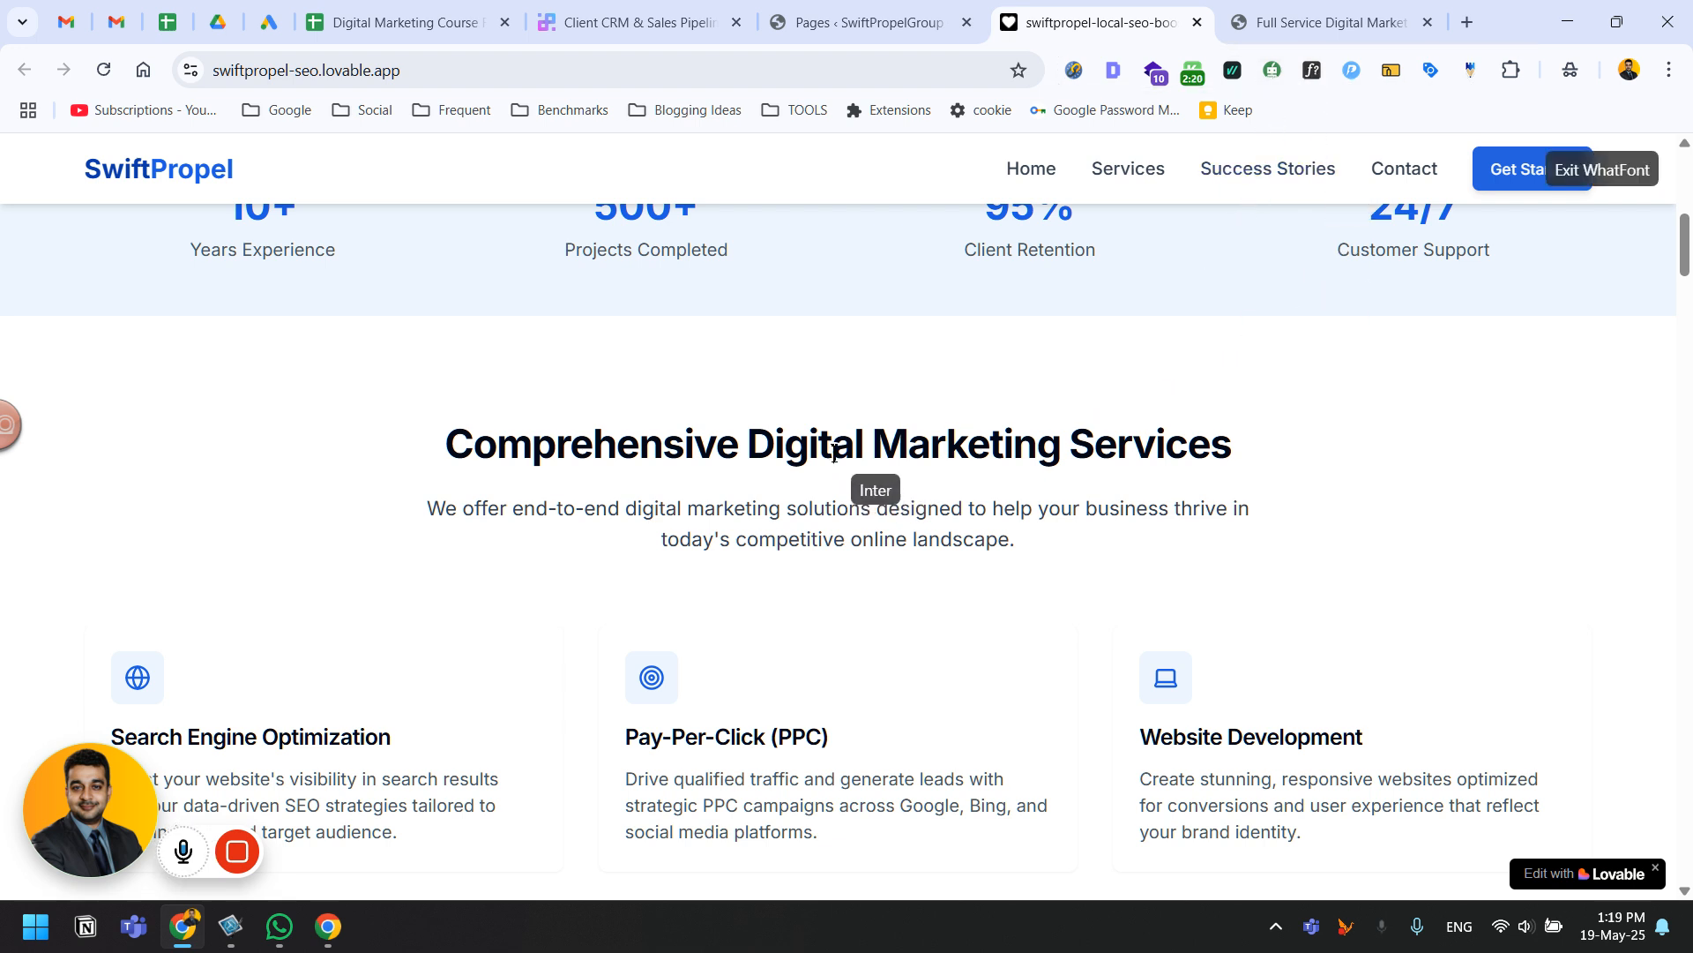
drag(834, 454, 1095, 452)
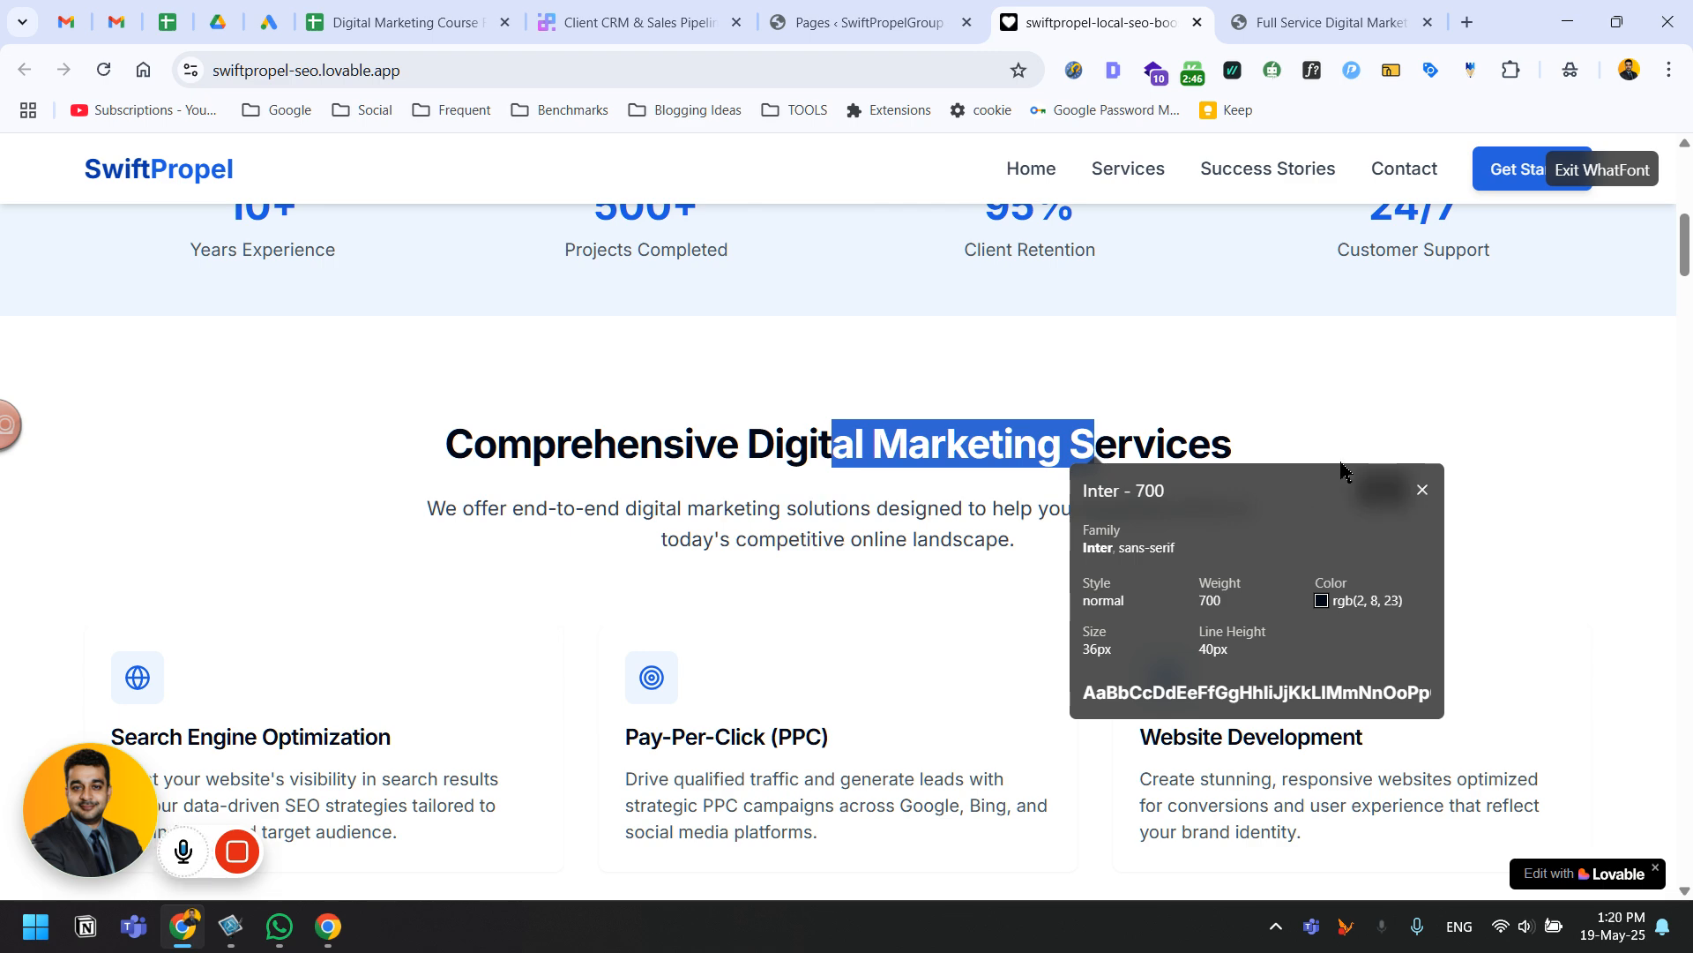
click(1421, 493)
scroll(730, 492, down, 2)
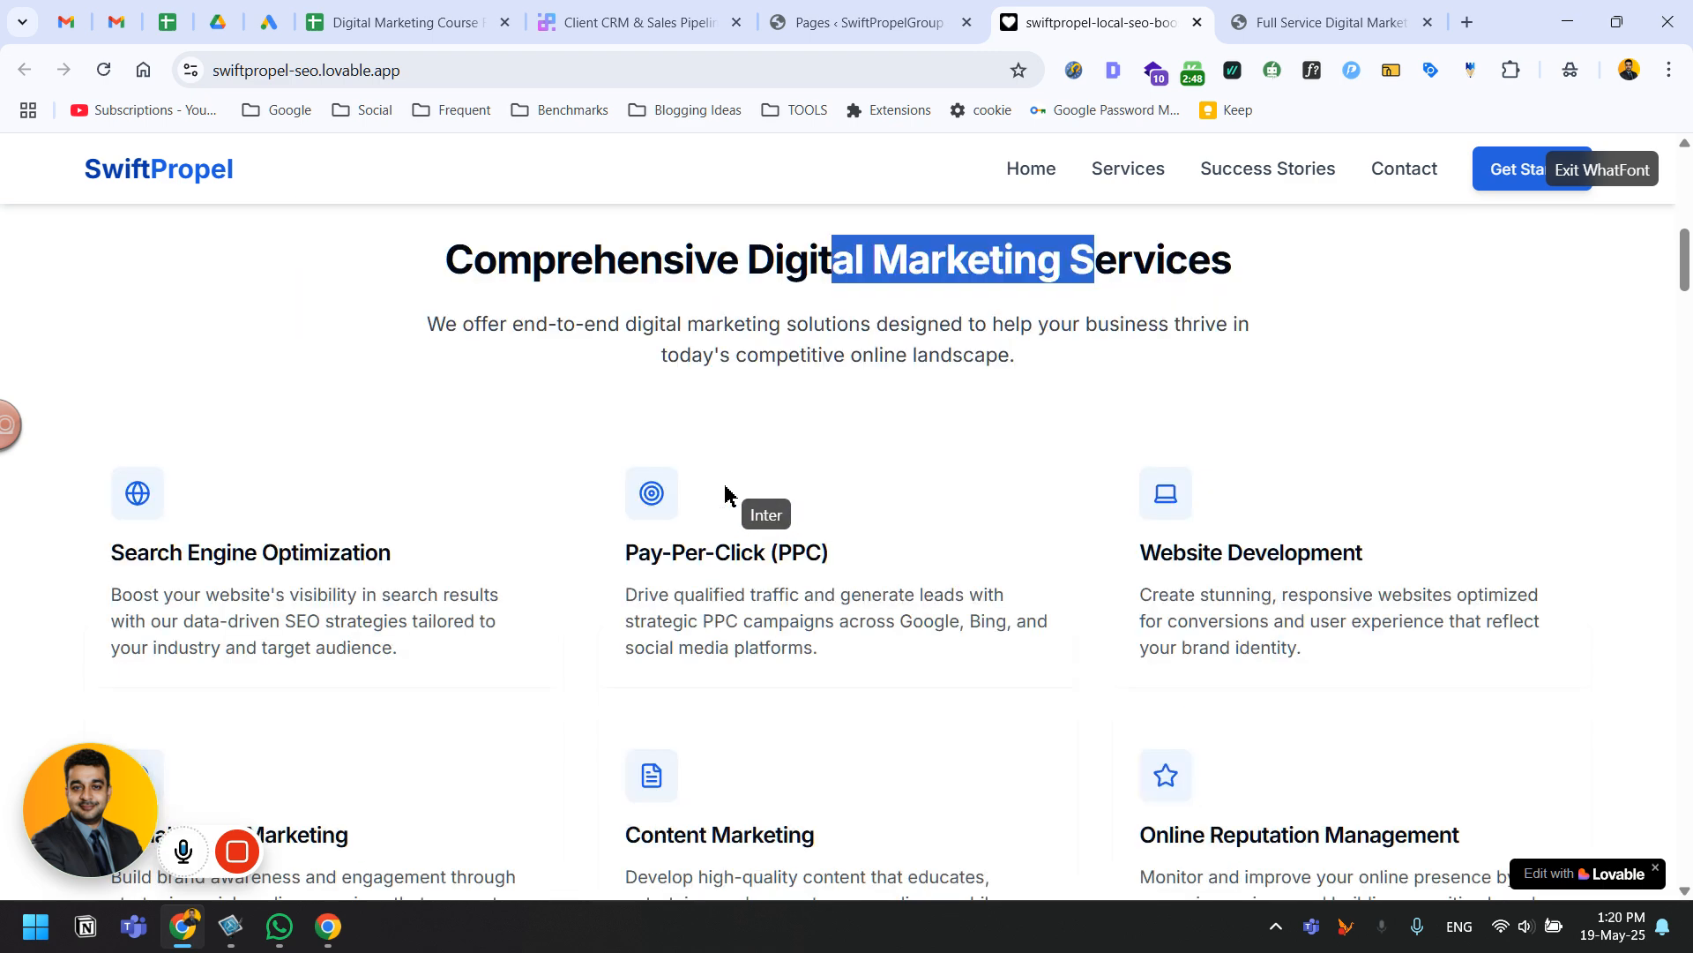
click(1598, 169)
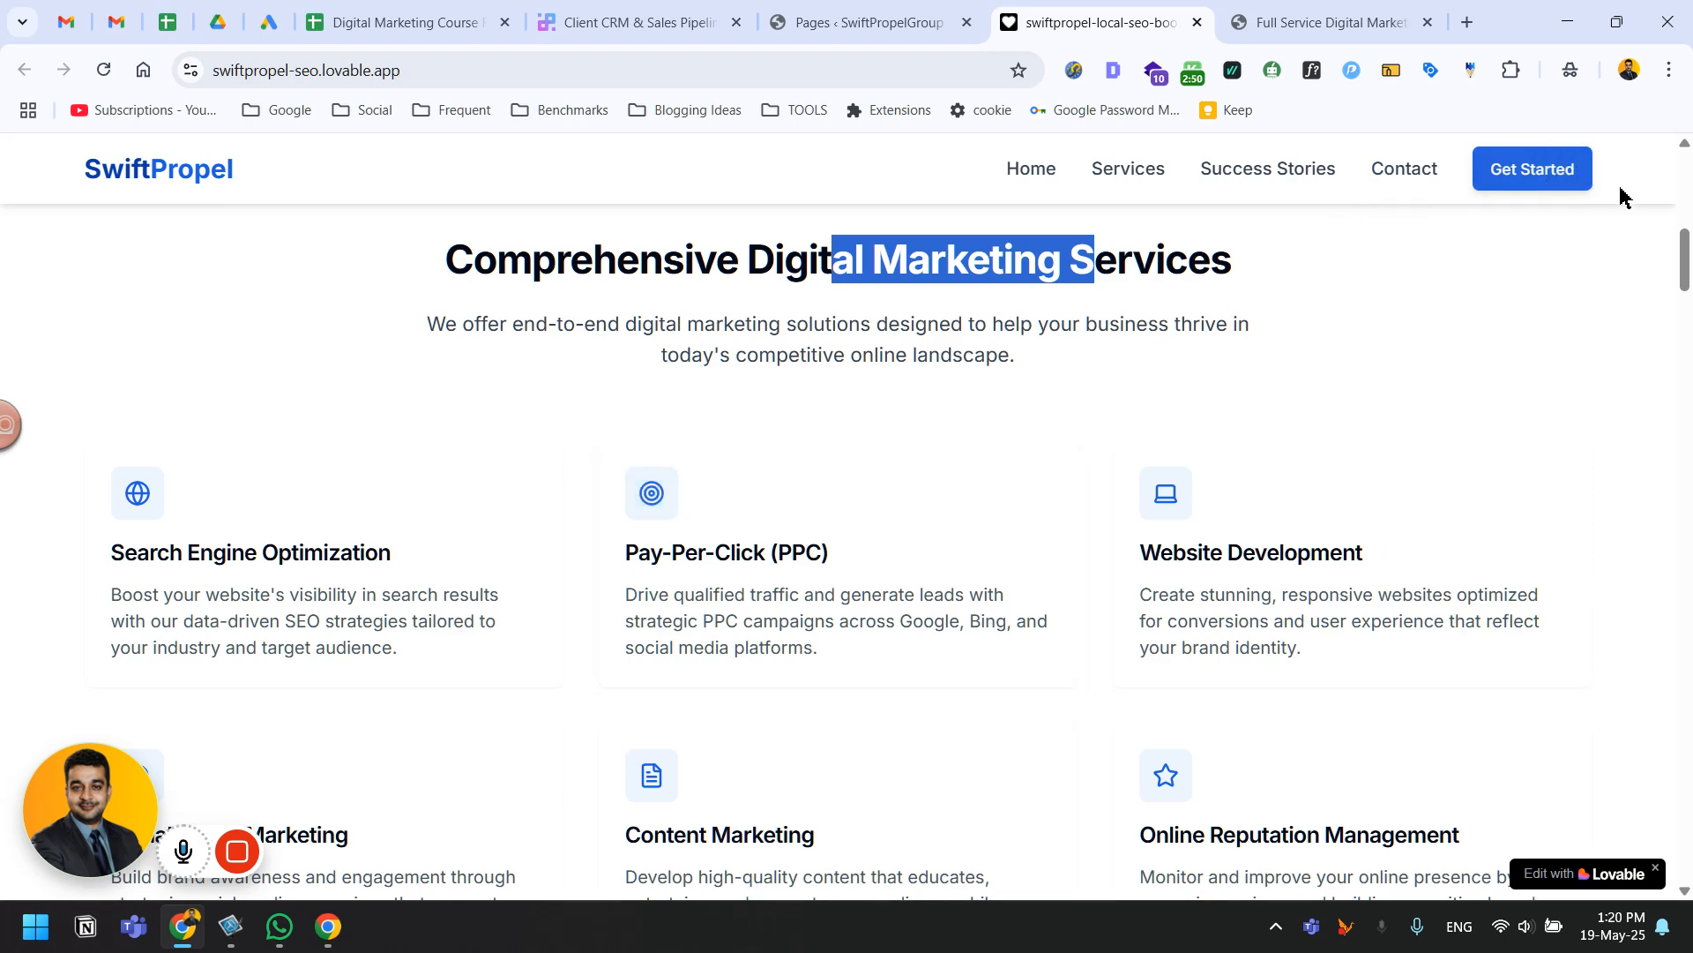
Compare the reference page's Industries We Serve section with the content that follows the service cards in Thrive Architect.
scroll(700, 518, up, 2)
scroll(703, 516, down, 2)
scroll(703, 516, down, 10)
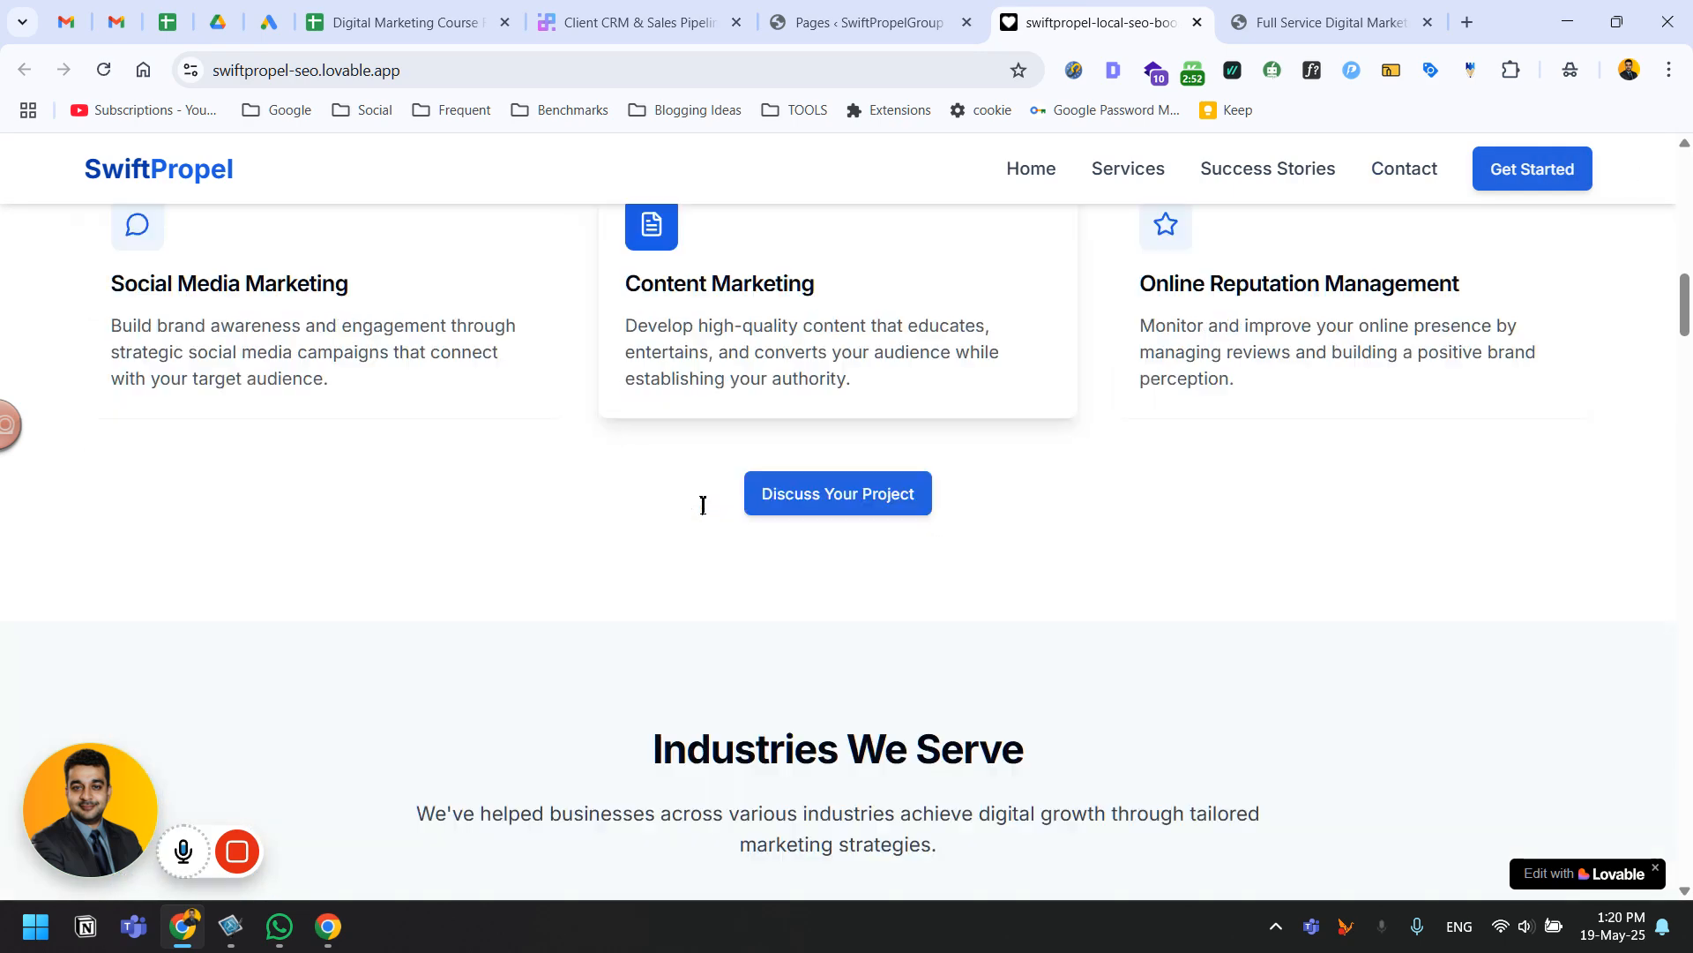
scroll(706, 502, down, 2)
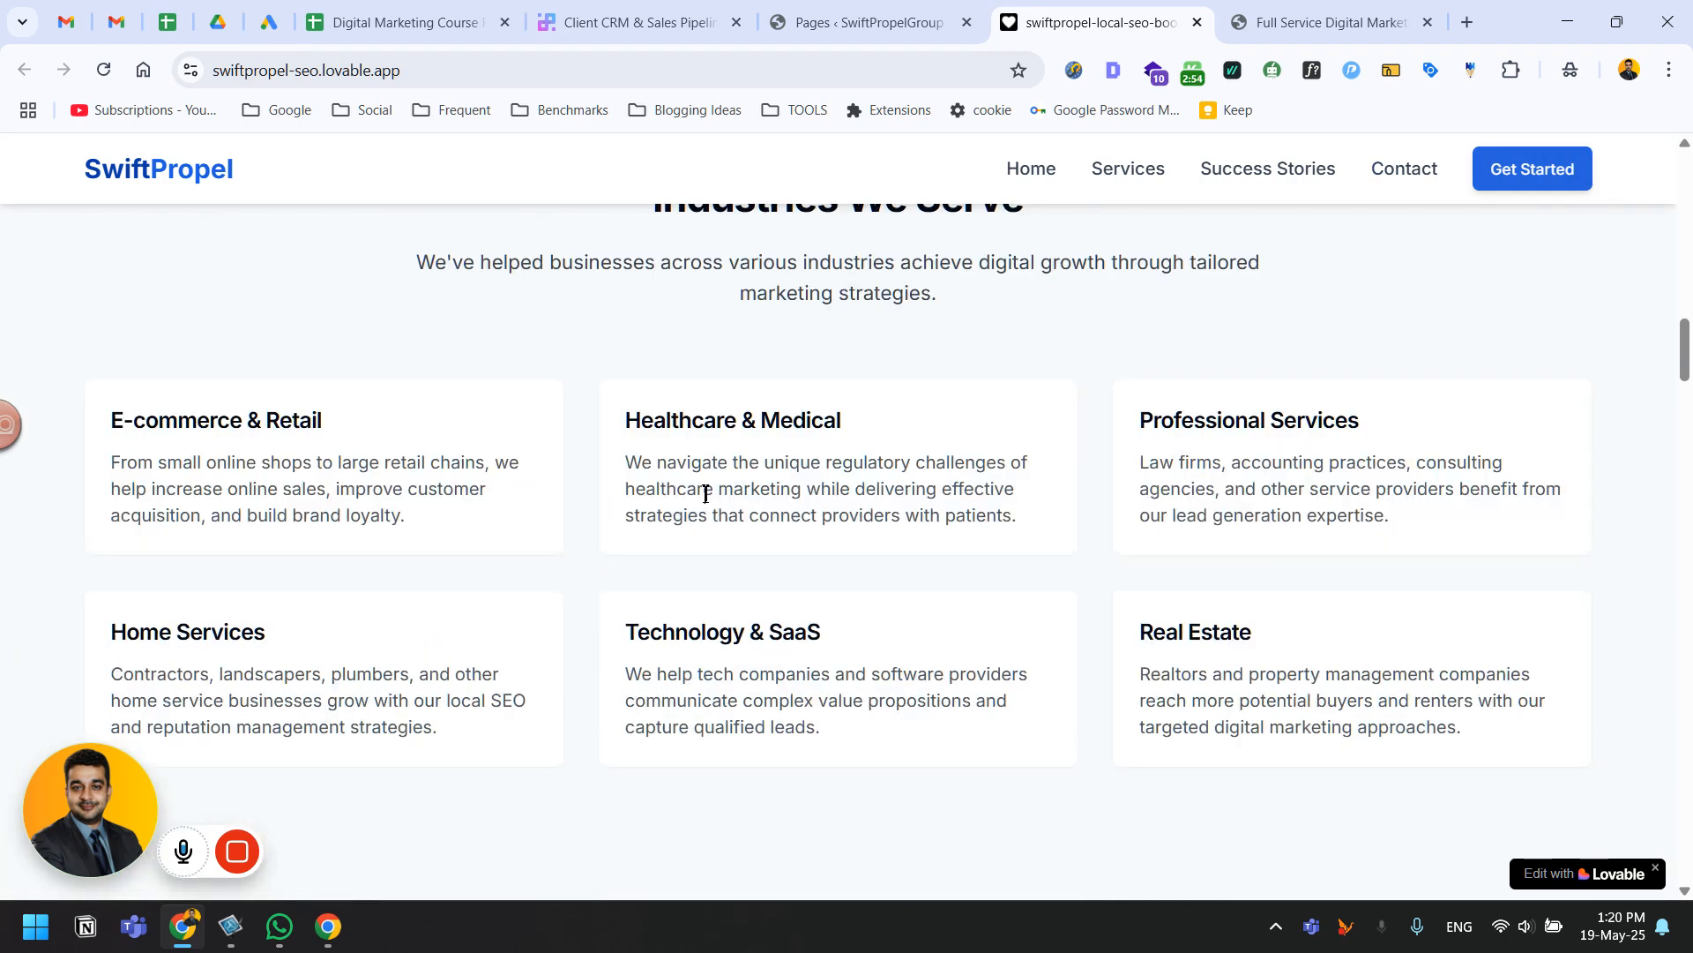
click(1235, 21)
scroll(984, 674, down, 6)
scroll(985, 674, down, 2)
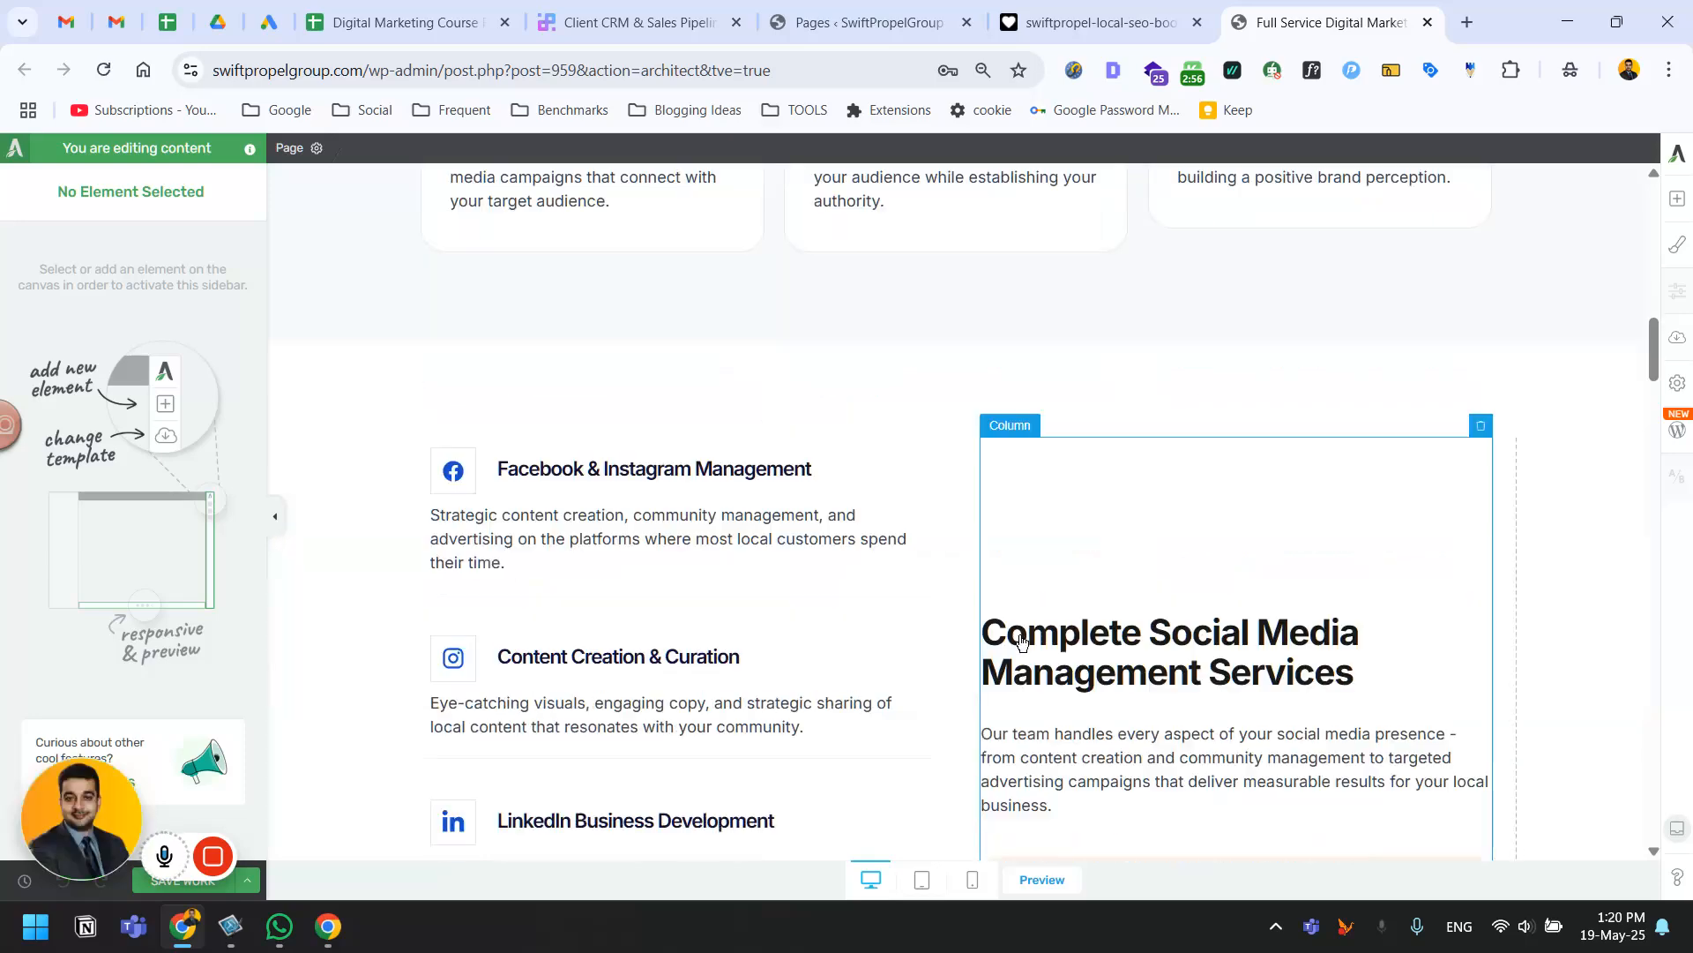
scroll(876, 551, down, 15)
scroll(877, 548, up, 15)
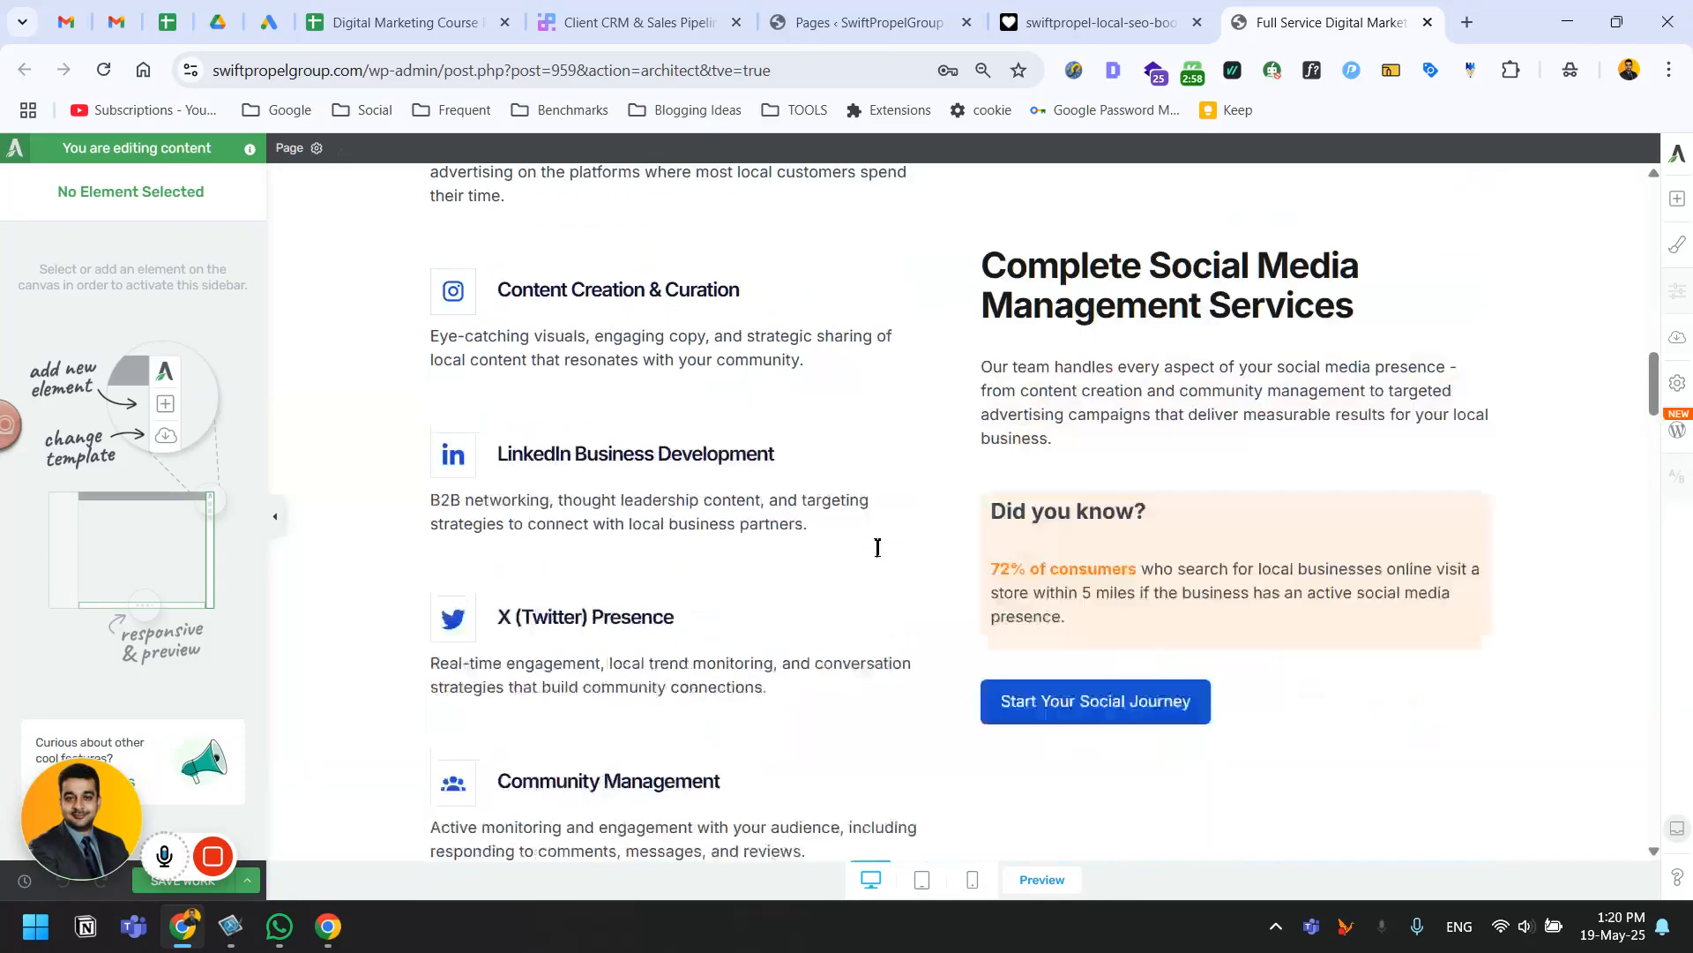
click(1182, 14)
scroll(686, 626, up, 4)
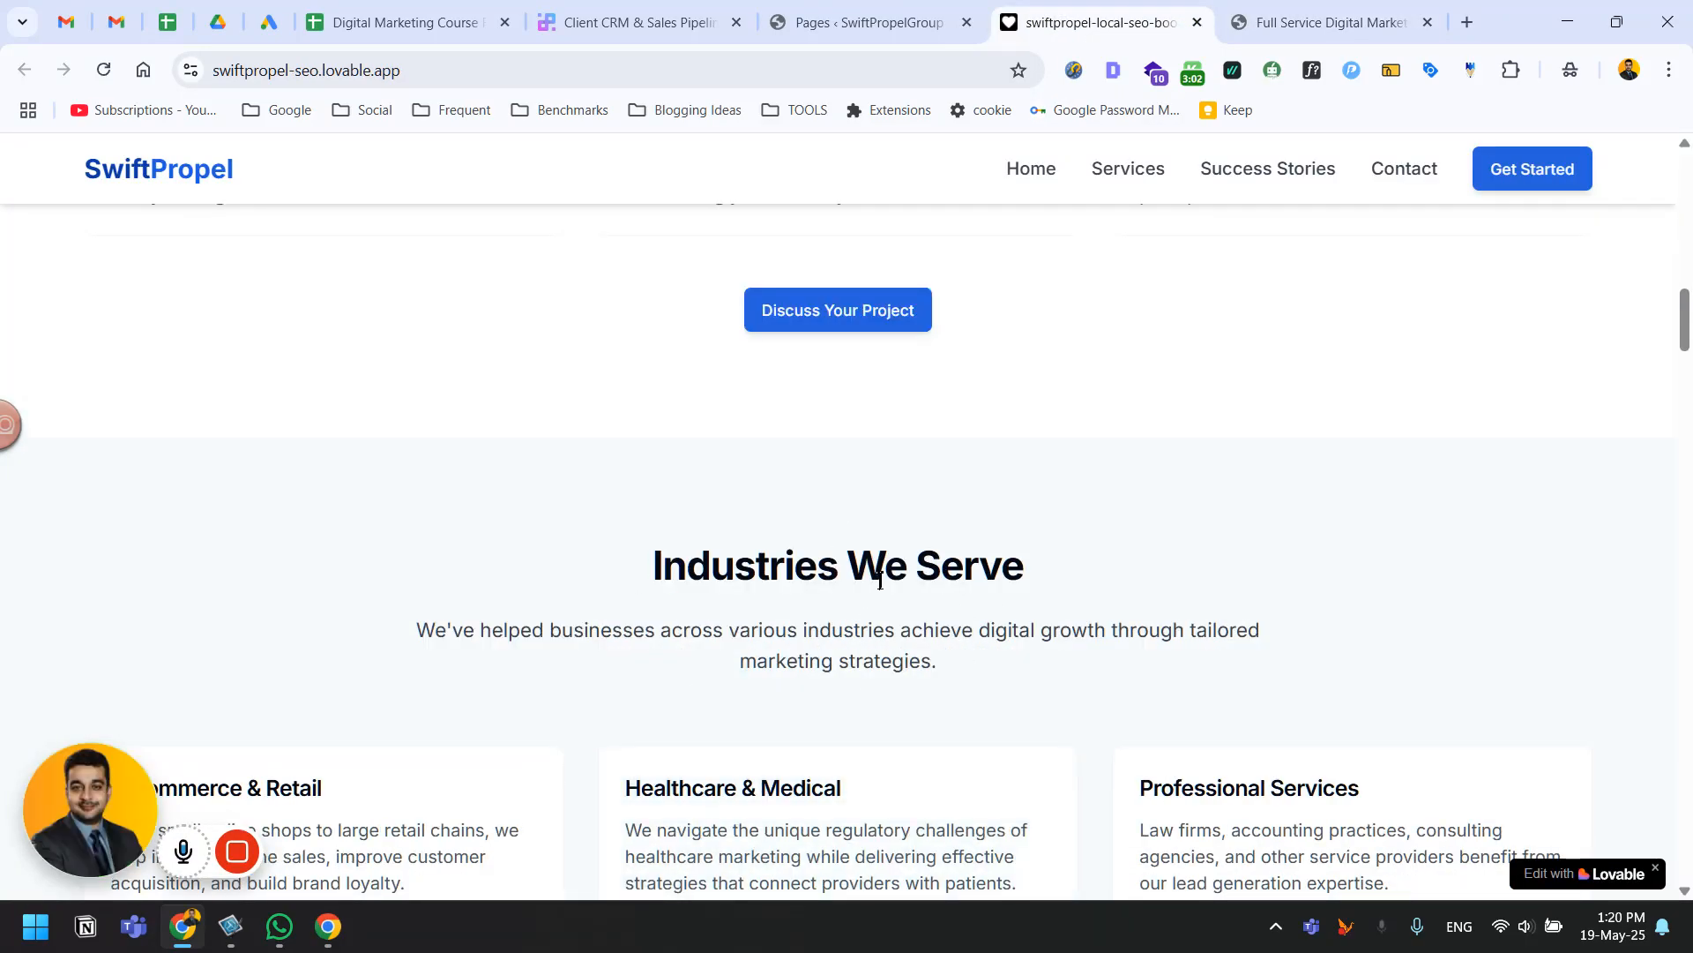
Check the Thrive Architect page from the service cards up to the hero against the reference page's Industries We Serve section.
click(1289, 16)
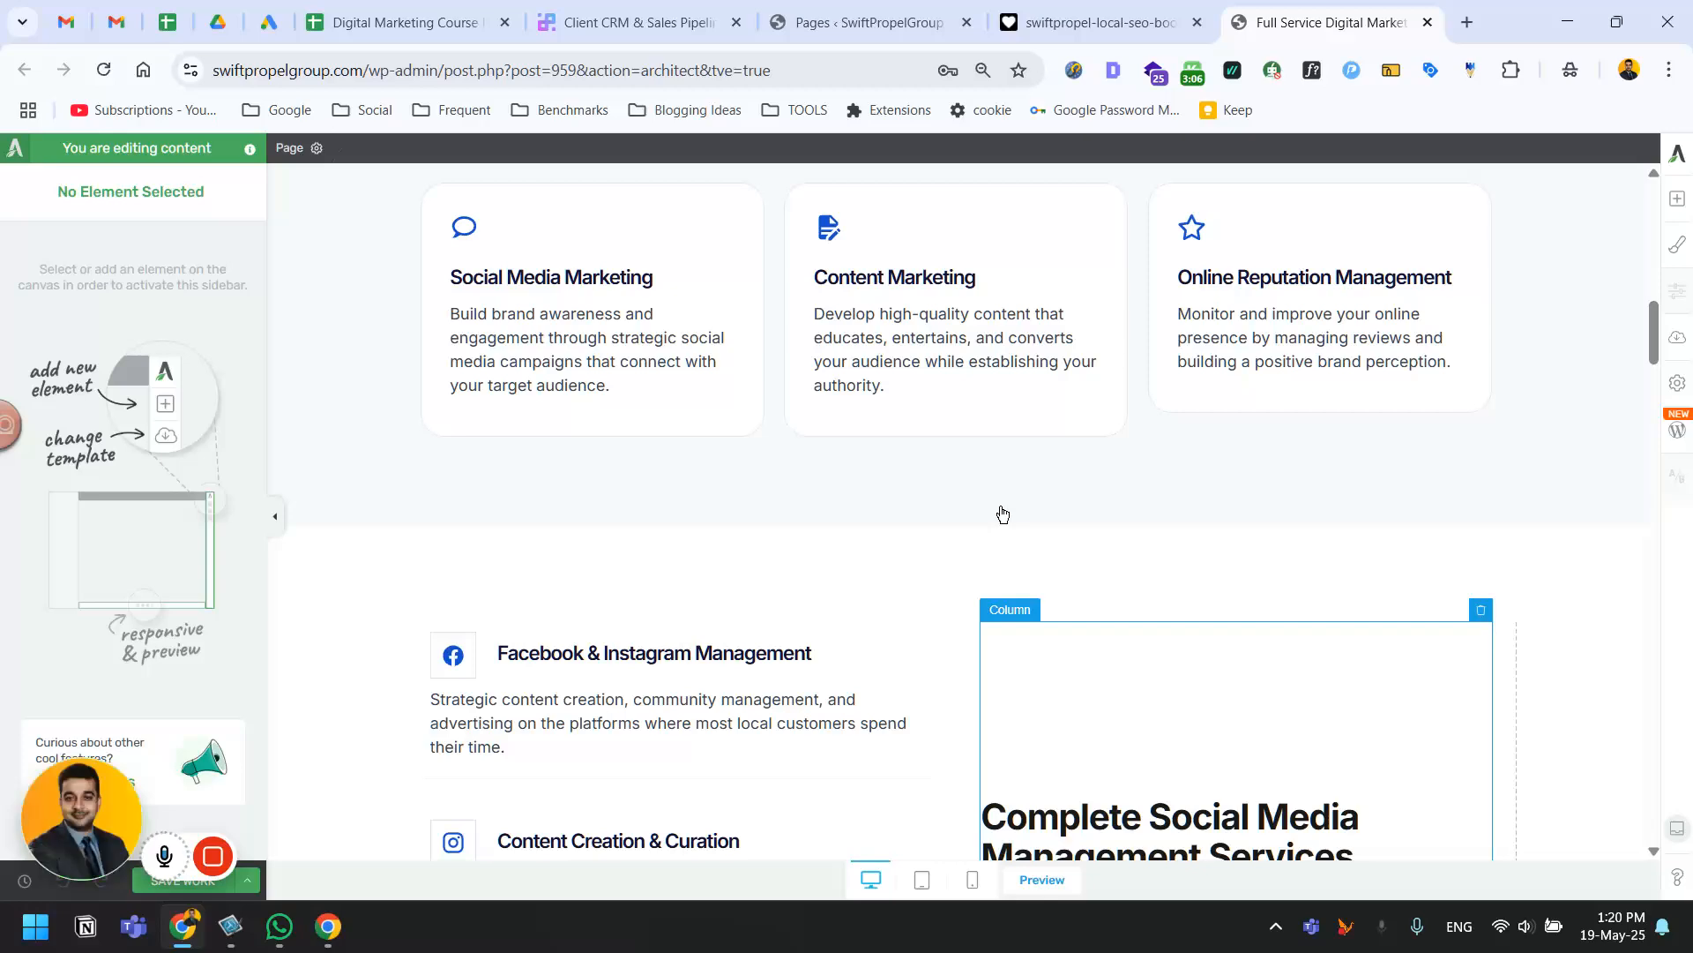
scroll(1001, 516, up, 10)
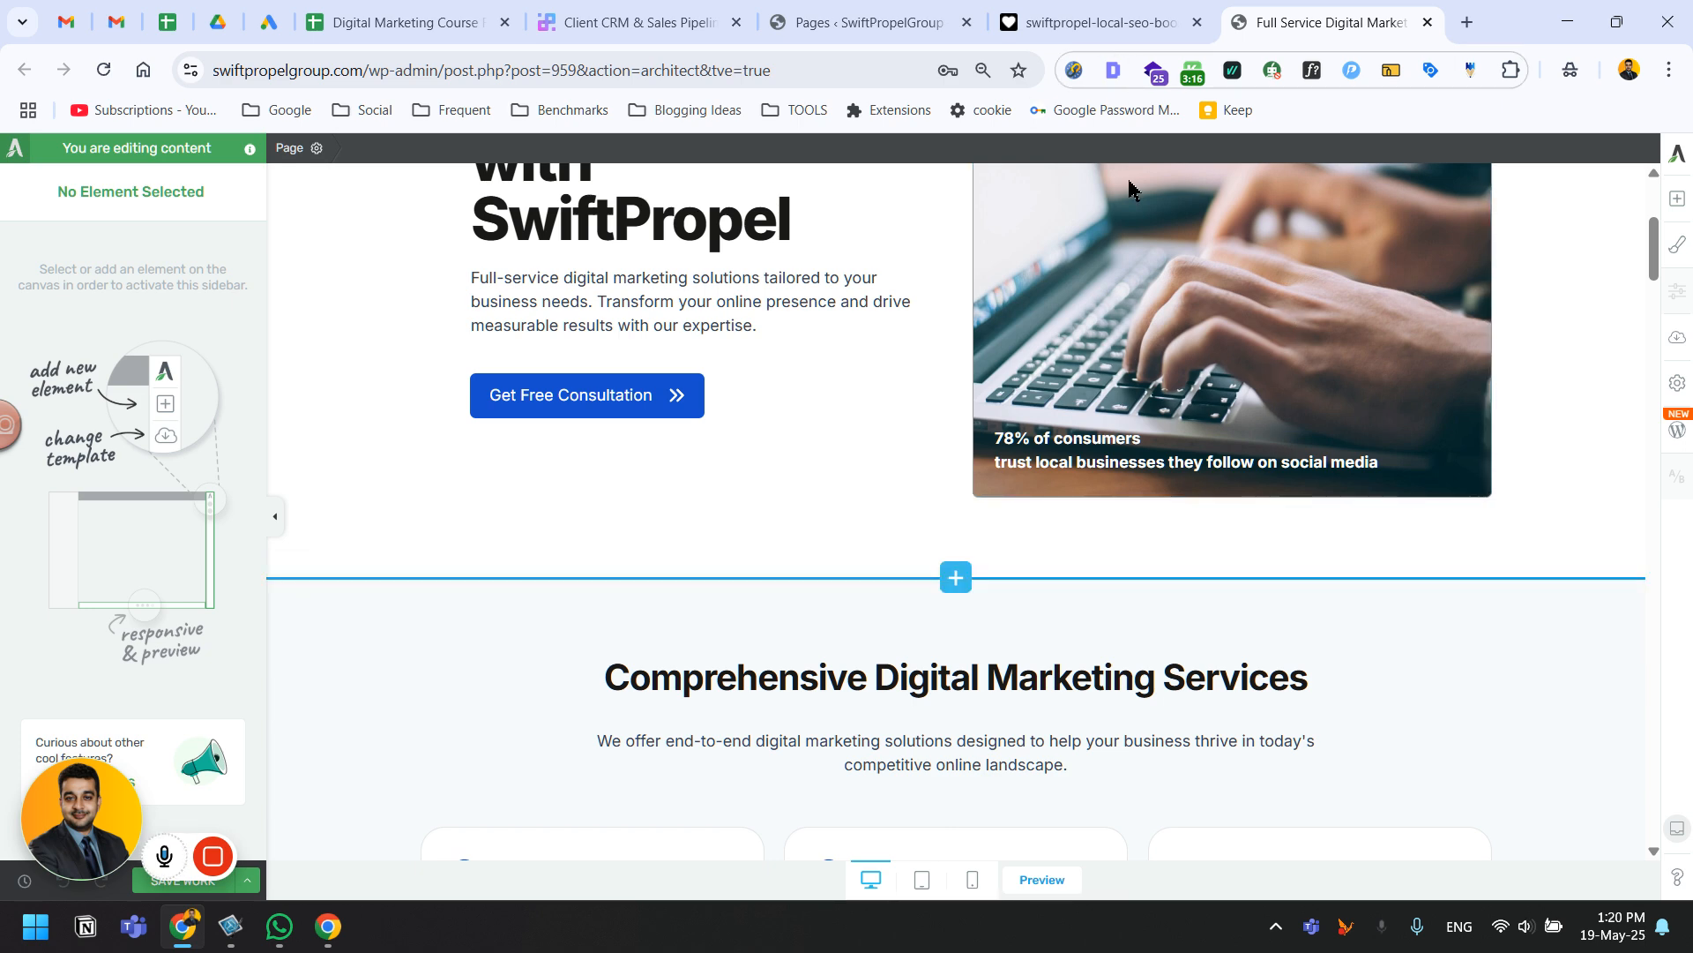
click(1102, 22)
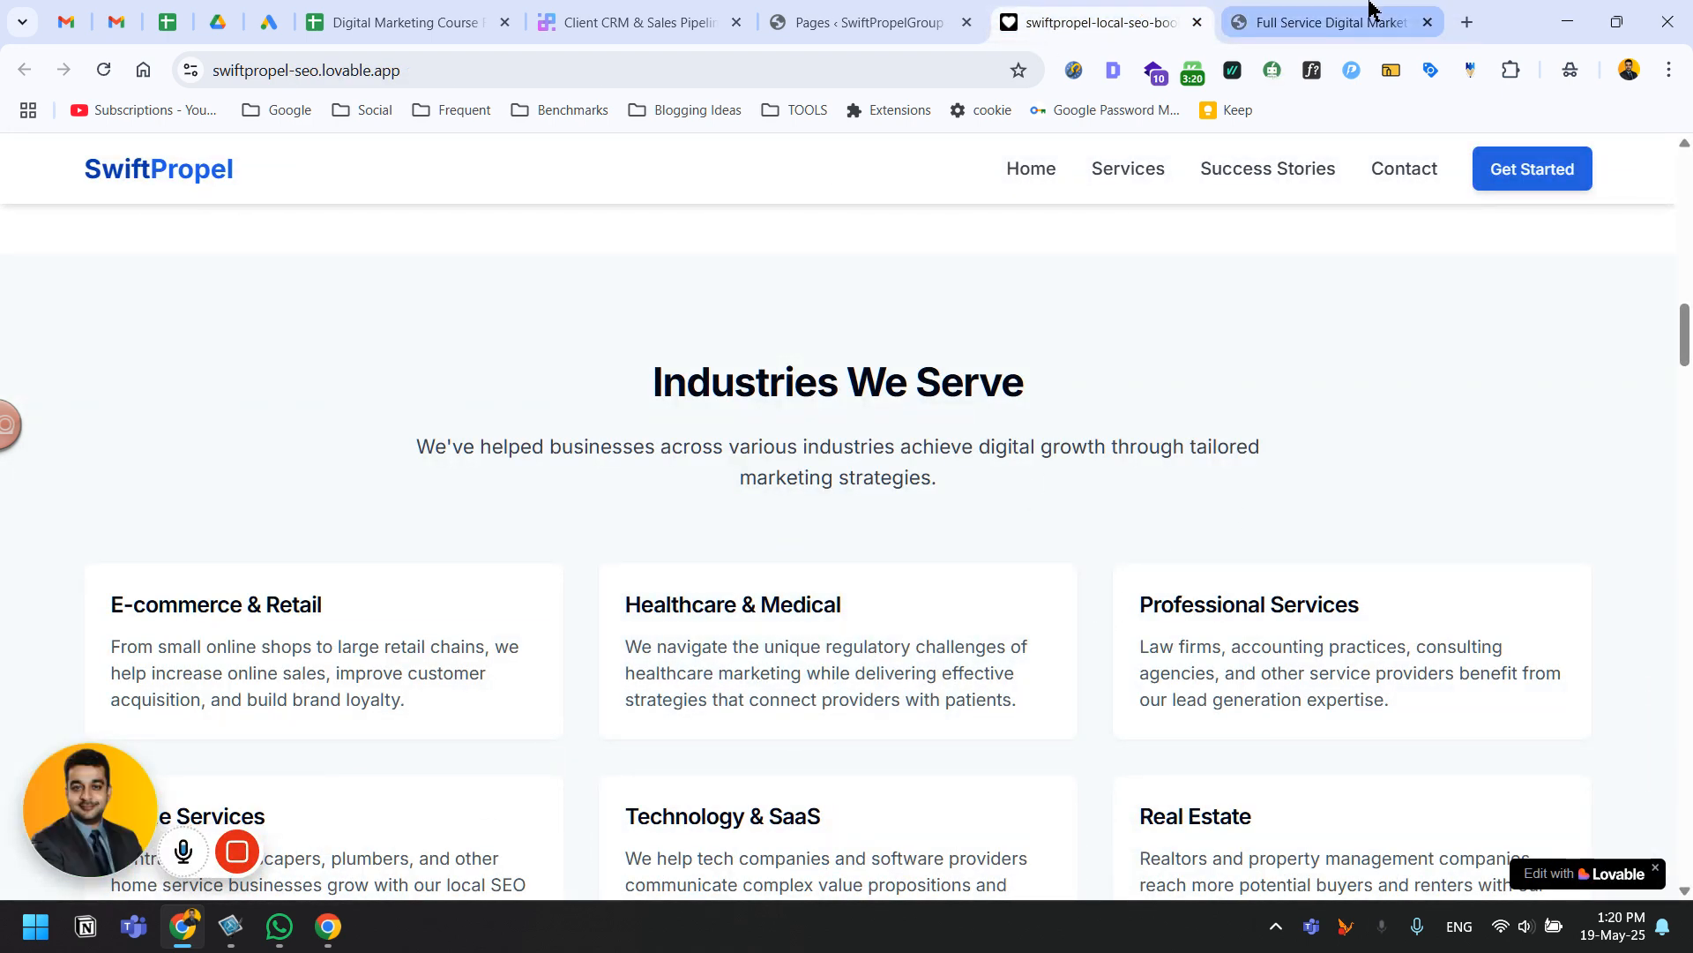
click(1314, 11)
mouse_move(957, 578)
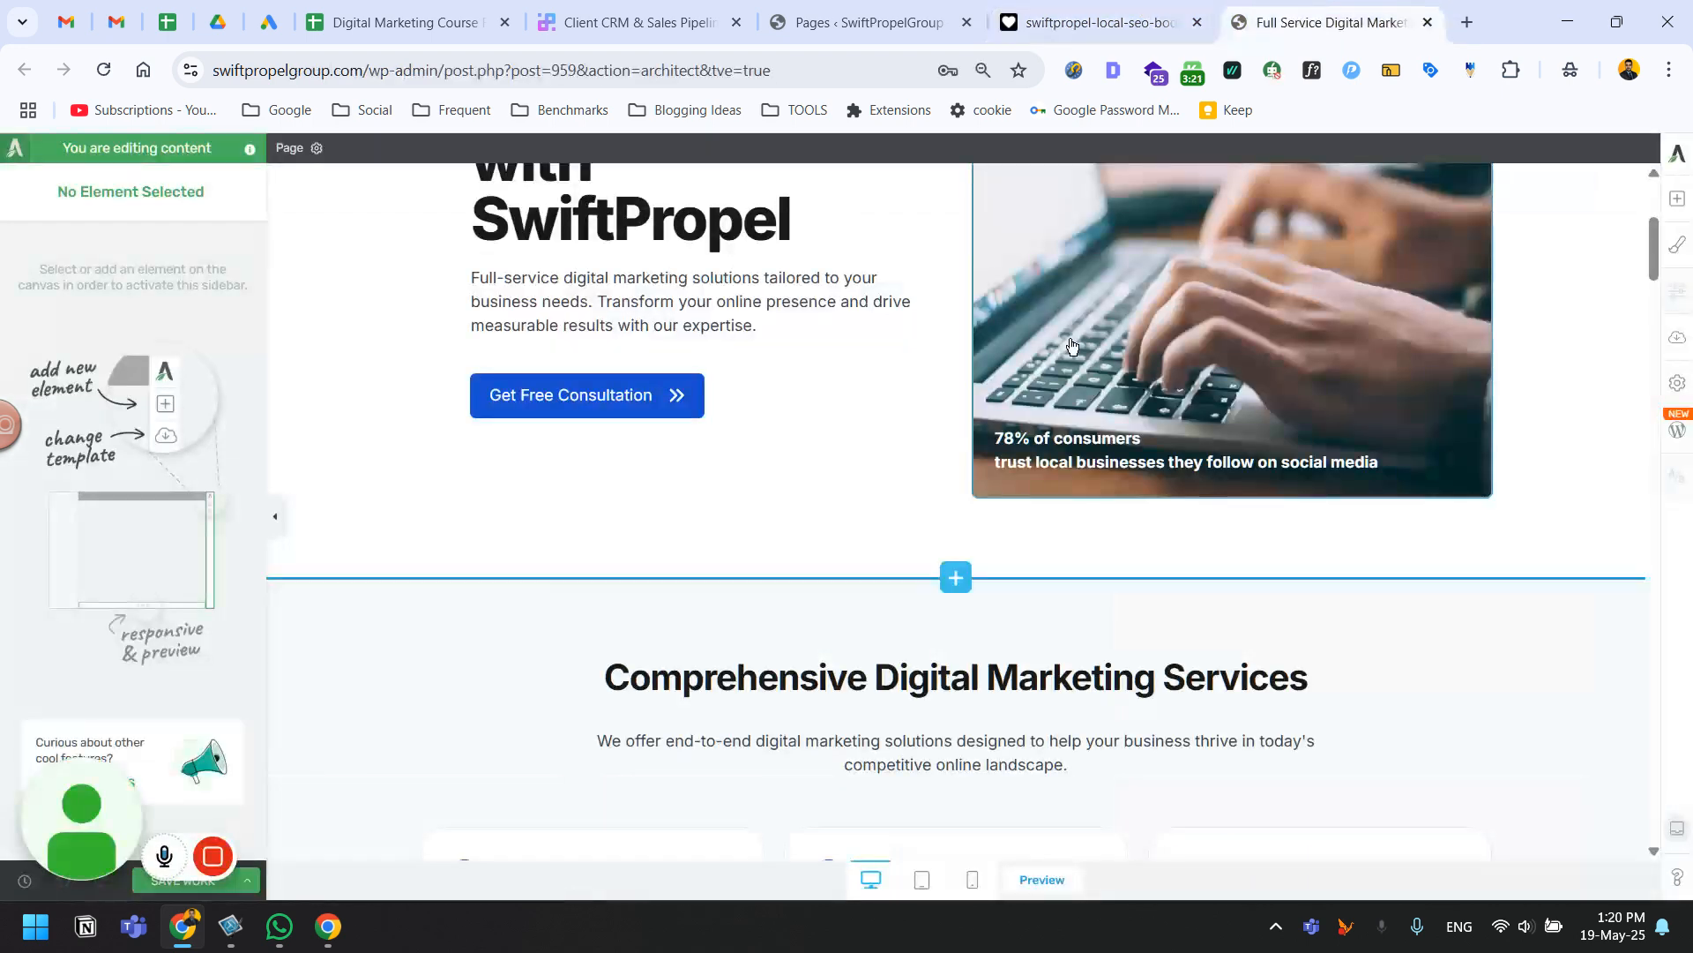
Browse the block library's Steps, Team, Benefits & Features and All Block Types templates, and close the library without inserting a block.
click(962, 582)
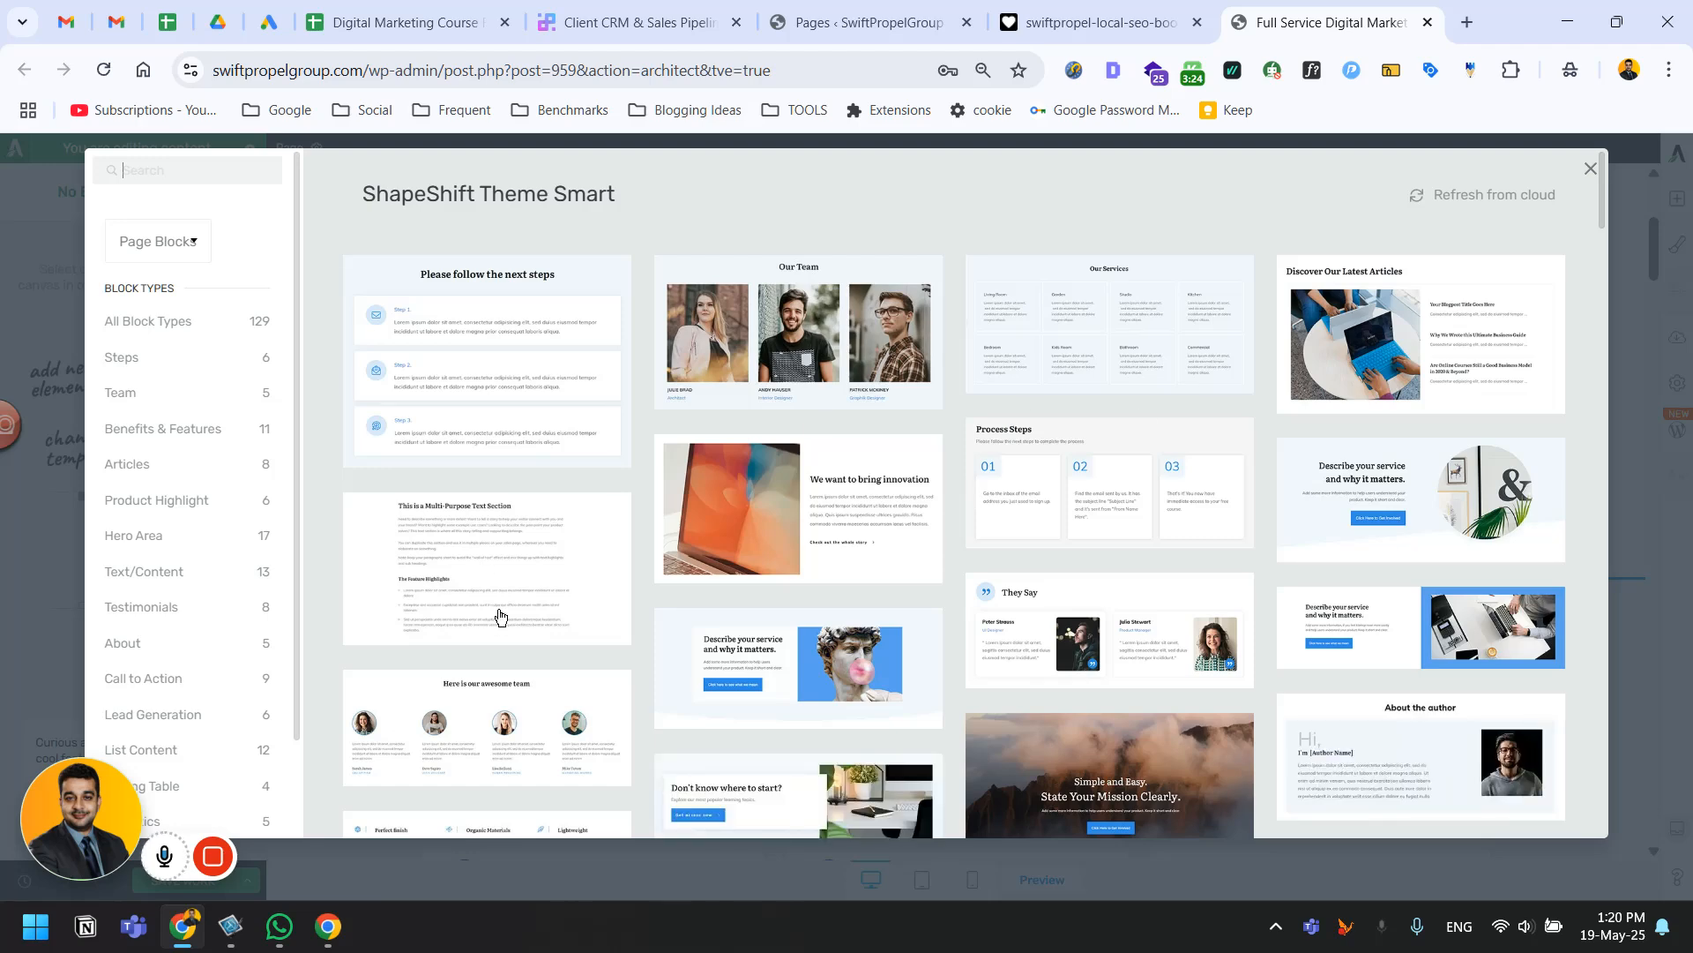
scroll(1059, 530, down, 2)
scroll(1058, 529, down, 5)
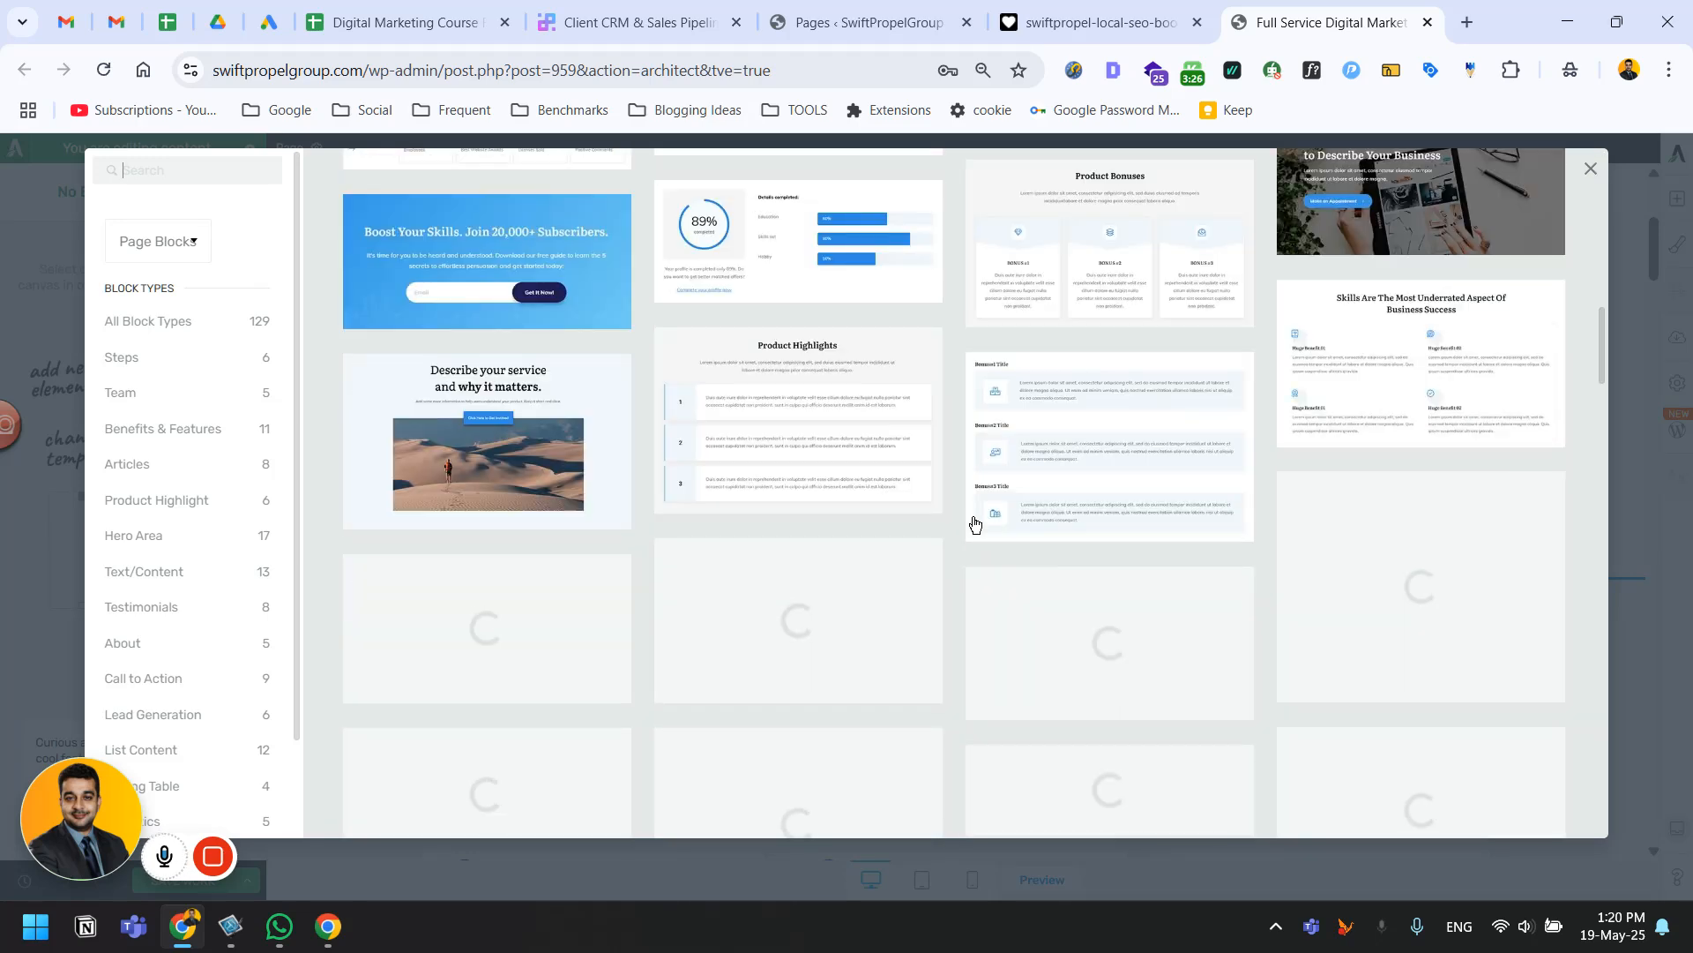
click(138, 364)
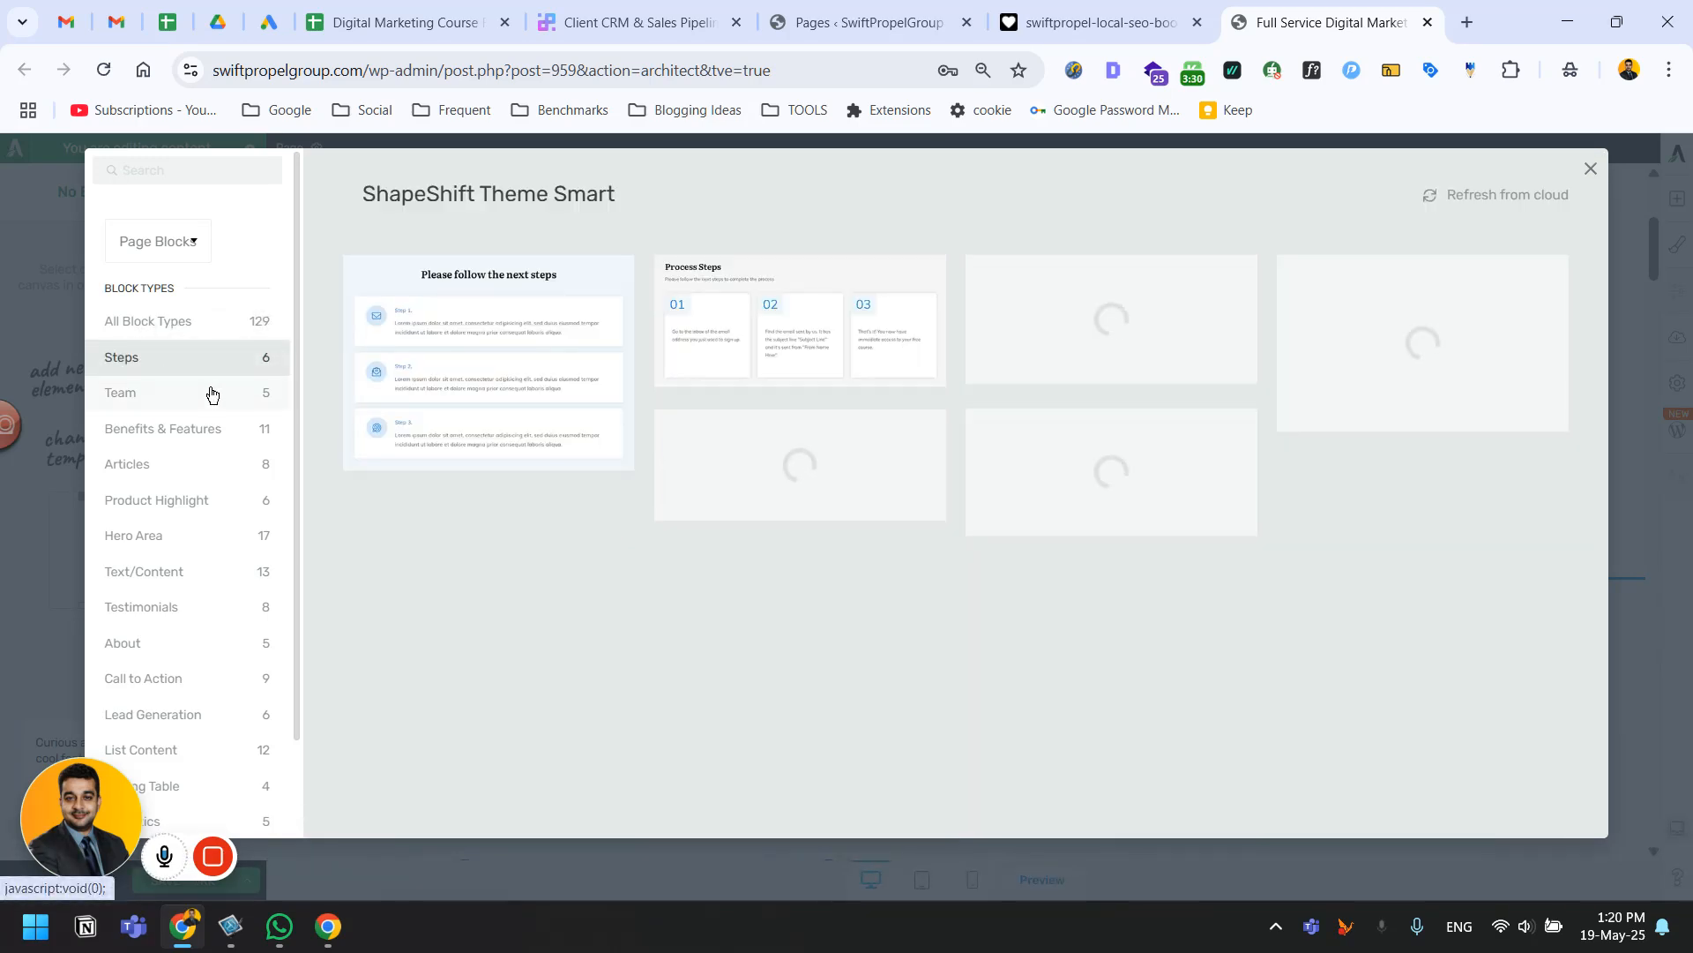
click(139, 395)
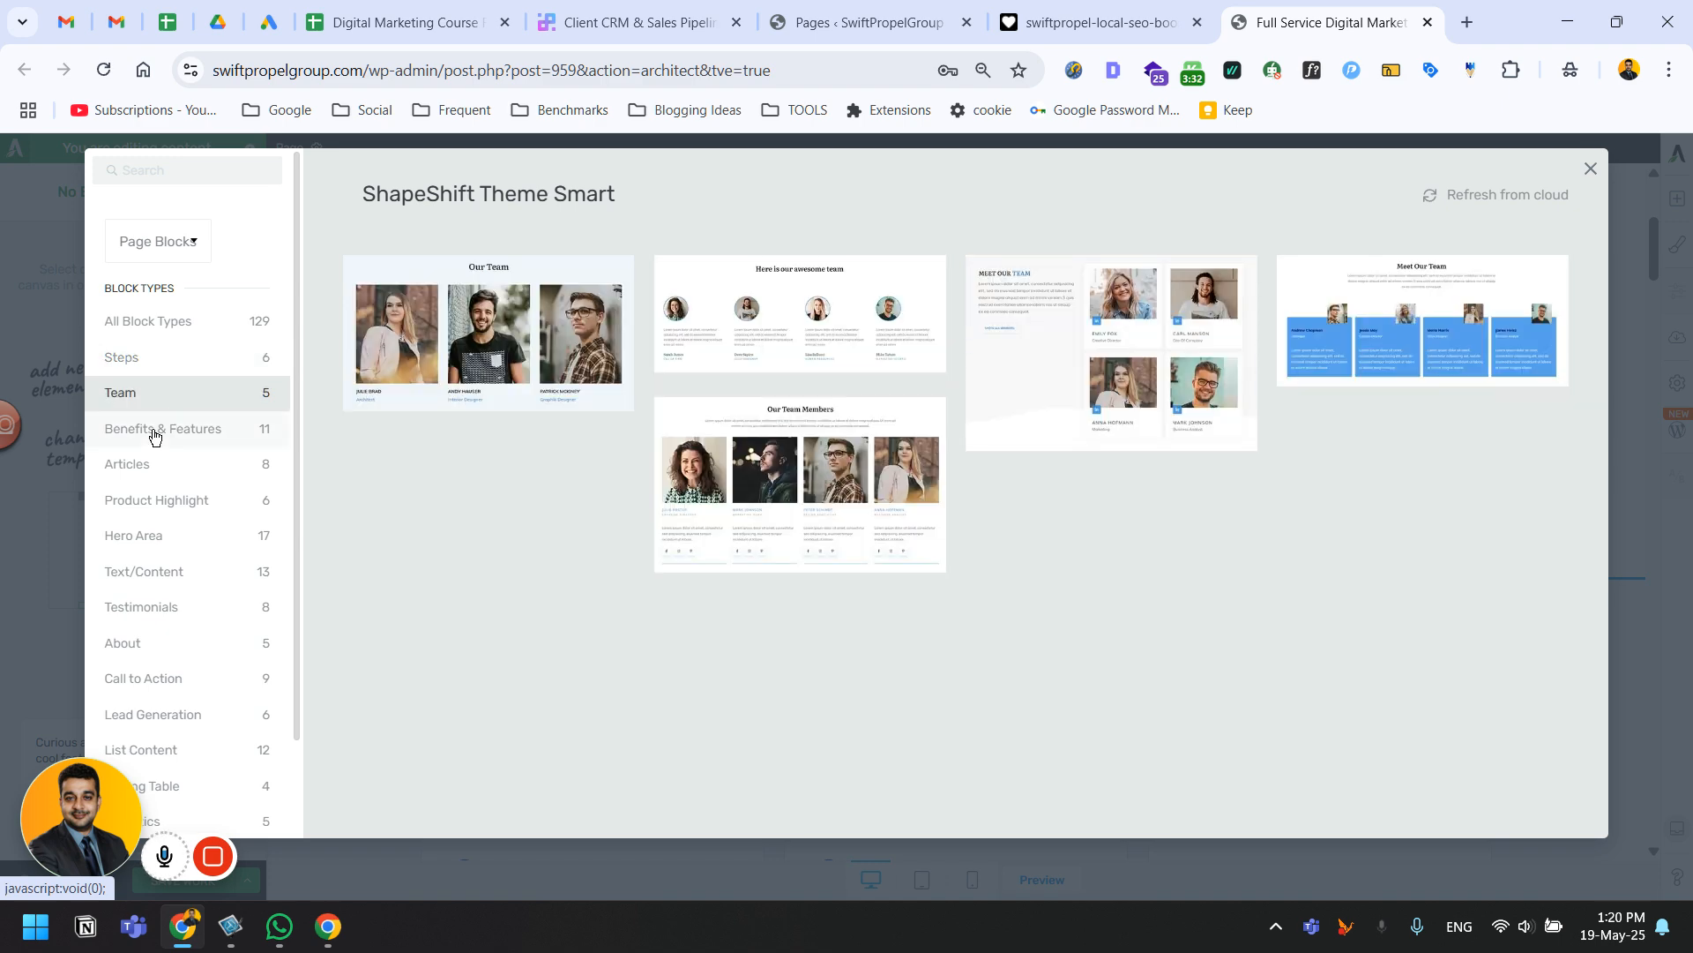
click(154, 436)
click(163, 328)
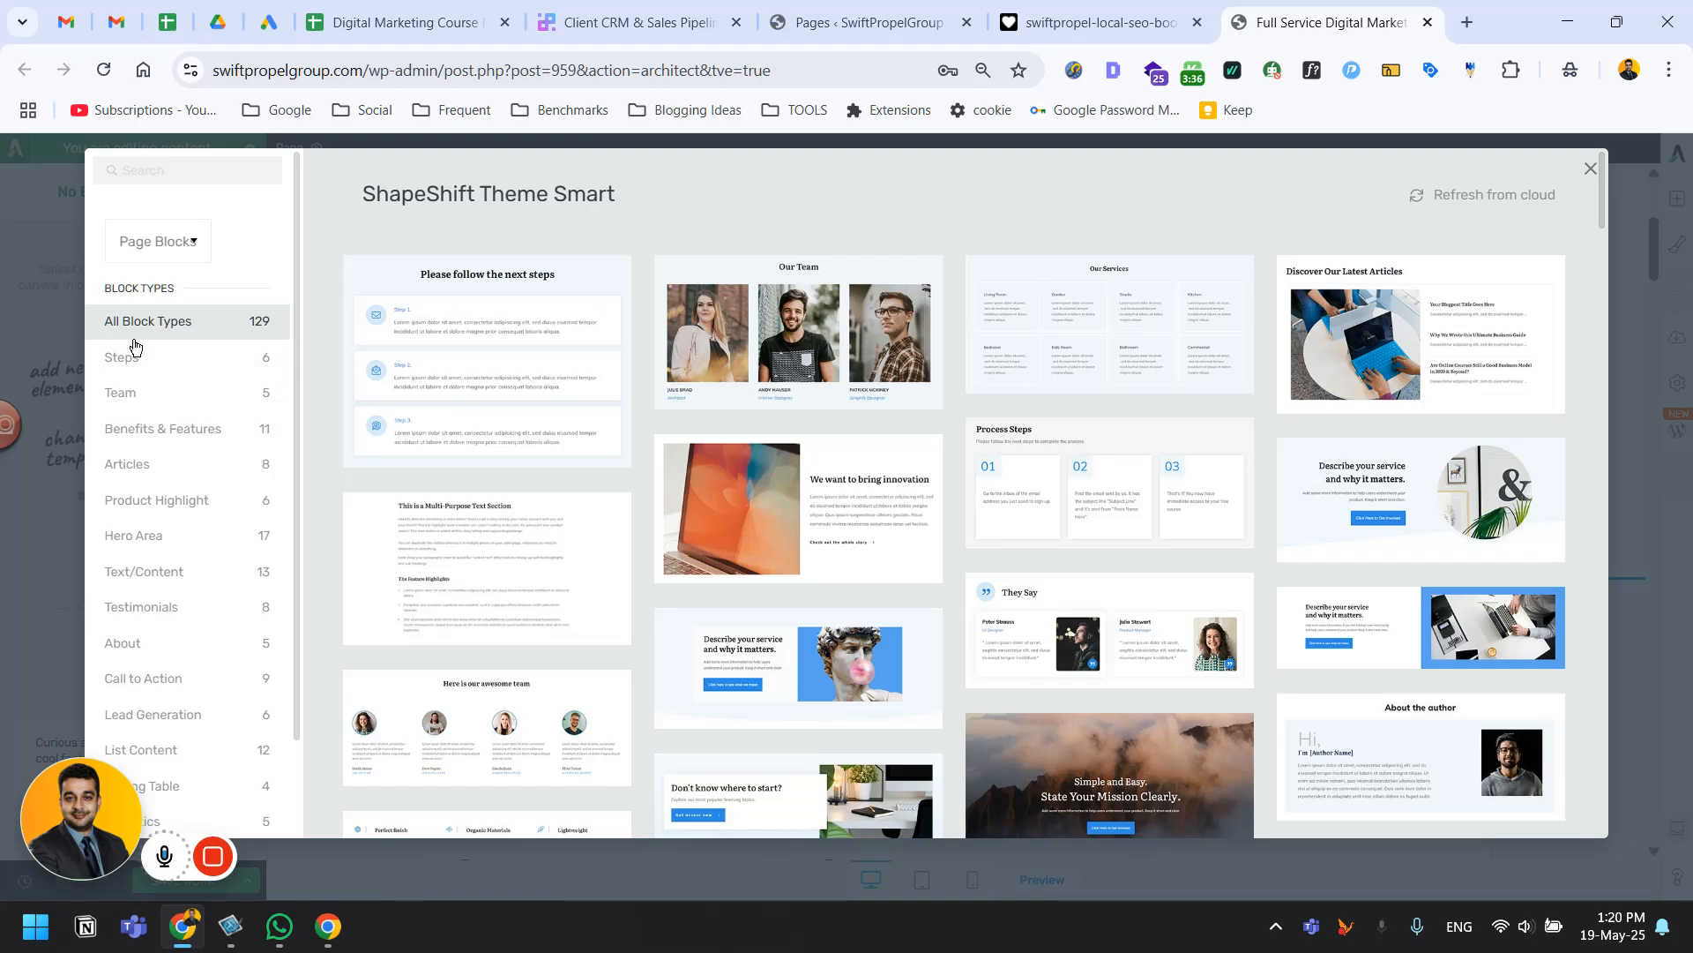
scroll(701, 529, down, 10)
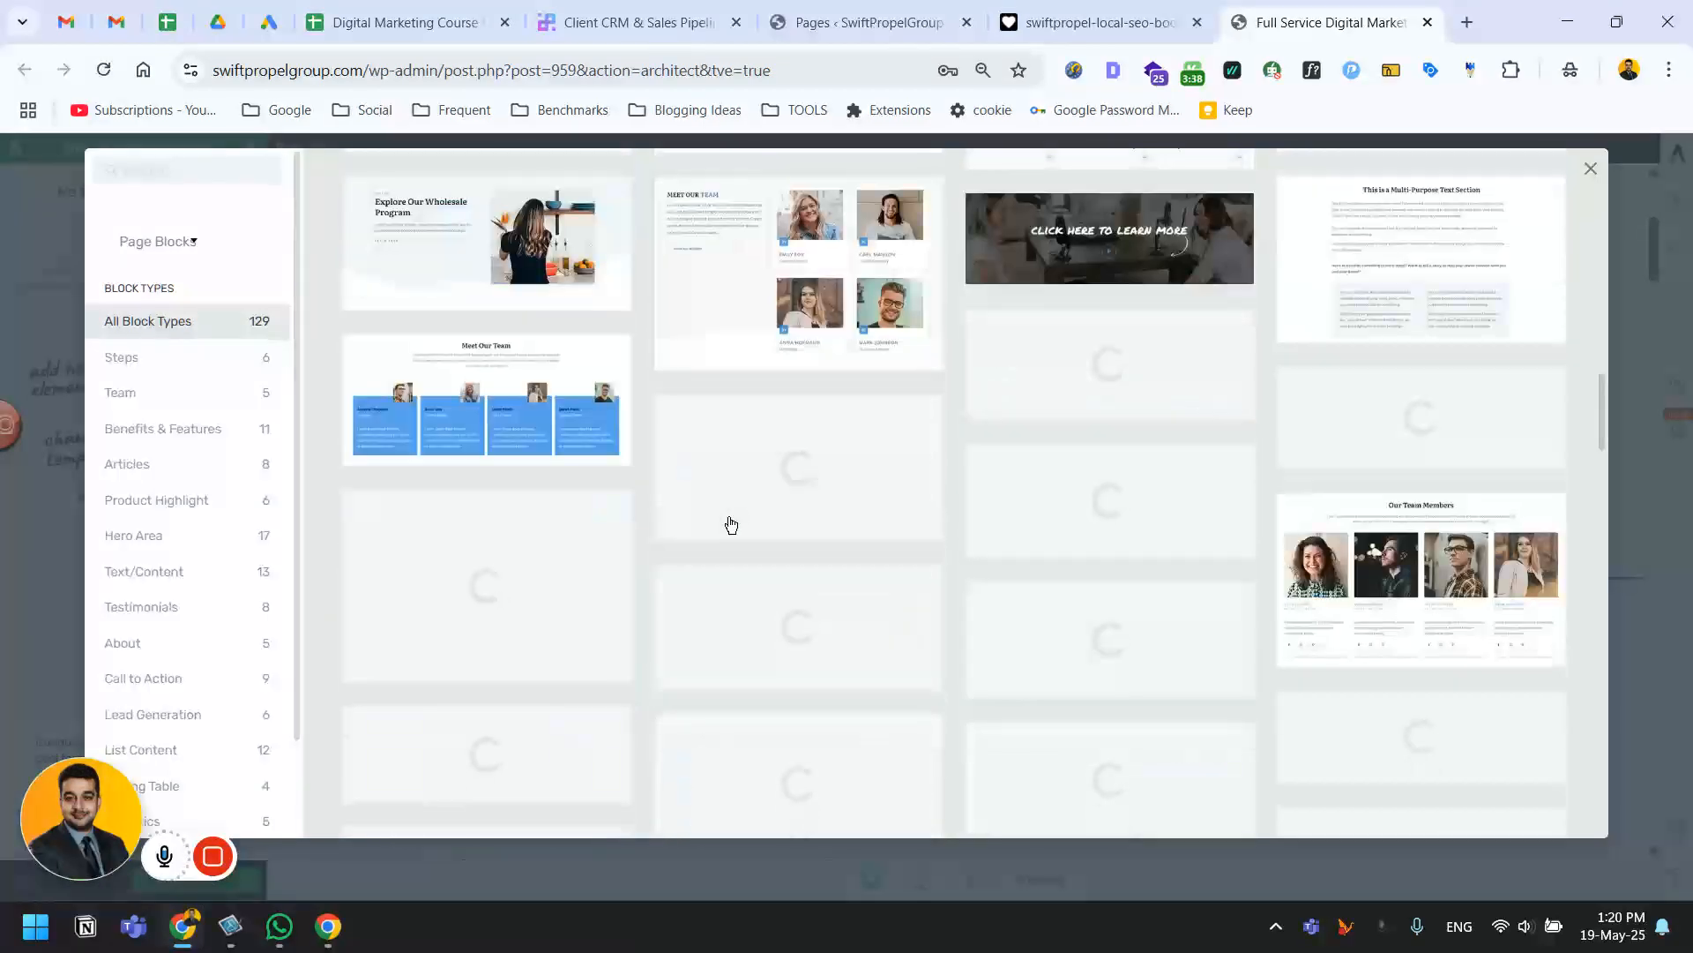
scroll(731, 524, down, 10)
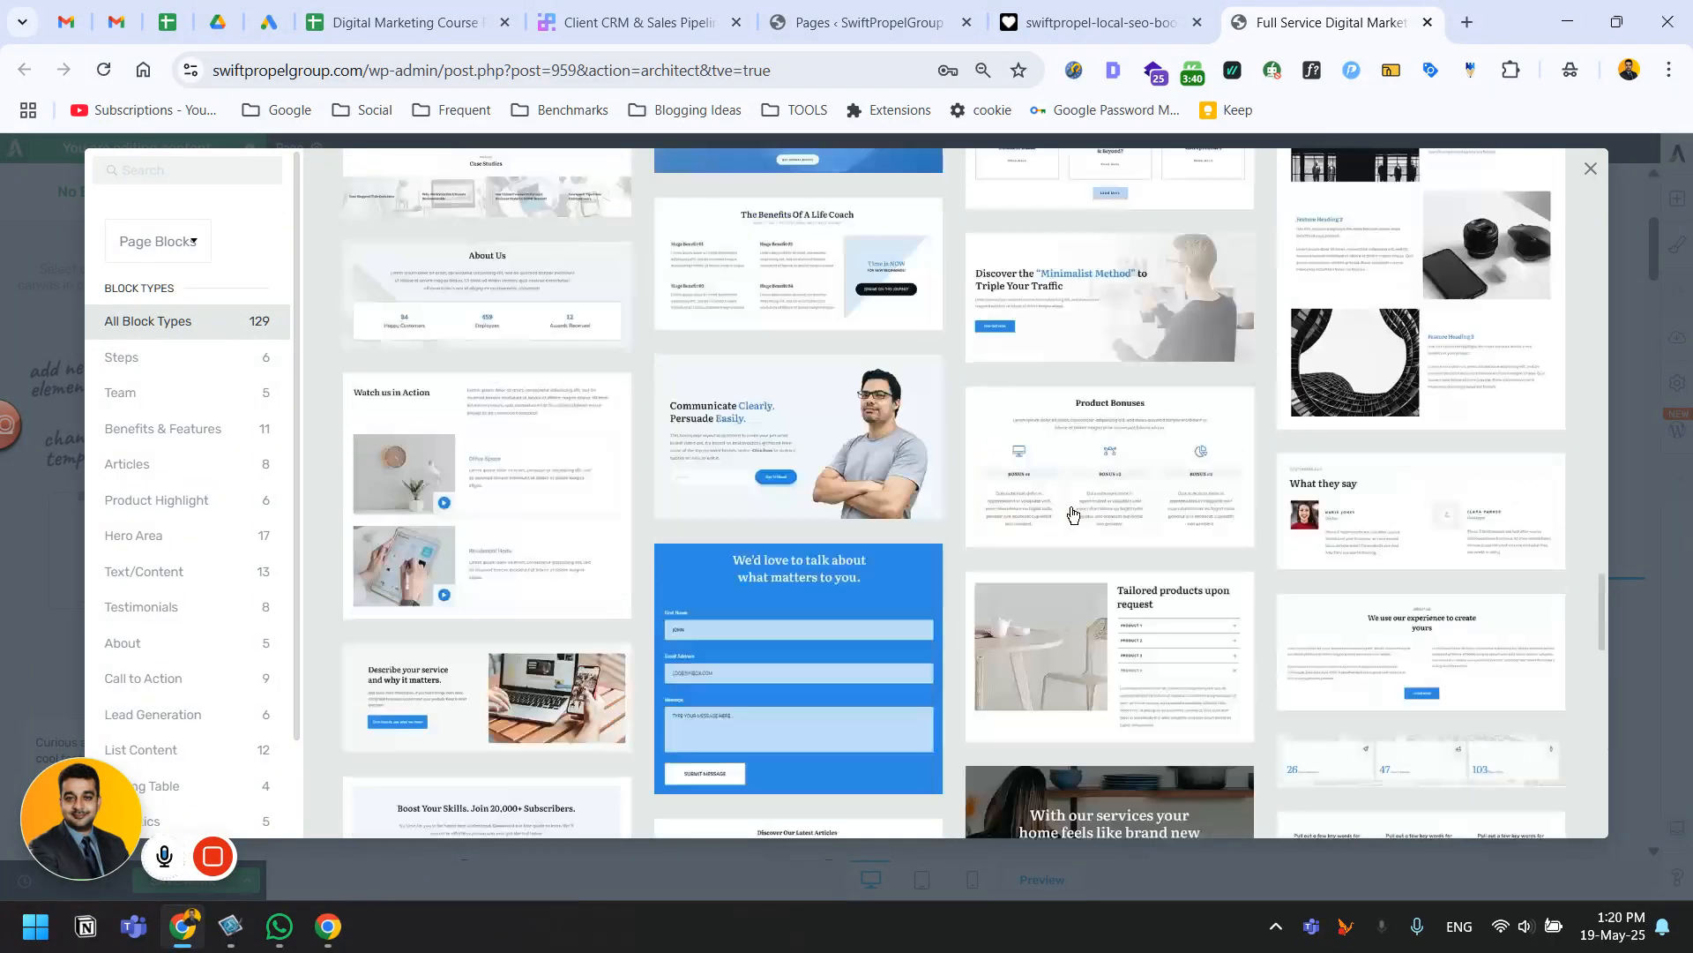
scroll(1074, 515, up, 15)
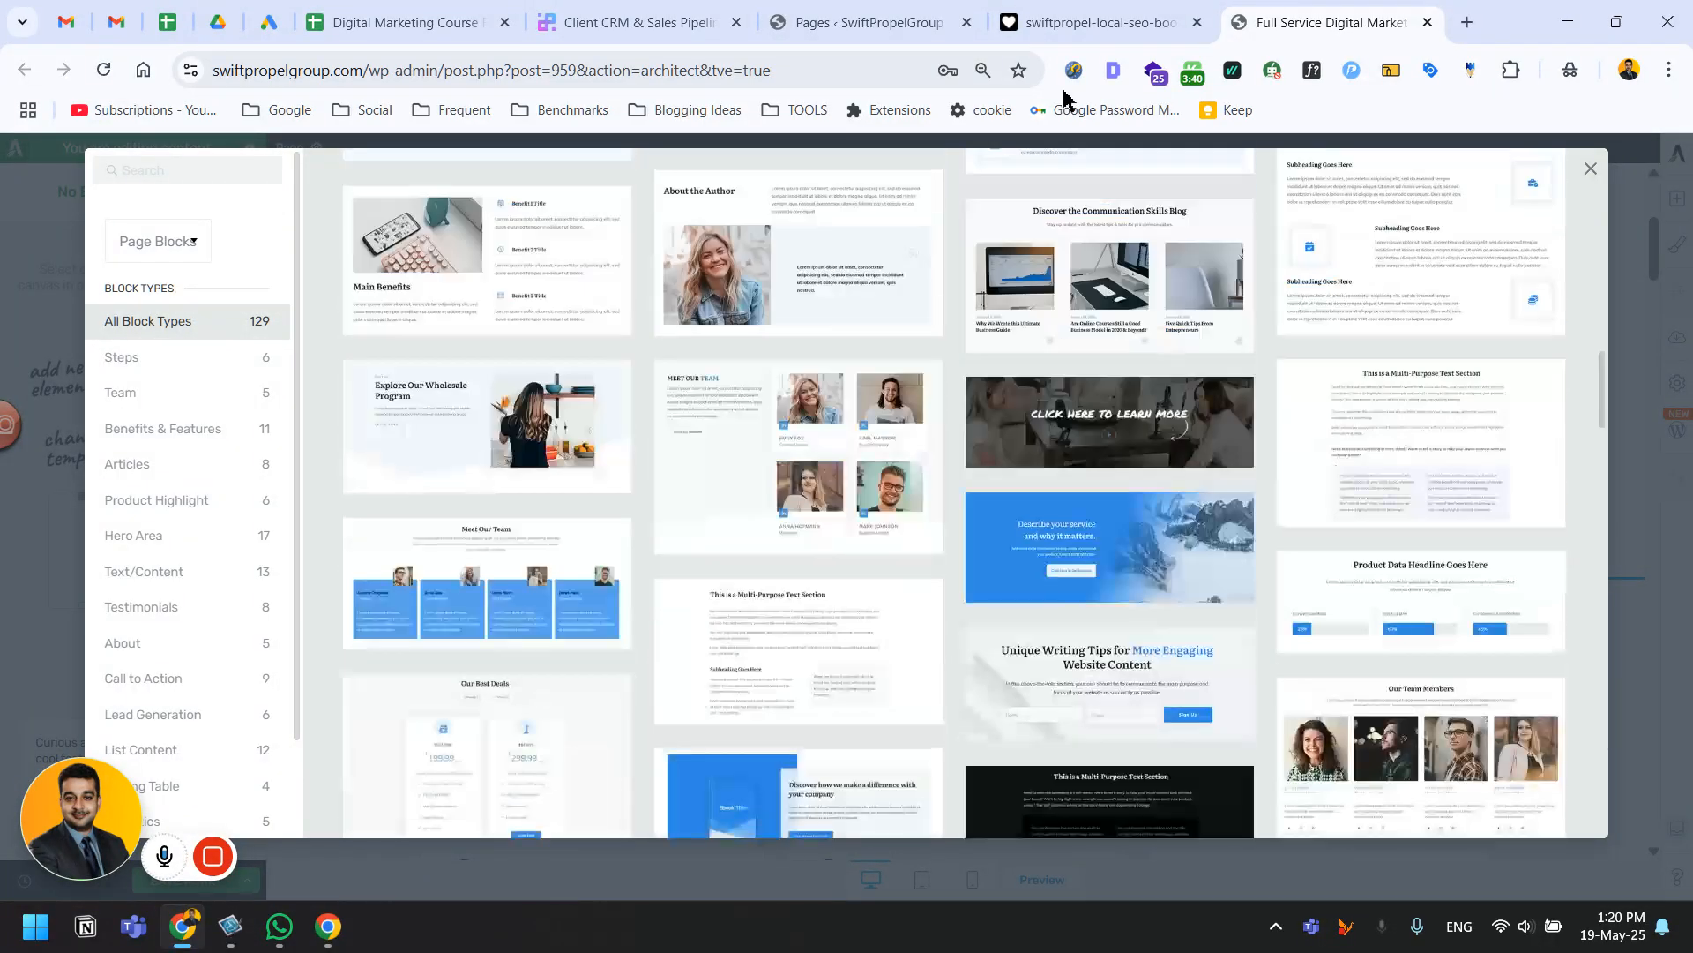
click(1596, 170)
Compare the reference page's Industries We Serve section with the Comprehensive Digital Marketing Services section in Thrive Architect.
click(1147, 17)
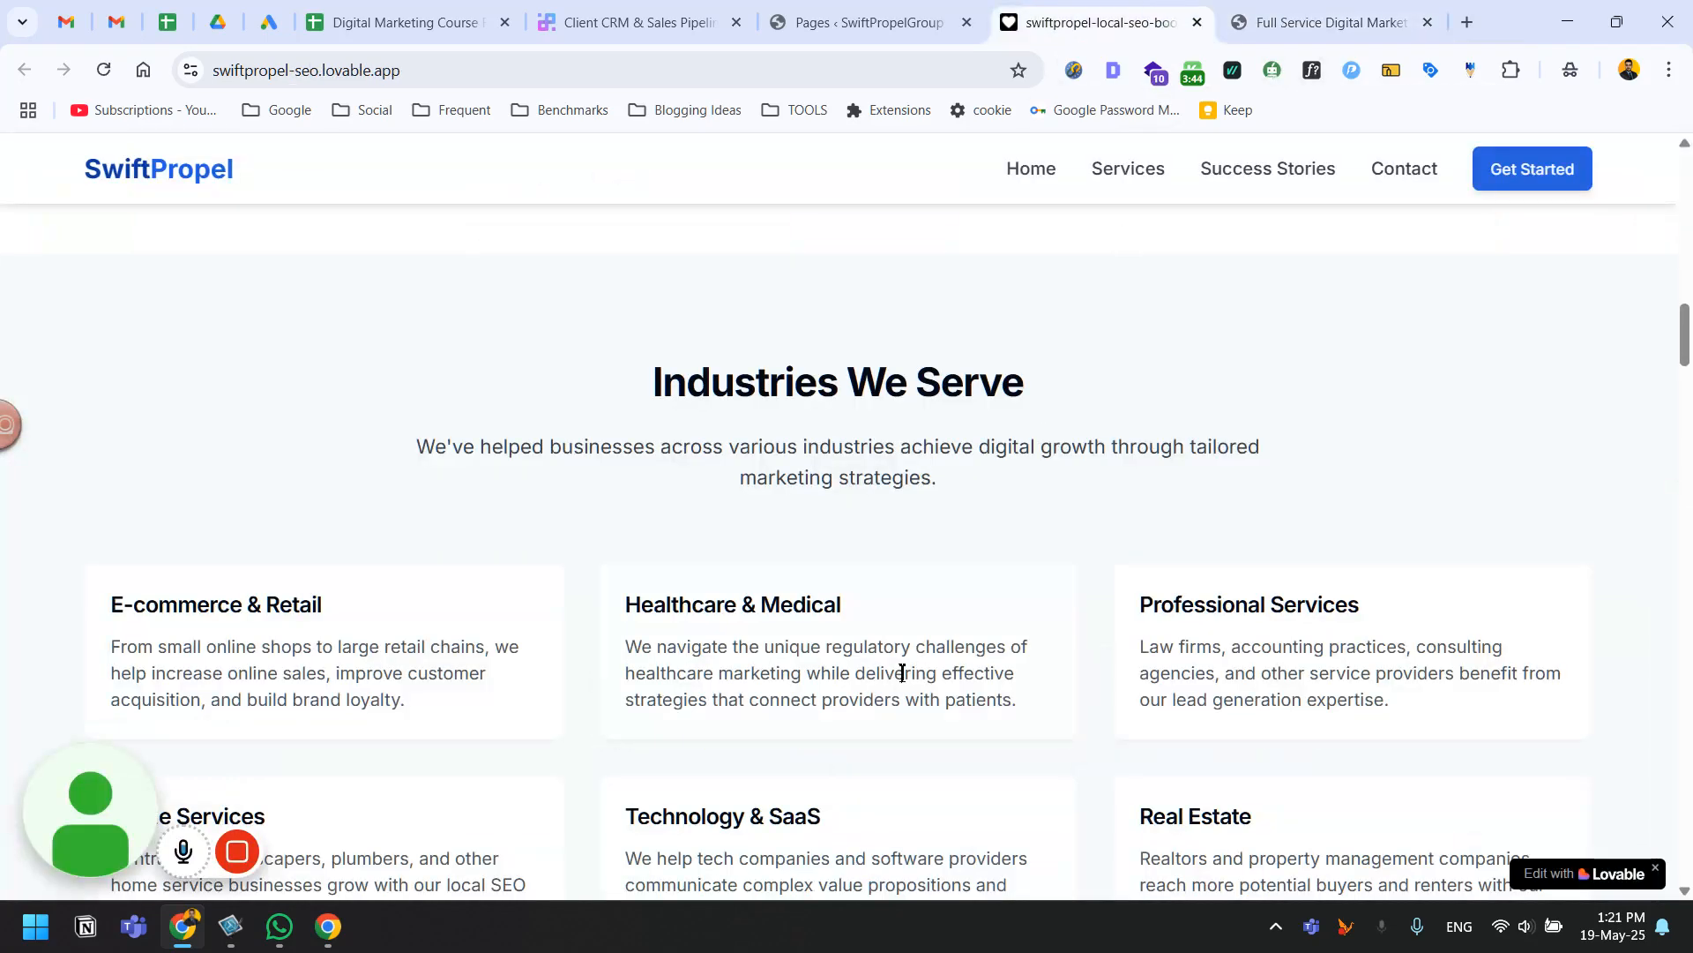
scroll(768, 574, down, 4)
scroll(659, 586, up, 2)
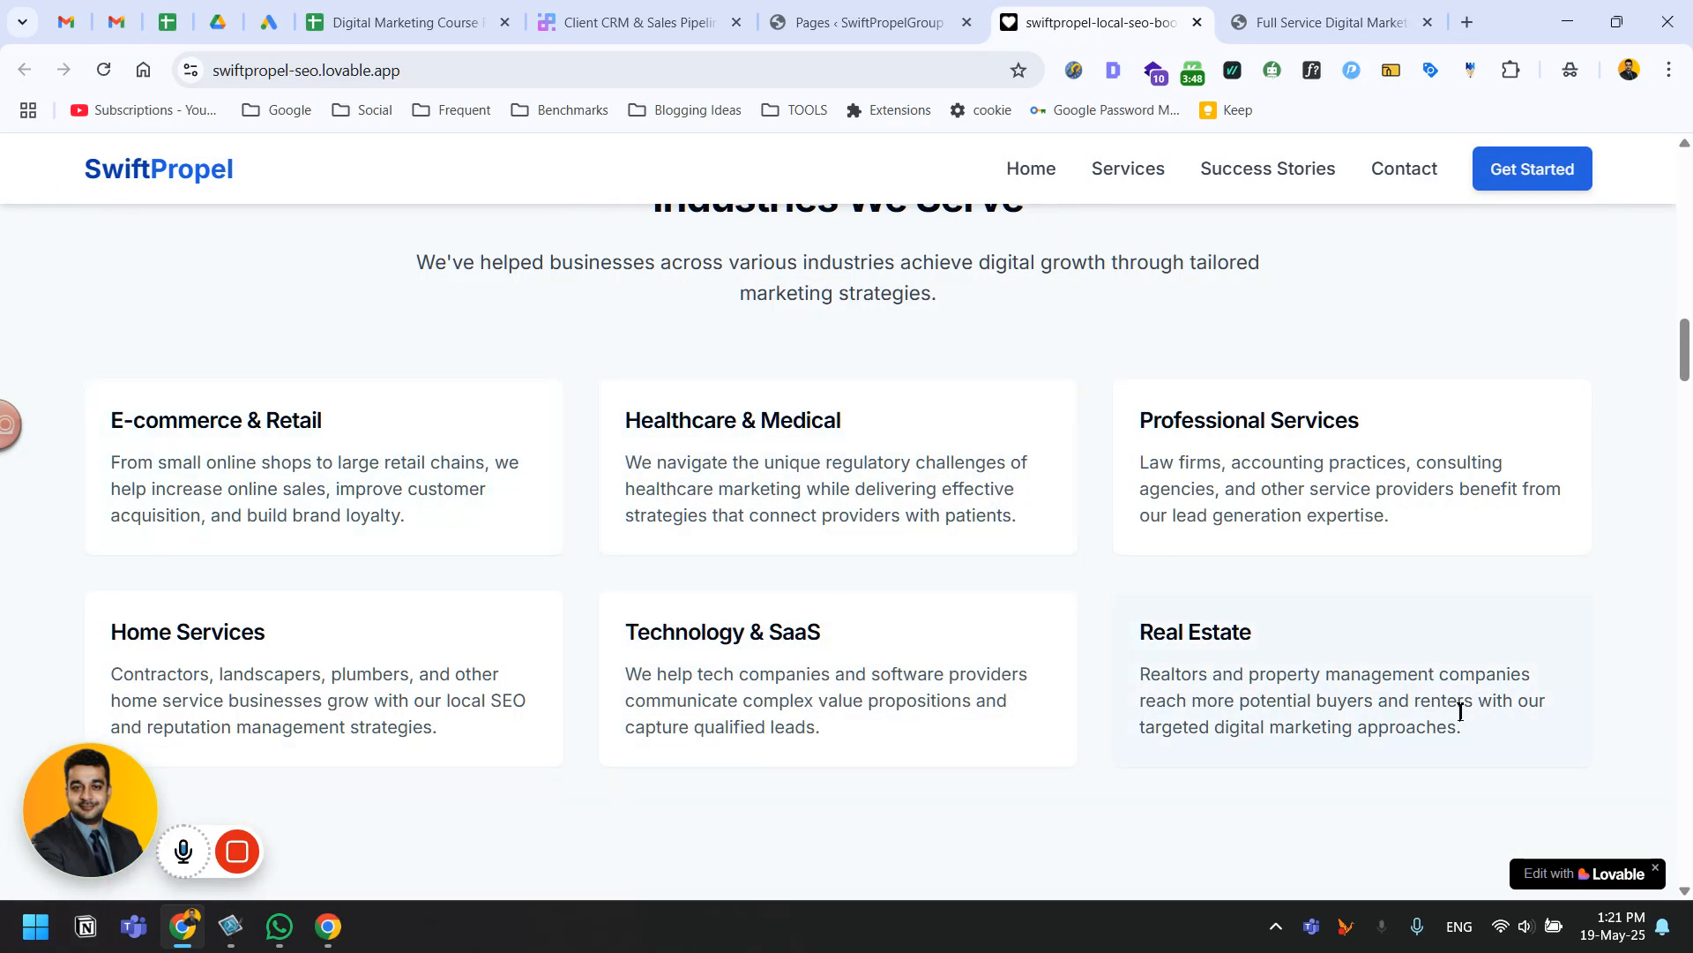
scroll(891, 601, up, 2)
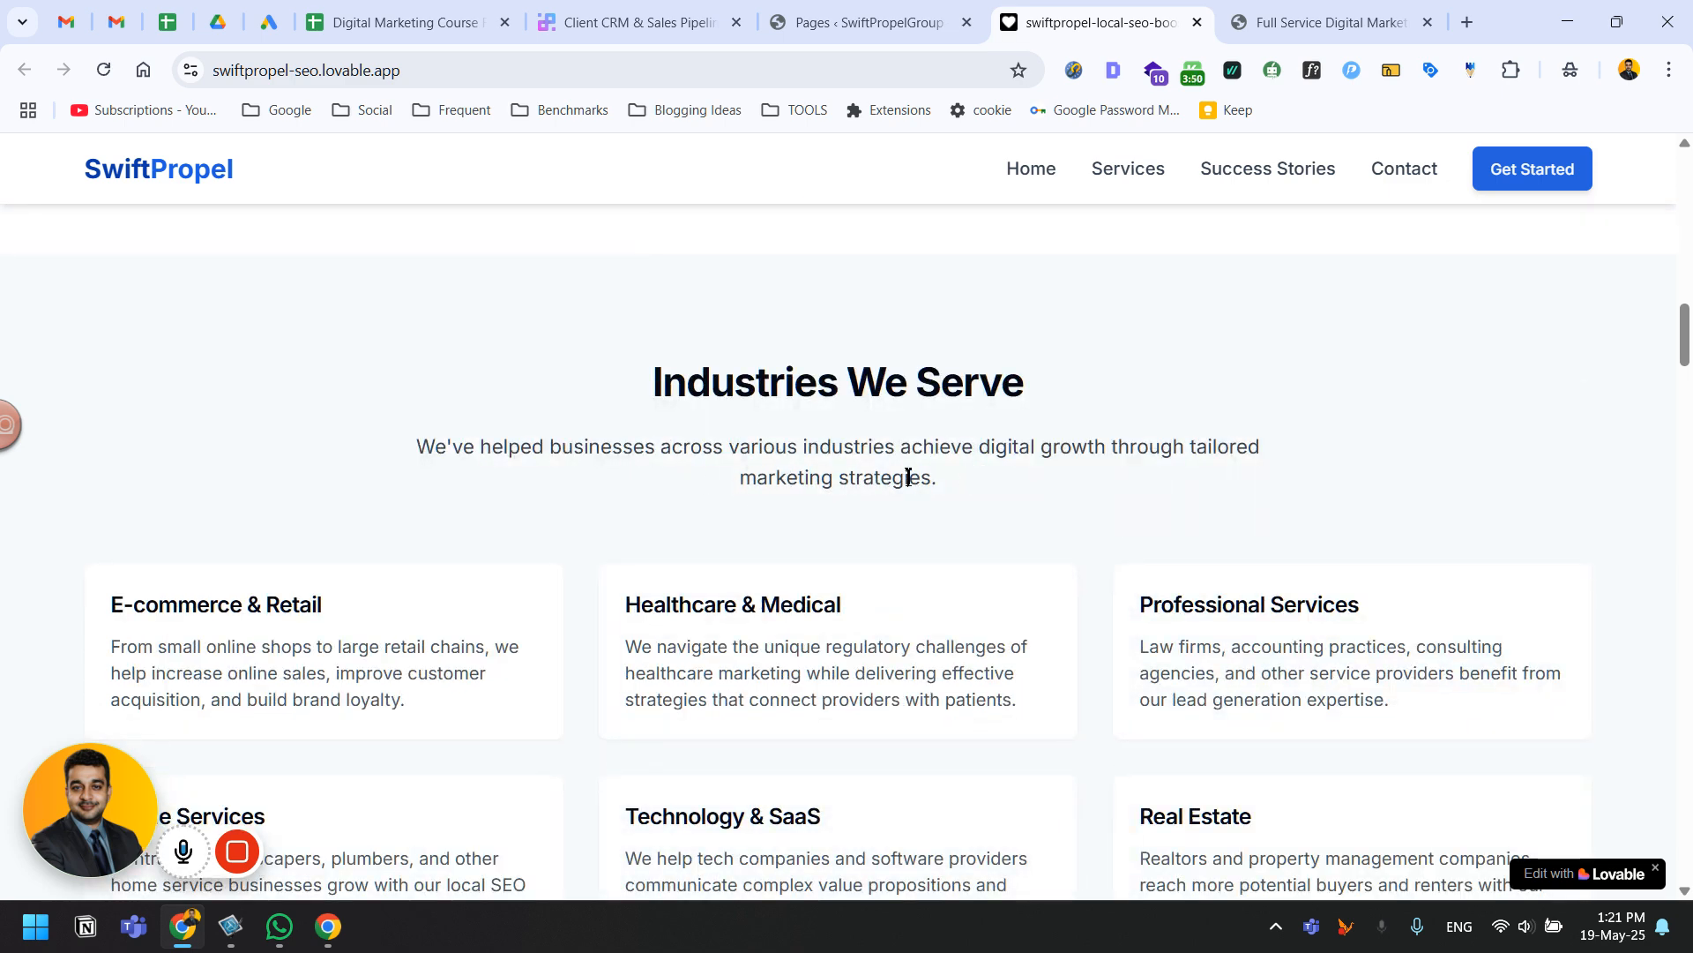
click(1287, 14)
scroll(1135, 420, down, 2)
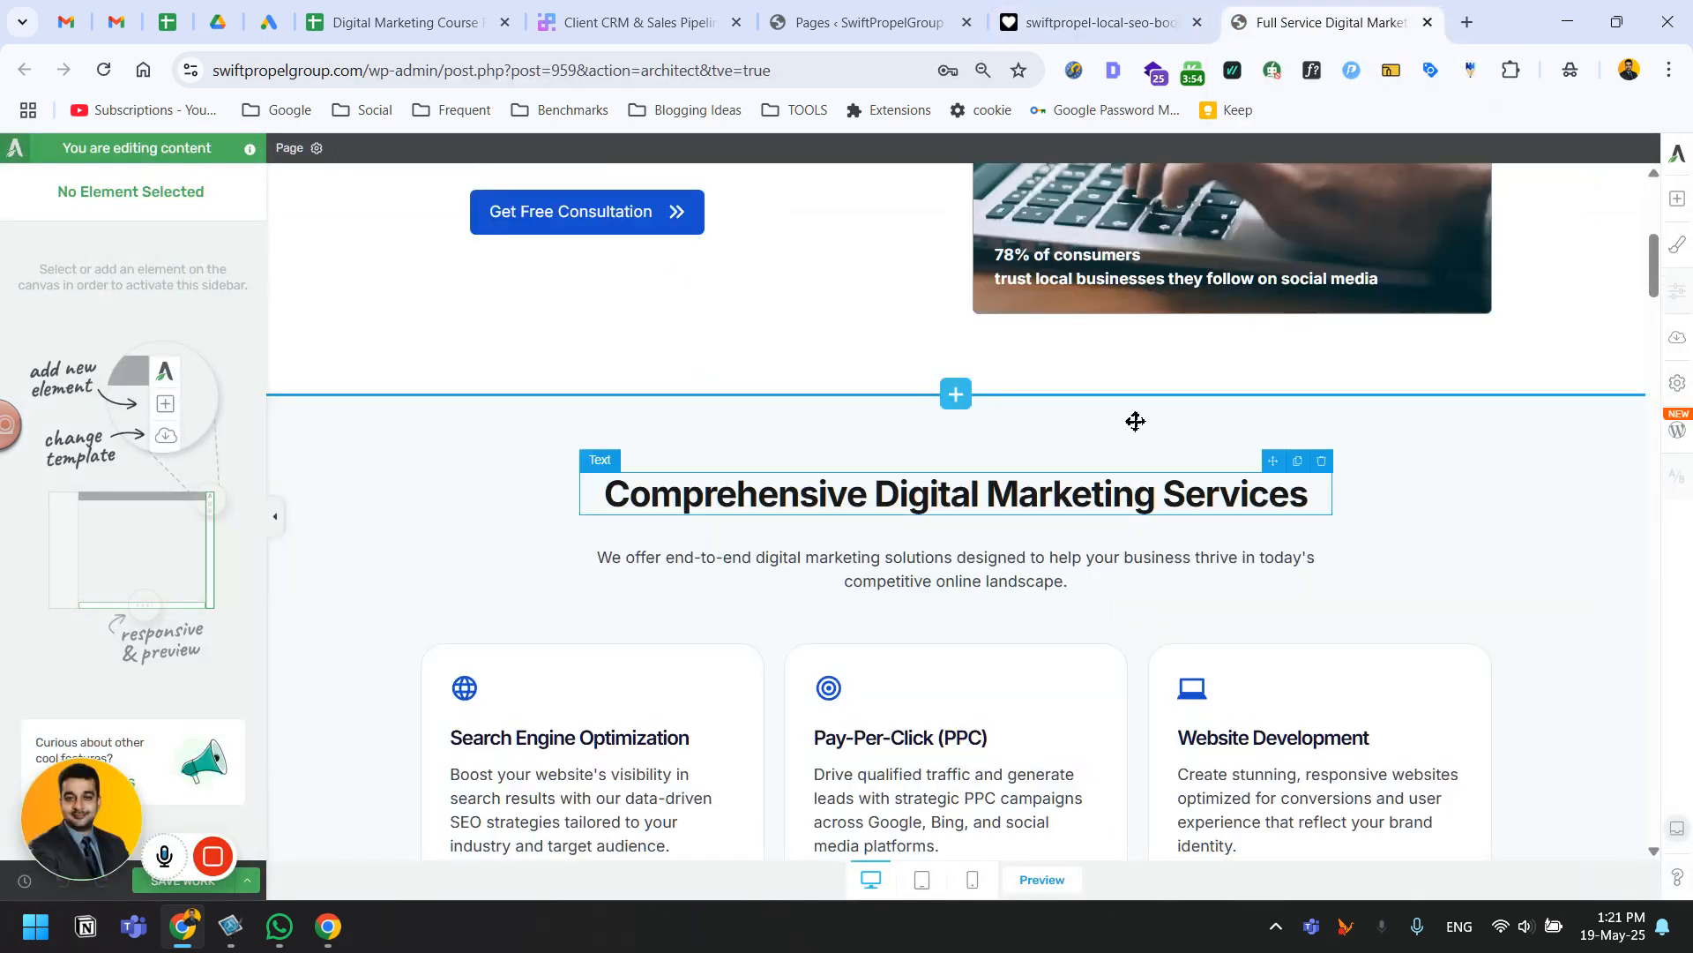
scroll(1075, 370, down, 2)
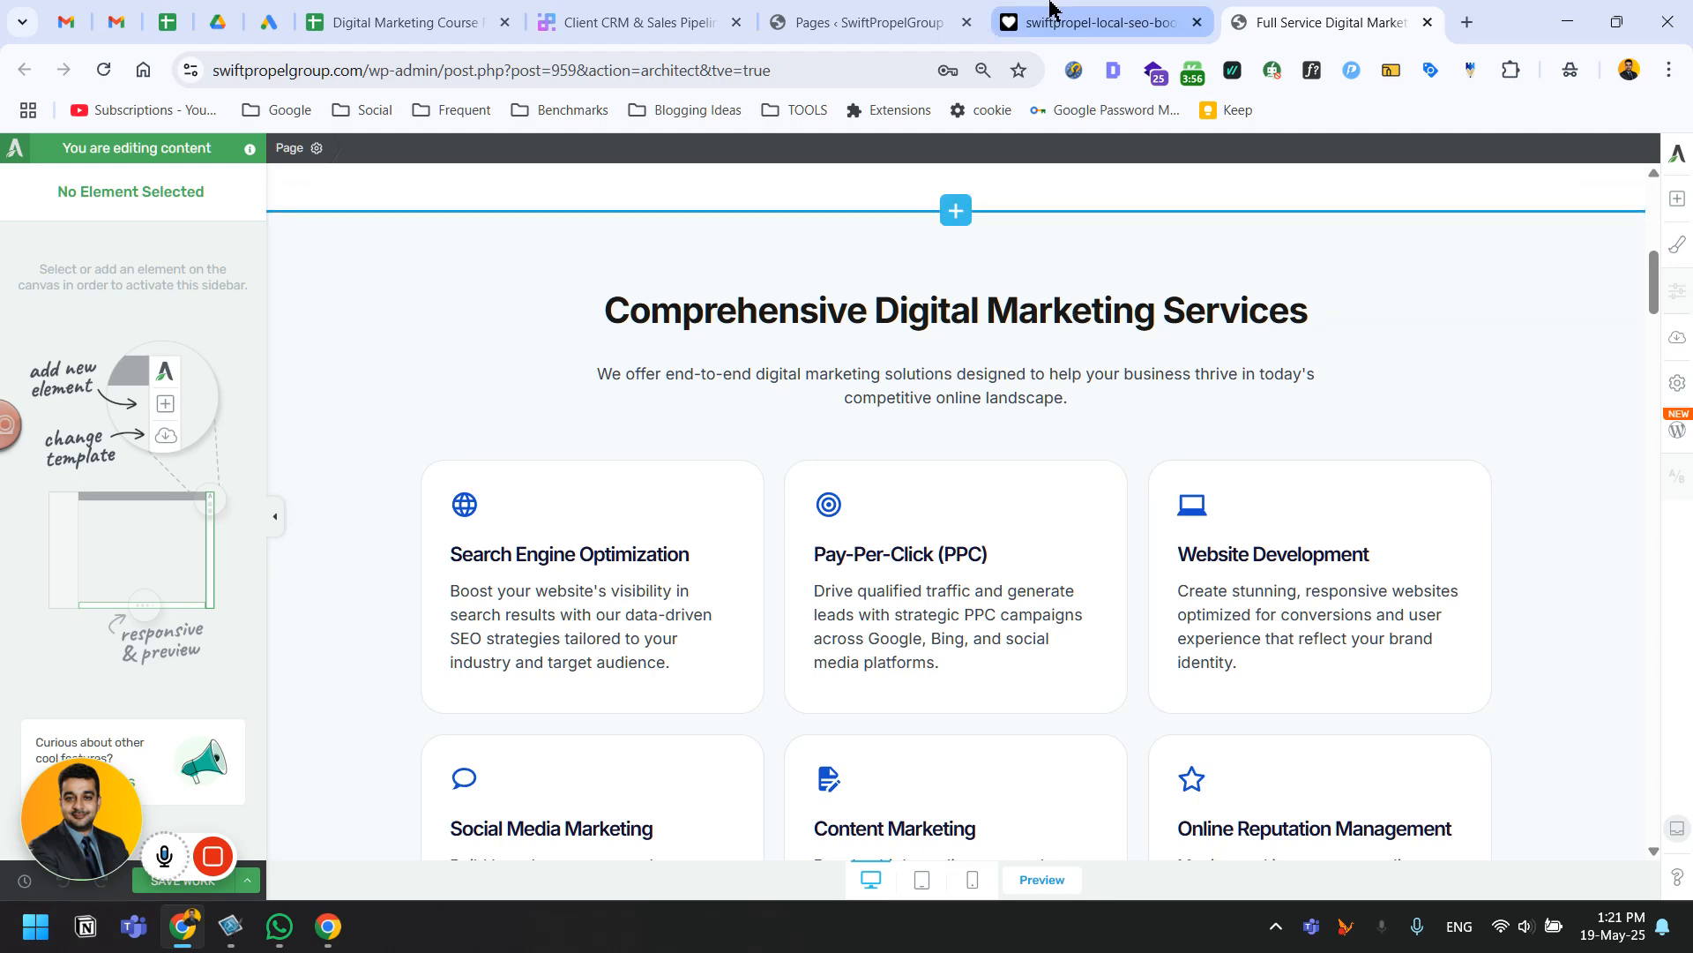
click(1059, 21)
click(1396, 9)
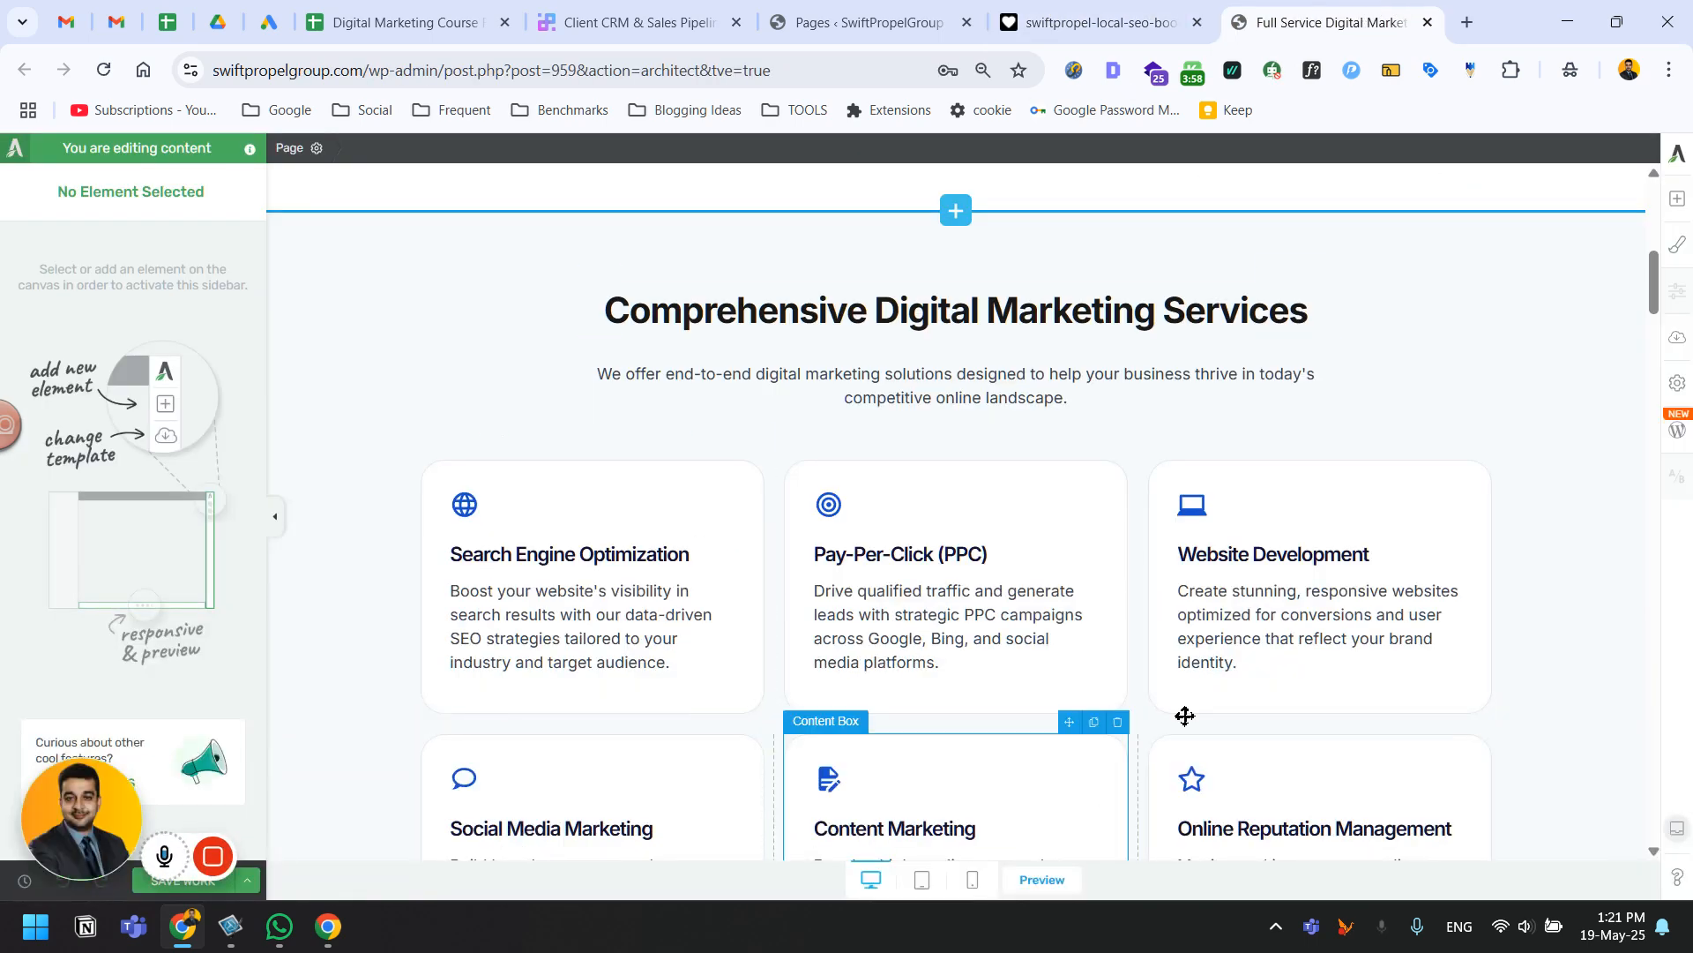
Review the reference page from the statistics strip through the service cards to the Industries We Serve section.
click(1058, 21)
scroll(1009, 597, up, 15)
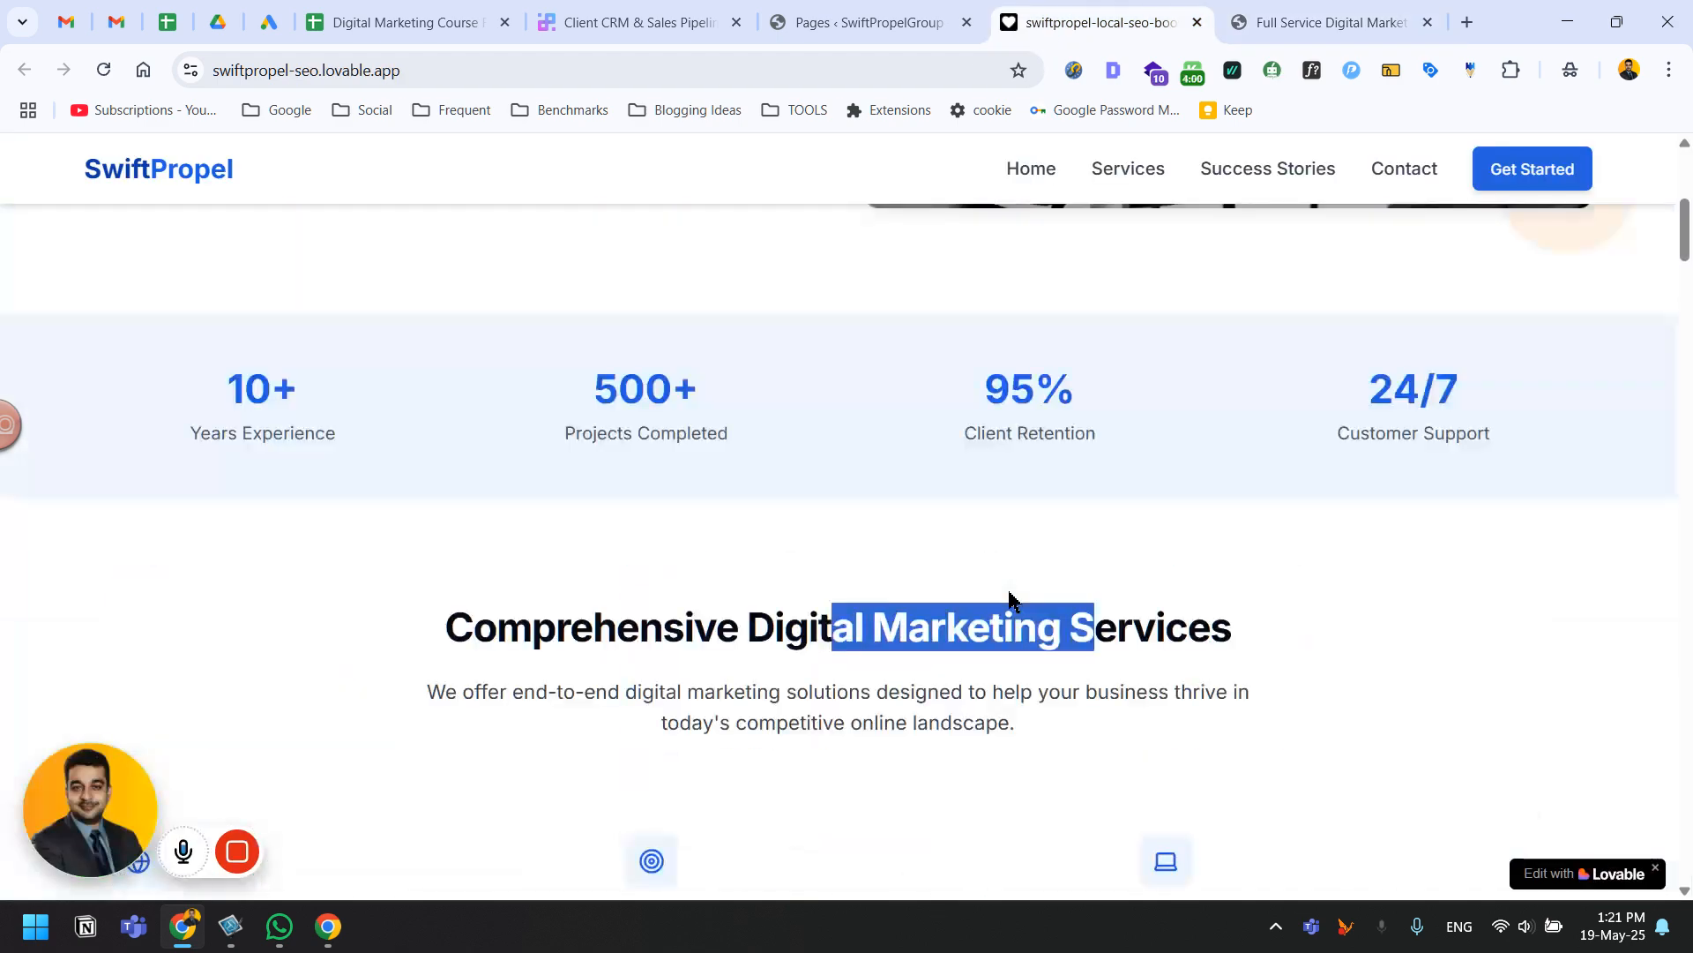
scroll(1009, 597, down, 8)
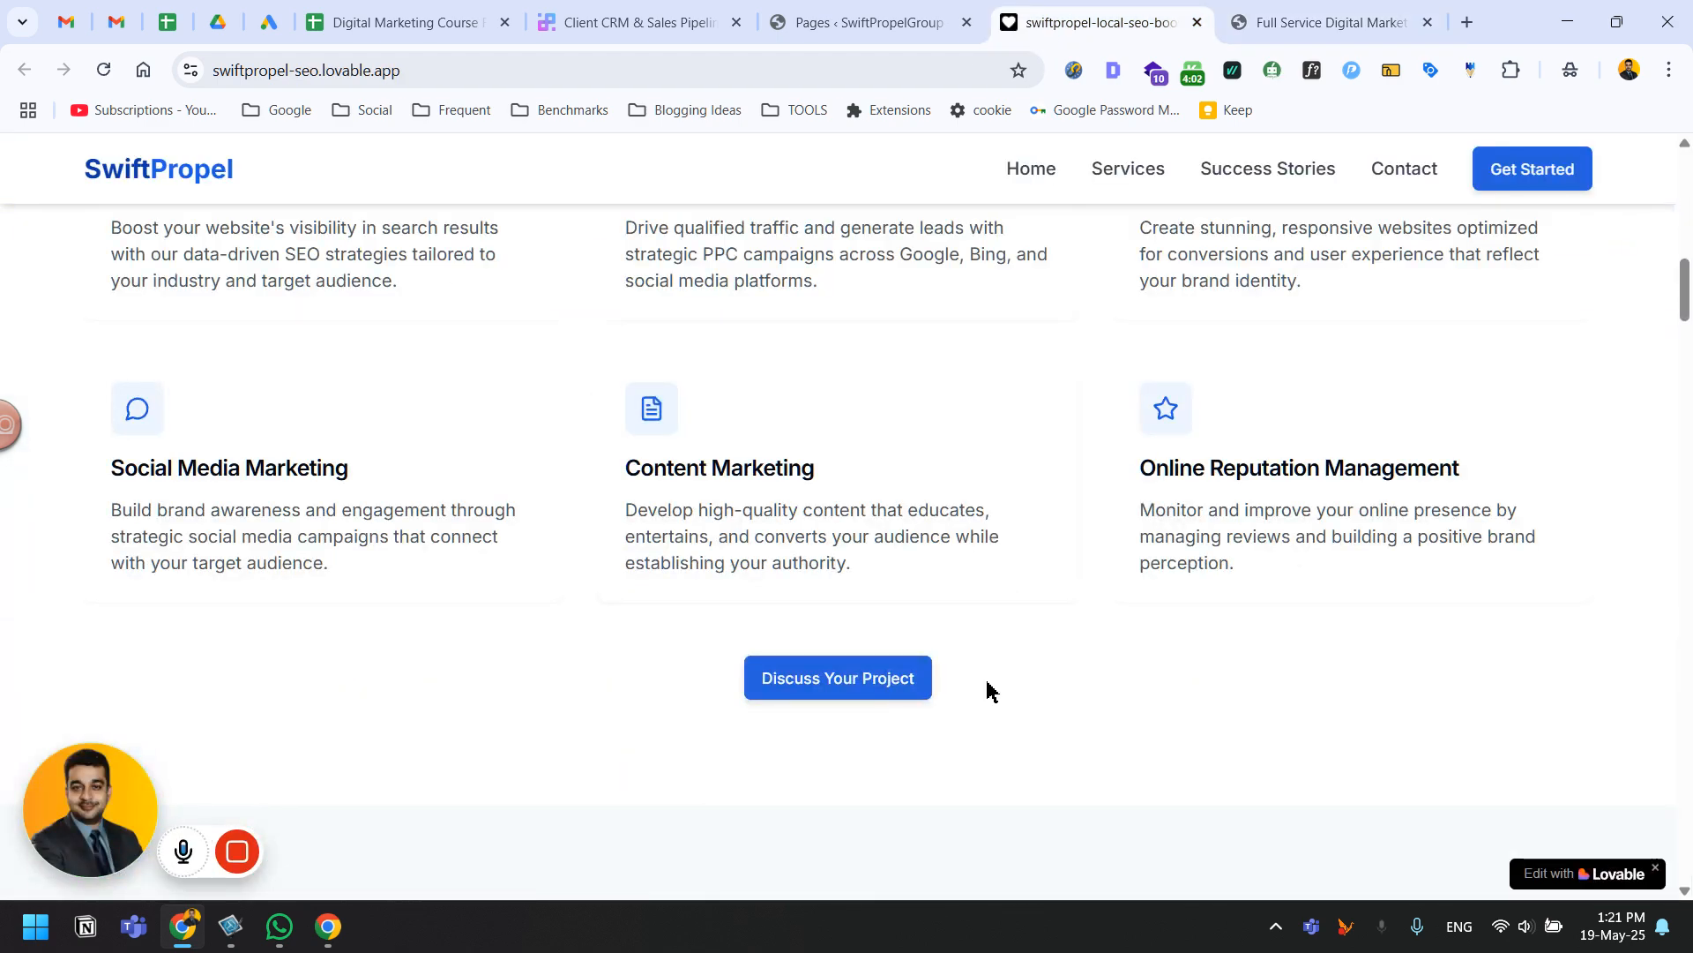
scroll(988, 693, up, 2)
scroll(994, 703, down, 4)
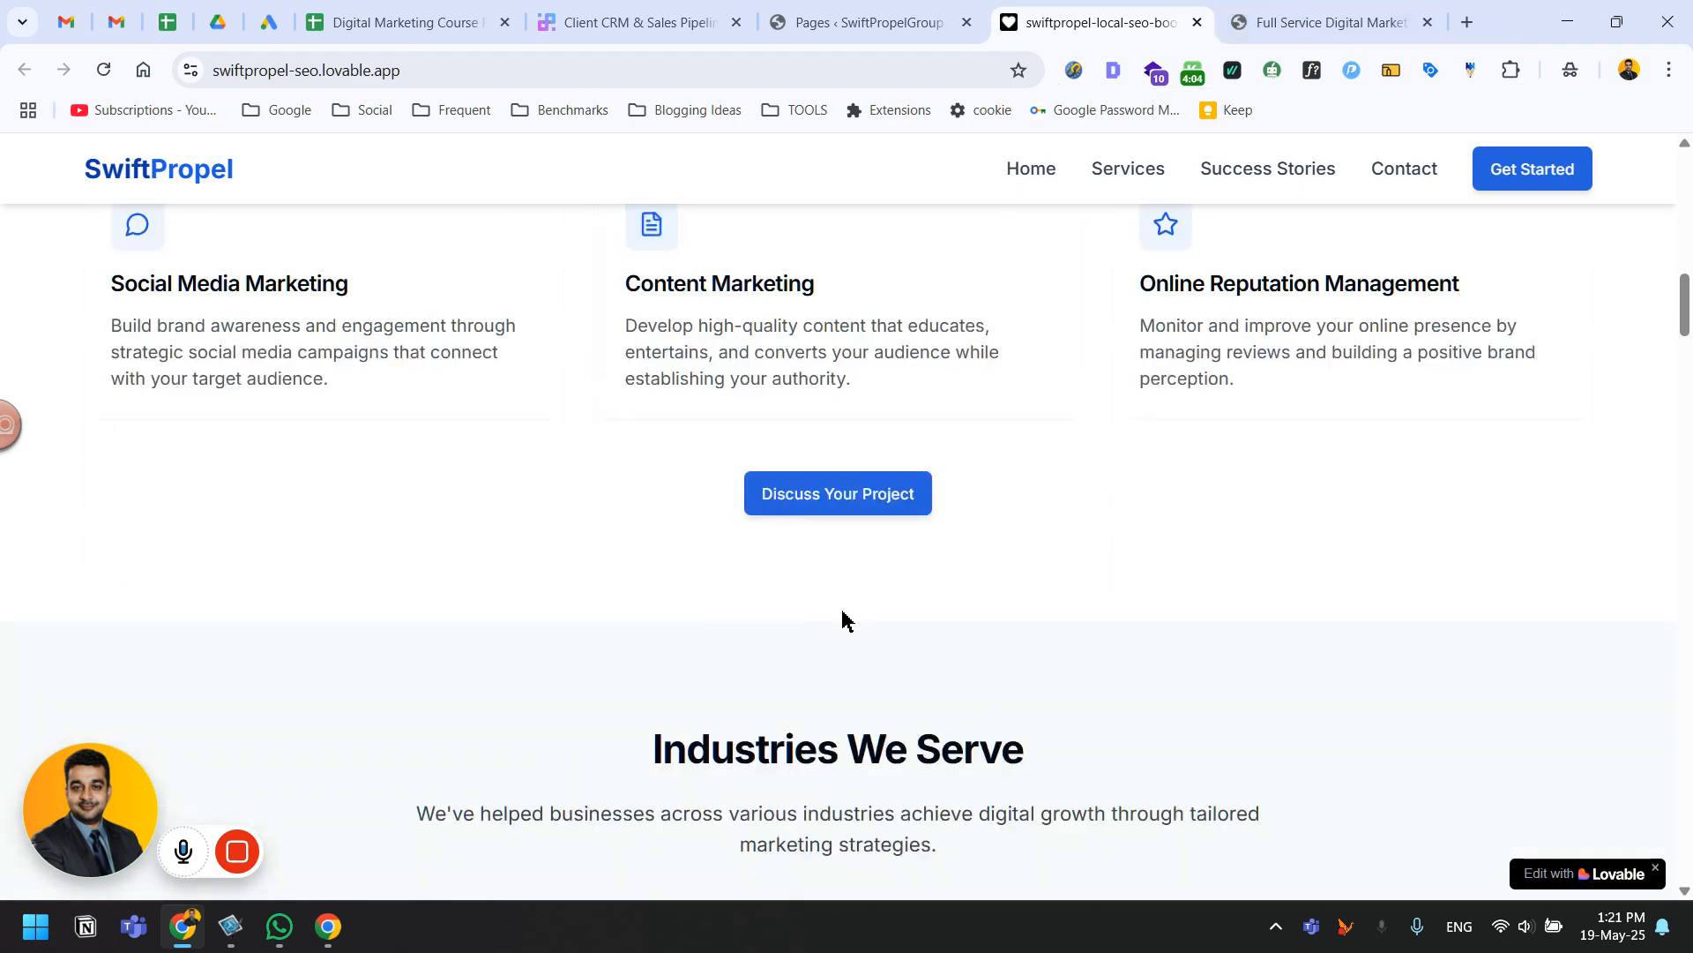
scroll(1301, 607, down, 4)
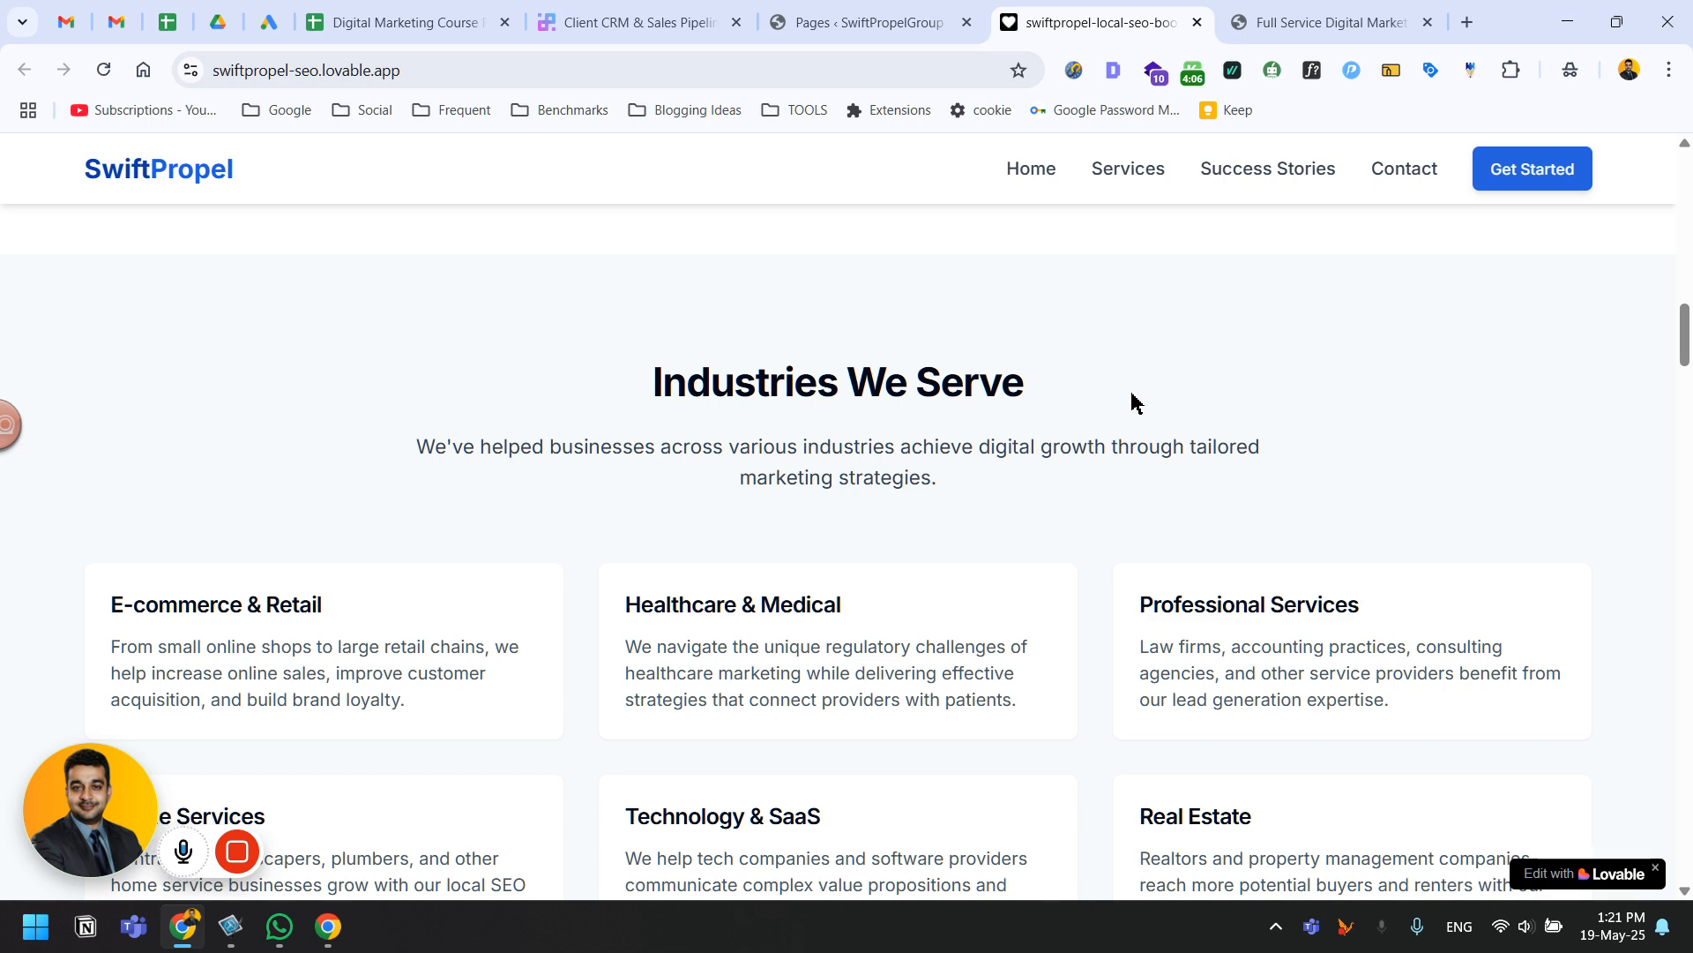
Compare the card layout of the services block in Thrive Architect, down to its end, with the reference page's industry cards.
click(1288, 20)
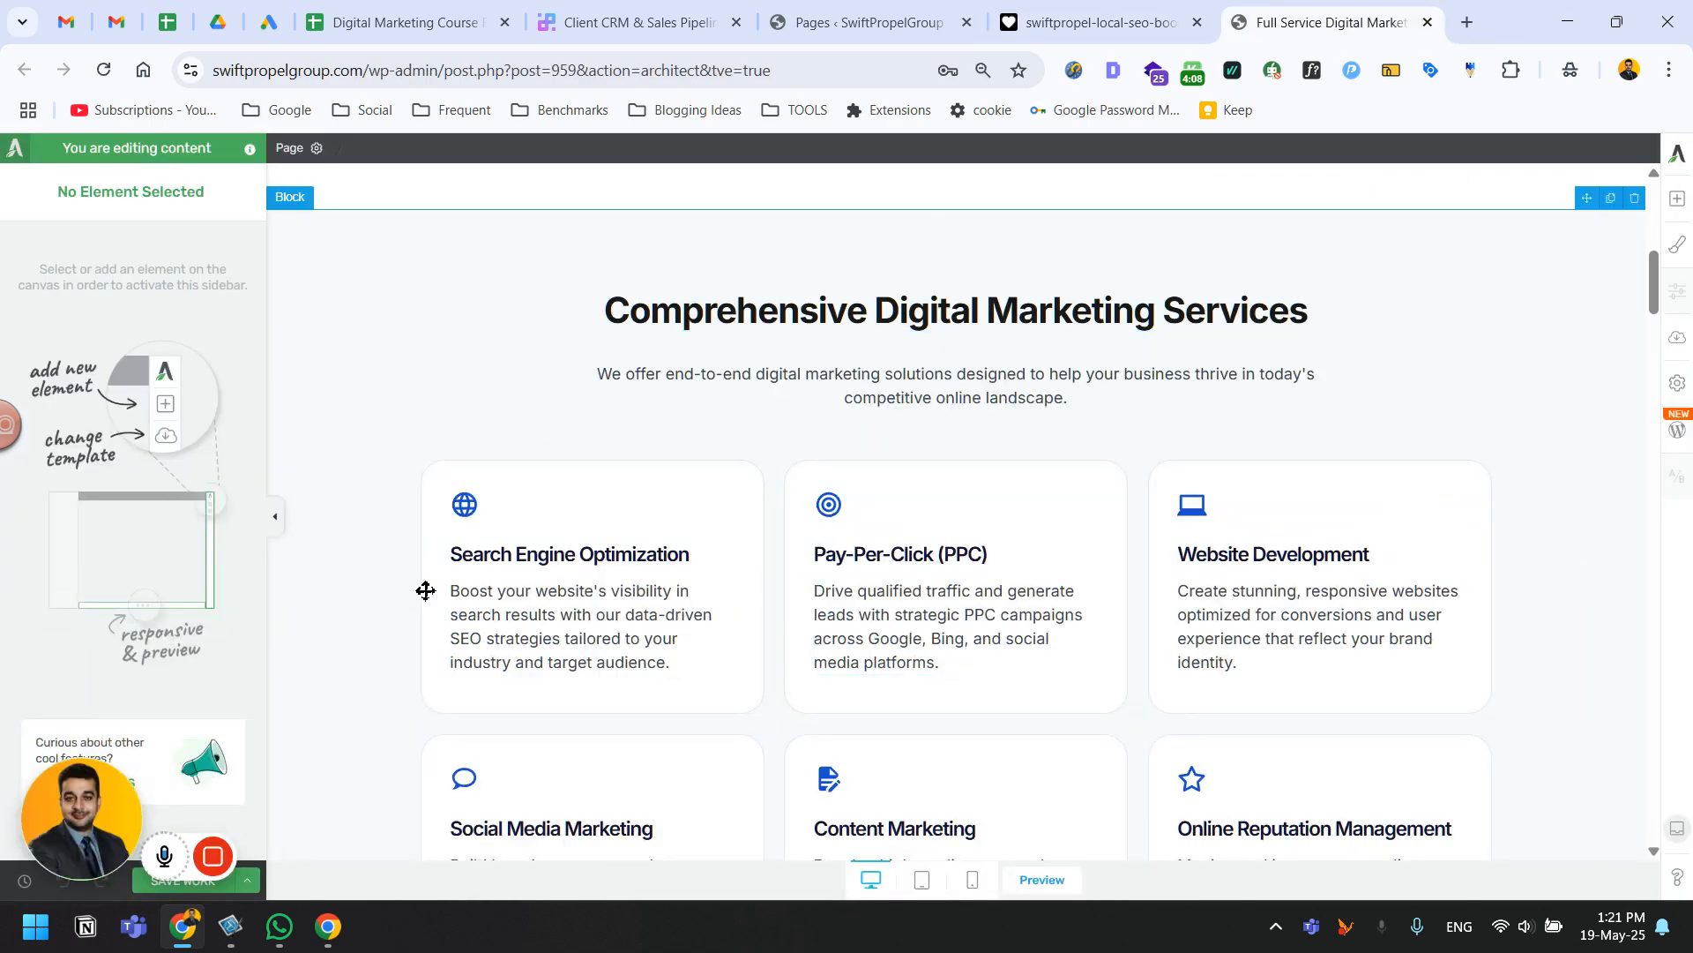
click(1056, 34)
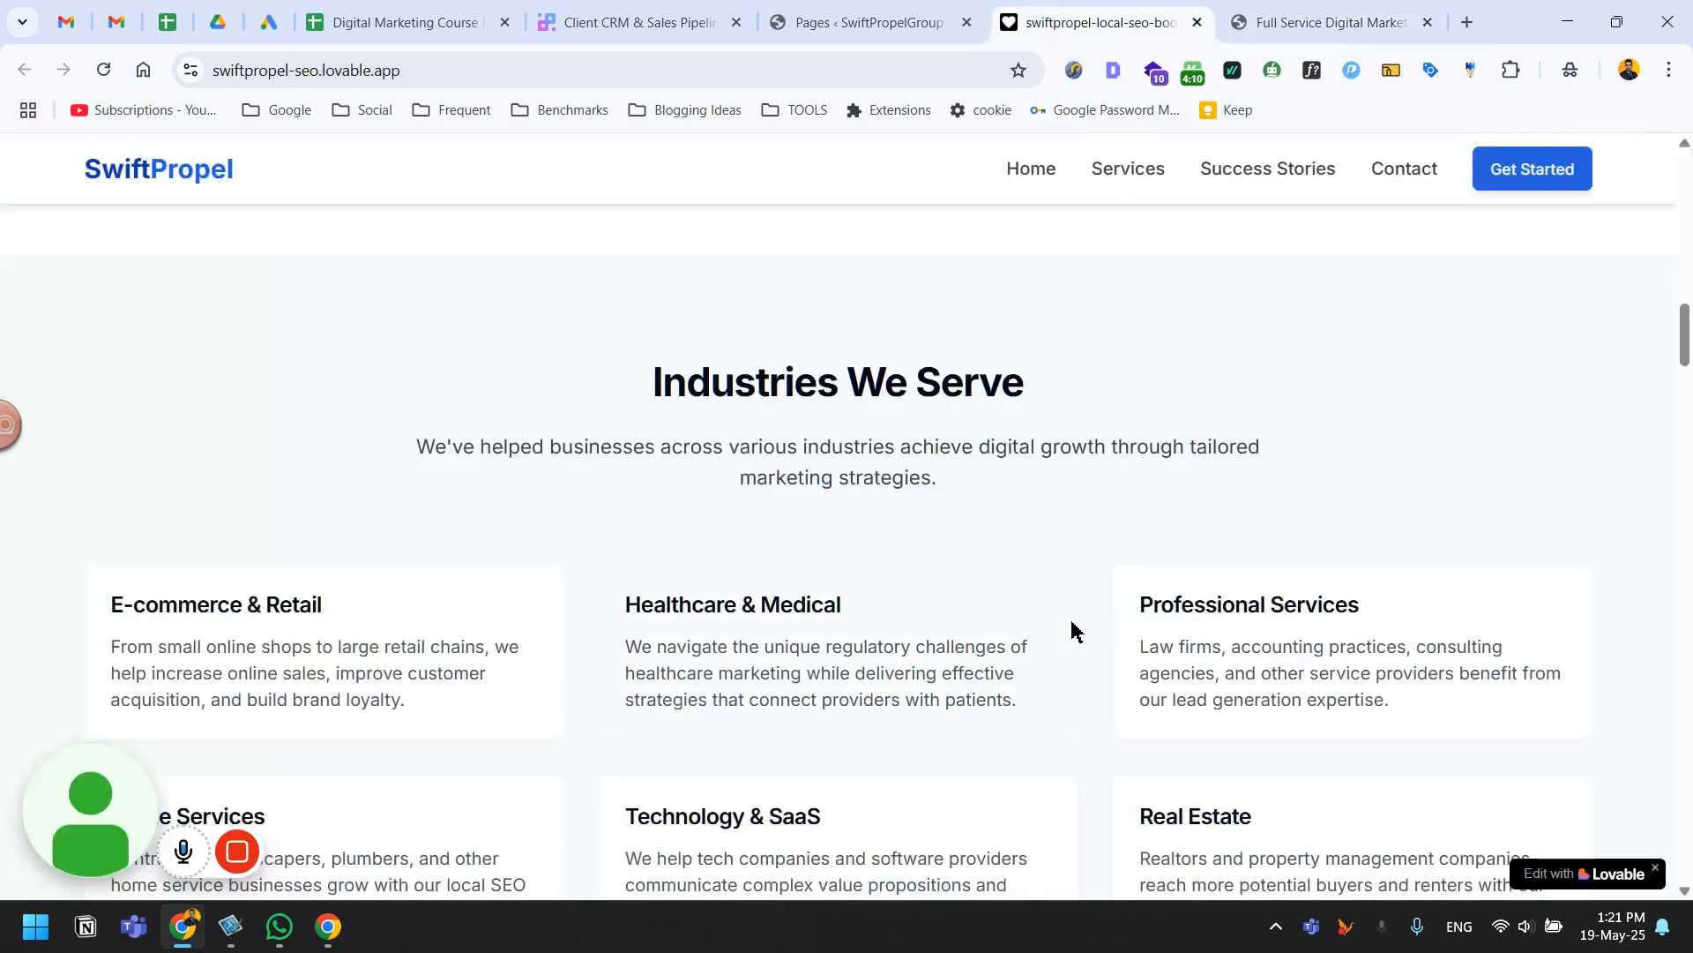
click(1342, 8)
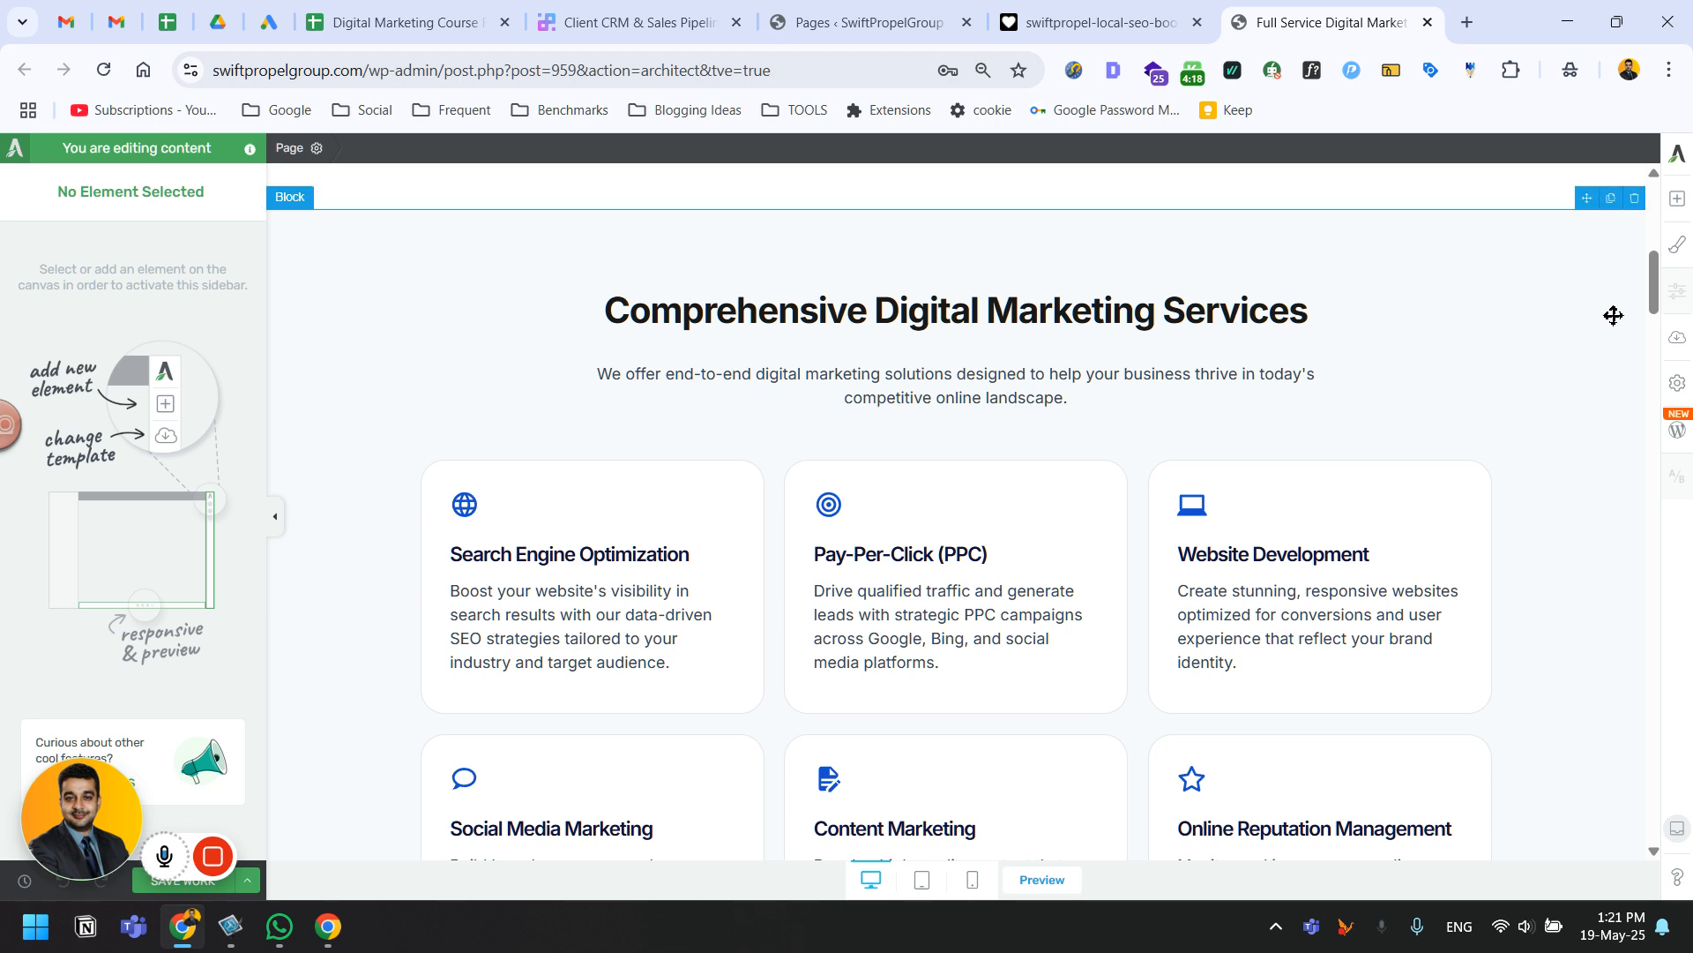
scroll(1574, 445, down, 5)
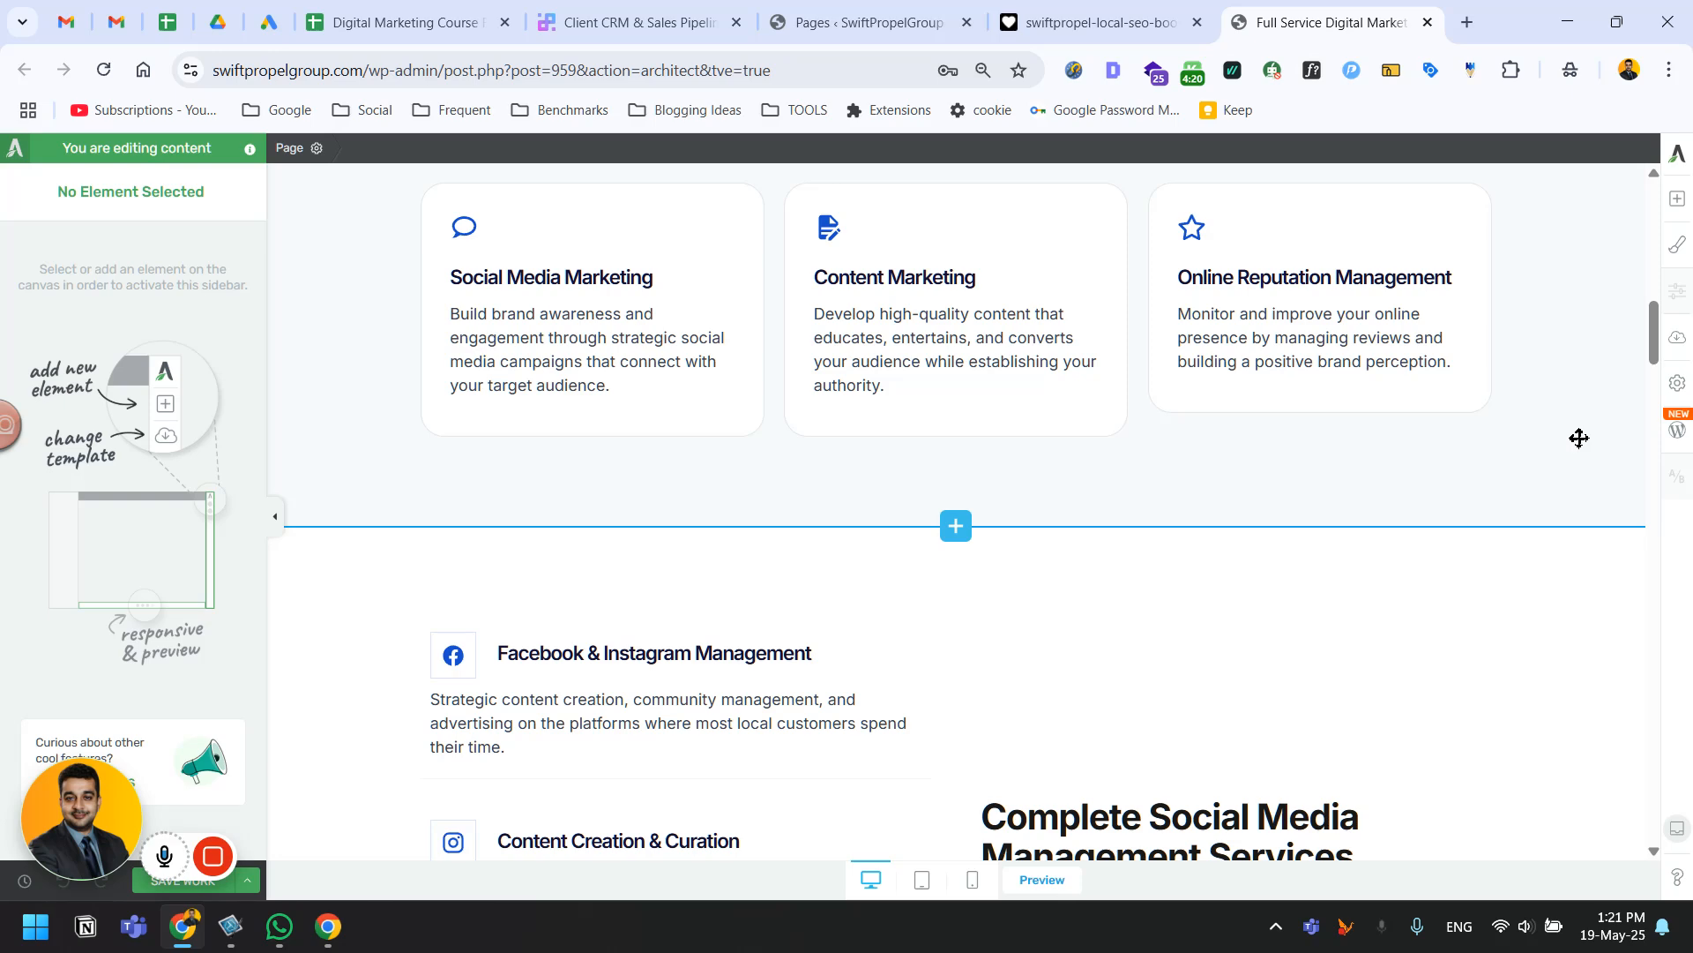
click(1102, 21)
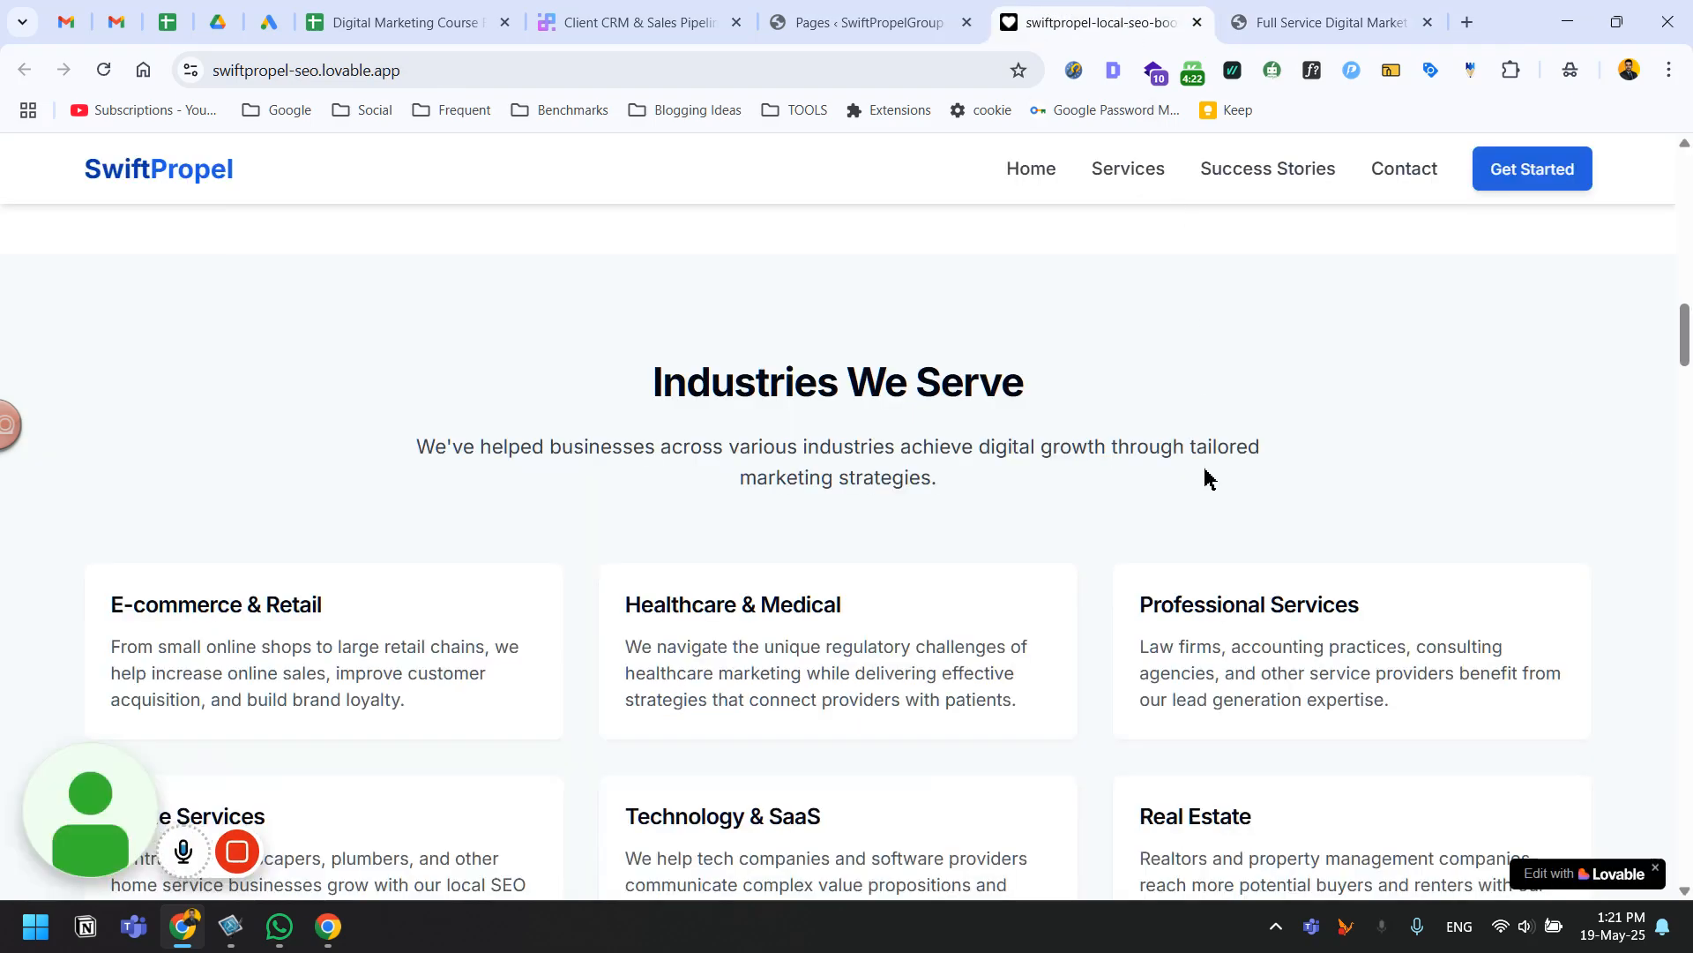
Duplicate the Comprehensive Digital Marketing Services block in the Thrive Architect page.
click(1360, 7)
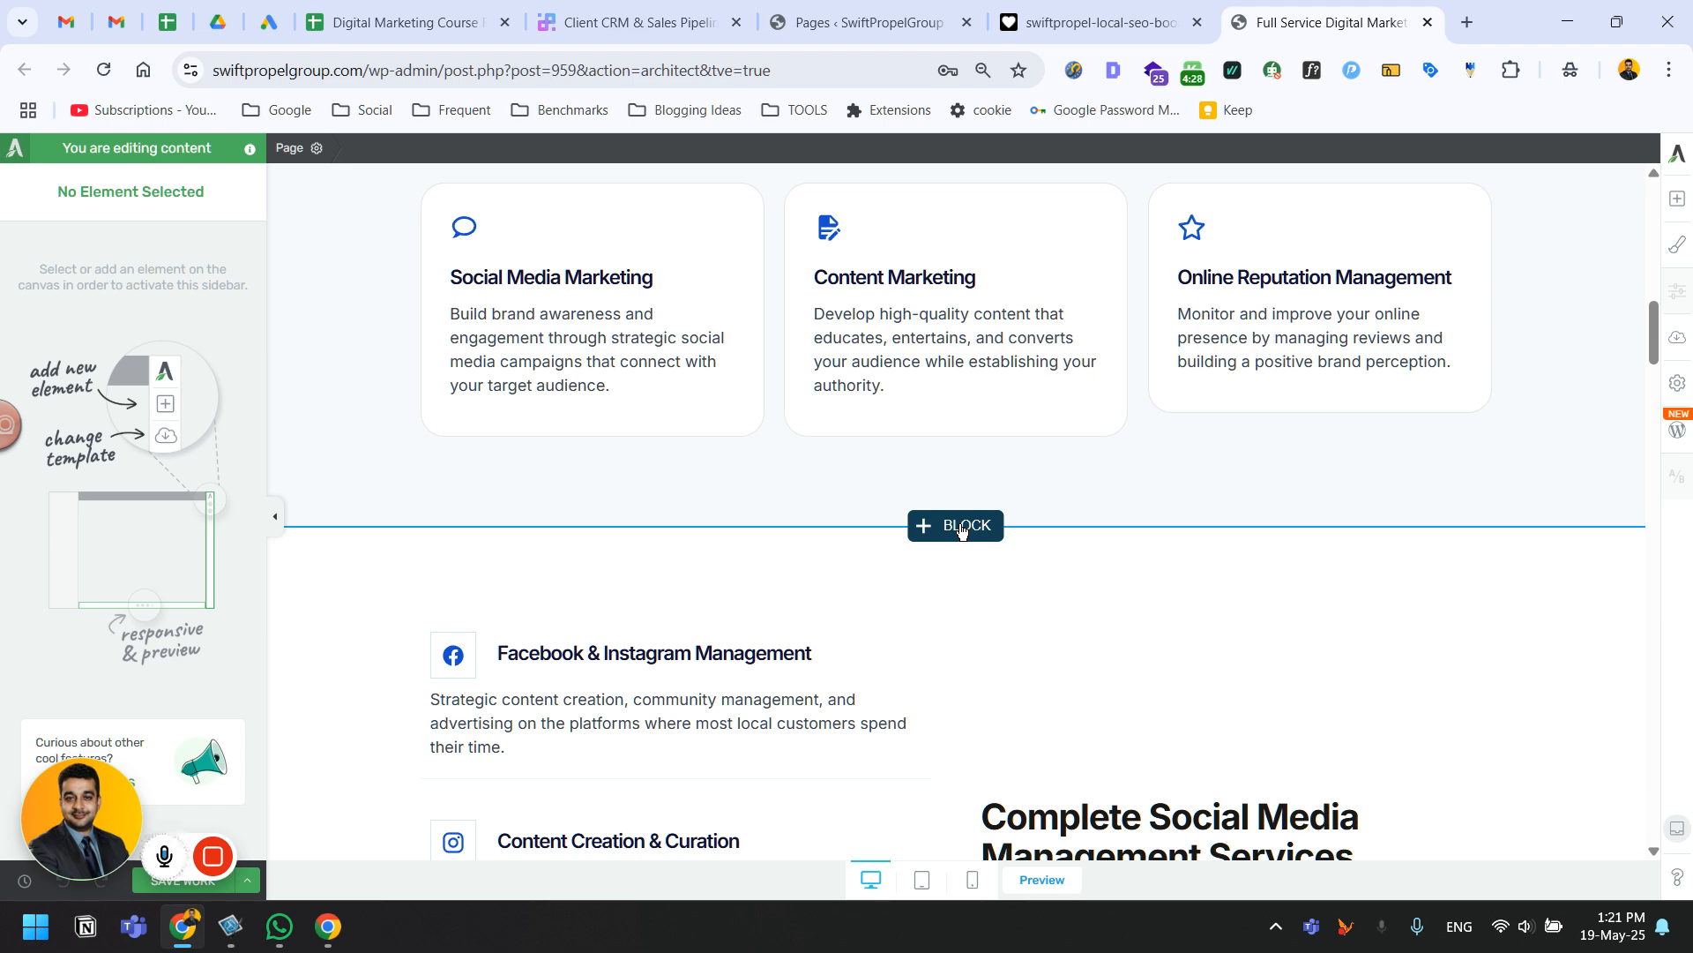
scroll(1308, 541, up, 8)
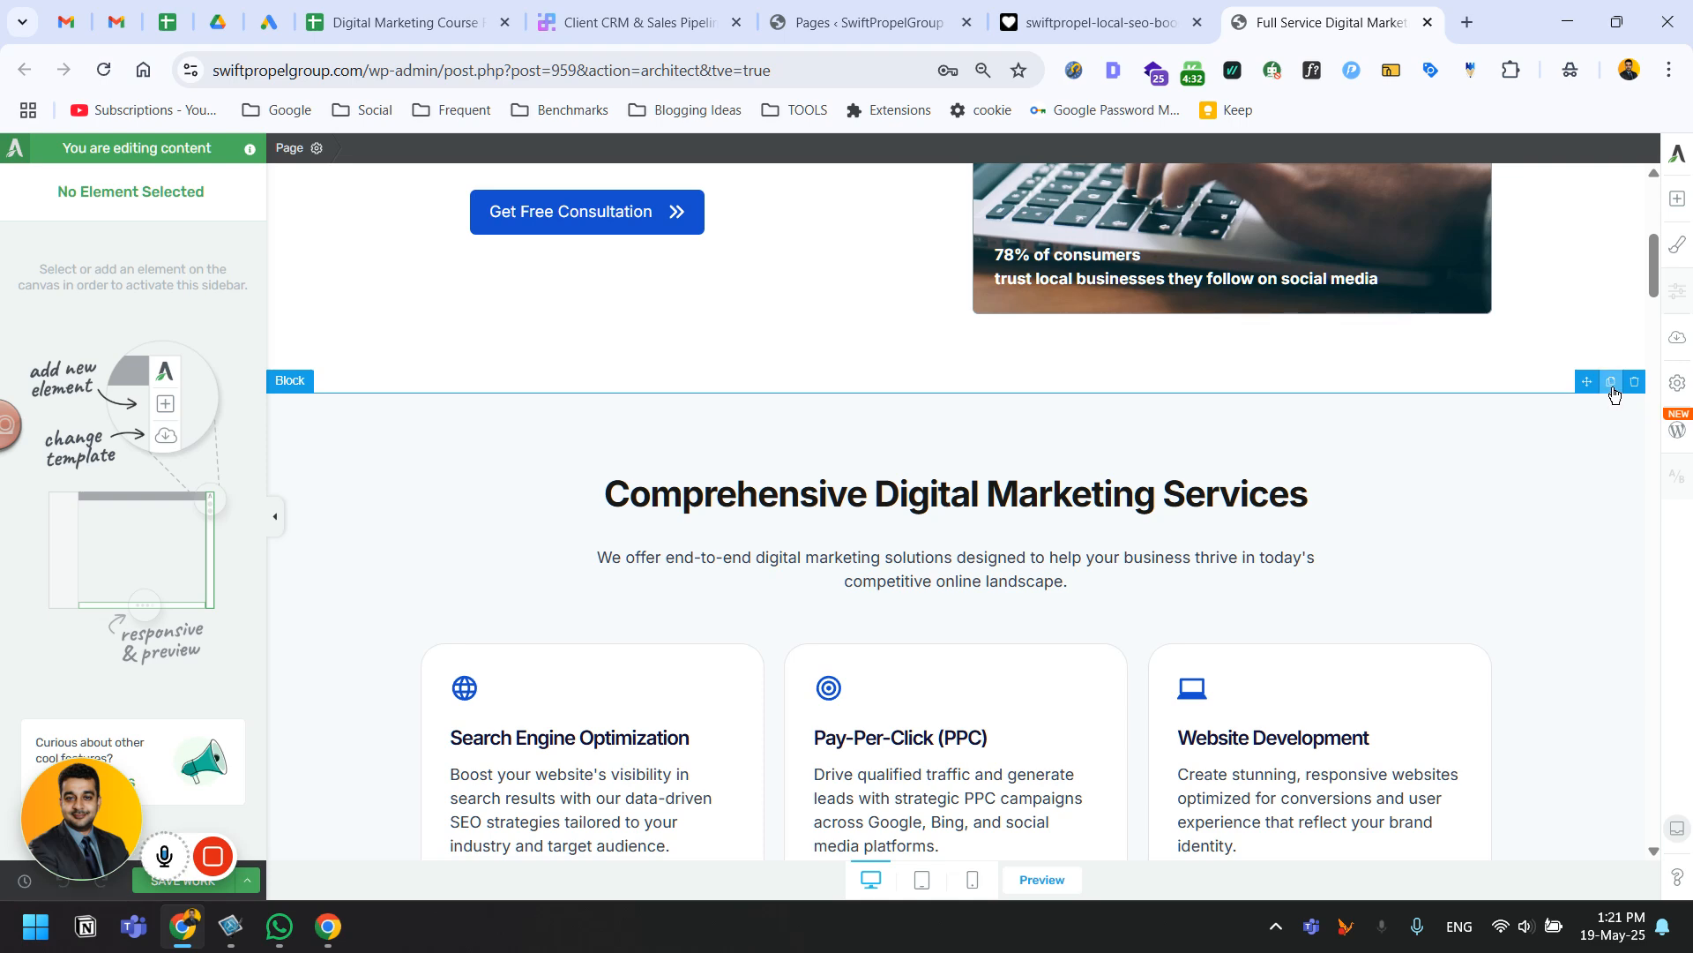
click(1613, 392)
scroll(1319, 529, down, 8)
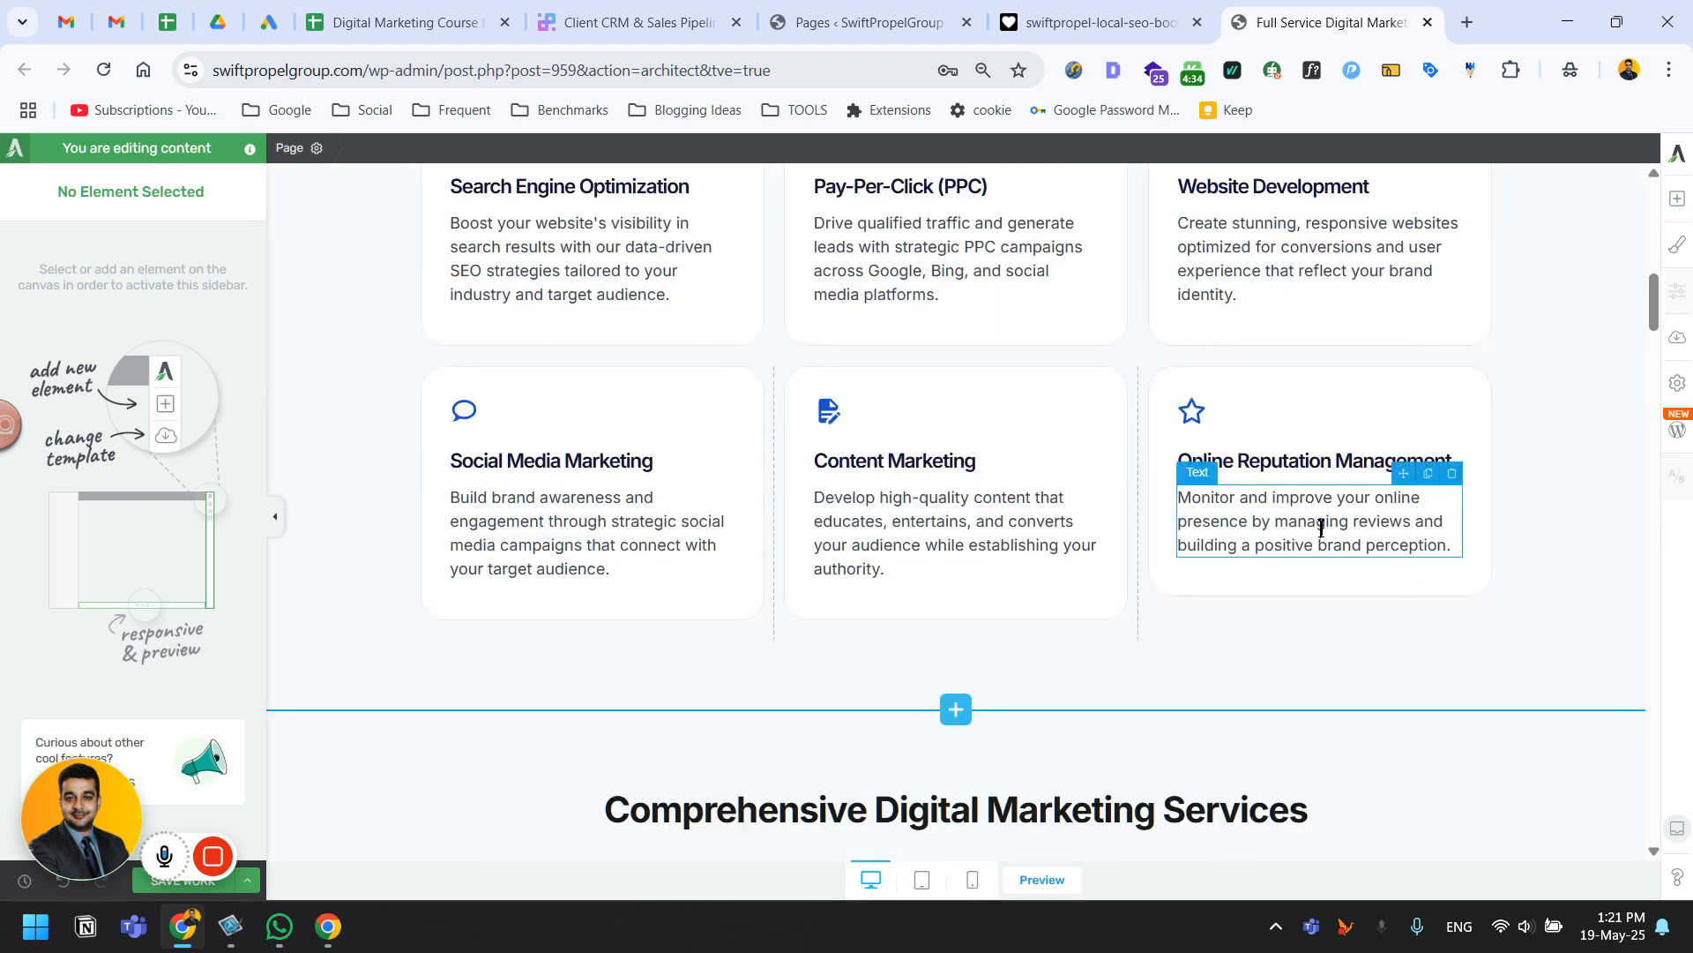
Replace the duplicated block's heading with "Industries We Serve" copied from the Lovable reference page.
click(1121, 8)
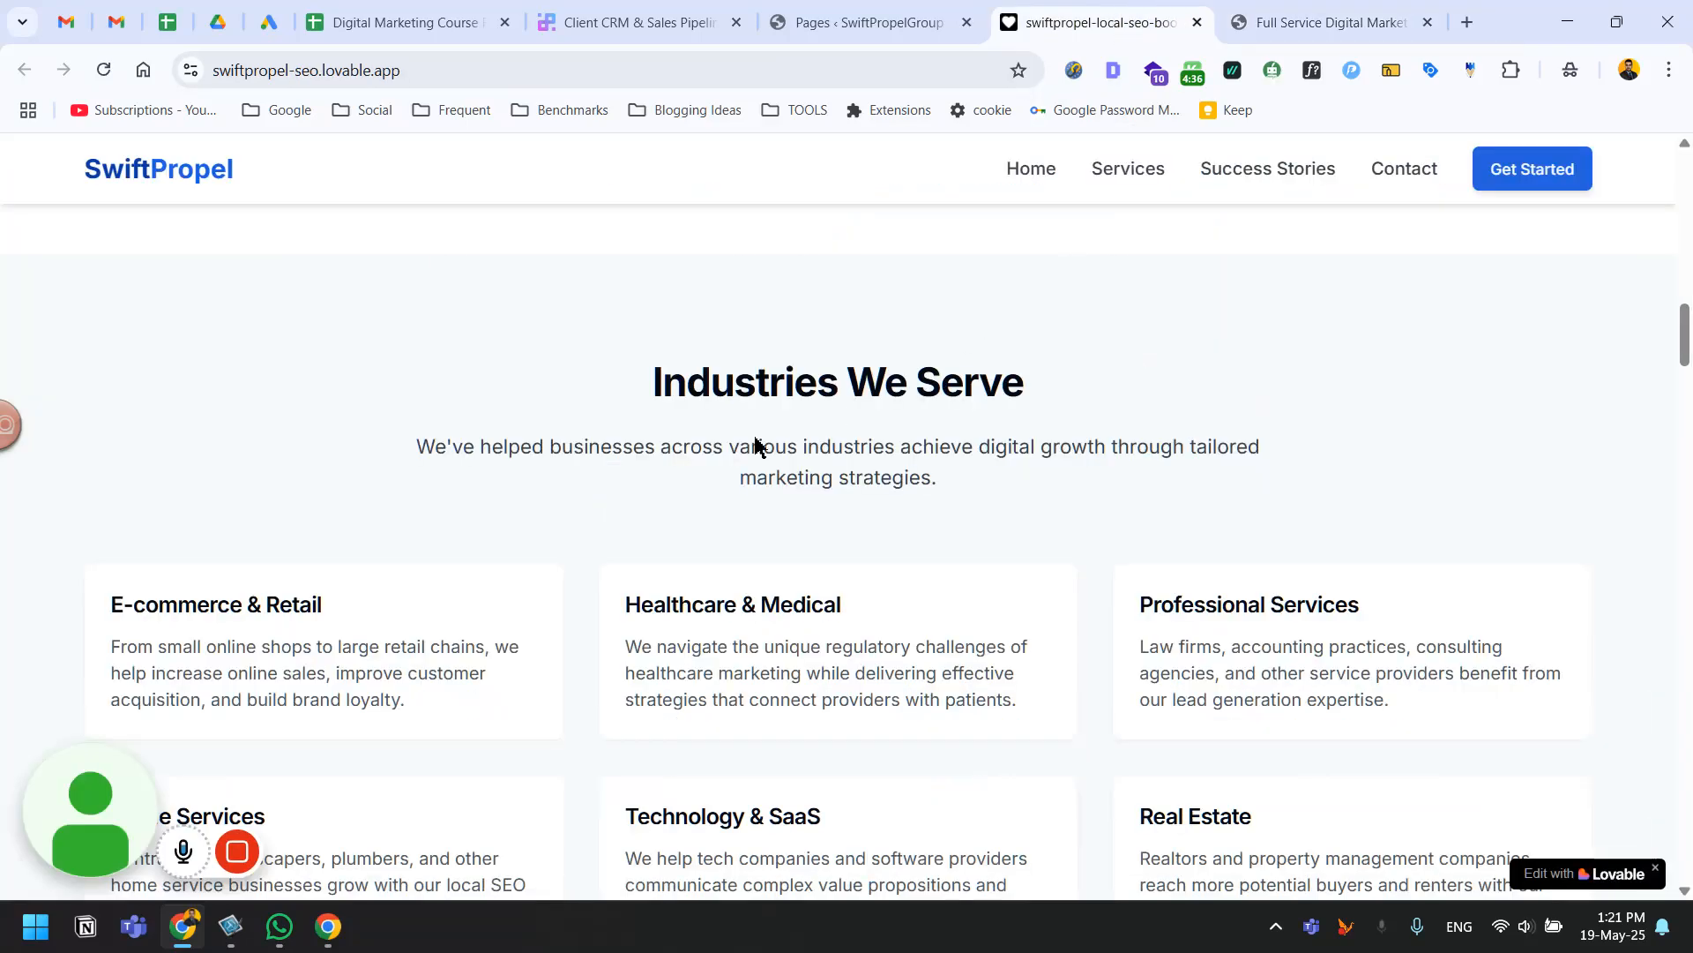
drag(663, 374, 1092, 393)
key(ctrl+c)
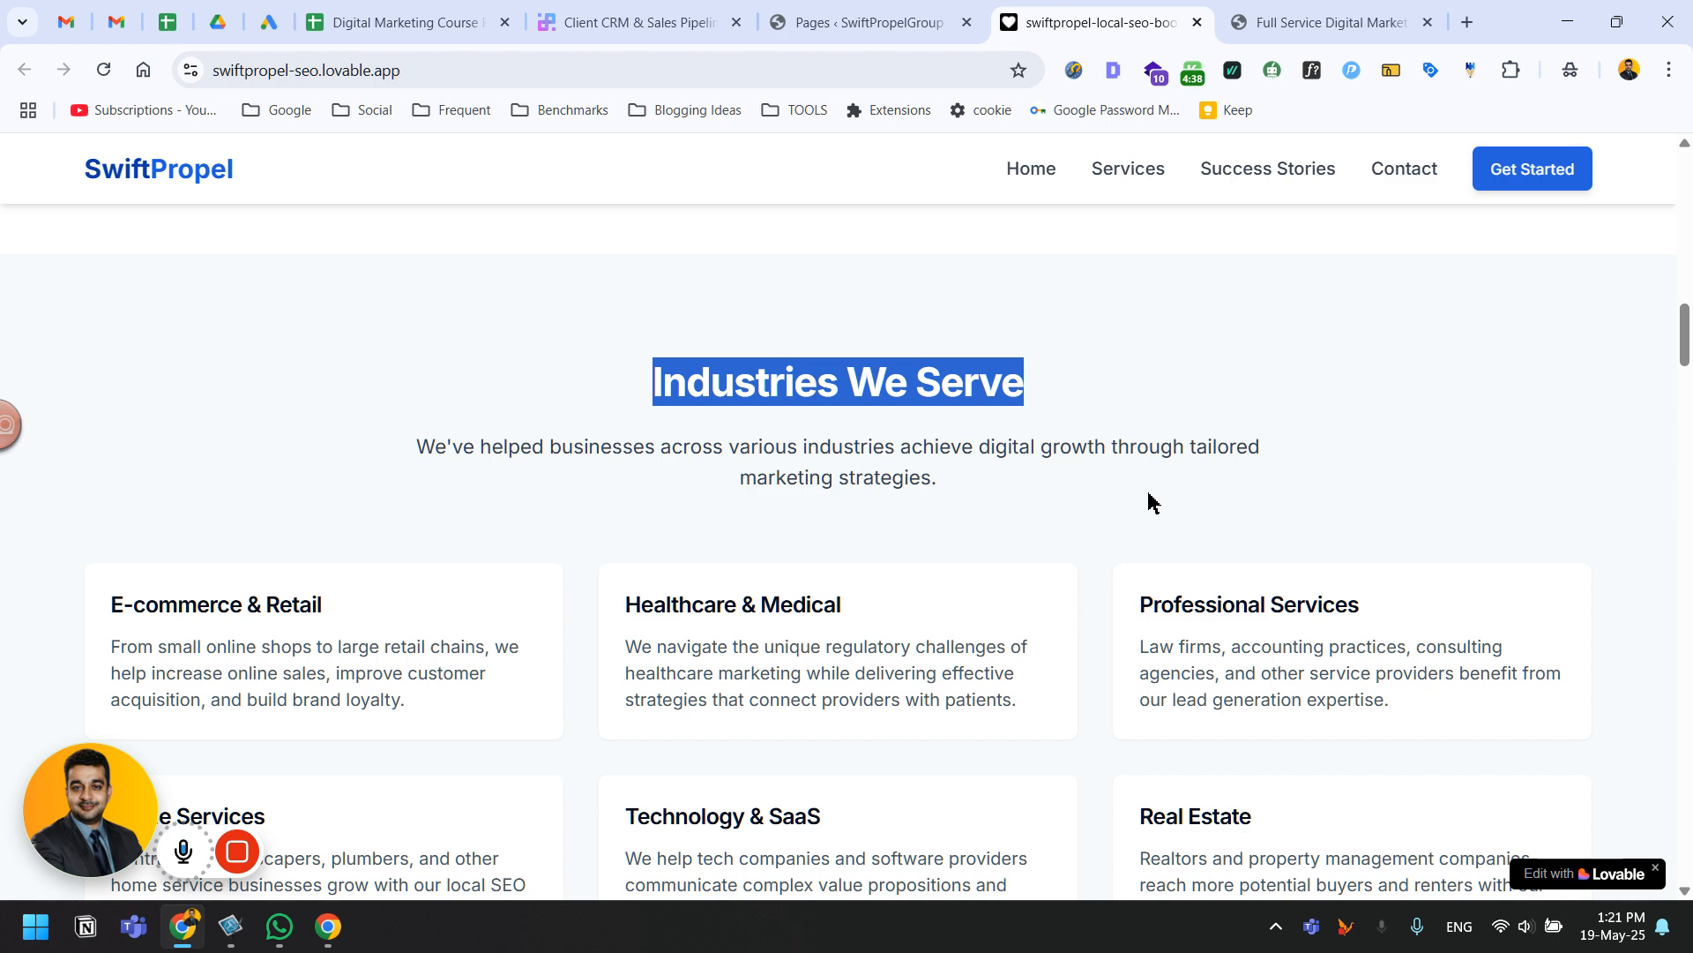
click(1330, 18)
triple_click(787, 445)
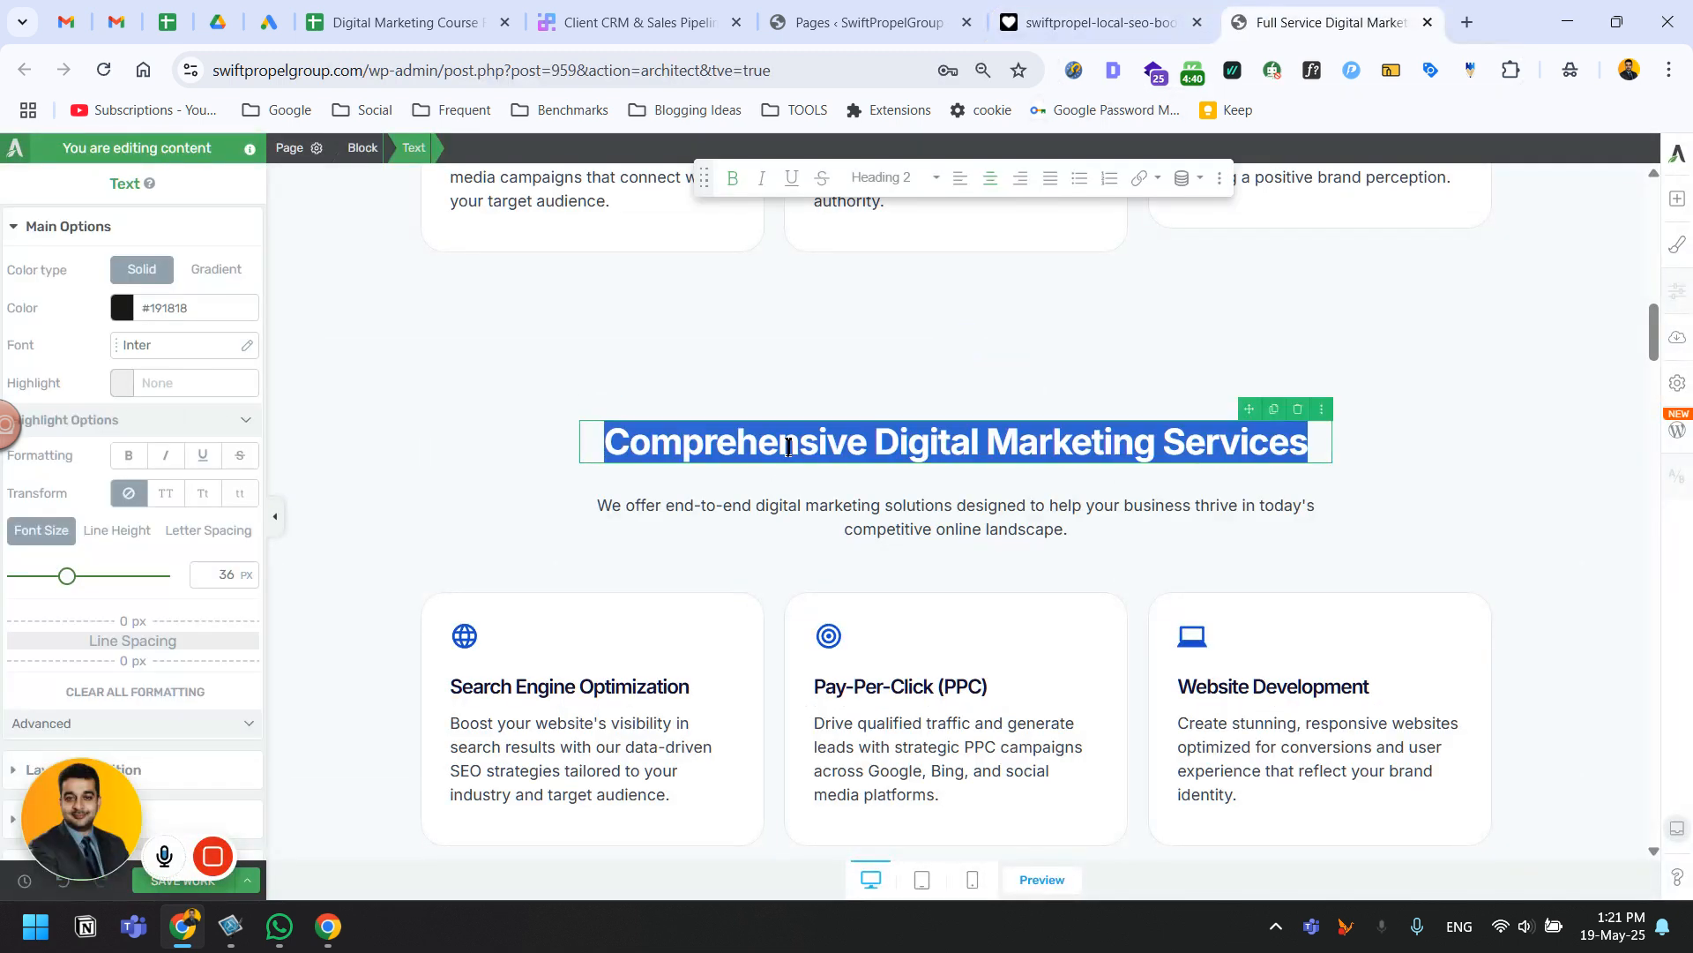
key(ctrl+v)
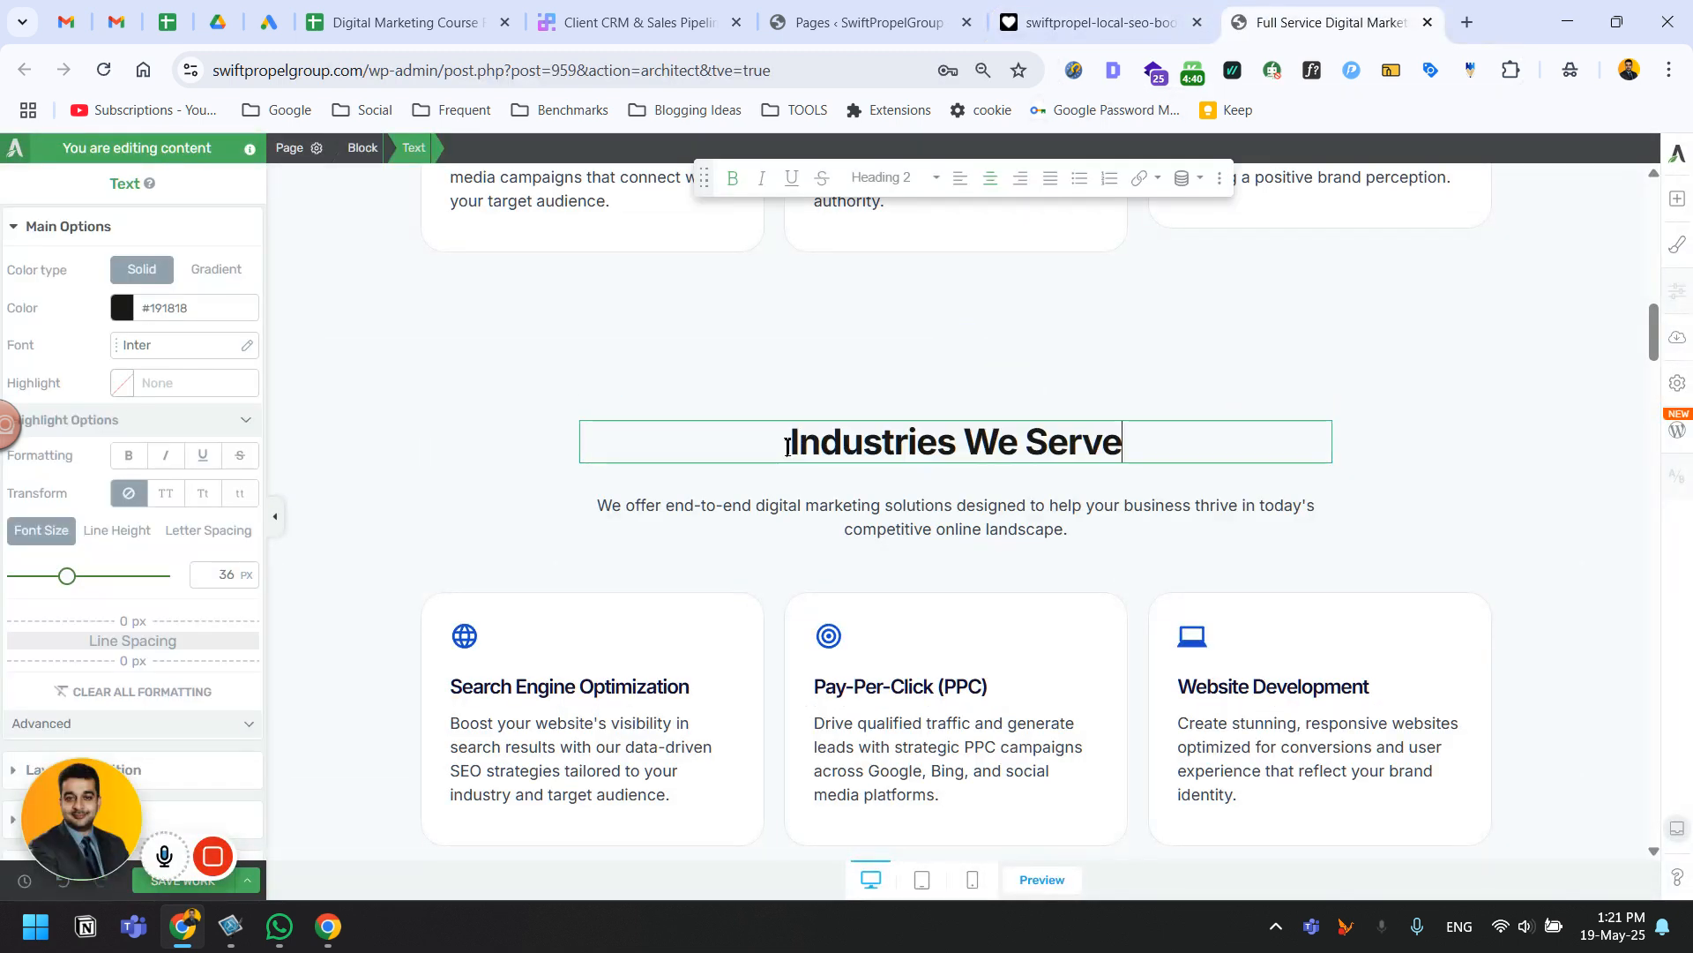
Inspect the reference page's Industries We Serve heading with WhatFont, and check the font size and line height of the matching heading in Thrive Architect.
click(1125, 7)
click(863, 377)
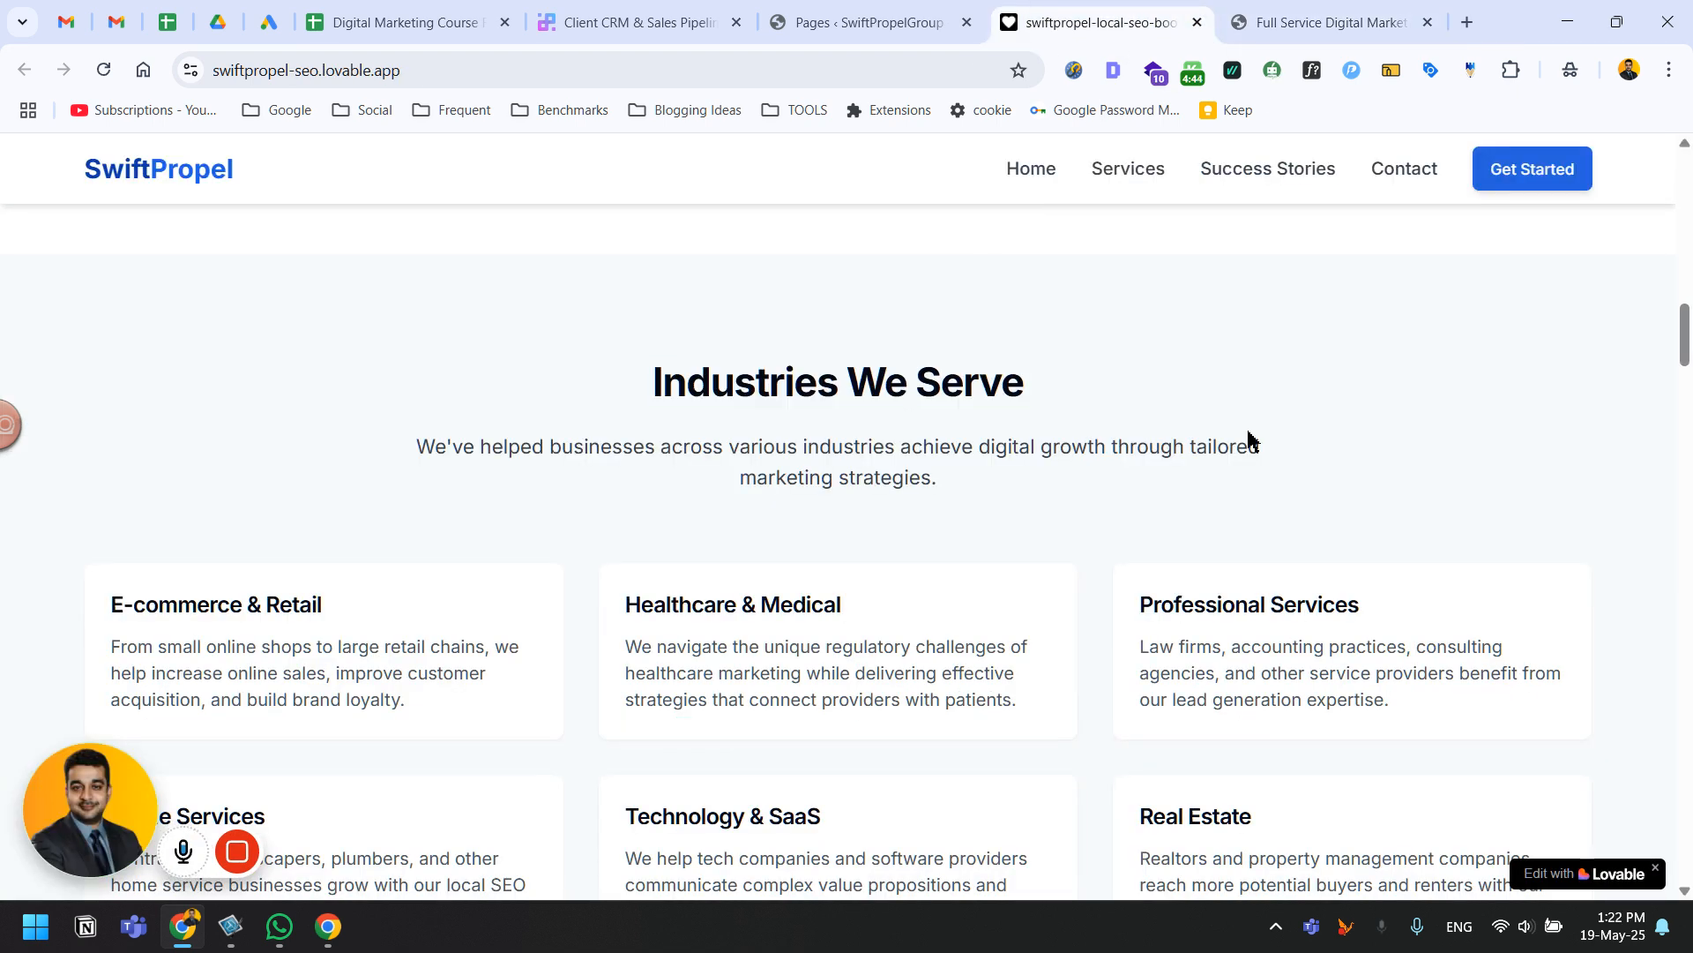
click(1311, 70)
click(748, 387)
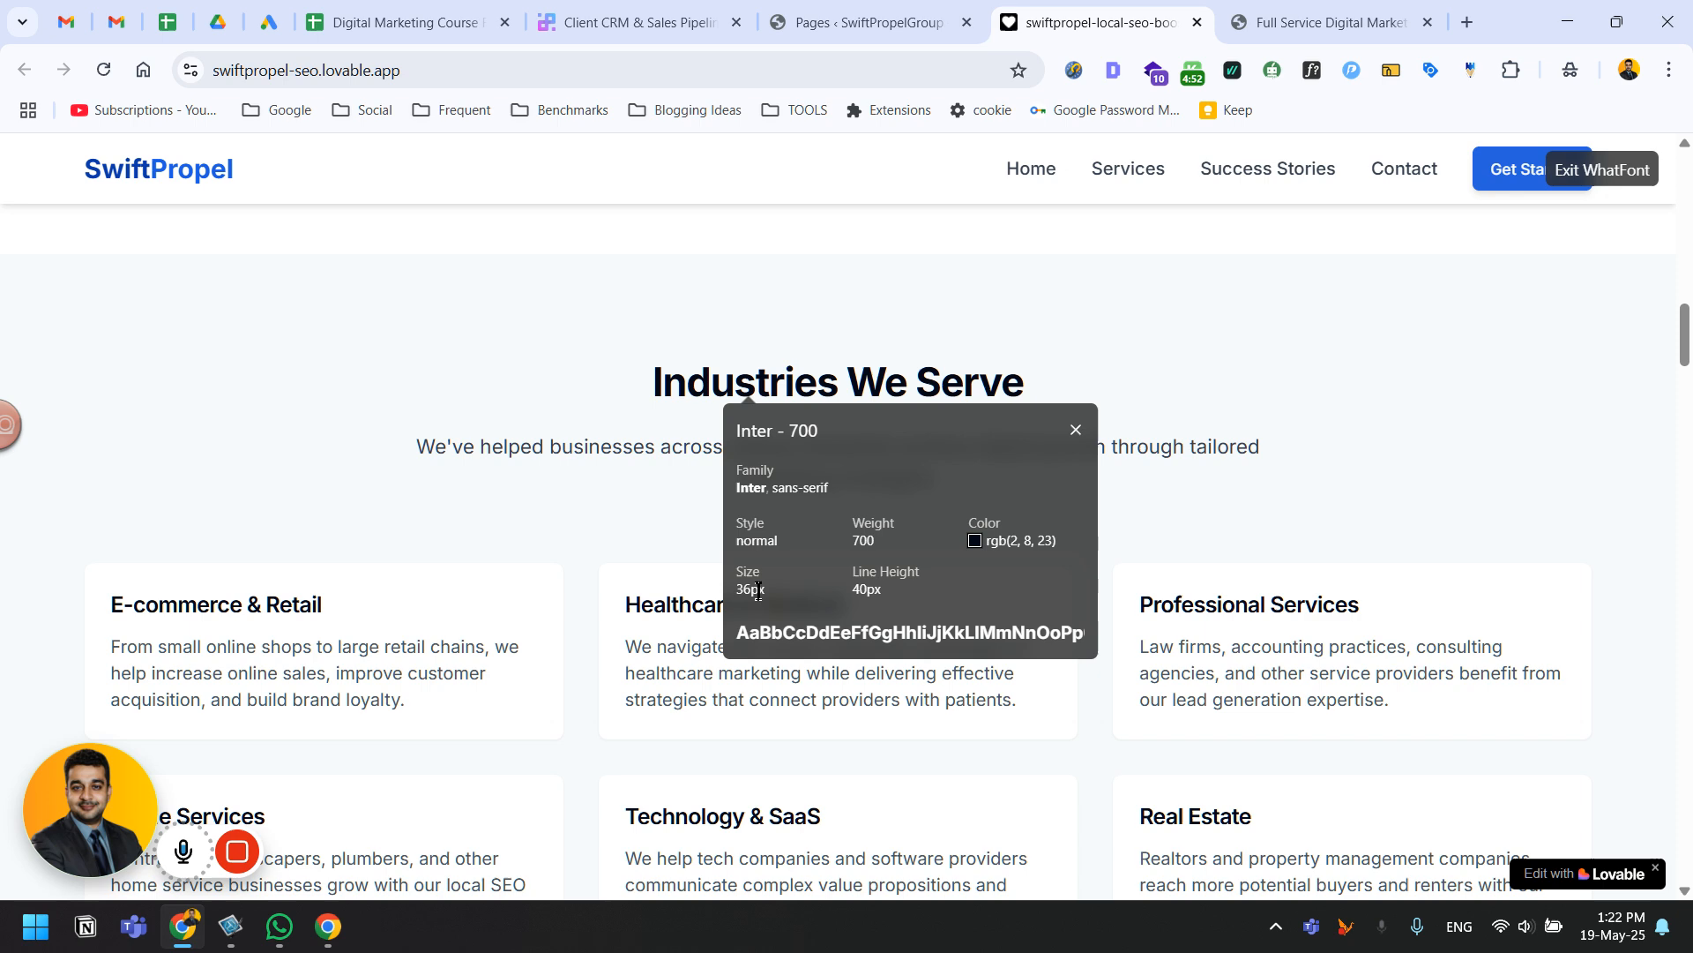
click(1276, 20)
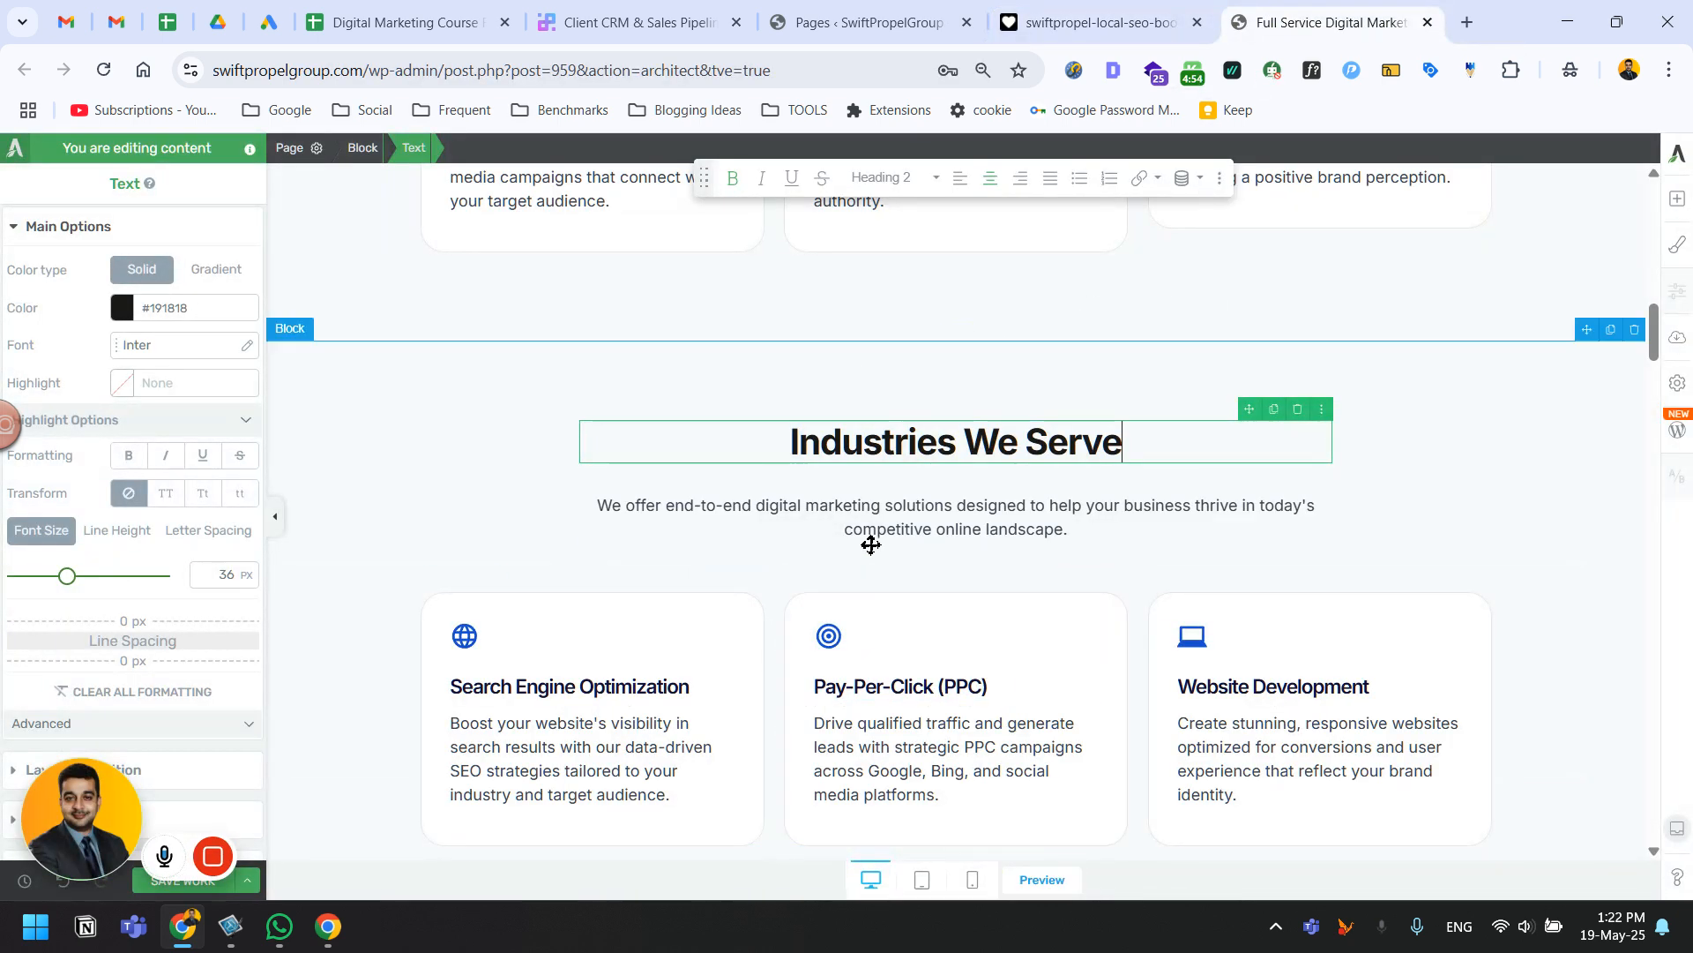
scroll(870, 540, down, 2)
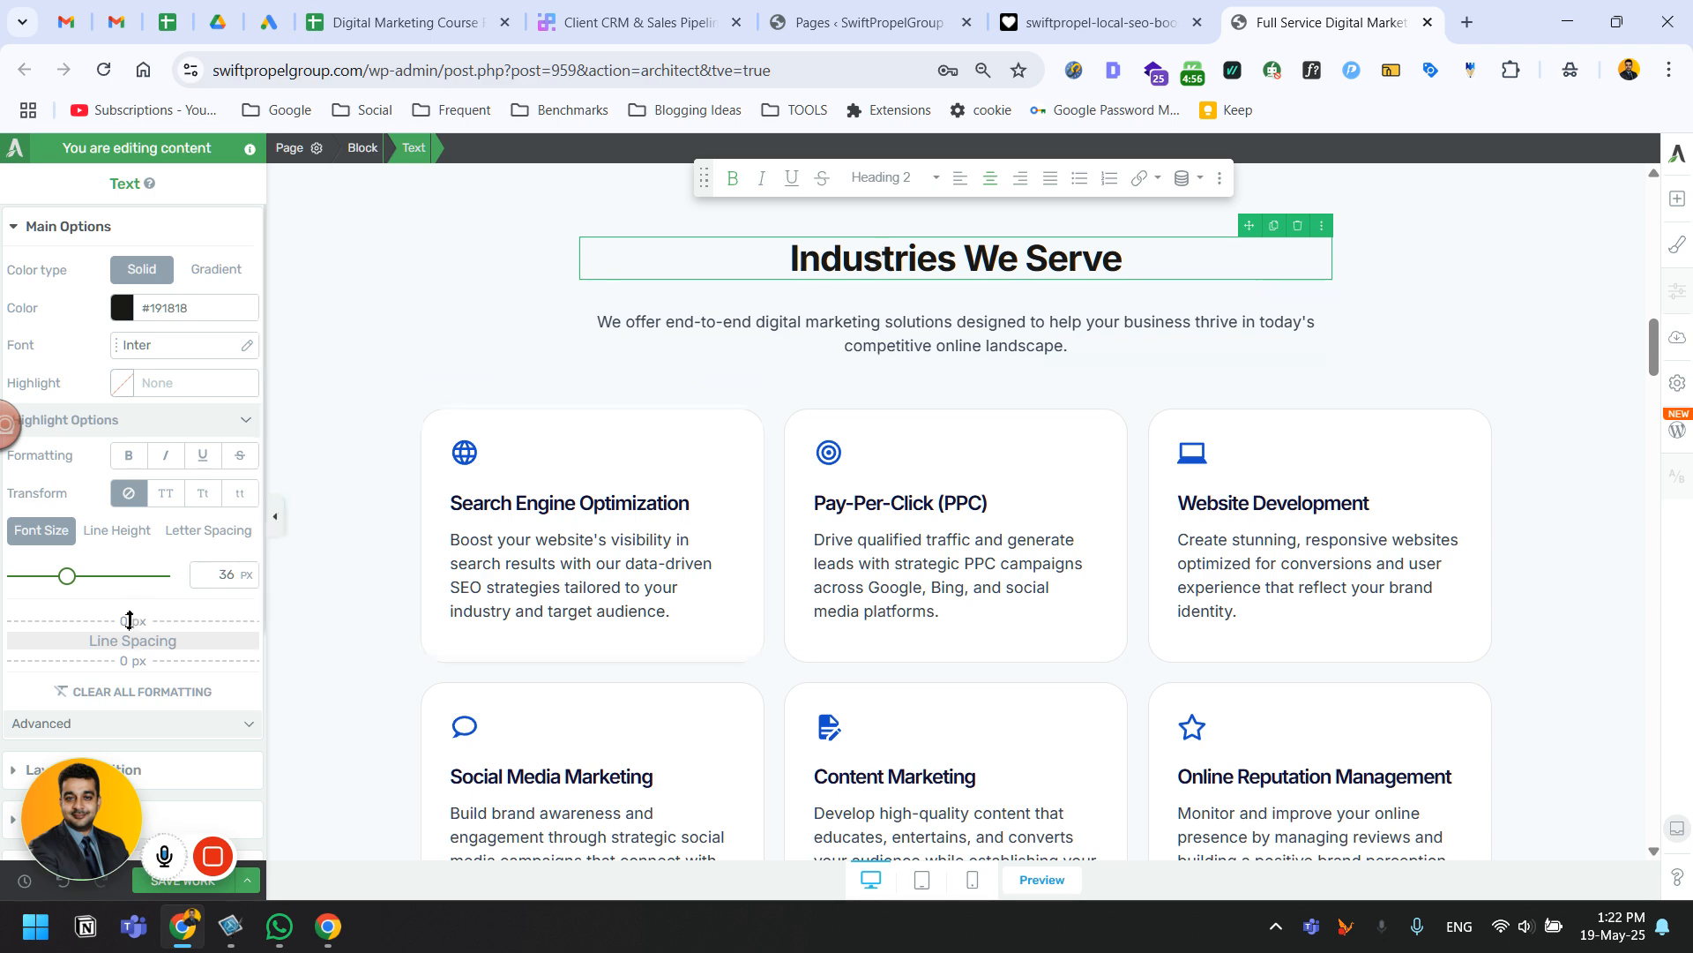
click(133, 535)
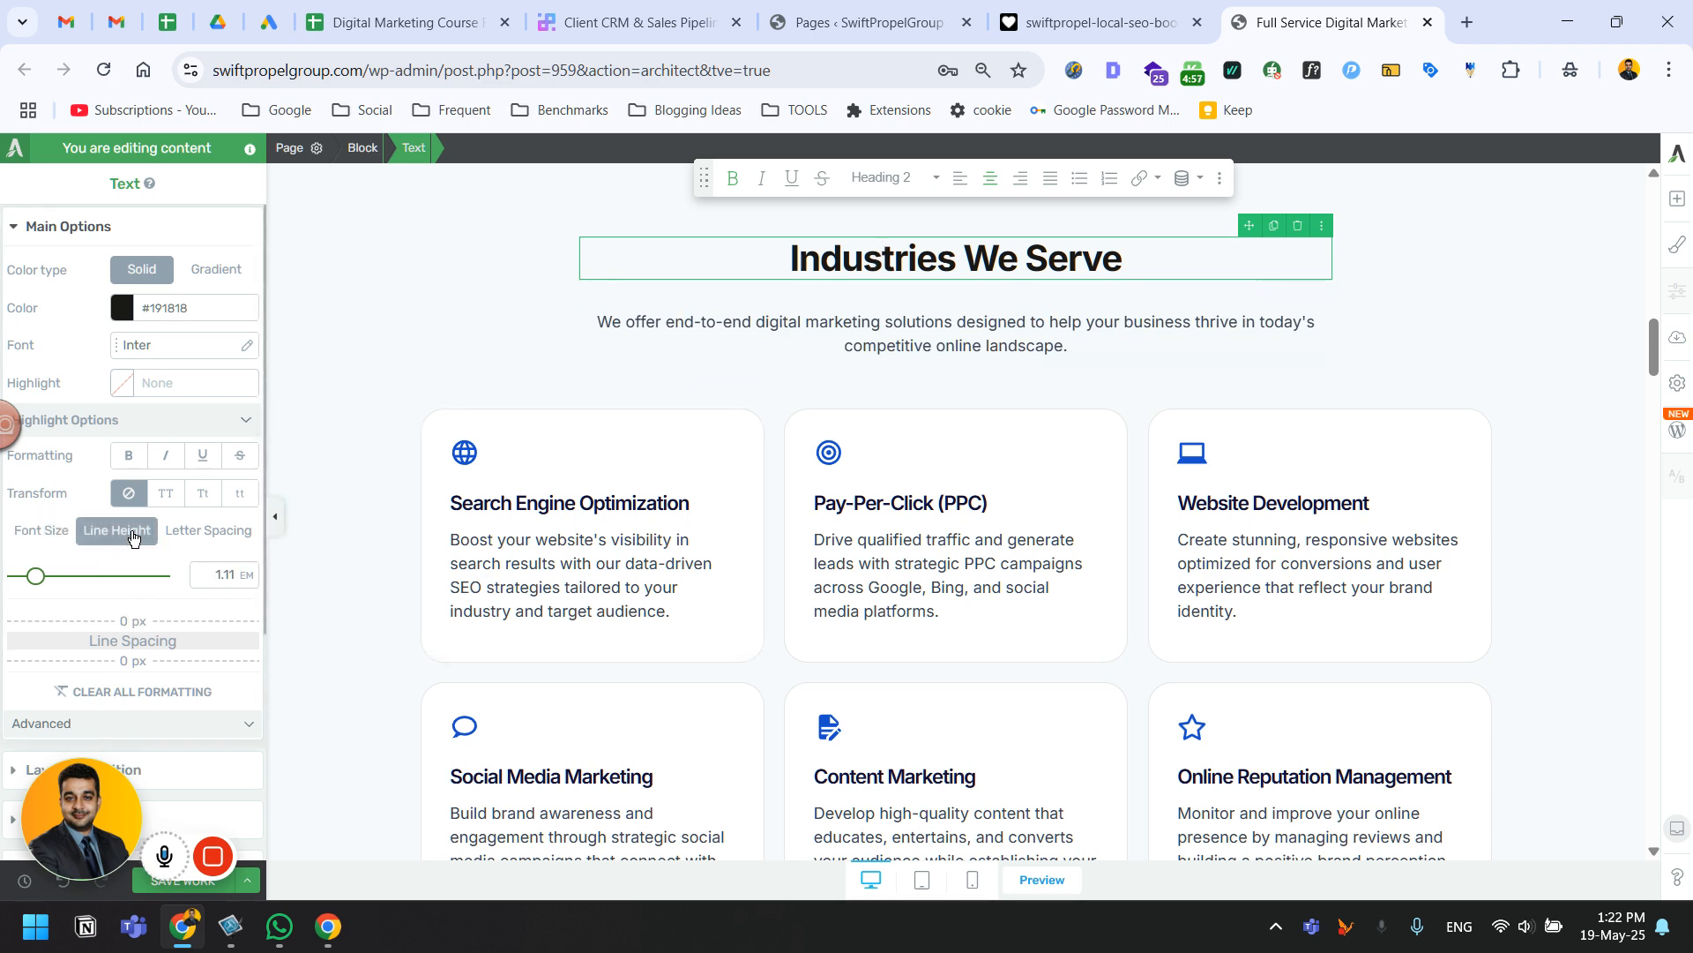
Switch the Industries We Serve heading's line height to pixels and set it to 40 px, checking the value against the Lovable reference page.
click(248, 575)
click(243, 620)
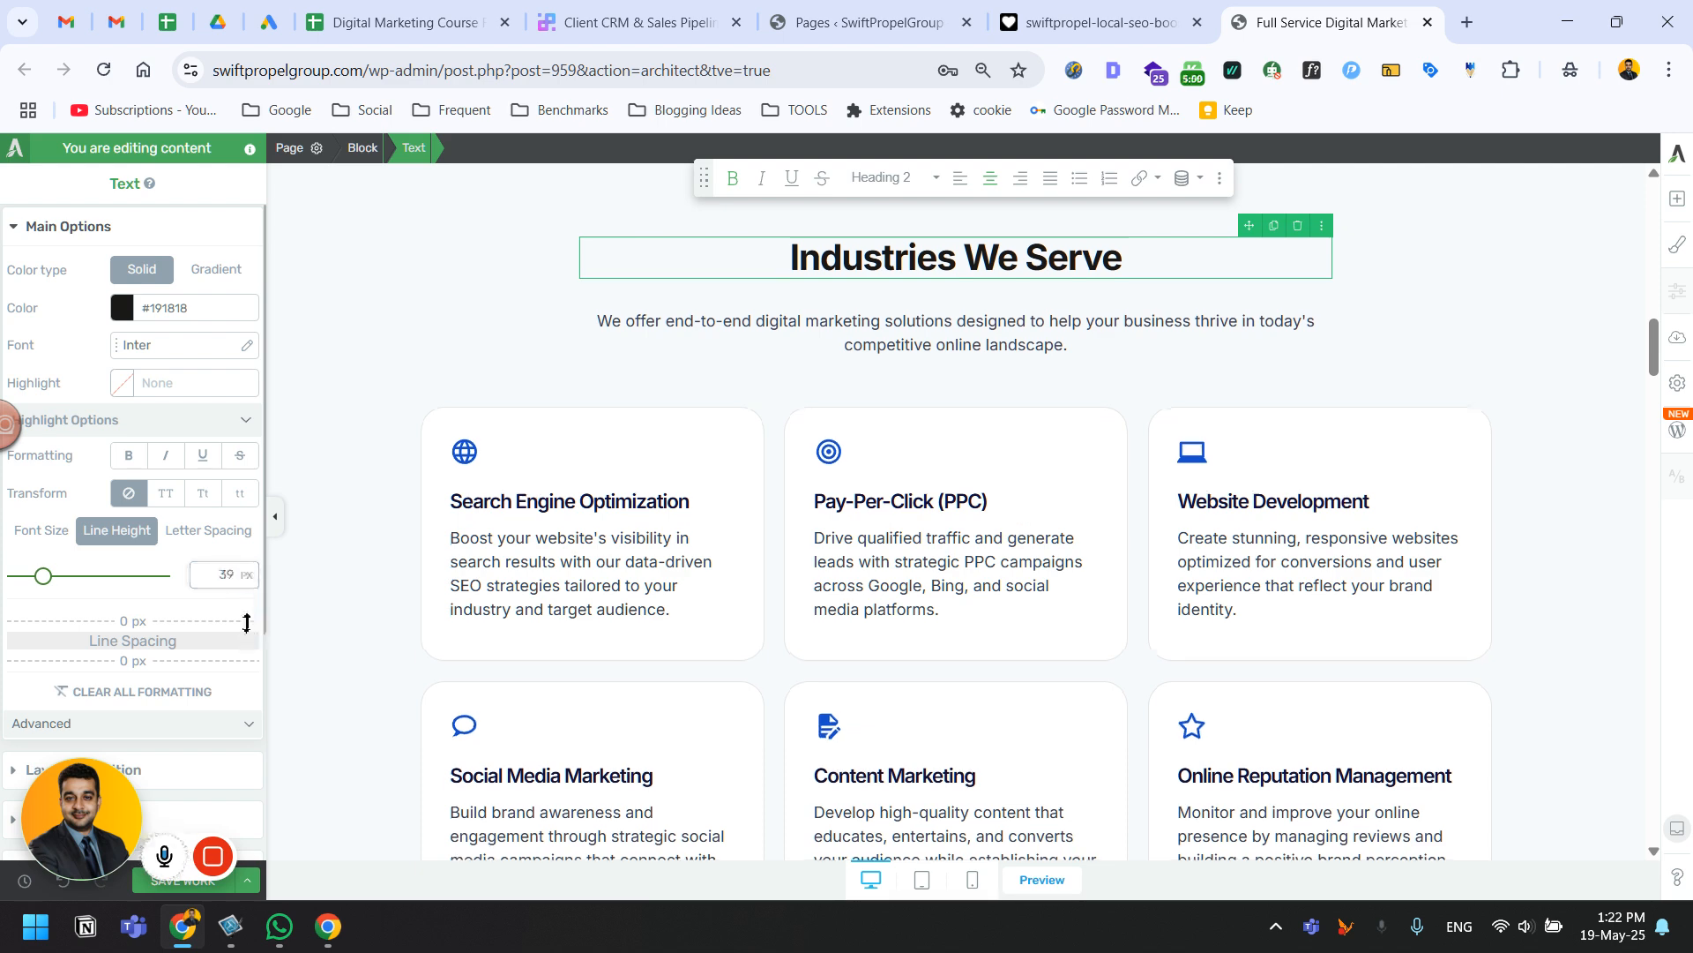
key(ctrl+a)
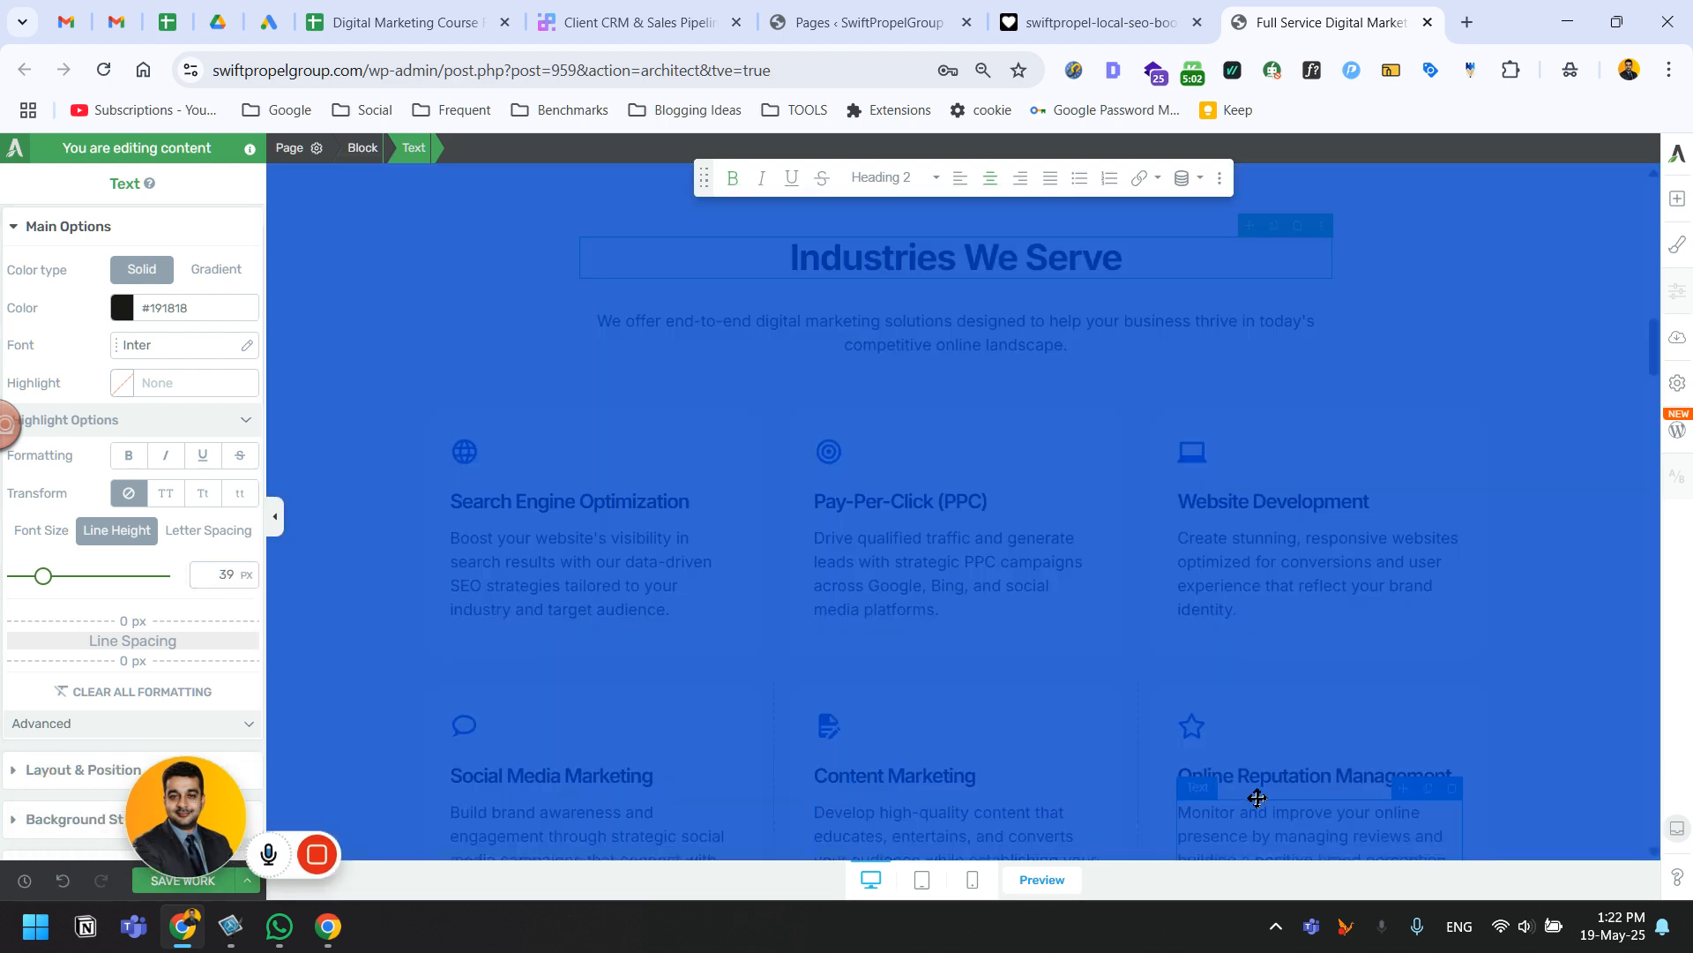
drag(272, 856, 1580, 809)
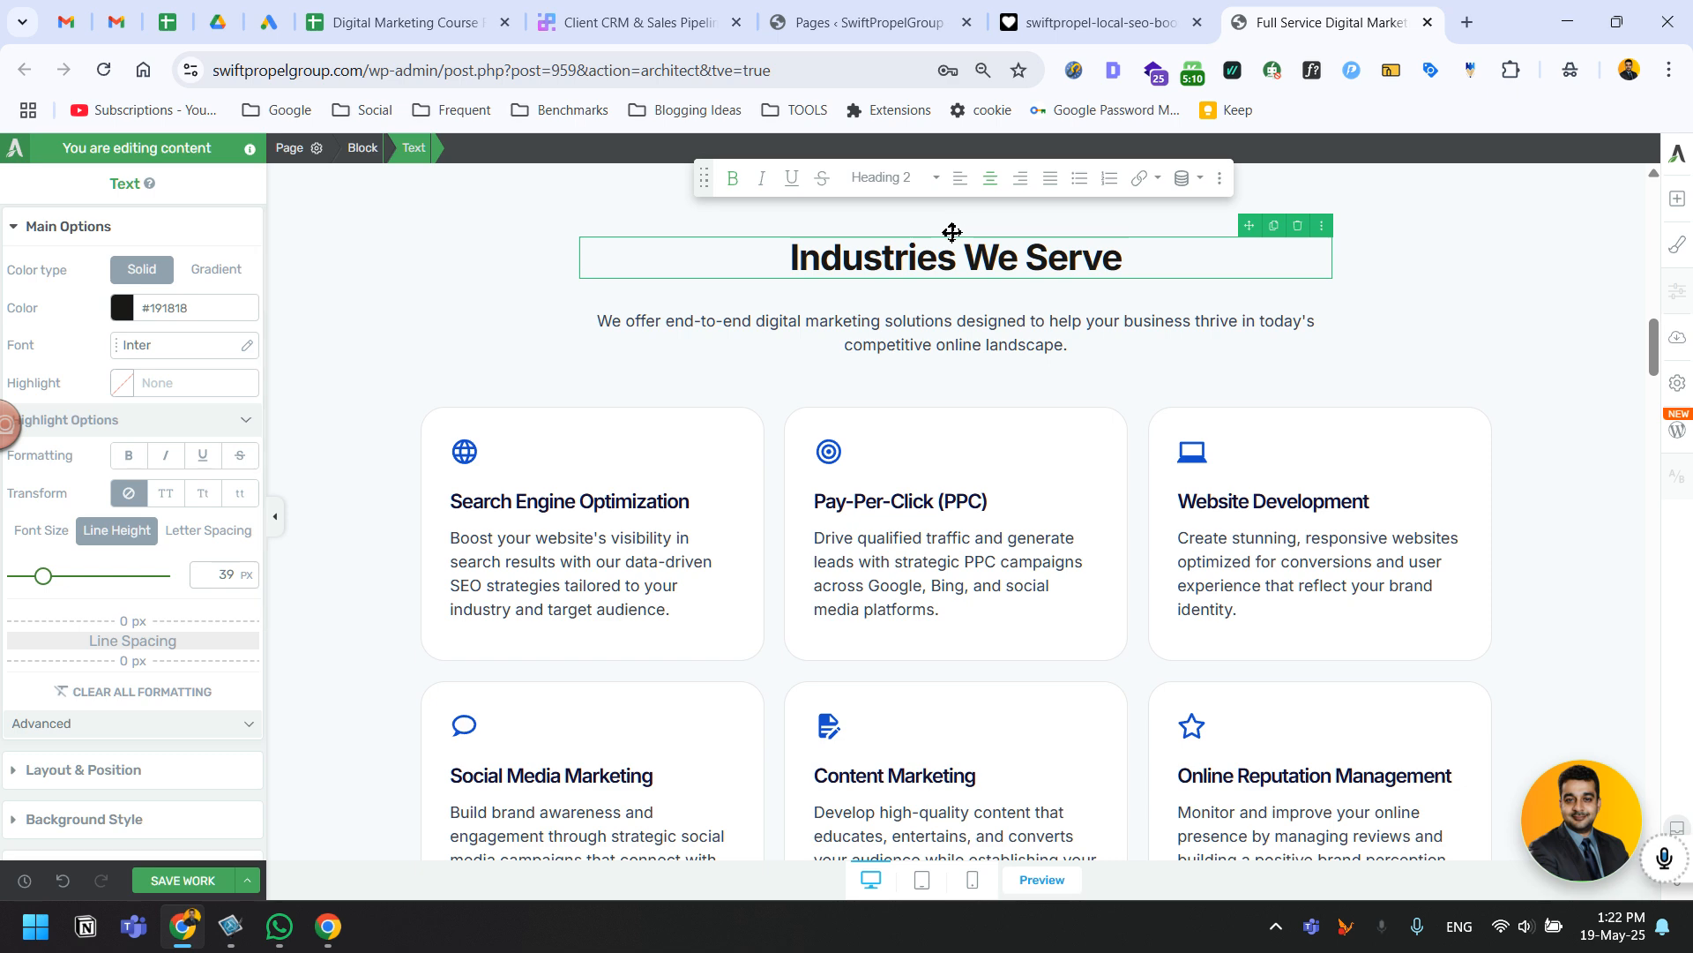
click(1009, 28)
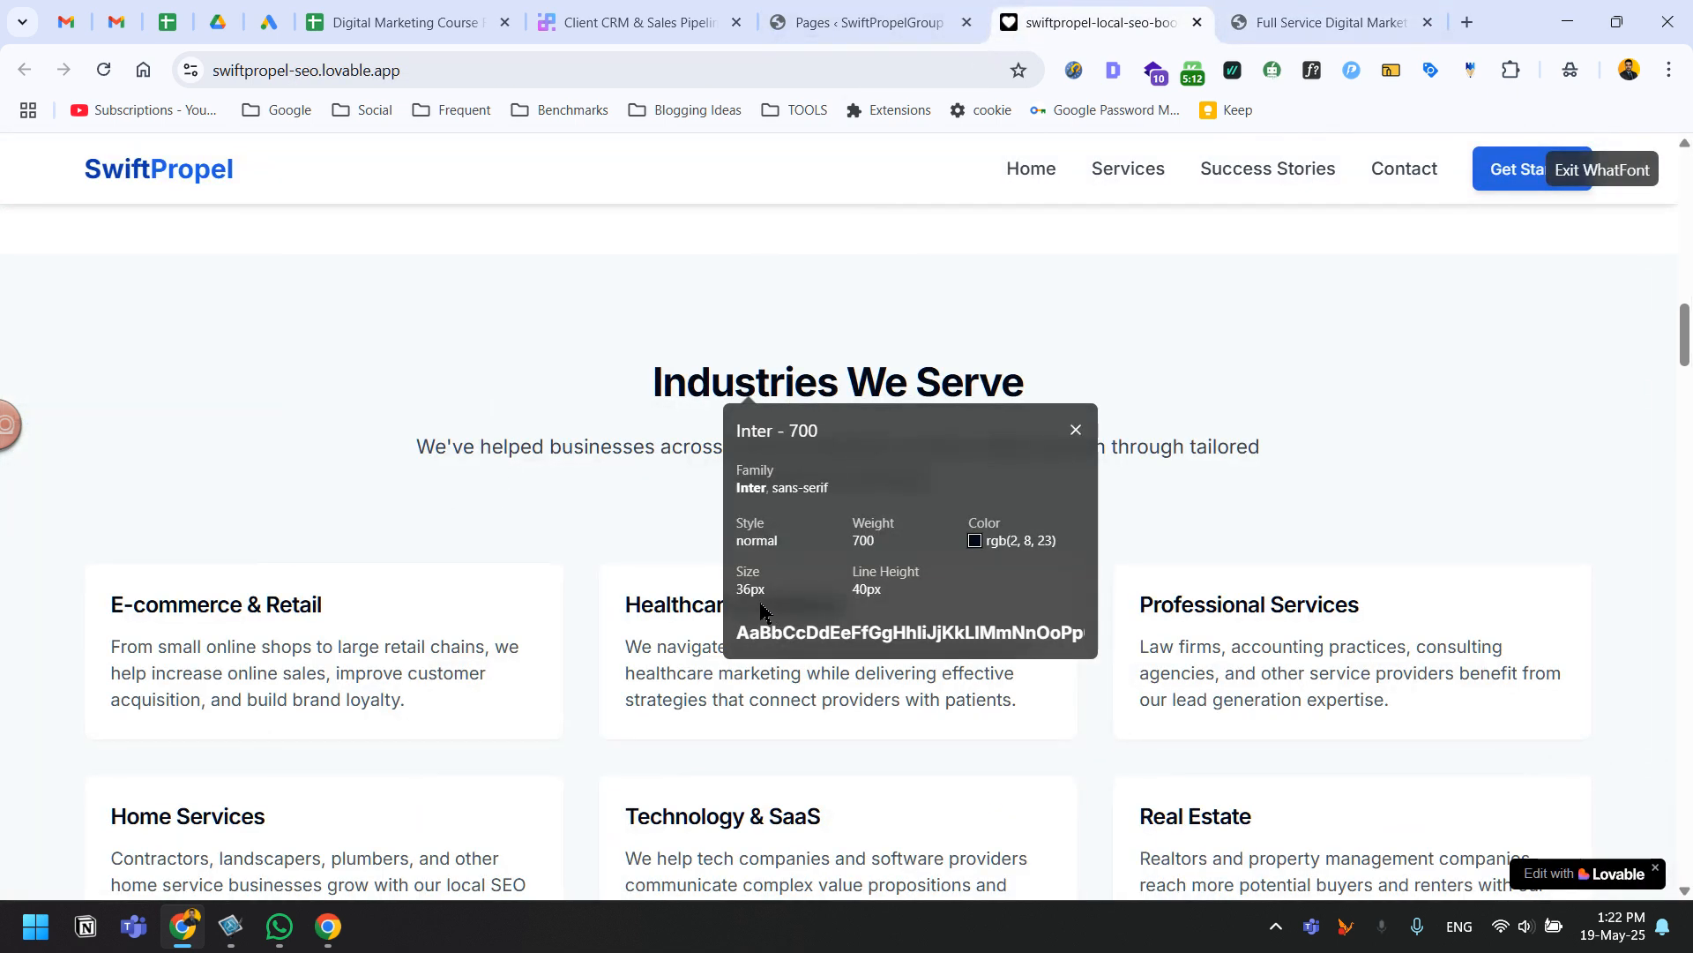
click(1239, 9)
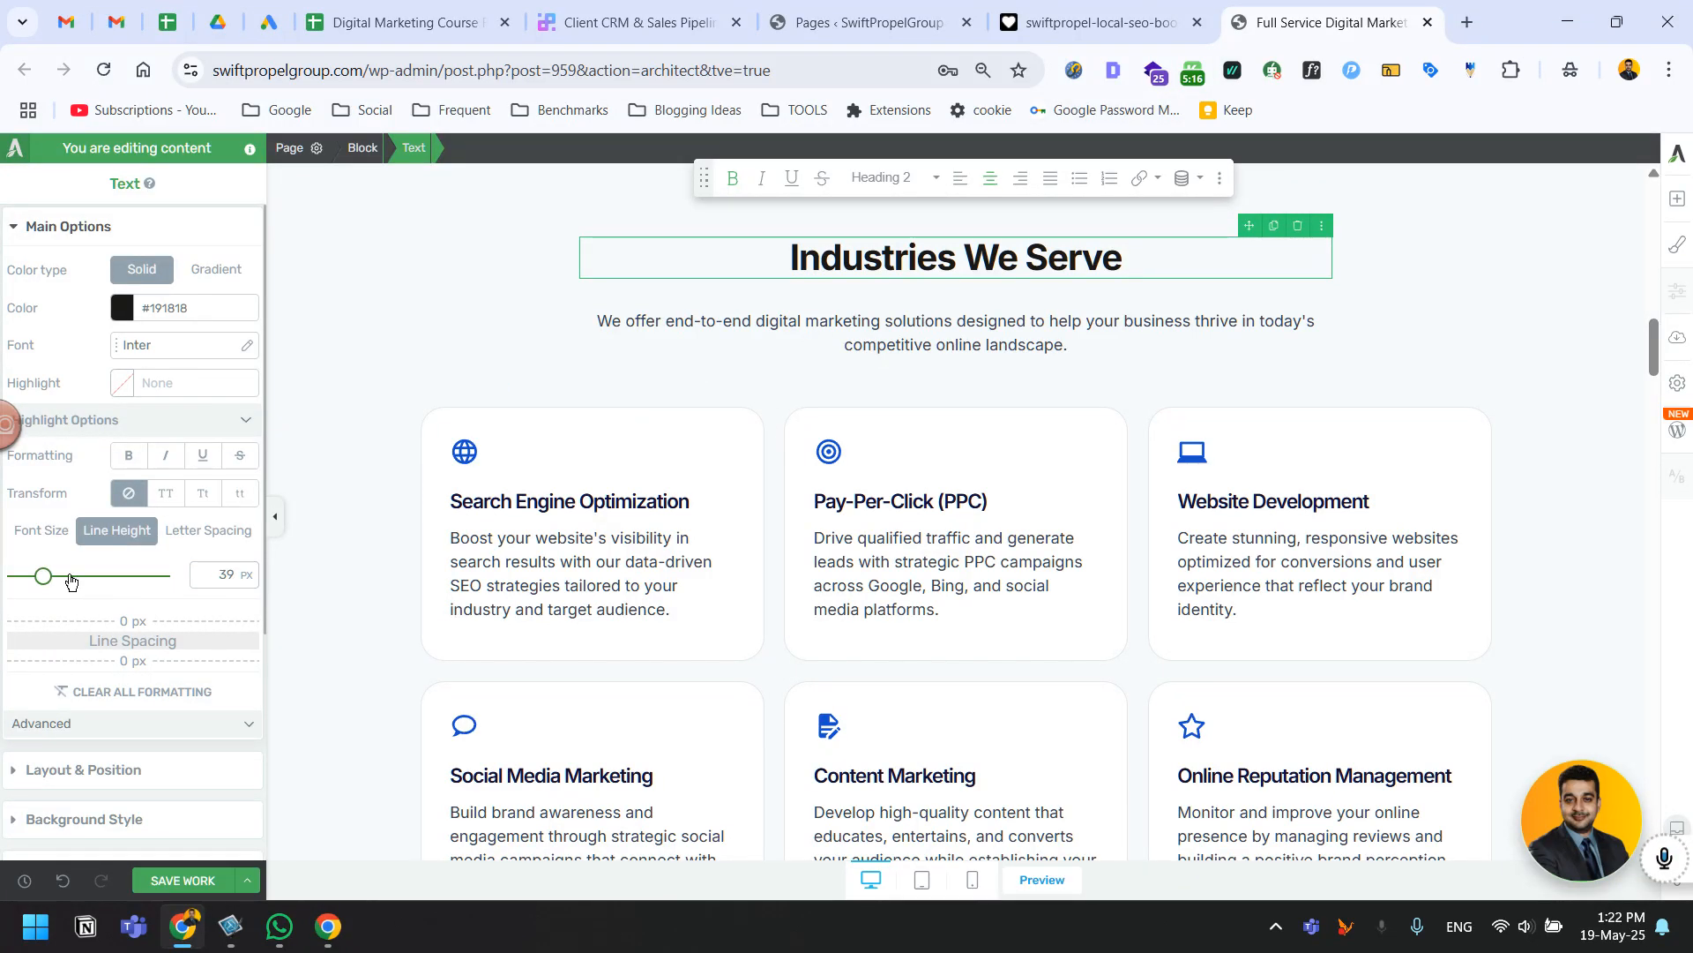
drag(41, 578, 44, 577)
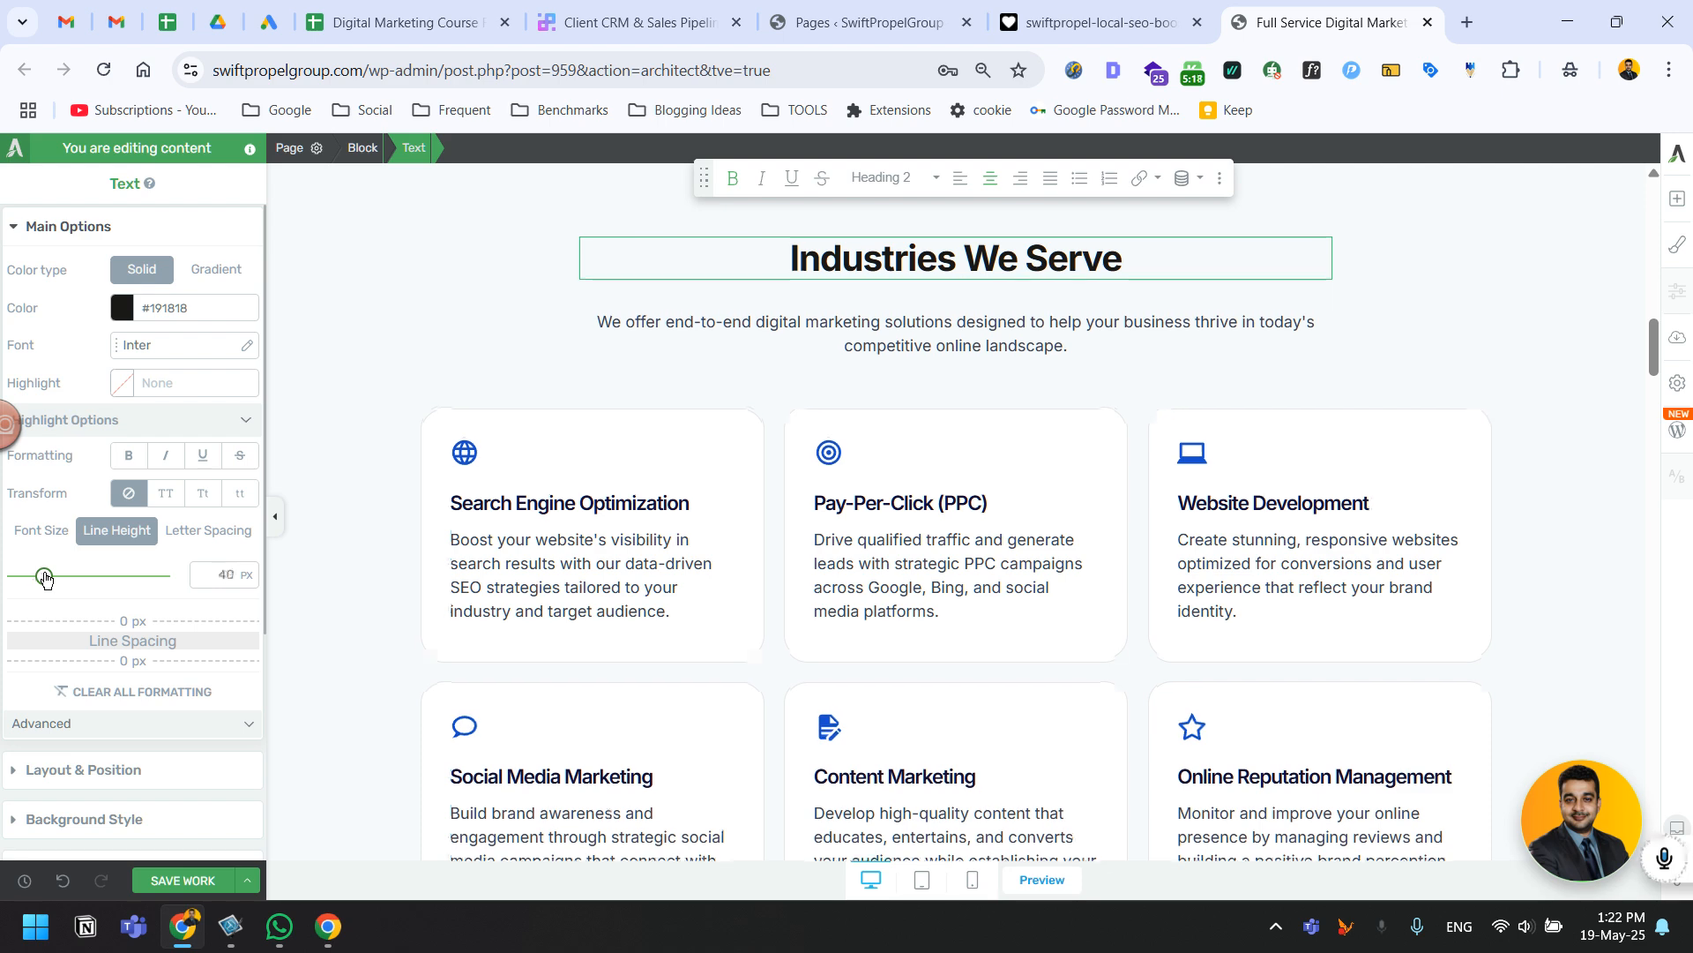
Compare the heading's line height and font size in Thrive Architect with the WhatFont values on the reference page.
click(1147, 18)
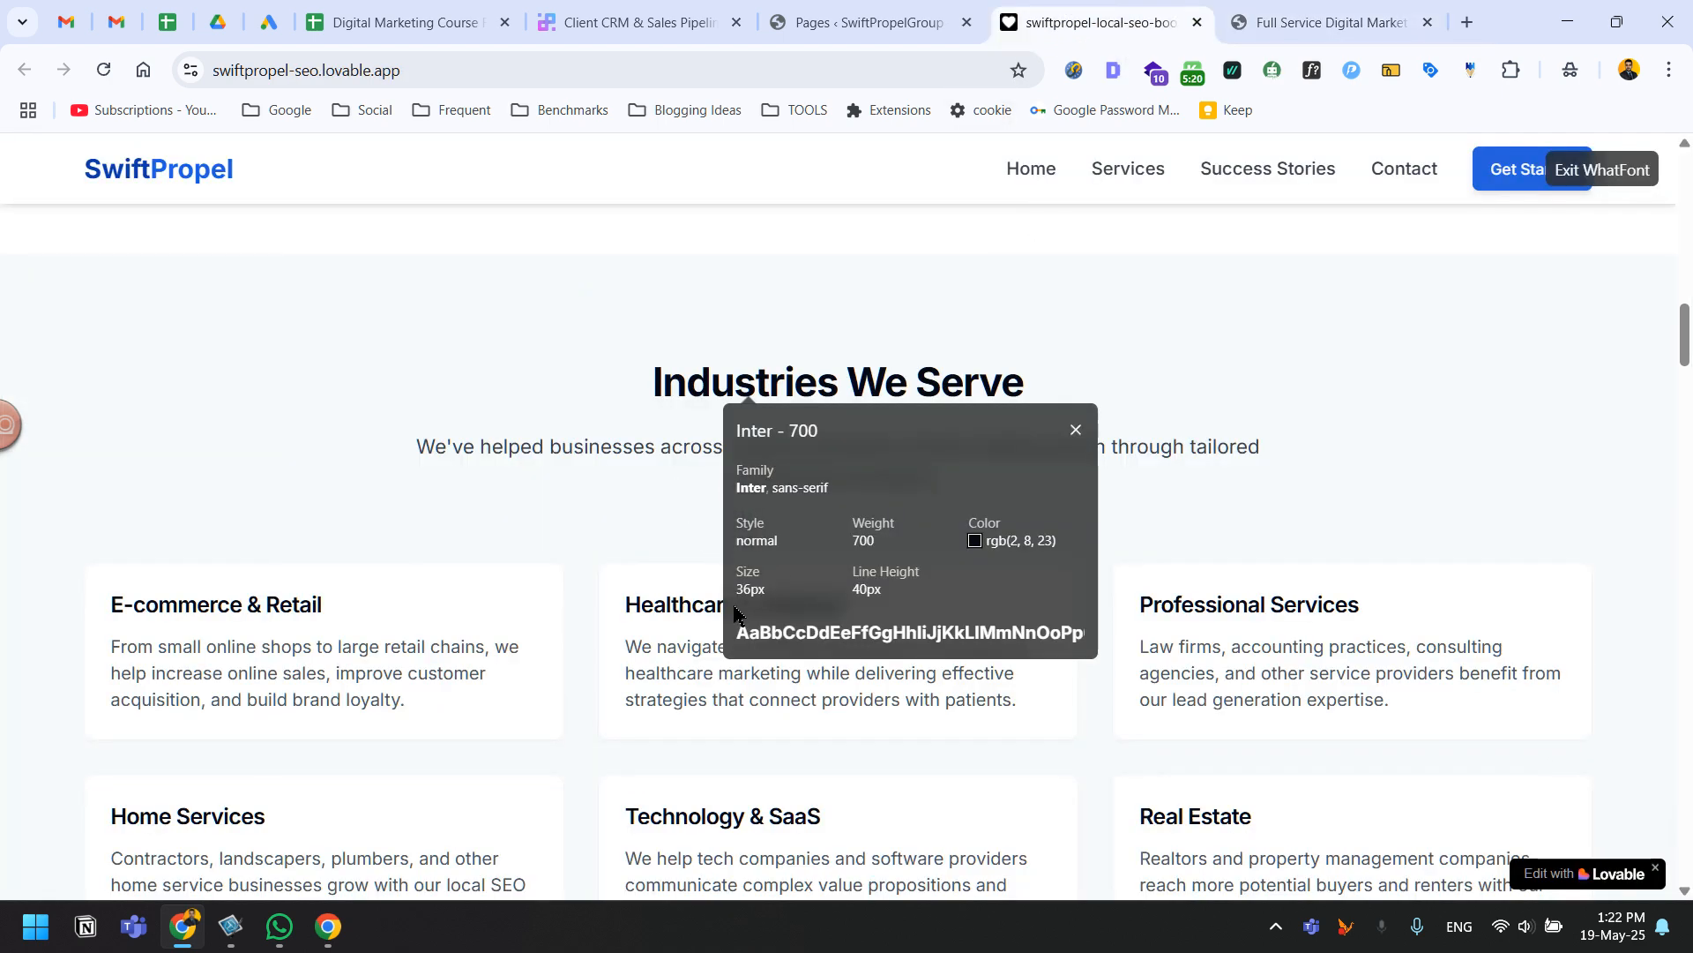
click(1279, 18)
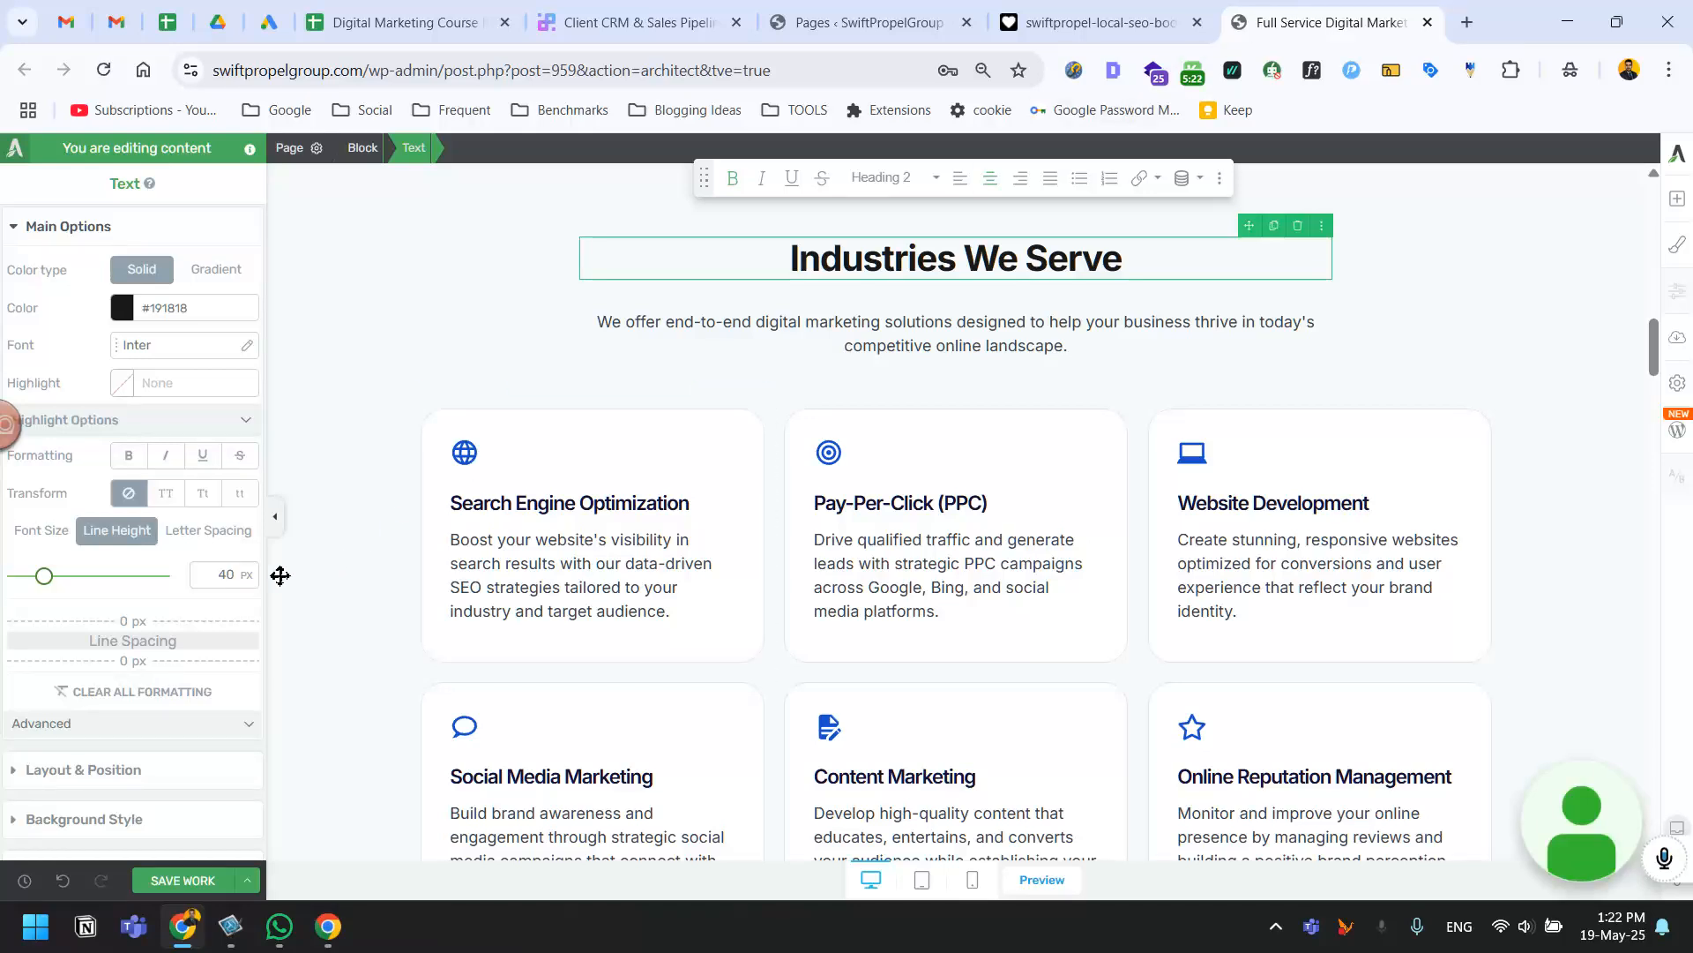
click(74, 536)
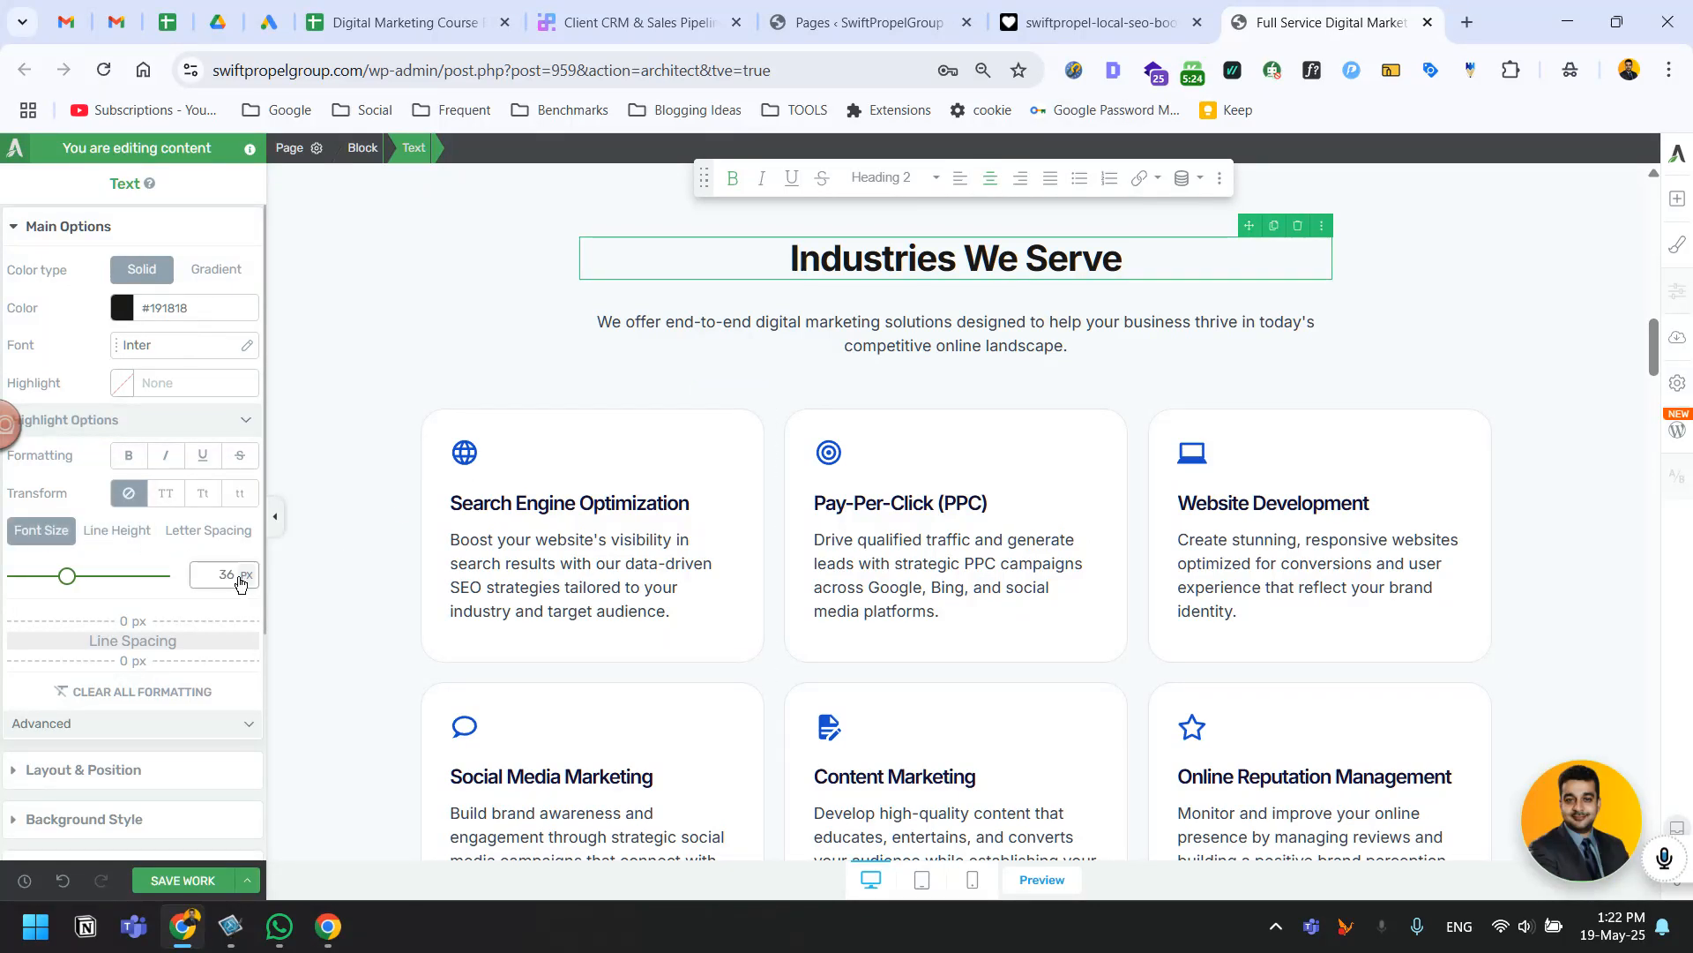
click(1098, 22)
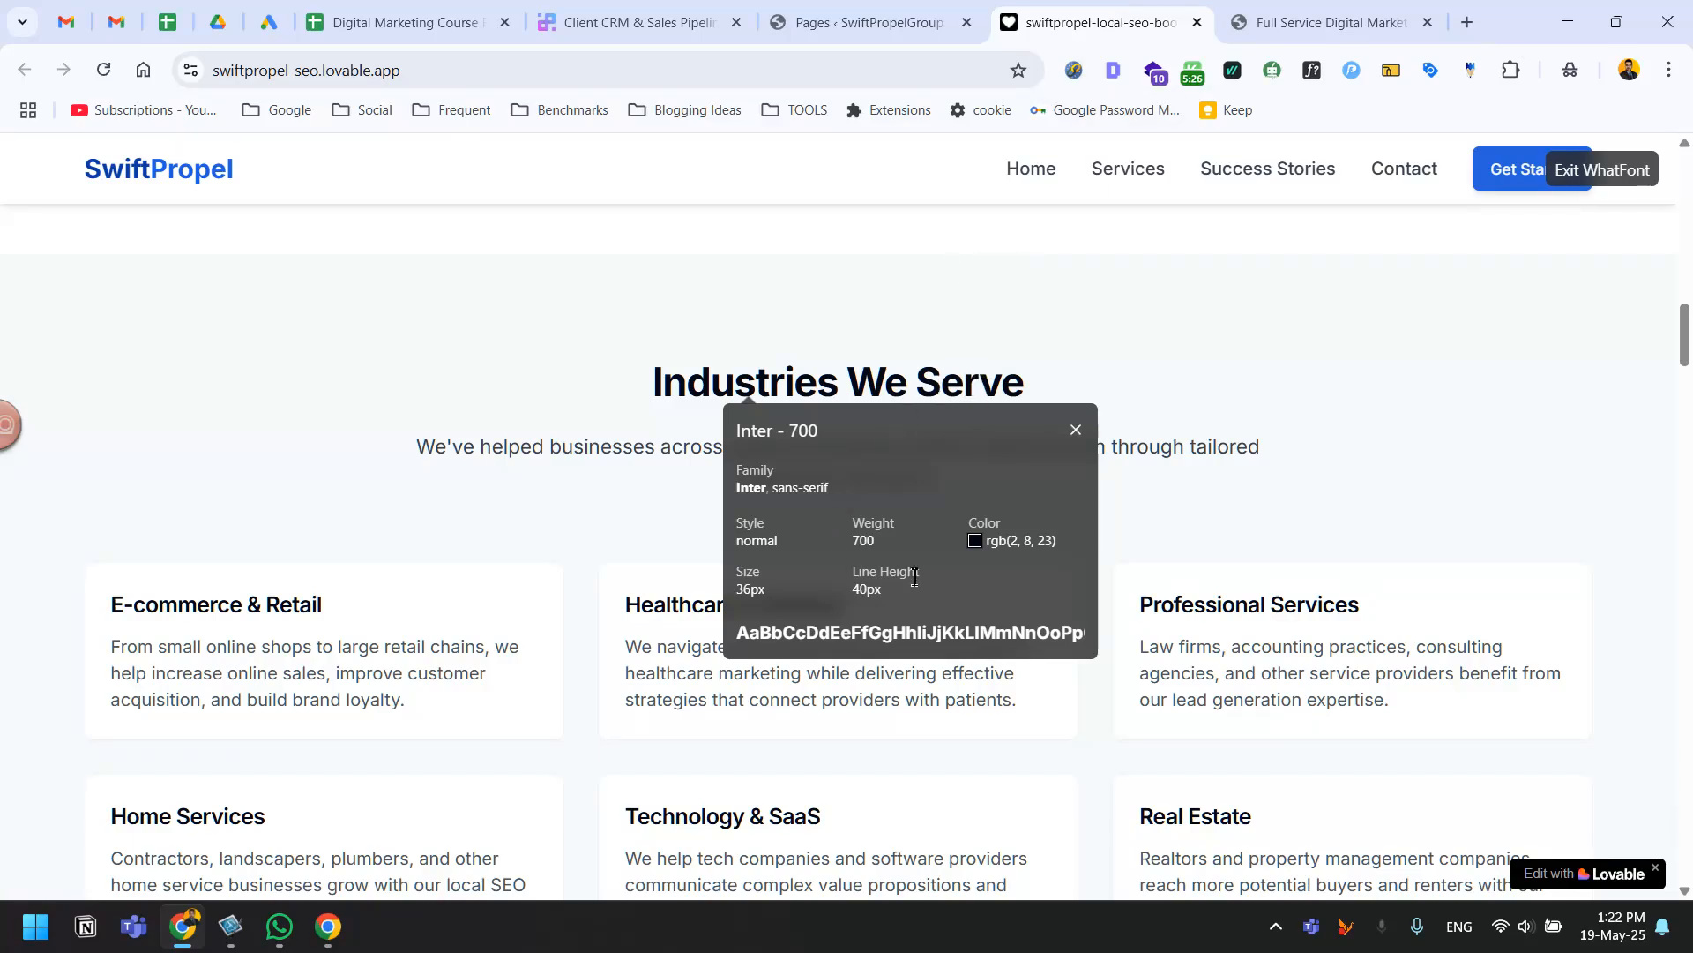
click(1270, 19)
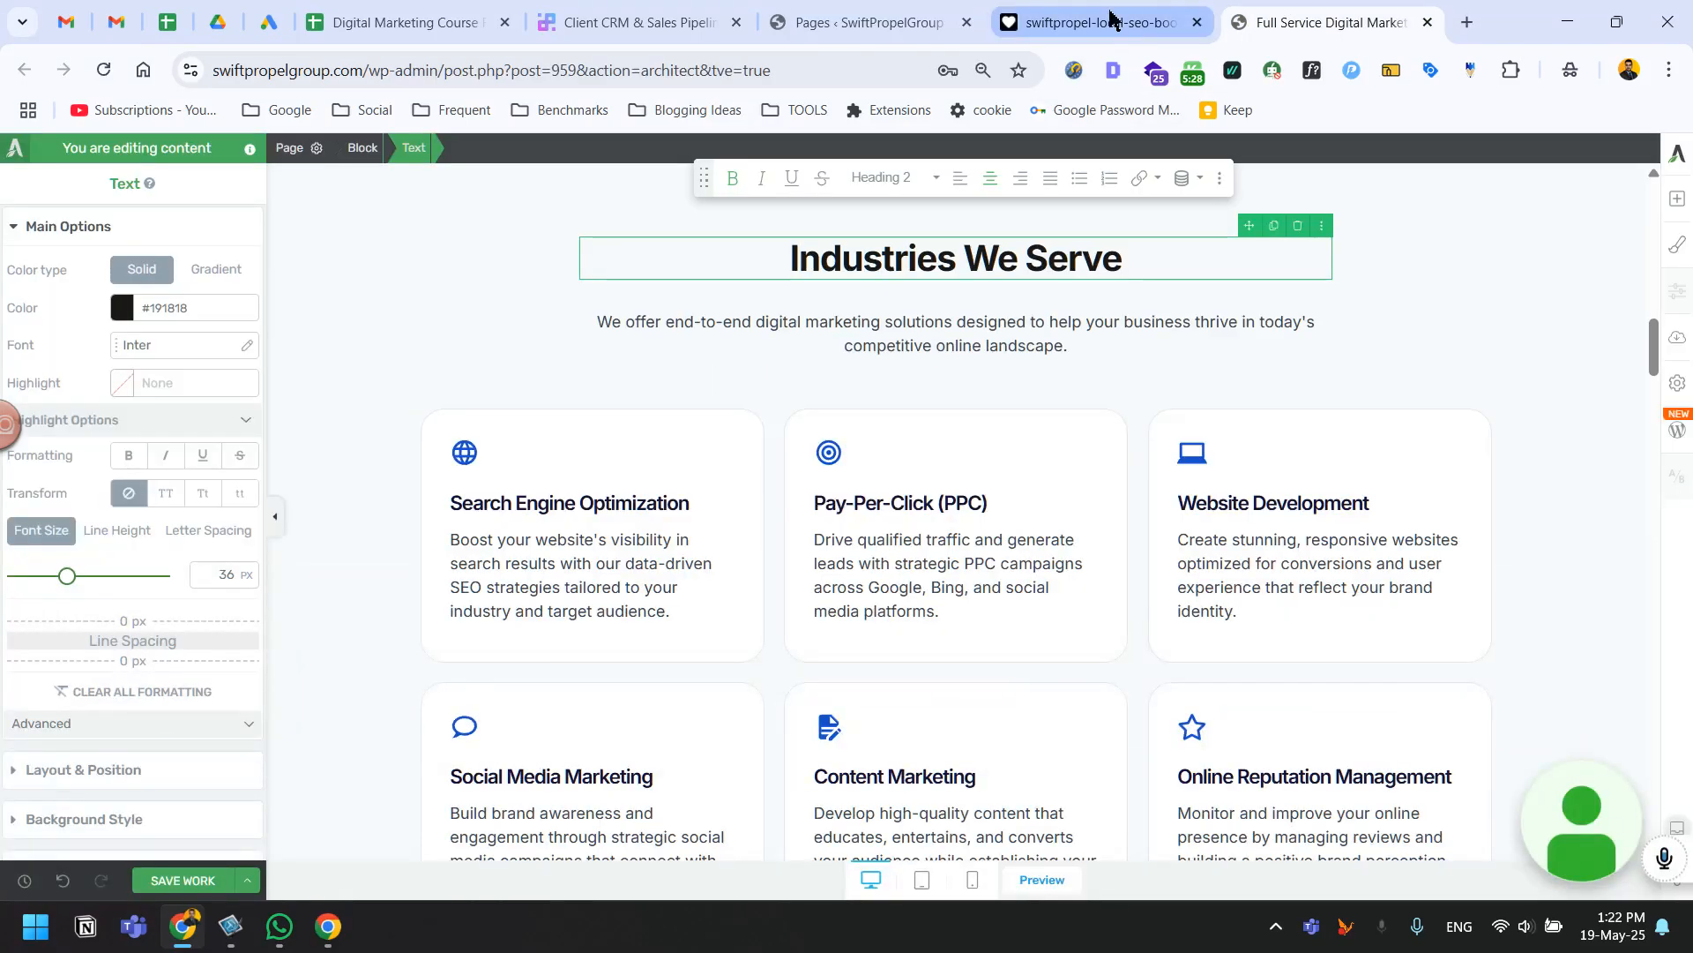
Check the reference heading's font weight, and apply Inter with regular weight 400 and bold weight 700 to the Thrive Architect heading.
click(1111, 20)
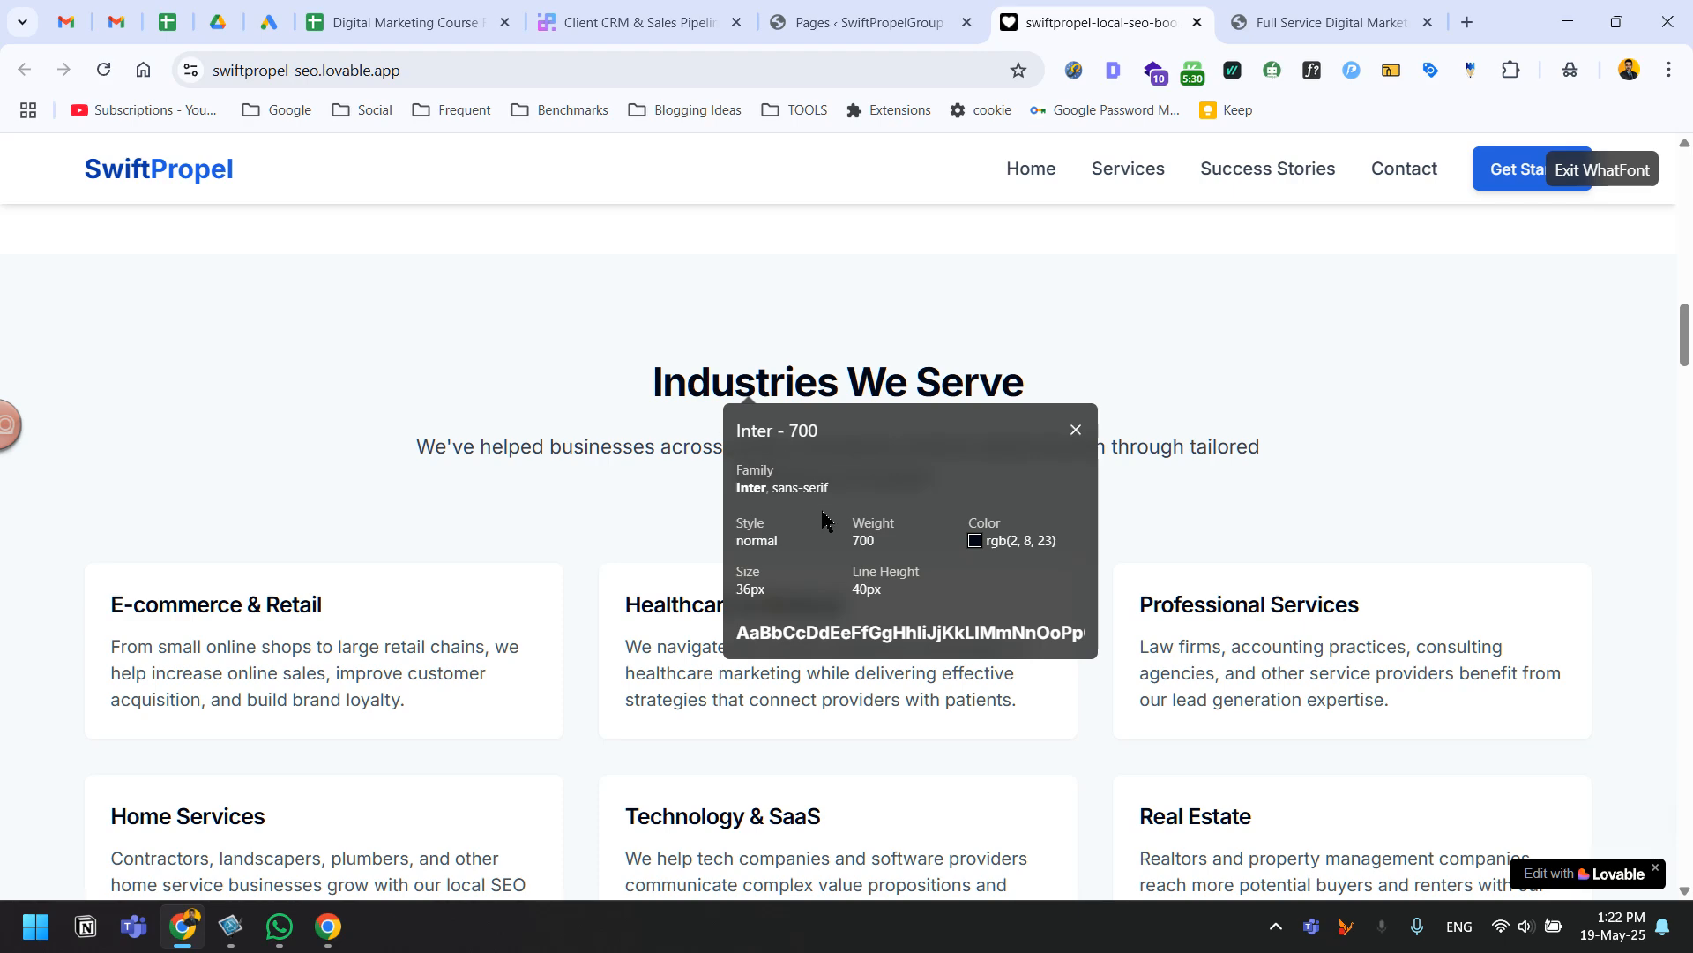
click(1270, 20)
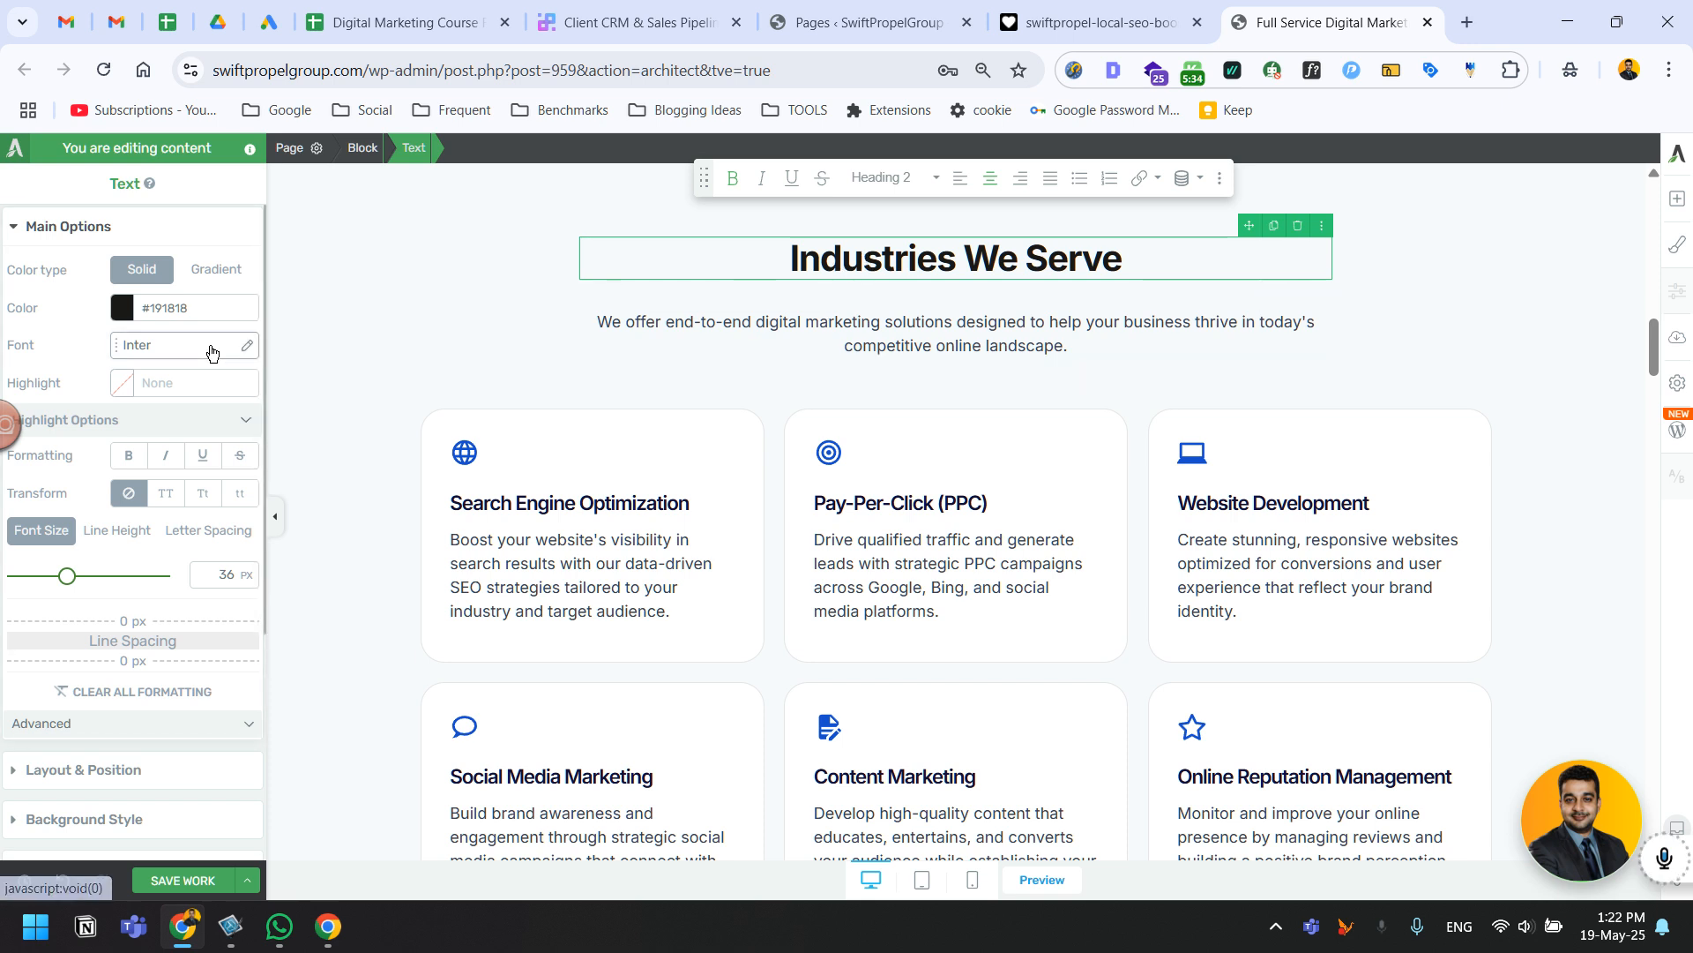
click(246, 344)
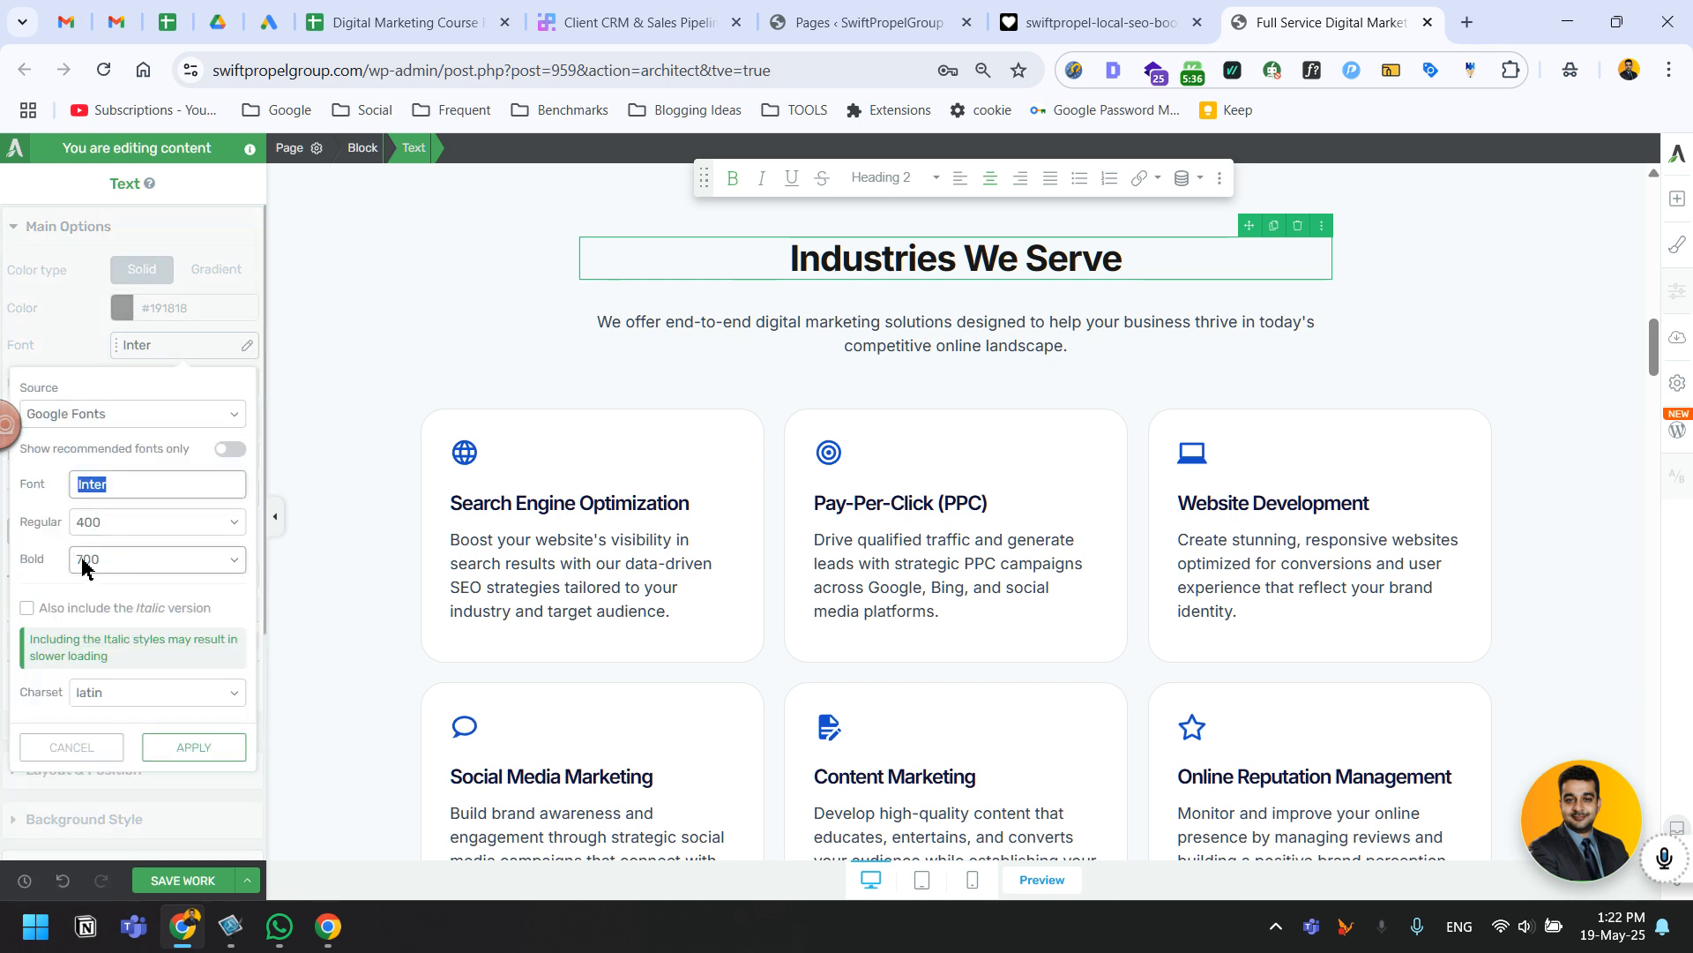
click(121, 526)
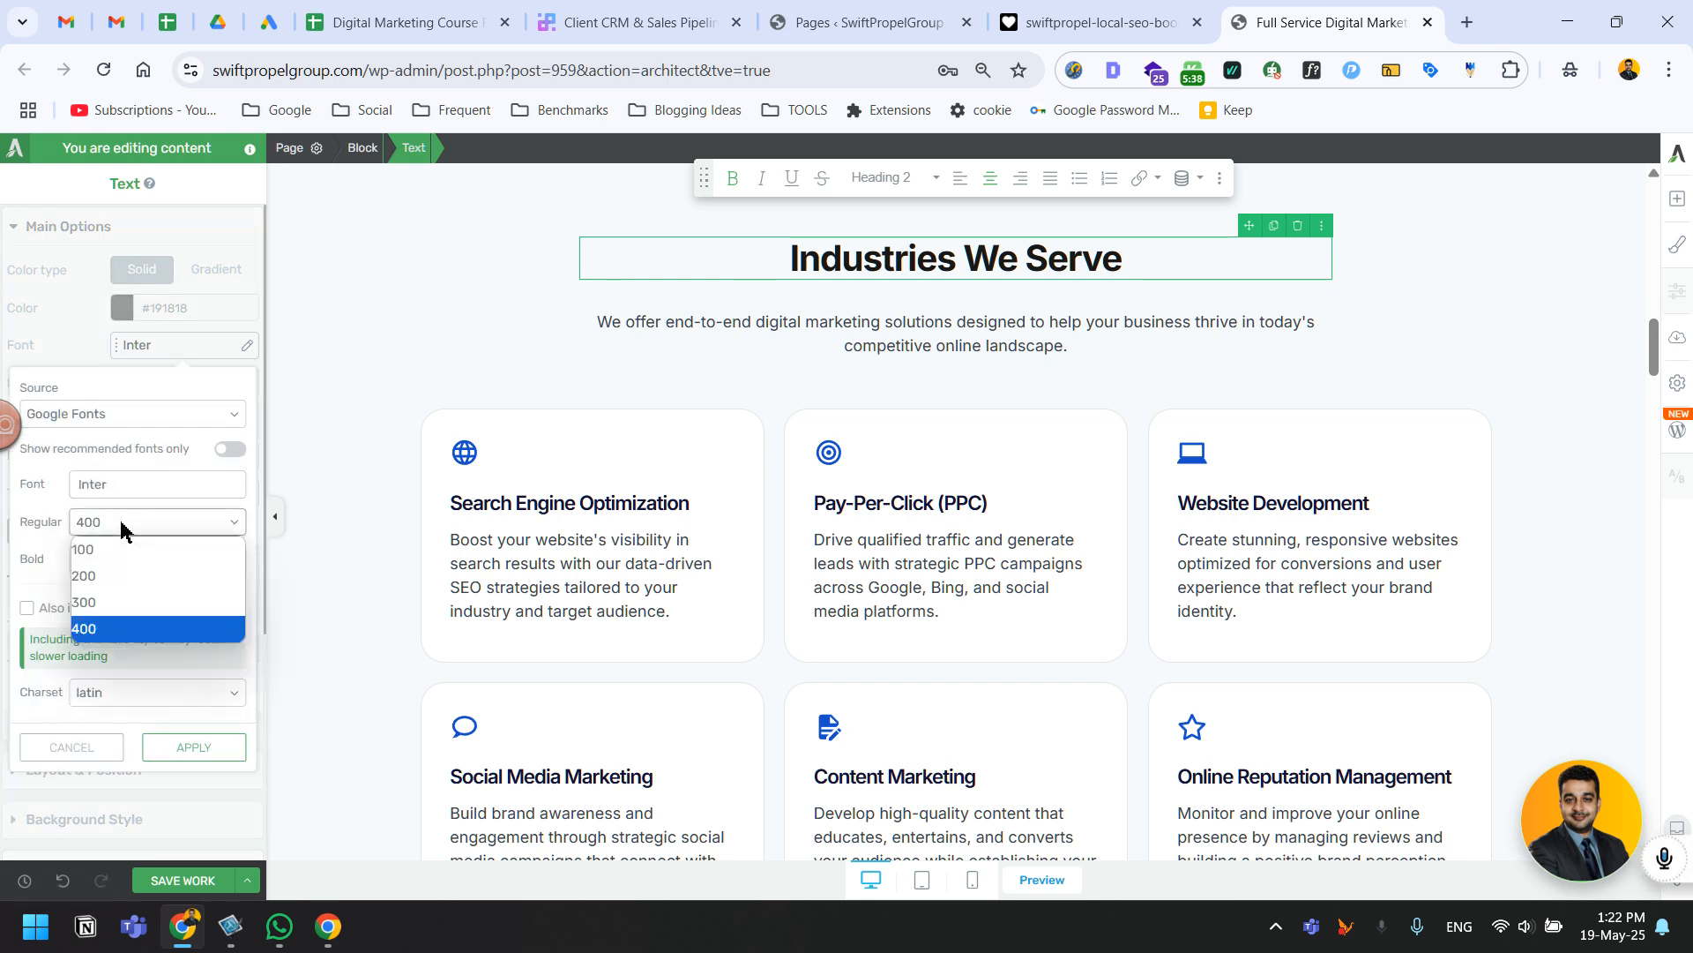
click(121, 528)
click(124, 563)
click(125, 565)
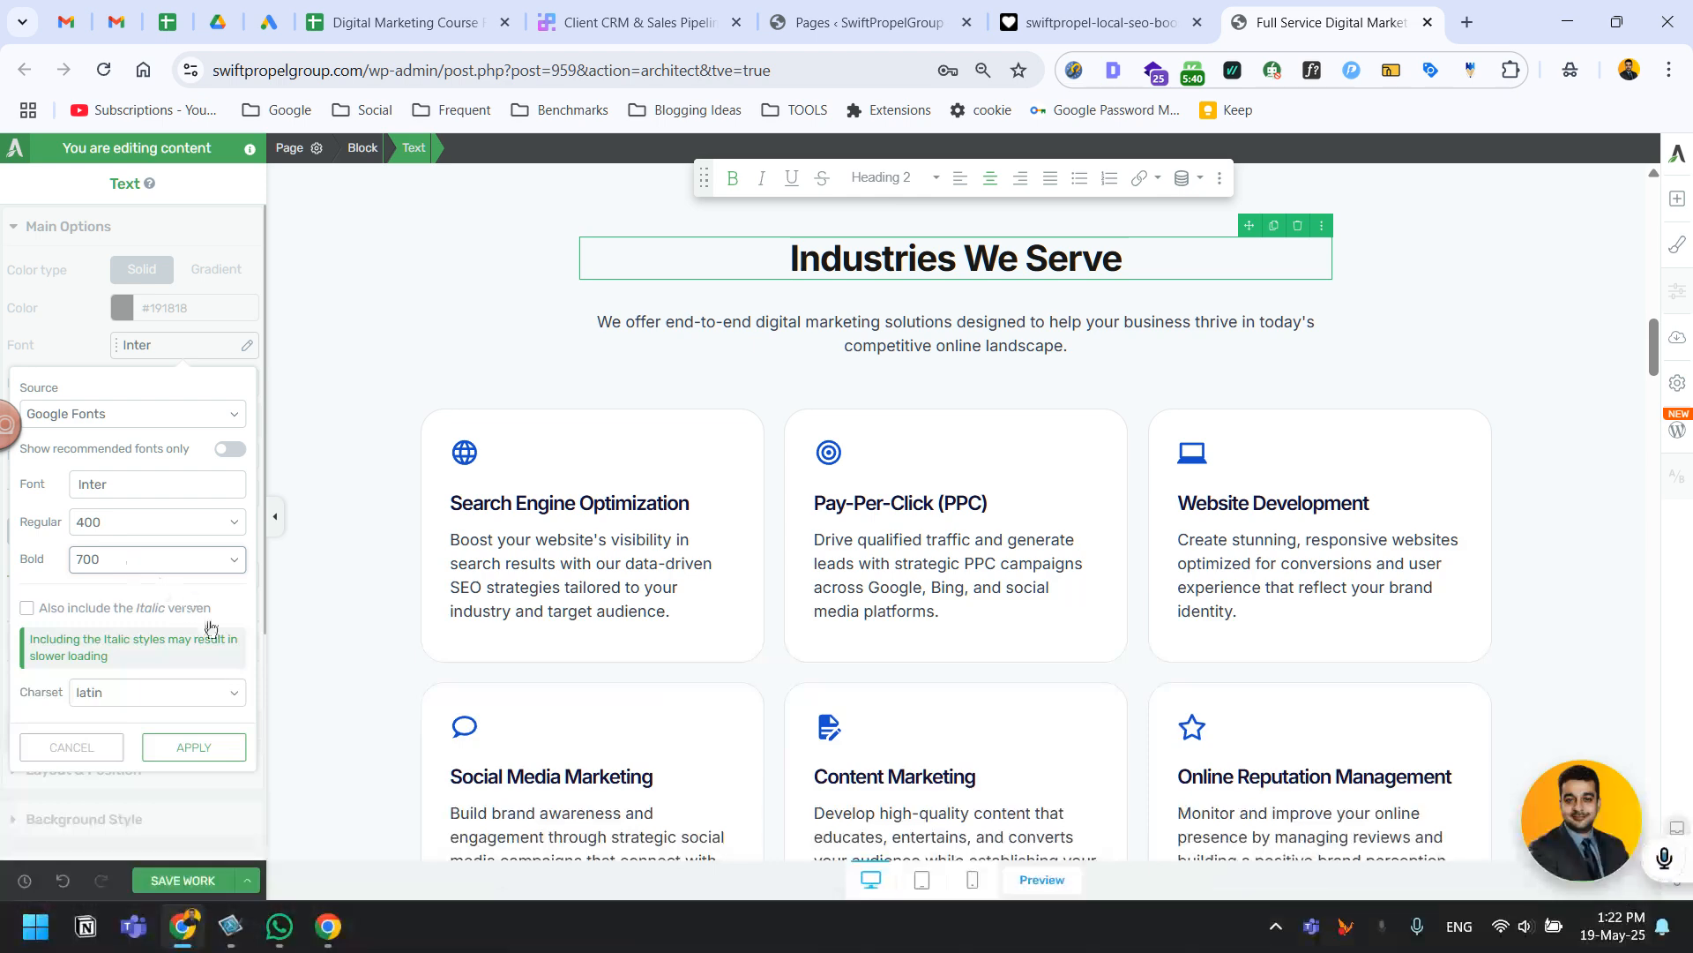
click(228, 749)
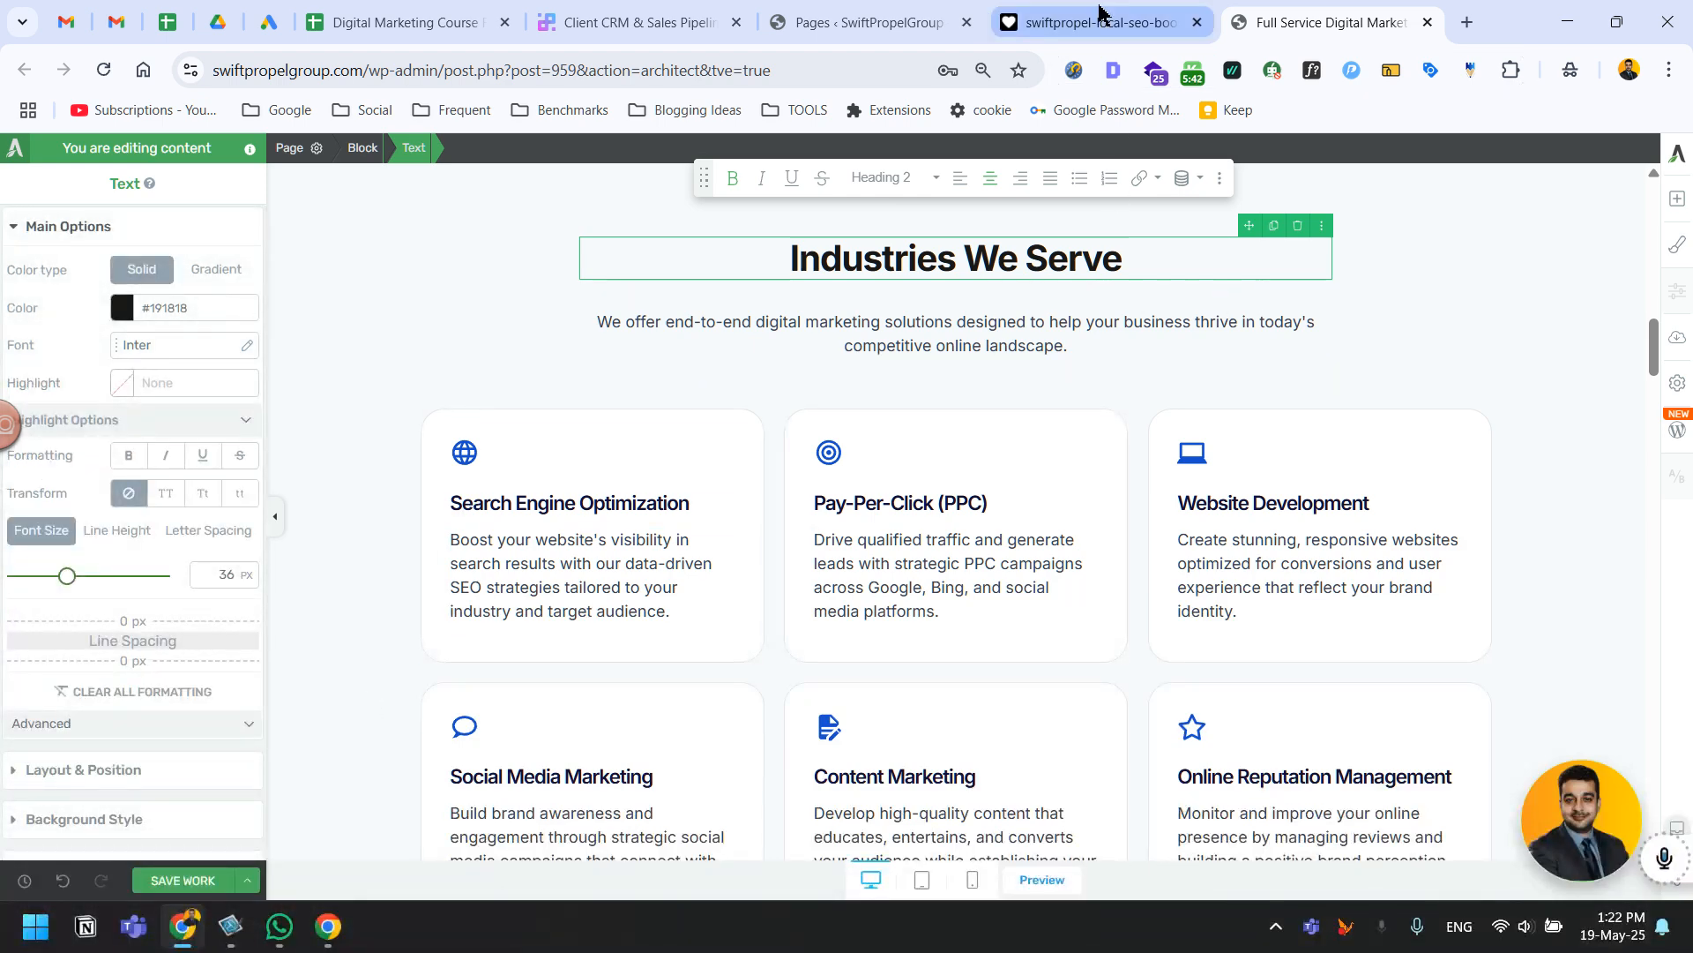
Copy the reference heading's hex color from WhatFont and apply #020817 as the Industries We Serve heading color in Thrive Architect.
click(1098, 22)
click(1281, 19)
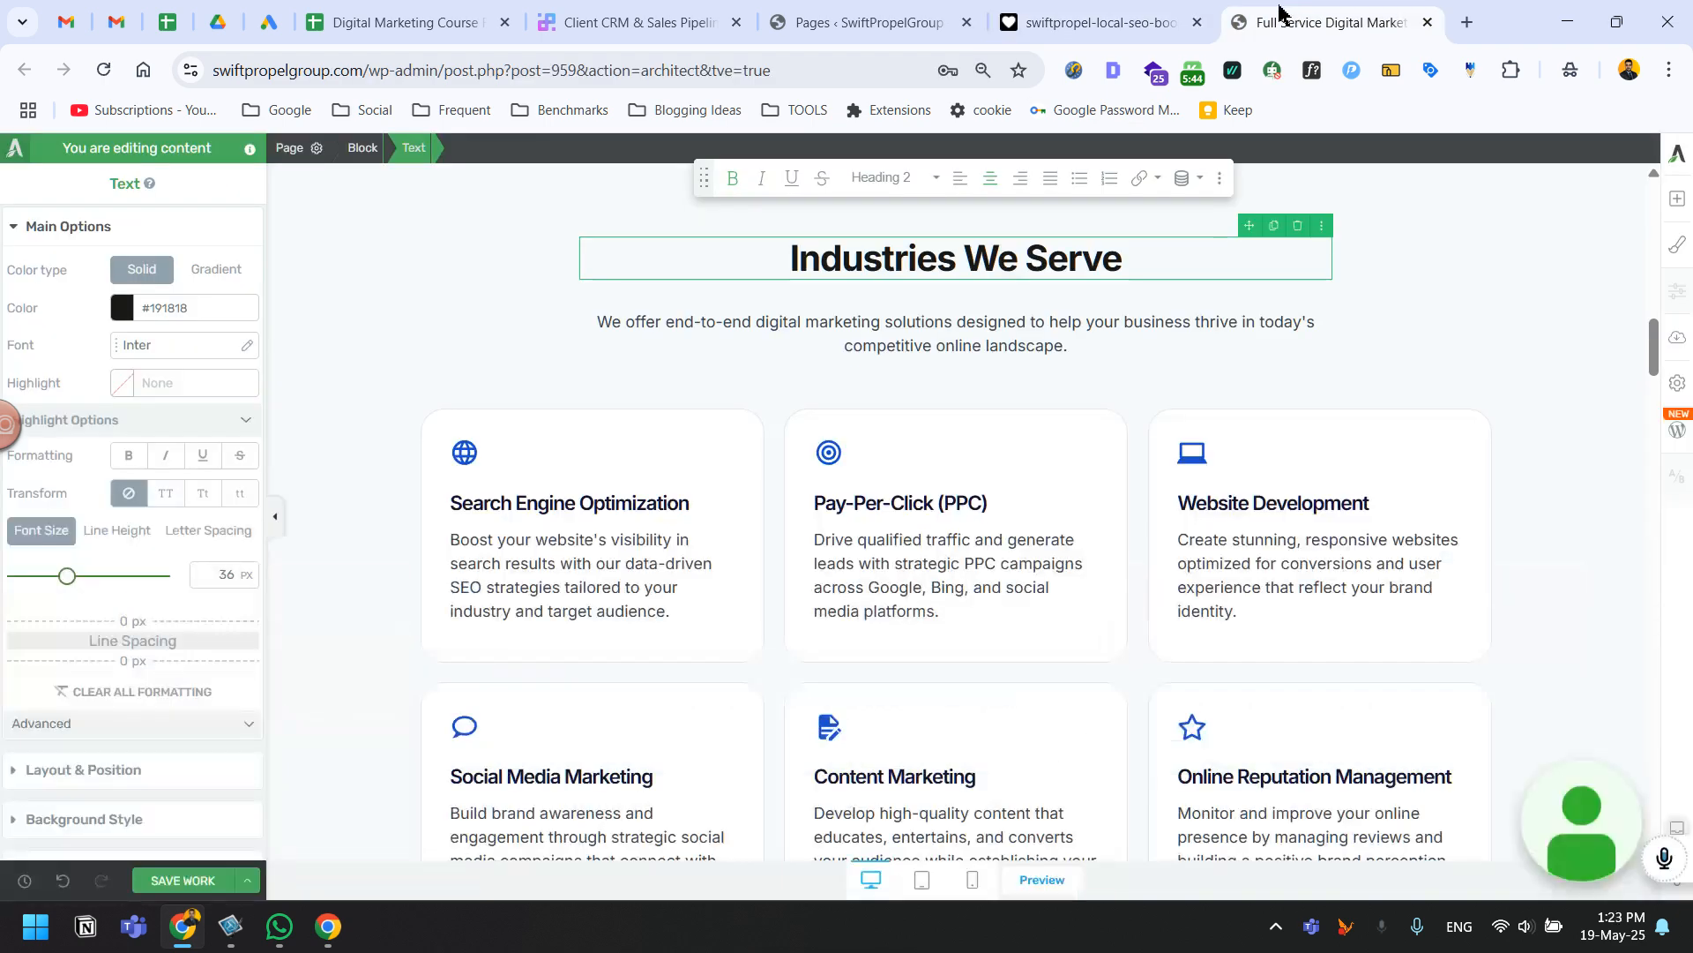
click(1113, 11)
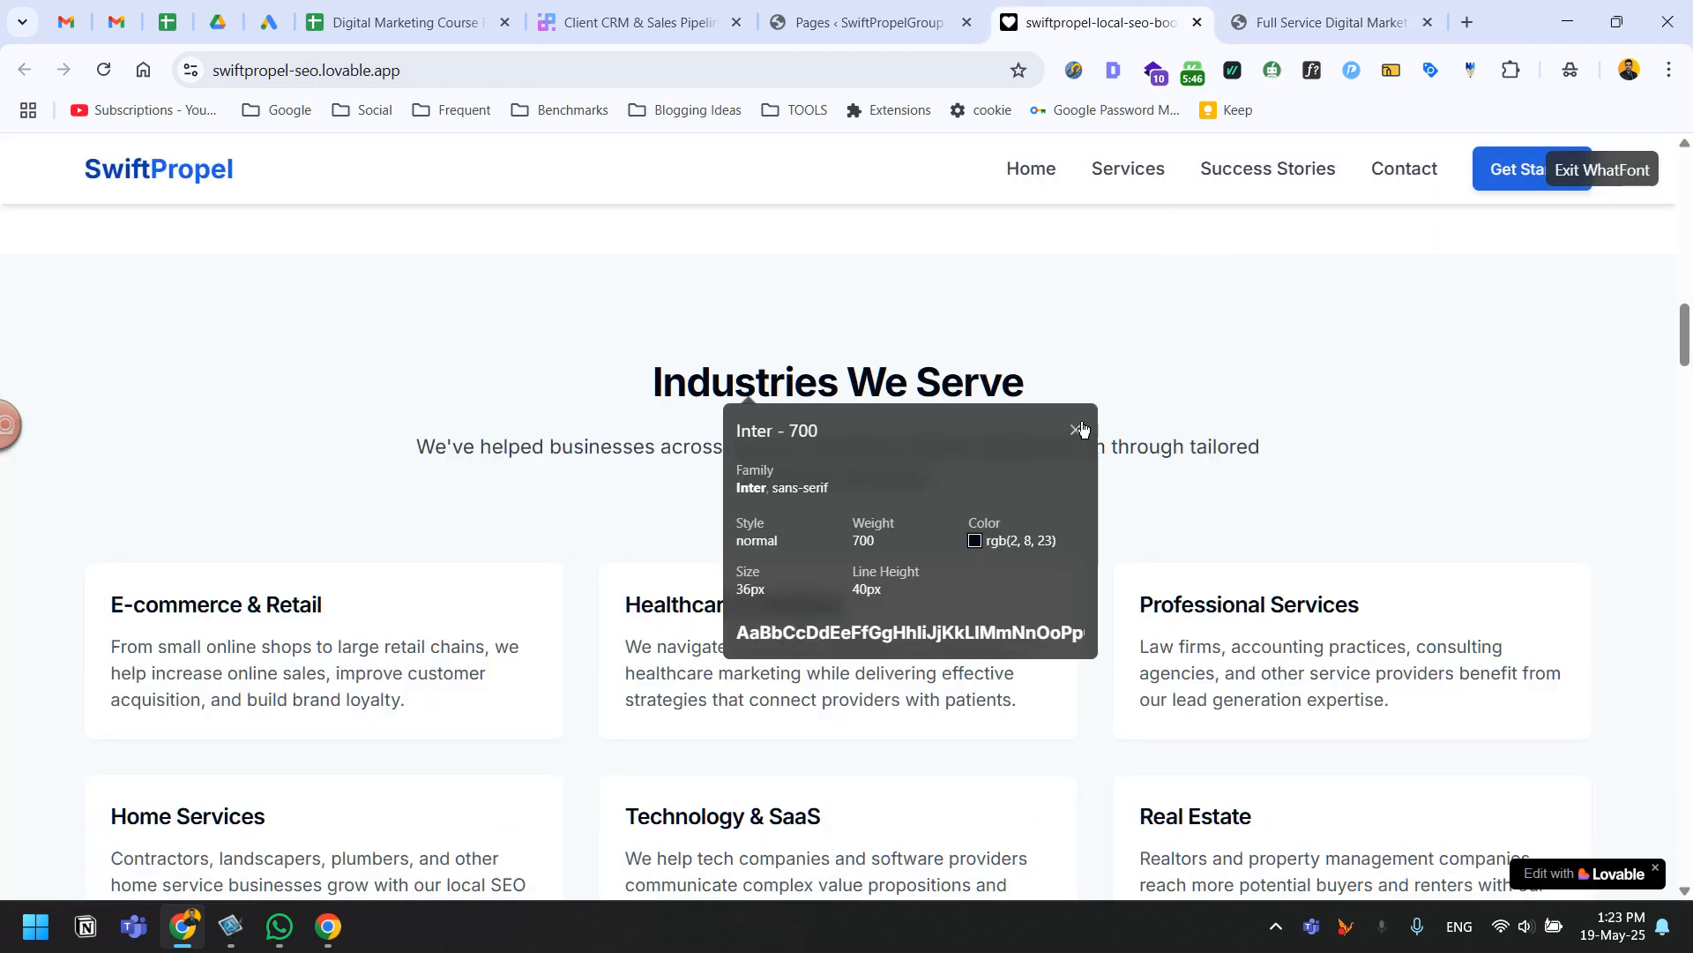
mouse_move(998, 535)
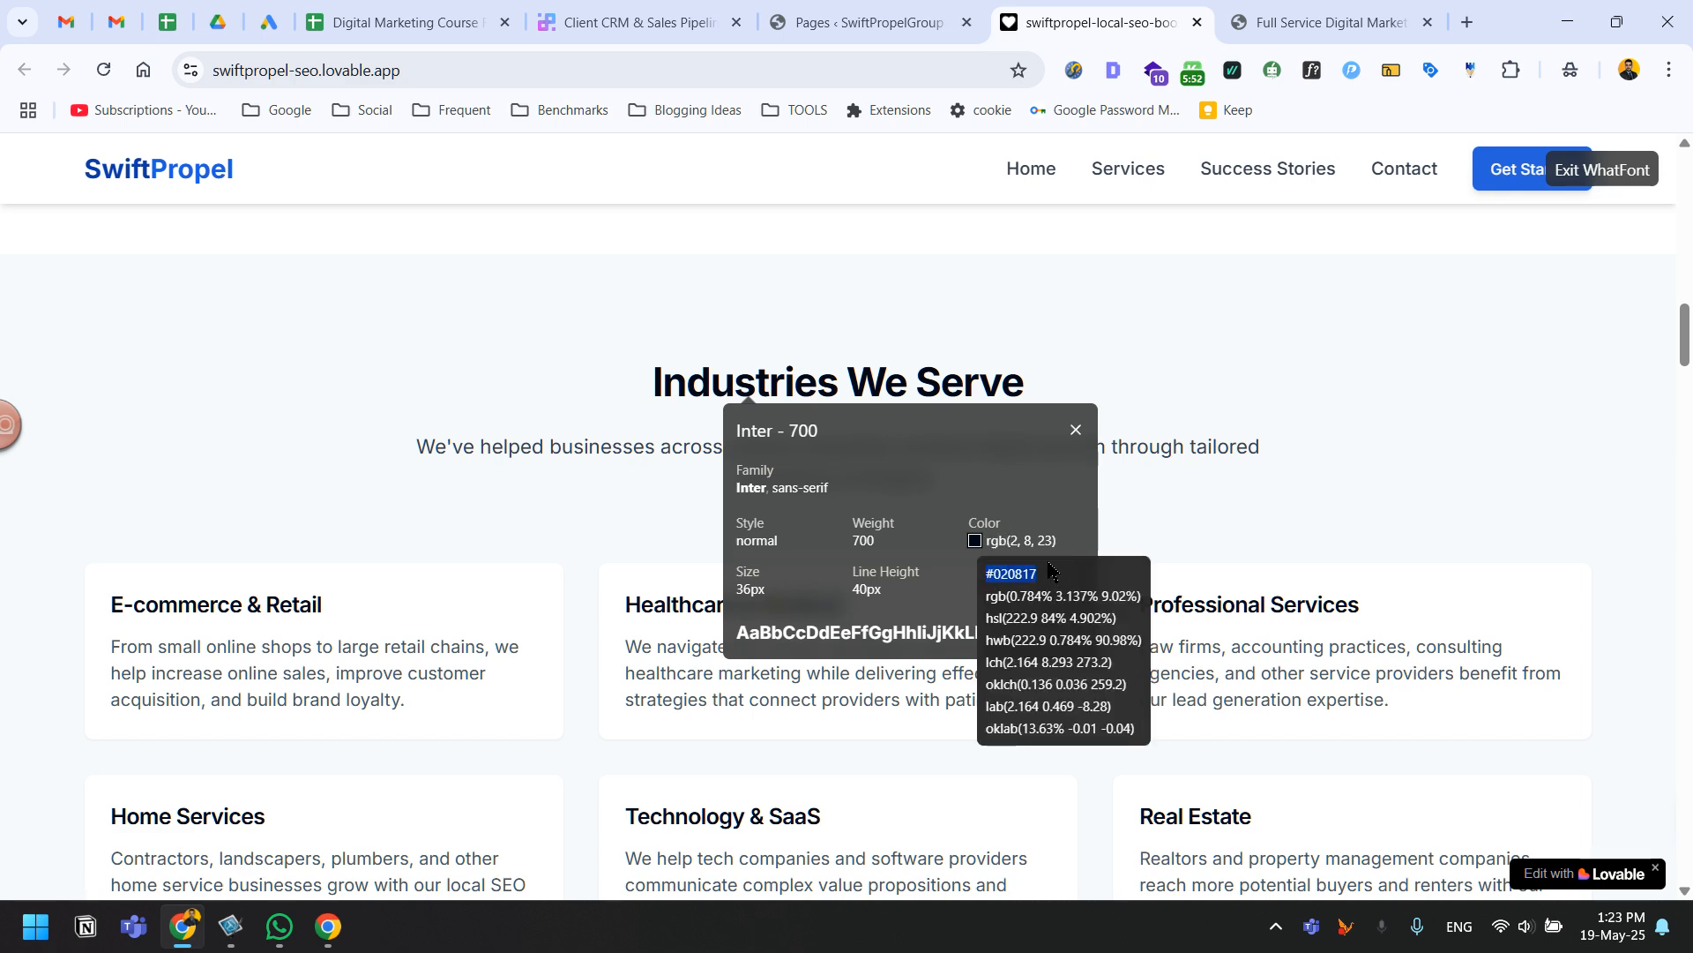
click(1283, 19)
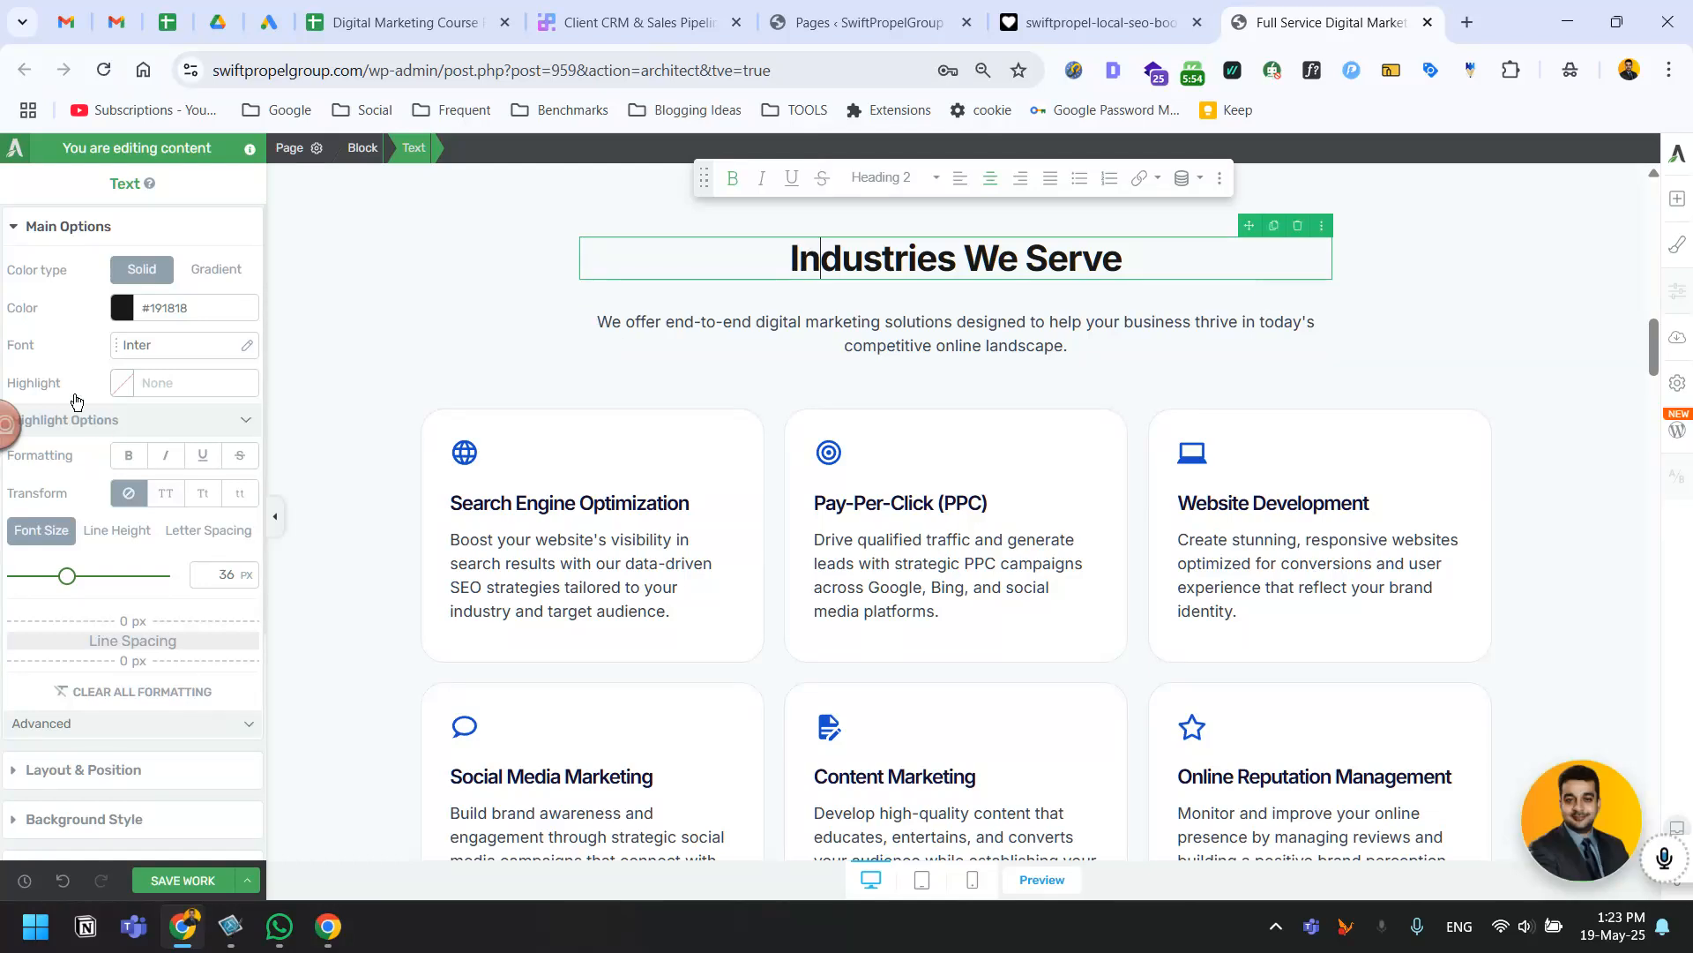
click(123, 308)
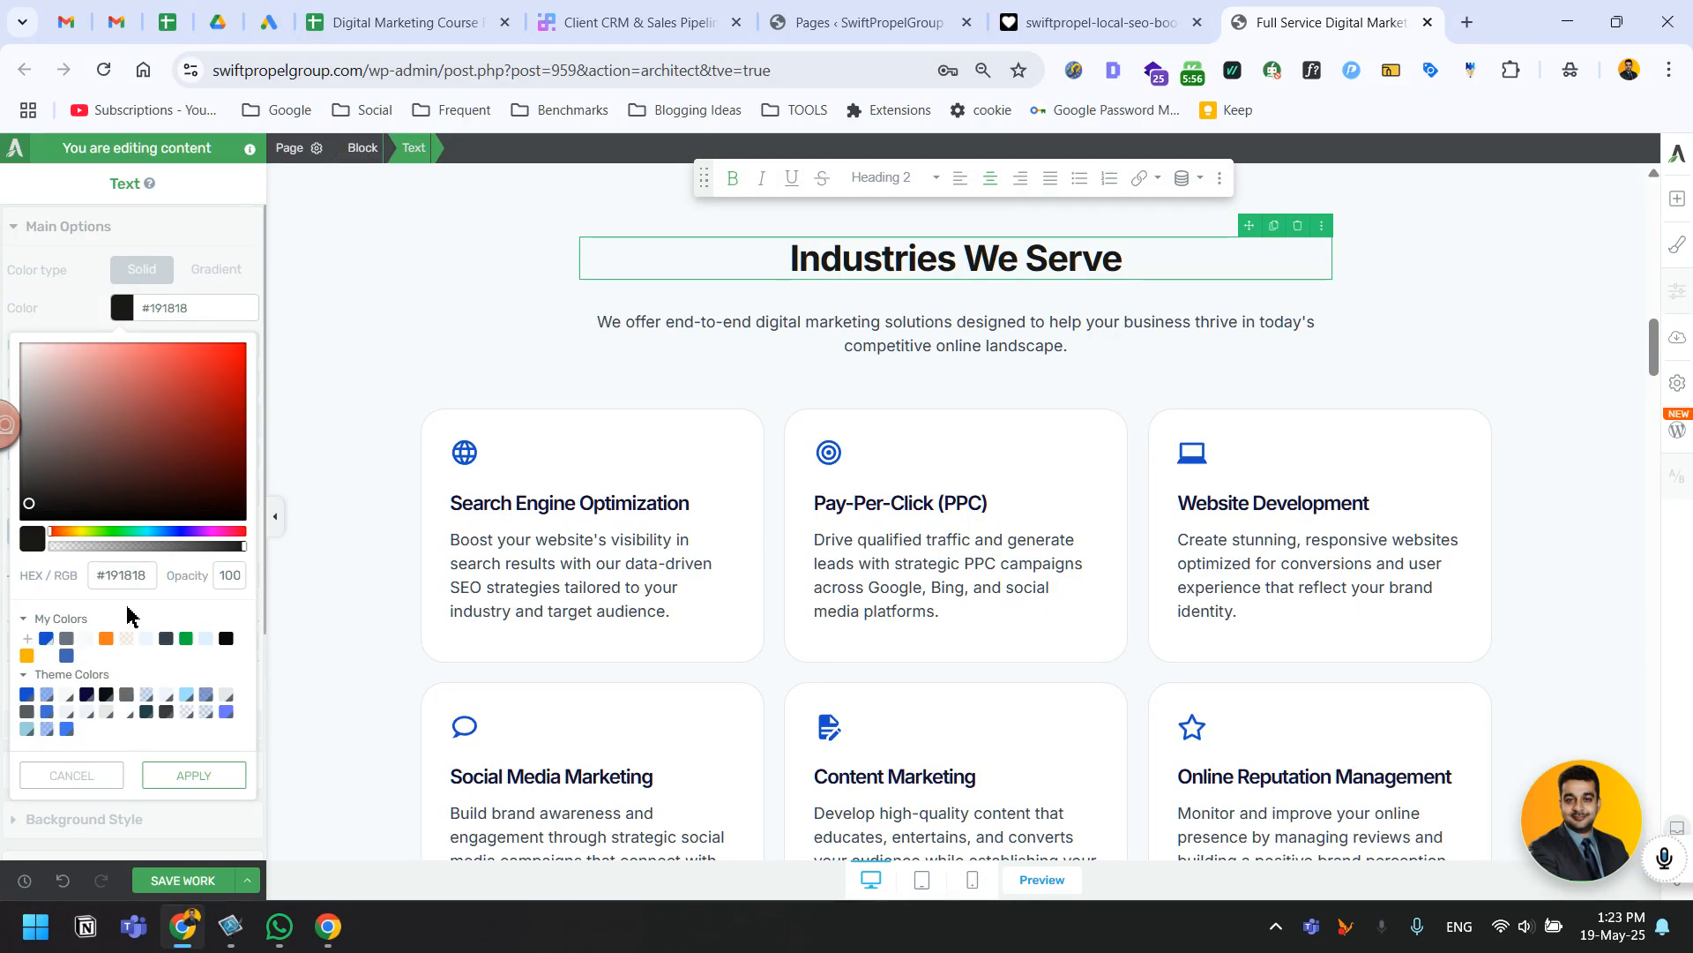
drag(148, 576, 40, 577)
text(#020817)
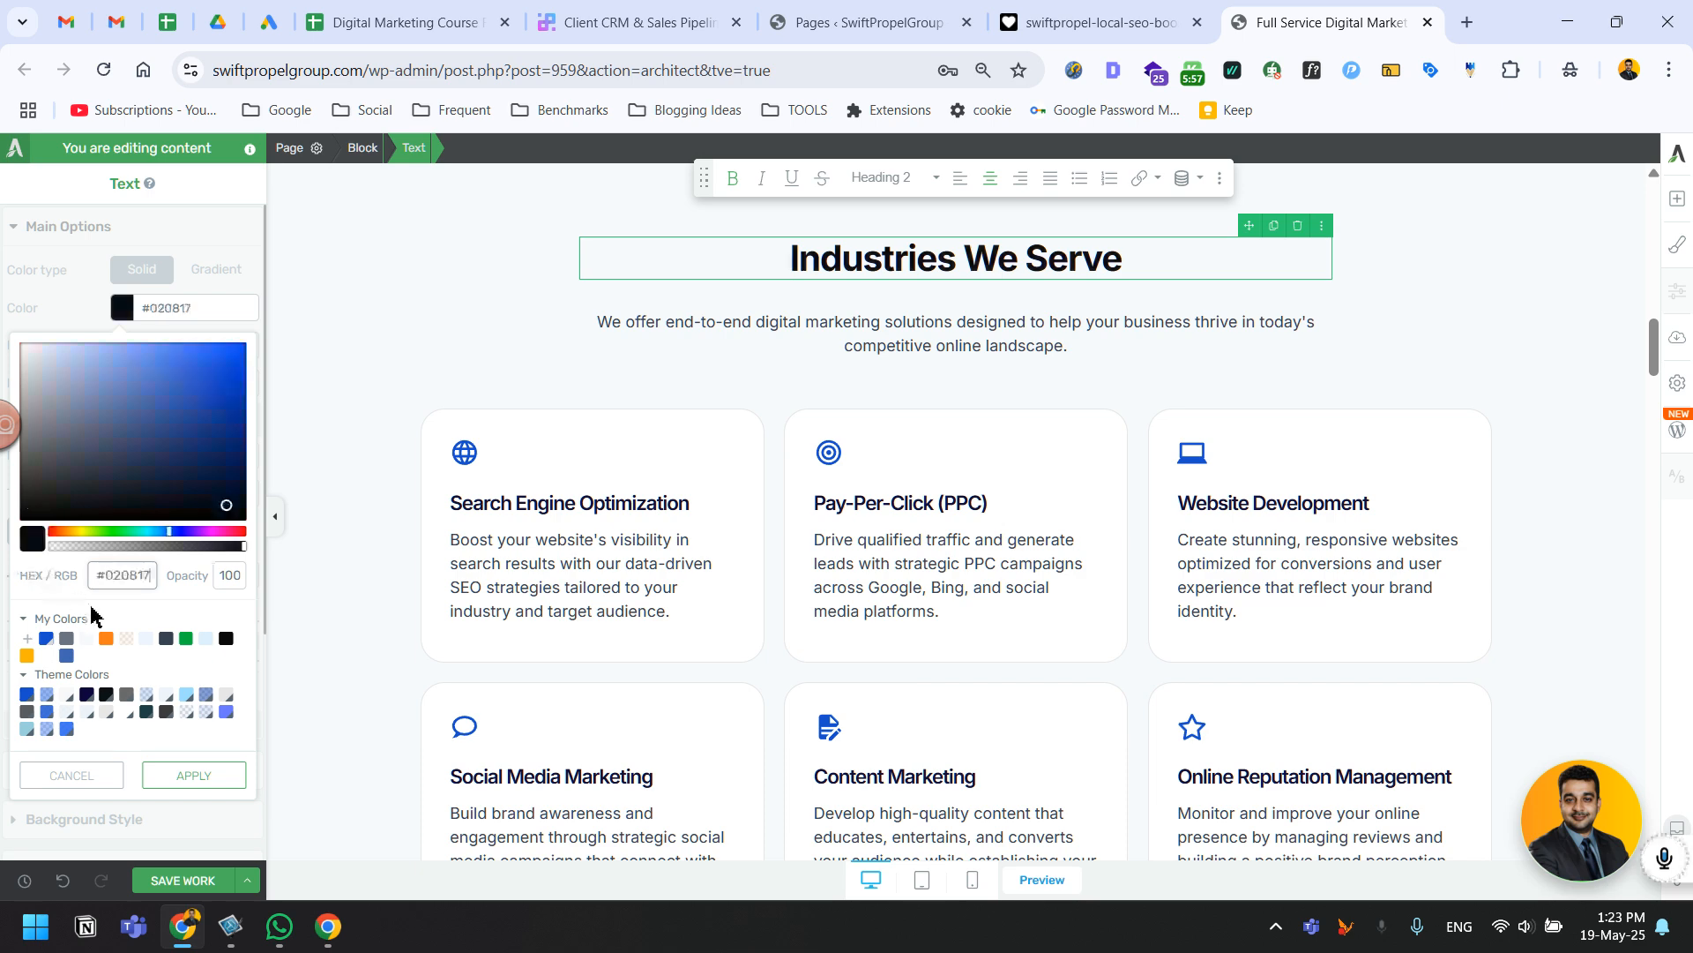
click(188, 776)
Replace the paragraph under Industries We Serve with the reference page's "We've helped businesses across various industries achieve digital growth through tailored marketing strategies.".
click(897, 346)
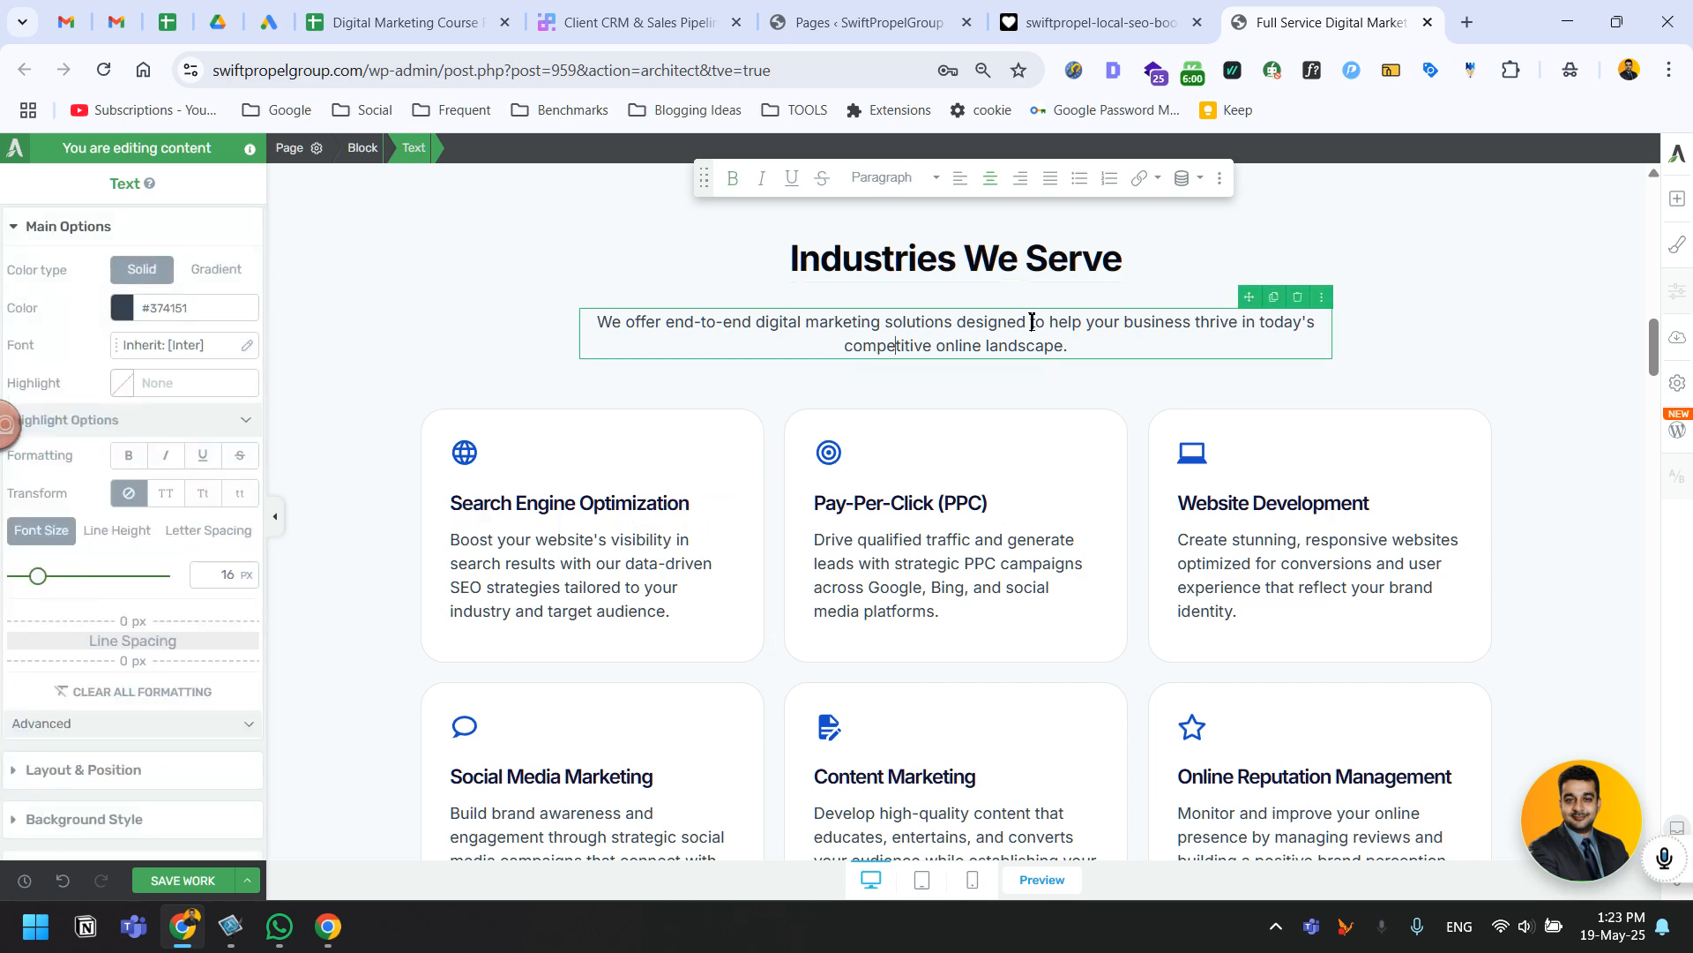
scroll(1030, 313, up, 2)
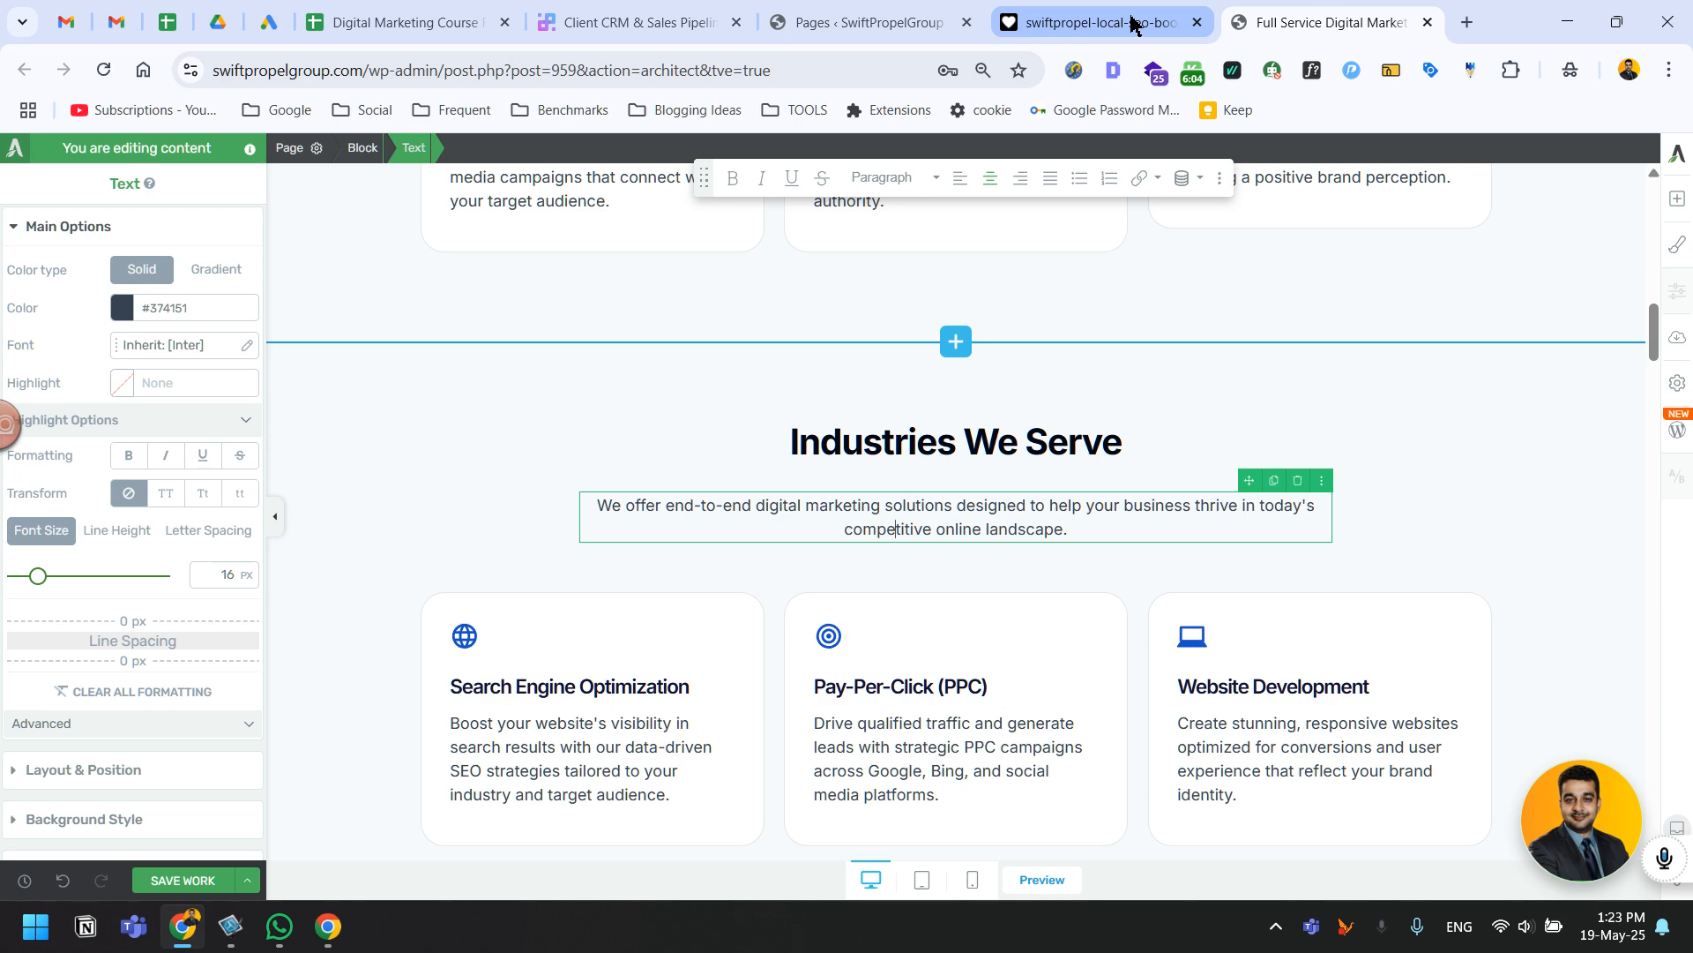
click(1132, 24)
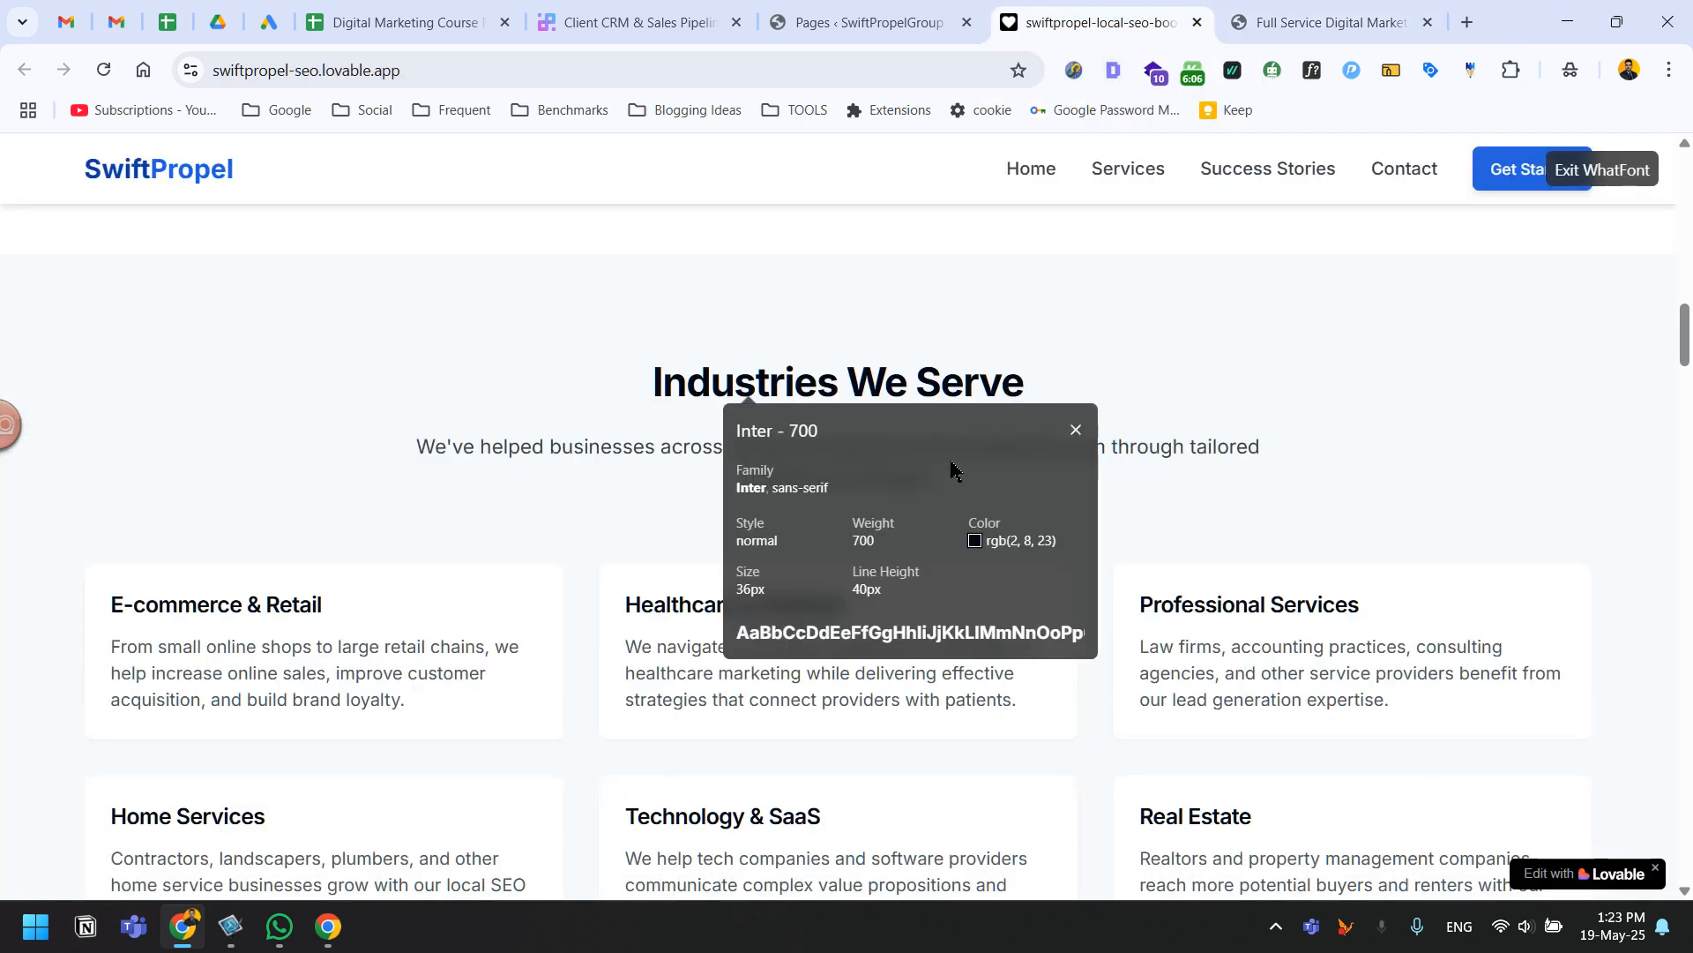
click(1075, 433)
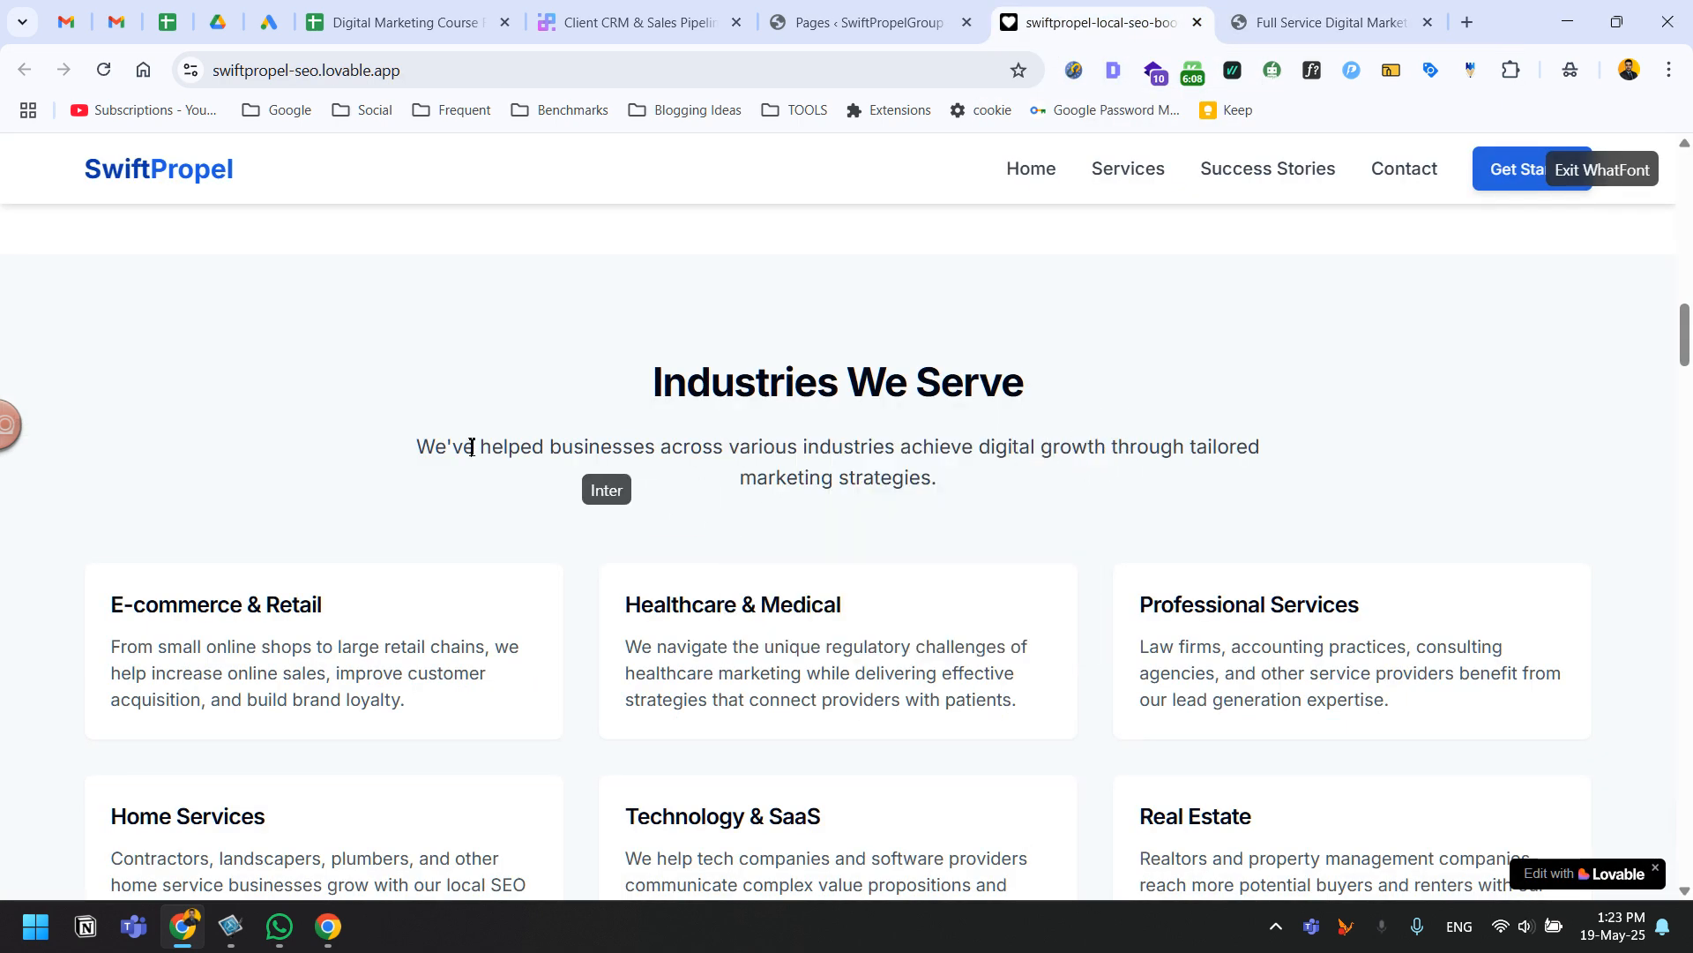
drag(423, 439, 971, 469)
key(ctrl+c)
click(1350, 12)
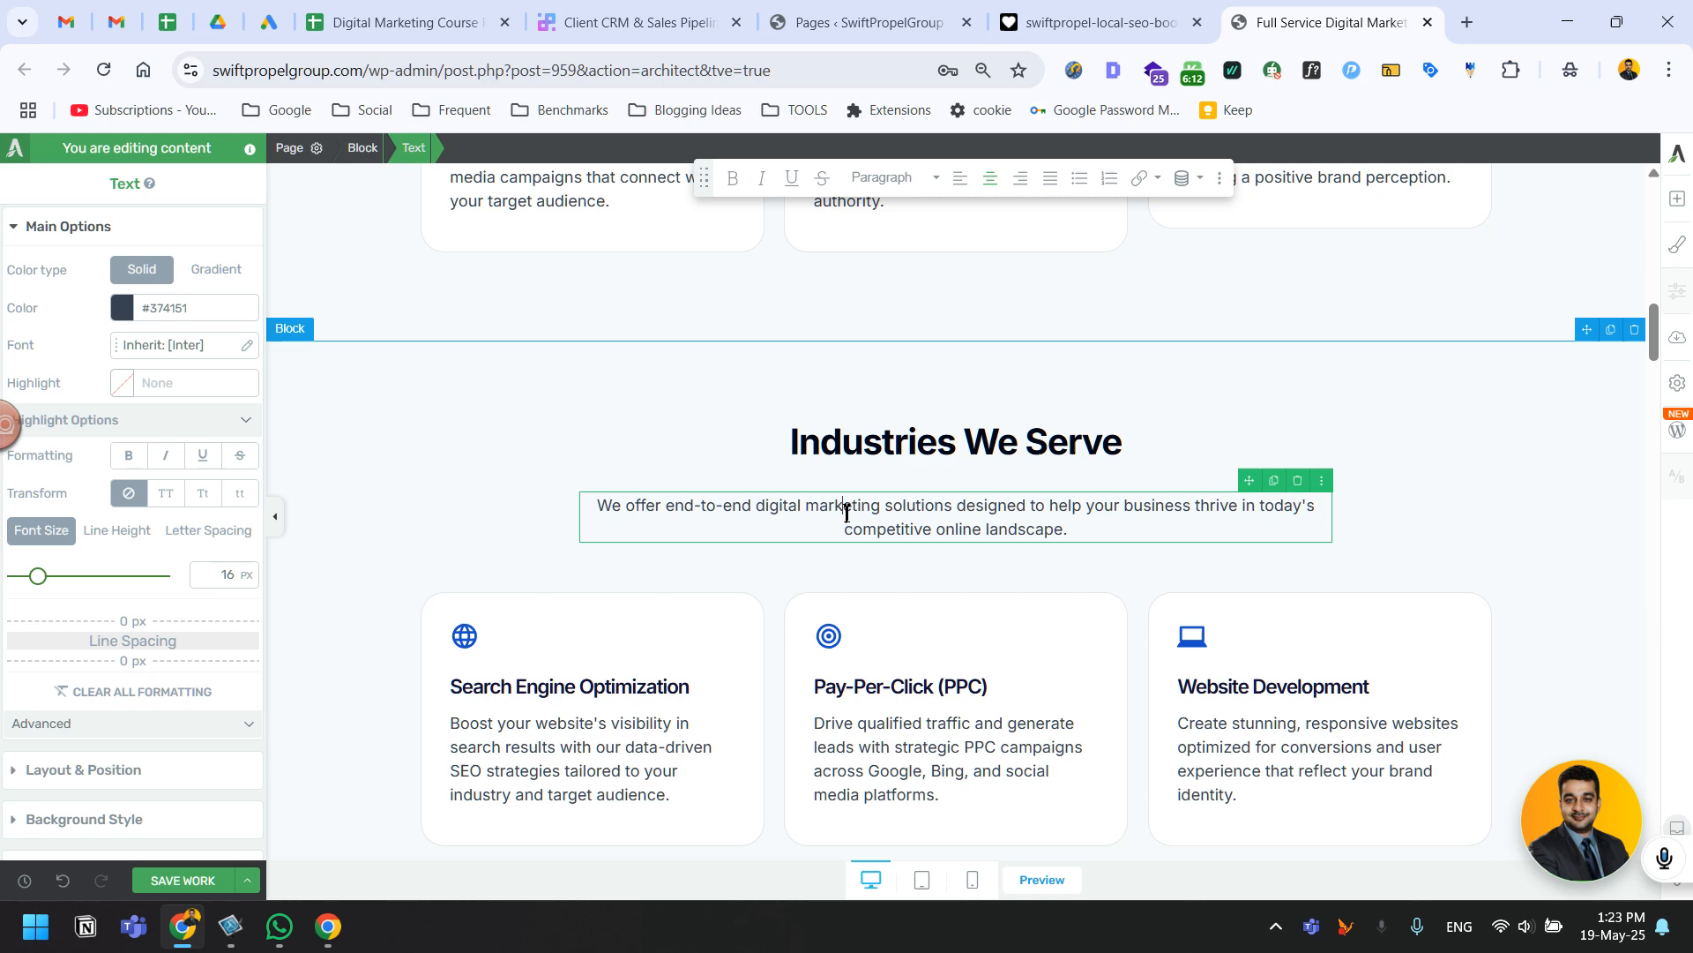
triple_click(845, 514)
key(ctrl+v)
Inspect the reference page's industries description with WhatFont, and set the matching Thrive Architect paragraph's font size to 18 px.
click(1098, 22)
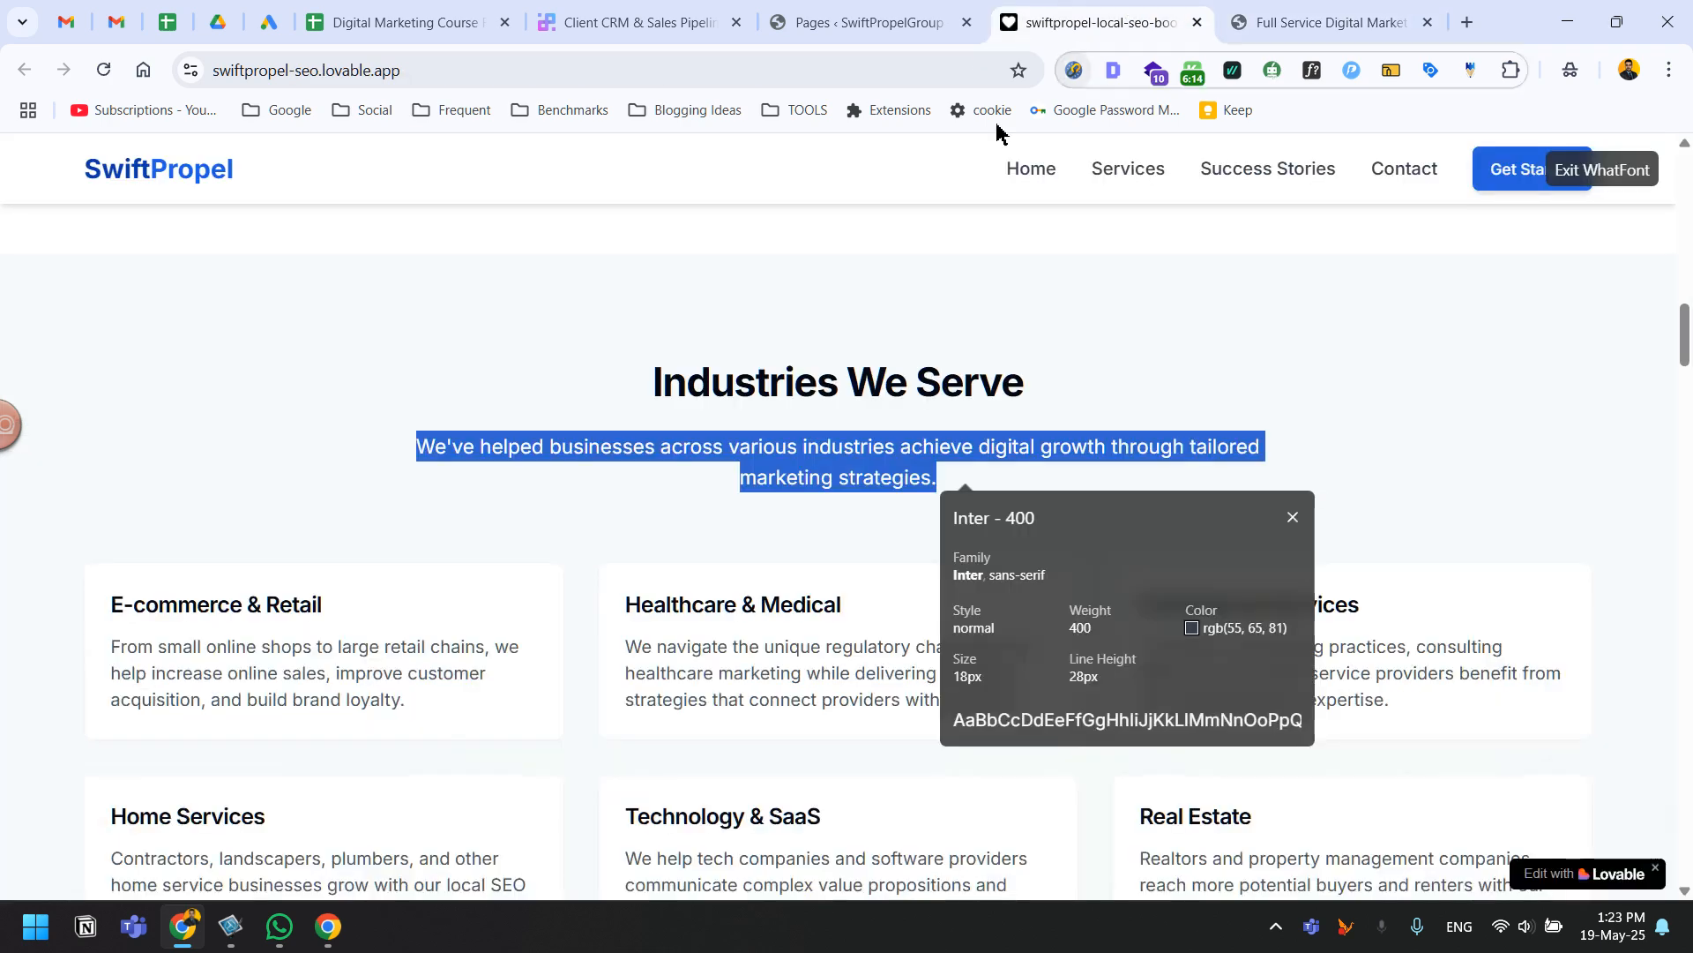
click(1294, 520)
click(869, 447)
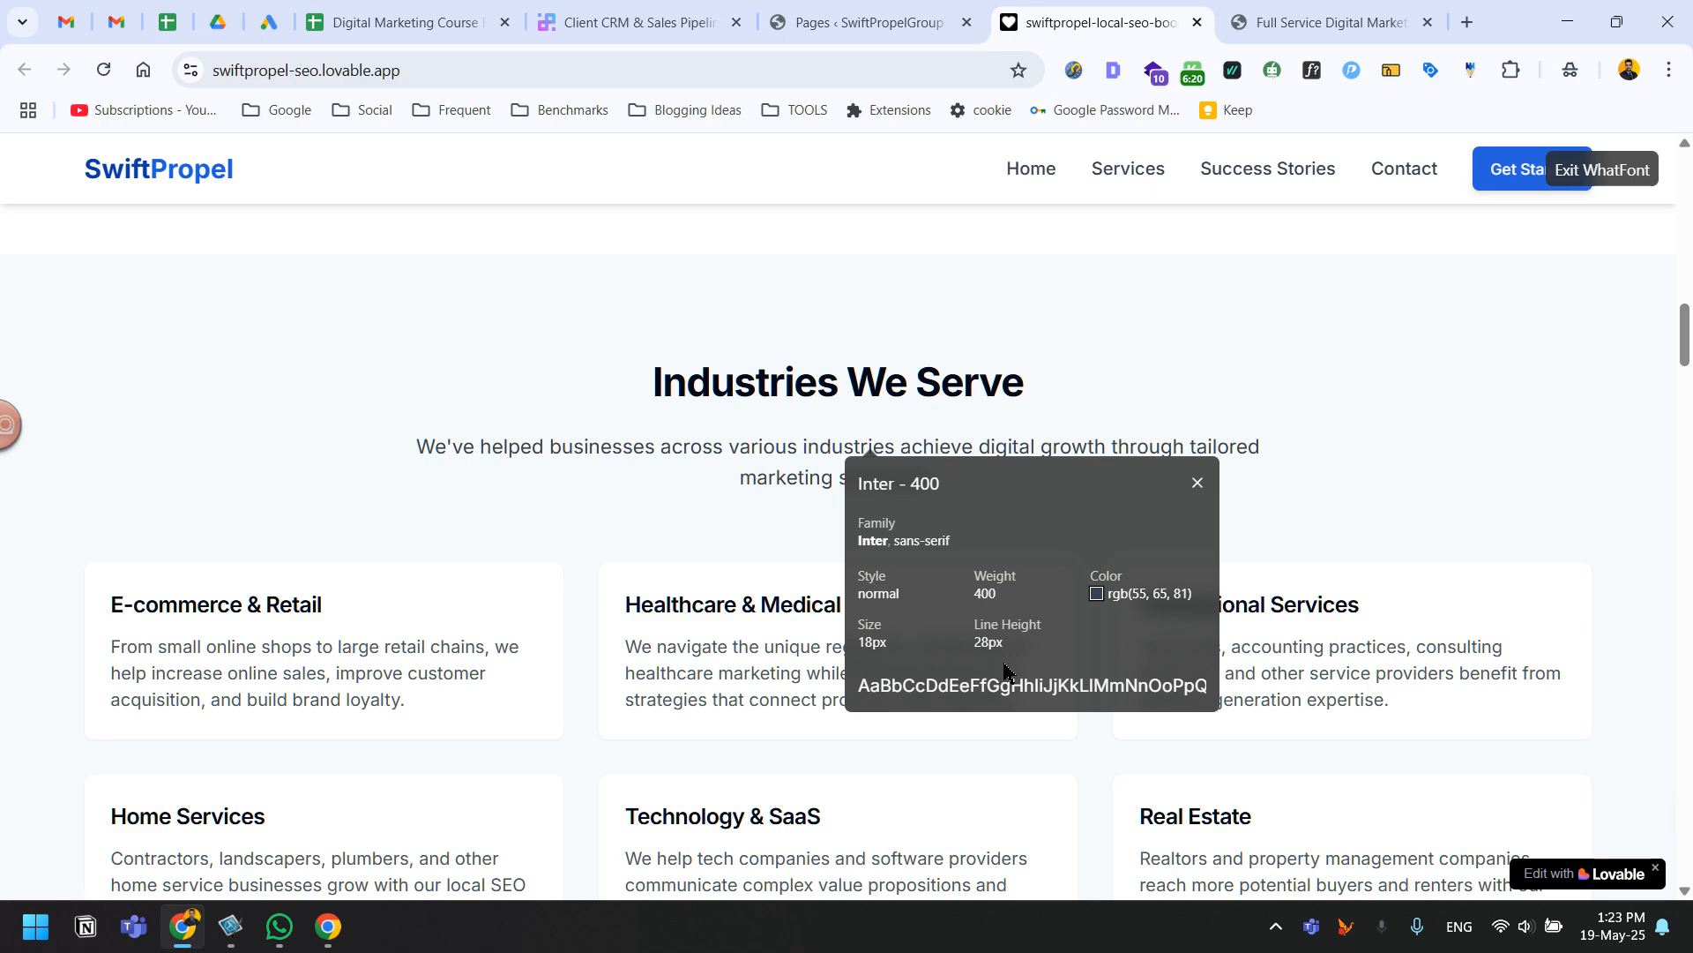
click(1314, 22)
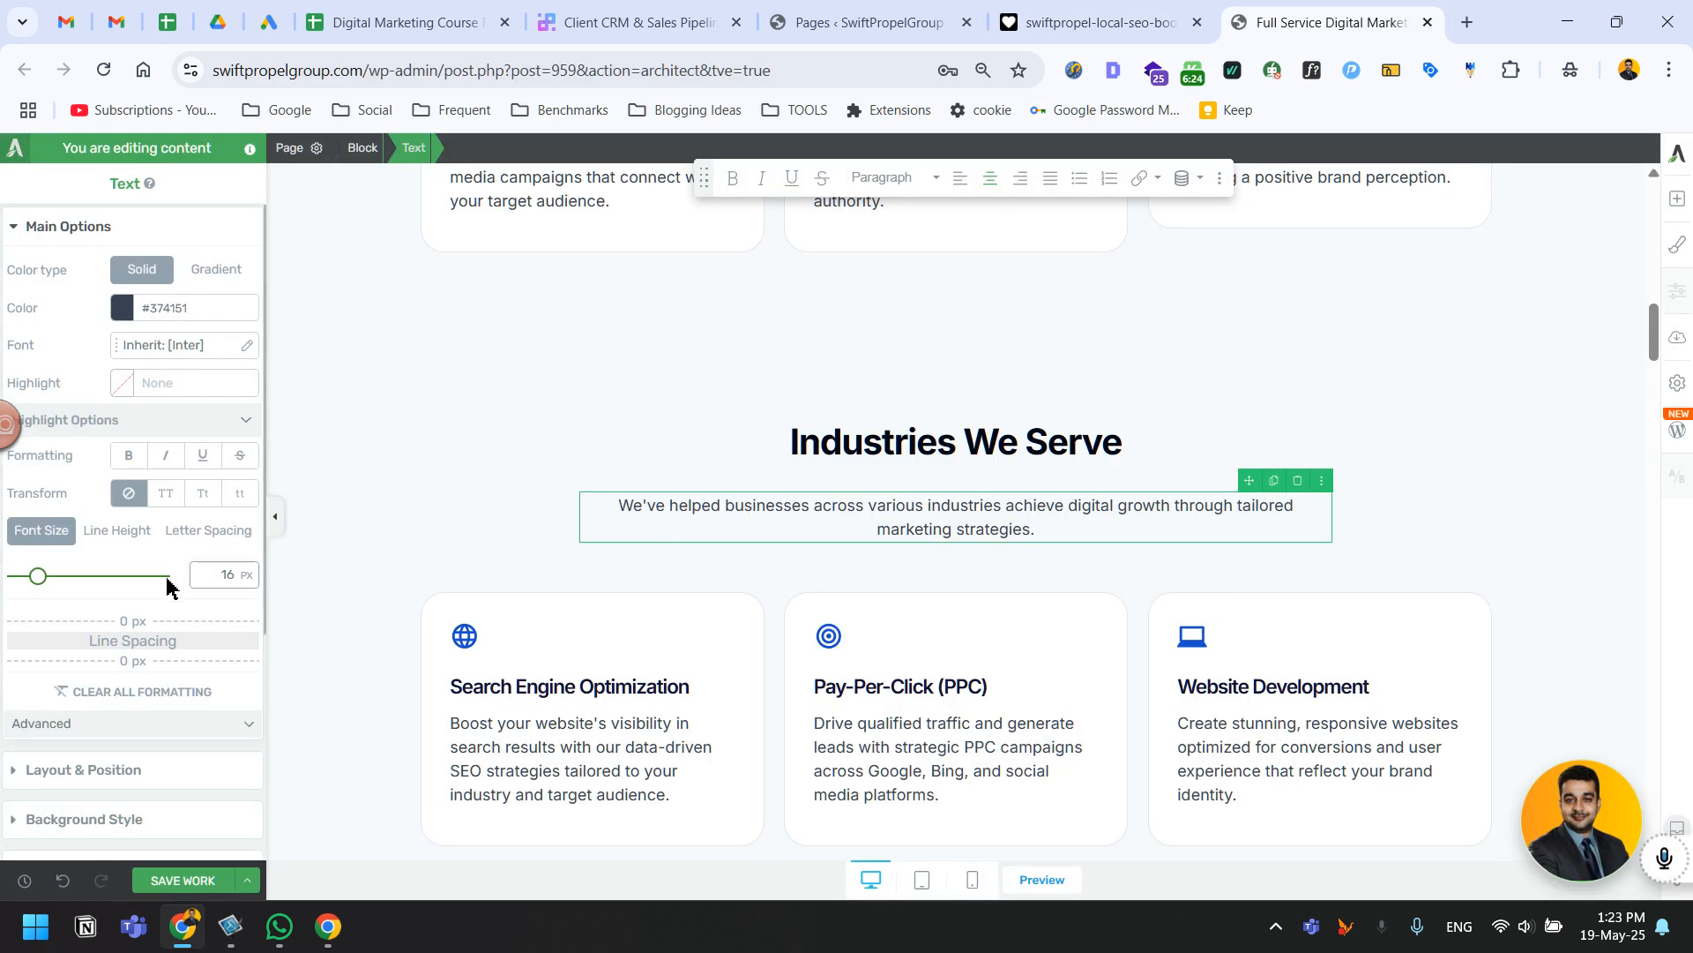
text(18)
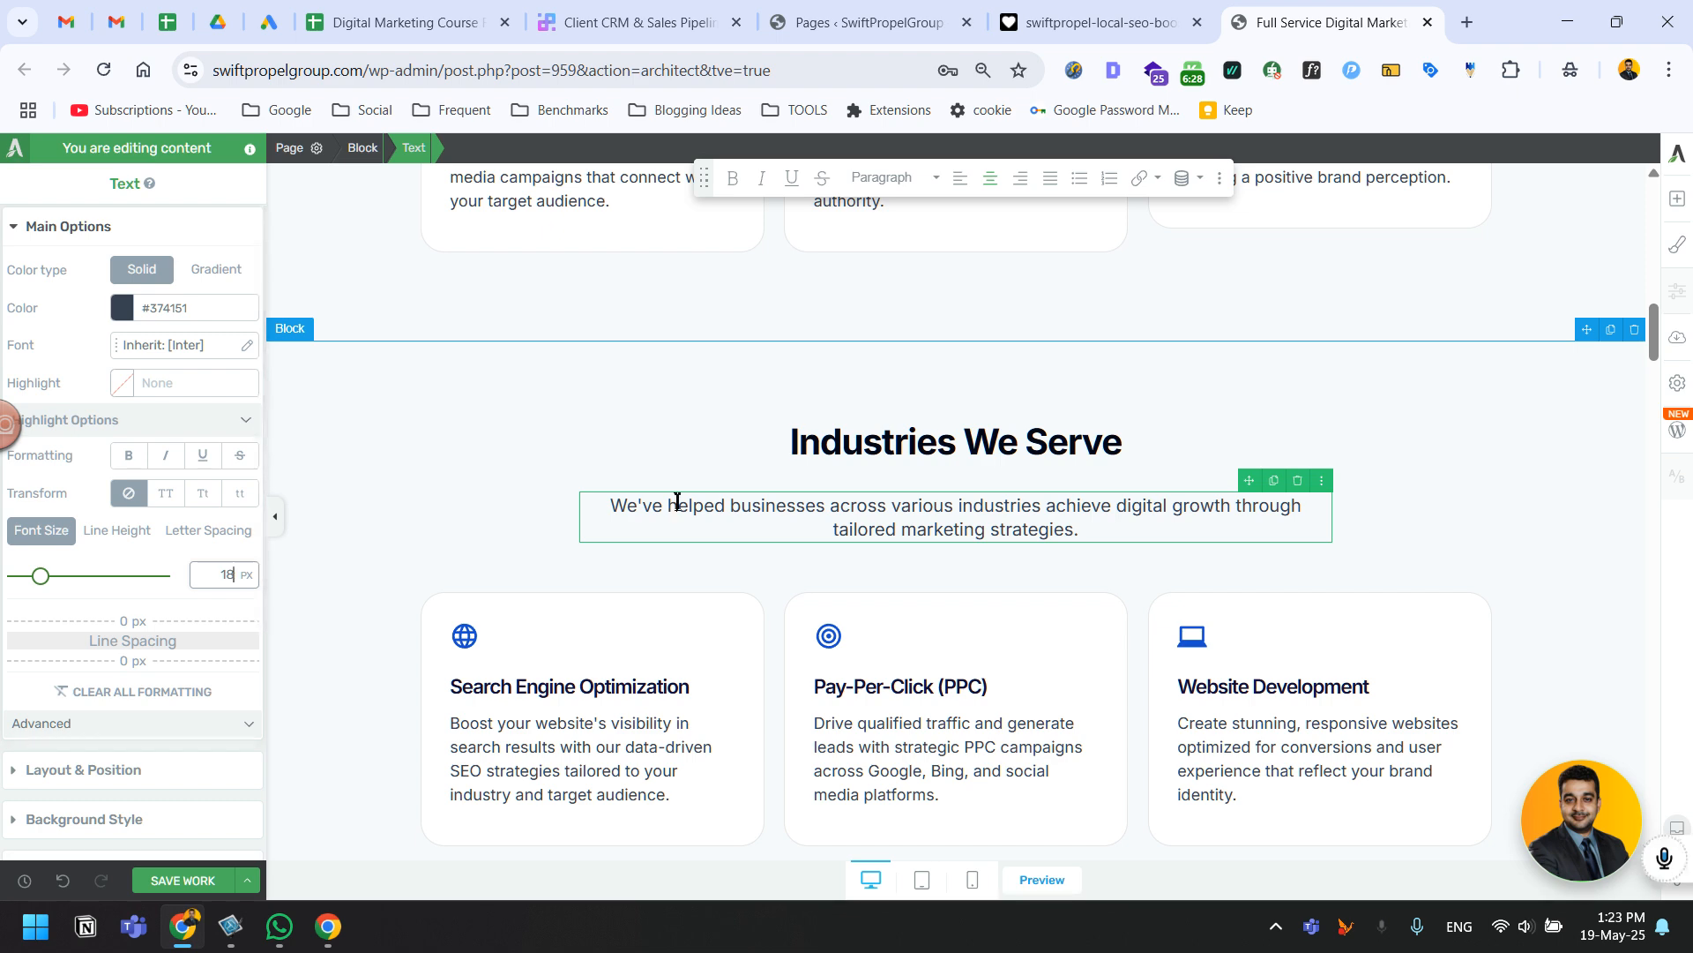
Check the reference description's line height, set the Industries We Serve paragraph's line height to 28 px in Thrive Architect, and save the page.
click(116, 530)
click(1166, 11)
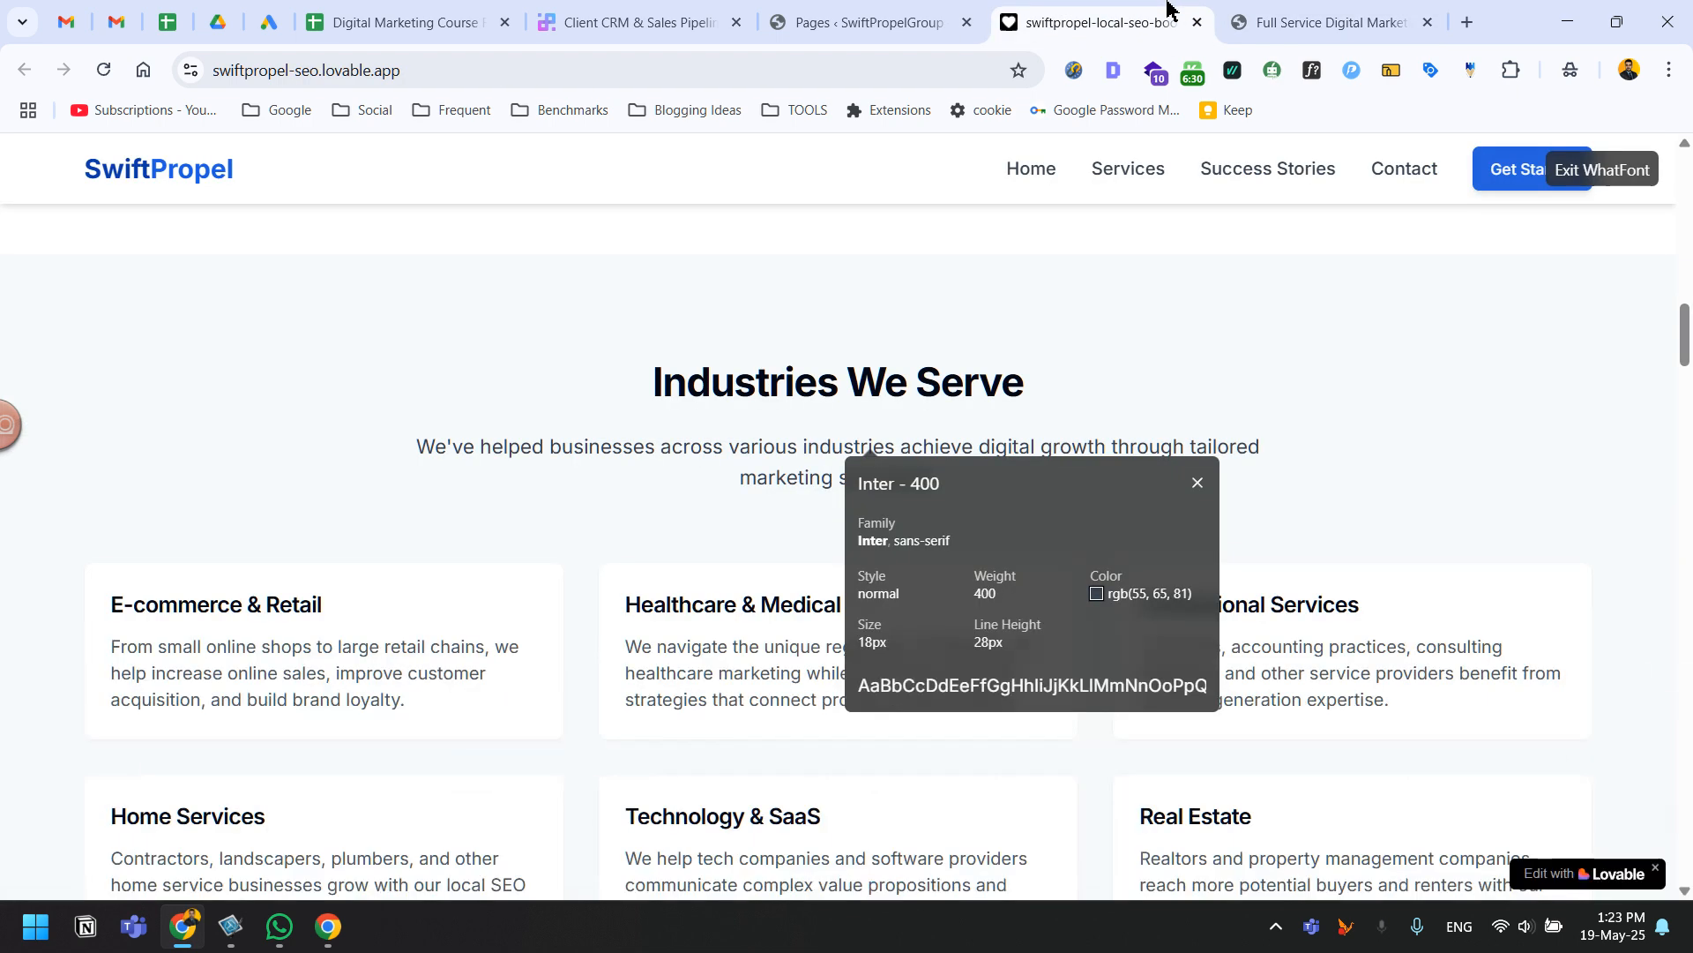
click(1240, 20)
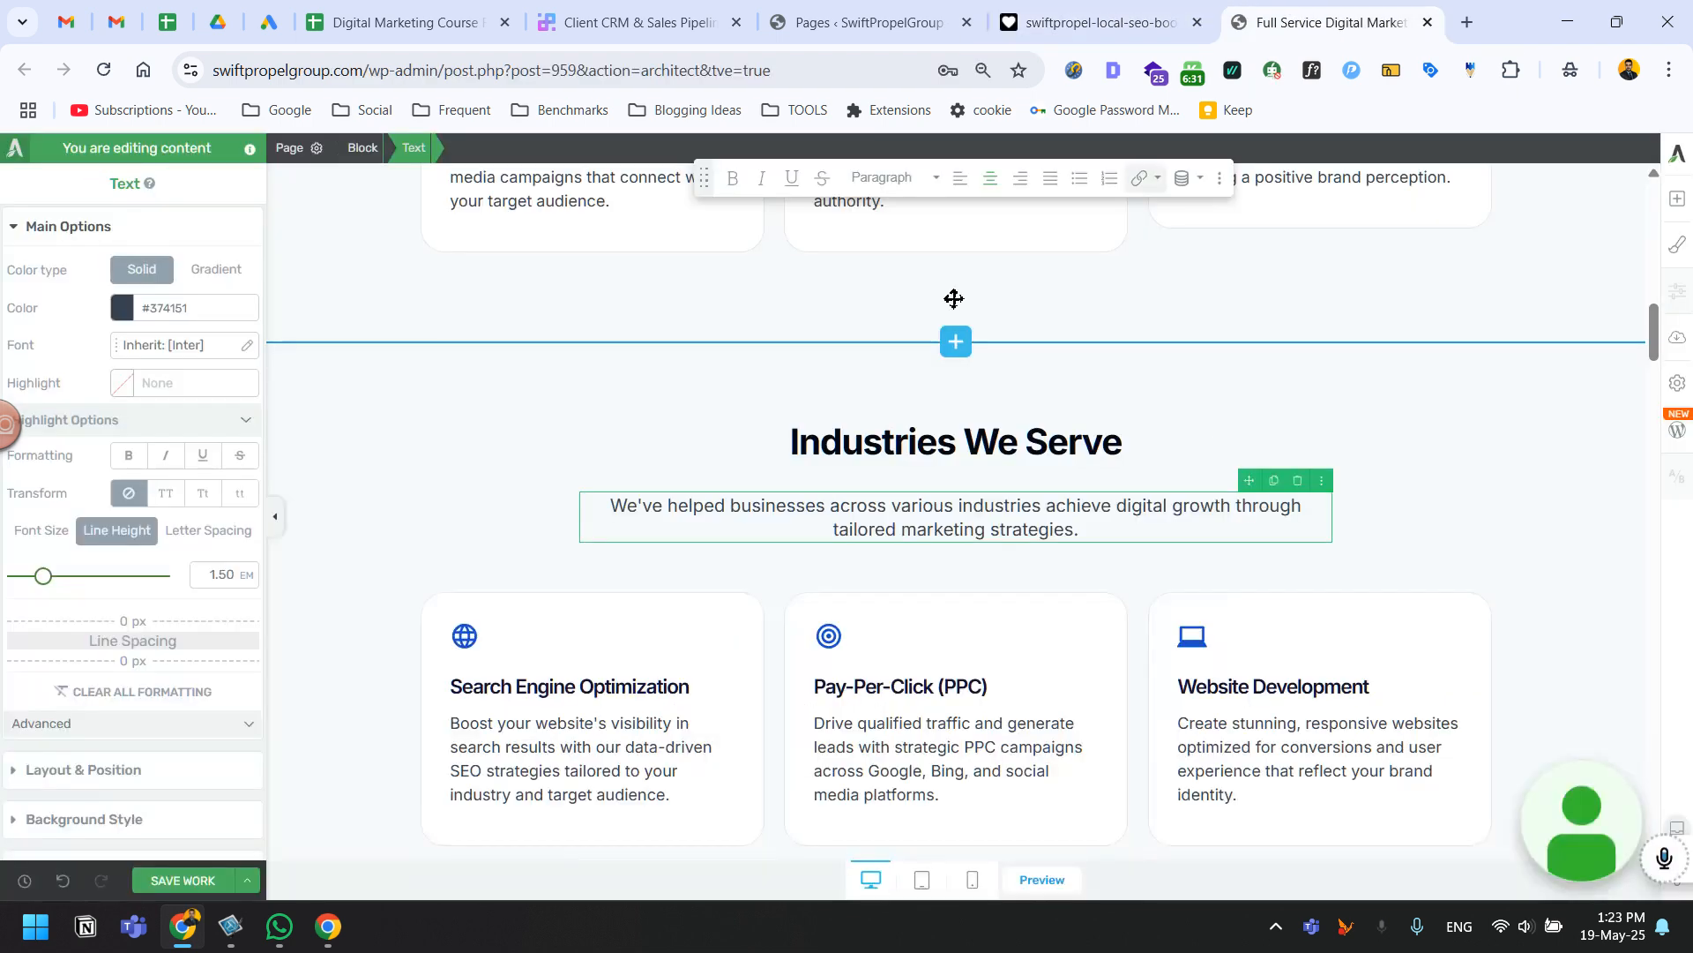
click(245, 576)
click(244, 620)
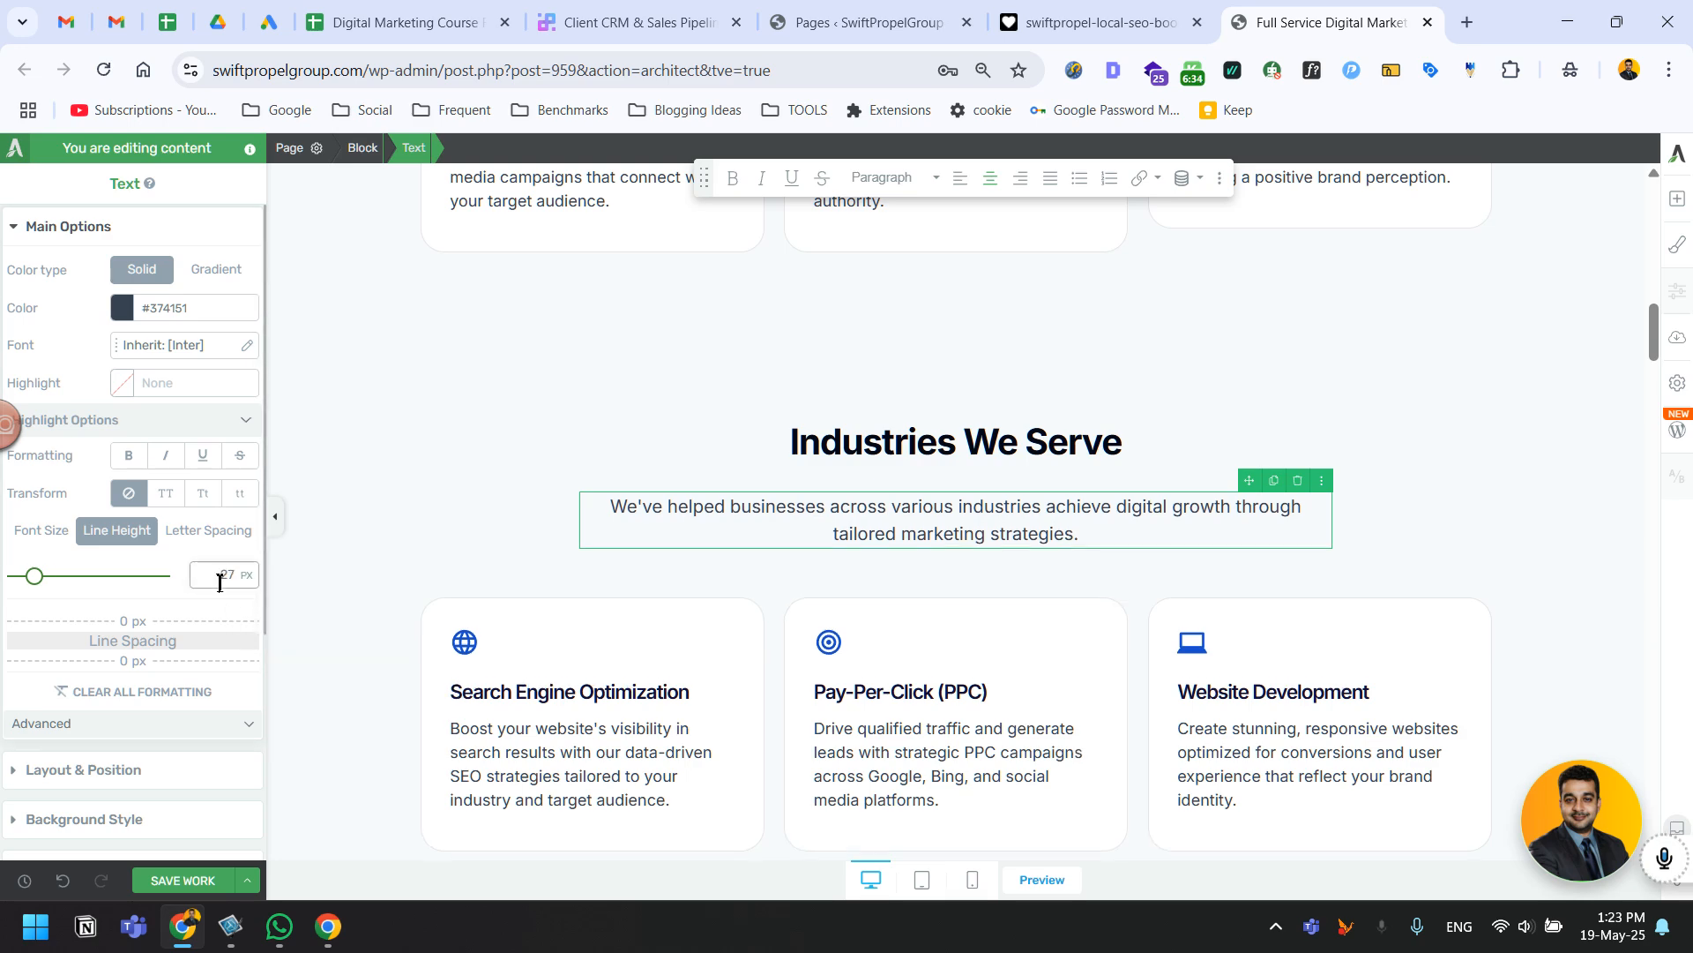
text(28)
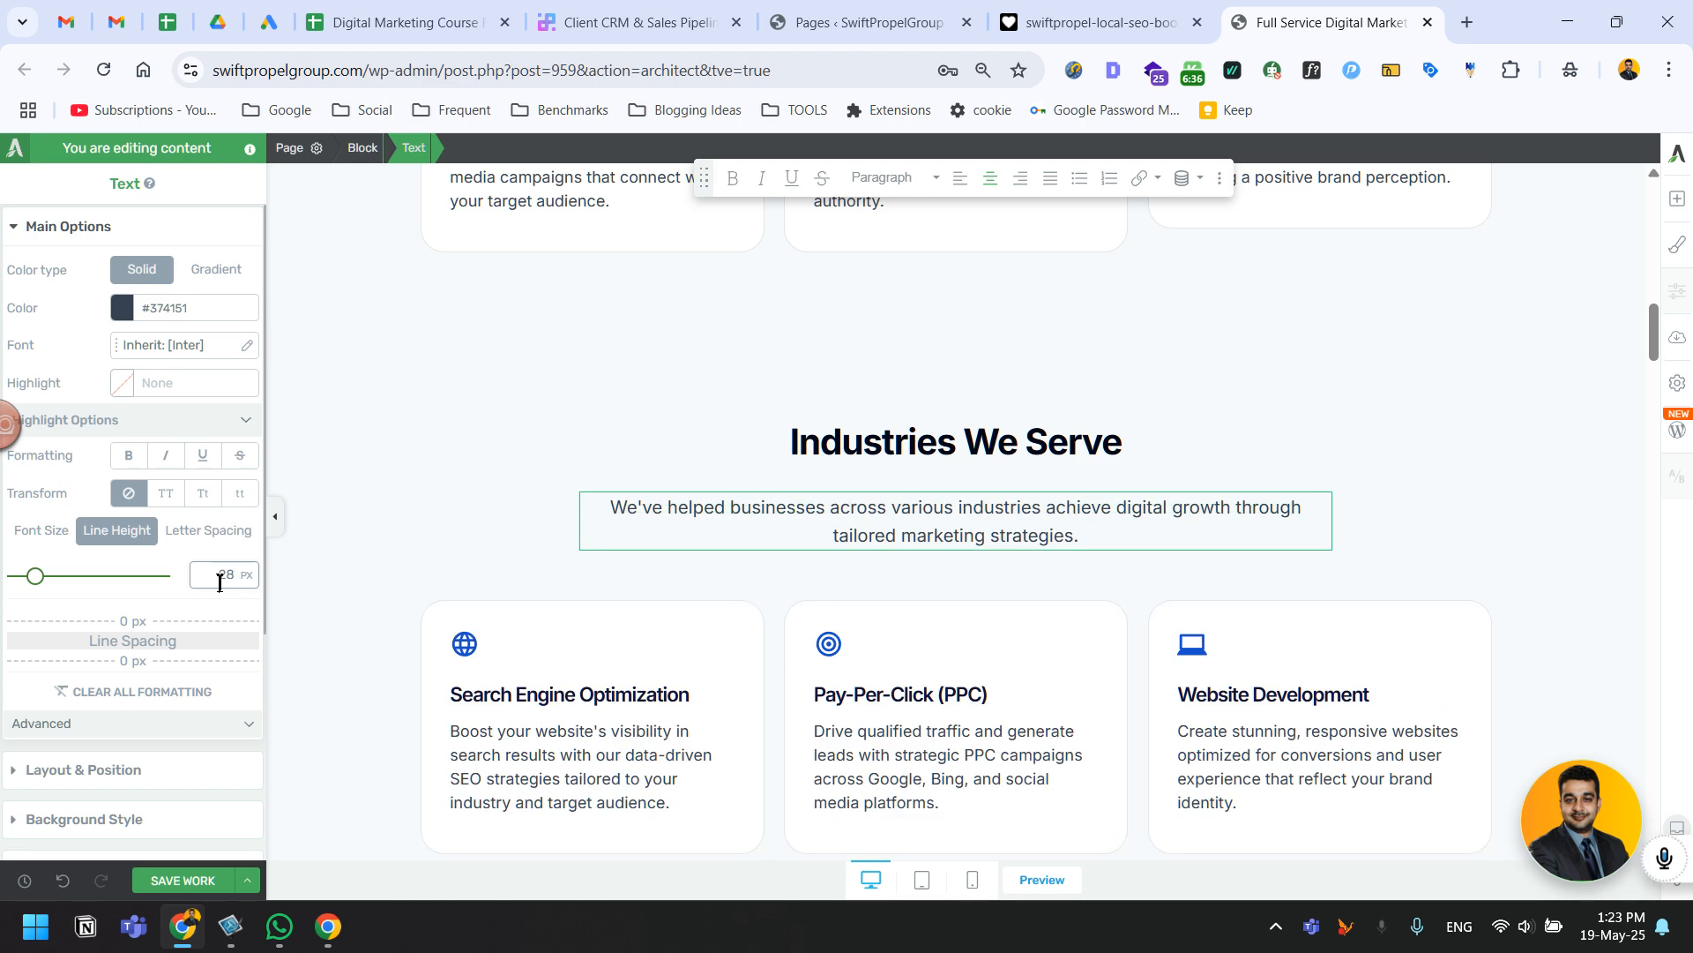
click(175, 880)
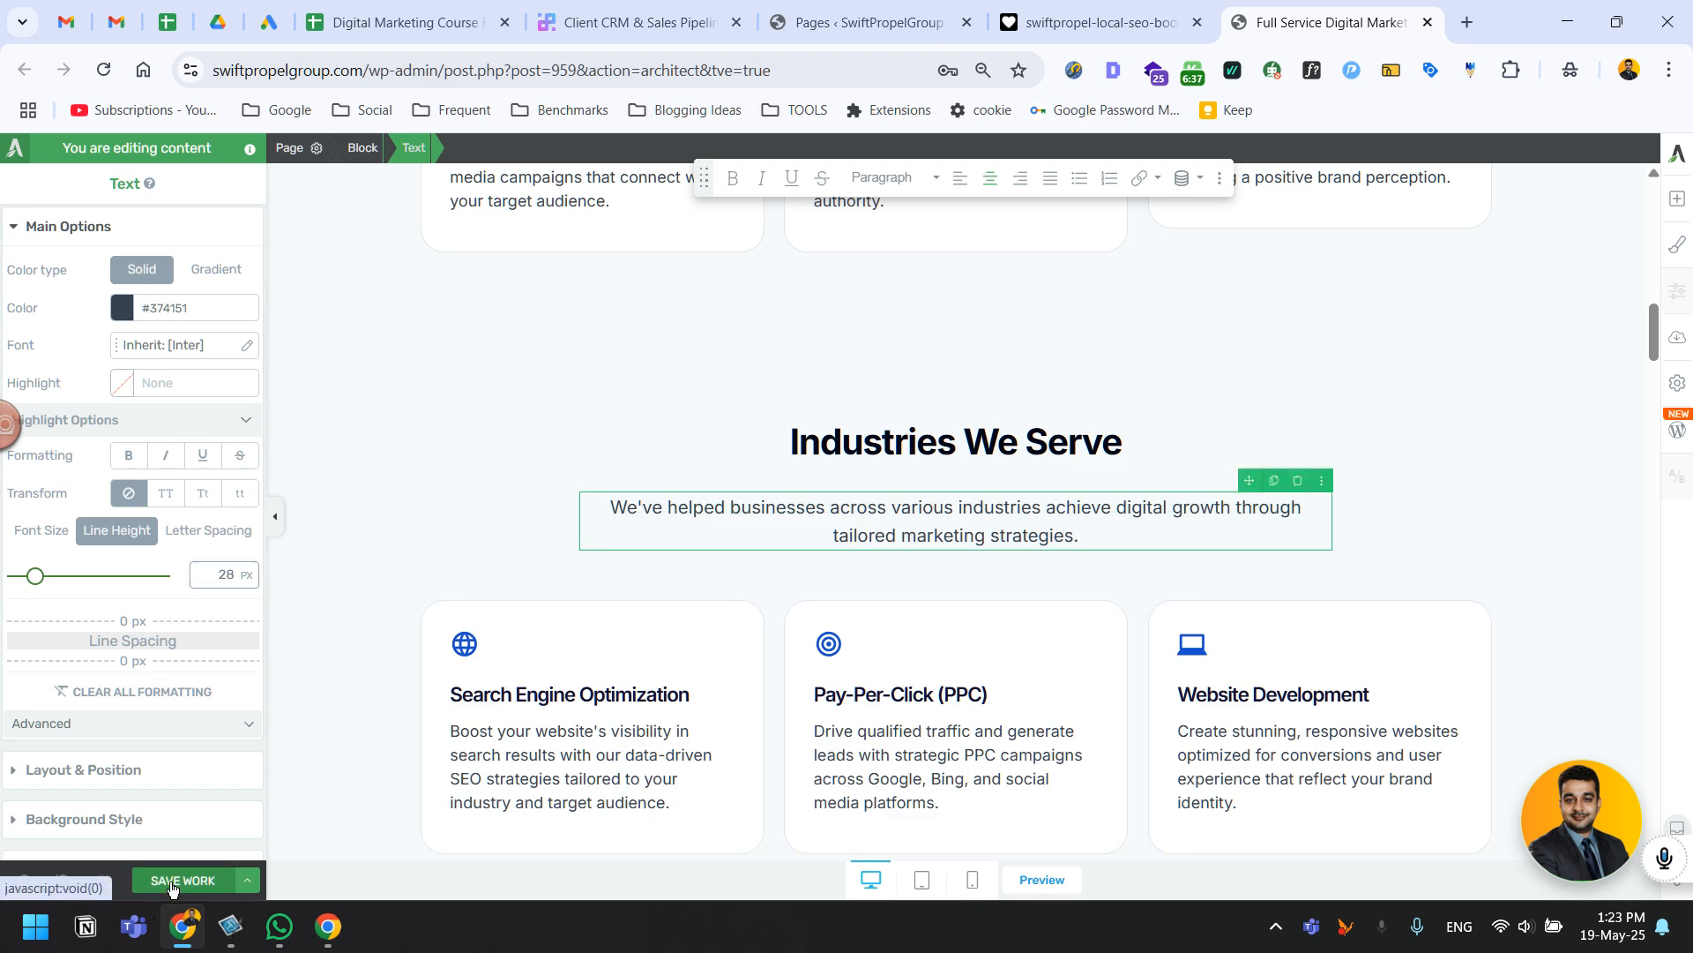
Check the reference description's font weight, and apply the Google font Inter with regular 400 and bold 500 to the Thrive Architect paragraph.
click(1137, 10)
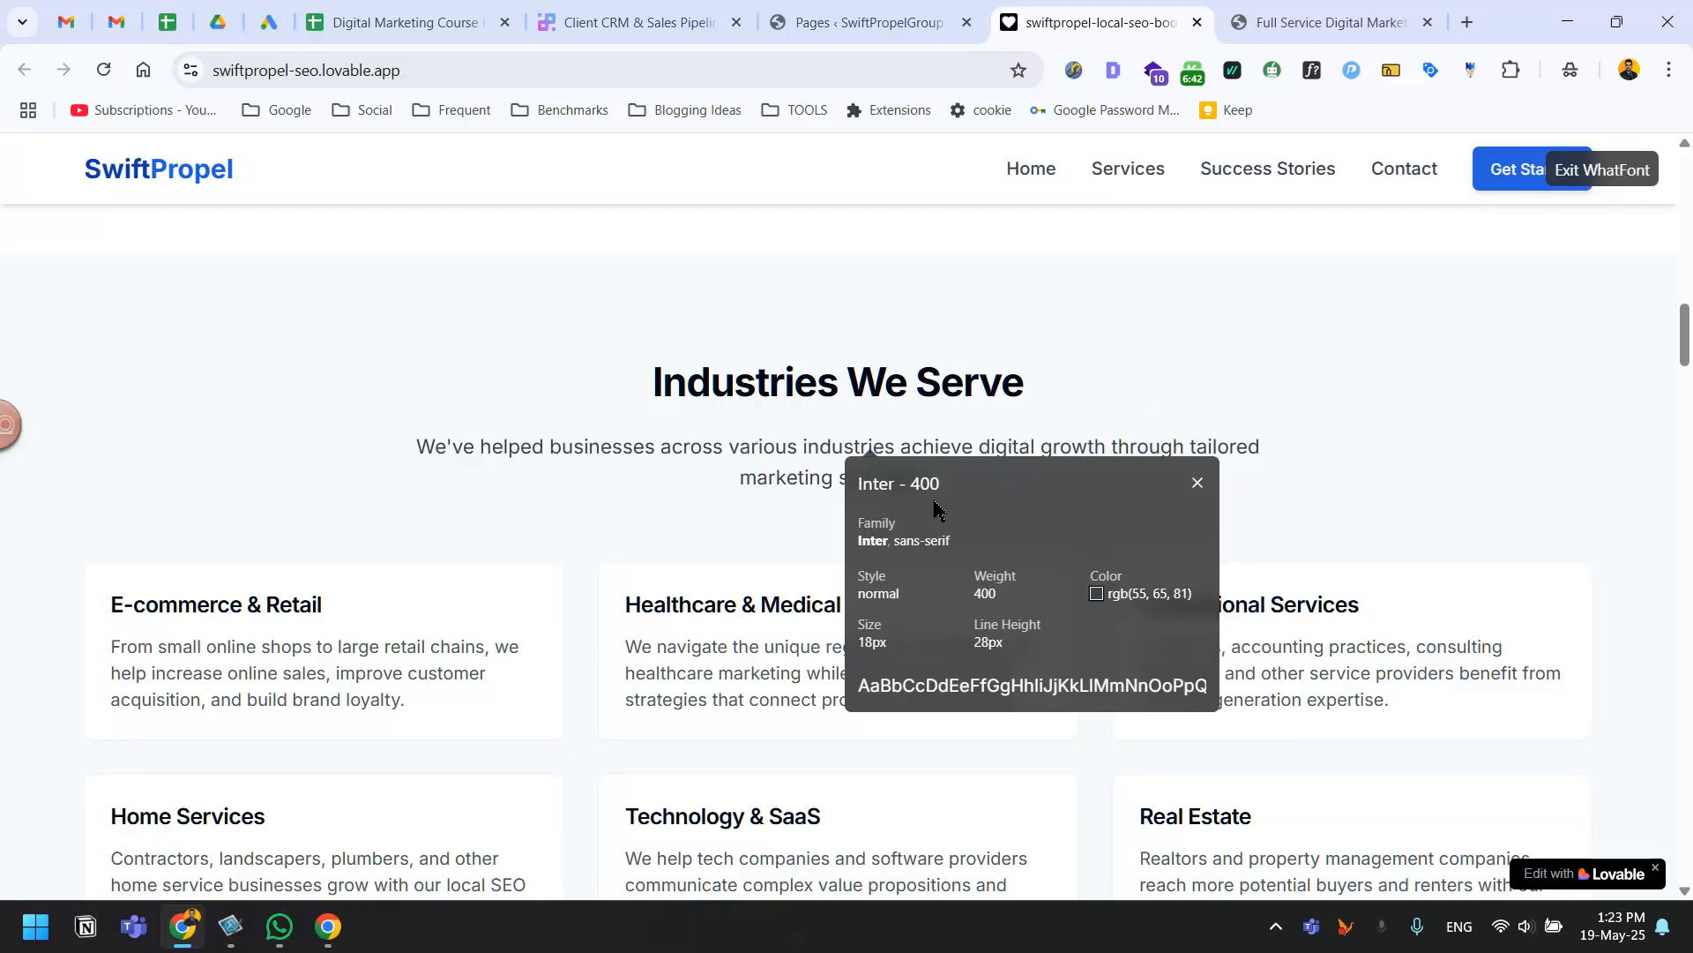
click(1345, 16)
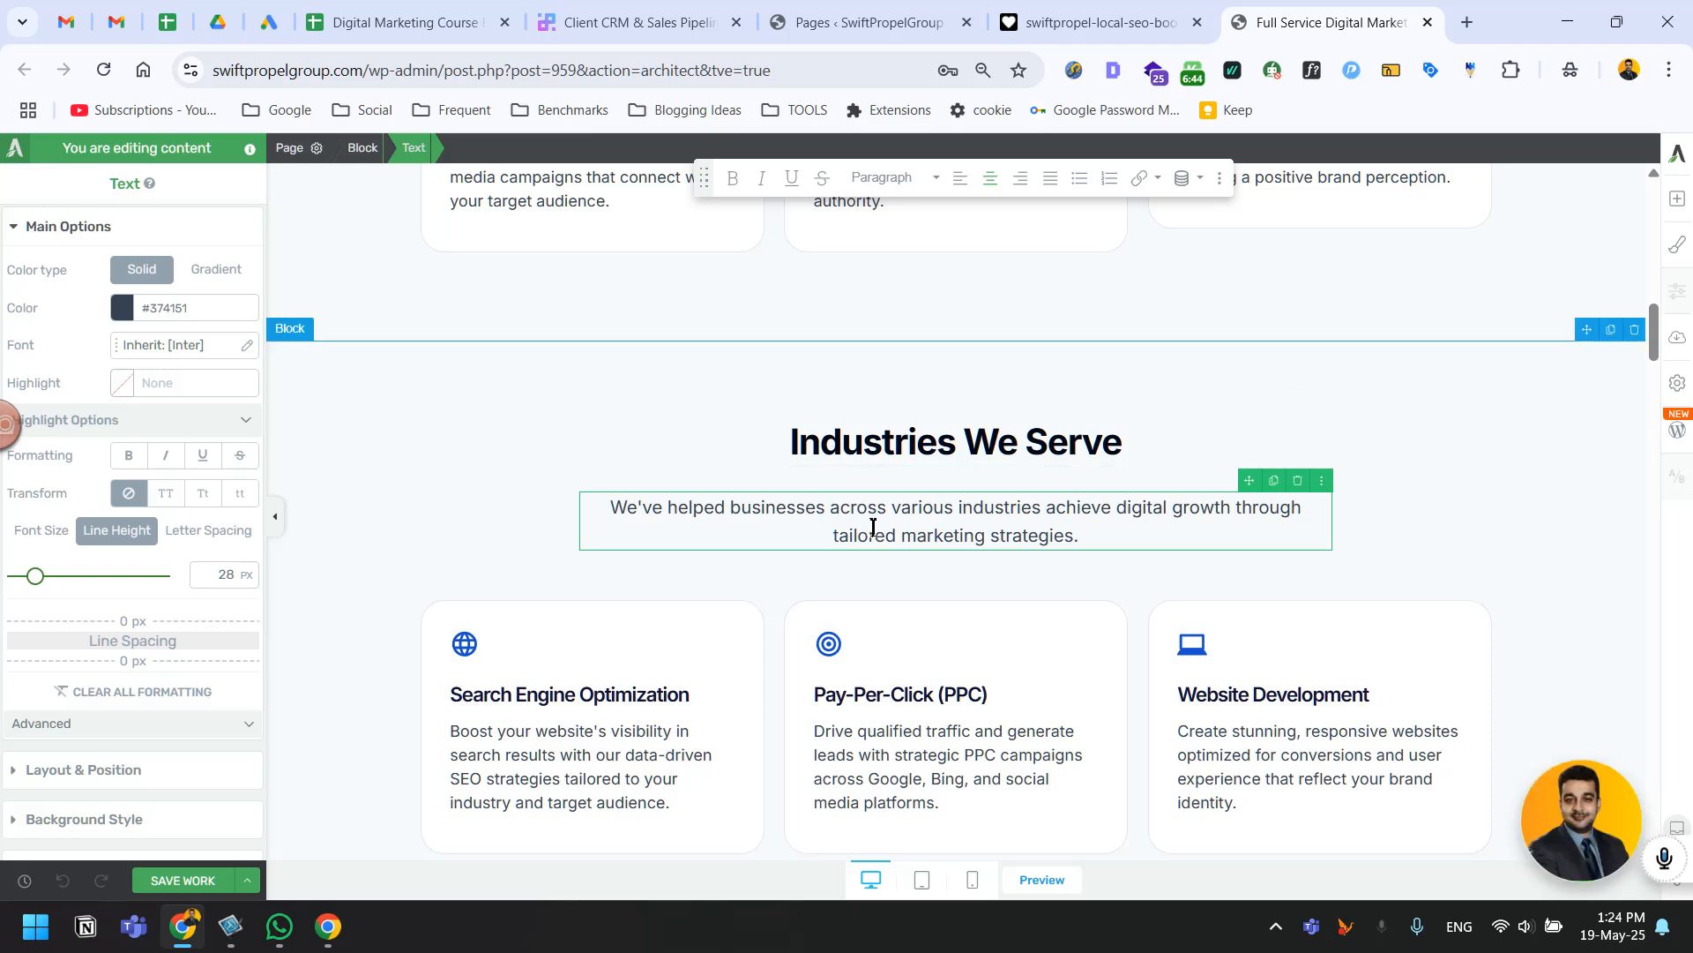
click(231, 352)
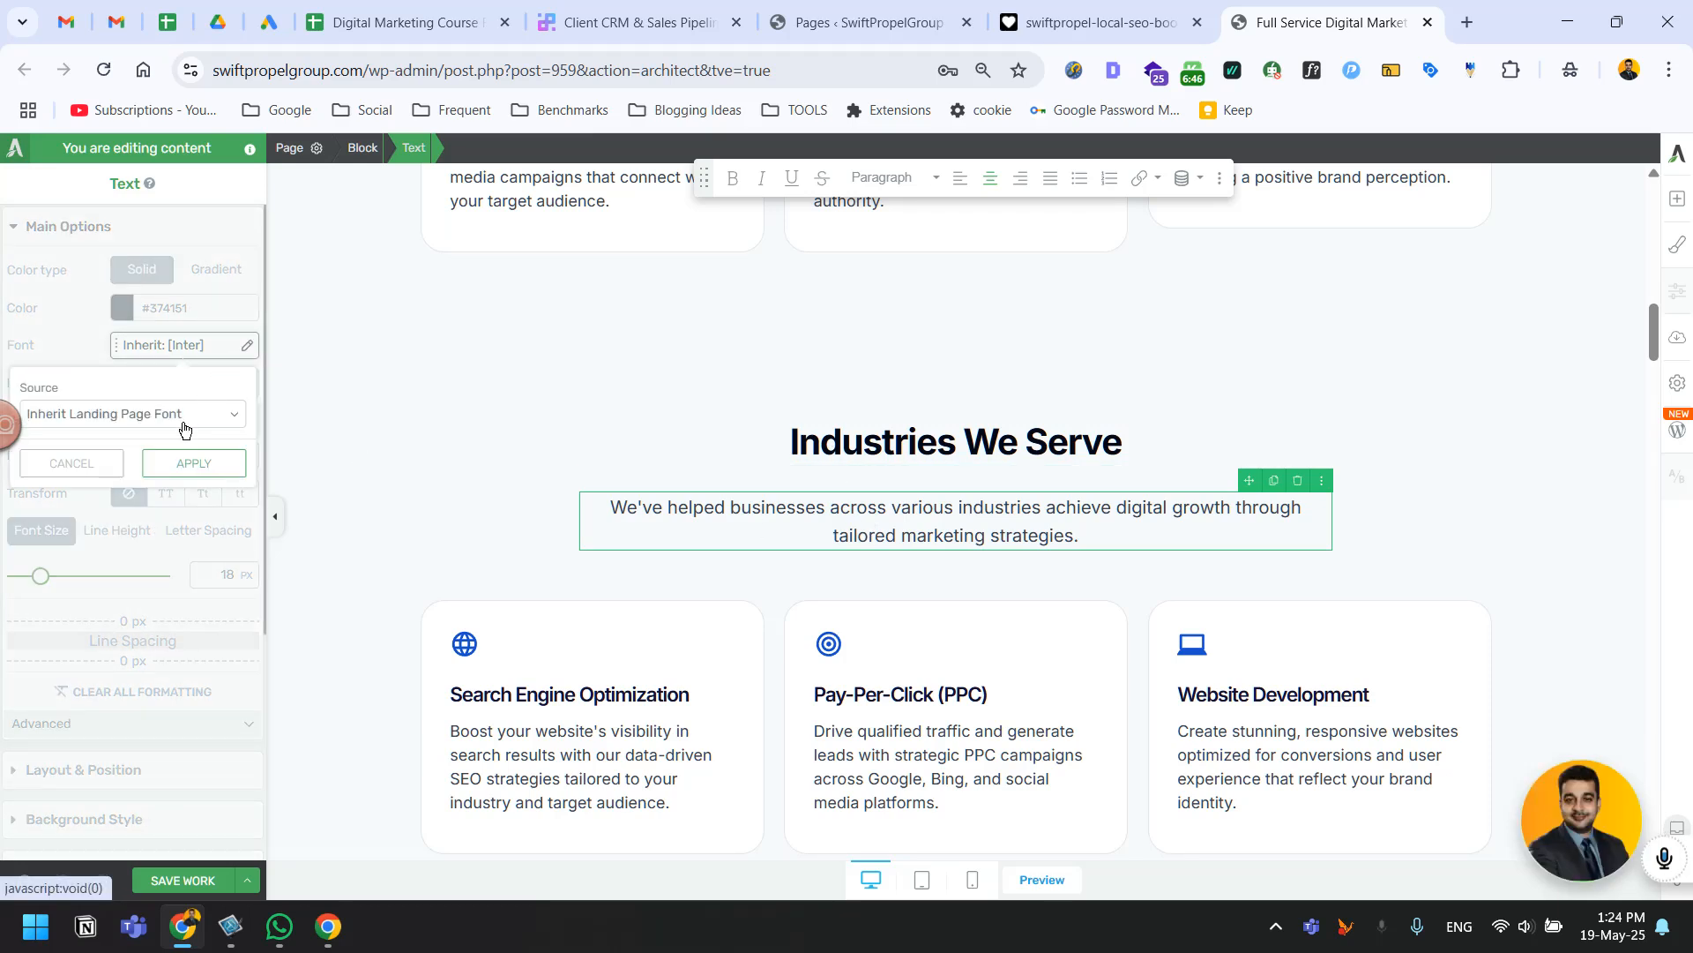
click(231, 415)
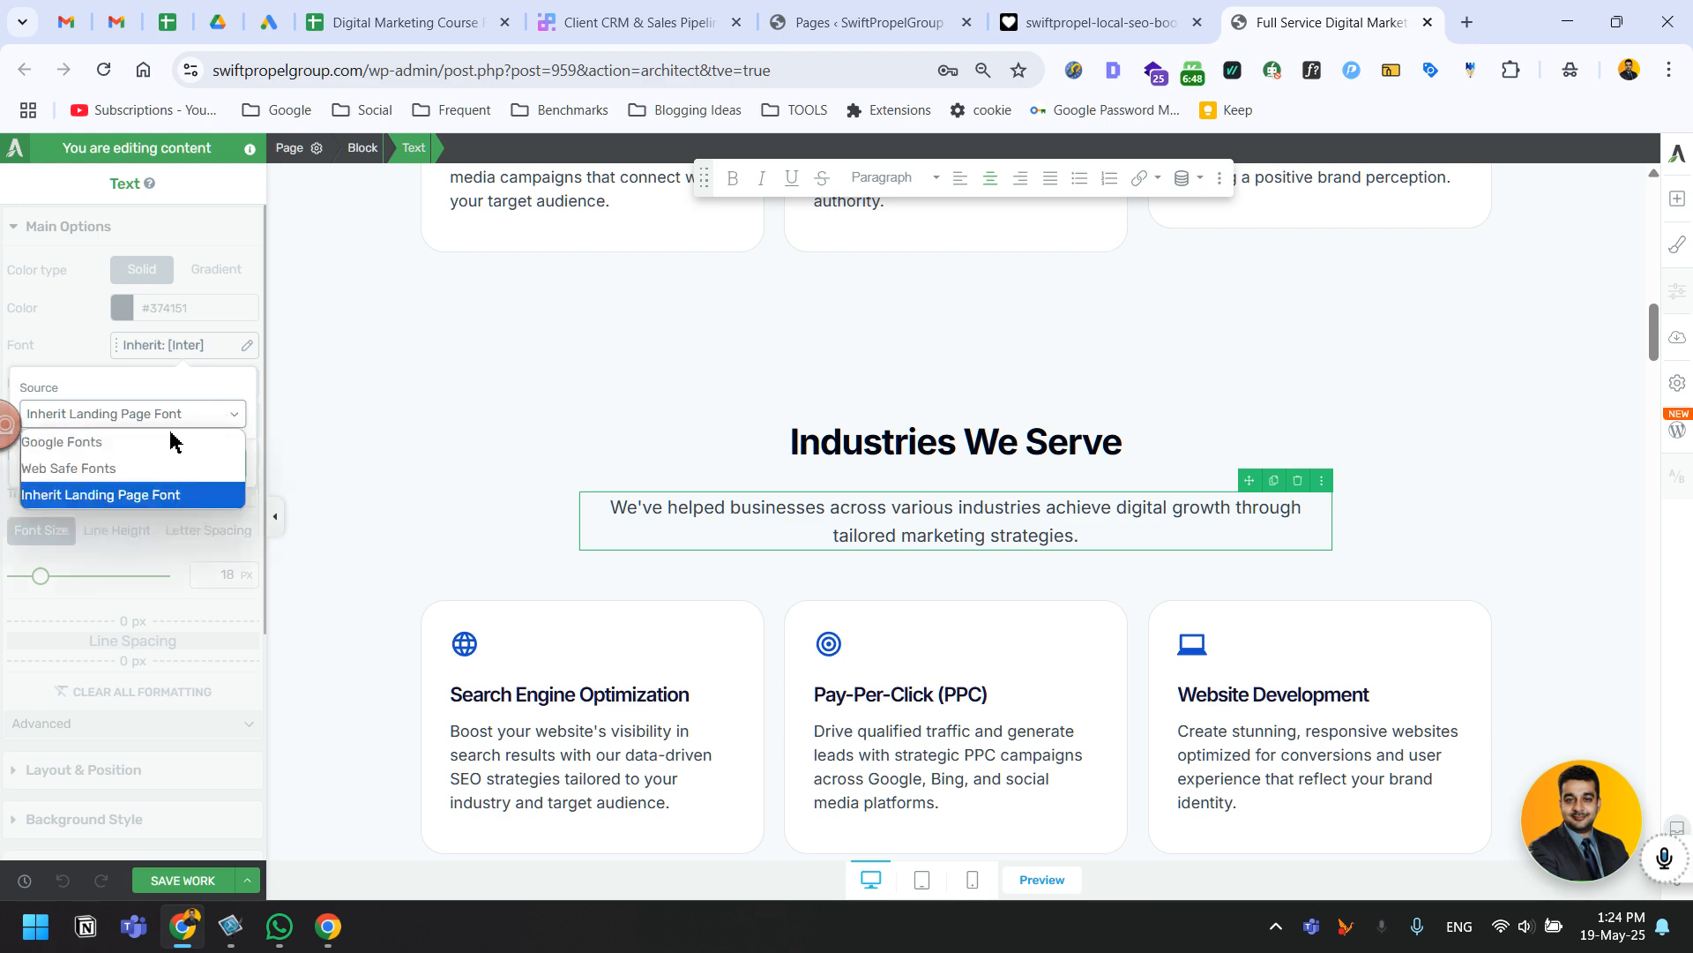
click(155, 439)
click(123, 480)
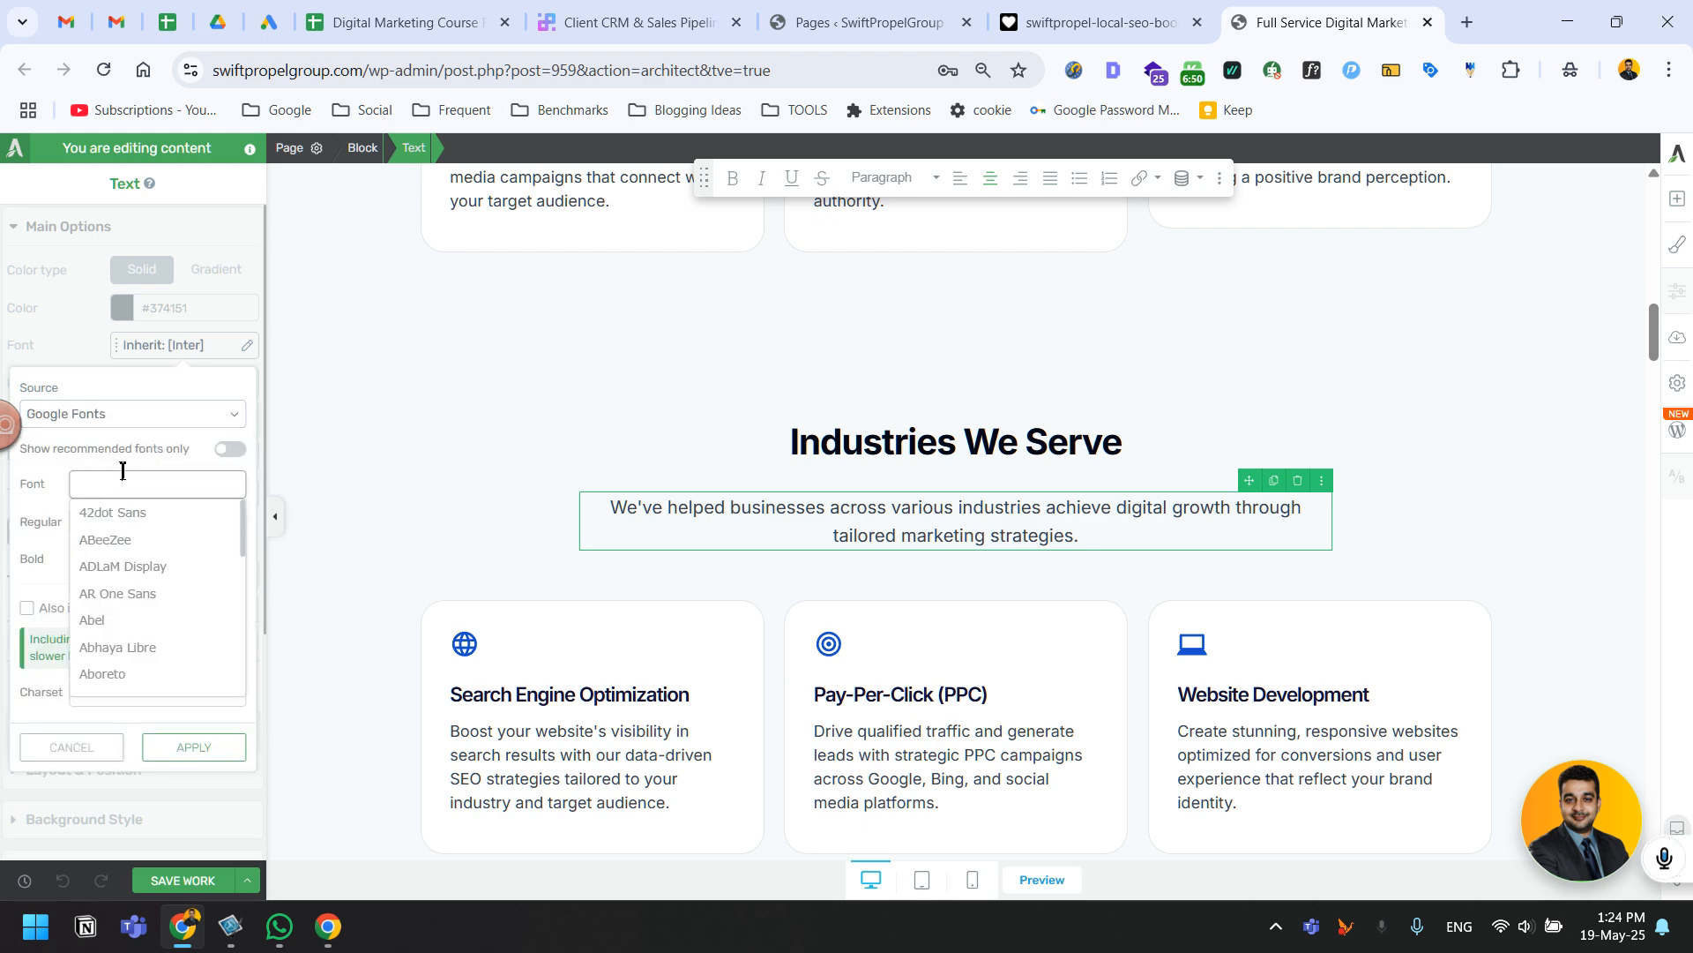
text(inter)
click(124, 514)
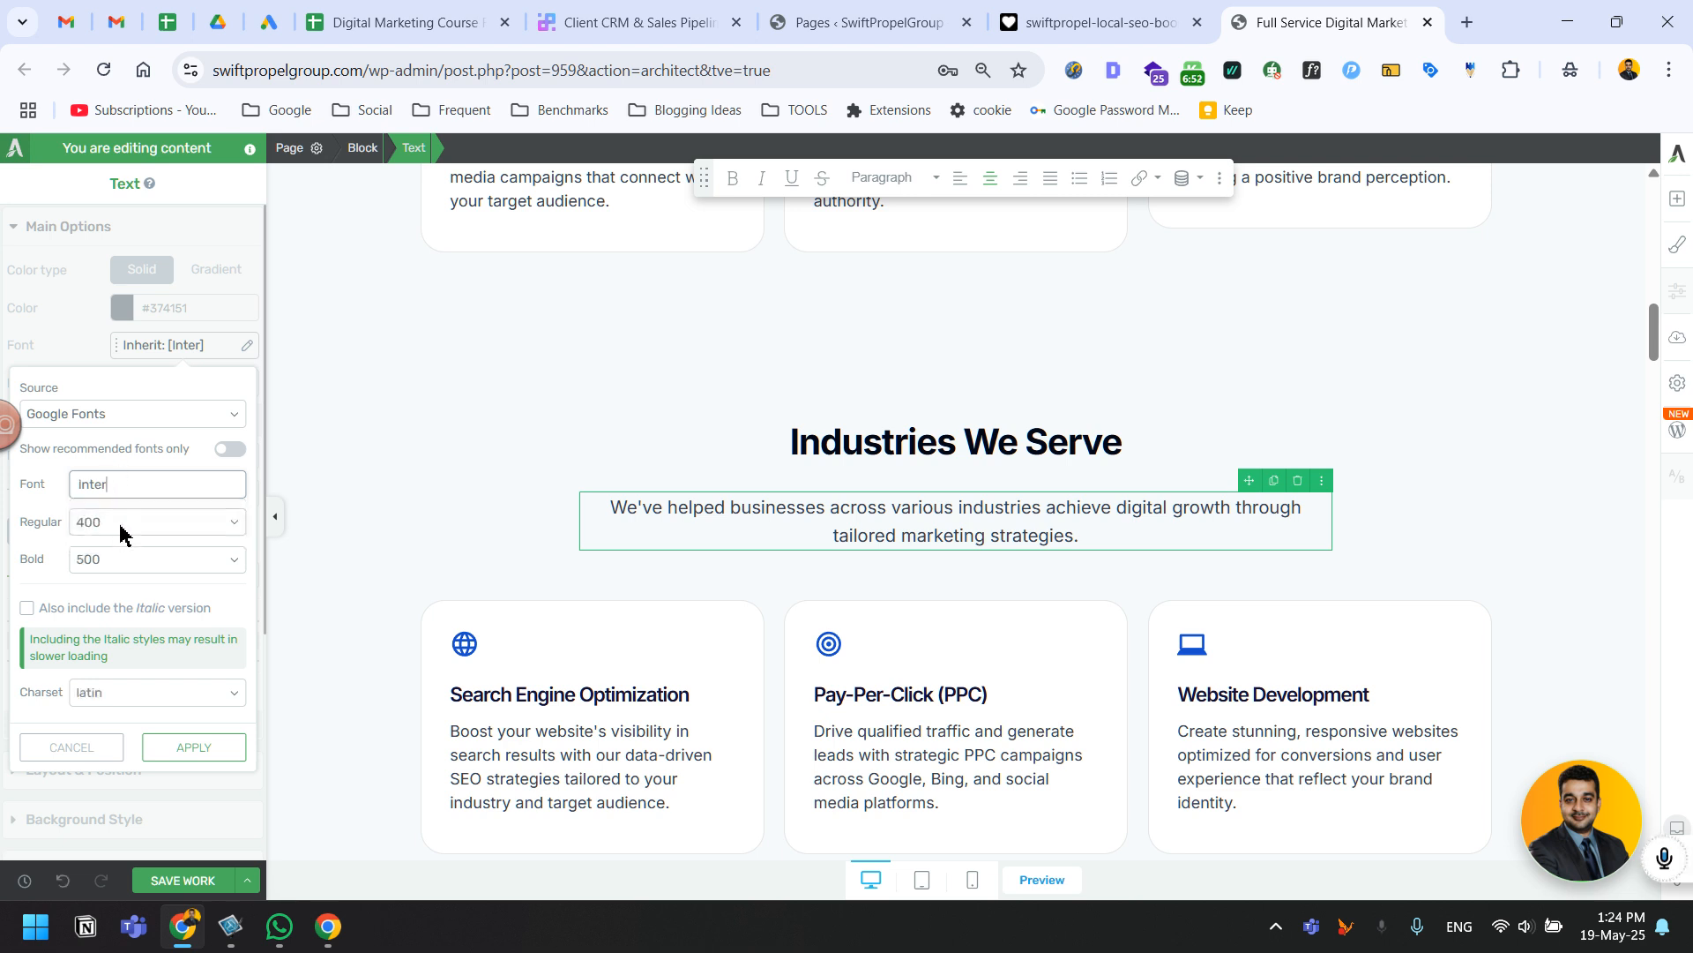
click(92, 564)
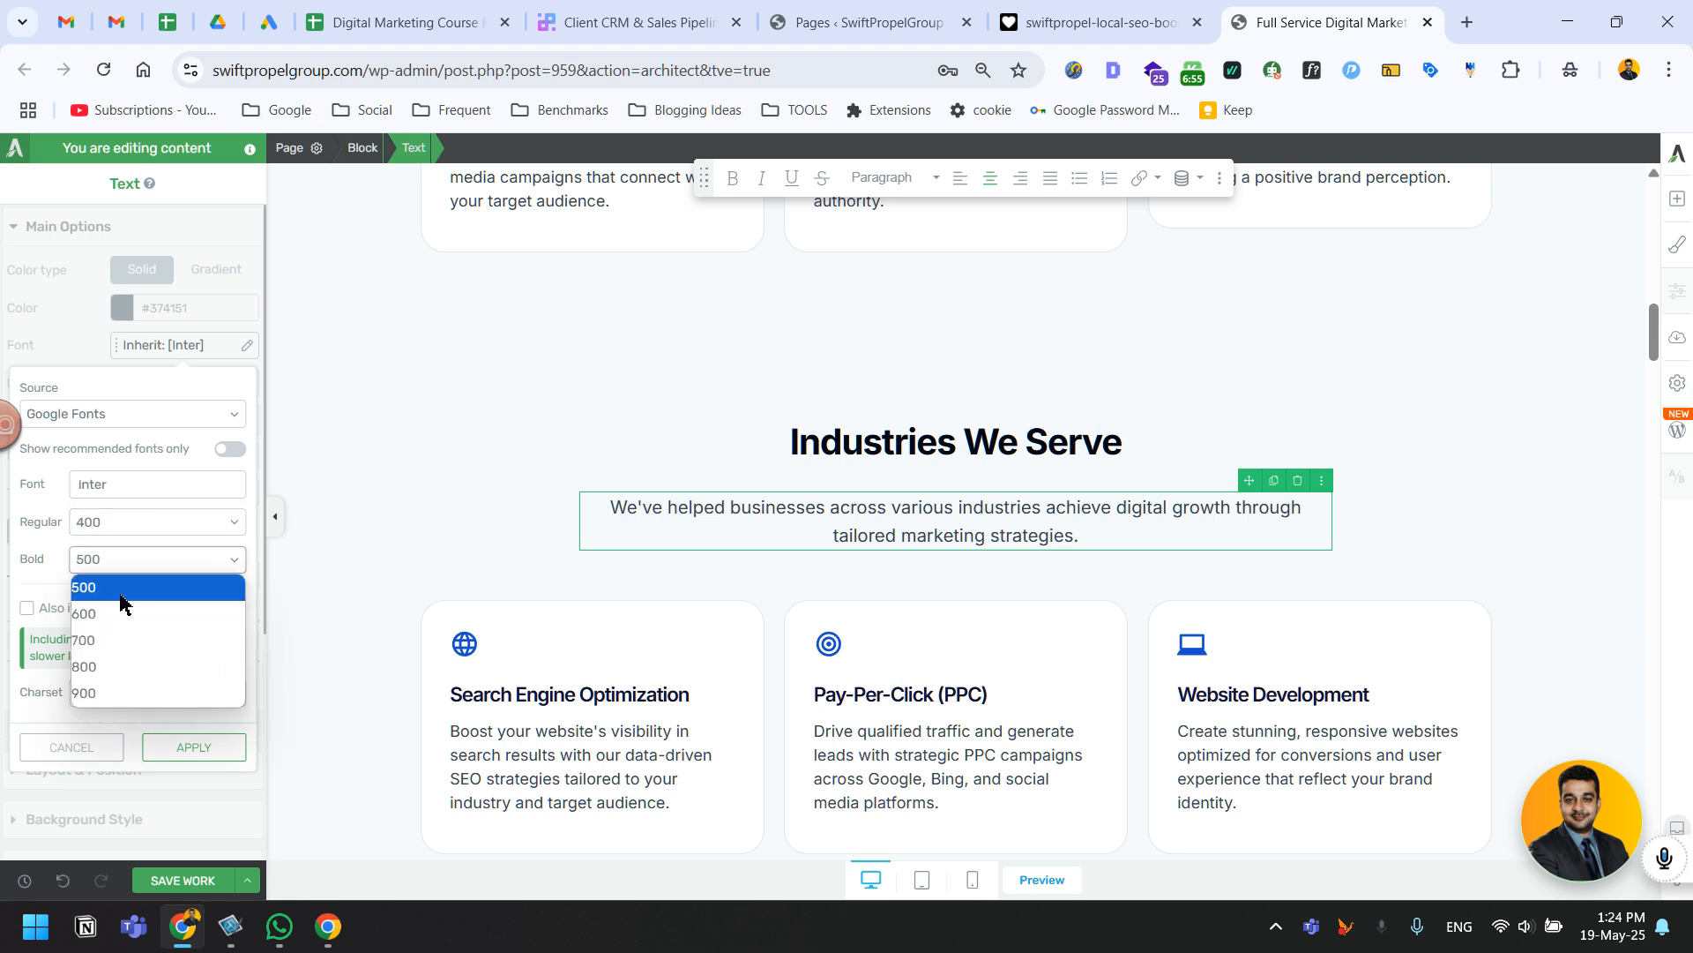
click(119, 588)
click(175, 741)
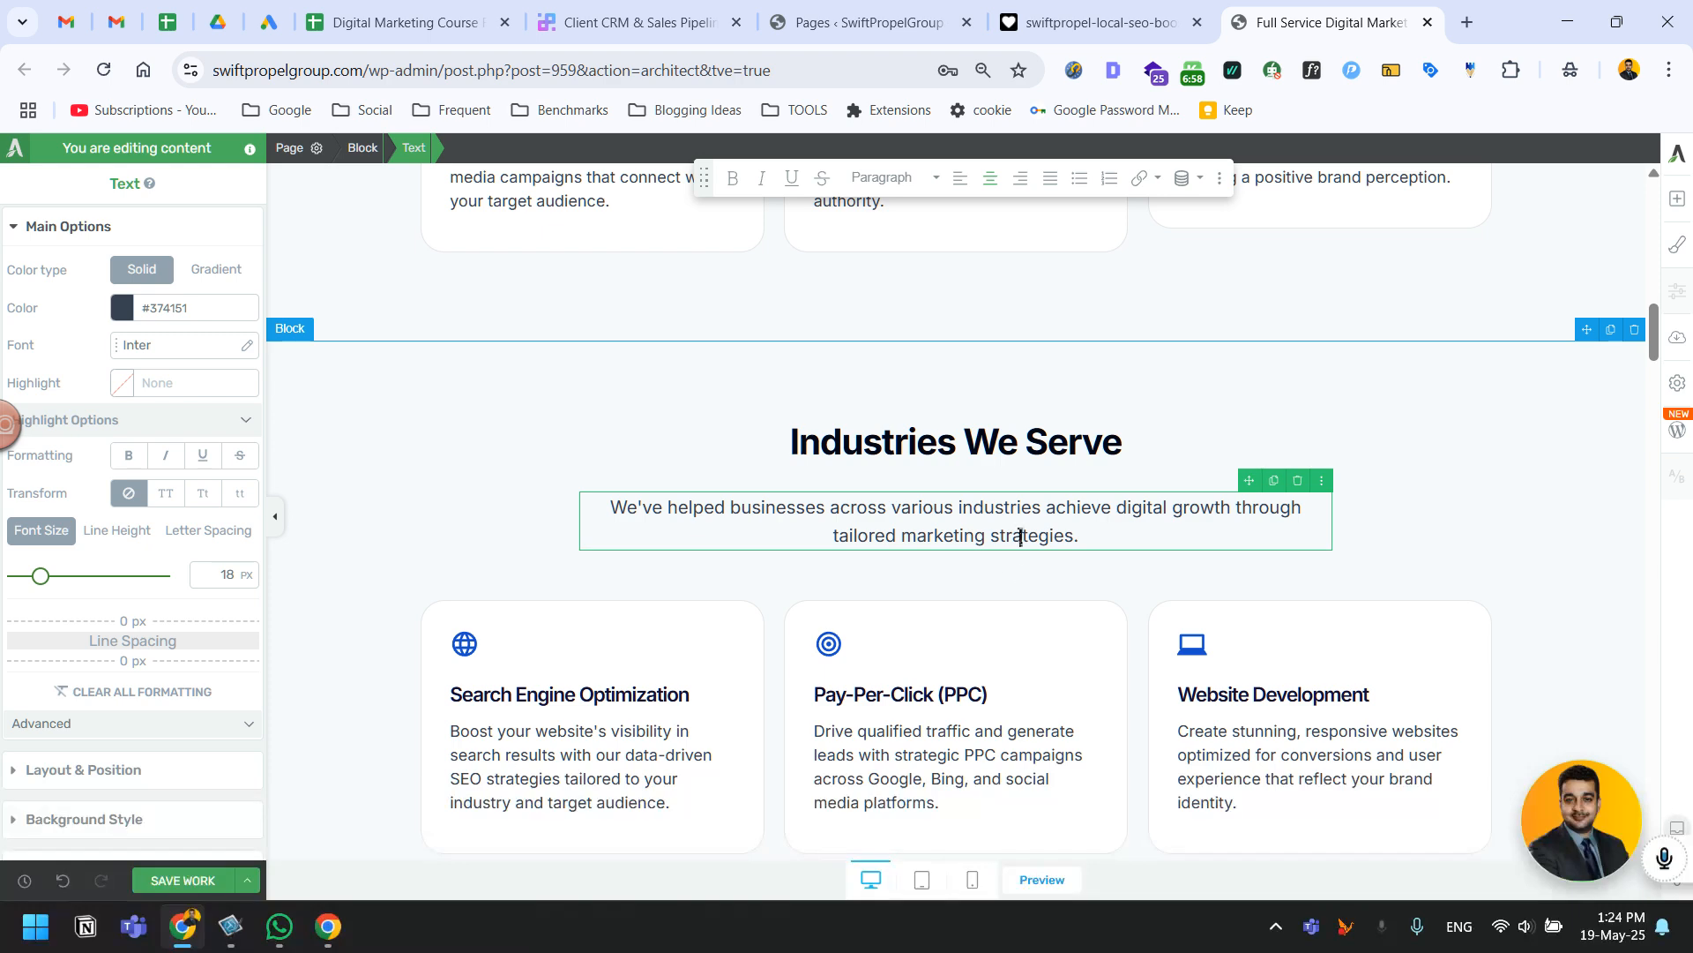
Check the reference description's hex color in WhatFont against the Thrive Architect paragraph, and save the page.
click(1098, 22)
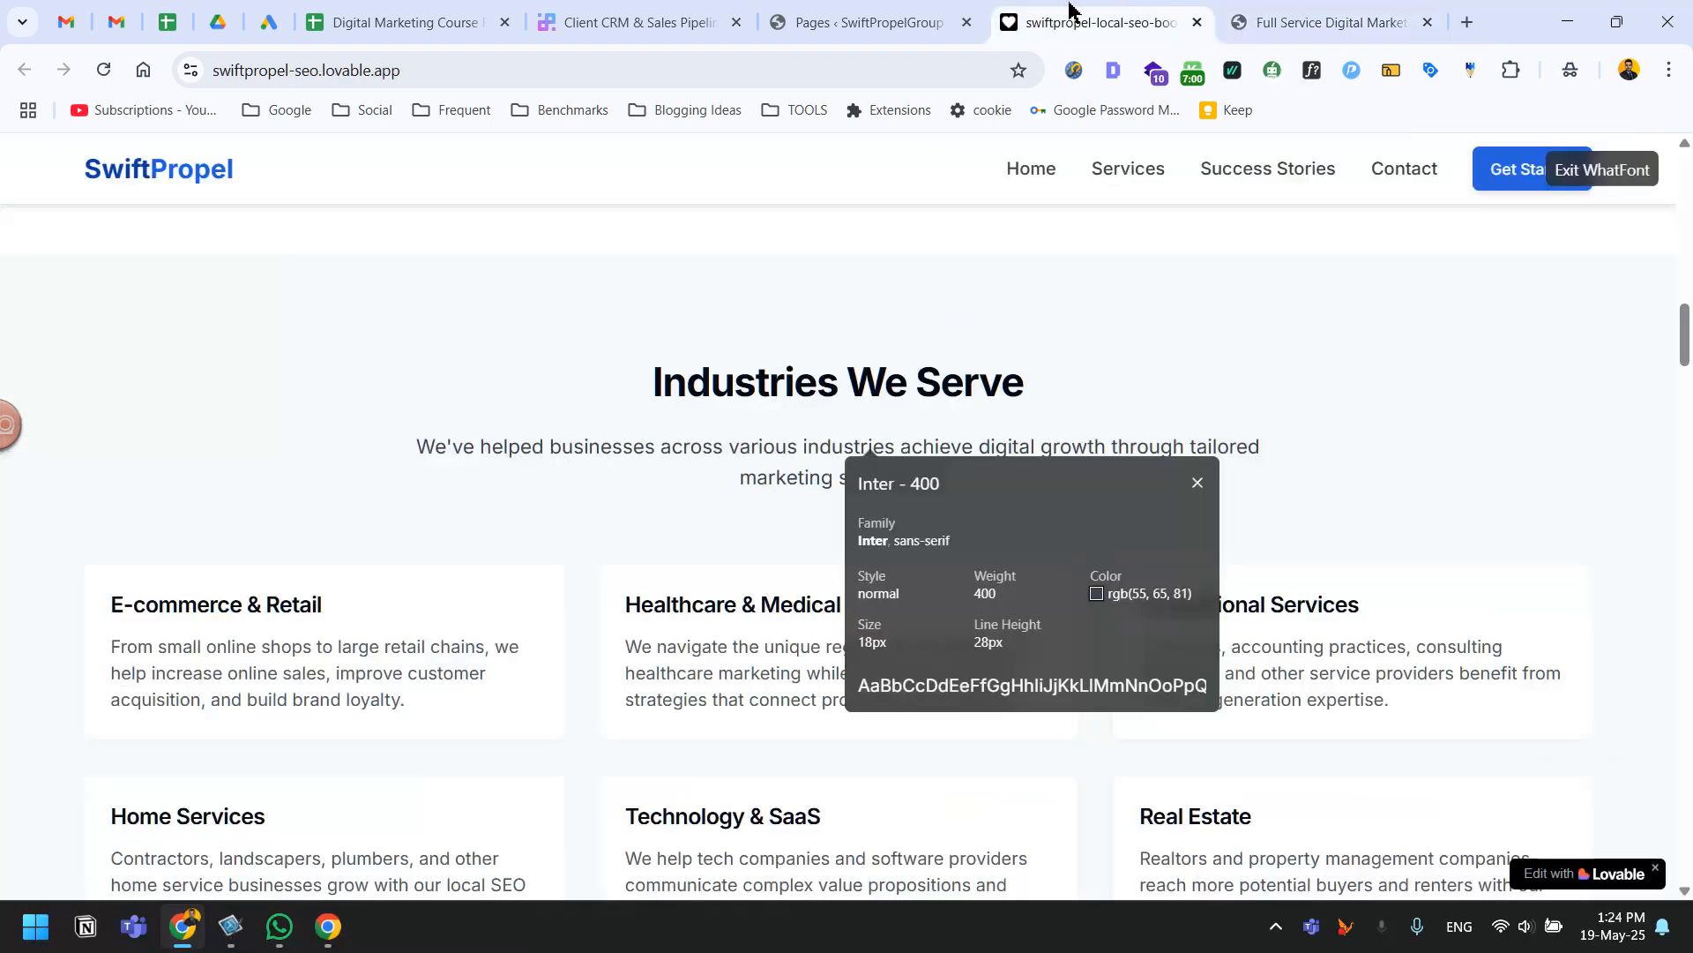
mouse_move(1147, 584)
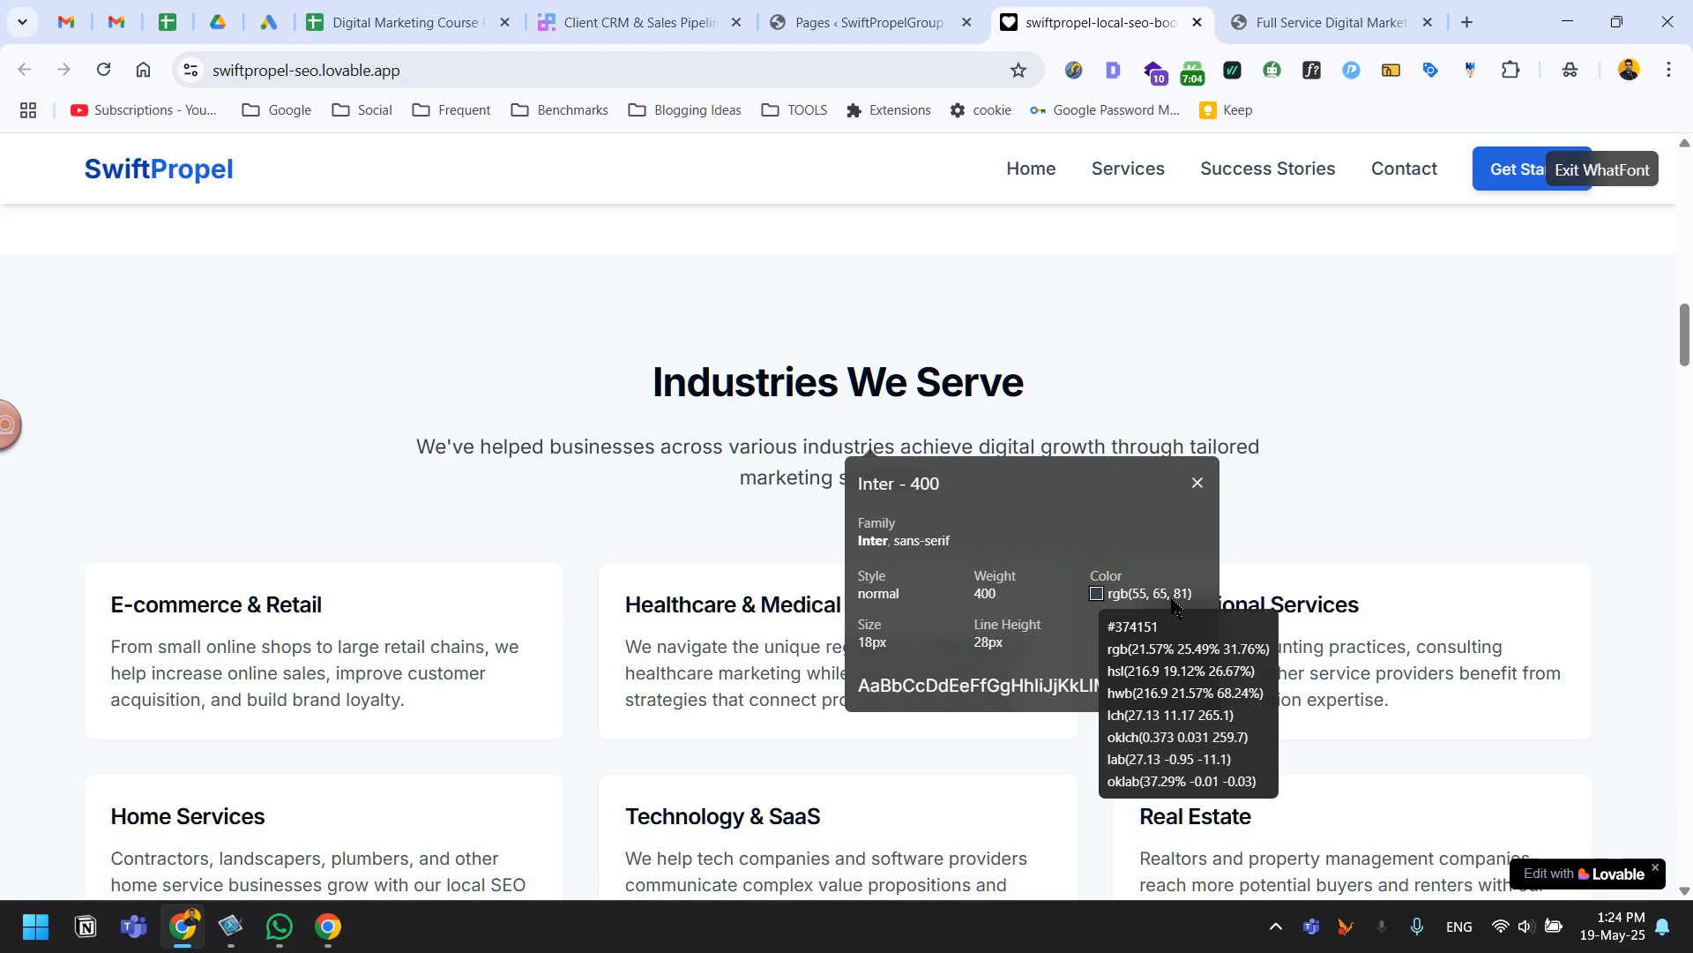
click(1328, 22)
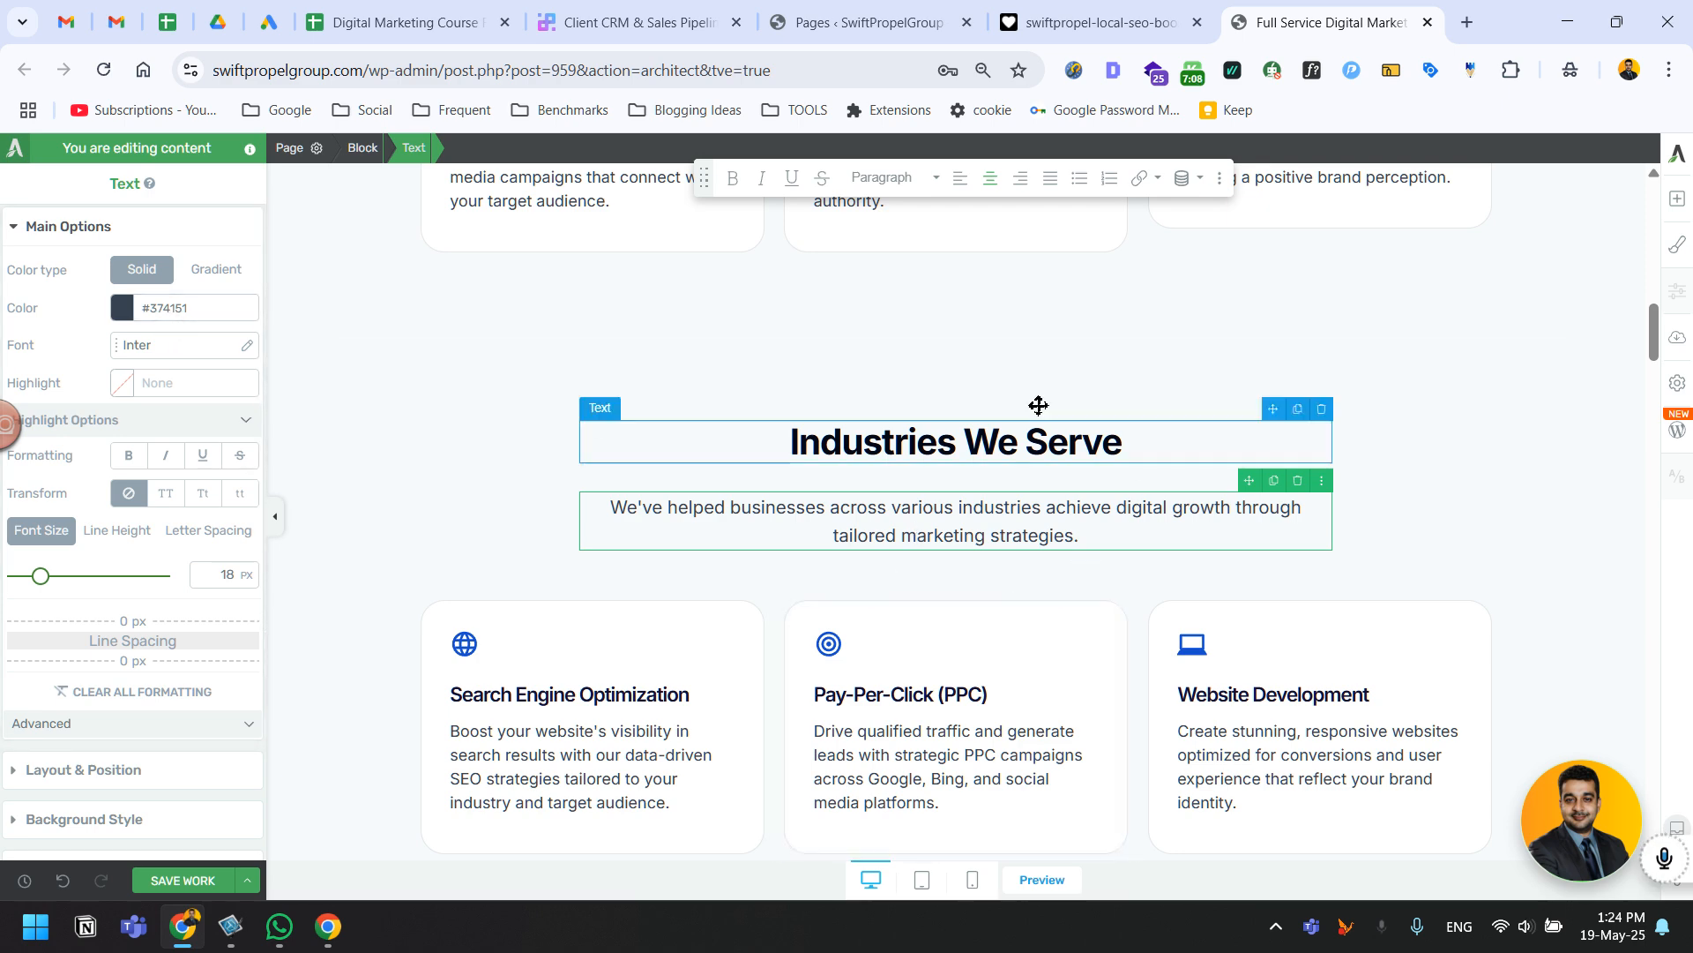
scroll(609, 317, down, 4)
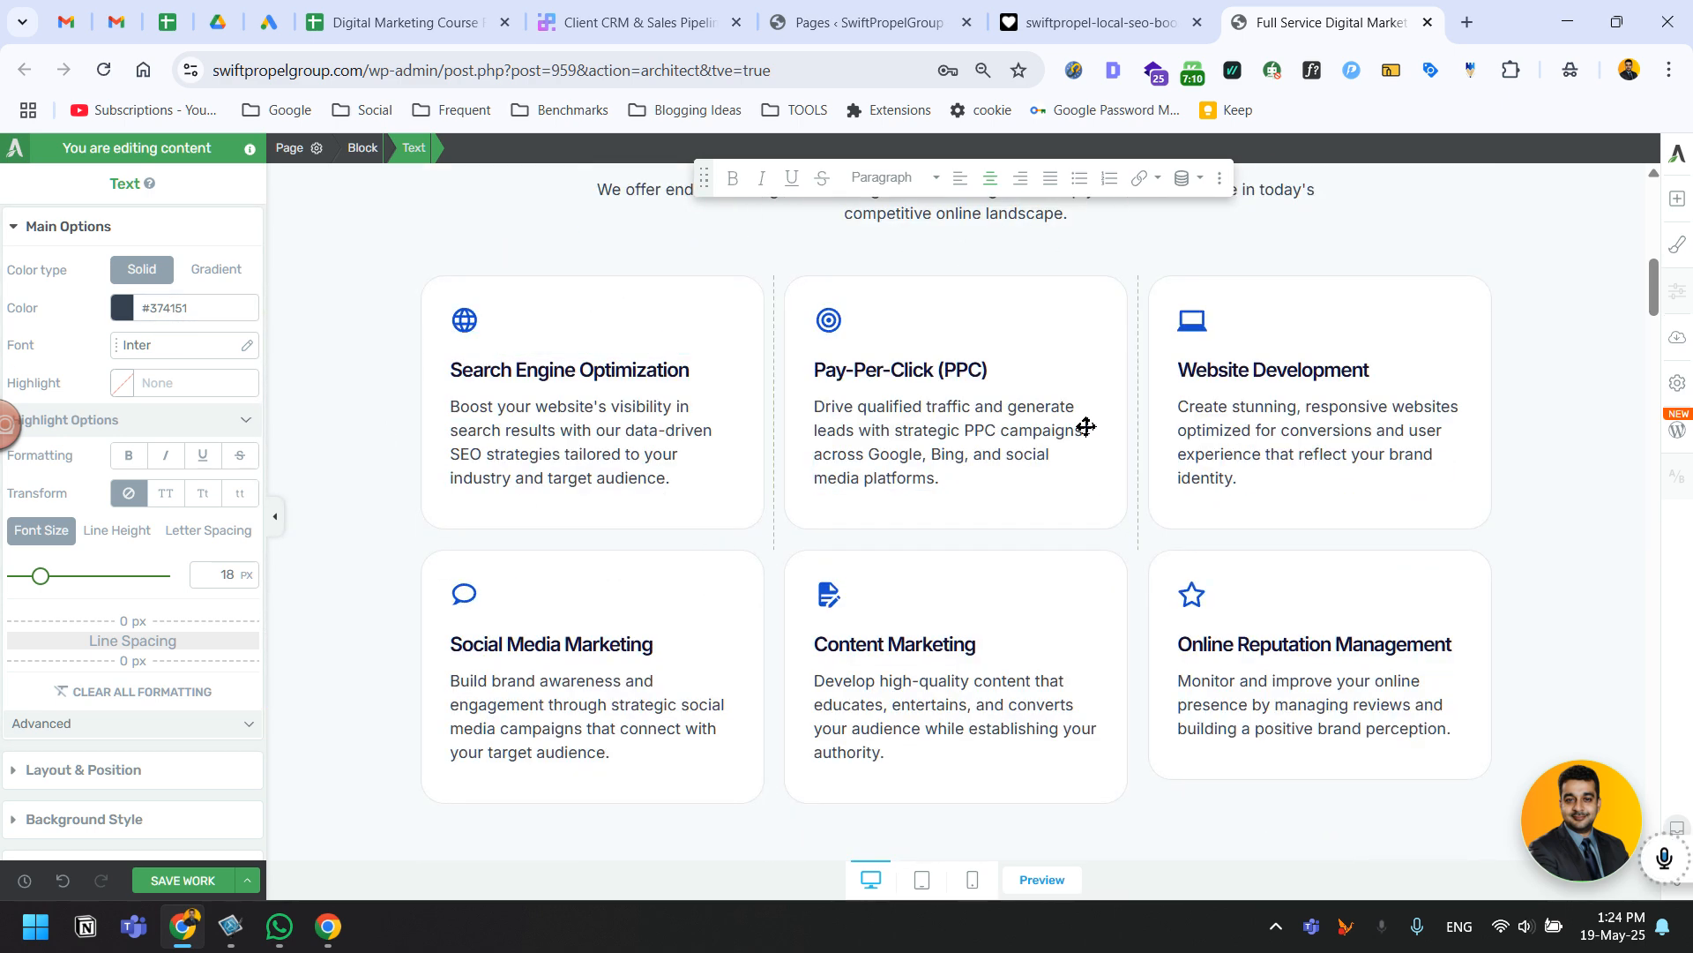
scroll(1086, 427, up, 2)
click(916, 352)
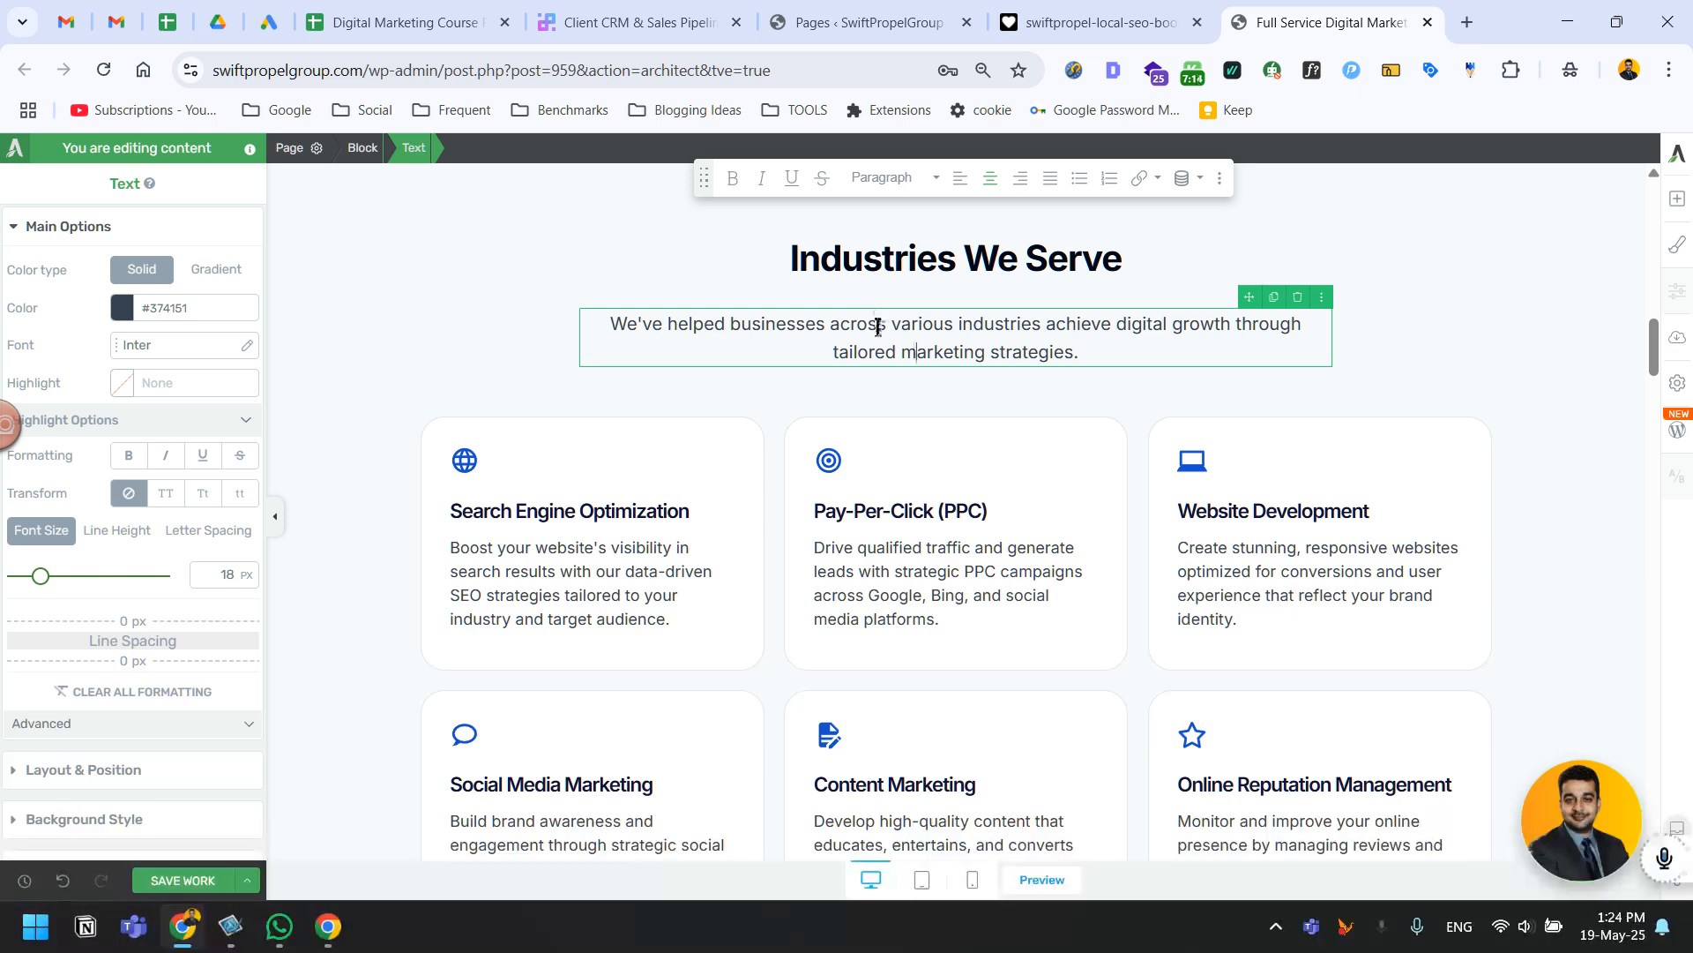
click(243, 877)
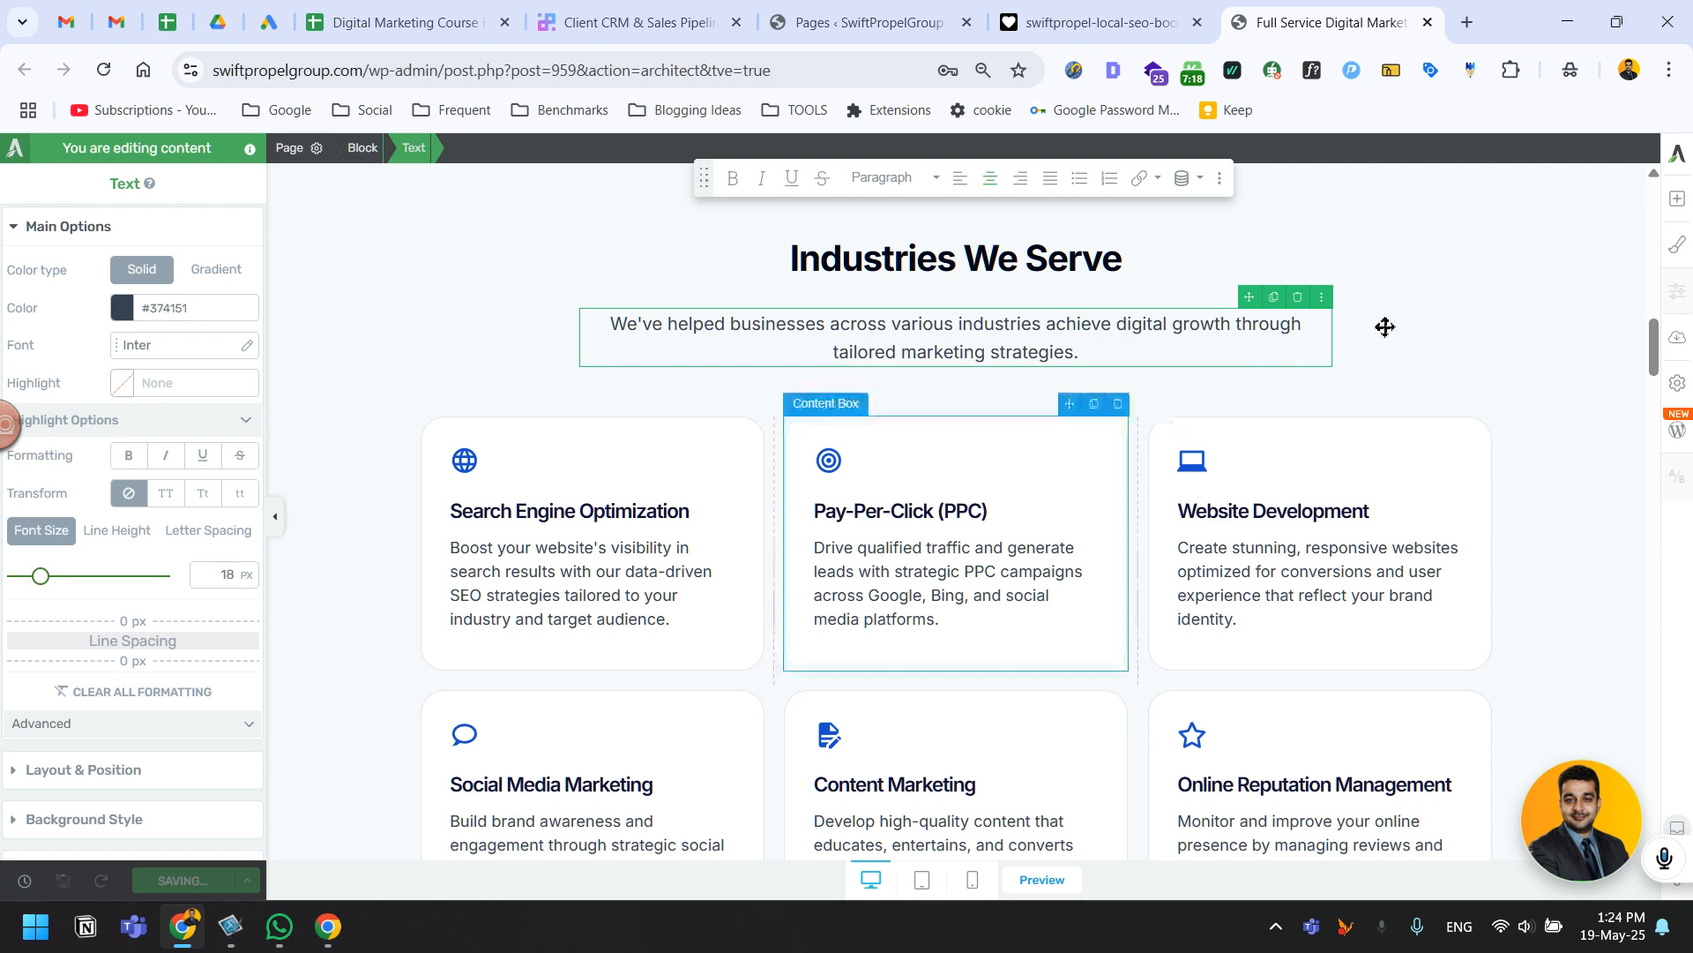
Inspect the reference page's E-commerce & Retail card title with WhatFont, and exit the inspector.
click(1098, 22)
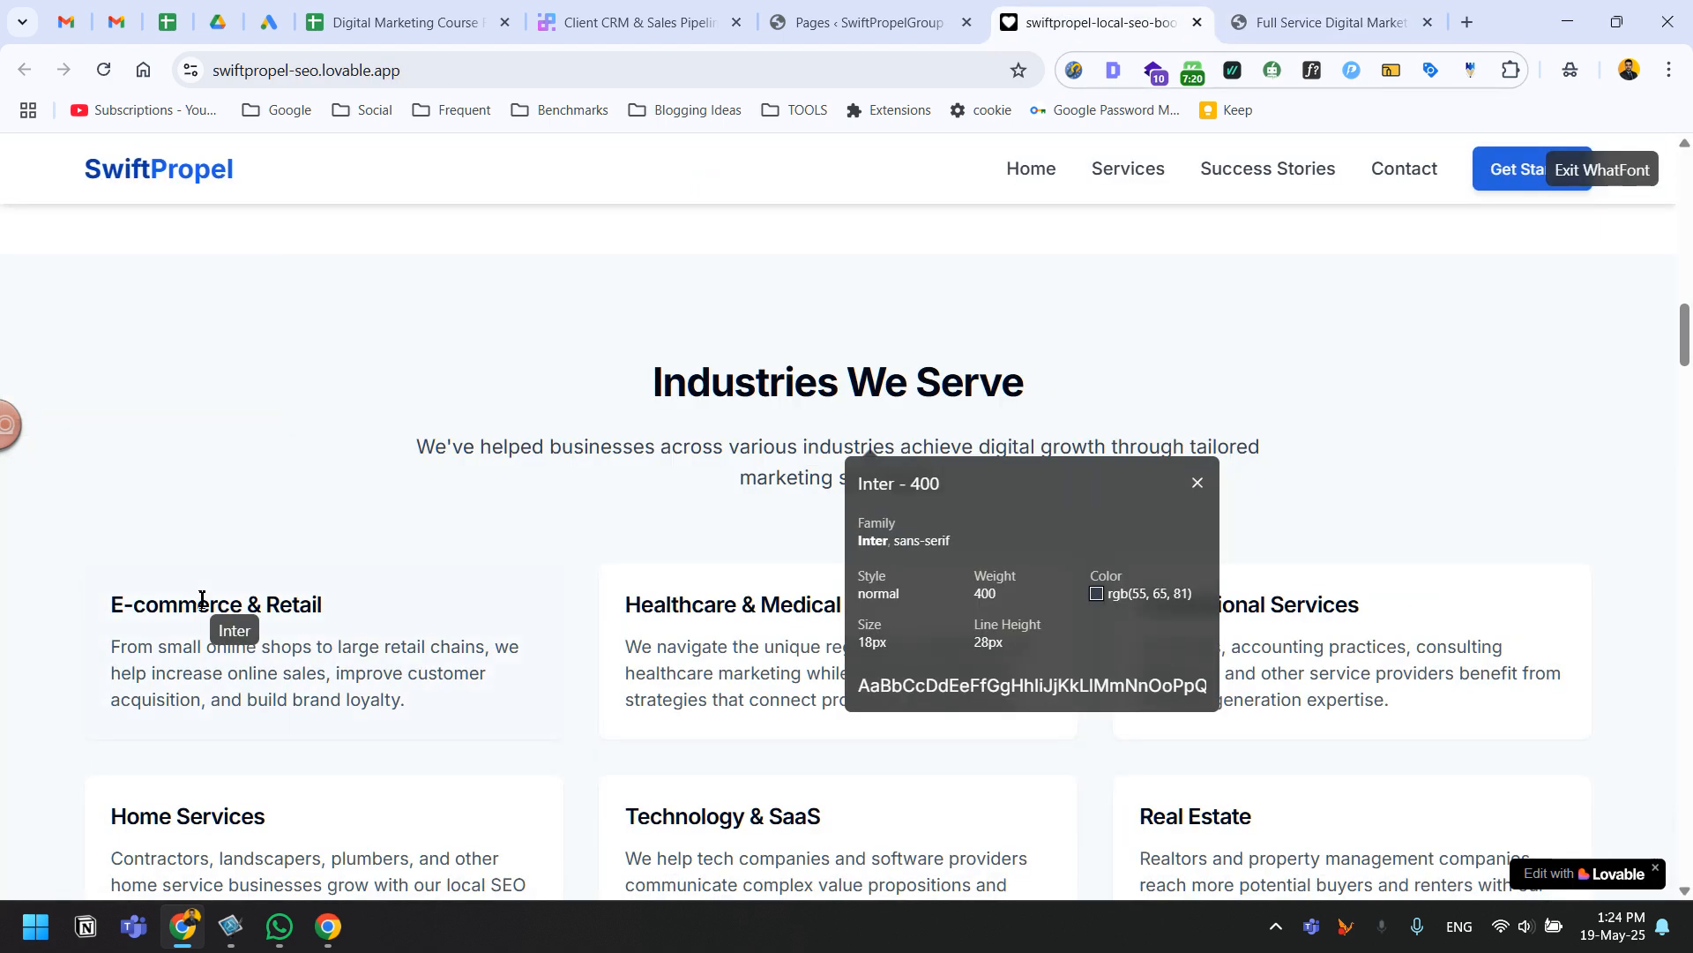
click(111, 603)
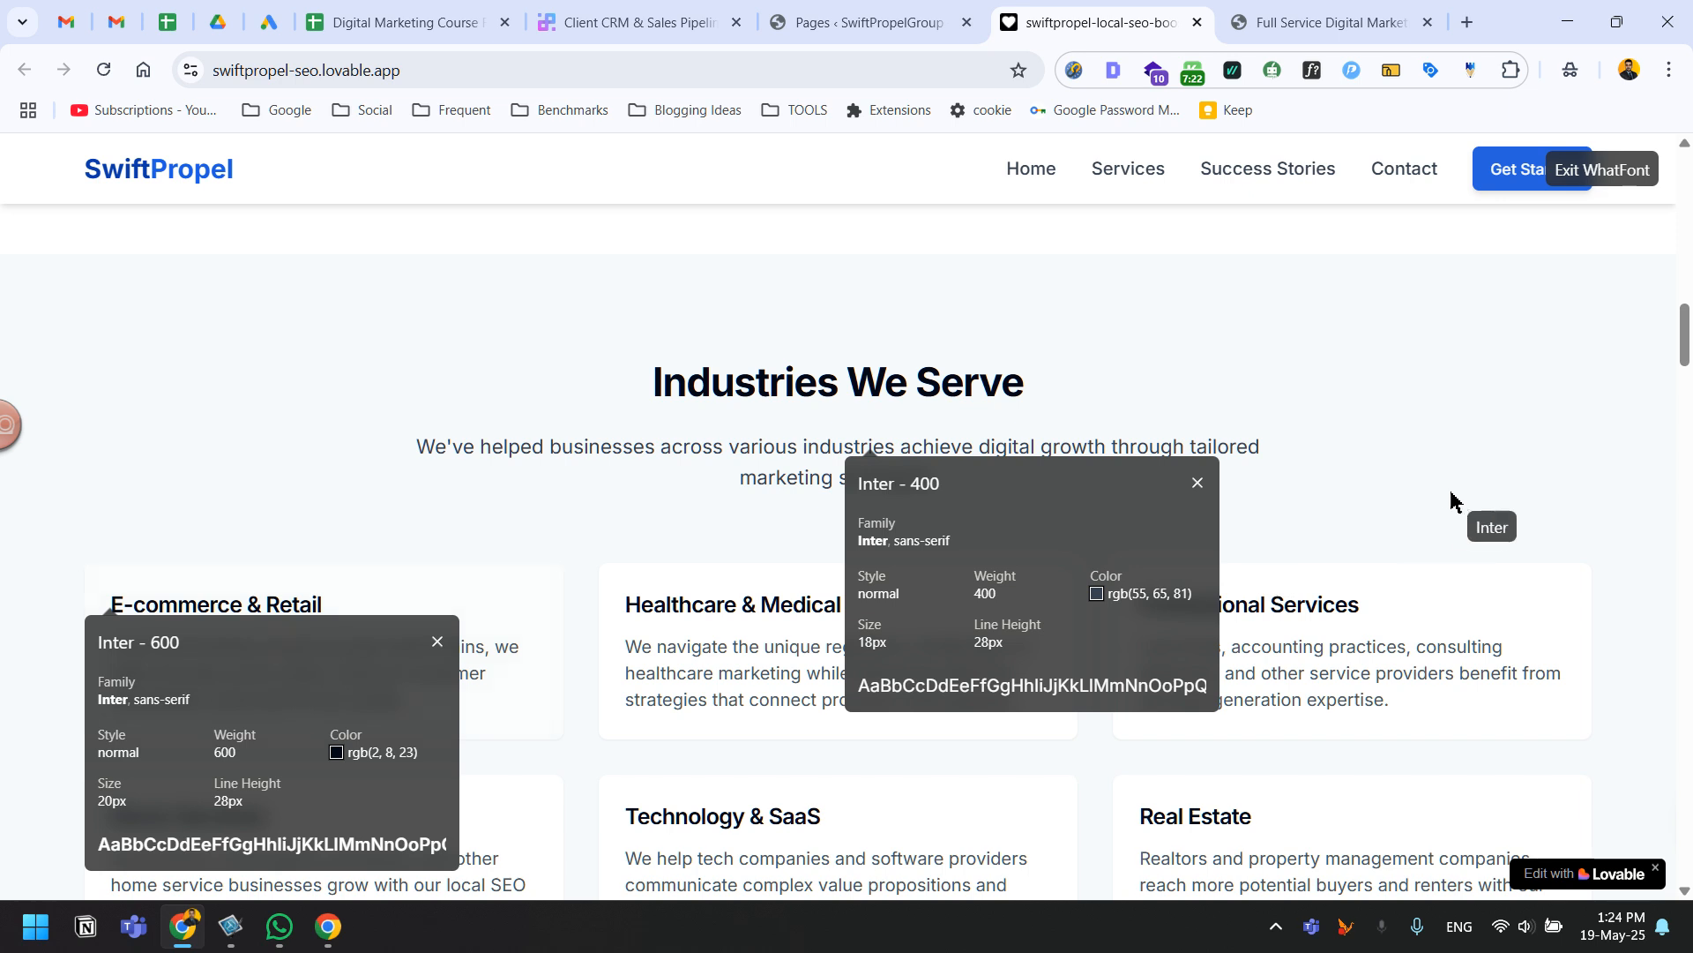
click(1197, 485)
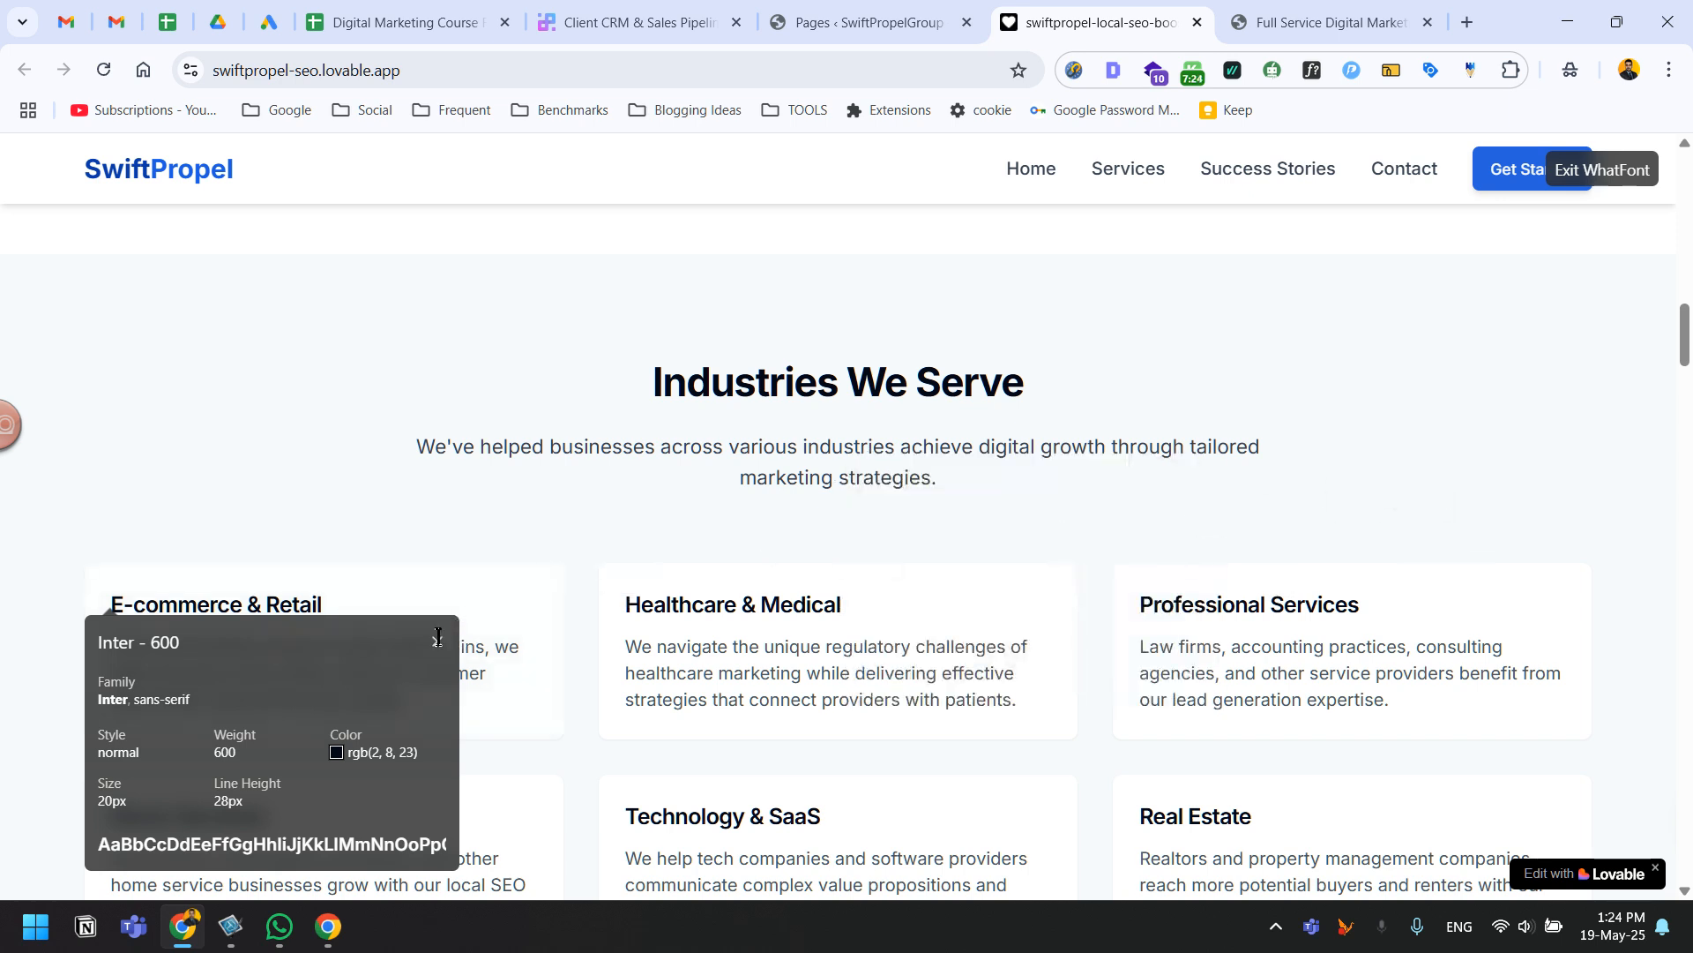
click(438, 636)
click(1603, 170)
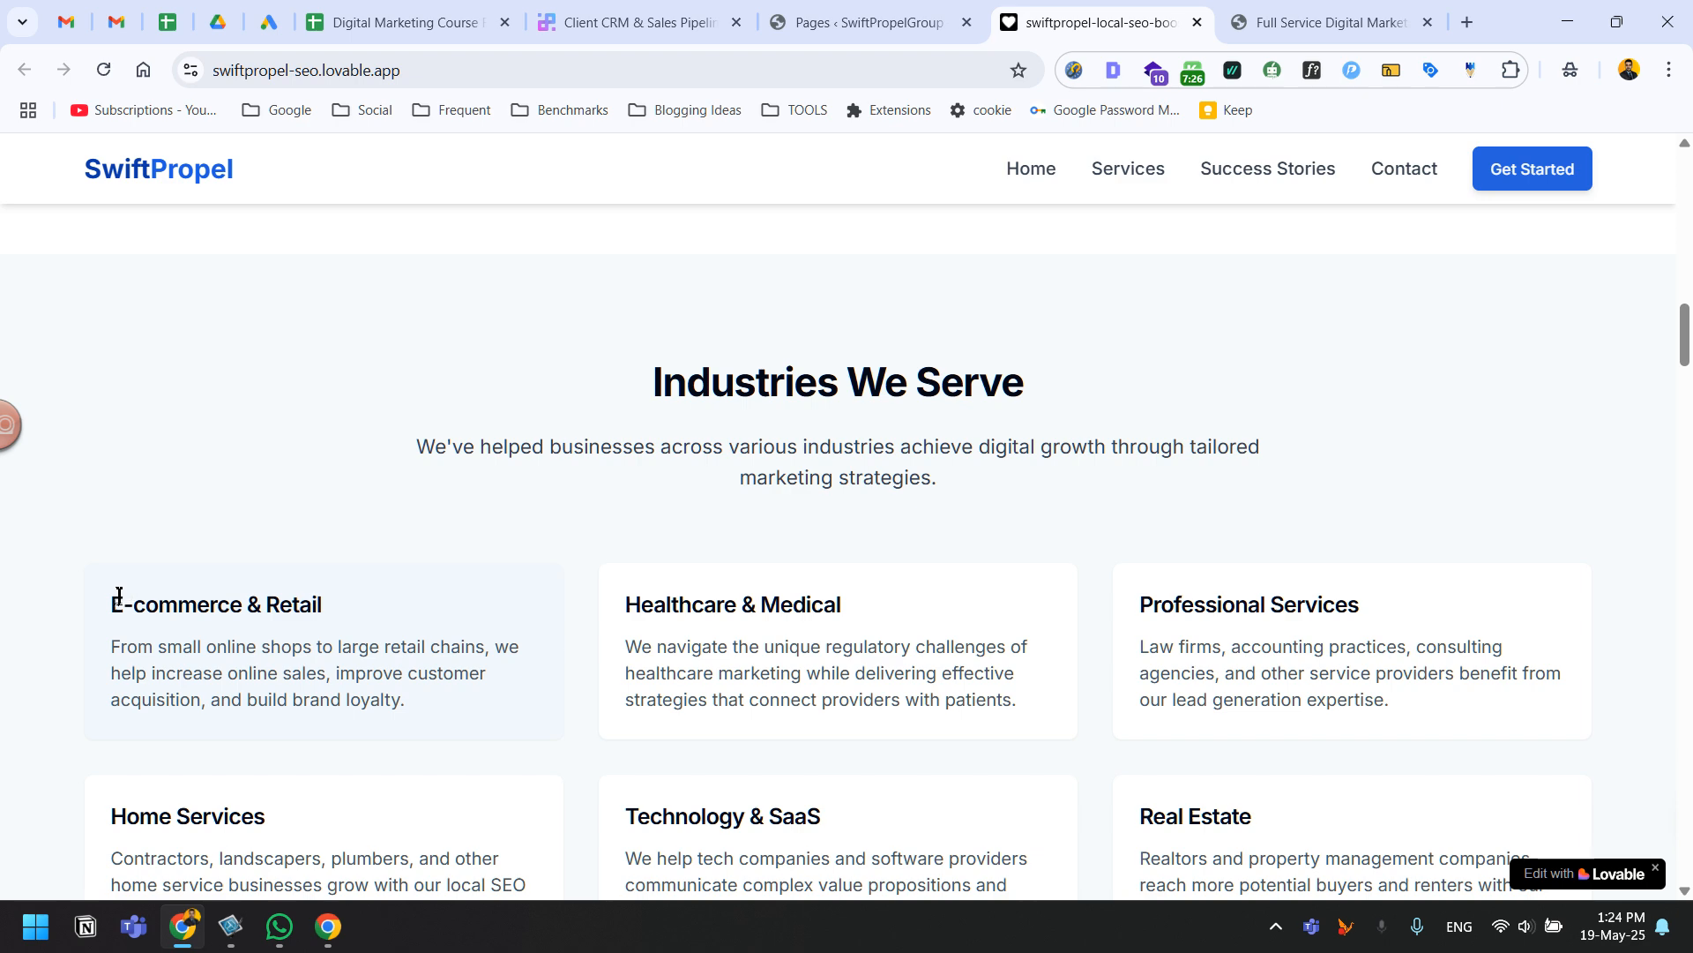
Replace the Search Engine Optimization card title under Industries We Serve with the reference page's "E-commerce & Retail", without an extra line.
drag(118, 593, 503, 638)
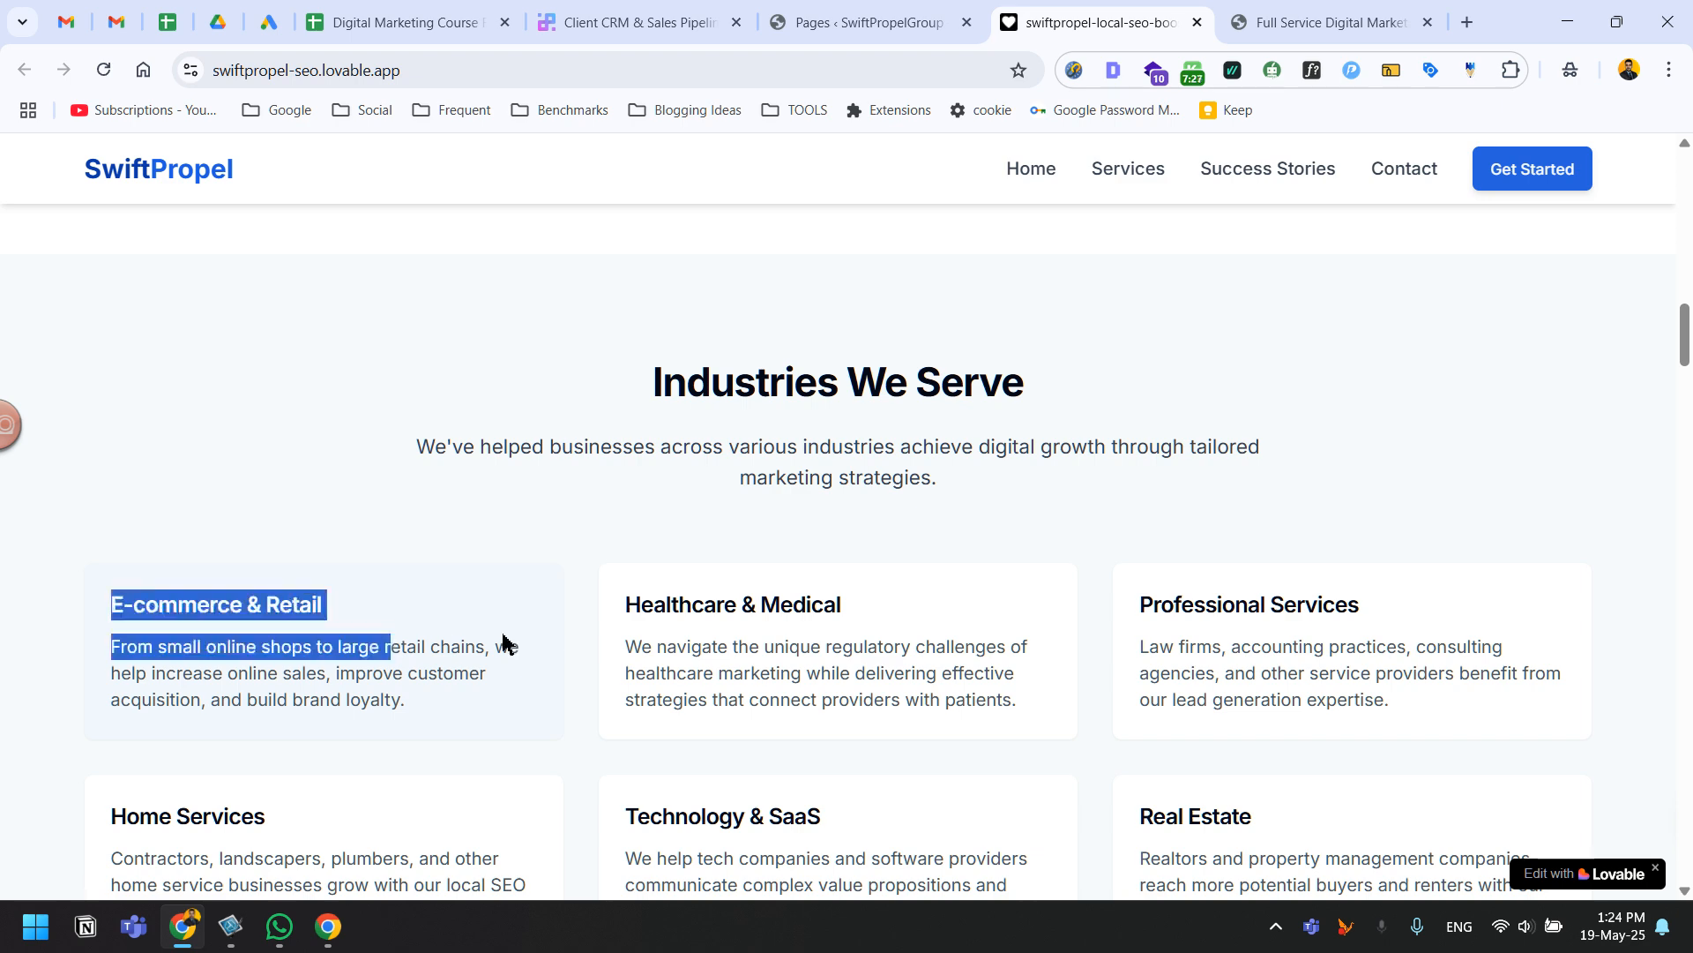
triple_click(201, 591)
key(ctrl+c)
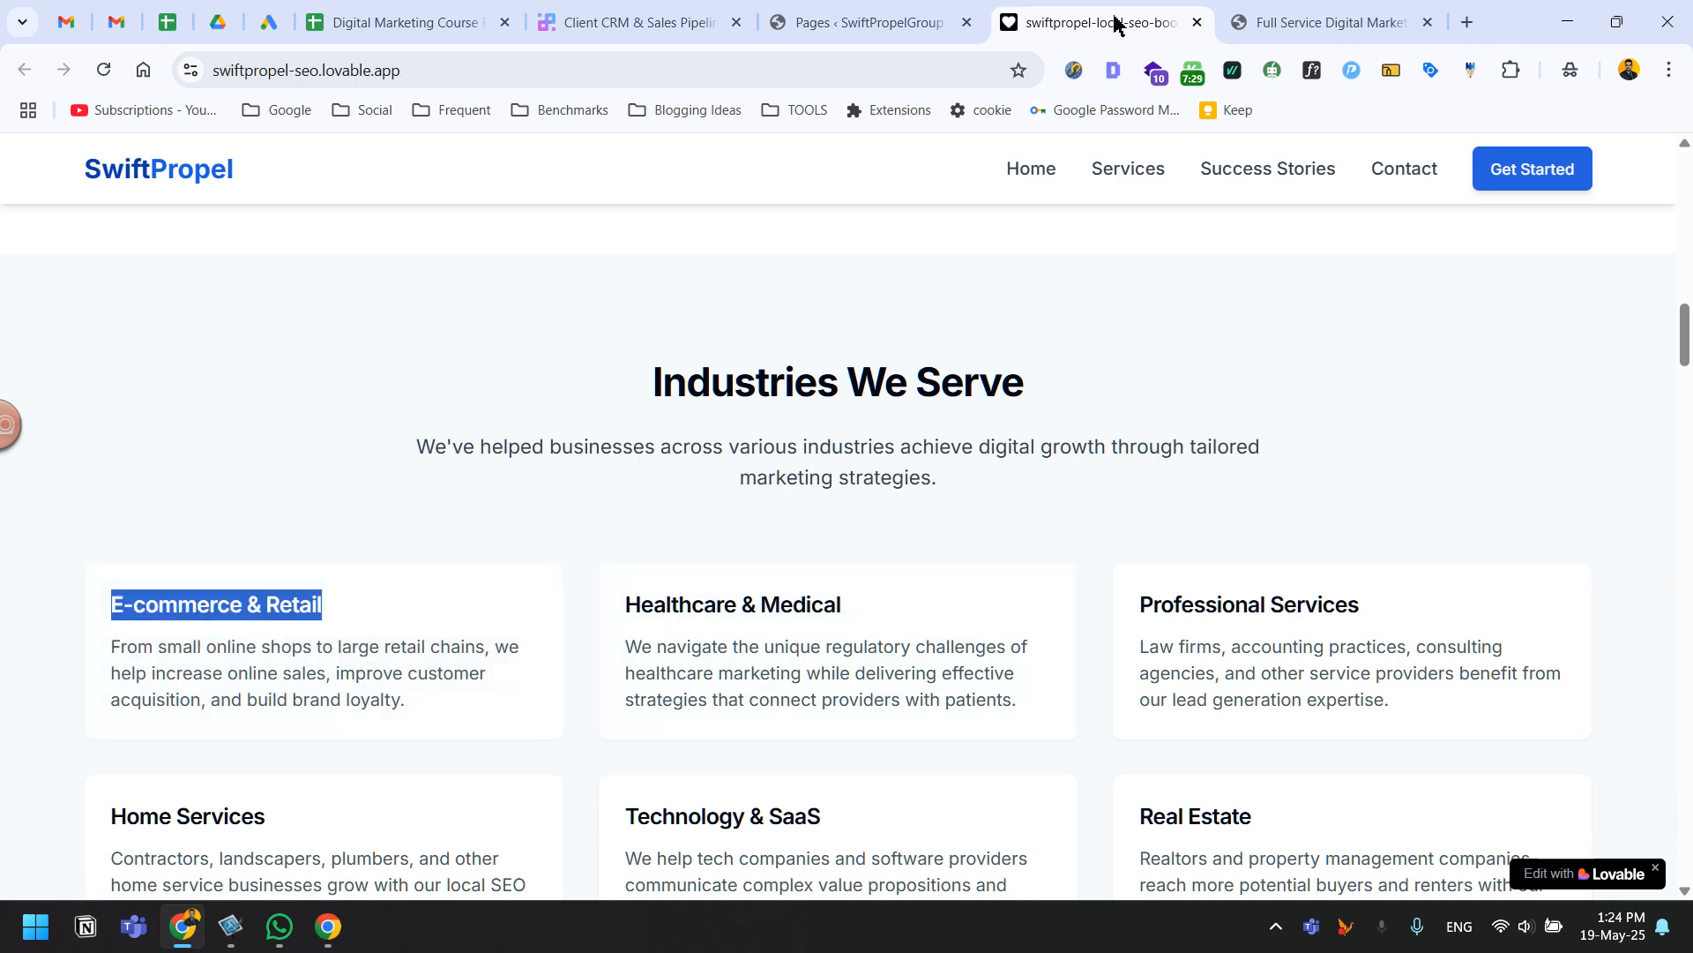
click(1295, 19)
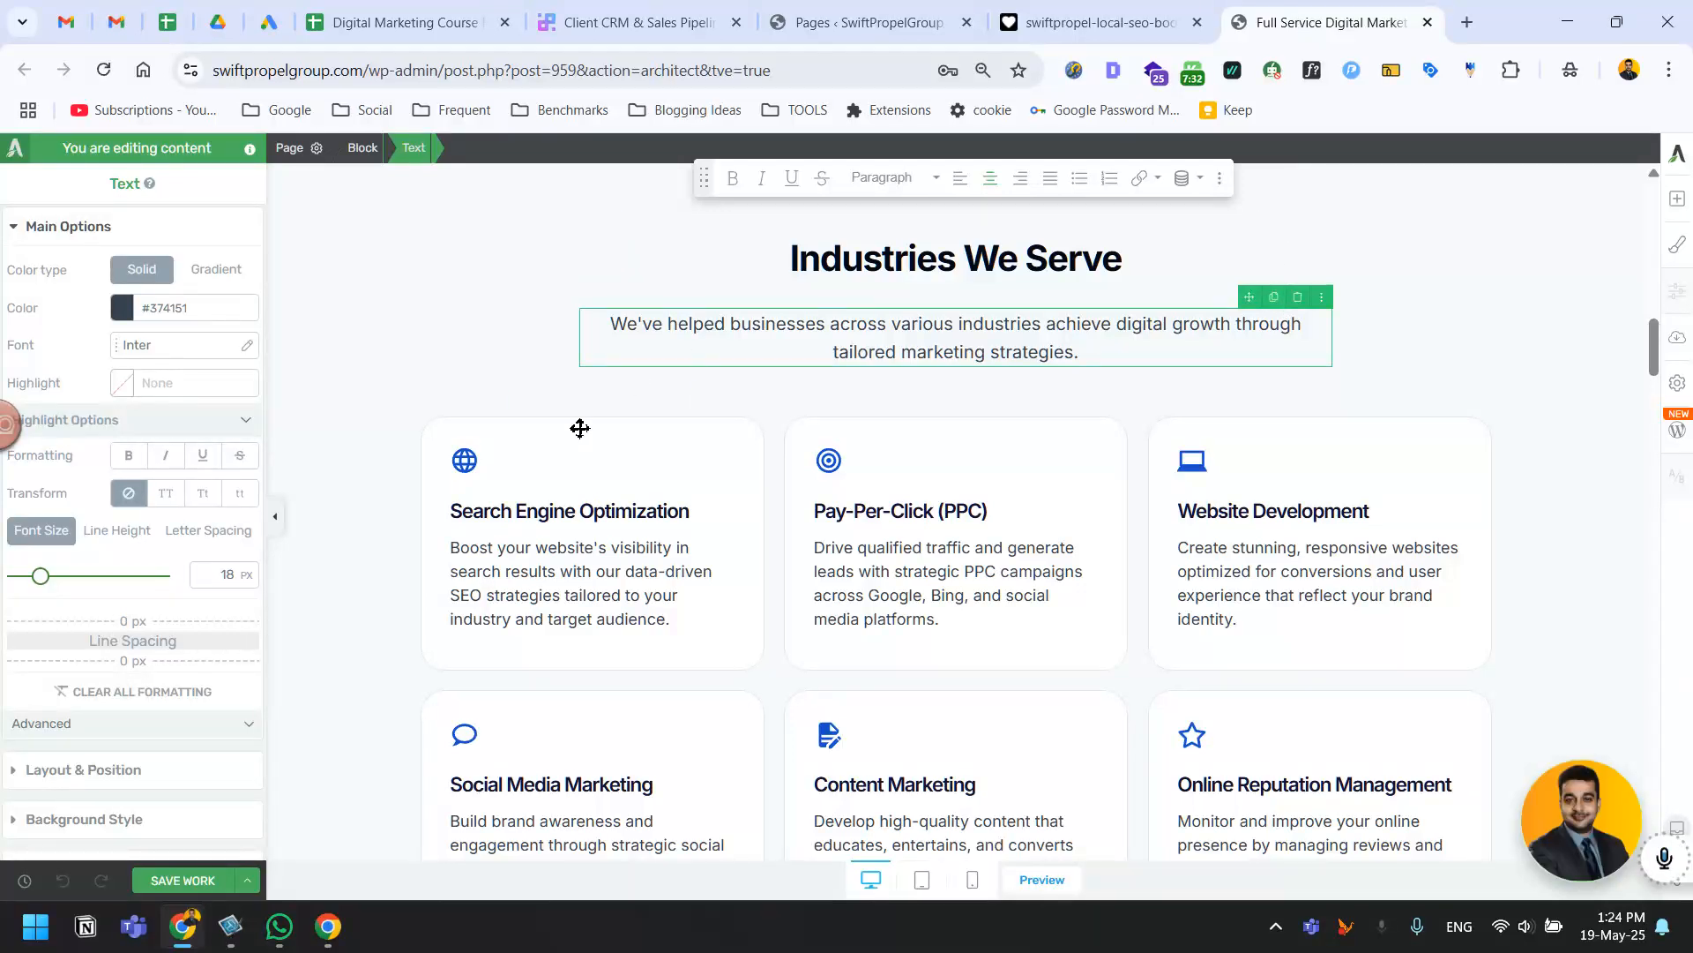
triple_click(500, 510)
key(ctrl+v)
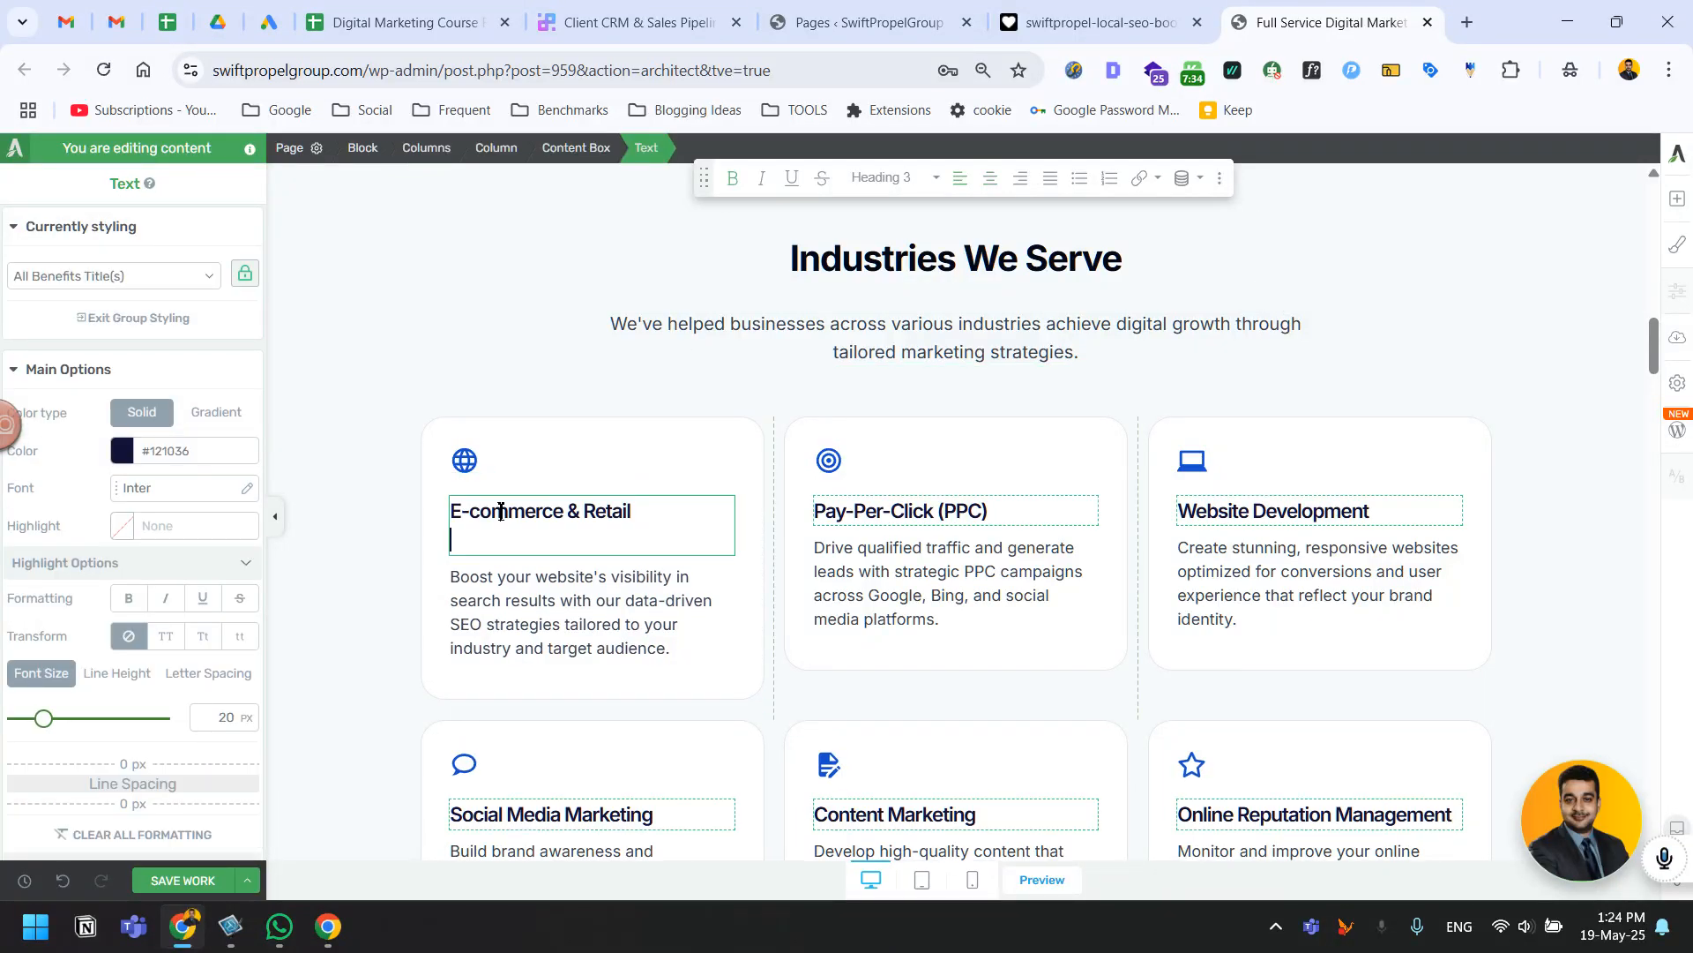
key(BackSpace)
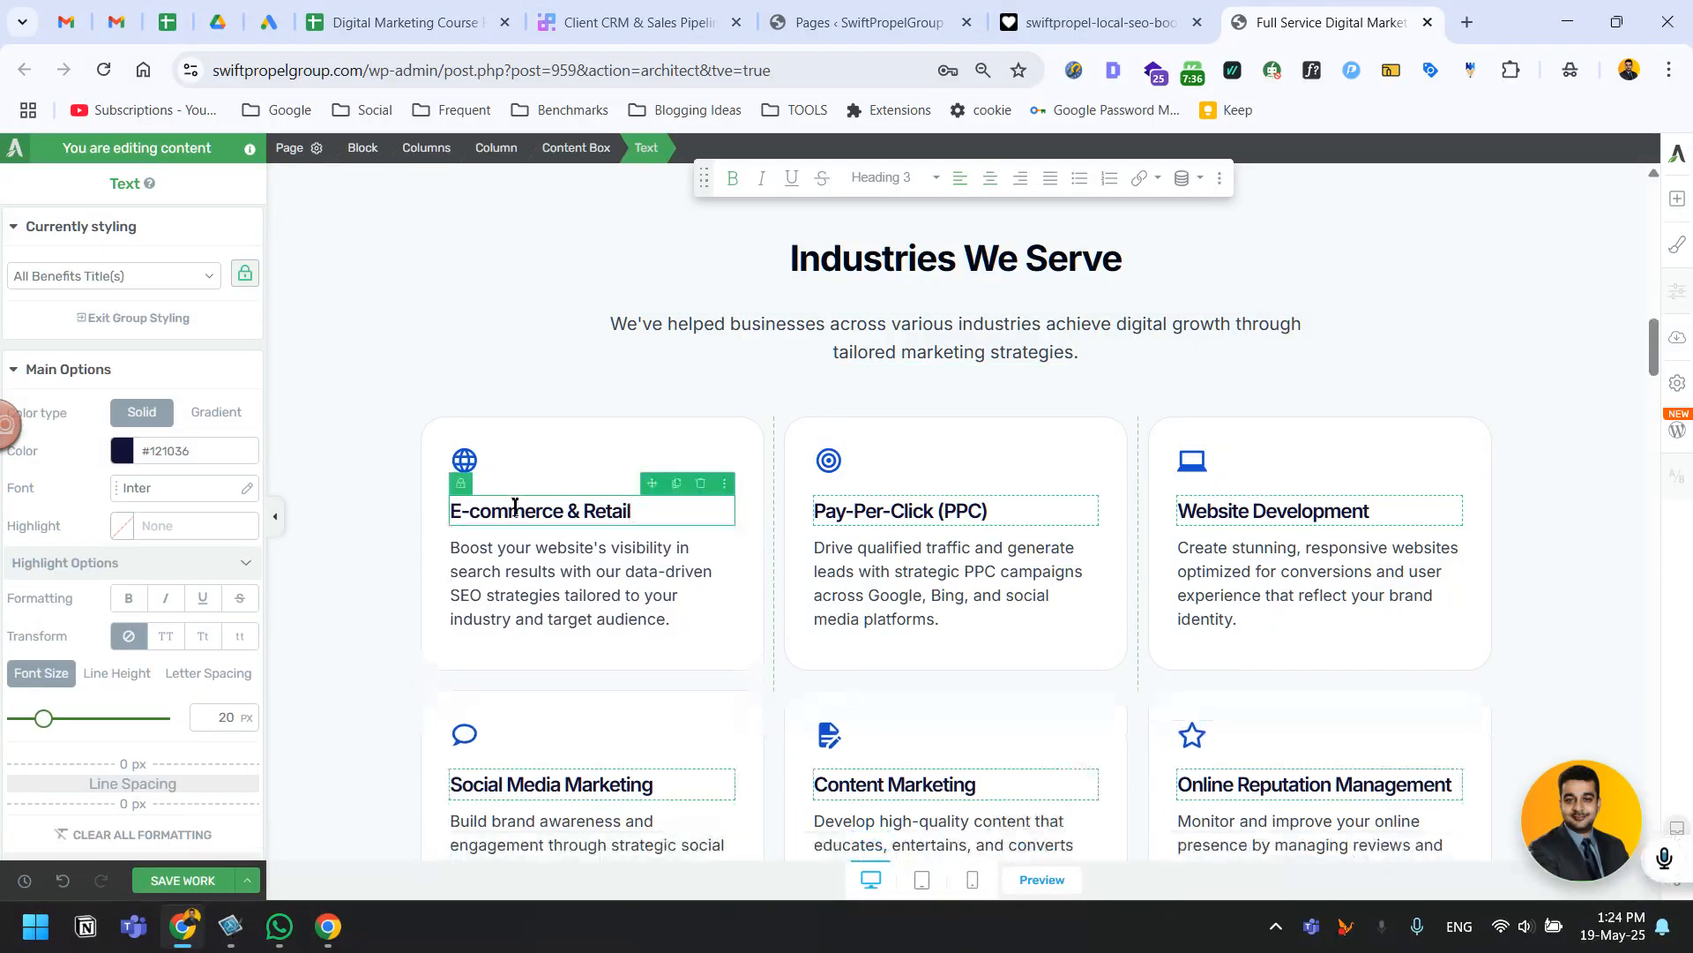
click(509, 510)
Inspect the reference E-commerce & Retail title with WhatFont, set the Thrive Architect card titles' line height to 28 px, and save the page.
click(1103, 23)
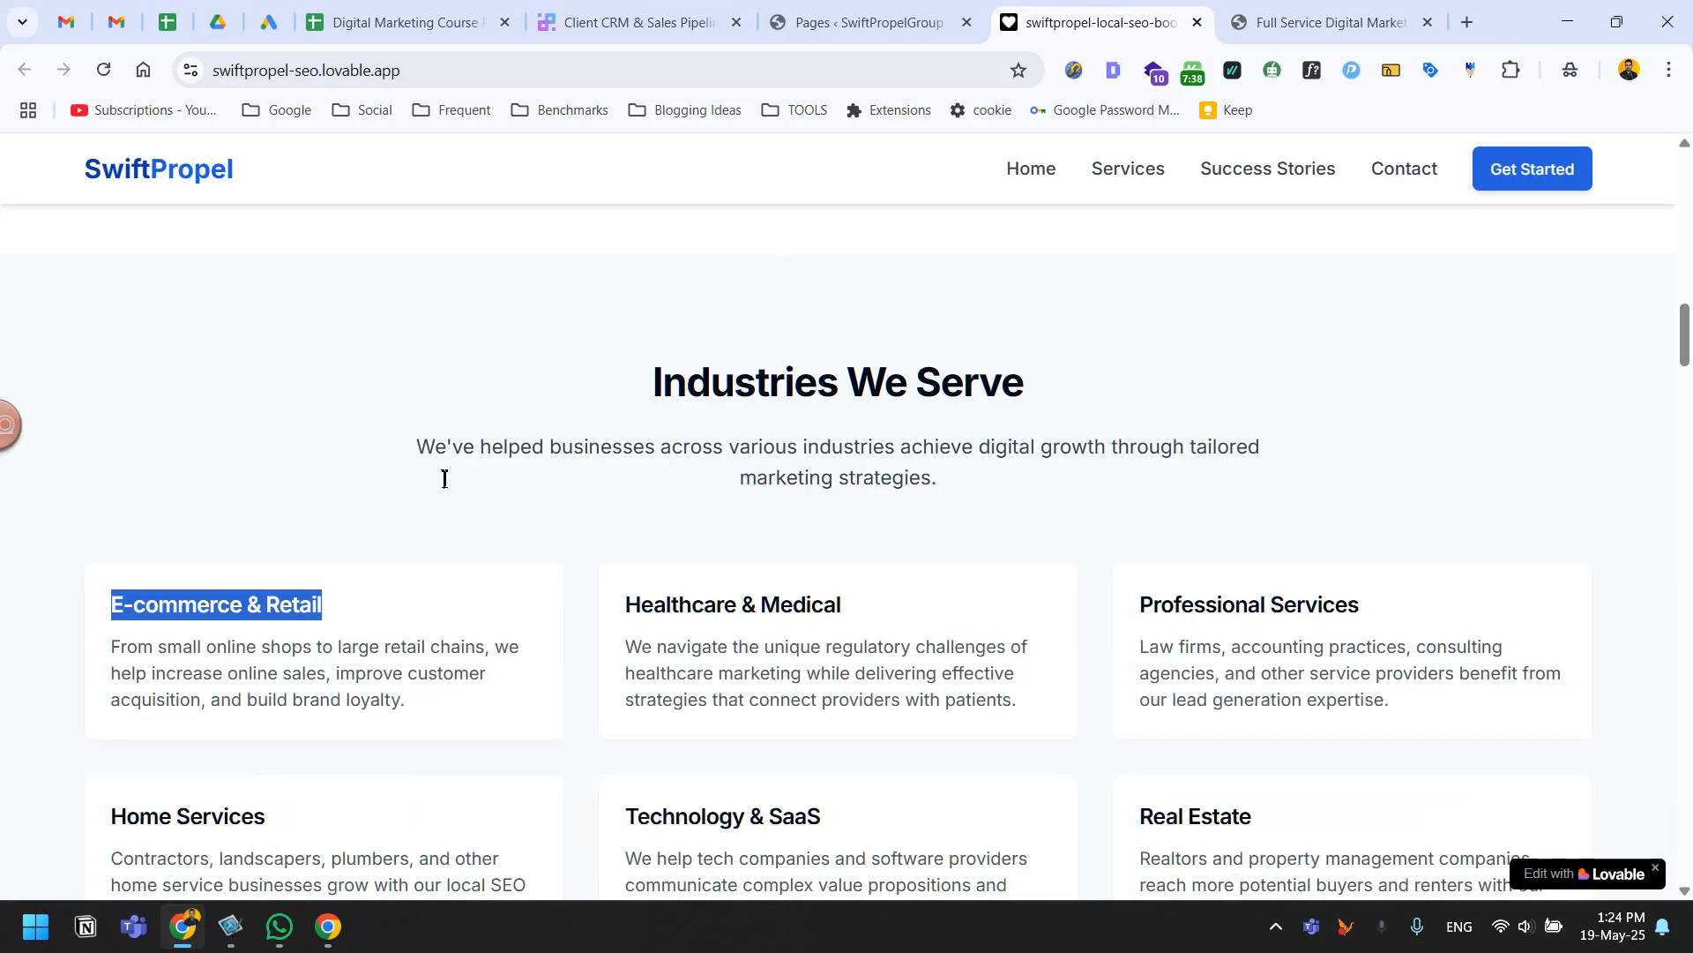
click(1311, 70)
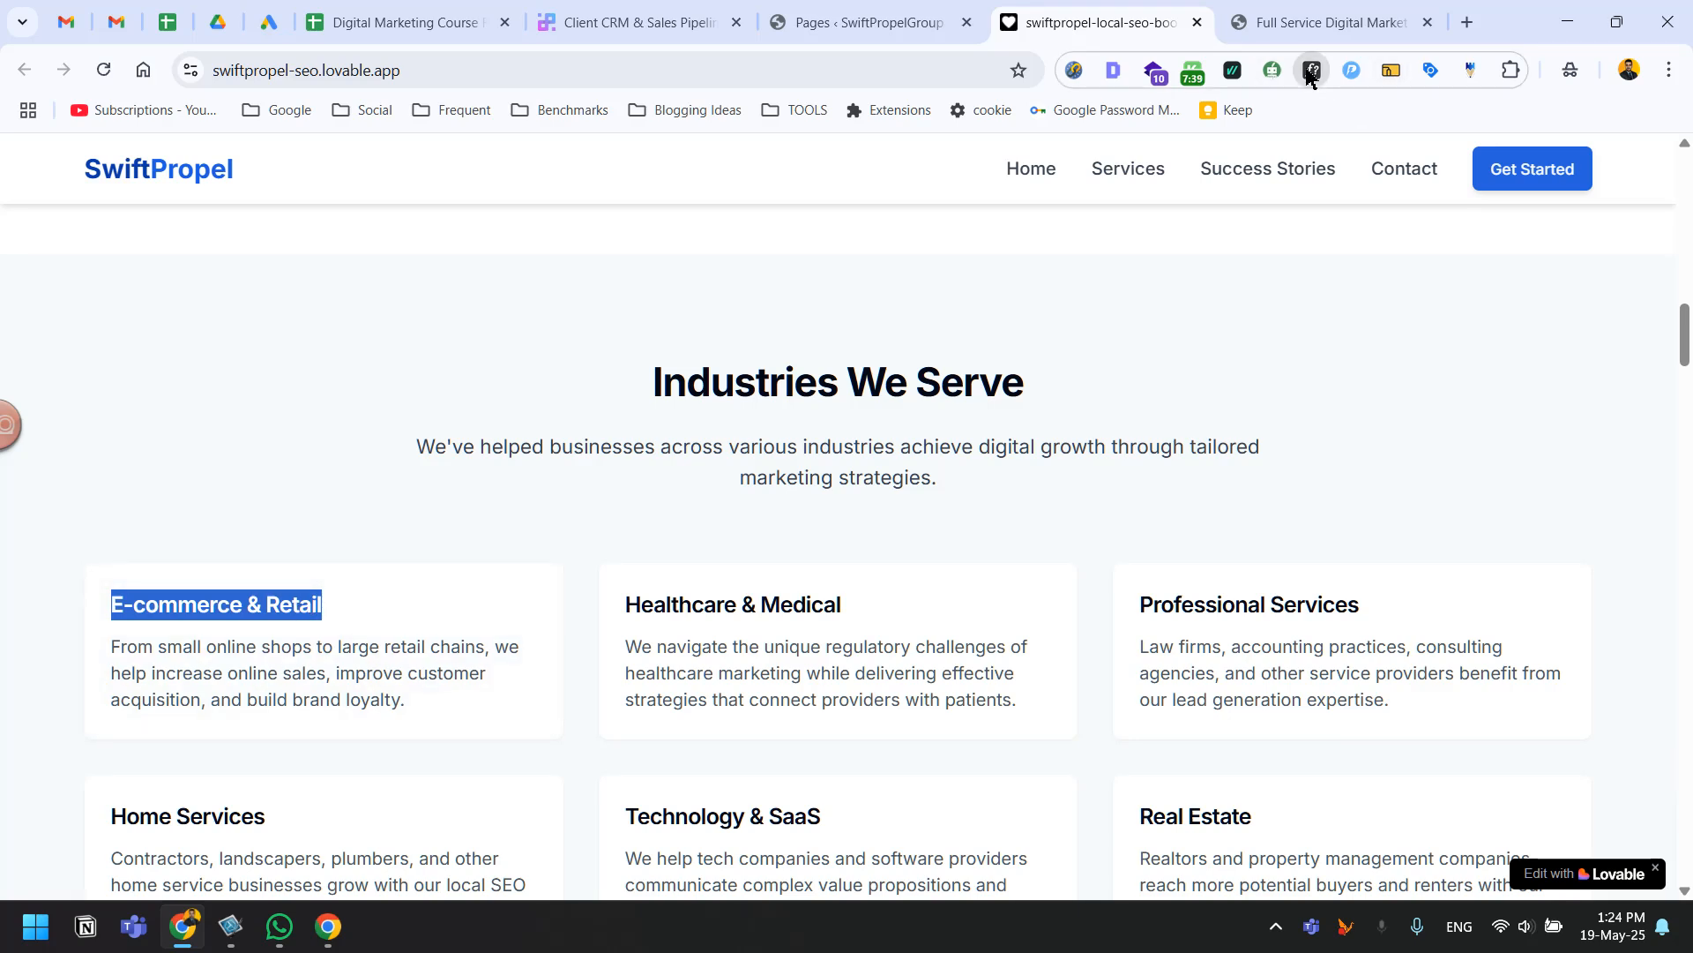
click(232, 602)
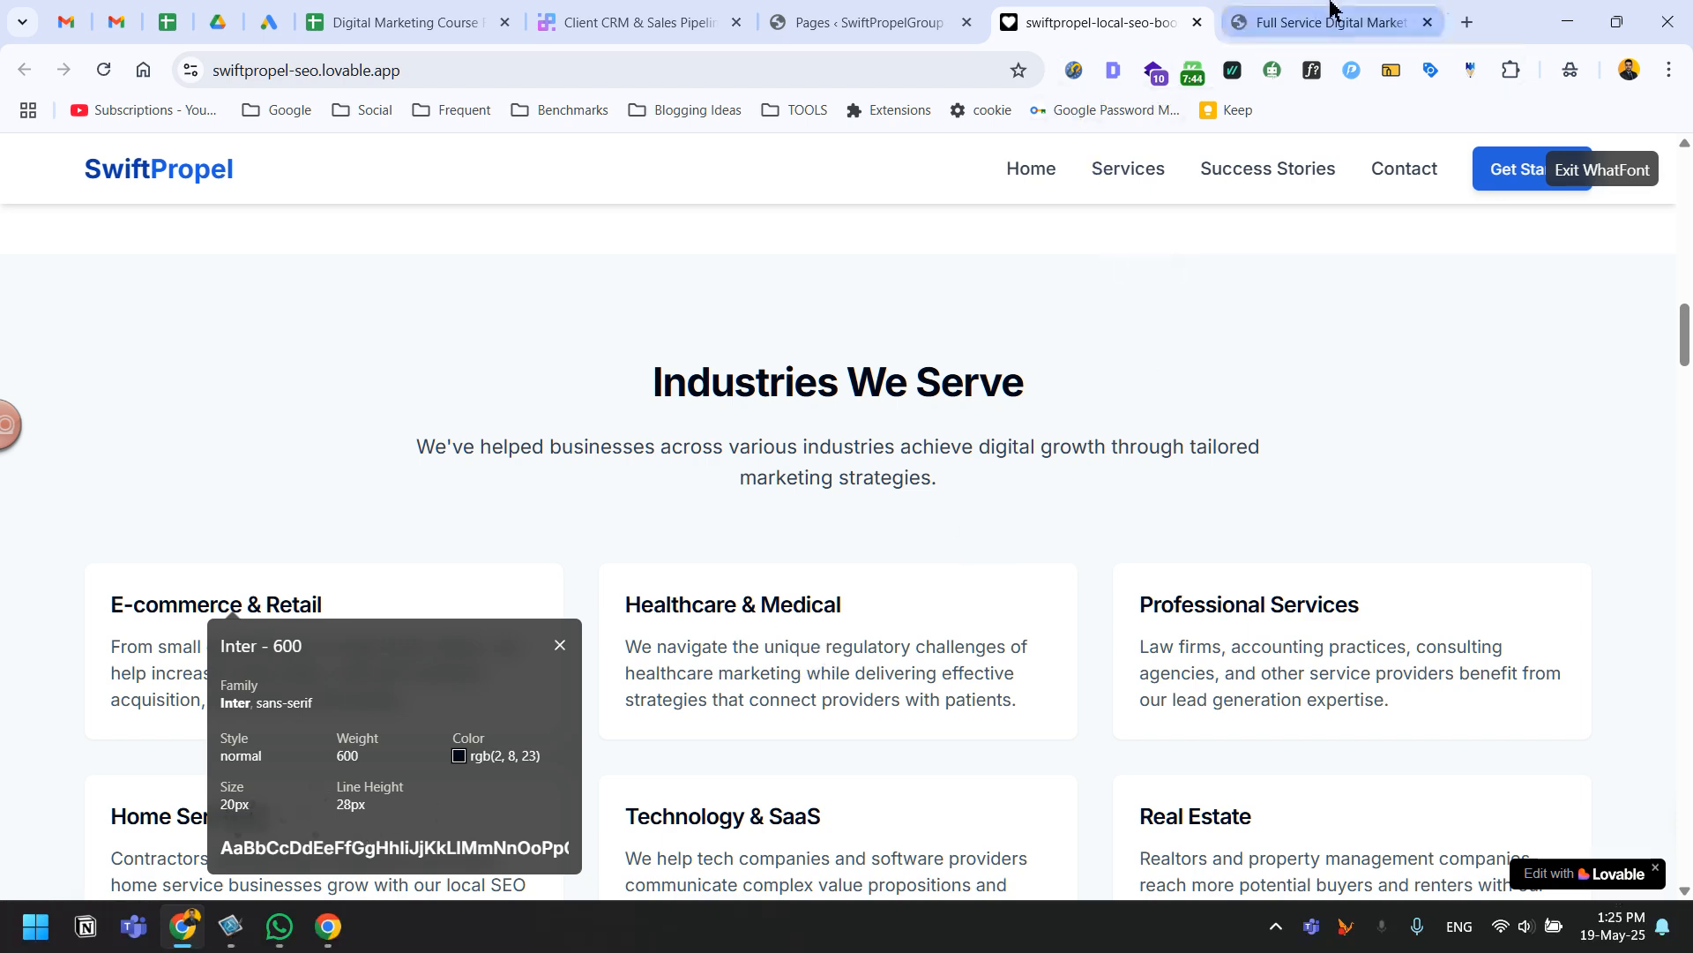
click(1233, 17)
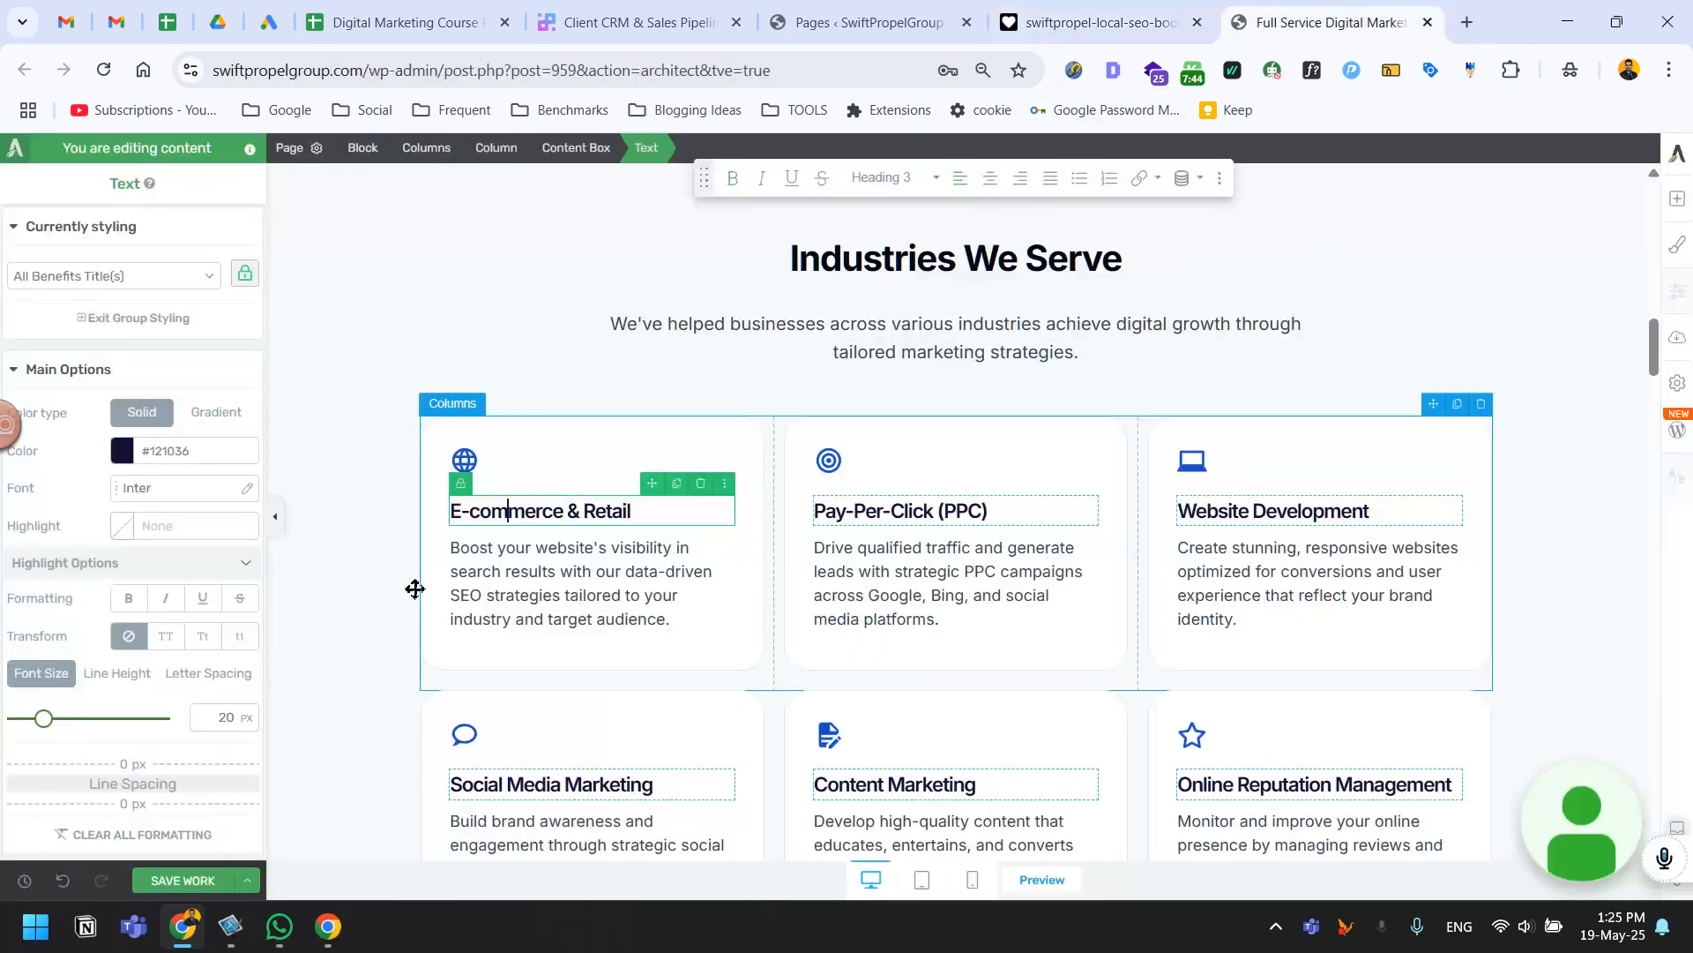
click(118, 673)
drag(231, 722, 195, 710)
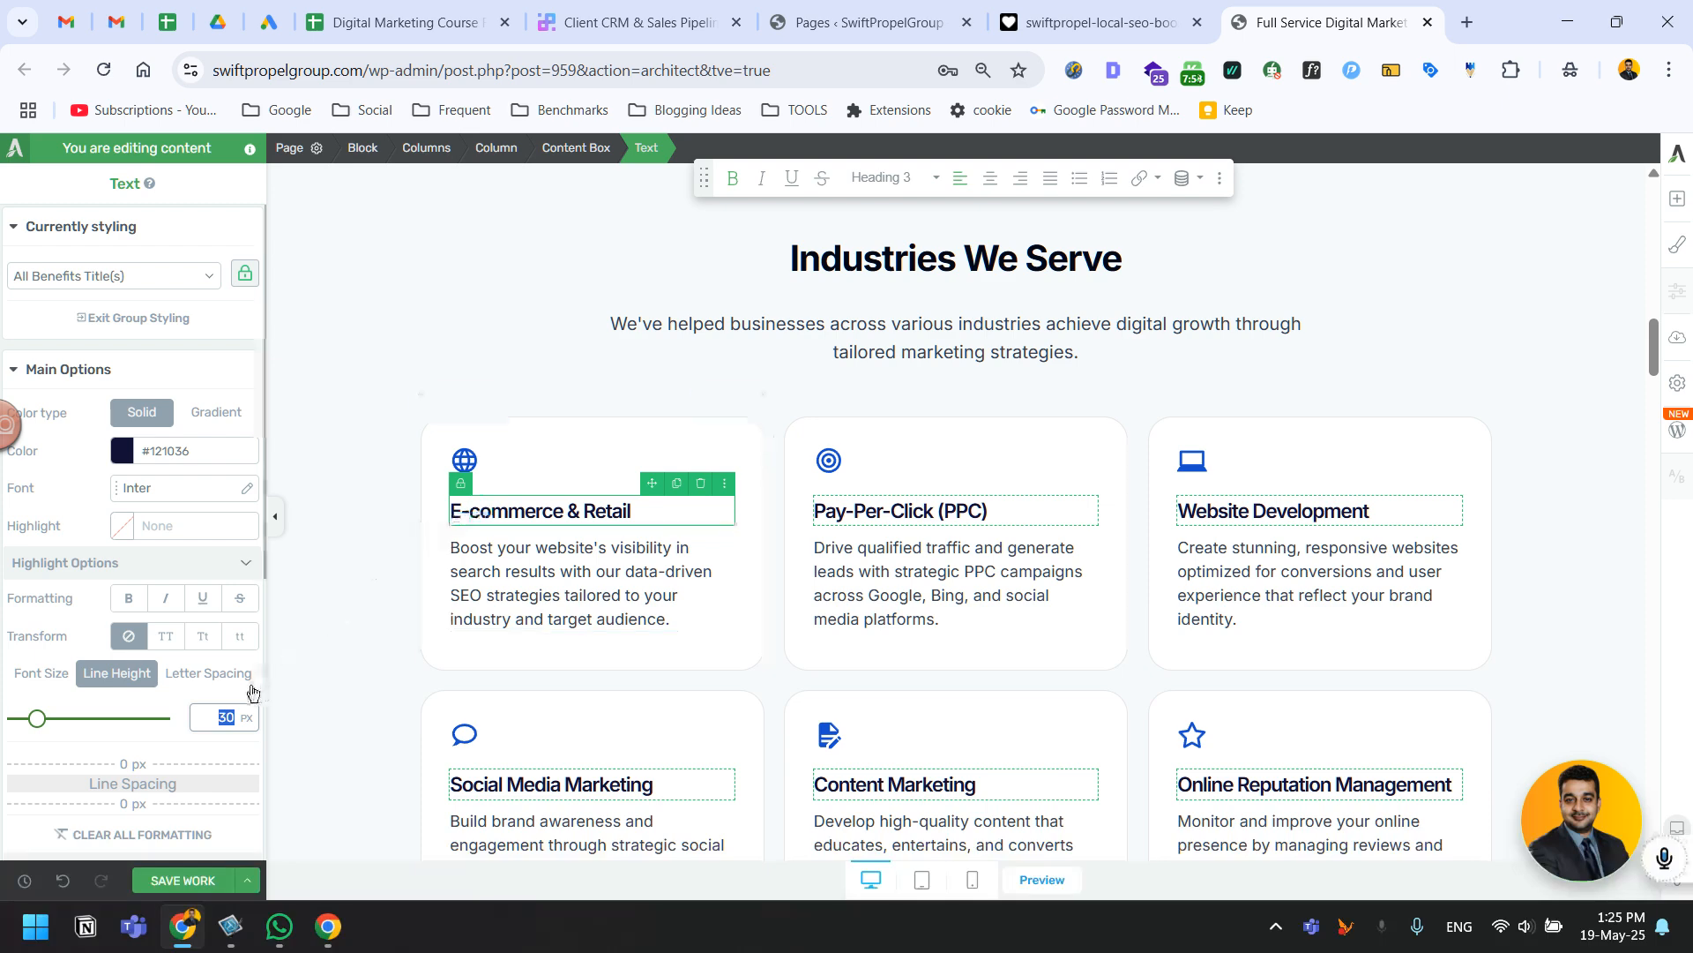
text(28)
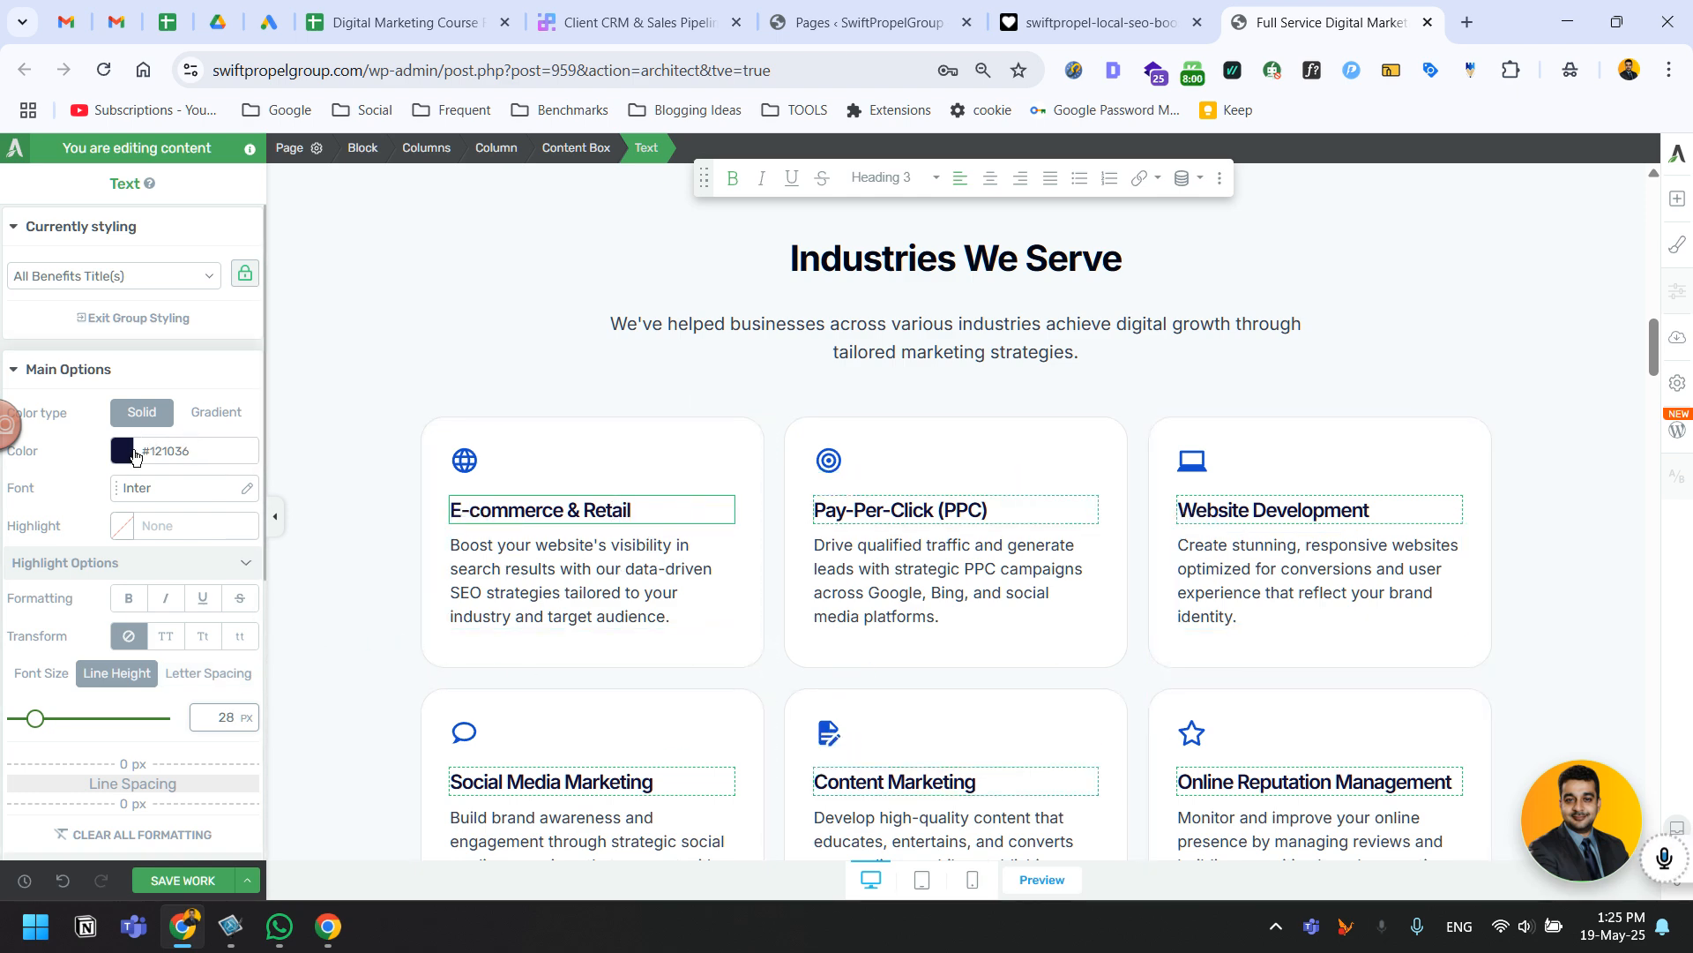
click(225, 875)
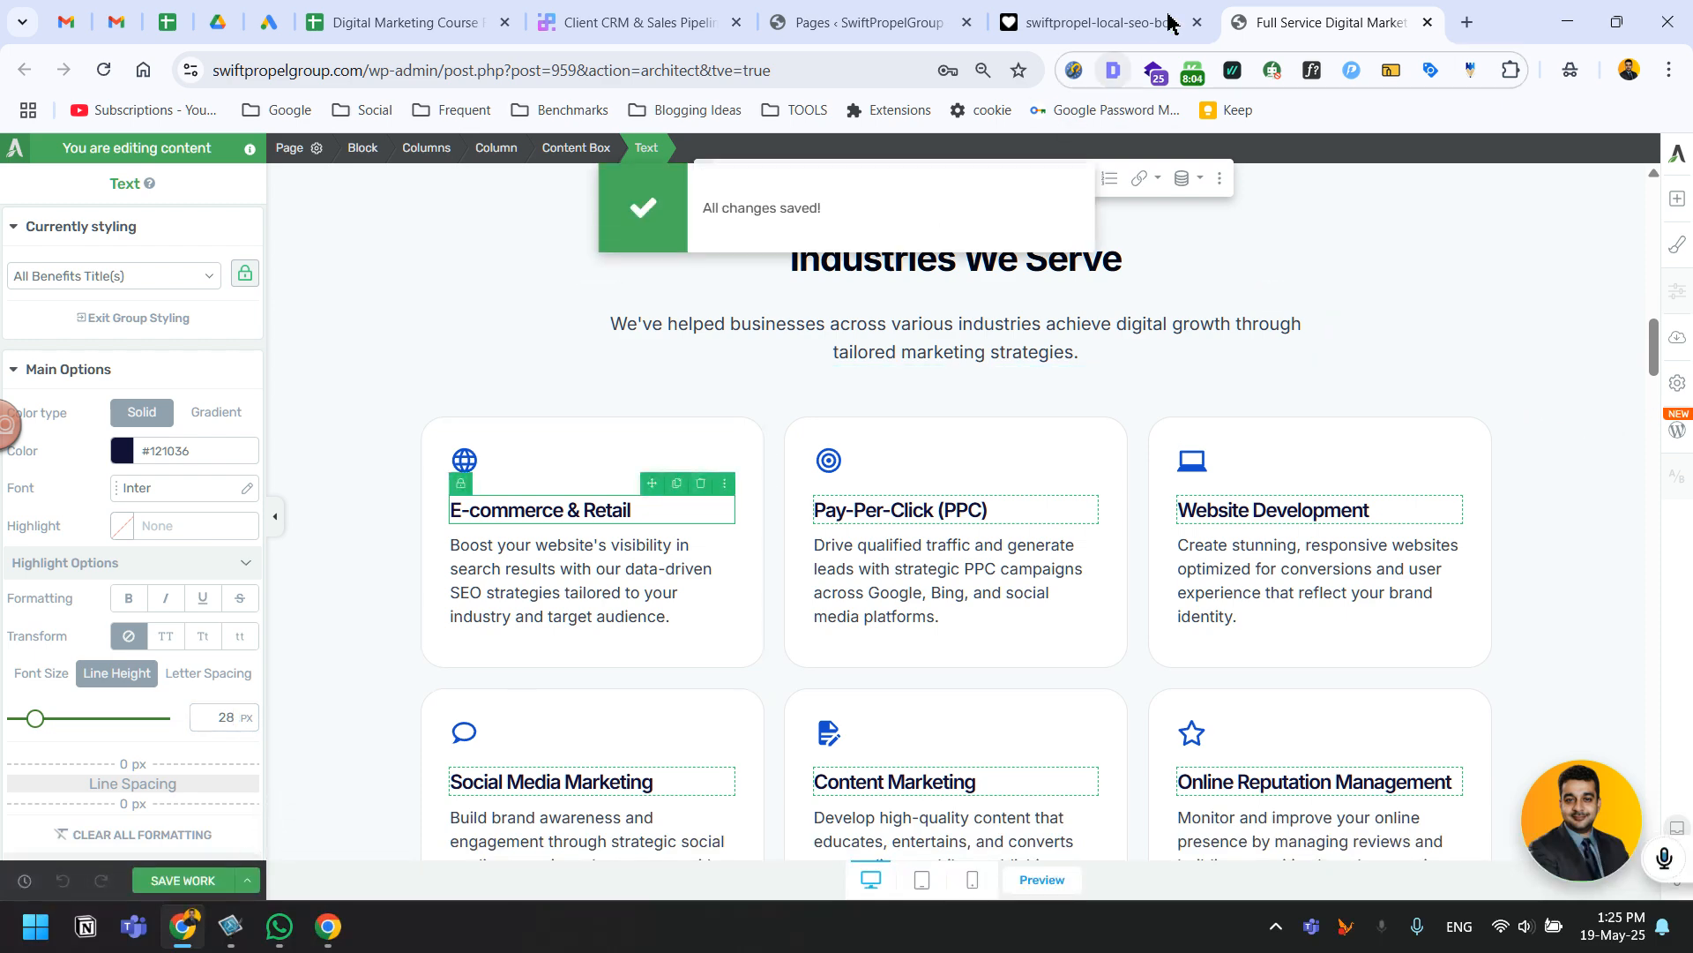
Close the WhatFont details on the reference page and review its industry cards before returning to Thrive Architect.
click(1098, 22)
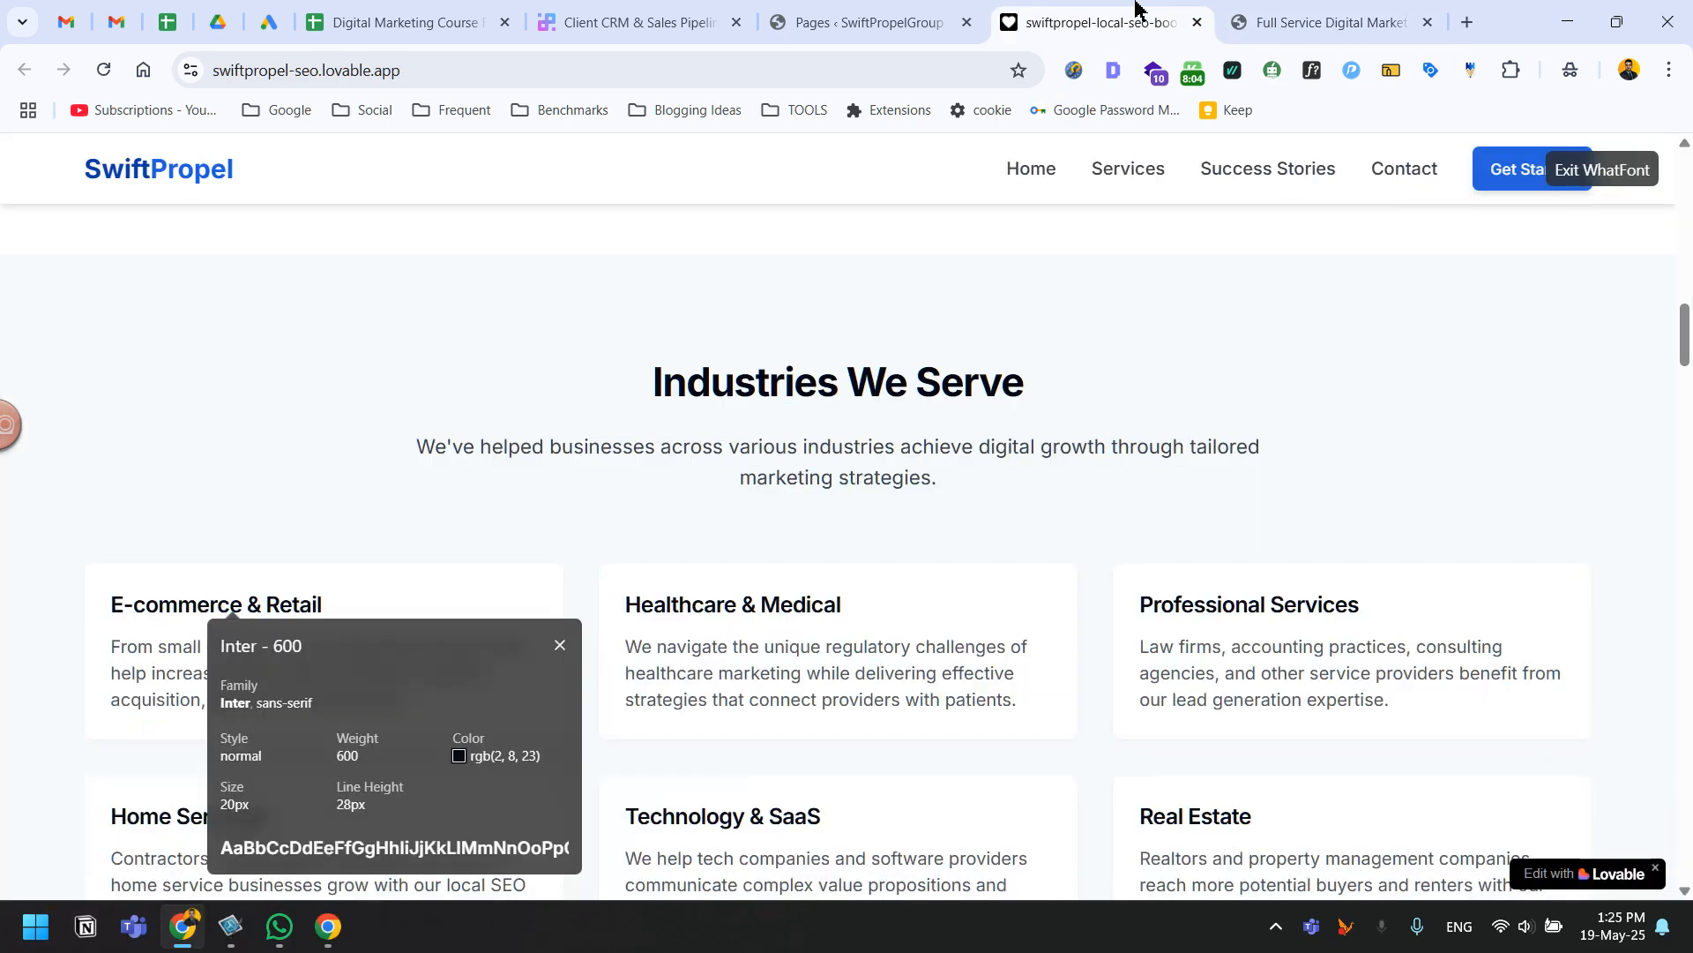
click(561, 645)
scroll(468, 669, down, 2)
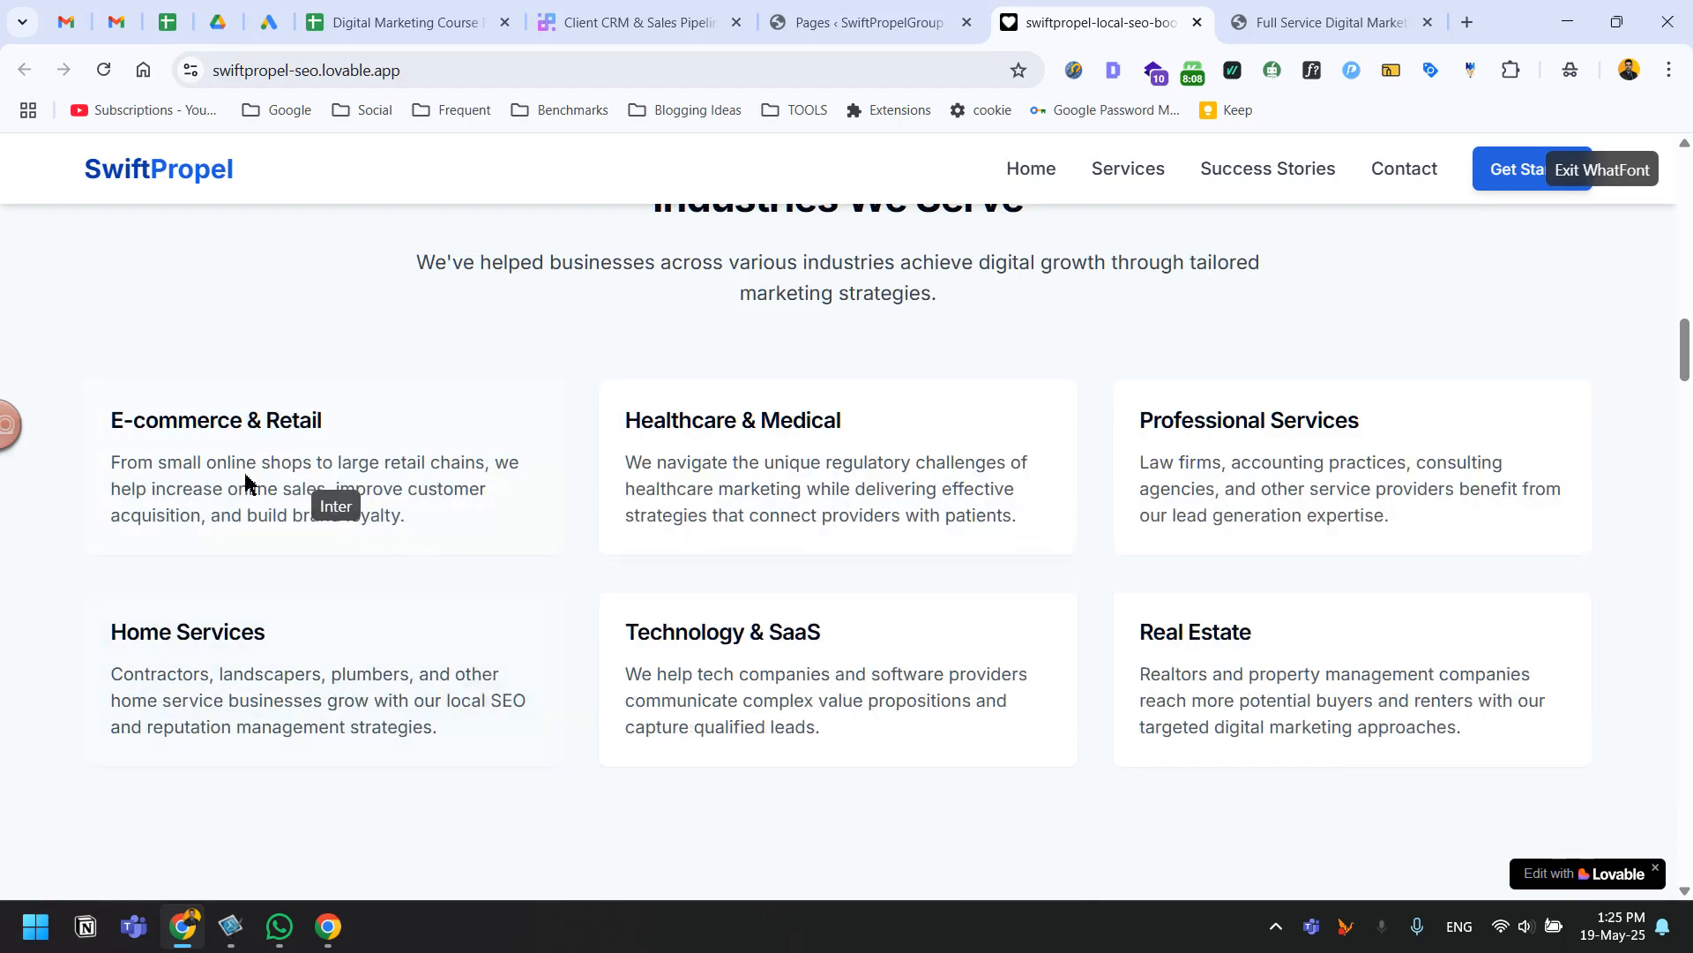
click(1261, 22)
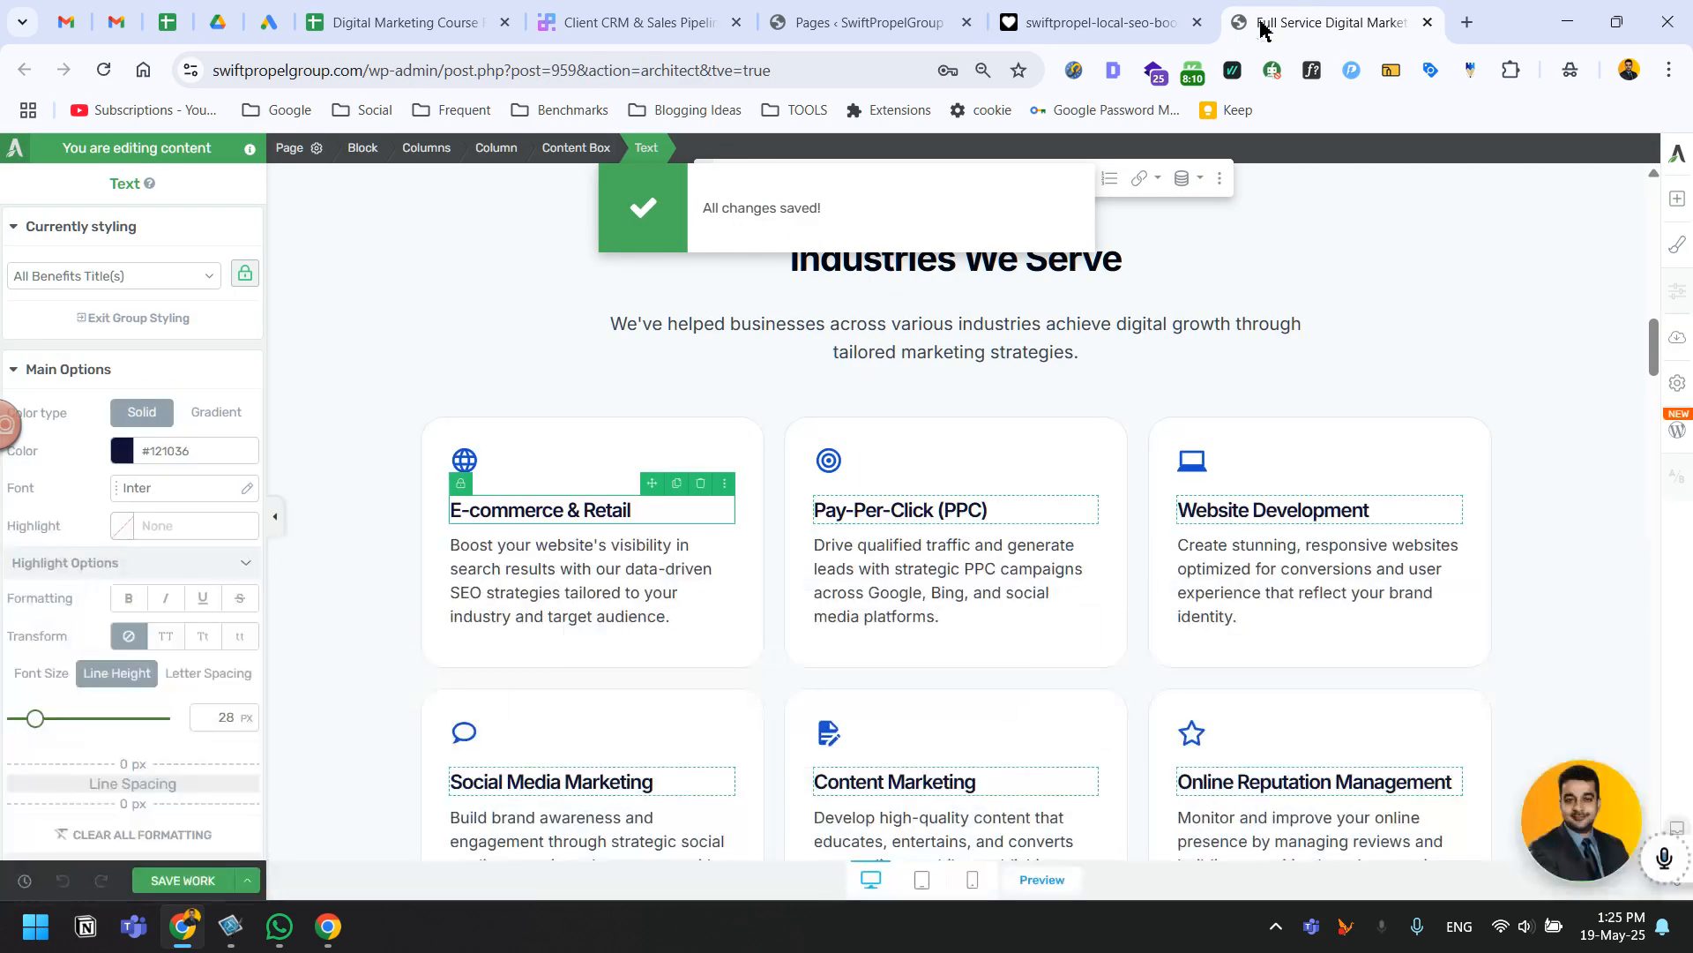
Delete the icons from the E-commerce & Retail, Pay-Per-Click (PPC) and Website Development cards under Industries We Serve.
click(467, 459)
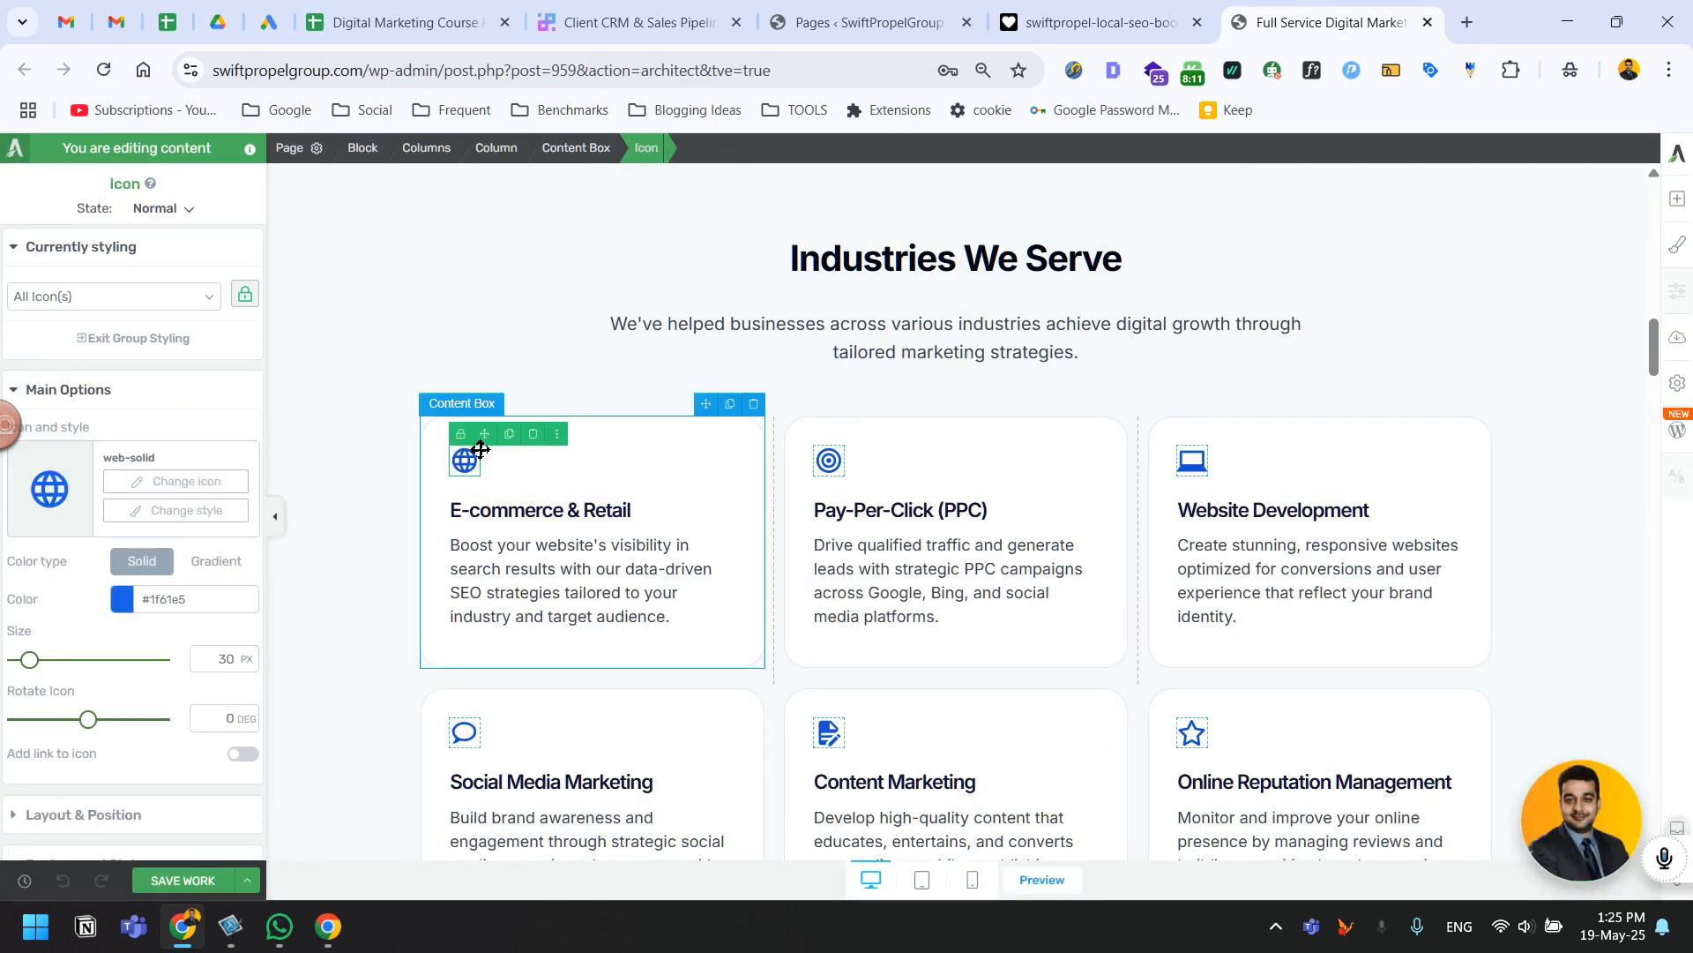
click(535, 434)
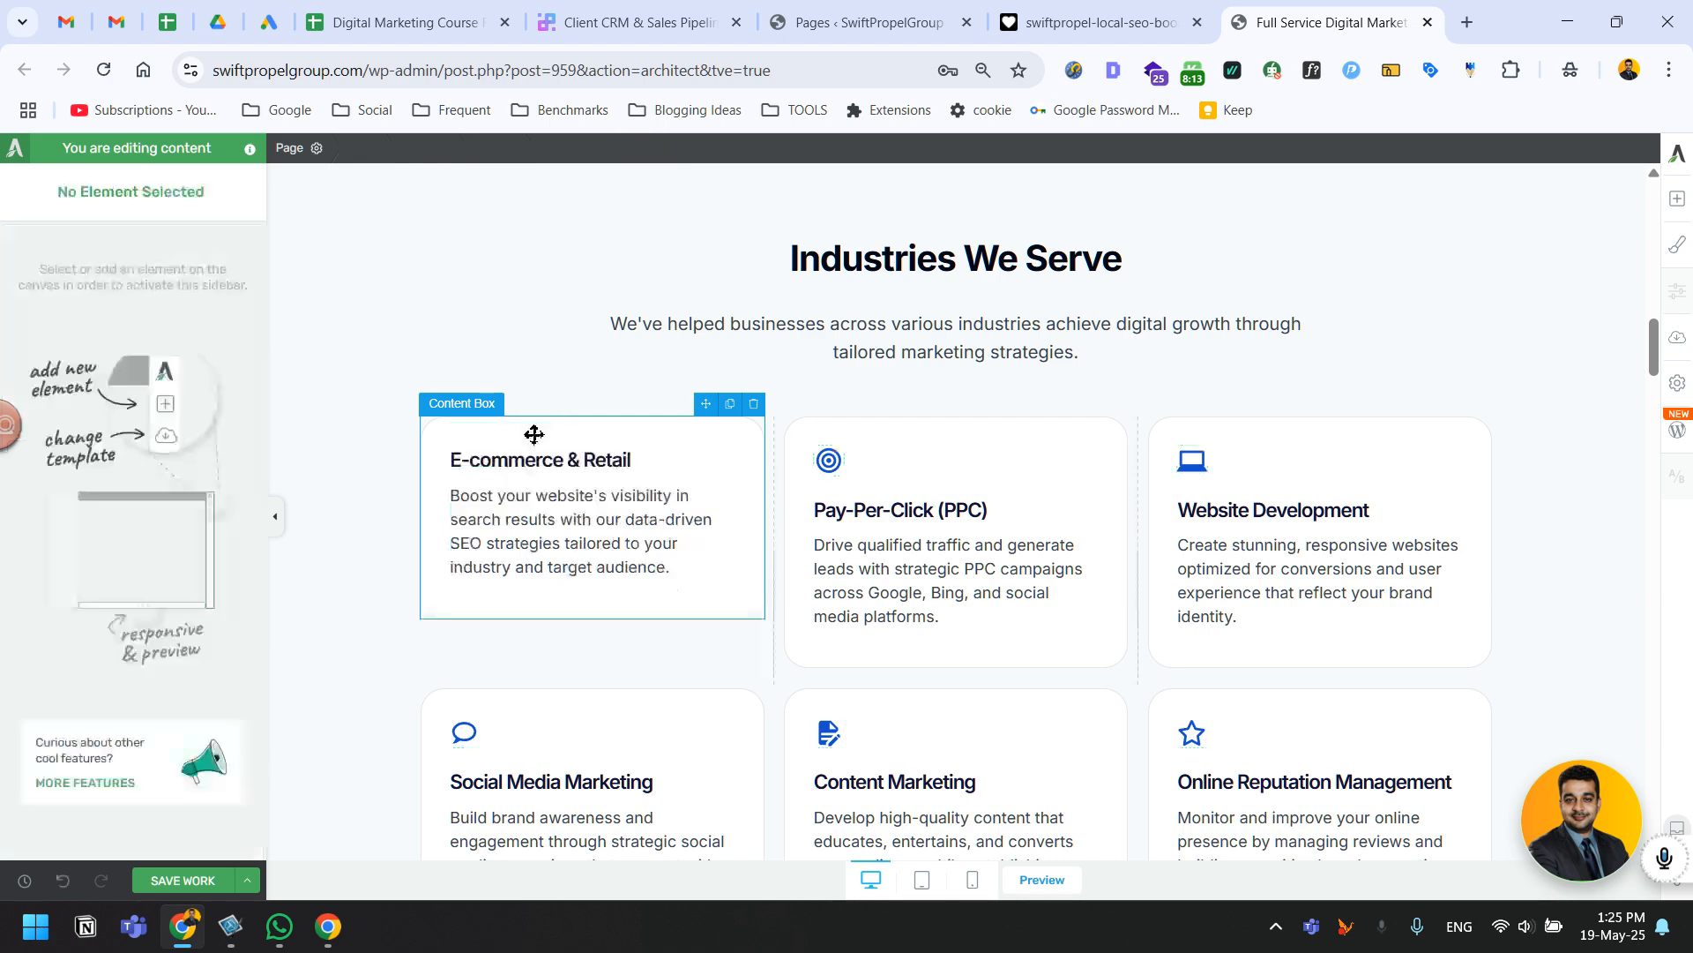
click(831, 460)
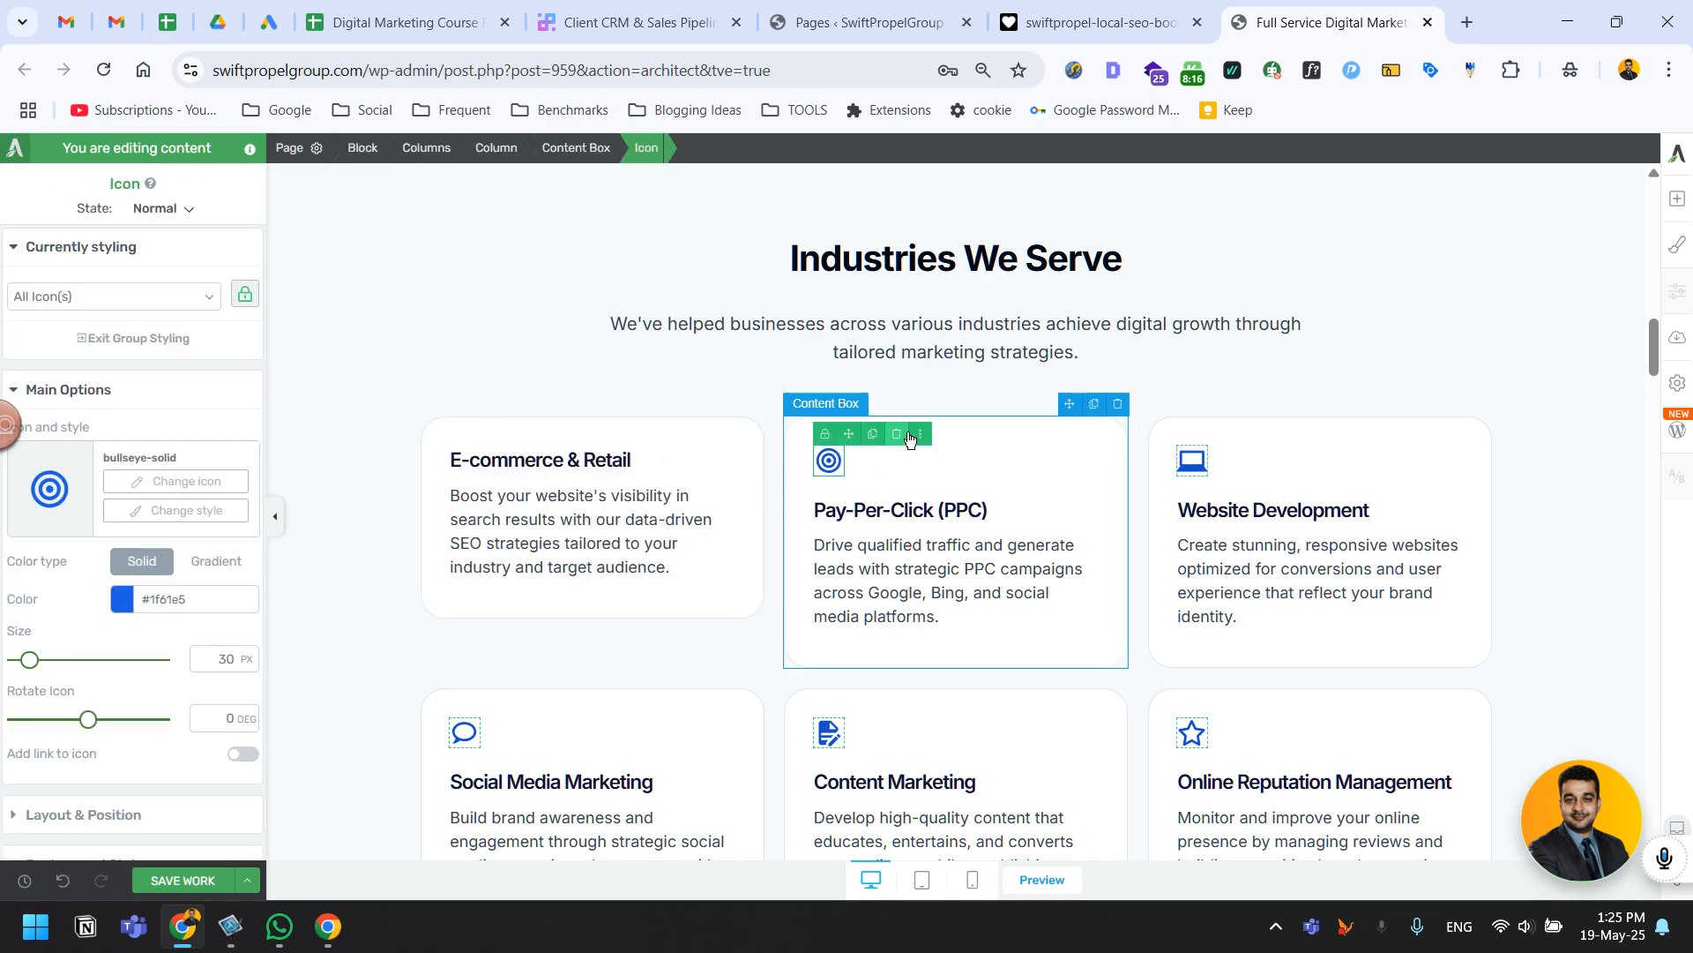
click(896, 433)
click(1192, 459)
click(1259, 434)
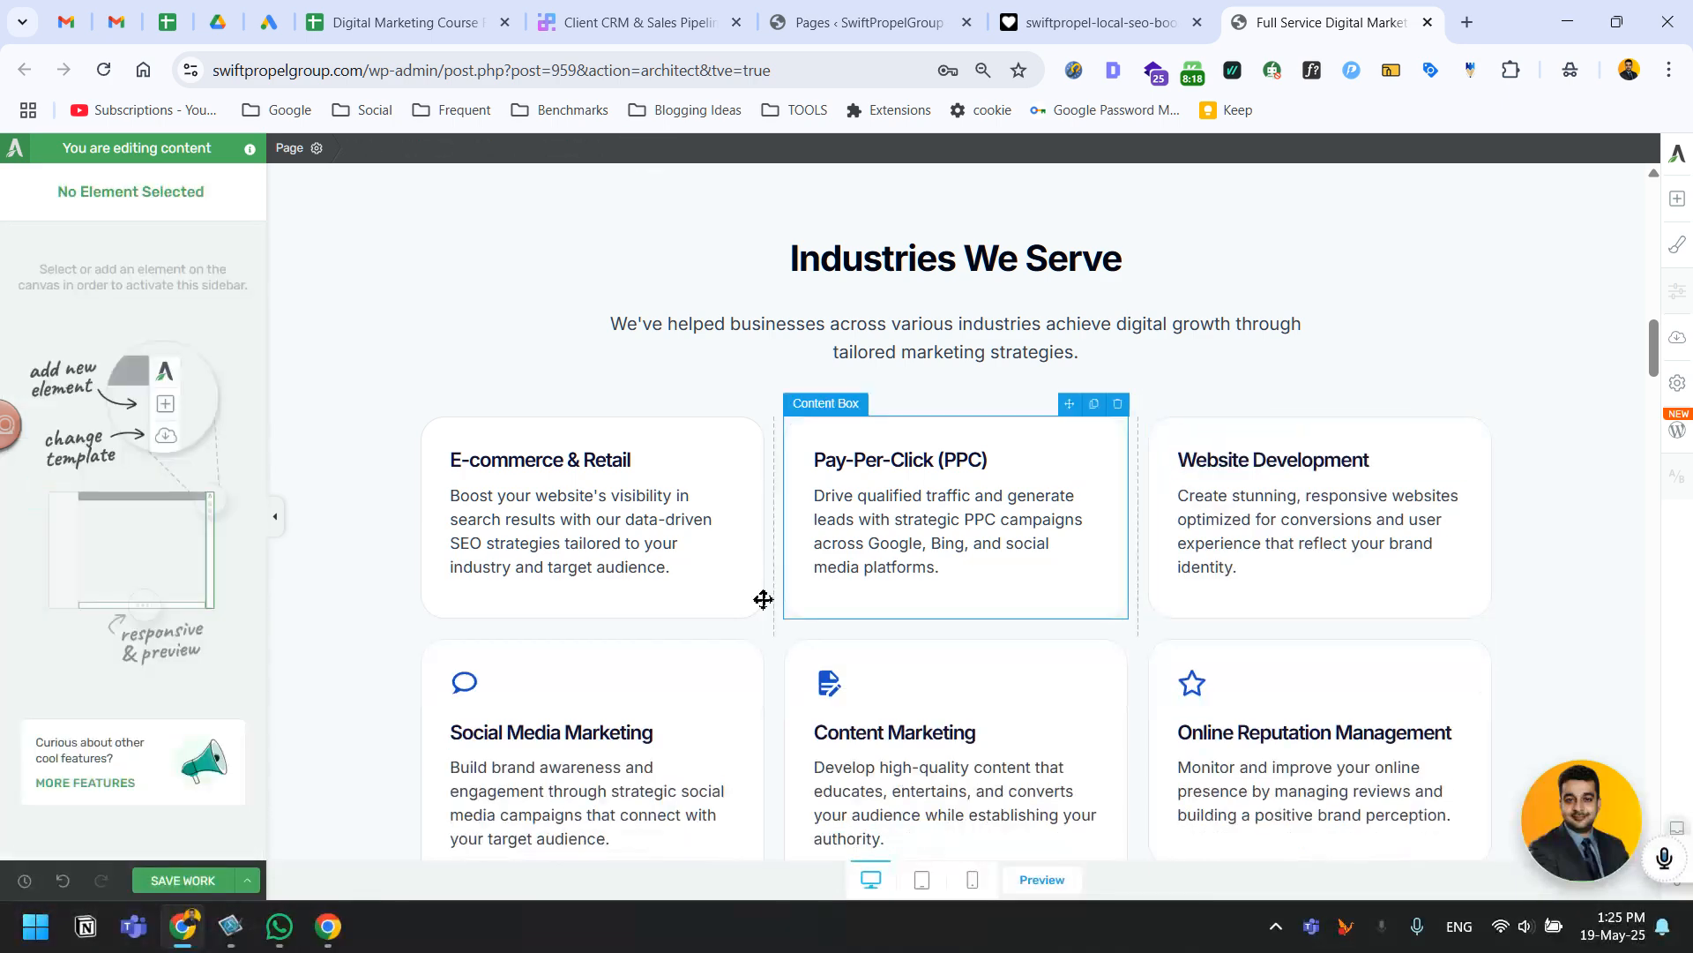
Delete the icons from the Social Media Marketing, Content Marketing and Online Reputation Management cards, and save the page.
click(465, 682)
click(533, 656)
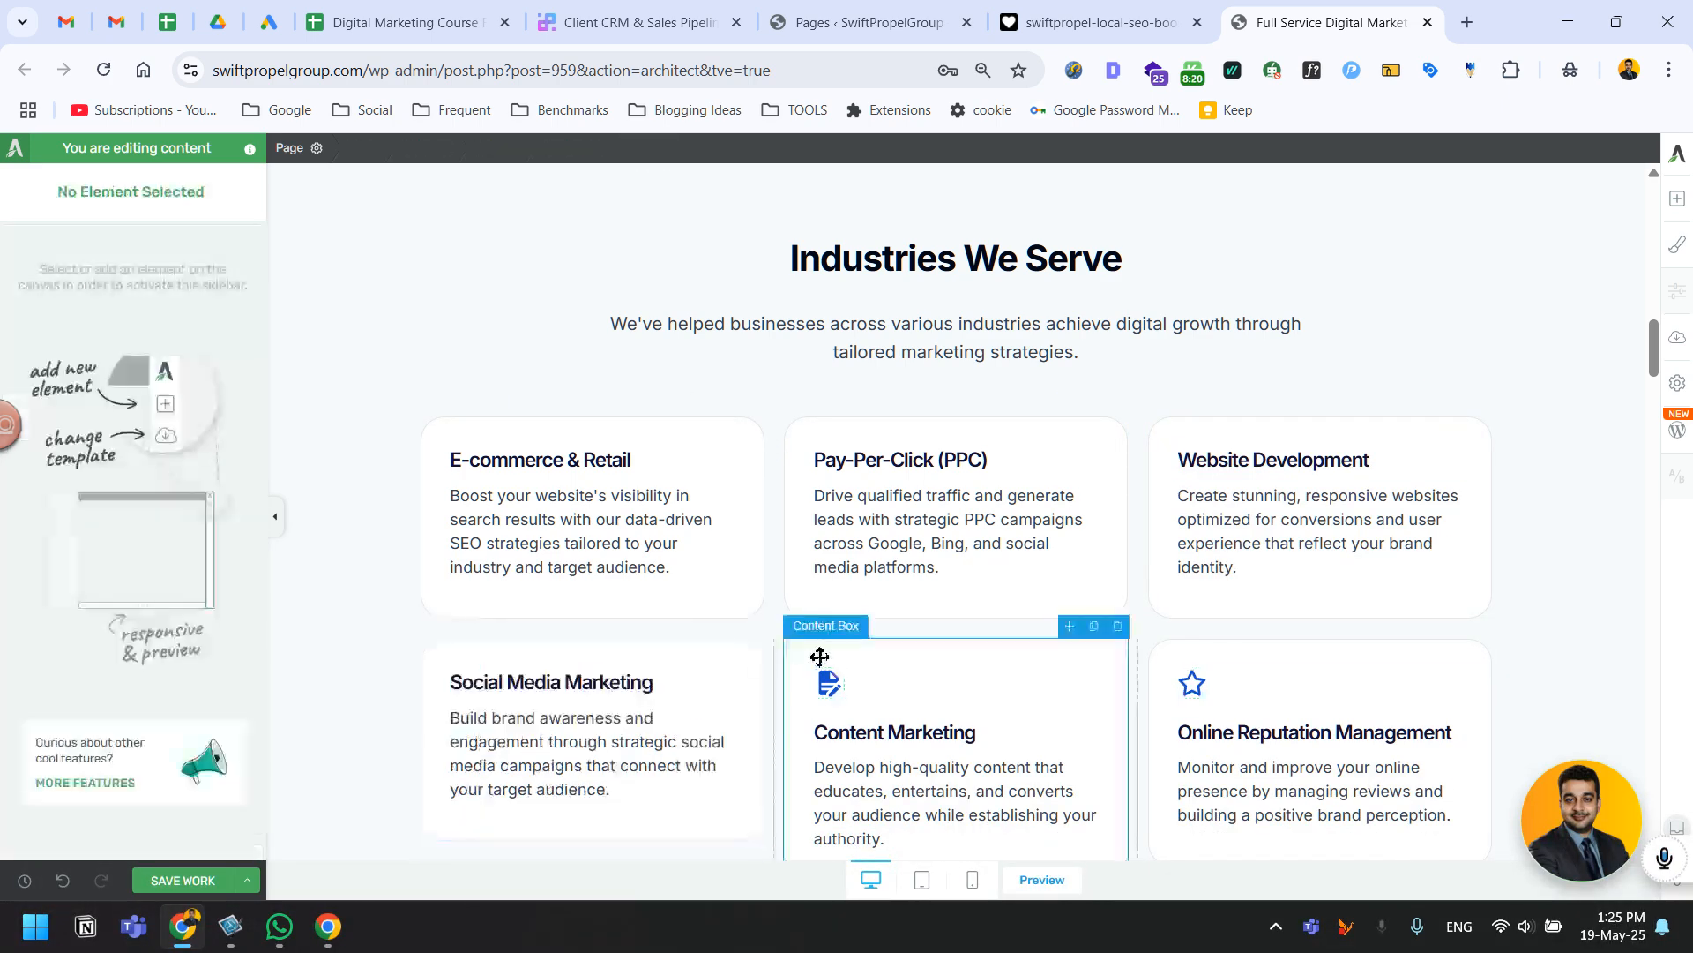
click(829, 682)
click(897, 656)
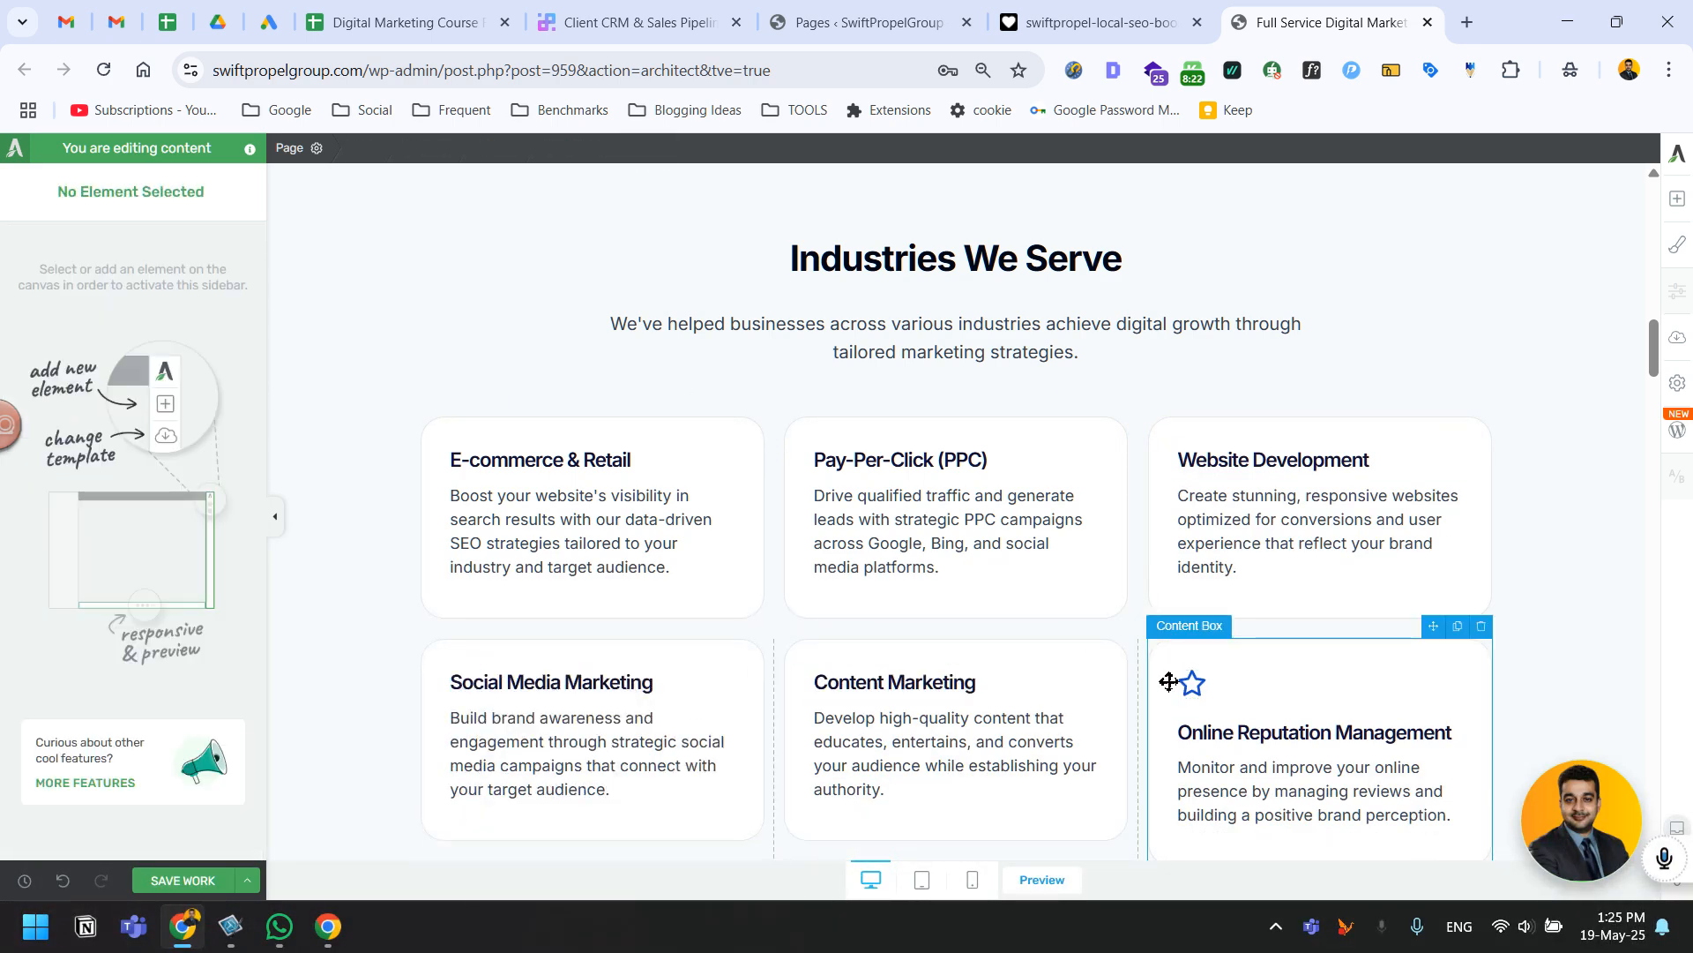
click(1193, 682)
click(1261, 656)
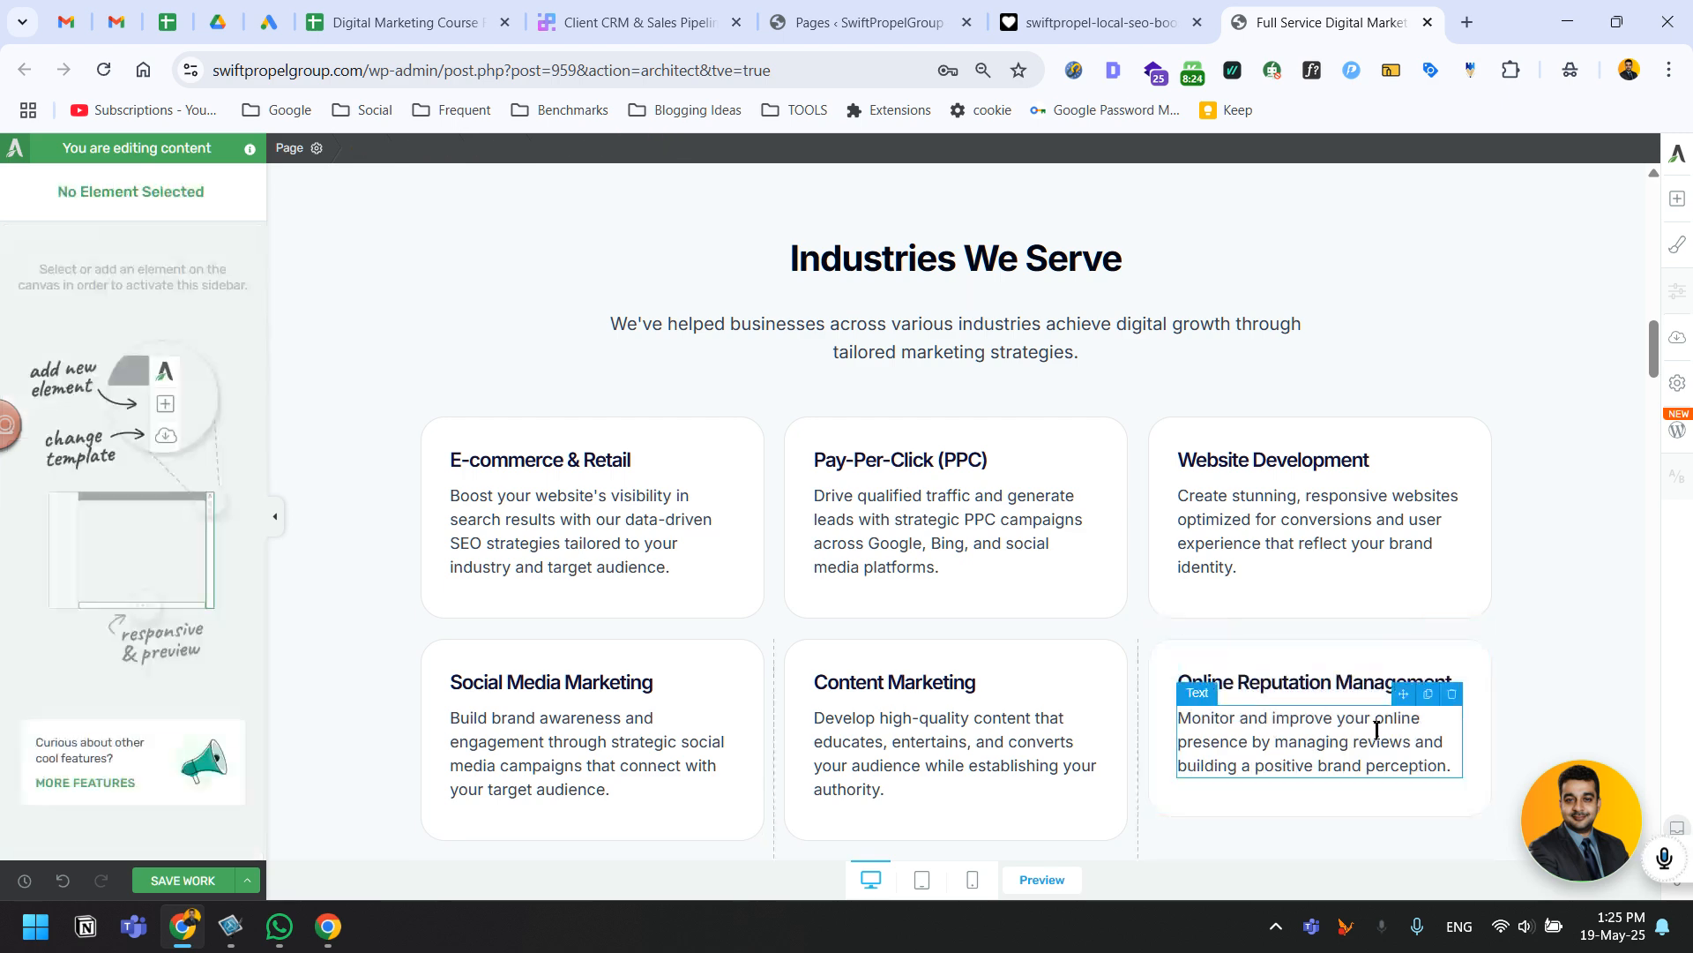
click(1543, 605)
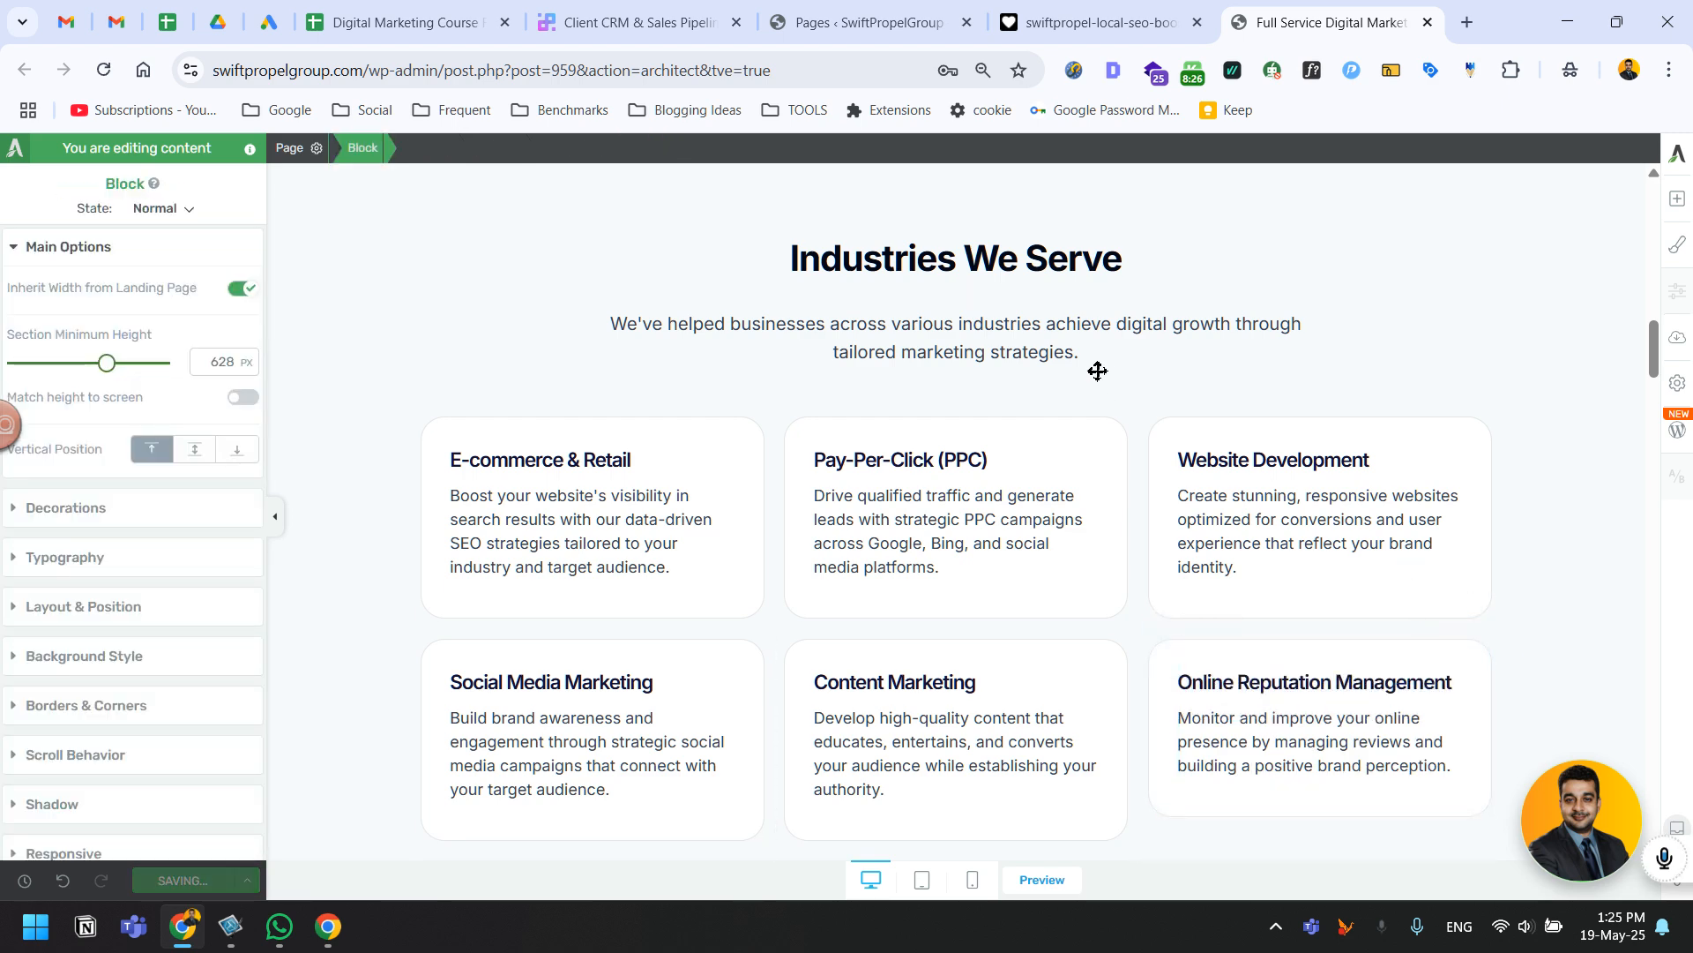
Compare the reference page's six industry cards with the Industries We Serve cards in Thrive Architect.
click(1110, 22)
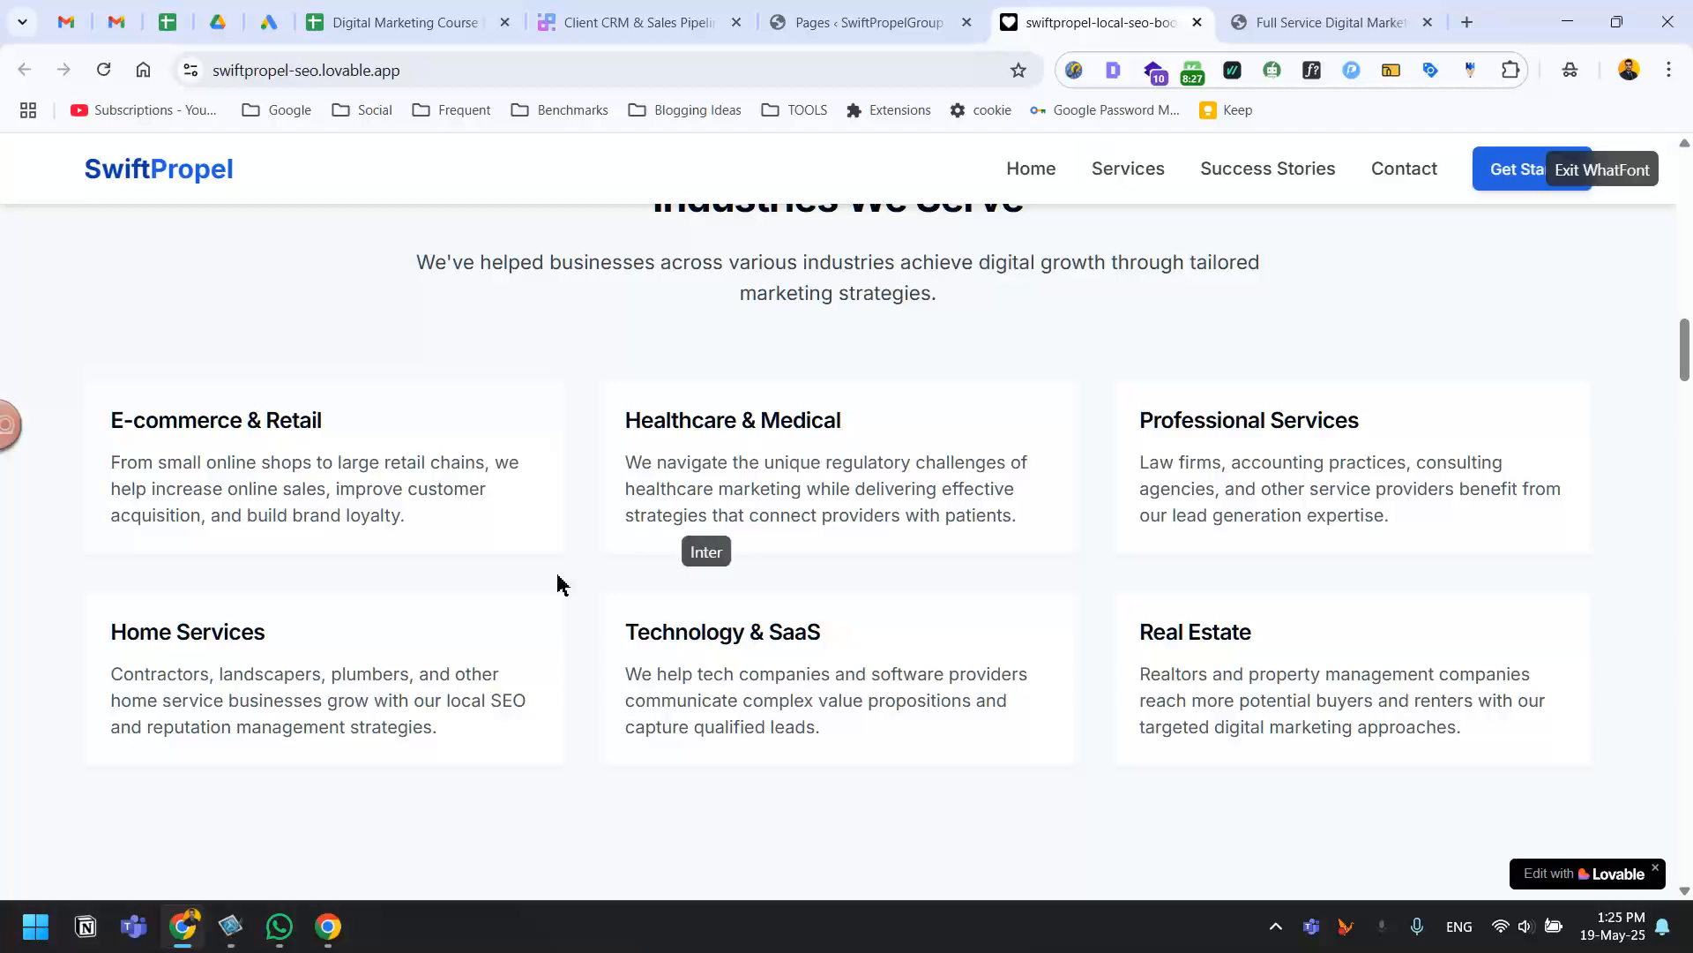
click(1281, 21)
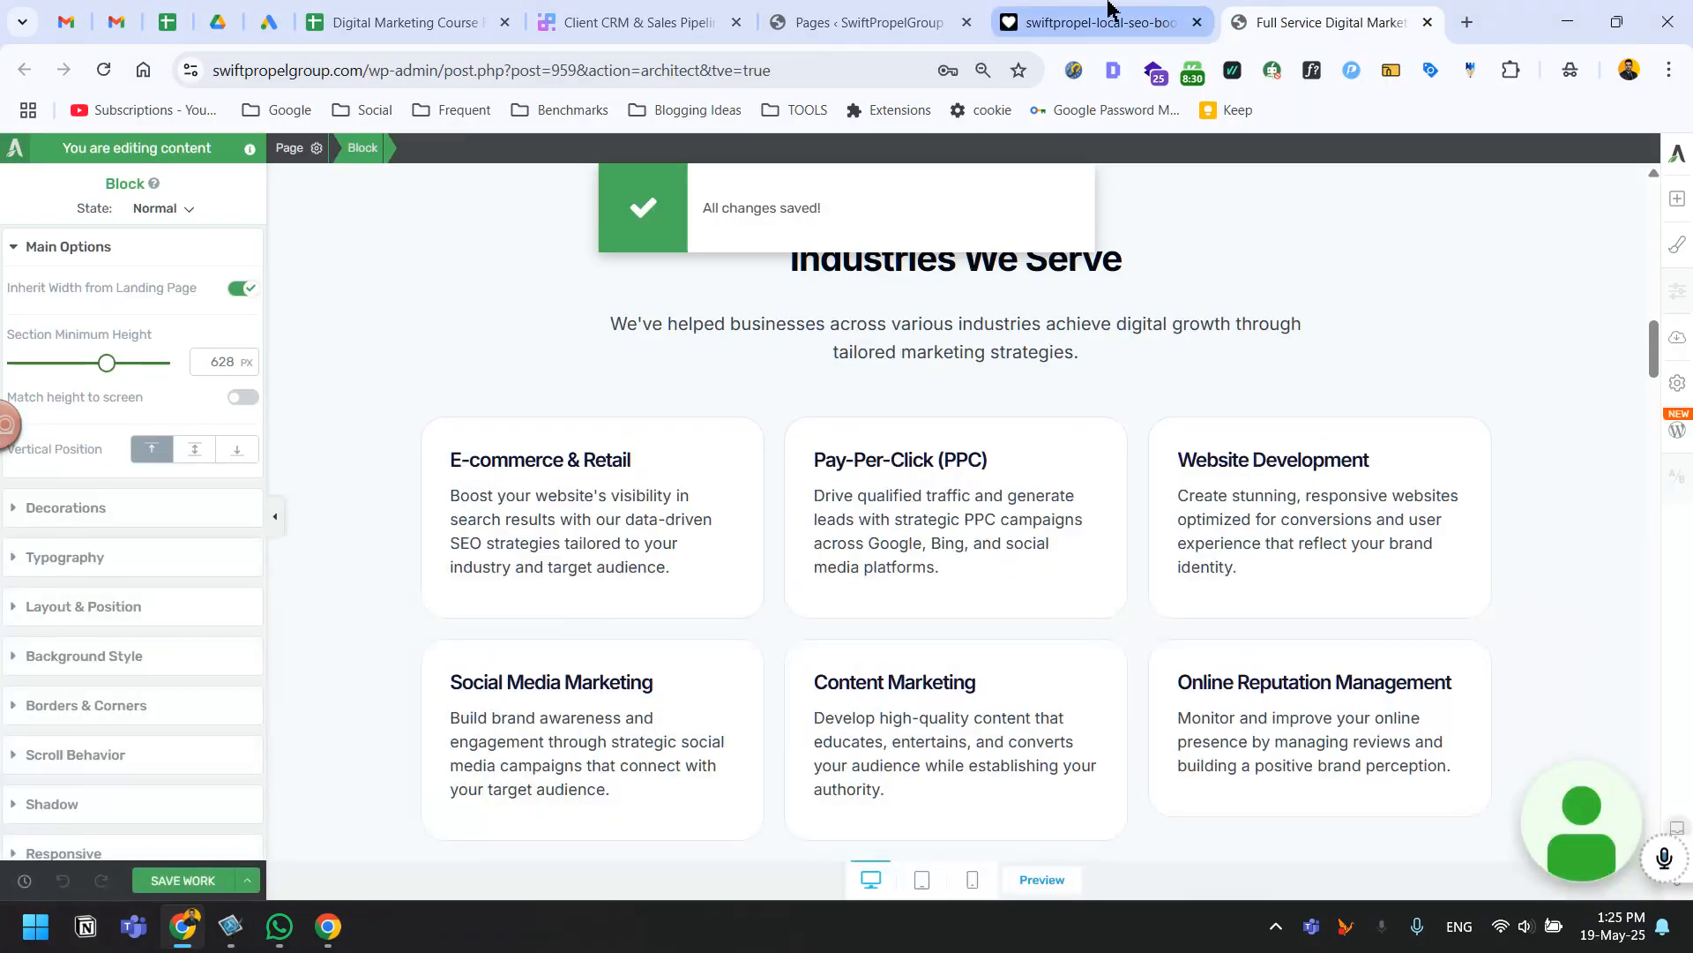
click(1092, 10)
click(859, 11)
click(1029, 21)
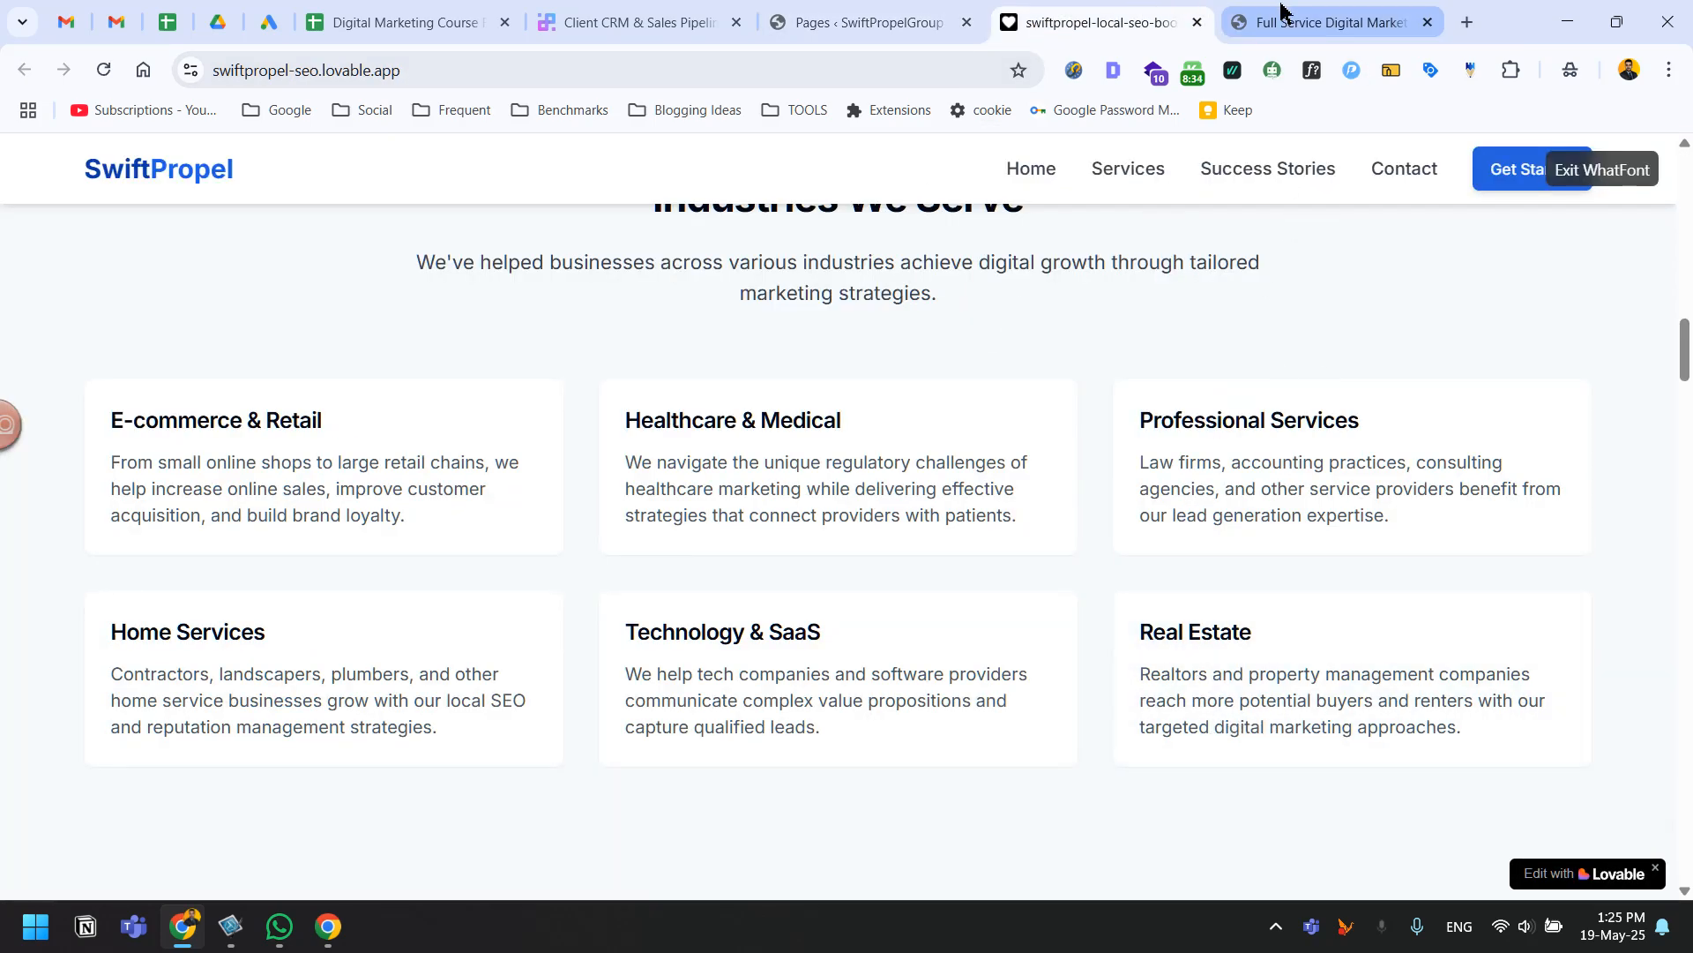
click(1239, 19)
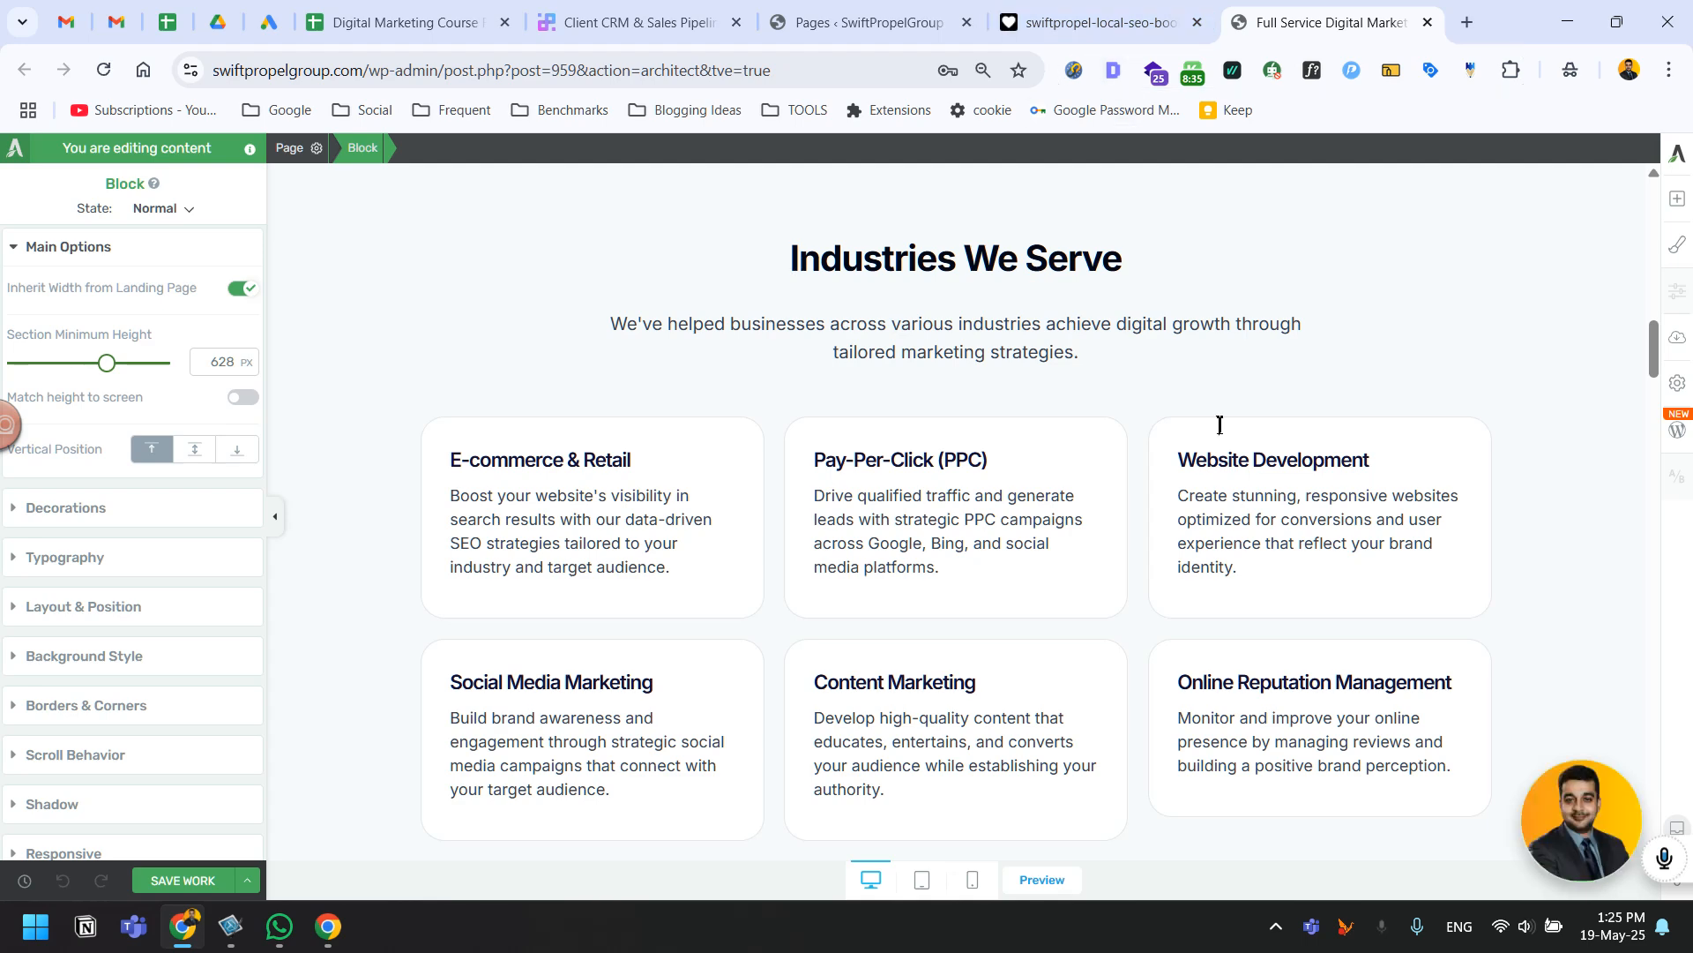
mouse_move(1575, 834)
click(1617, 855)
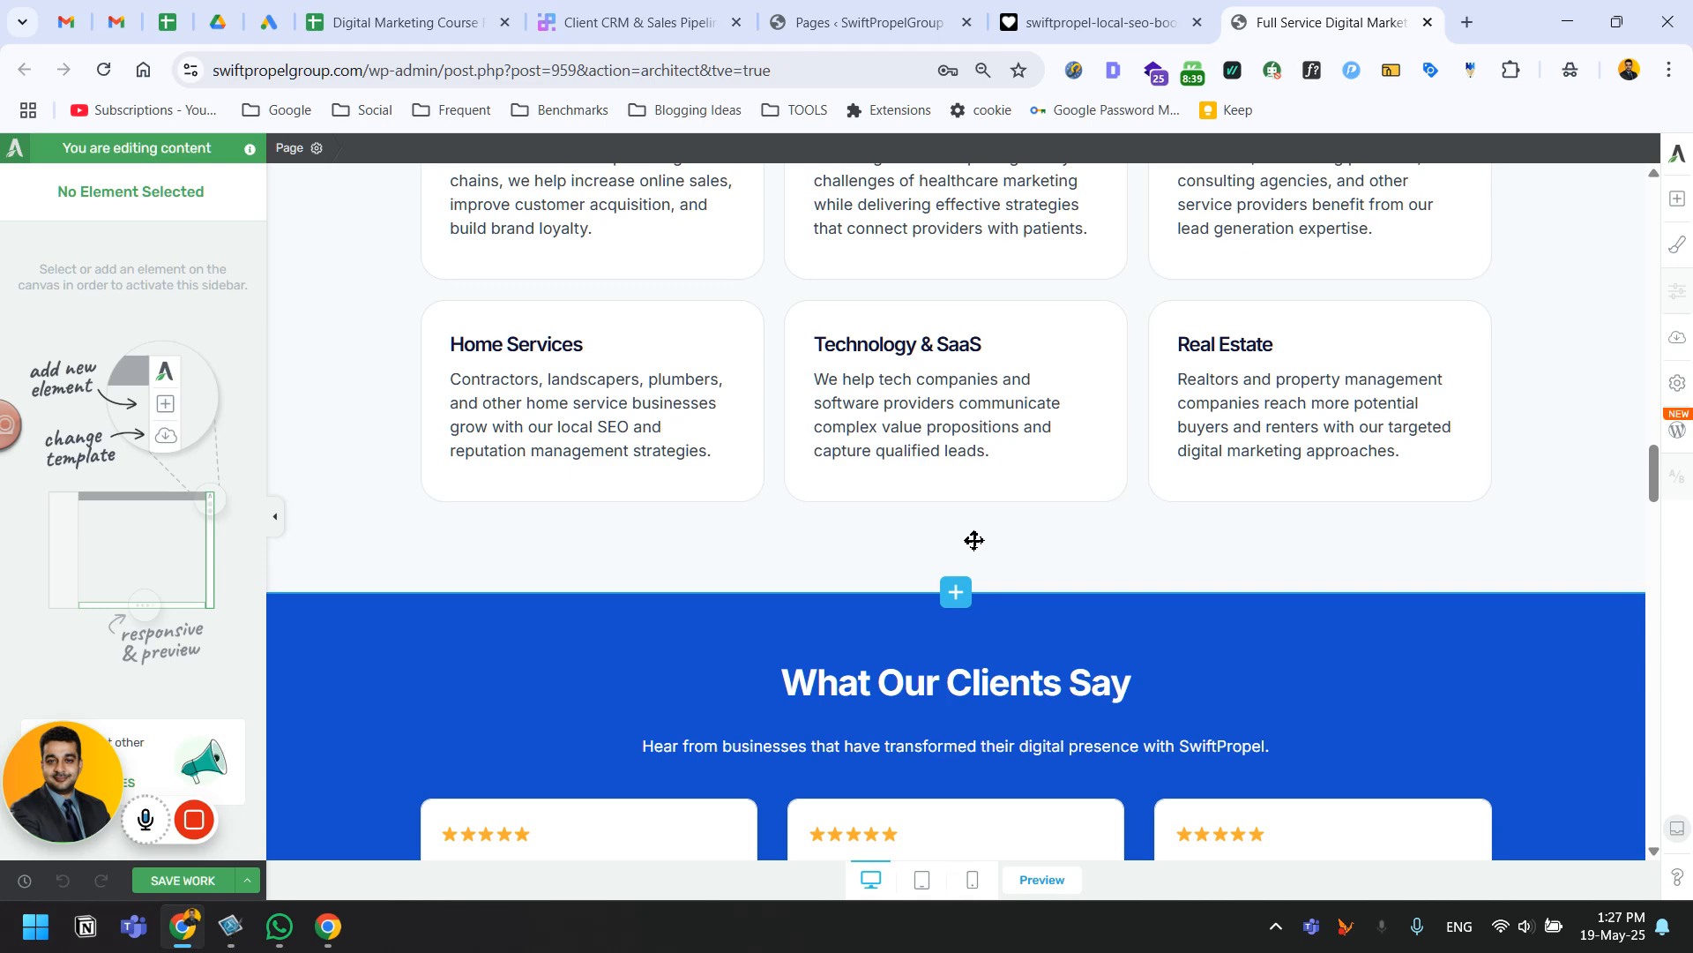
Save the page, and review the Our Proven Process section on the reference page.
scroll(974, 540, up, 6)
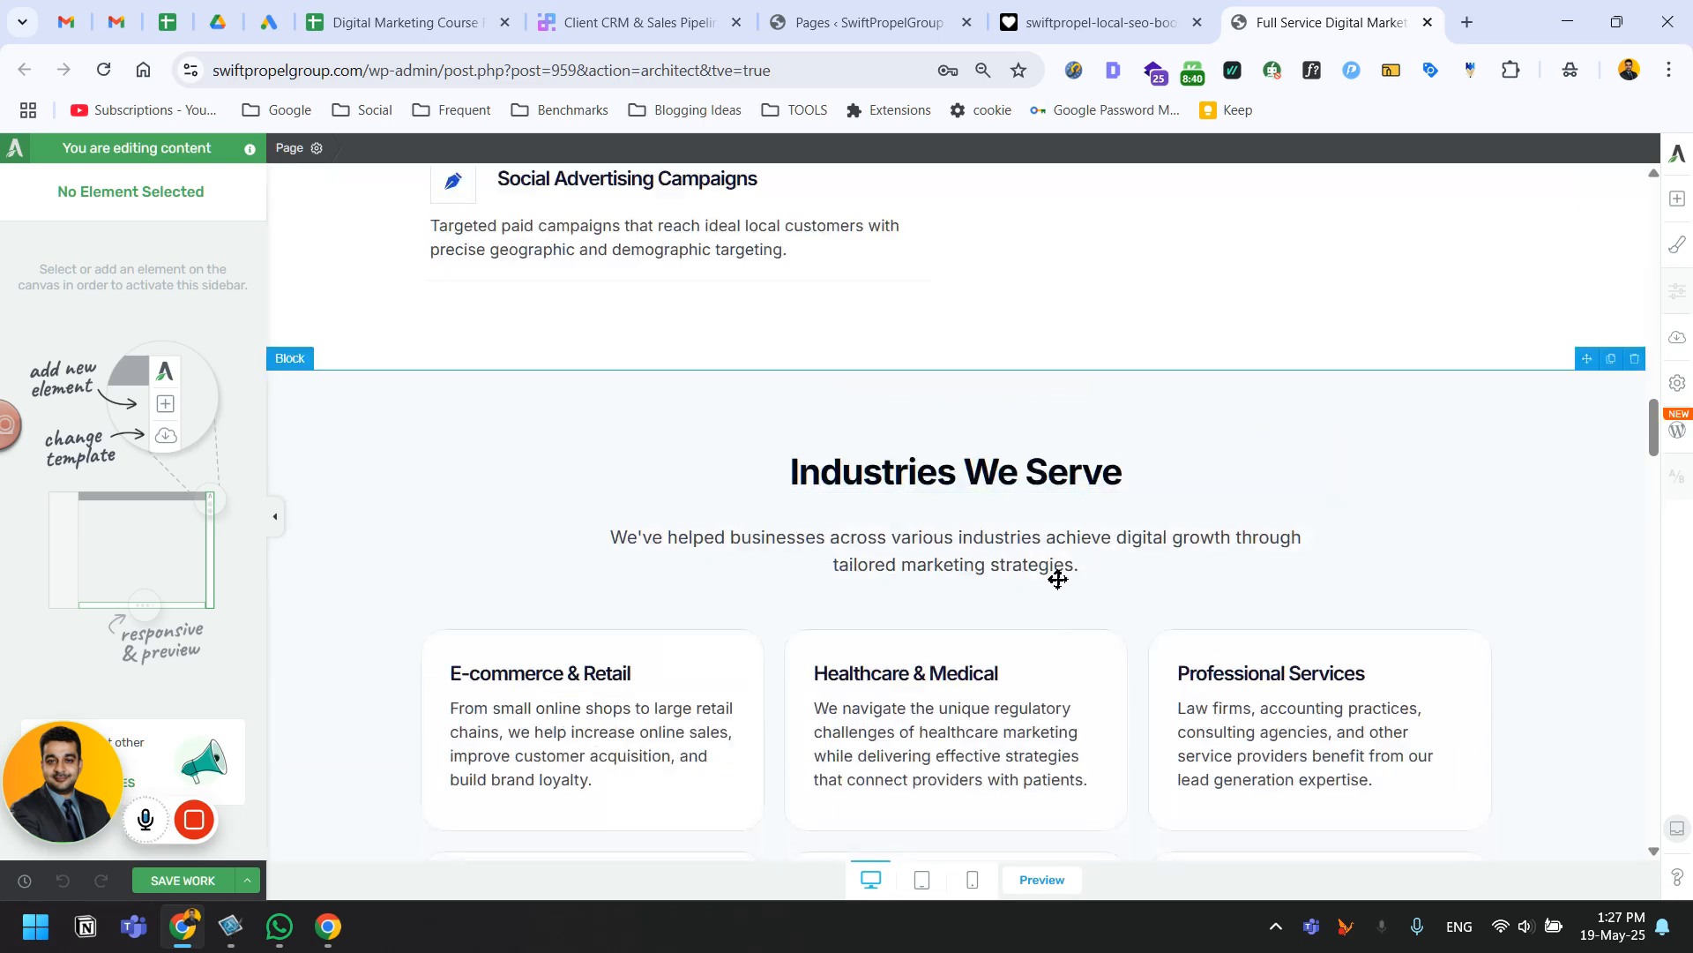
key(ctrl+s)
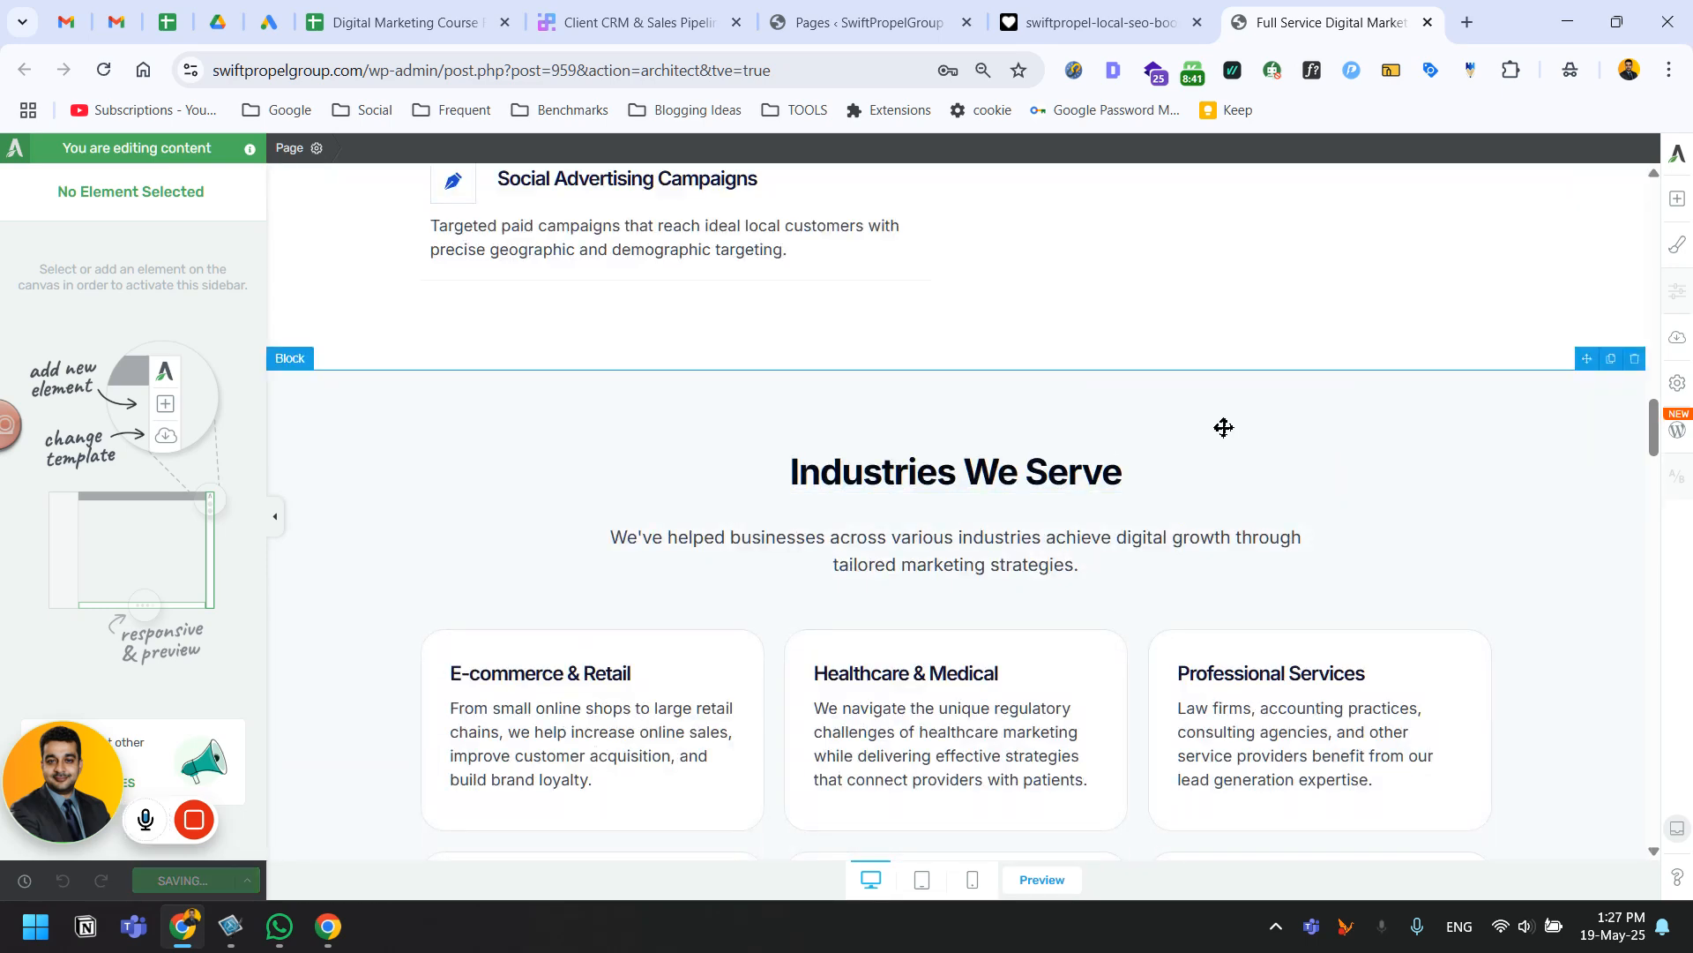
click(1117, 7)
click(1387, 318)
scroll(810, 547, down, 2)
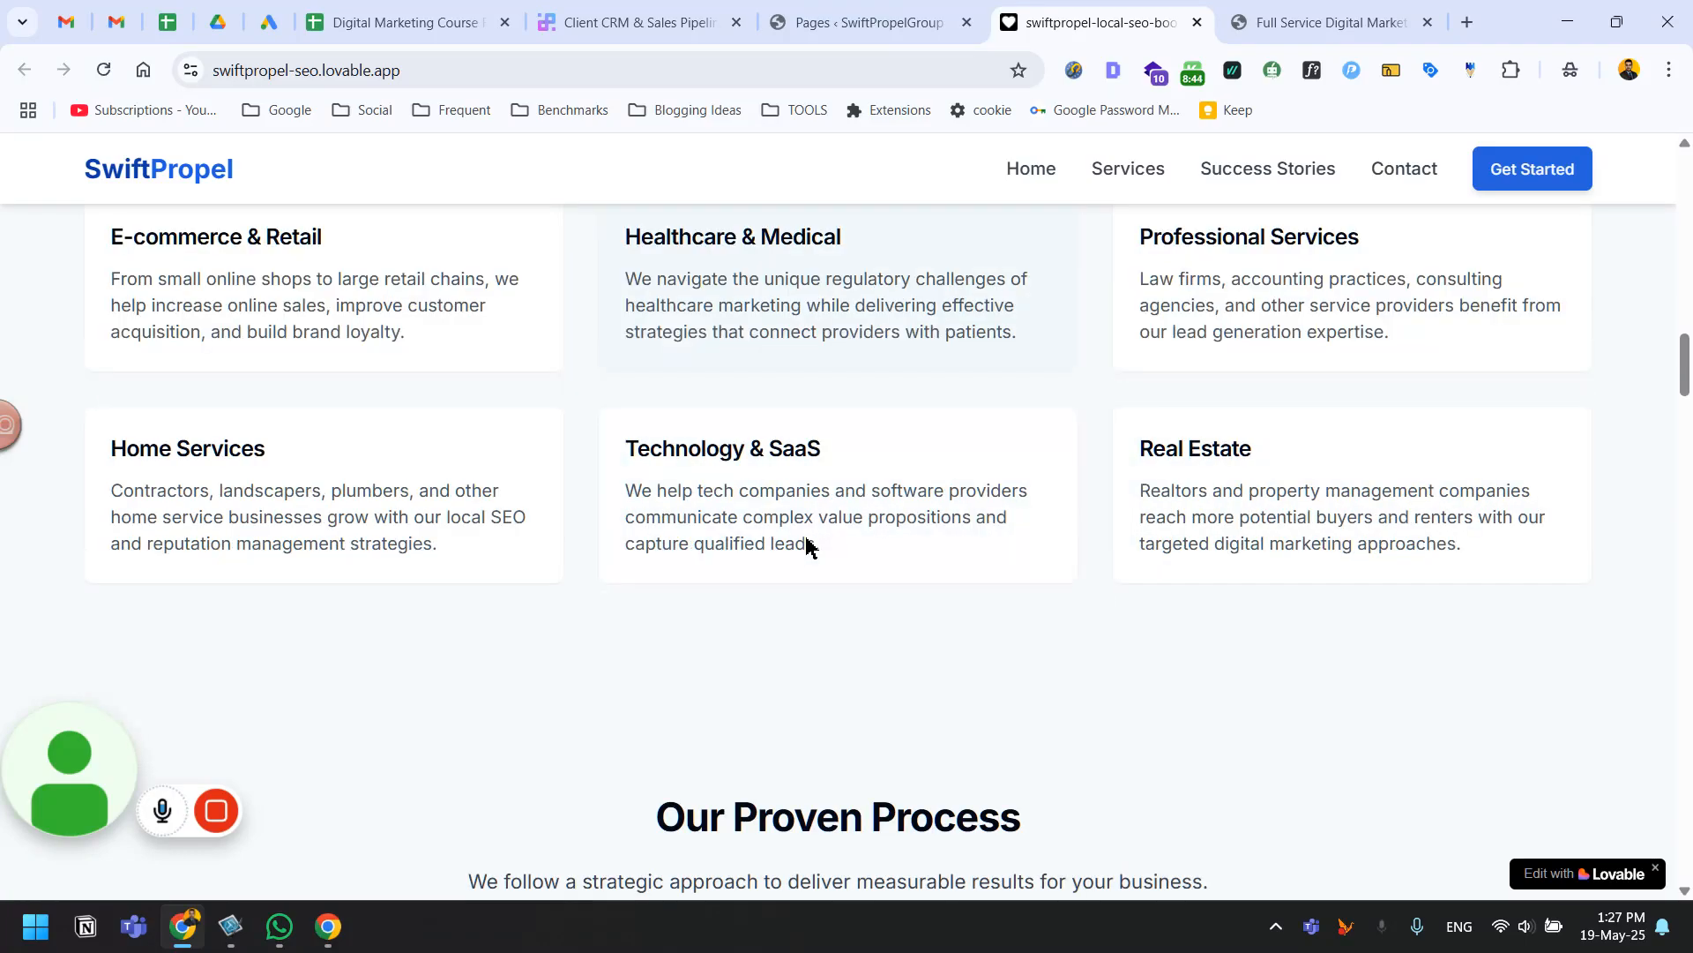
scroll(807, 540, down, 6)
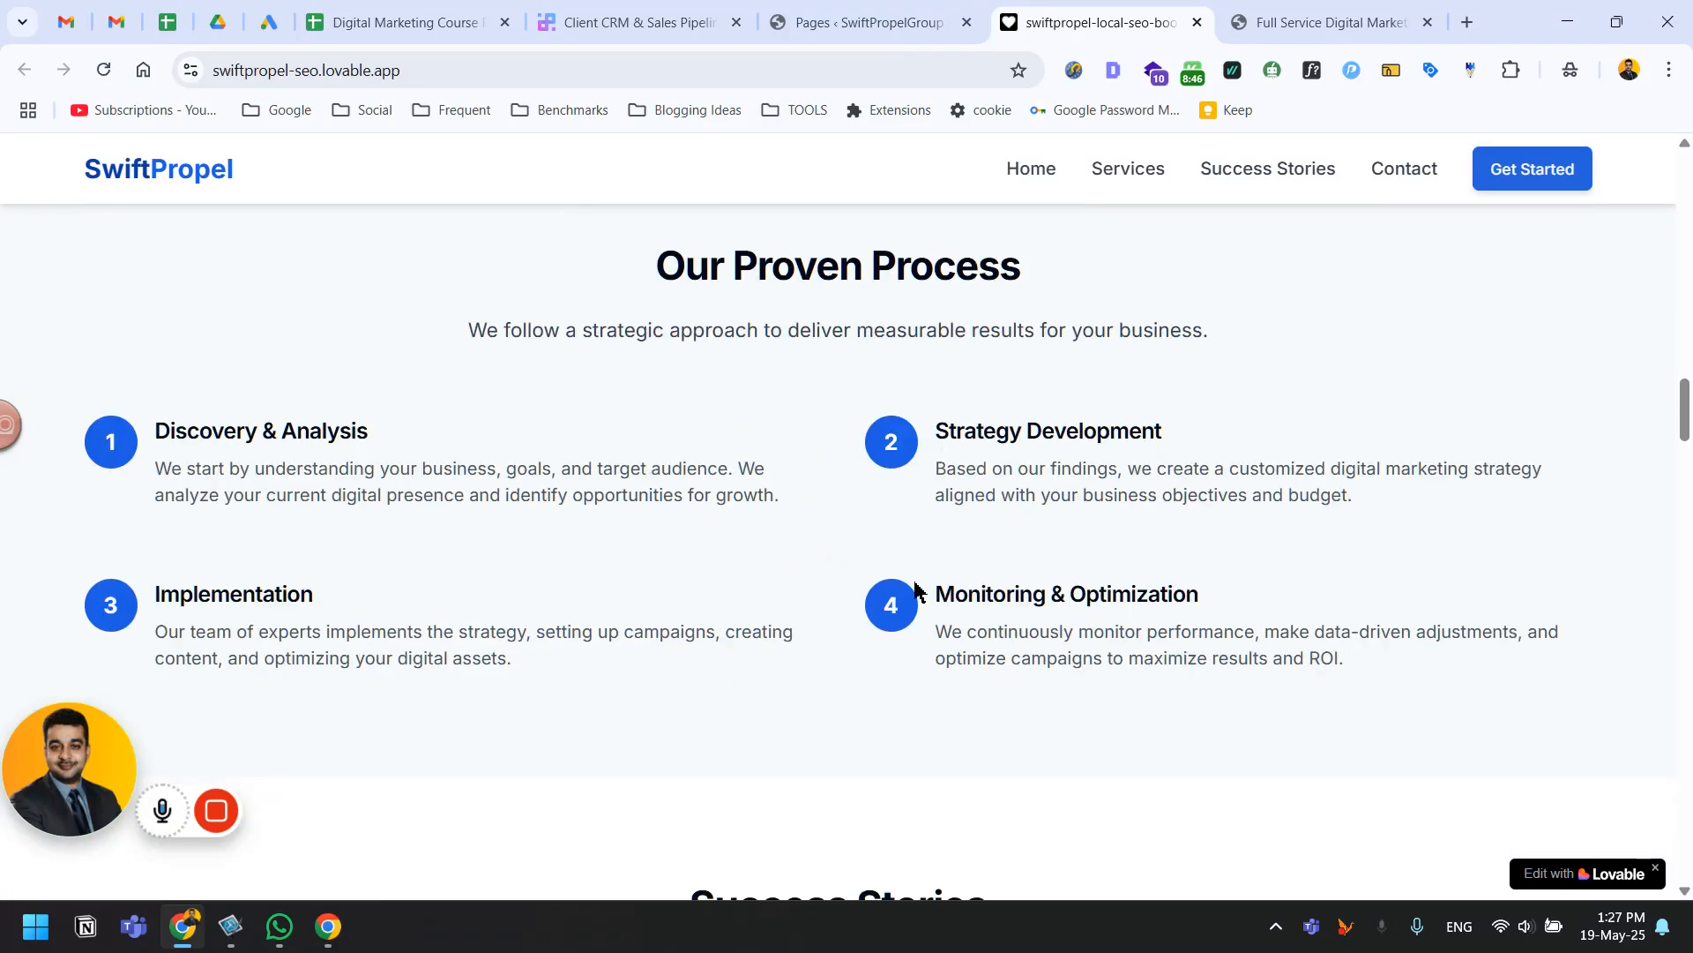
scroll(1081, 662, down, 2)
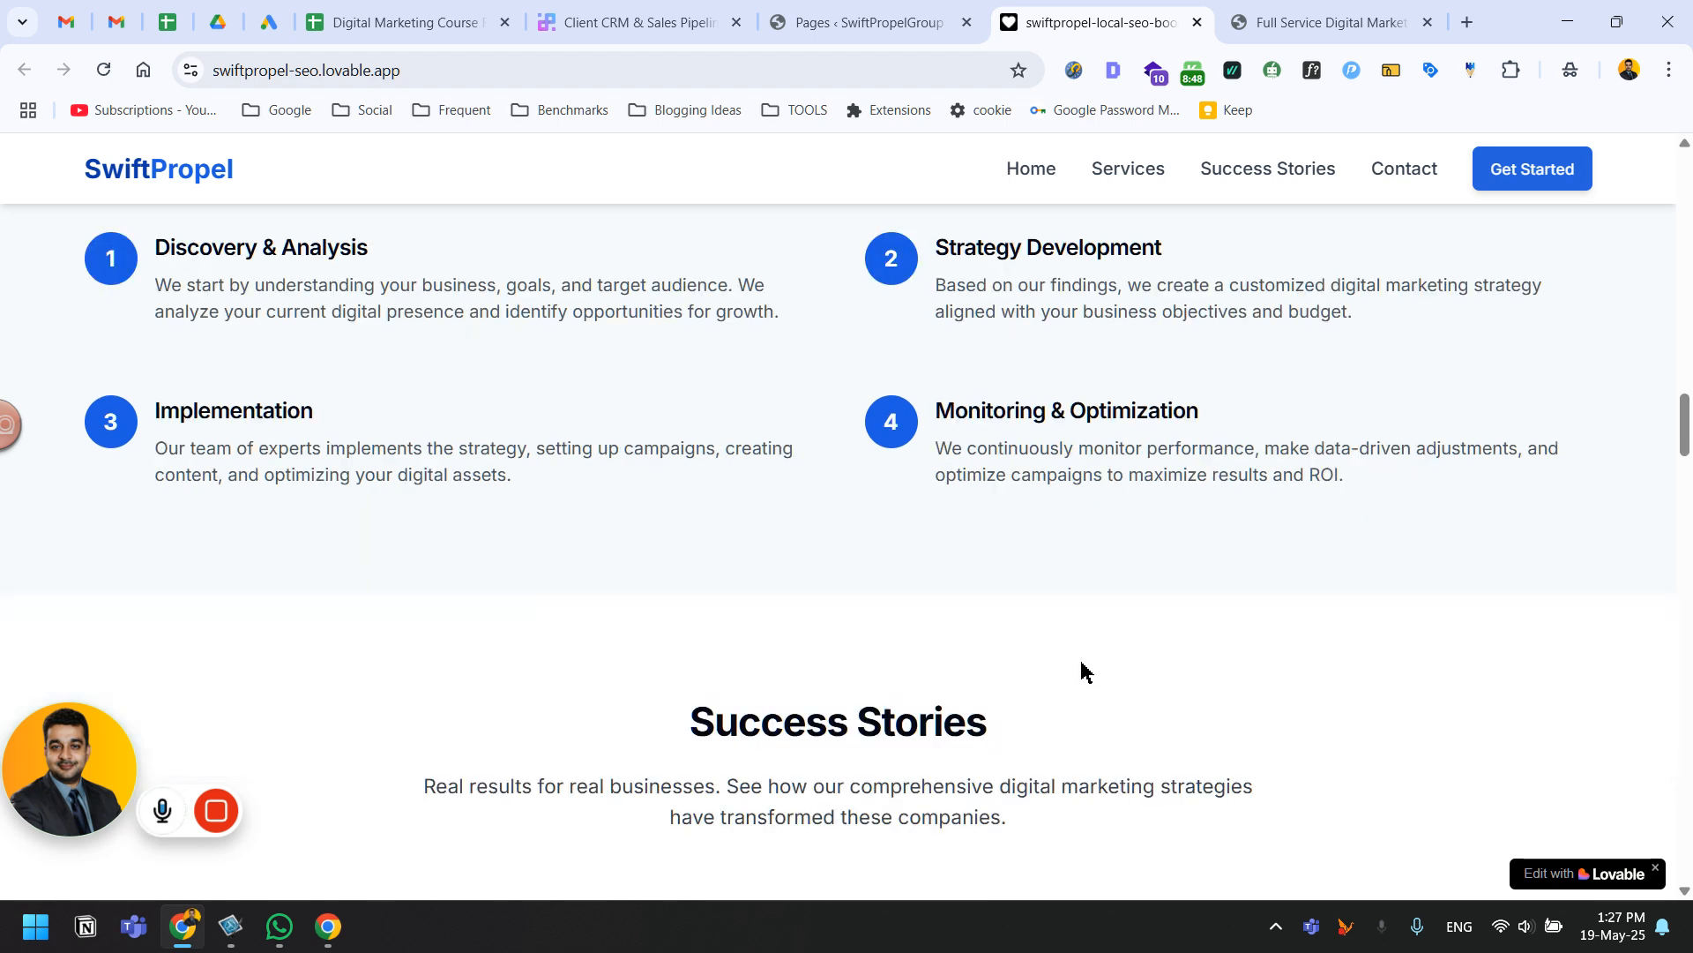
scroll(1084, 670, up, 2)
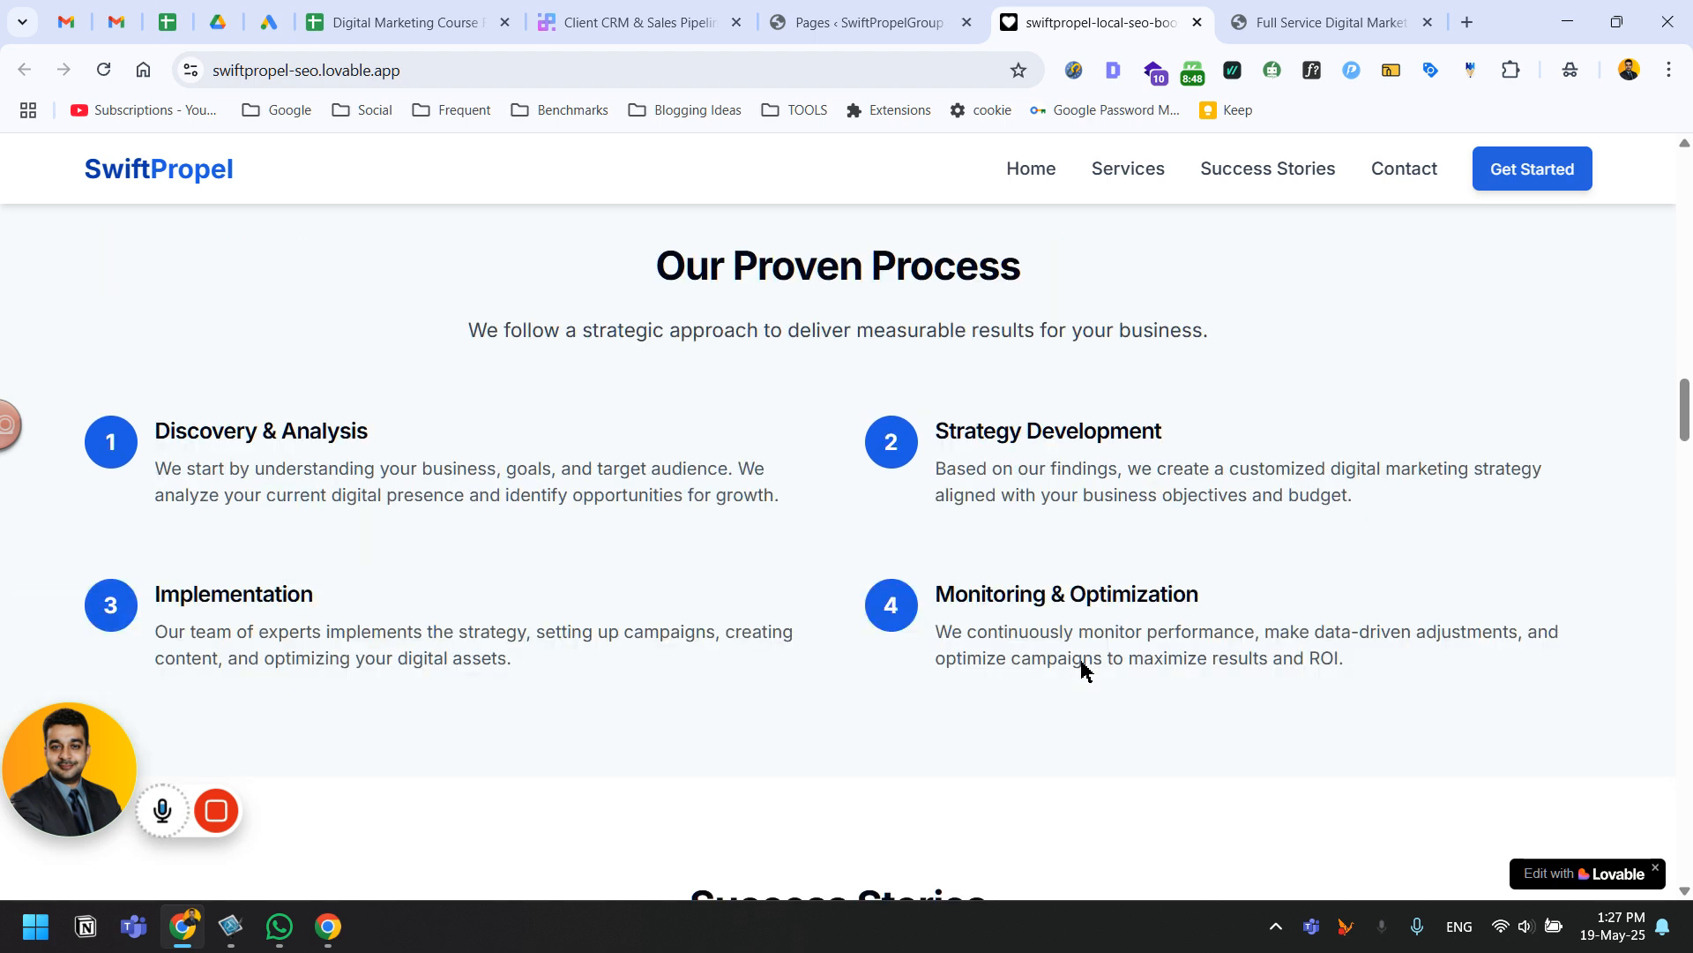
Check the sections below Industries We Serve in Thrive Architect against the reference's Our Proven Process layout.
click(1331, 11)
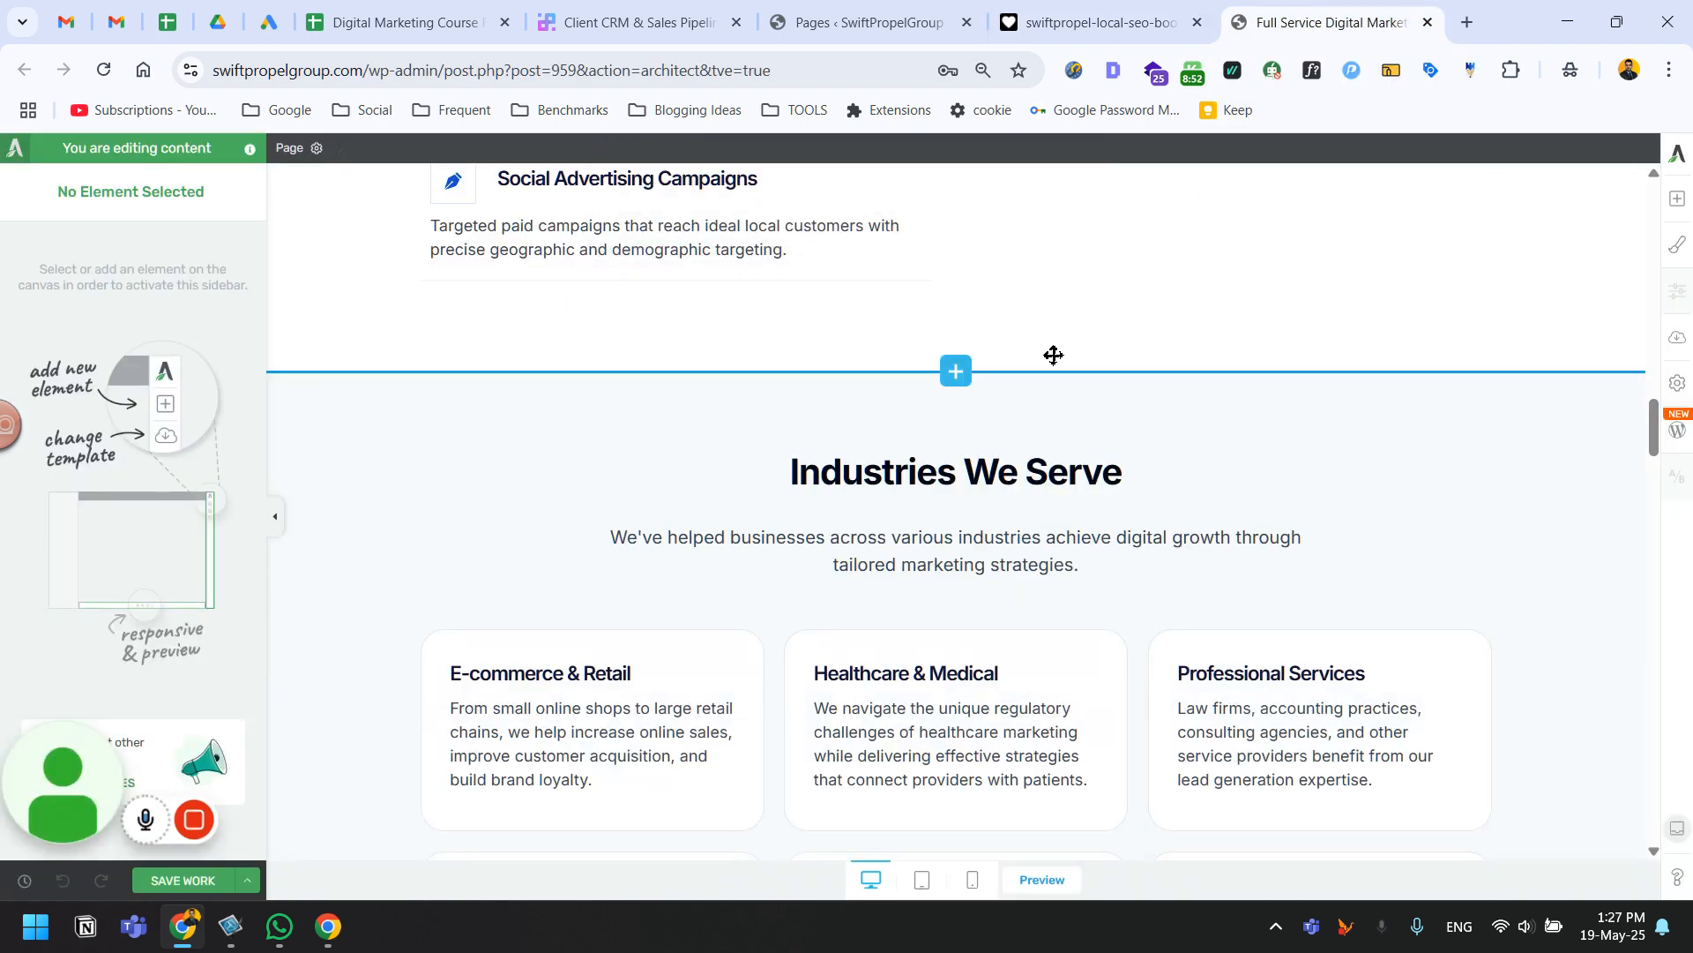
scroll(1107, 480, down, 8)
scroll(1130, 530, down, 8)
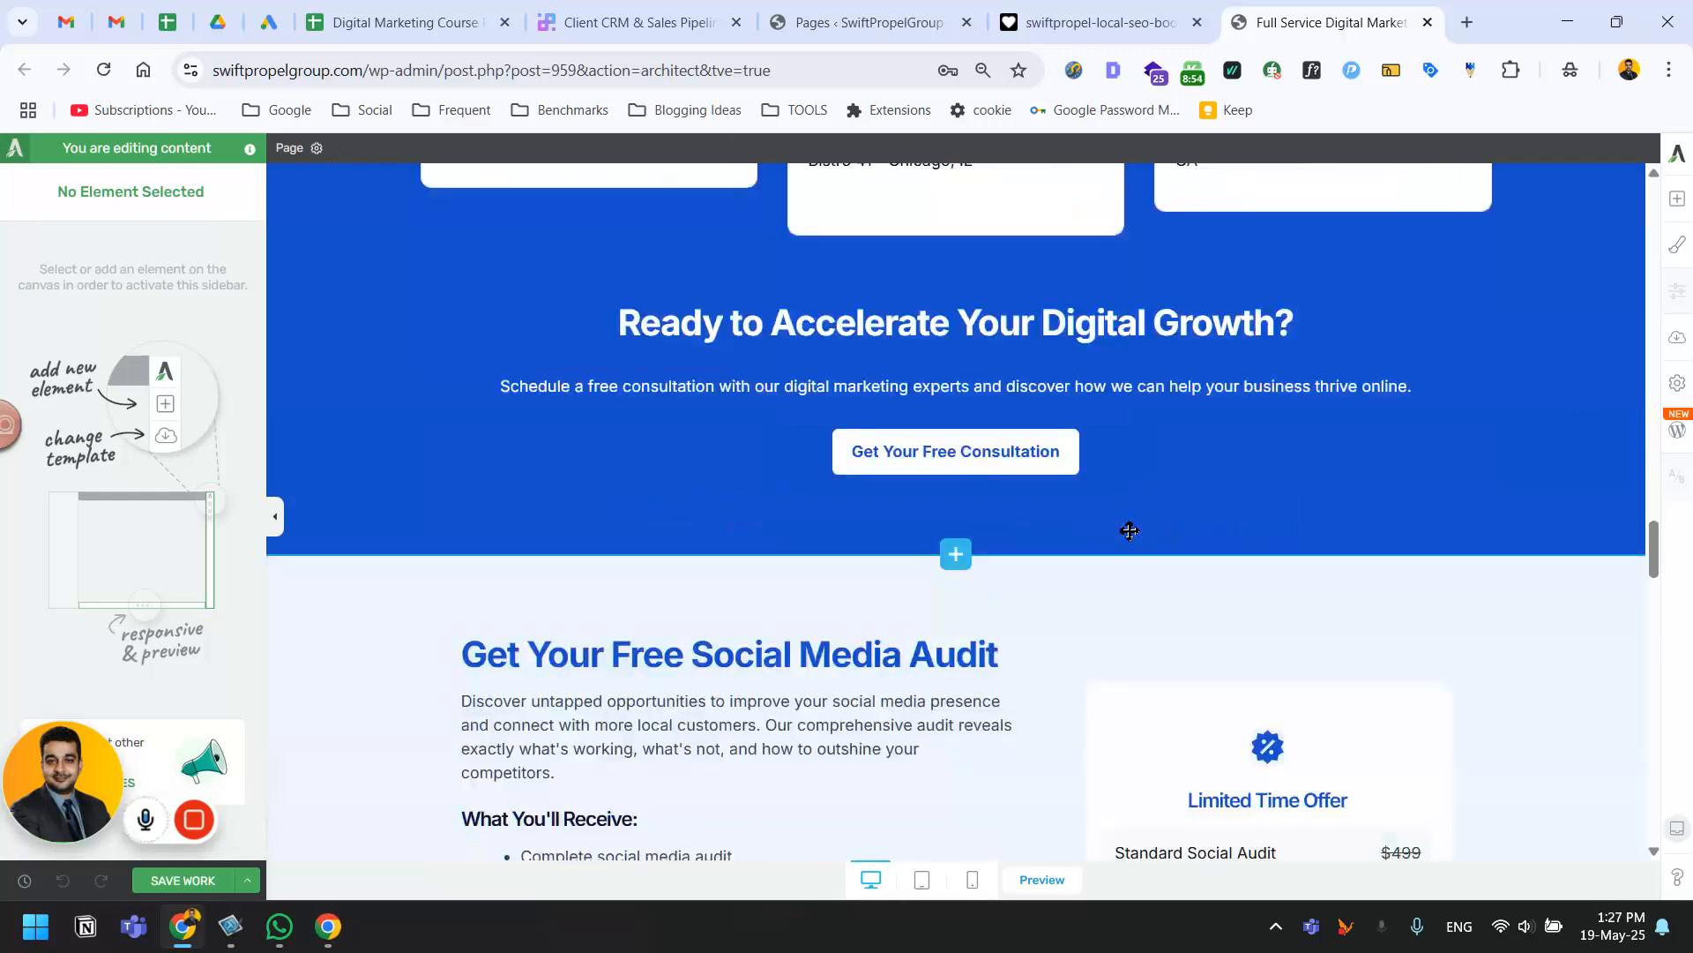
scroll(1130, 531, down, 8)
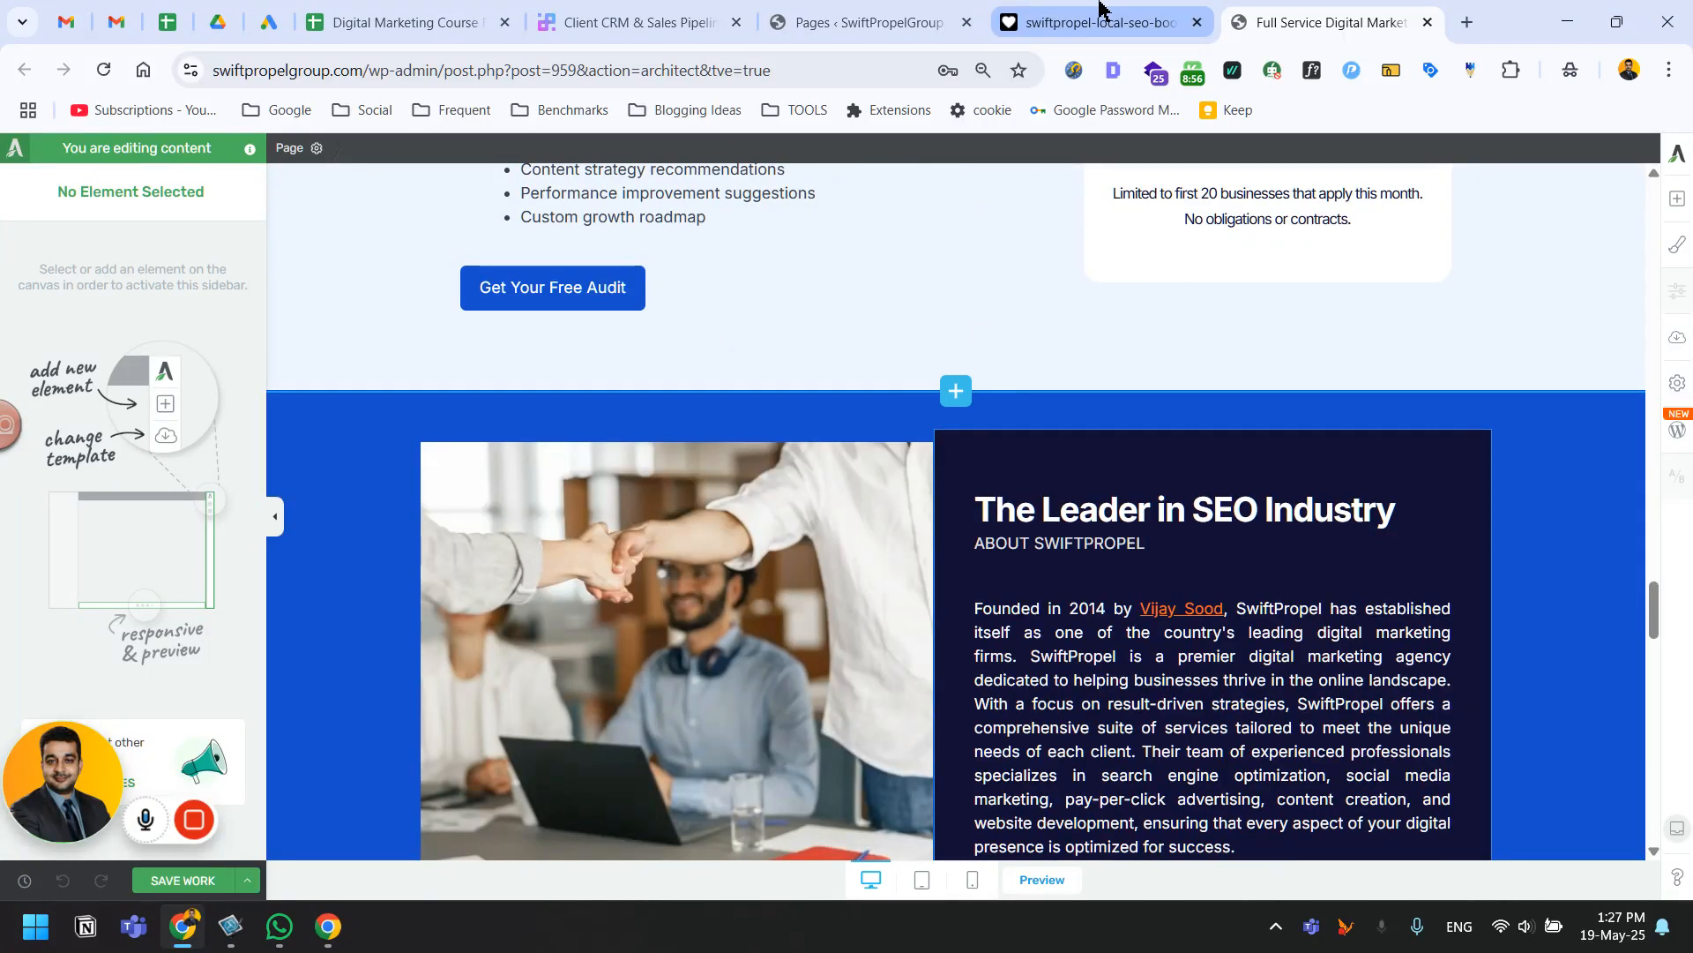
click(1098, 11)
scroll(1050, 567, up, 5)
scroll(1050, 567, down, 4)
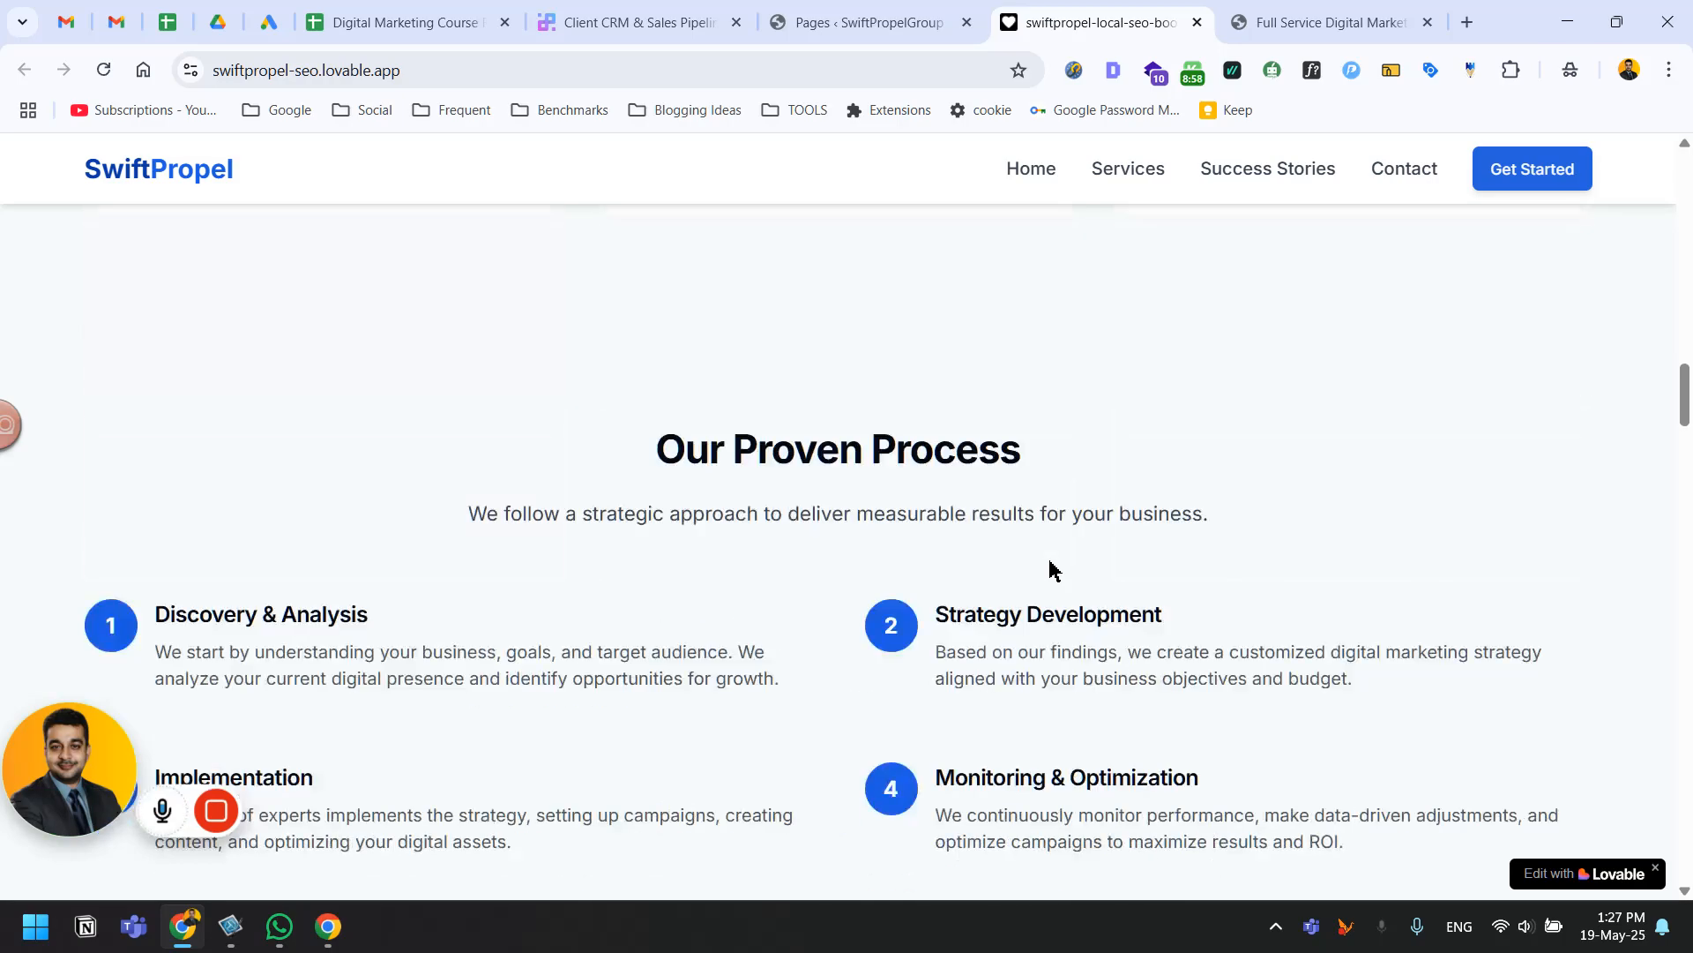
Open the block library to add a block between Industries We Serve and What Our Clients Say.
click(1316, 17)
scroll(1030, 495, up, 12)
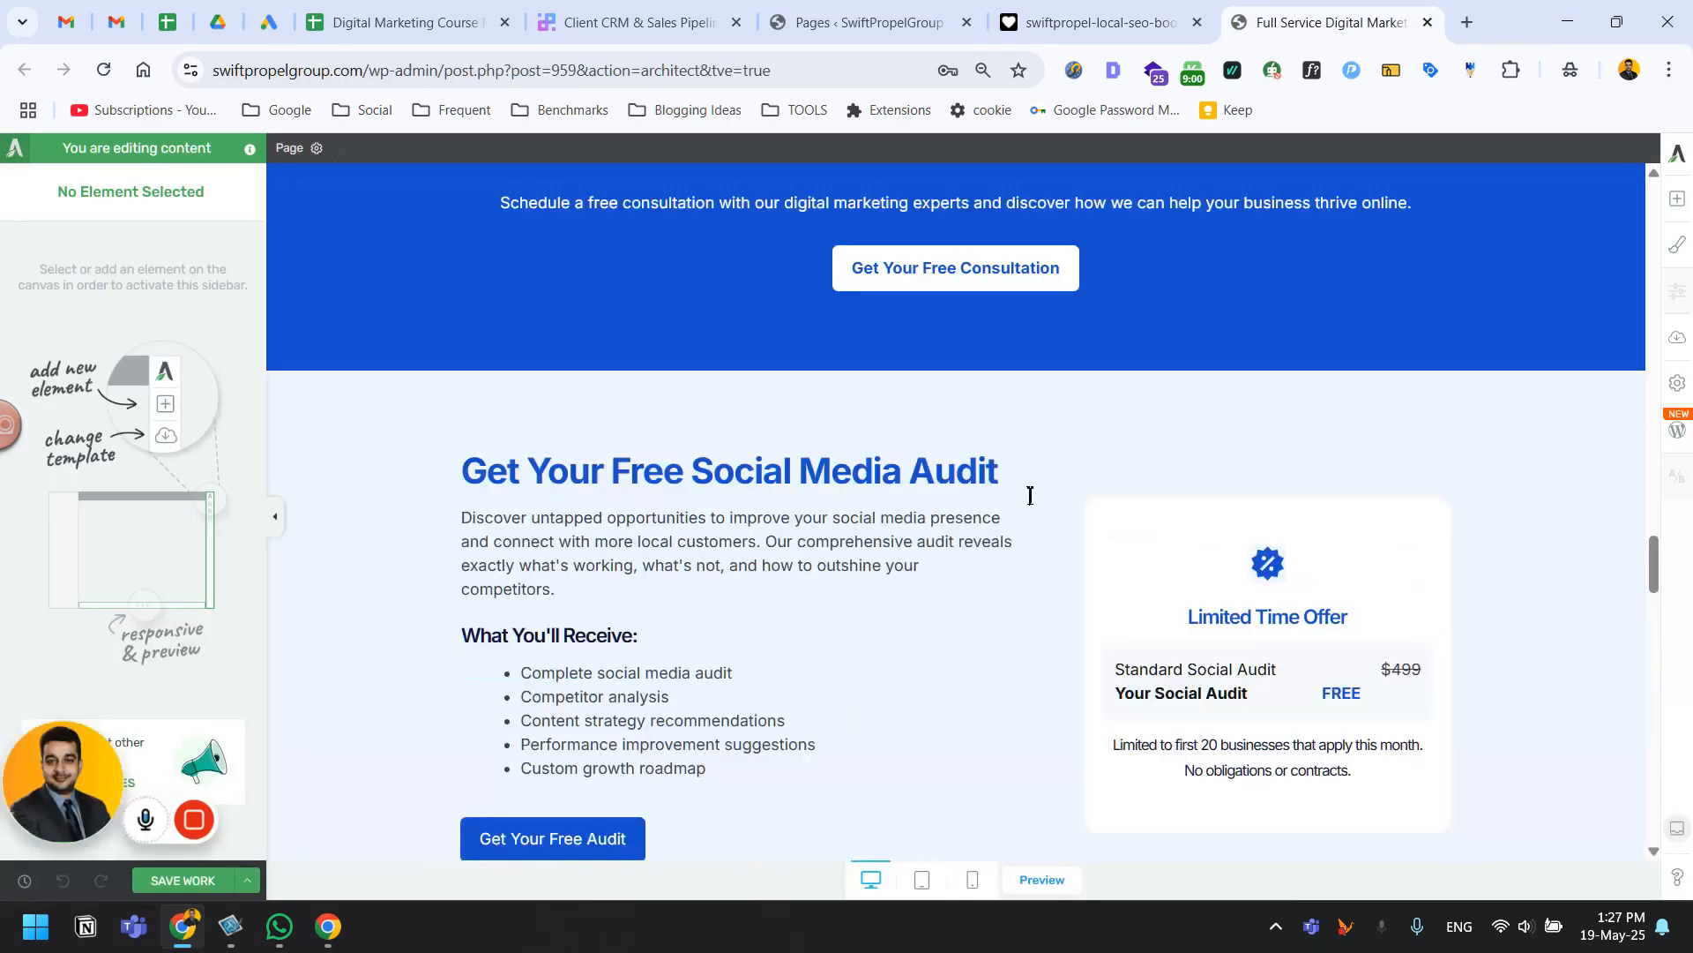
scroll(1031, 495, up, 6)
mouse_move(948, 778)
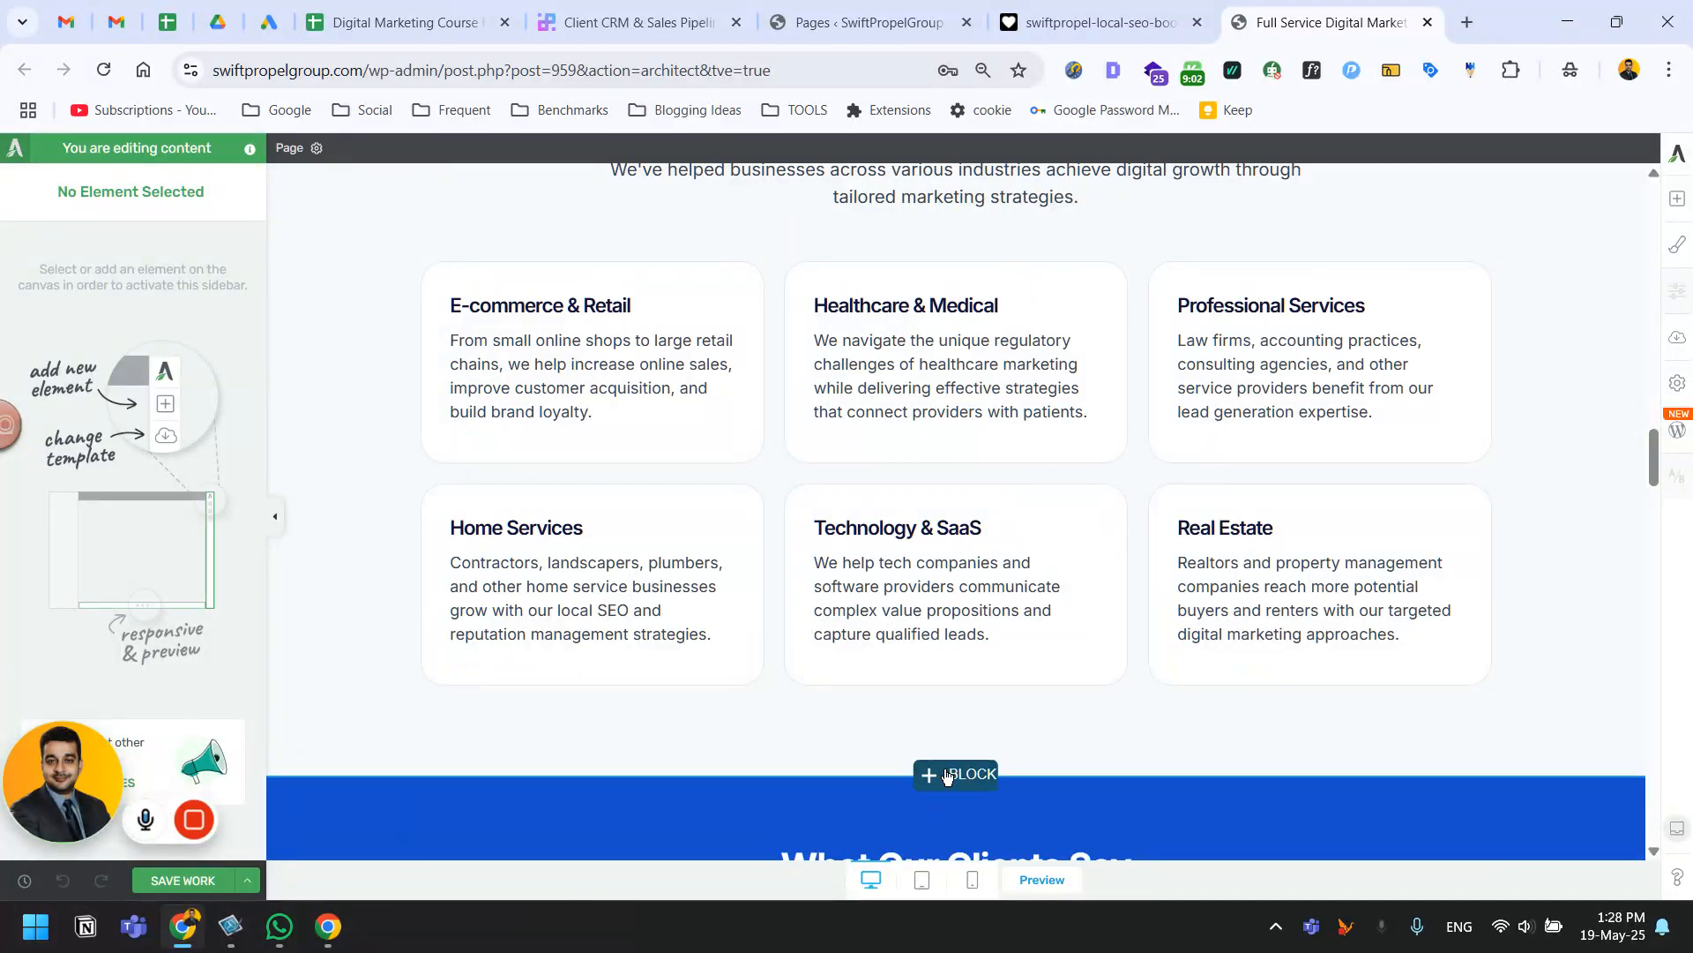
click(959, 779)
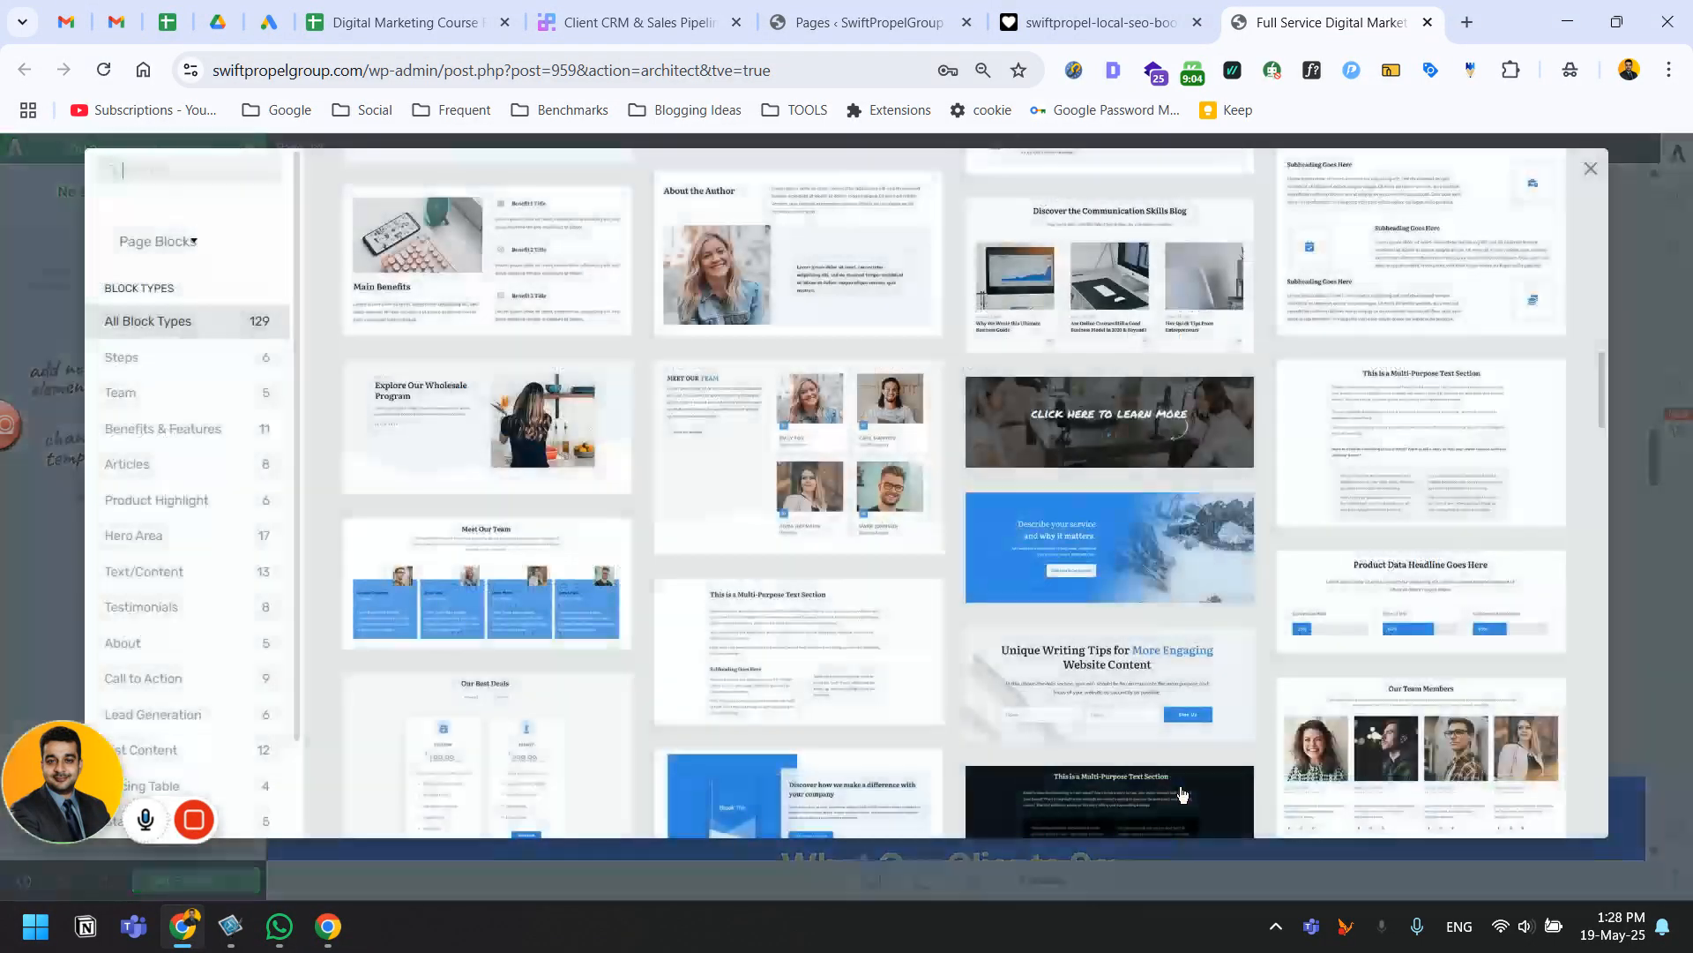
Compare the reference page's four-step Our Proven Process layout with the first page blocks in the block library.
click(1077, 19)
scroll(902, 603, down, 2)
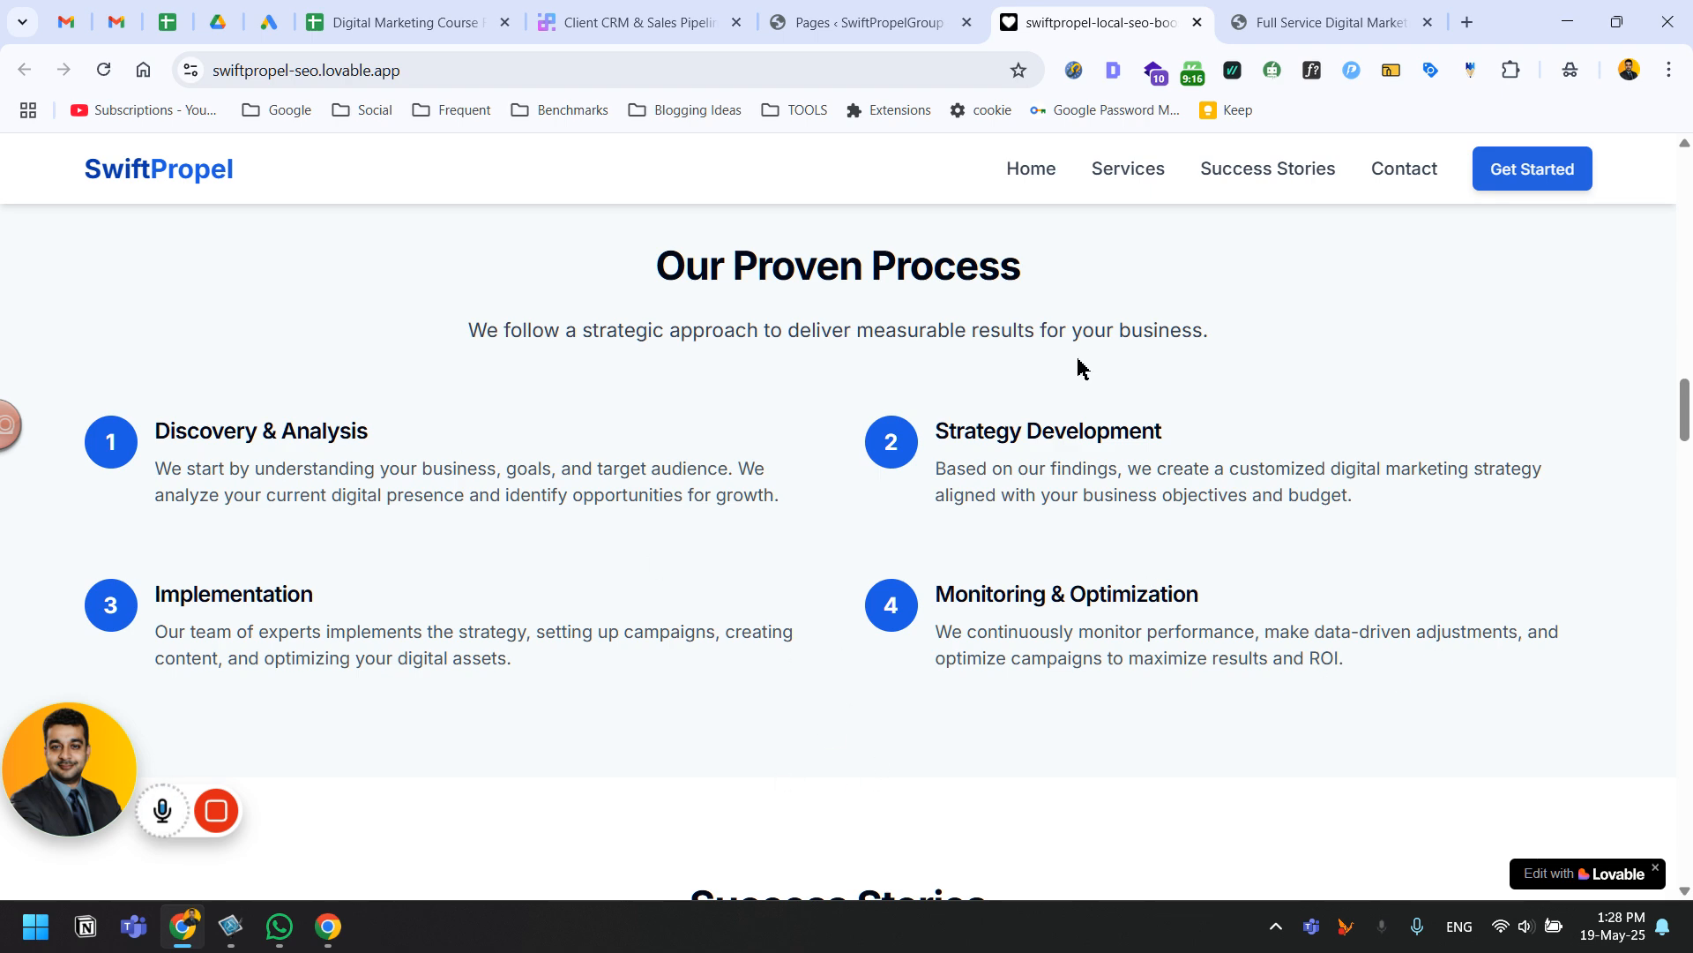
click(1371, 18)
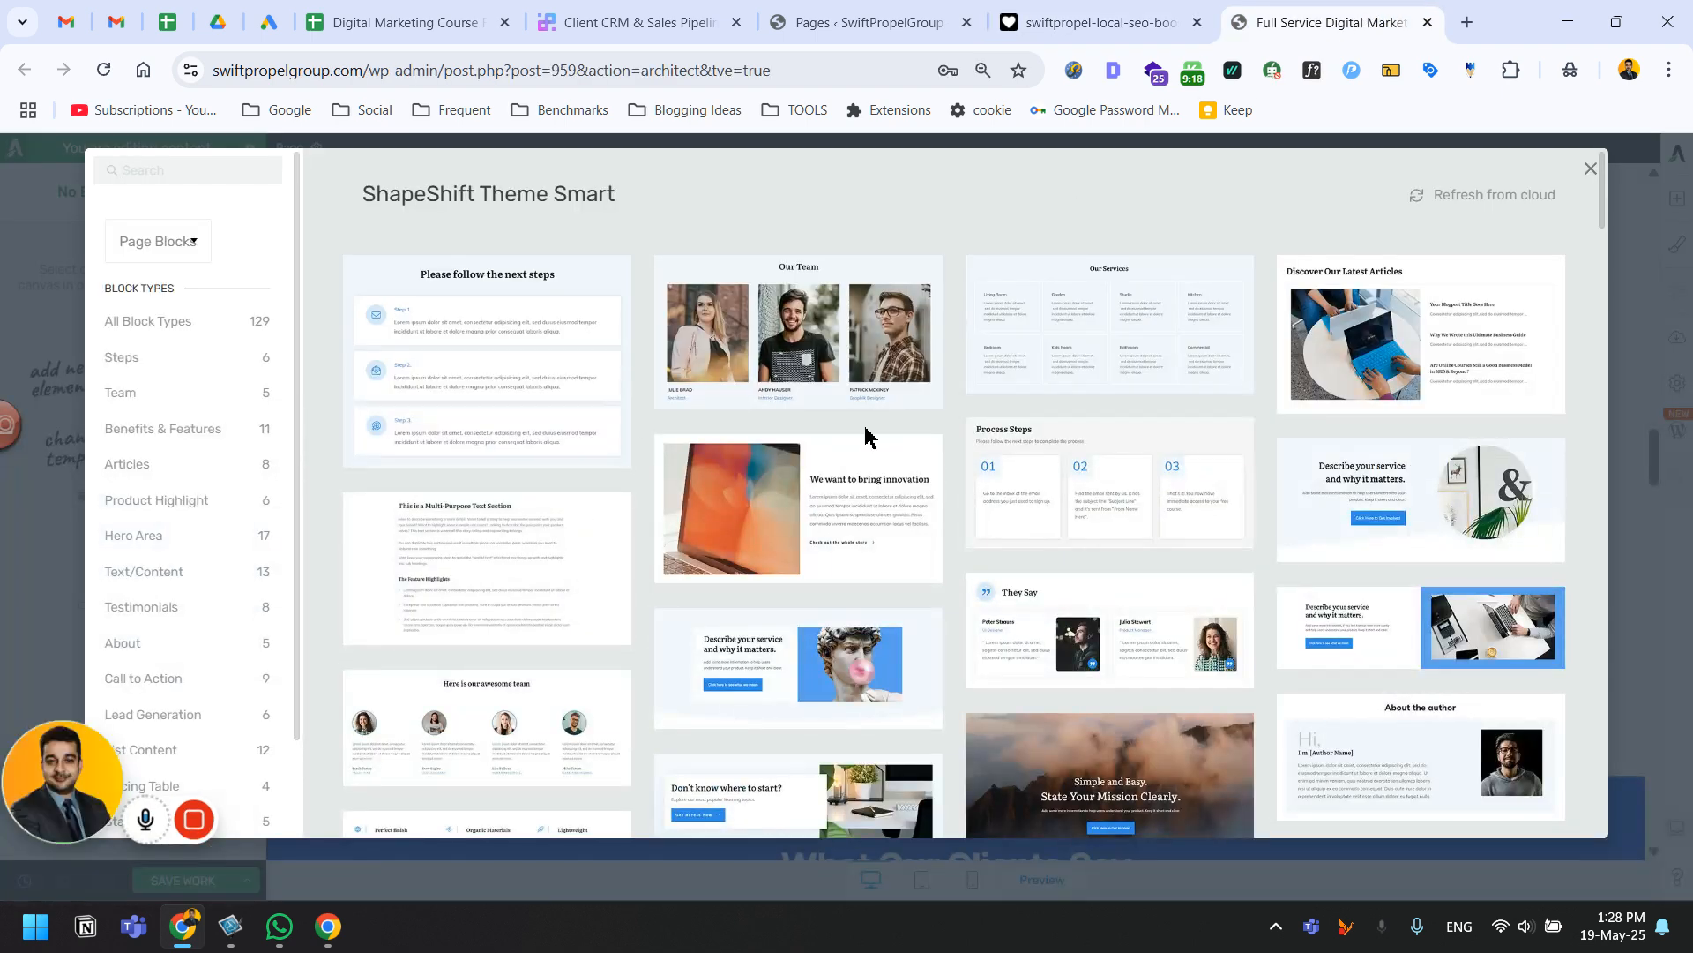
scroll(631, 449, down, 2)
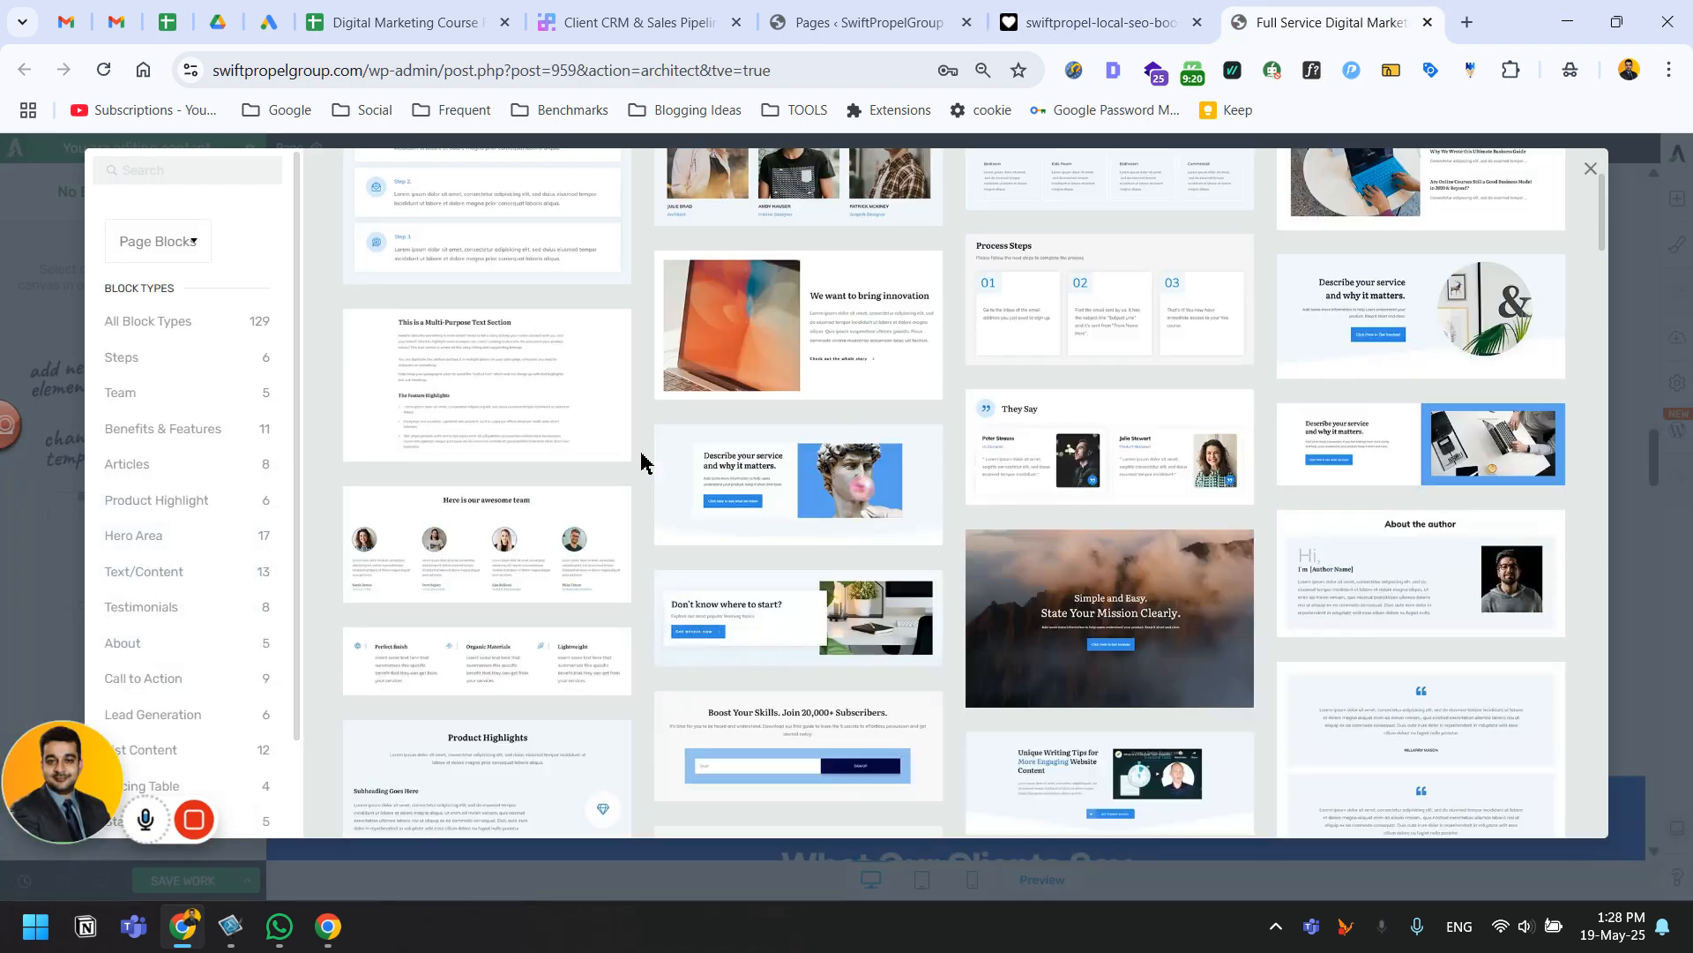
scroll(638, 474, down, 4)
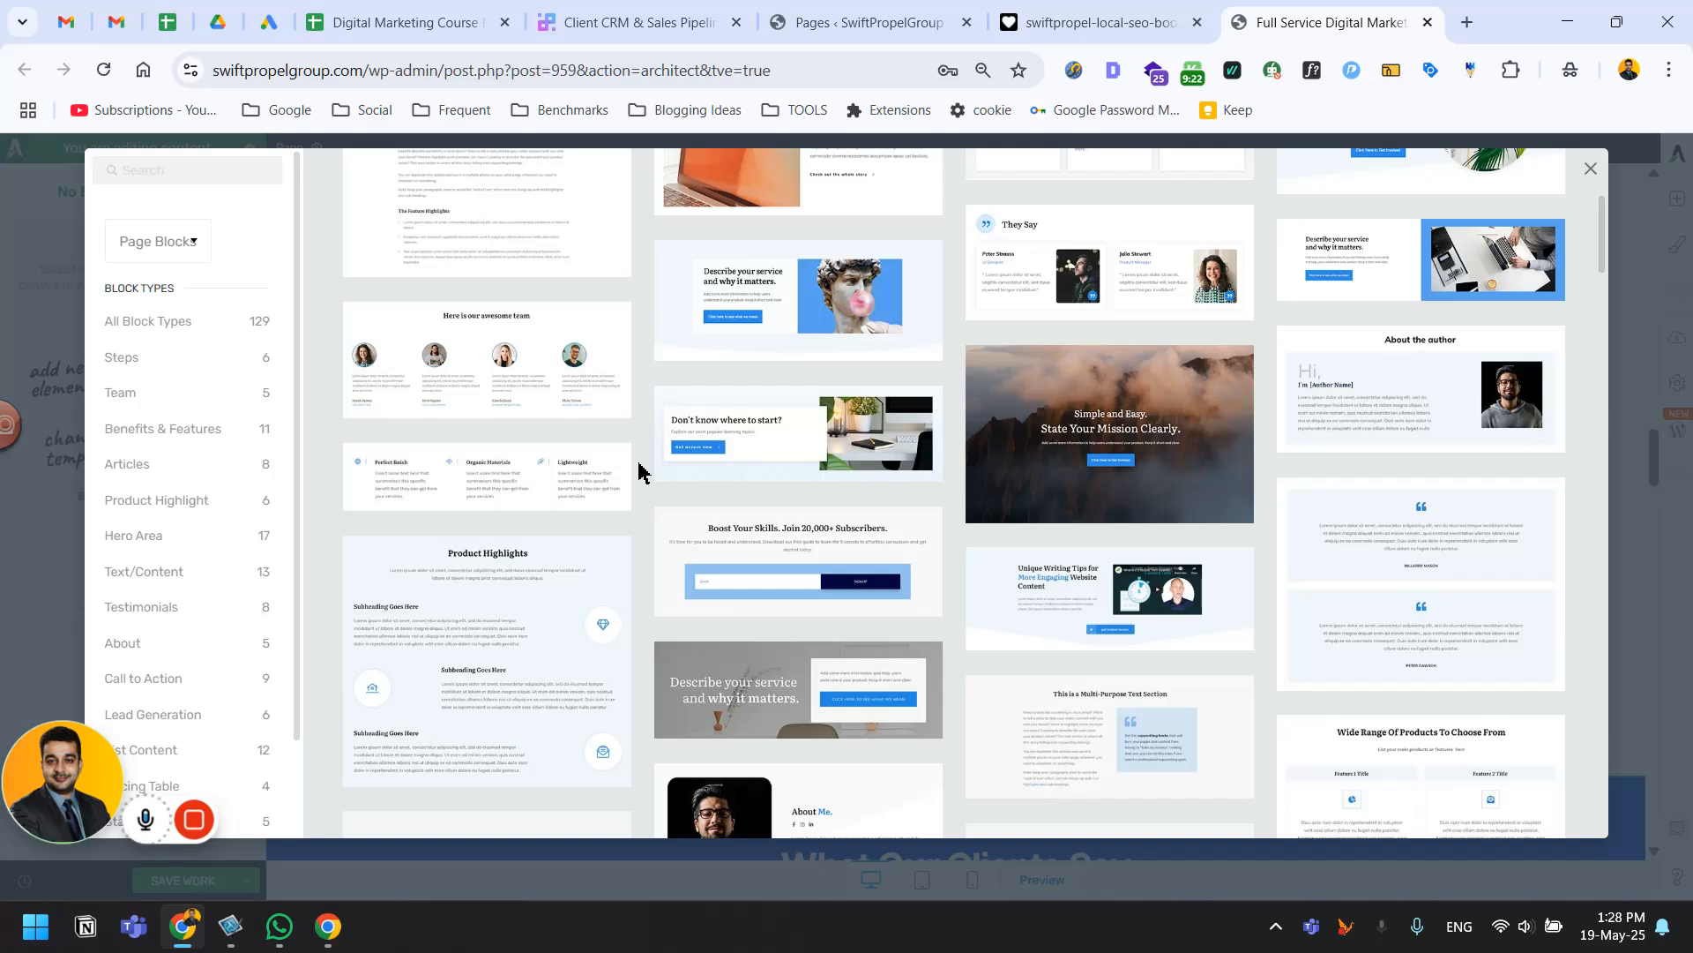
scroll(638, 474, down, 2)
click(1094, 22)
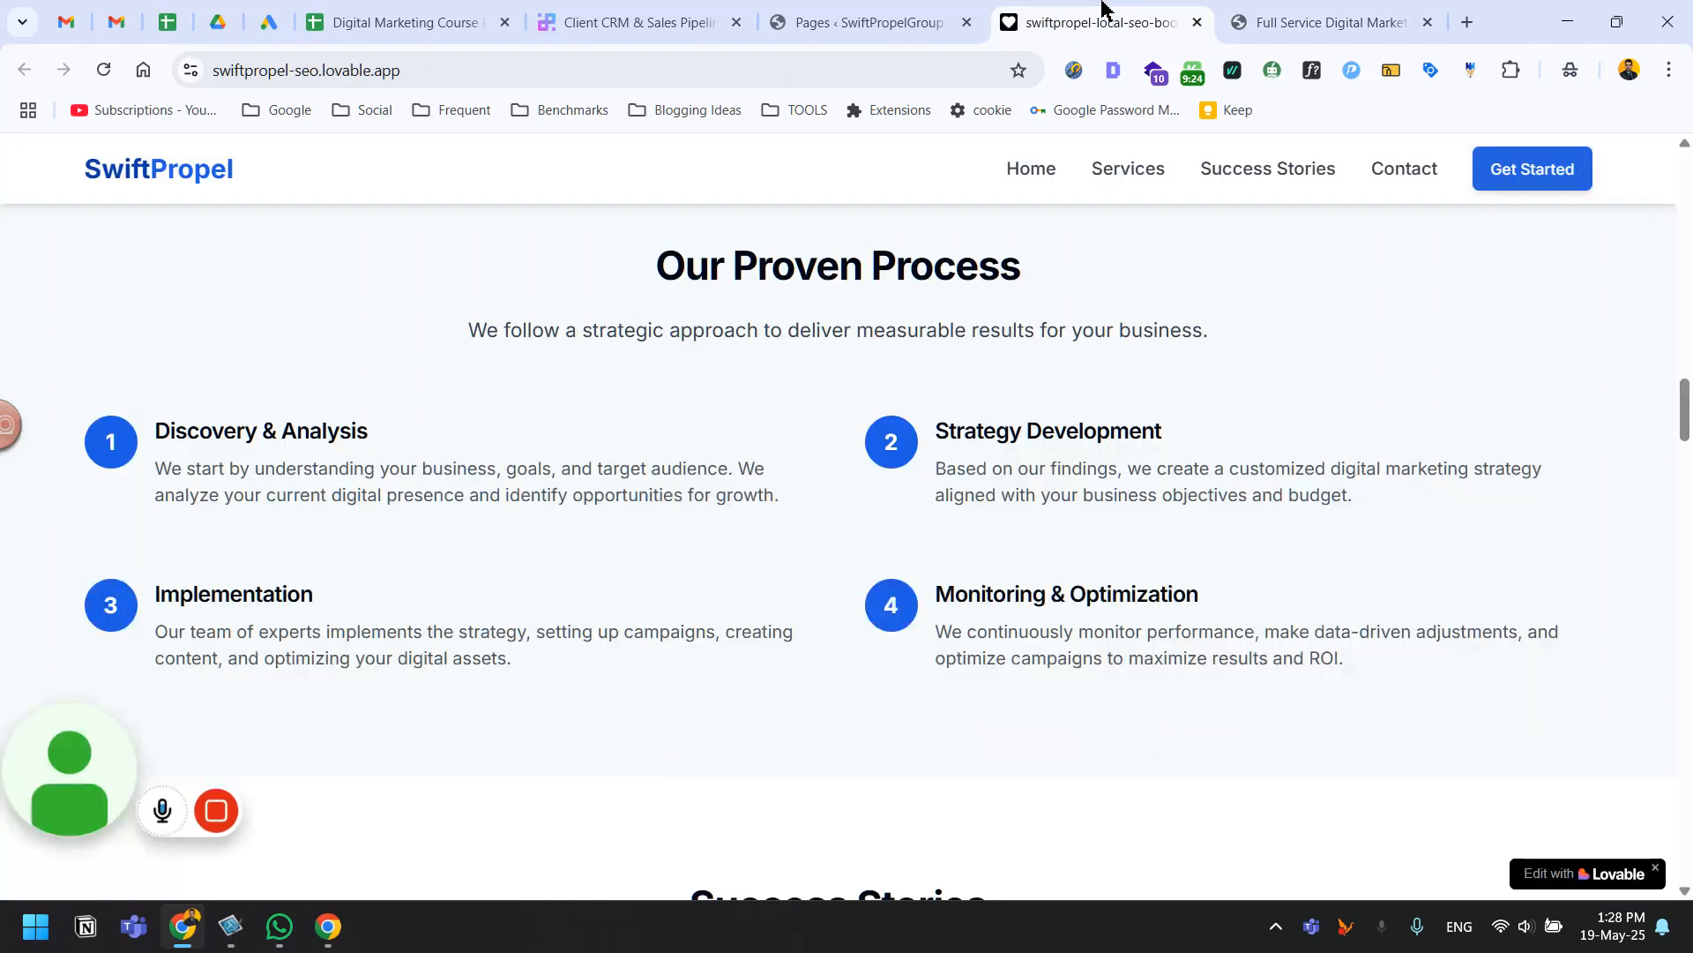
click(1279, 31)
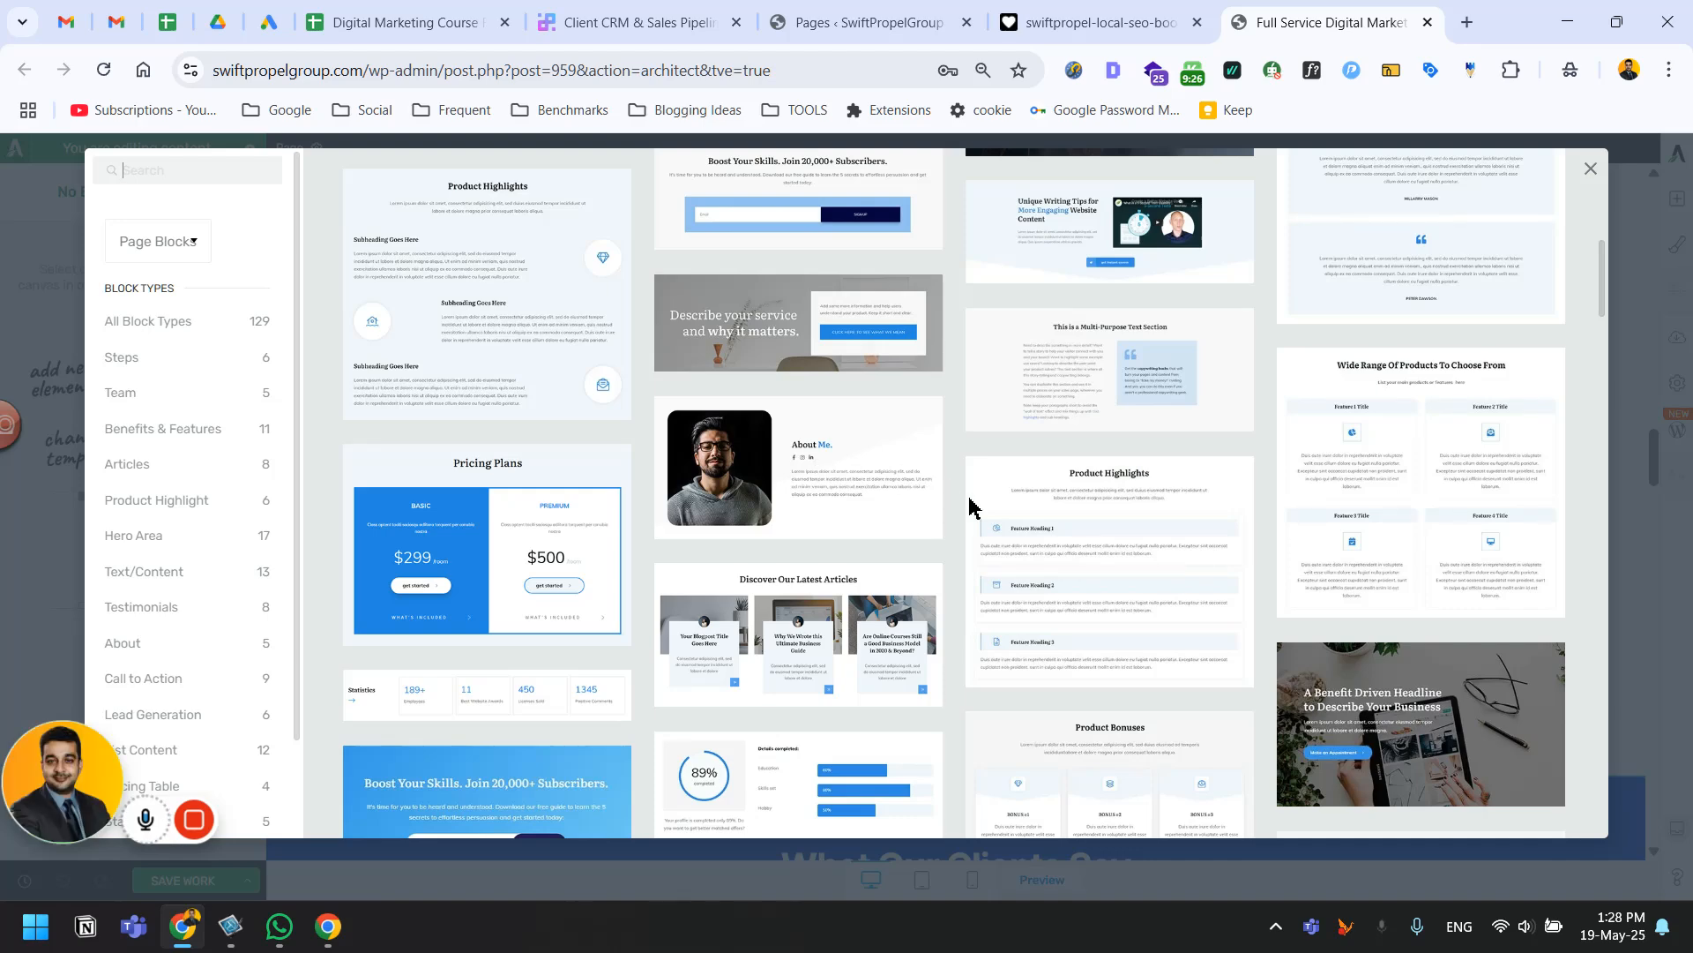
scroll(971, 527, down, 2)
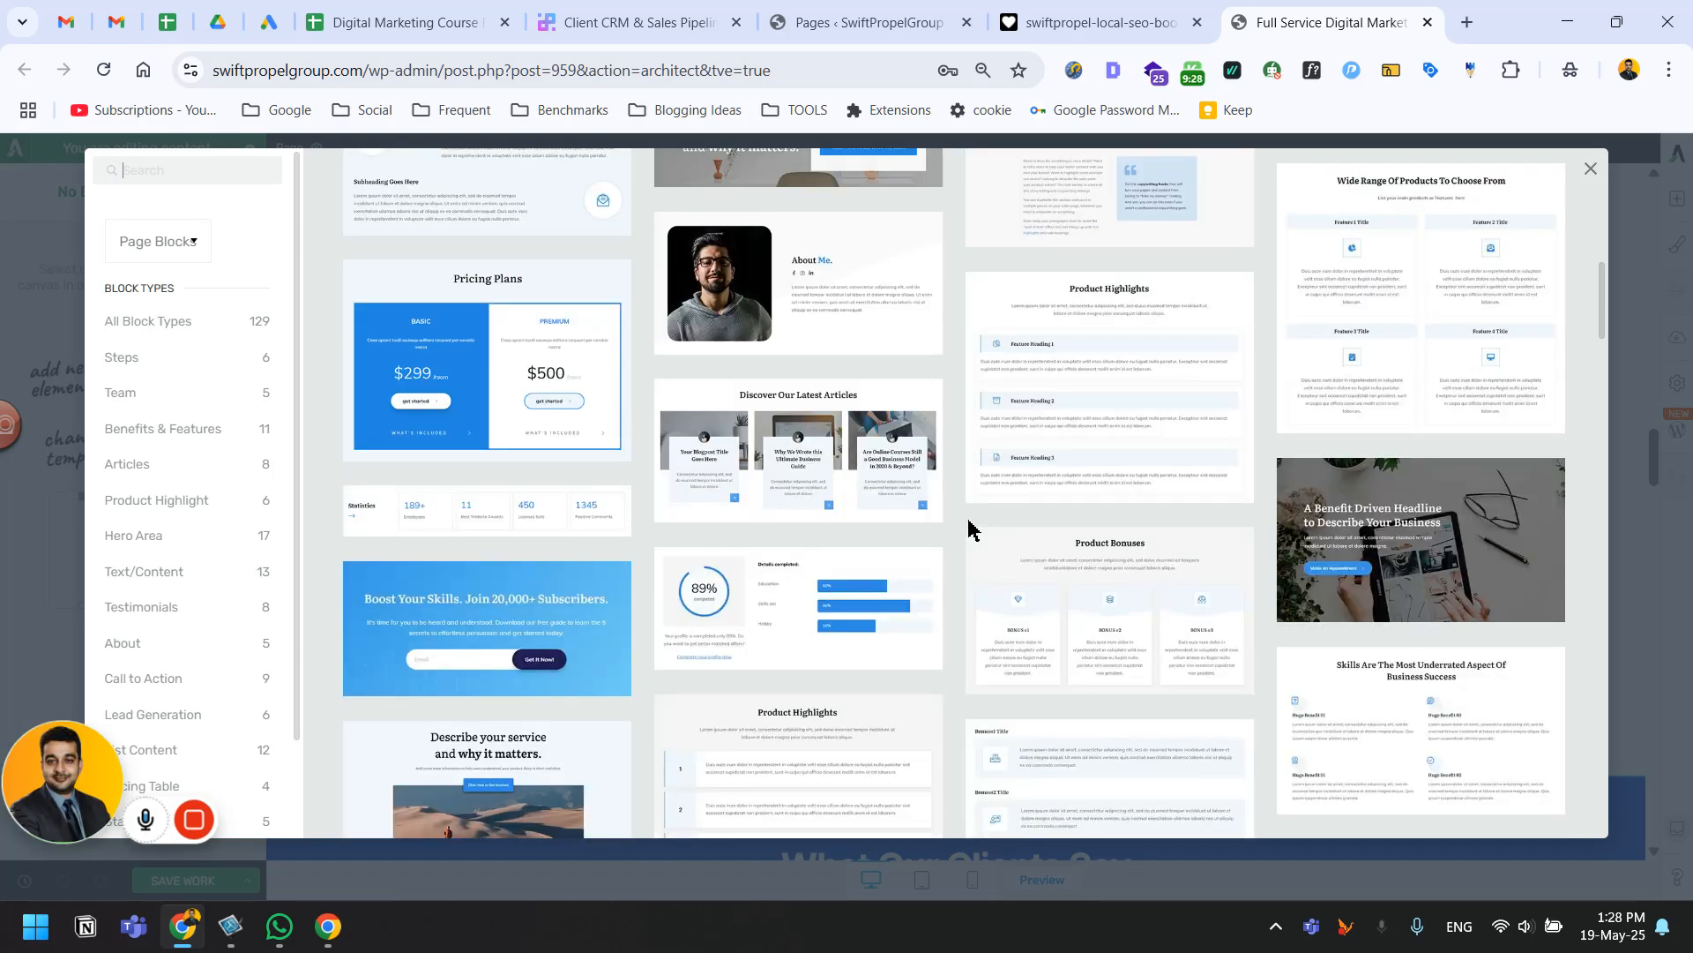
scroll(971, 528, down, 2)
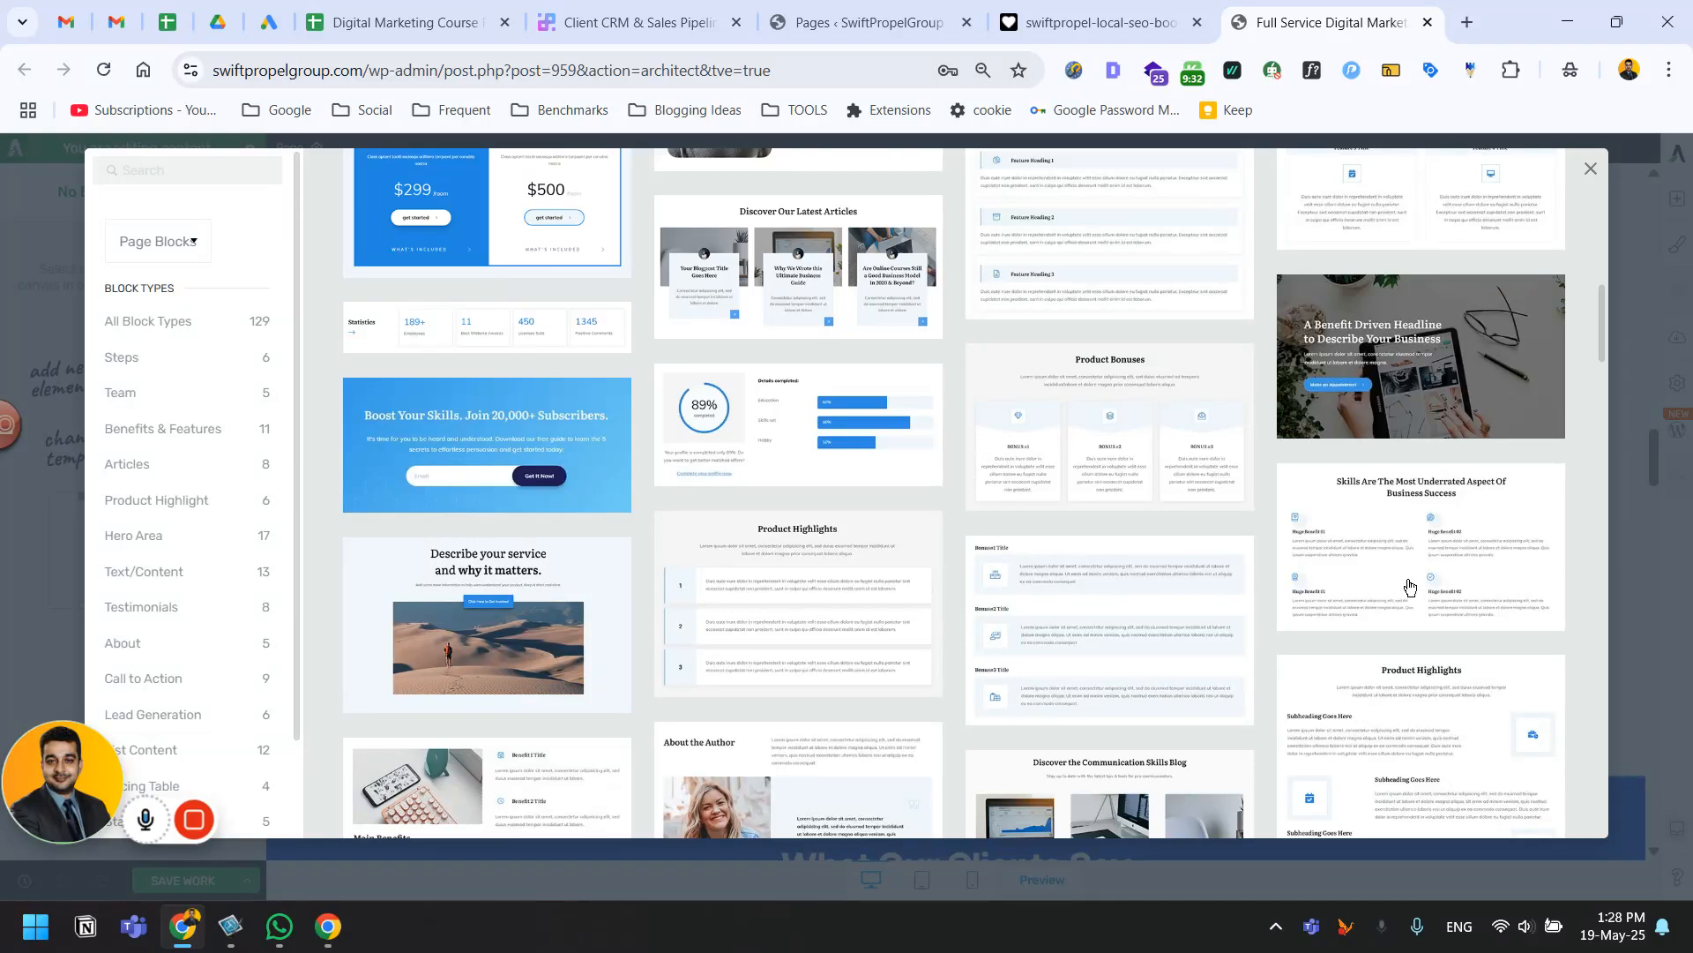
Examine the middle of the block library for a two-by-two block resembling the reference's numbered process steps.
click(1172, 18)
click(1283, 18)
scroll(1309, 564, down, 2)
scroll(1308, 564, down, 2)
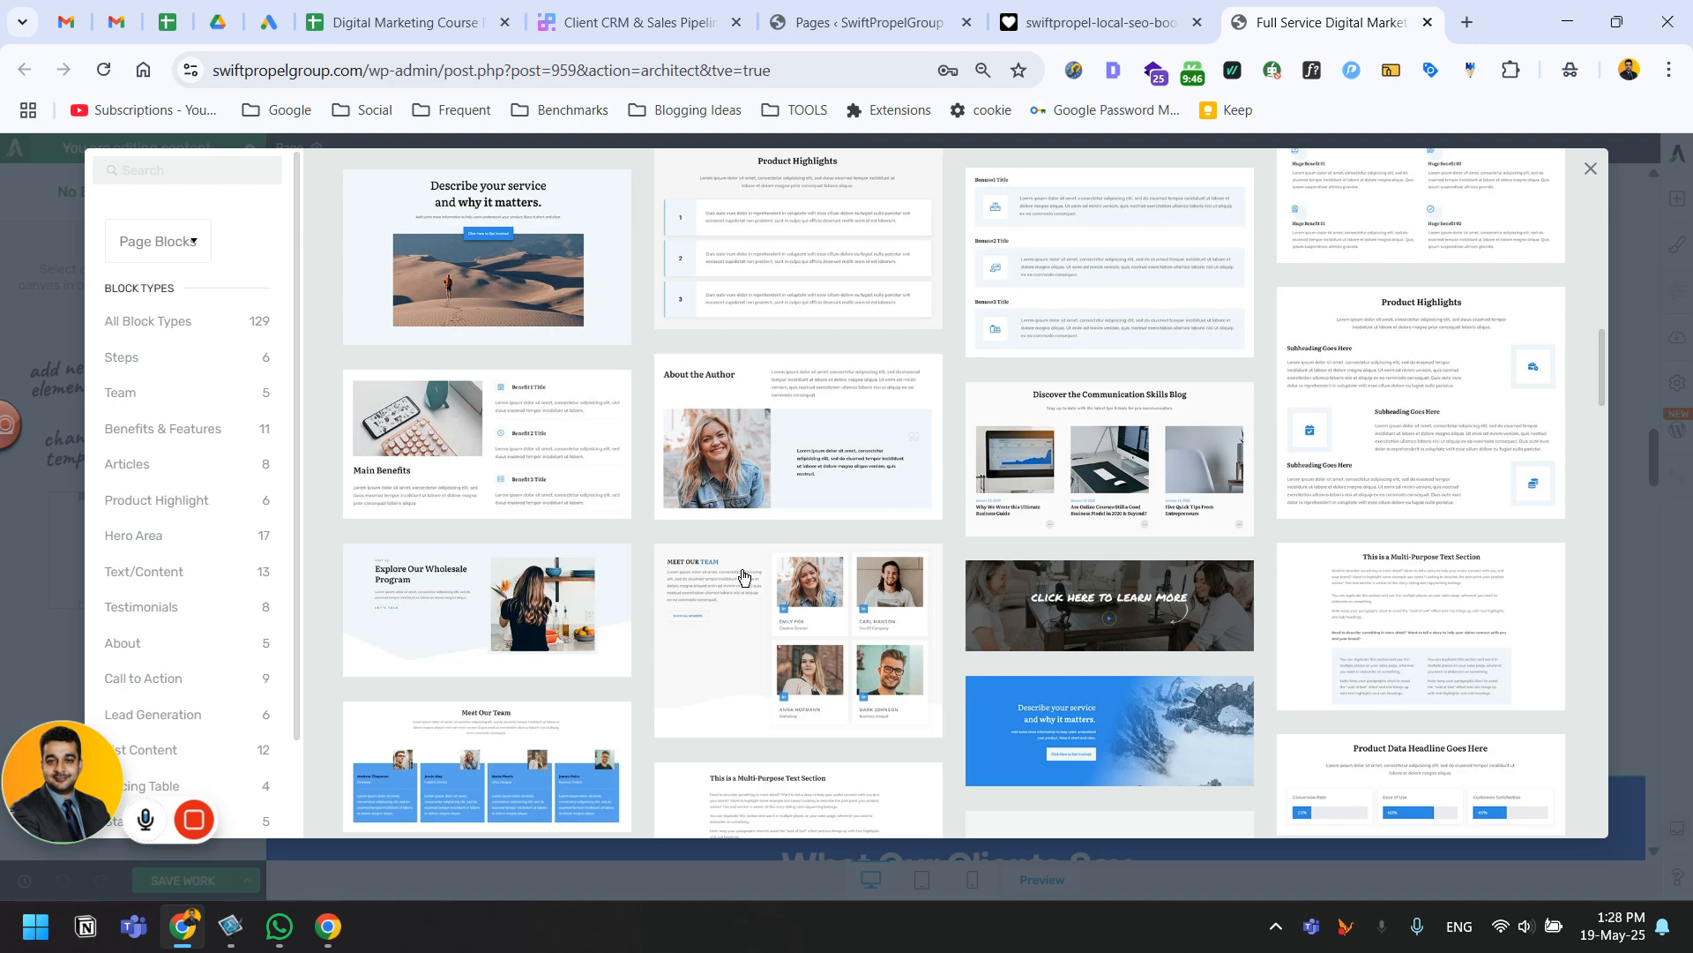
scroll(743, 578, down, 2)
scroll(744, 578, down, 2)
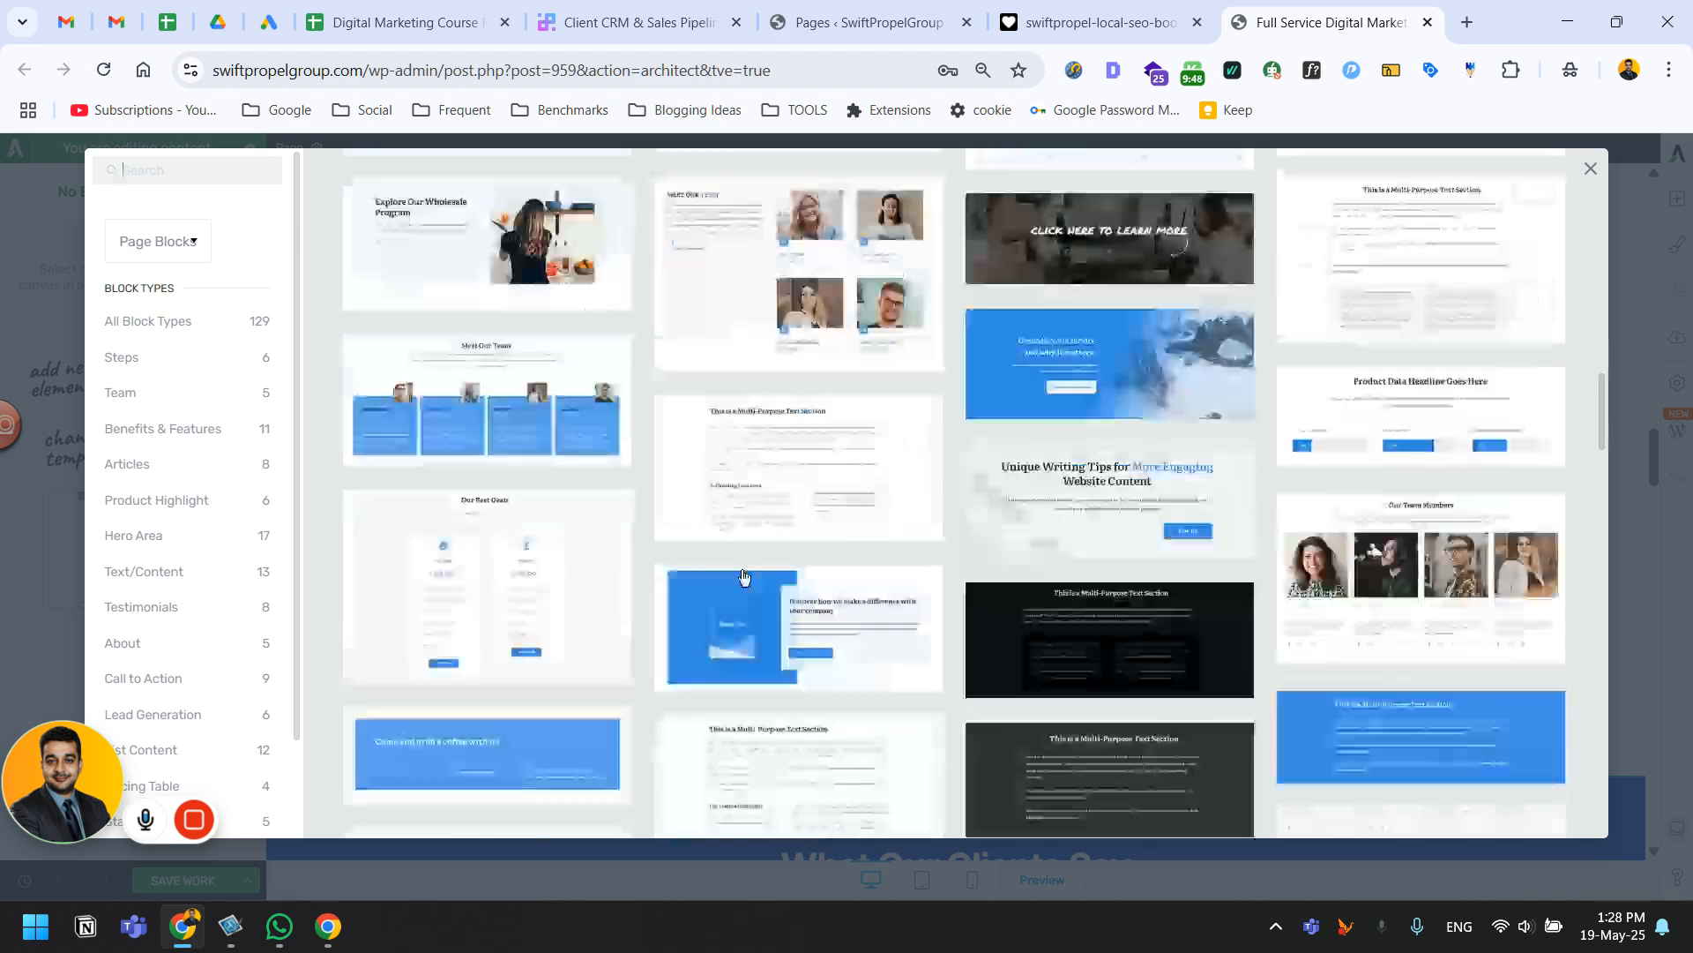
scroll(744, 578, down, 2)
scroll(743, 578, down, 2)
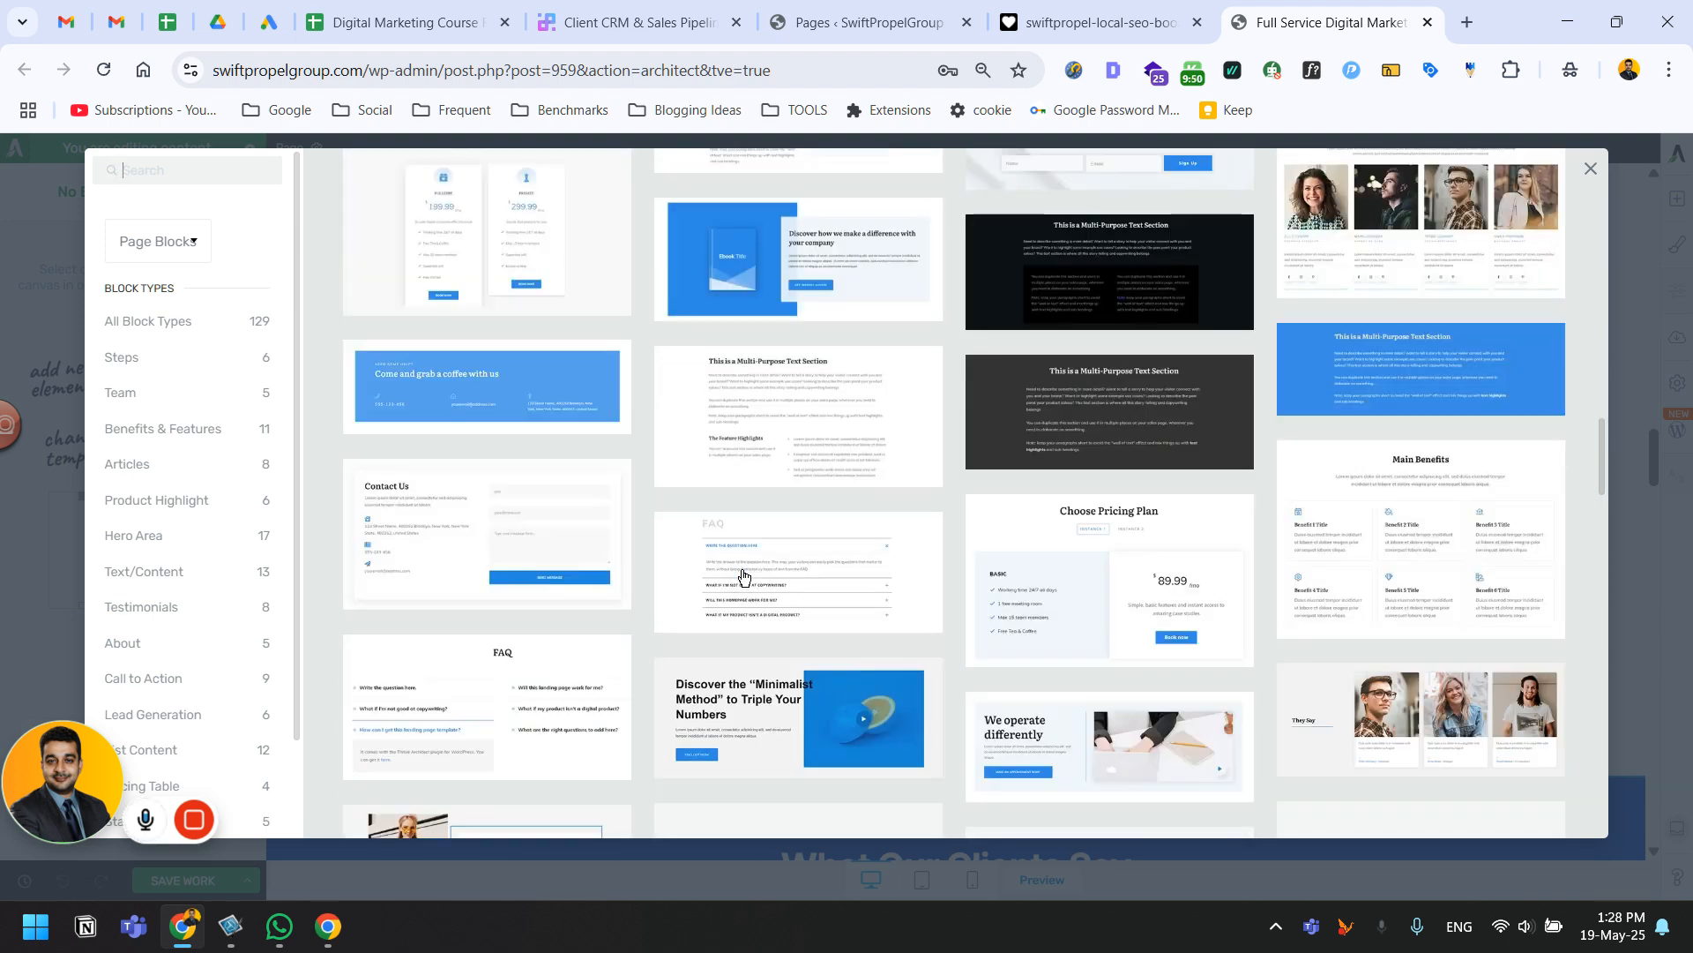
scroll(744, 578, down, 2)
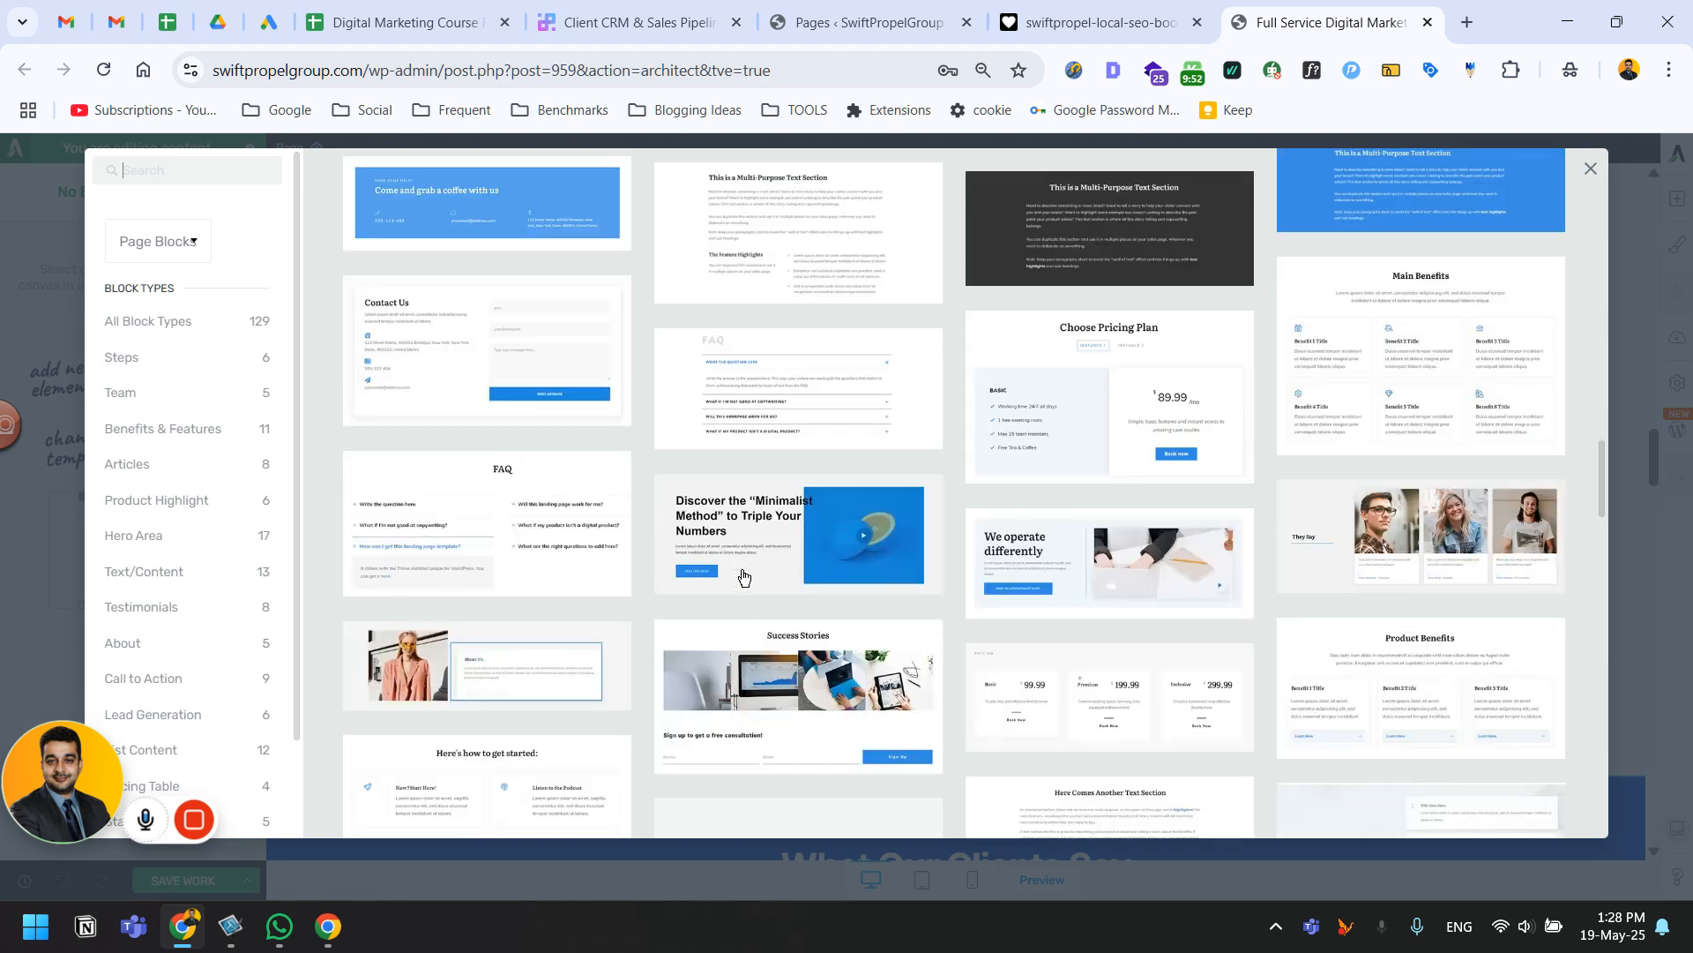
scroll(744, 578, down, 4)
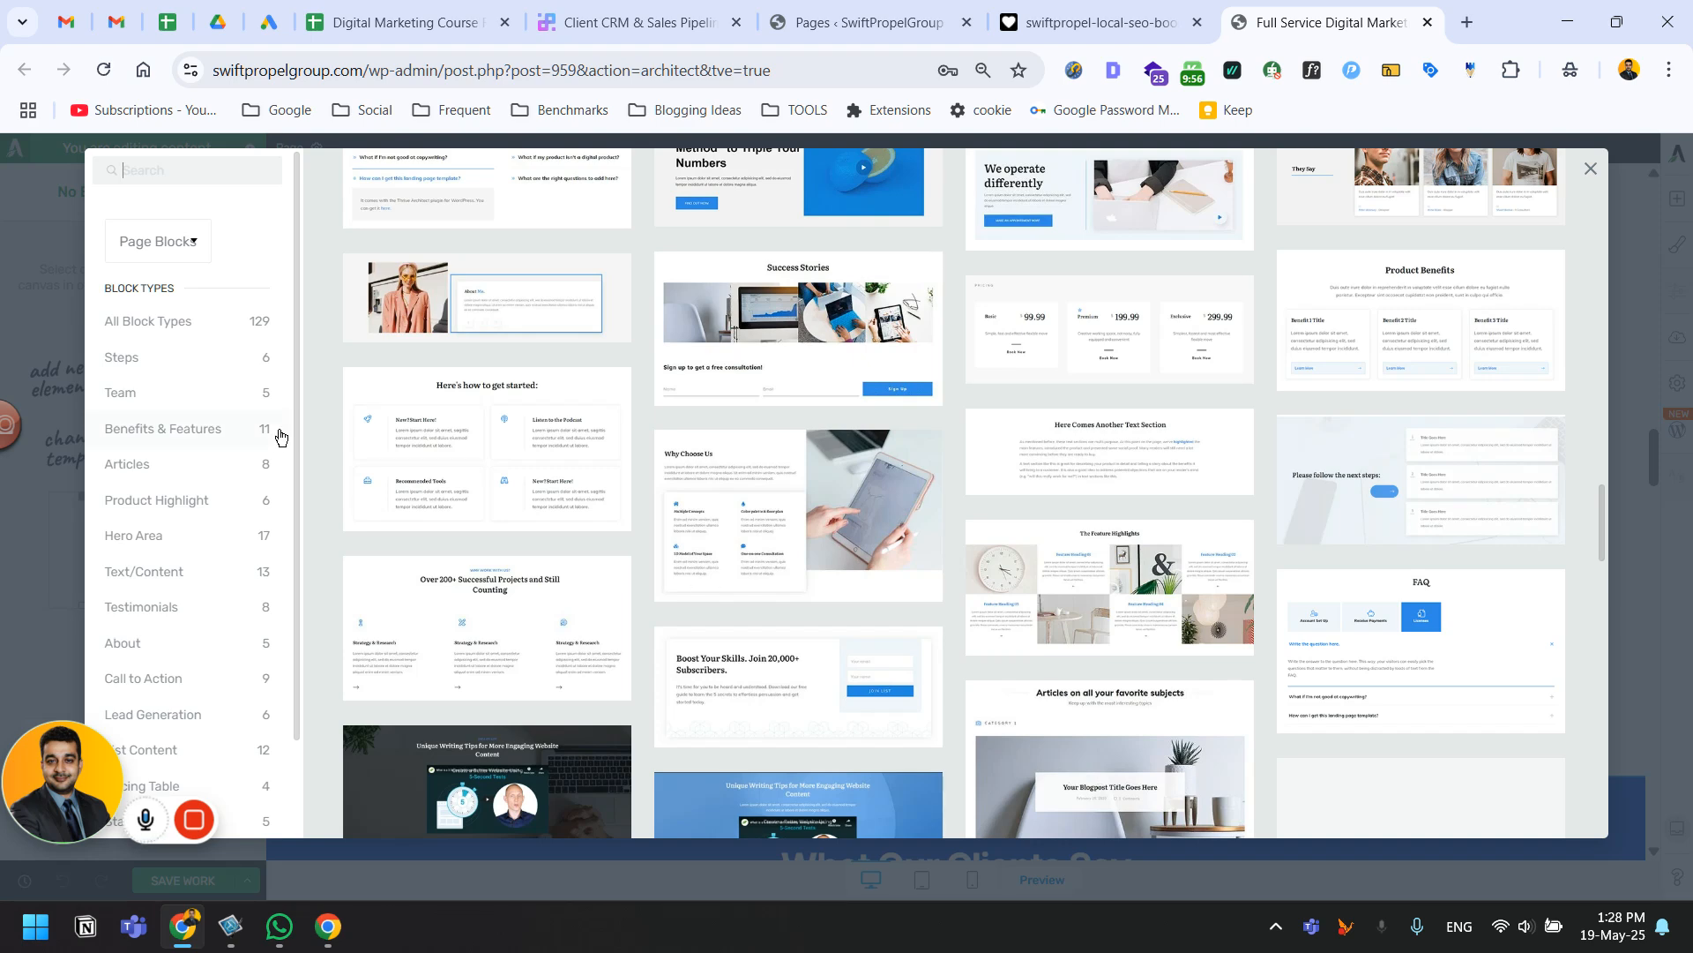
click(1098, 16)
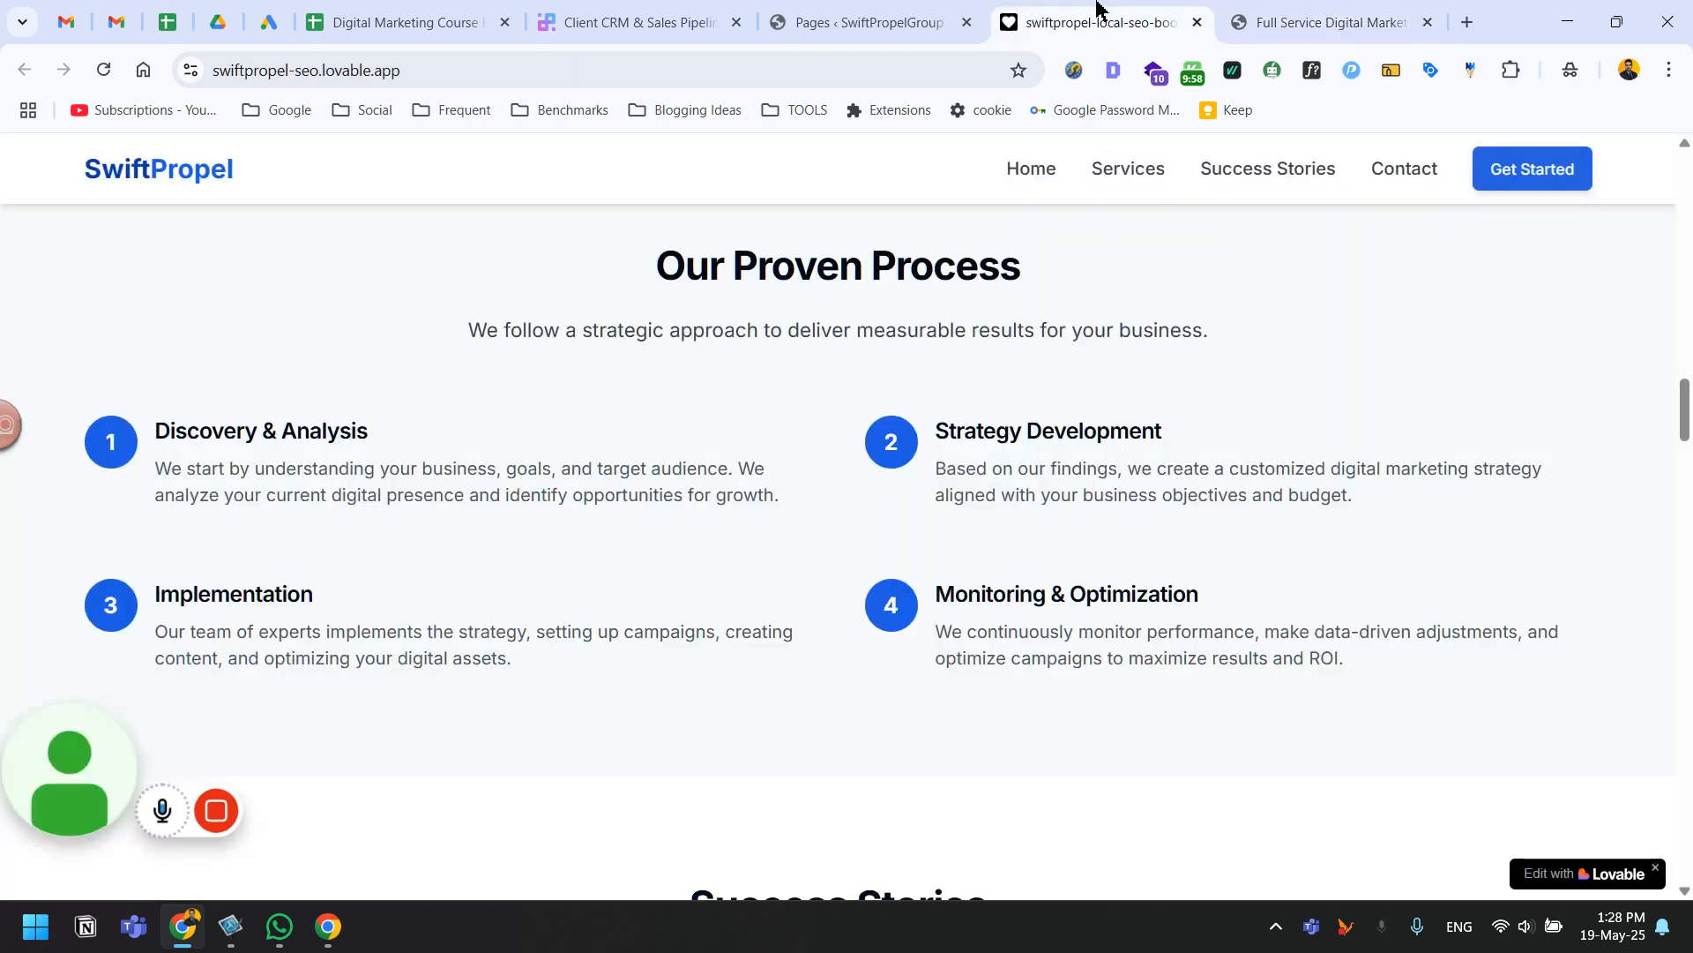
click(1278, 12)
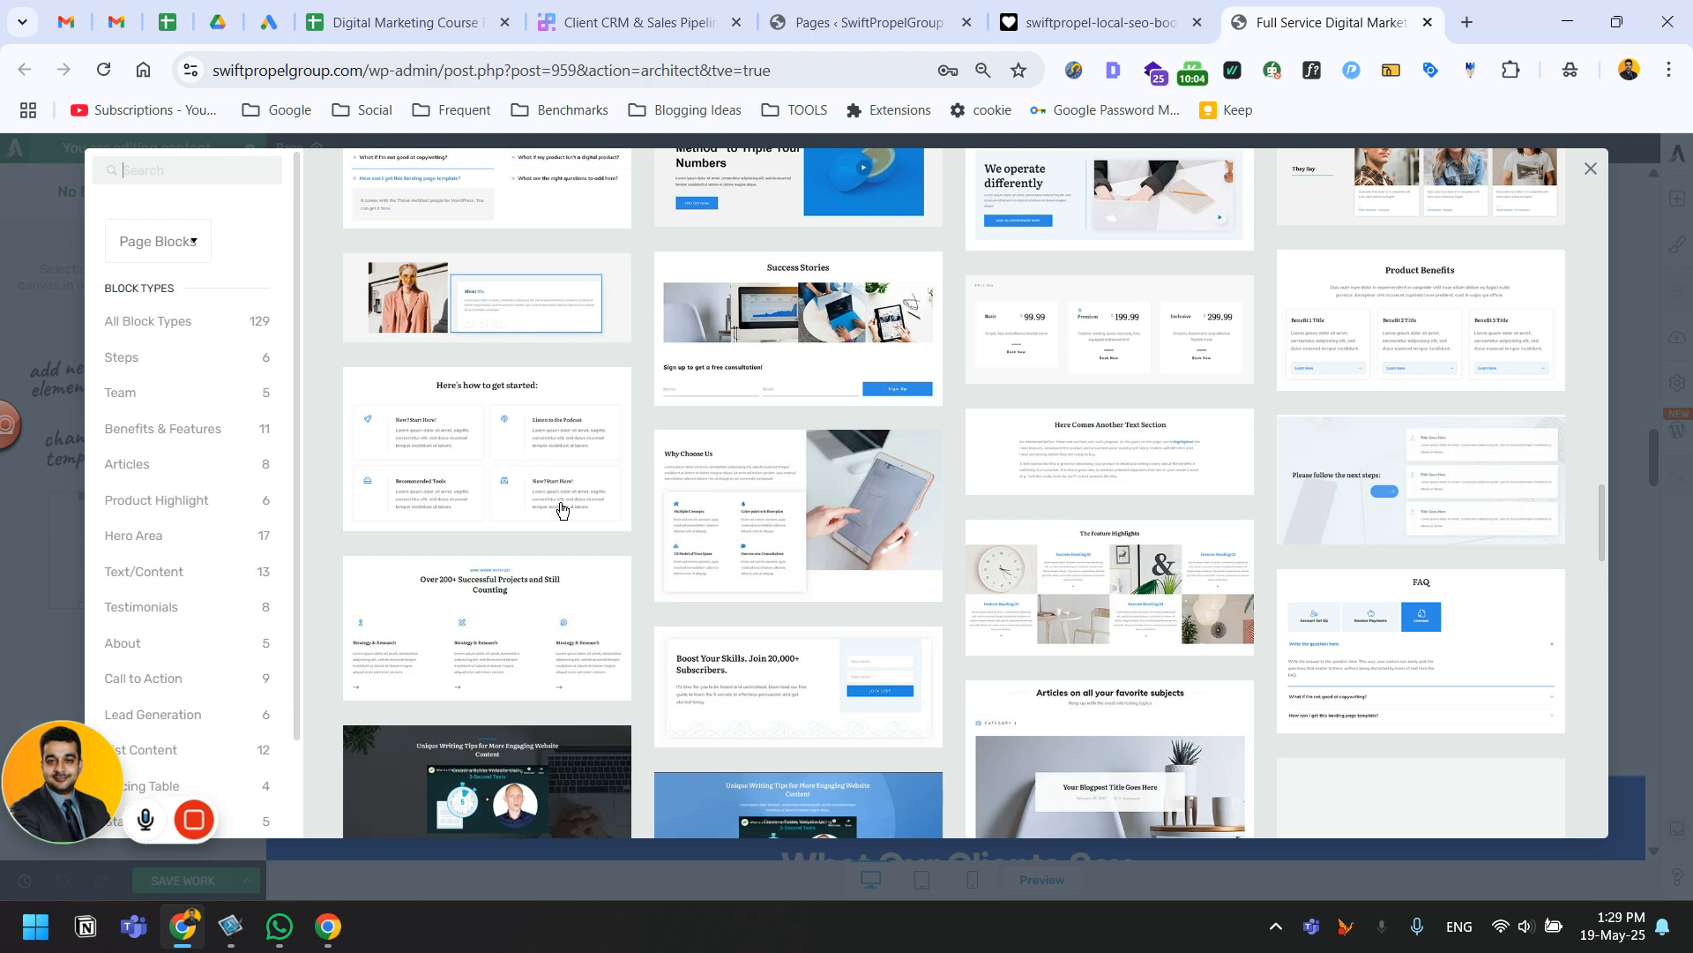
Look through the remaining page blocks down to the end of the library for a match to the reference's process section.
scroll(563, 515, down, 2)
scroll(563, 517, down, 2)
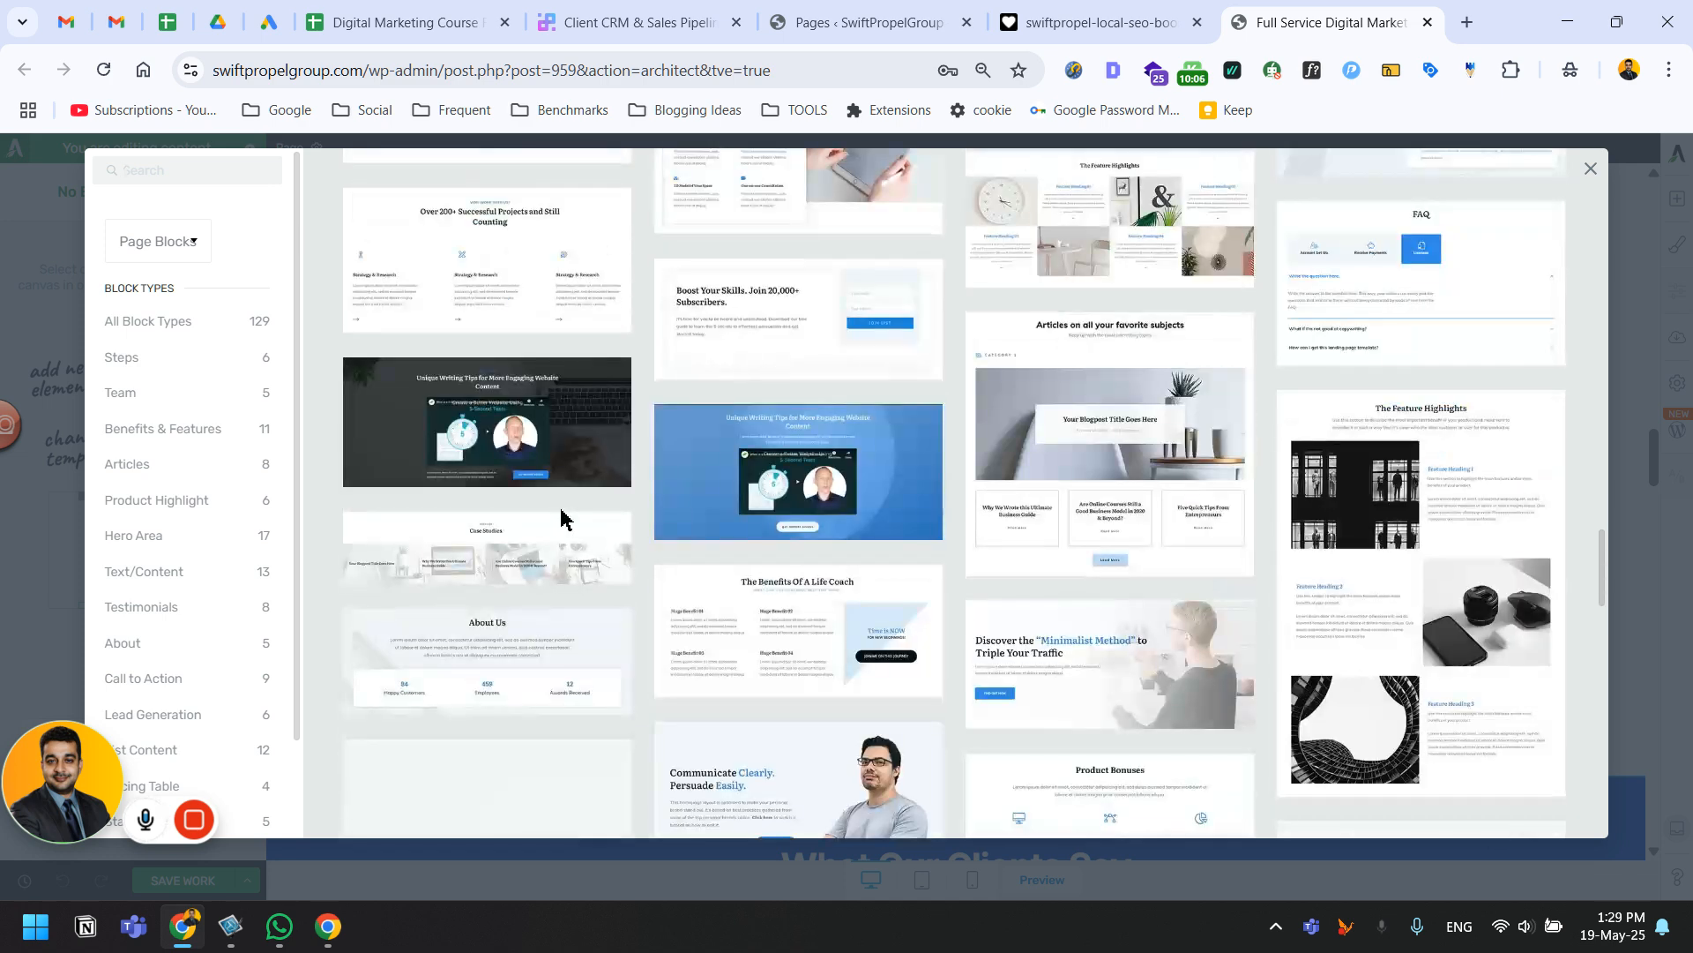
scroll(565, 517, down, 2)
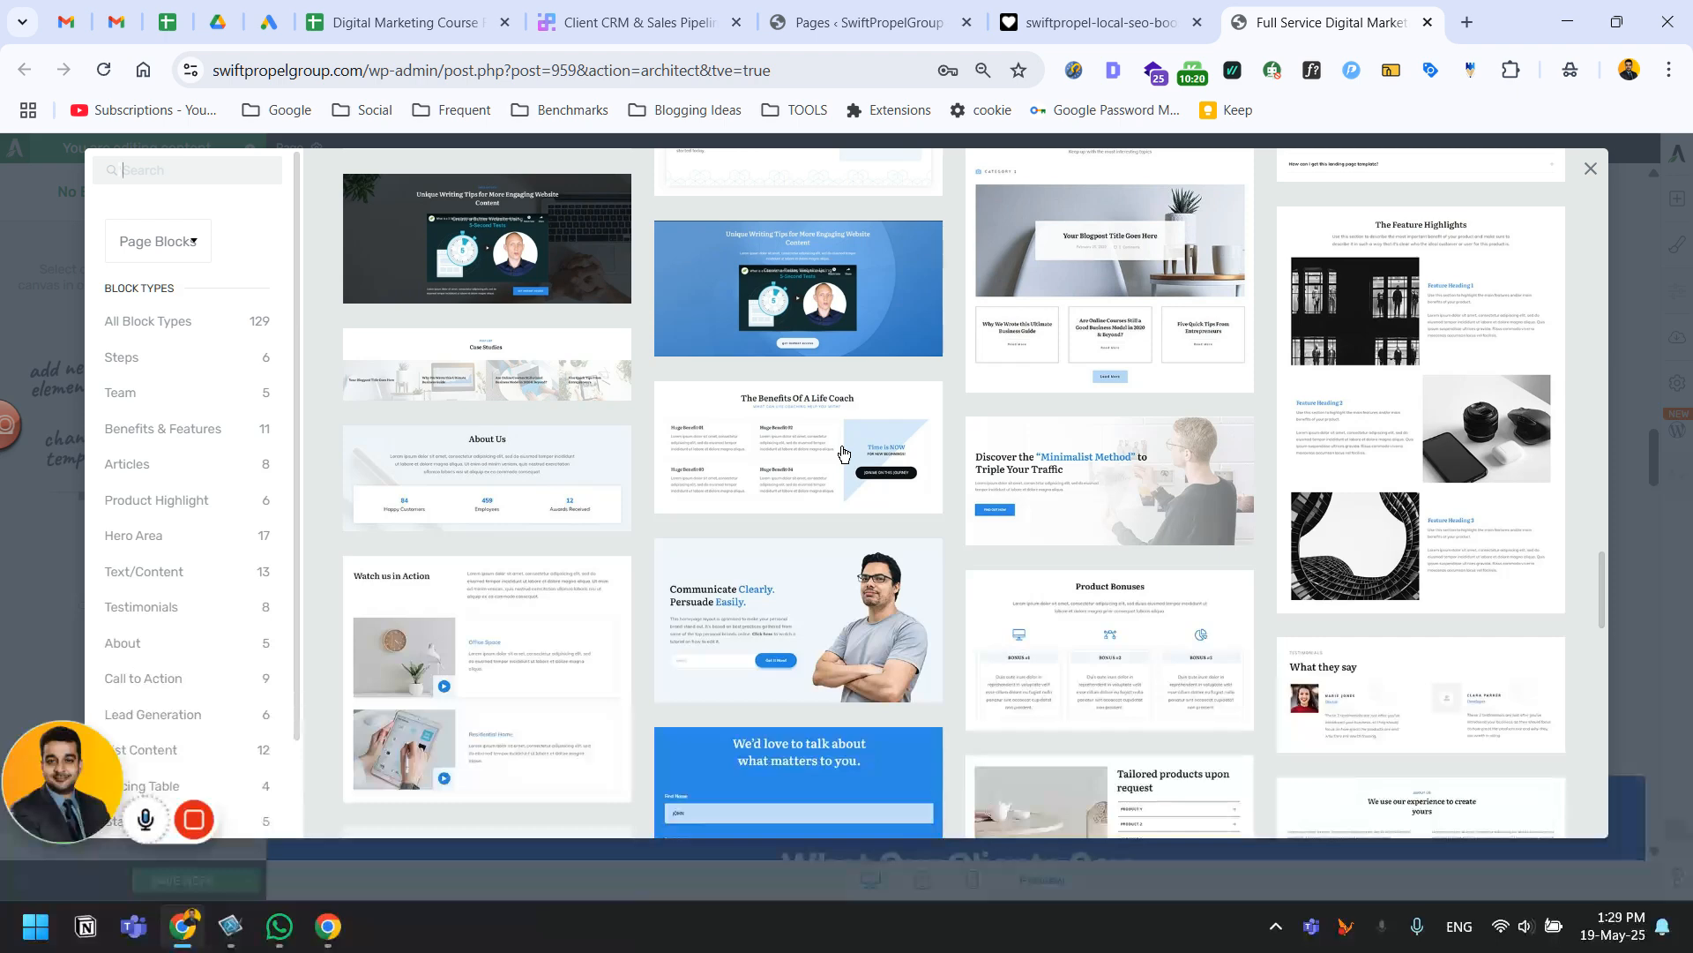
click(1045, 18)
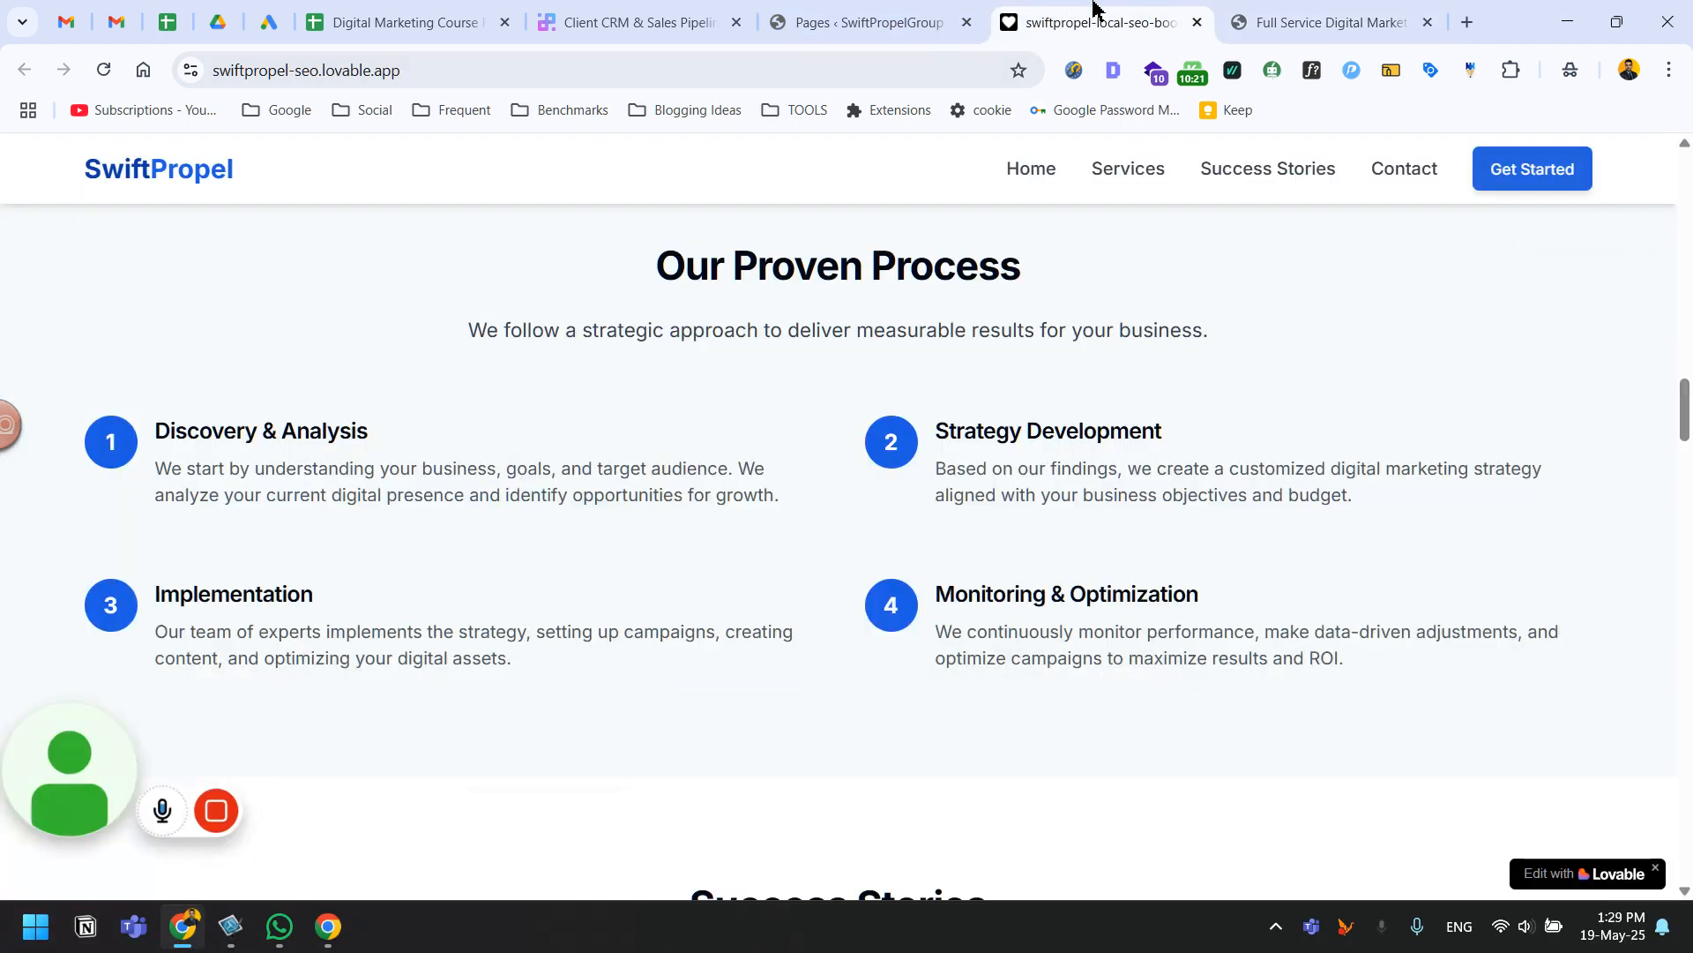
click(1314, 9)
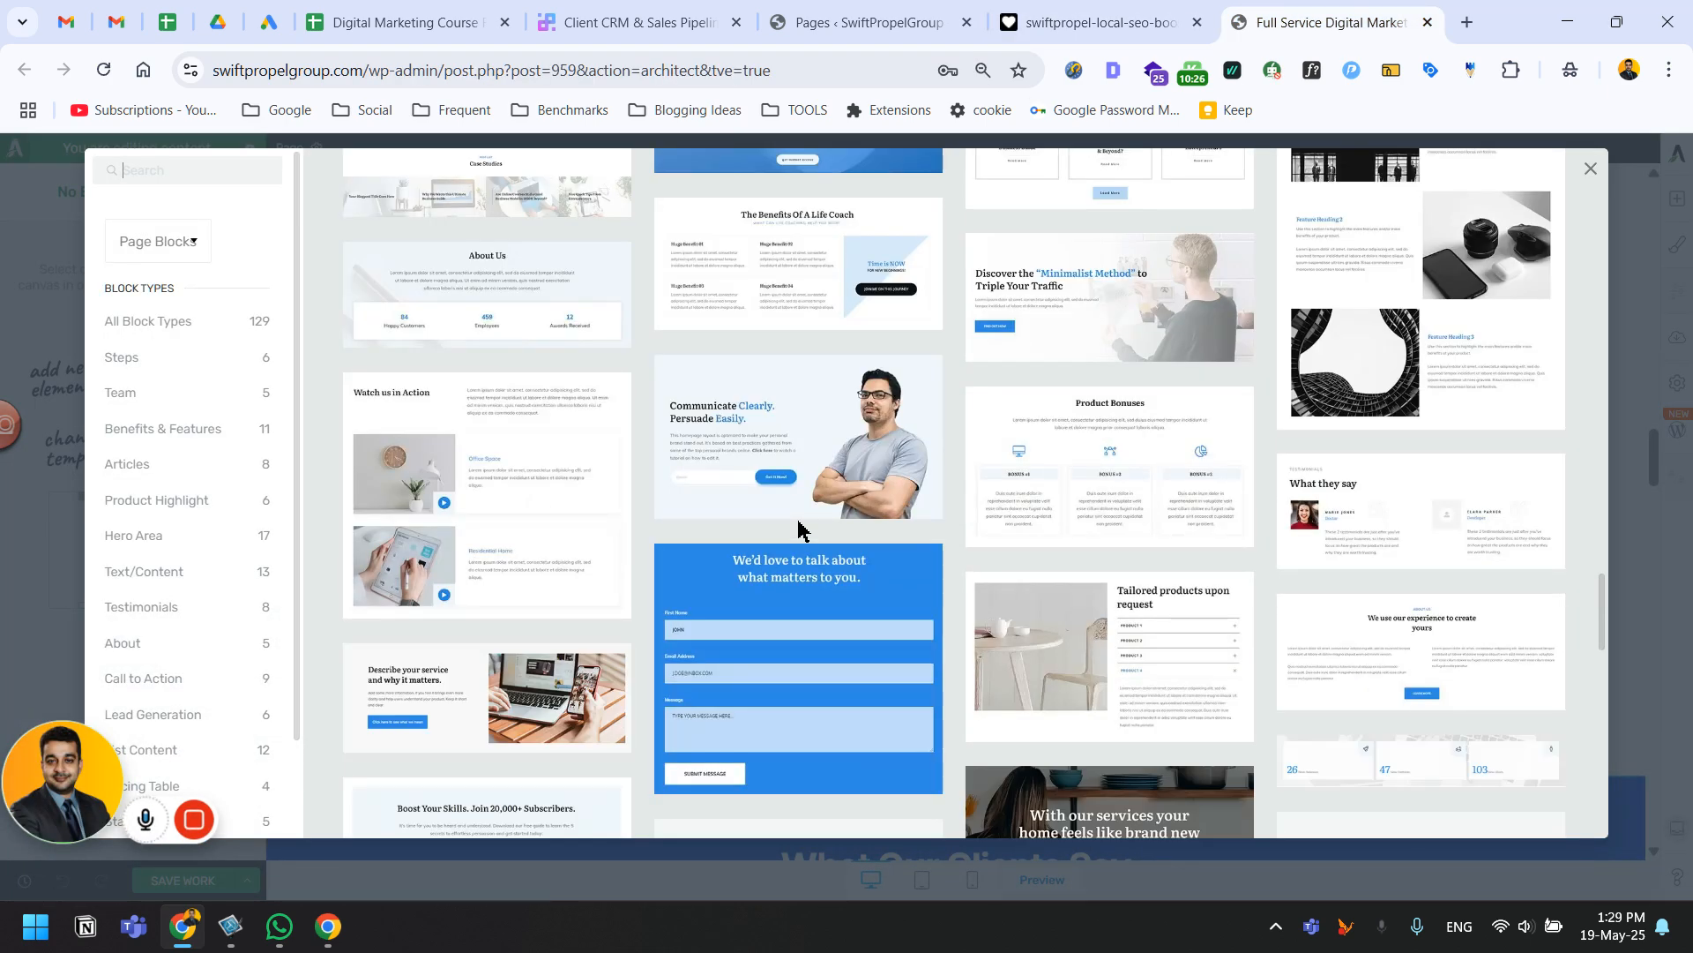
scroll(799, 528, down, 2)
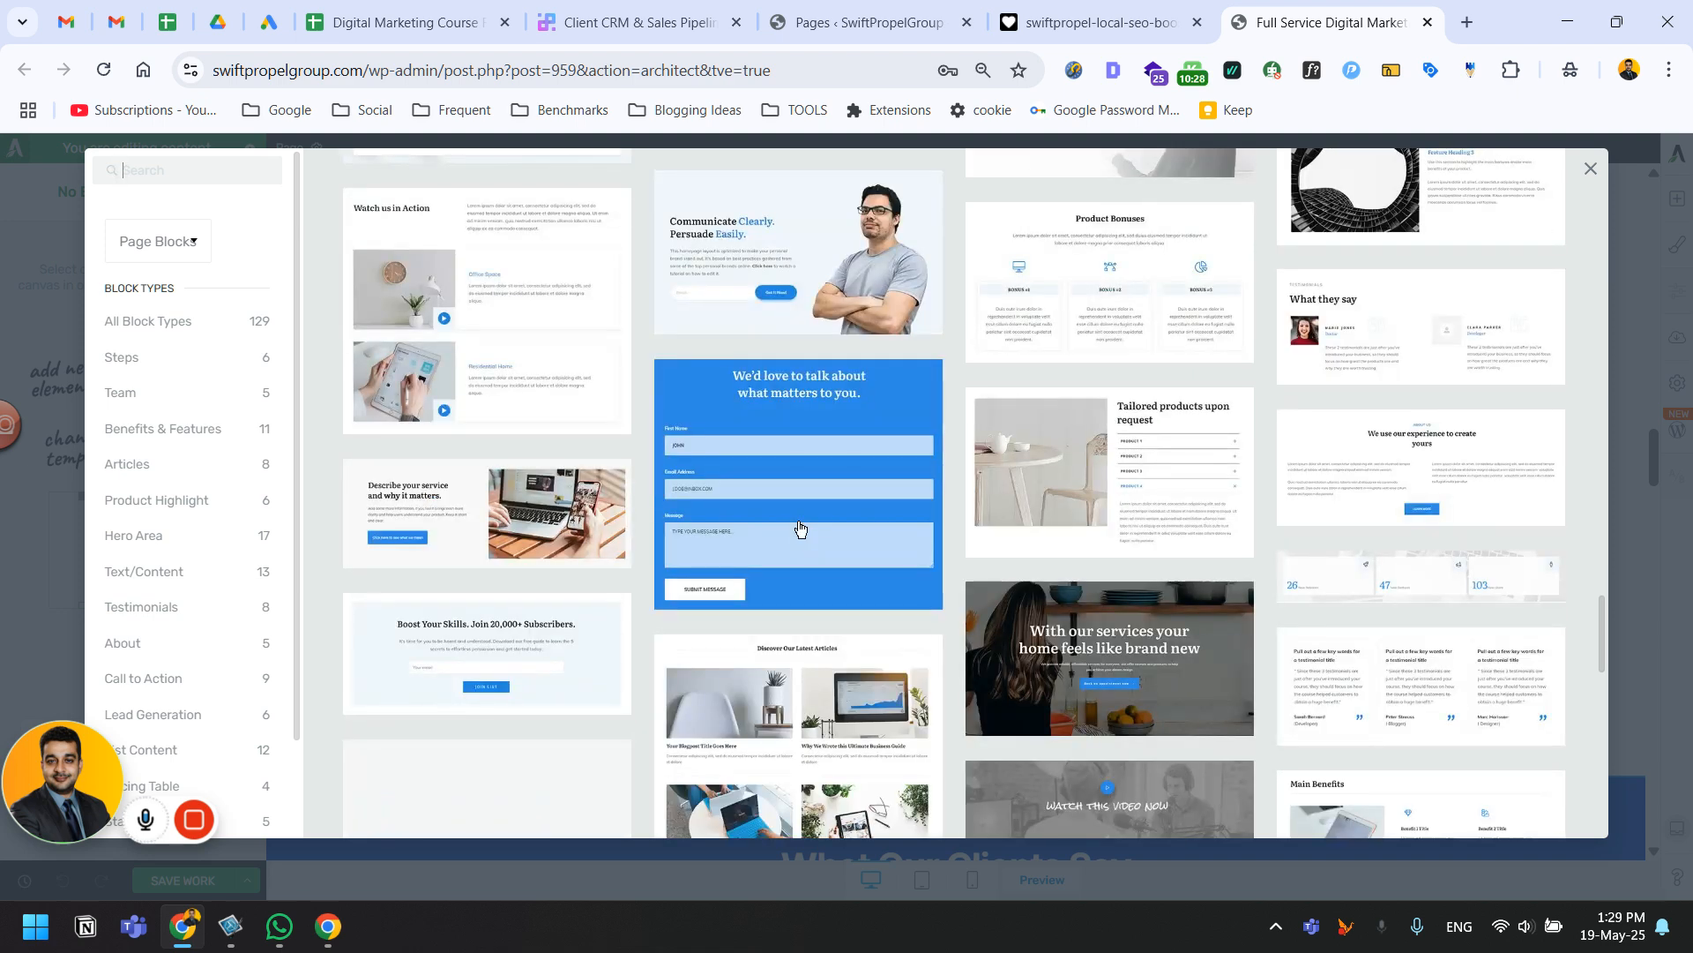
scroll(800, 528, down, 2)
scroll(793, 534, down, 4)
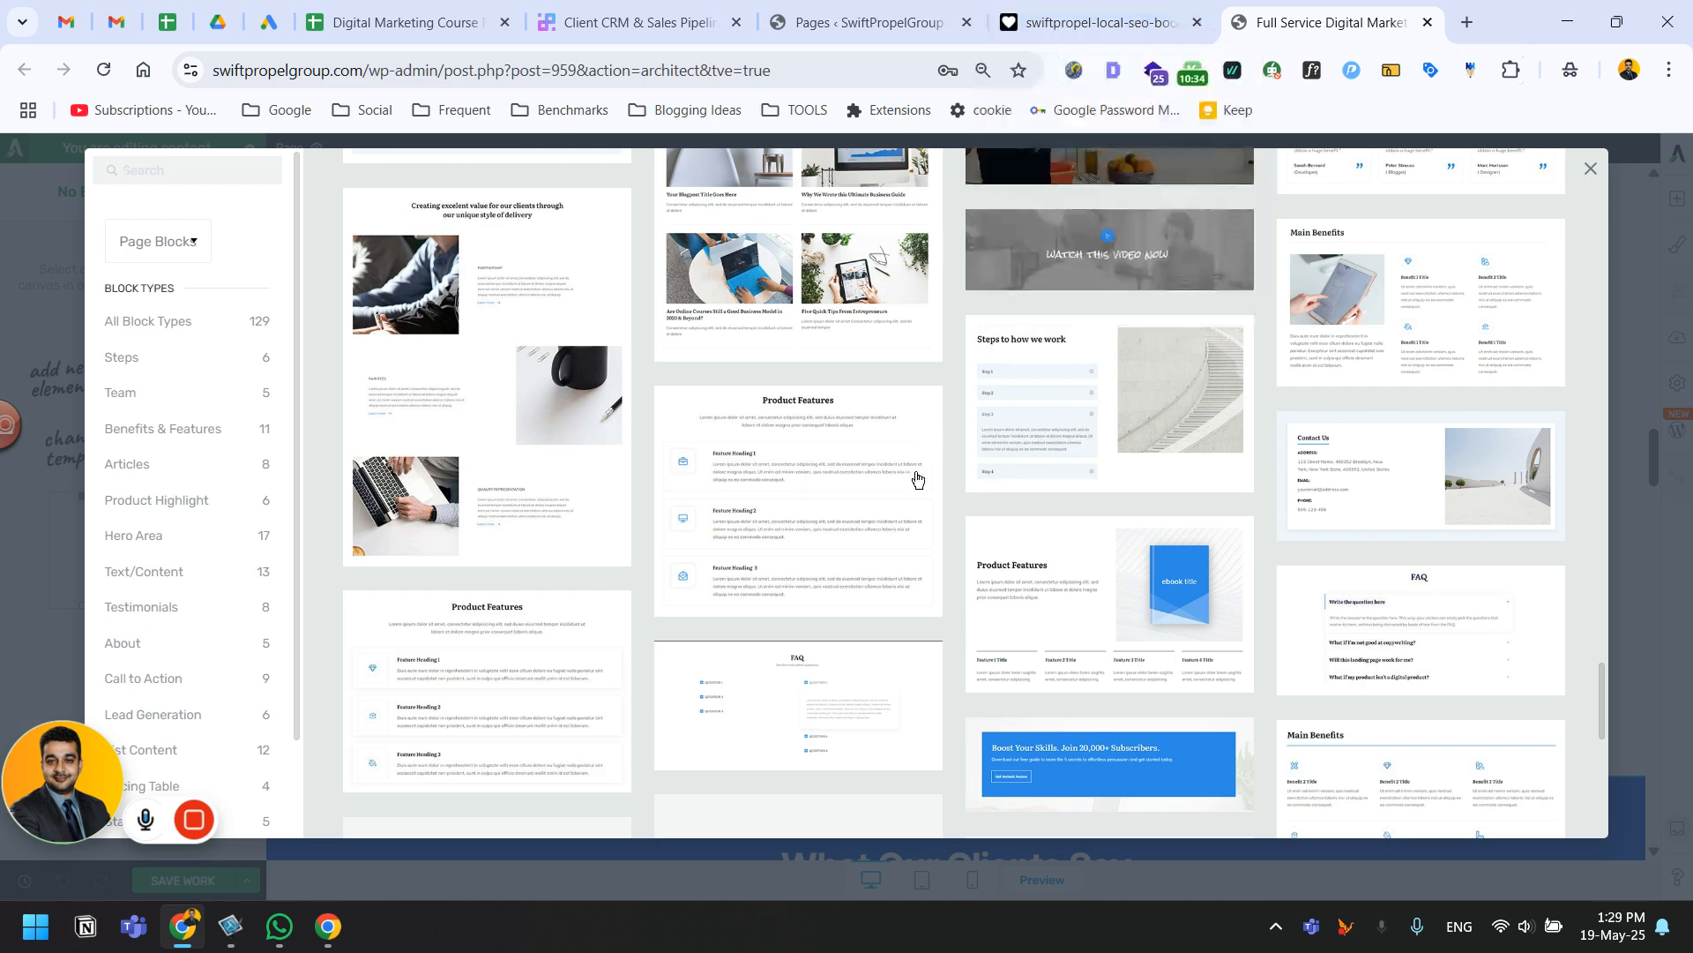
scroll(914, 496, down, 2)
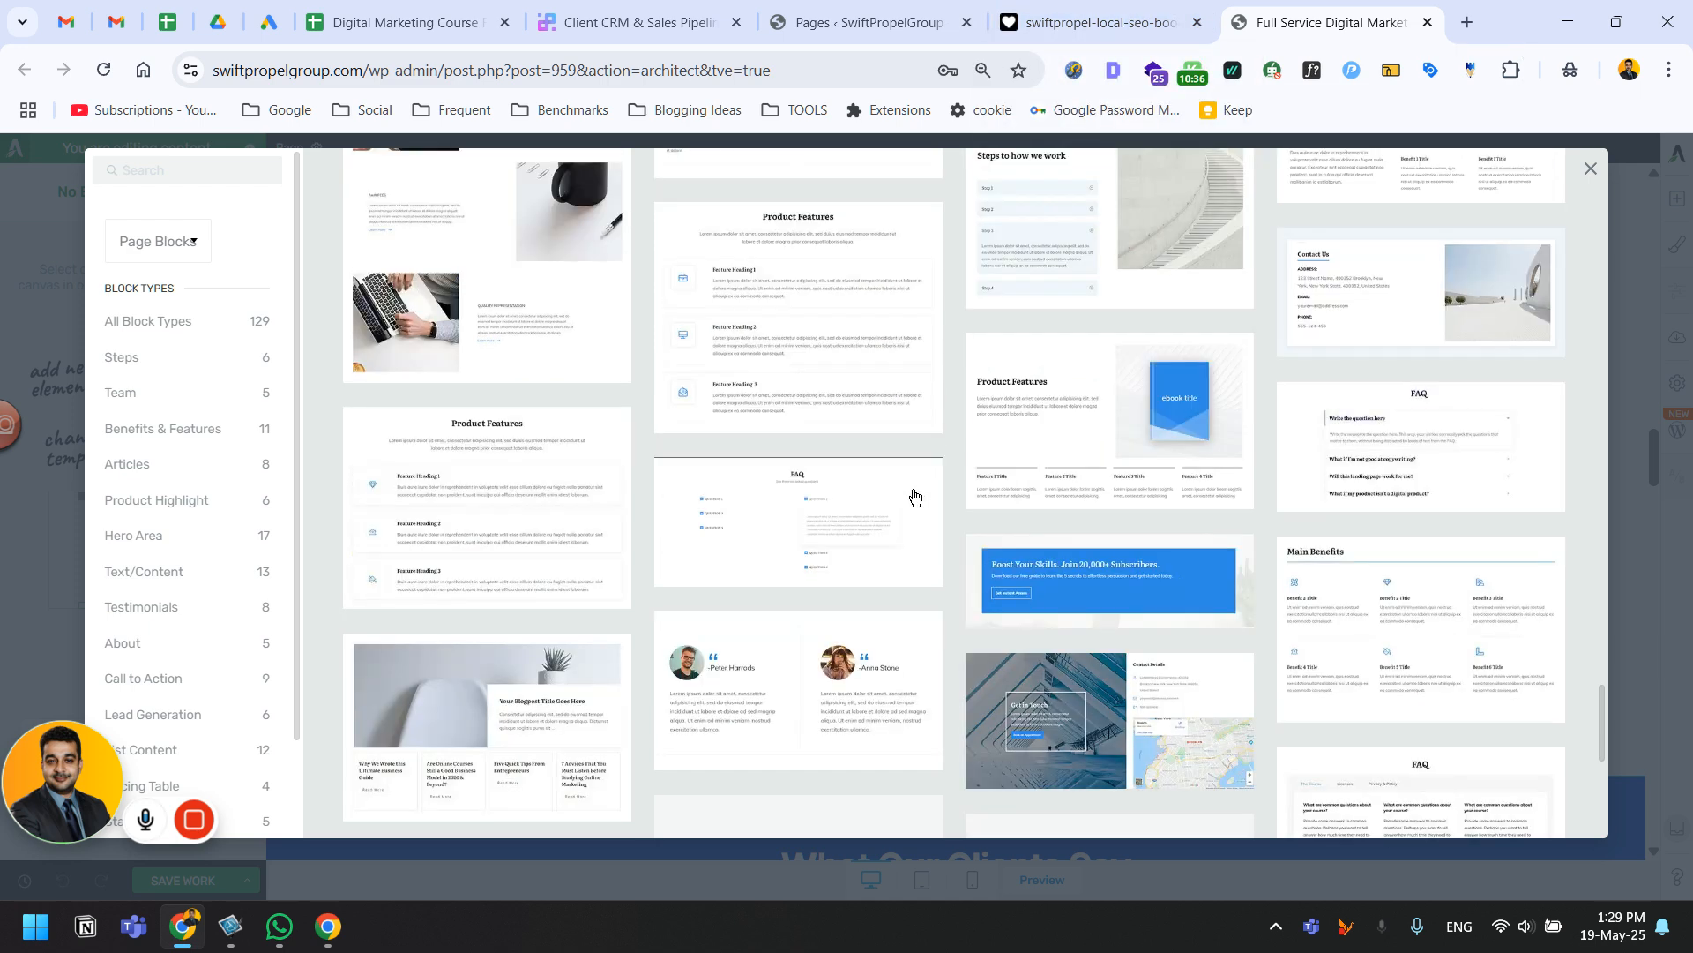
scroll(914, 497, down, 2)
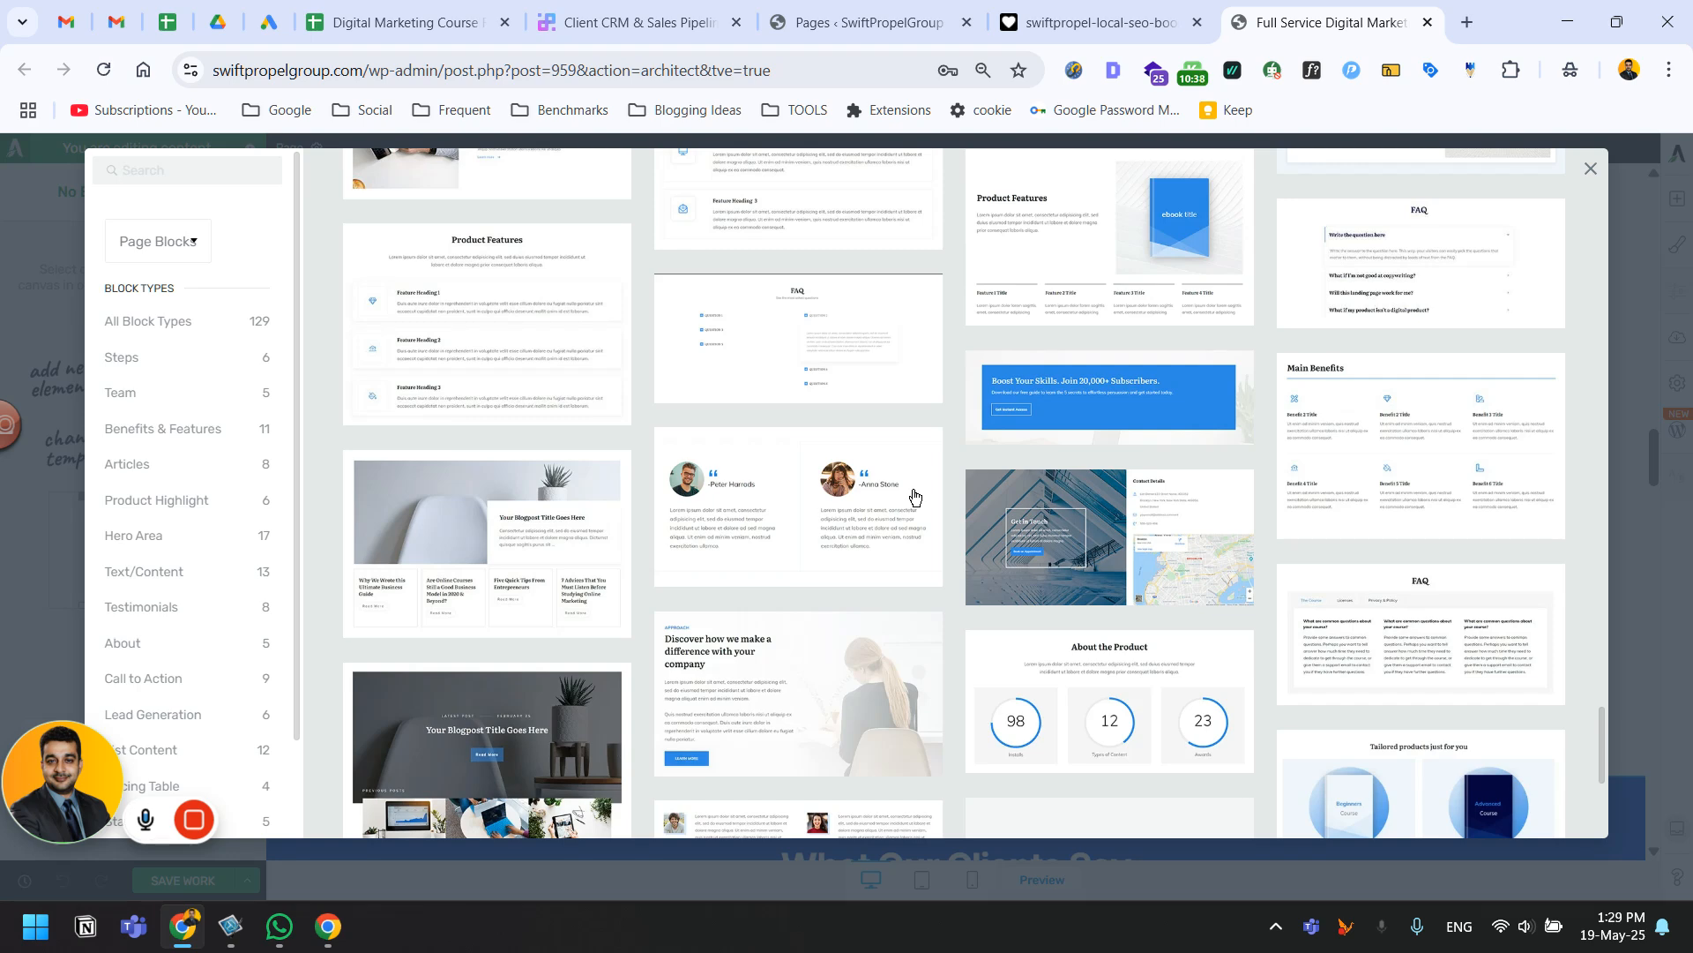
scroll(915, 497, down, 2)
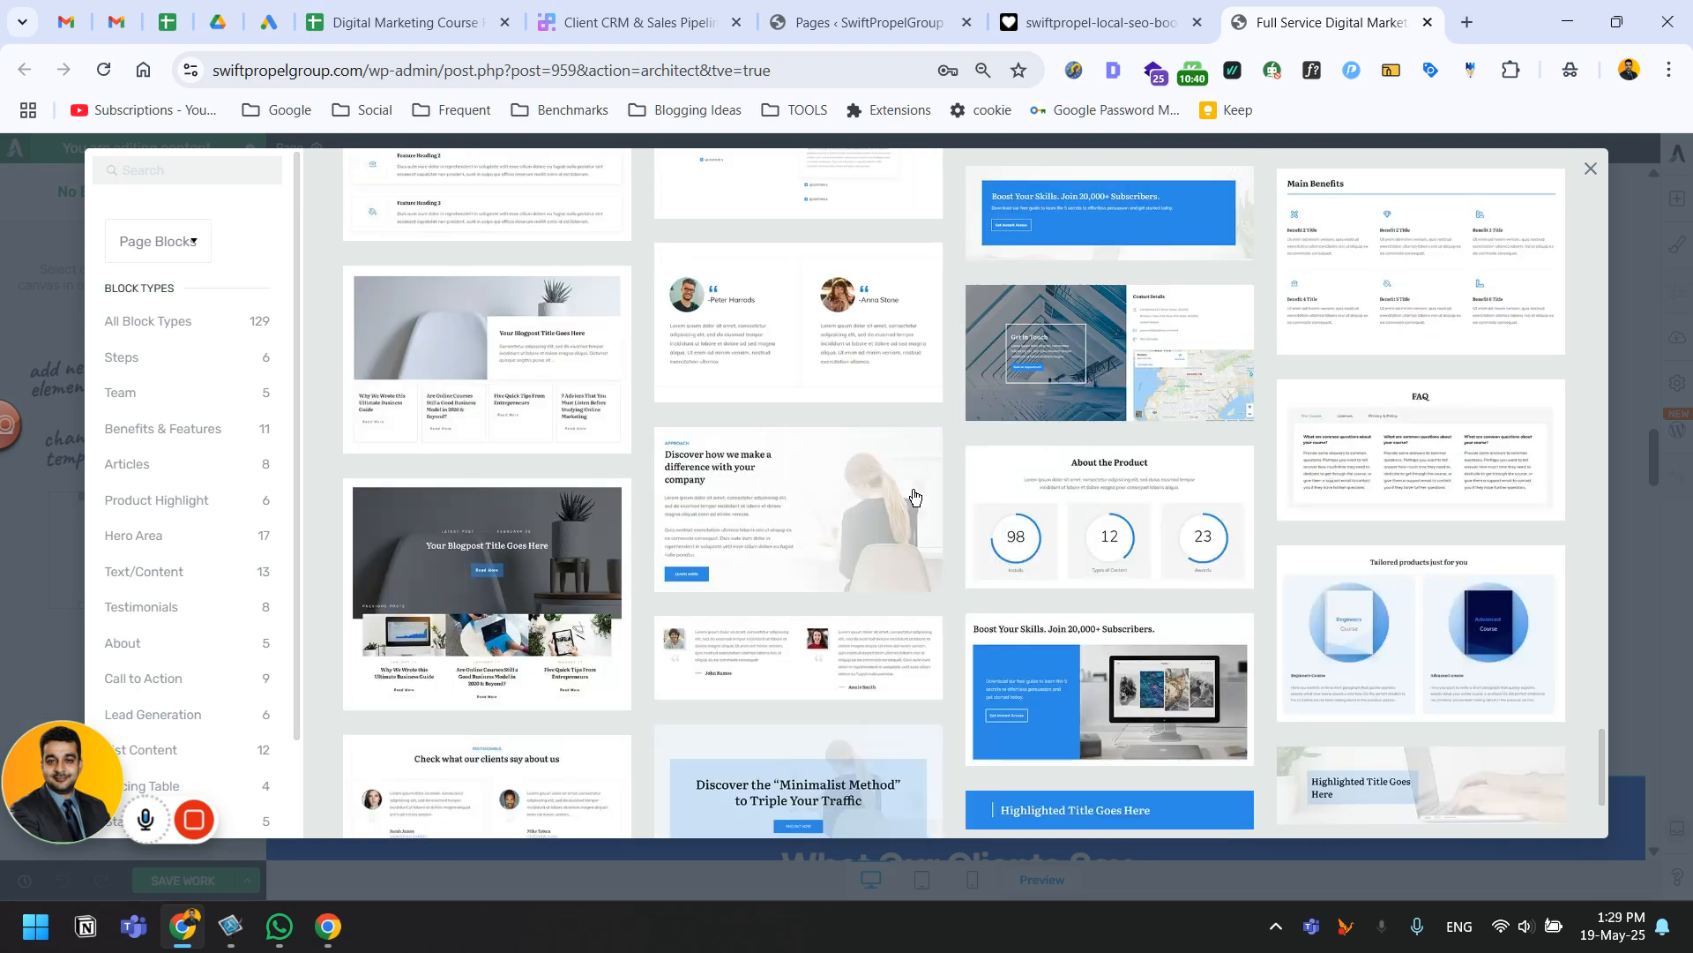
scroll(914, 497, down, 2)
scroll(915, 496, down, 1)
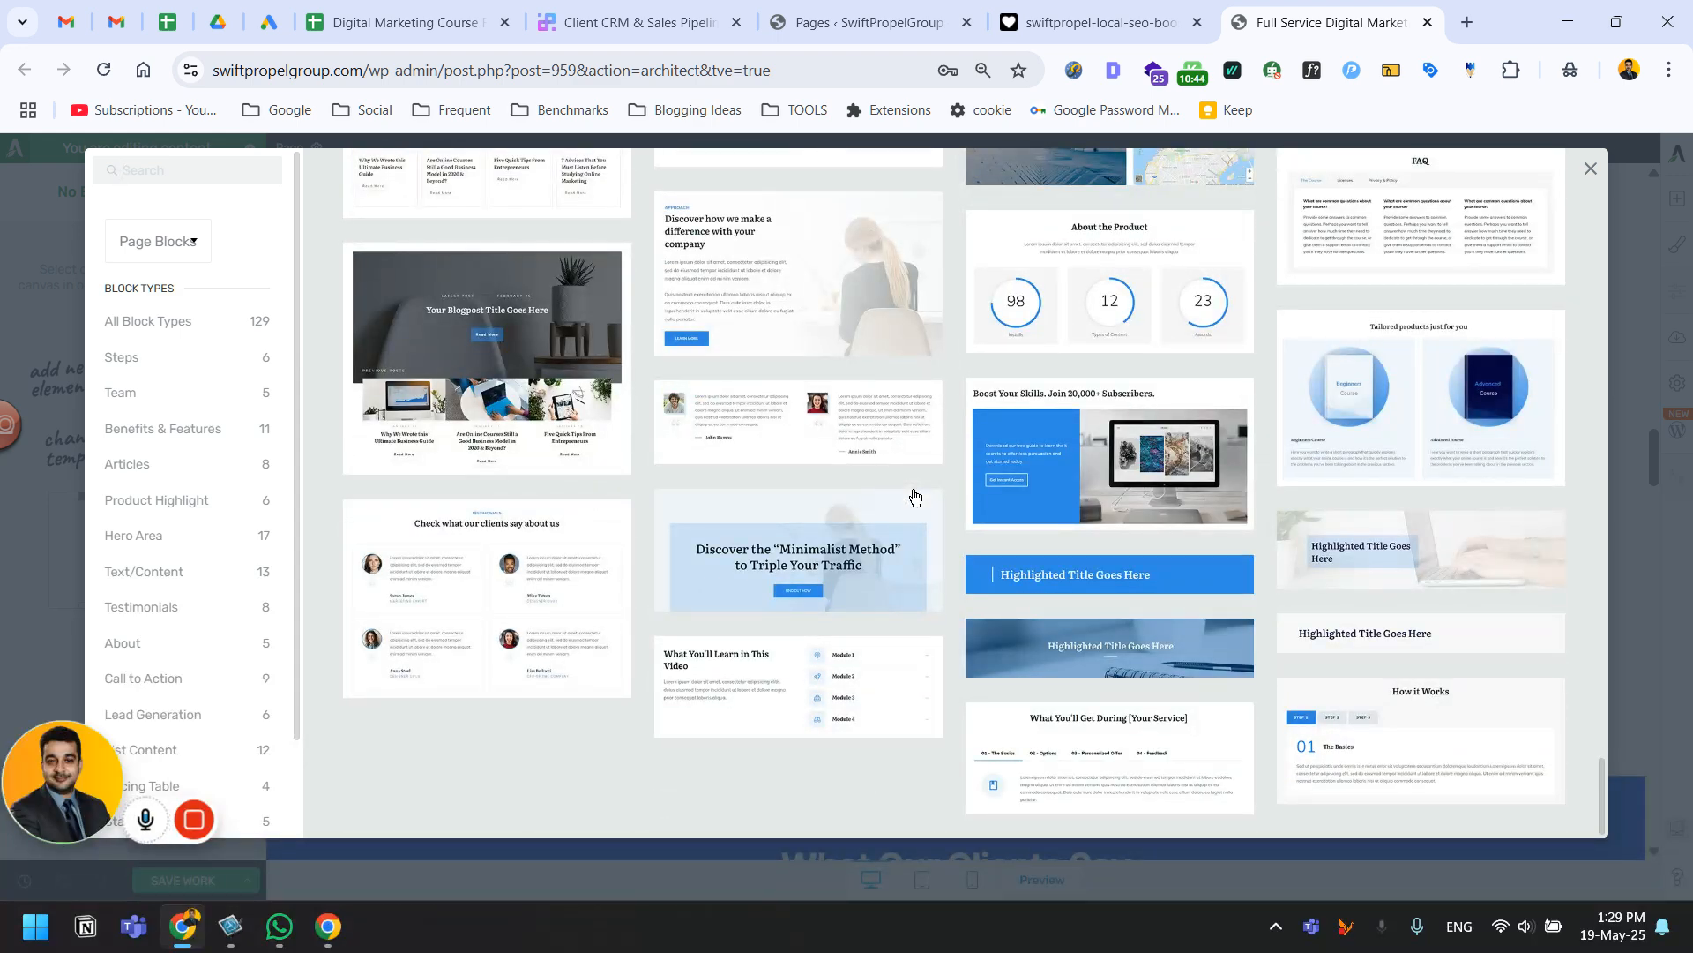
scroll(915, 494, up, 8)
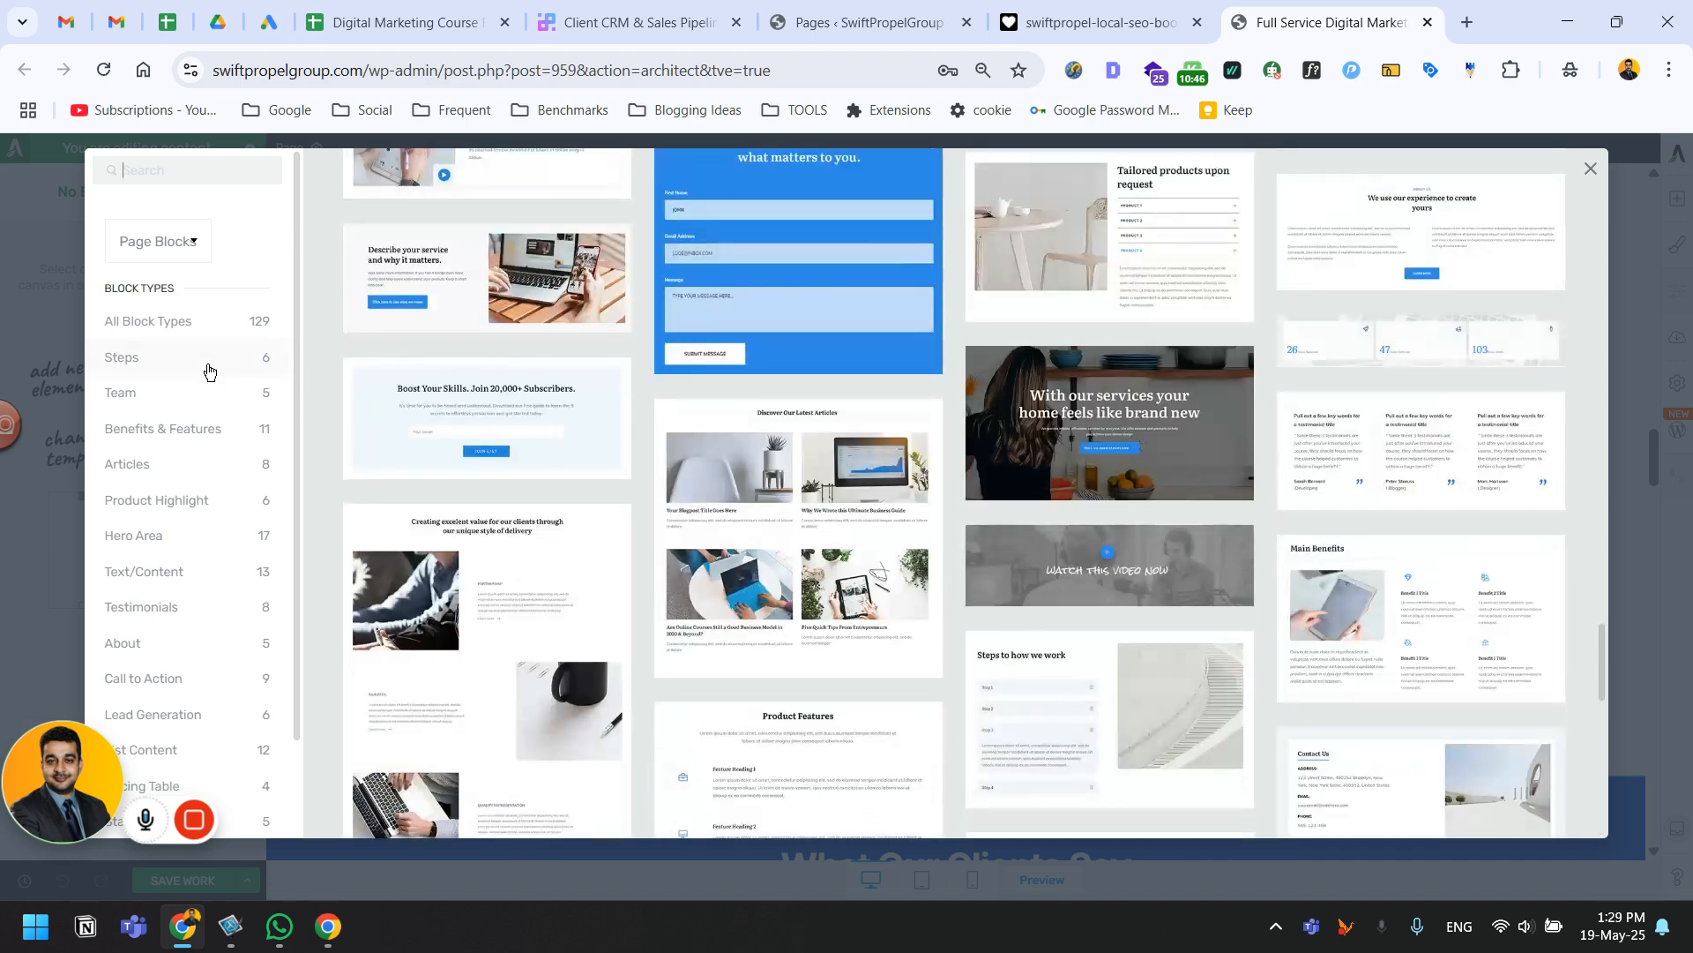
Filter the block library to Steps blocks and compare them with the reference's Our Proven Process section.
click(208, 371)
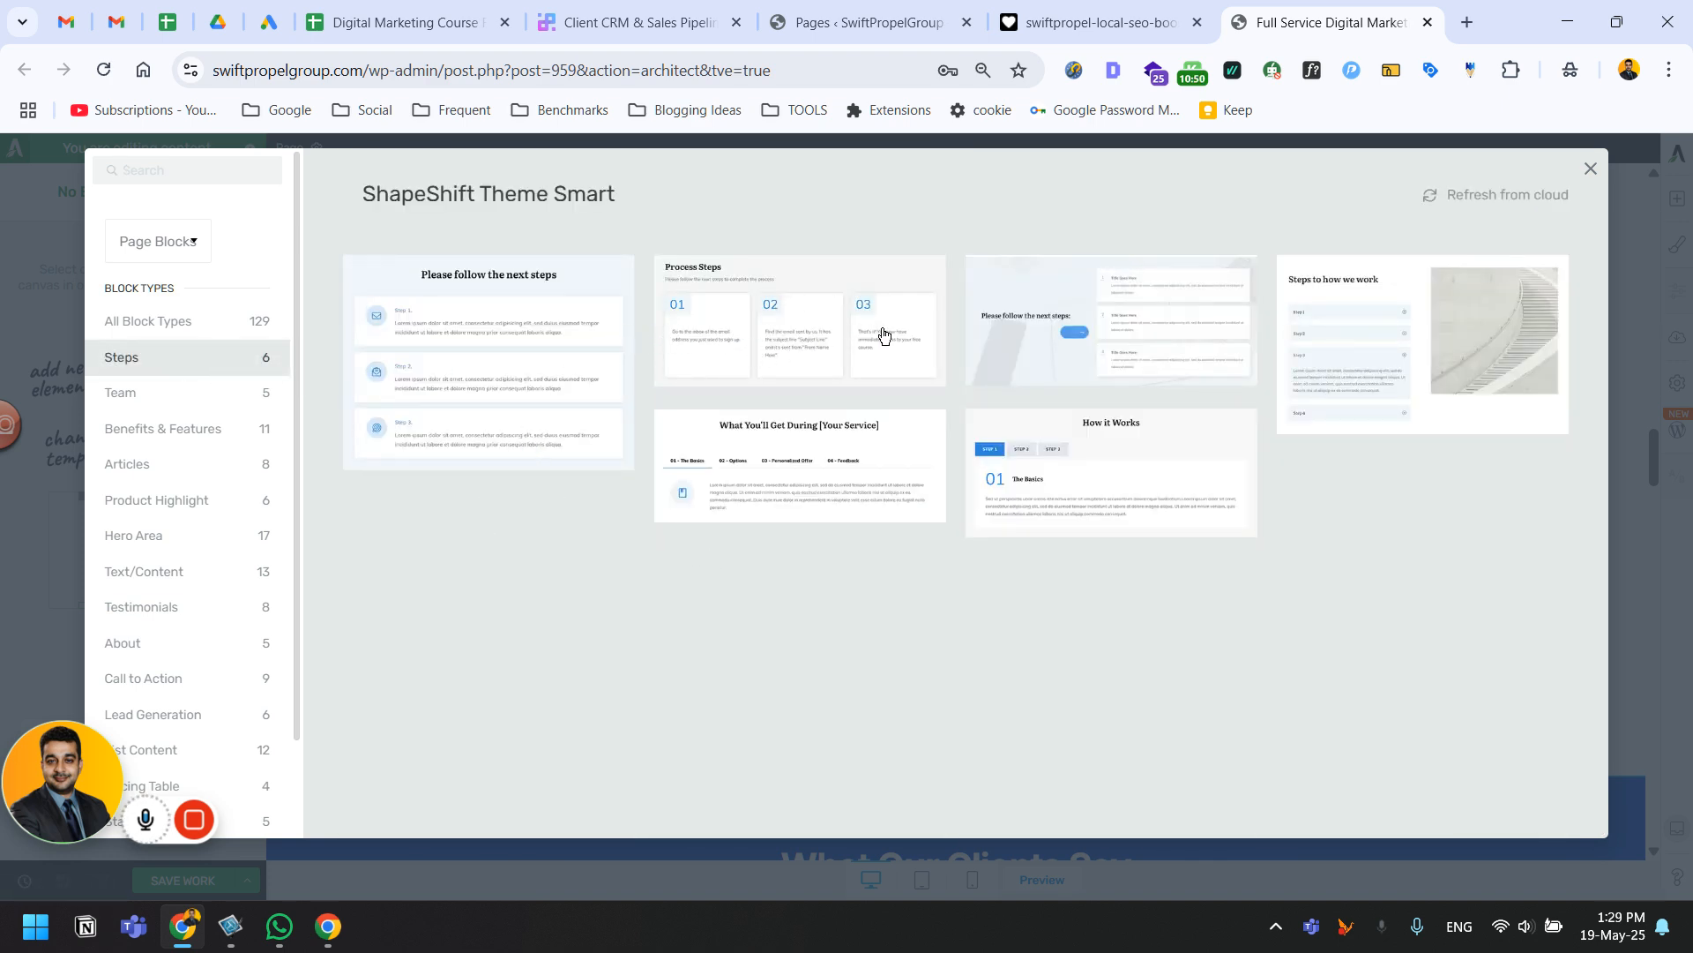
click(1108, 7)
click(1283, 14)
click(1129, 11)
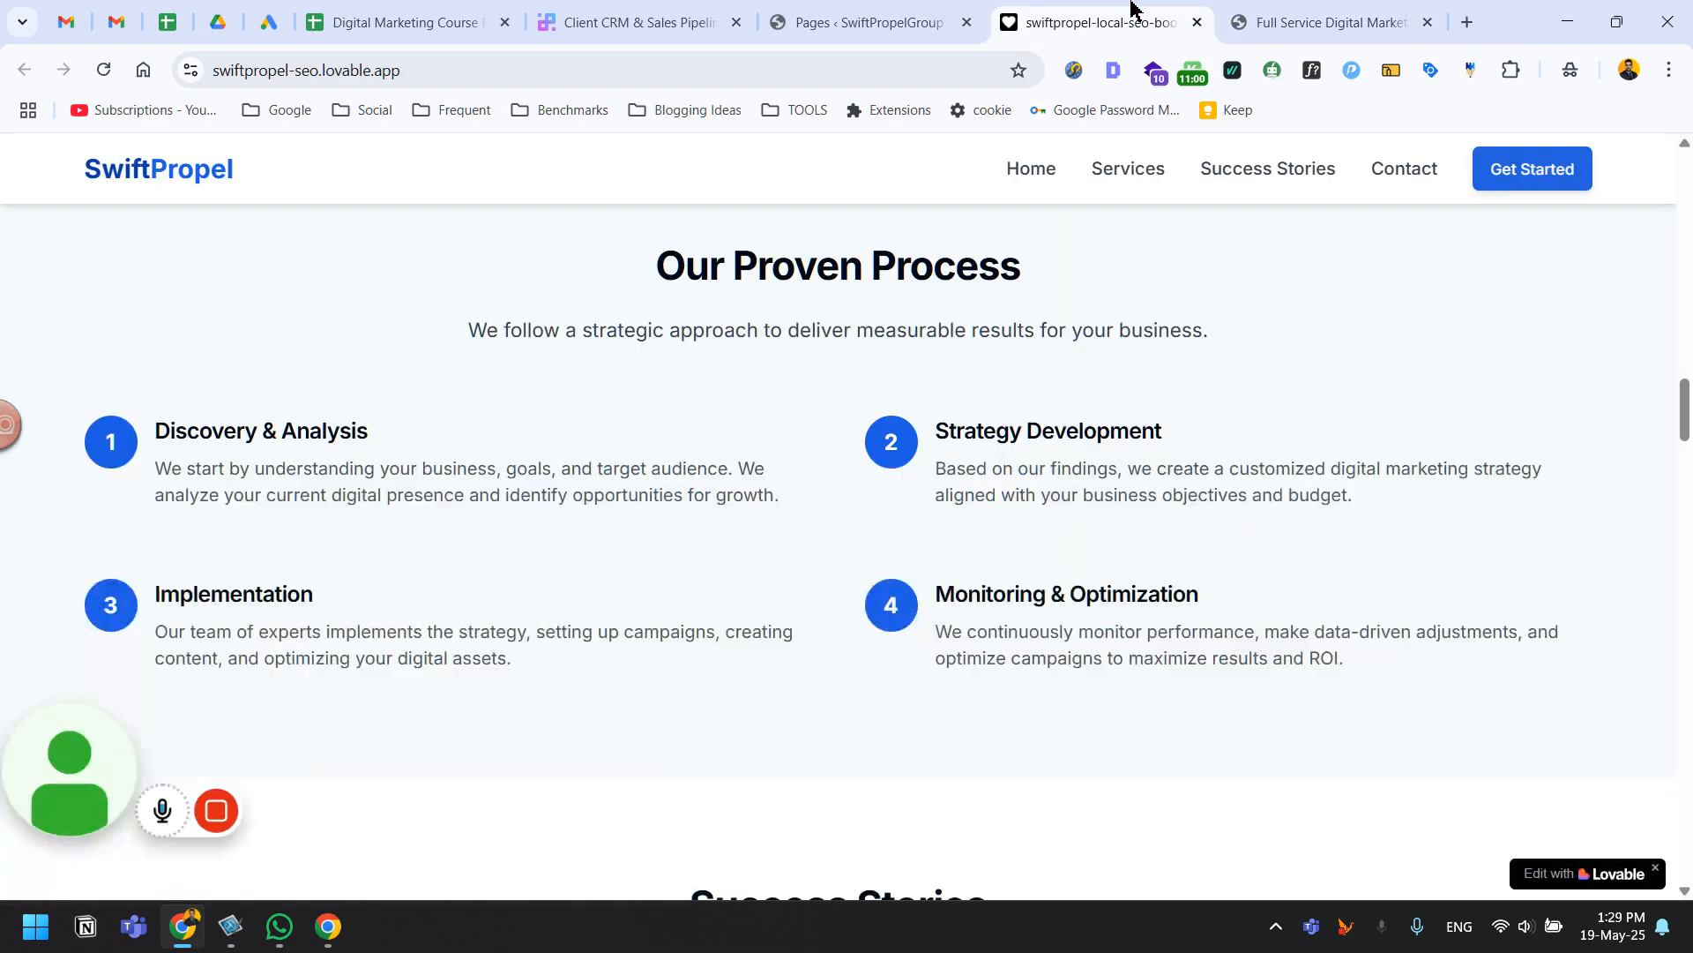
click(1354, 10)
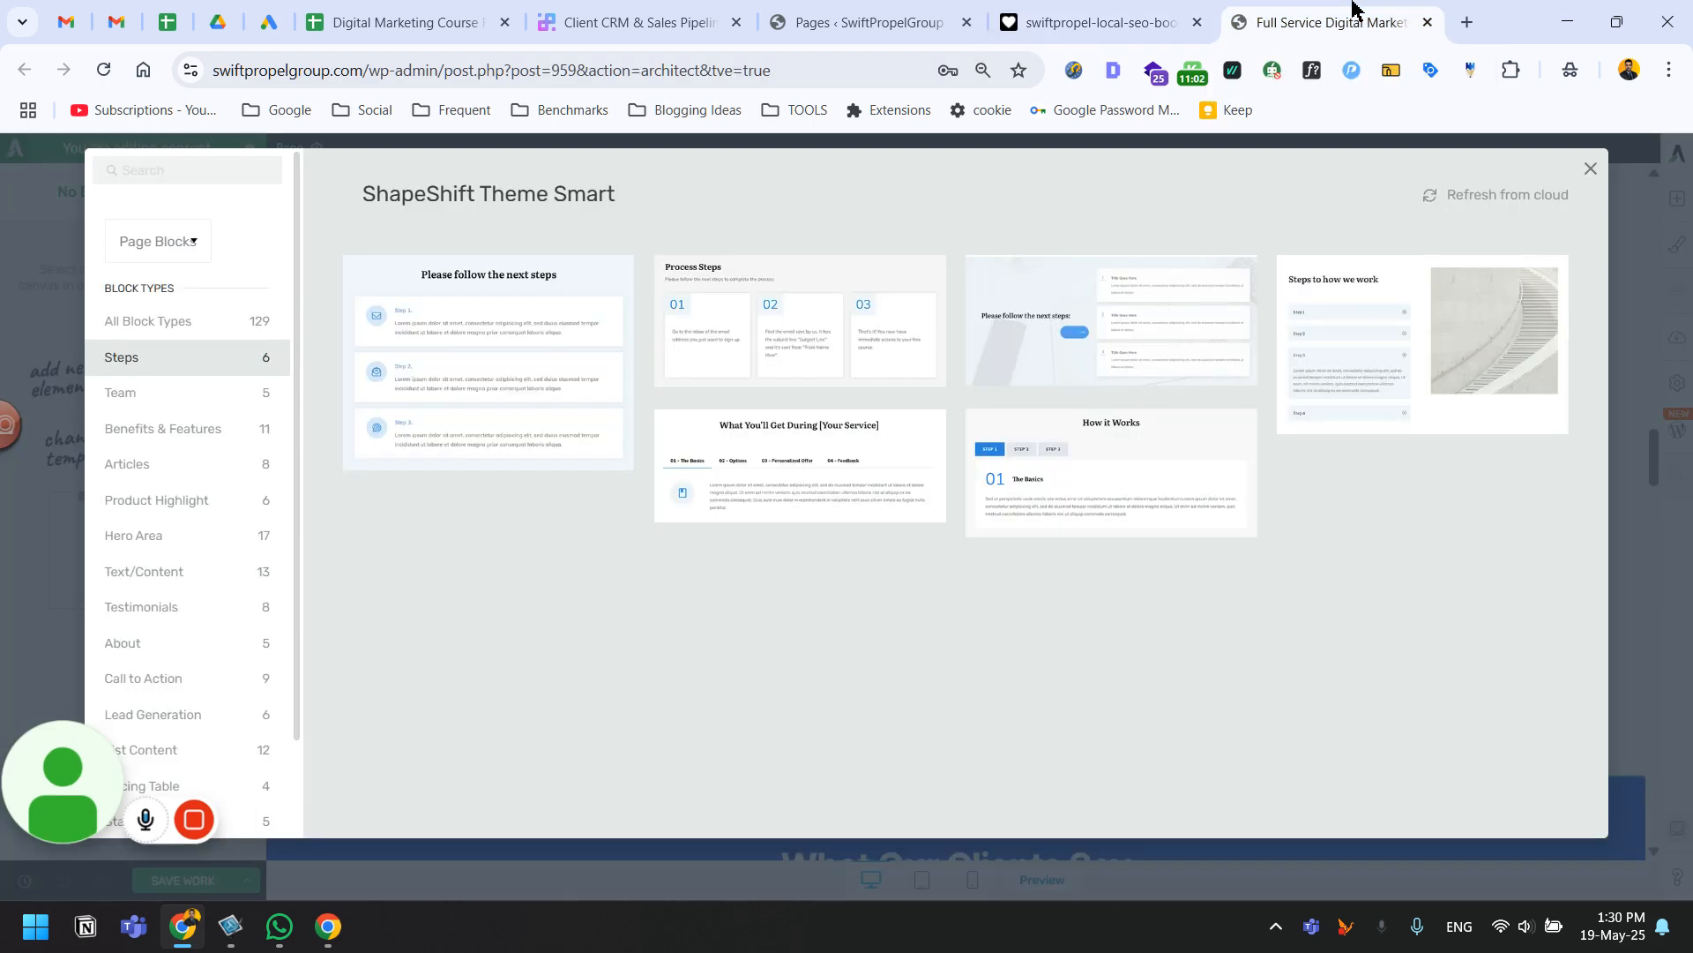
Show all block types in the block library and compare the first ones with the reference page's Our Proven Process layout.
click(184, 326)
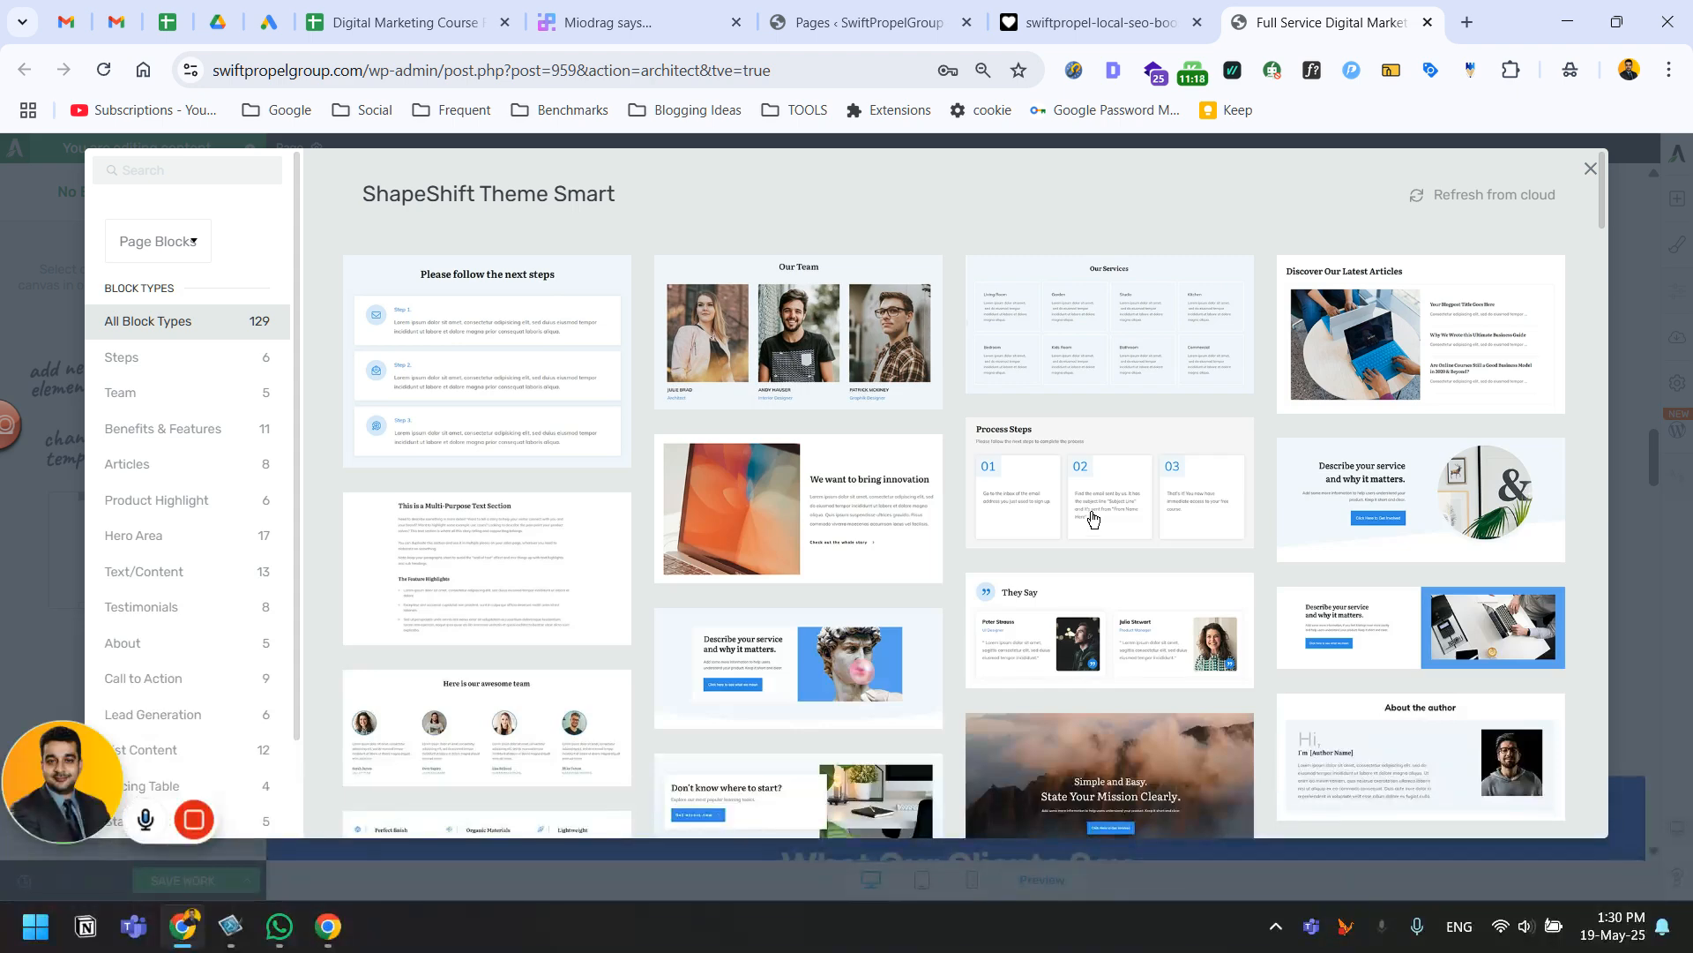
click(1087, 20)
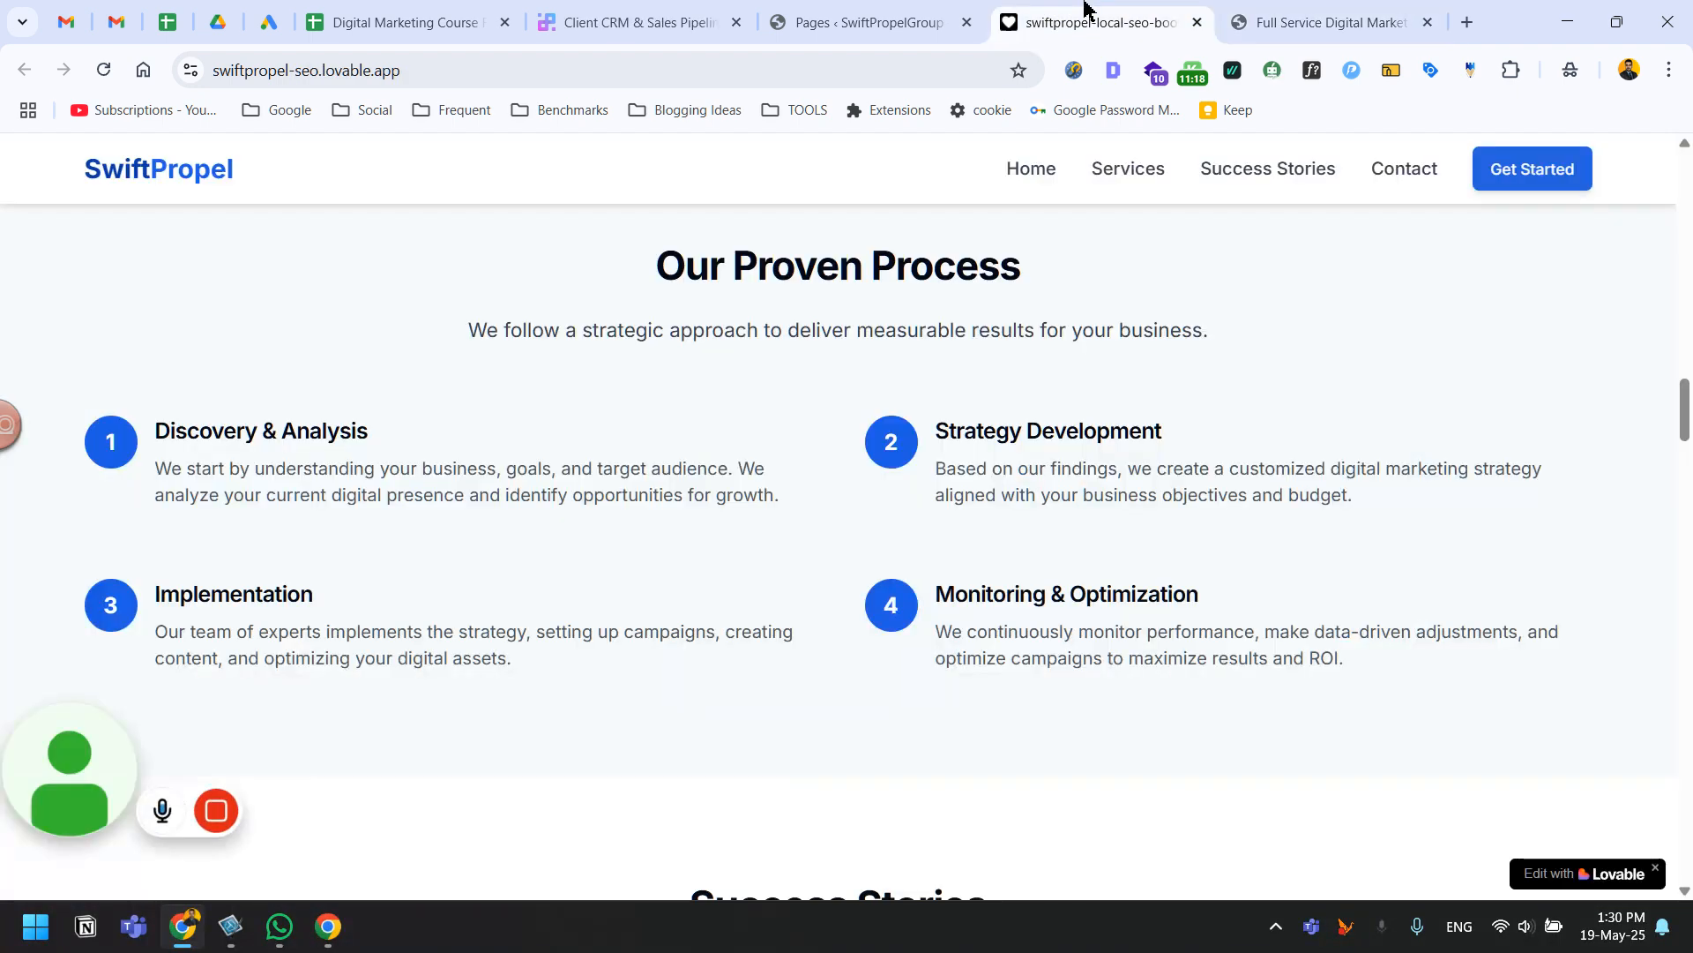
click(1316, 20)
click(1182, 14)
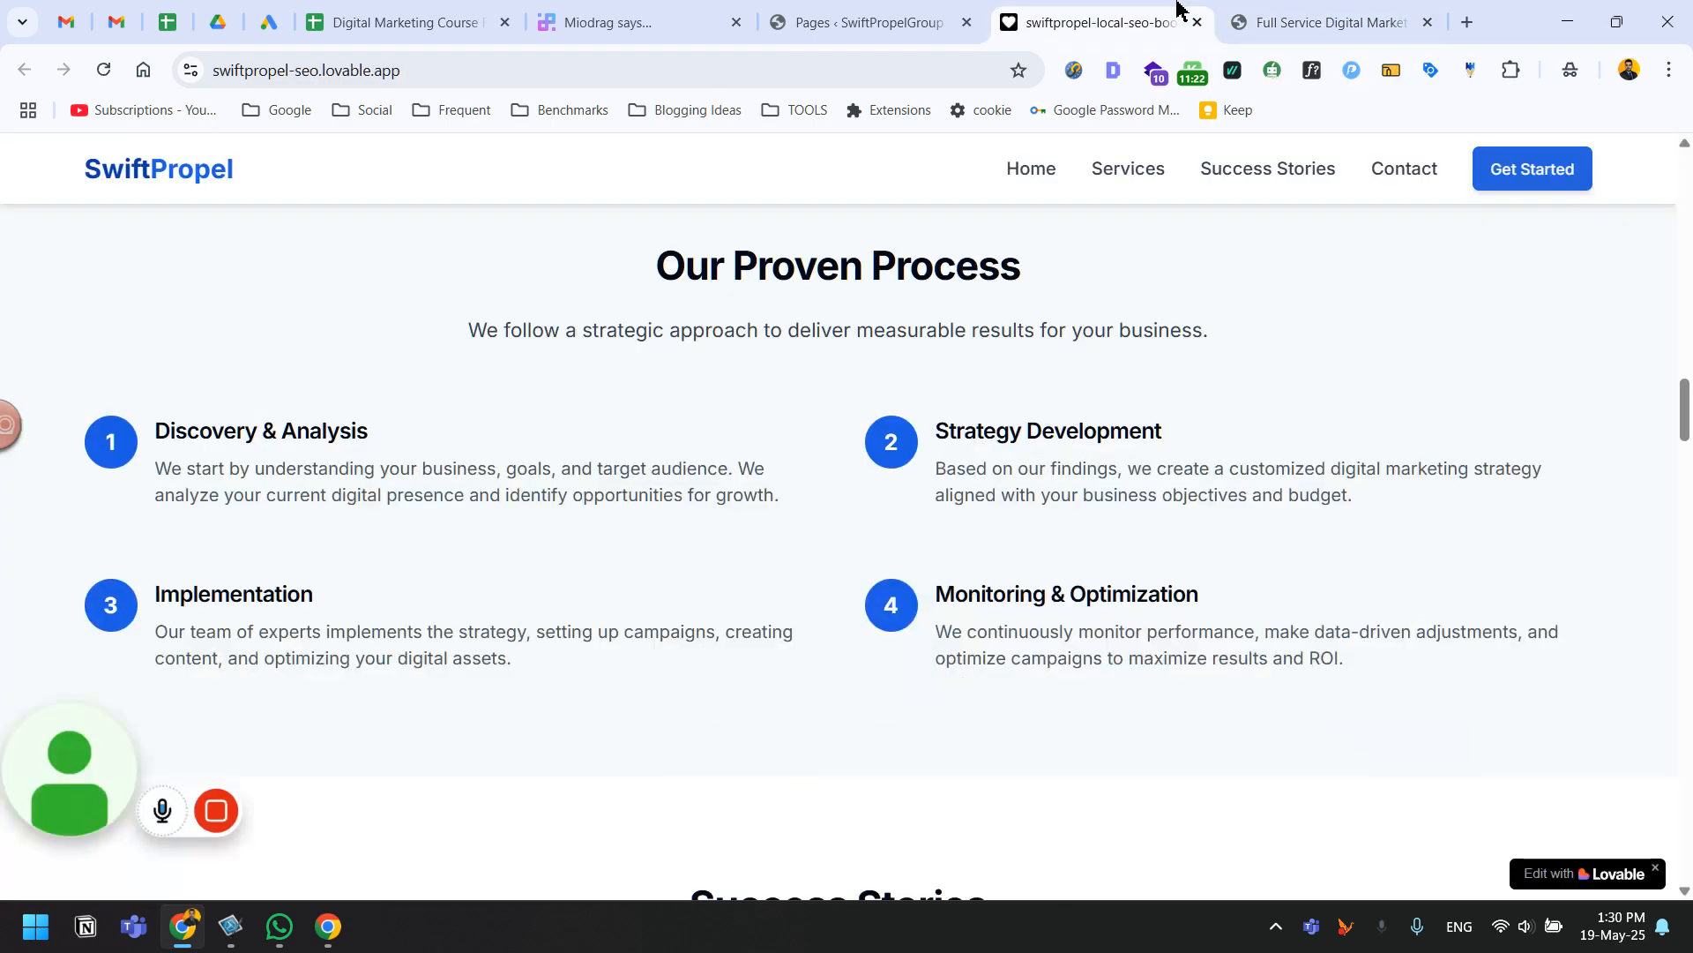
click(1316, 12)
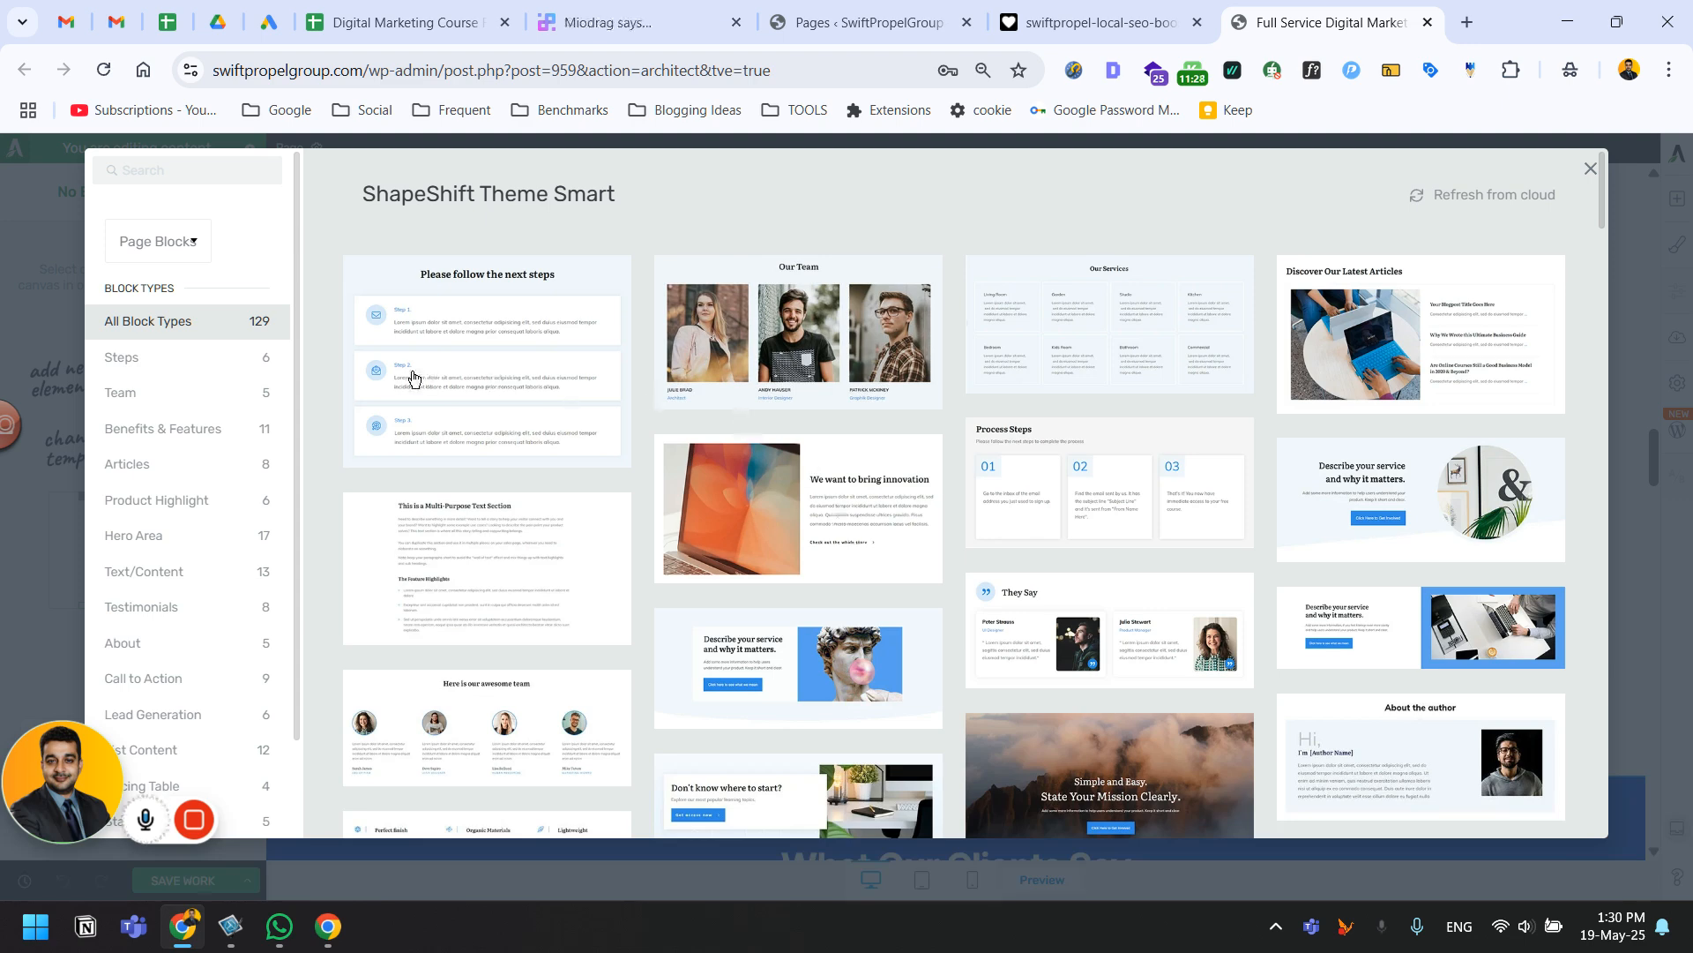
click(1078, 10)
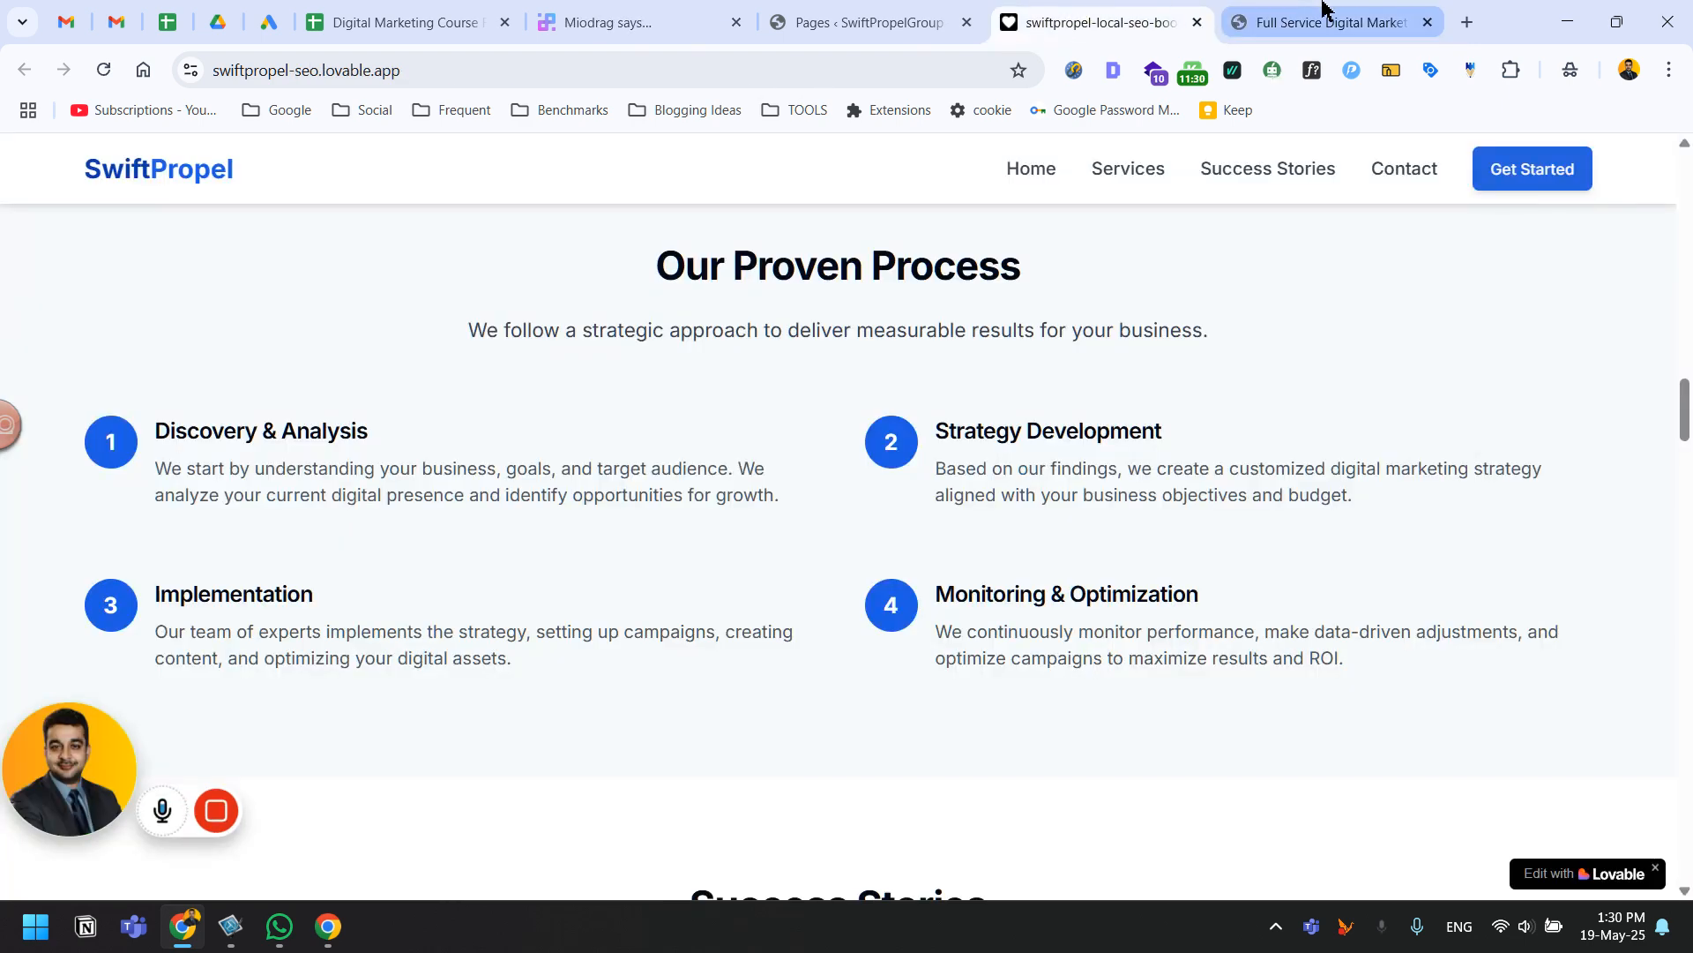
click(1231, 17)
Find the Why Choose Us block with the two-by-two icon grid in the block library and insert it into the page.
scroll(695, 528, down, 4)
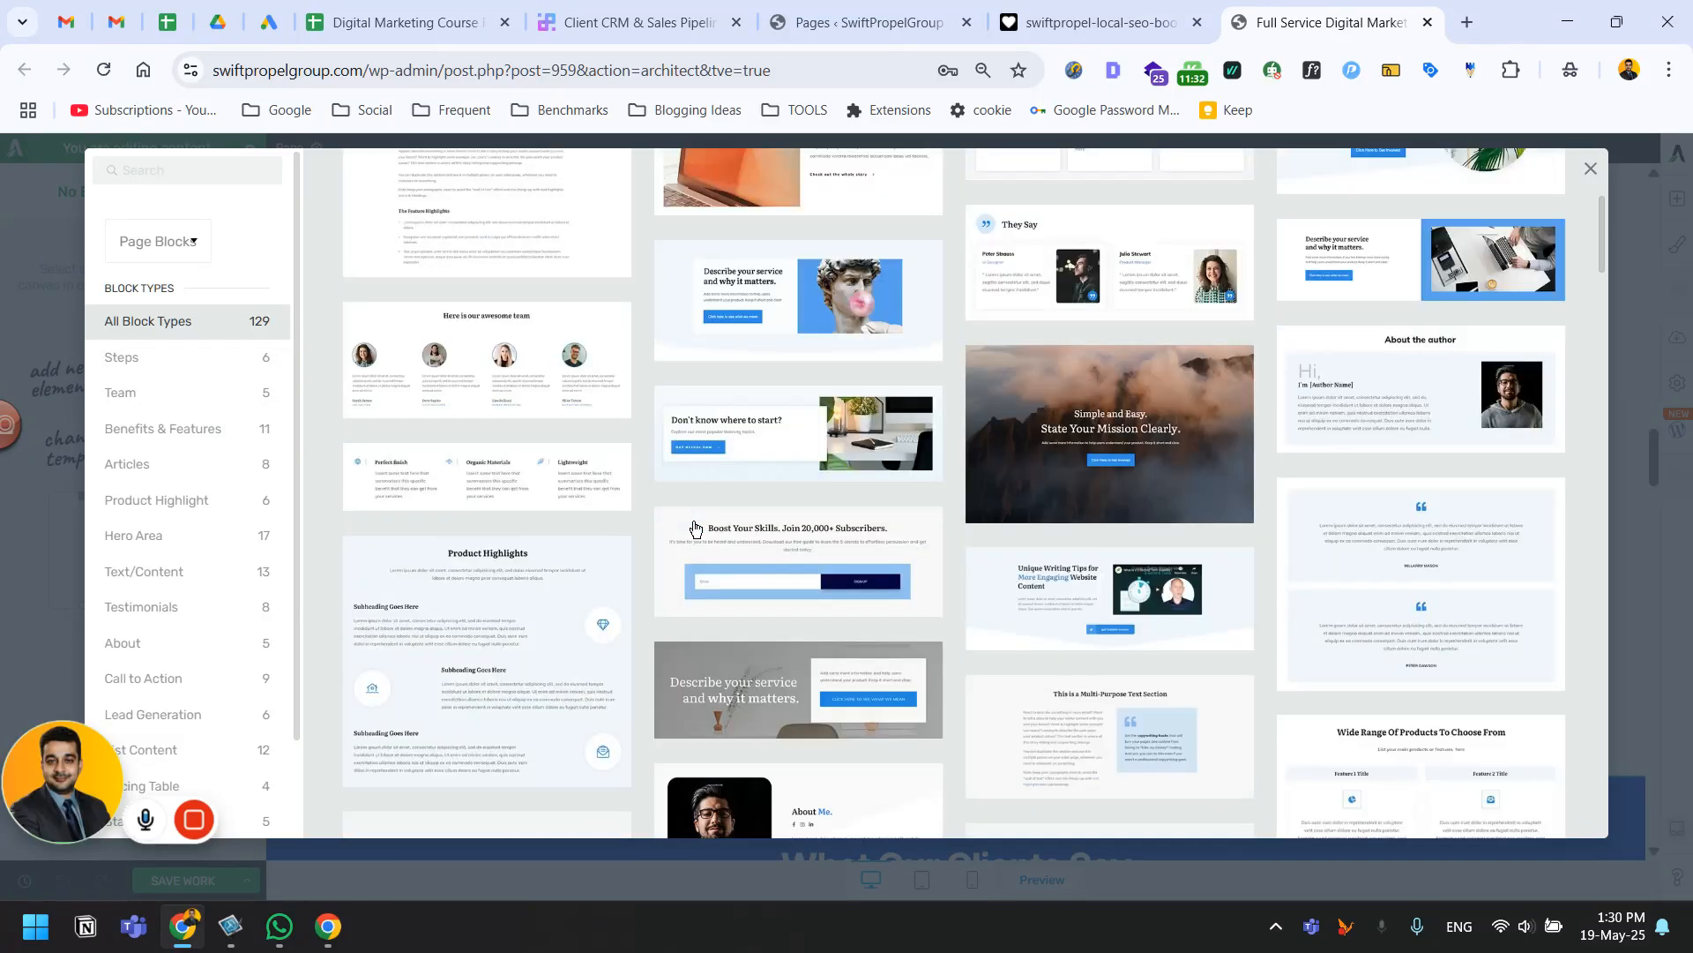
scroll(695, 528, down, 2)
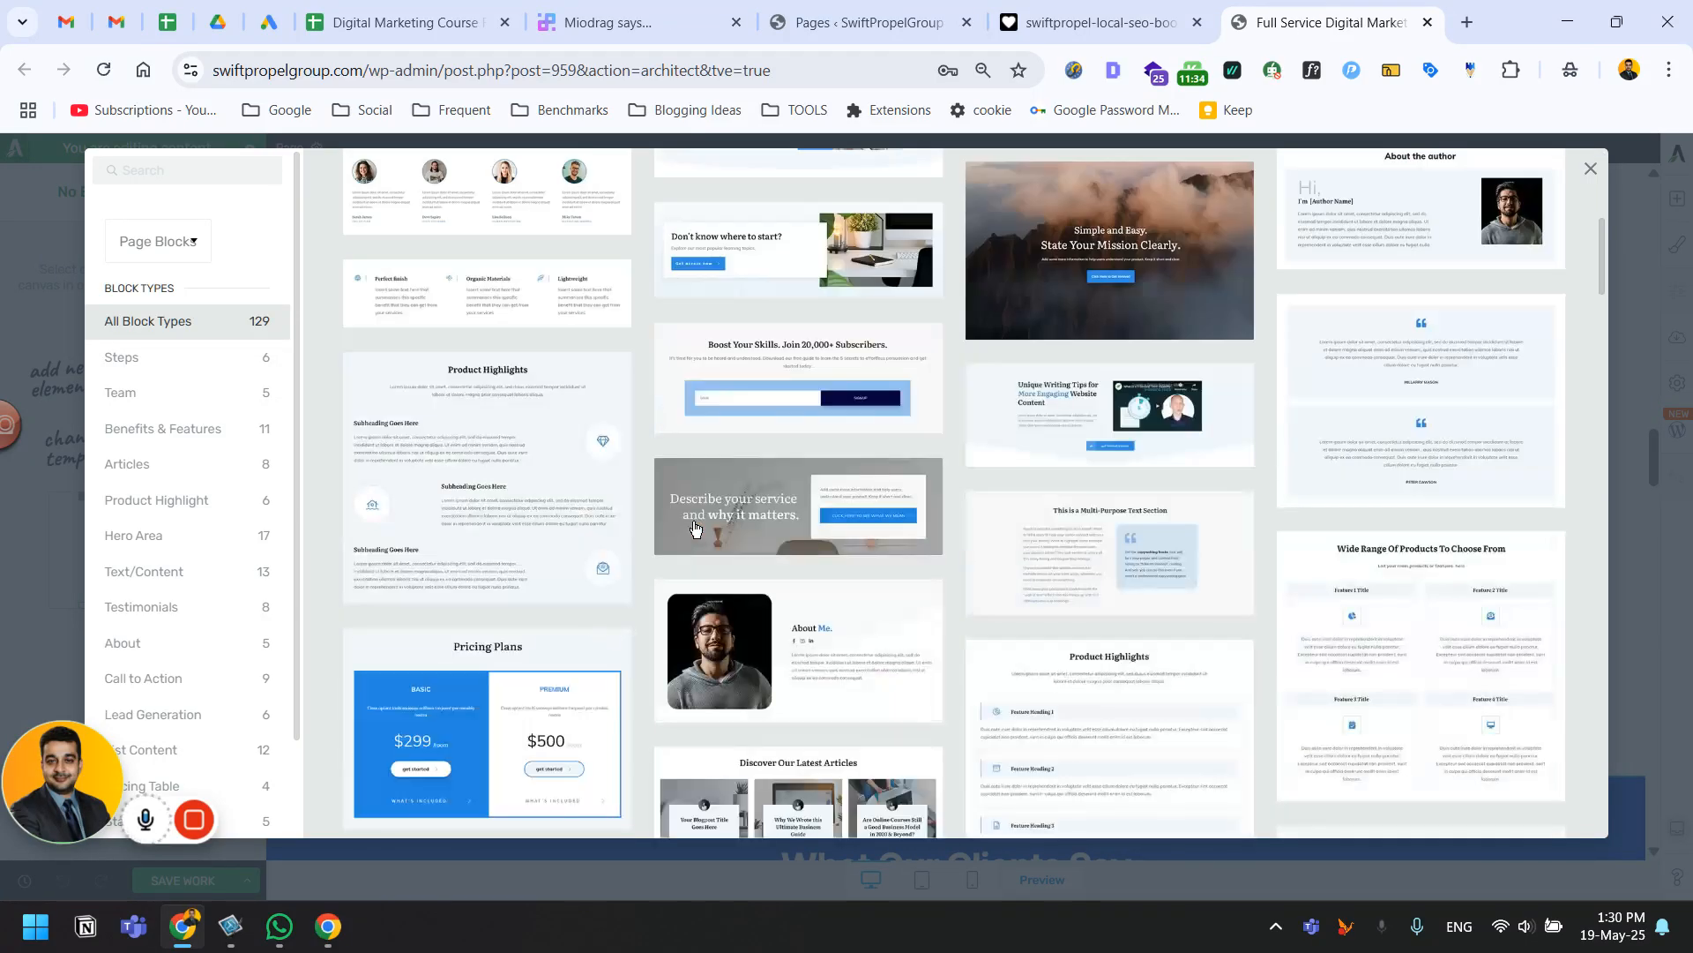
scroll(691, 607, down, 2)
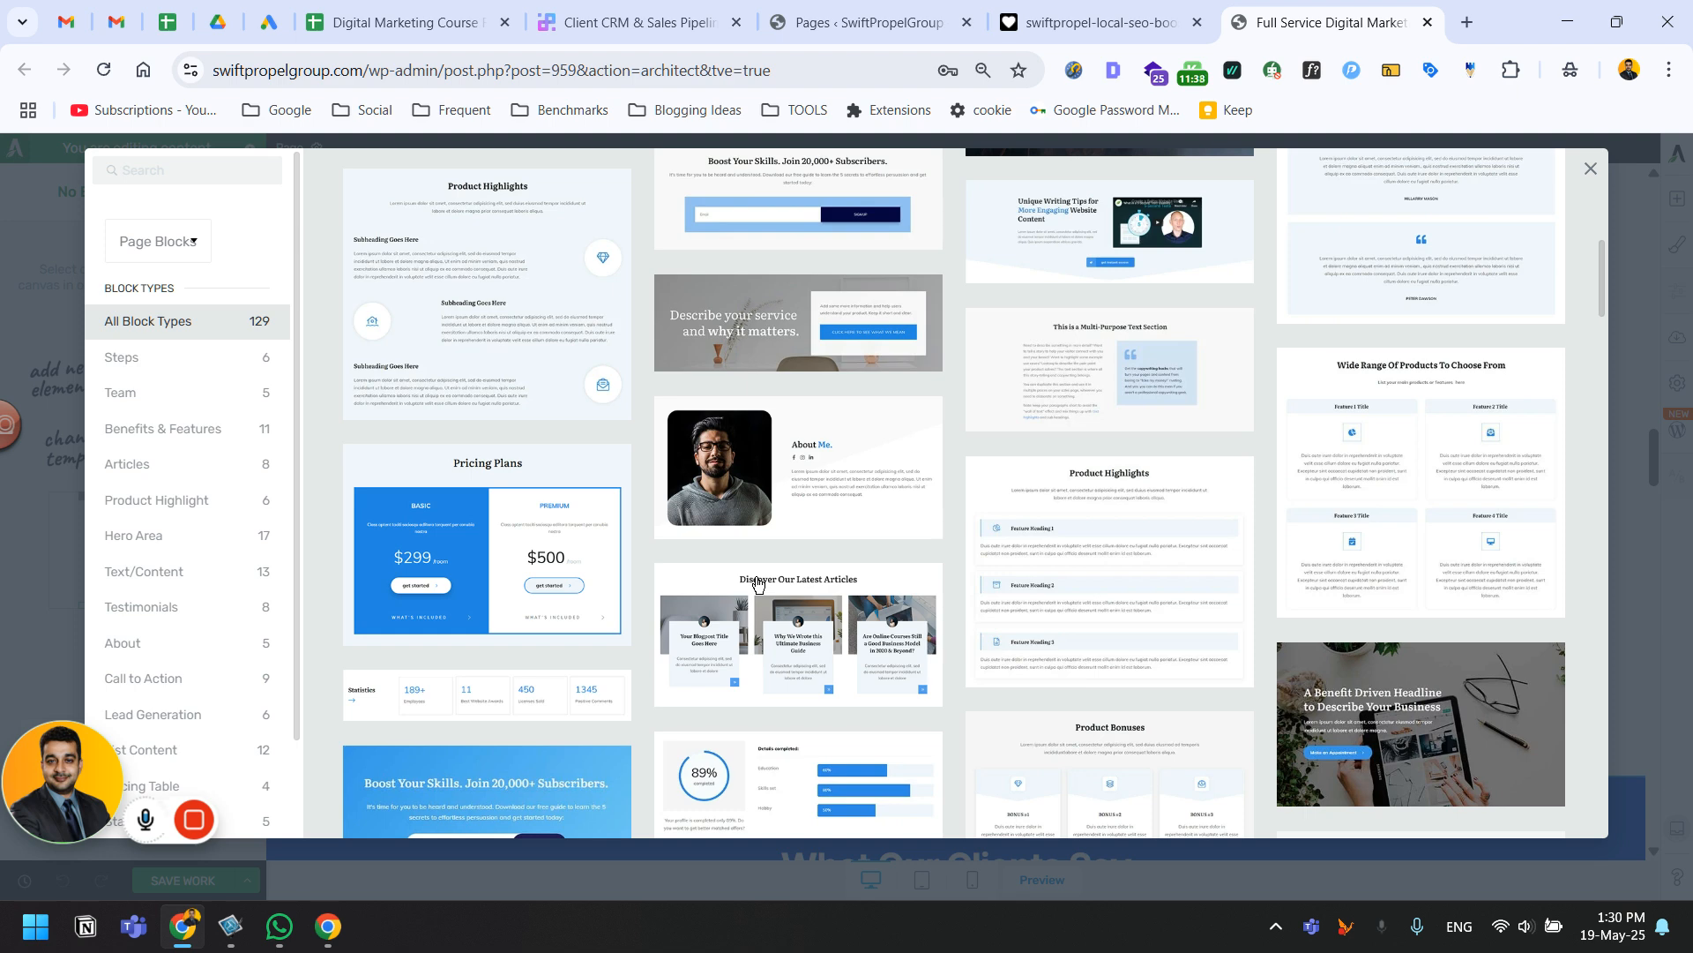
scroll(757, 582, down, 4)
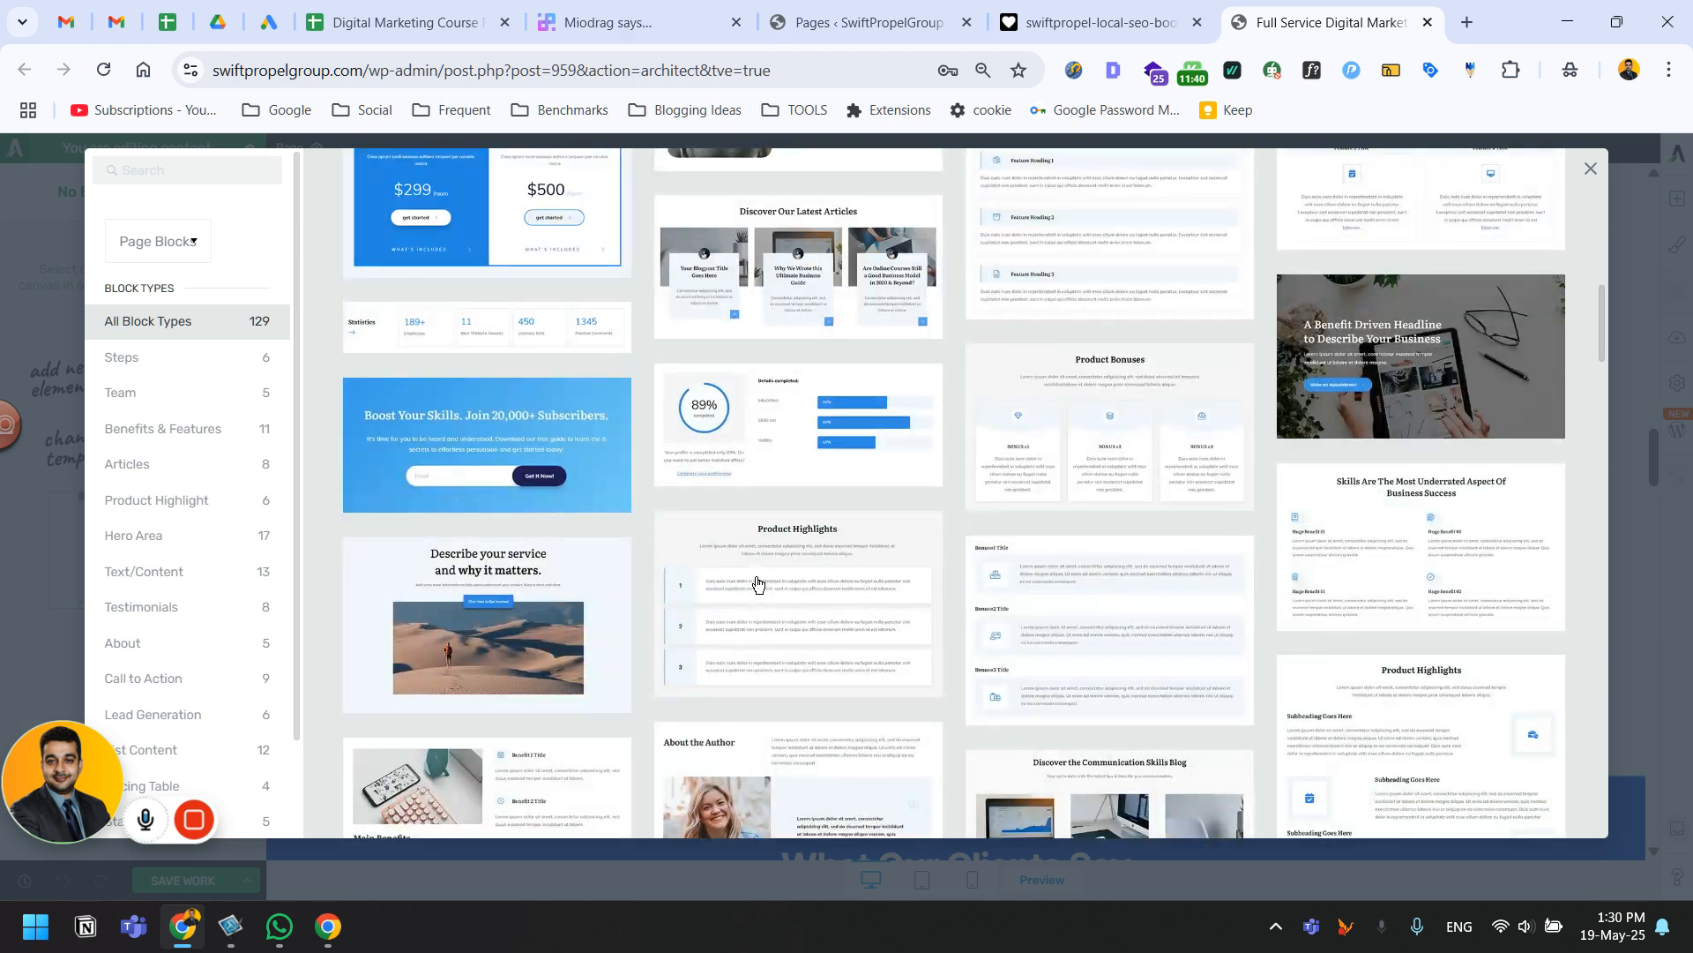
click(1137, 22)
click(1270, 20)
scroll(1033, 536, down, 2)
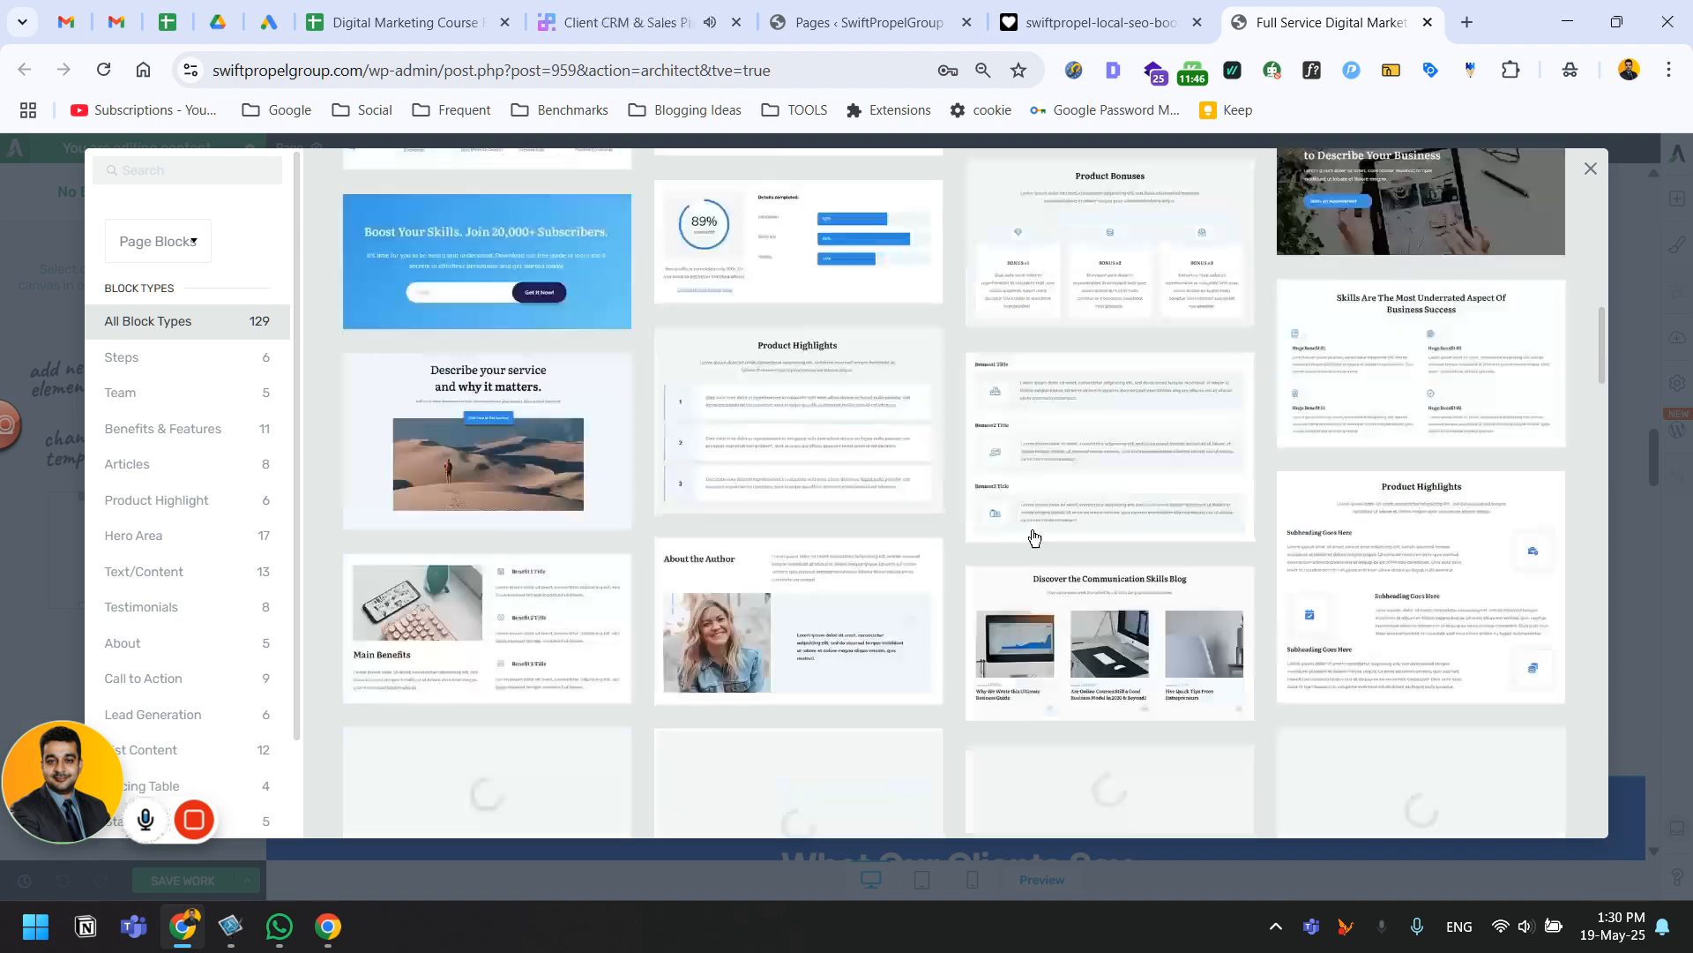
scroll(1035, 536, down, 2)
scroll(1033, 536, down, 6)
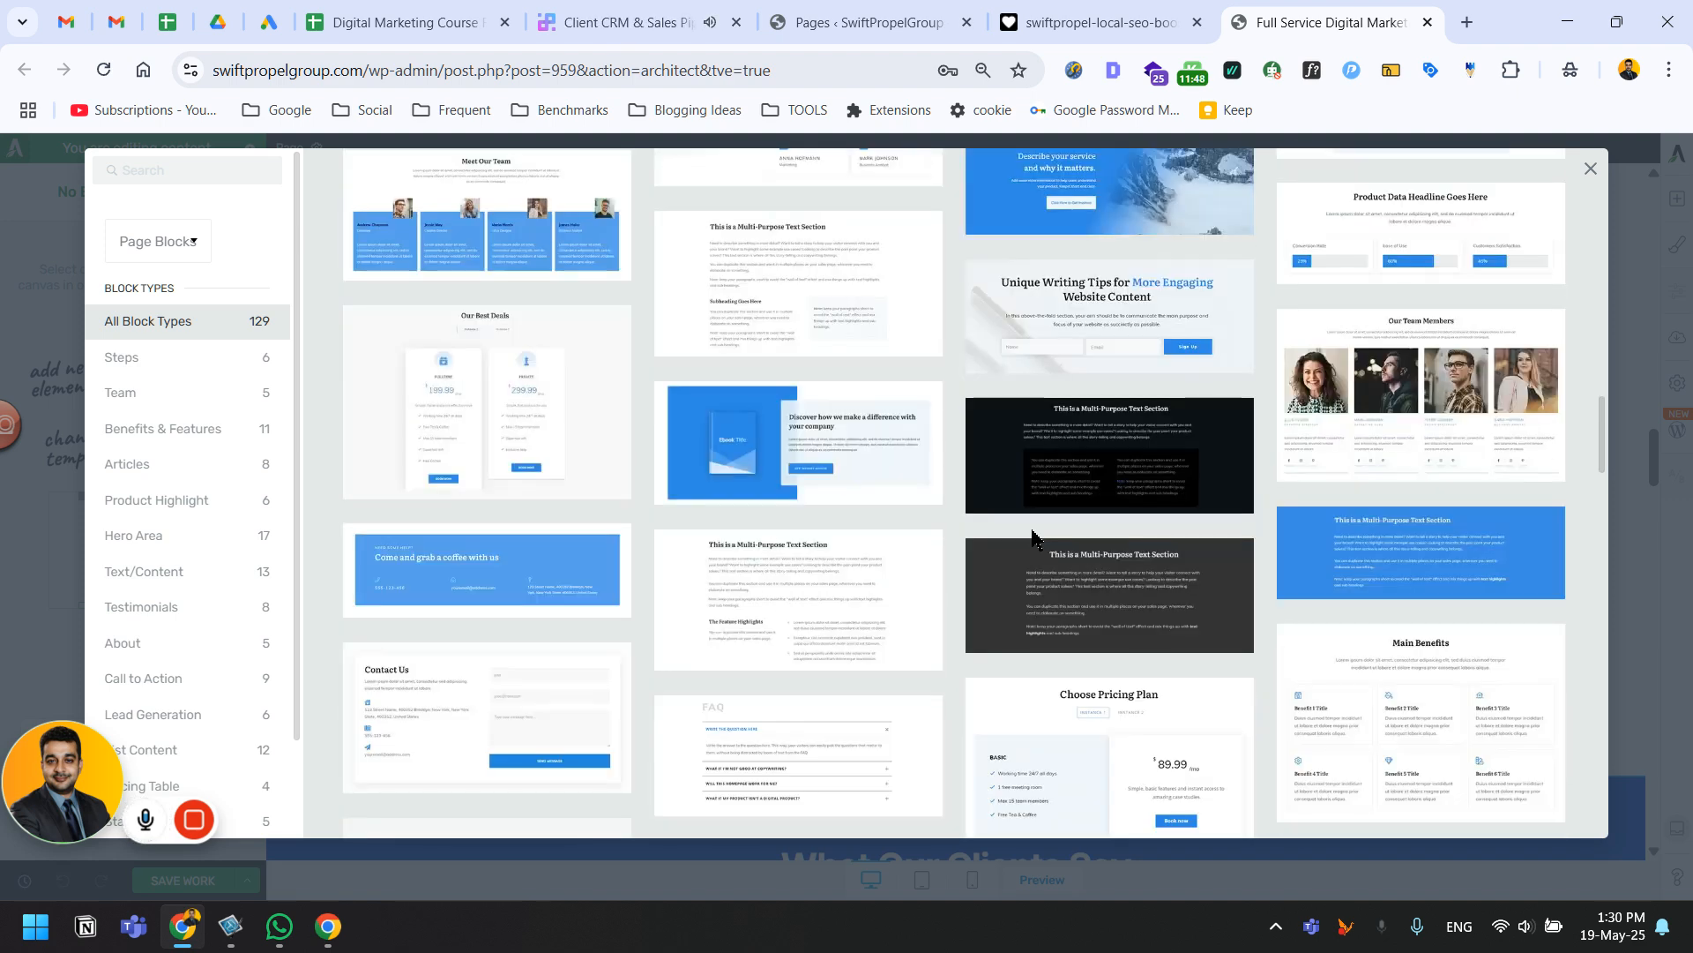
scroll(1033, 536, down, 4)
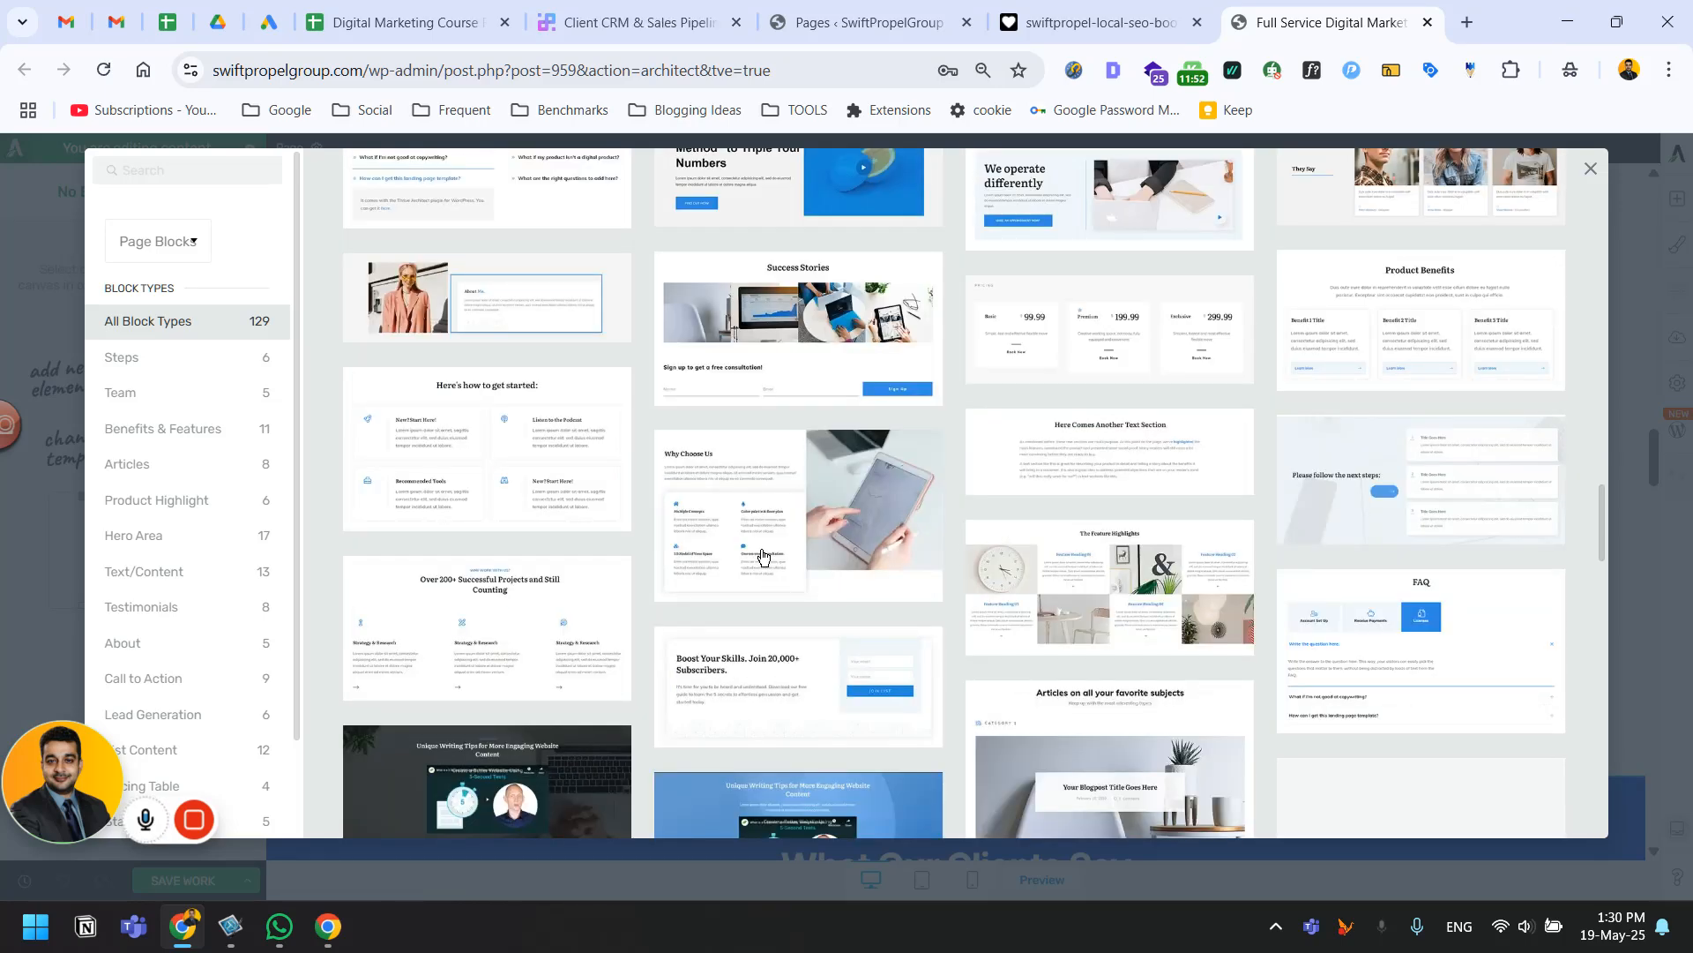
click(782, 505)
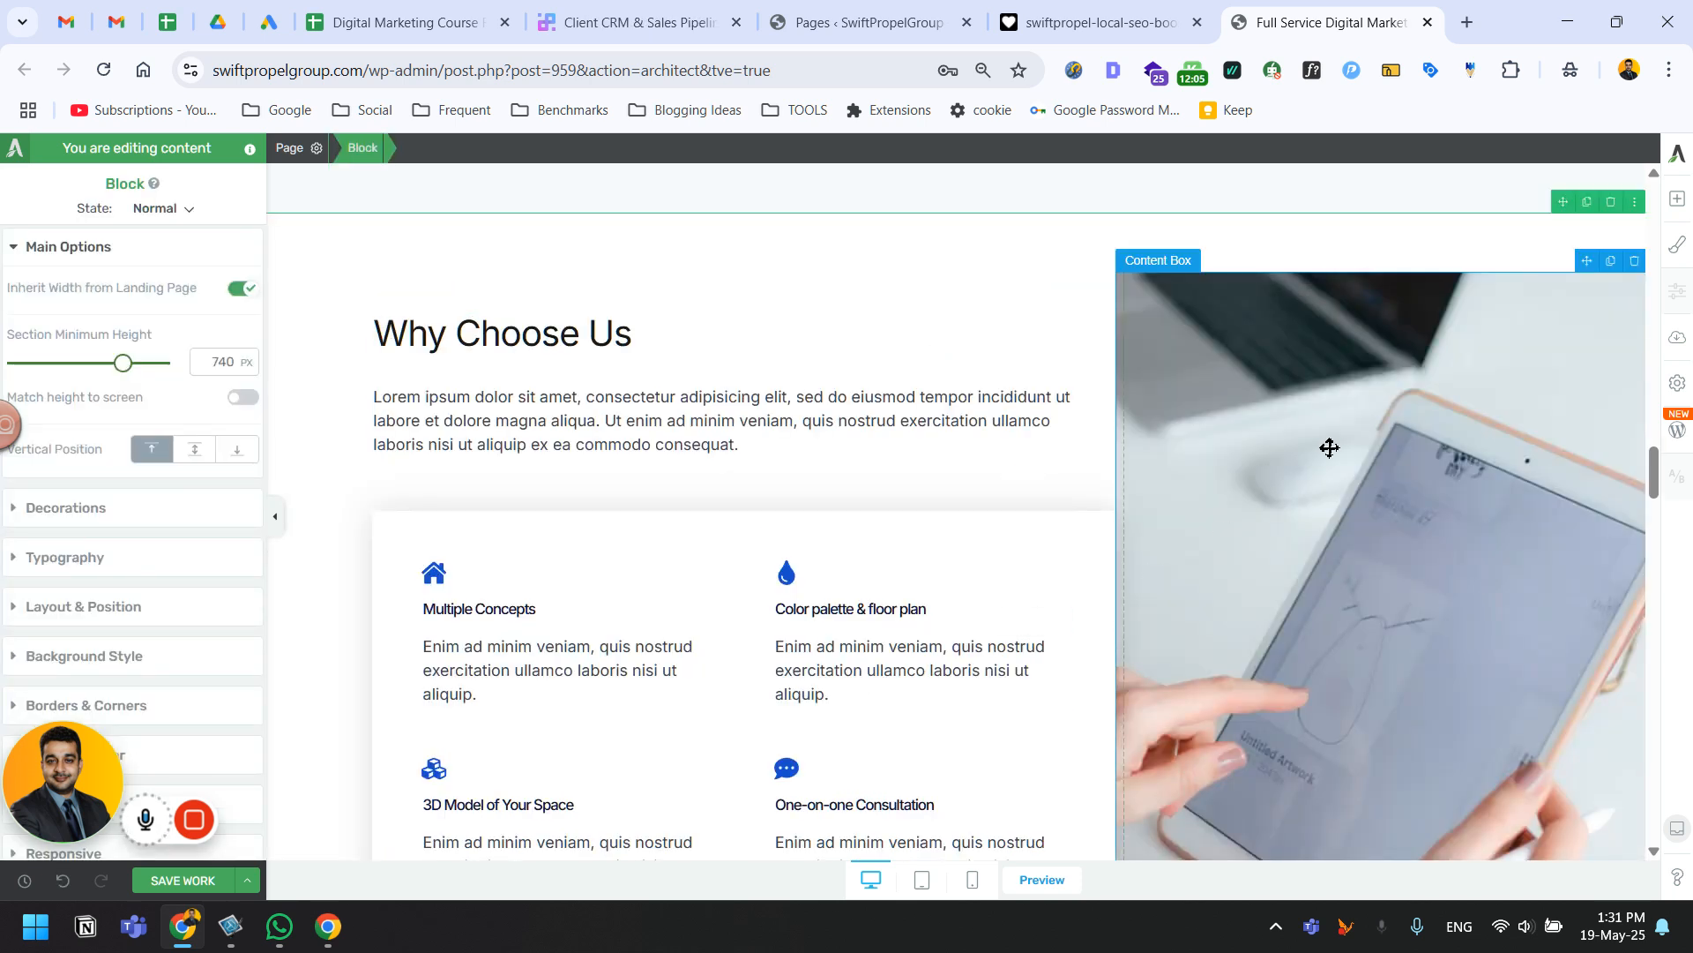
Delete the tablet image box and its empty column from the Why Choose Us block.
click(1631, 262)
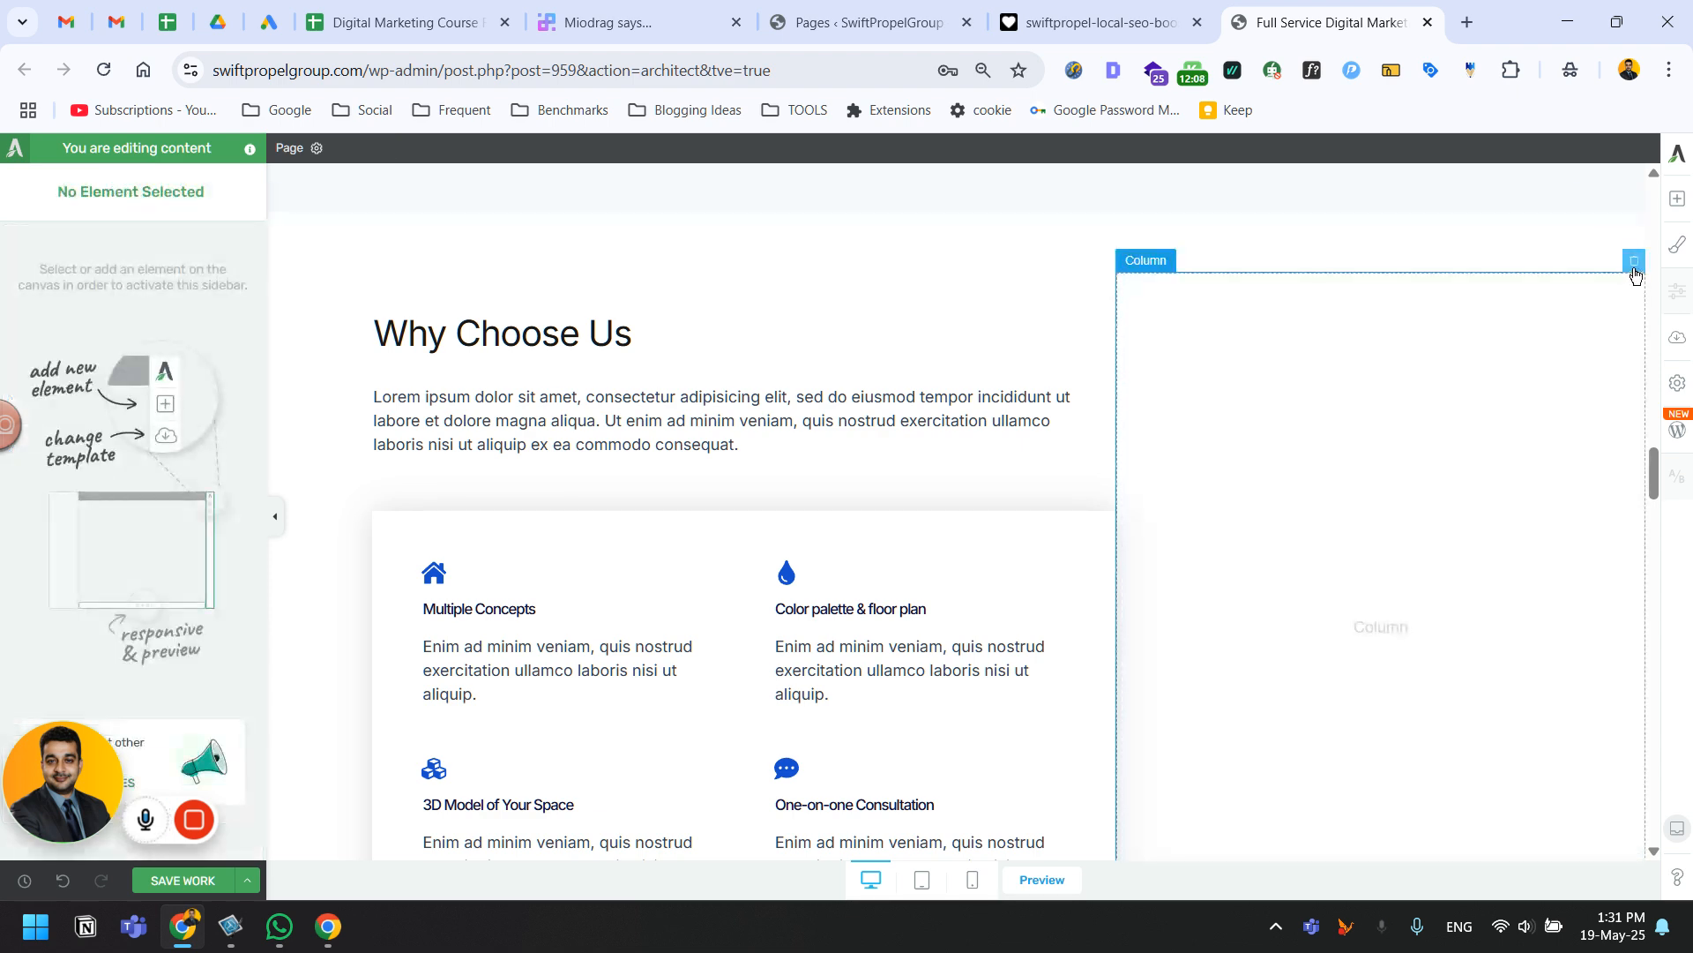
click(1632, 264)
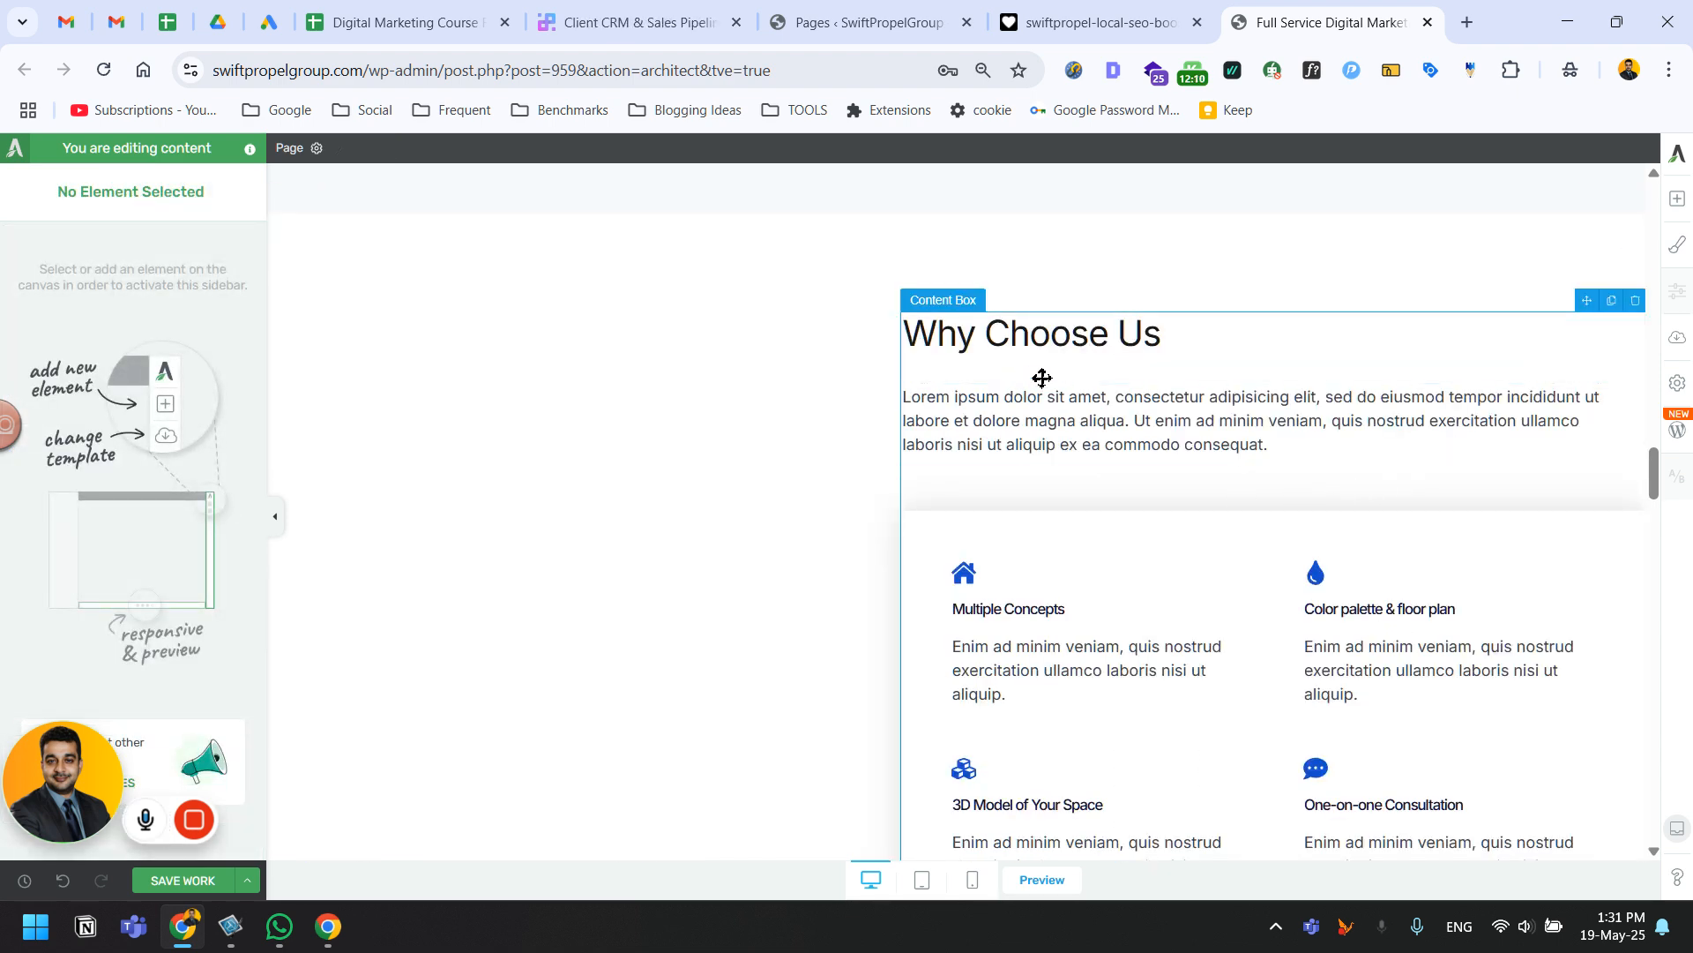
scroll(1146, 423, down, 4)
scroll(1253, 529, up, 6)
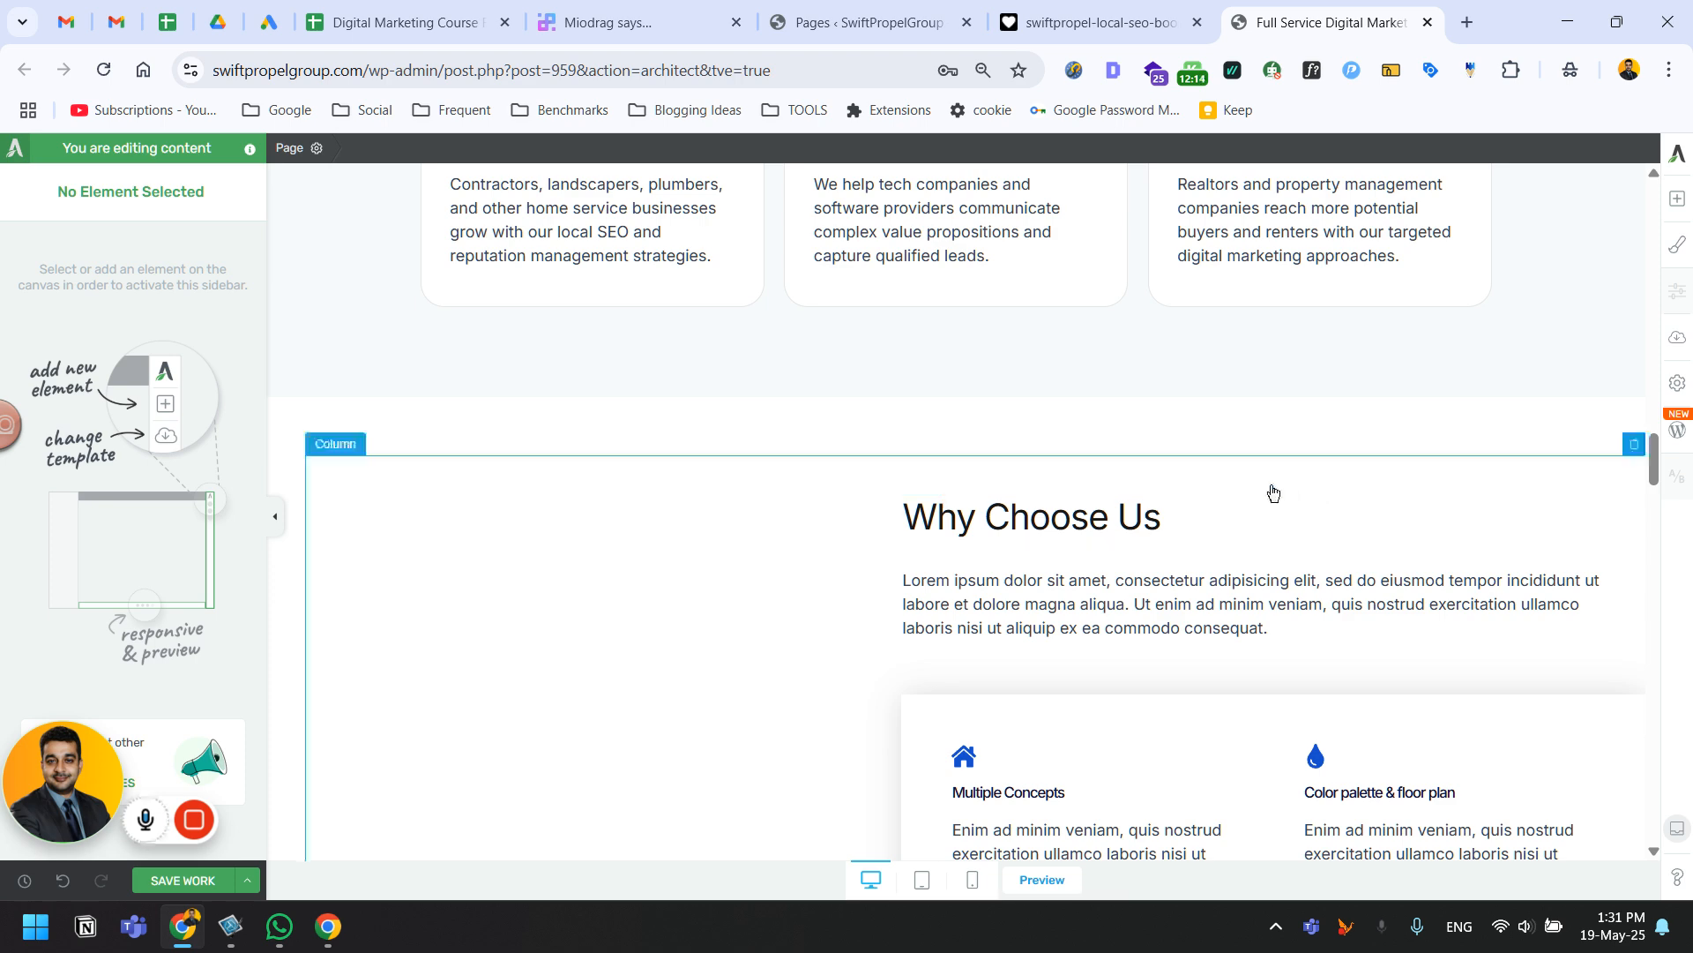
Set the maximum width of the content box holding the four icon items to 1049 px.
click(1272, 492)
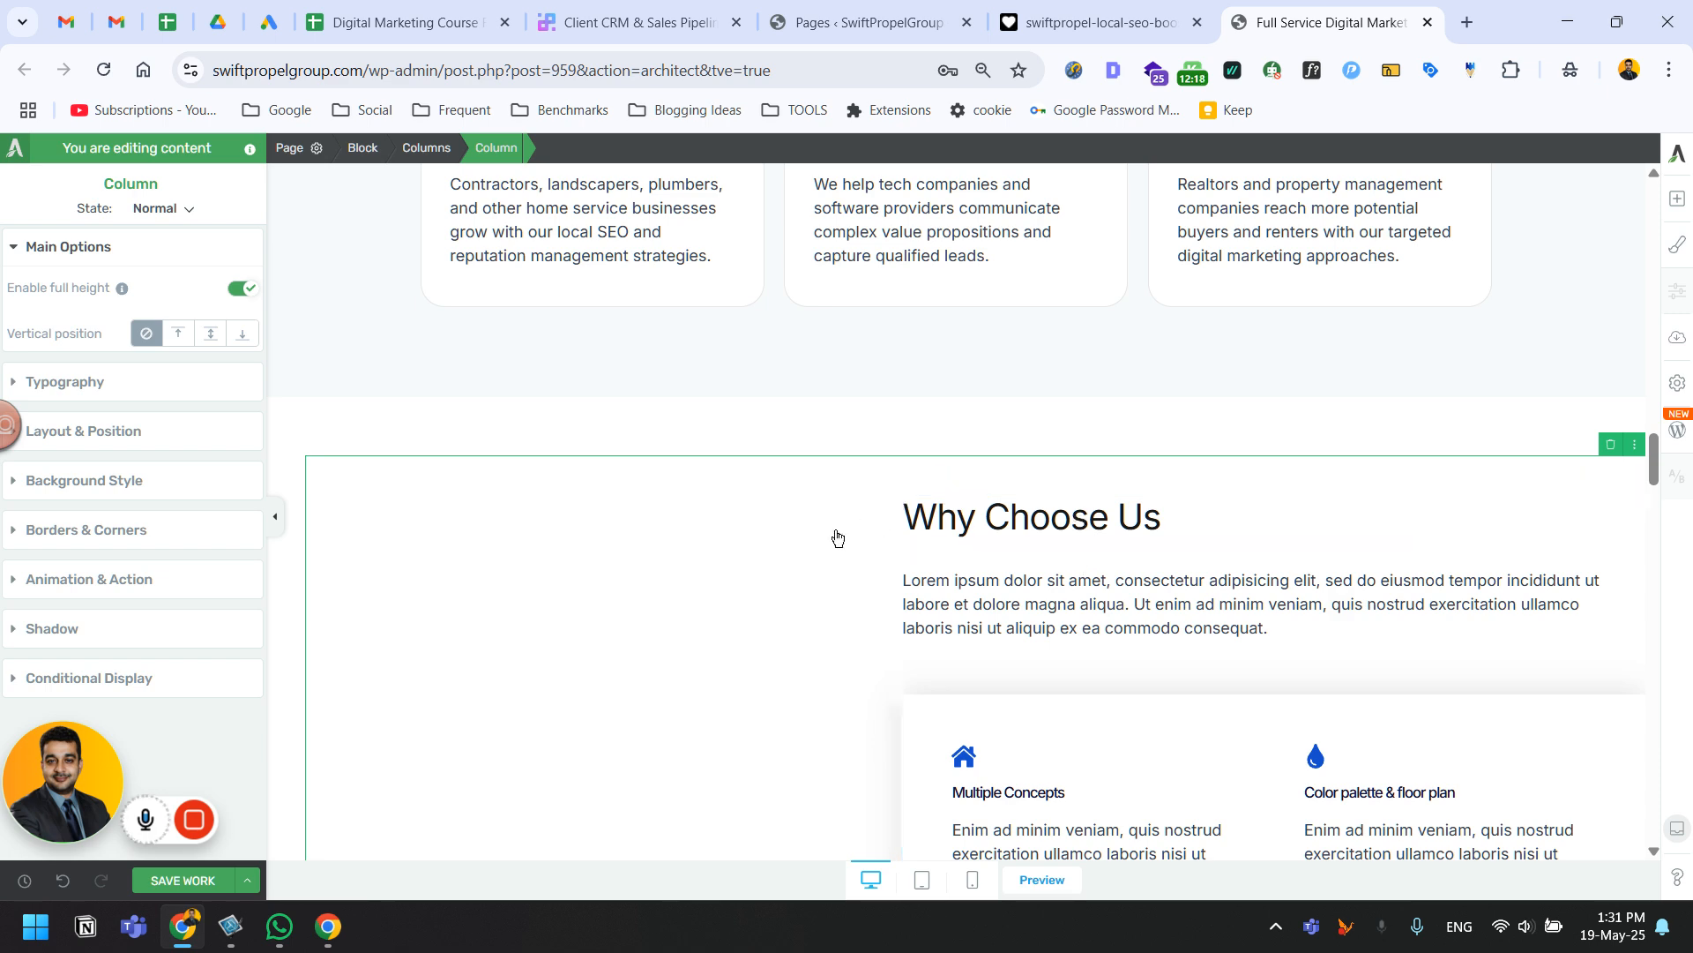
scroll(727, 565, down, 2)
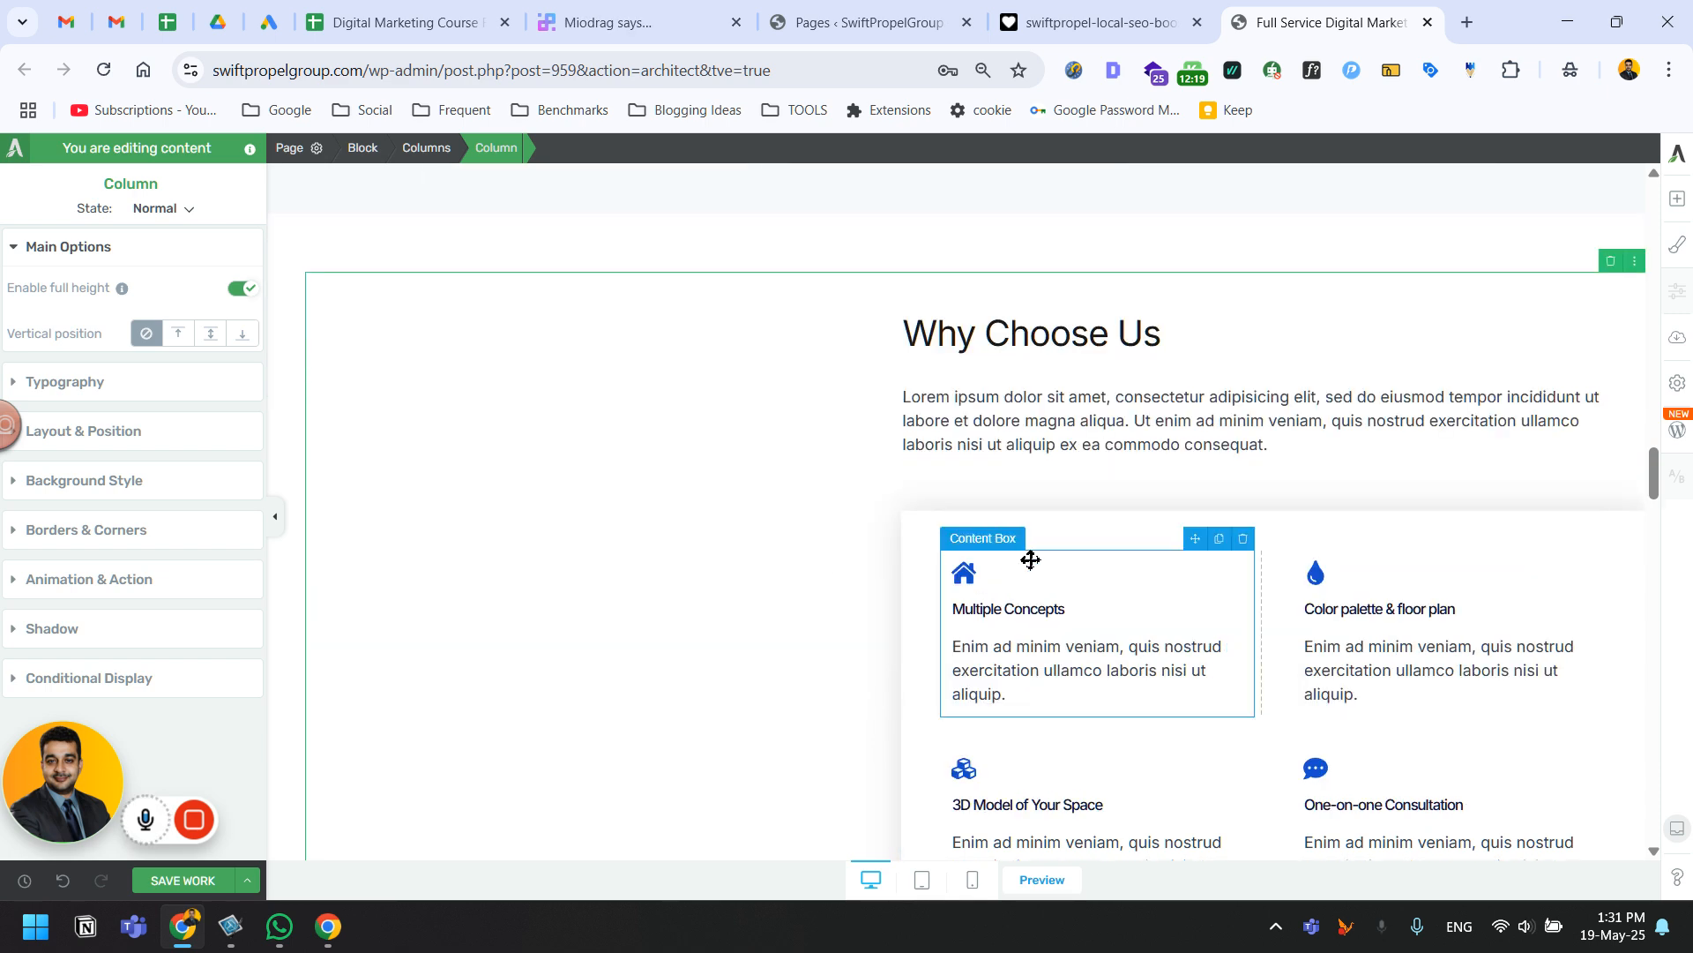
click(1103, 526)
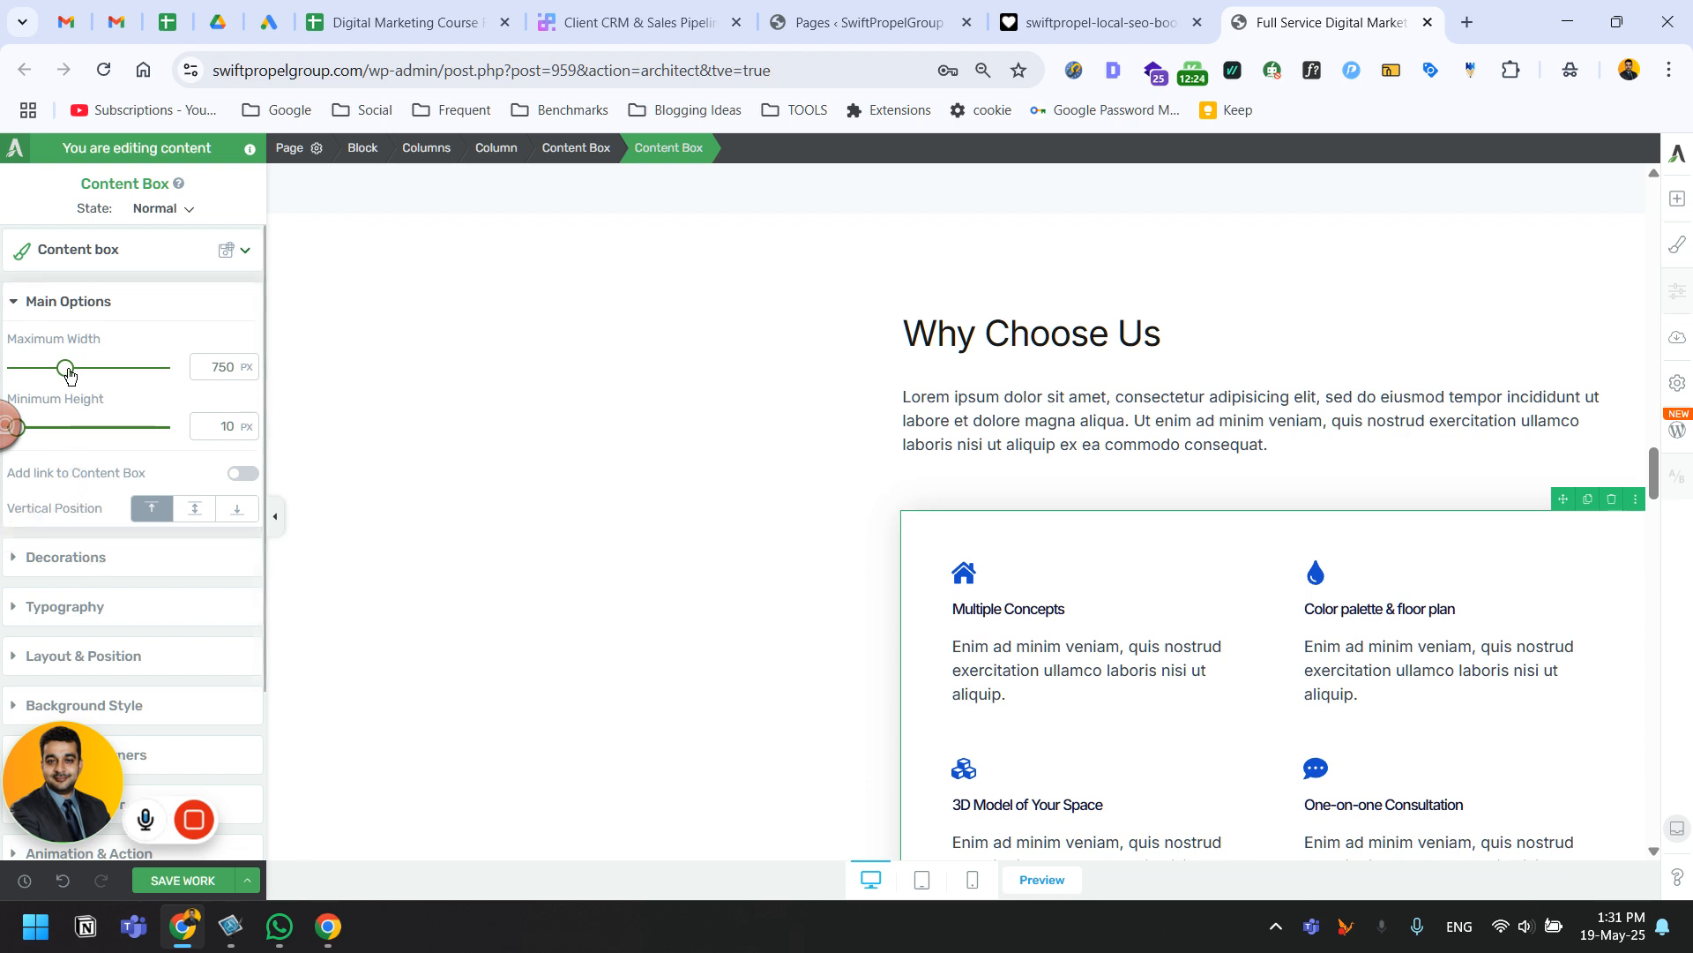
mouse_move(70, 371)
mouse_down()
mouse_move(136, 372)
mouse_move(87, 381)
mouse_up()
scroll(1138, 585, down, 4)
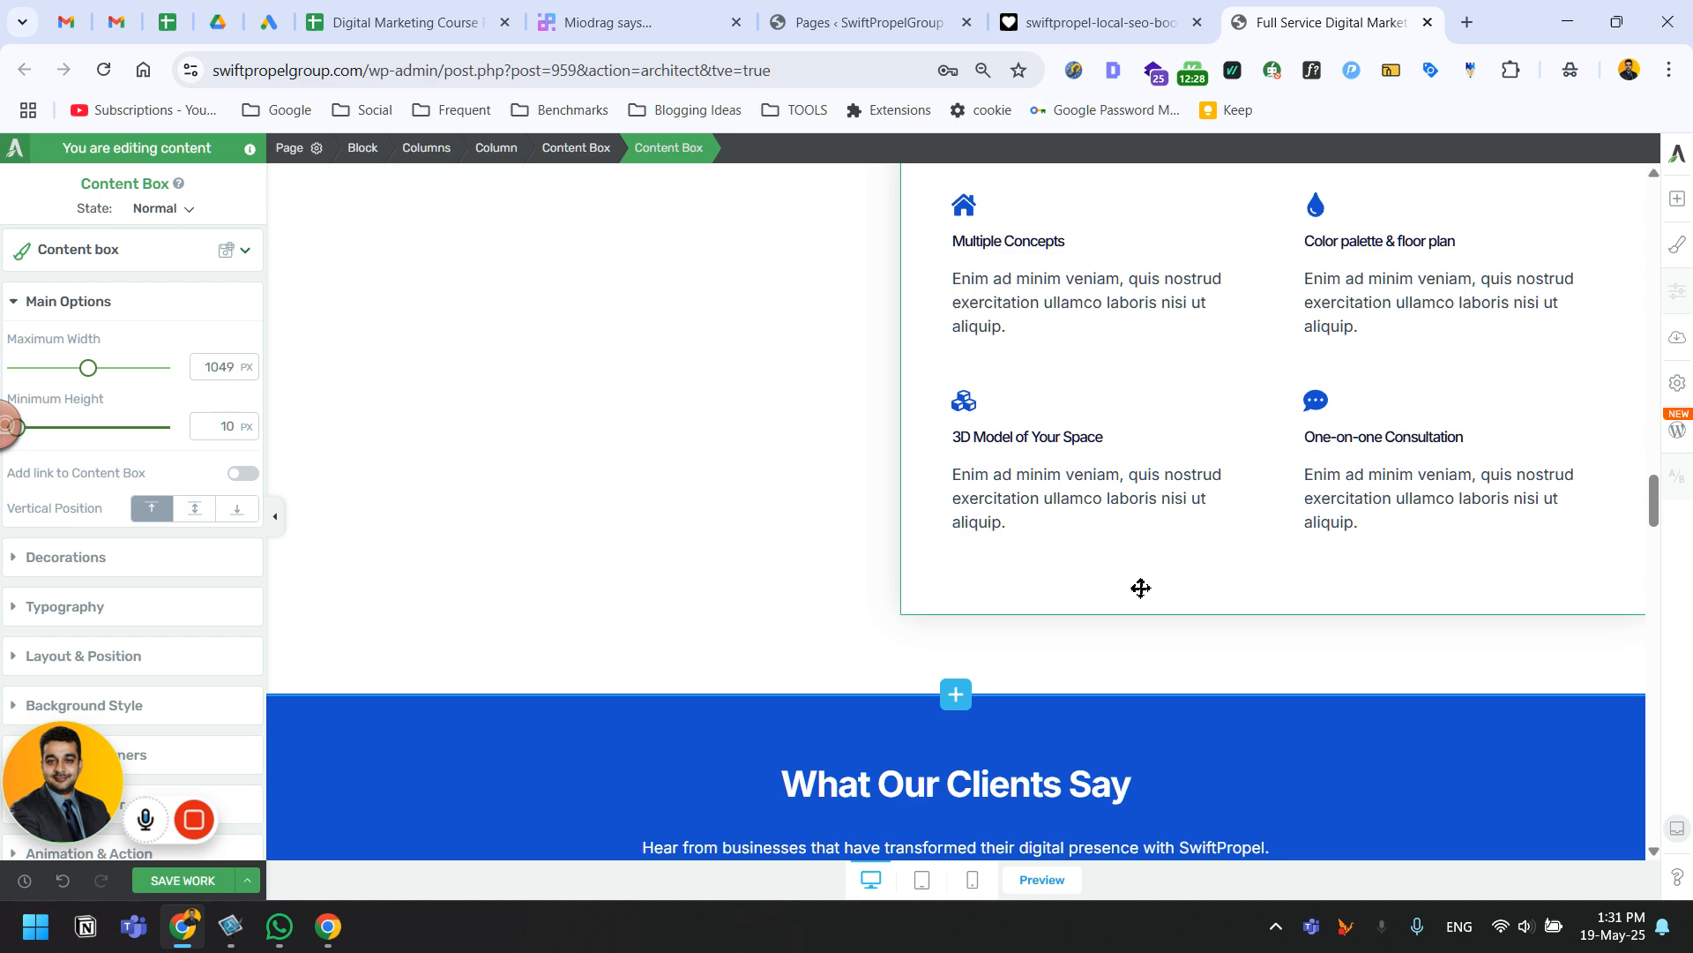
scroll(1141, 588, up, 4)
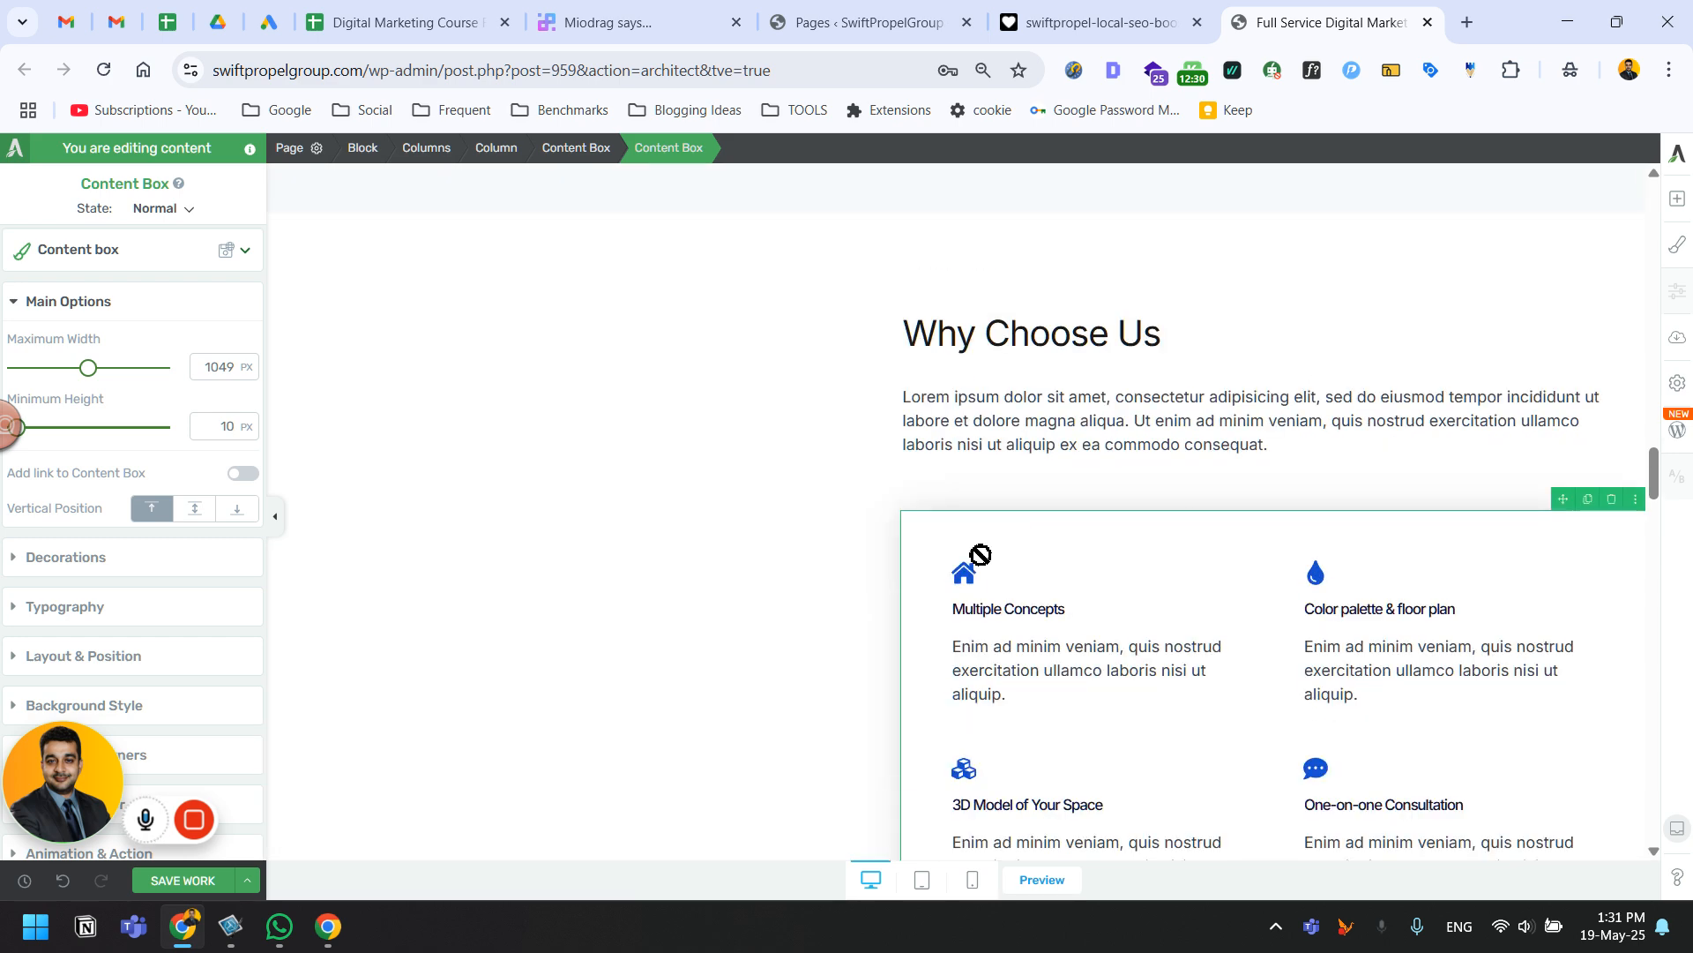
Move the four-item content box above the Why Choose Us heading, and delete the whole Why Choose Us block.
drag(971, 560, 753, 533)
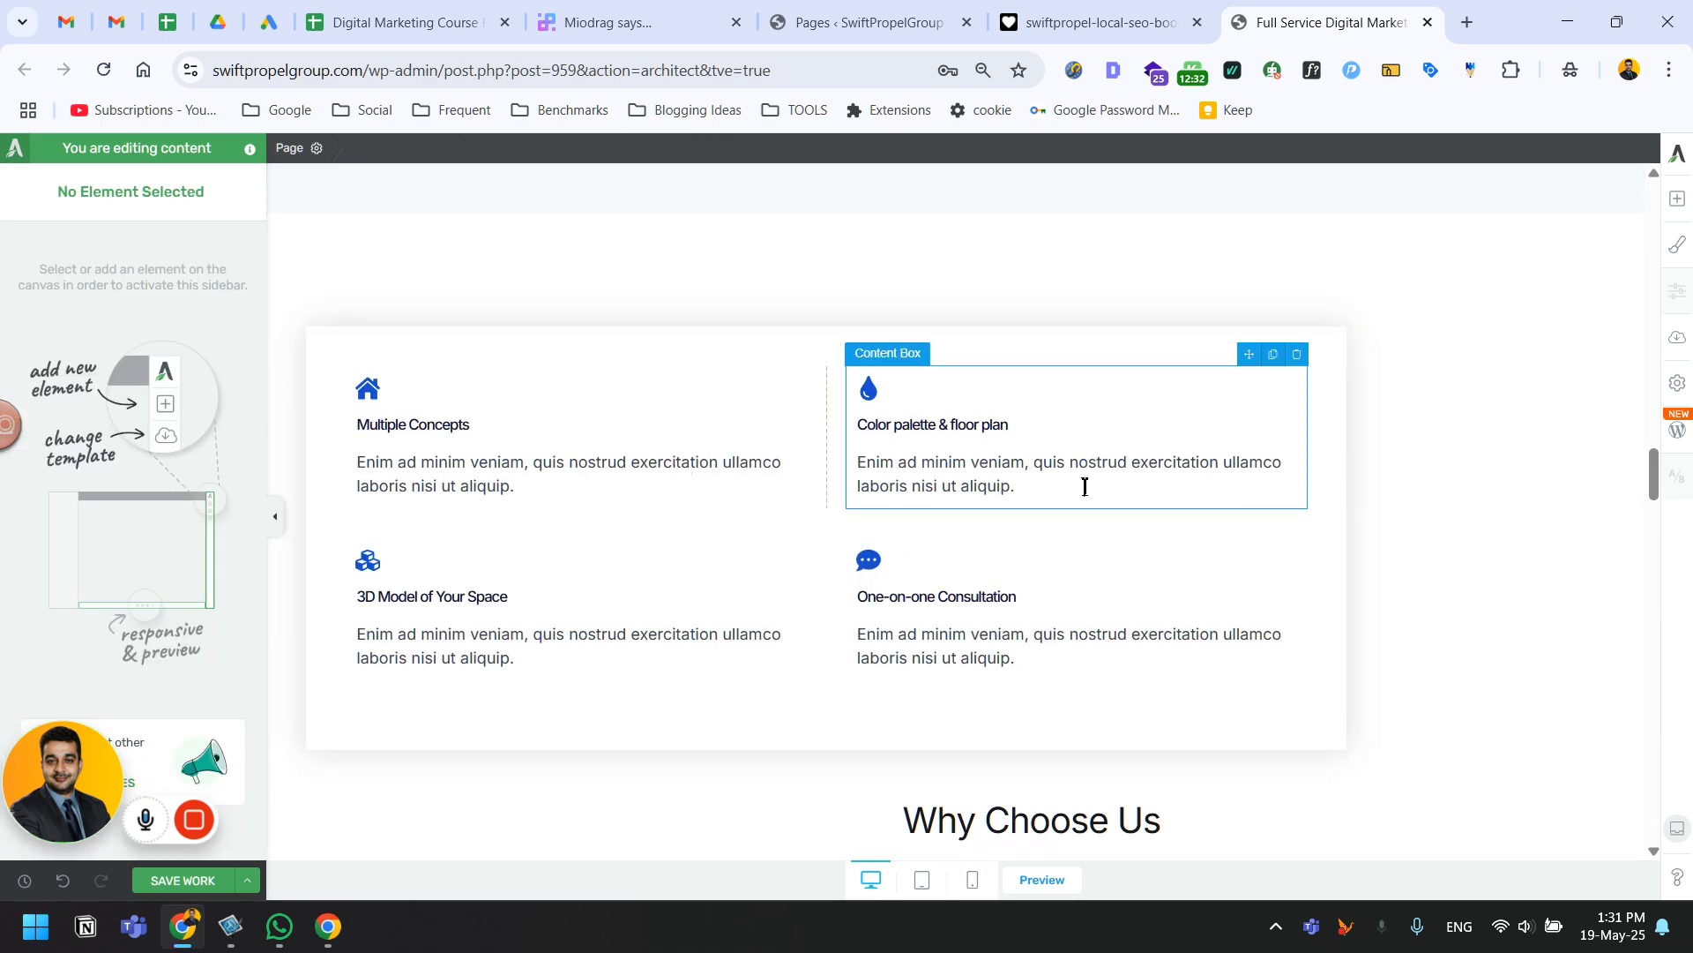
scroll(1132, 562, down, 4)
scroll(1132, 563, up, 4)
scroll(1164, 512, up, 2)
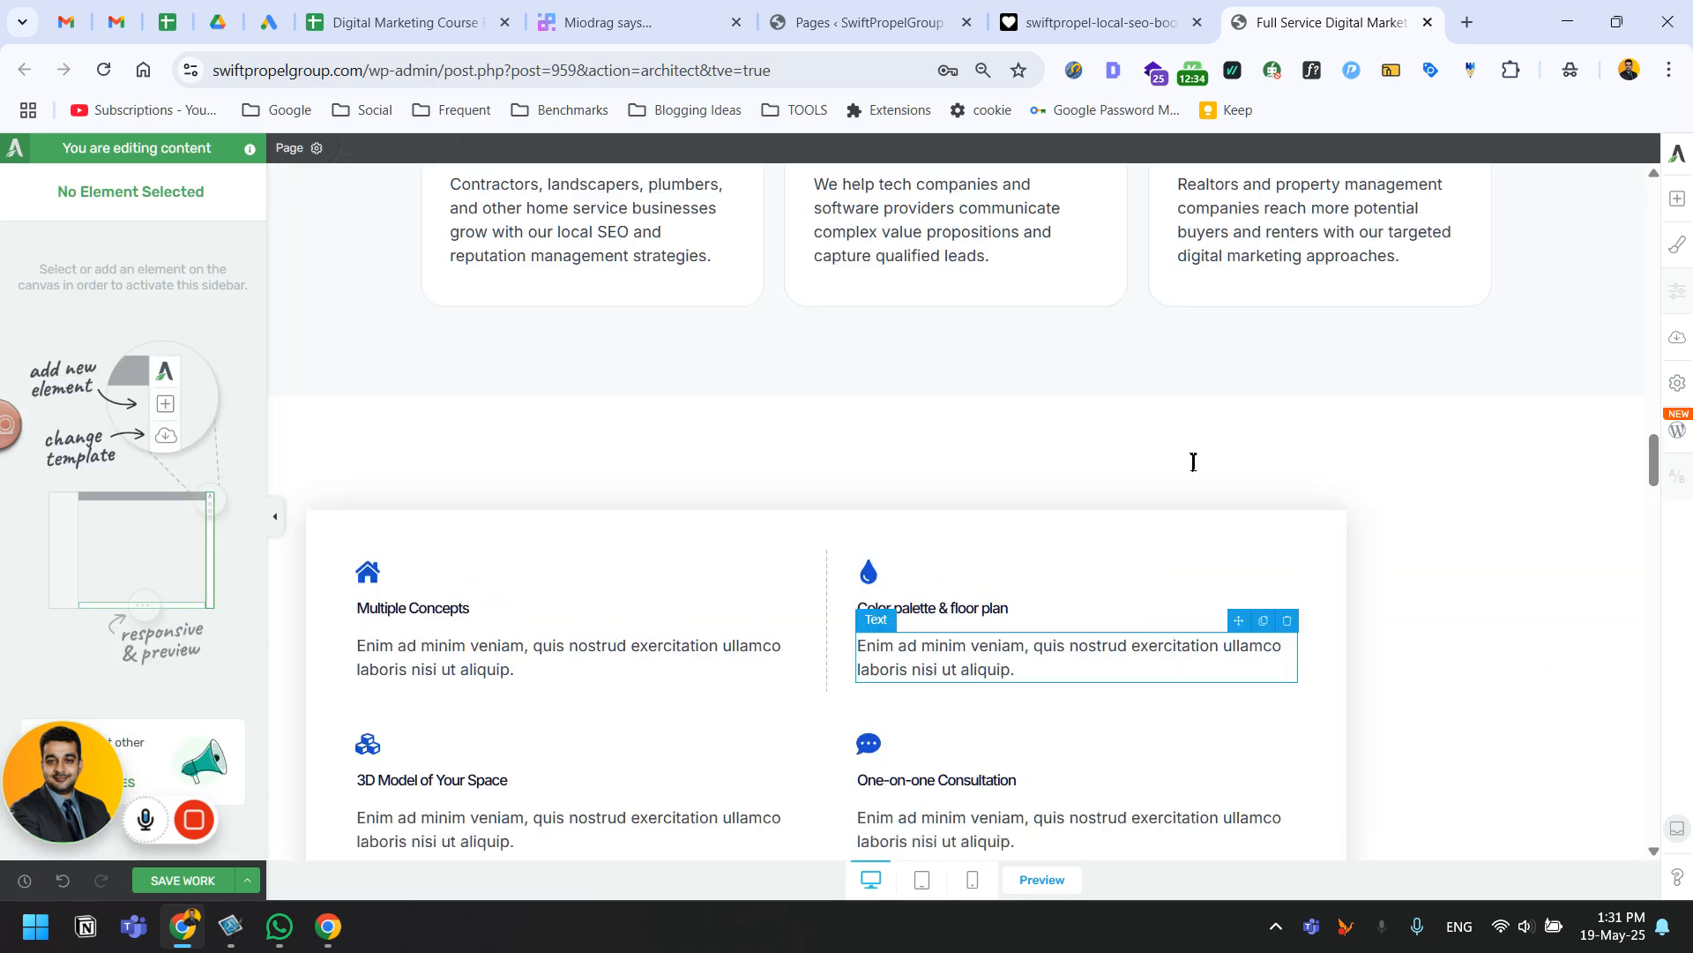
click(1515, 431)
click(1633, 386)
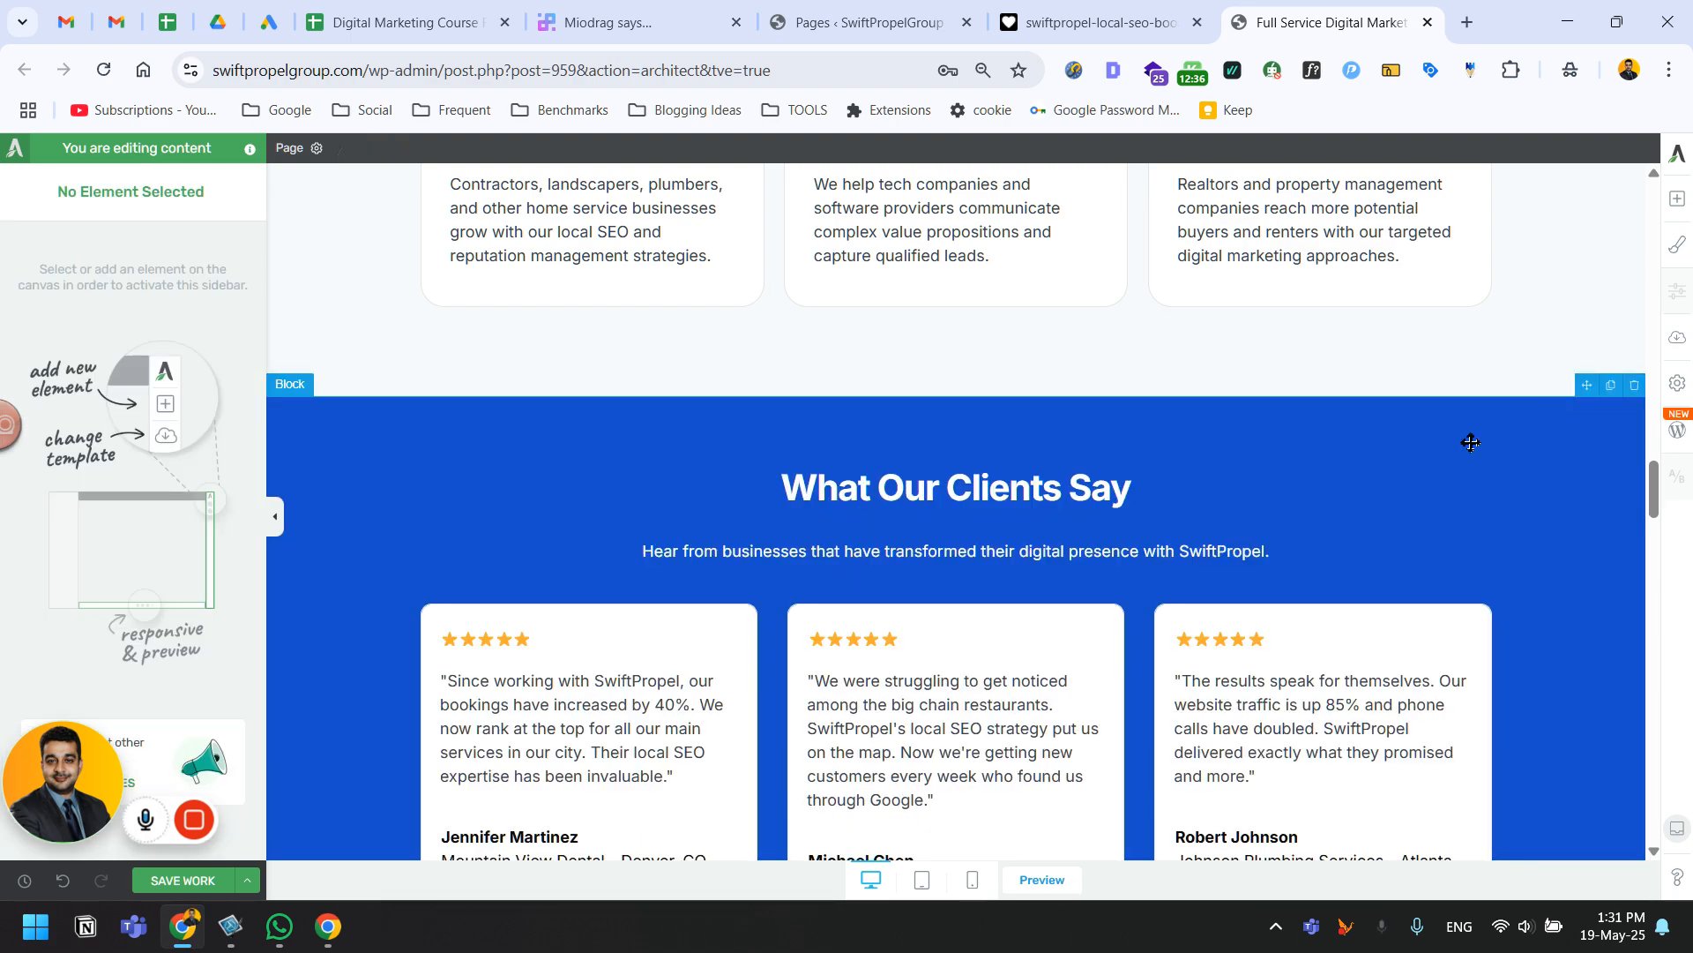
Insert the "Skills Are The Most Underrated Aspect Of Business Success" block above the What Our Clients Say section.
click(944, 393)
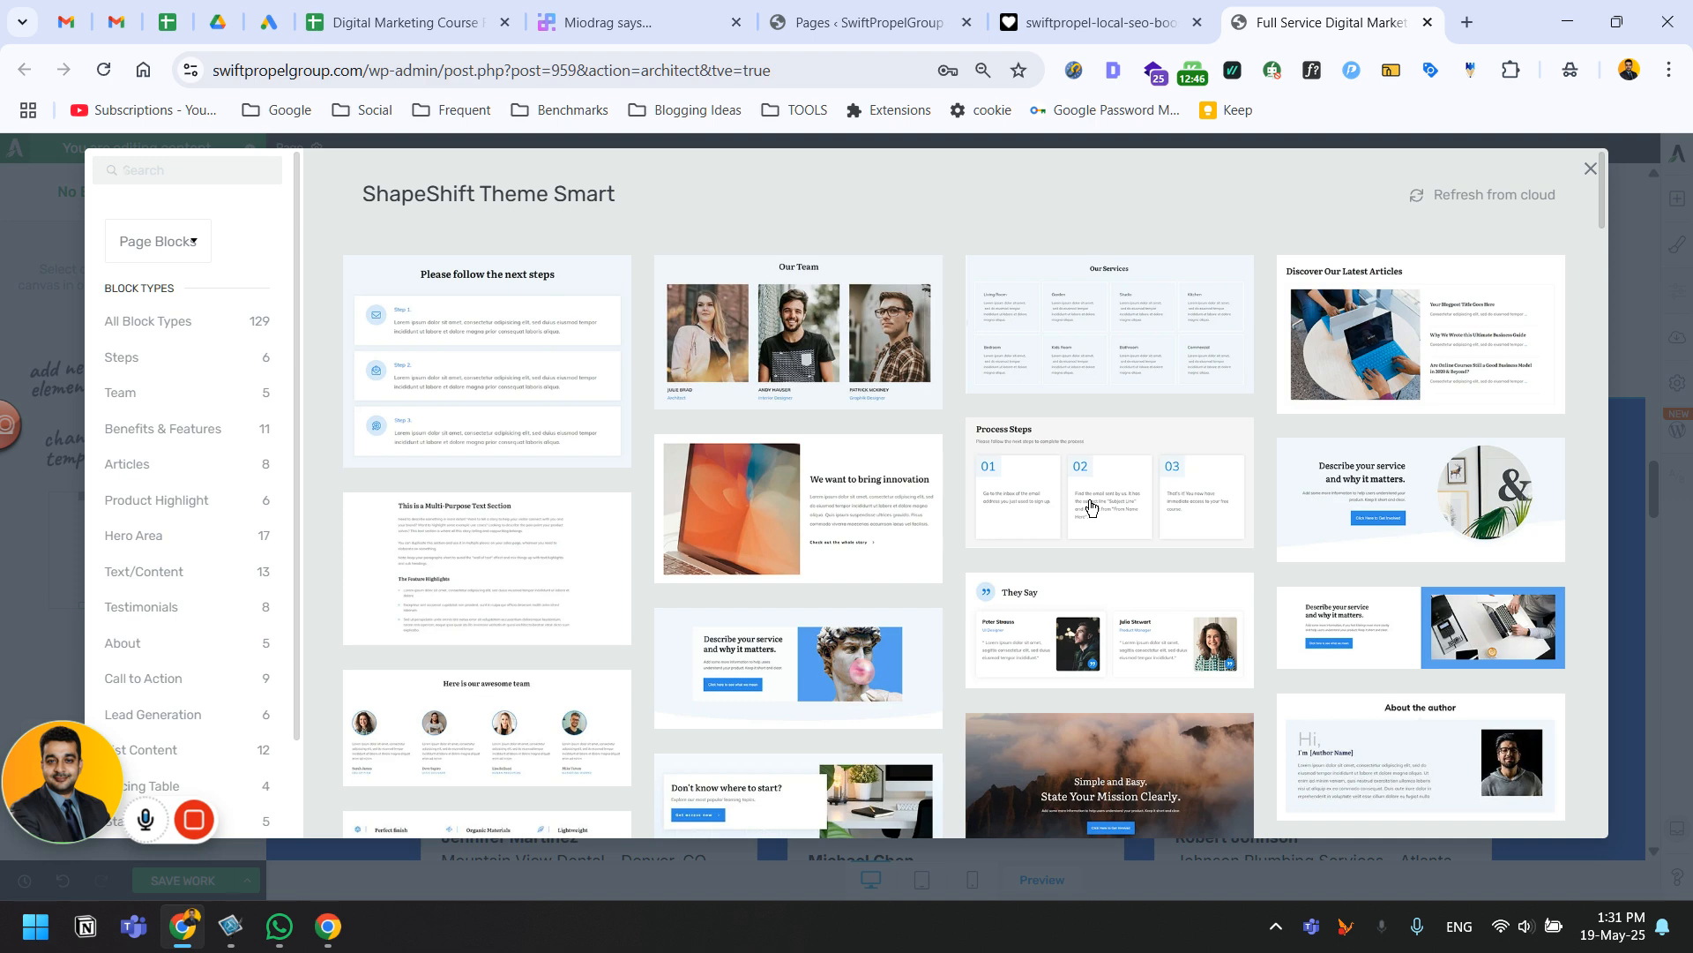
scroll(1090, 506, down, 6)
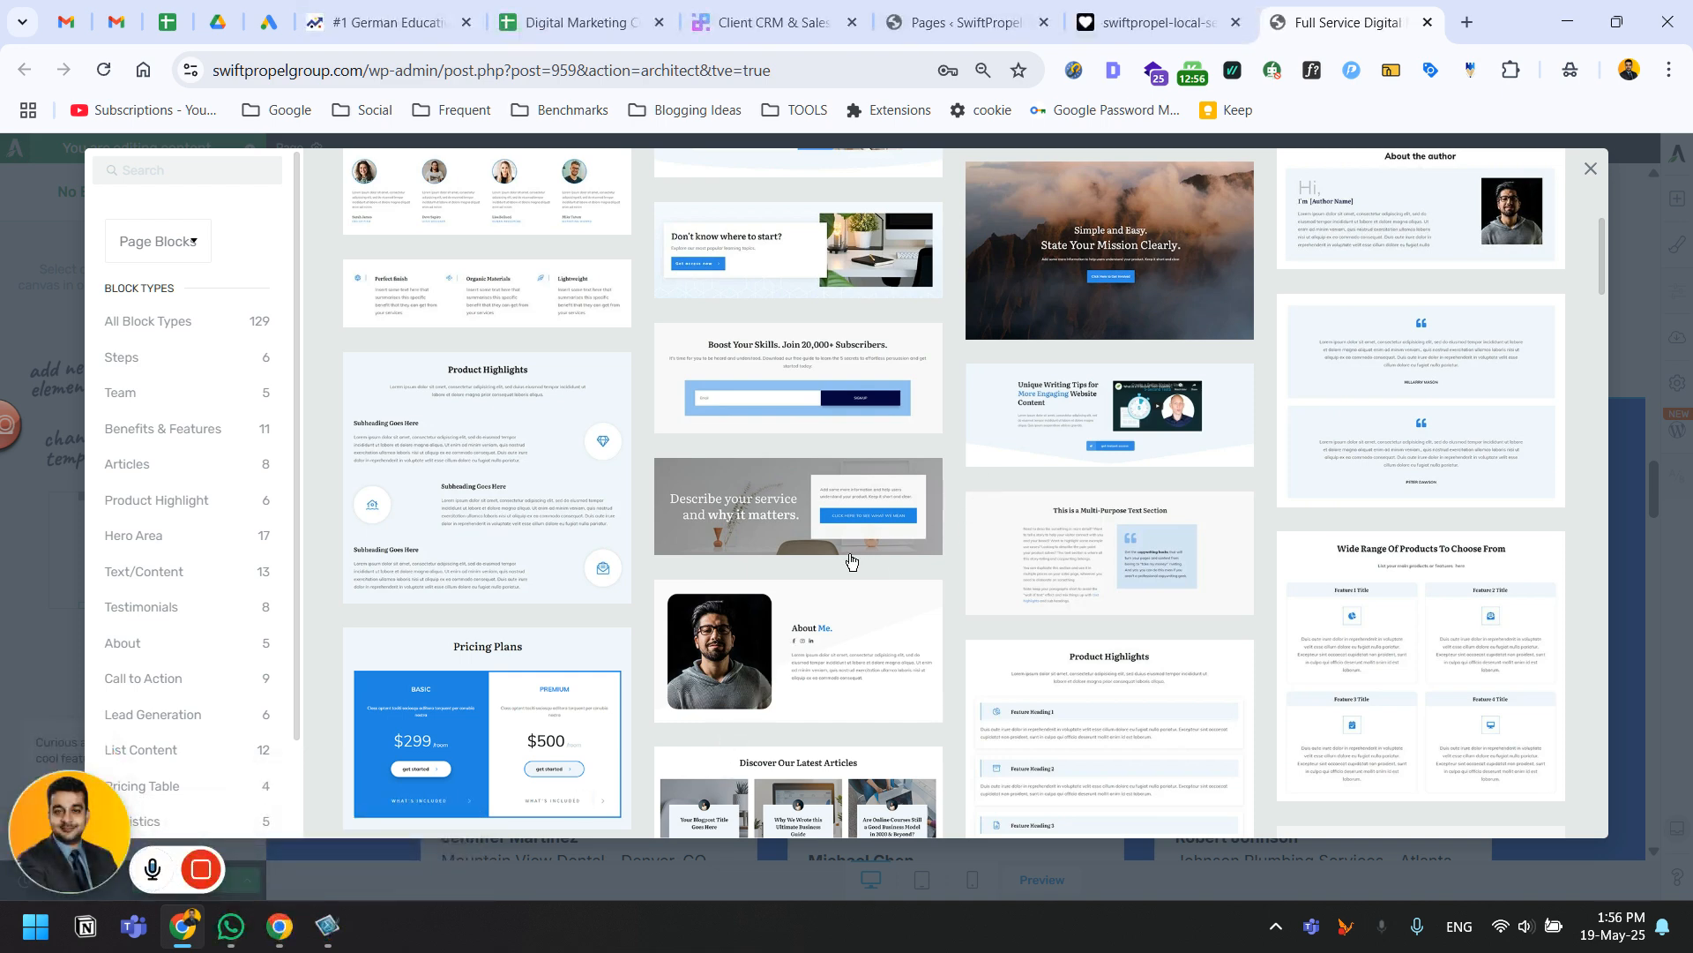
scroll(1146, 603, down, 4)
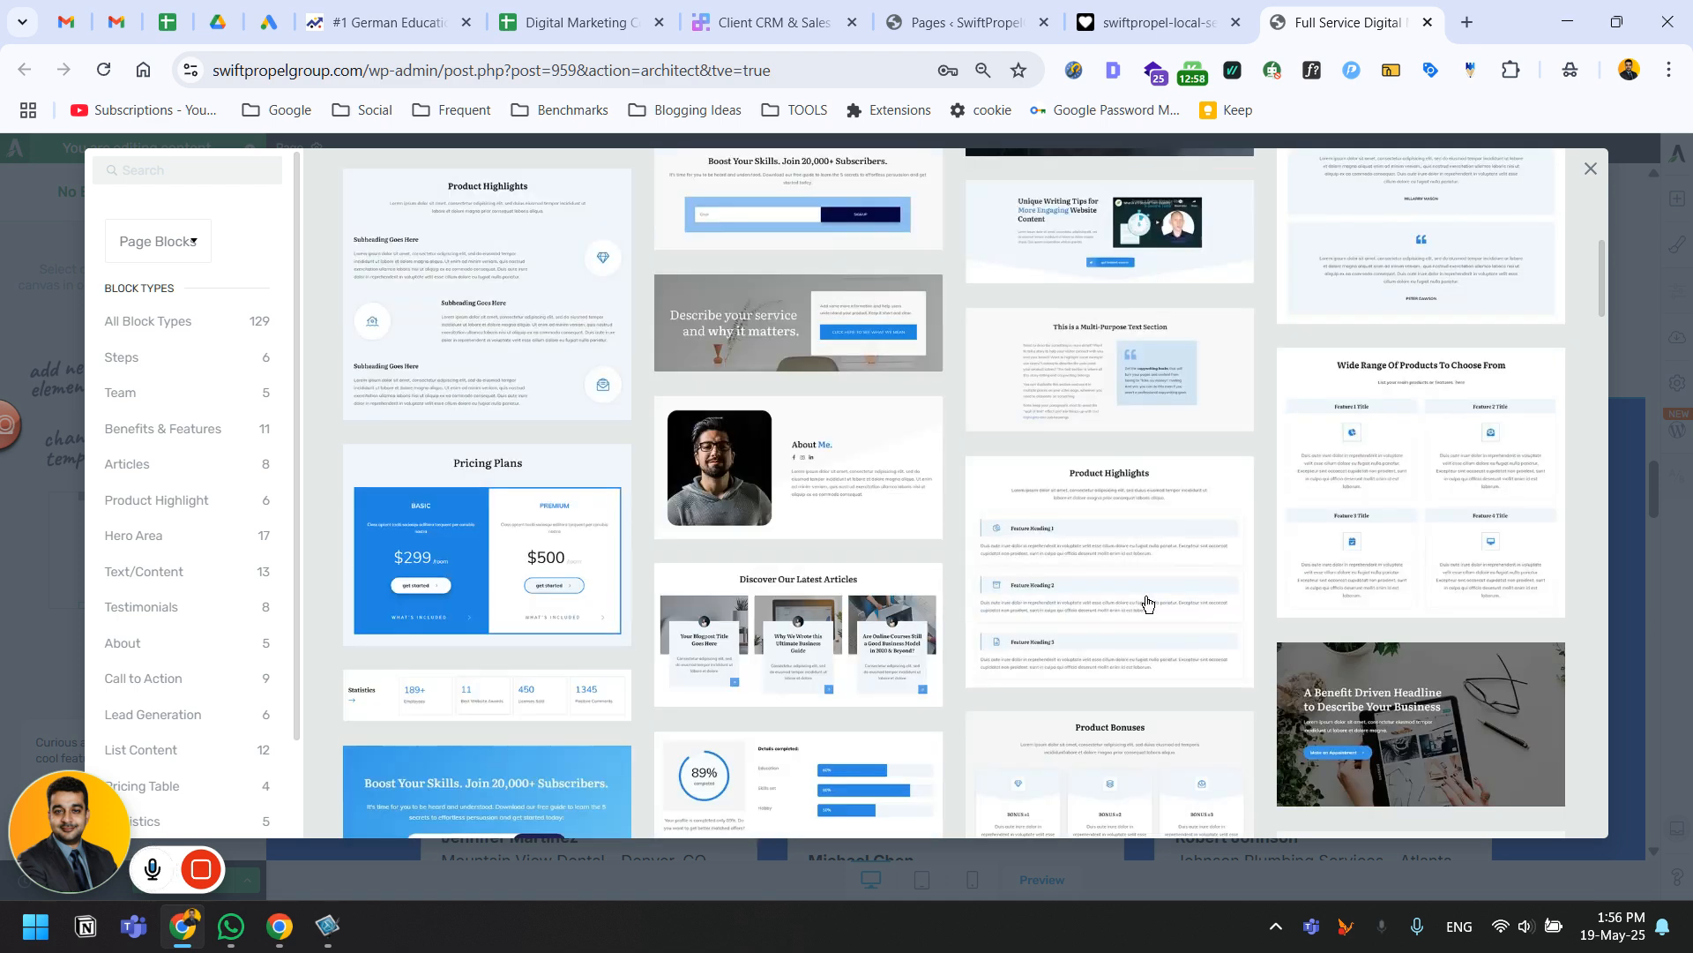
scroll(1144, 603, down, 4)
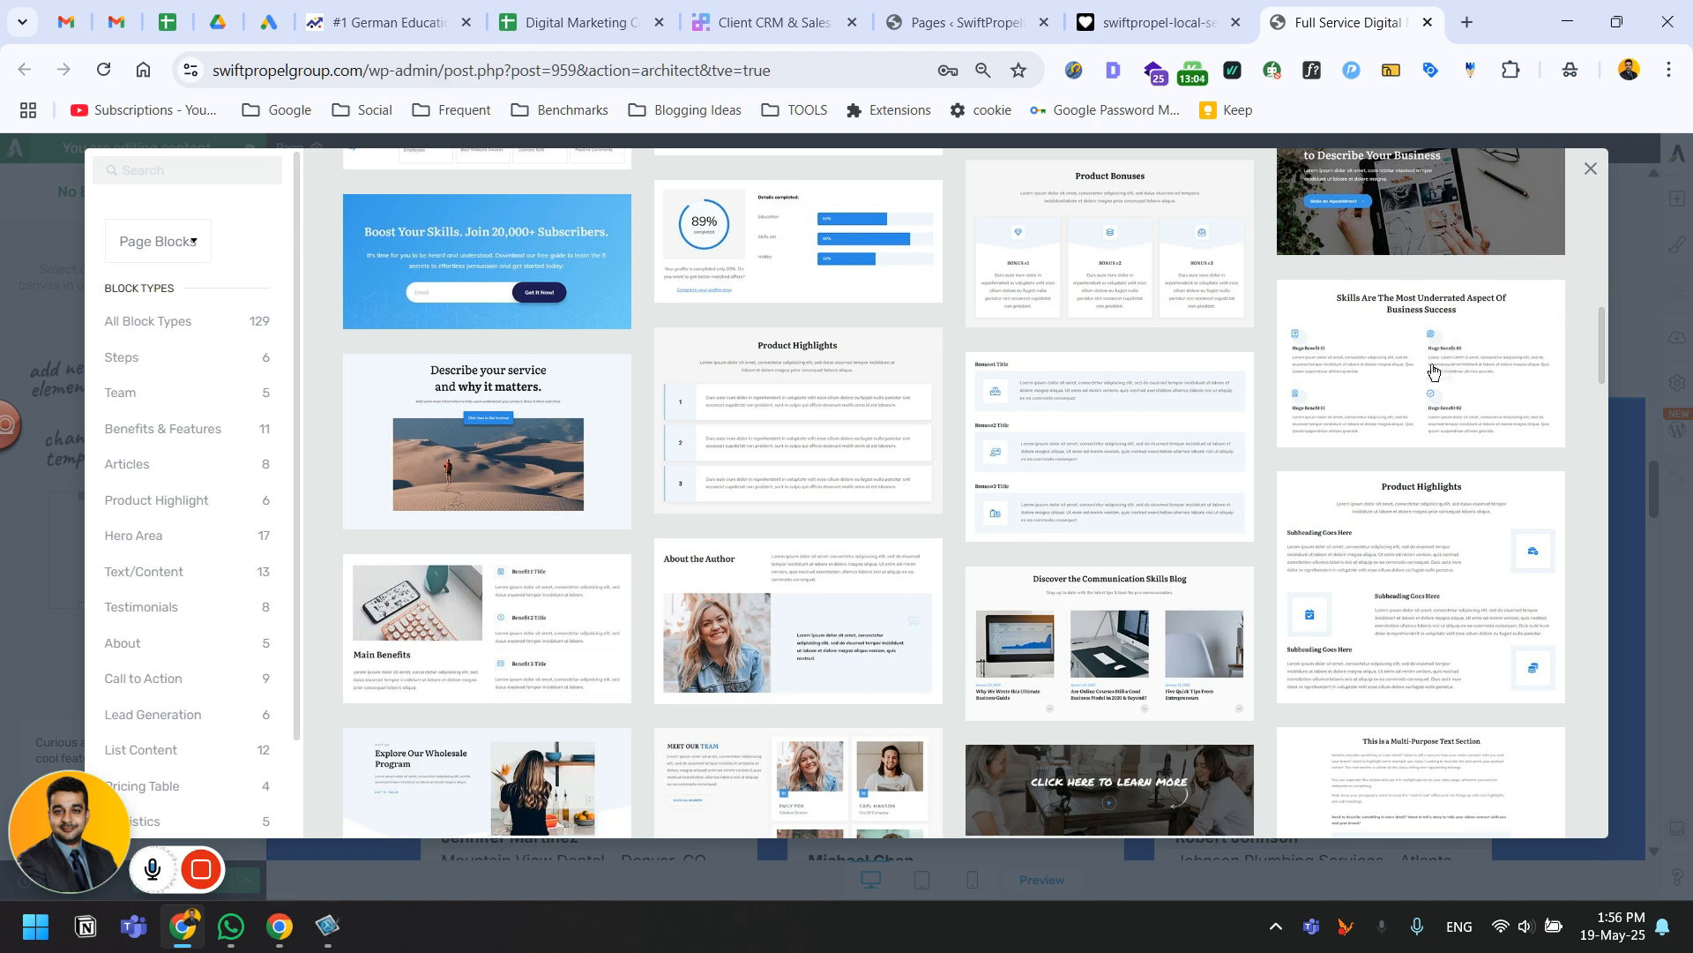
click(1481, 380)
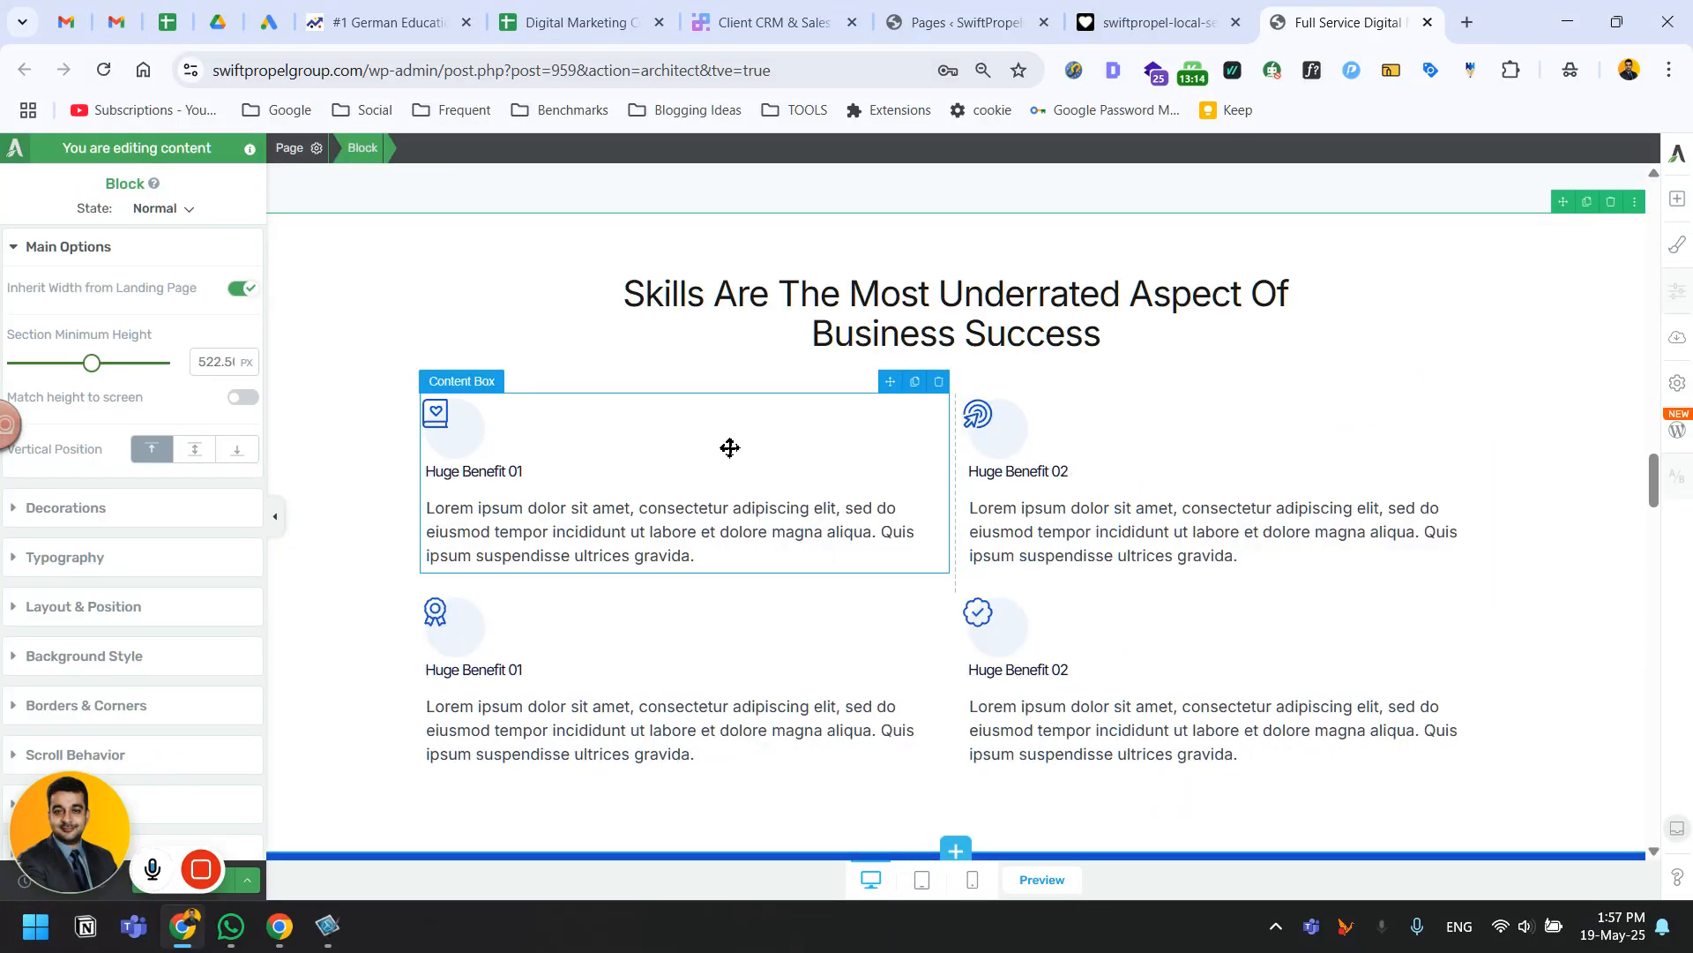
Compare the inserted four-benefit block with the reference page's Our Proven Process section.
click(1182, 11)
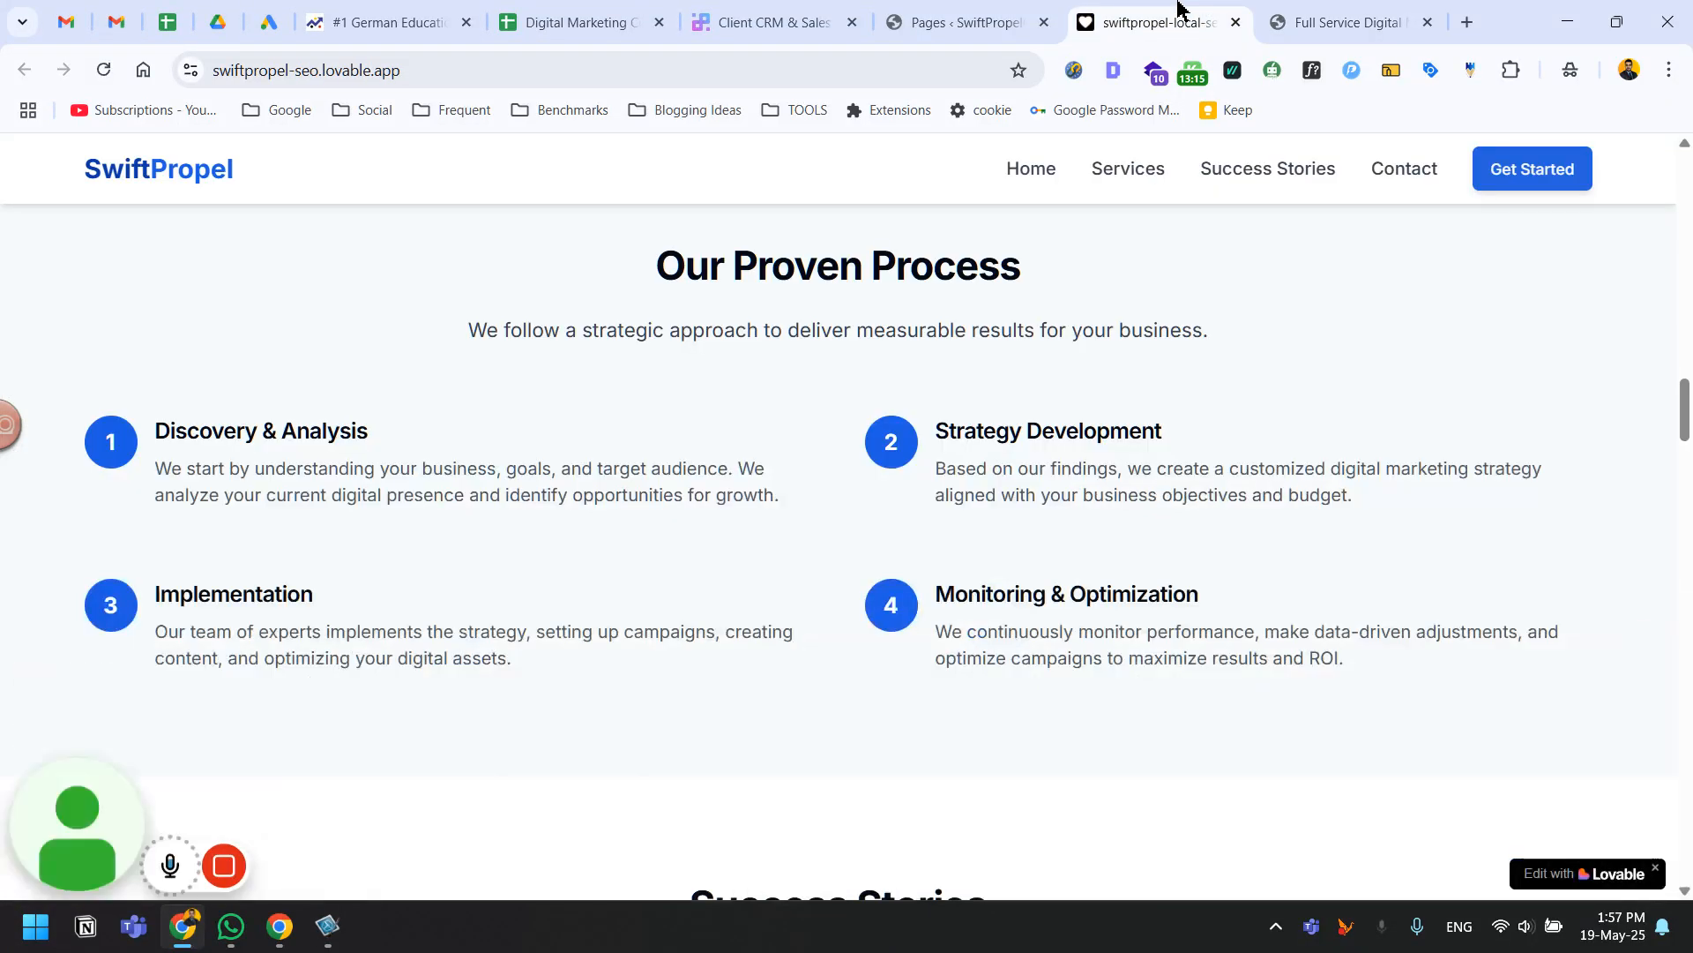
click(1313, 10)
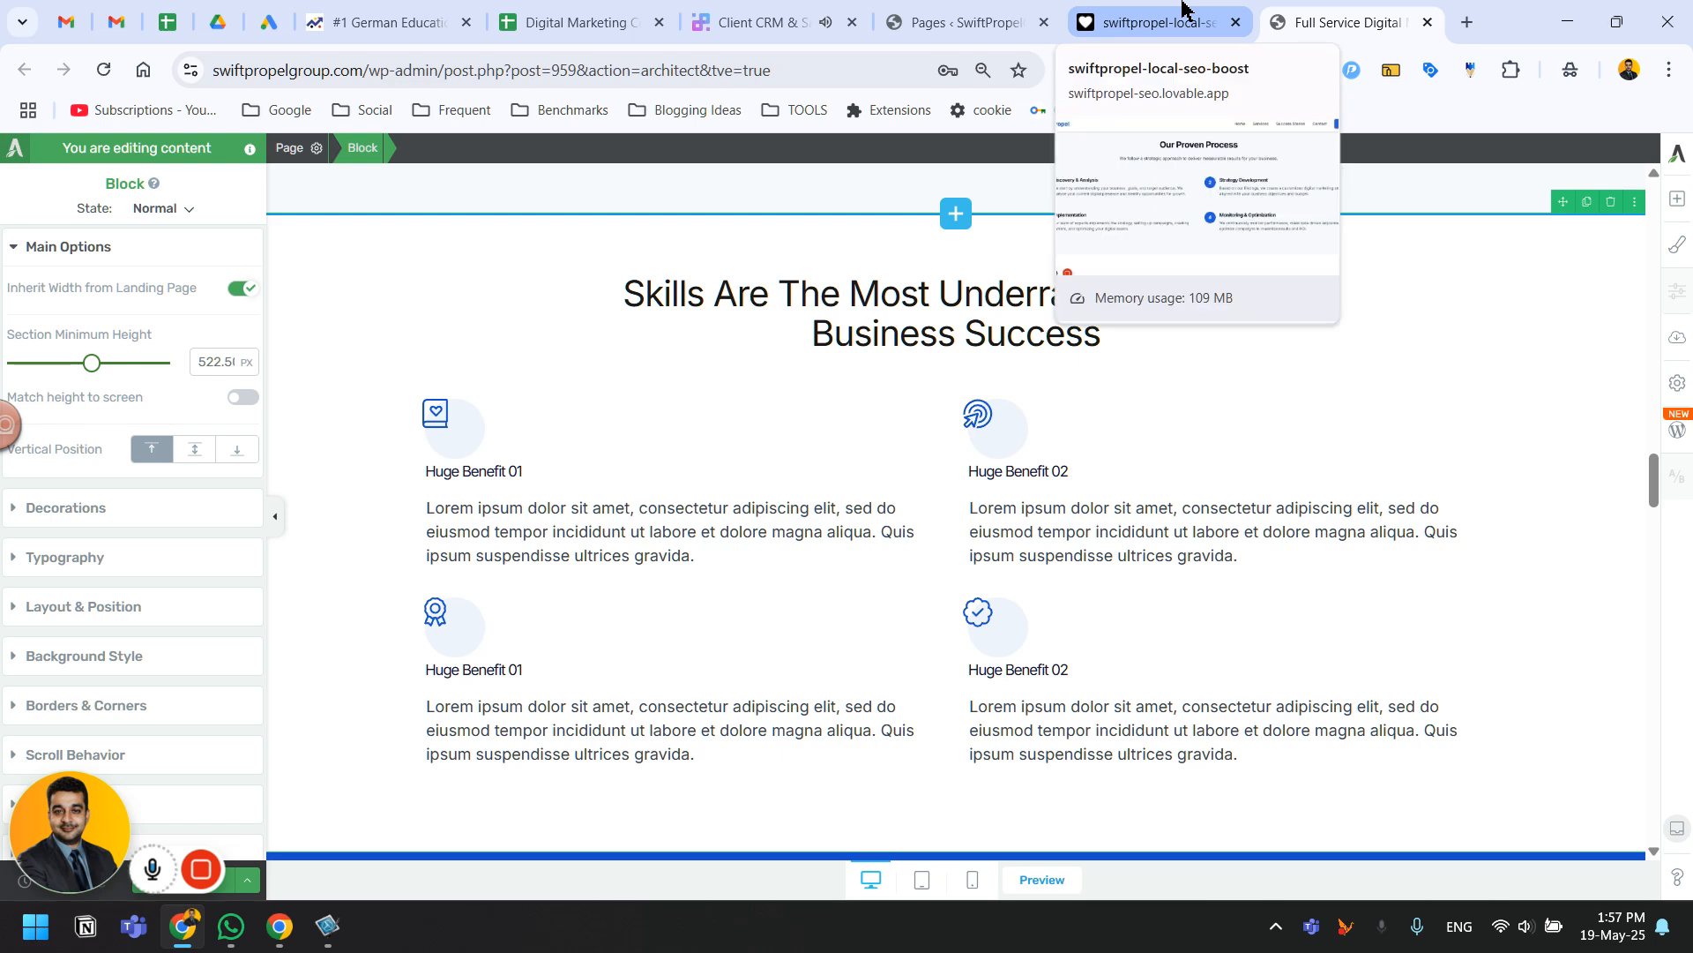
mouse_move(267, 870)
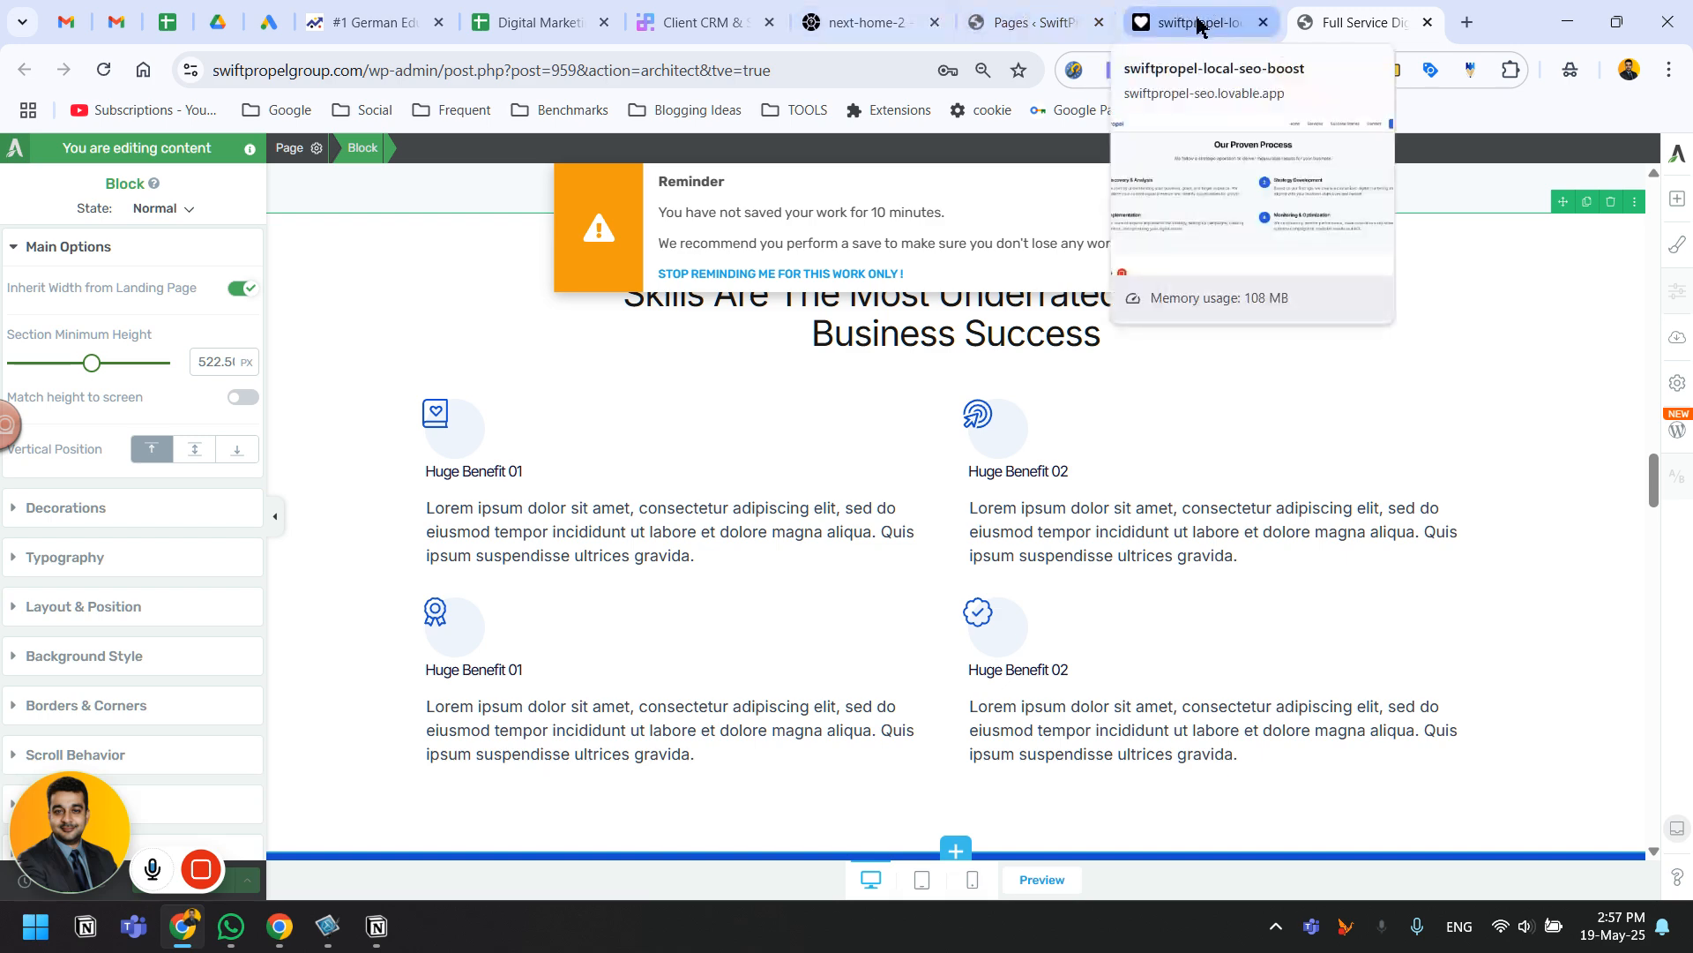
Save the page and place a duplicate of the "Industries We Serve" heading above the "Skills Are The Most Underrated Aspect" heading in the benefits block.
key(ctrl+s)
scroll(882, 529, up, 4)
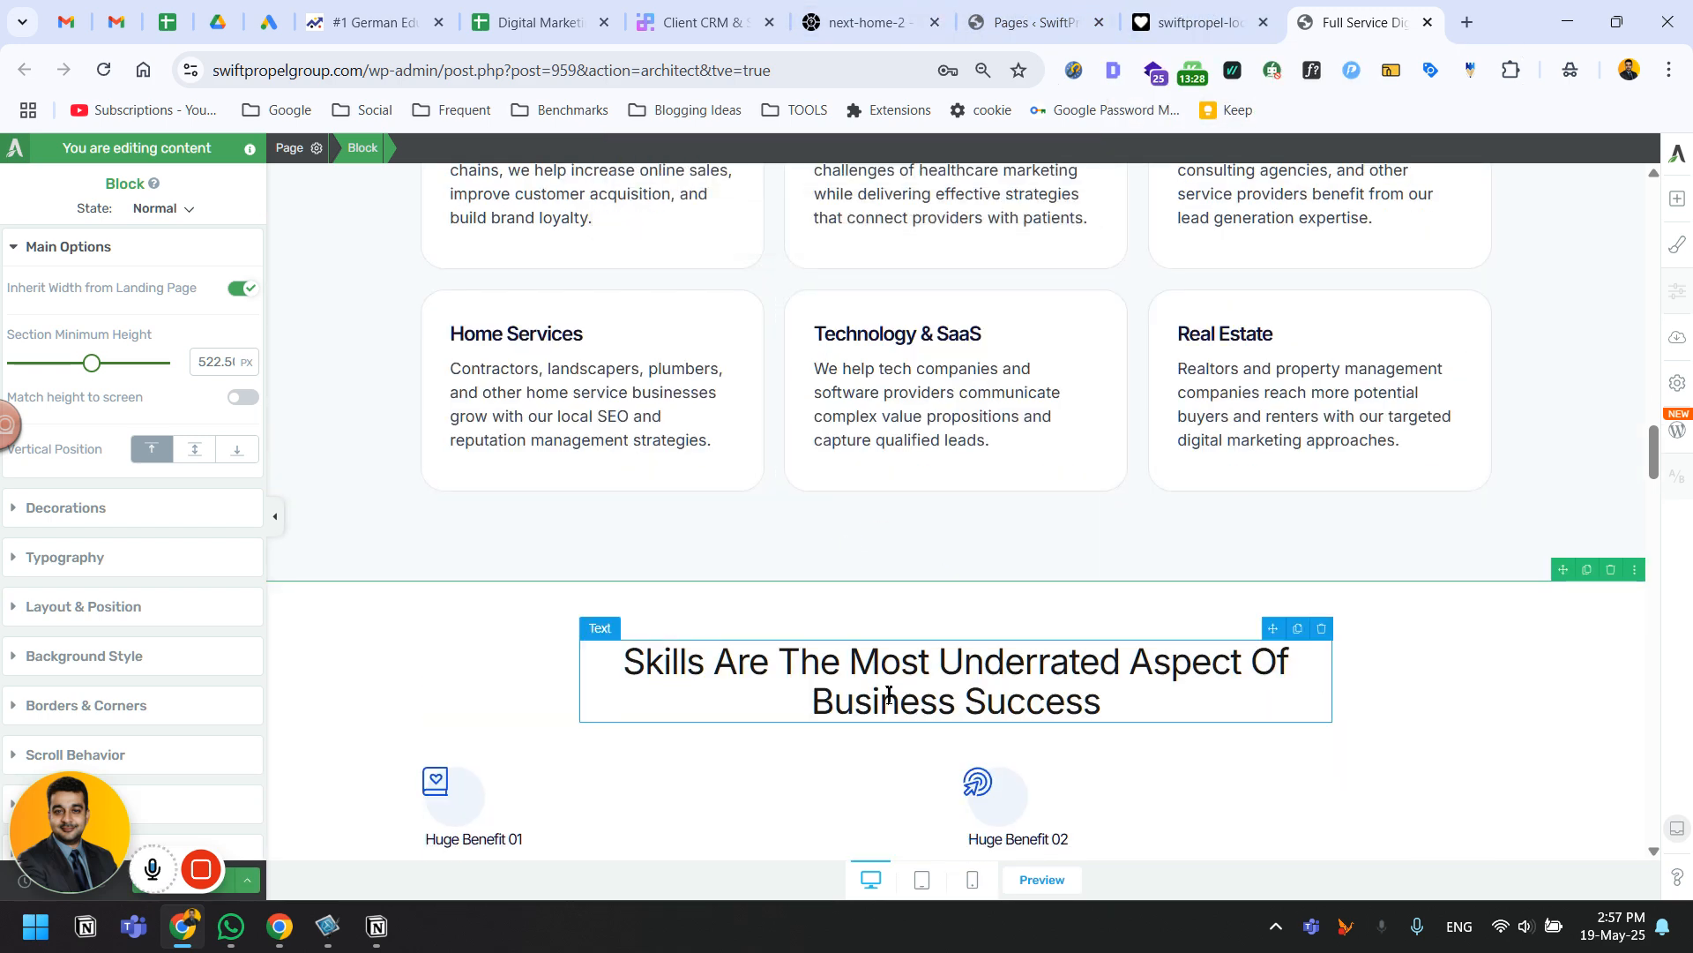
scroll(1102, 688, up, 6)
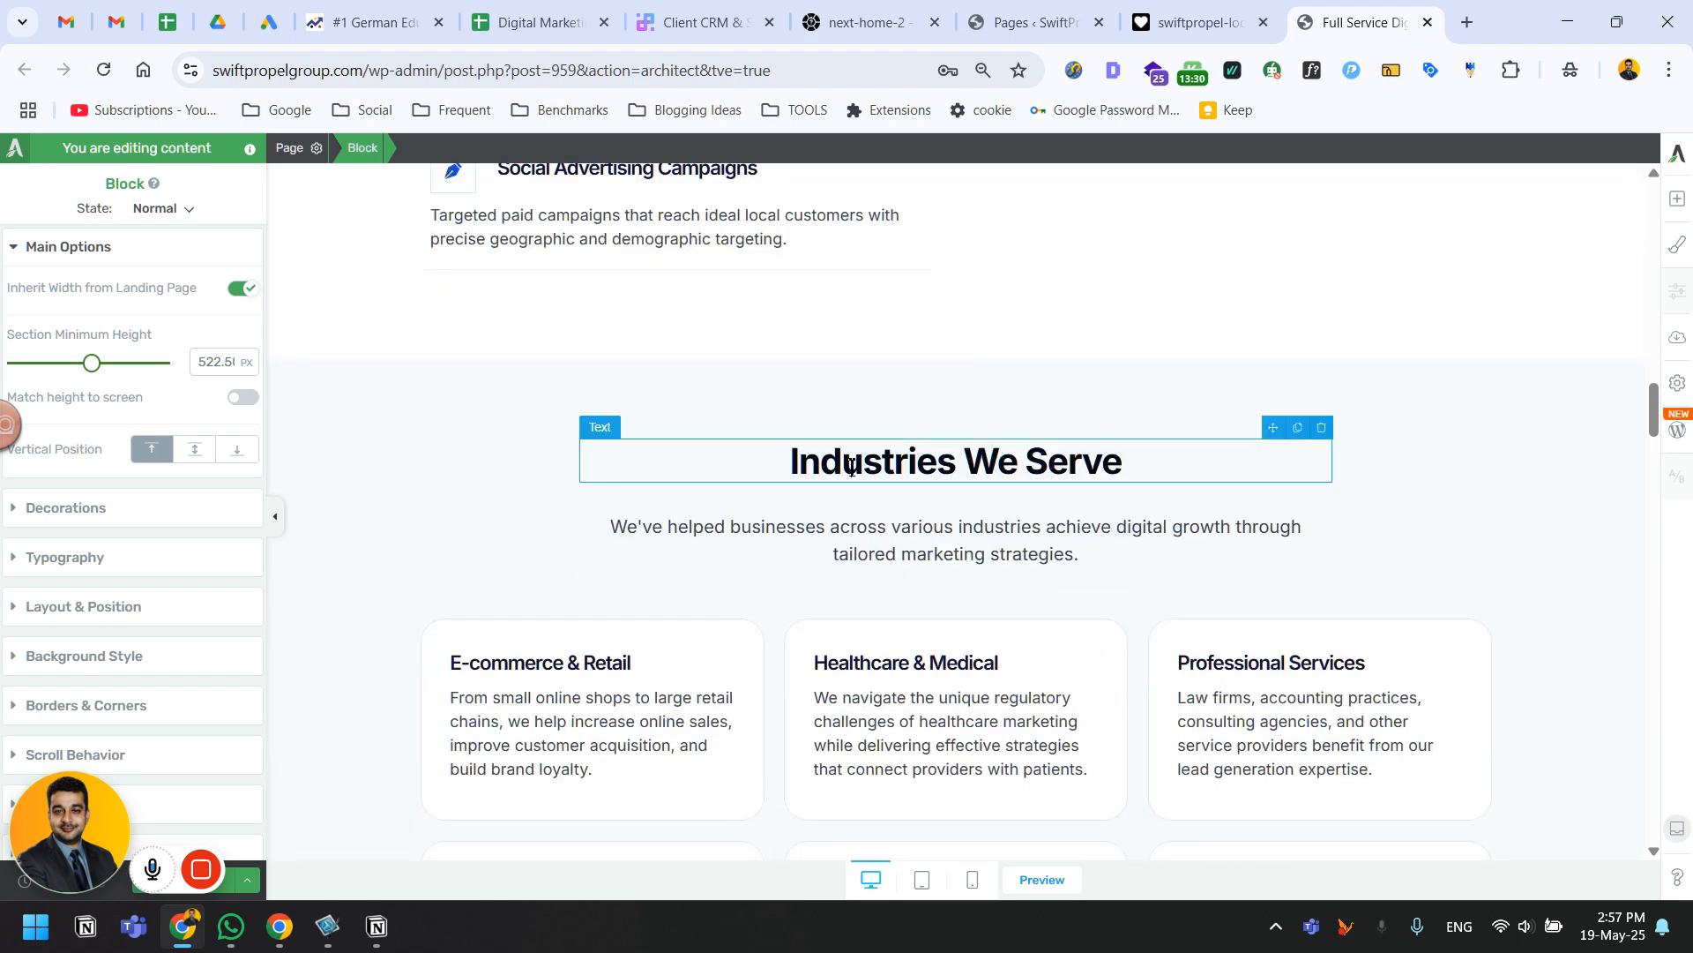
click(1298, 429)
click(1091, 545)
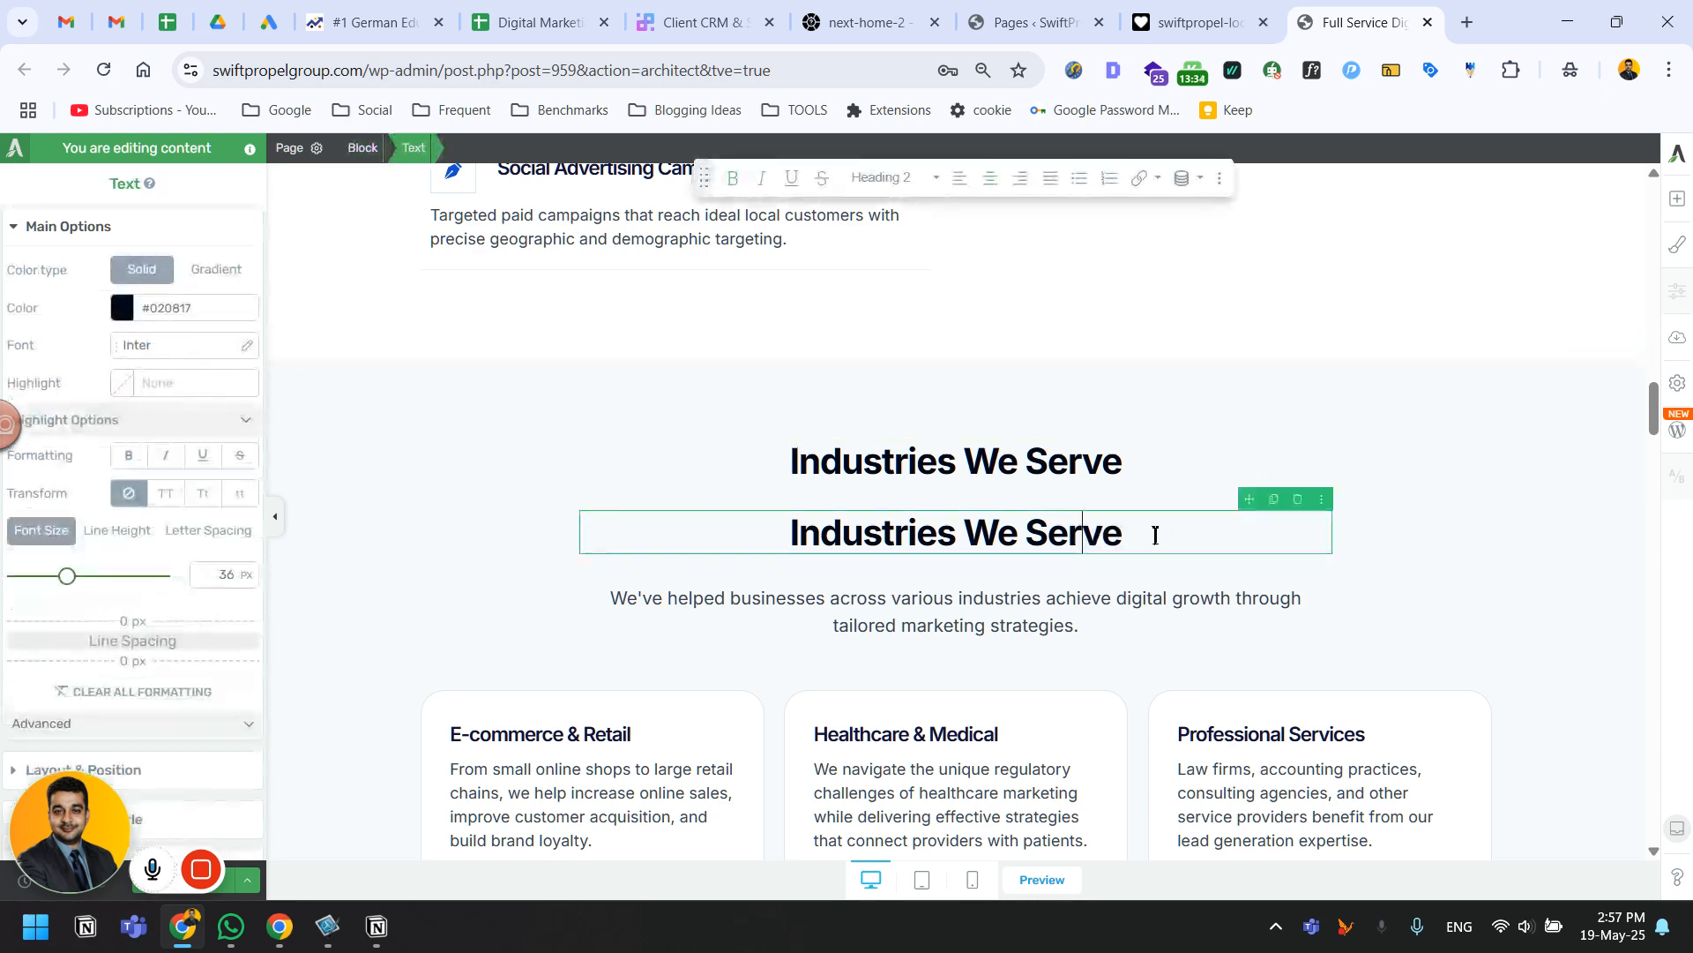
drag(1251, 519, 1088, 669)
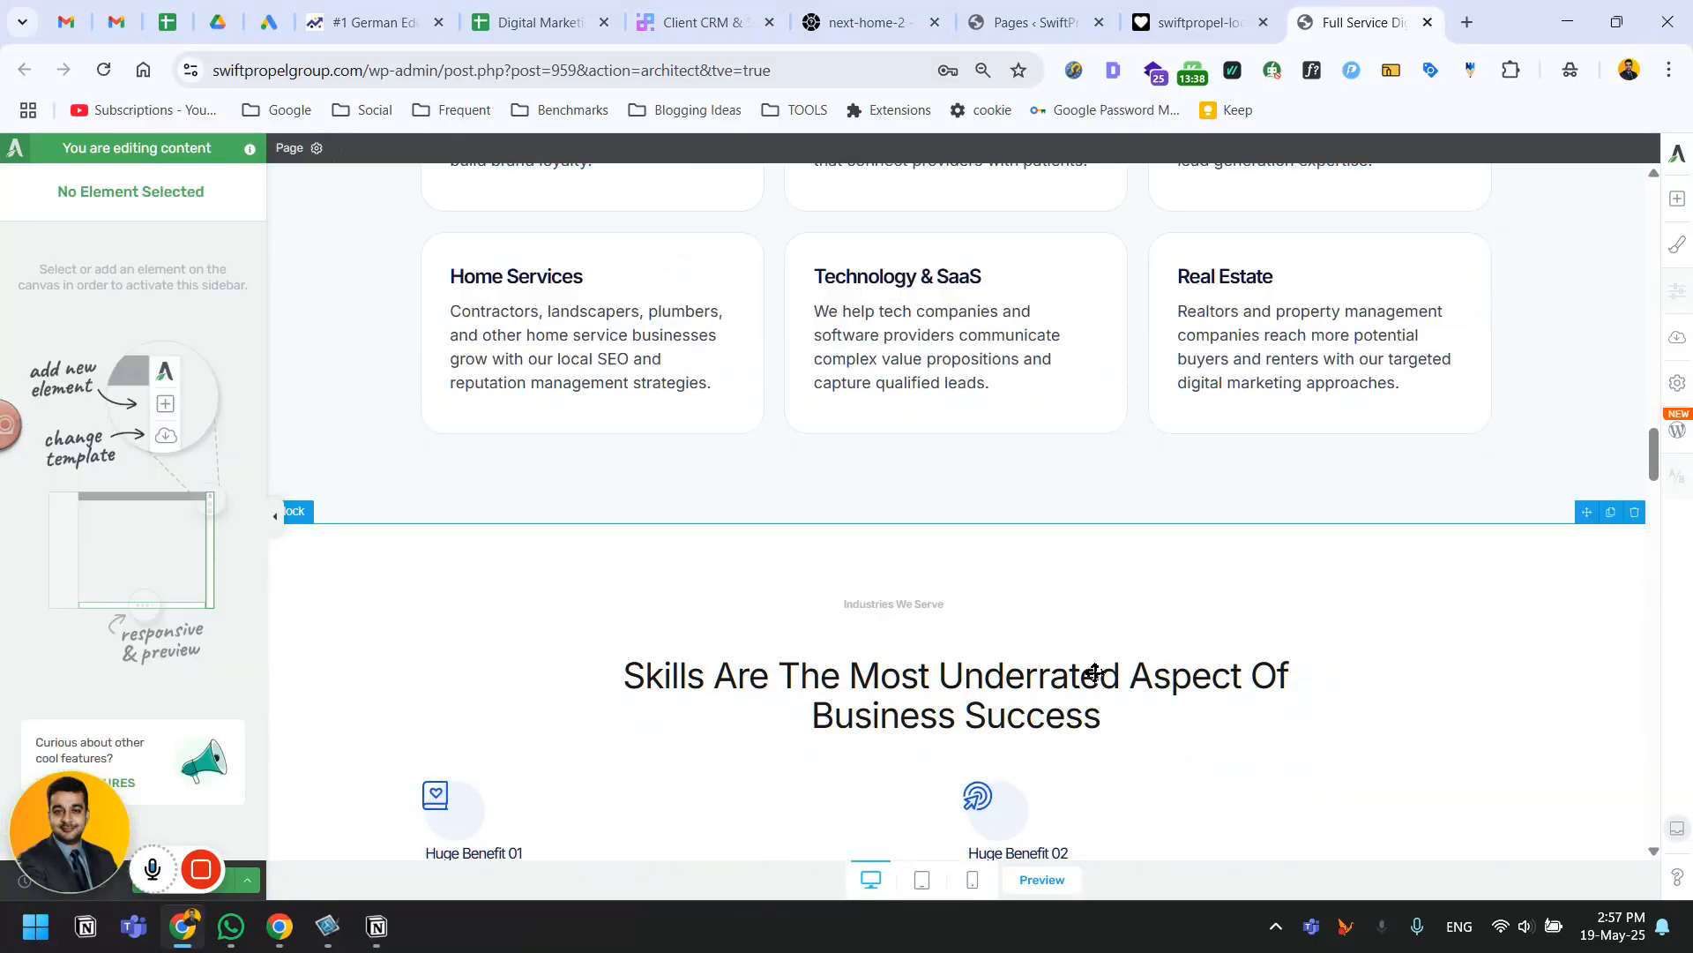
Duplicate the paragraph under "Industries We Serve" and move the copy below the copied heading in the benefits block.
scroll(1013, 620, up, 5)
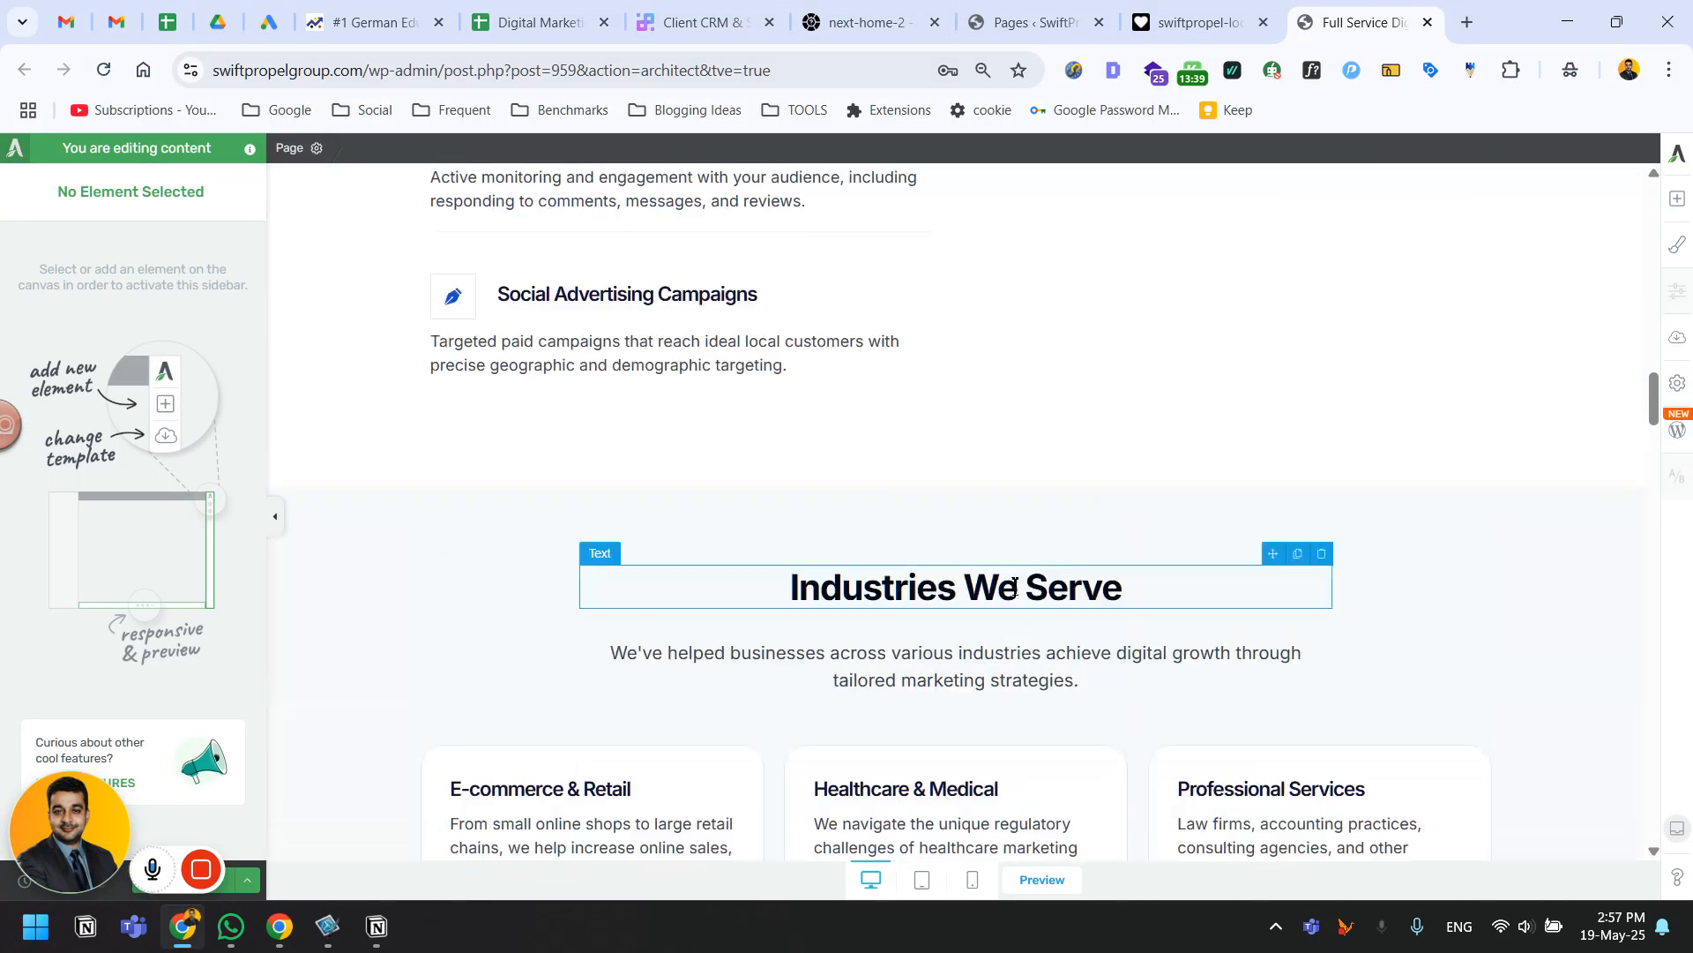
click(979, 654)
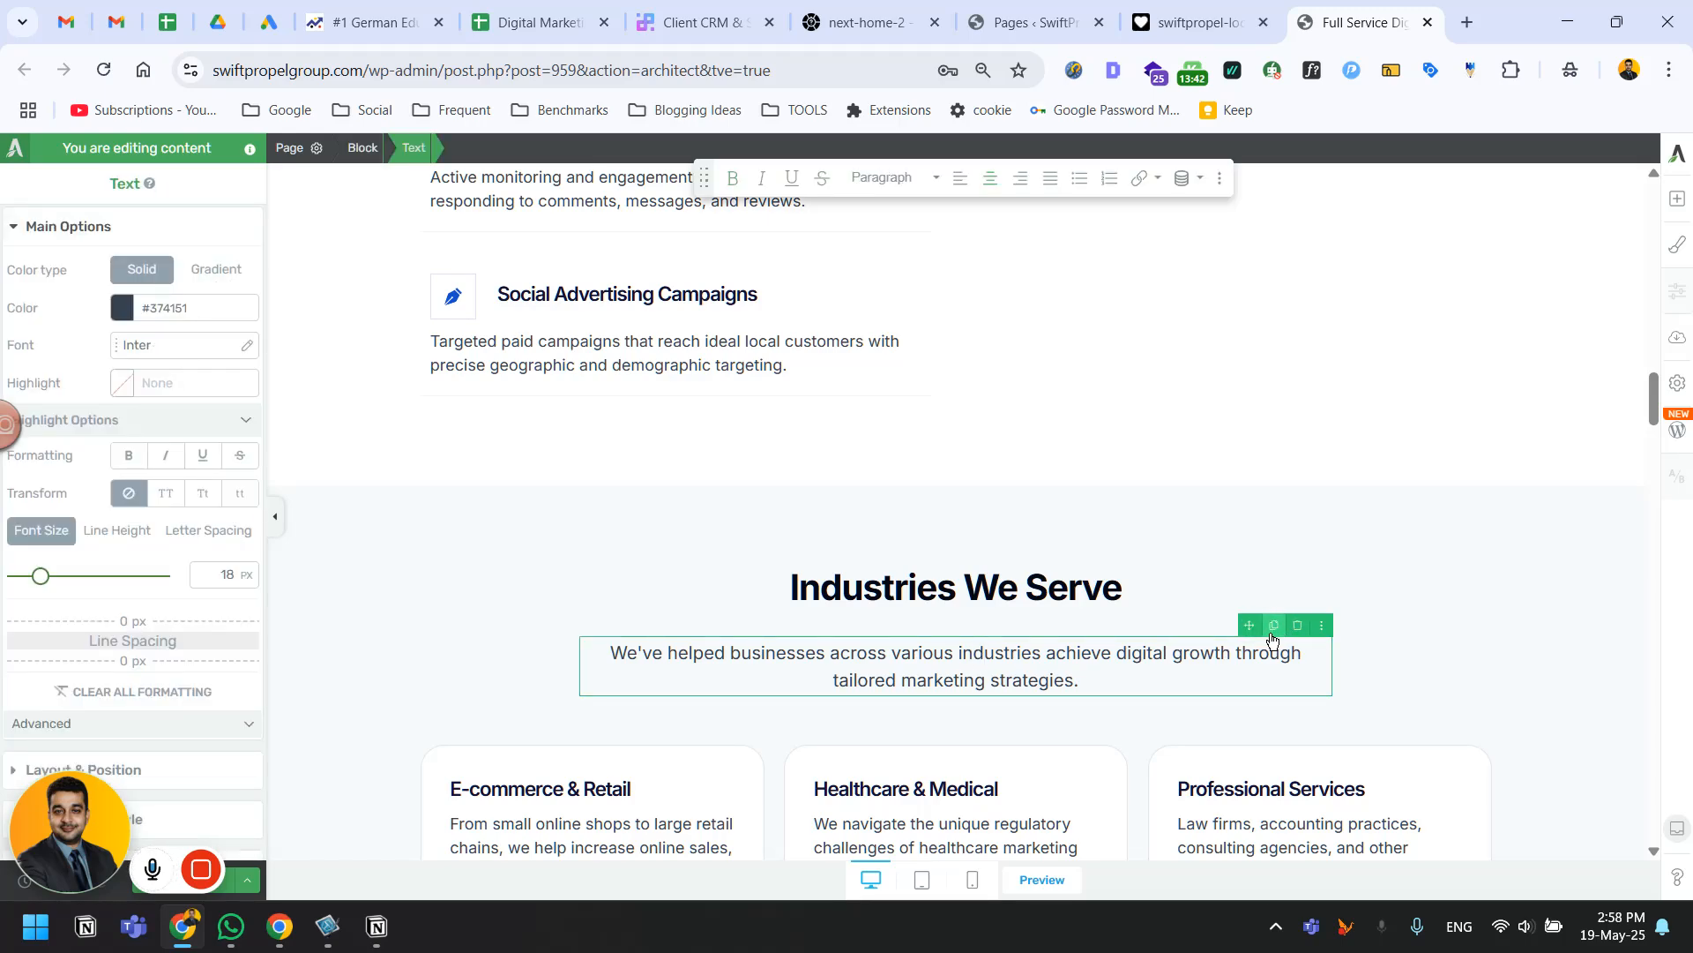
click(1271, 628)
click(1147, 758)
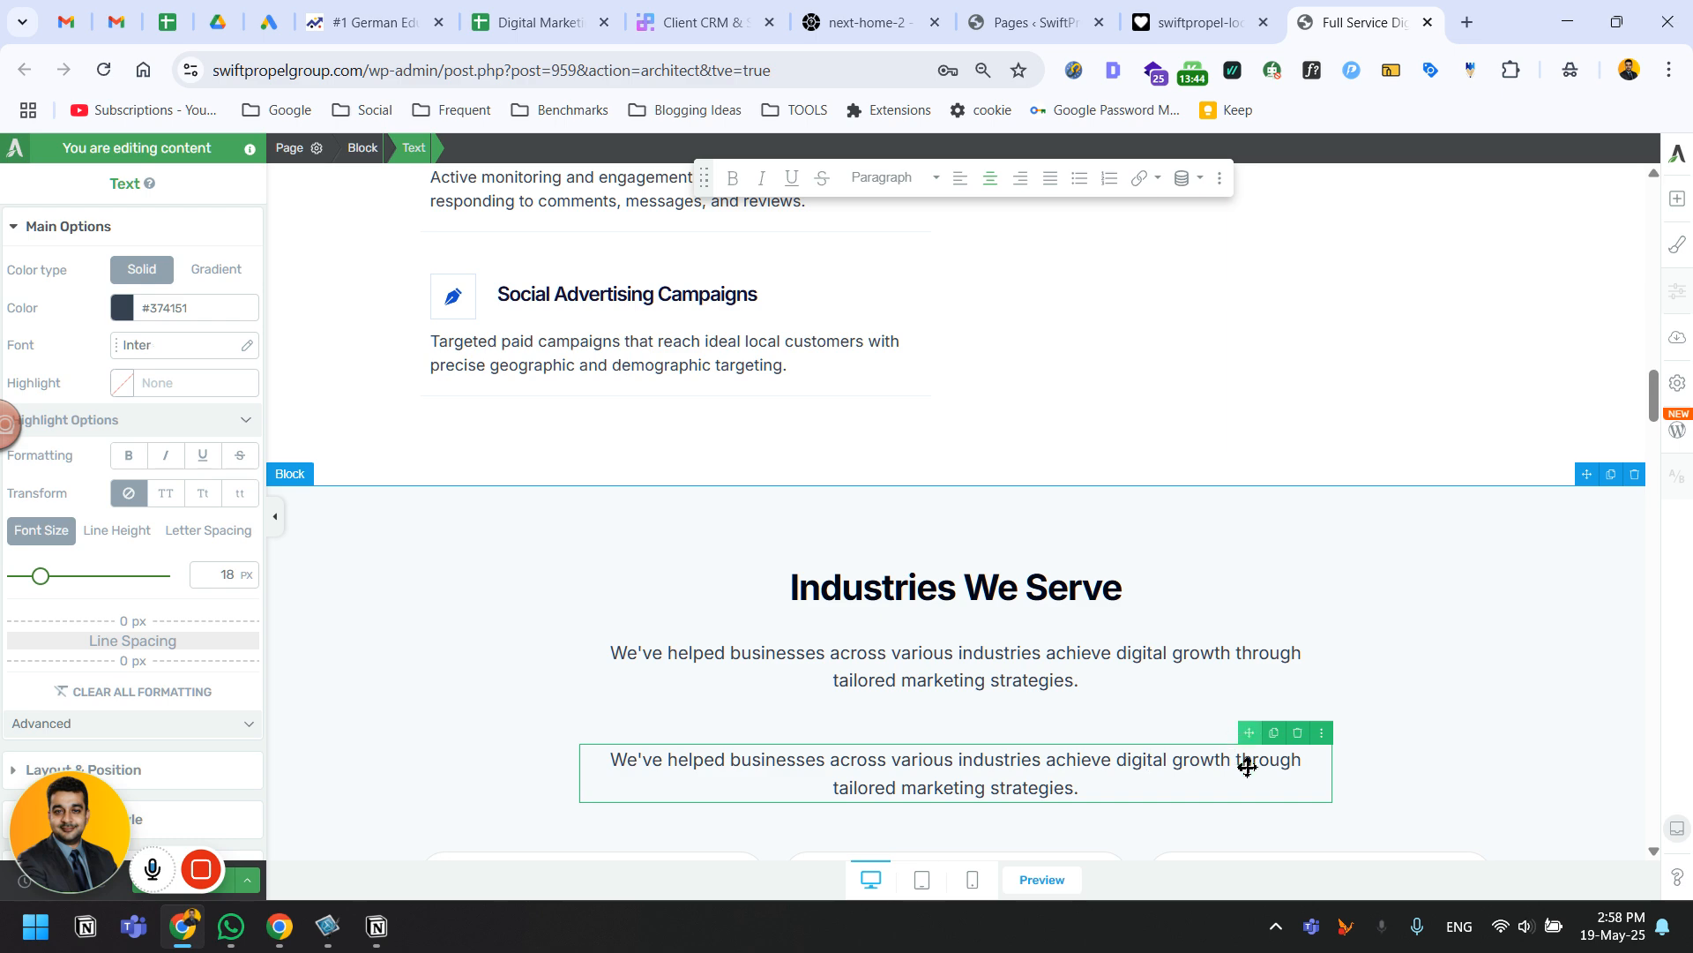
drag(1248, 766, 922, 332)
scroll(923, 340, up, 1)
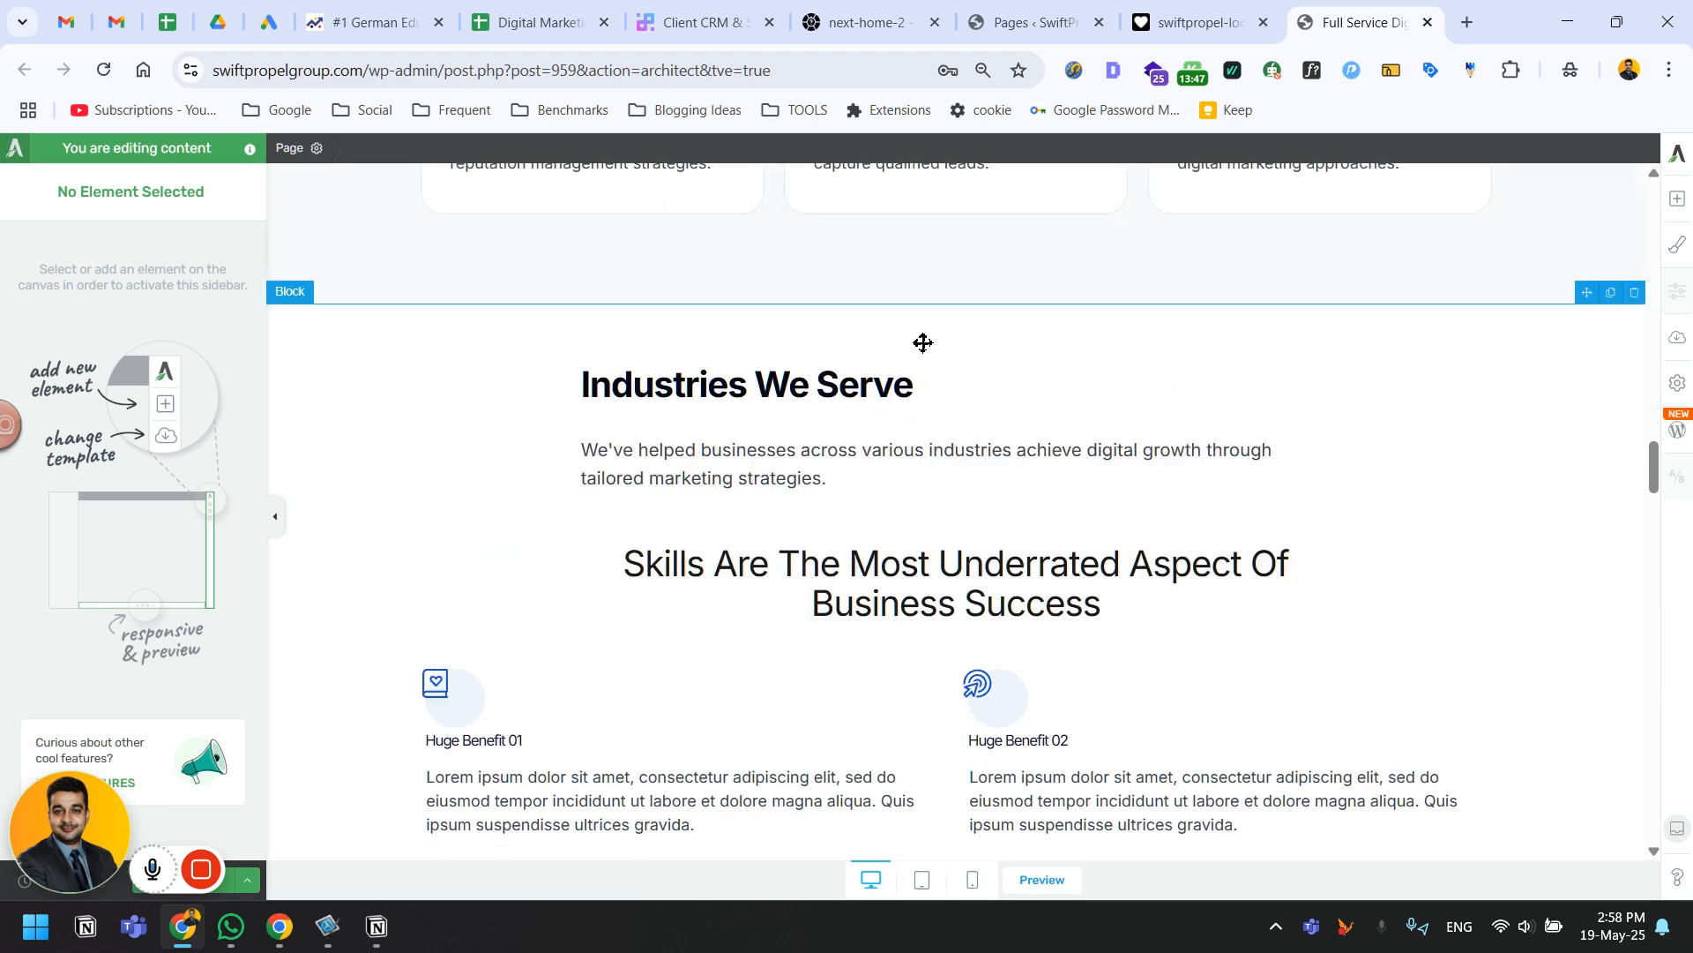
Center-align the copied heading and its paragraph in the benefits block.
click(831, 395)
click(989, 178)
click(913, 445)
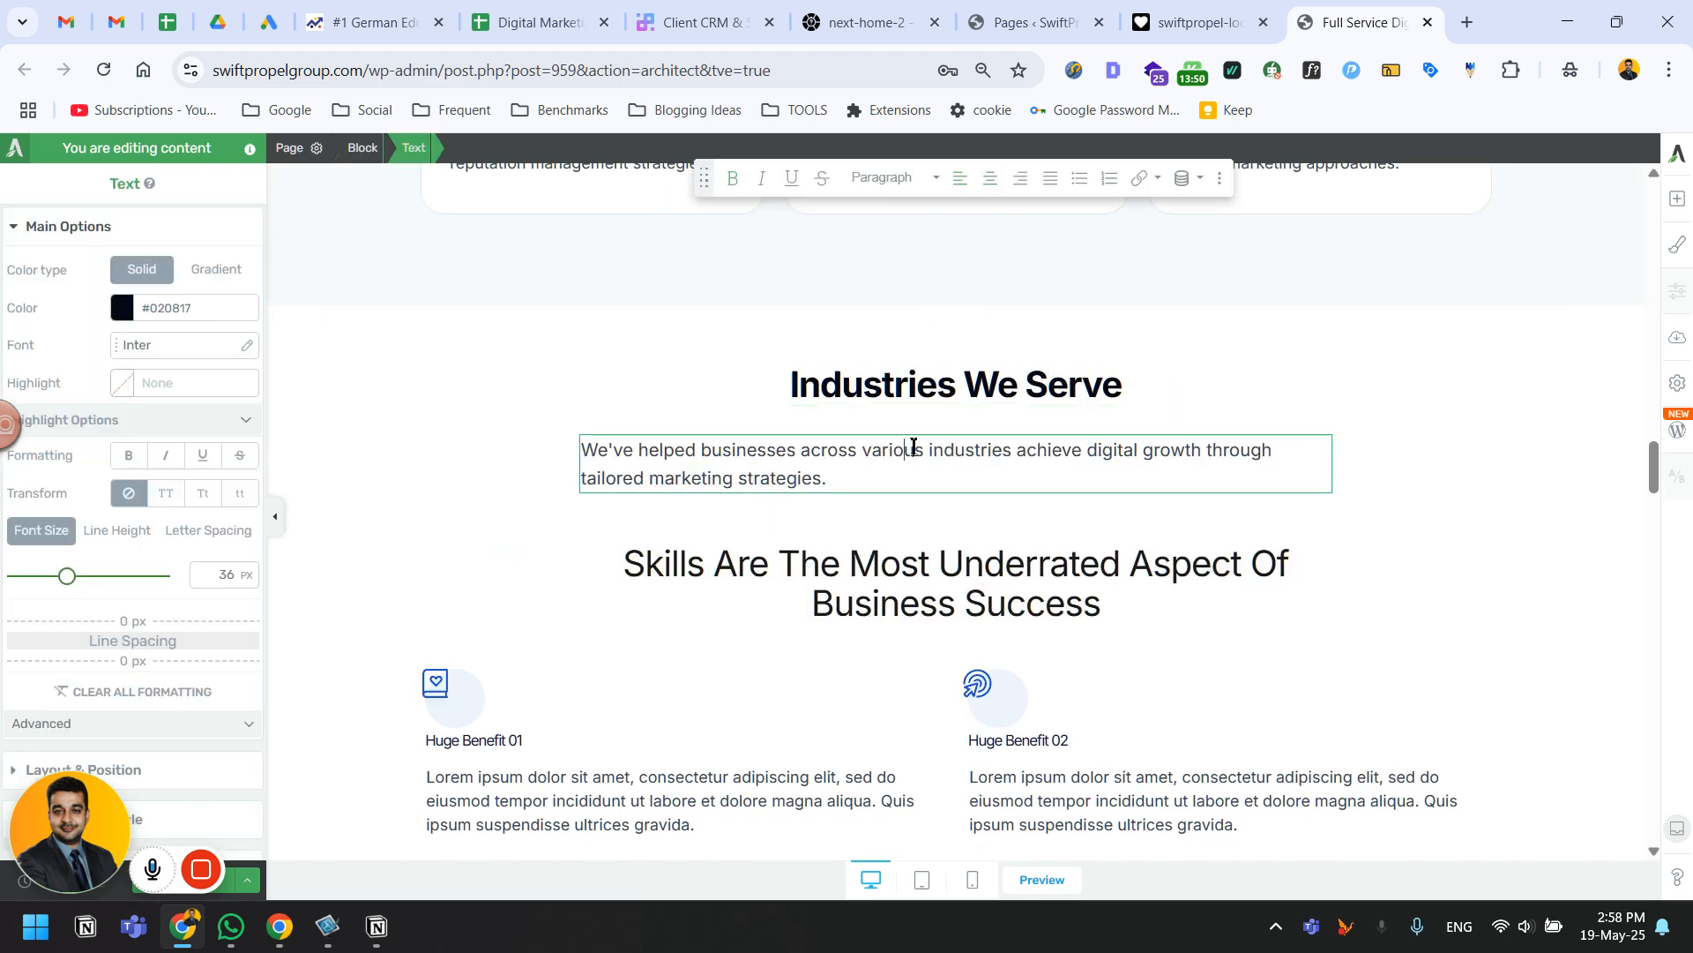
click(990, 178)
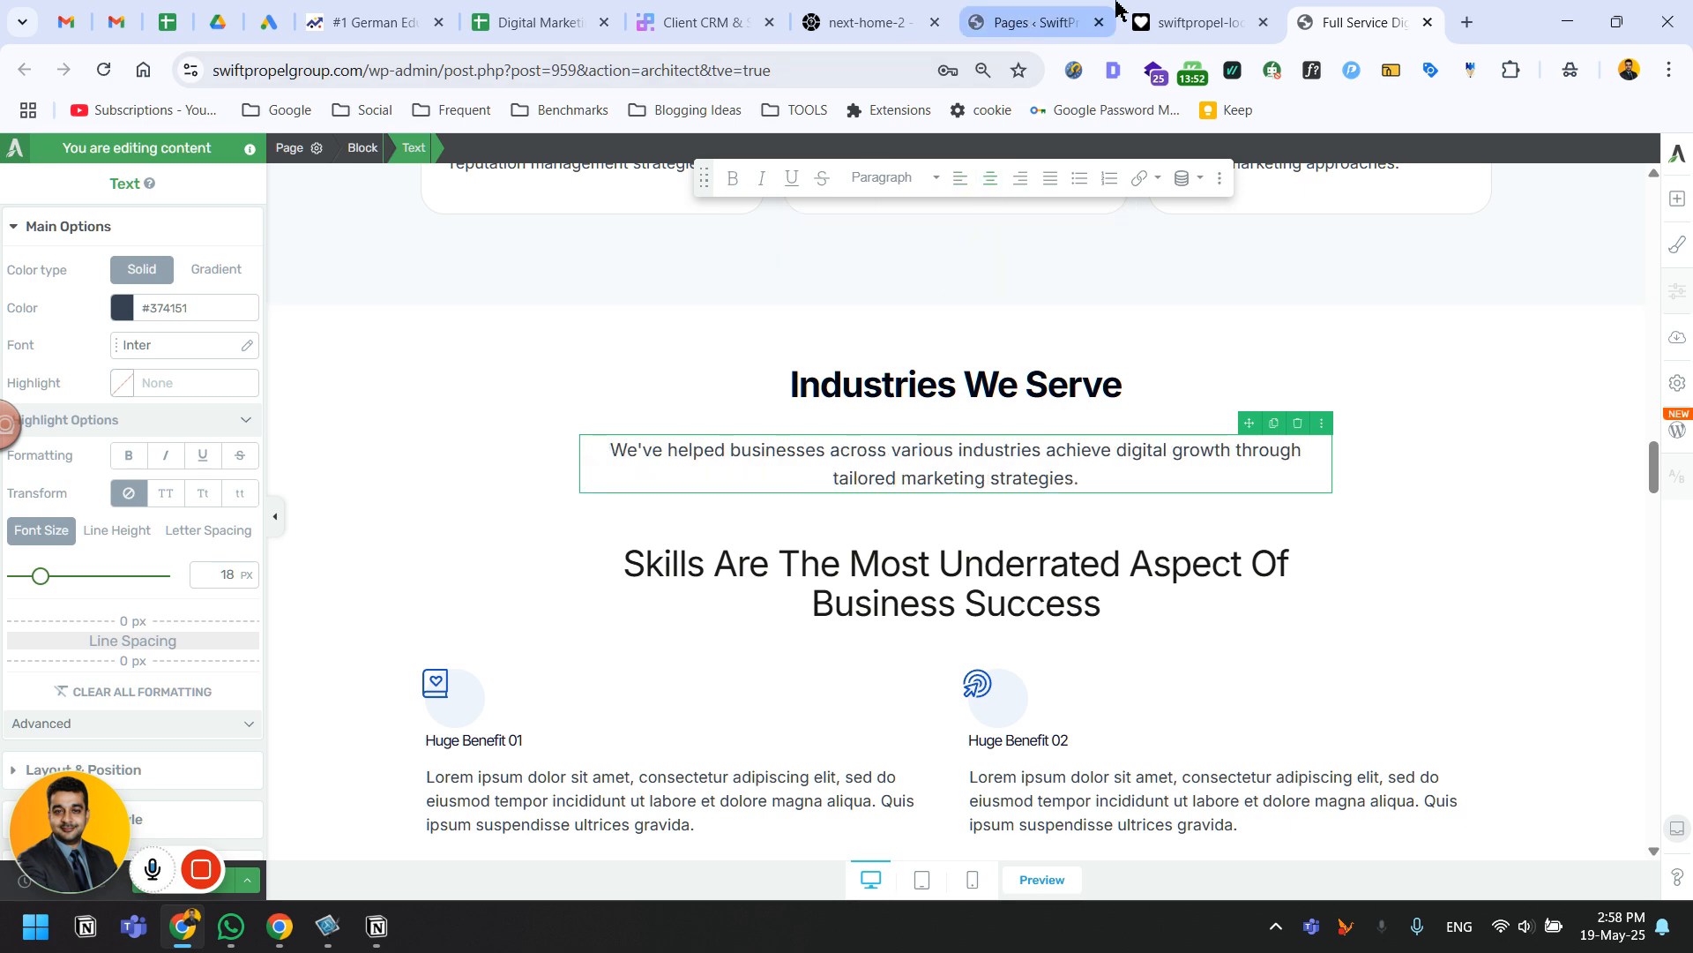
Replace the copied heading's text with "Our Proven Process", copied from the Lovable reference page.
click(1146, 13)
drag(650, 264, 1074, 278)
key(ctrl+c)
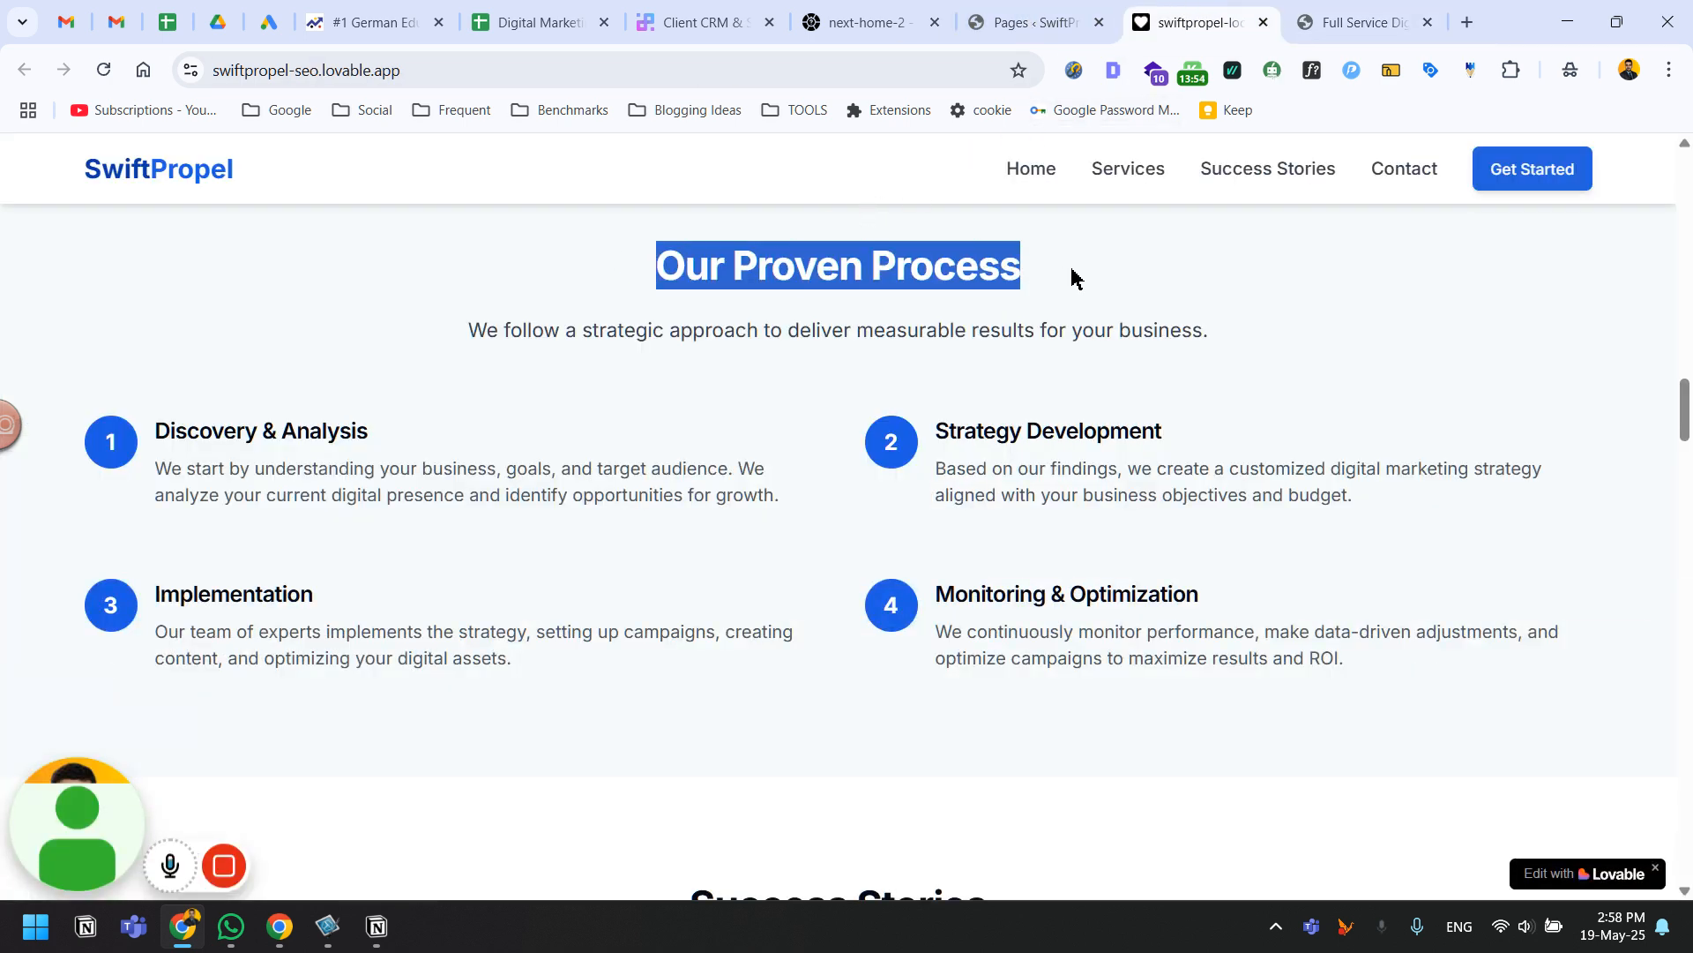
click(1345, 17)
click(967, 388)
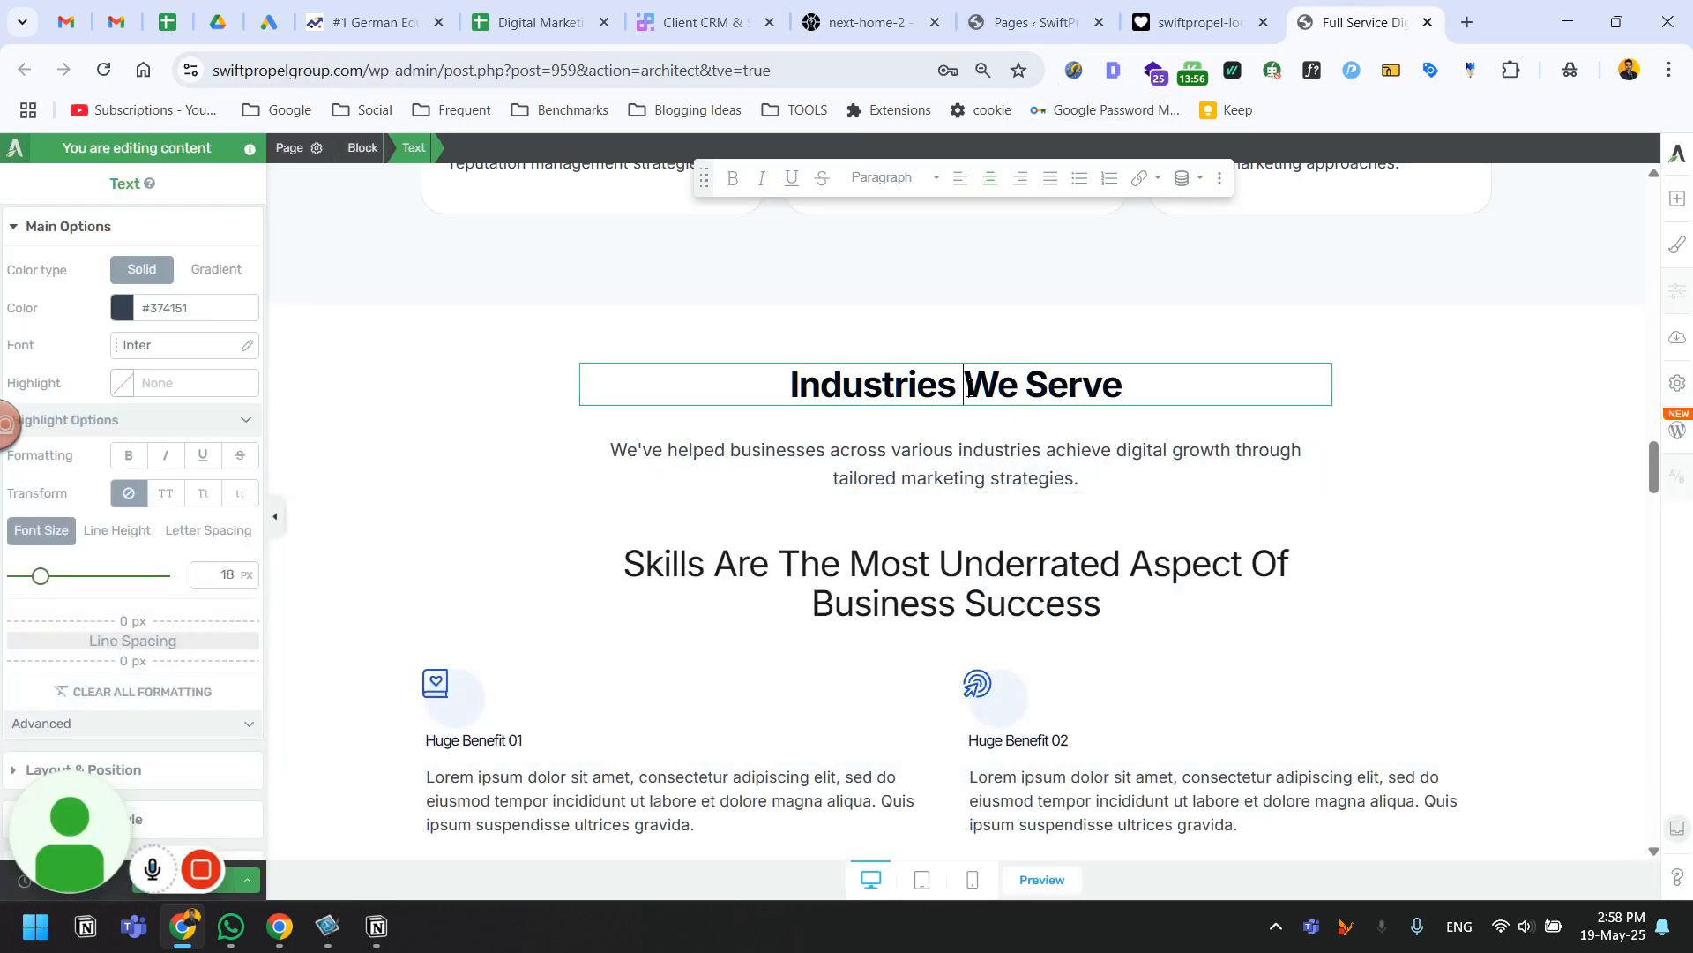
key(ctrl+a)
key(ctrl+v)
Replace the copied paragraph with the reference page's "We follow a strategic approach to deliver measurable results for your business." and remove the trailing blank line.
click(1195, 22)
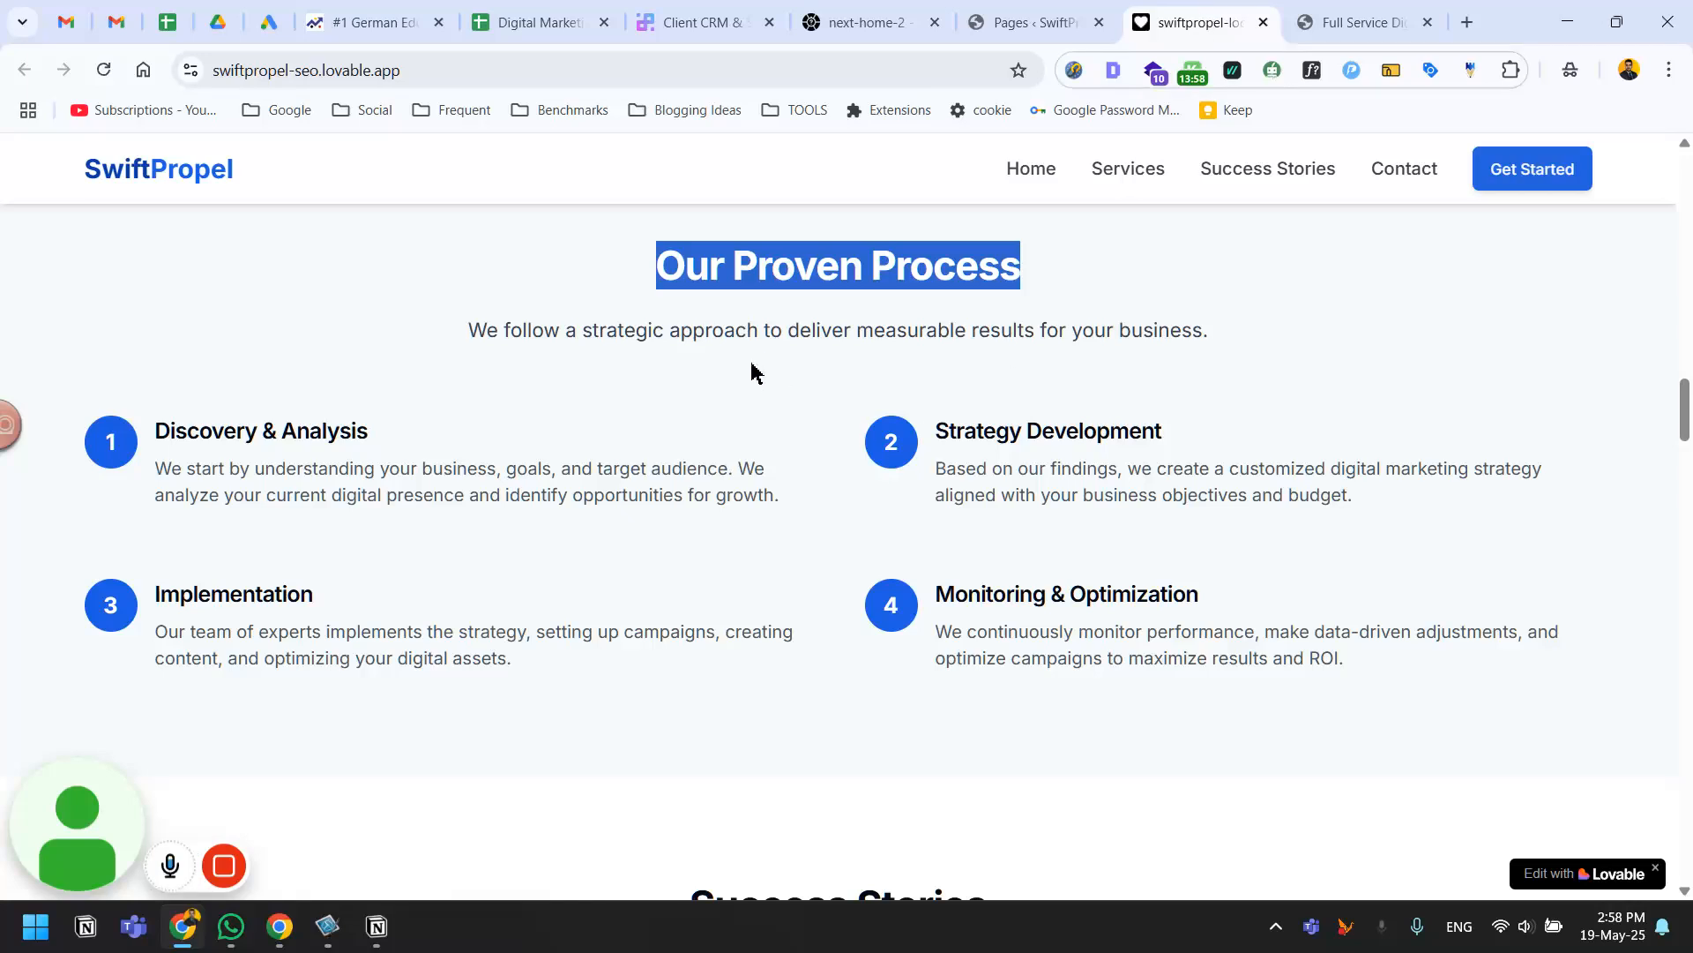
triple_click(773, 330)
key(ctrl+c)
click(1358, 22)
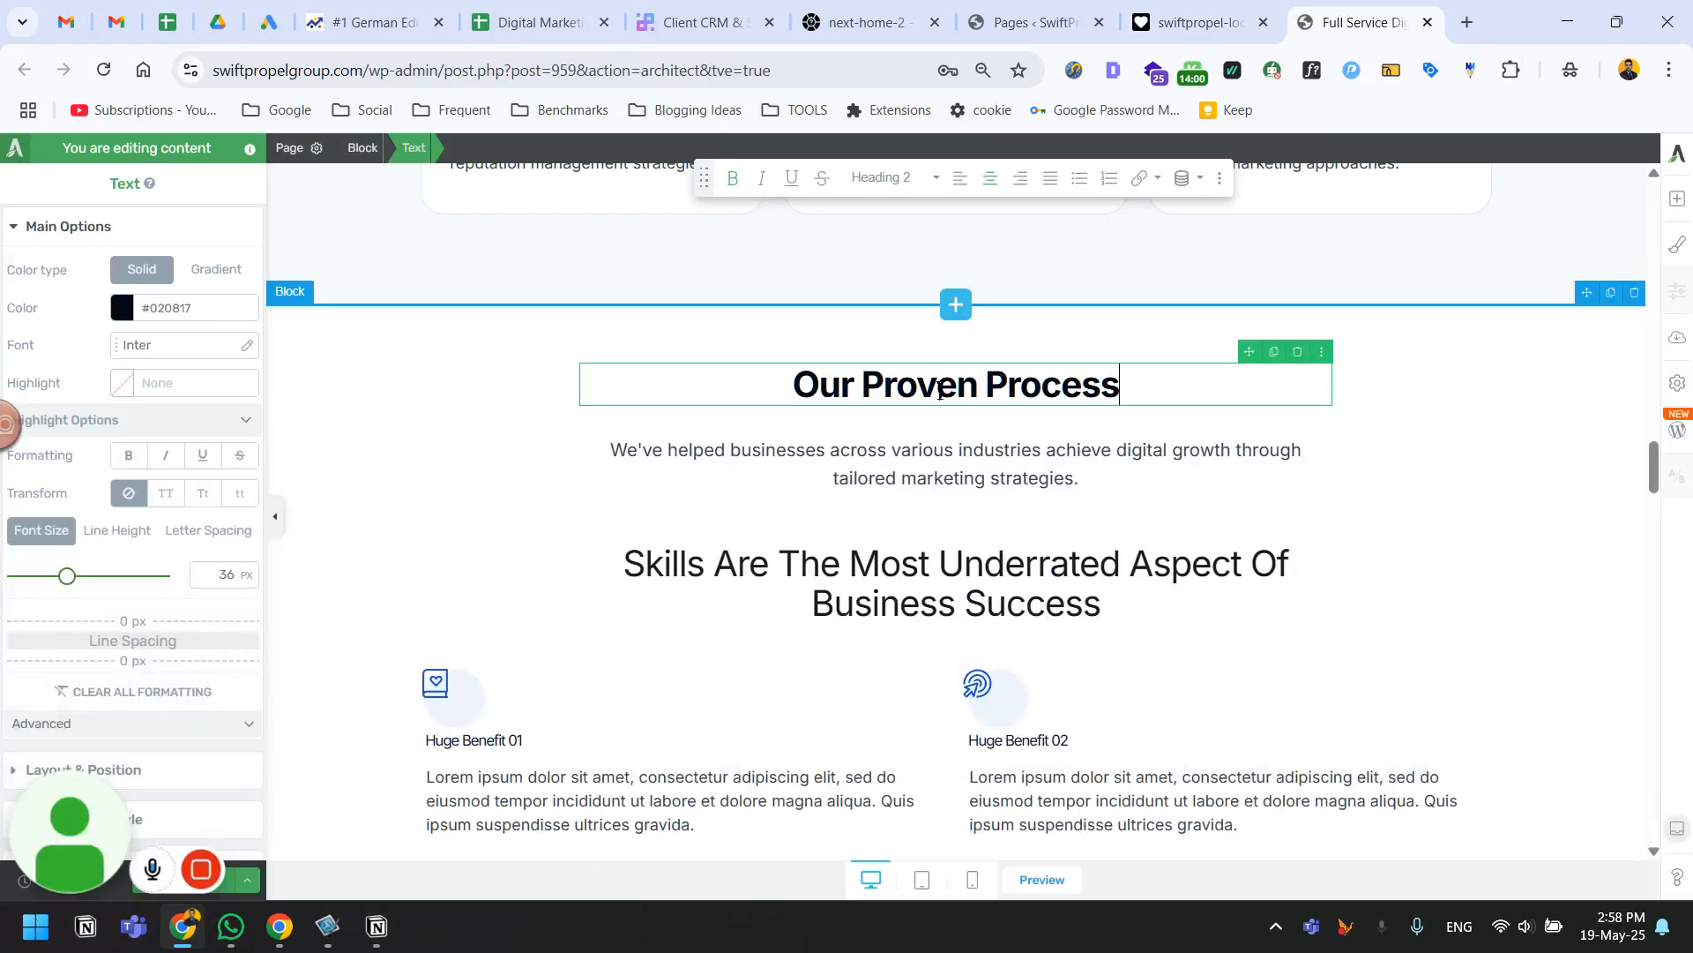
click(880, 453)
key(ctrl+a)
key(ctrl+v)
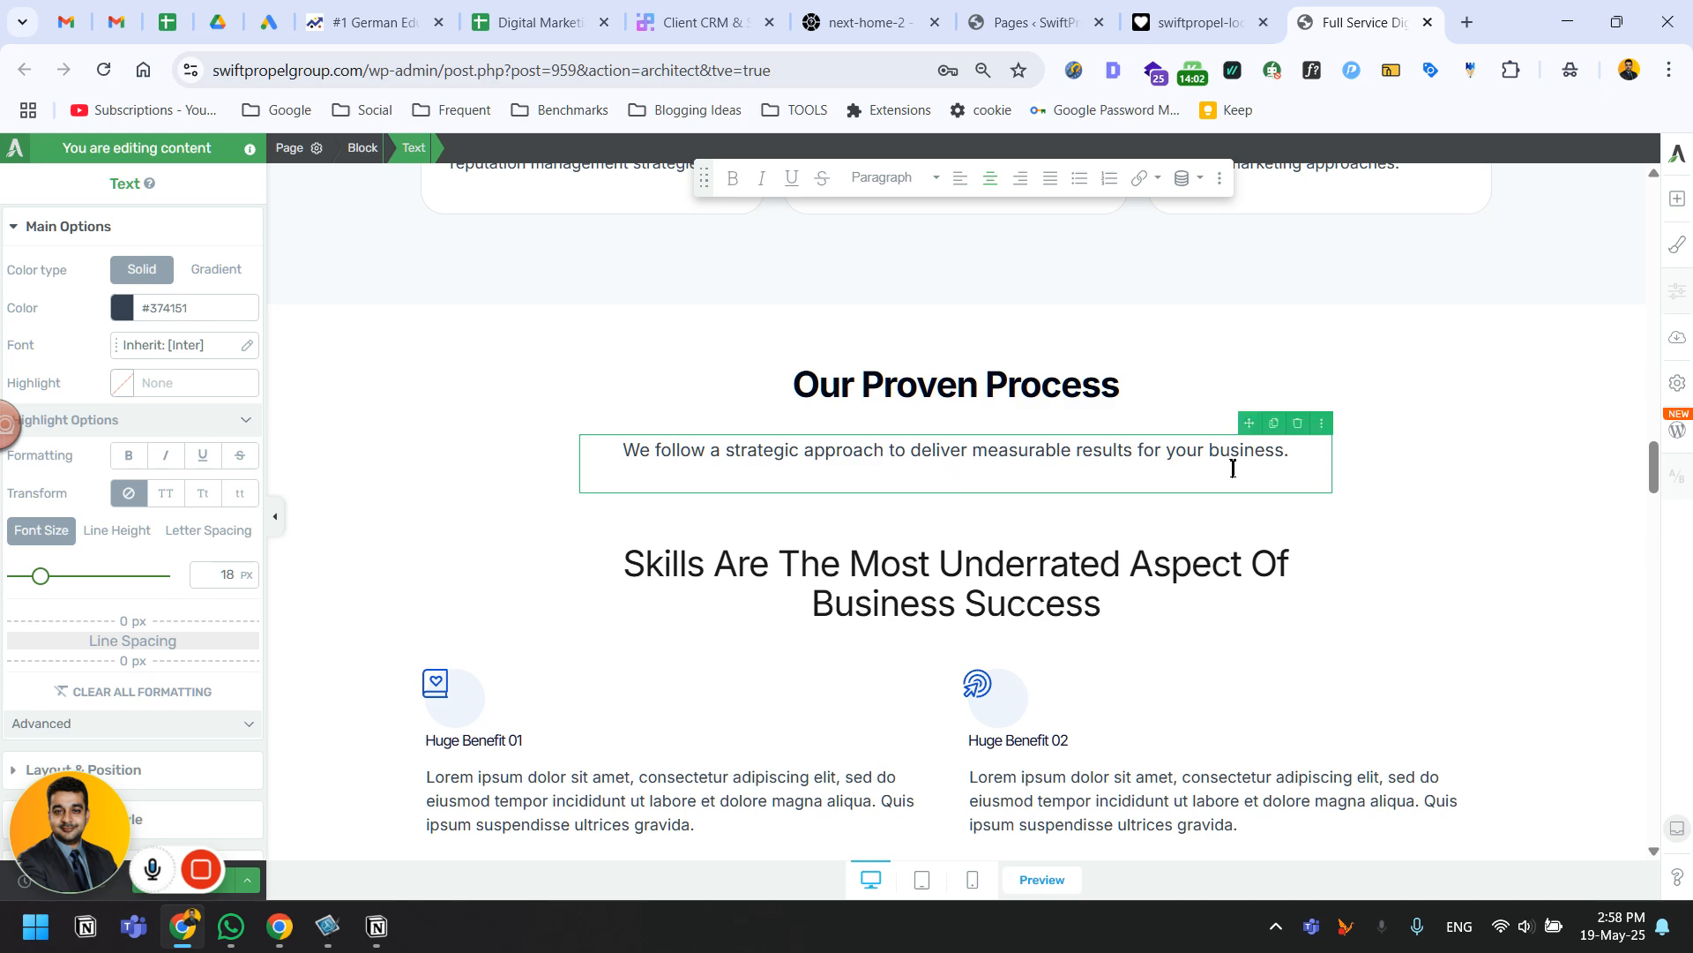
key(BackSpace)
click(1478, 488)
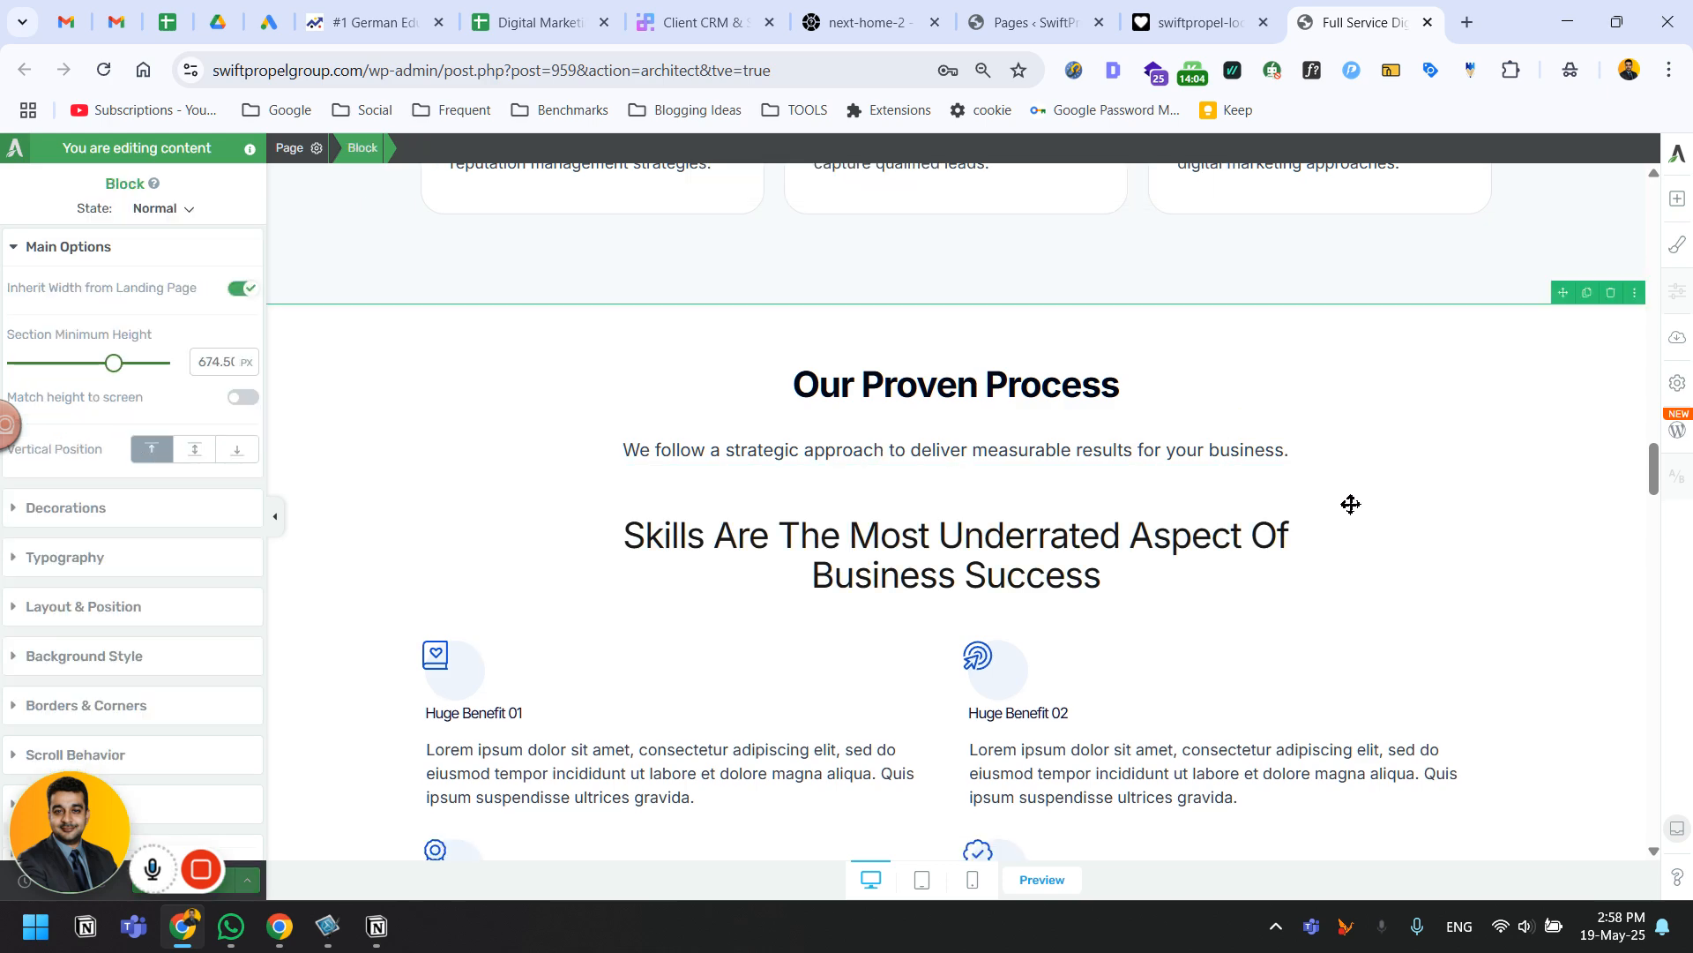
Delete the "Skills Are The Most Underrated Aspect Of Business Success" heading and save the page.
click(878, 516)
click(1310, 504)
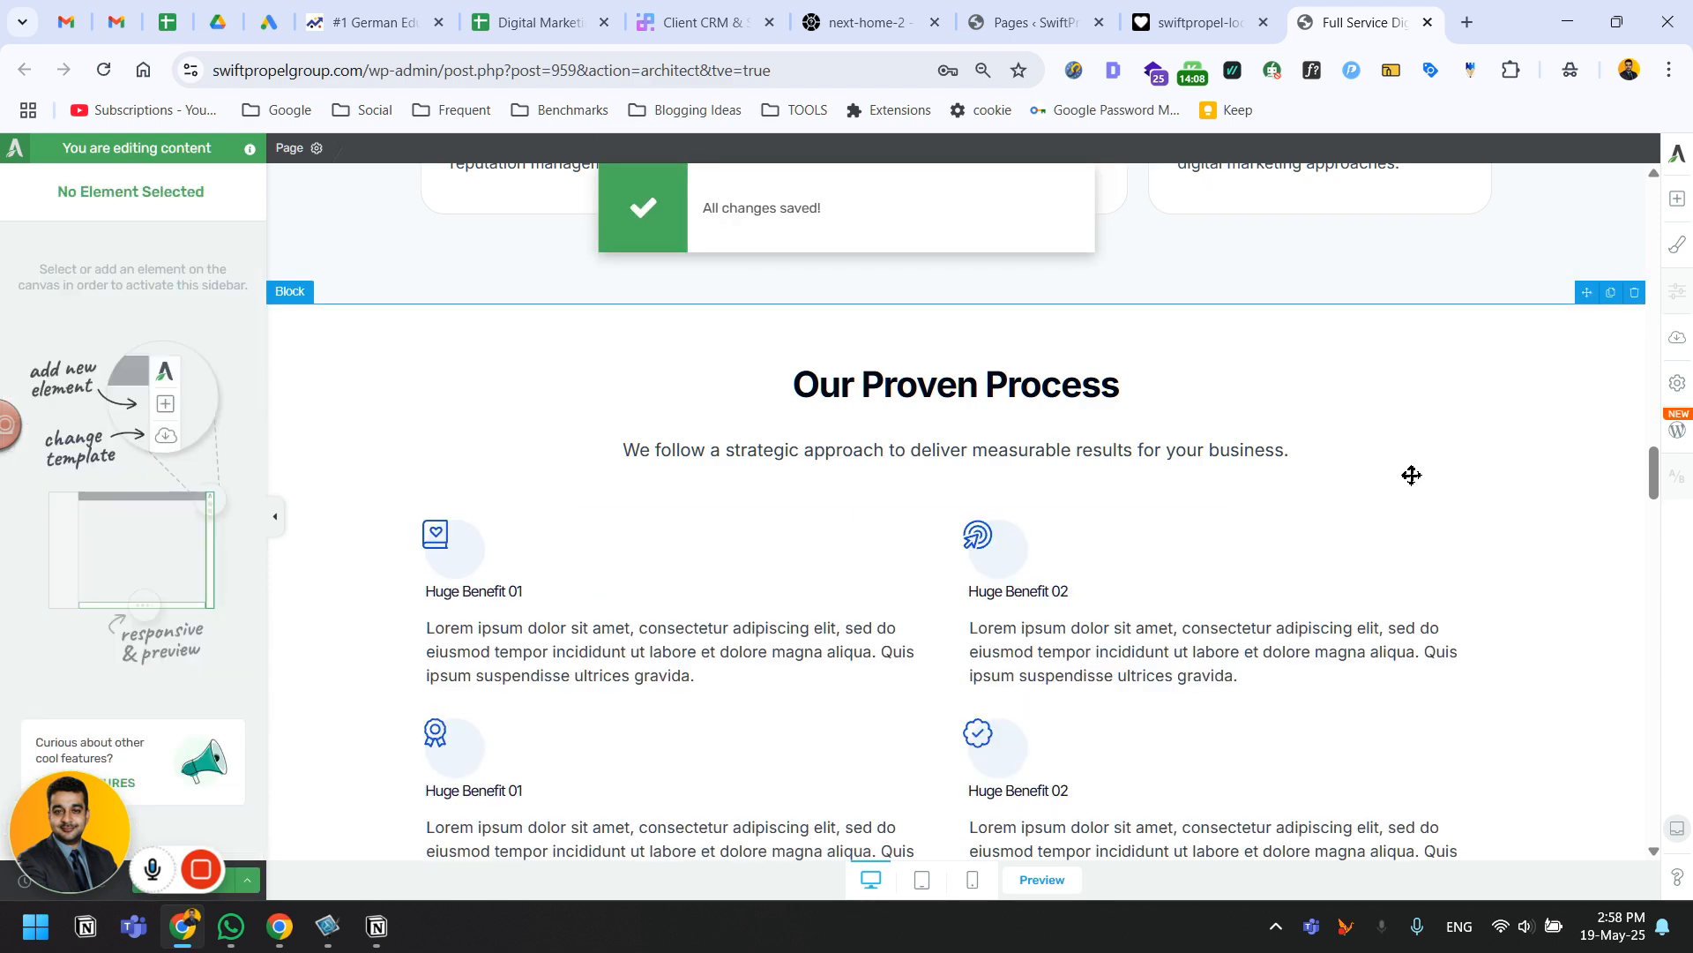
Compare the spacing with the reference page and set the "We follow a strategic approach" paragraph's bottom margin to 74 px.
click(1199, 22)
click(838, 366)
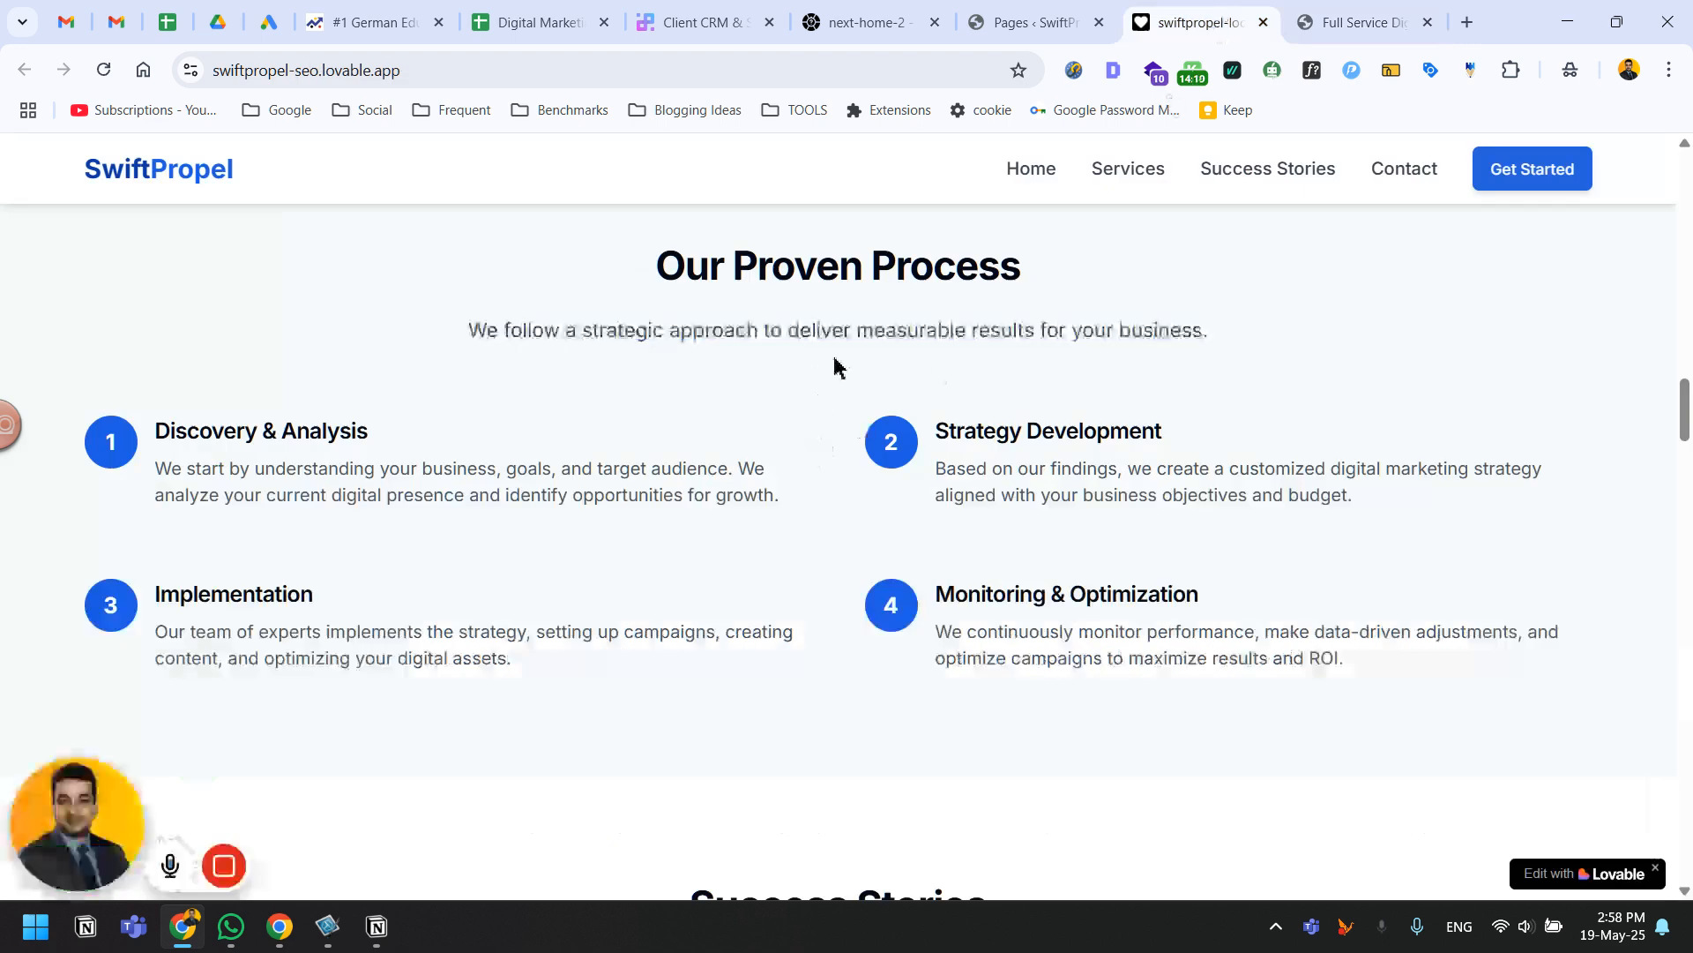
click(1307, 19)
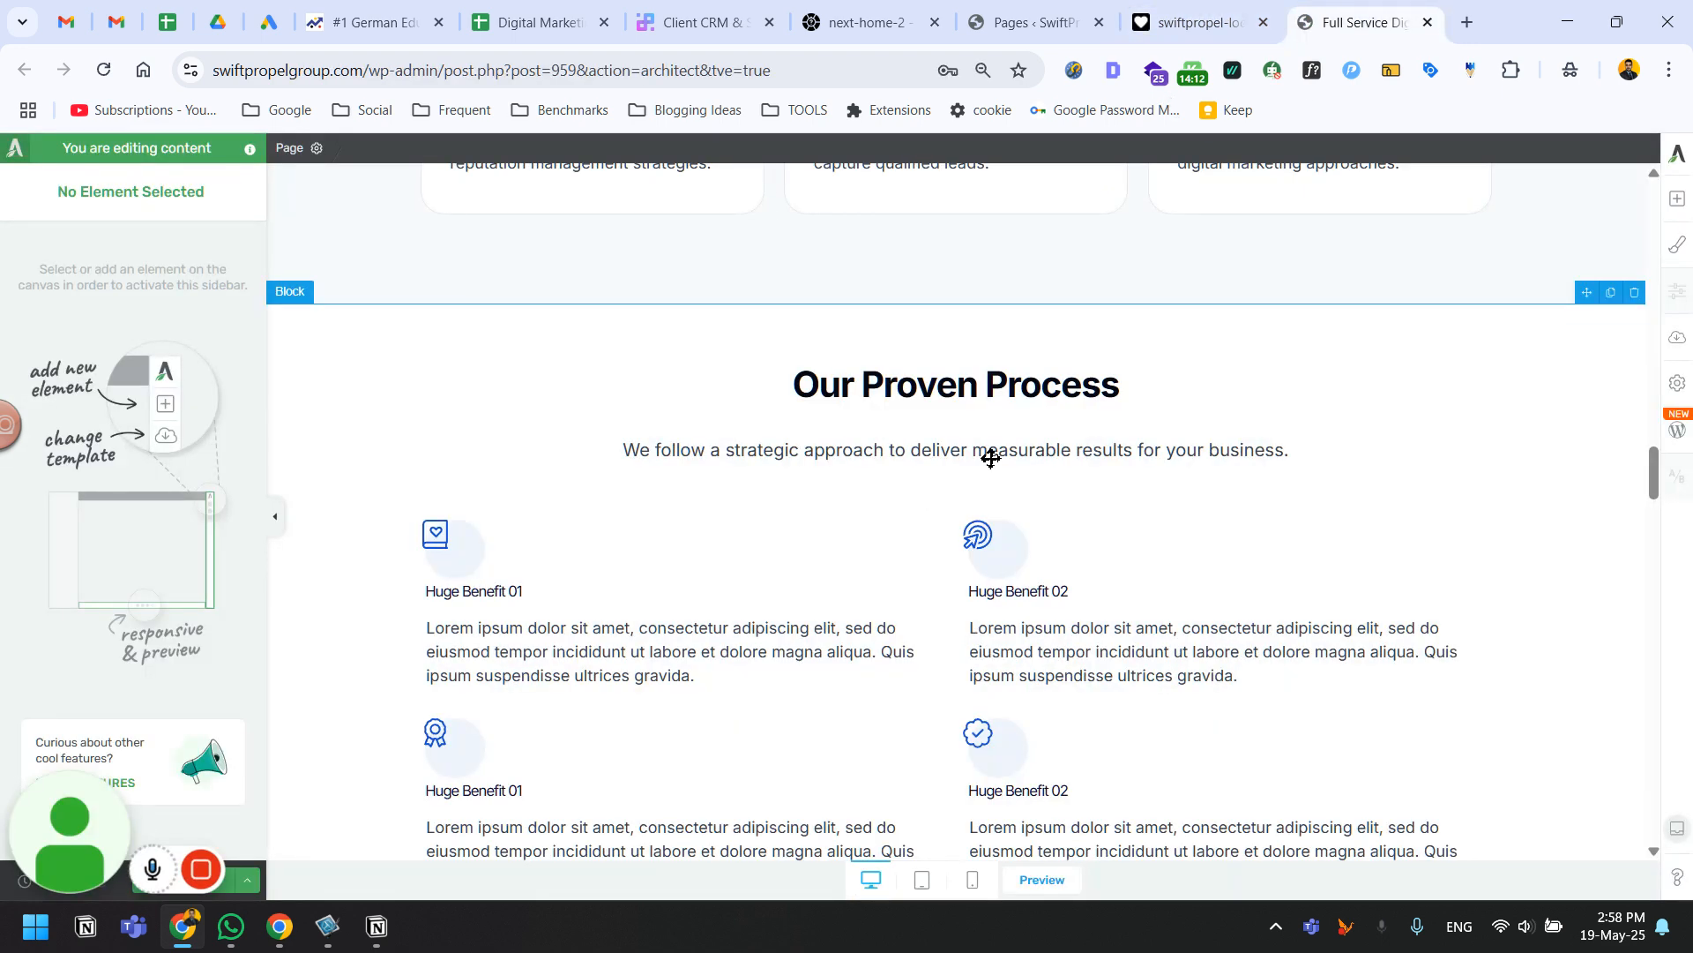
click(1064, 451)
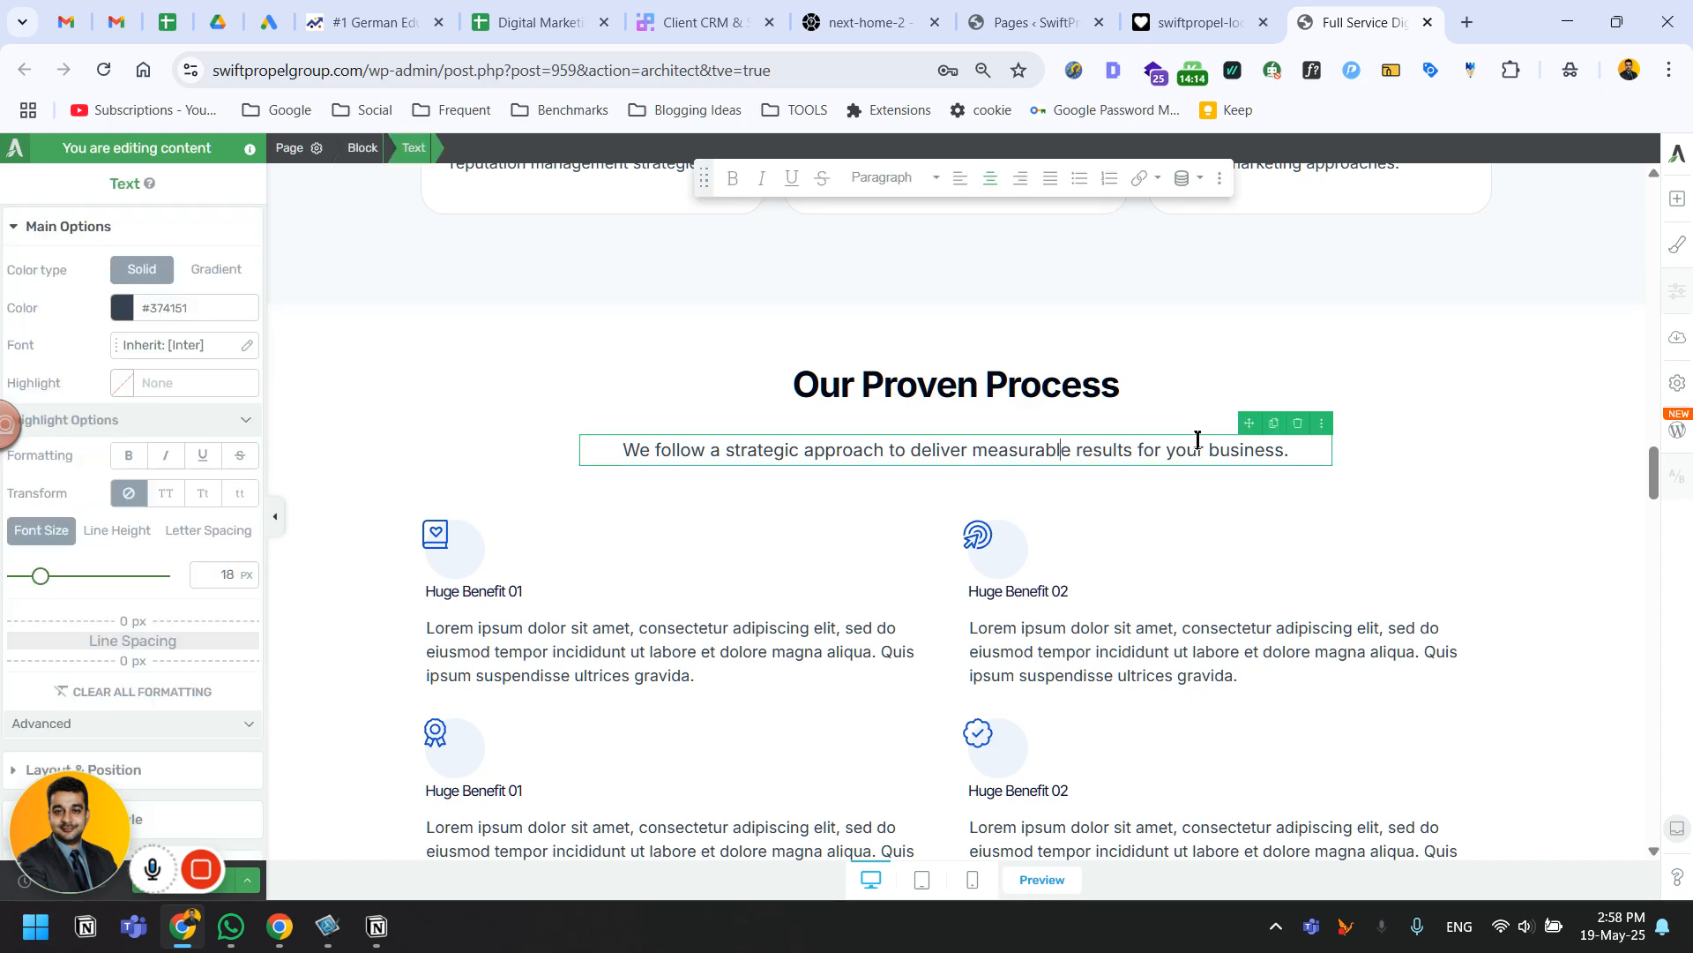
click(133, 771)
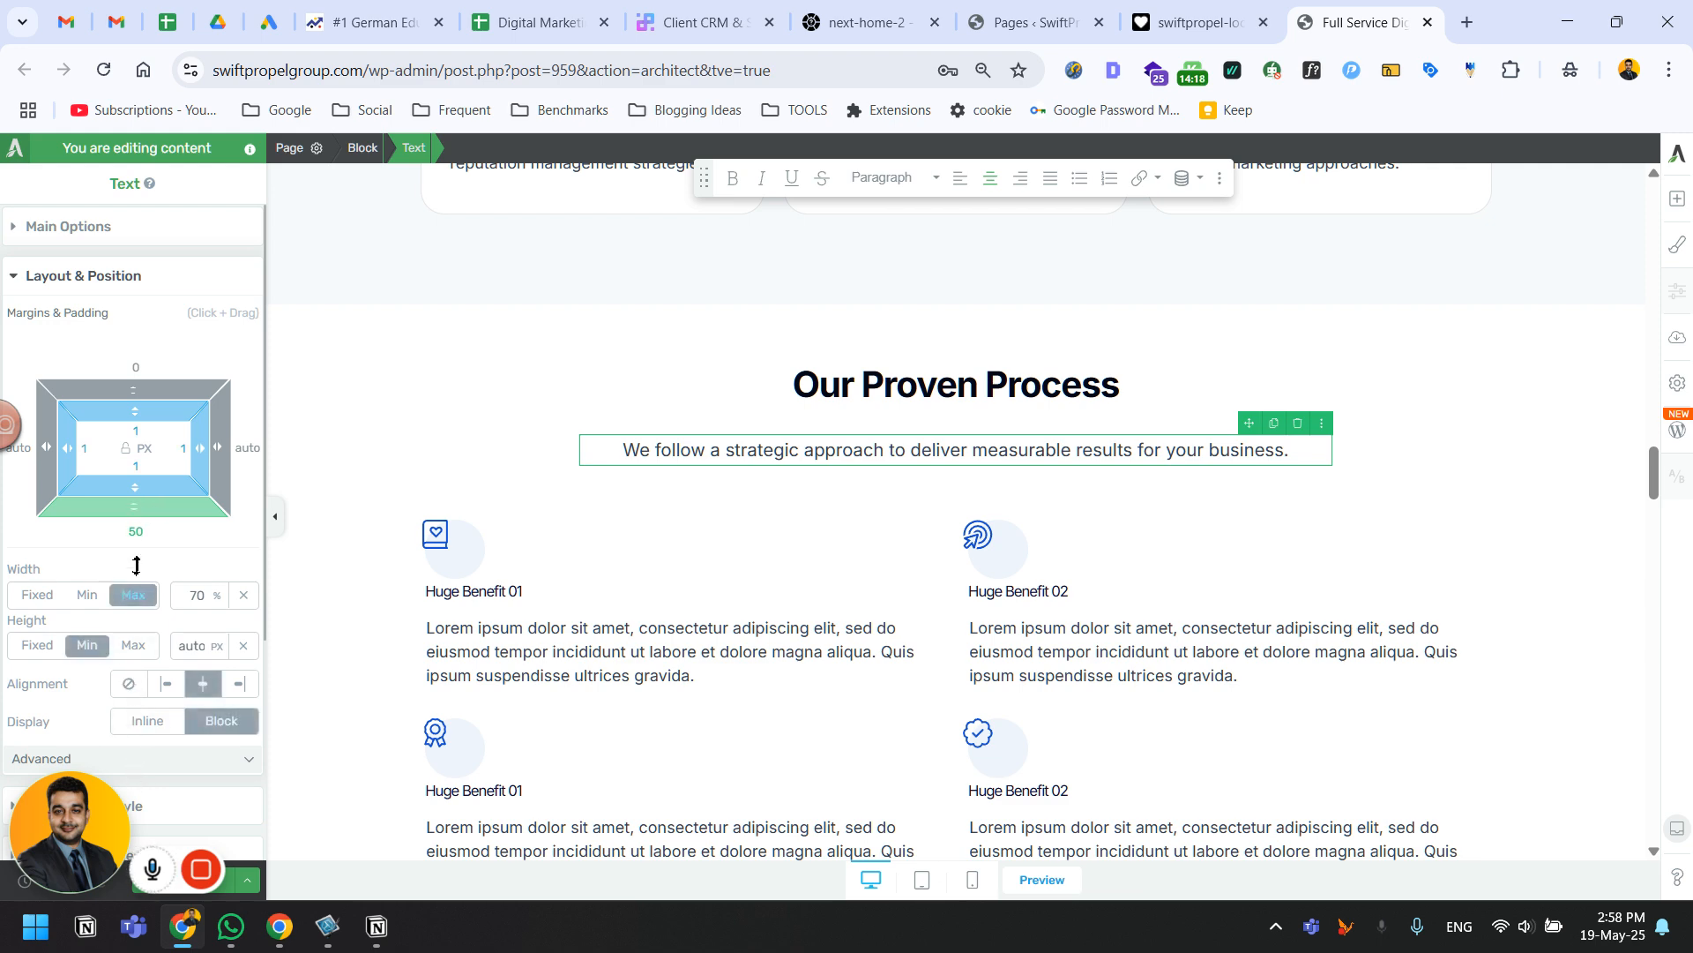
mouse_move(136, 565)
mouse_down()
mouse_move(136, 635)
mouse_move(157, 566)
mouse_up()
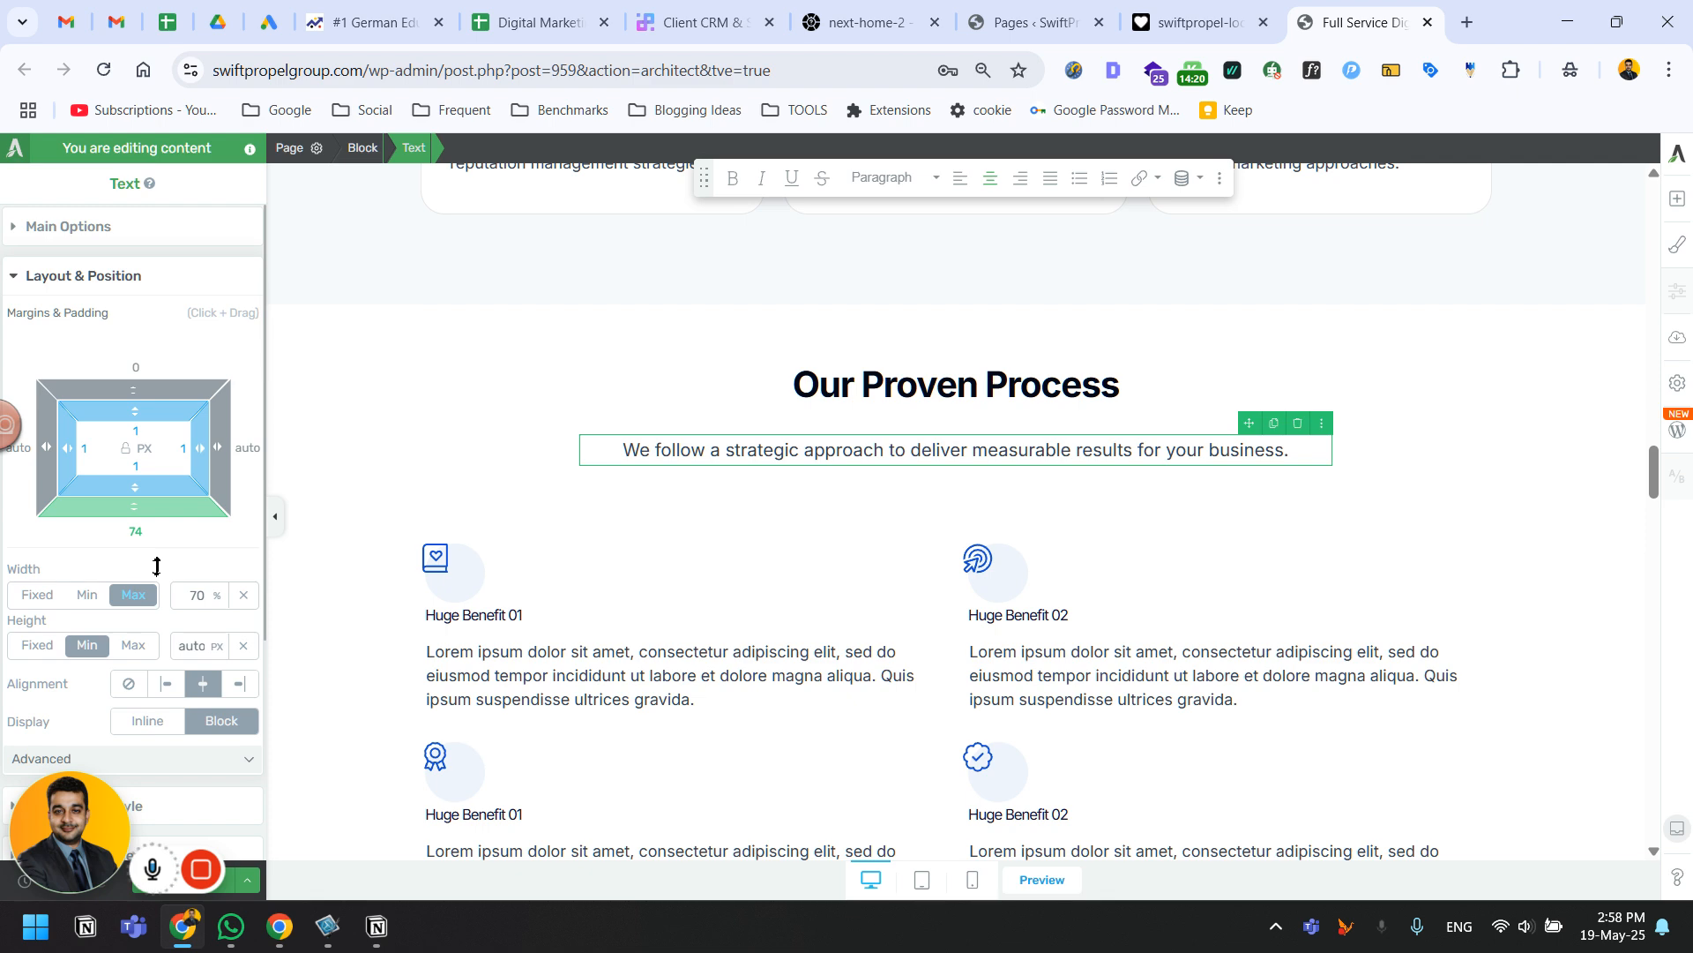
click(1515, 463)
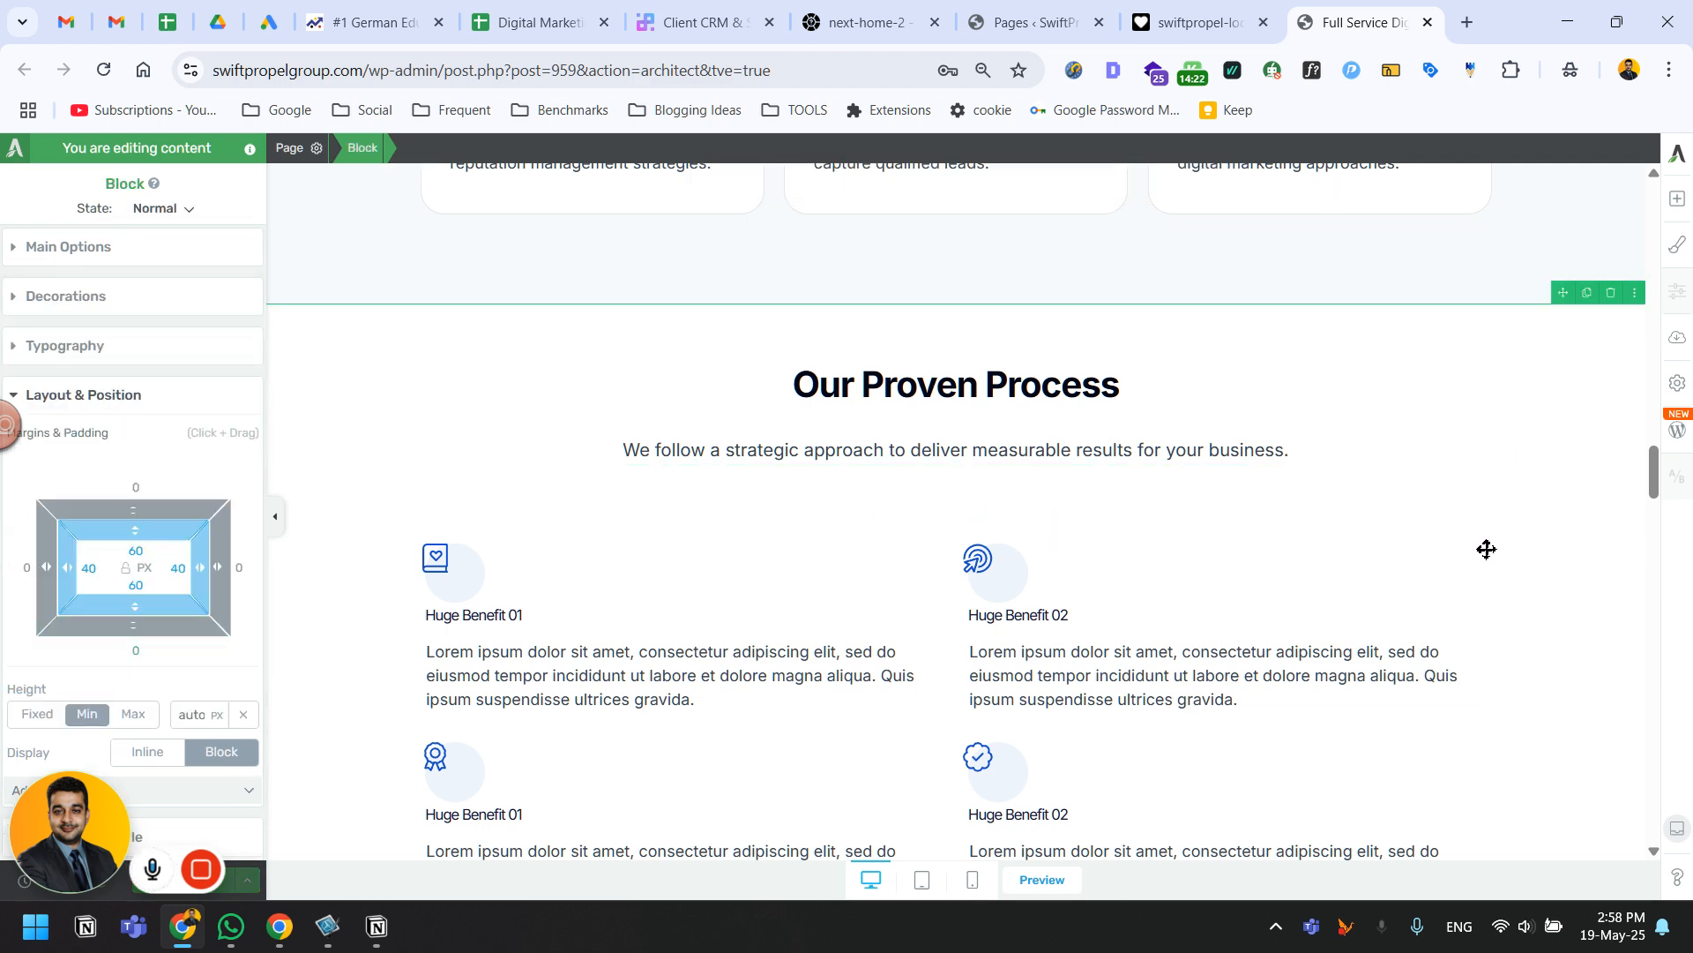
Replace the book icon above the first "Huge Benefit 01" with the number 1 icon from the icon library, matching the reference page.
click(1221, 10)
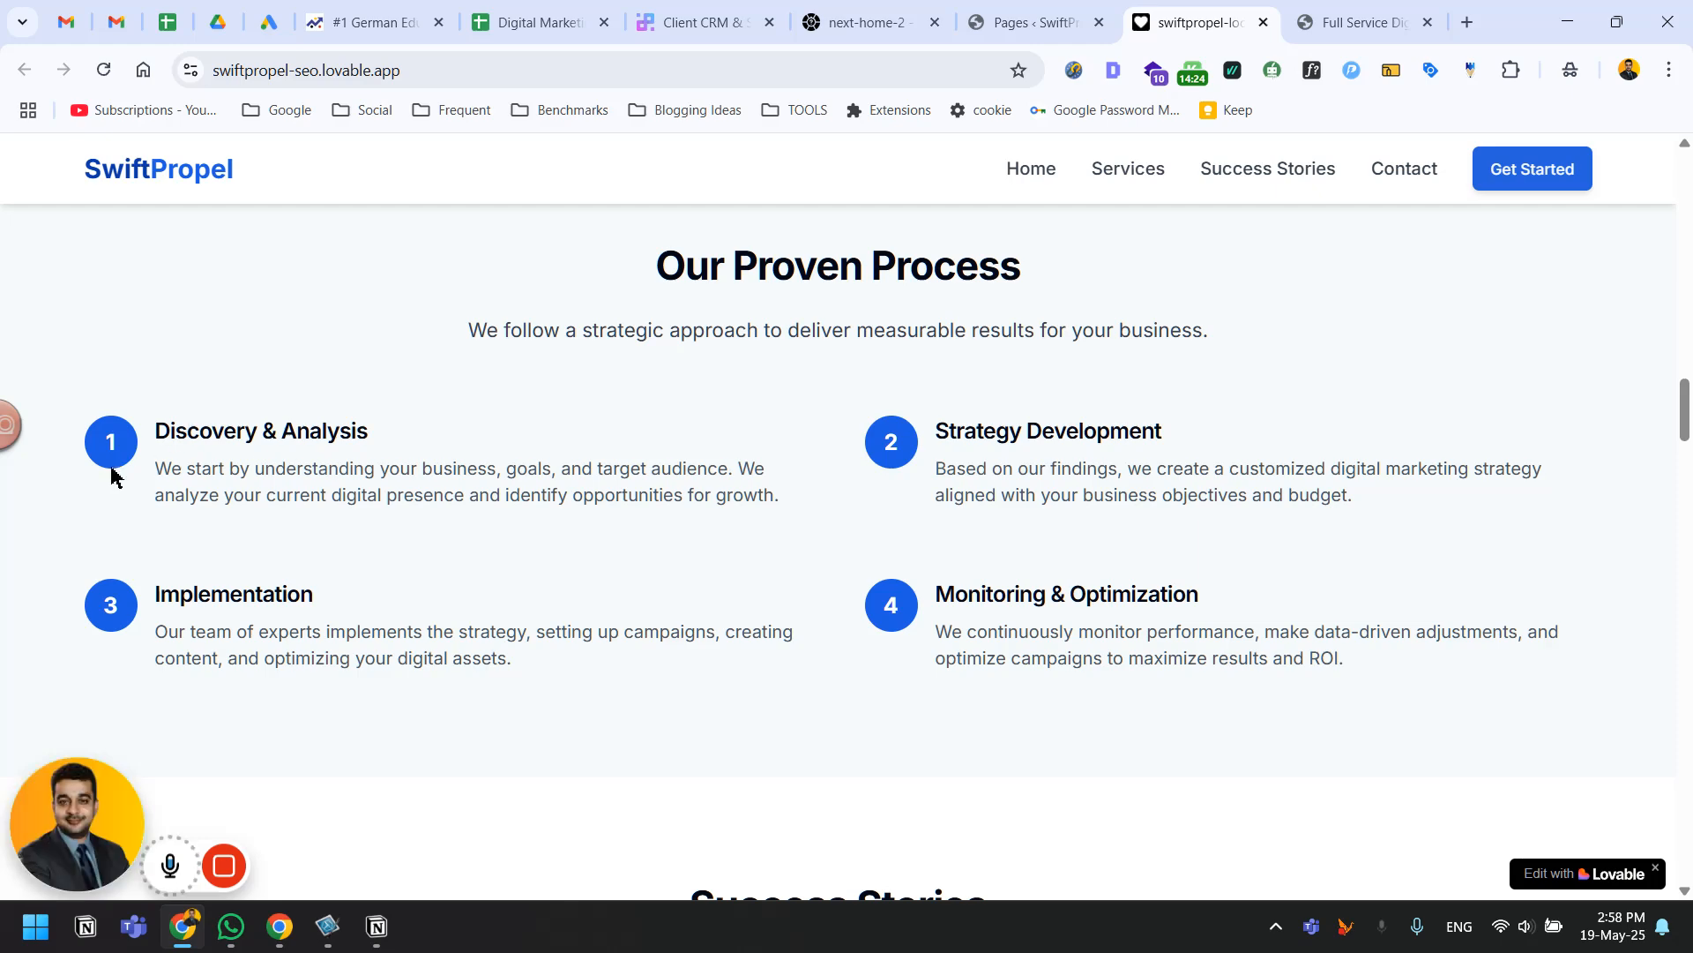
click(1343, 18)
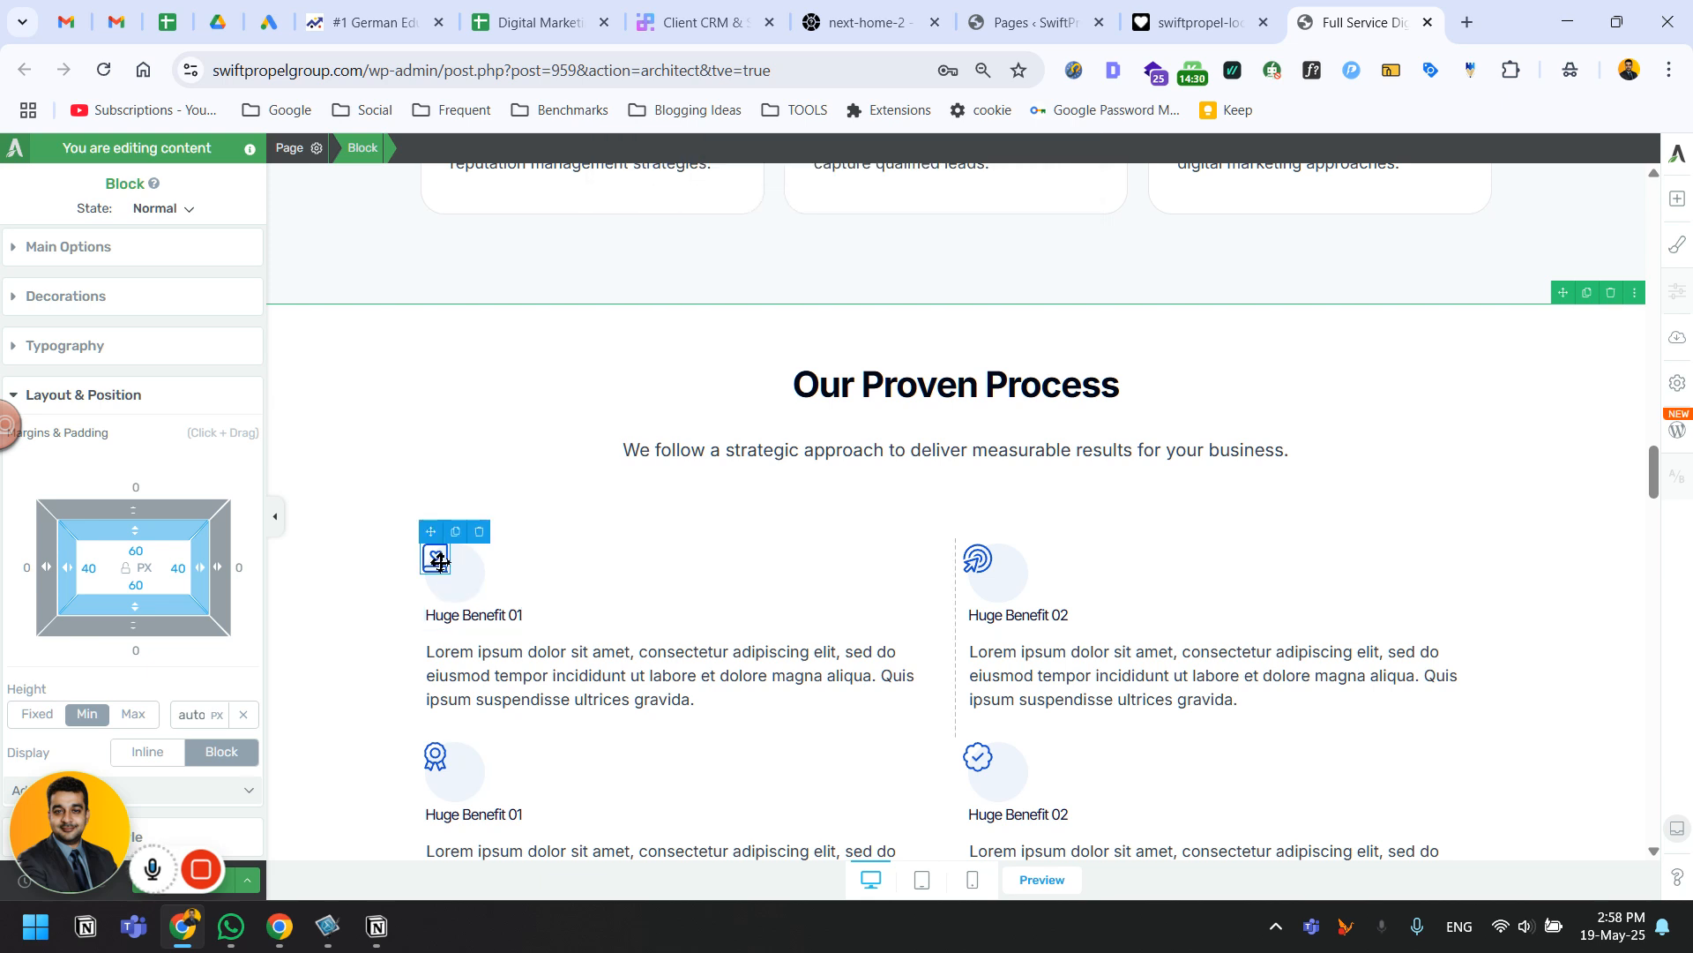
click(559, 559)
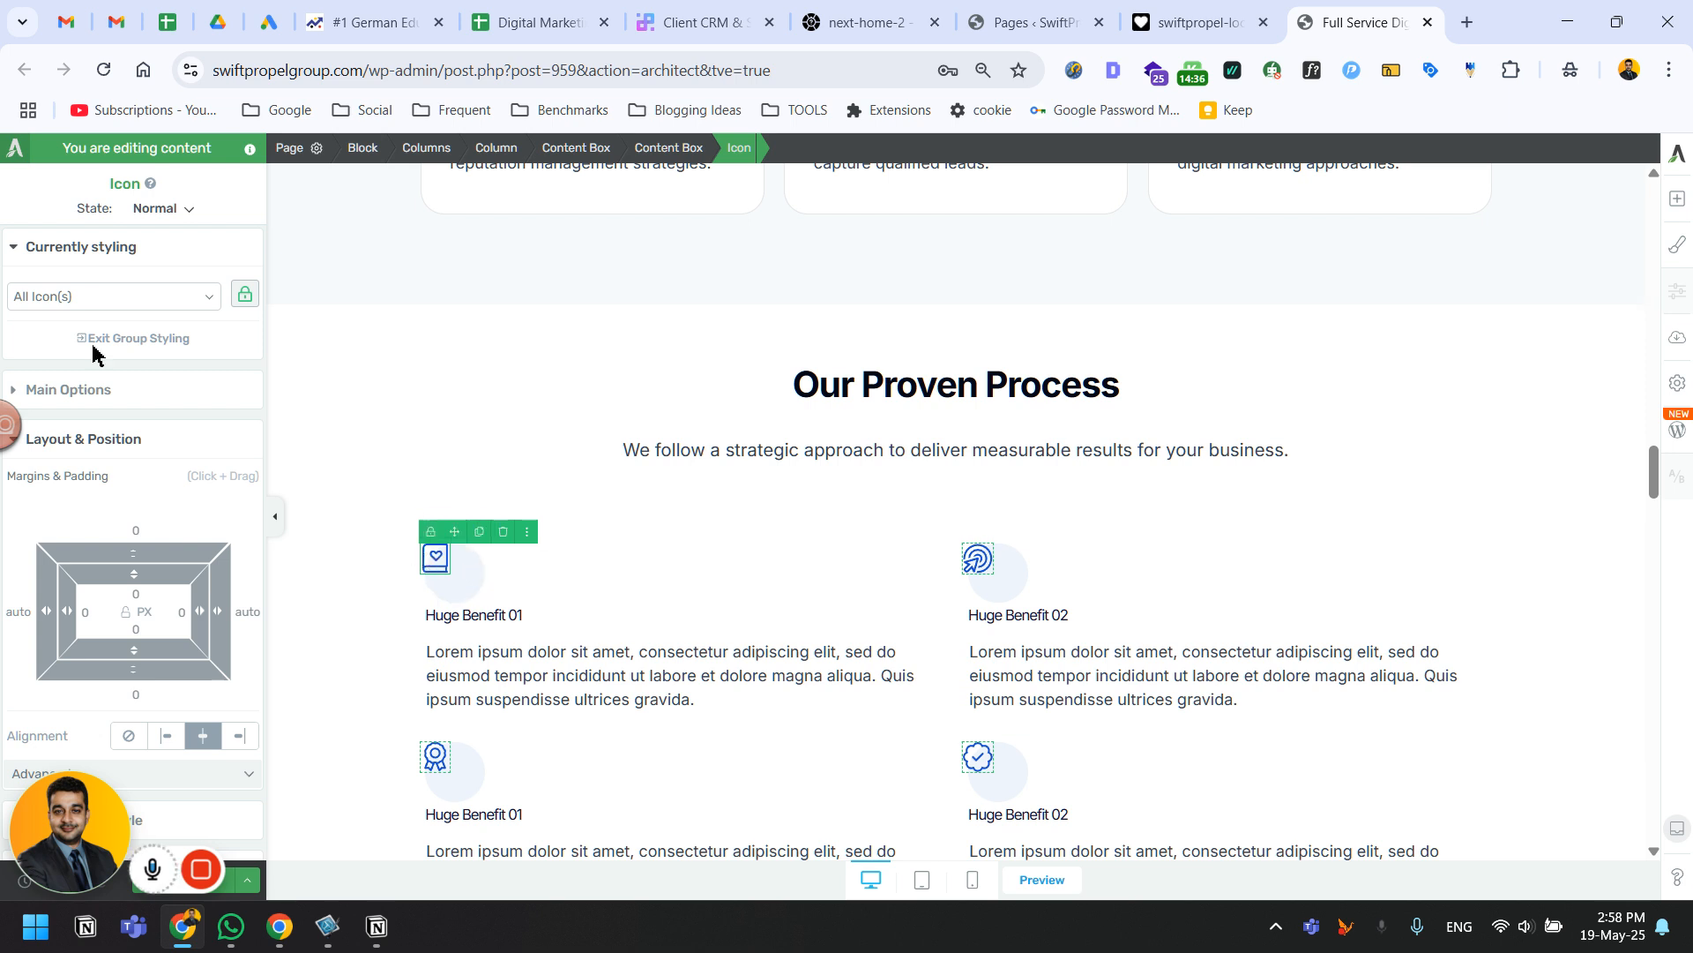
click(220, 397)
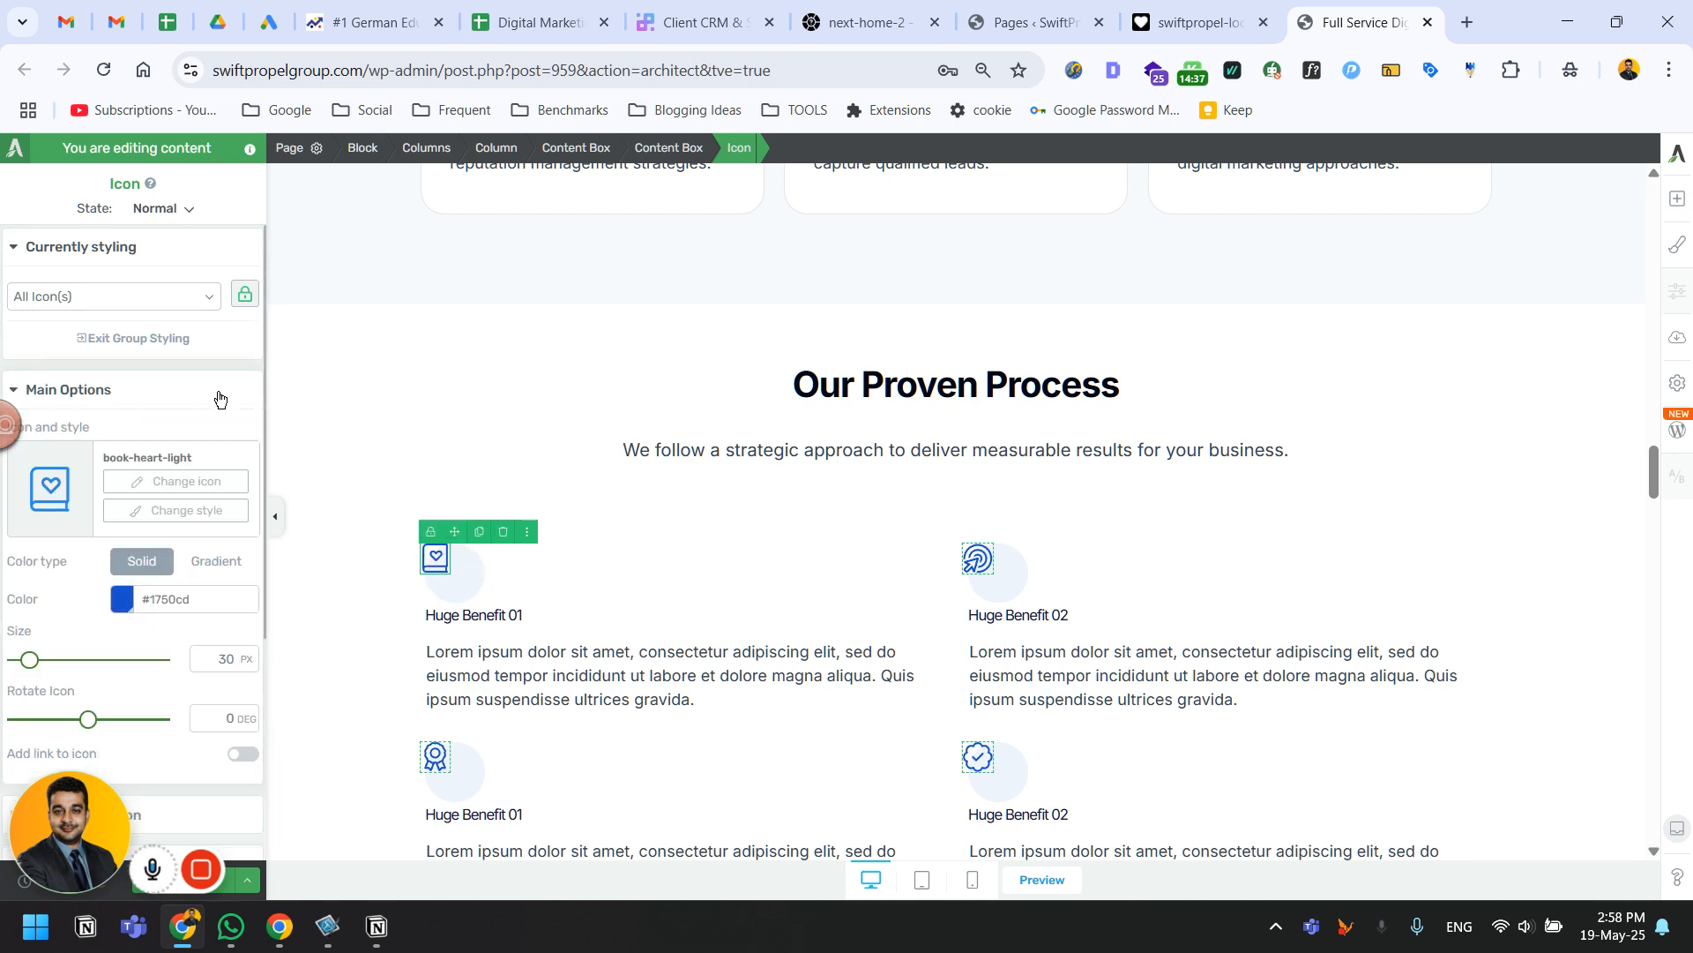
click(174, 483)
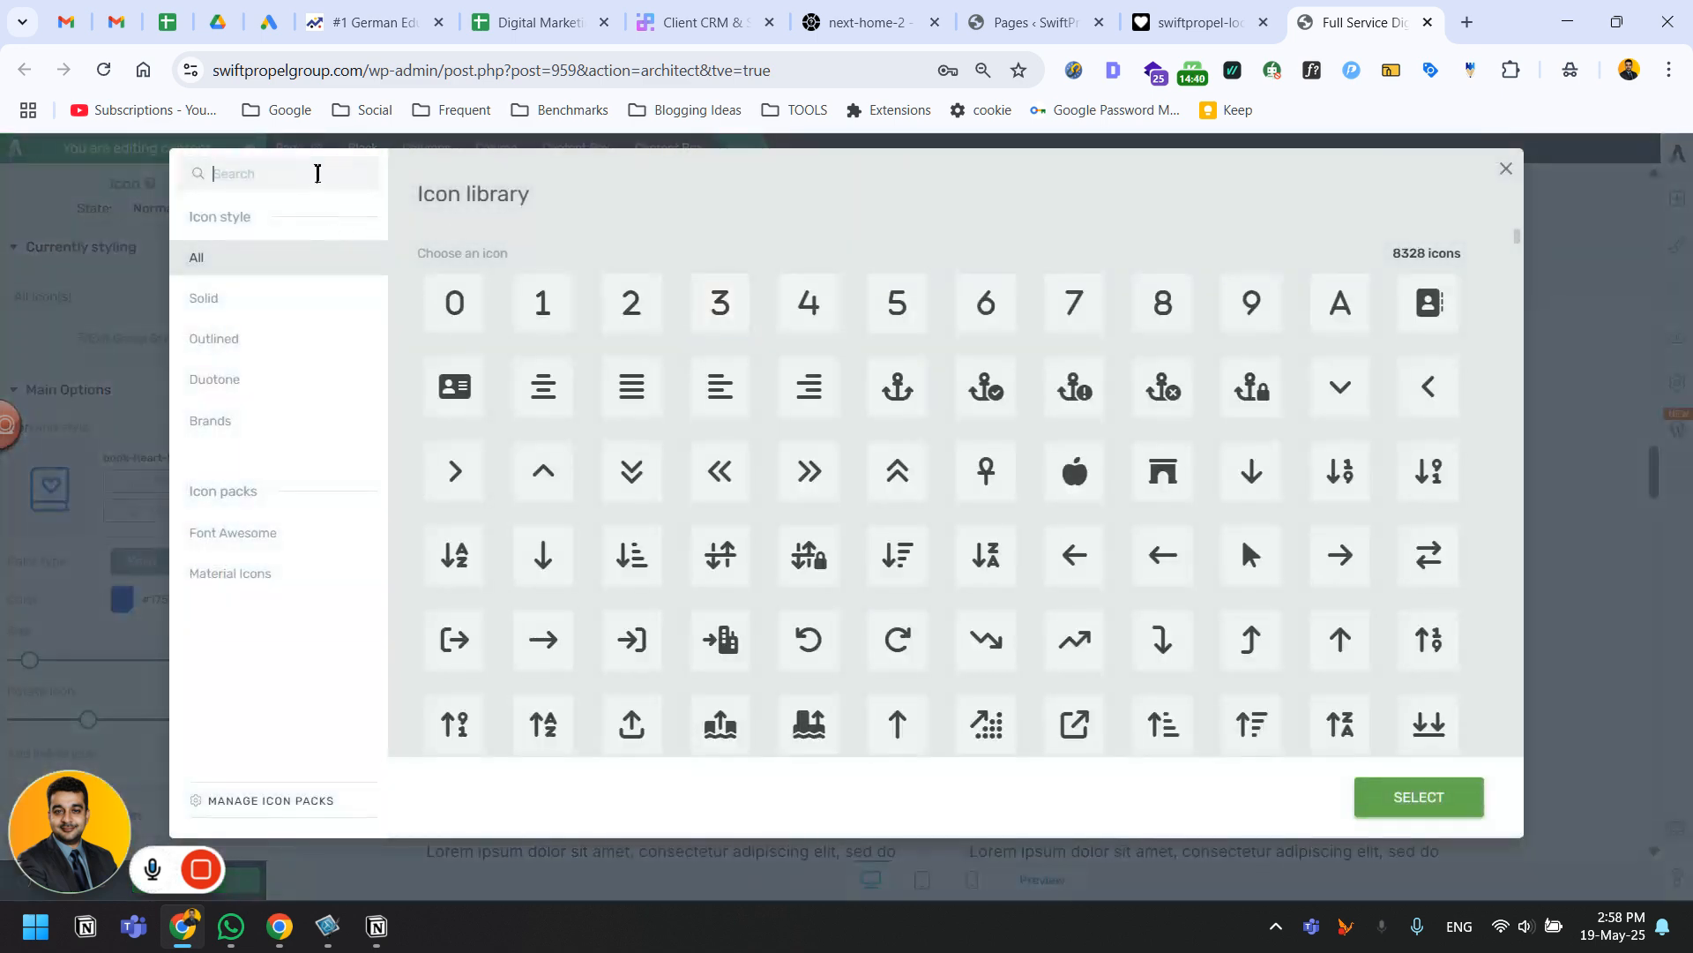
click(545, 302)
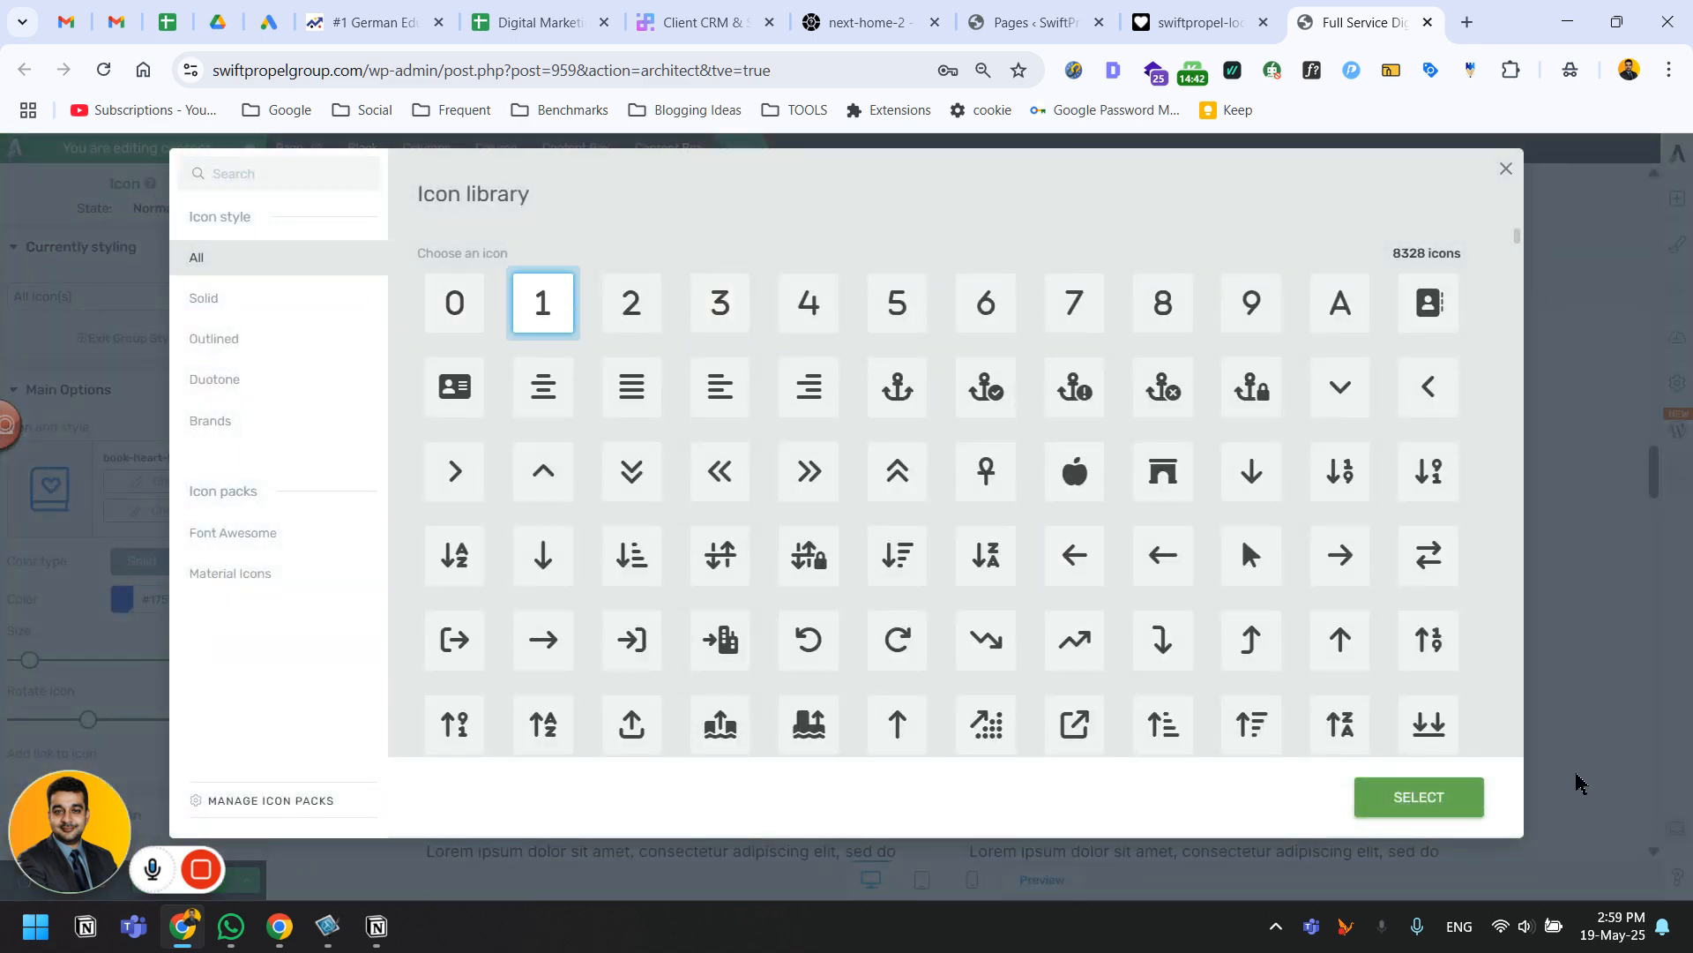
click(1444, 797)
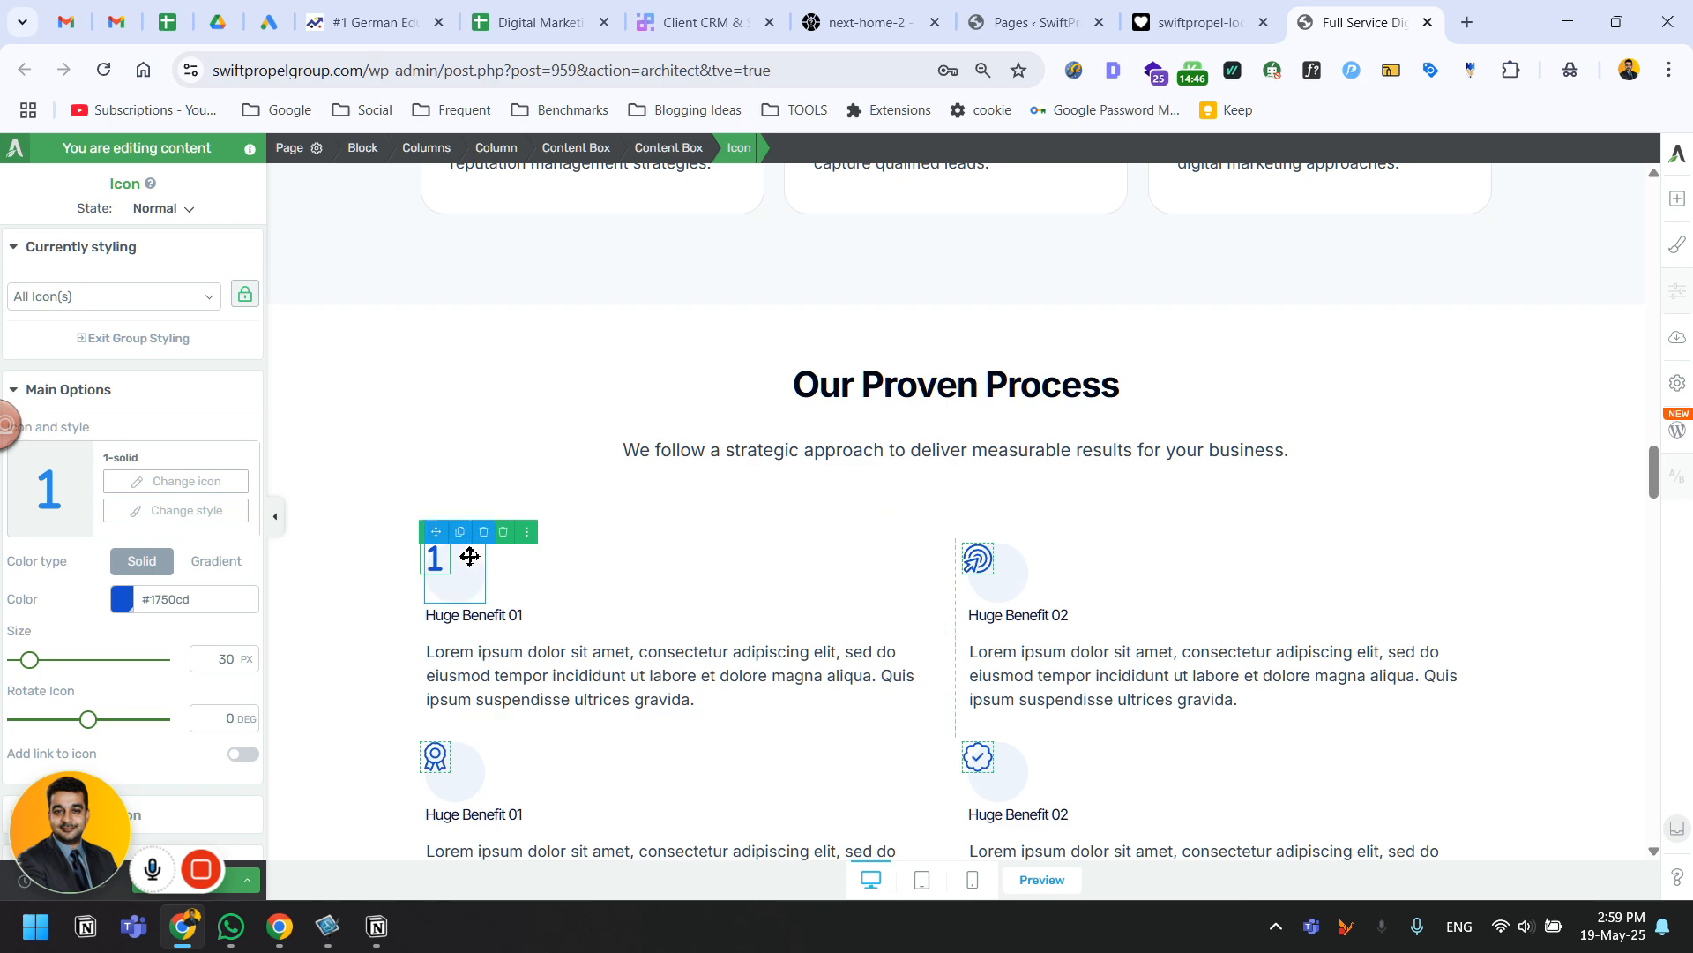
click(545, 368)
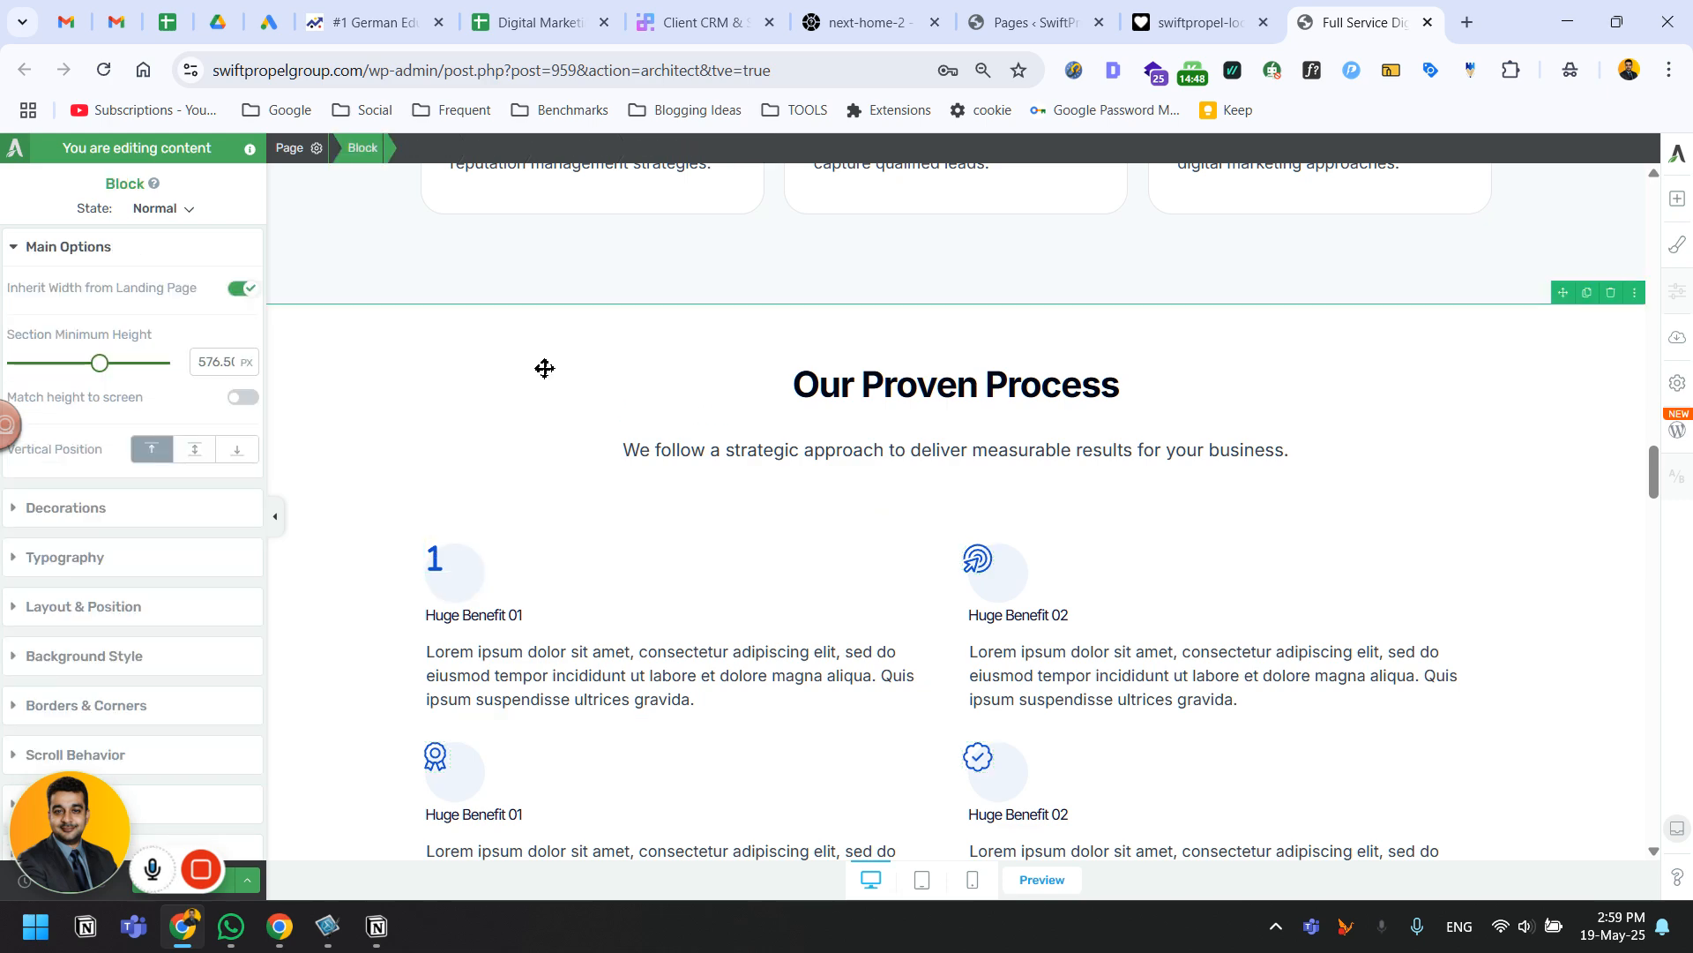
Set the position of all the benefit icons from the "Our Proven Process" columns to Auto in the advanced layout options.
click(433, 566)
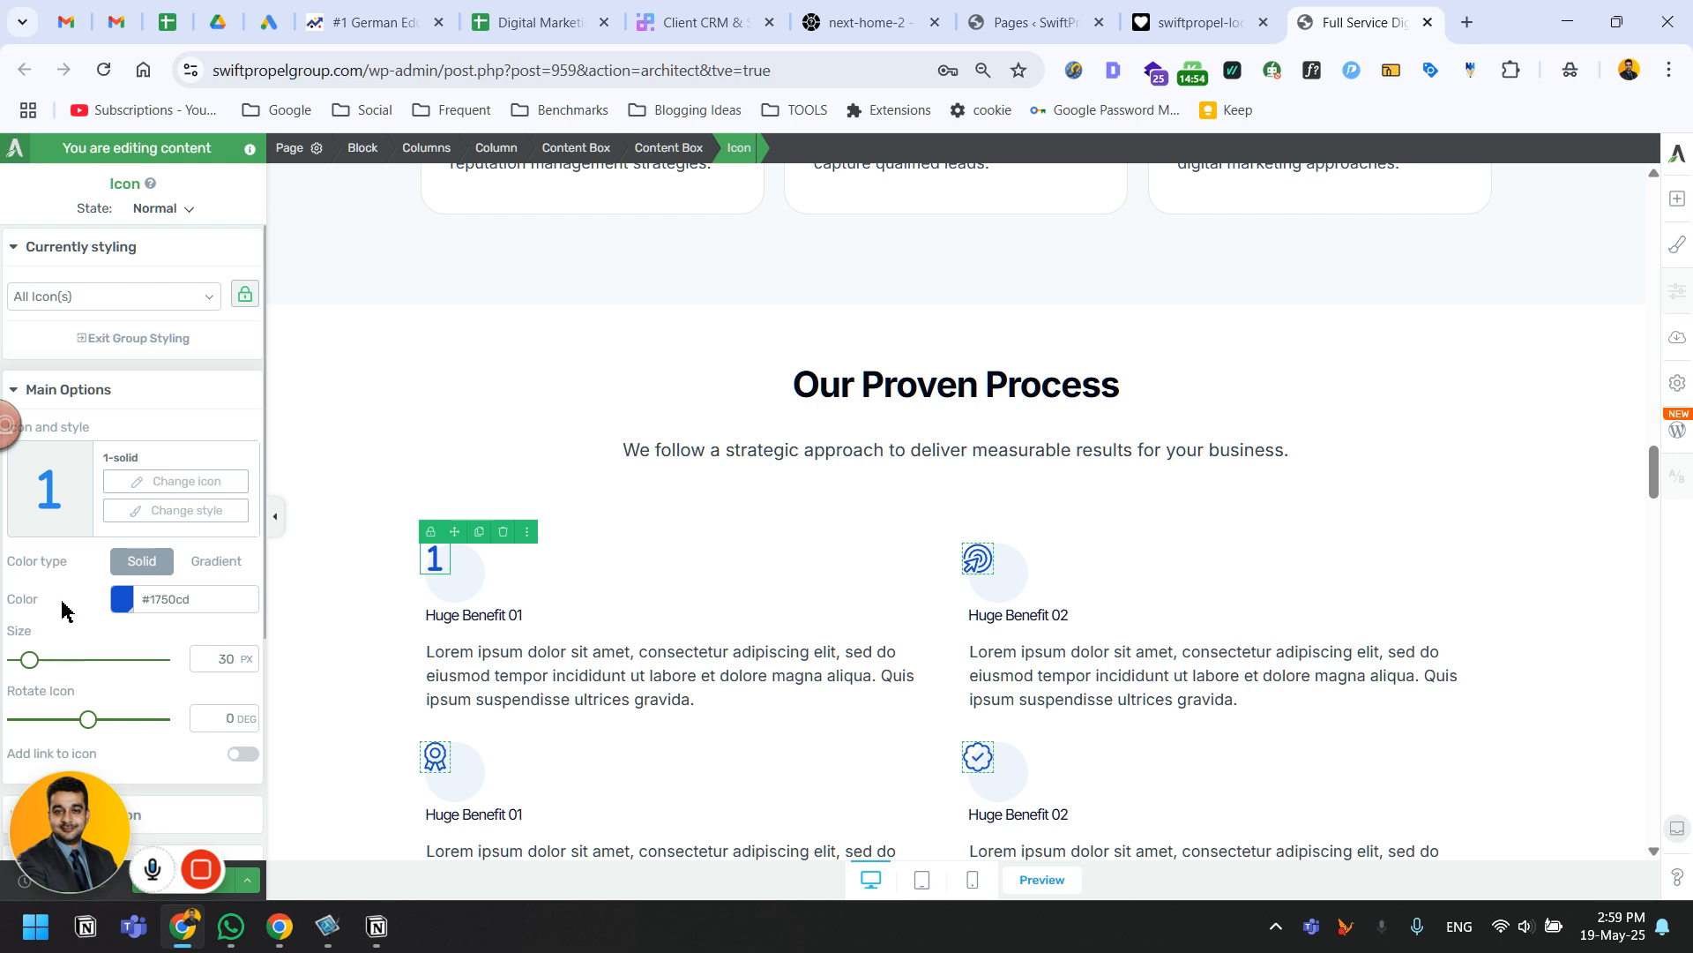
scroll(62, 608, down, 2)
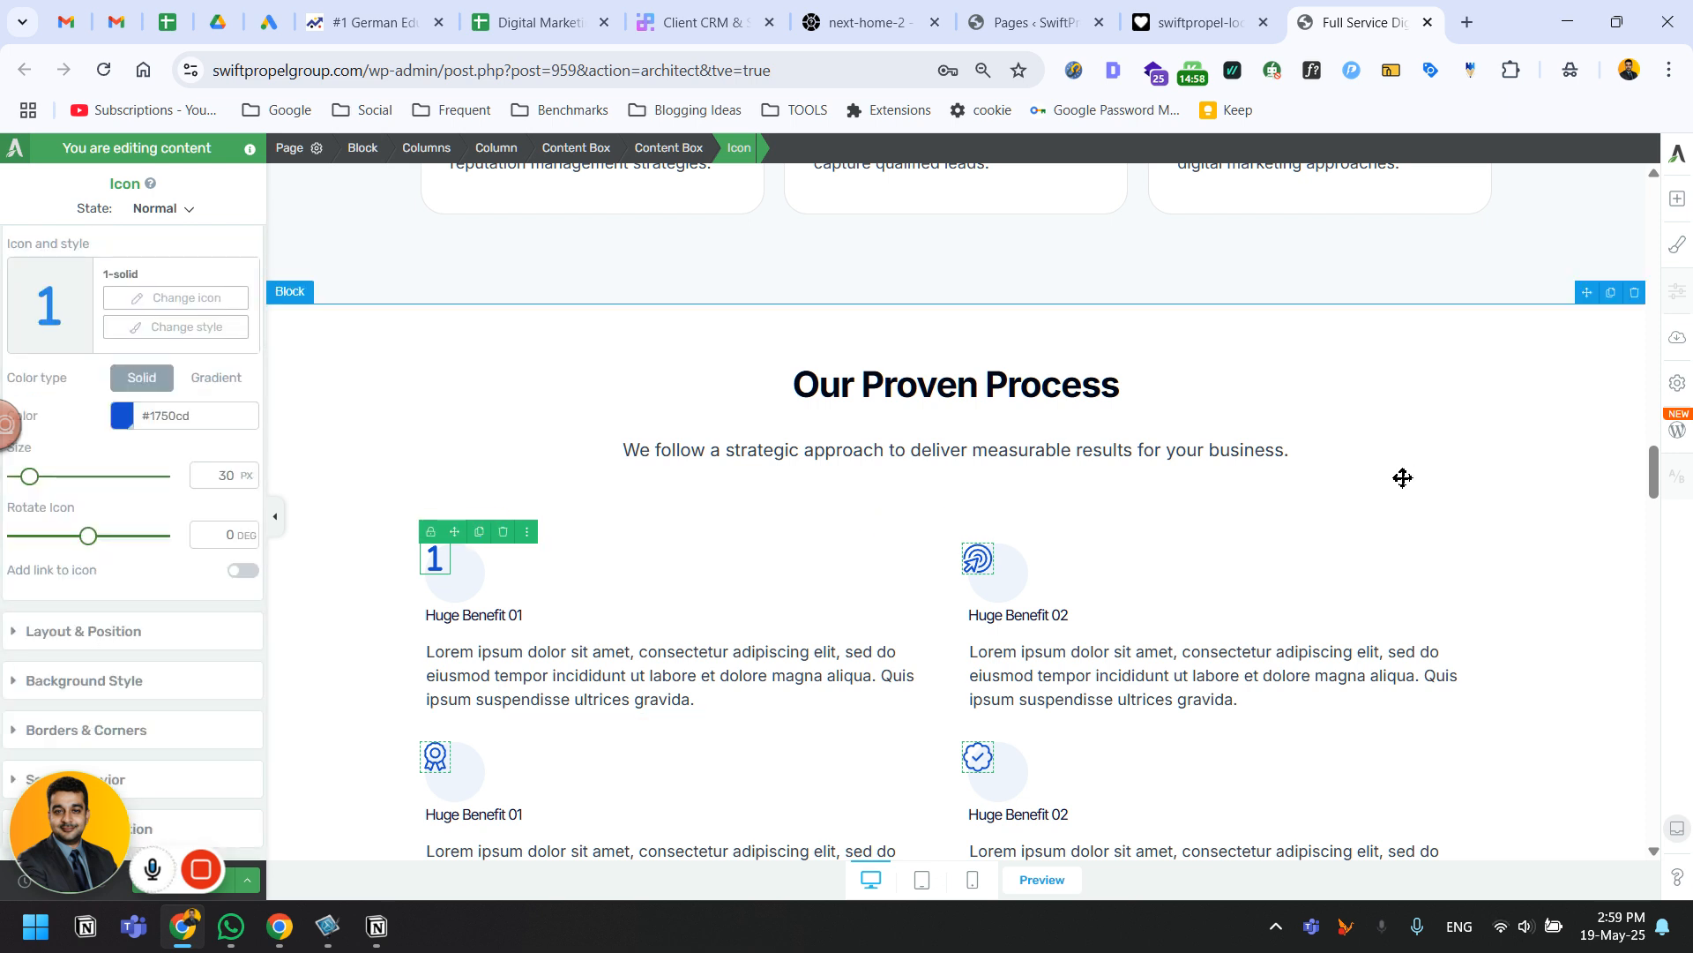
click(113, 631)
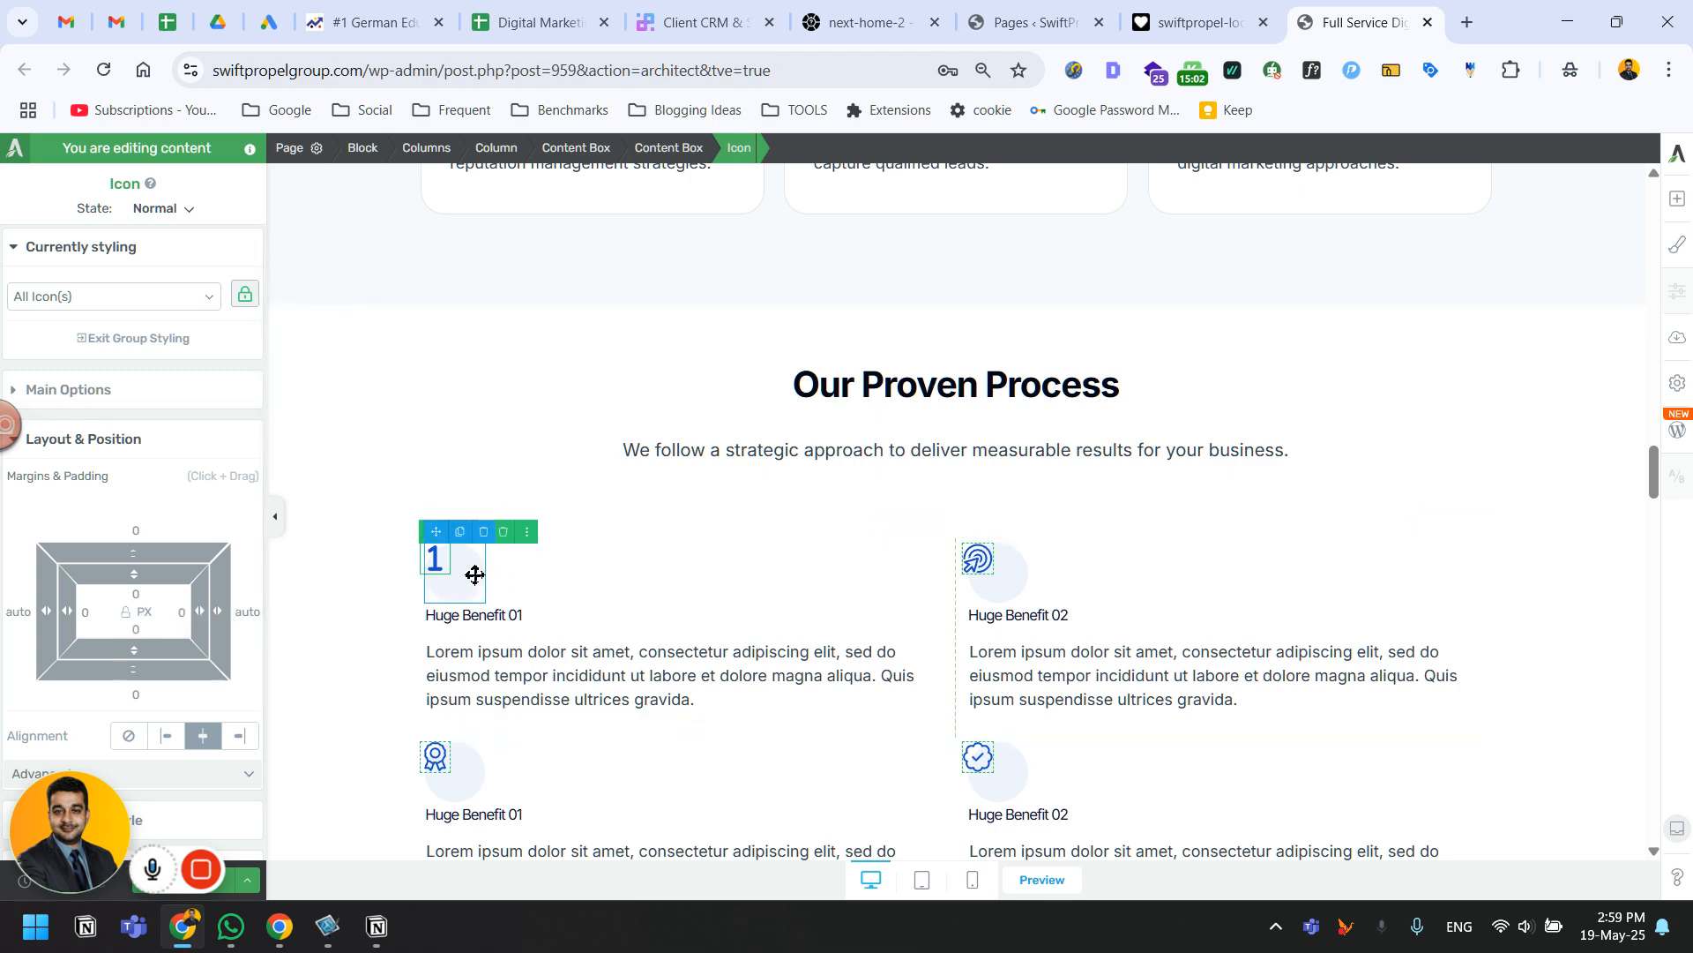
click(60, 391)
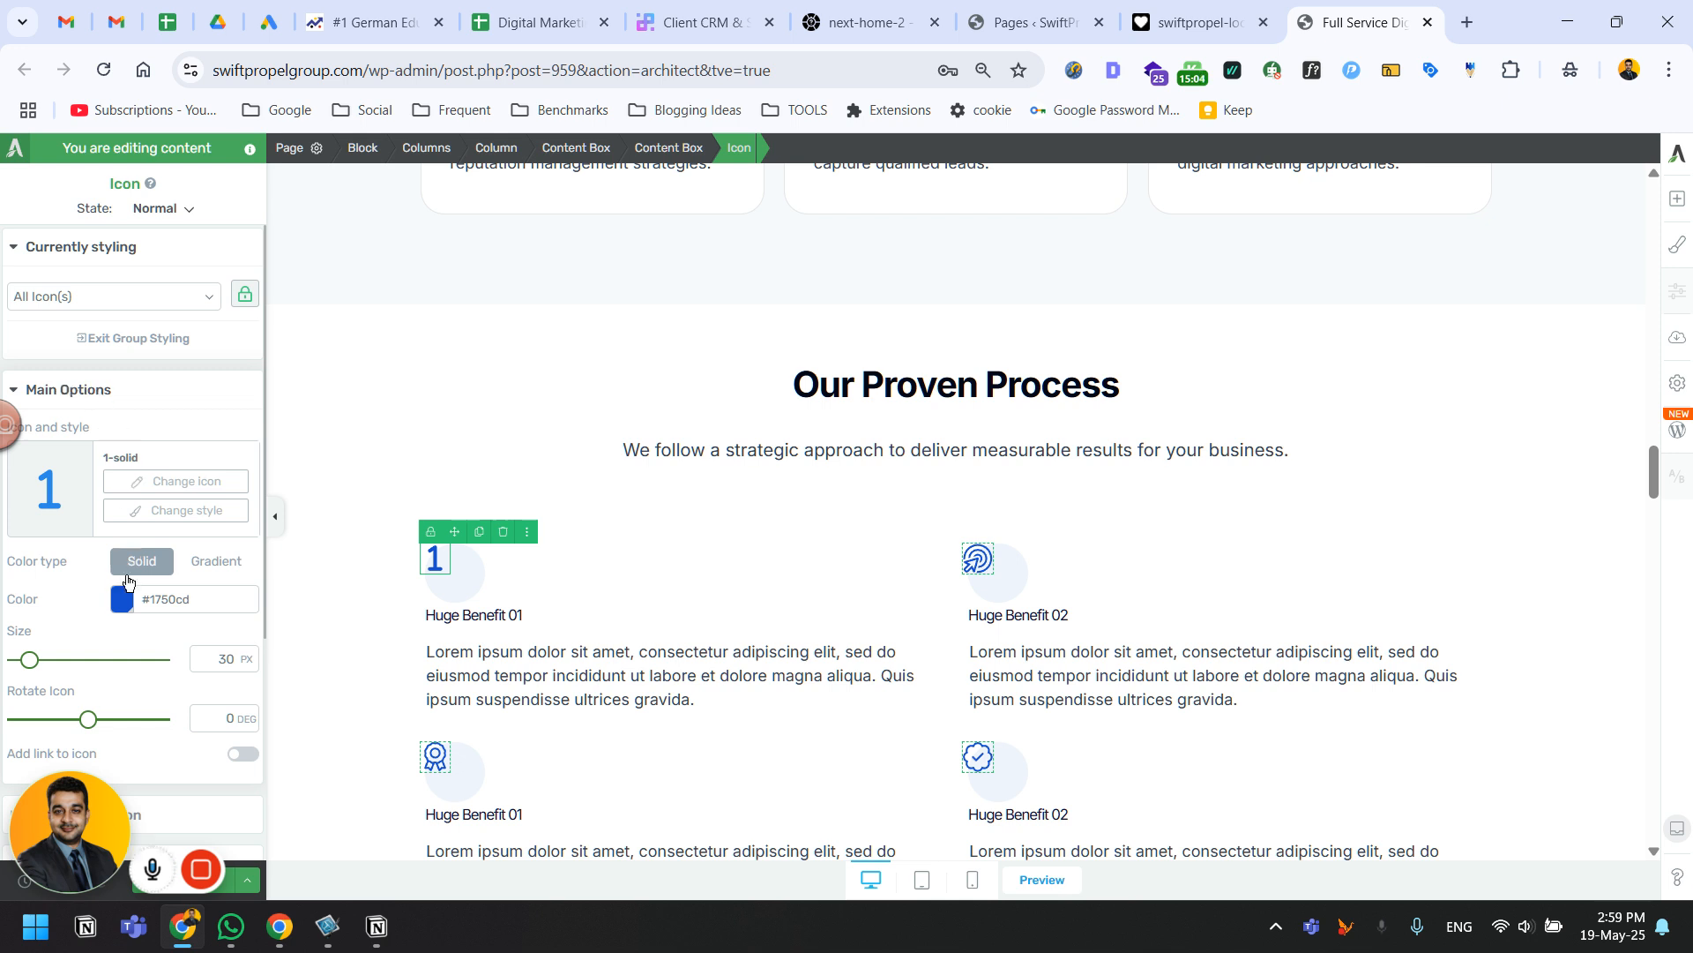
scroll(137, 672, down, 2)
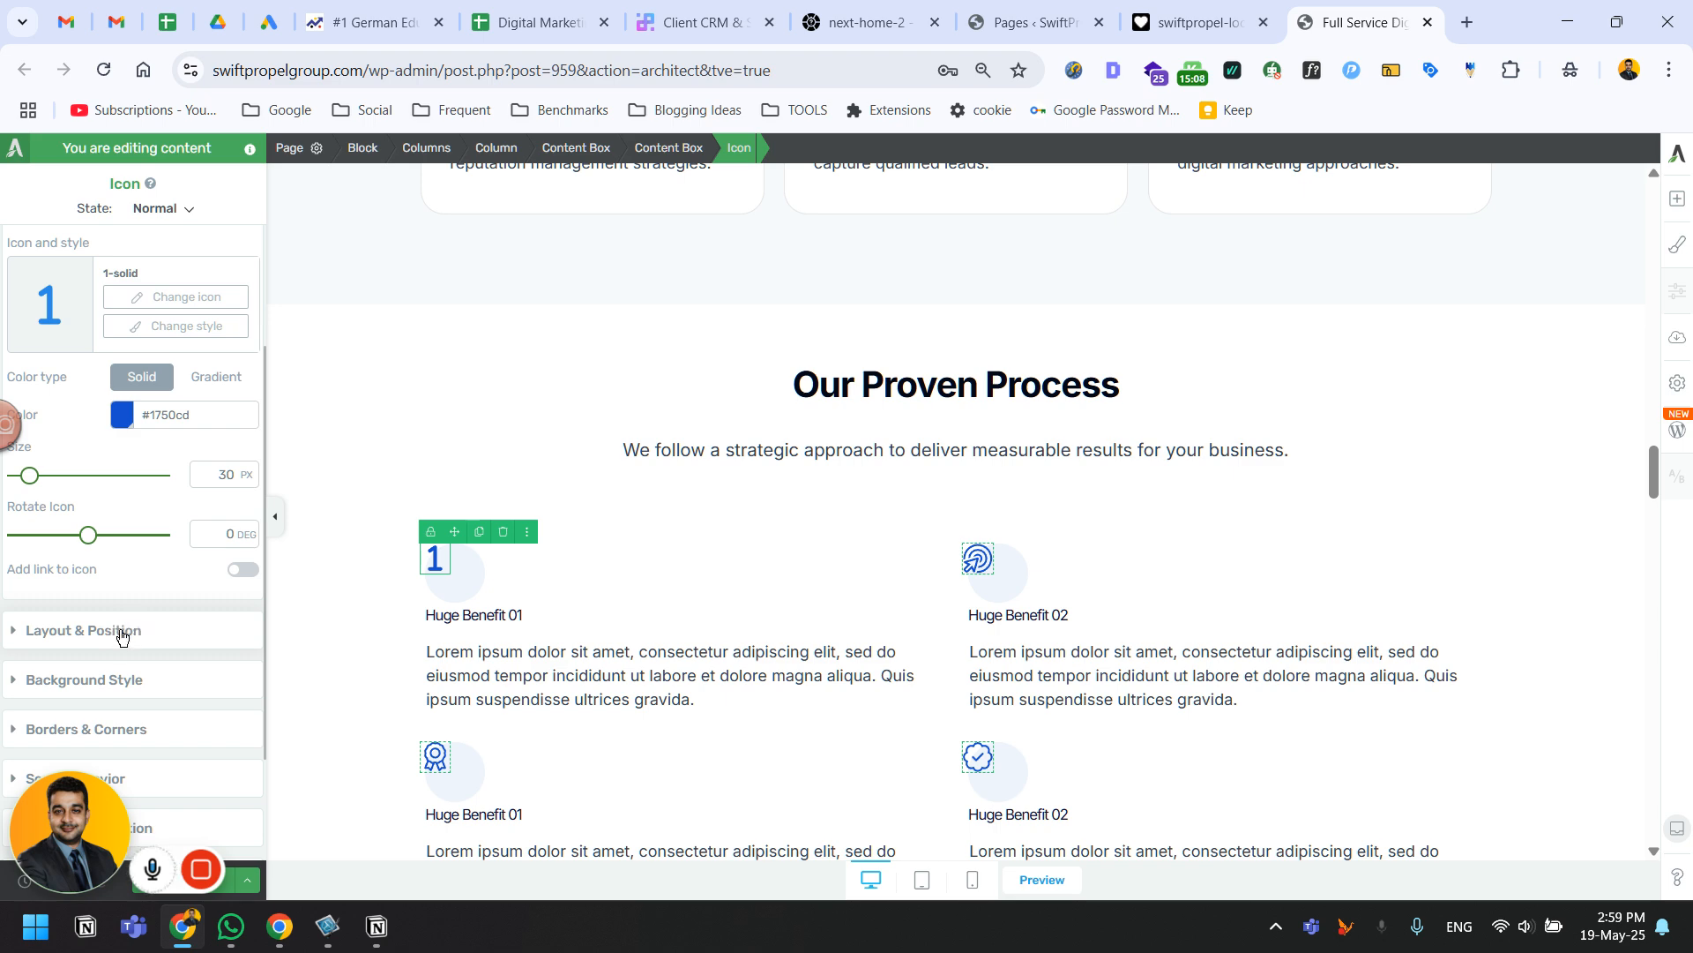
click(119, 642)
scroll(161, 706, down, 2)
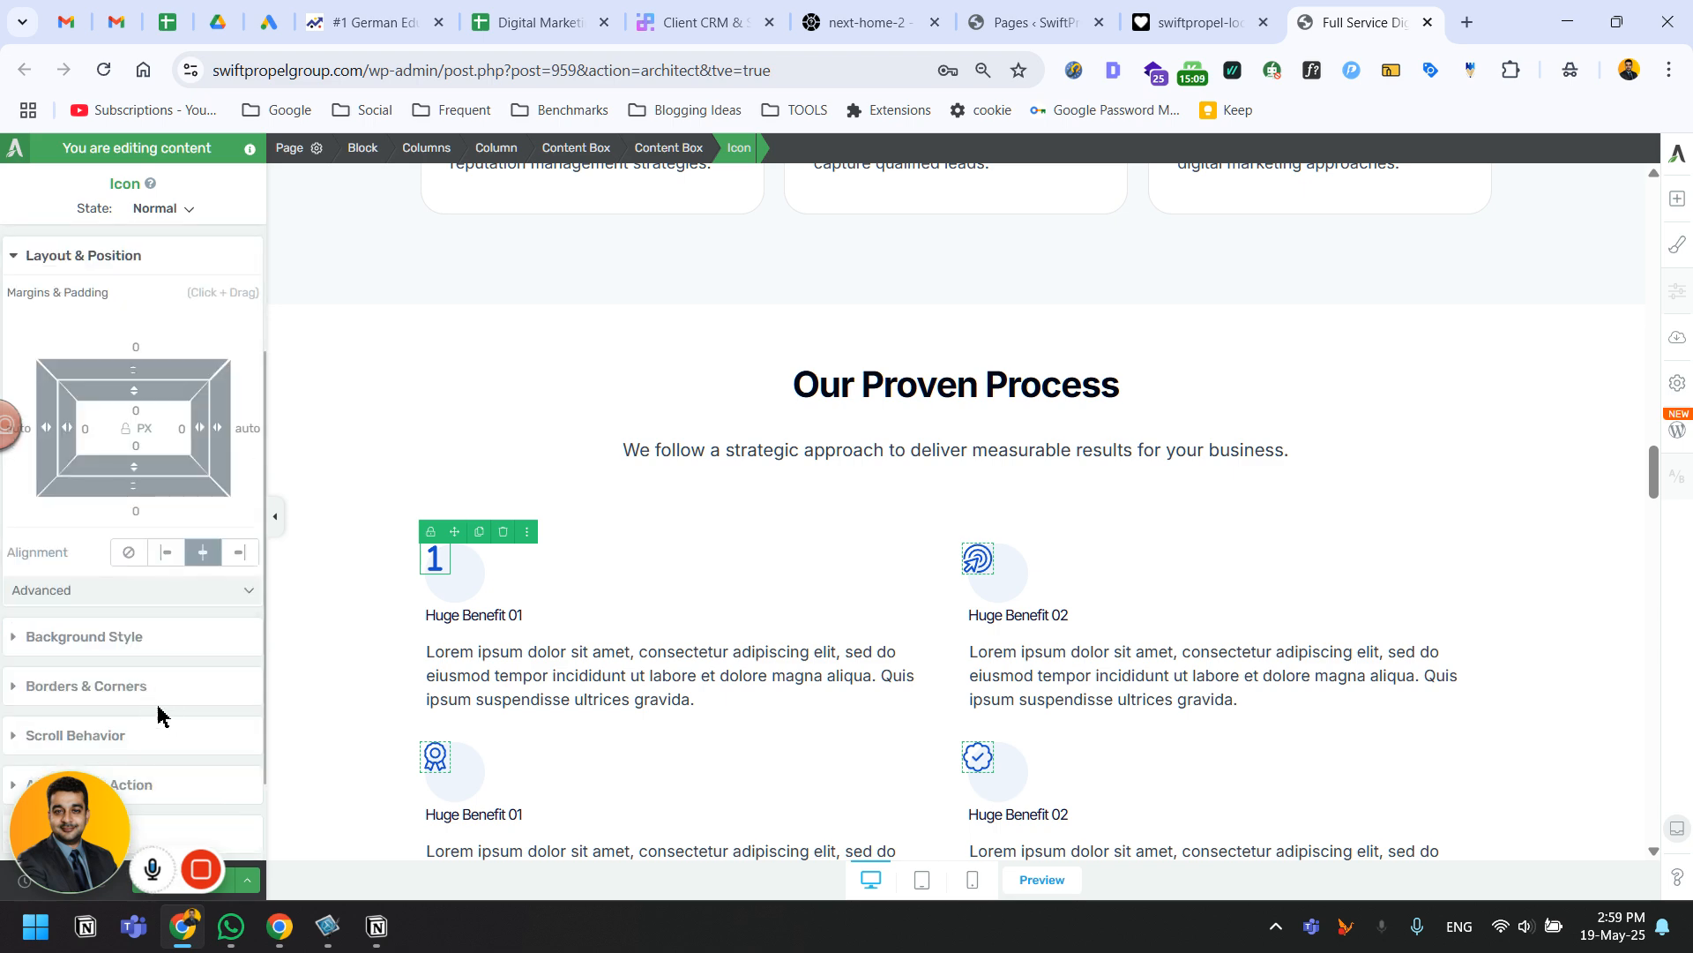
click(197, 591)
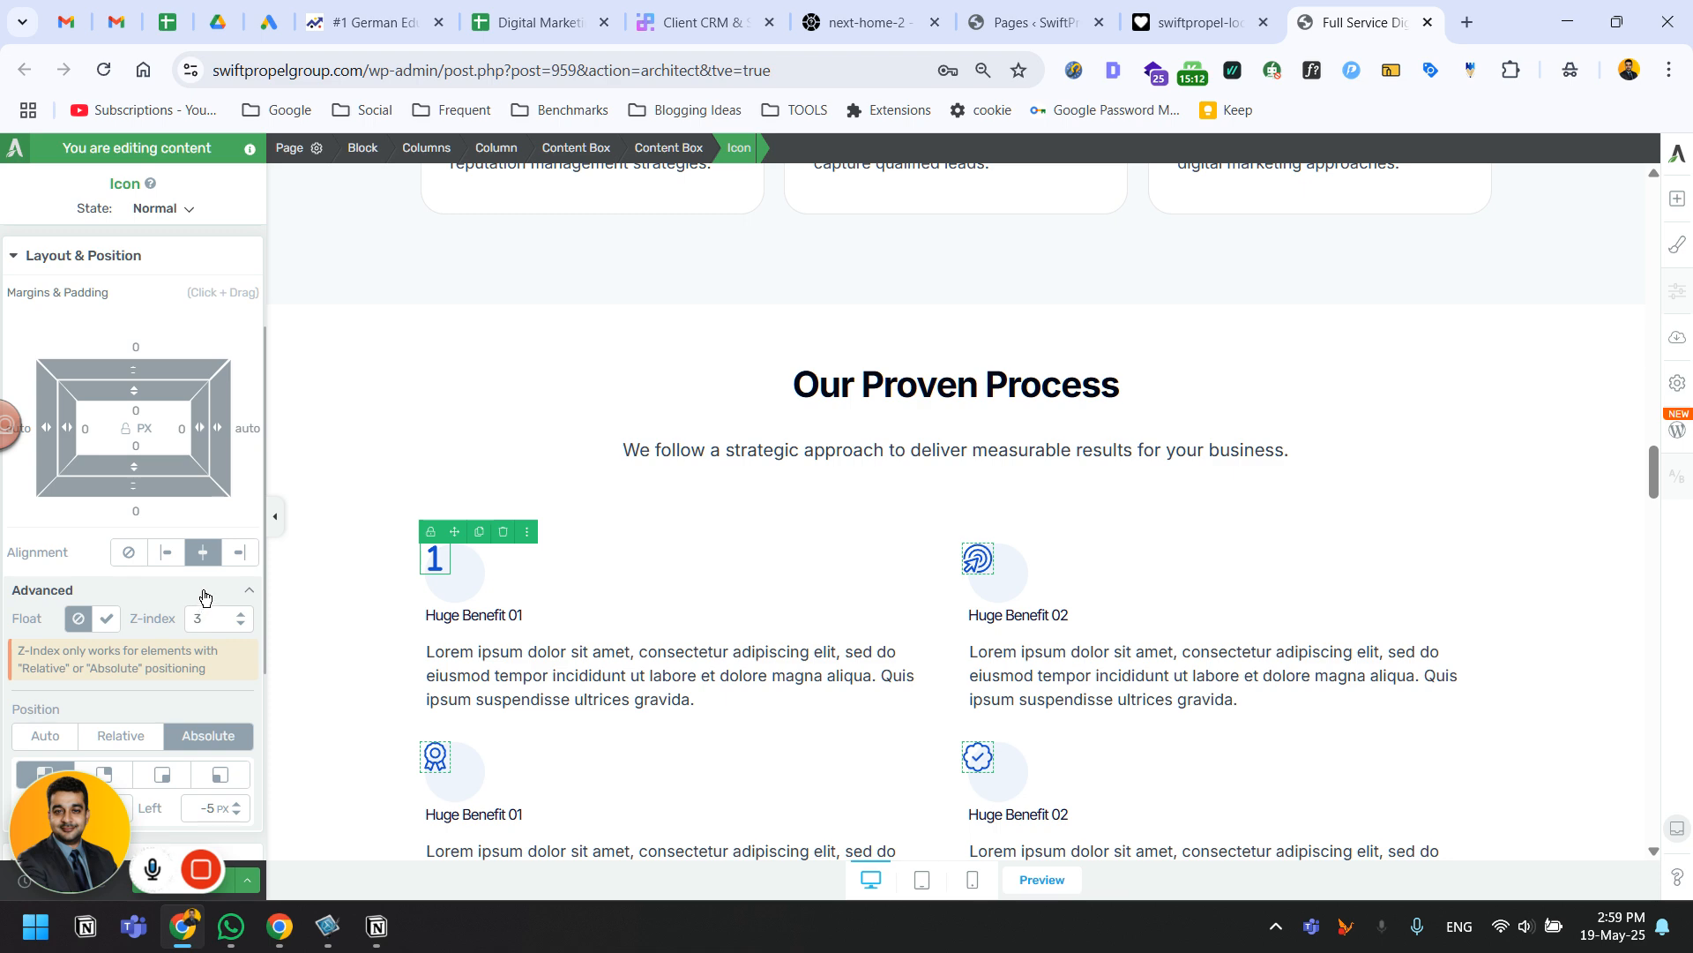
click(205, 592)
click(205, 592)
scroll(154, 615, down, 2)
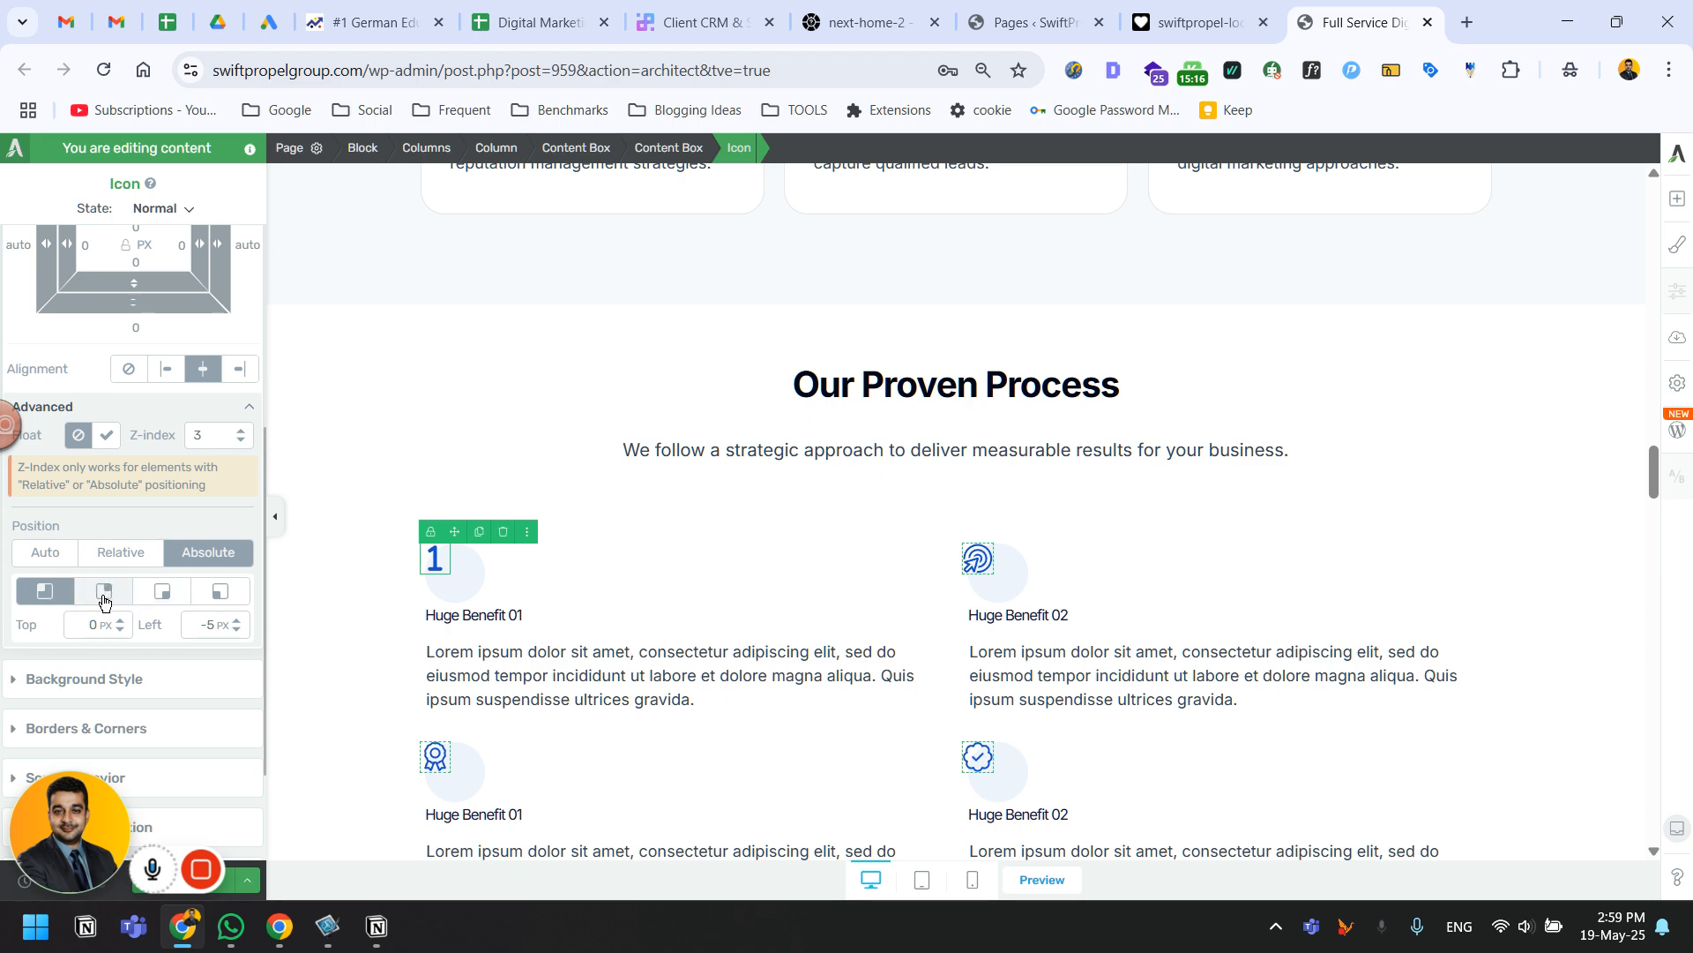
click(51, 553)
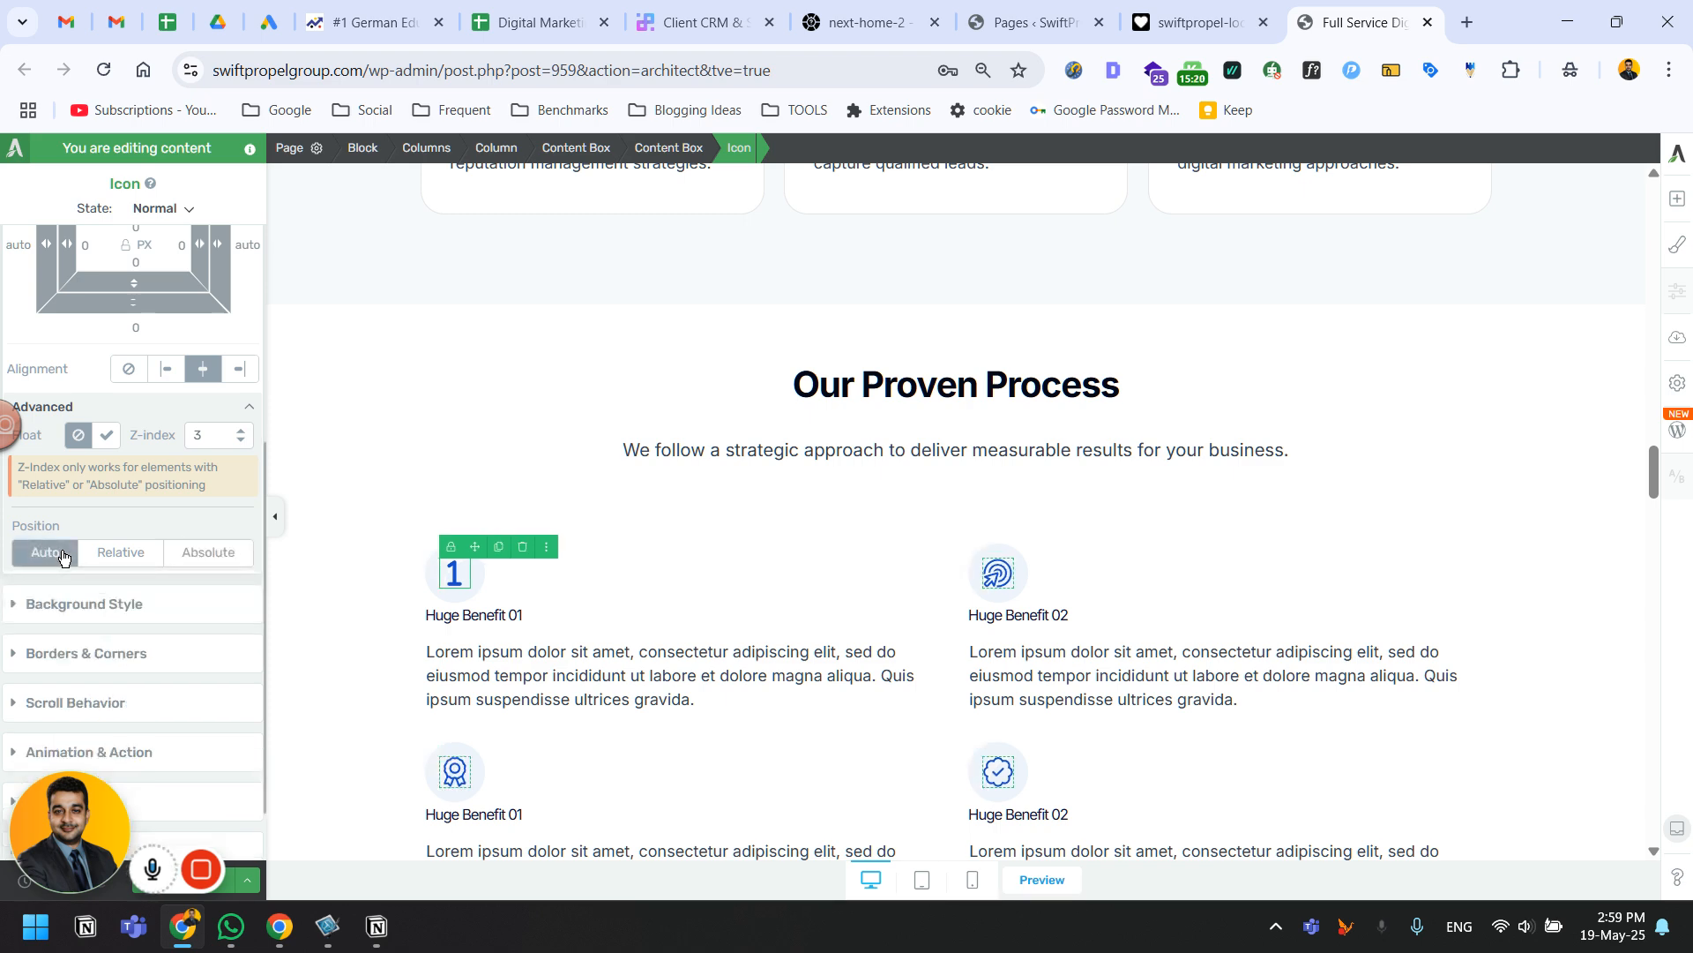
click(251, 409)
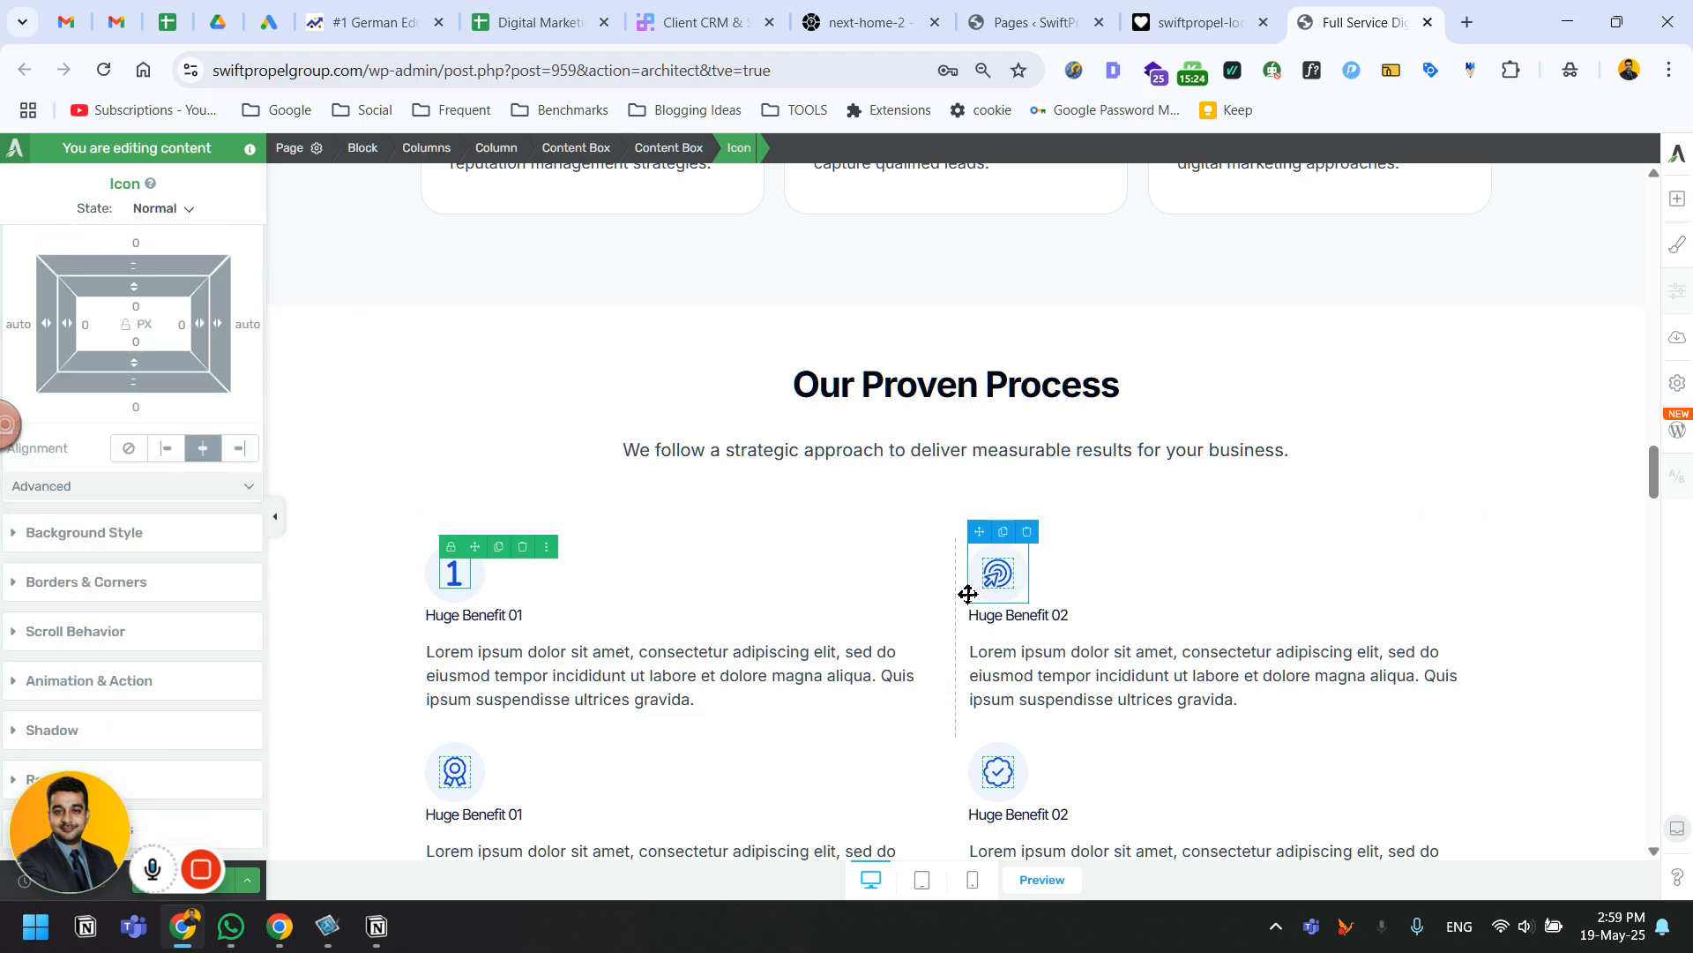
Compare the benefit icons with the reference page's numbered circles and set the color of all icons to white (#ffffff).
click(993, 574)
click(1199, 20)
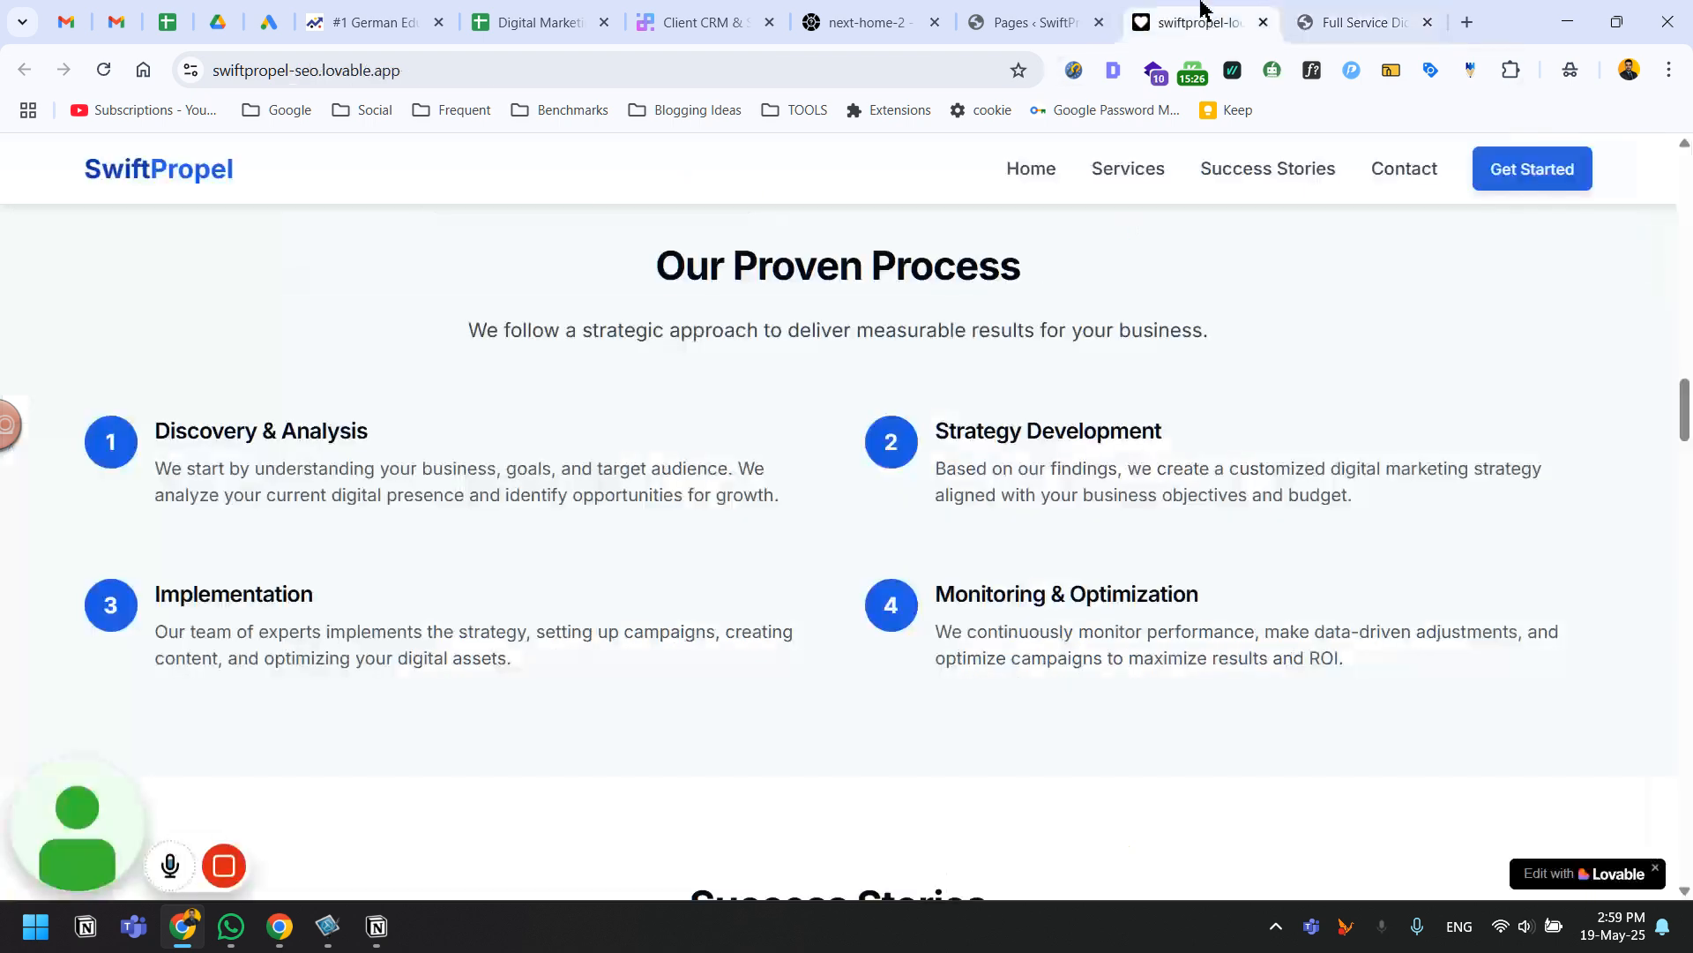
click(1330, 18)
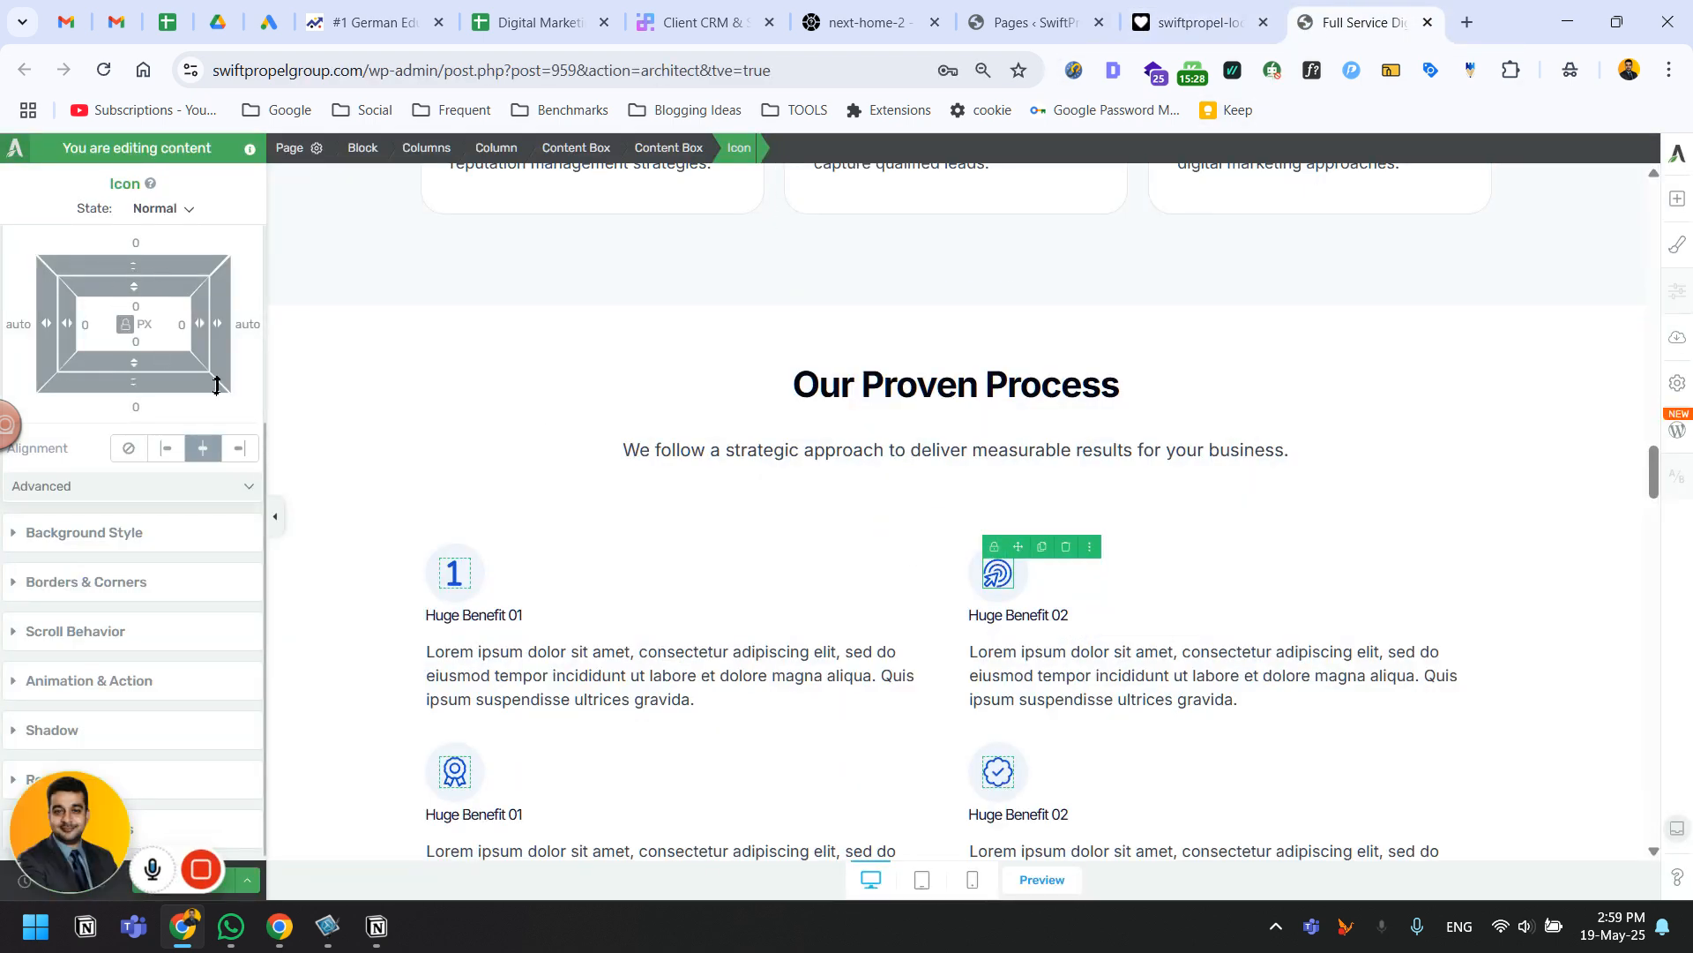
click(475, 571)
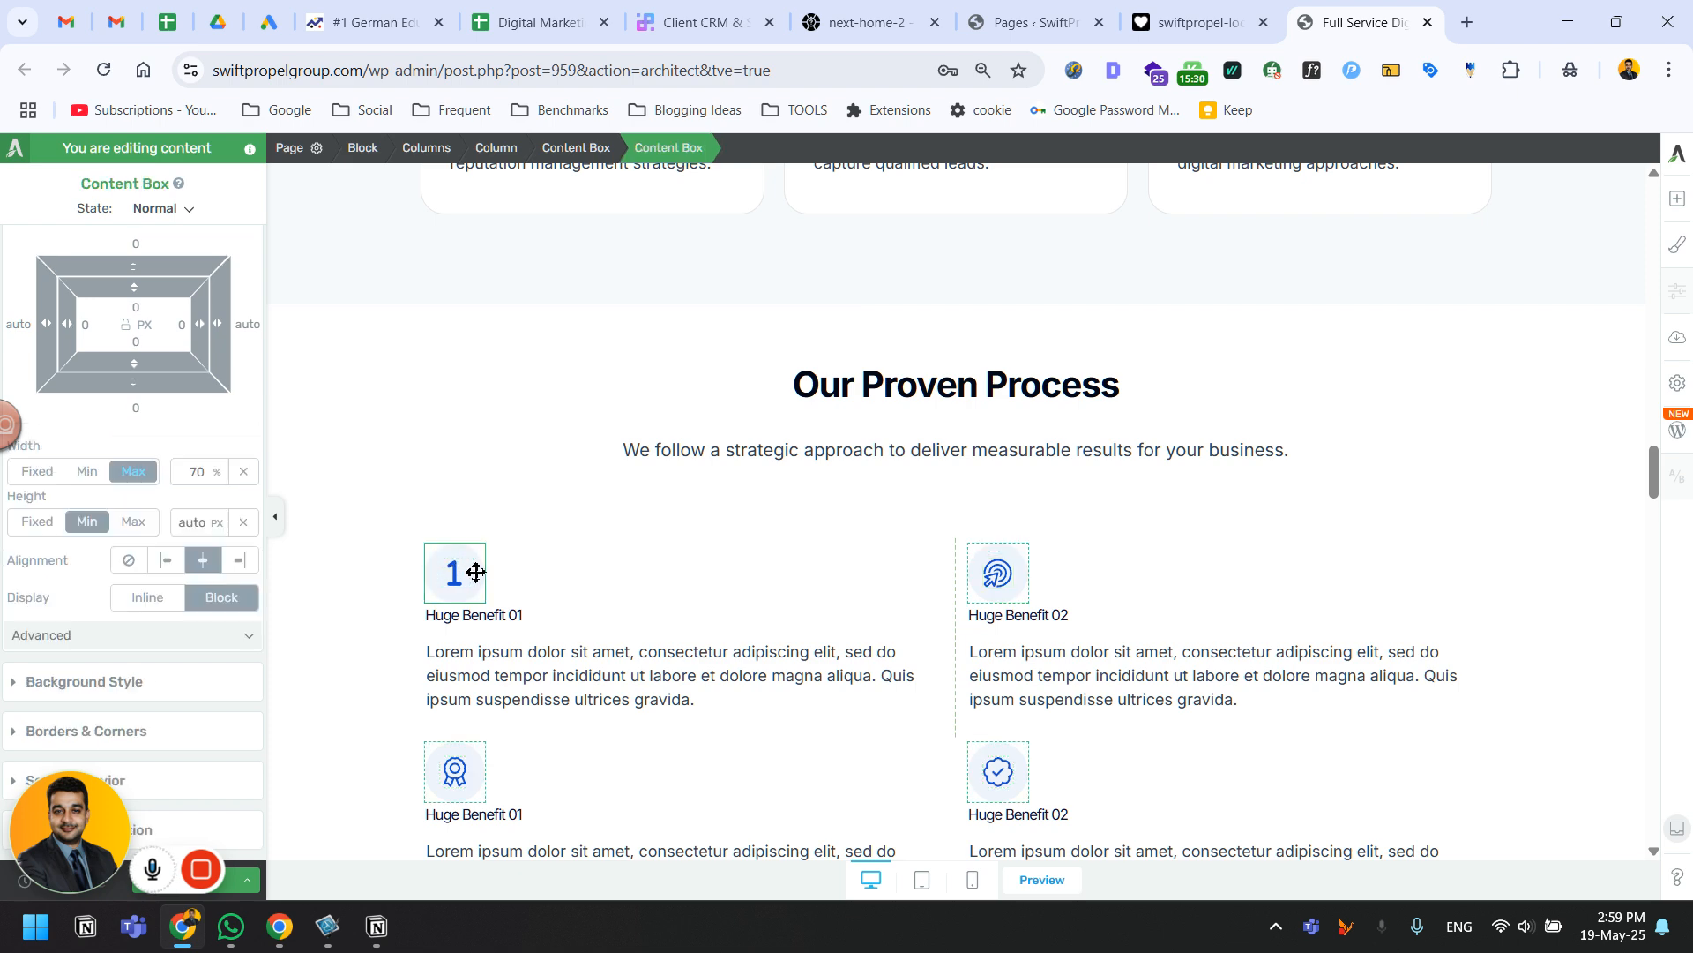
click(454, 580)
click(1155, 19)
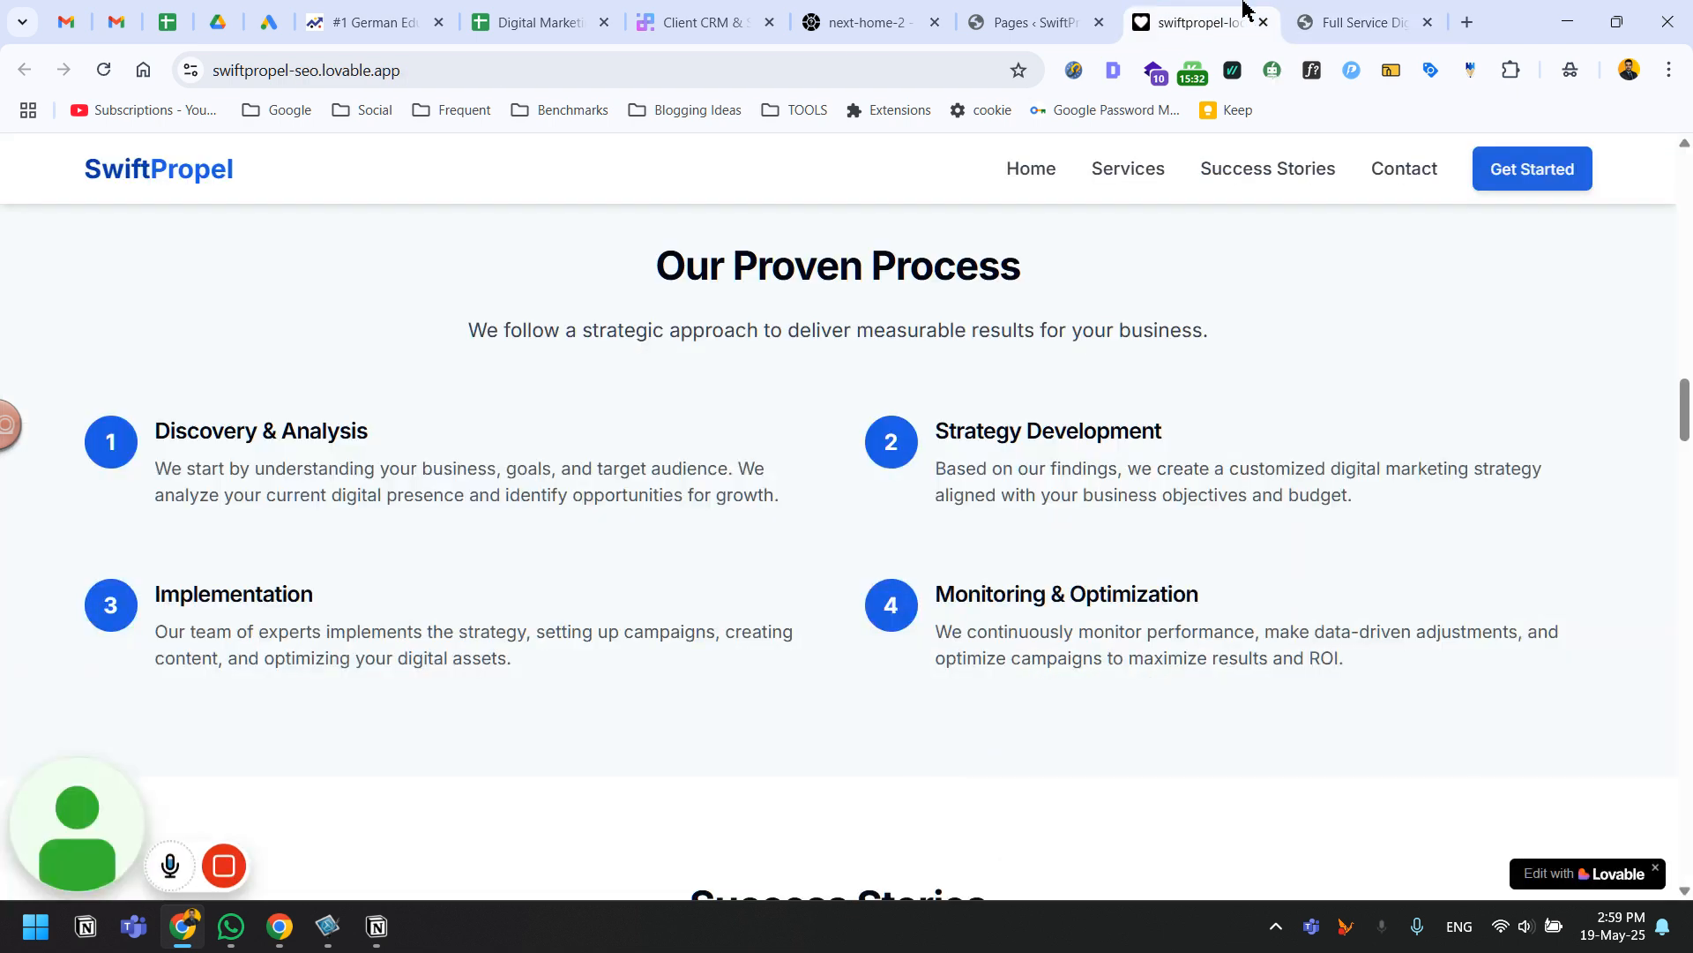
click(1330, 18)
scroll(128, 331, up, 4)
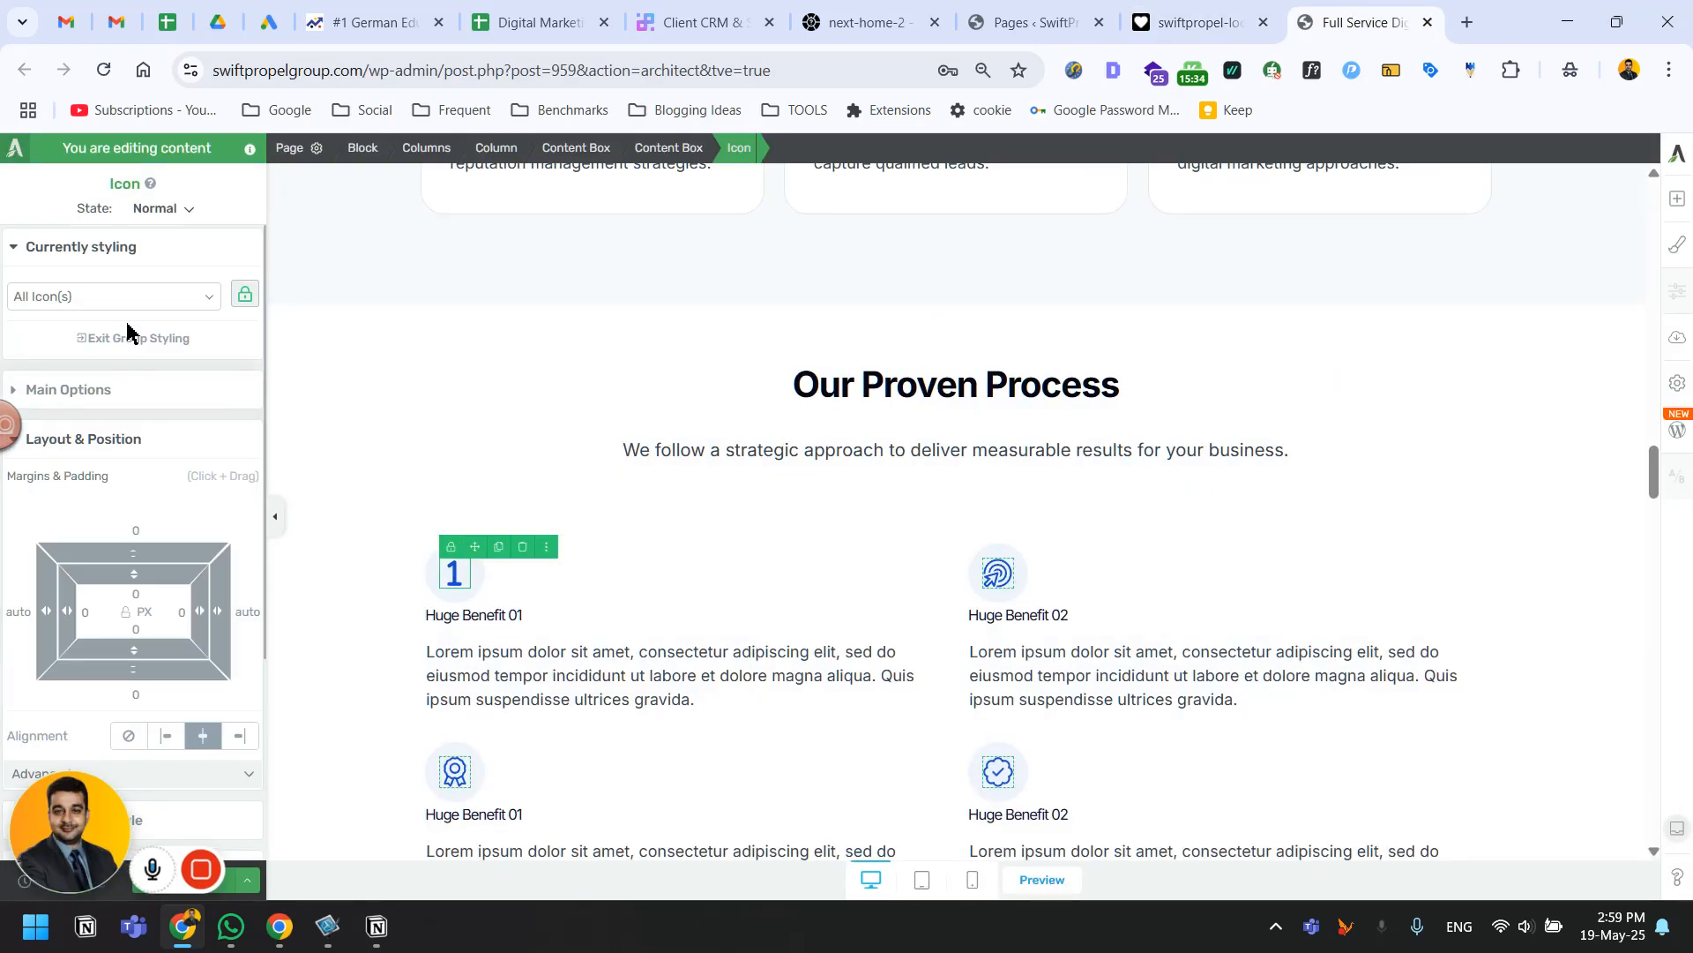
click(91, 390)
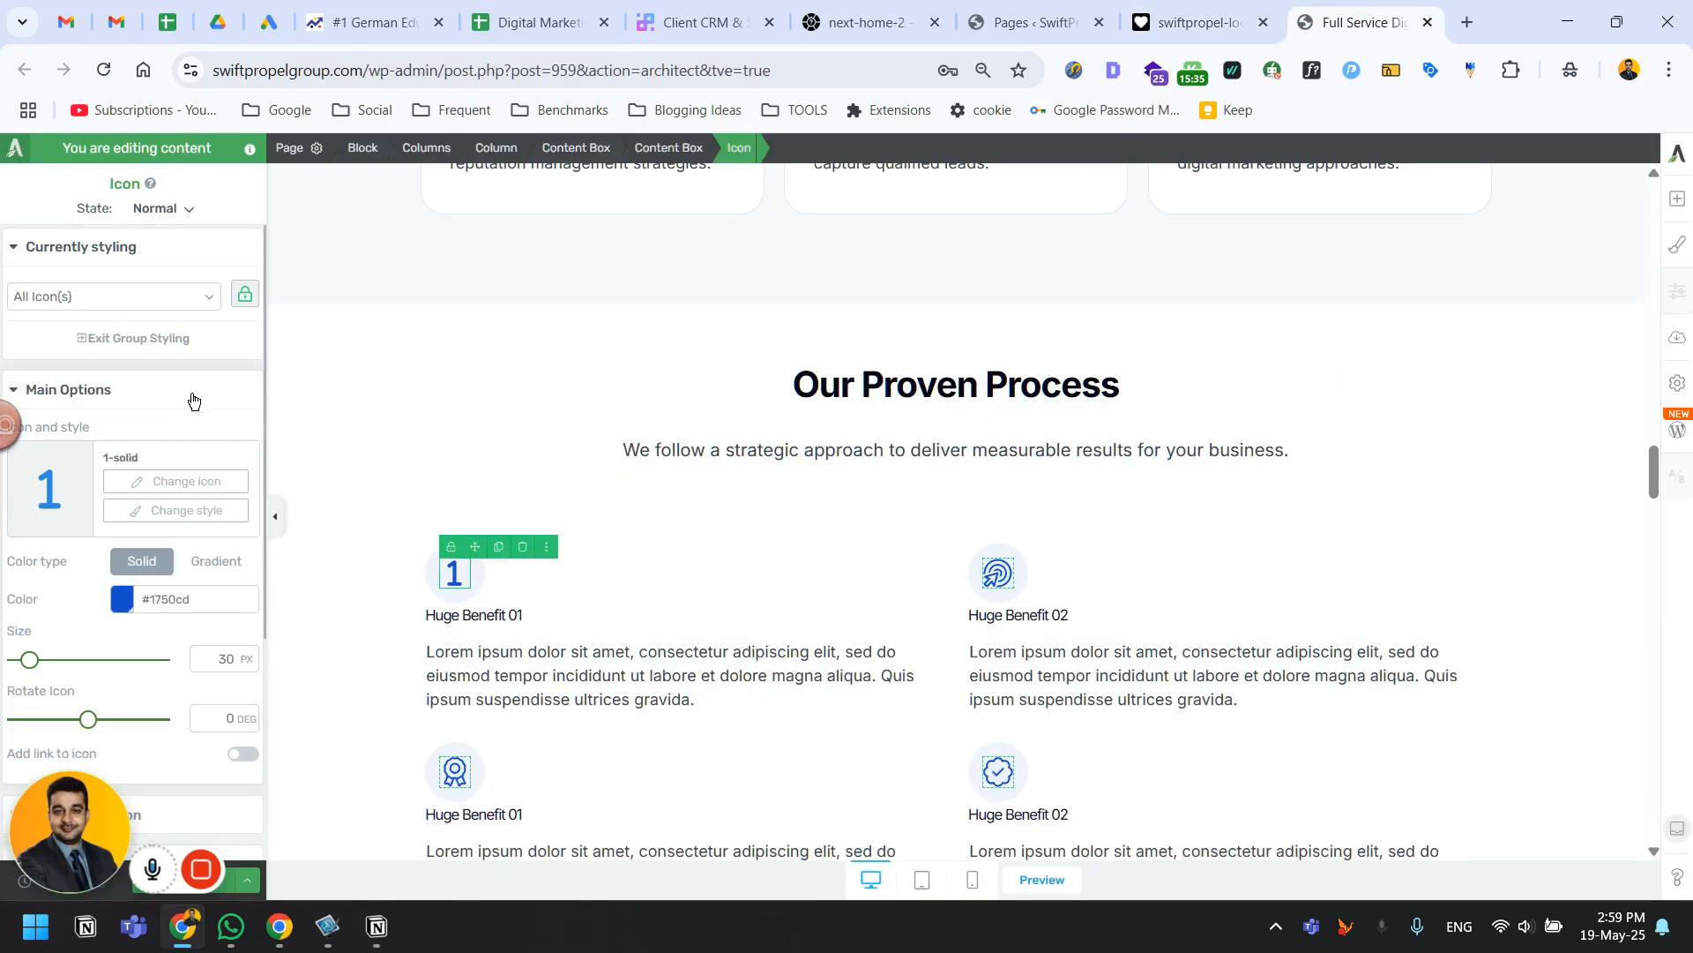
click(128, 599)
scroll(123, 565, down, 3)
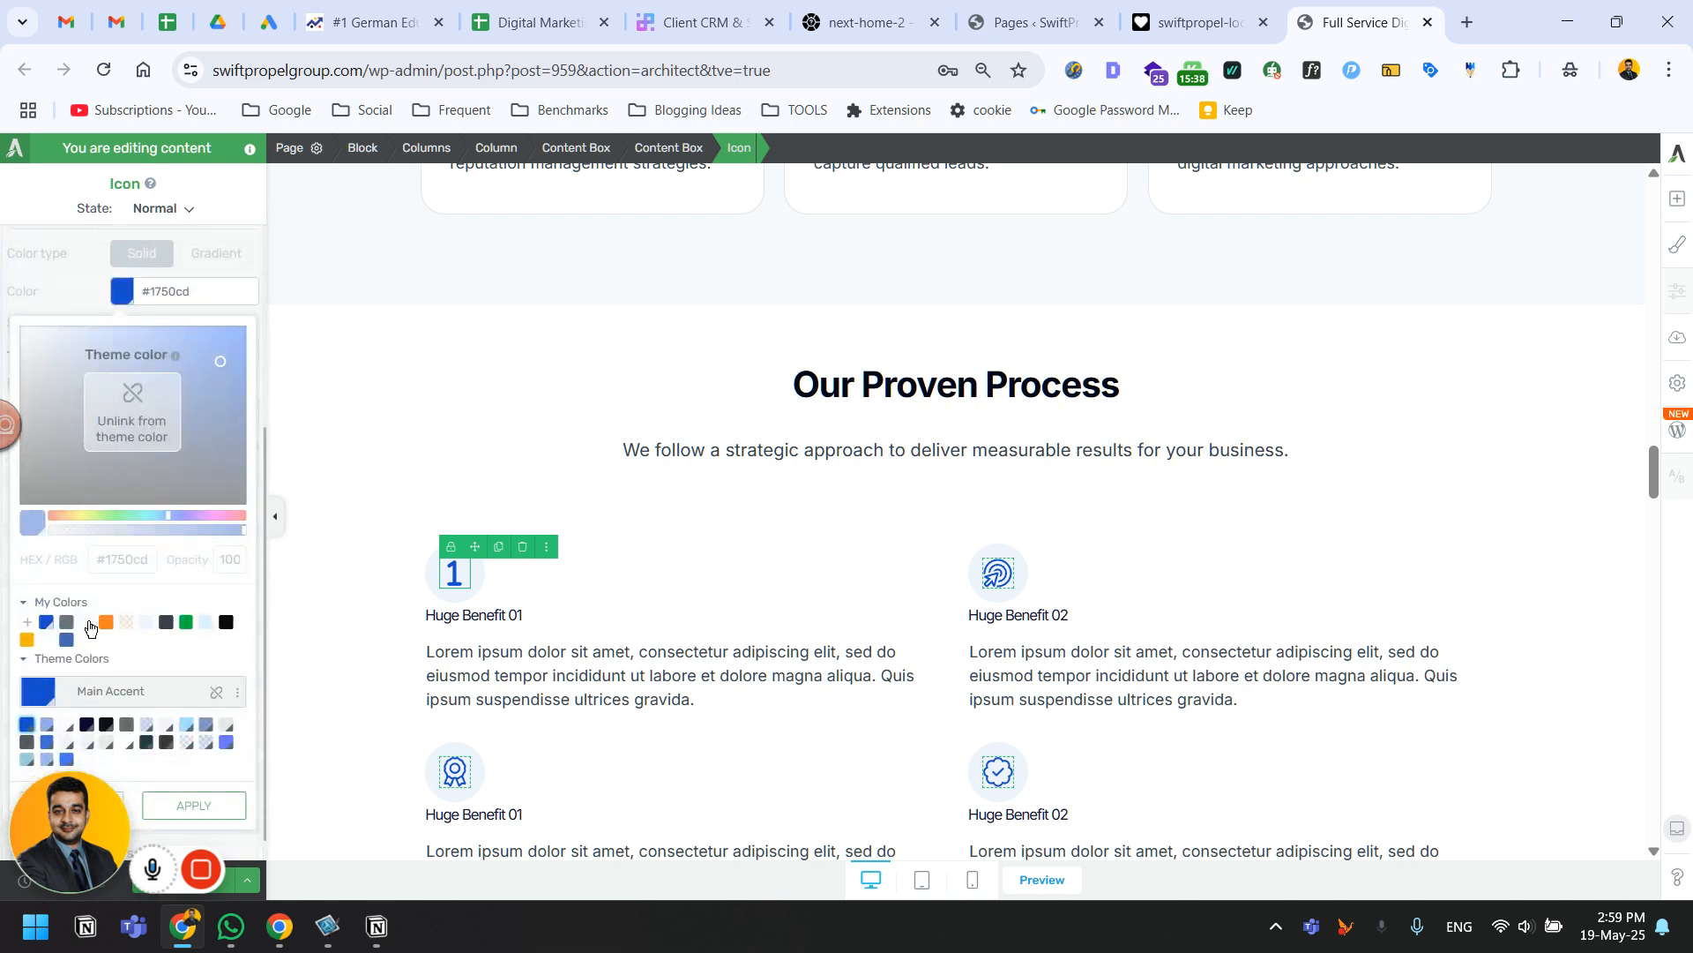
click(86, 622)
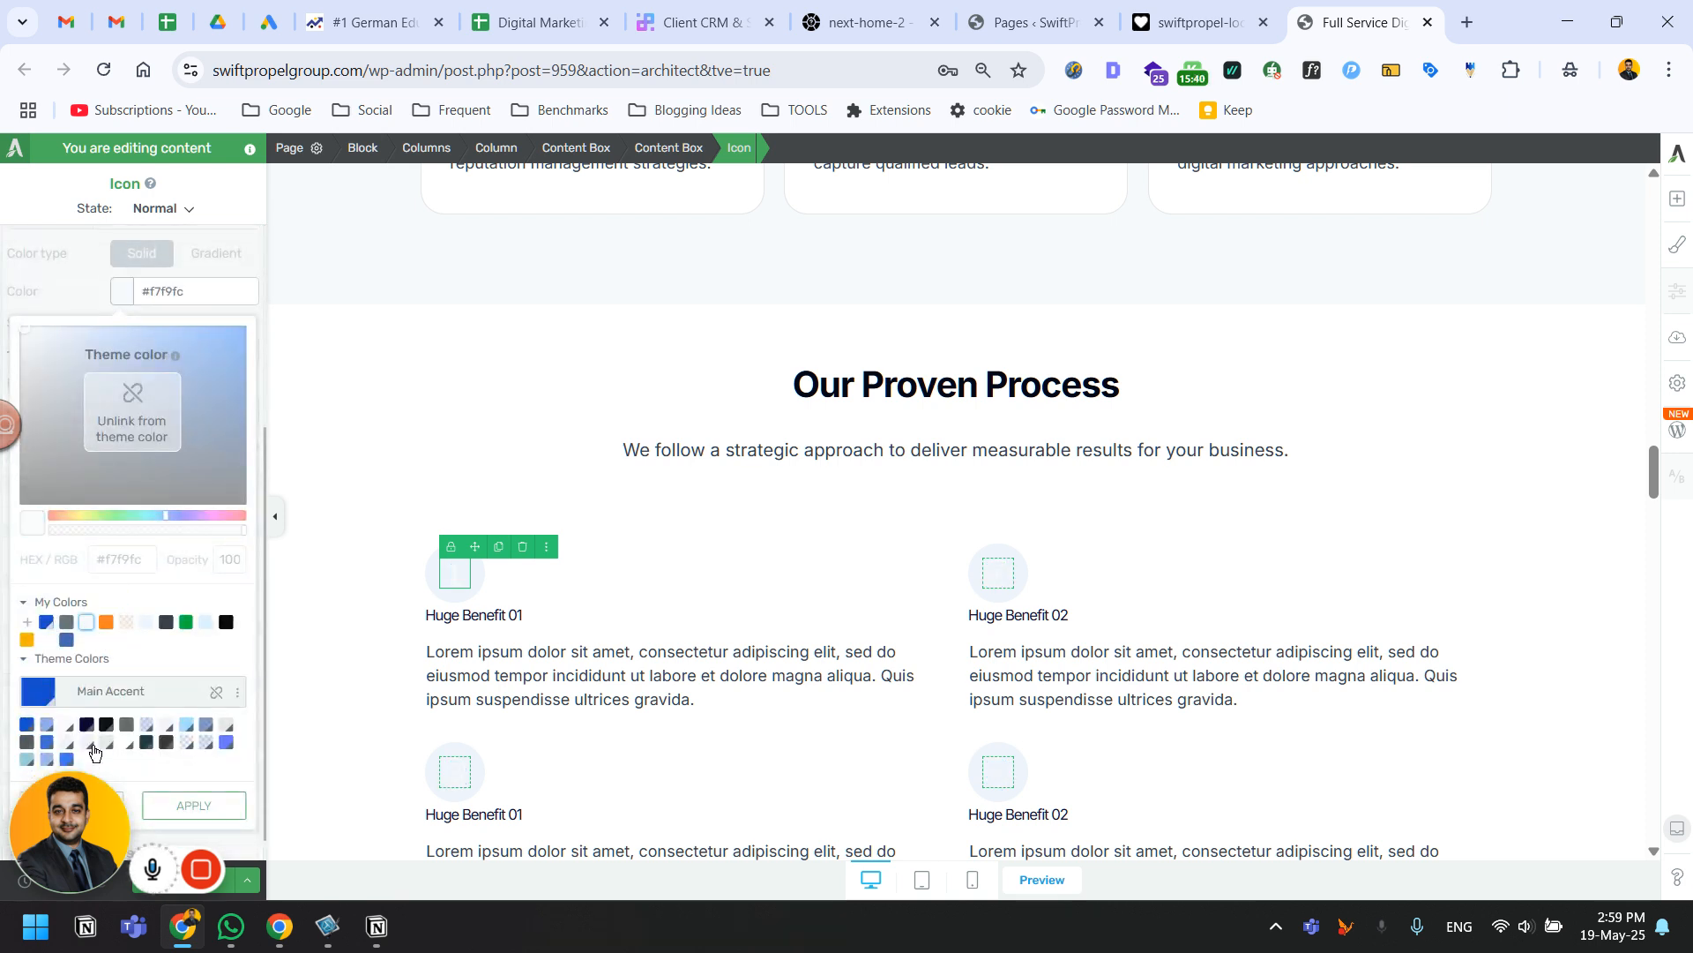
click(119, 748)
click(185, 805)
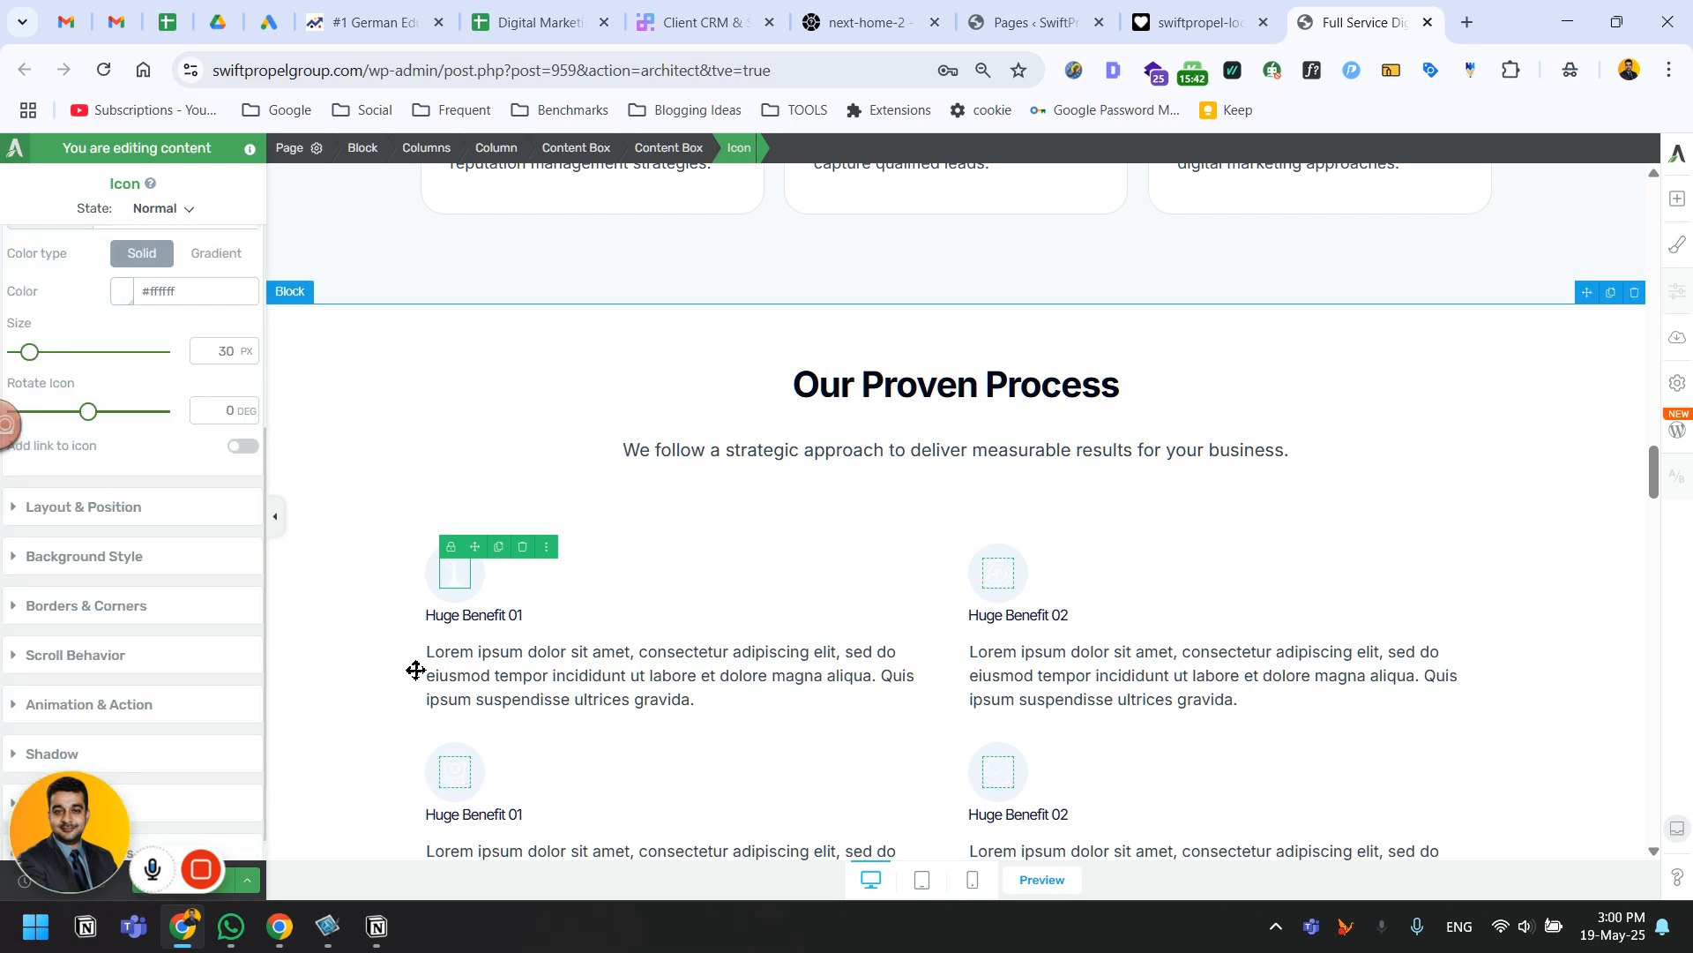
Select the first icon's content box and inspect the number 1 in the reference page's Discovery & Analysis circle with WhatFont.
click(433, 575)
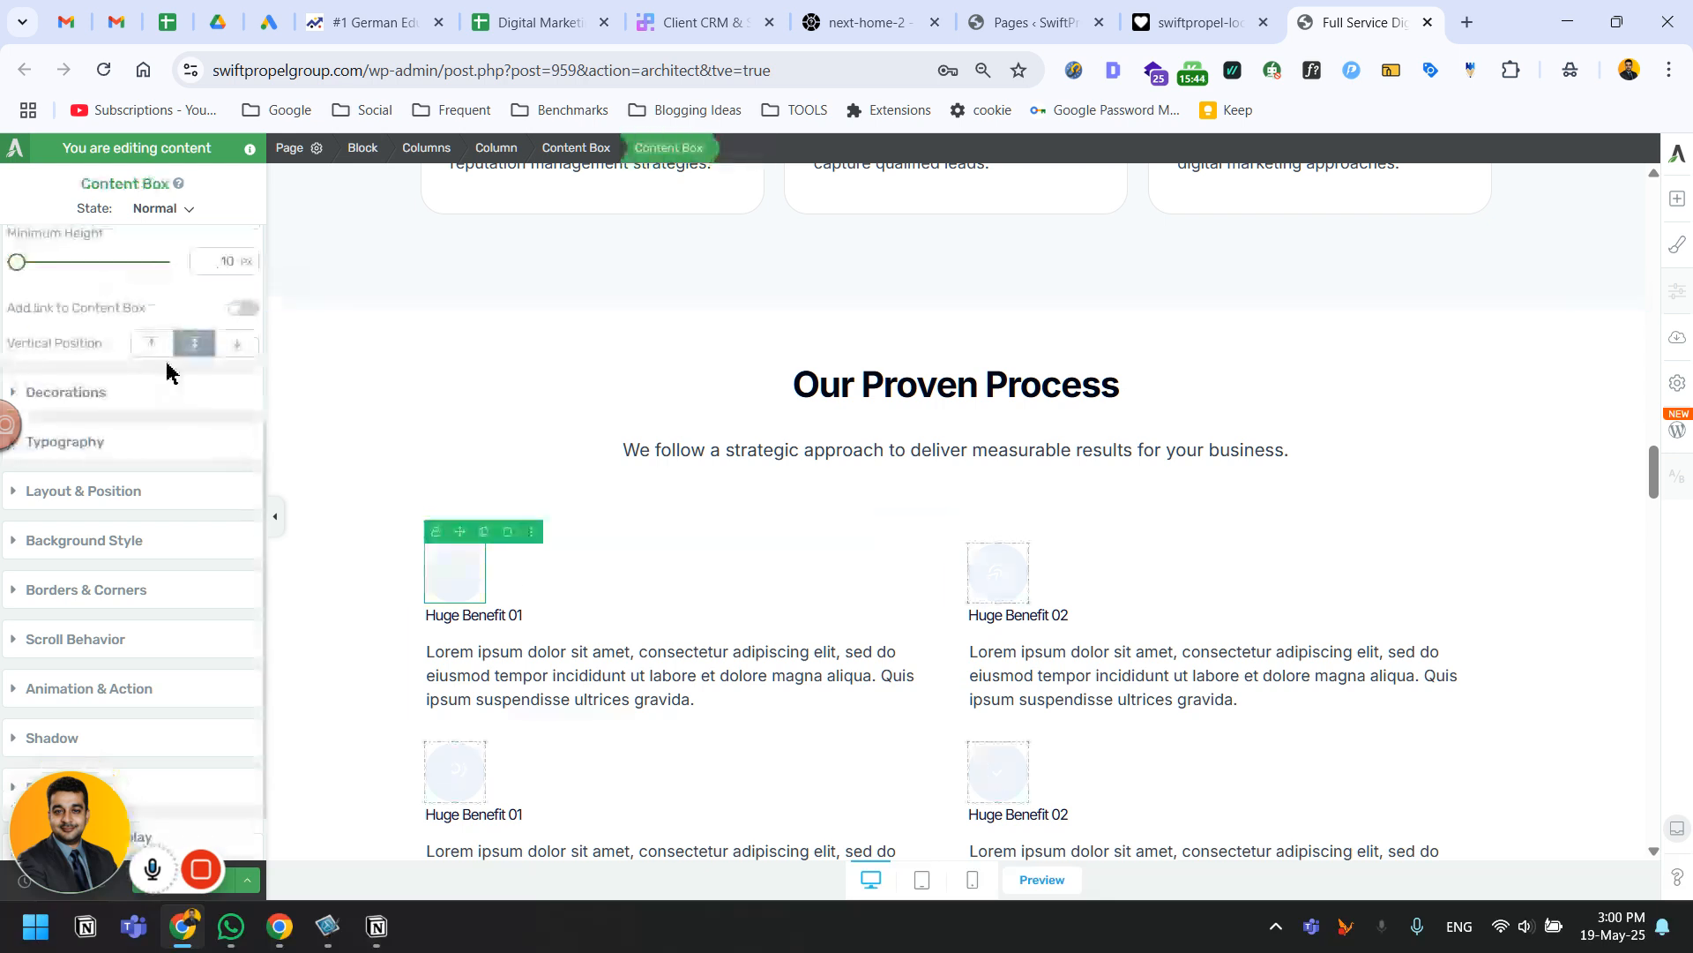
scroll(75, 523, up, 4)
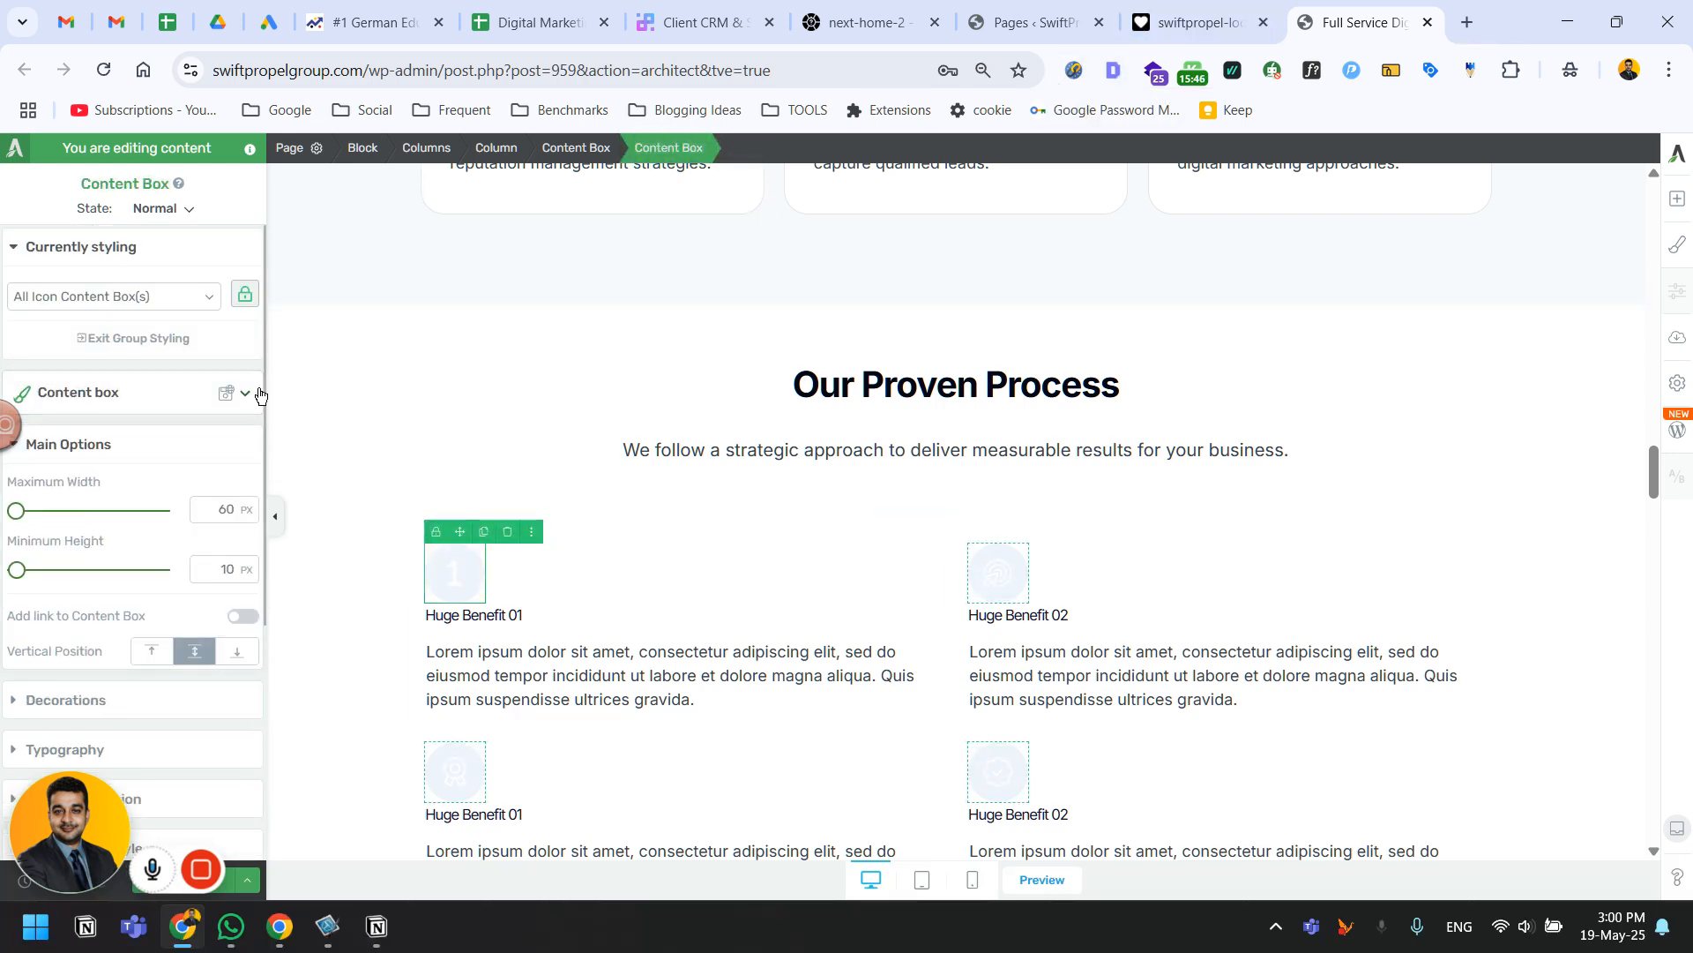
key(ctrl+shift+Tab)
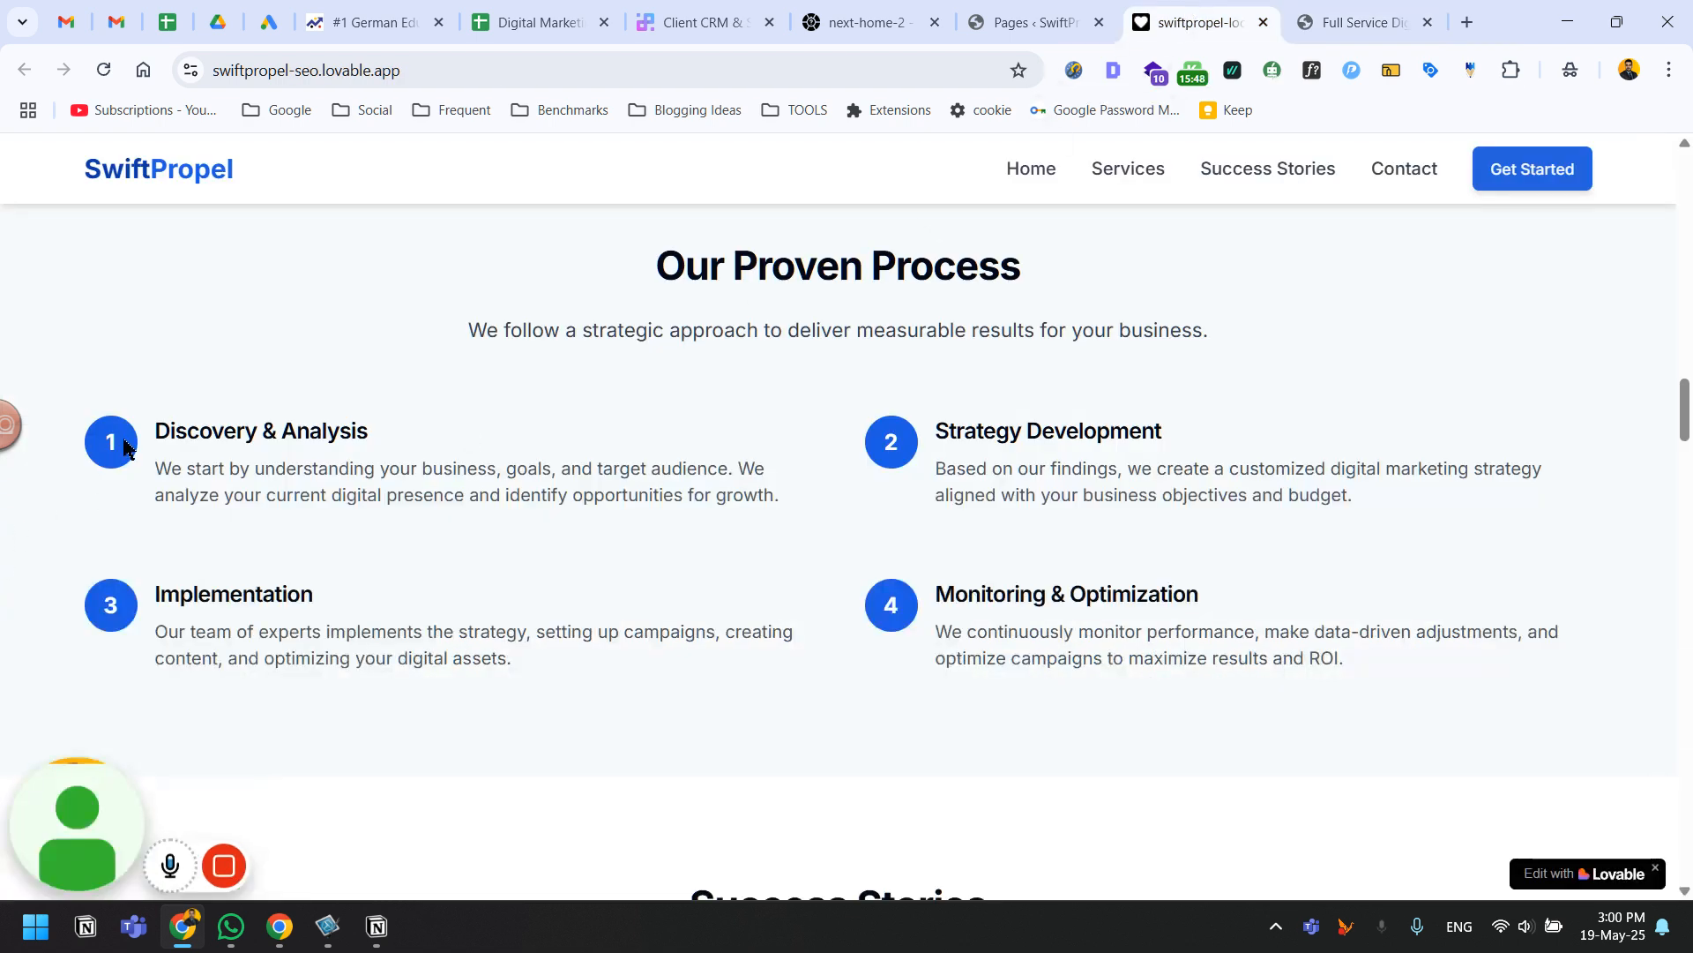
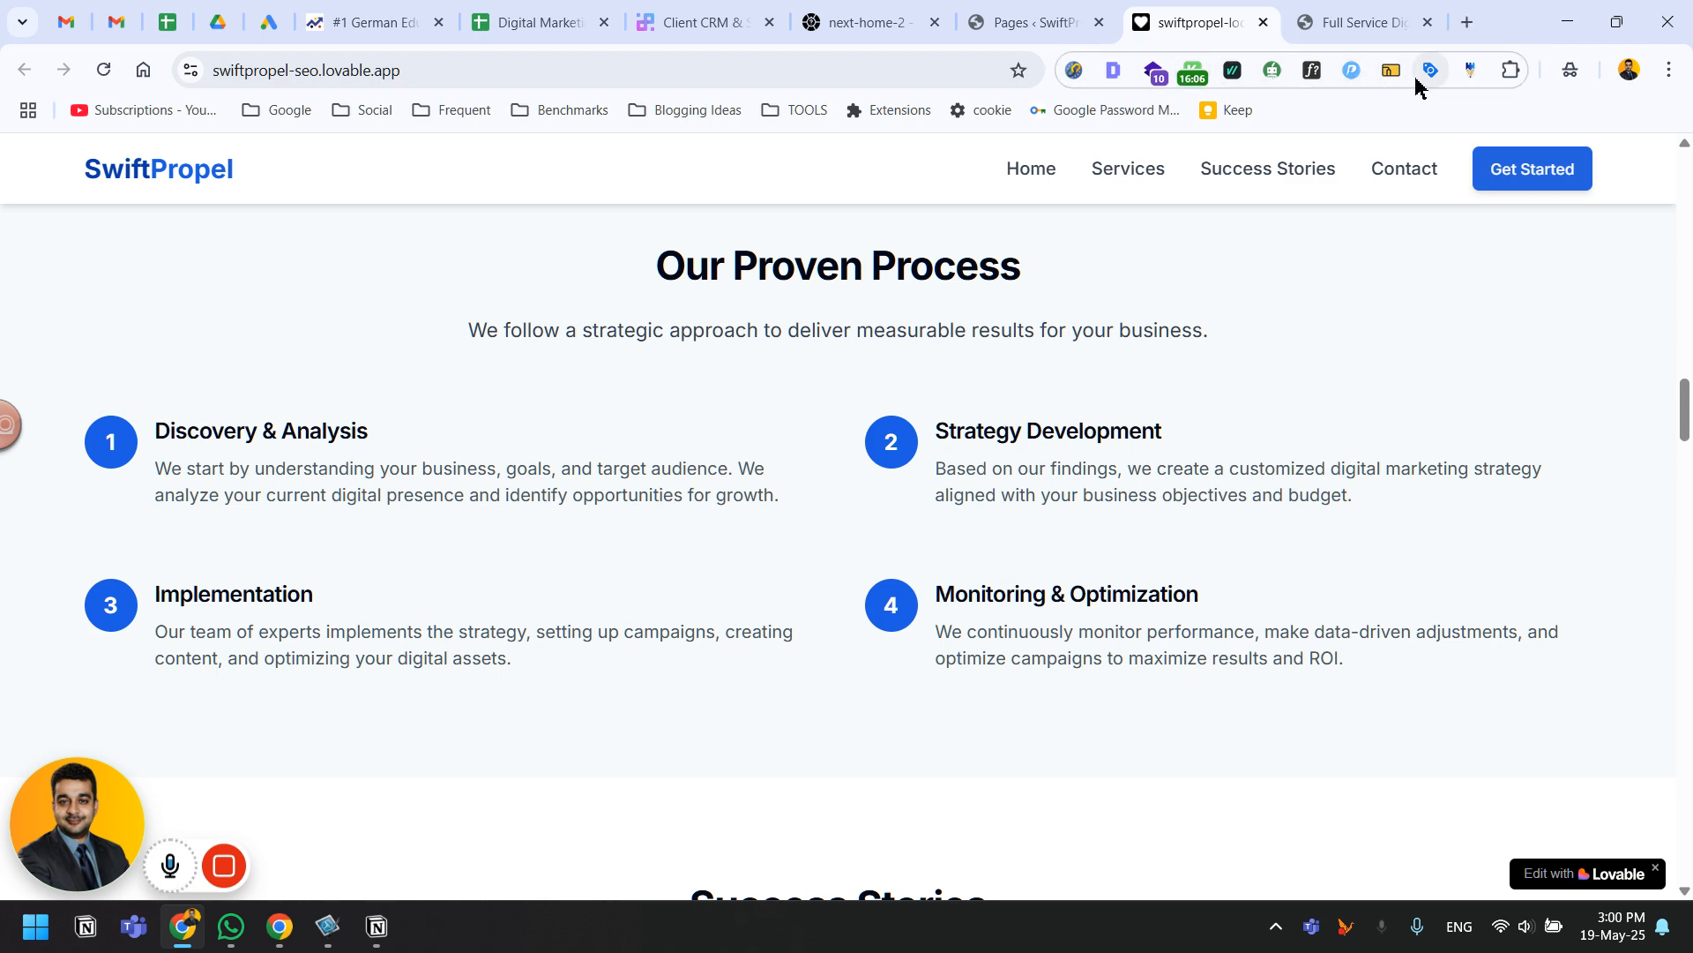
click(1314, 76)
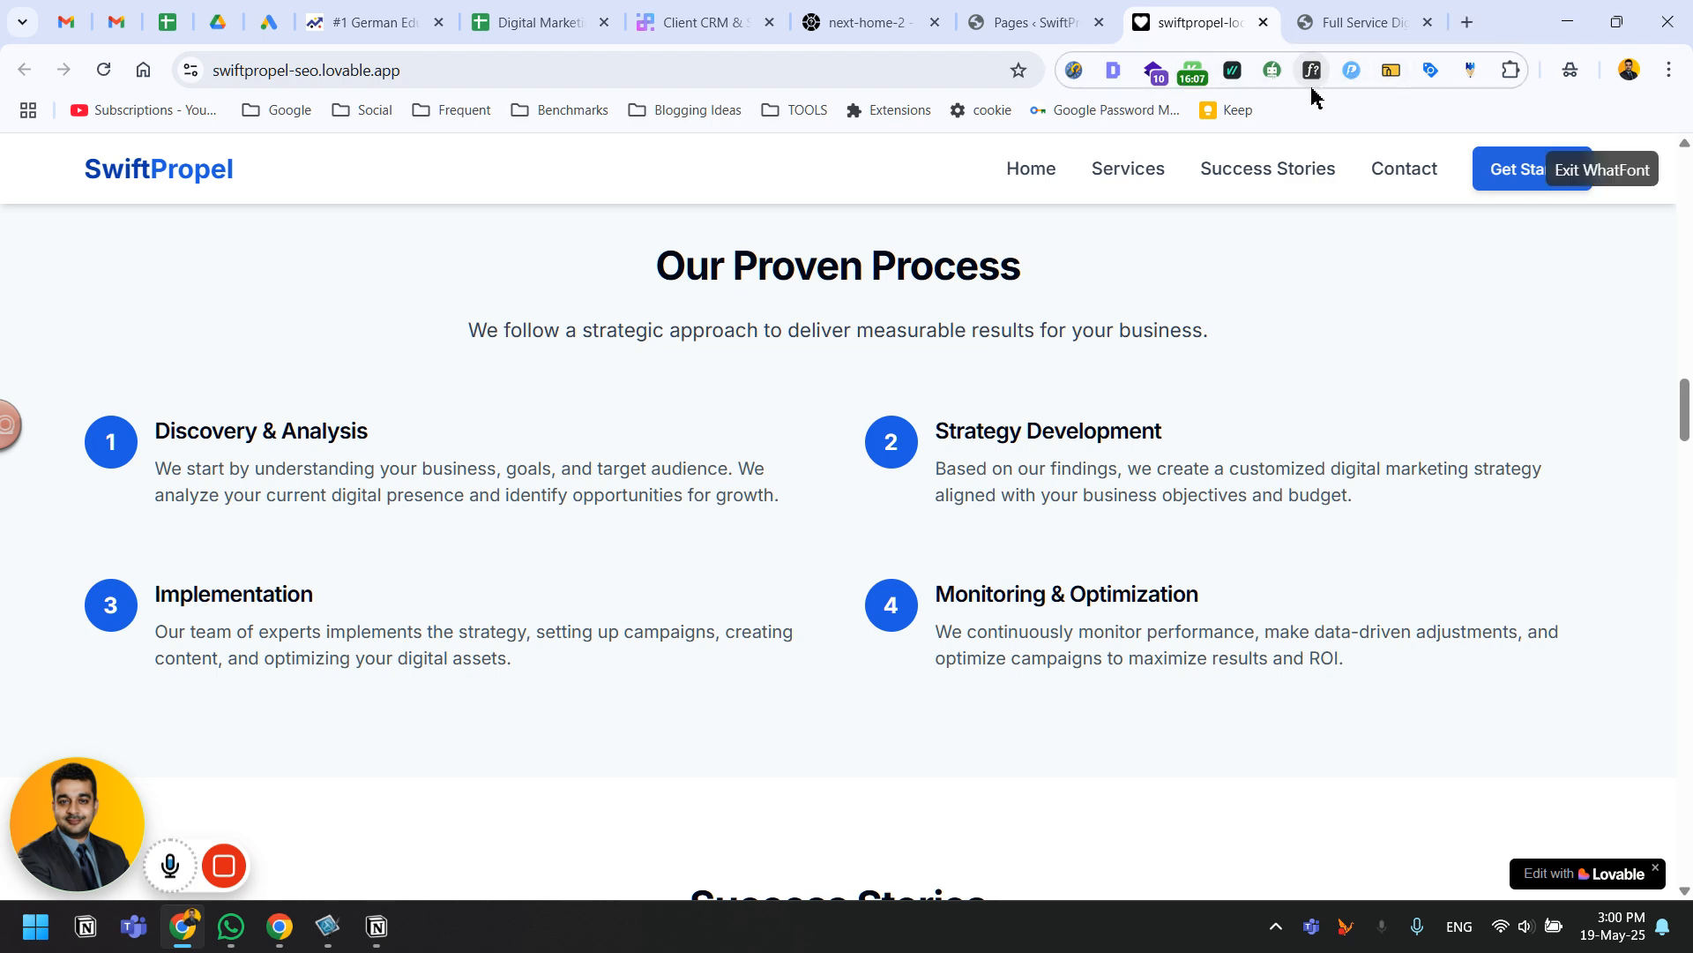
click(125, 447)
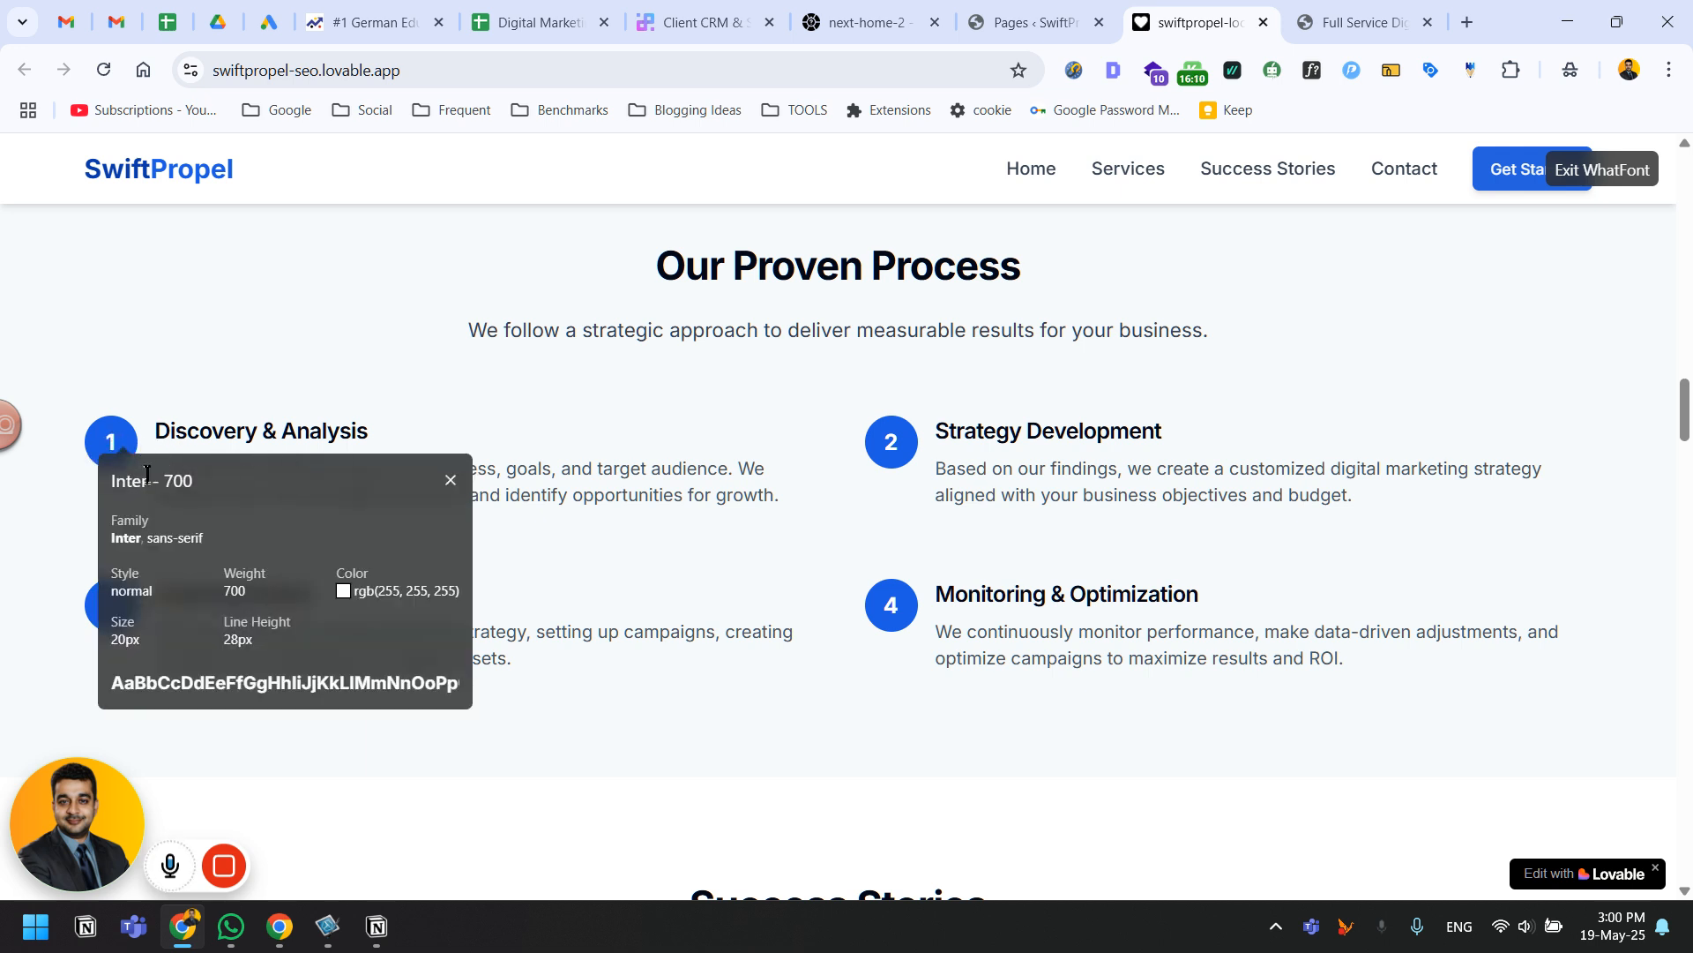
drag(105, 441, 126, 446)
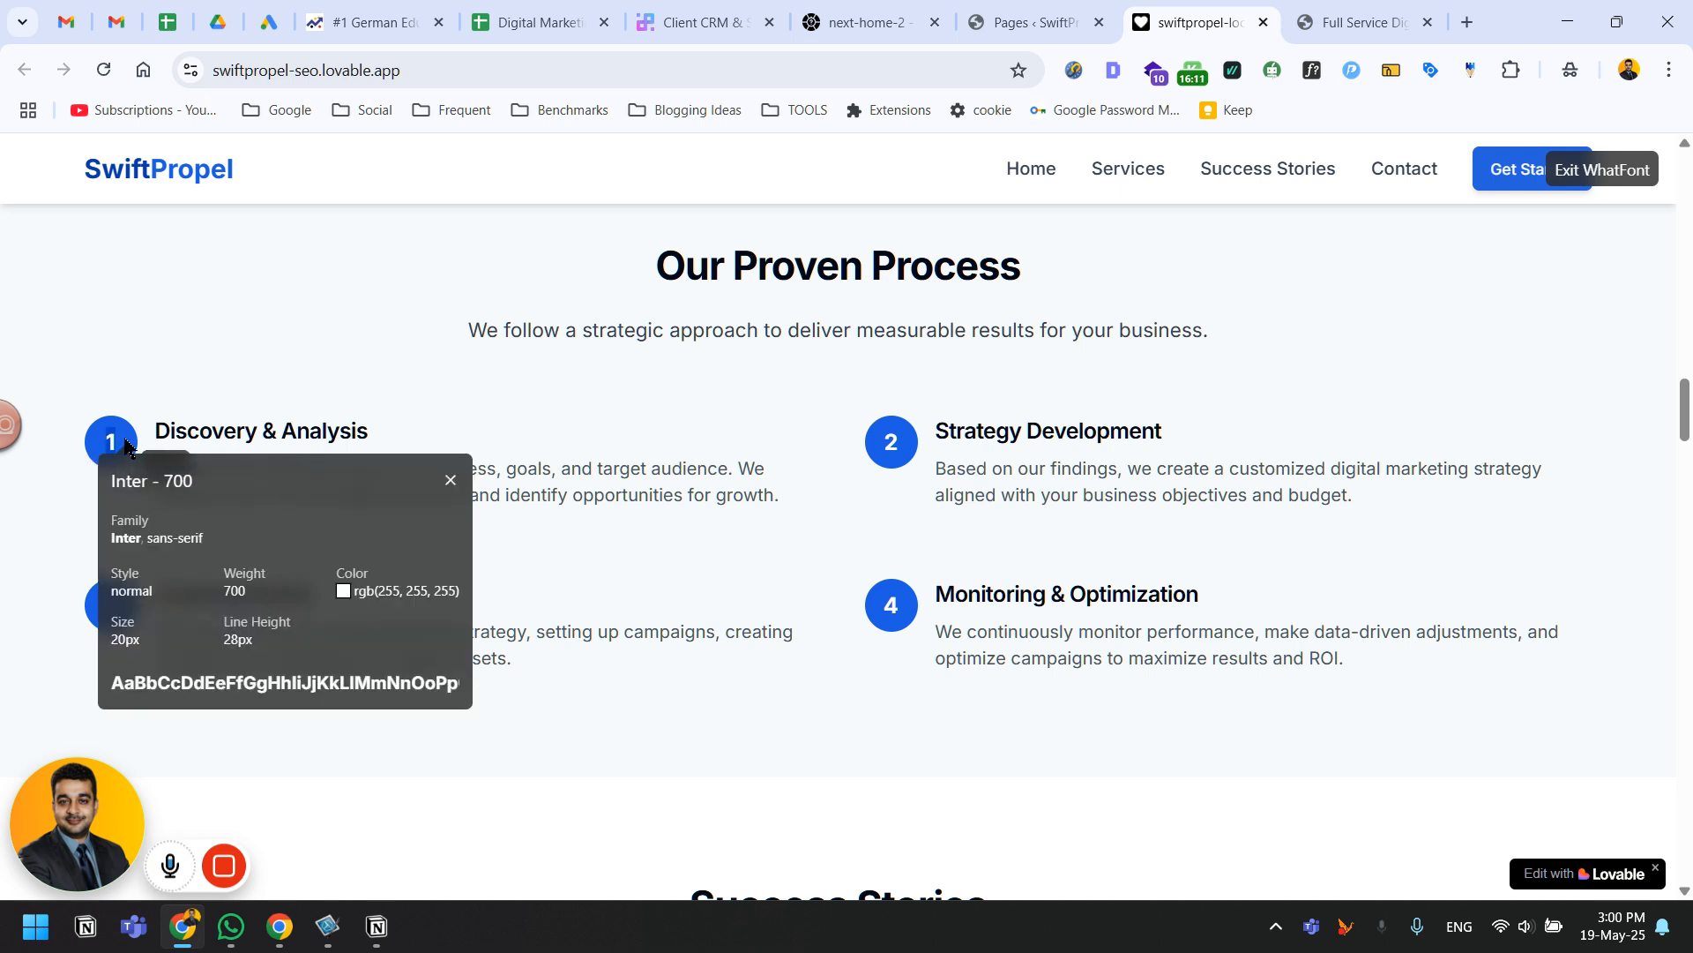
click(451, 481)
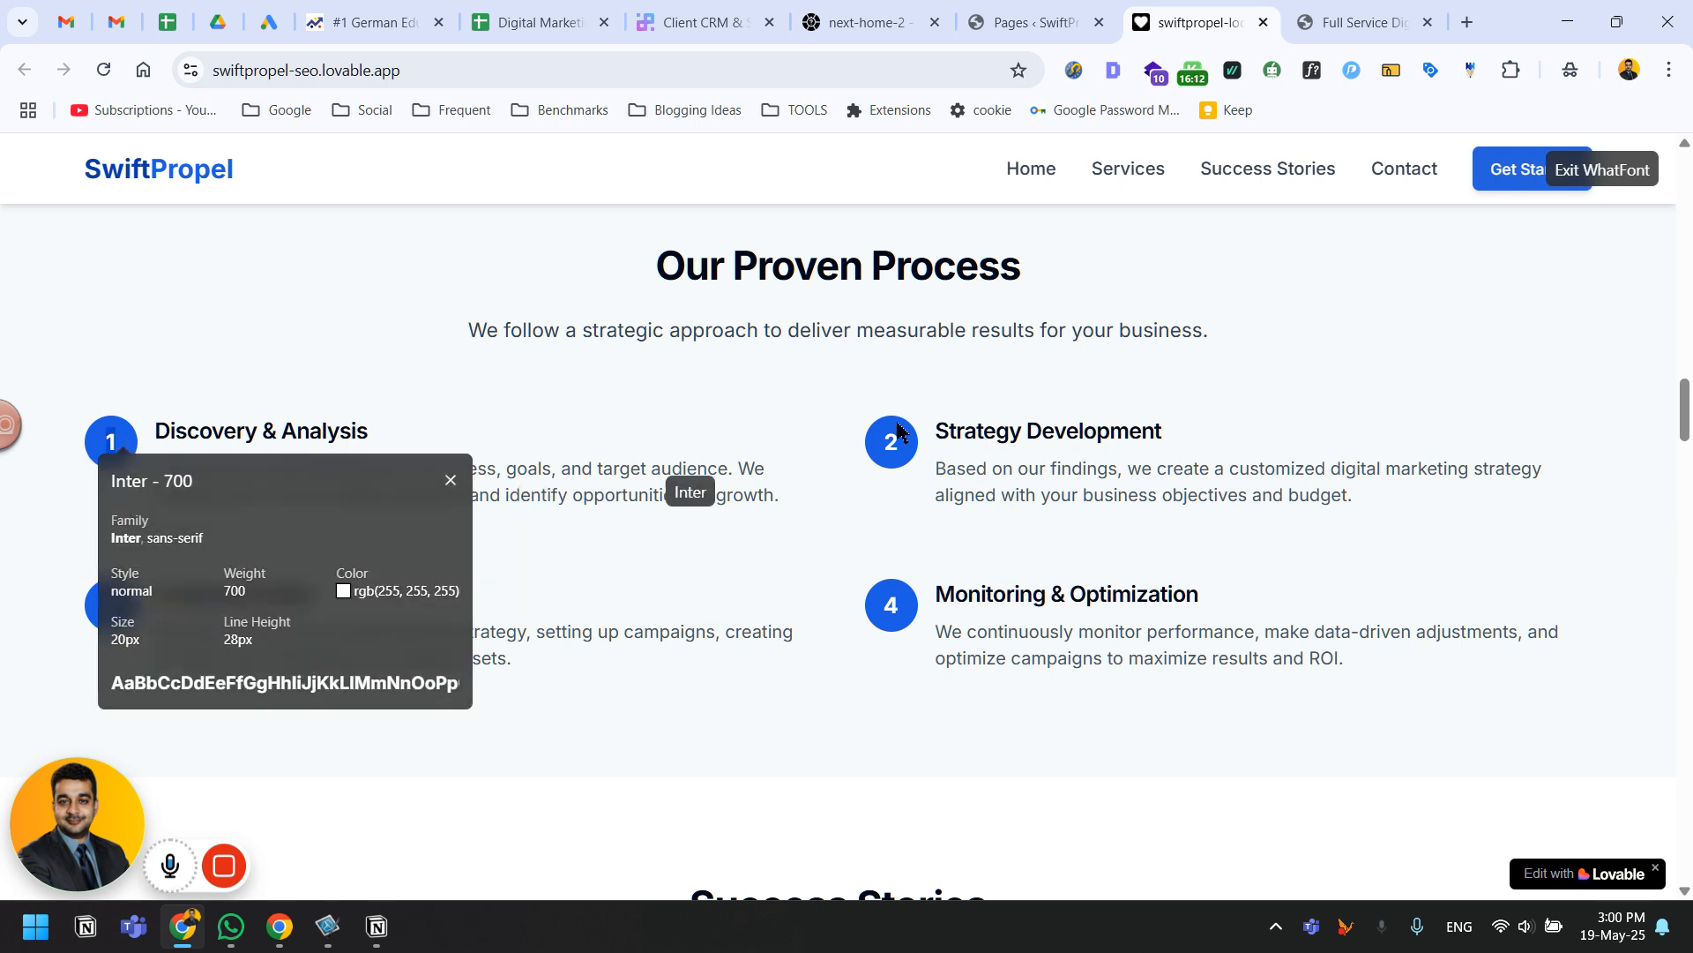
click(450, 482)
click(1603, 169)
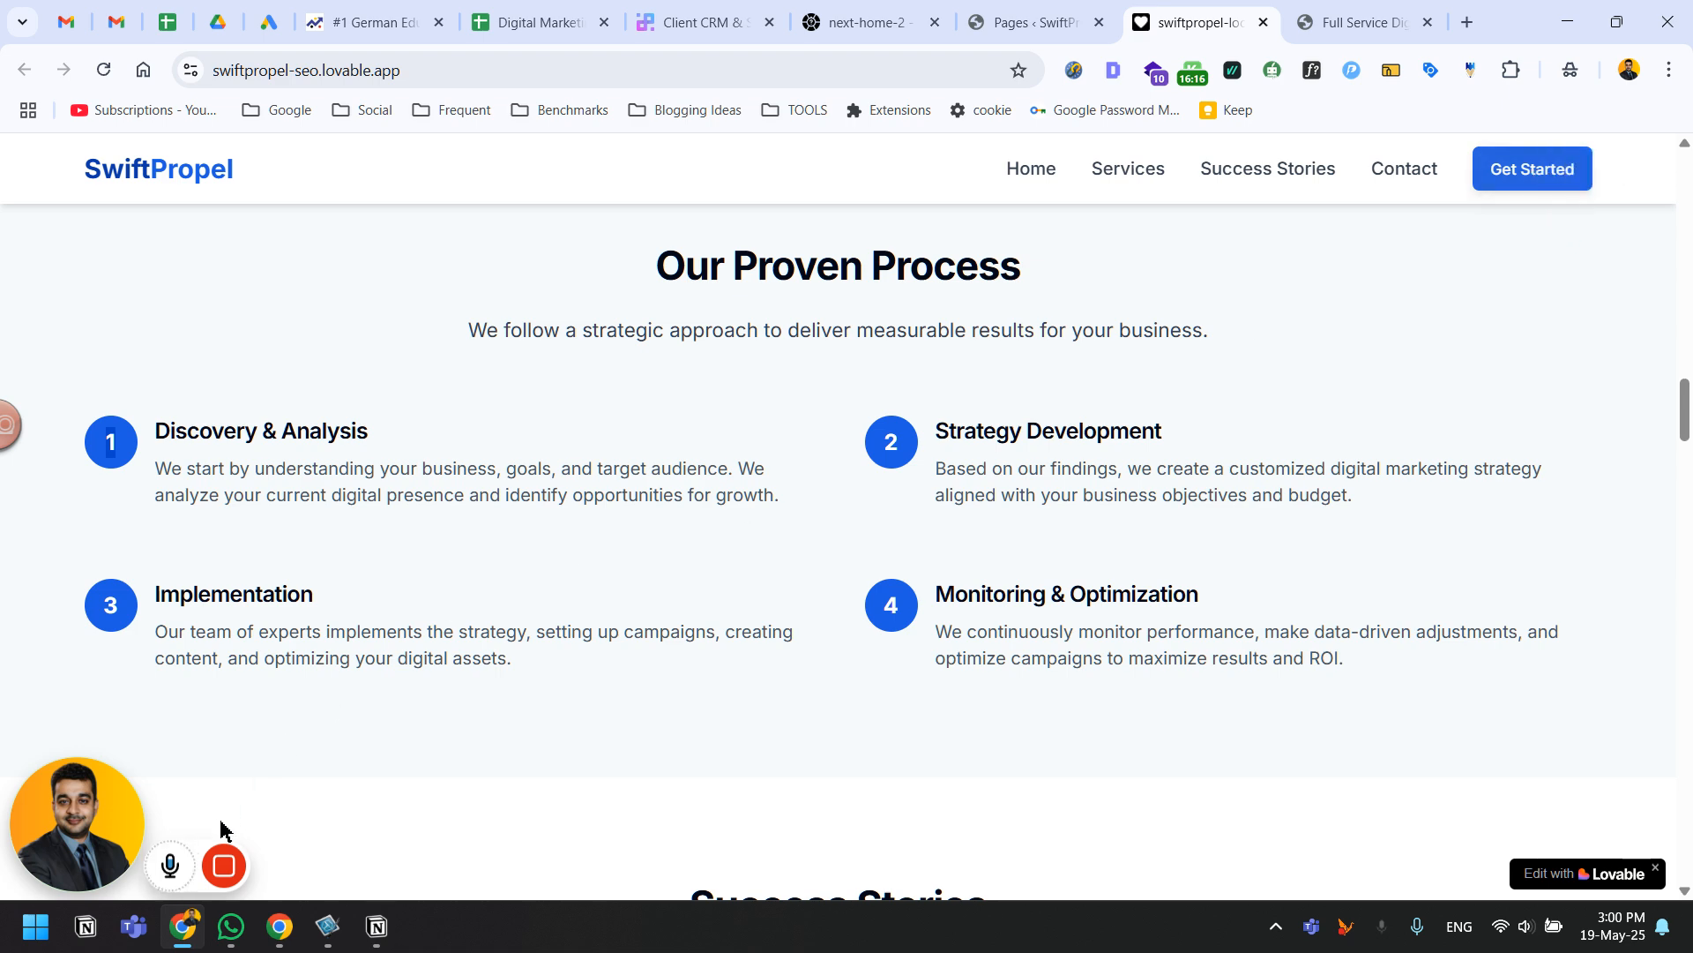
Switch to the Chrome Web Store and search the extensions for "color picker".
click(347, 865)
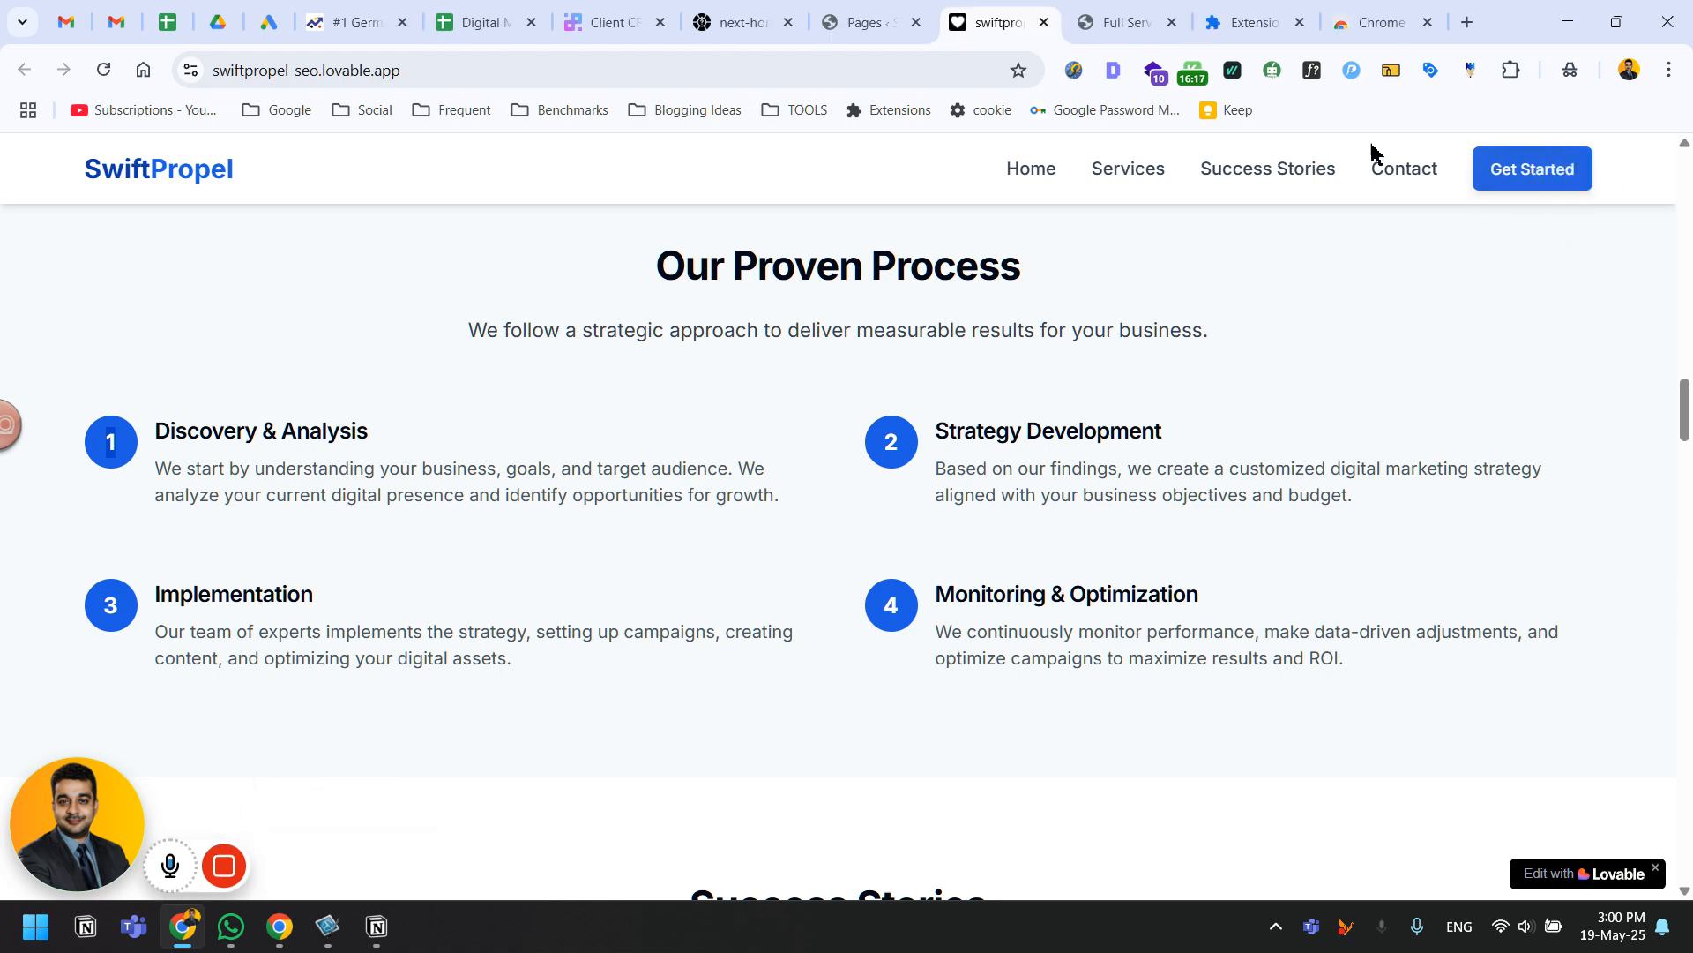
click(1364, 15)
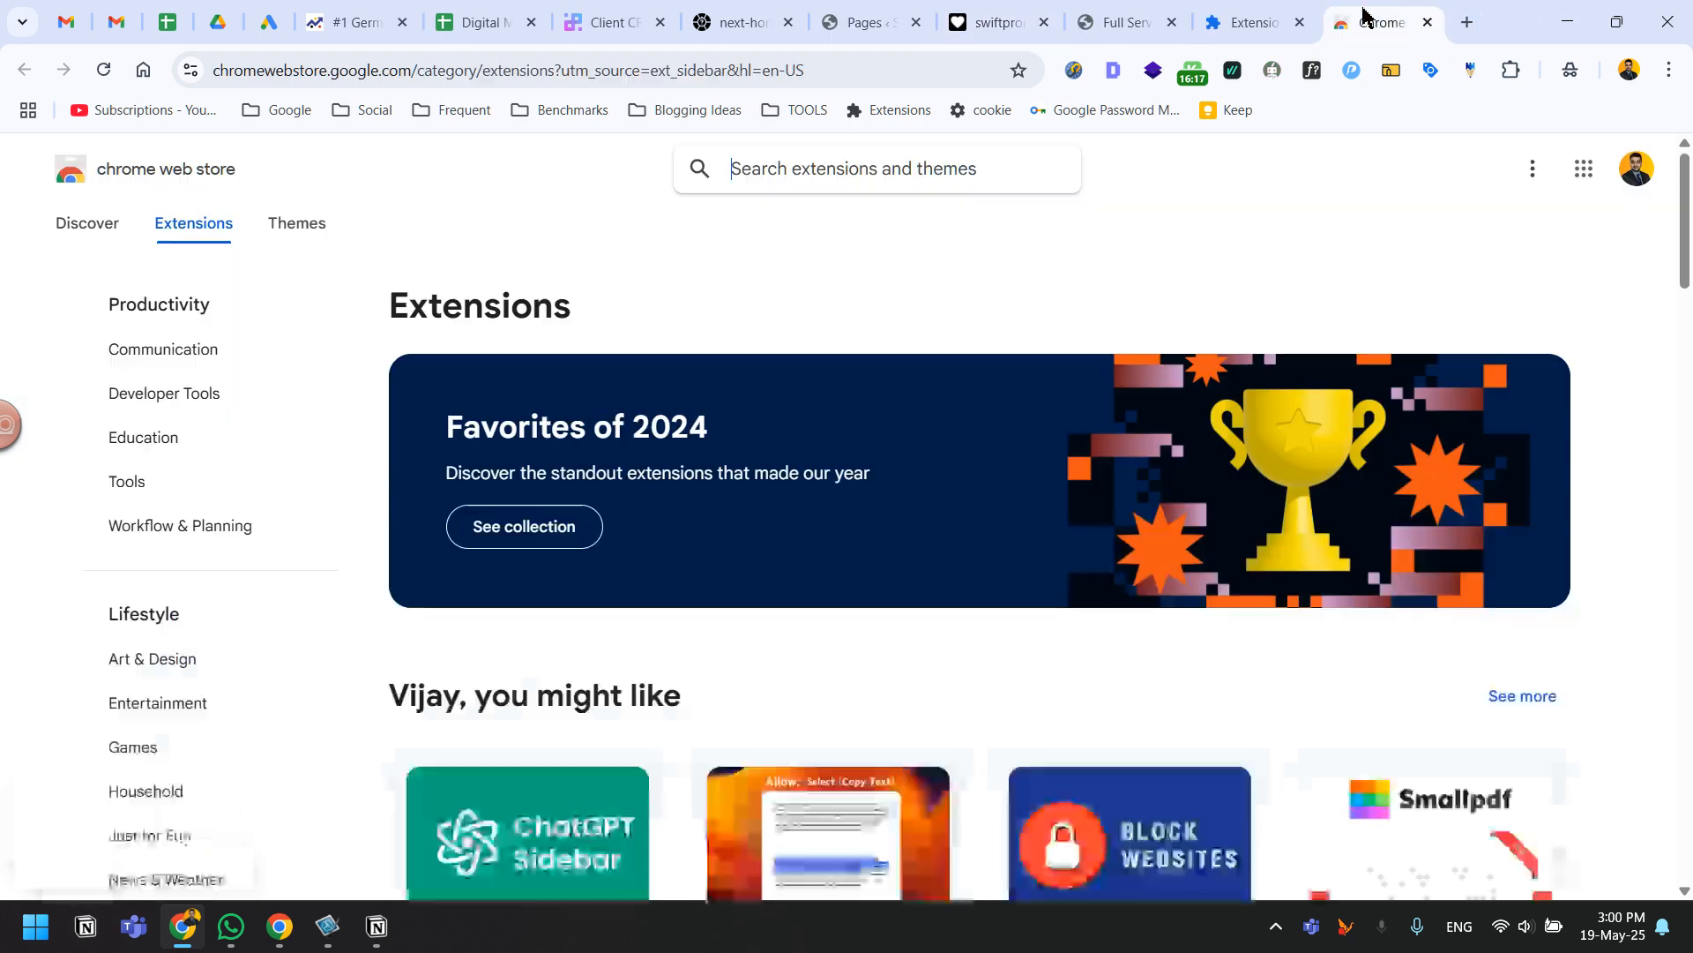
text(color picker)
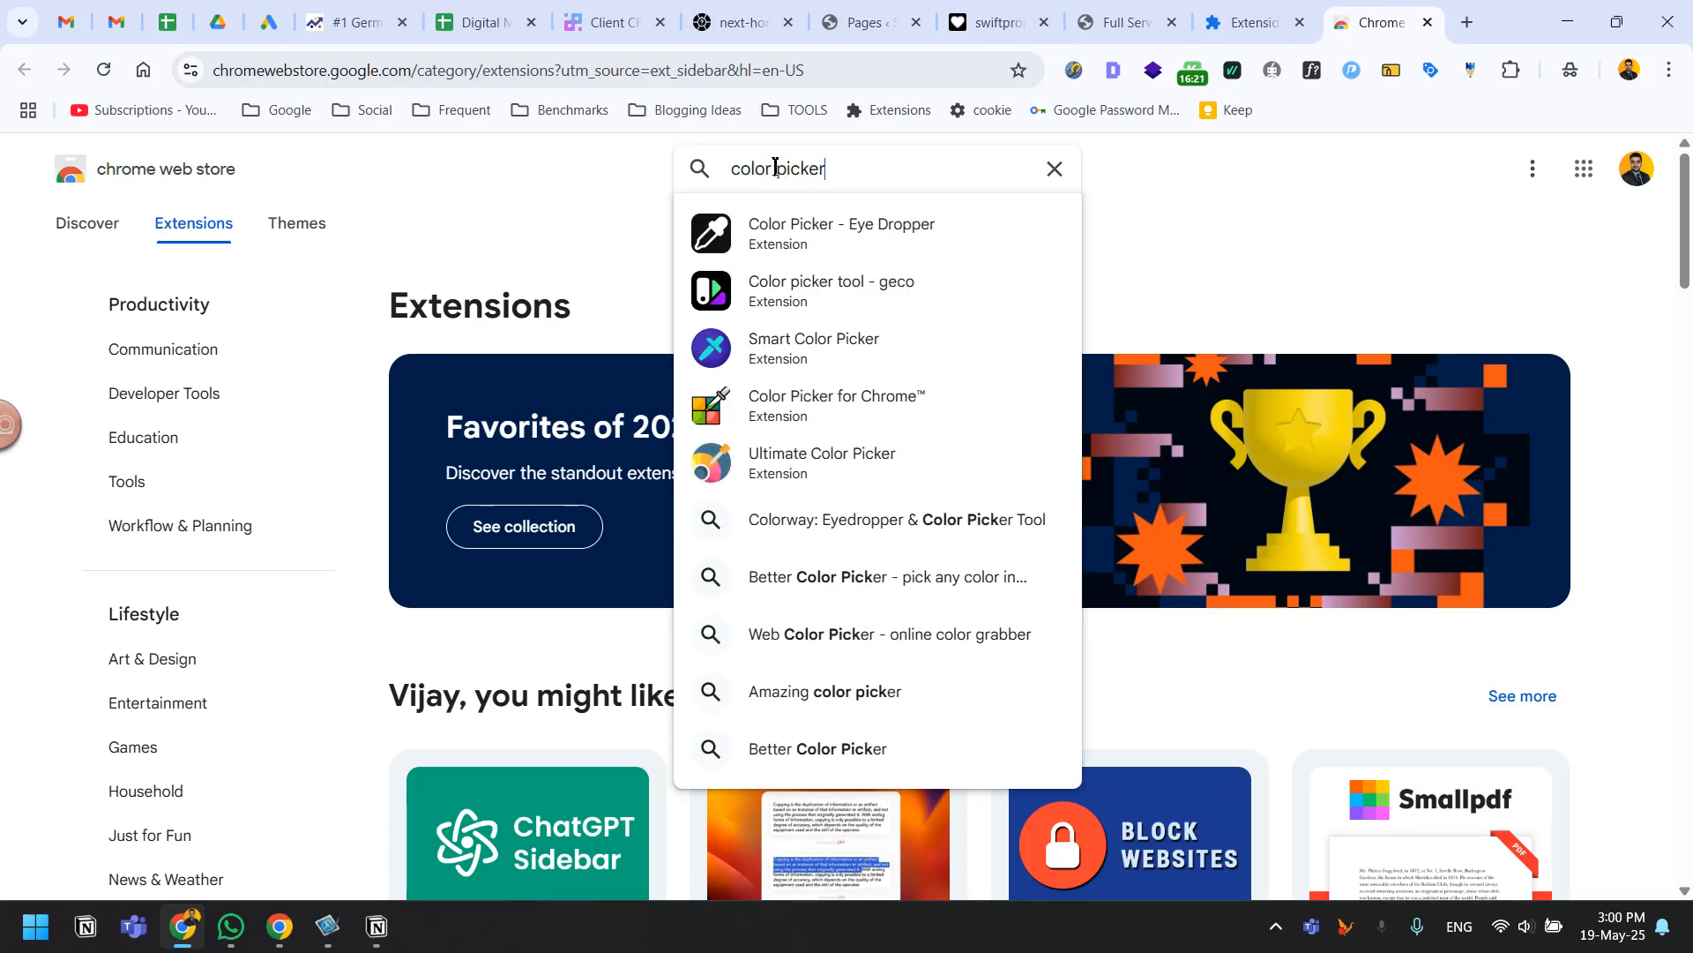
key(Return)
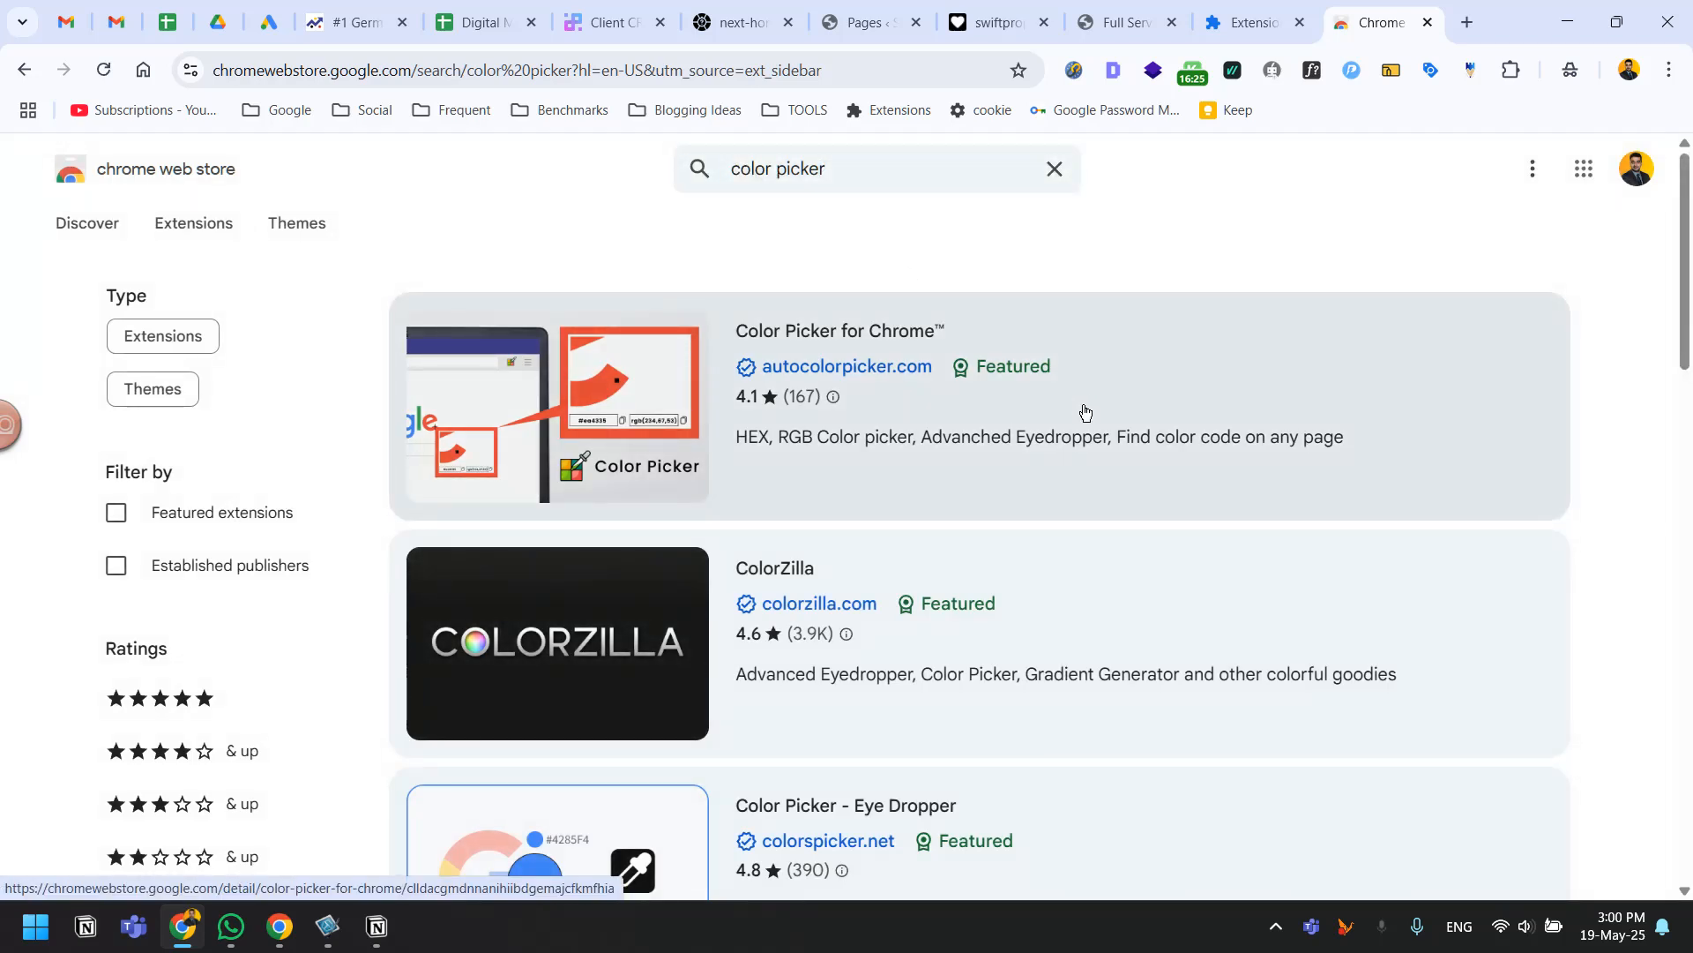
Install the Color Picker for Chrome extension and open the browser's list of installed extensions.
click(1086, 412)
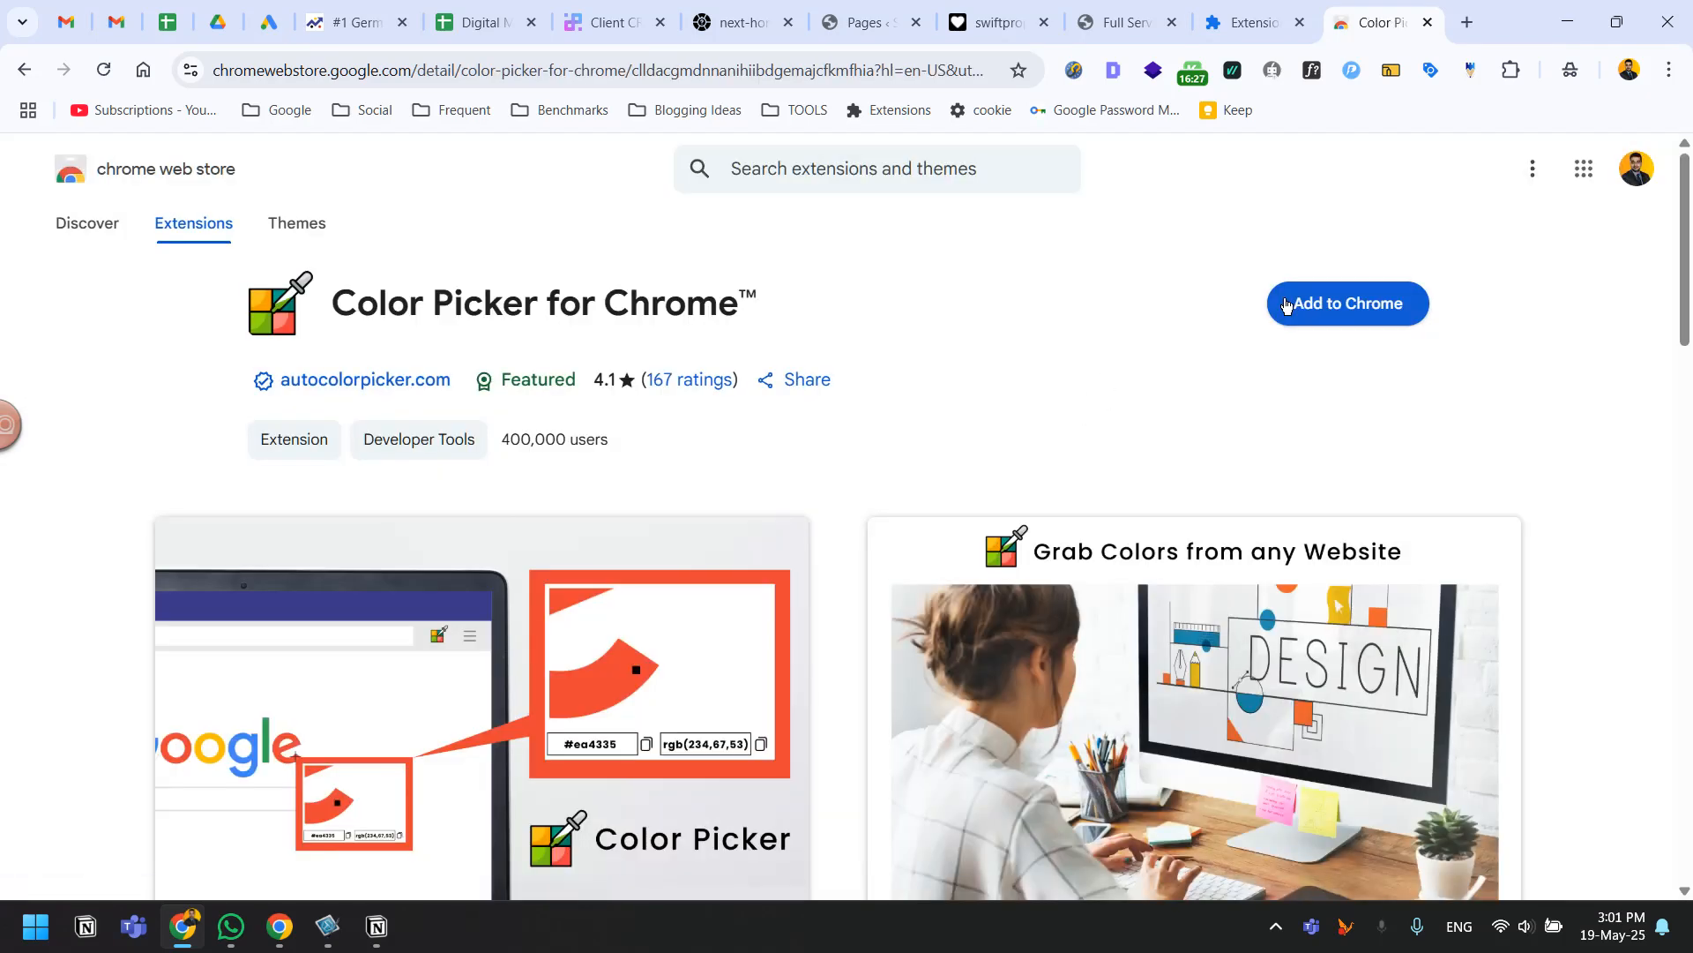
click(1328, 304)
click(949, 278)
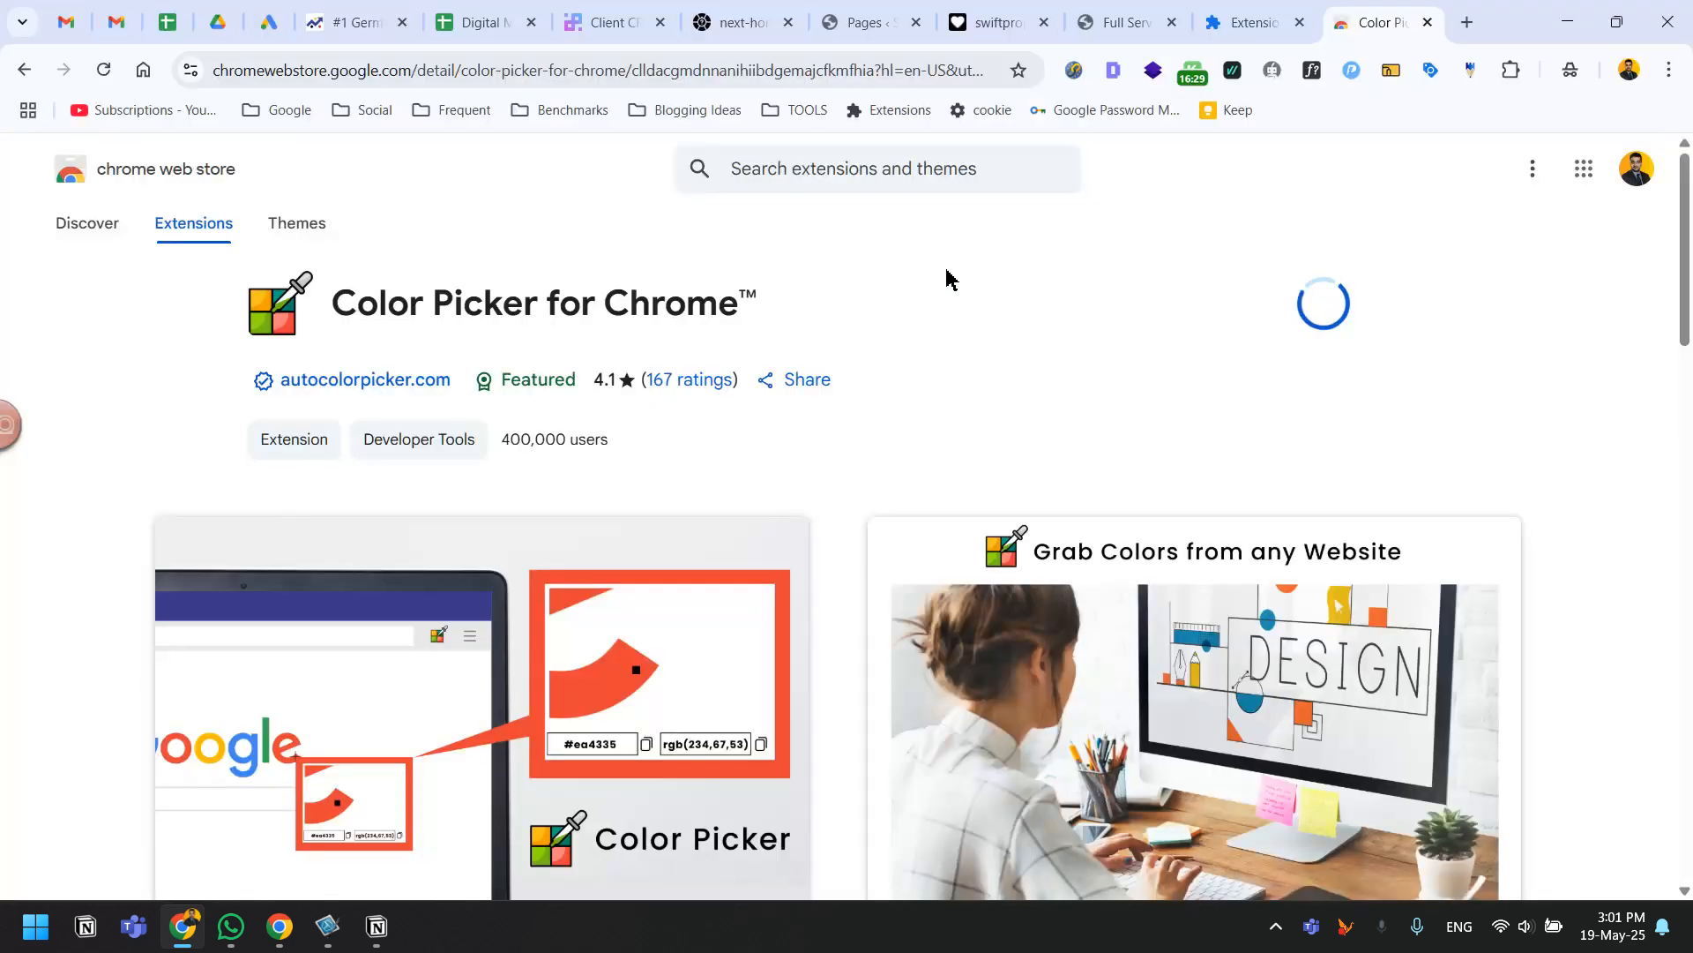
click(1509, 73)
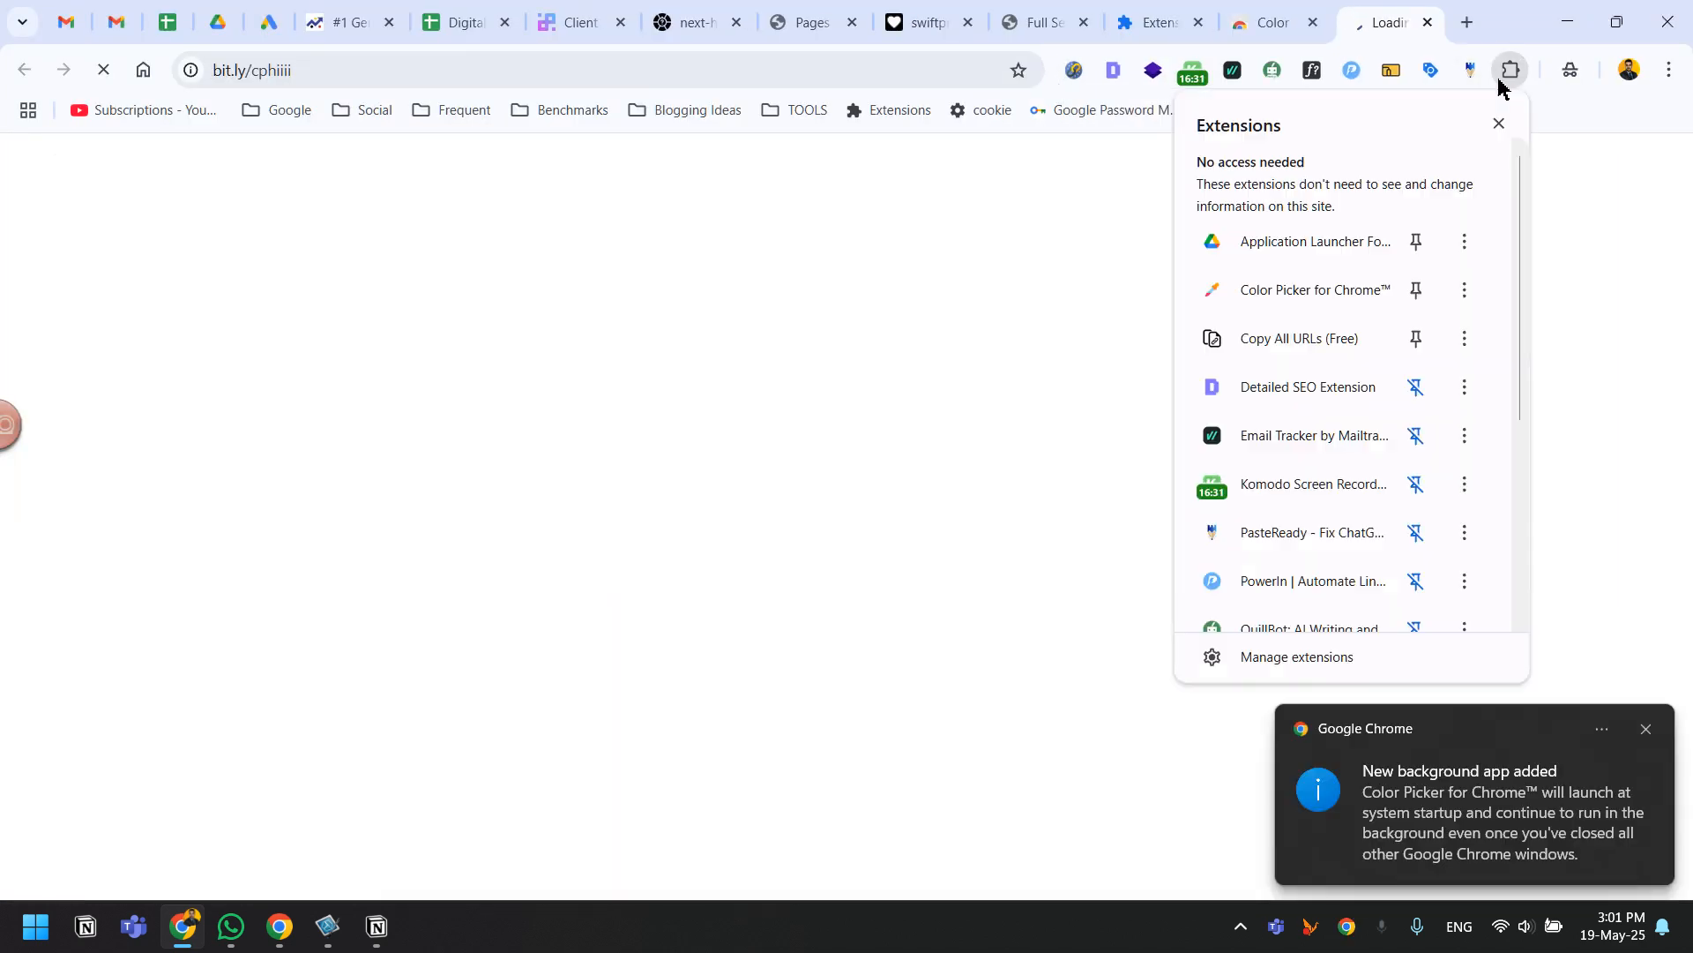
Pin the Color Picker for Chrome extension, switch back to the Lovable reference page and reload it.
click(1416, 241)
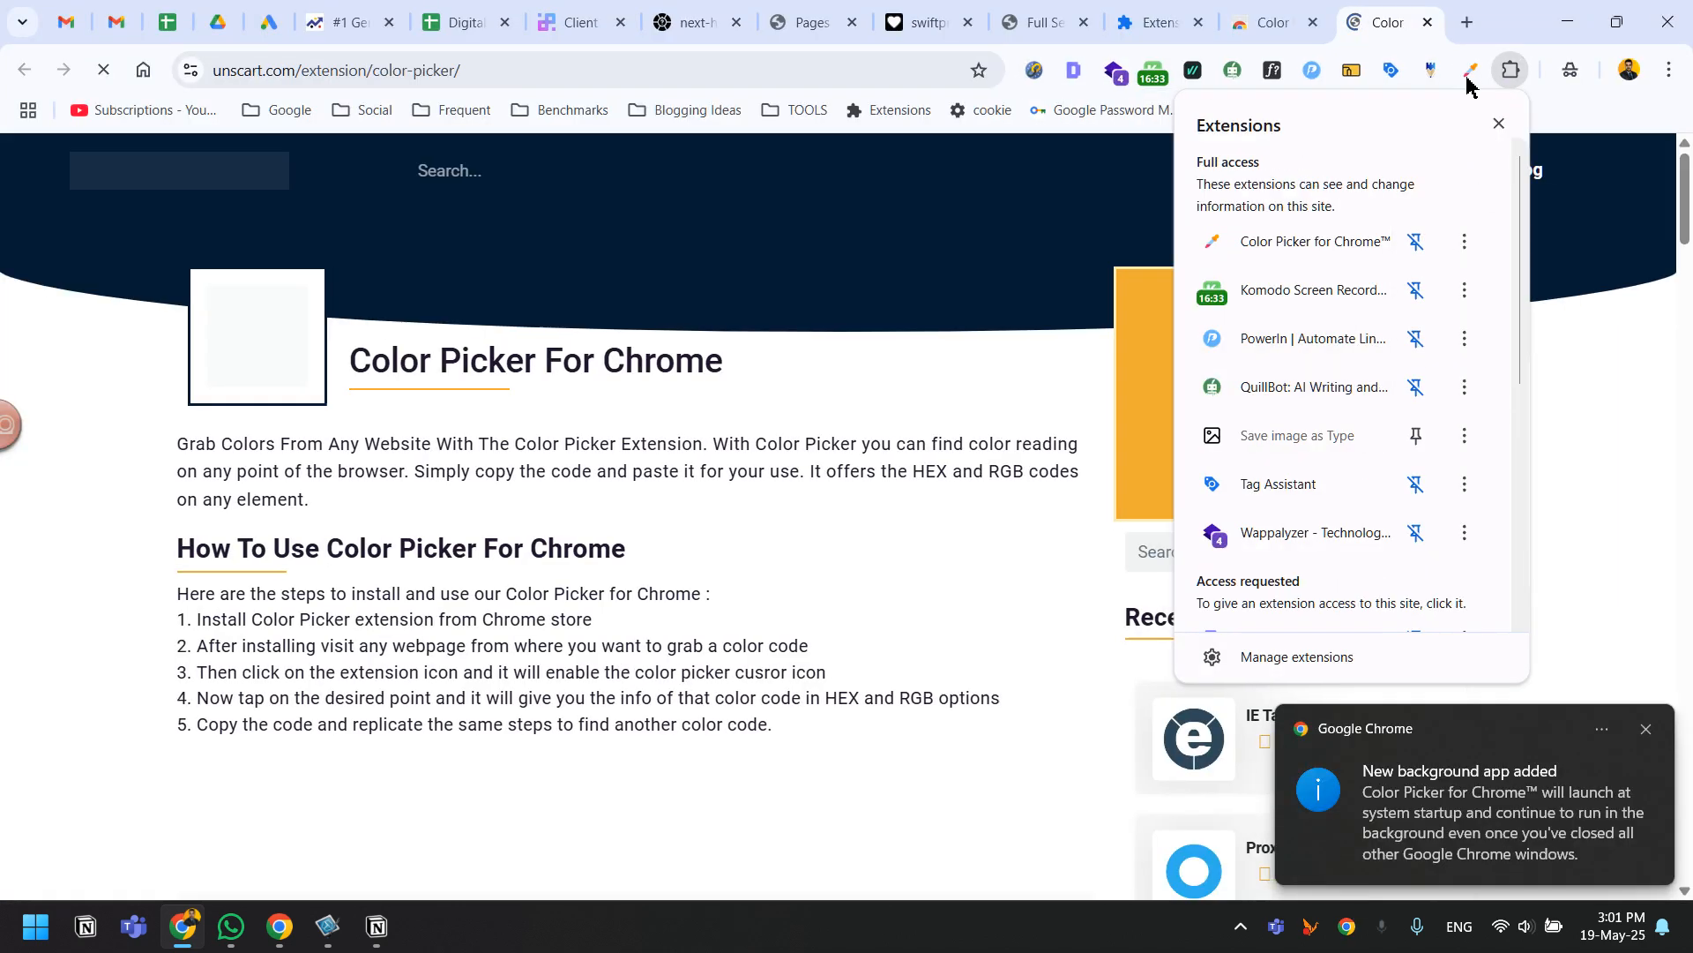
click(1530, 9)
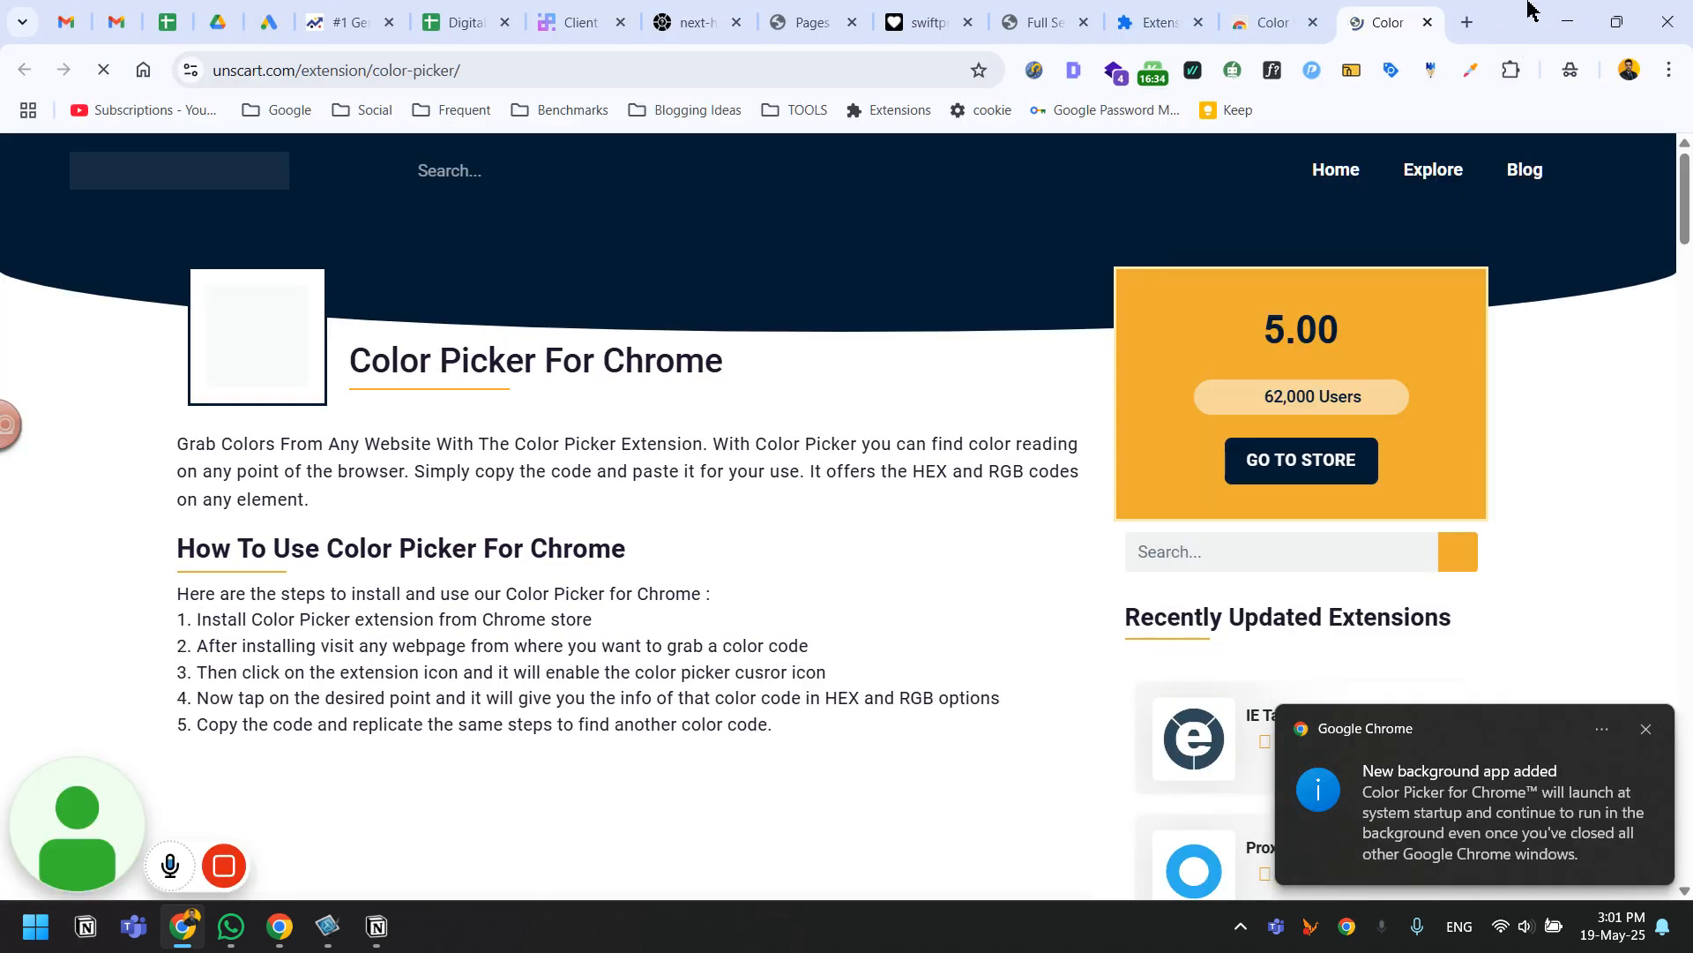
click(1010, 16)
click(920, 16)
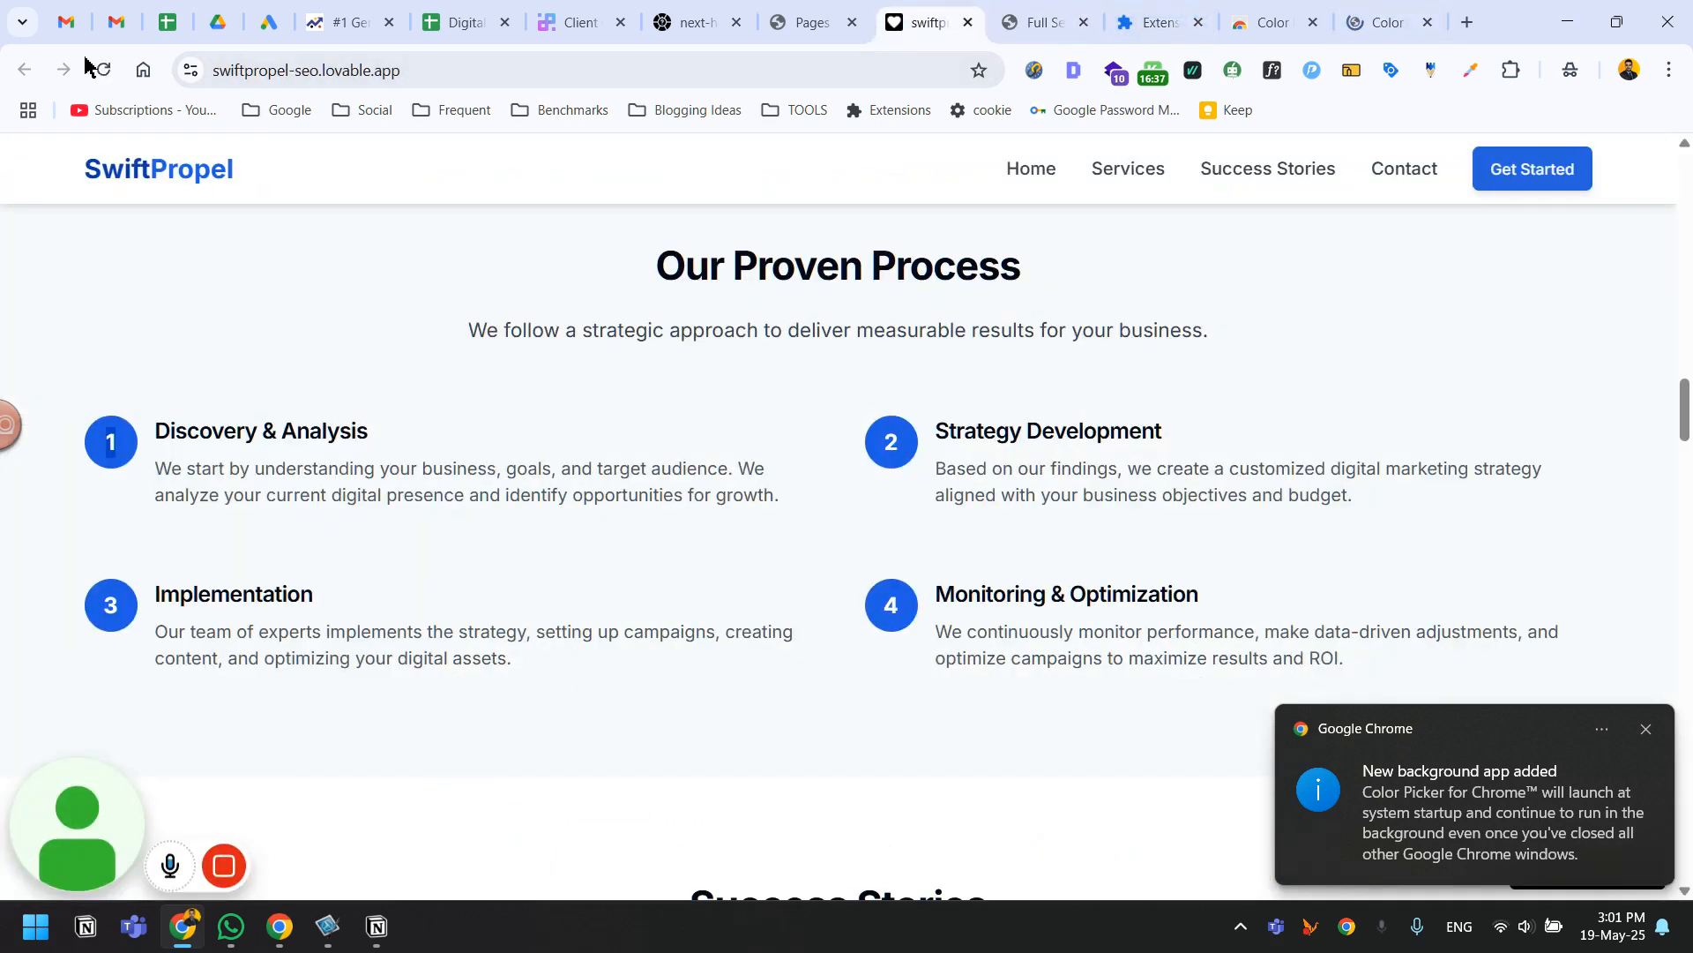
click(104, 70)
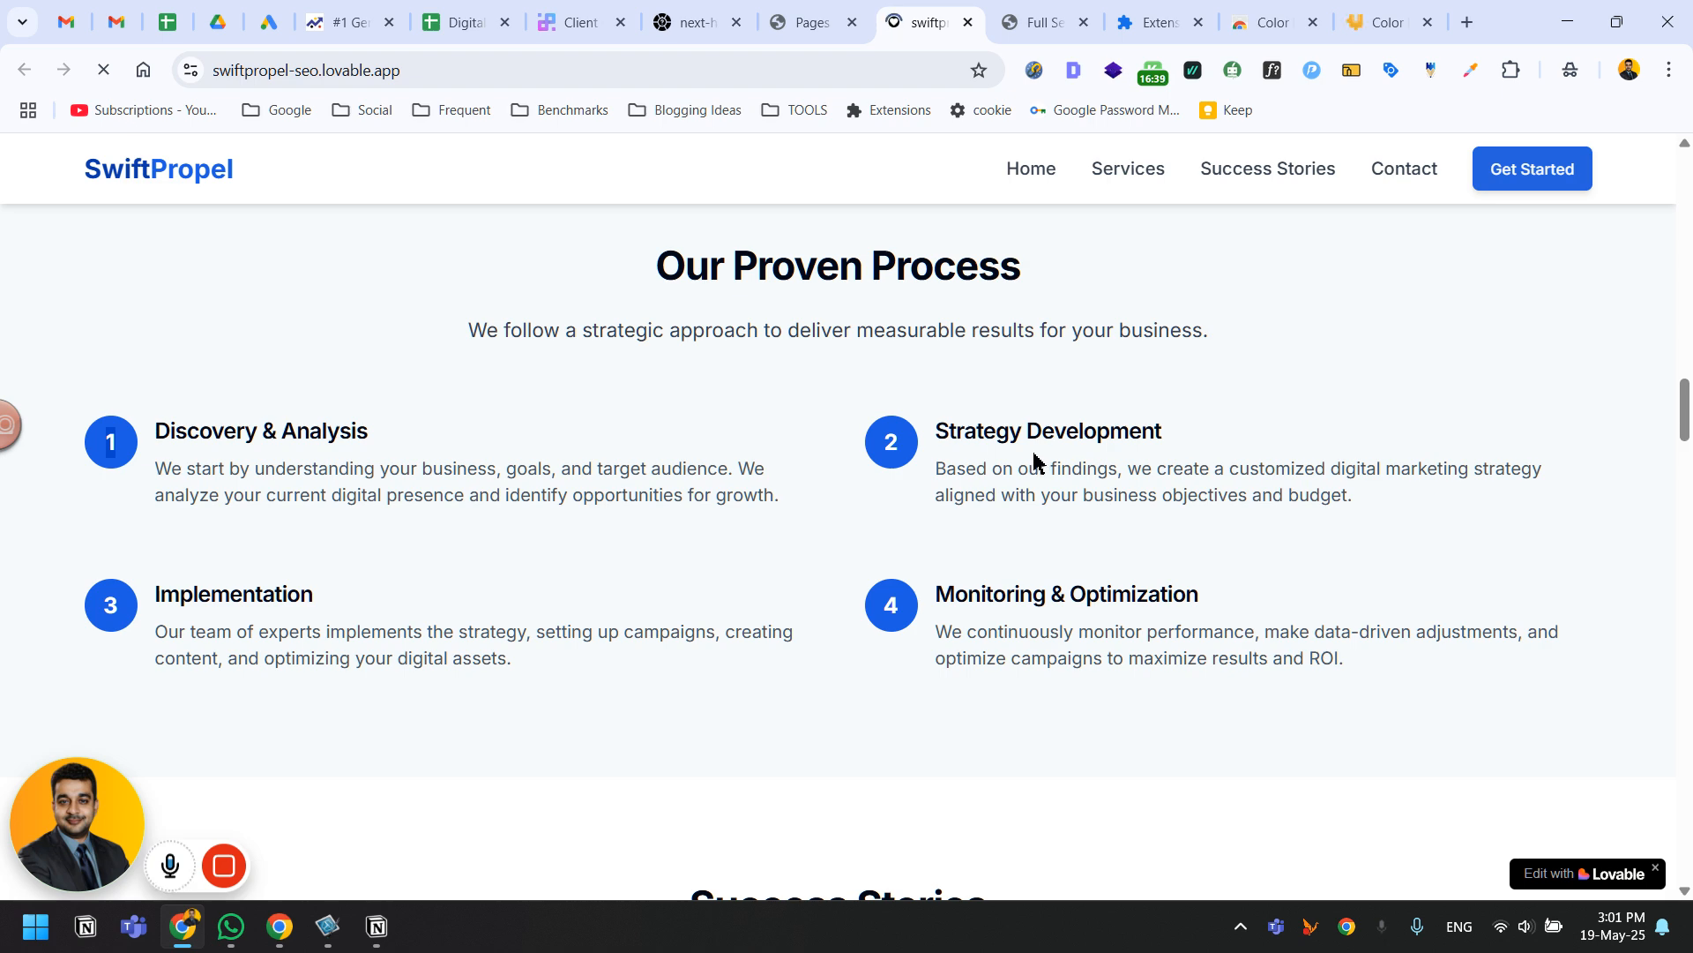
Sample the blue of the Discovery & Analysis number circle with the Color Picker extension and copy its hex code.
click(1469, 74)
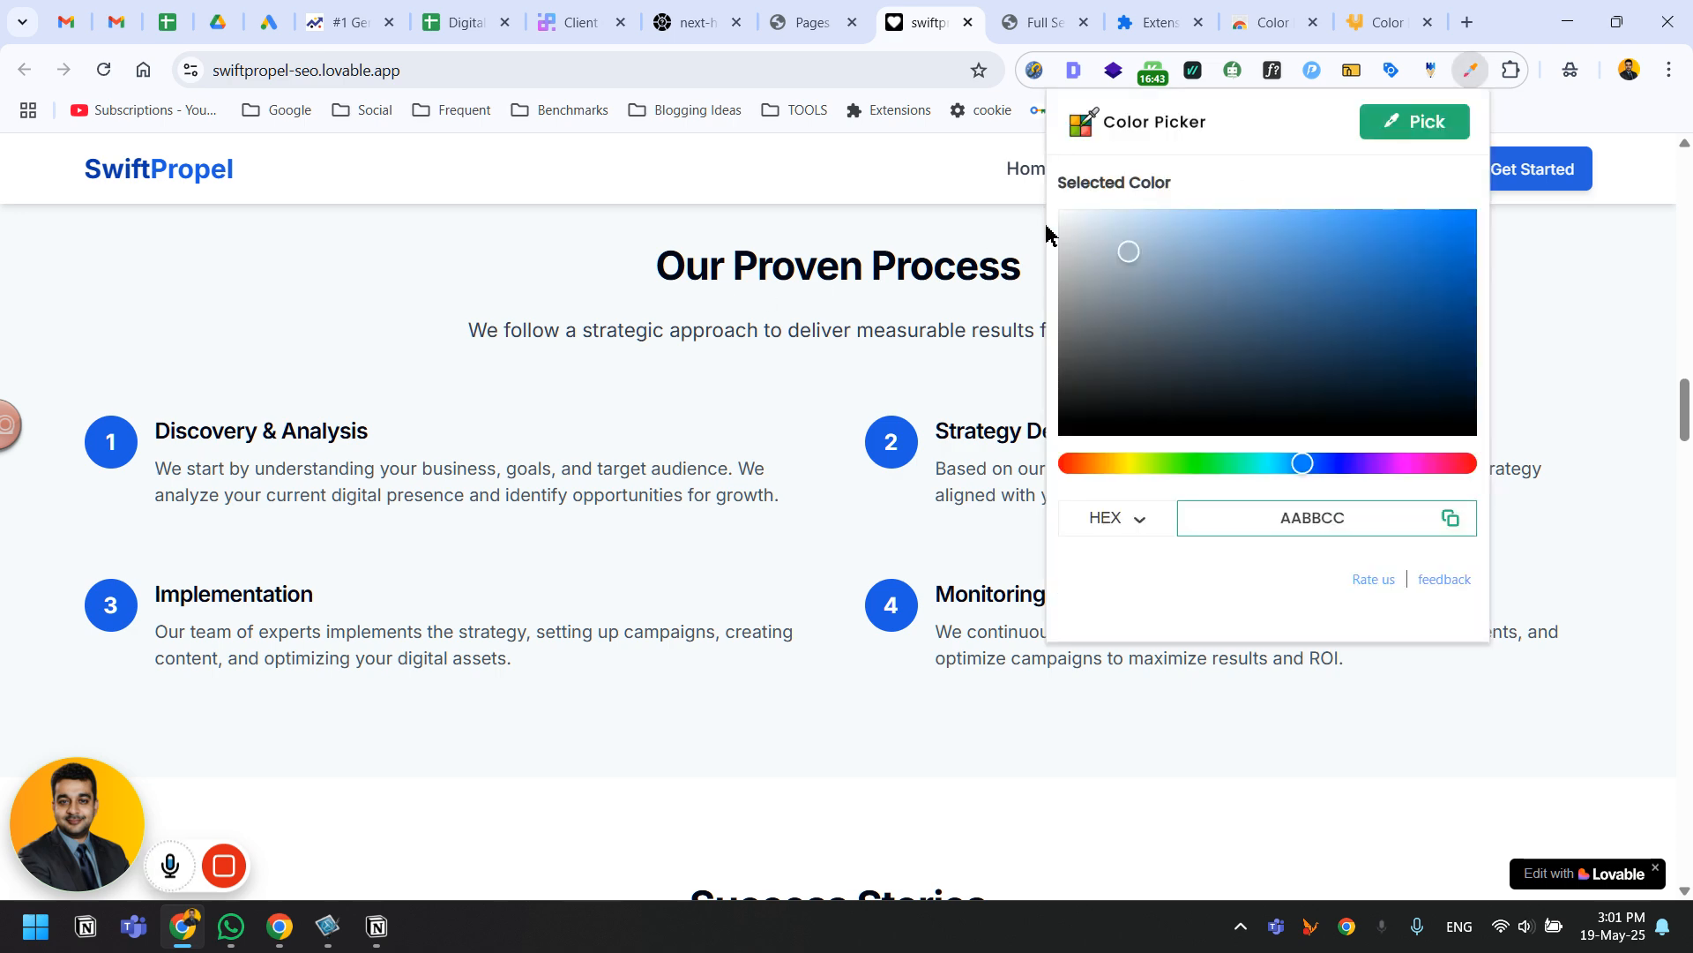
click(1422, 119)
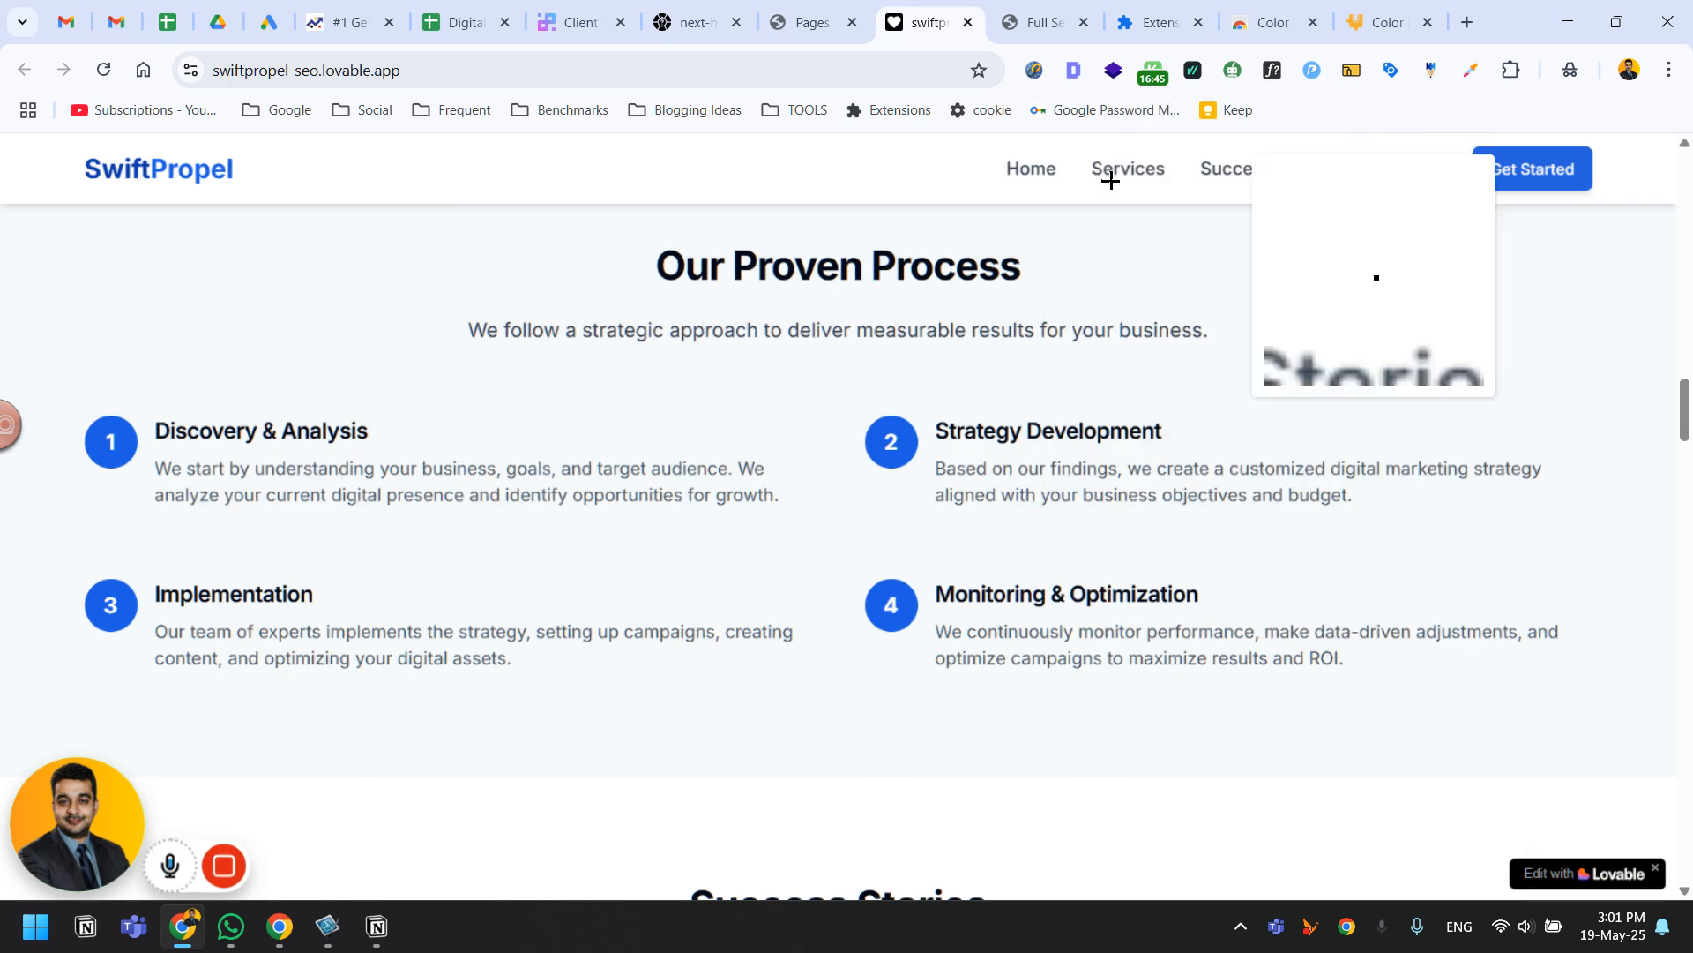
click(122, 444)
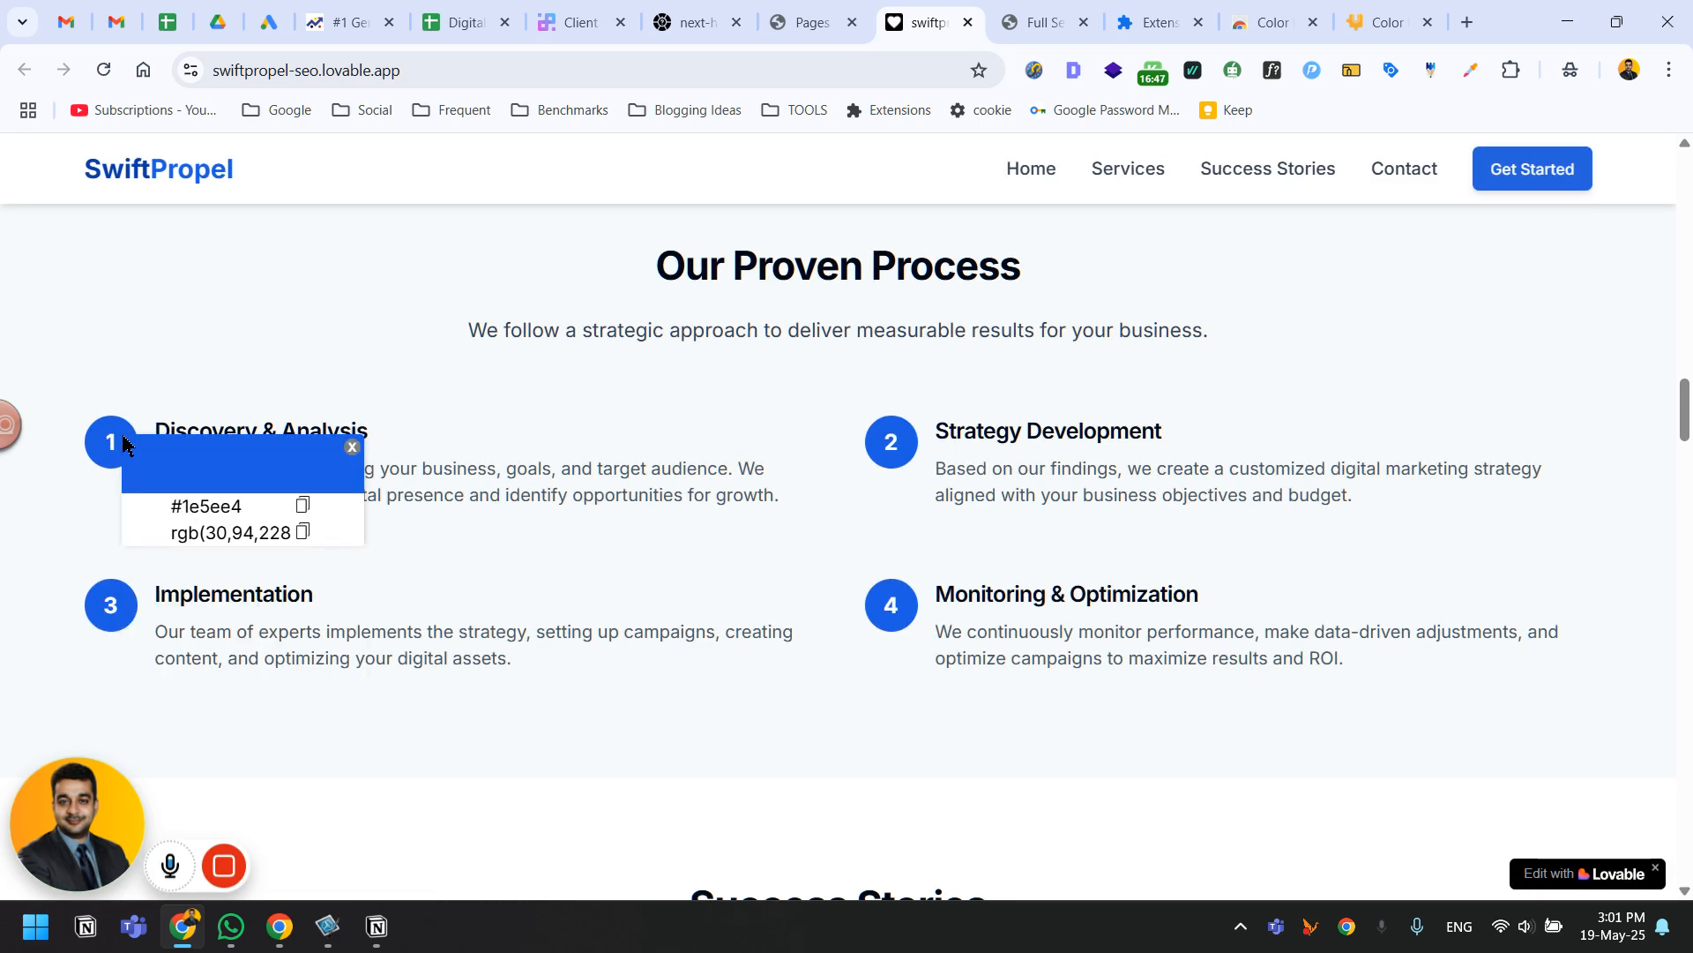
click(303, 506)
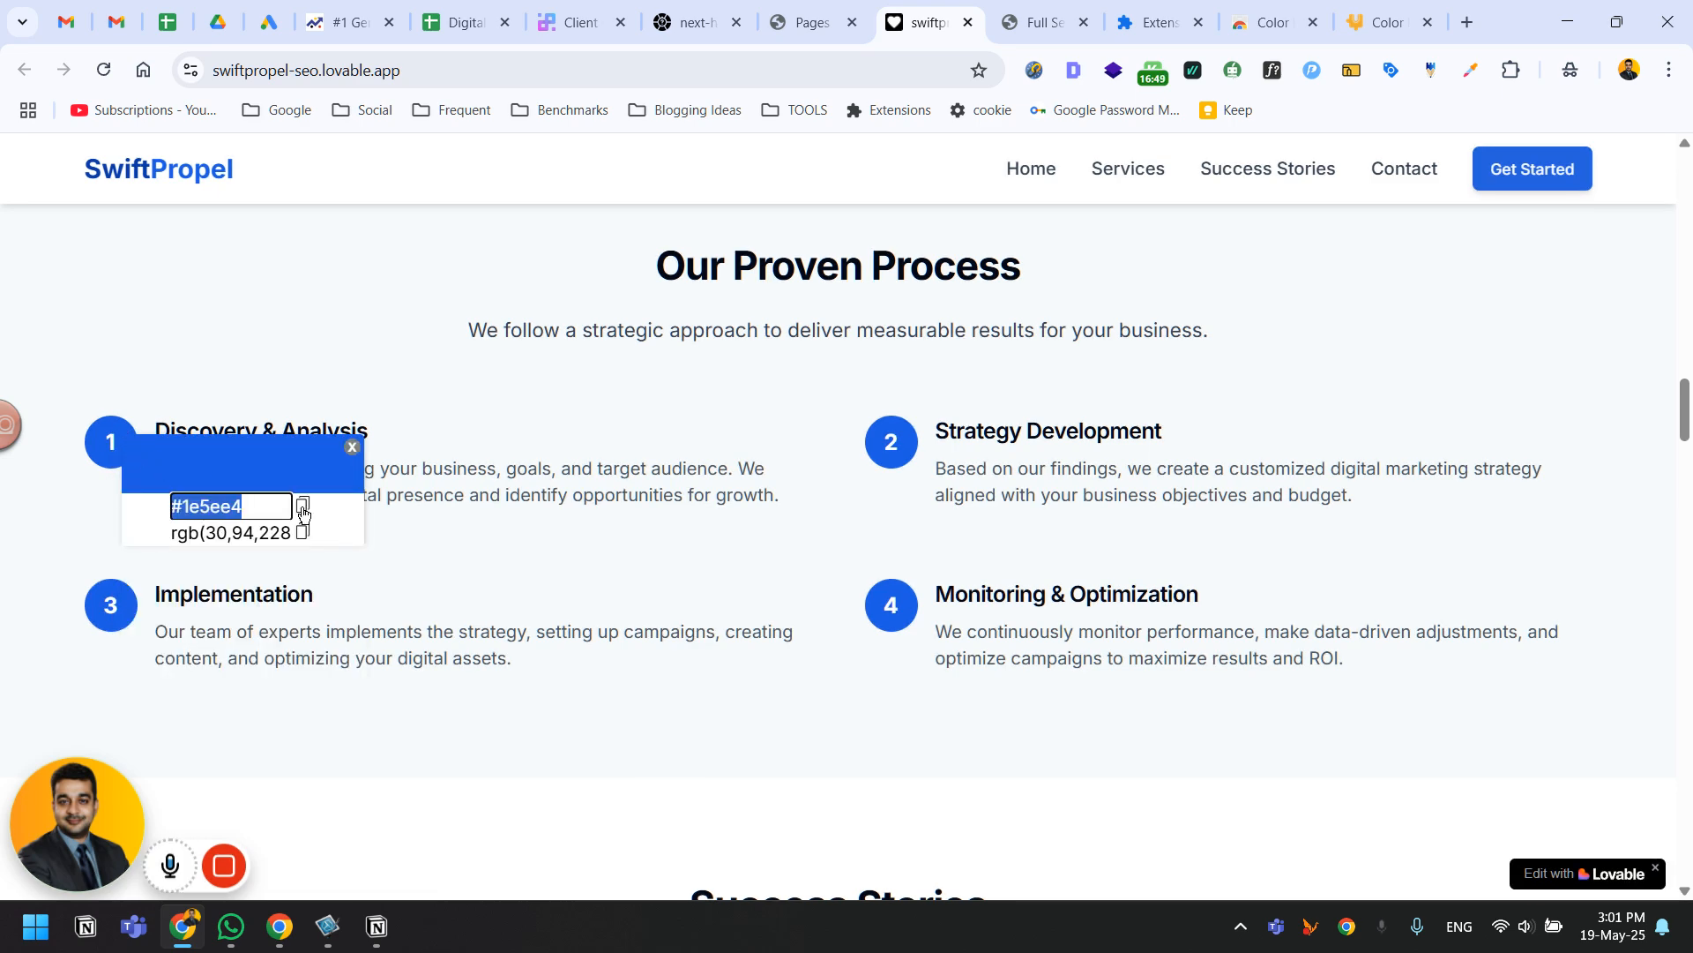
Switch to the page editor and set the background of all icon content boxes to the Main Accent theme color (#1750cd).
click(1050, 22)
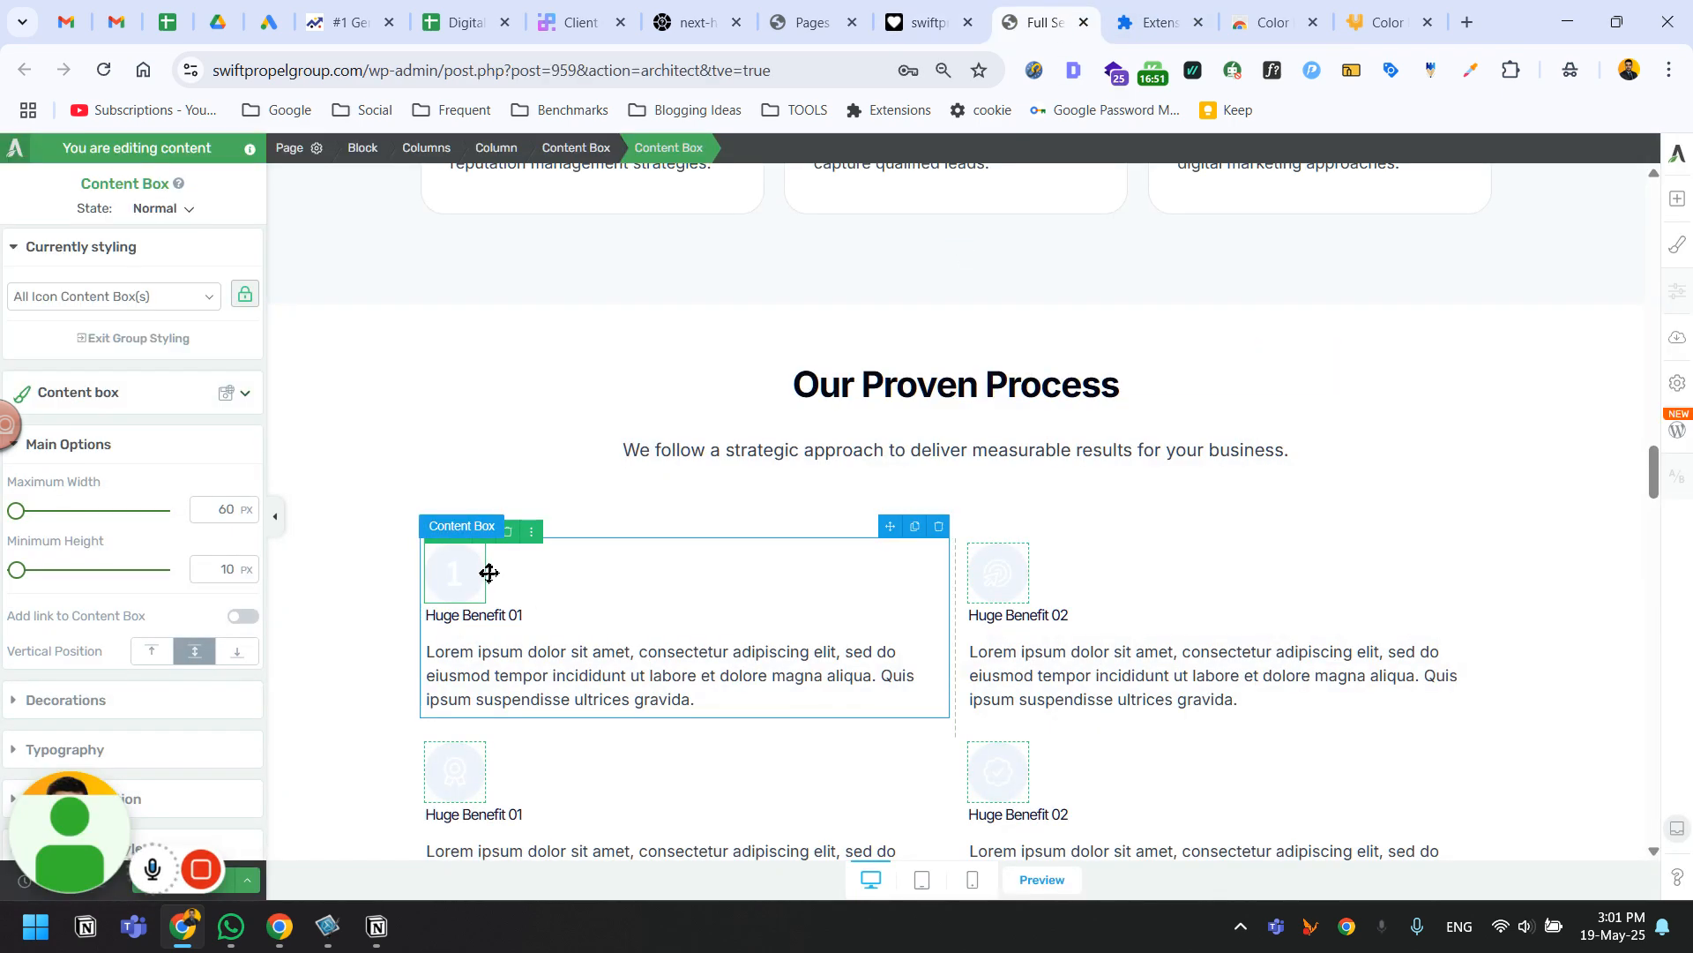
click(77, 393)
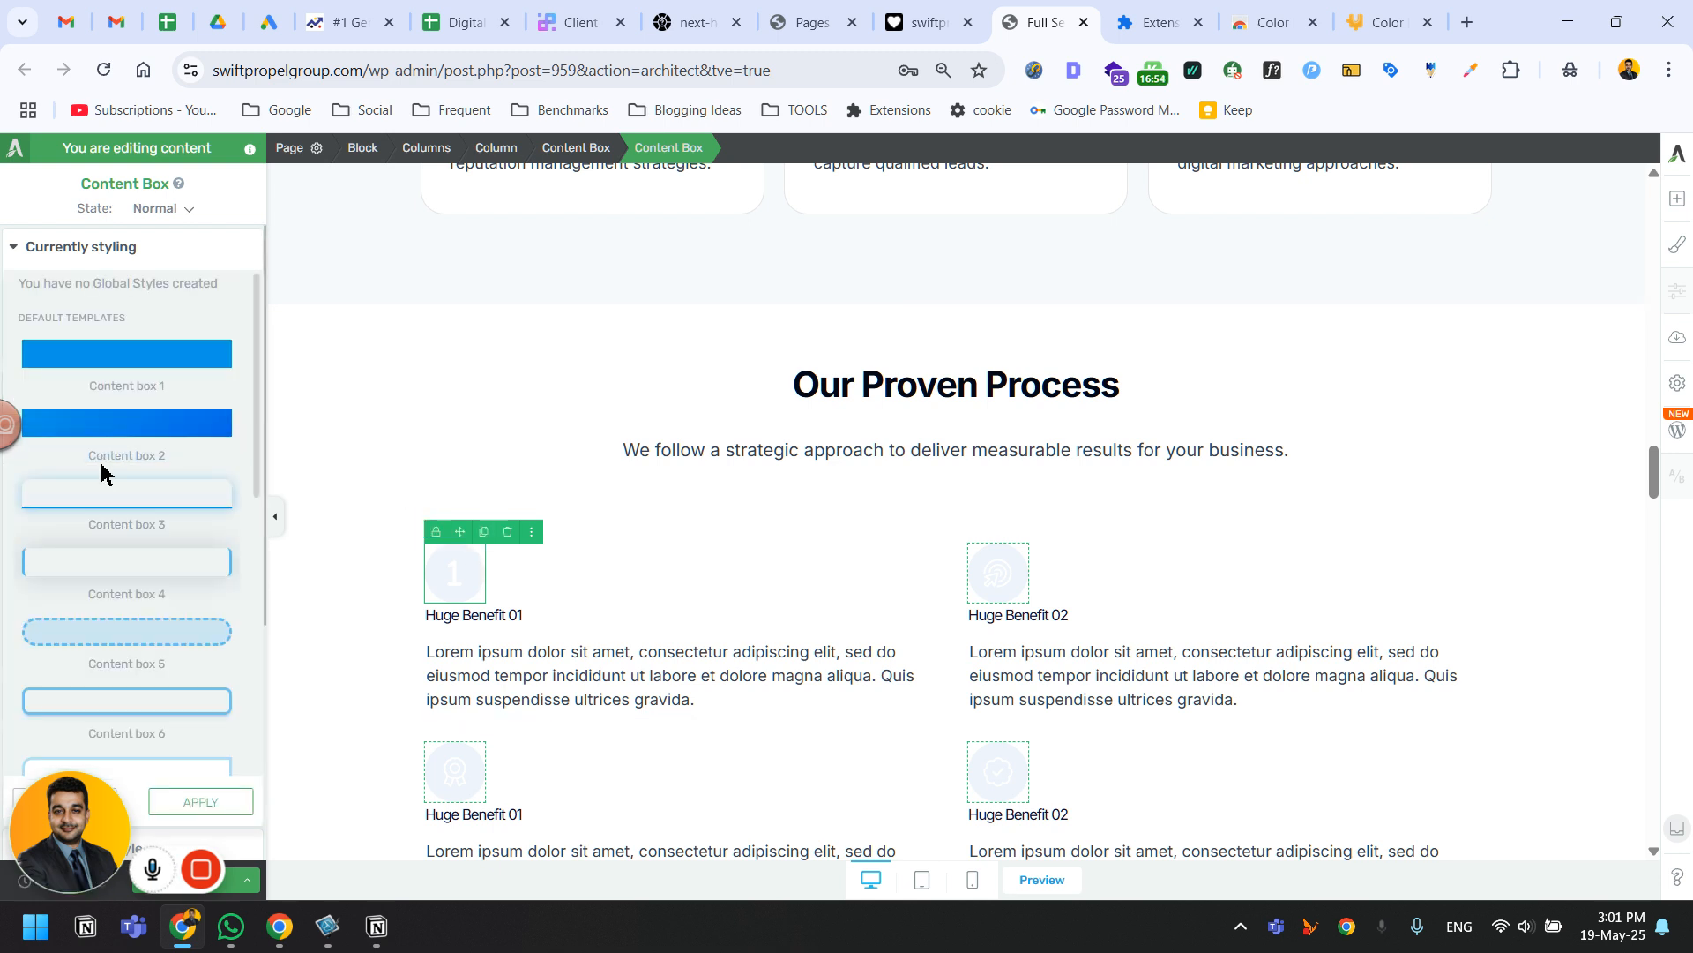
click(84, 260)
scroll(91, 660, down, 2)
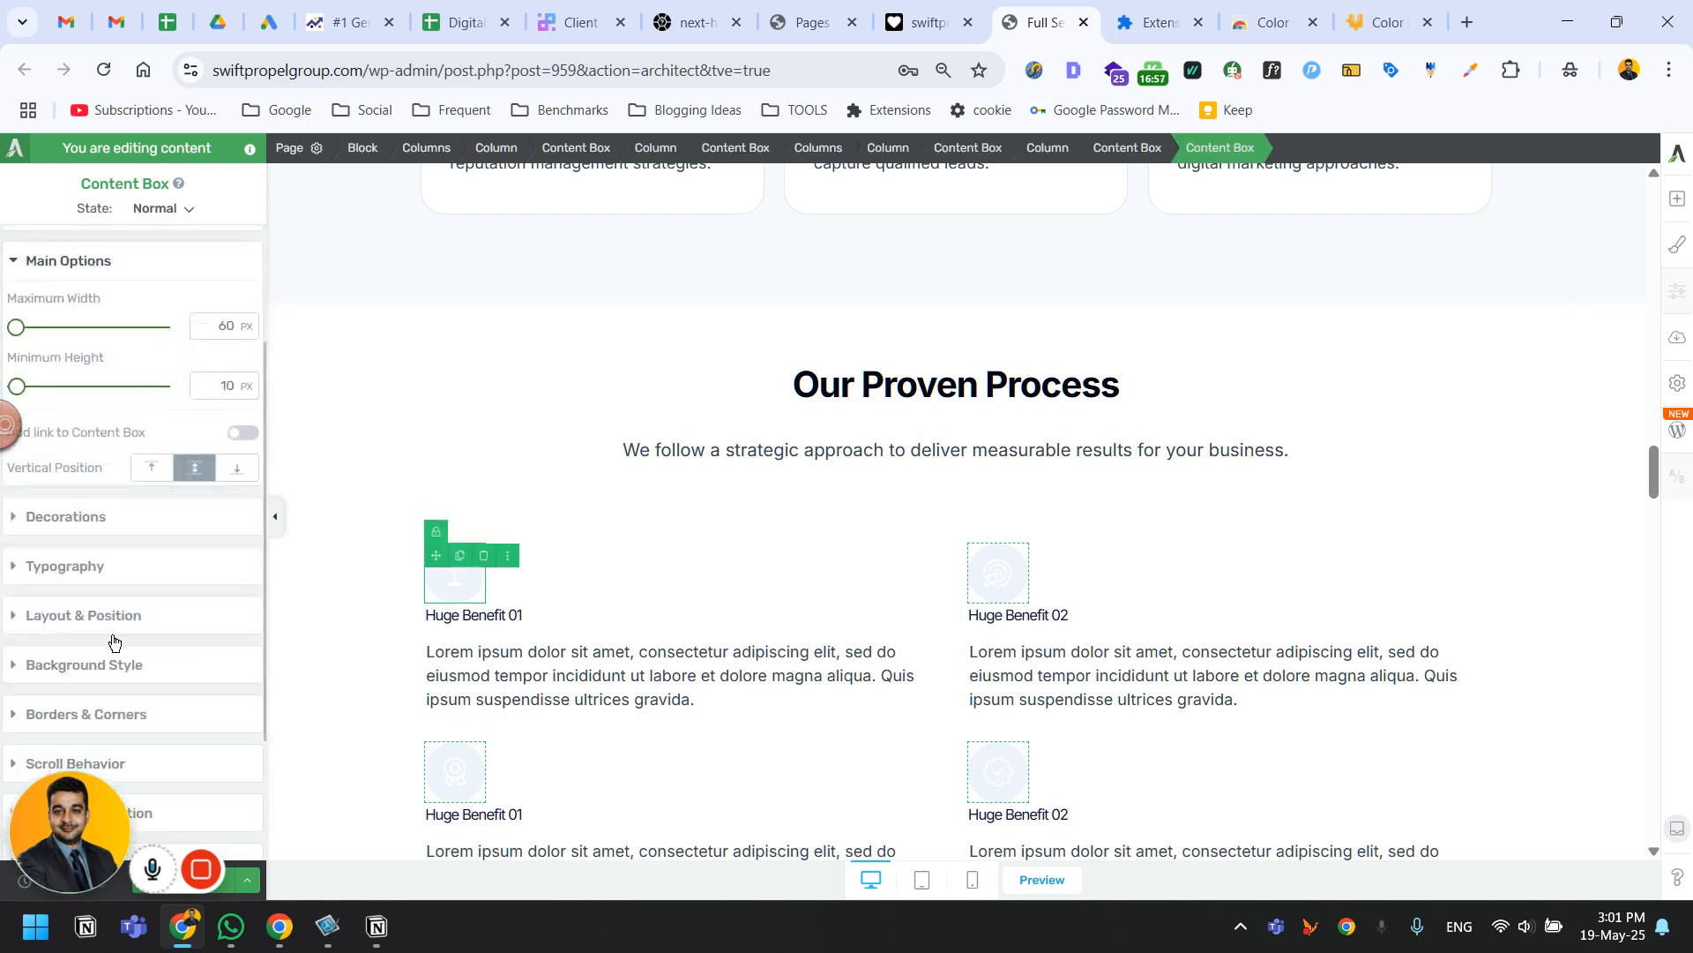
click(74, 663)
scroll(88, 684, down, 2)
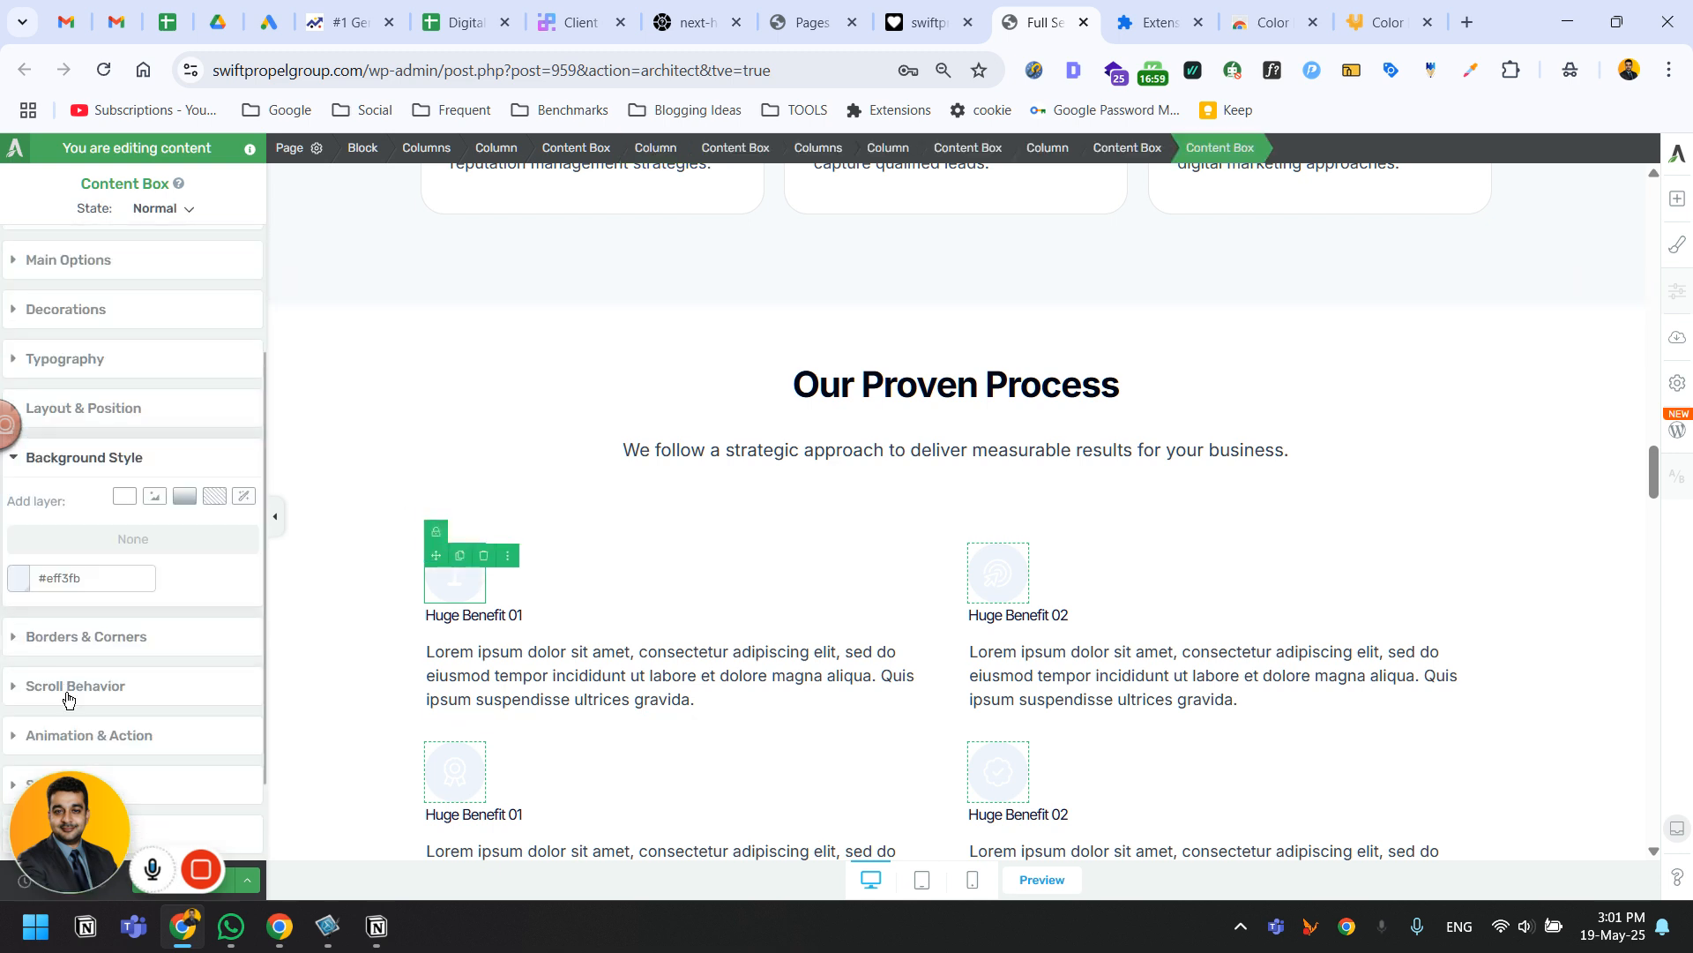
click(21, 580)
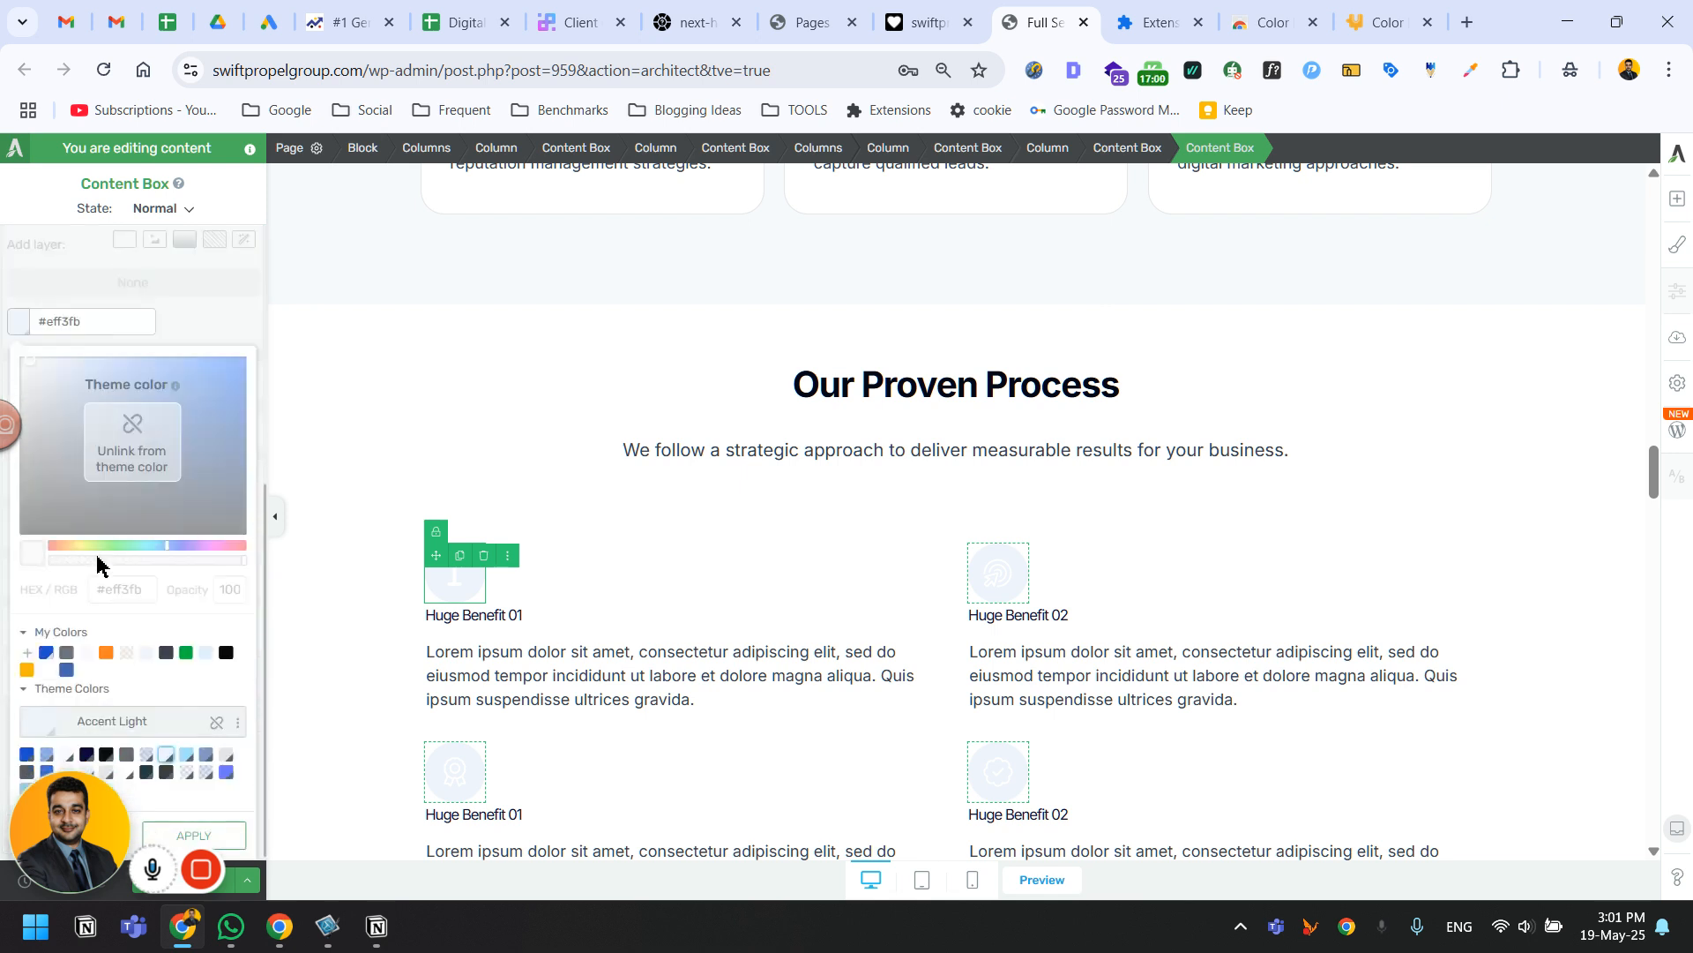
click(46, 653)
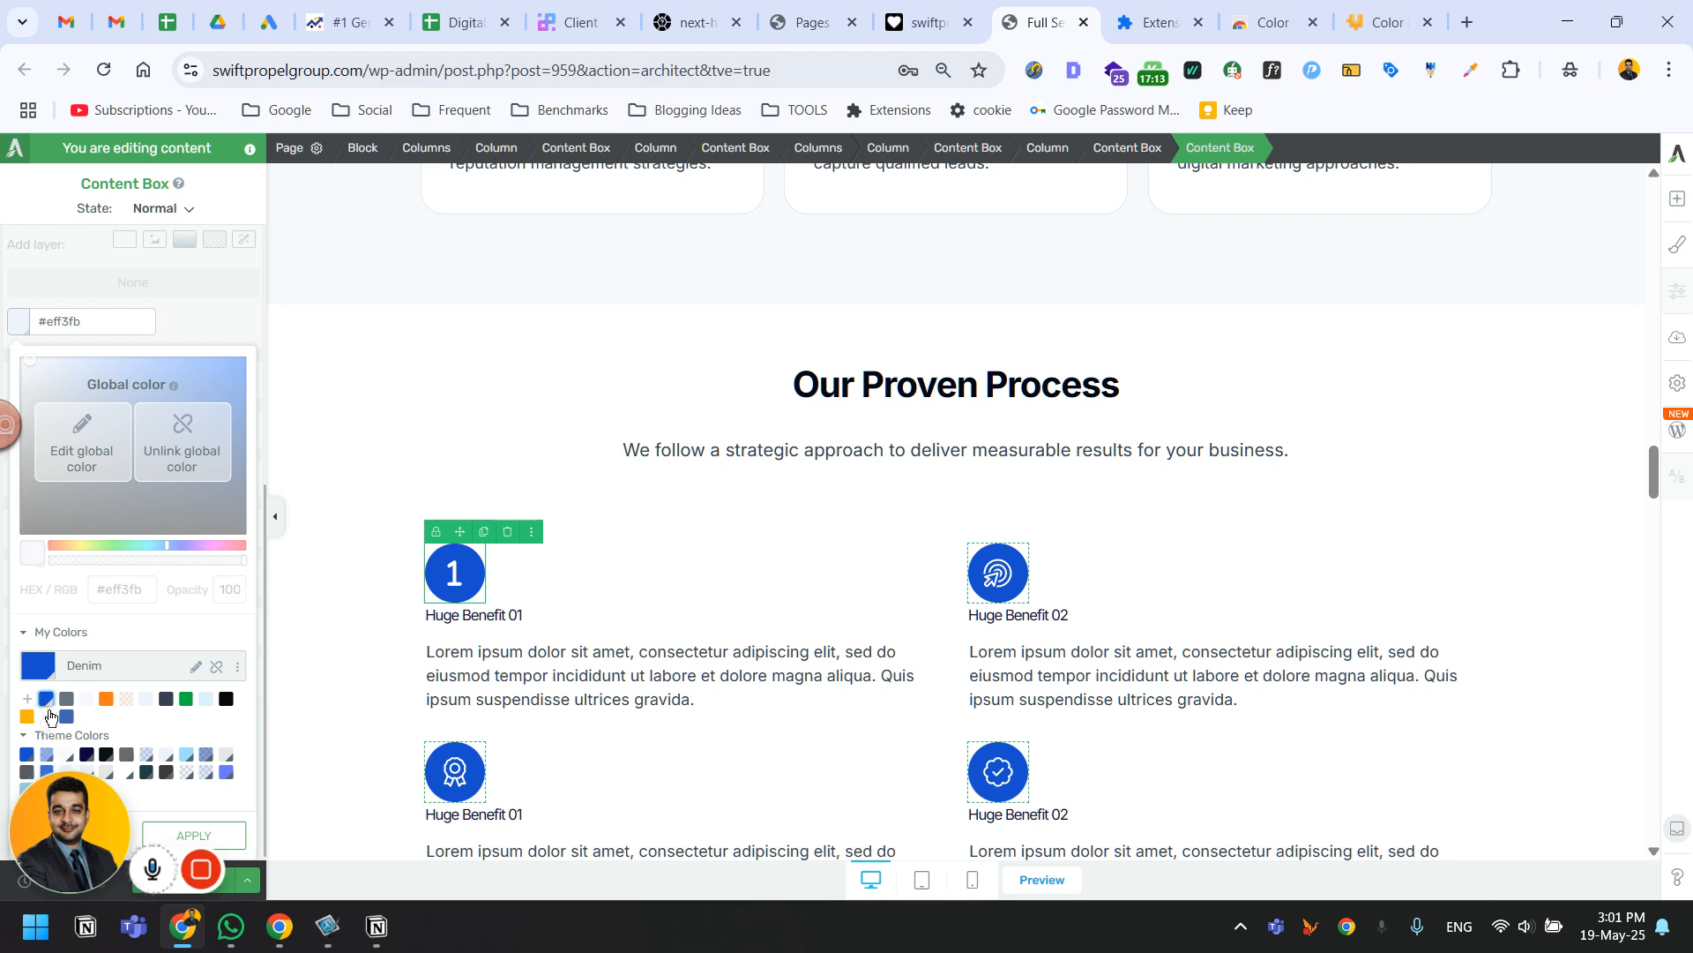
click(27, 756)
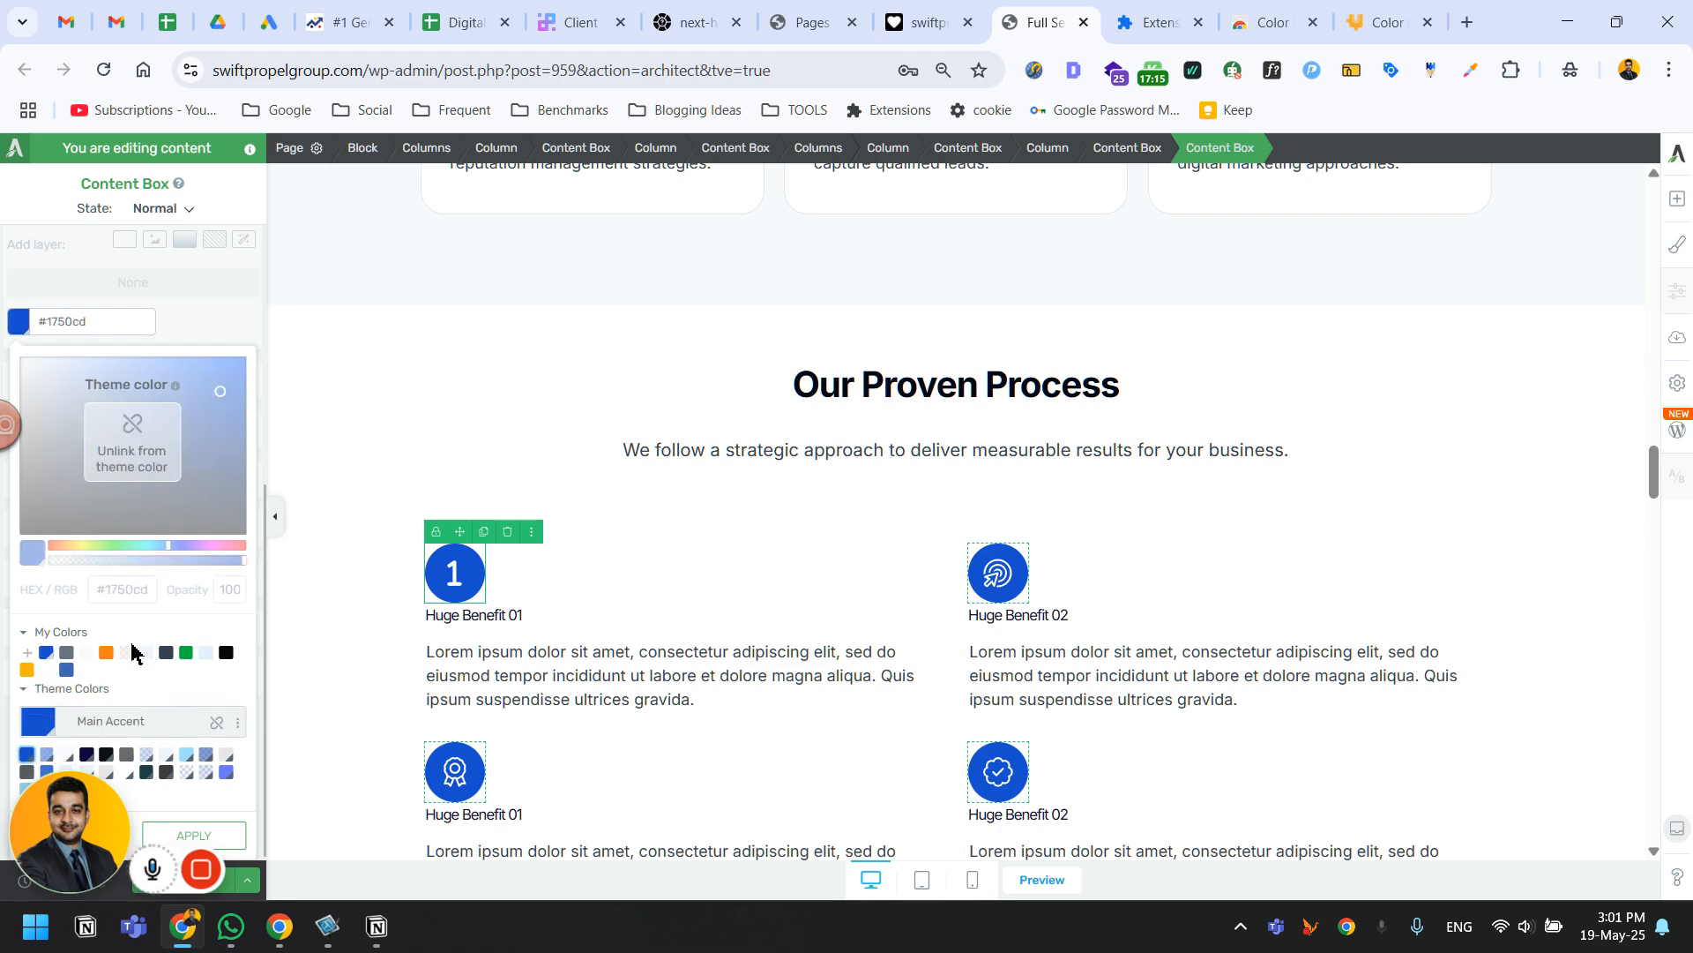
click(194, 833)
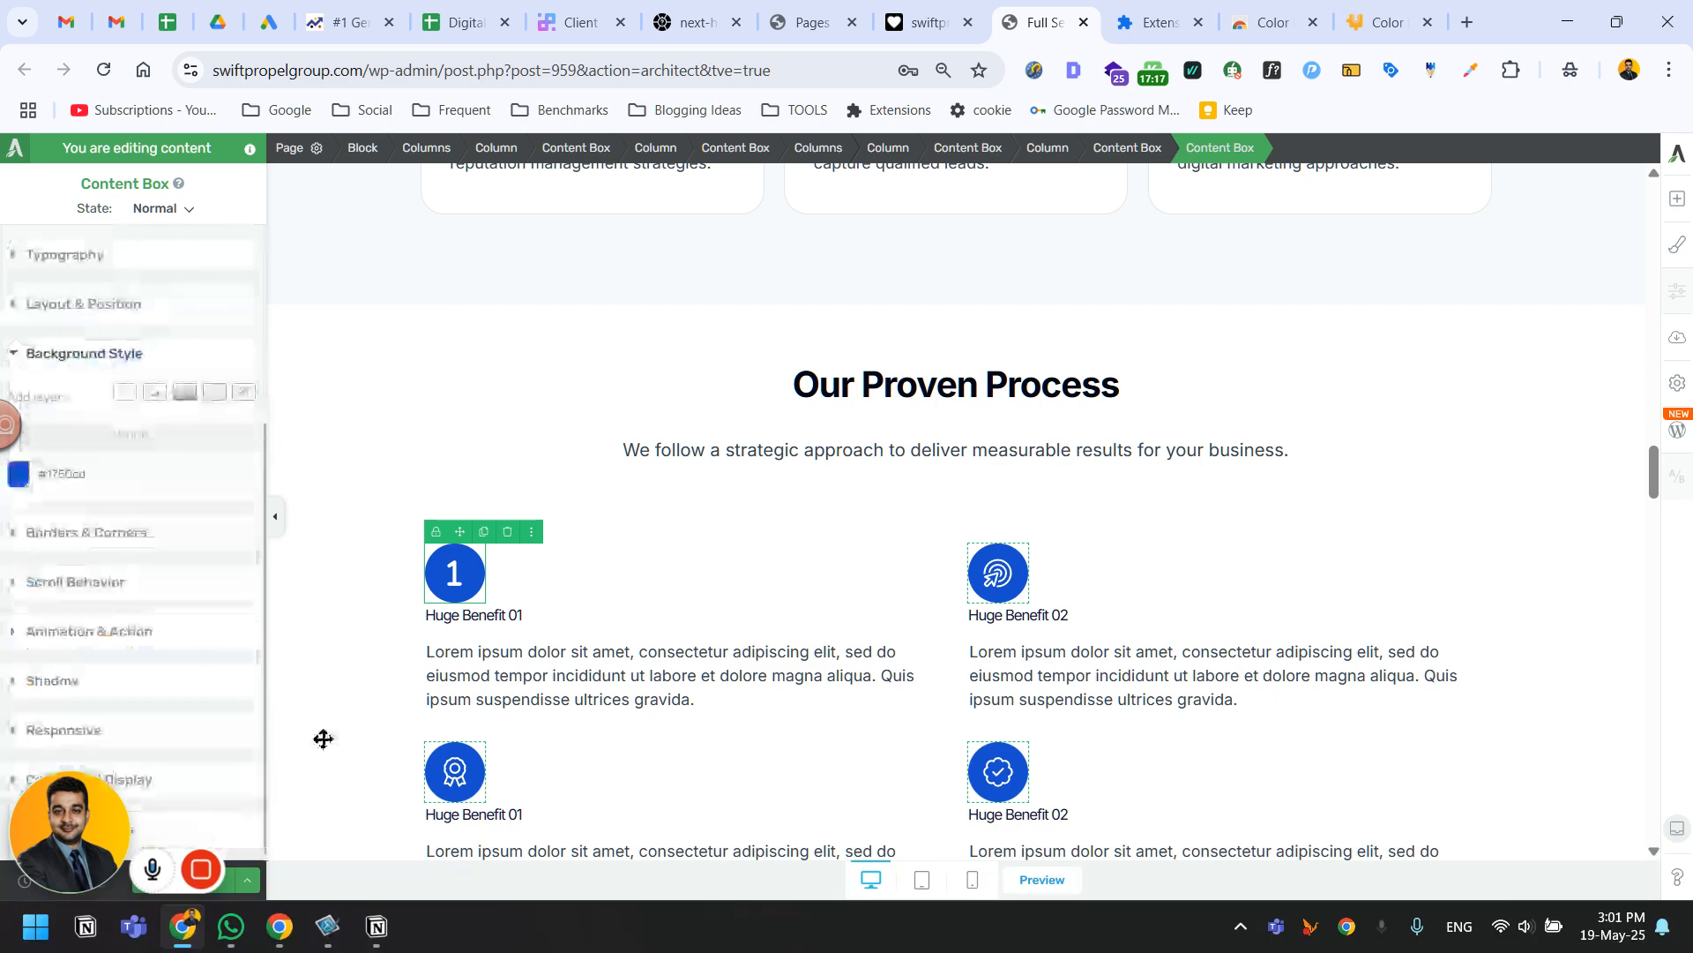
Replace the bullseye icon of the upper Huge Benefit 02 box with the number 2 icon from the icon library.
click(989, 585)
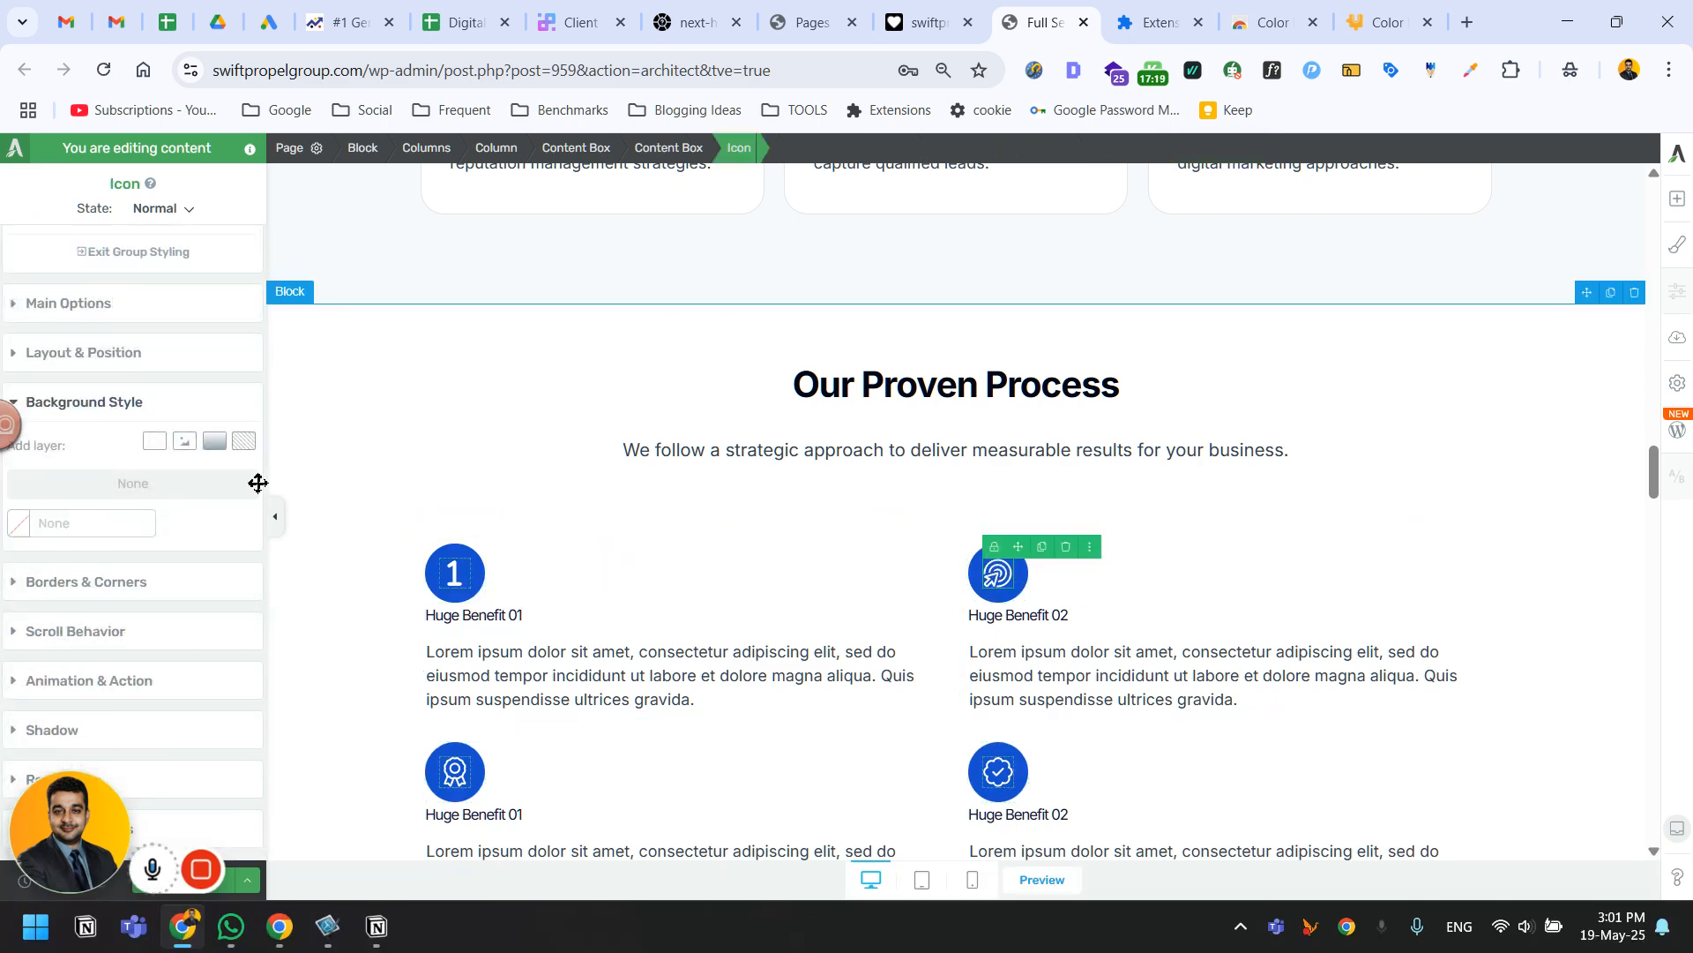
click(72, 302)
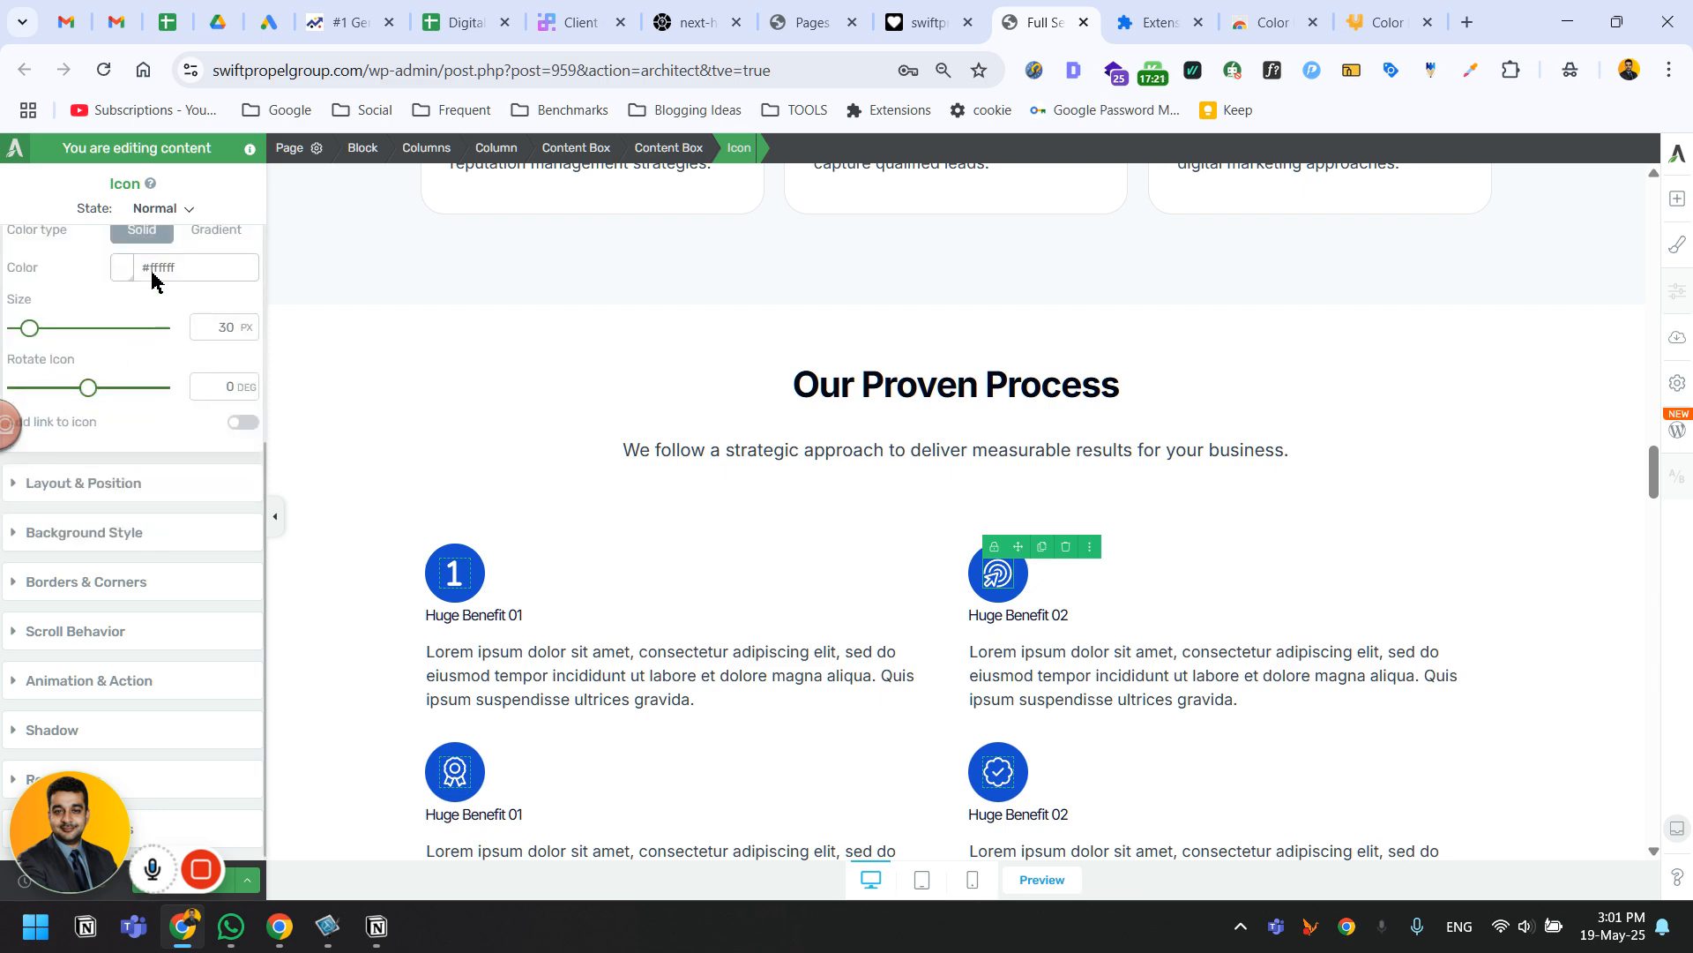
scroll(152, 280, up, 3)
click(207, 332)
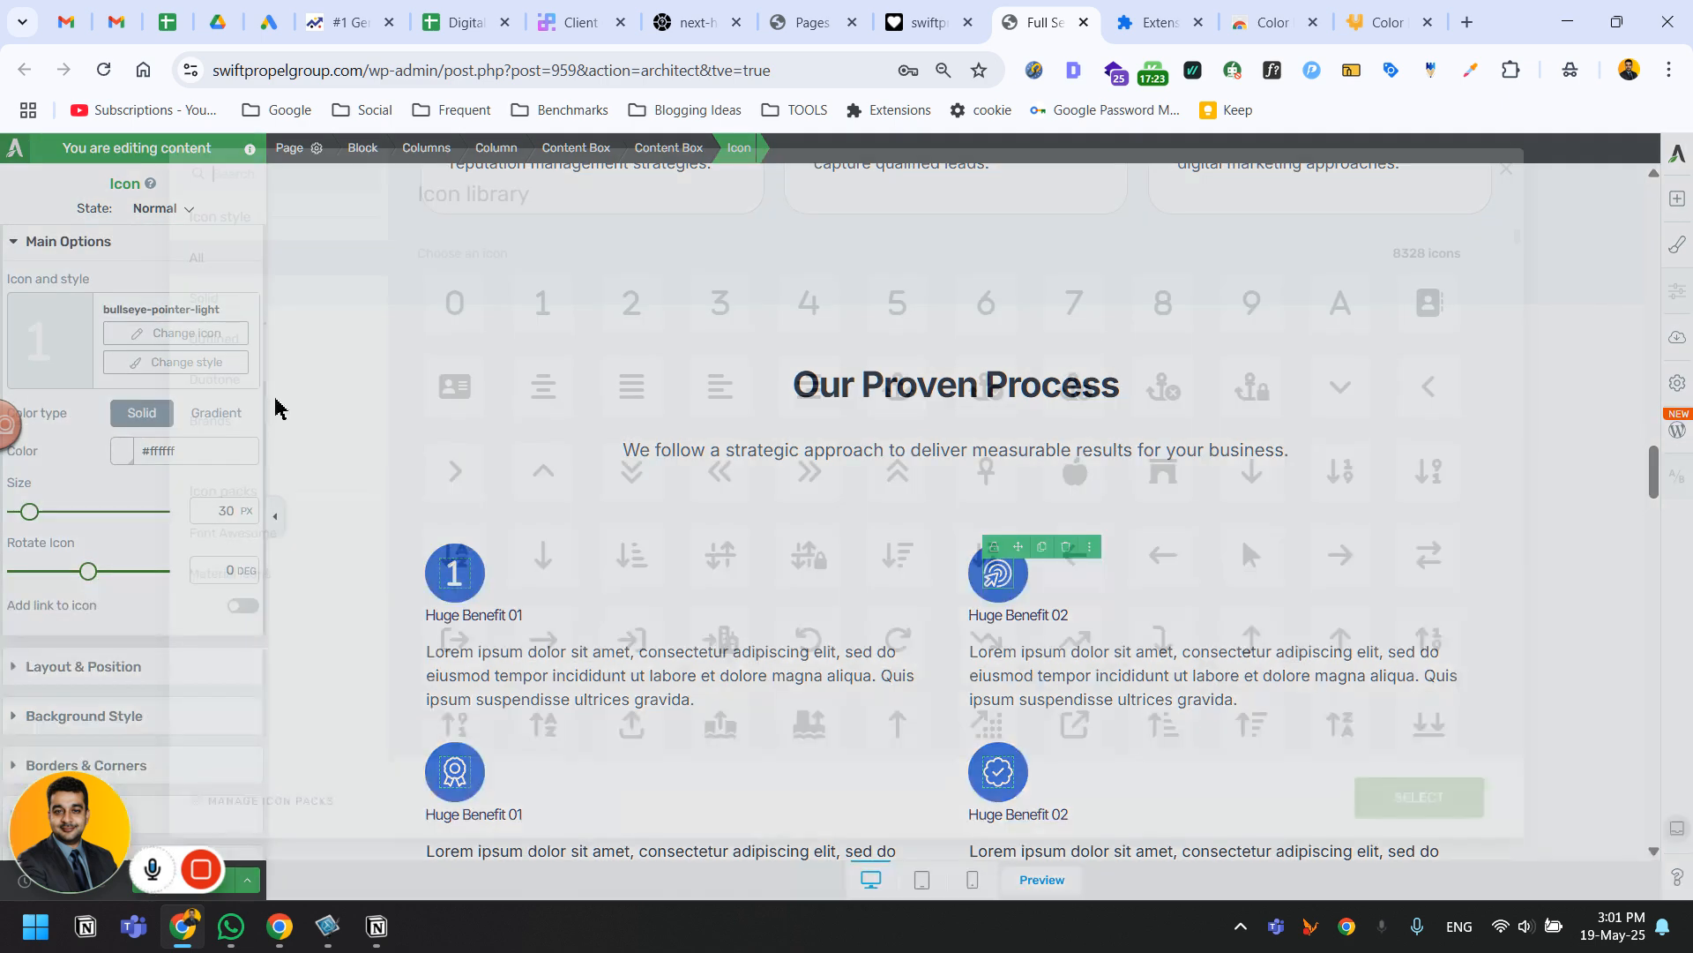
click(631, 302)
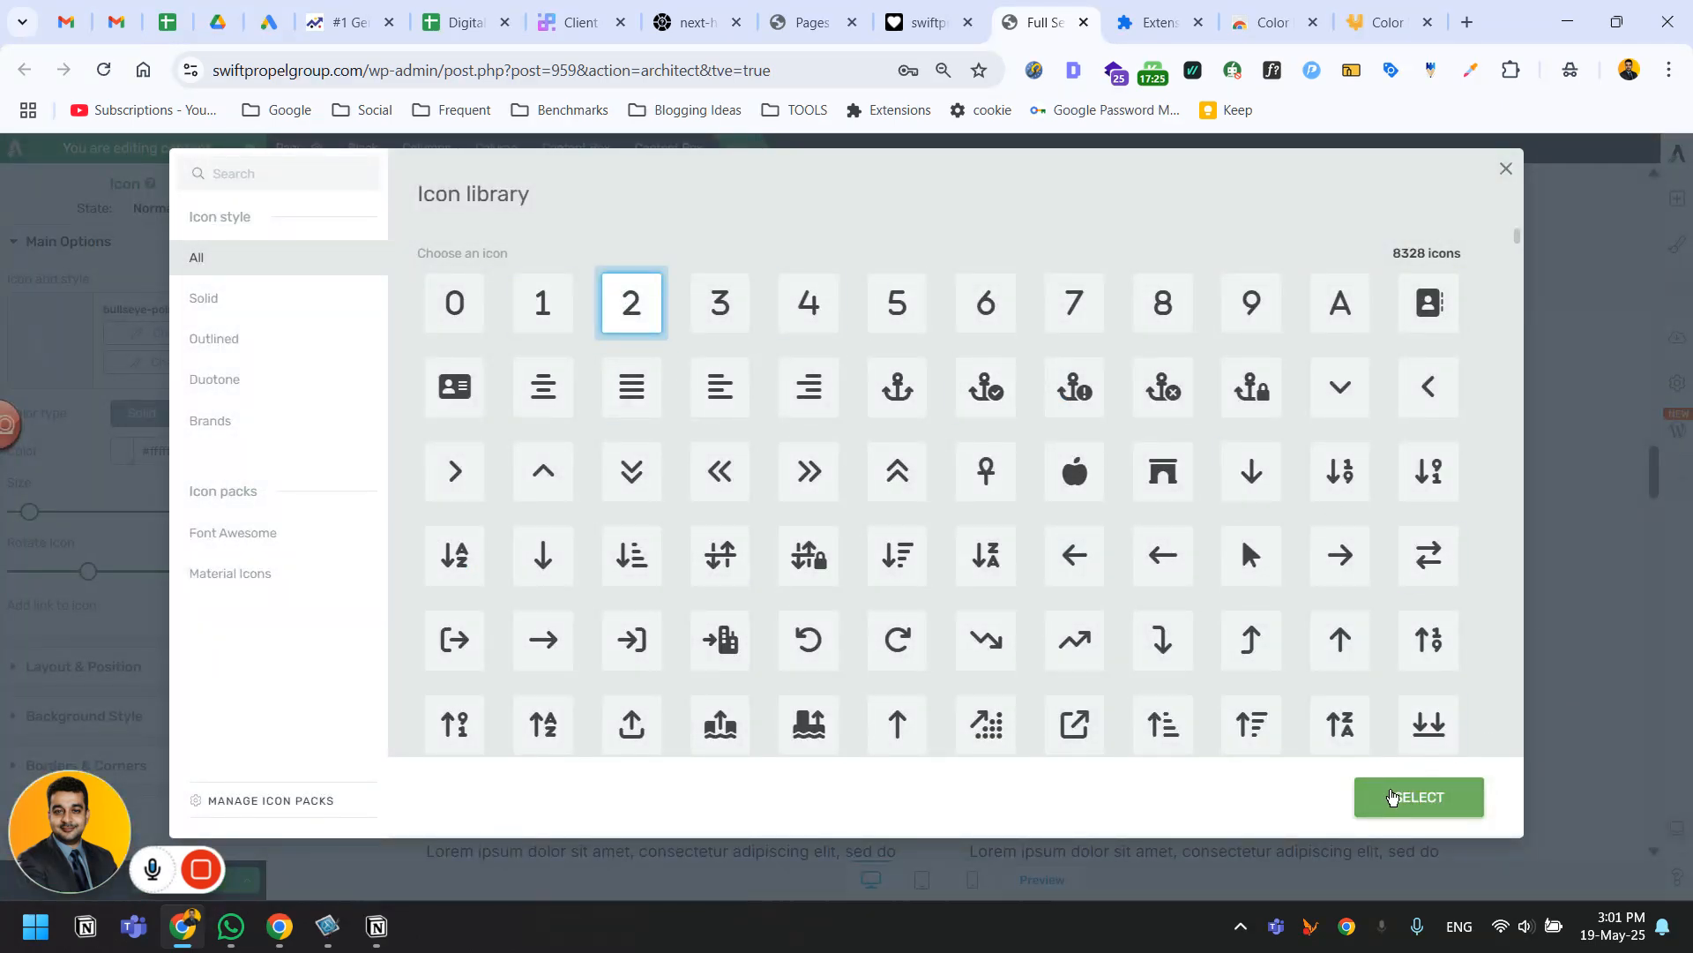
click(1392, 797)
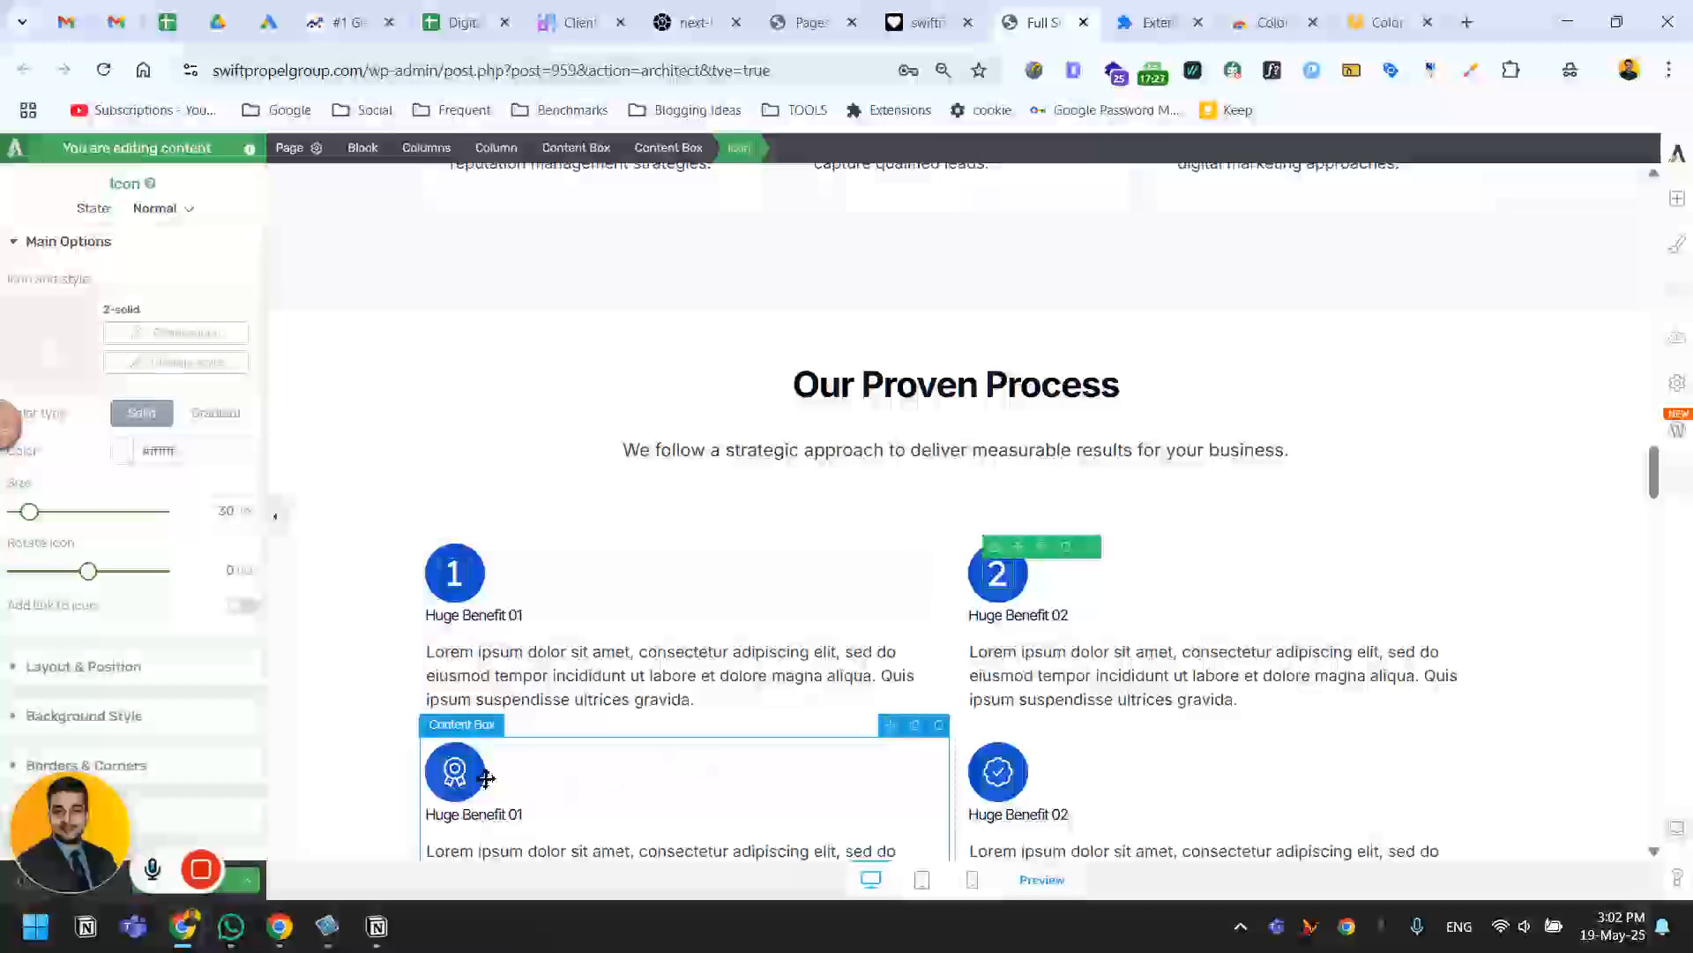
Replace the award icon of the lower Huge Benefit 01 box with the number 3 icon from the icon library.
click(484, 776)
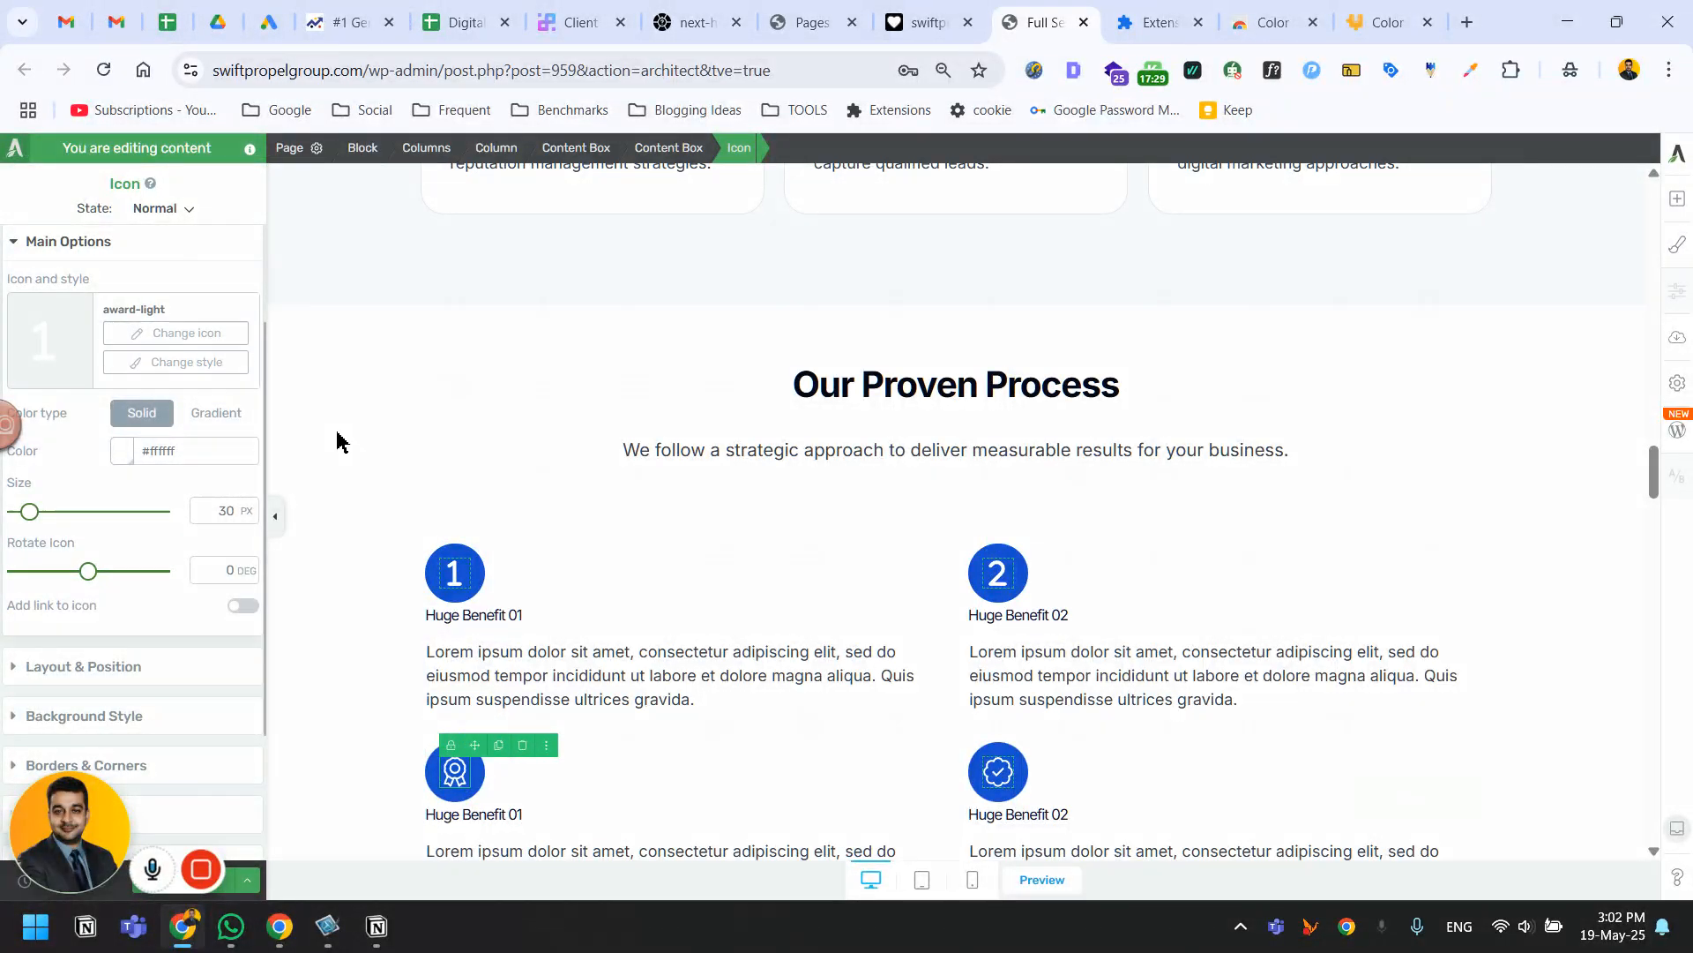
click(176, 332)
click(632, 302)
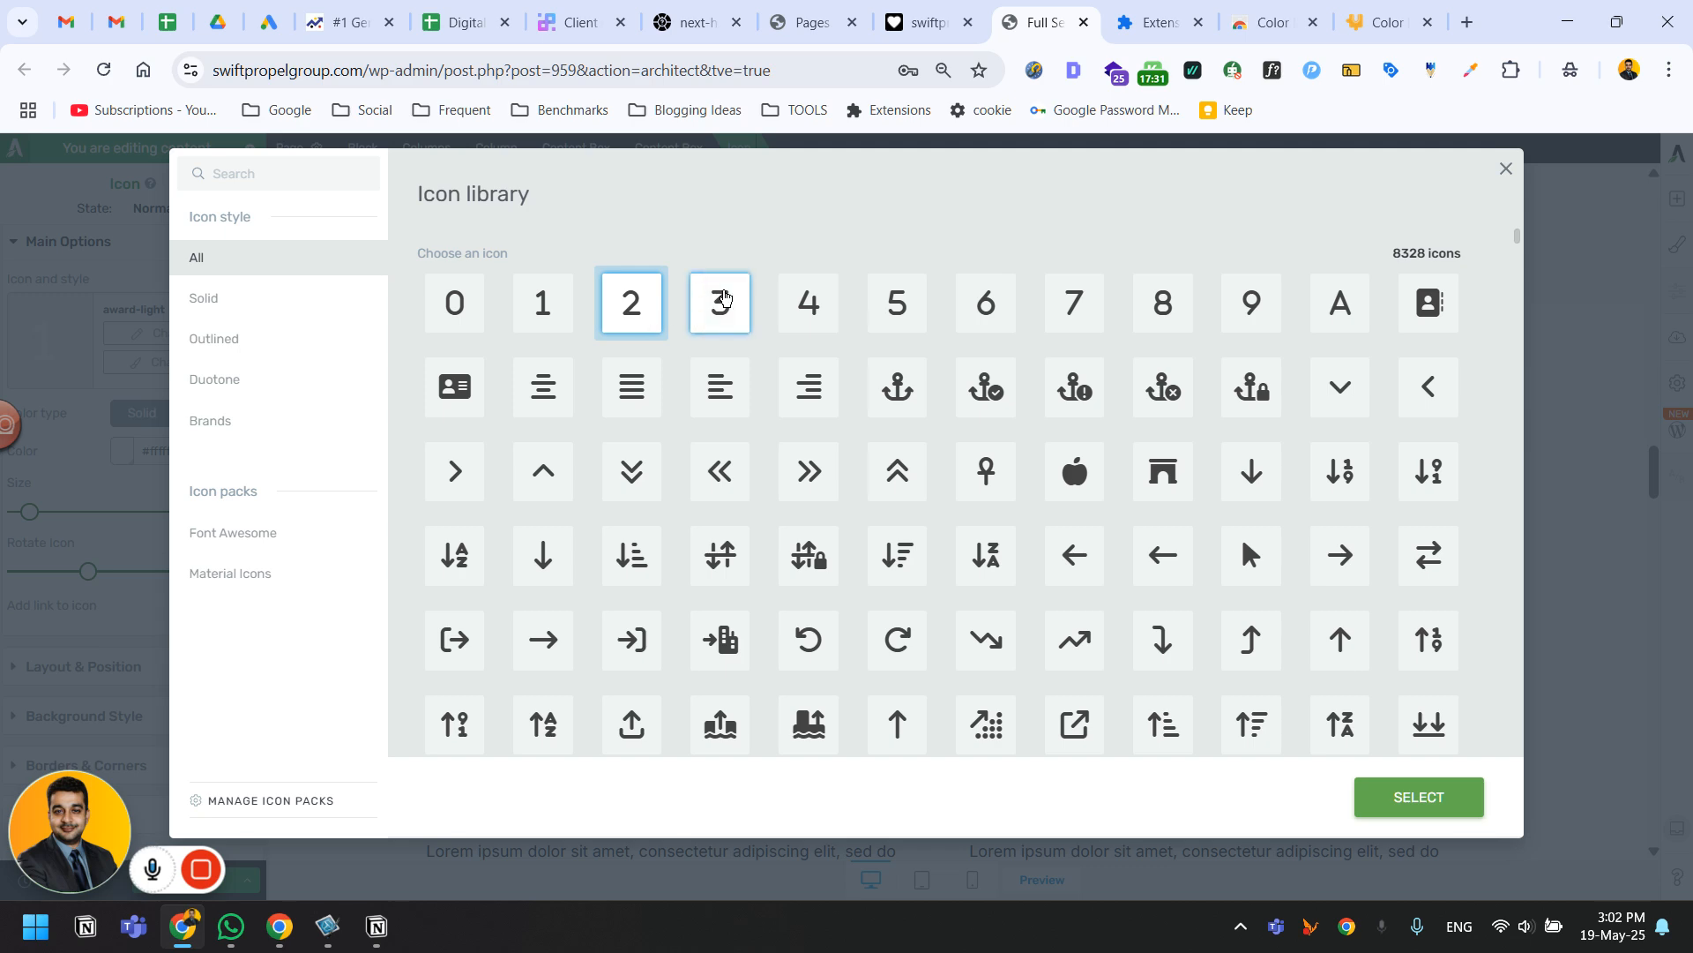
click(723, 300)
click(1433, 799)
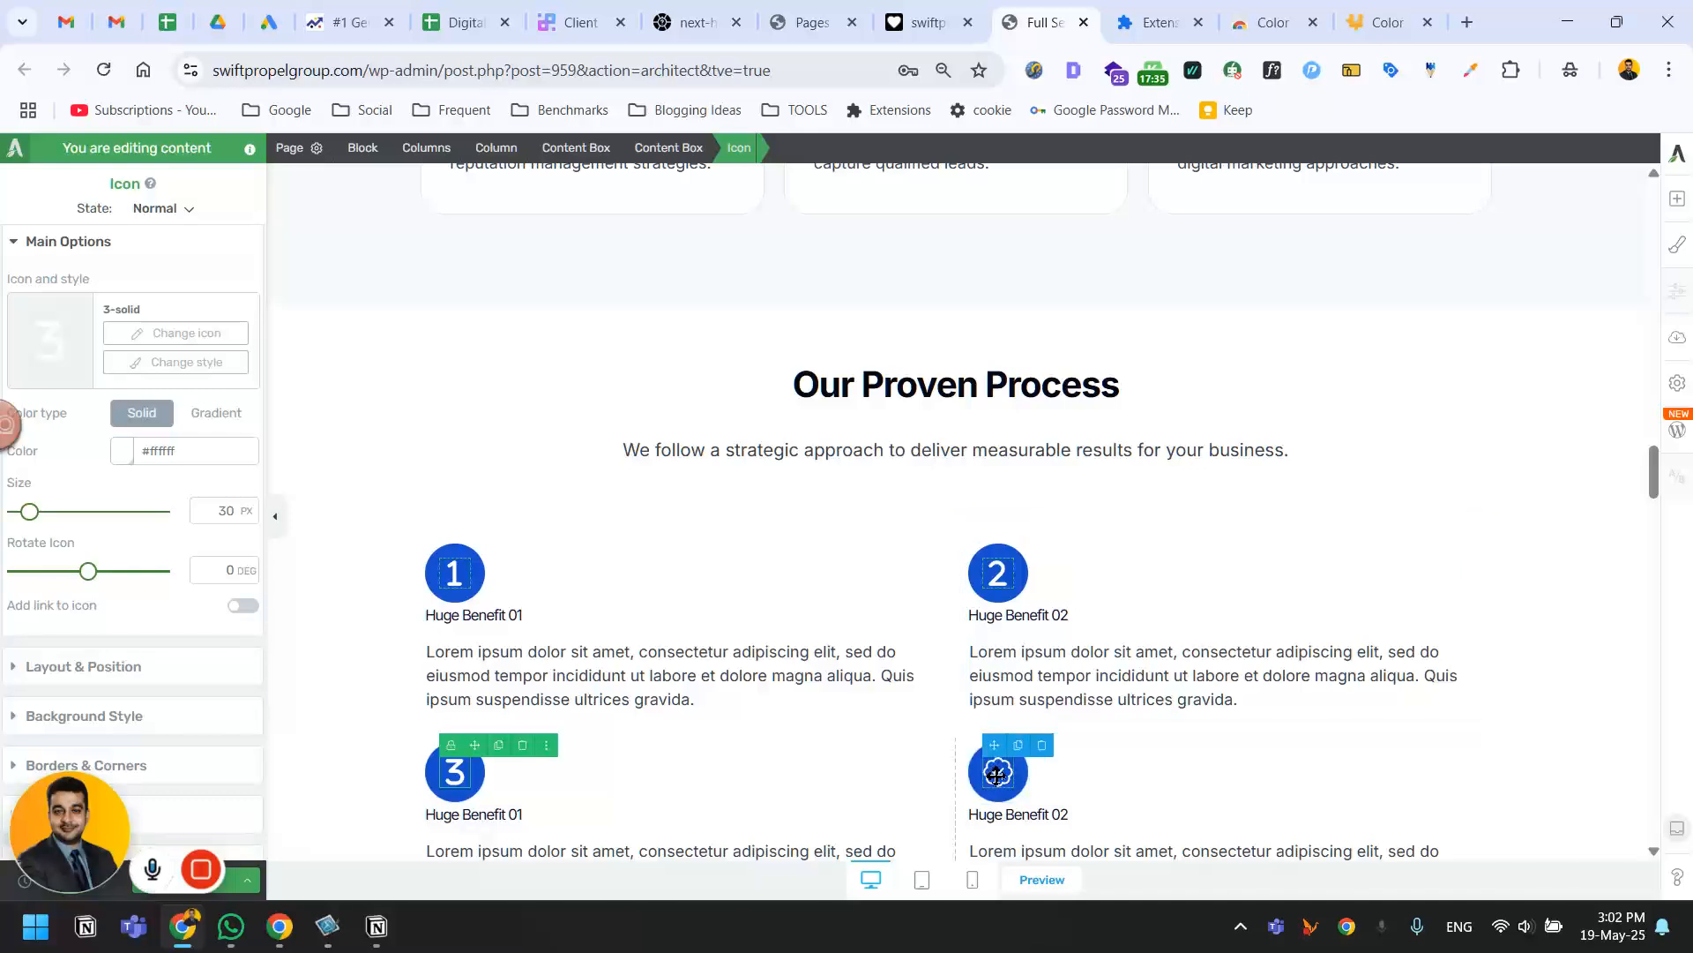
Replace the badge check icon of the lower Huge Benefit 02 box with the number 4 icon.
click(996, 771)
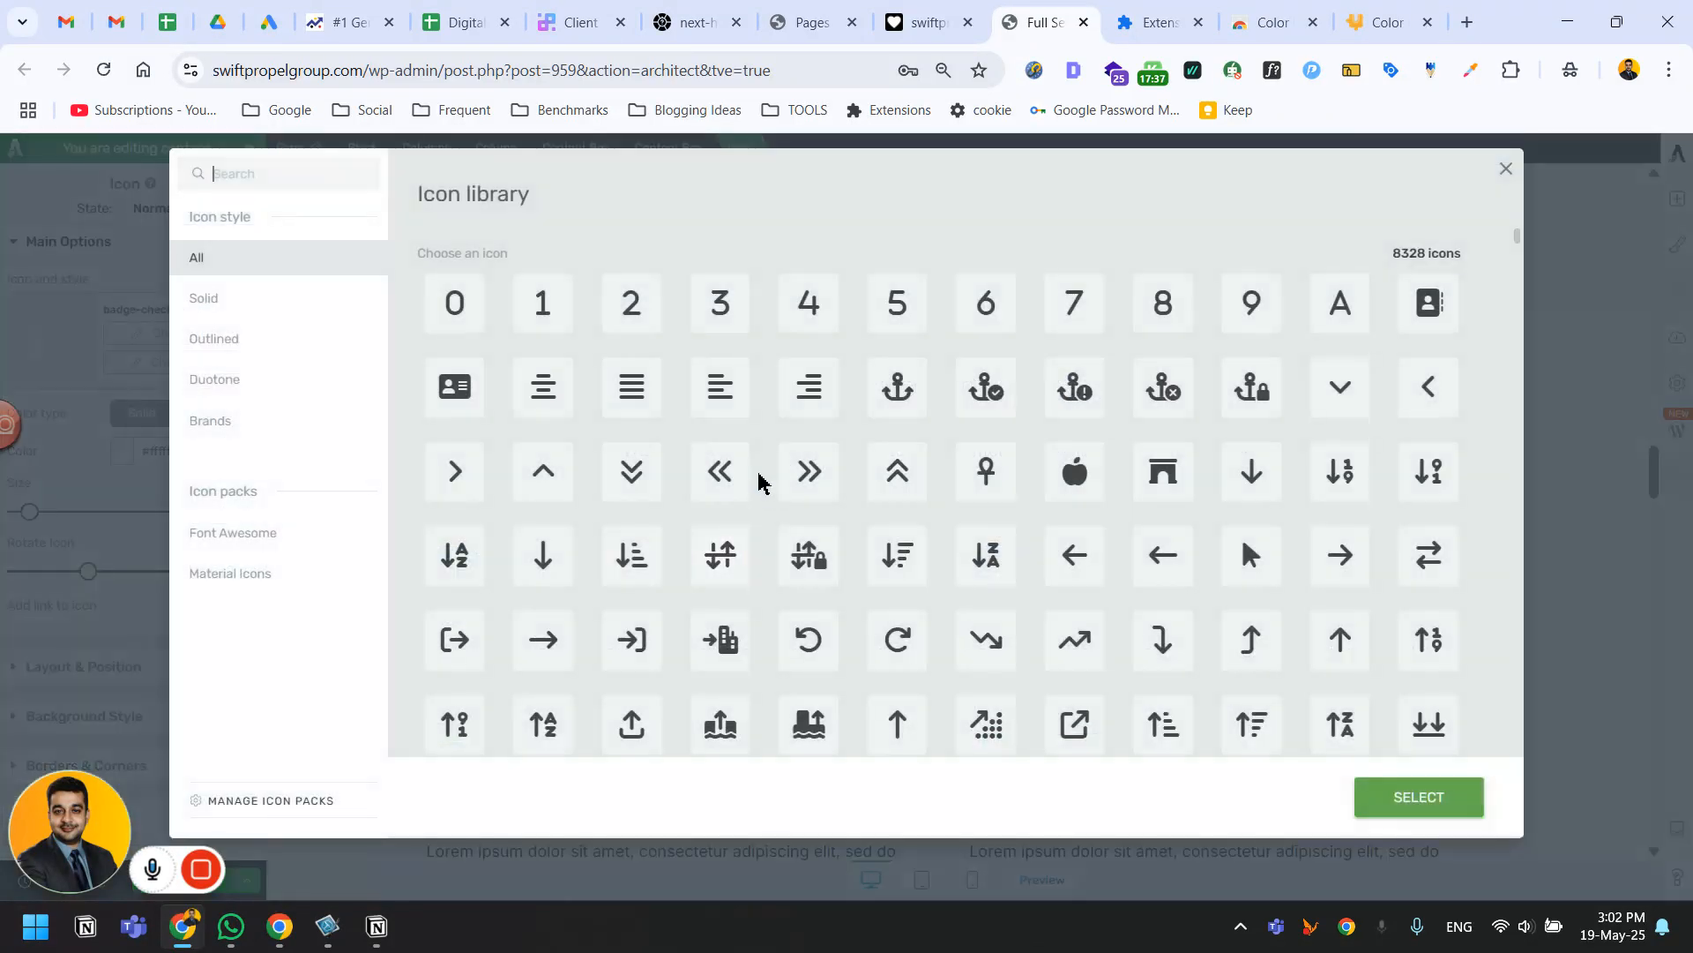
click(892, 313)
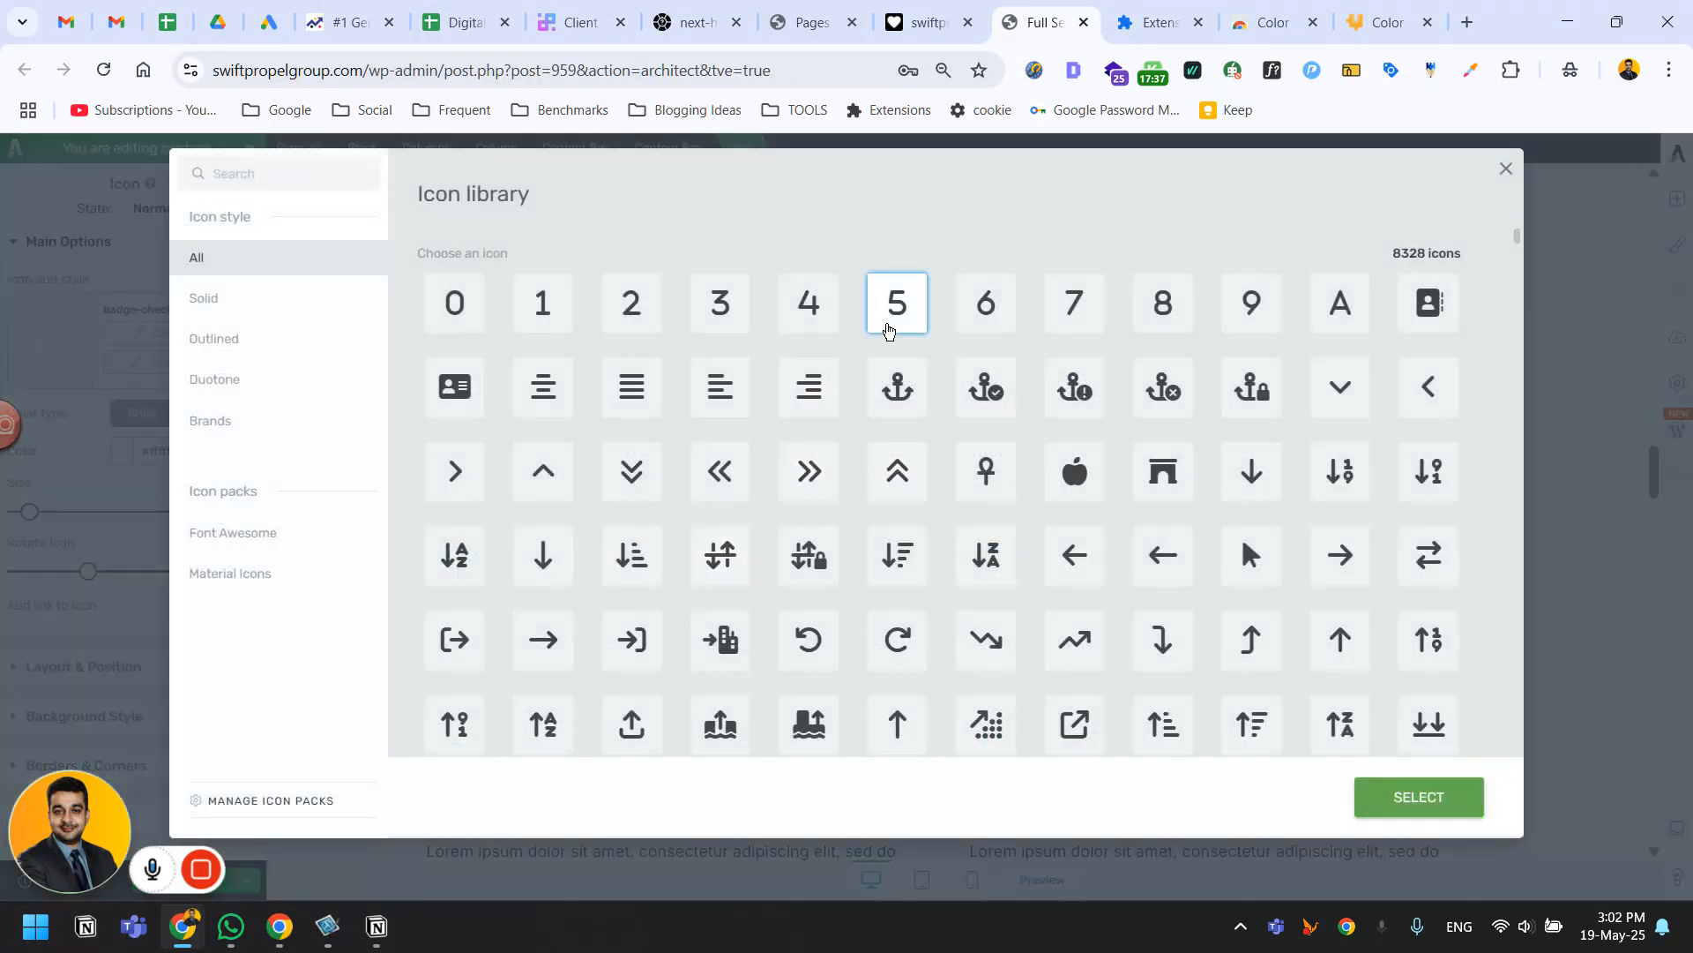
click(809, 309)
click(1381, 801)
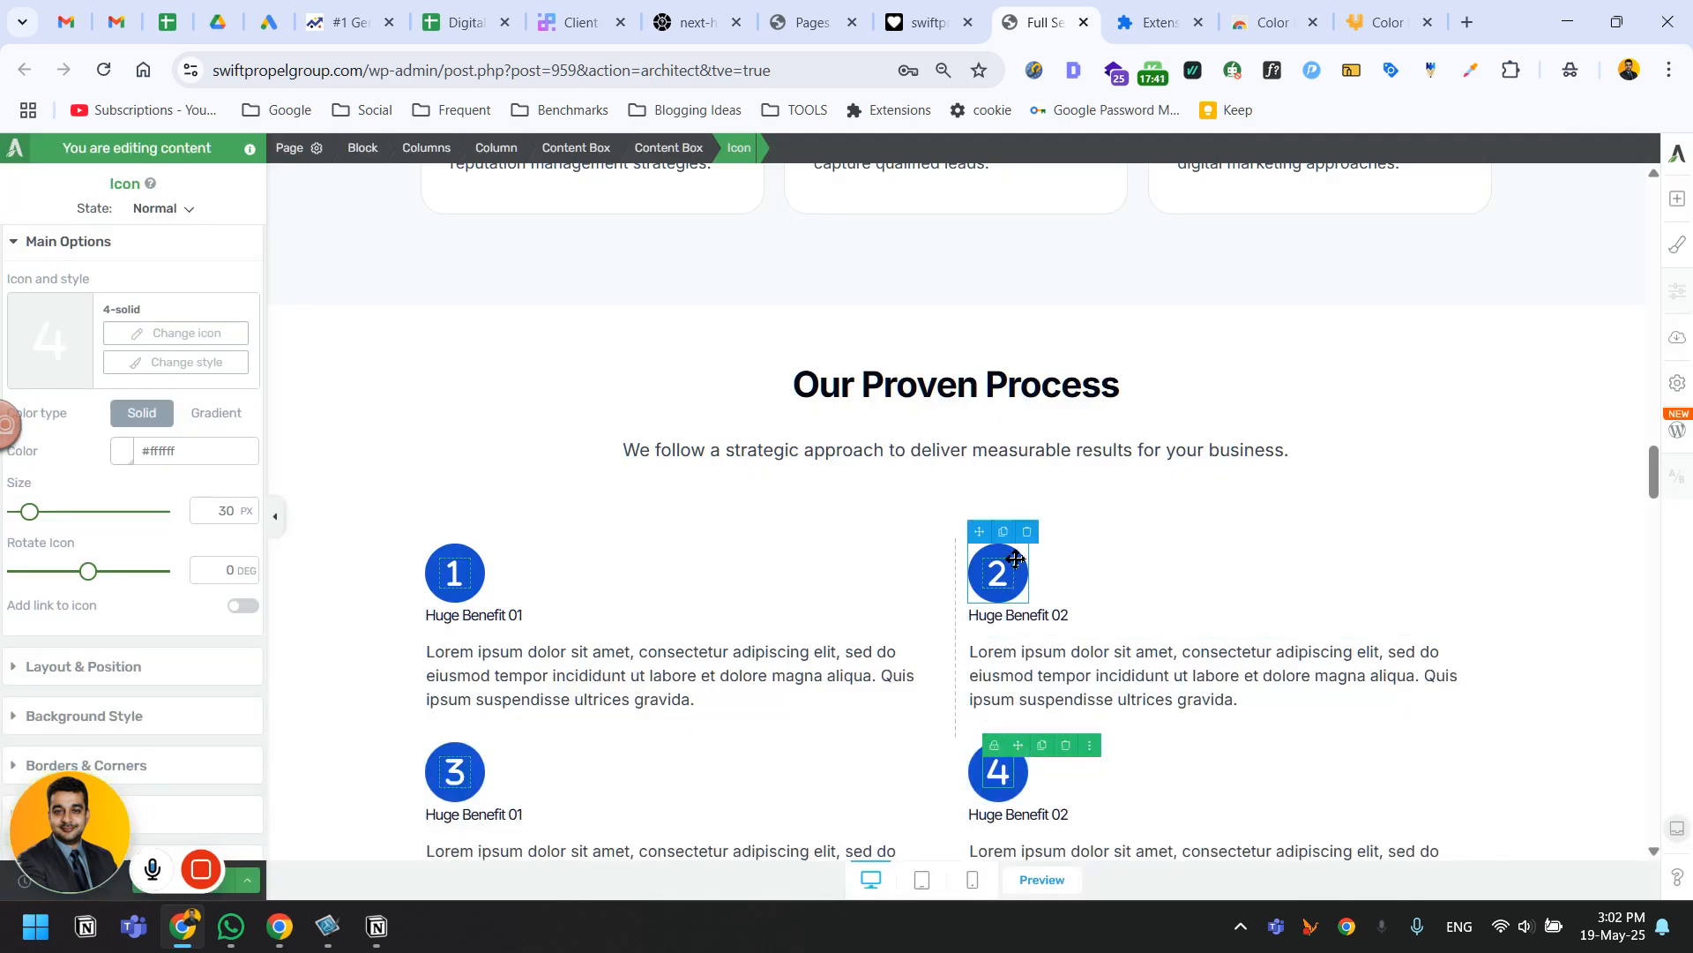
Close the browser's extensions page, the Chrome Web Store page and the Color Picker website.
click(1169, 20)
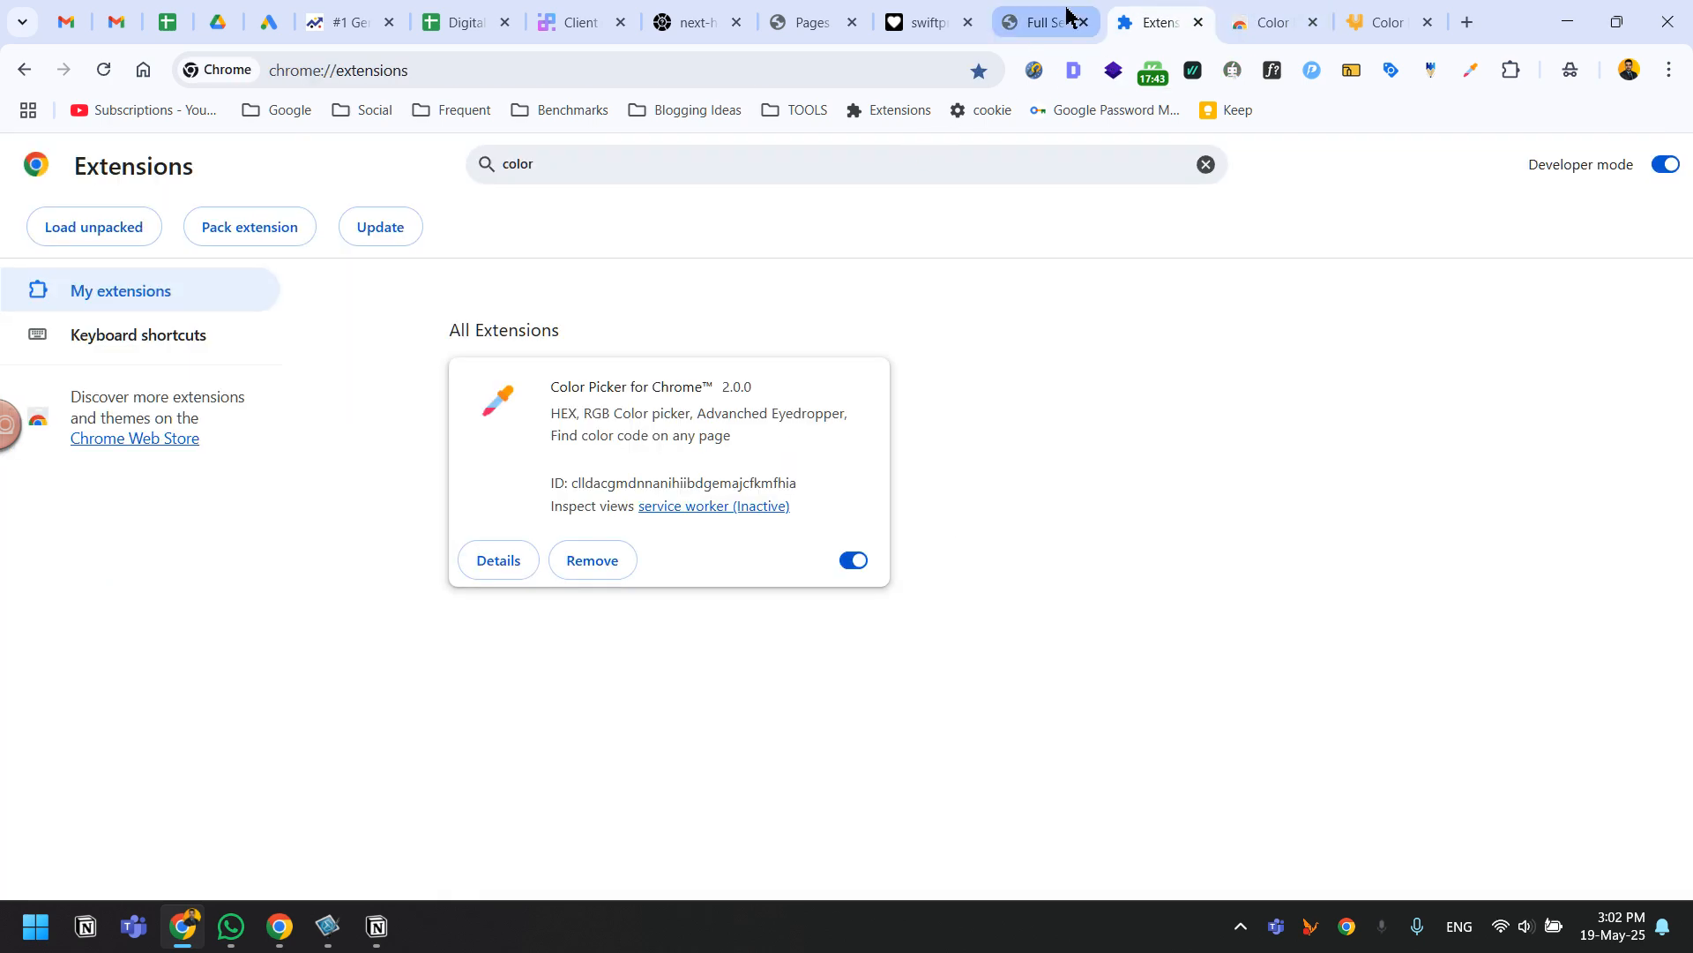
click(1198, 22)
click(1198, 22)
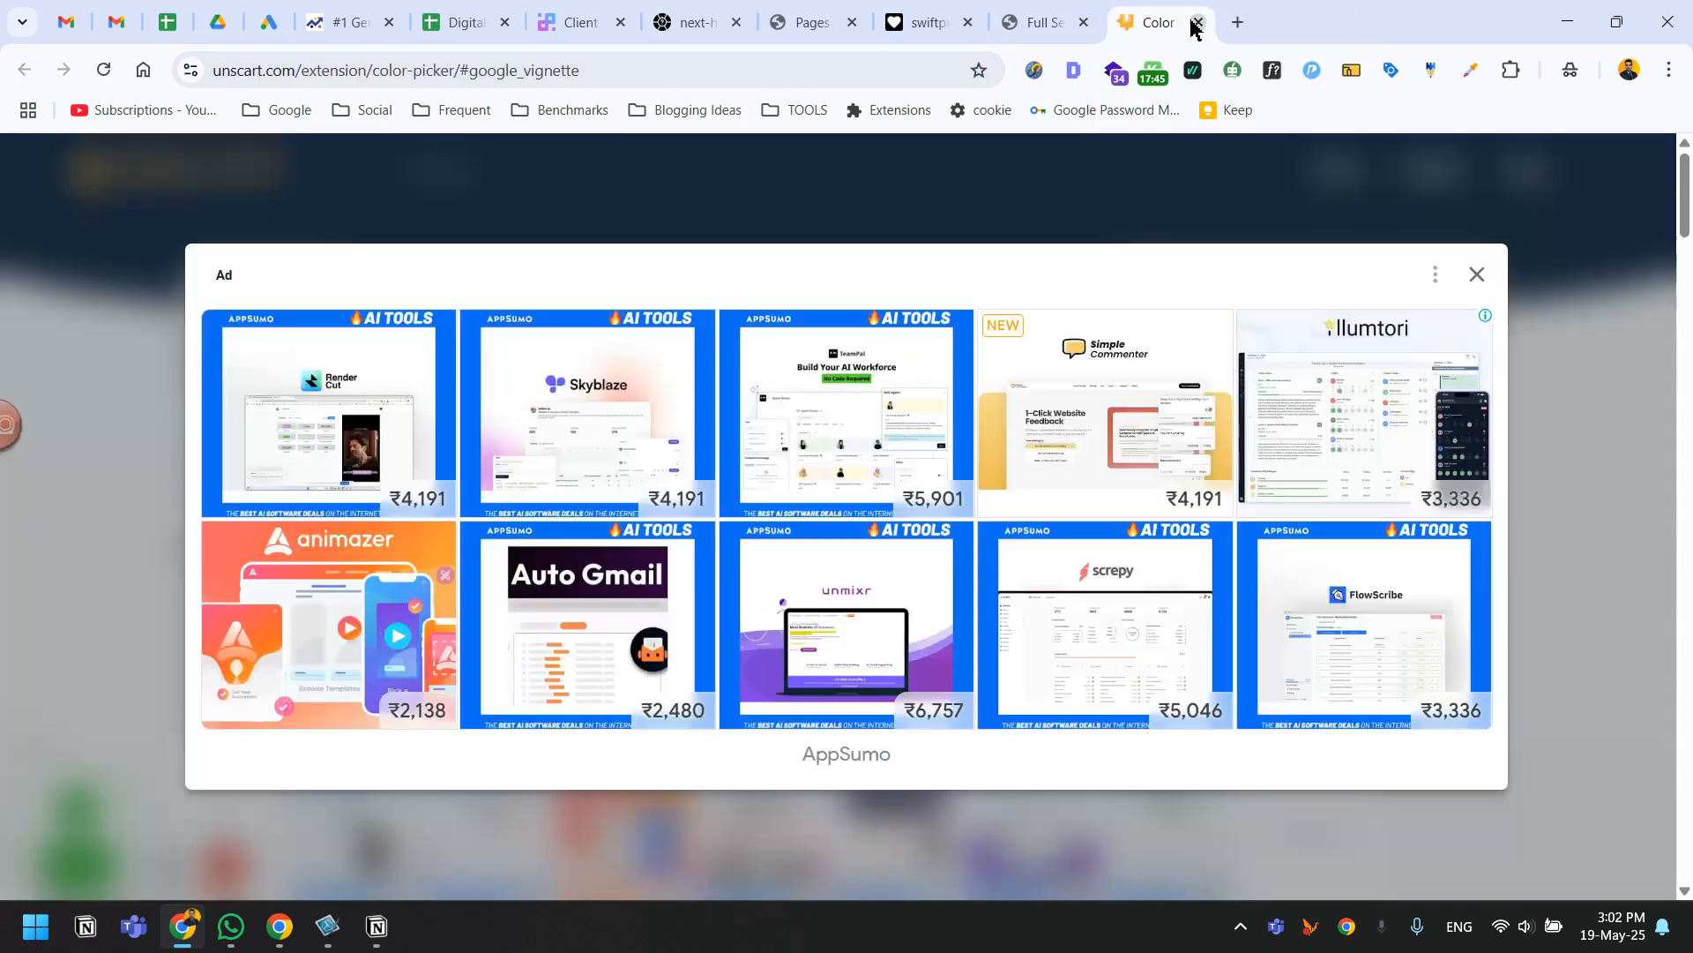
click(1198, 22)
Disable the Color Picker for Chrome extension in the browser's list of installed extensions, and close that page.
click(1238, 22)
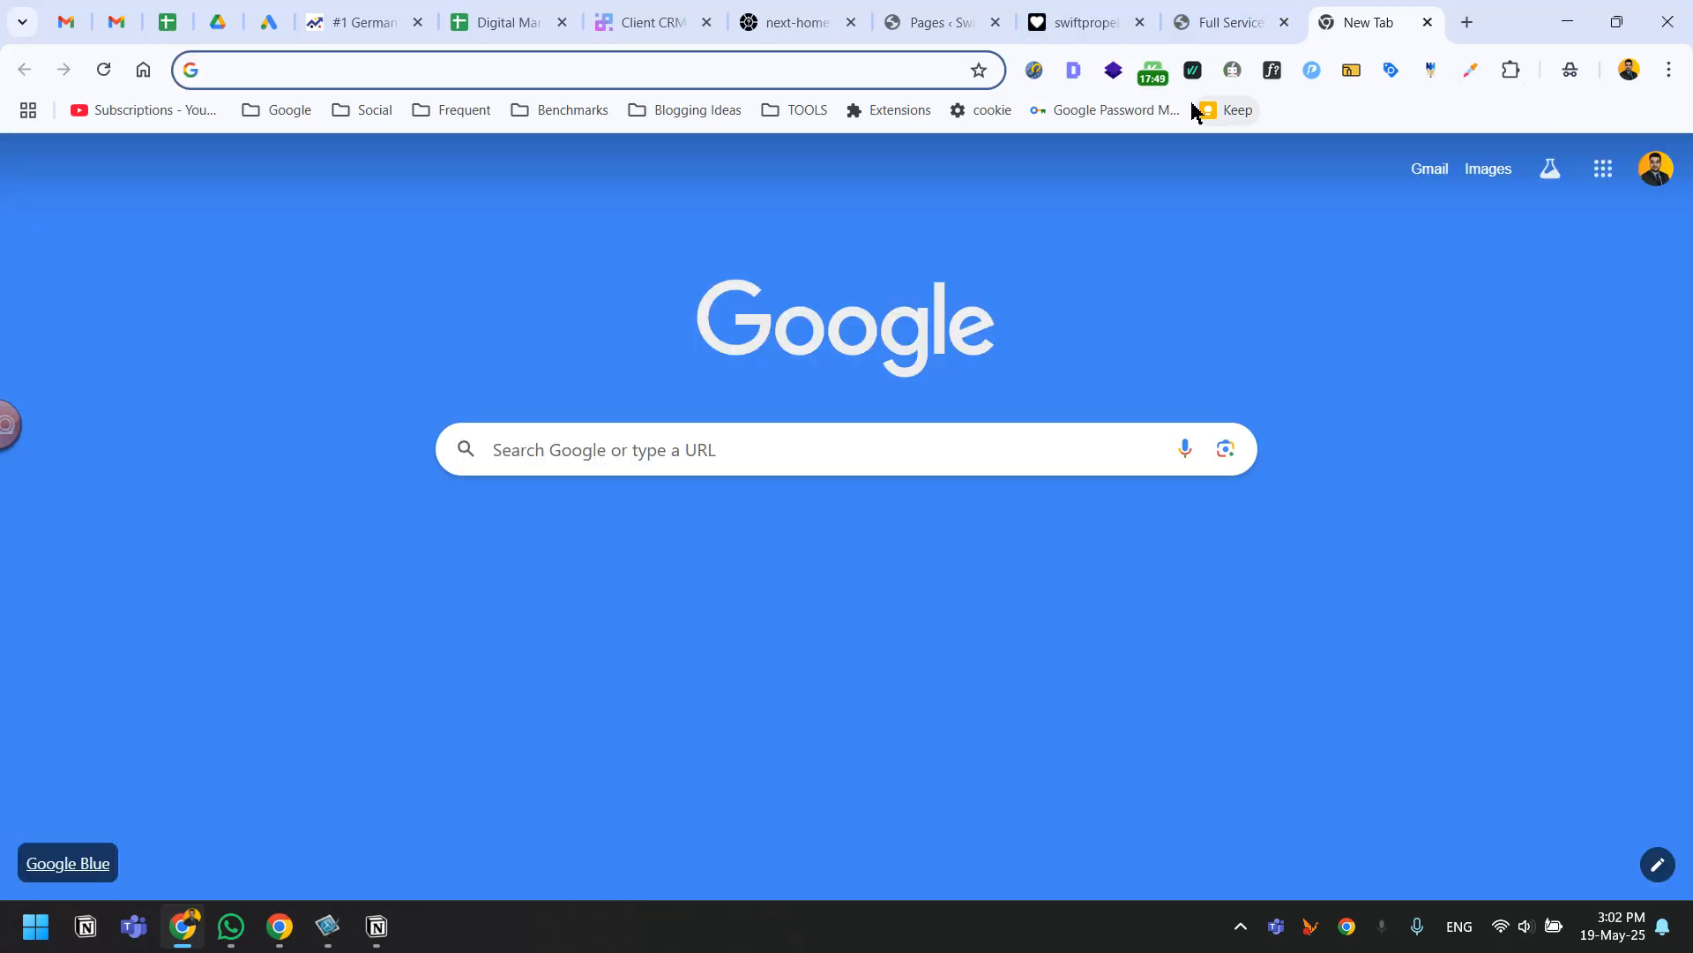
click(893, 113)
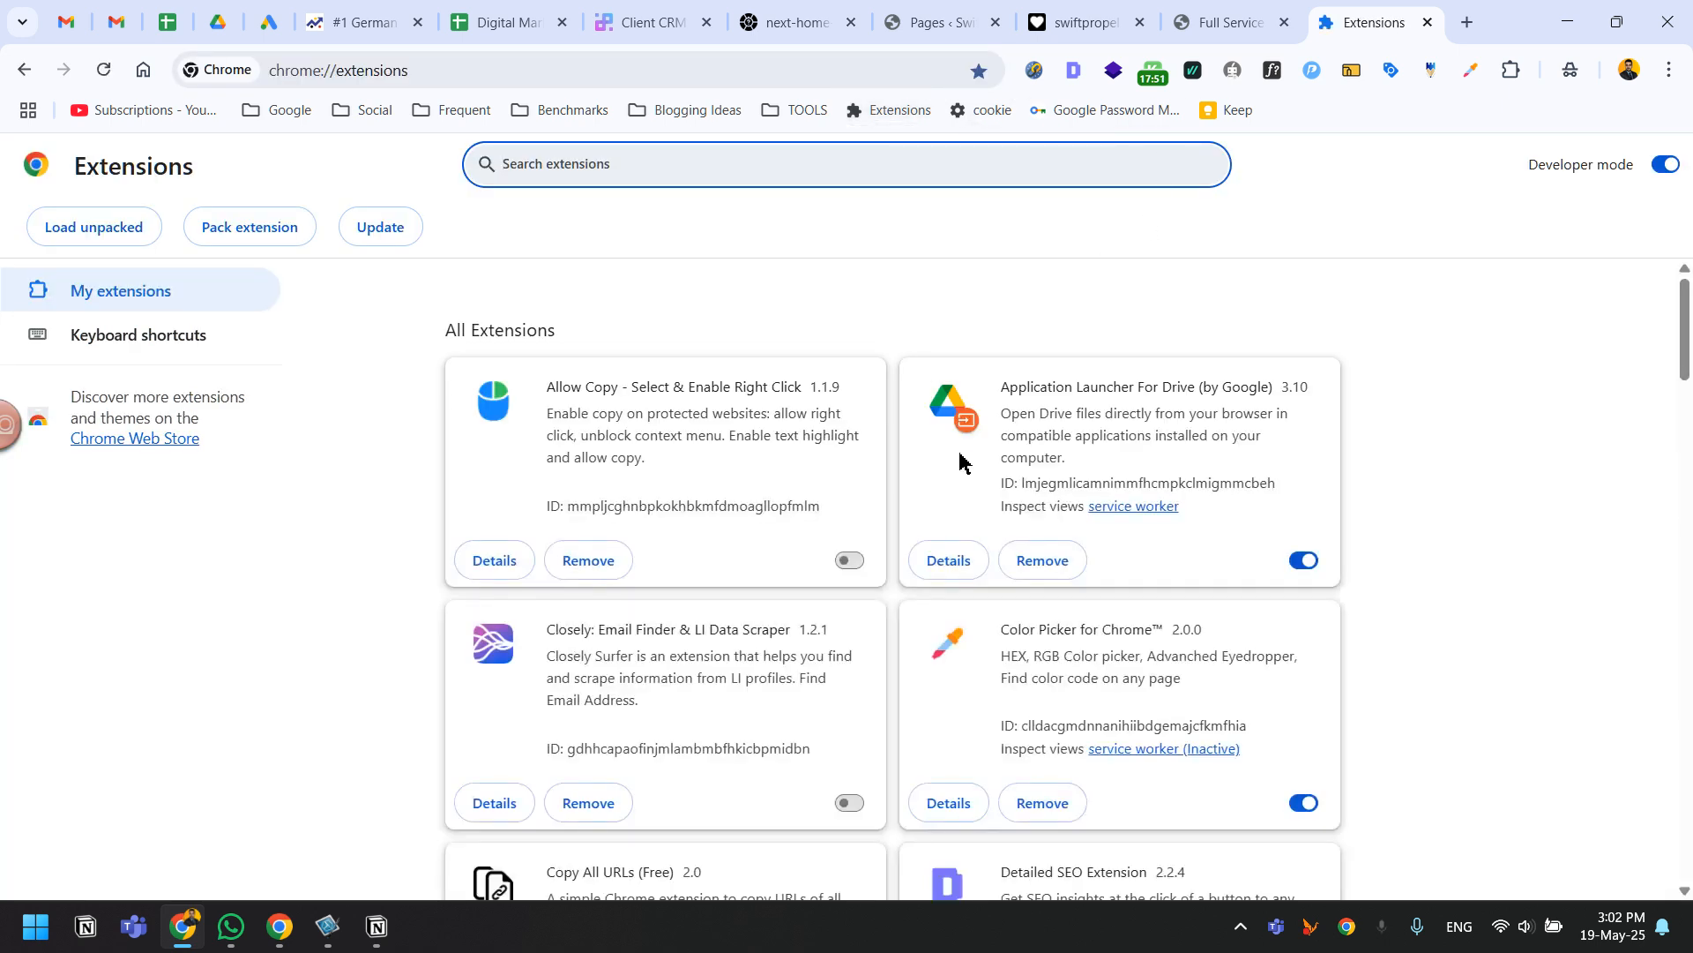
scroll(957, 465, down, 4)
click(1317, 439)
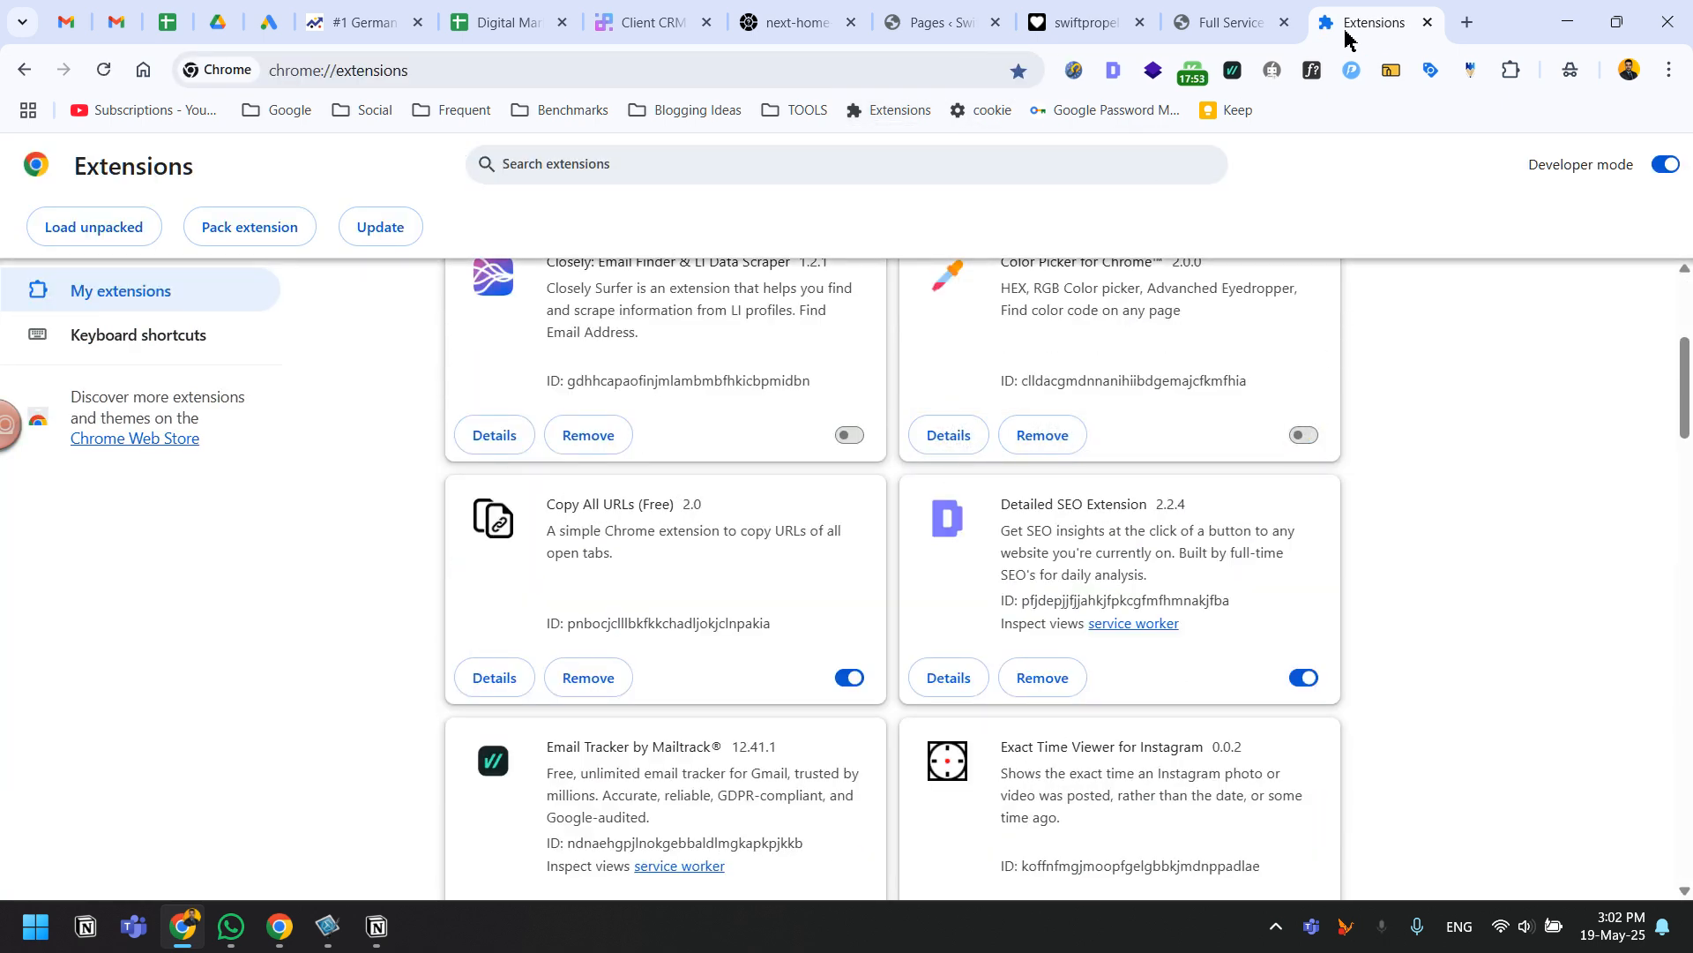
click(1428, 24)
Return to the Lovable reference page and dismiss the picked-color popup over the Discovery & Analysis item.
click(1070, 12)
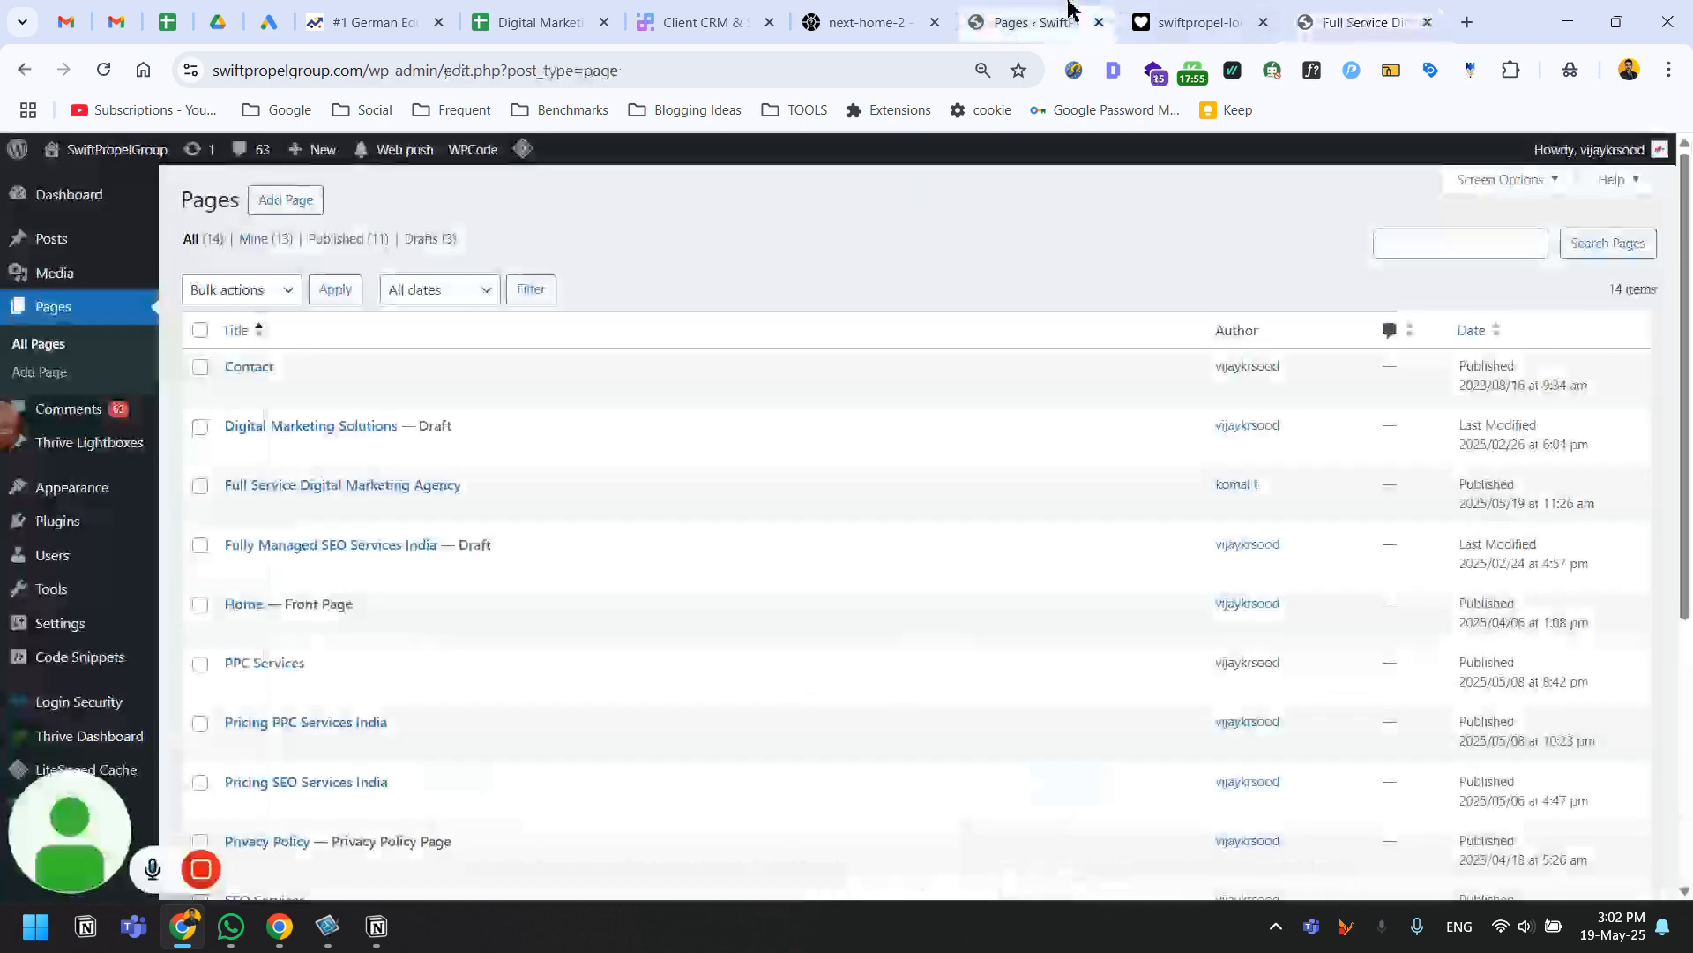
click(1137, 11)
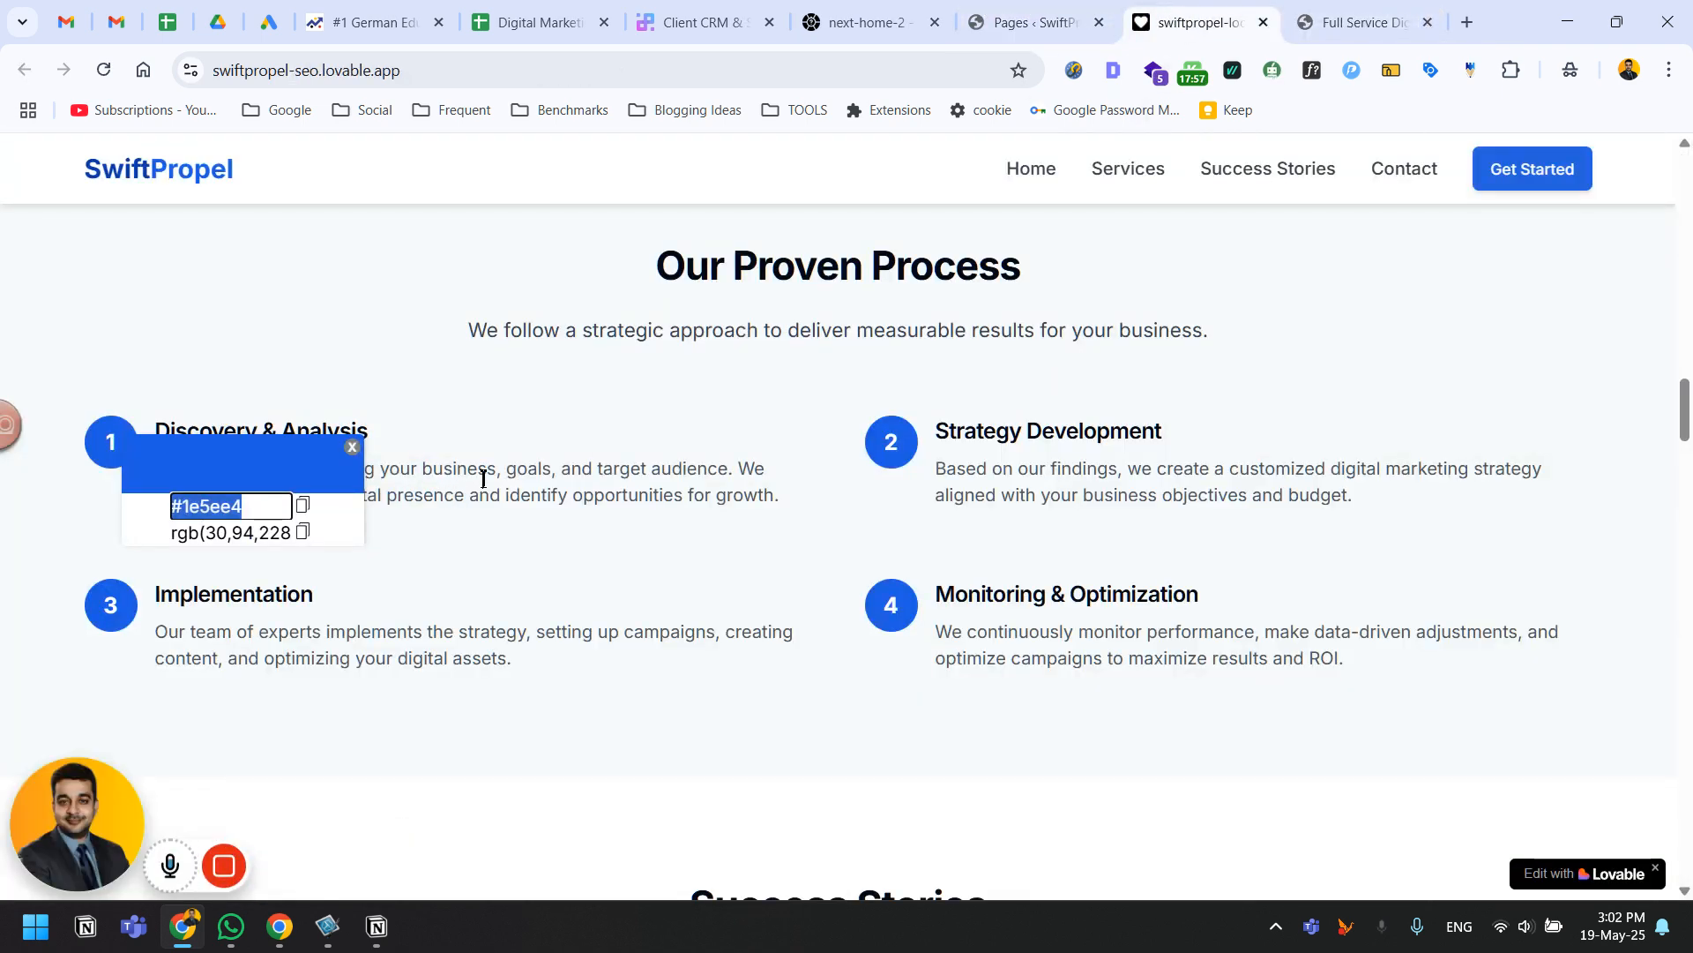
click(352, 448)
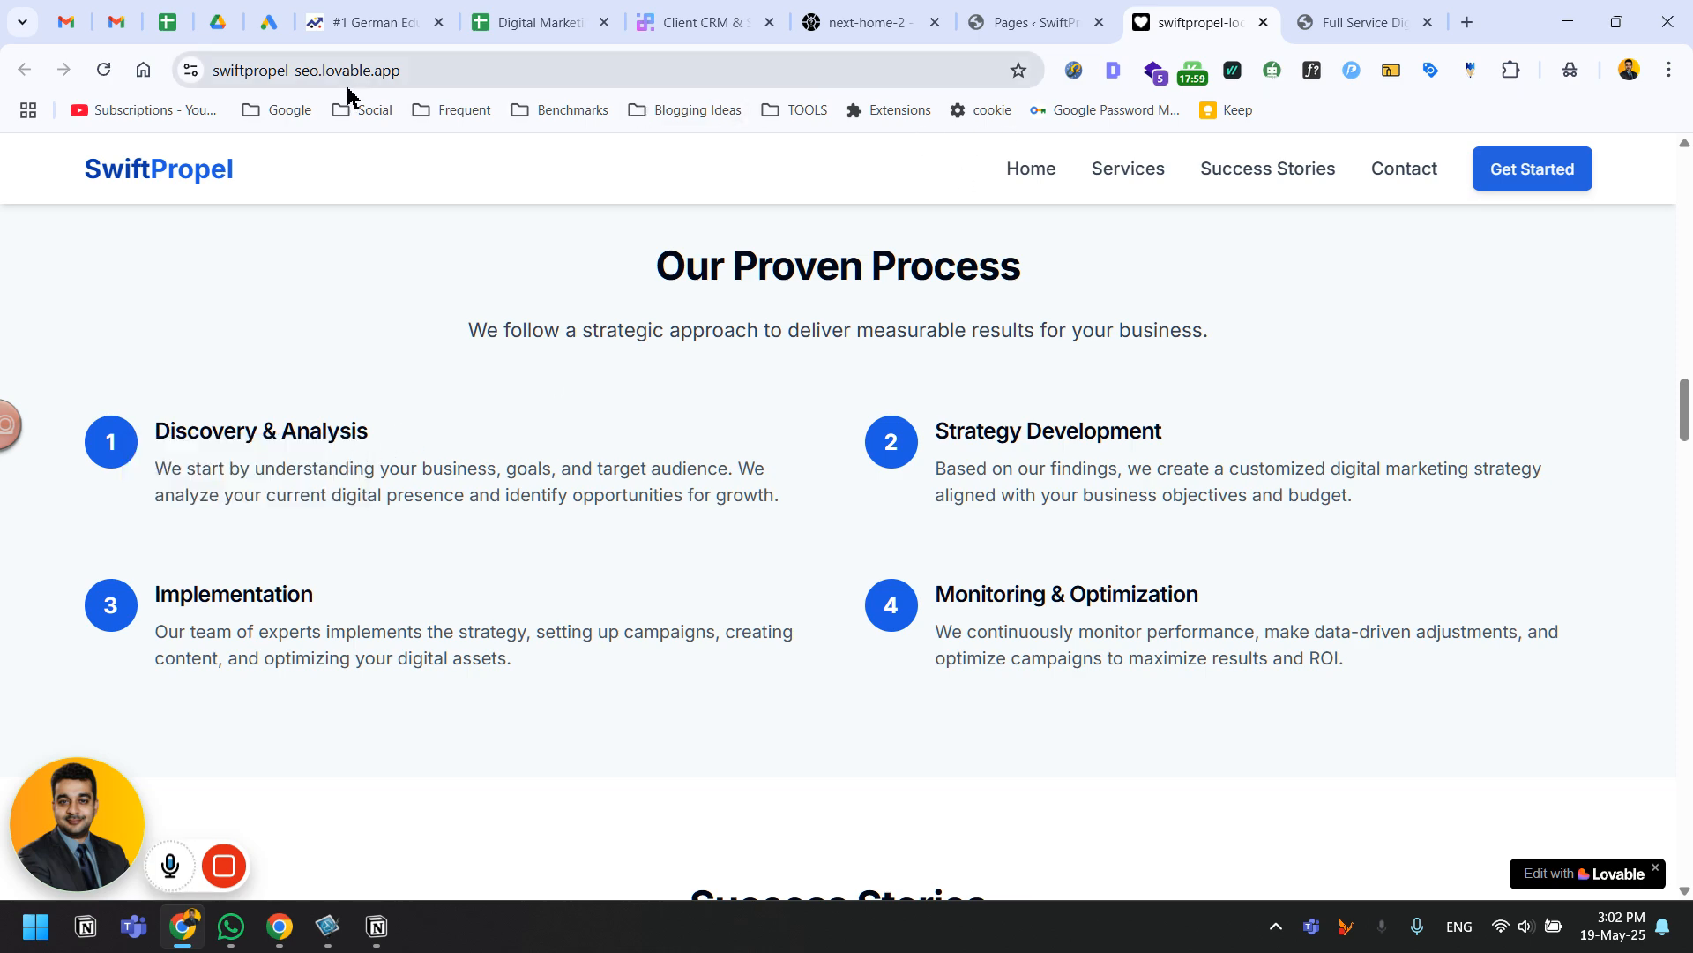
Reload the Lovable reference page and copy the first process item's title, "Discovery & Analysis".
click(104, 70)
click(1368, 12)
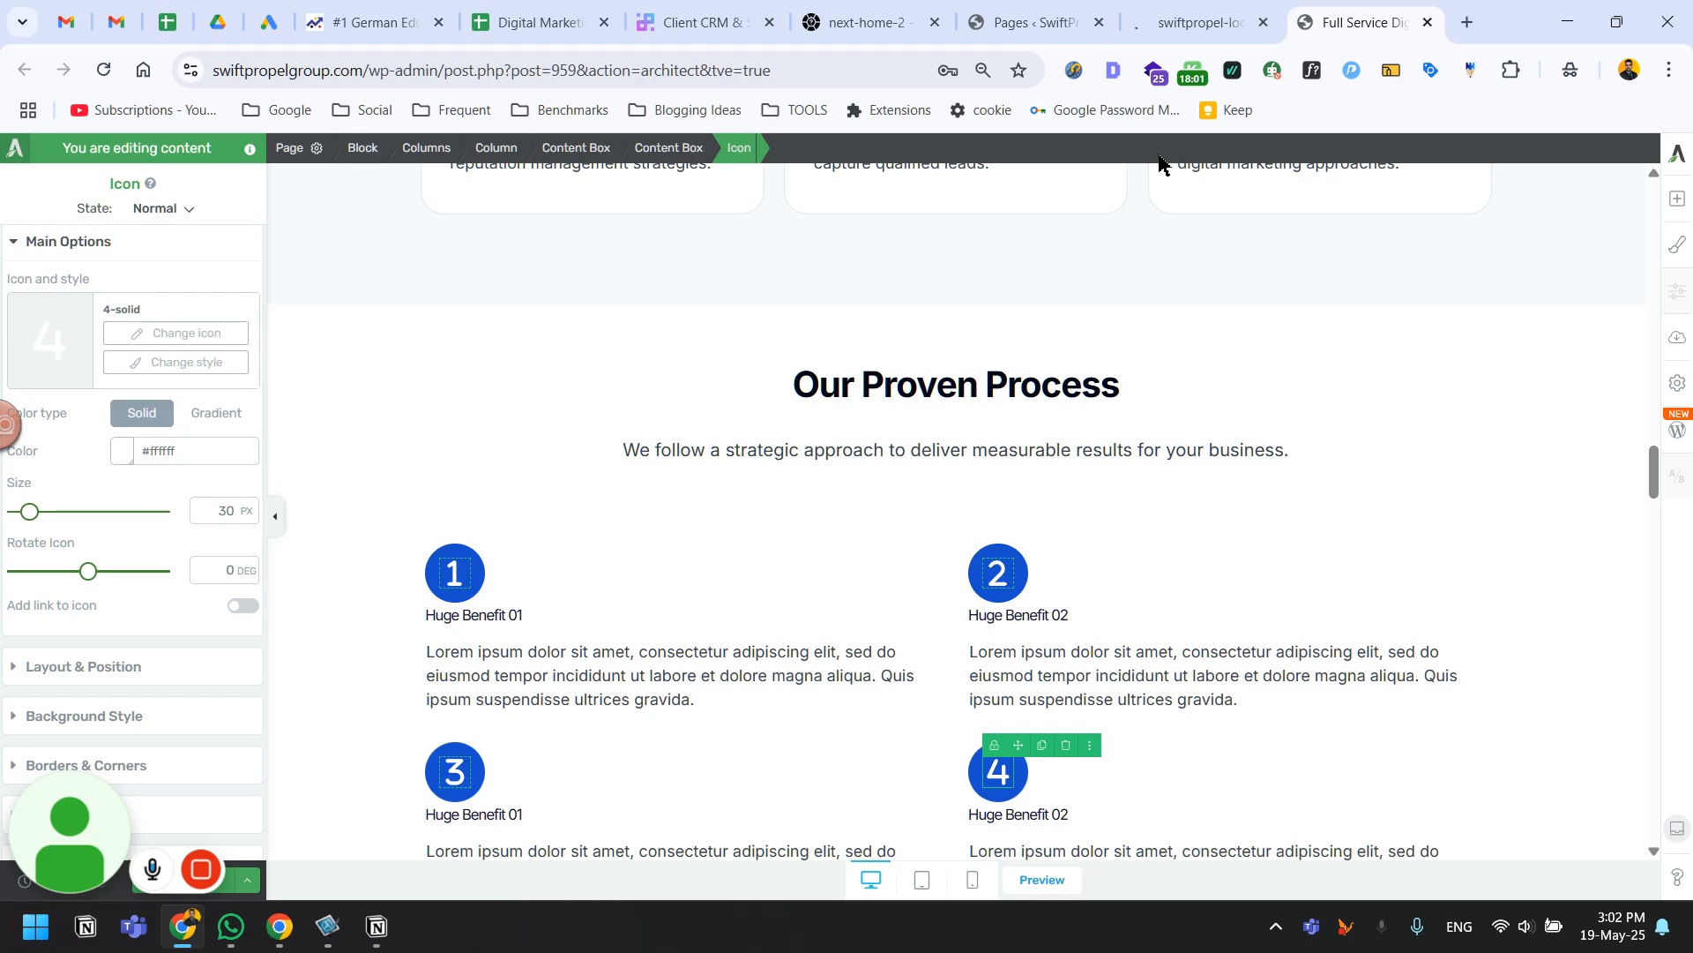
scroll(618, 530, down, 2)
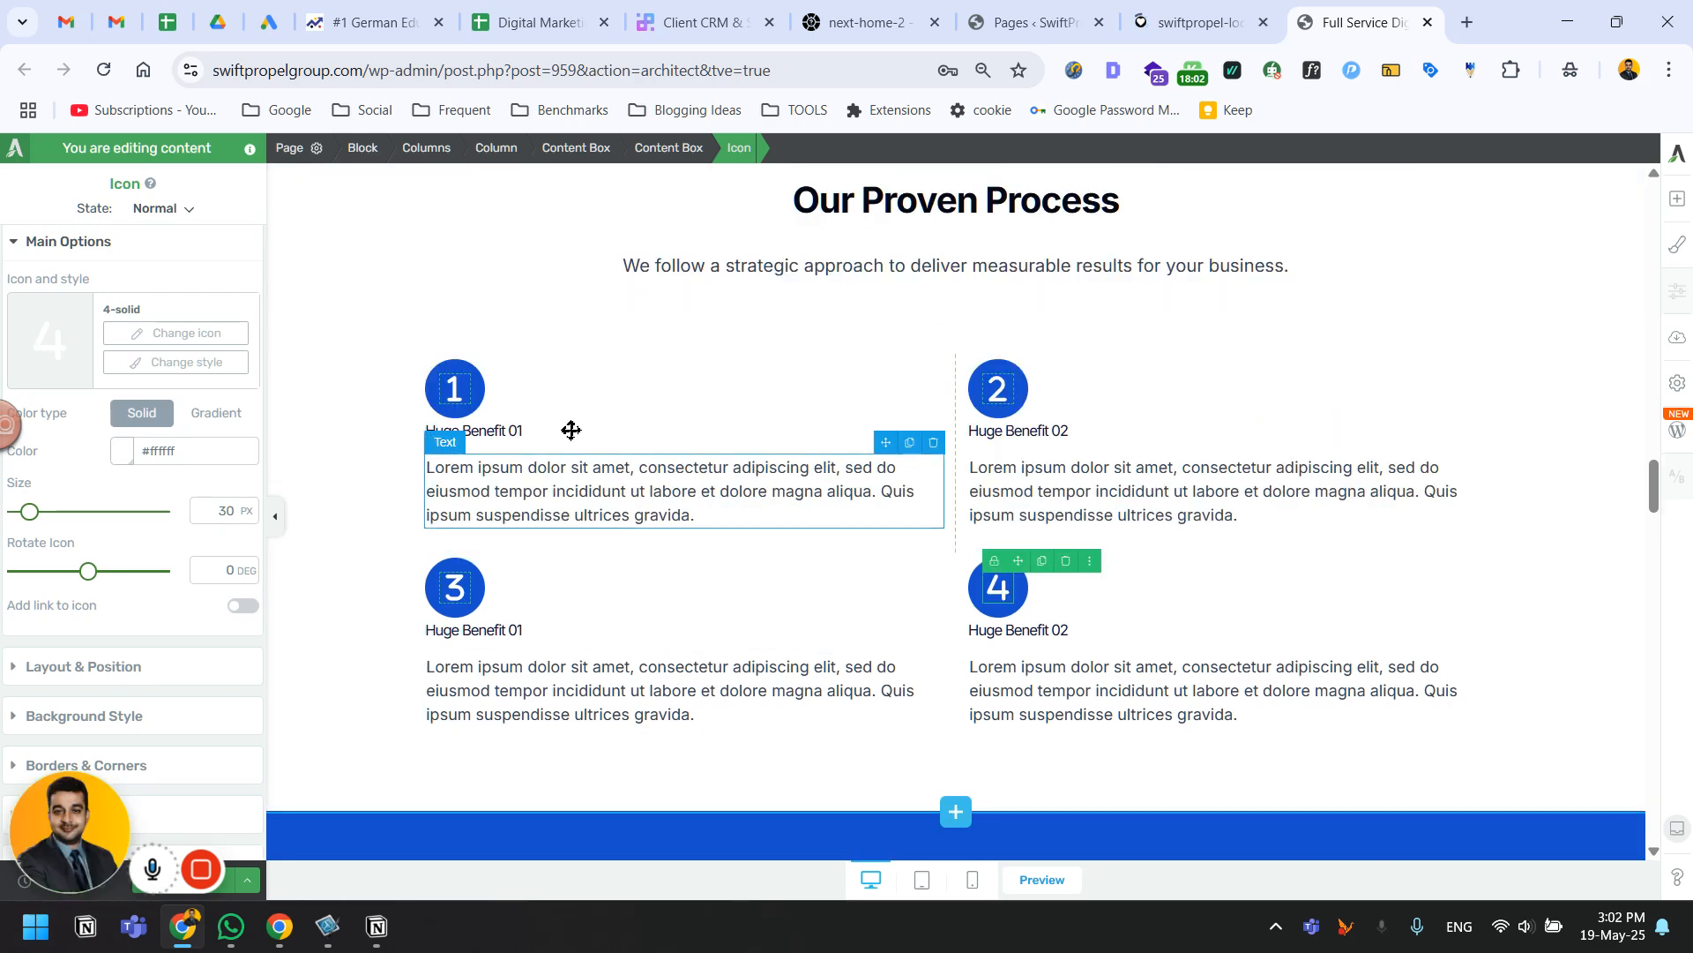
click(1539, 407)
click(1210, 19)
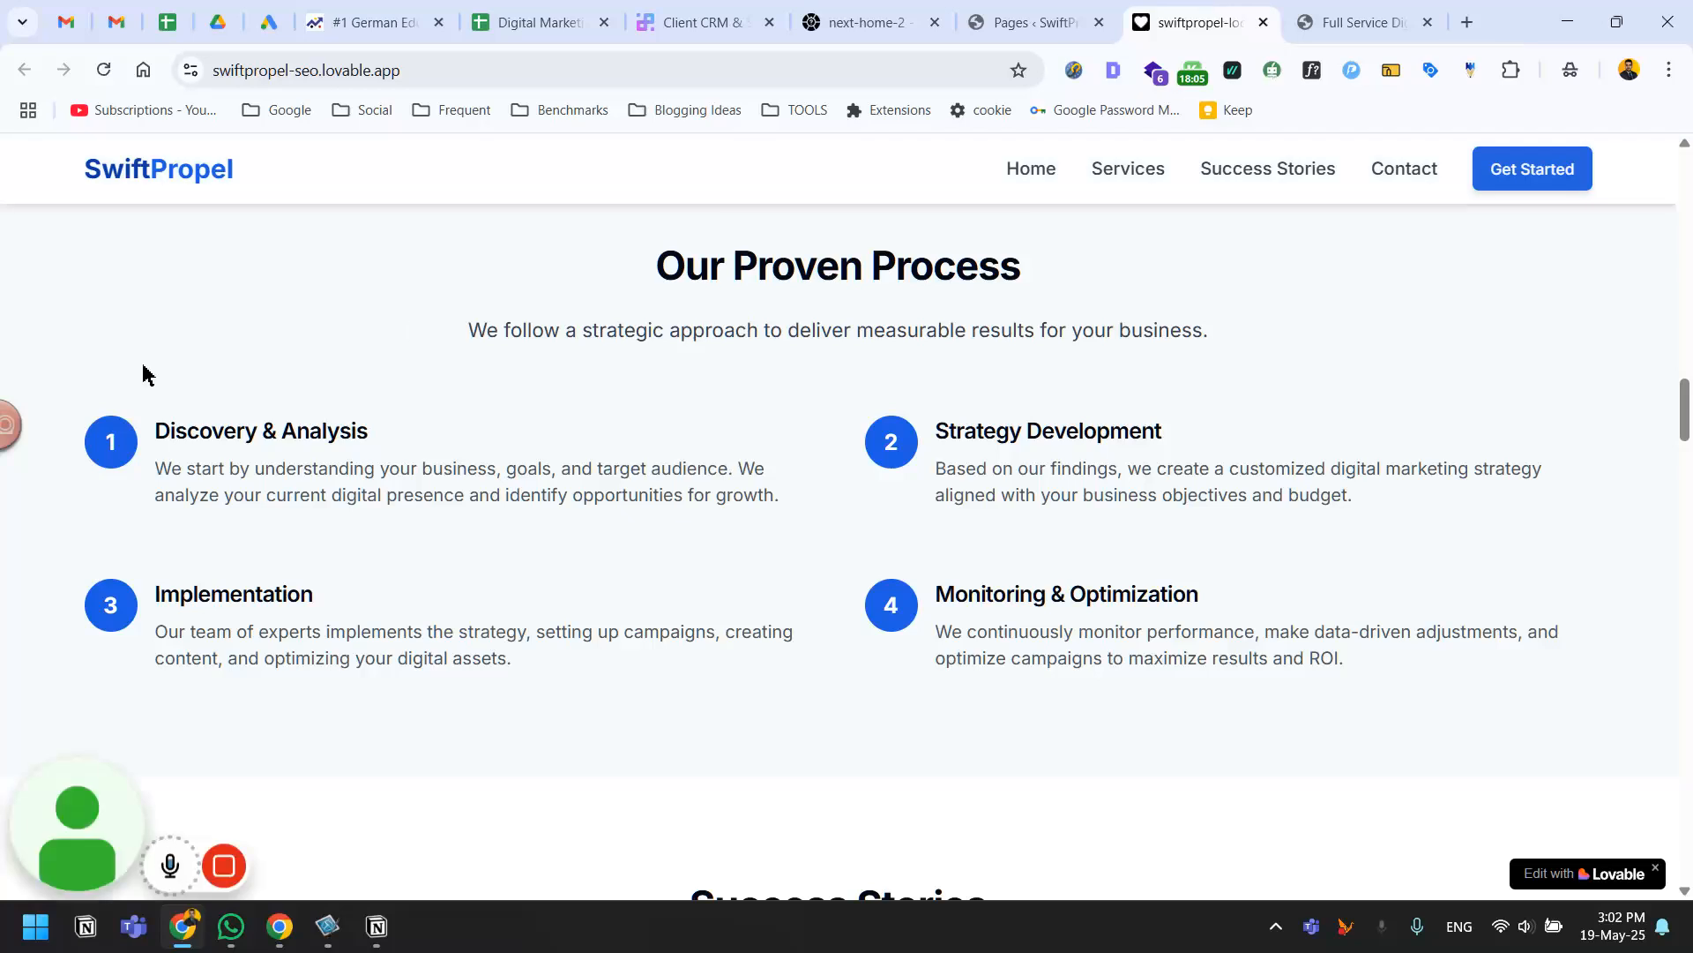
drag(157, 431, 370, 434)
key(ctrl+c)
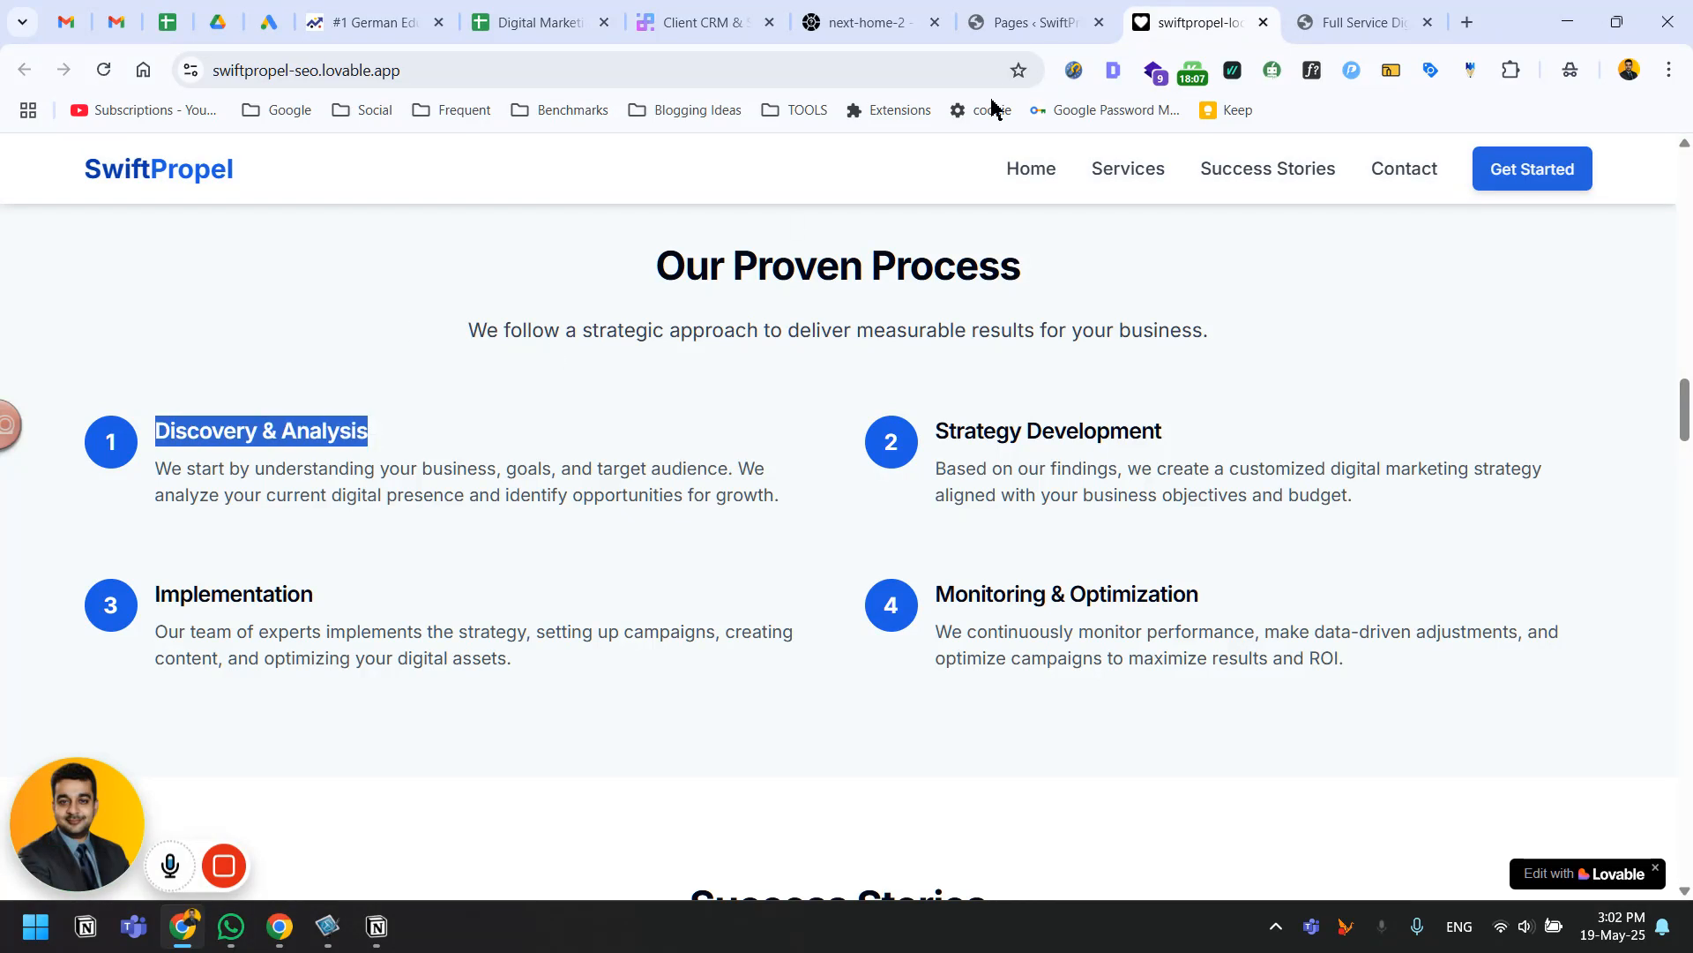
Switch to the Thrive Architect editor and replace the upper Huge Benefit 01 title with "Discovery & Analysis".
click(1327, 19)
click(491, 430)
click(510, 431)
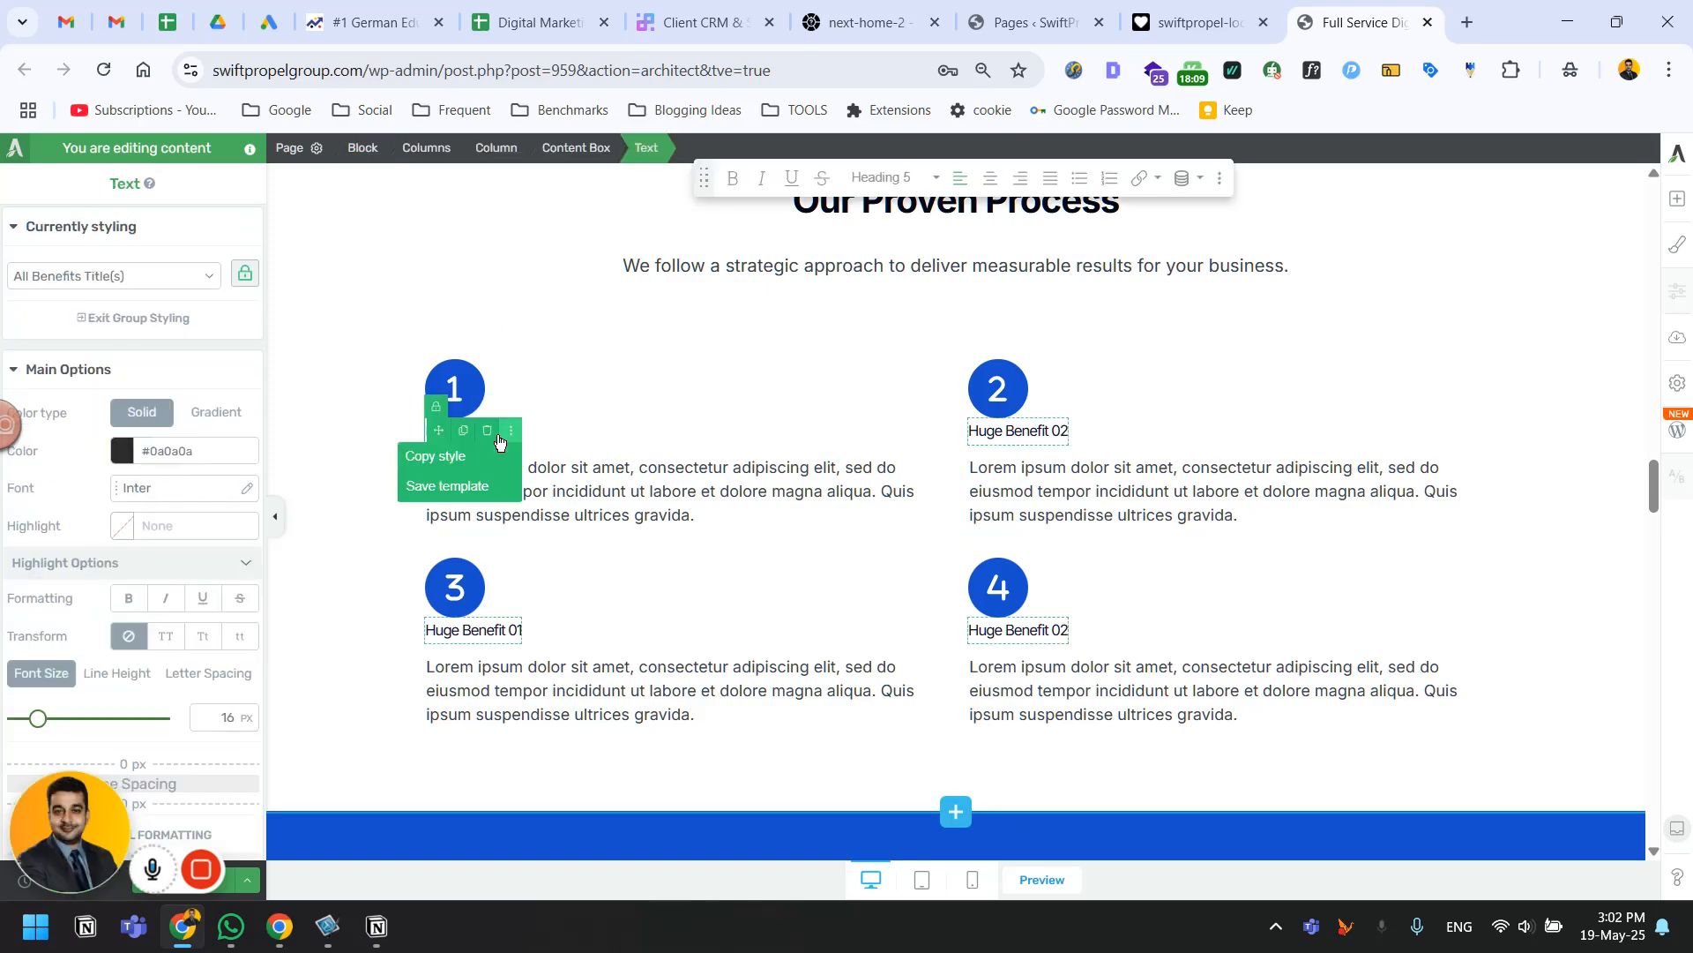
click(612, 412)
double_click(445, 431)
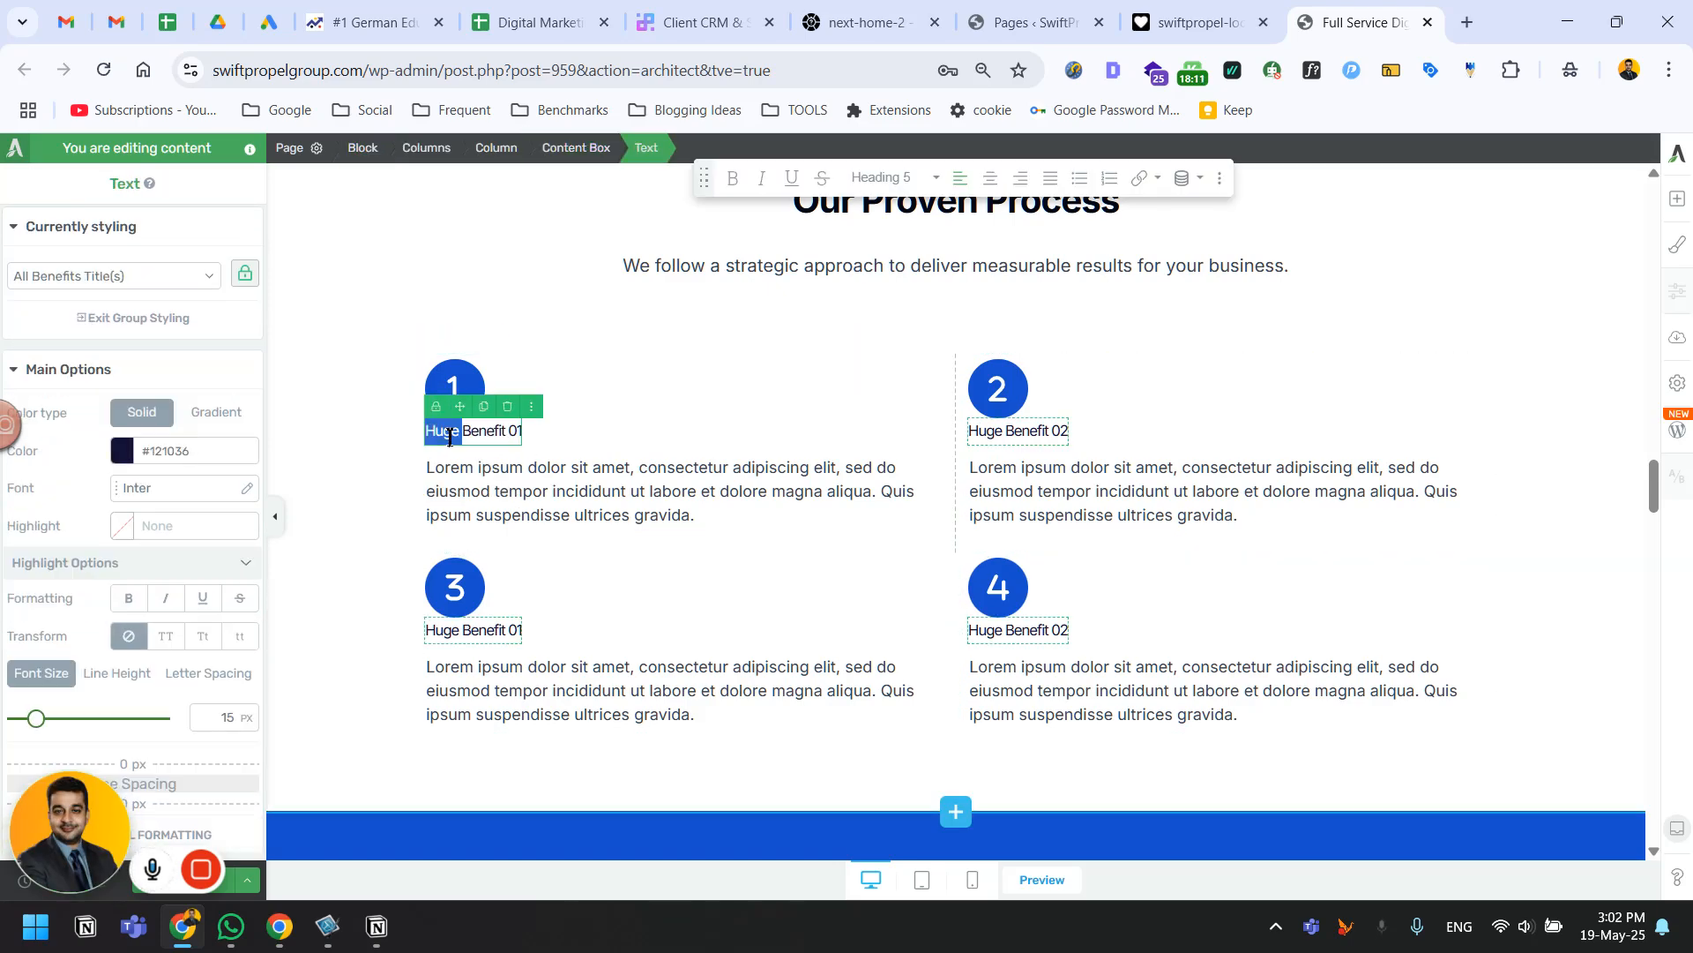
triple_click(449, 437)
key(ctrl+v)
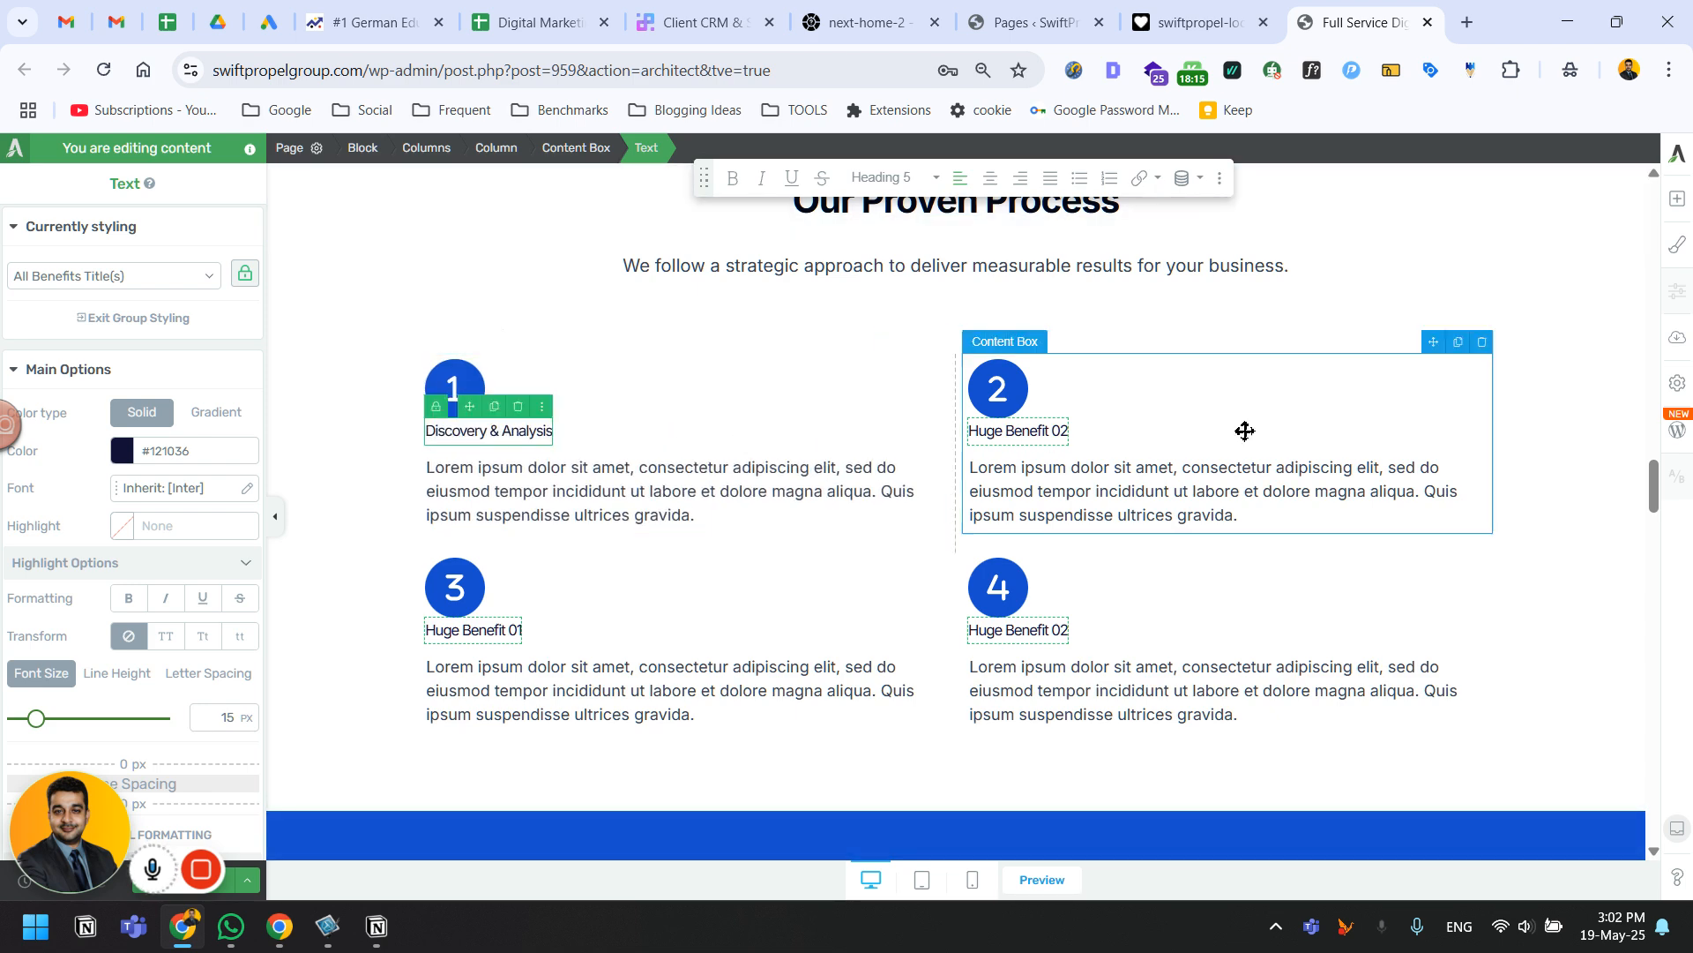
click(1543, 367)
Check the process items on the Lovable reference and give all benefit titles in the editor a 19 px top margin.
click(1217, 23)
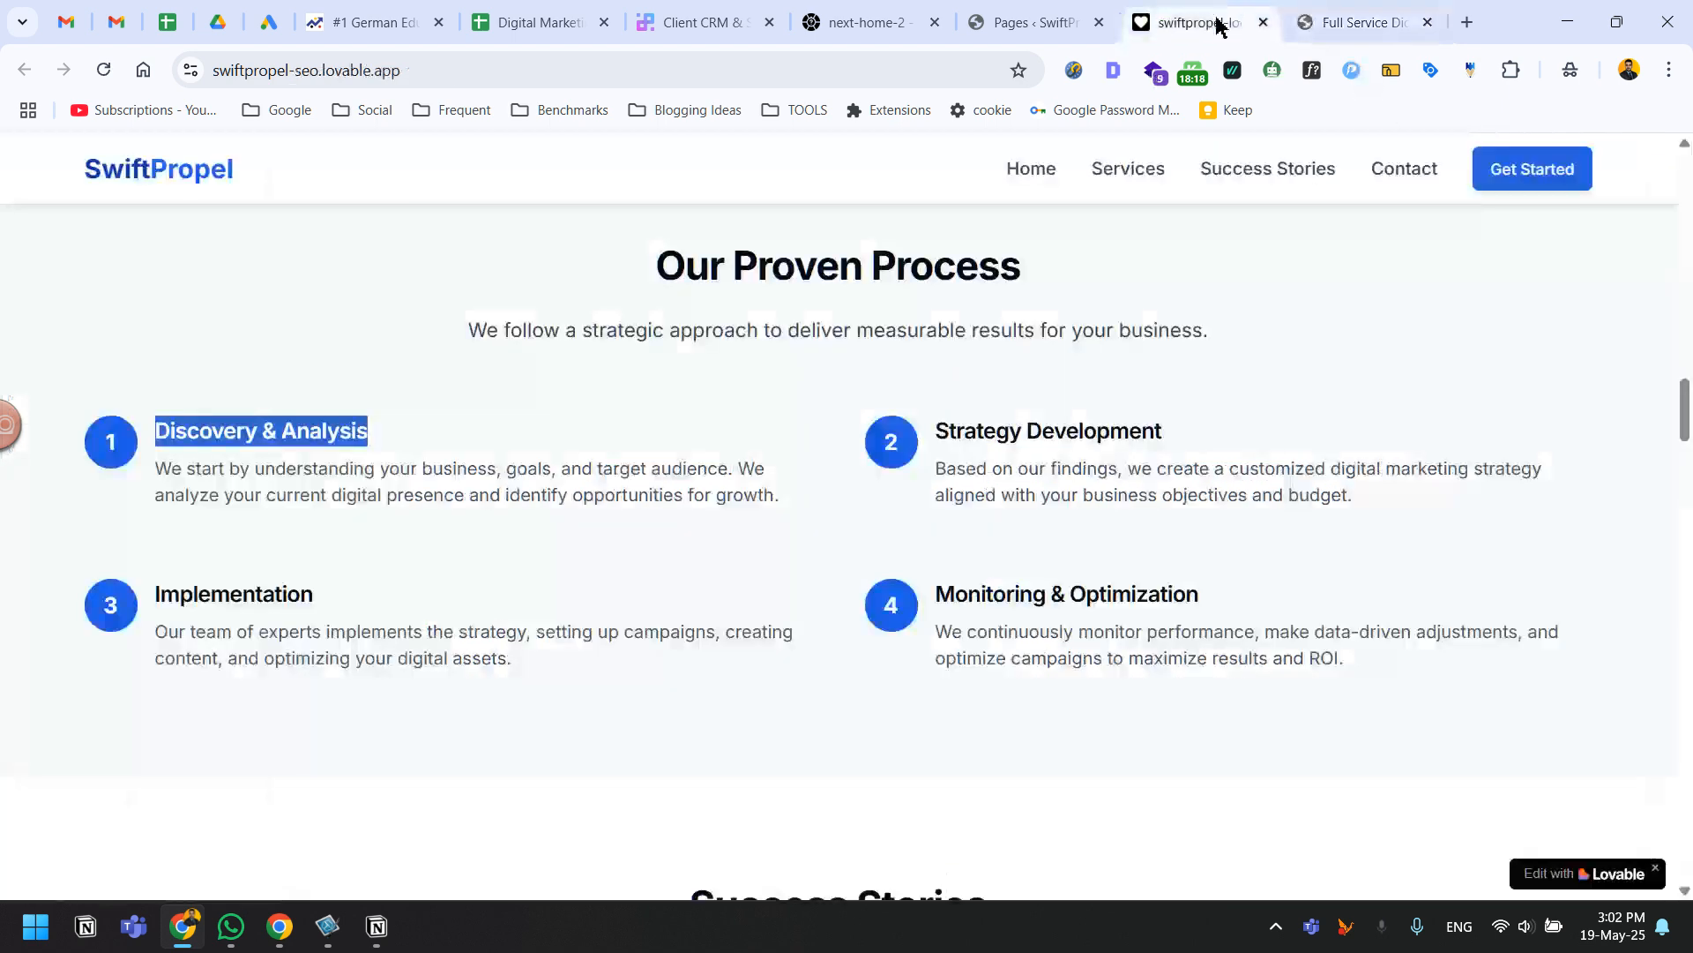
click(344, 465)
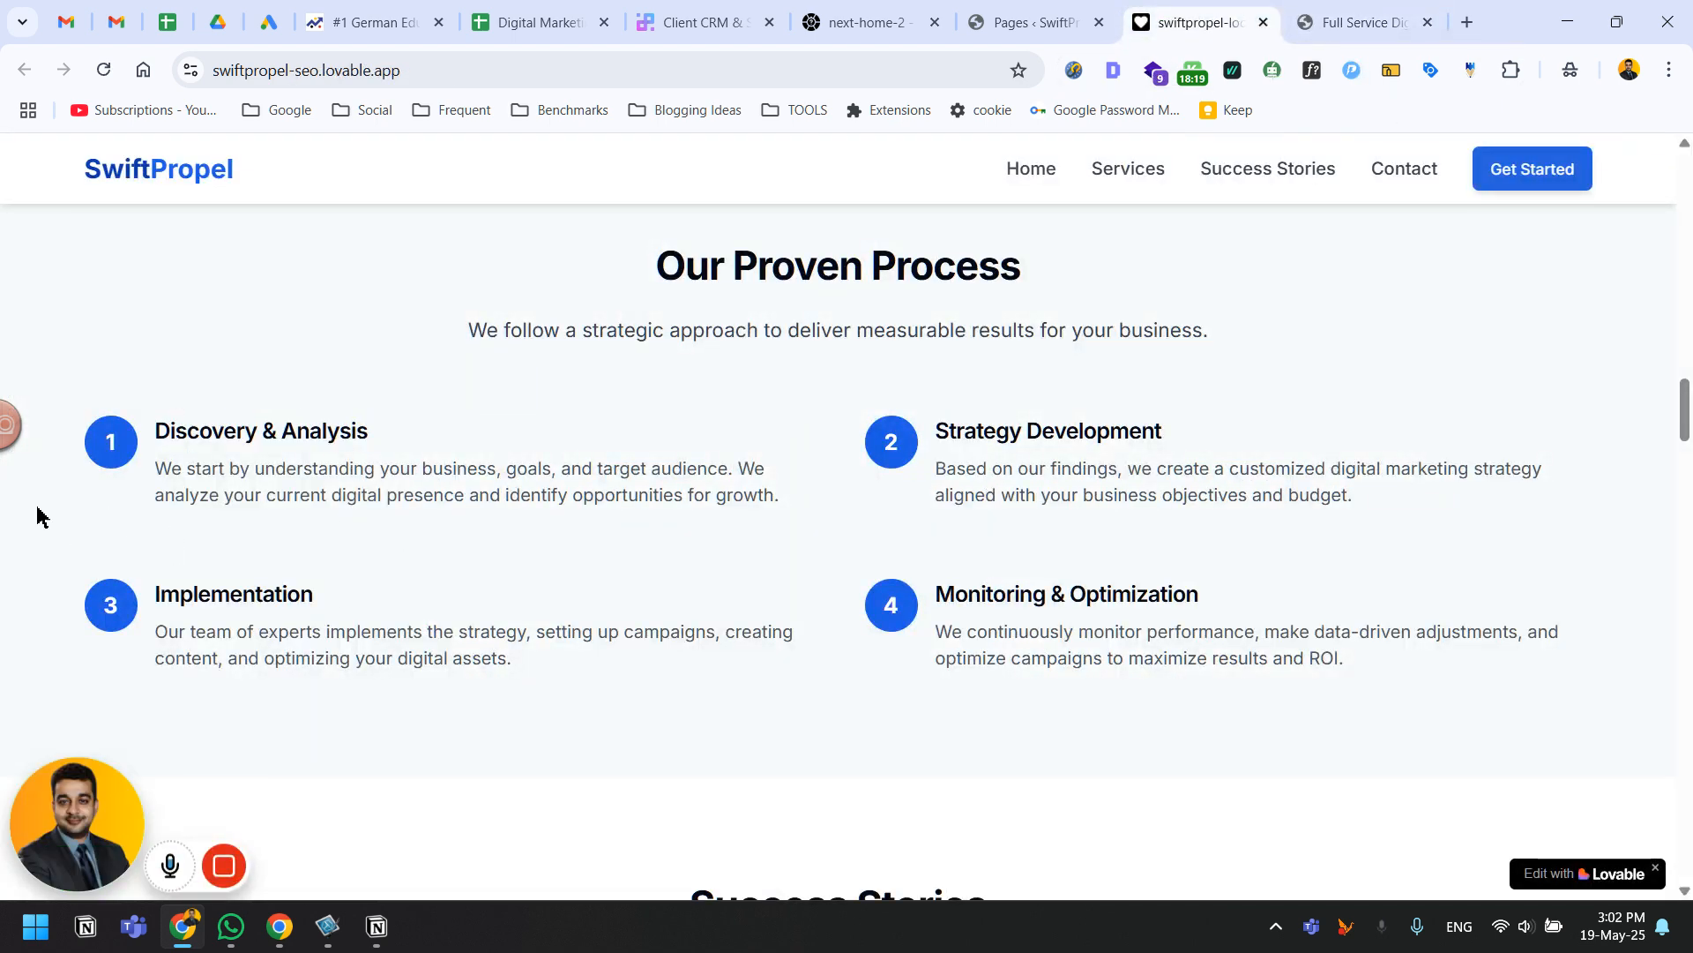
click(1349, 19)
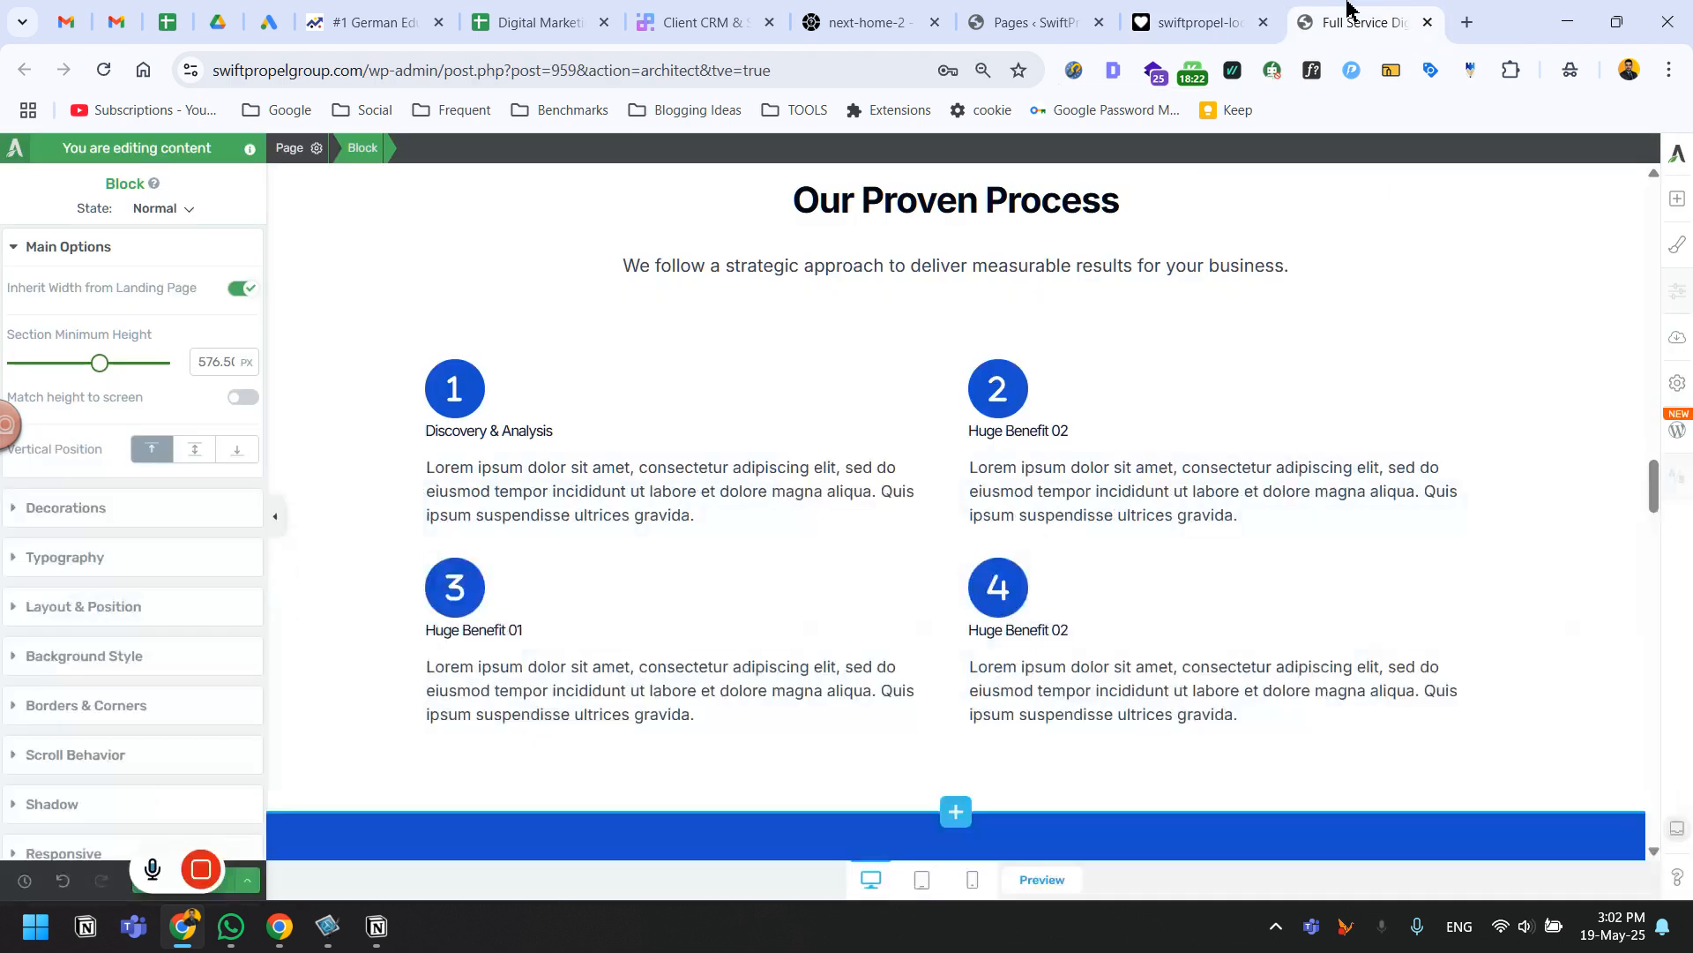
click(486, 438)
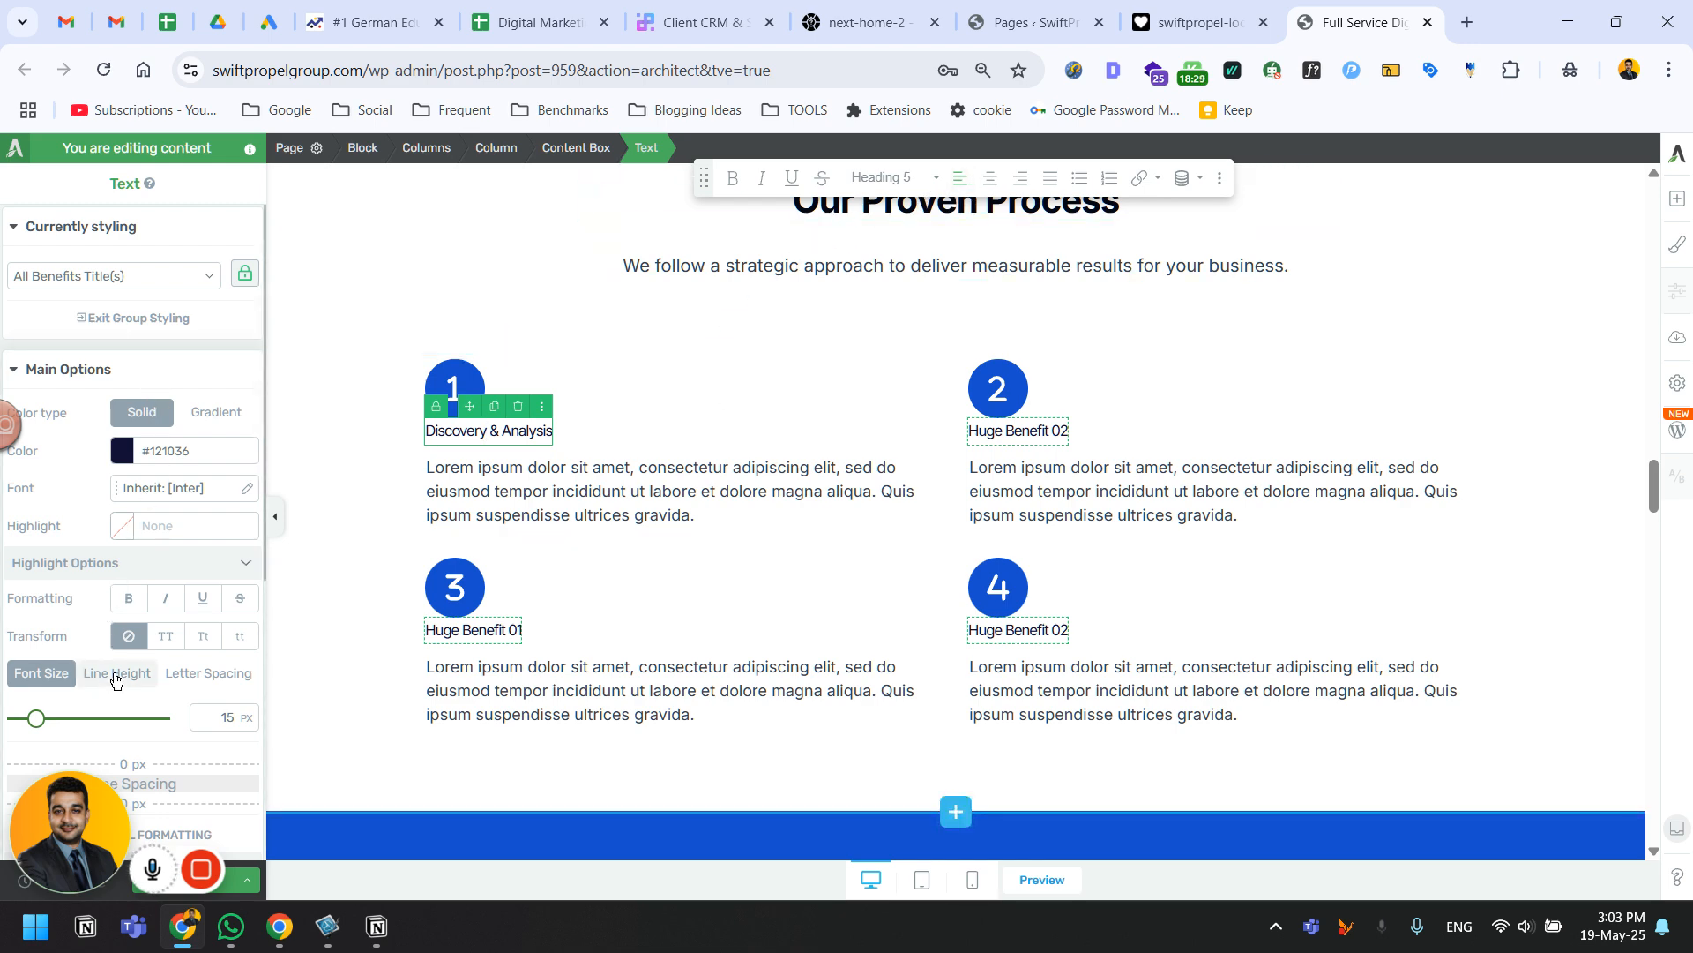
scroll(107, 676, down, 2)
click(88, 729)
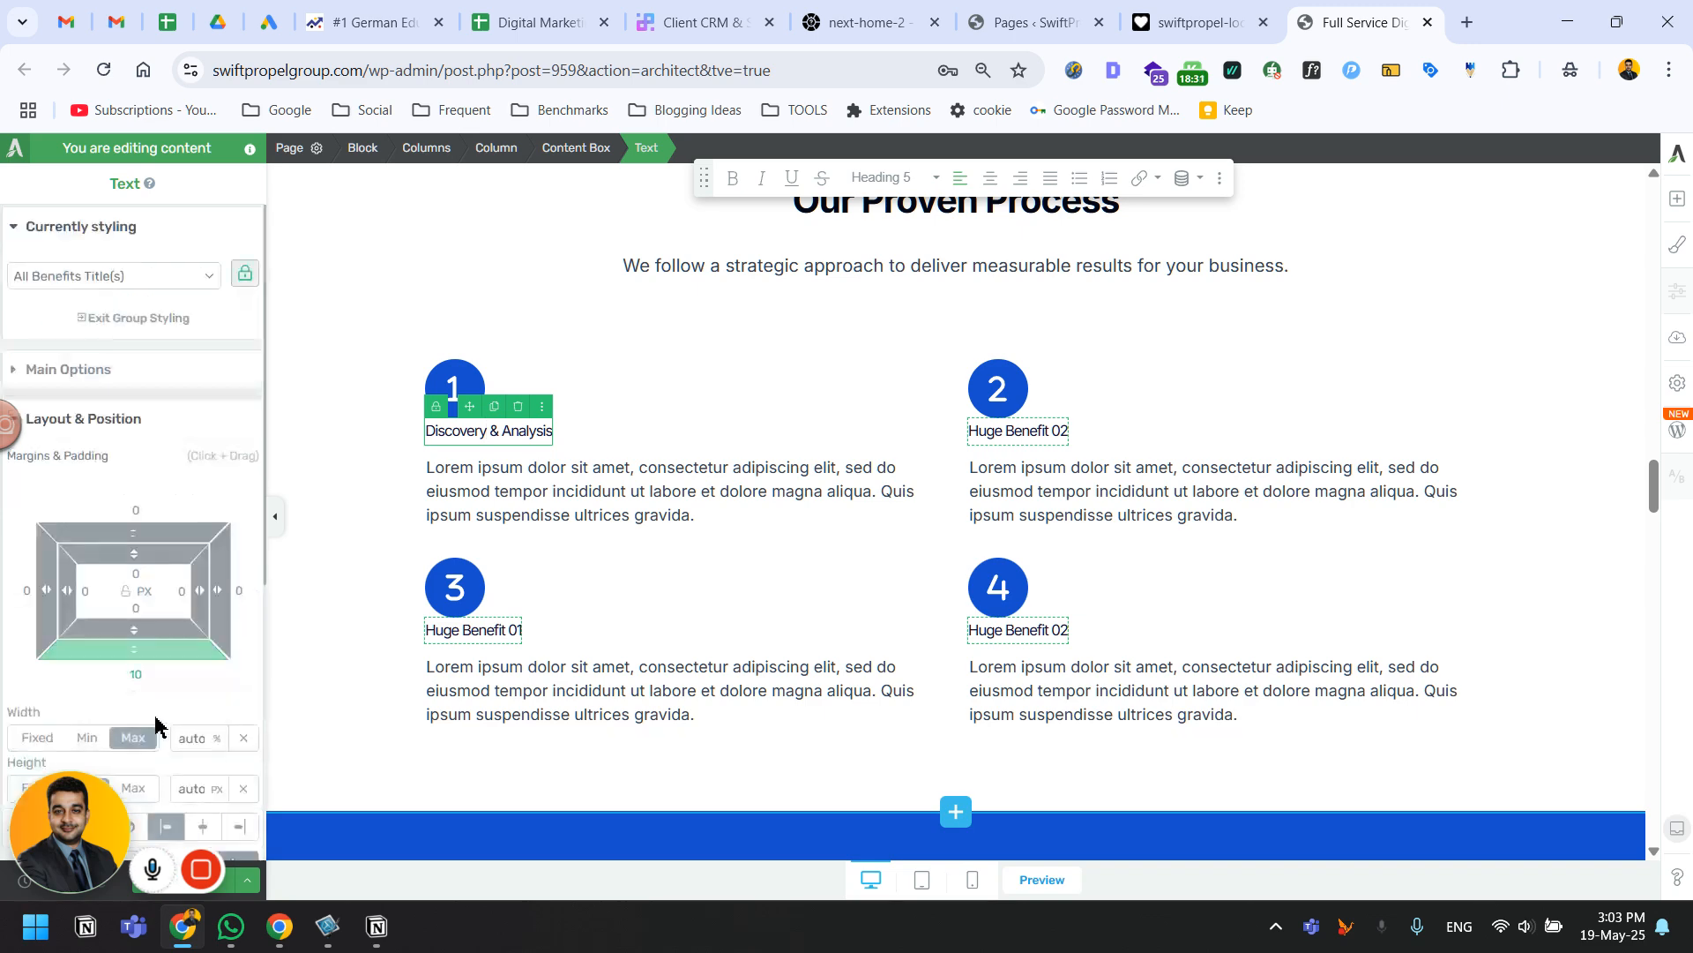
drag(139, 535, 143, 491)
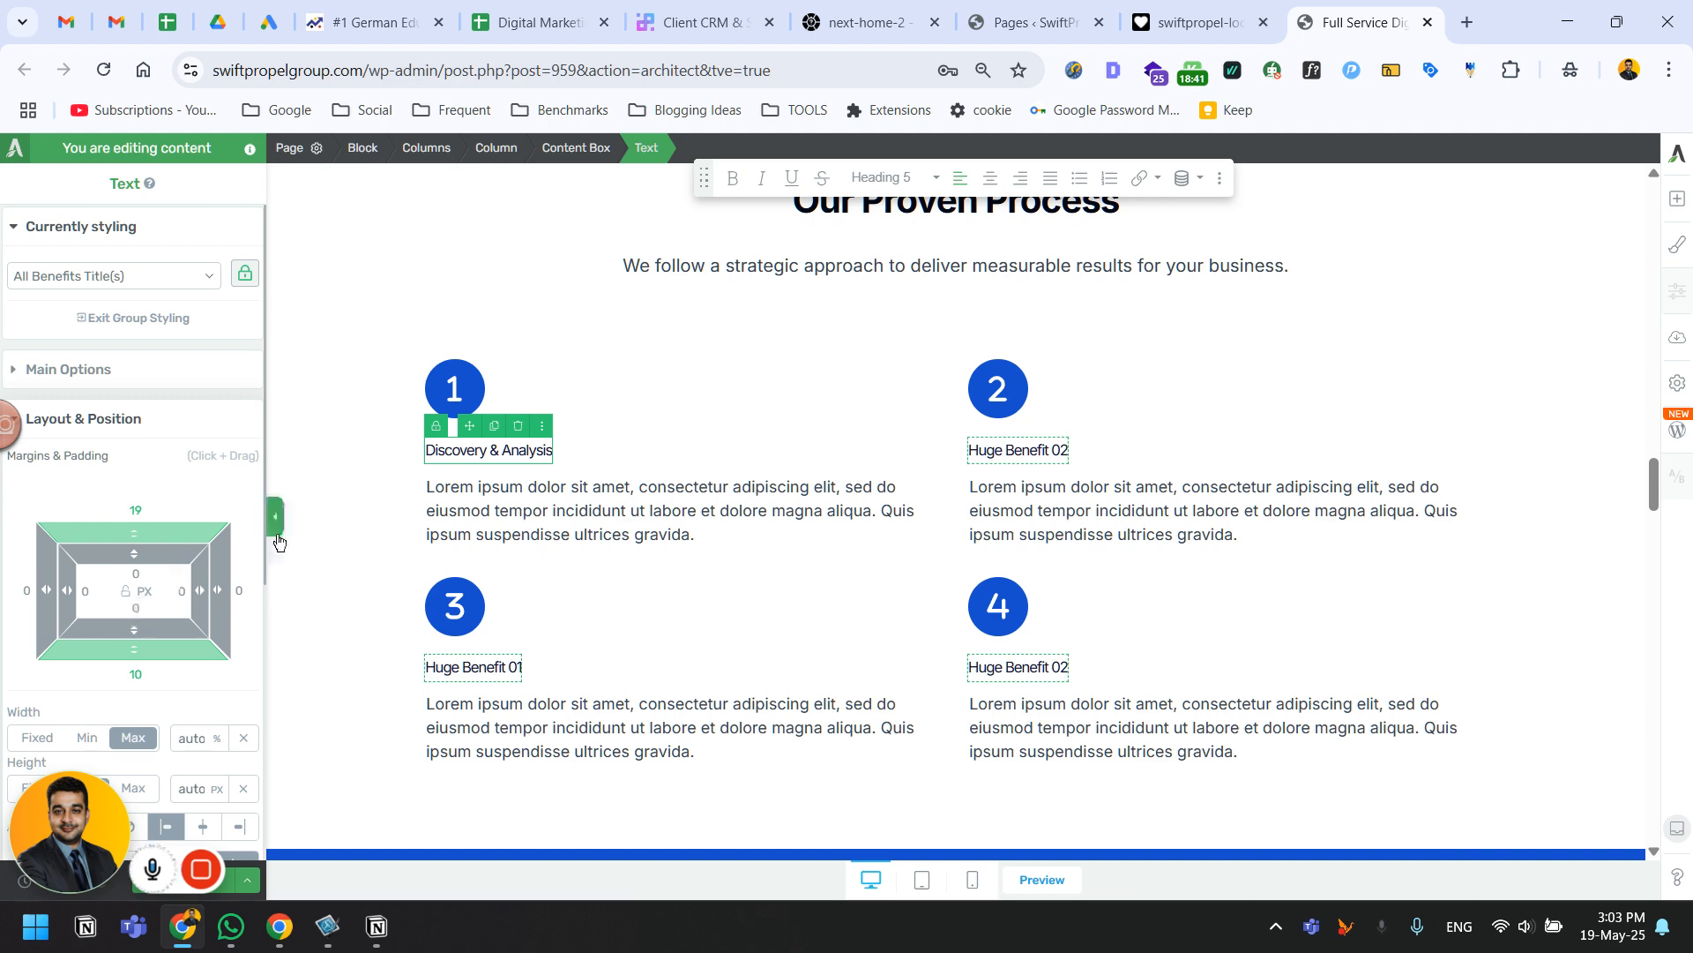
click(1528, 561)
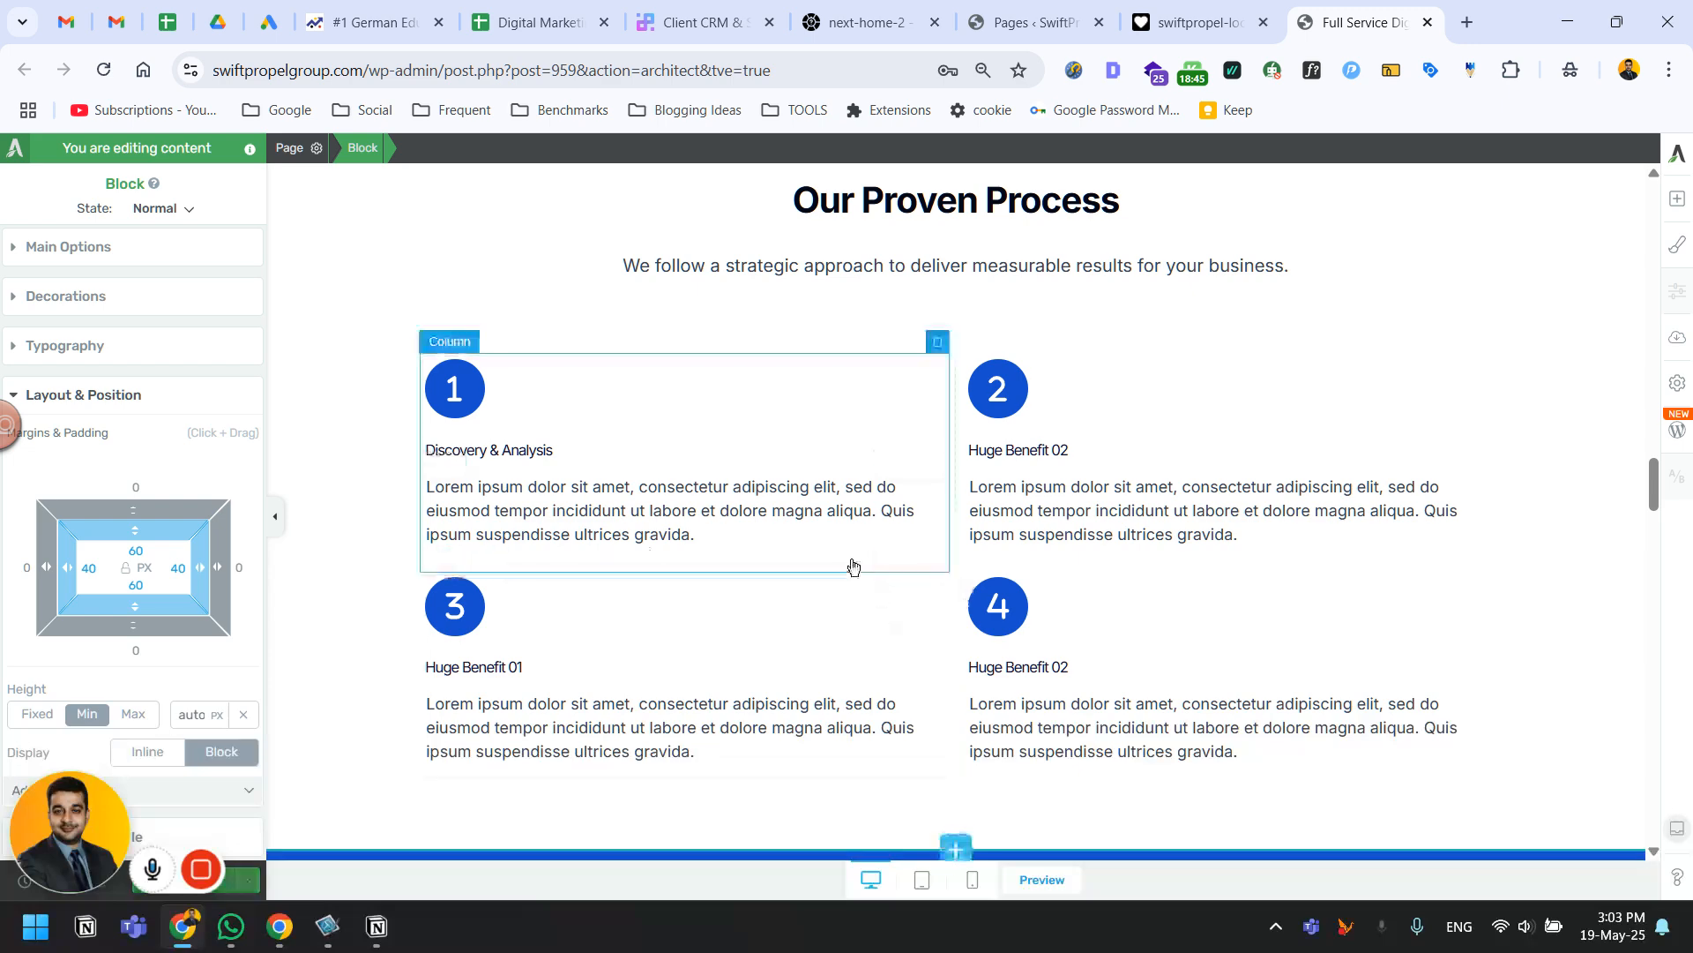
Inspect the font details of the "Discovery & Analysis" title on the Lovable reference page with WhatFont.
click(1270, 8)
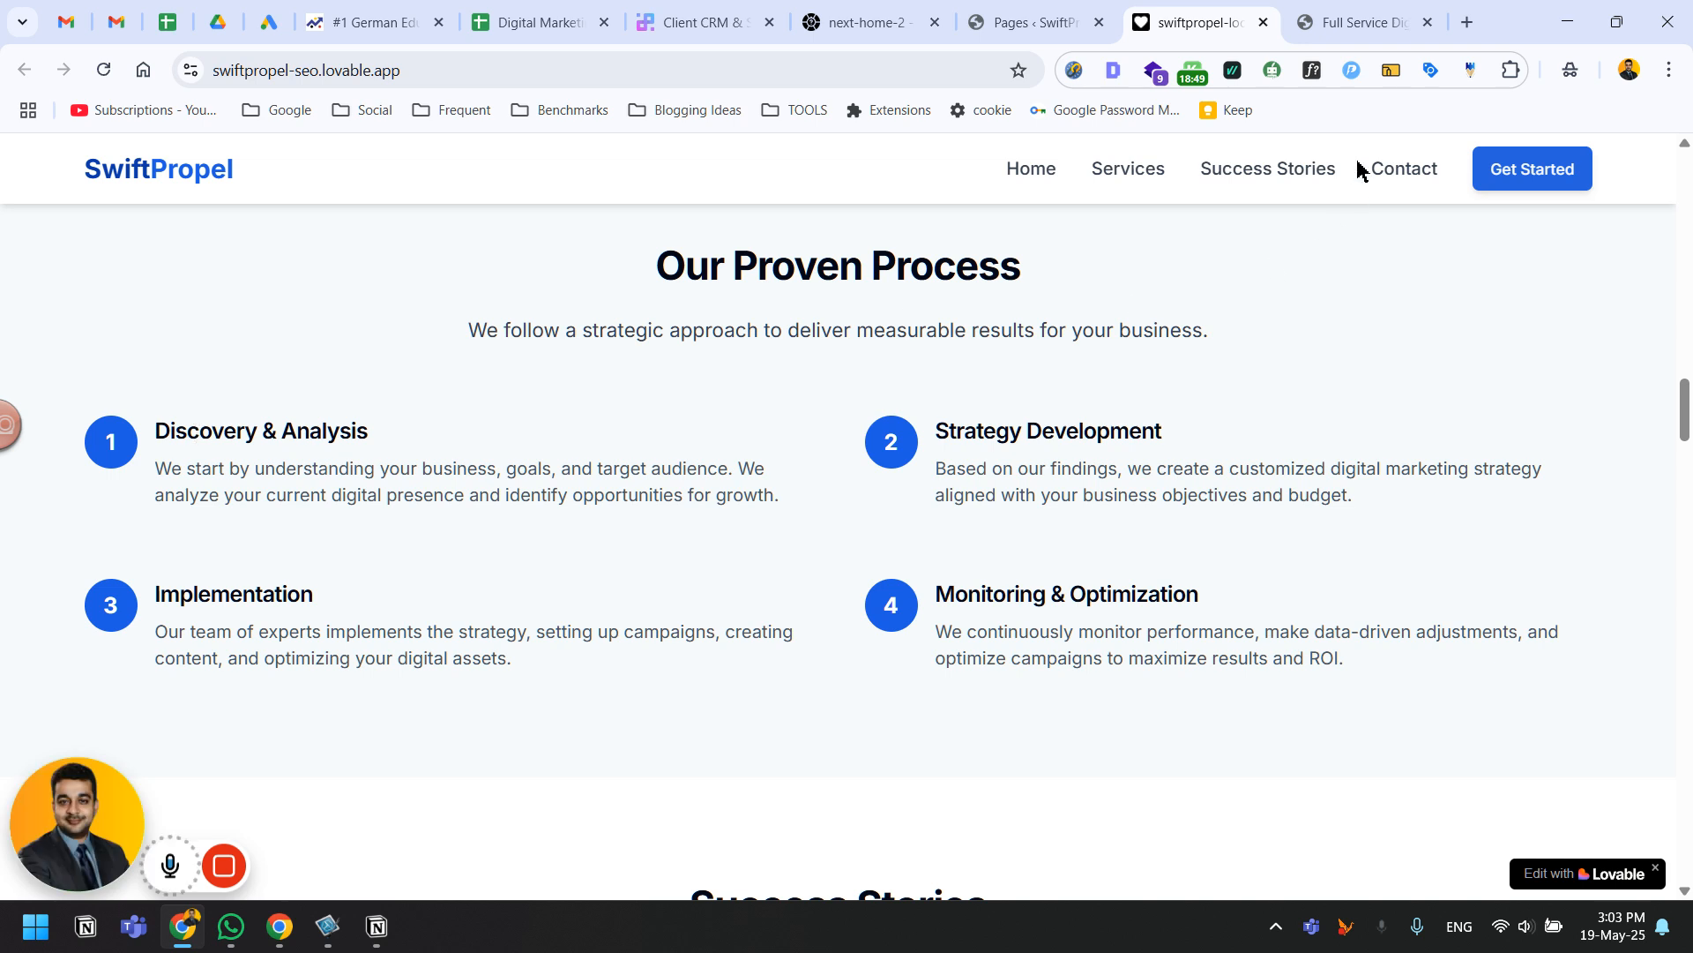
click(1312, 71)
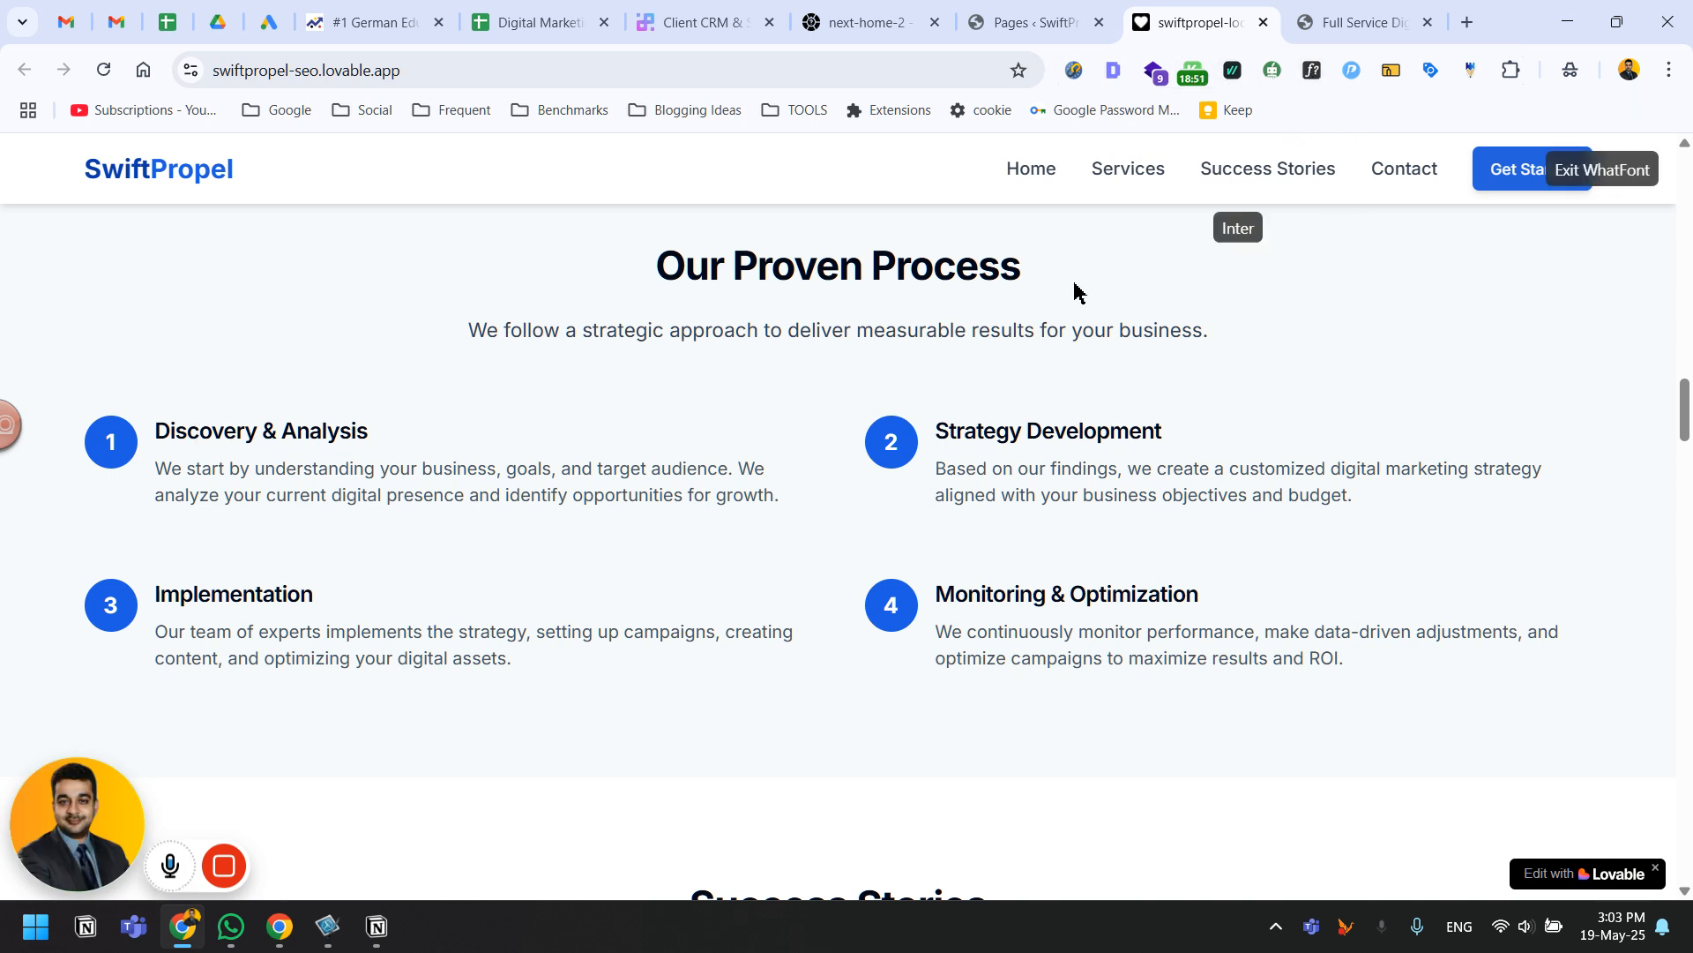
click(204, 429)
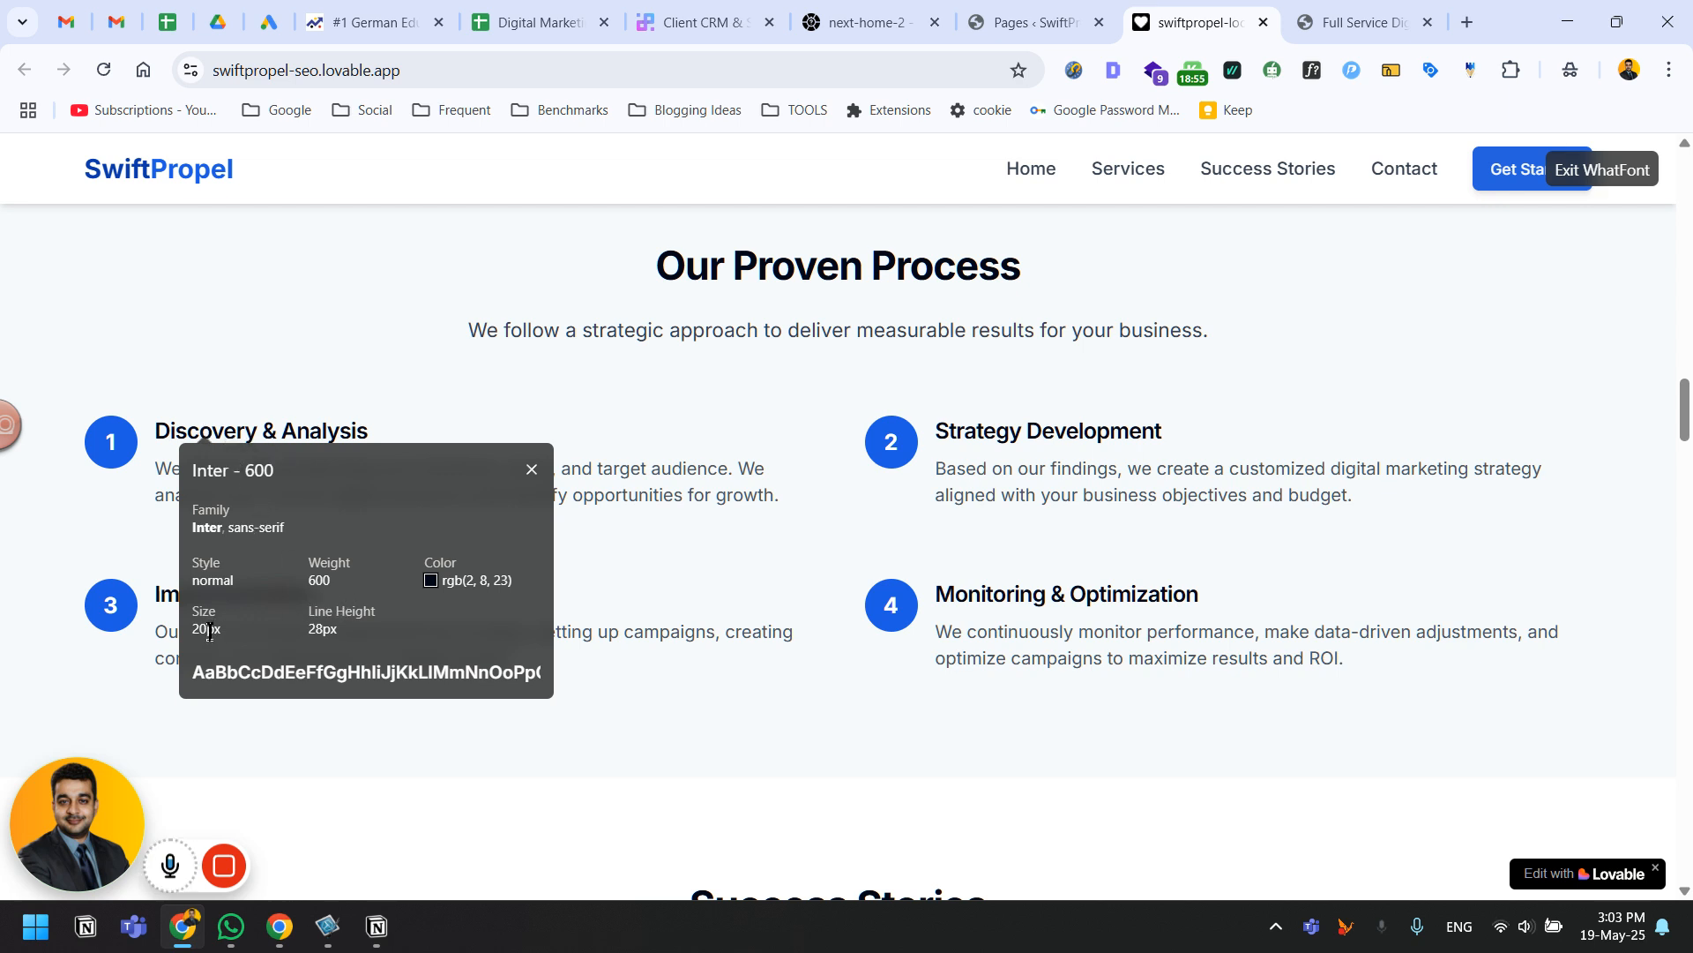
Return to the editor and choose Inter from Google Fonts as the font for all benefit titles.
click(1338, 10)
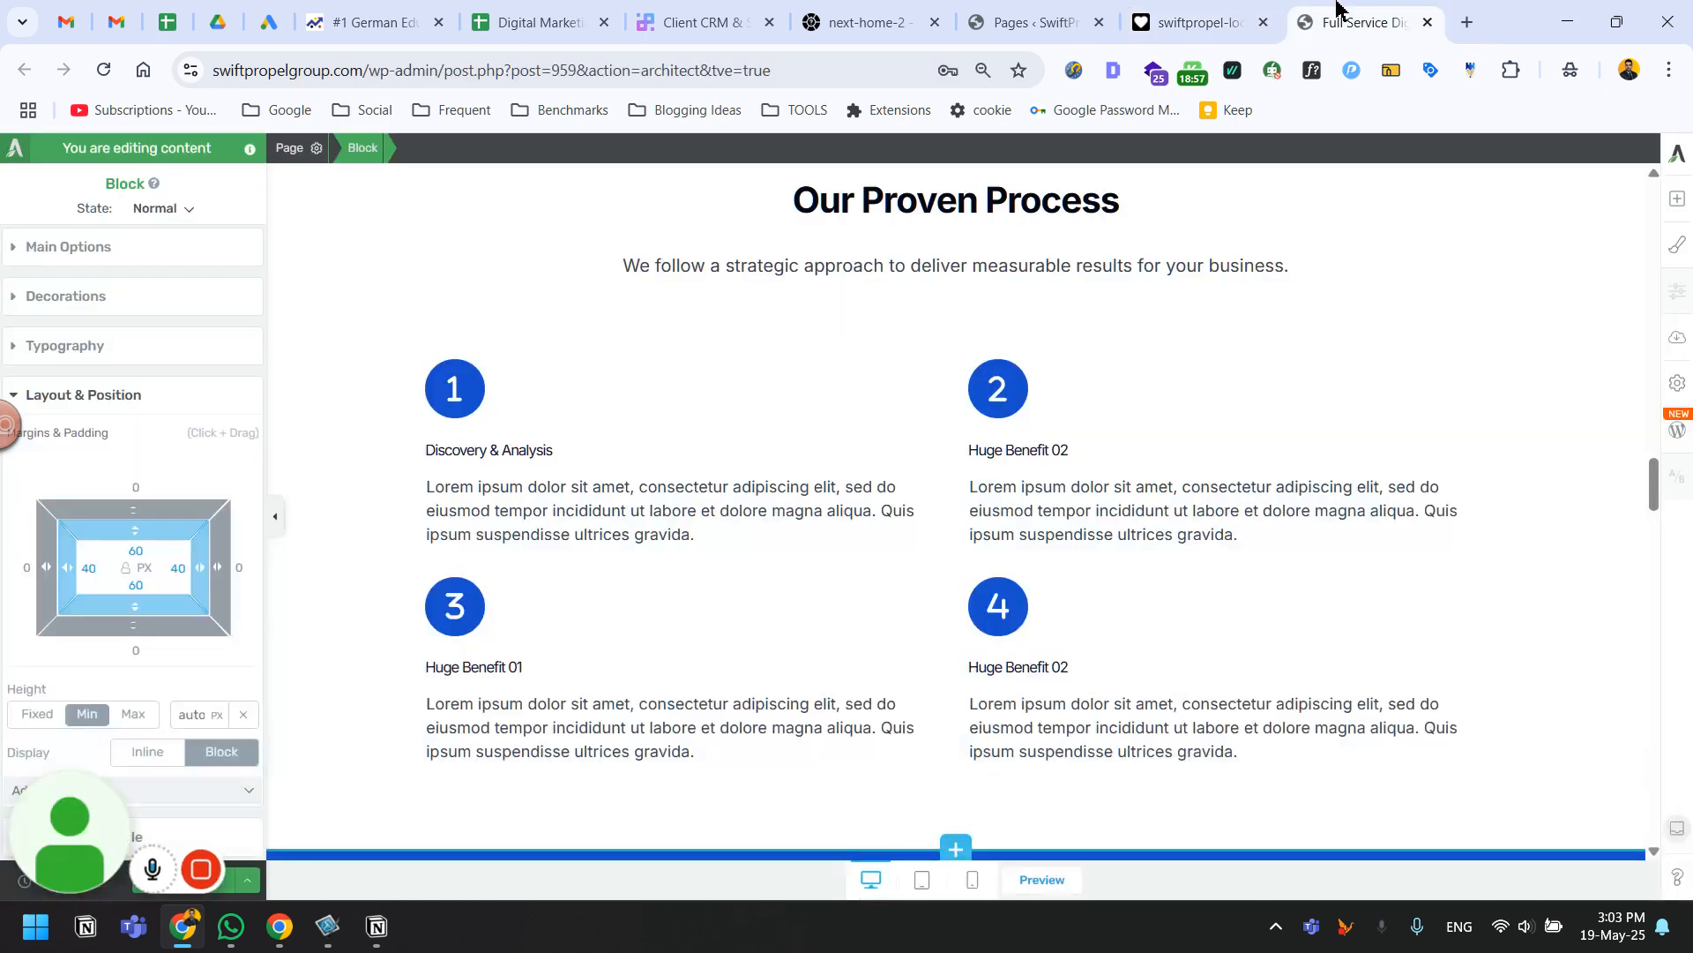
triple_click(491, 450)
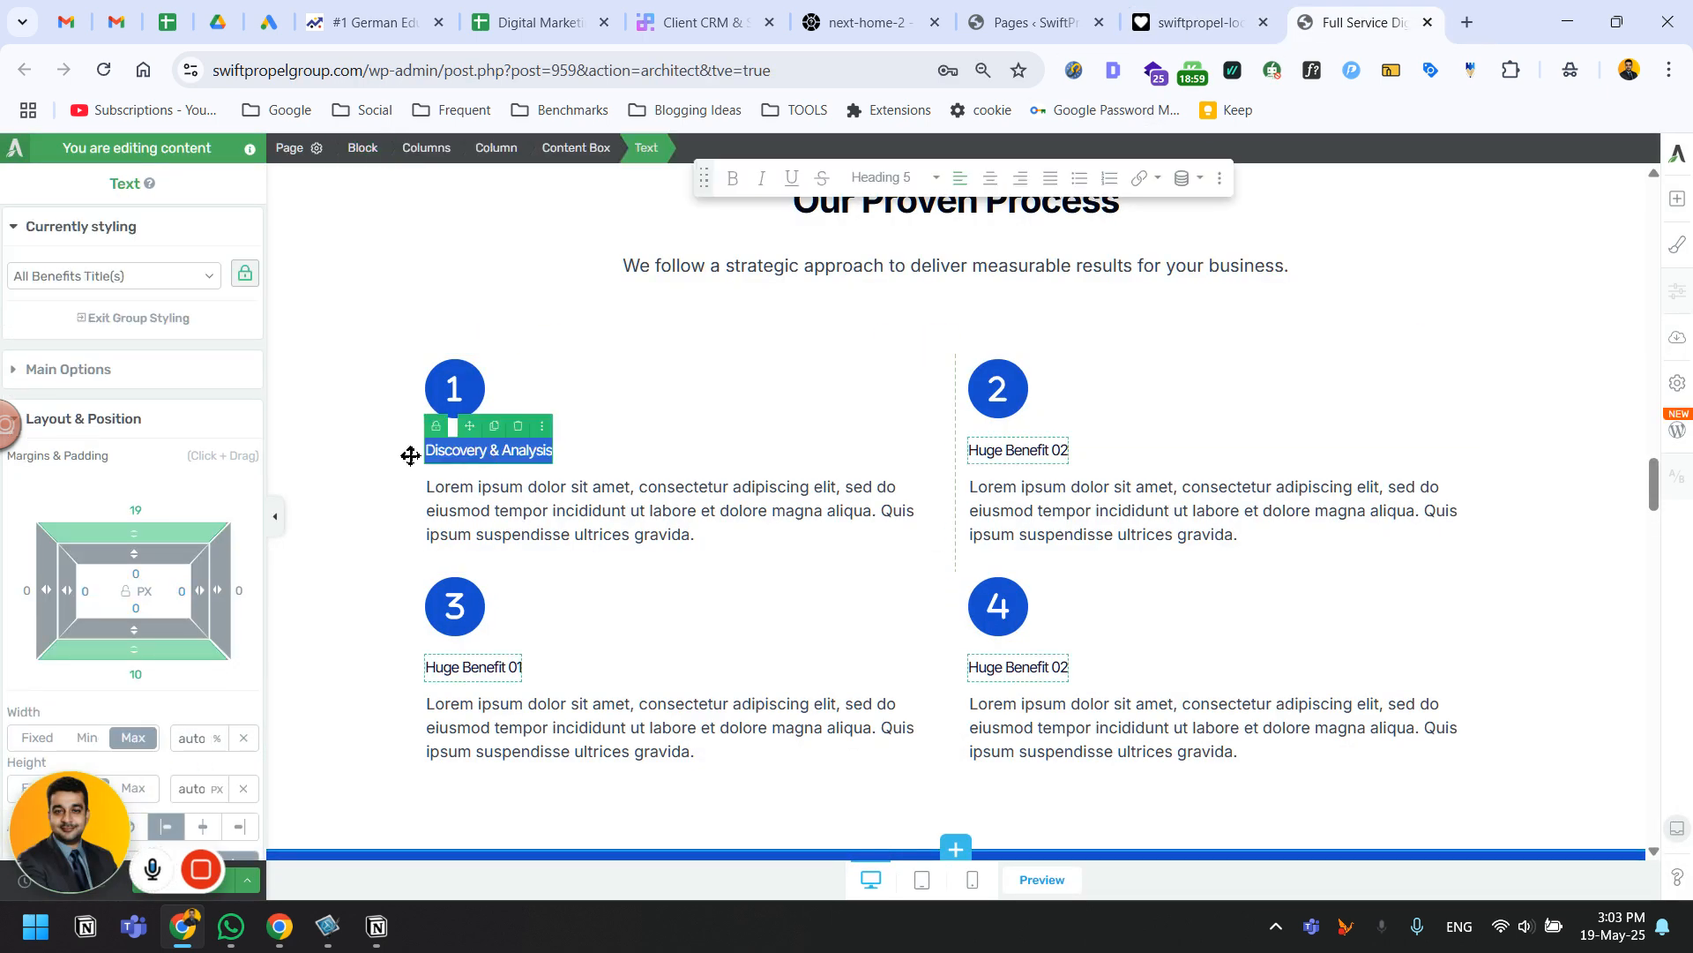
click(40, 371)
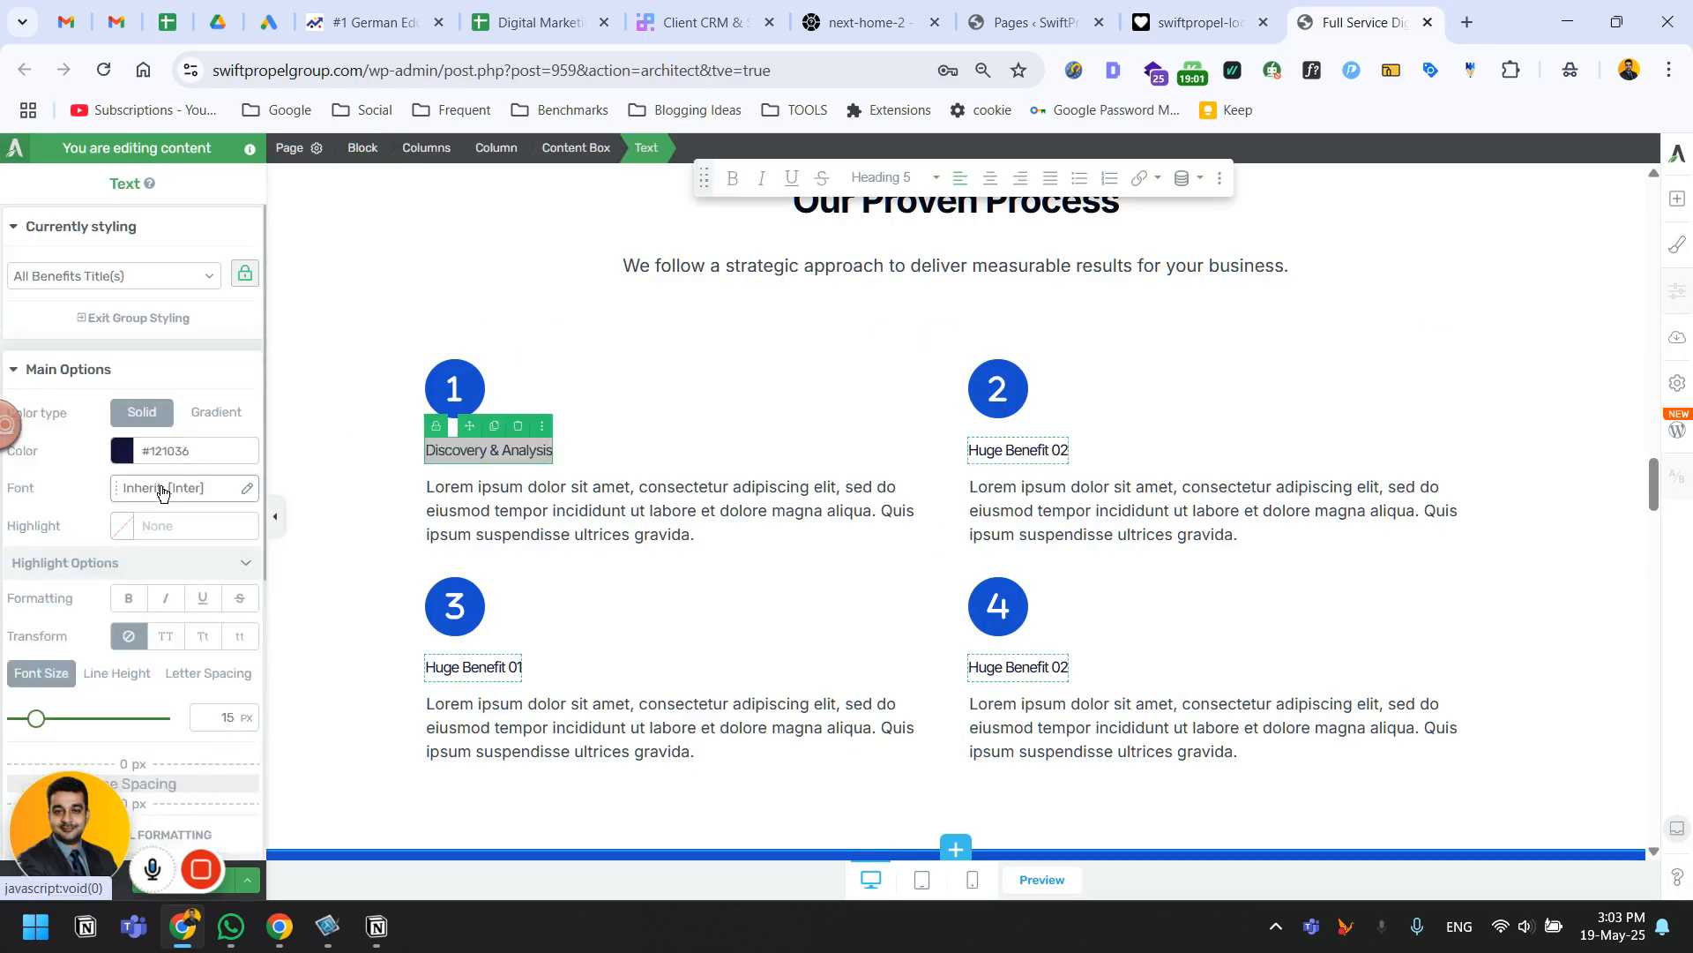
click(166, 486)
click(124, 560)
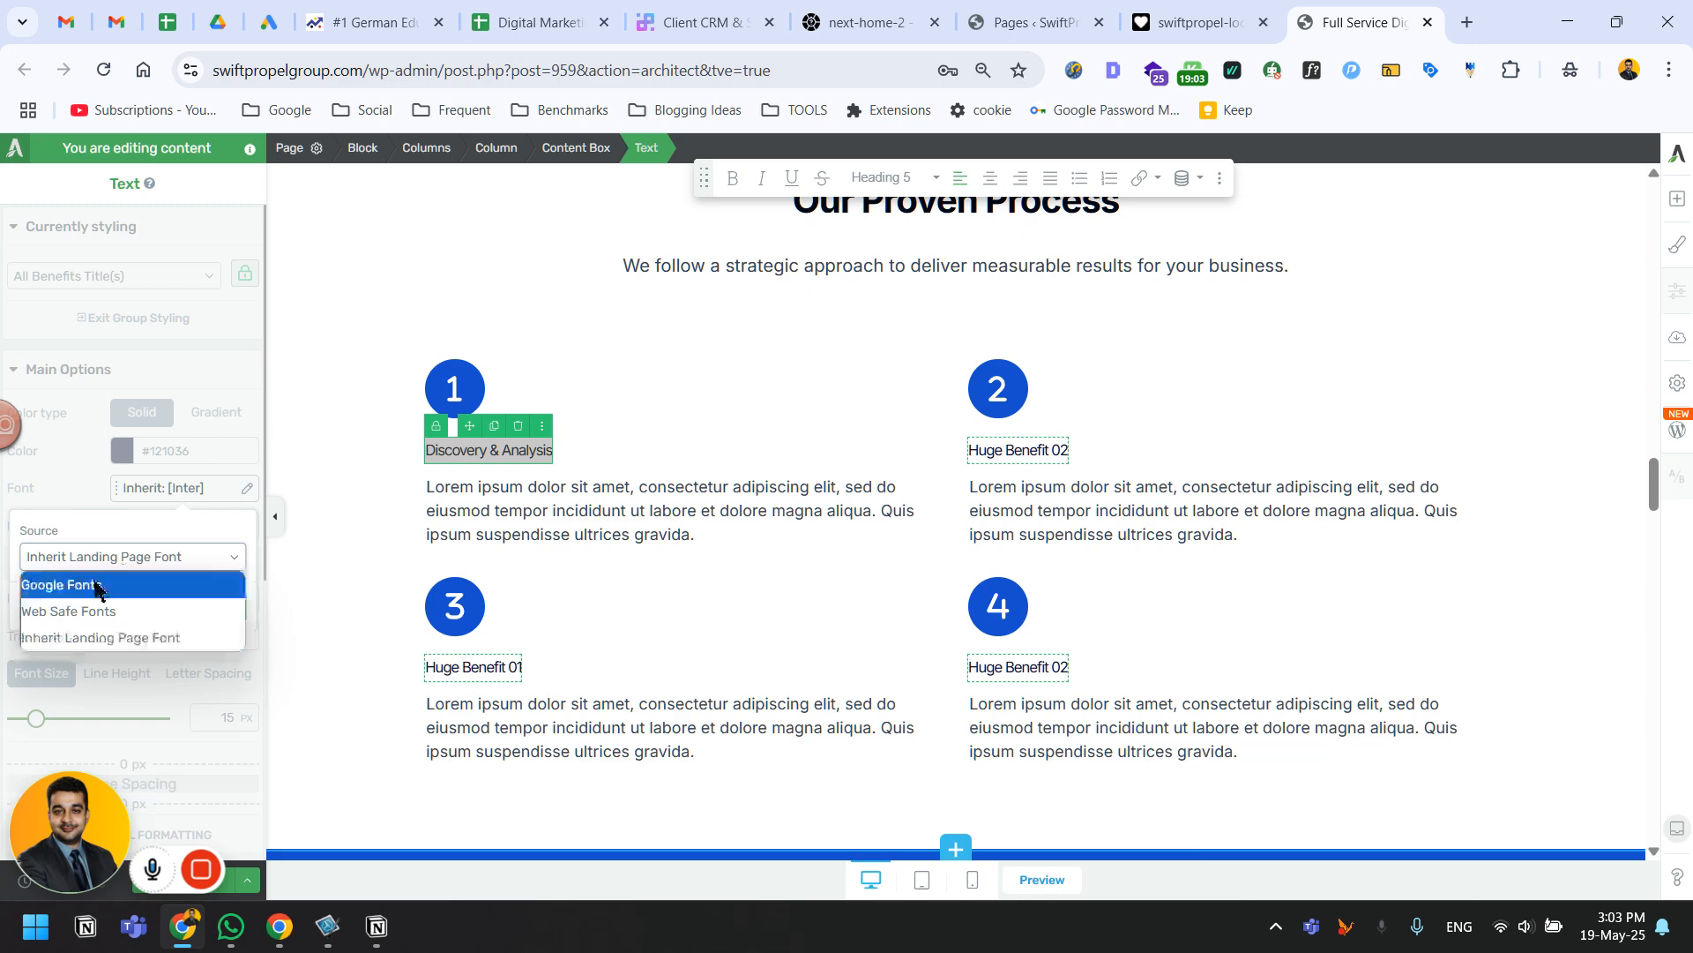
click(113, 584)
click(119, 539)
text(in)
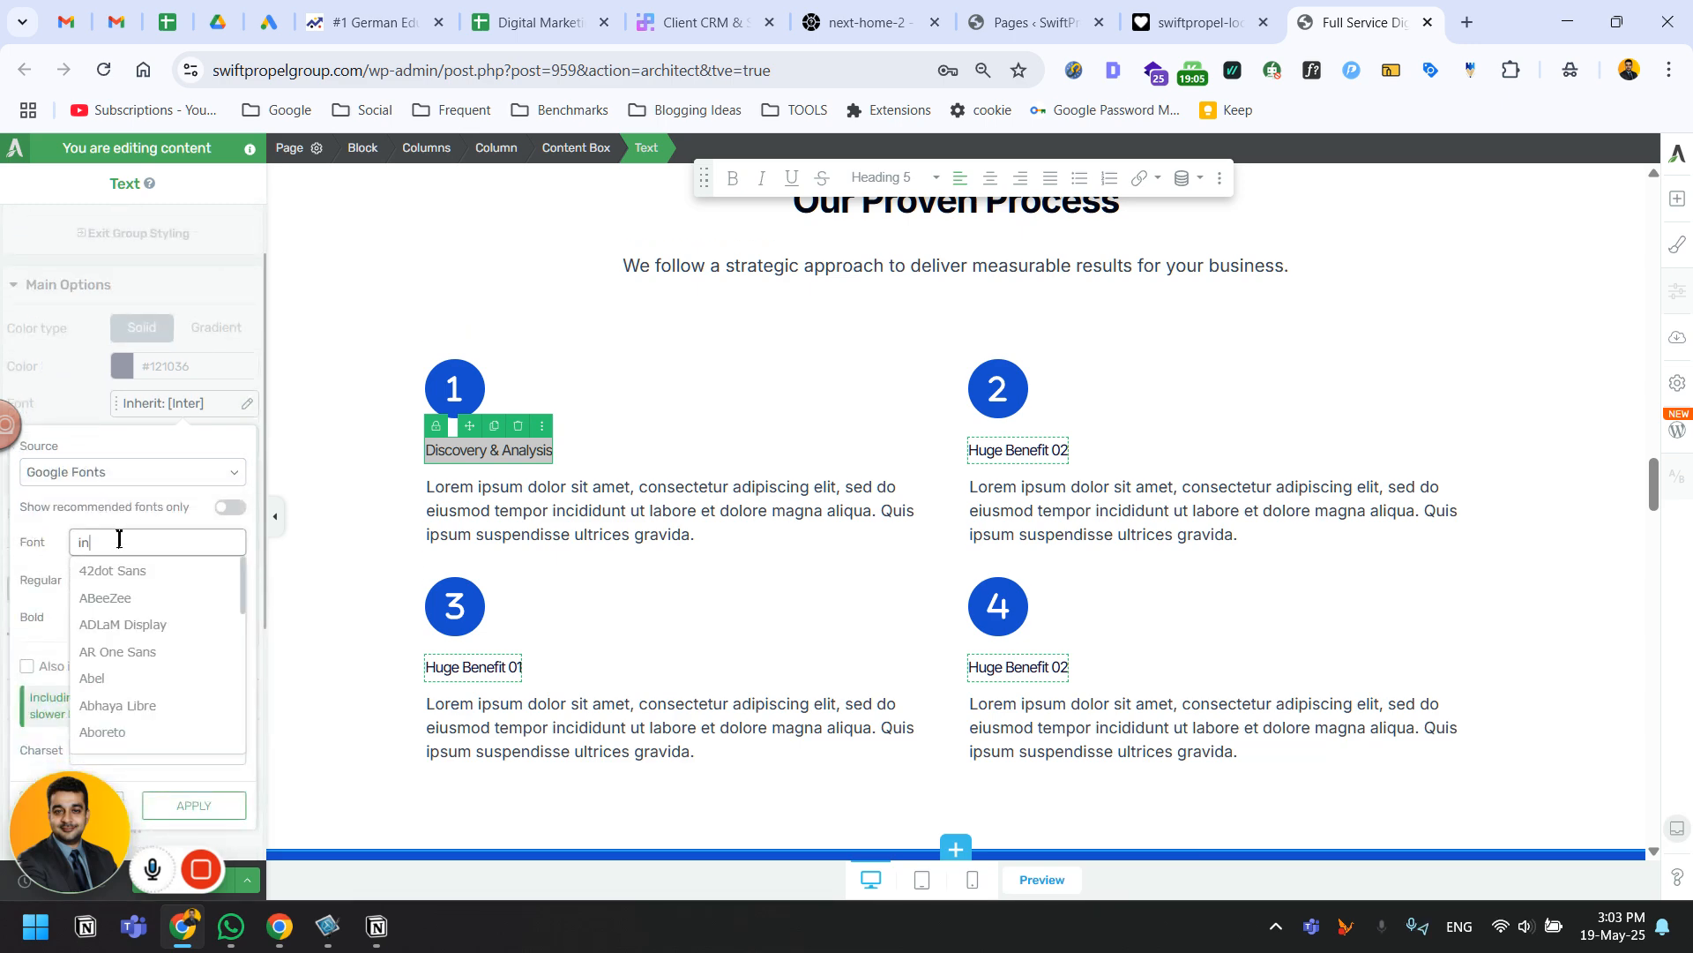
text(ter)
click(146, 580)
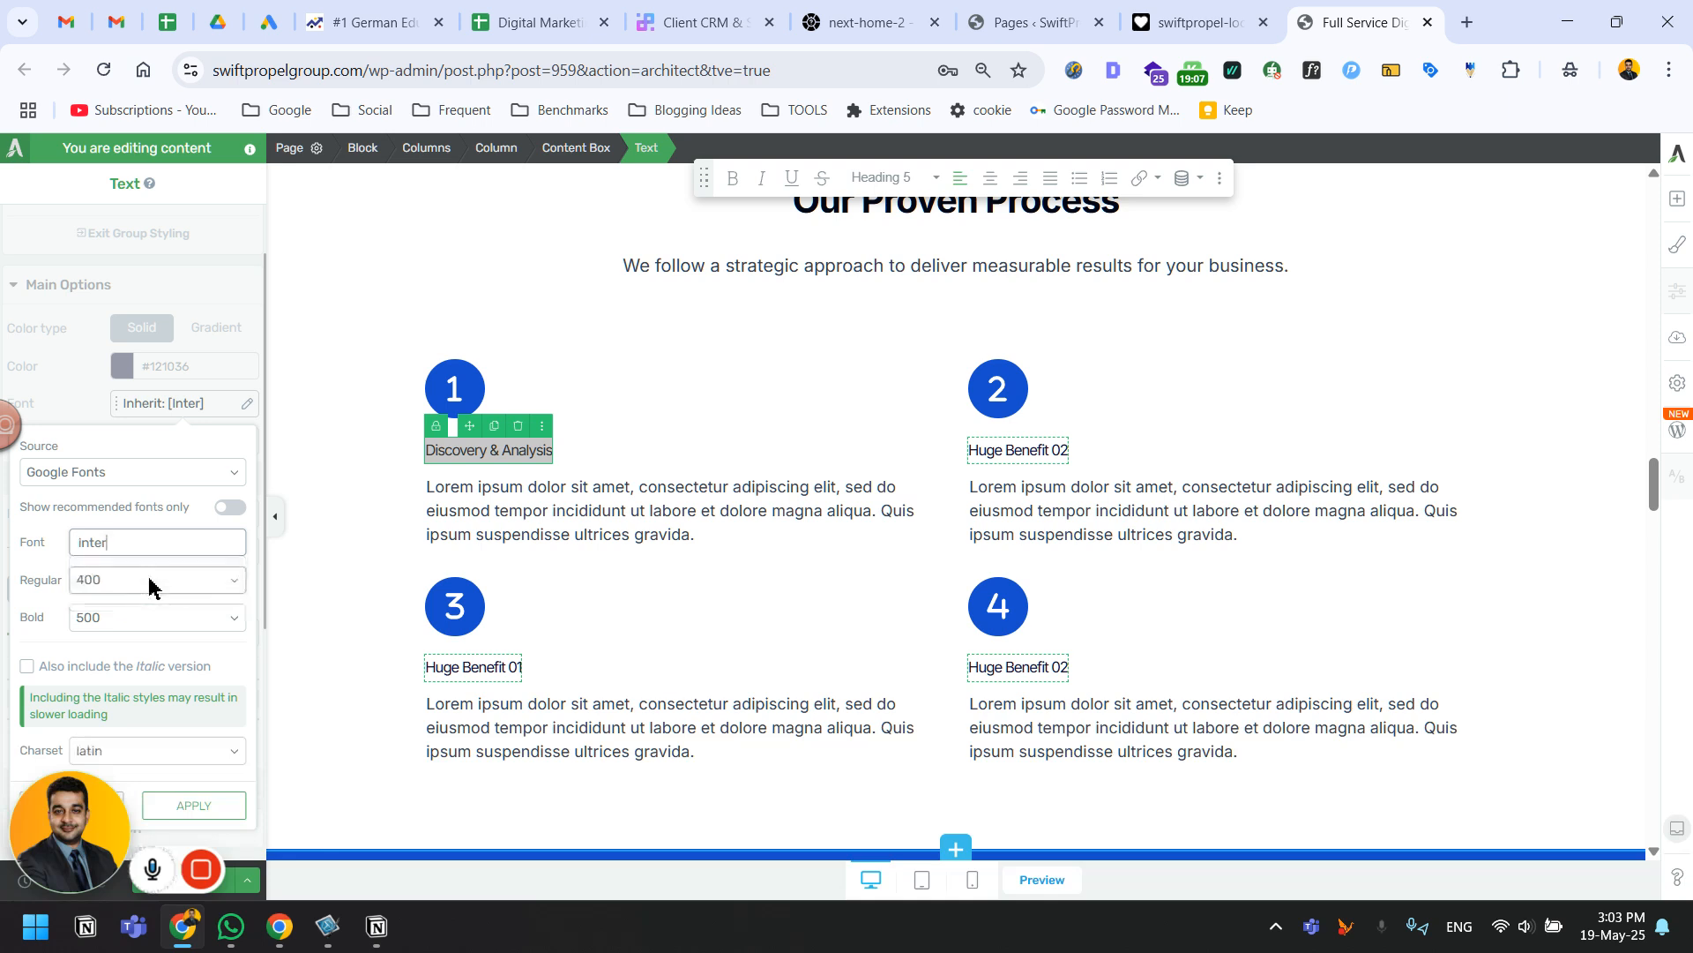
Choose the 400 regular weight and a bold weight for Inter, and apply the font to the benefit titles.
click(150, 582)
click(114, 685)
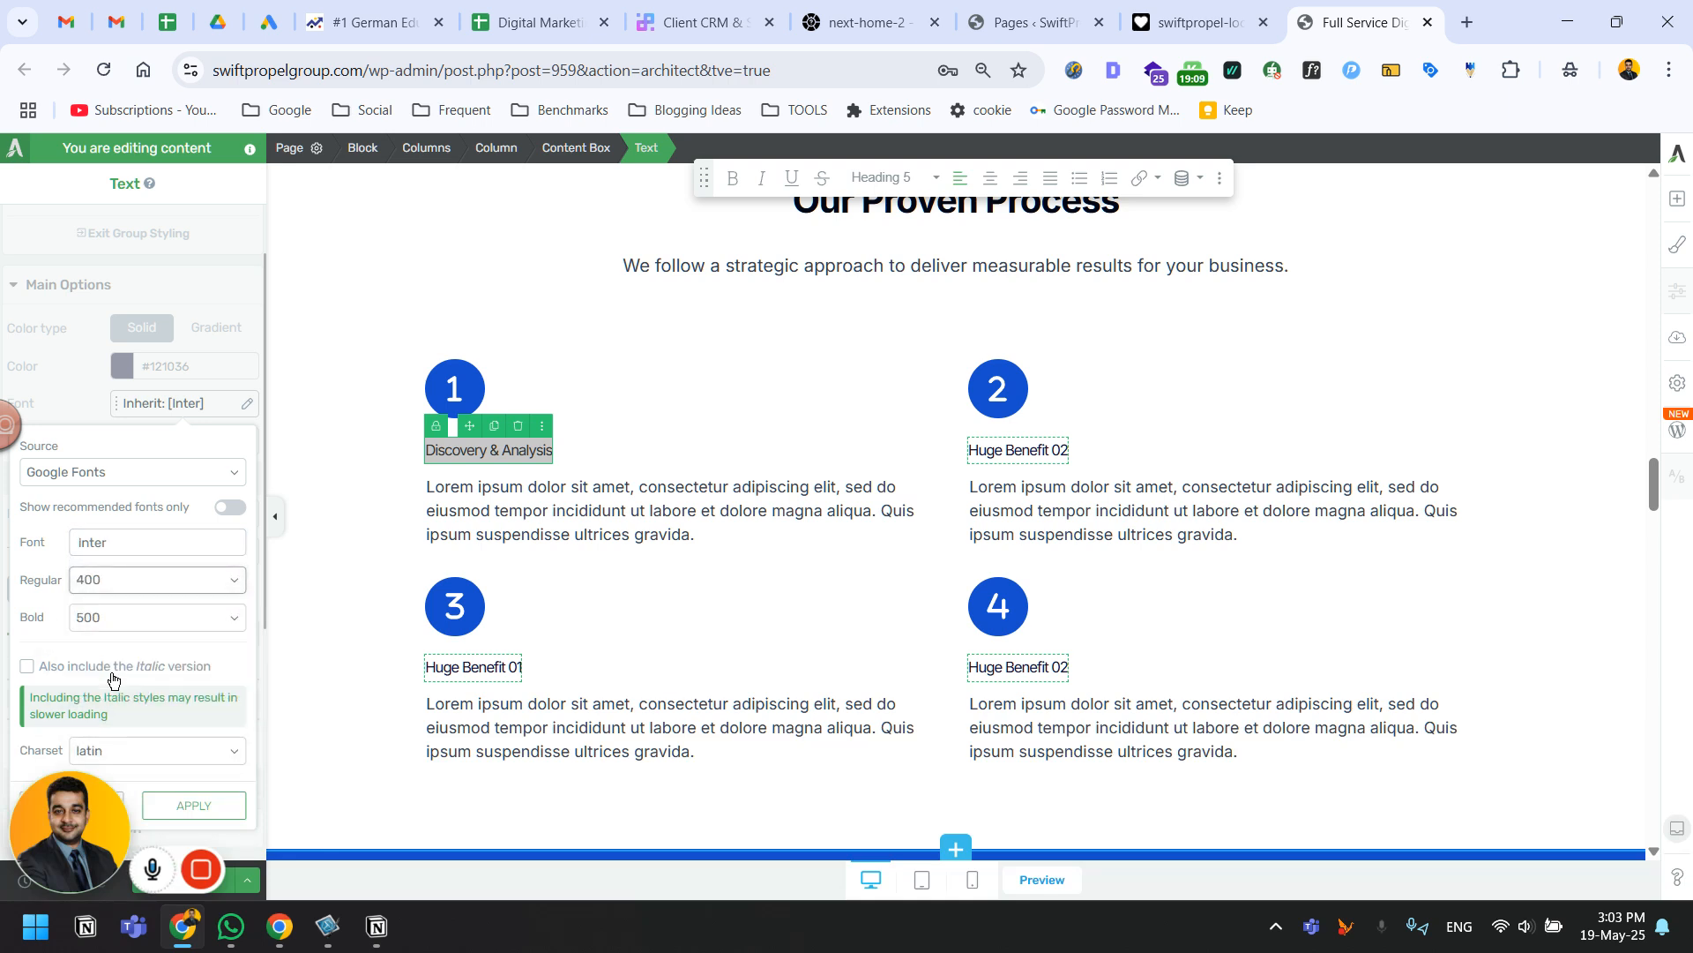
click(125, 618)
click(108, 675)
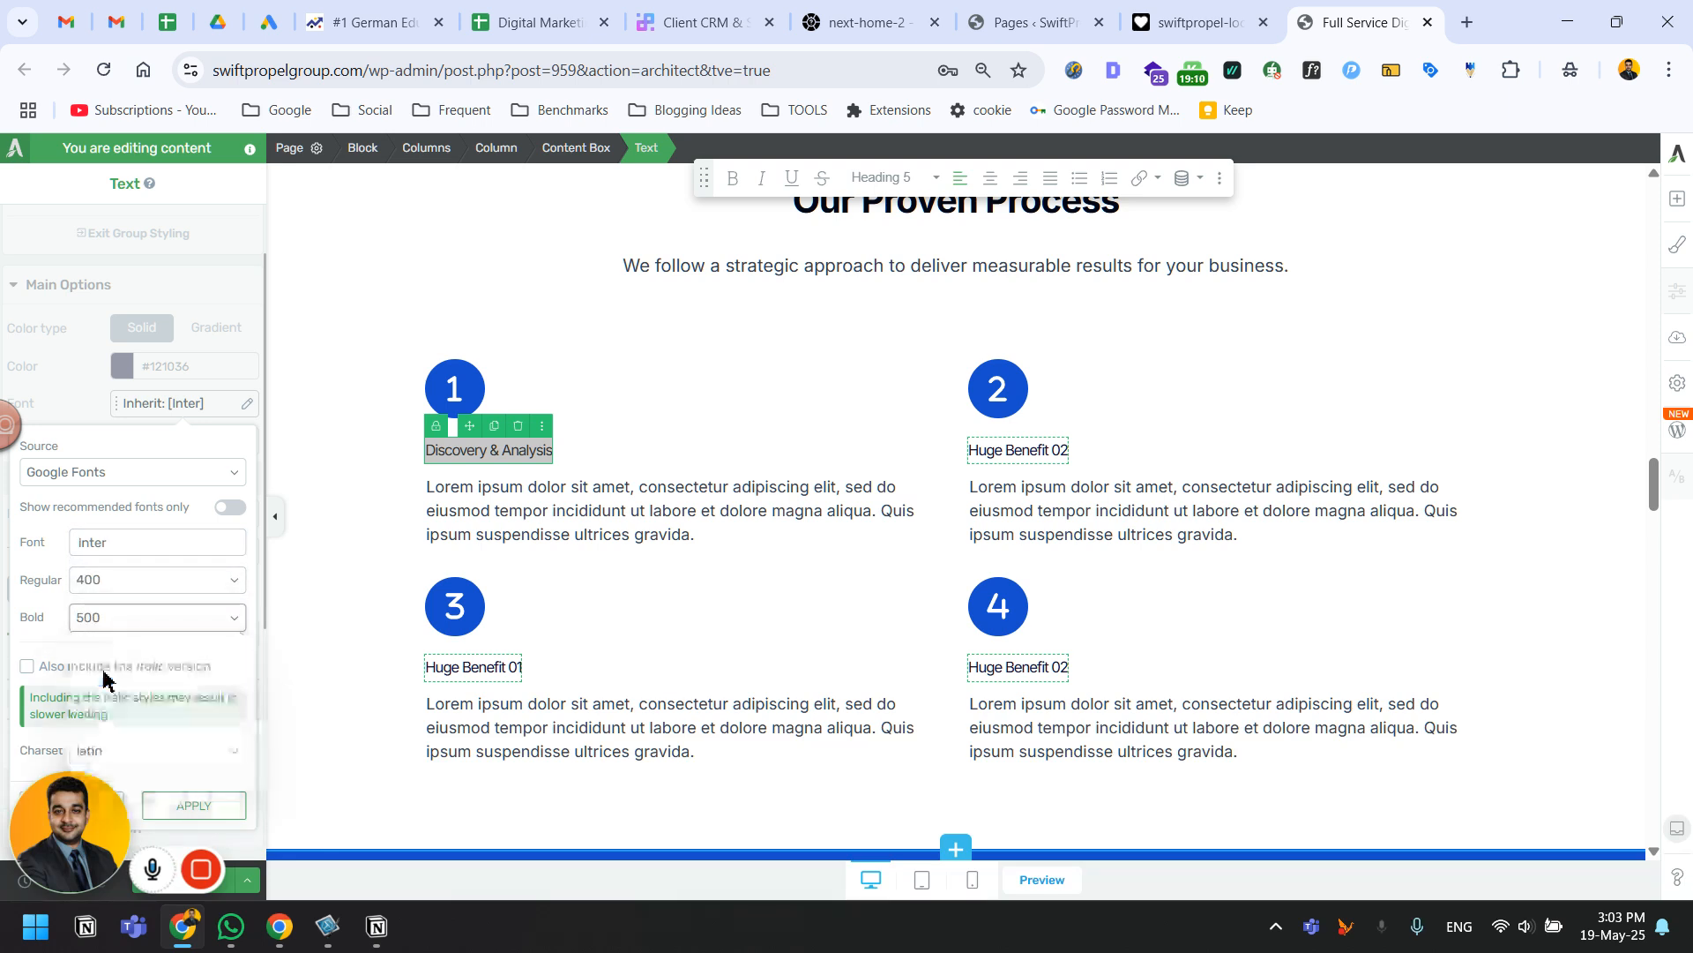
click(194, 807)
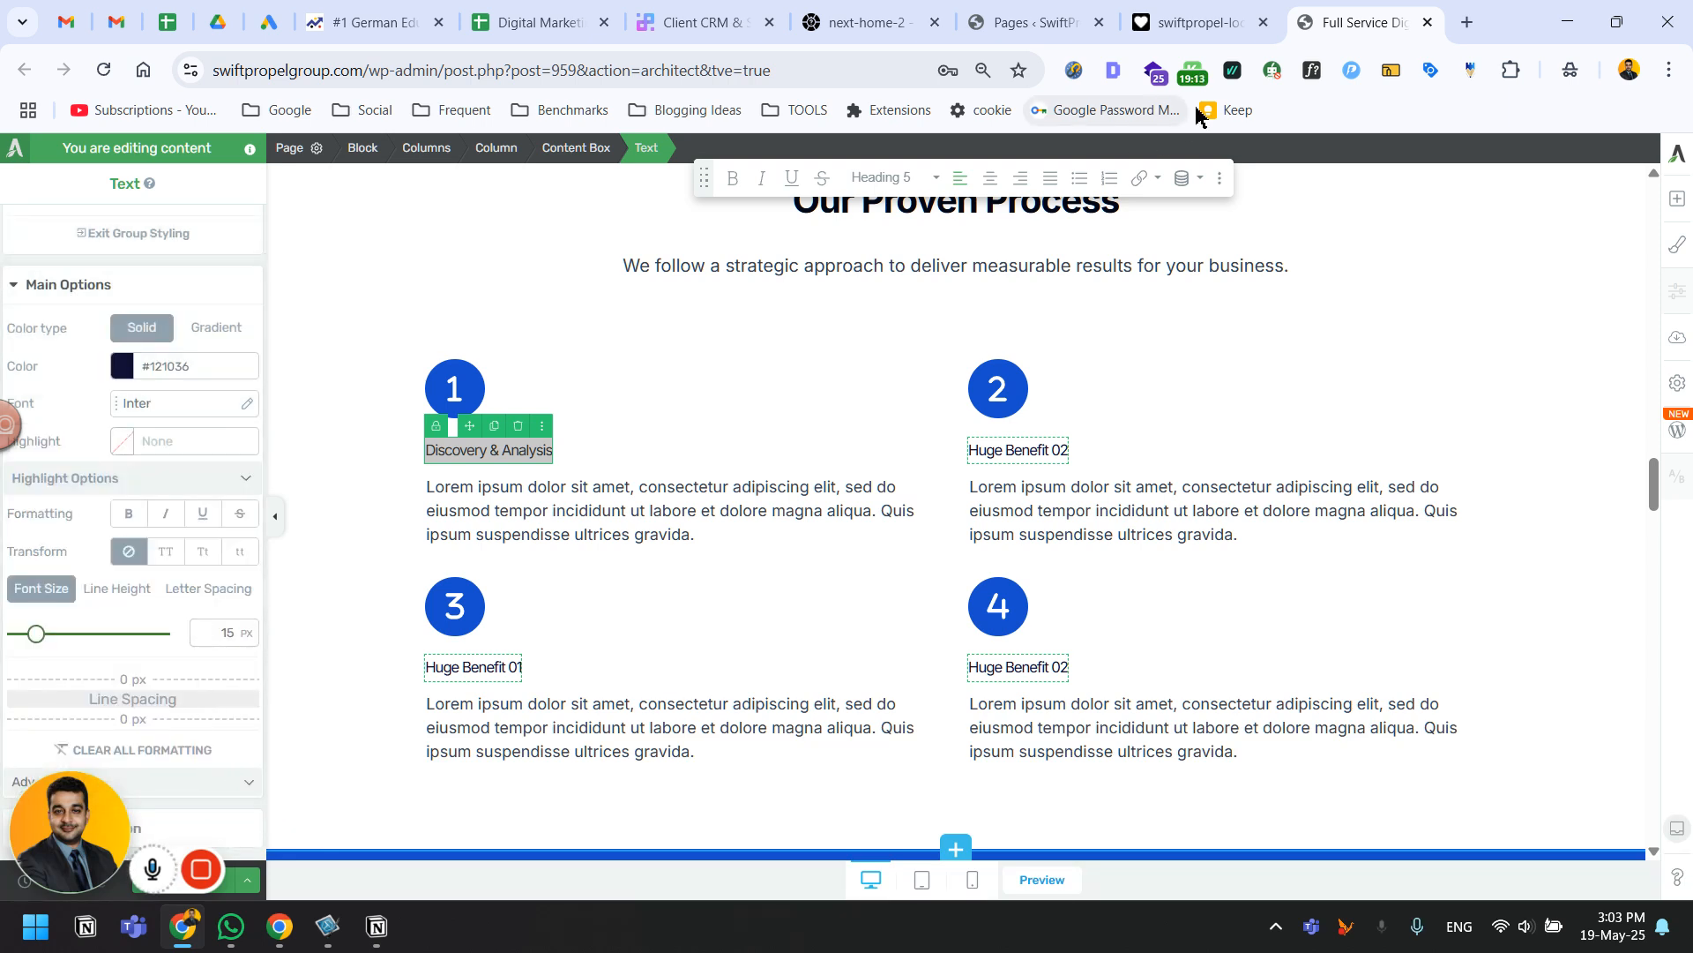
Recheck the title's font details on the Lovable reference and set the benefit titles' font size to 20 px.
click(1235, 20)
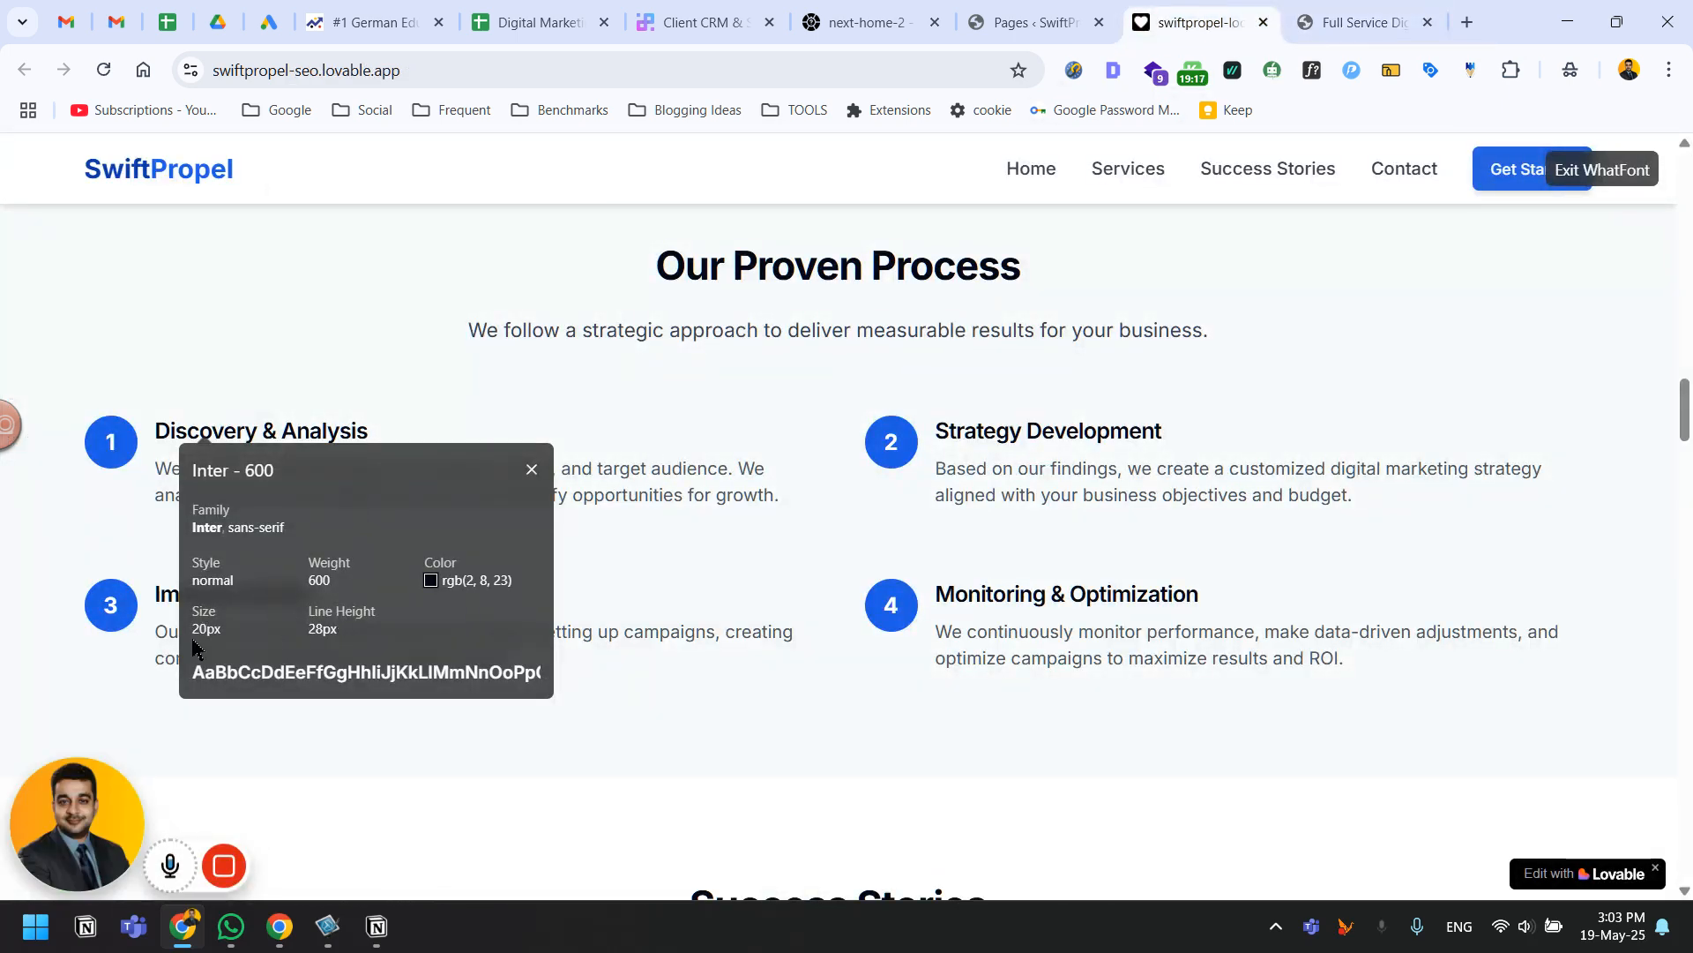
click(1323, 21)
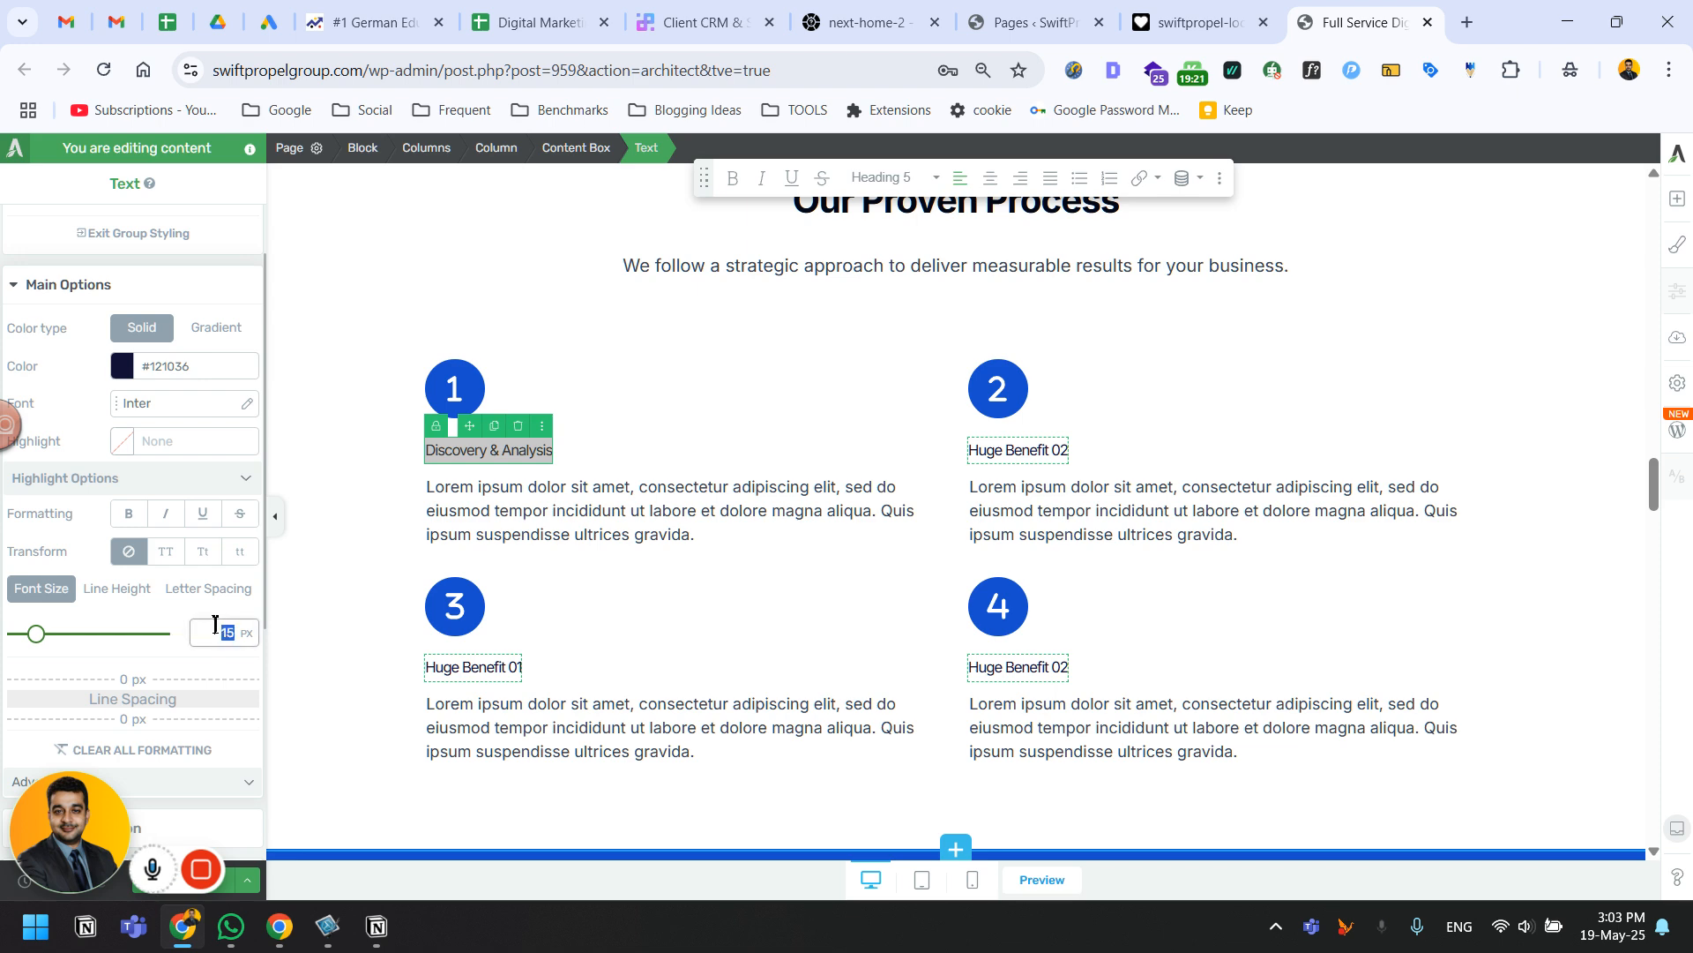
text(20)
Set the benefit titles' line height to 28 px and make the "Discovery & Analysis" title bold.
click(139, 598)
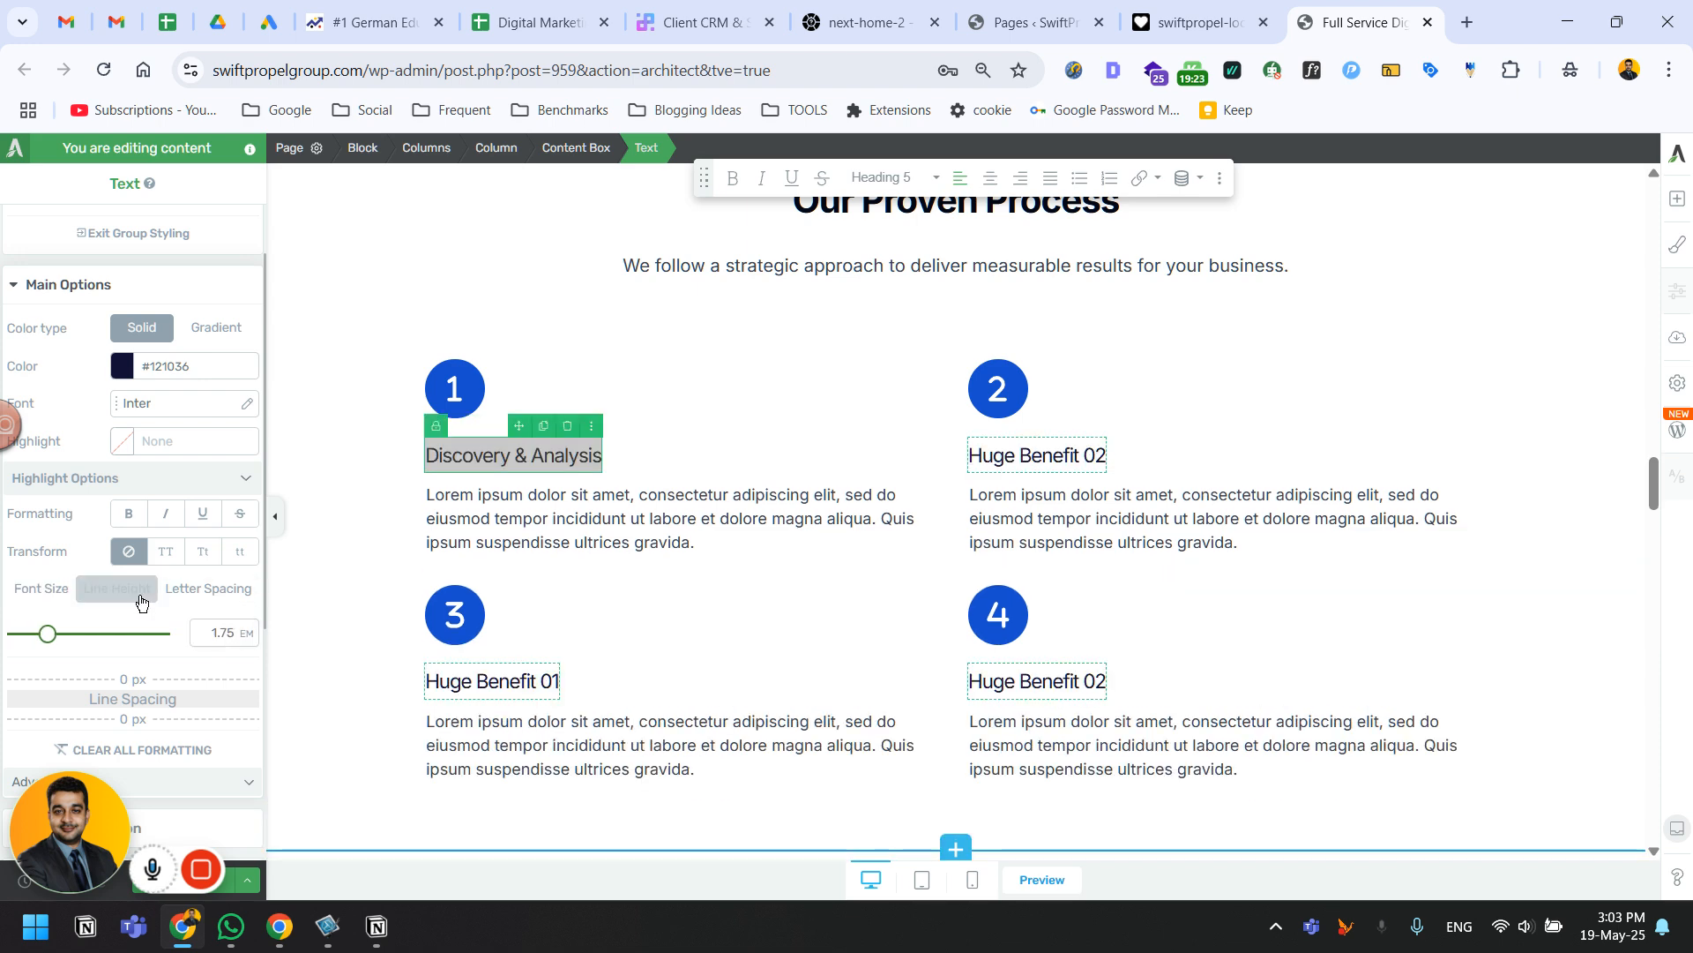
click(243, 671)
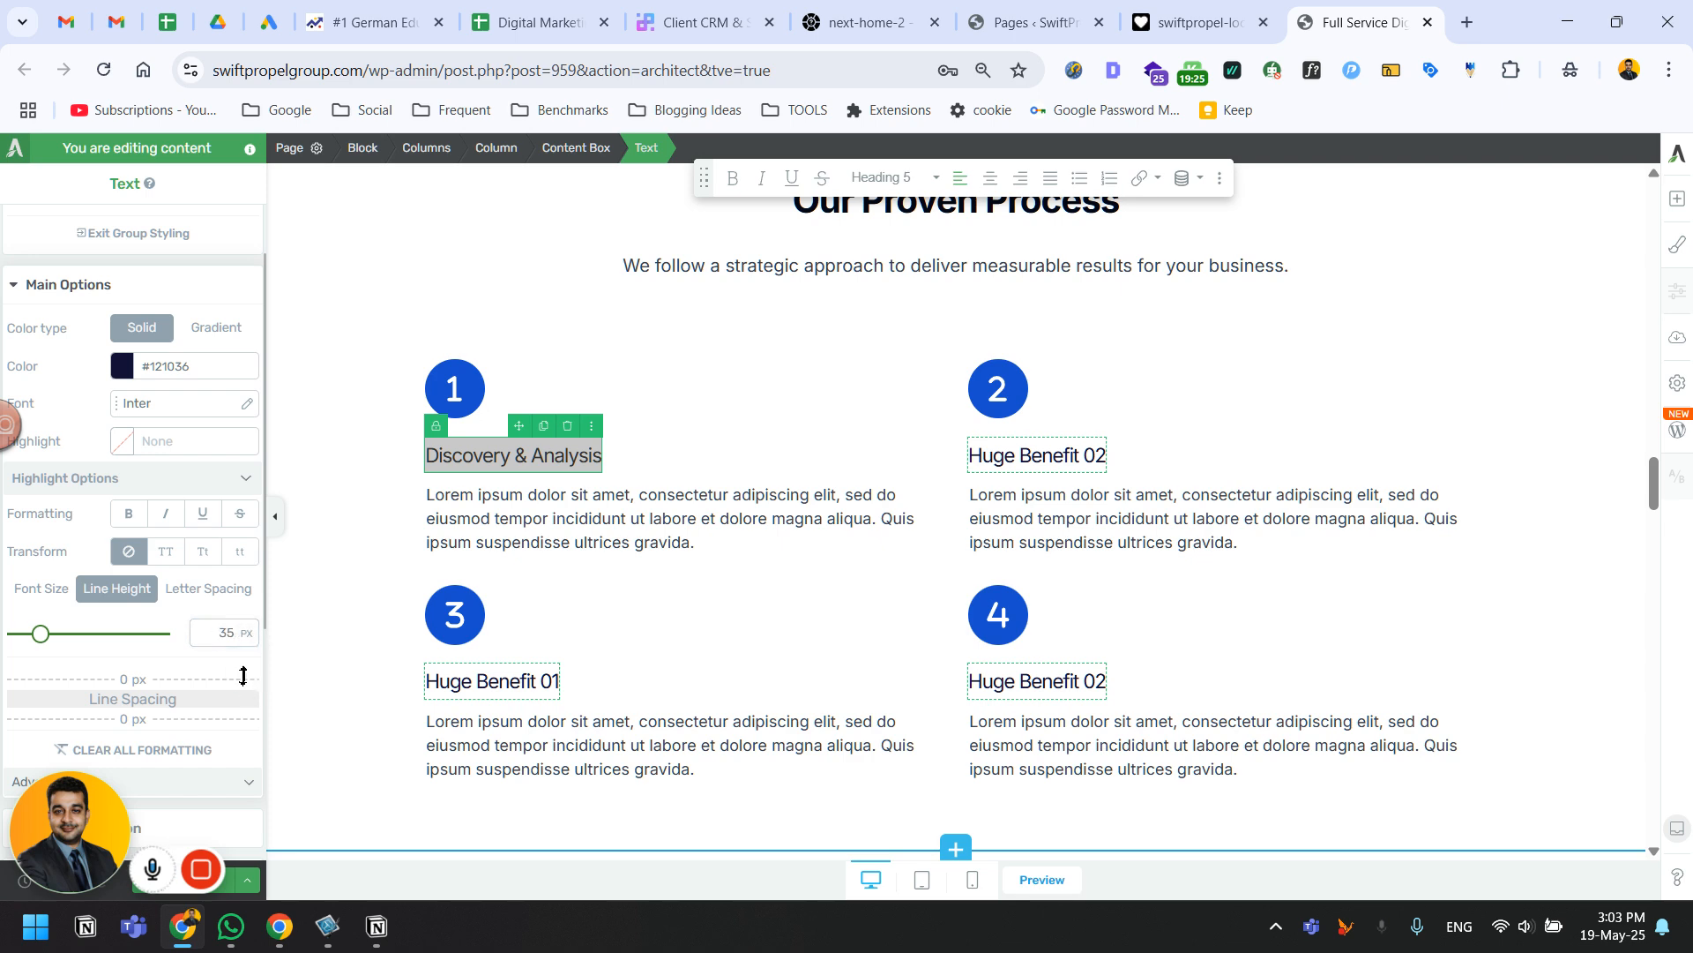
text(18)
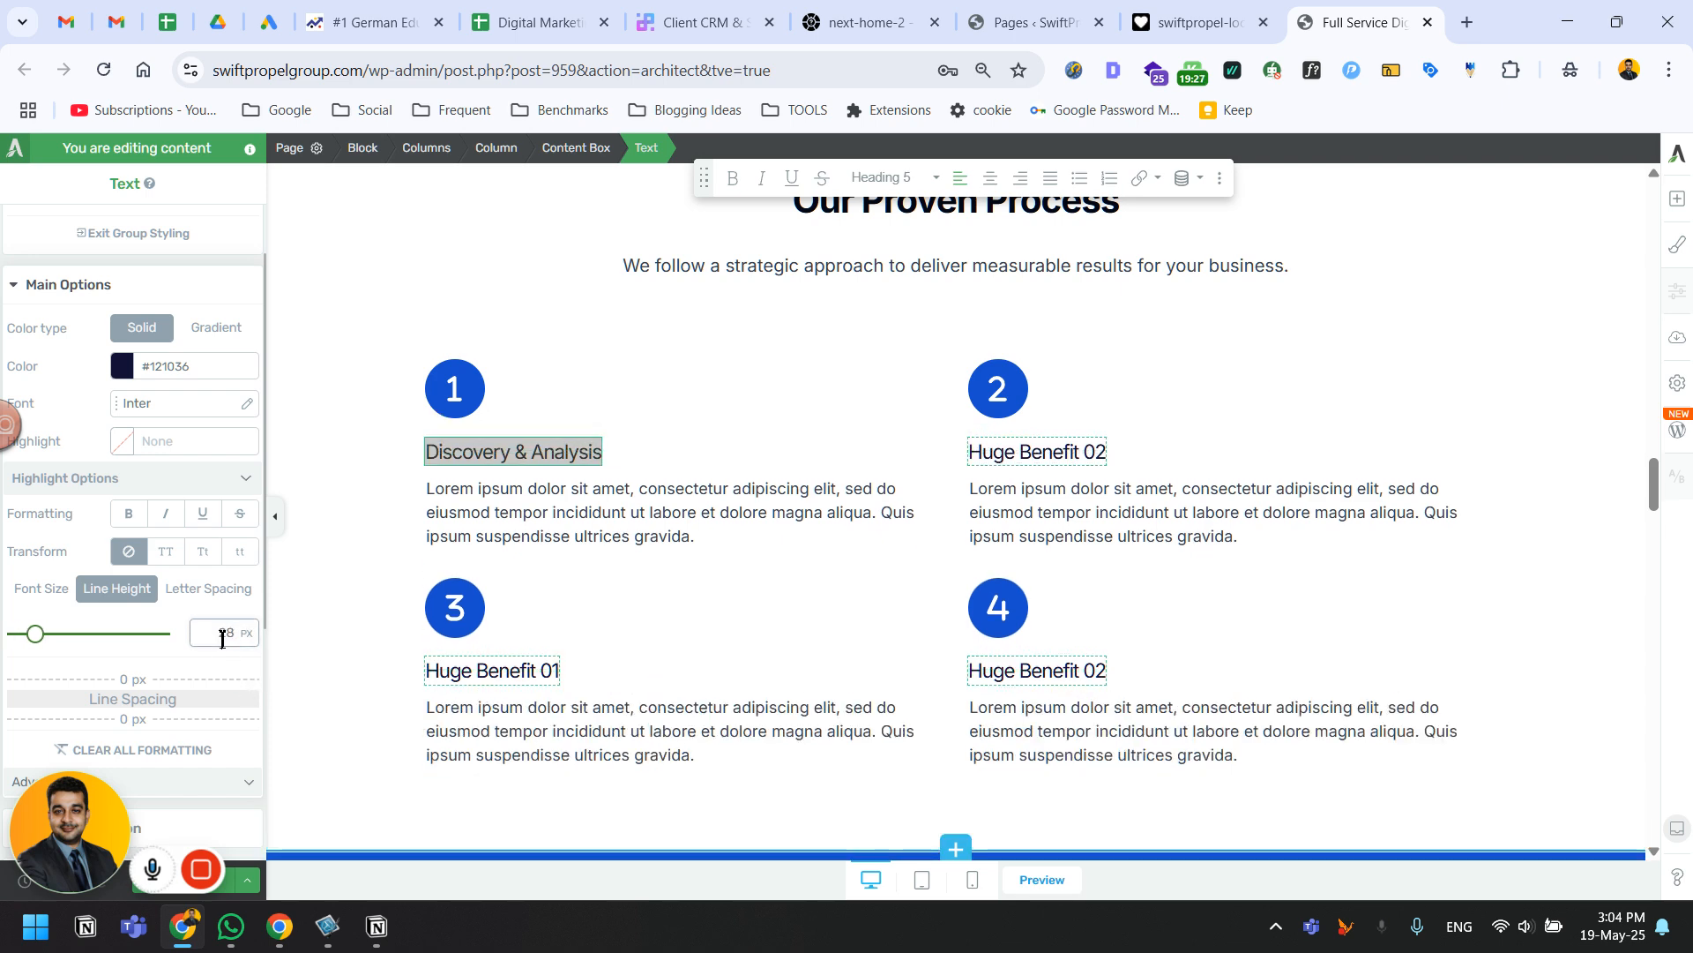
click(732, 178)
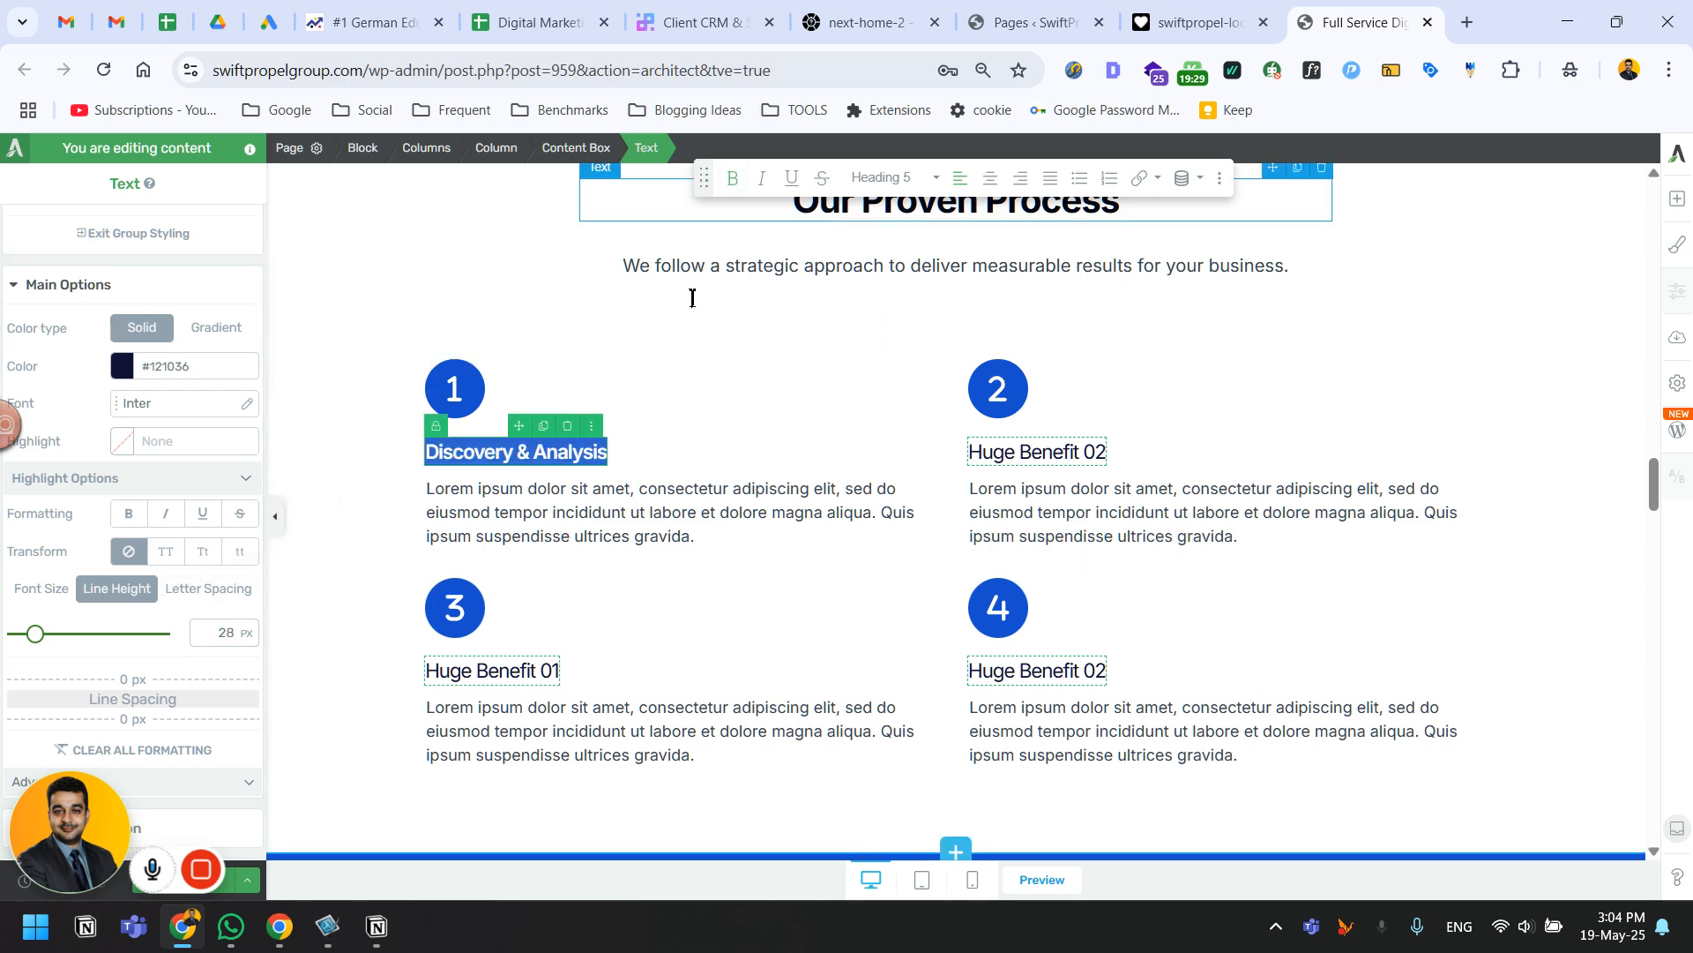
Compare the "Discovery & Analysis" title's styling with the Lovable reference and inspect the font details of the reference description.
click(653, 514)
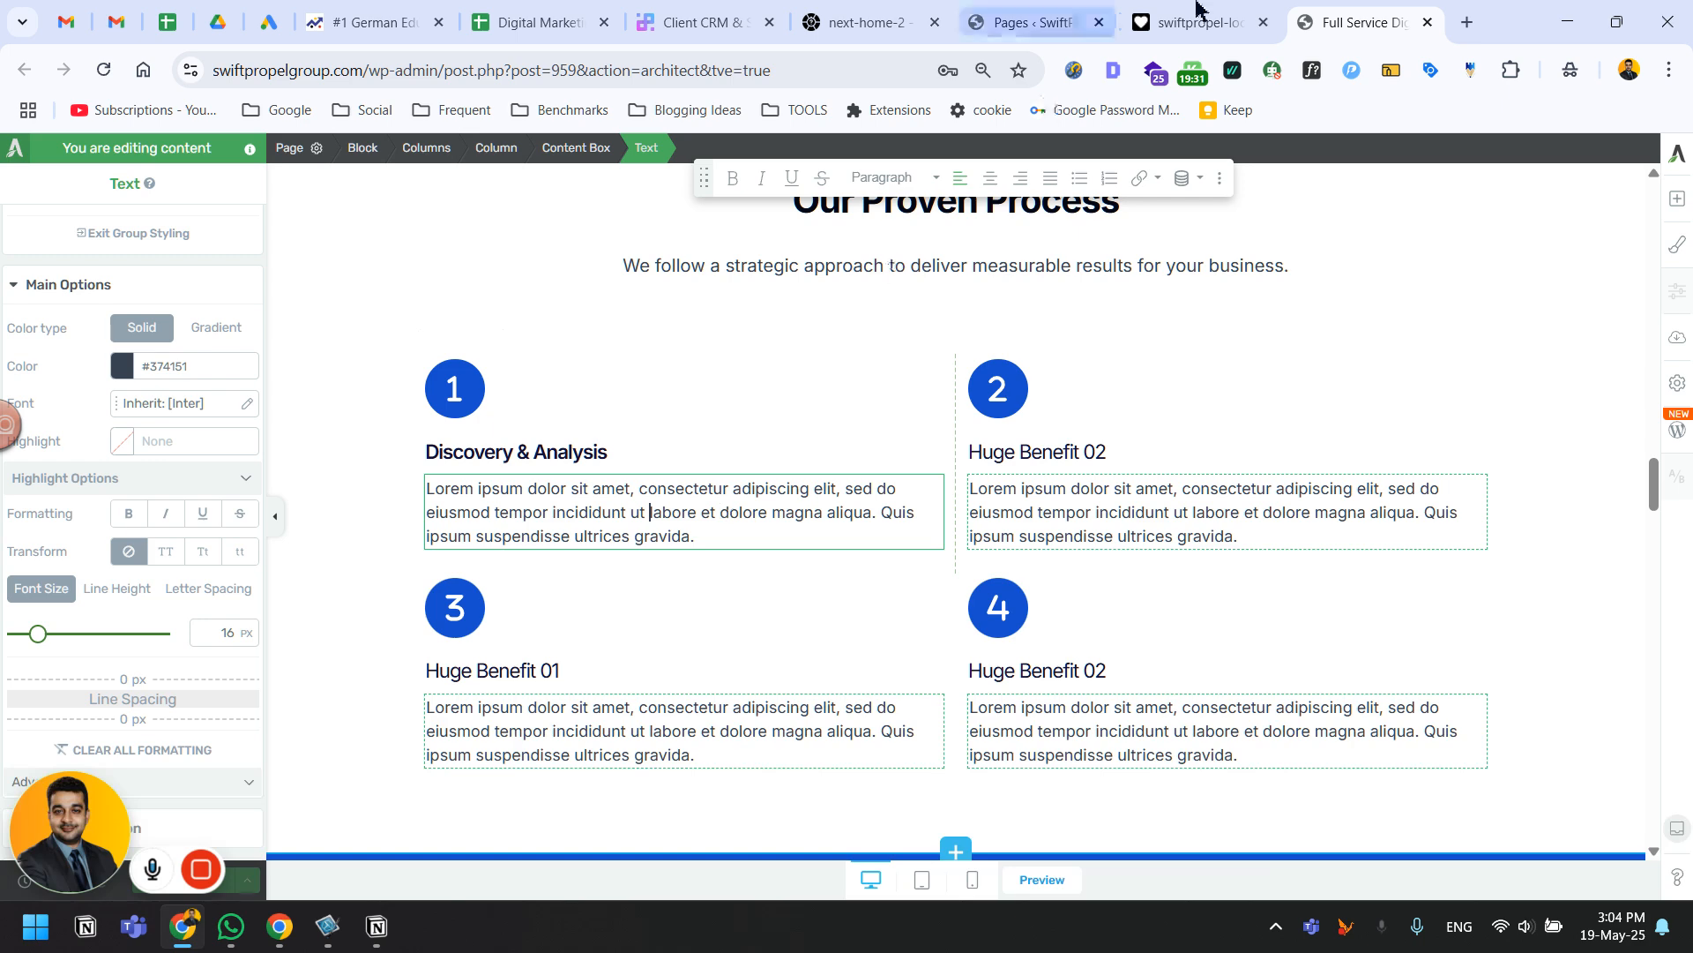
click(1244, 18)
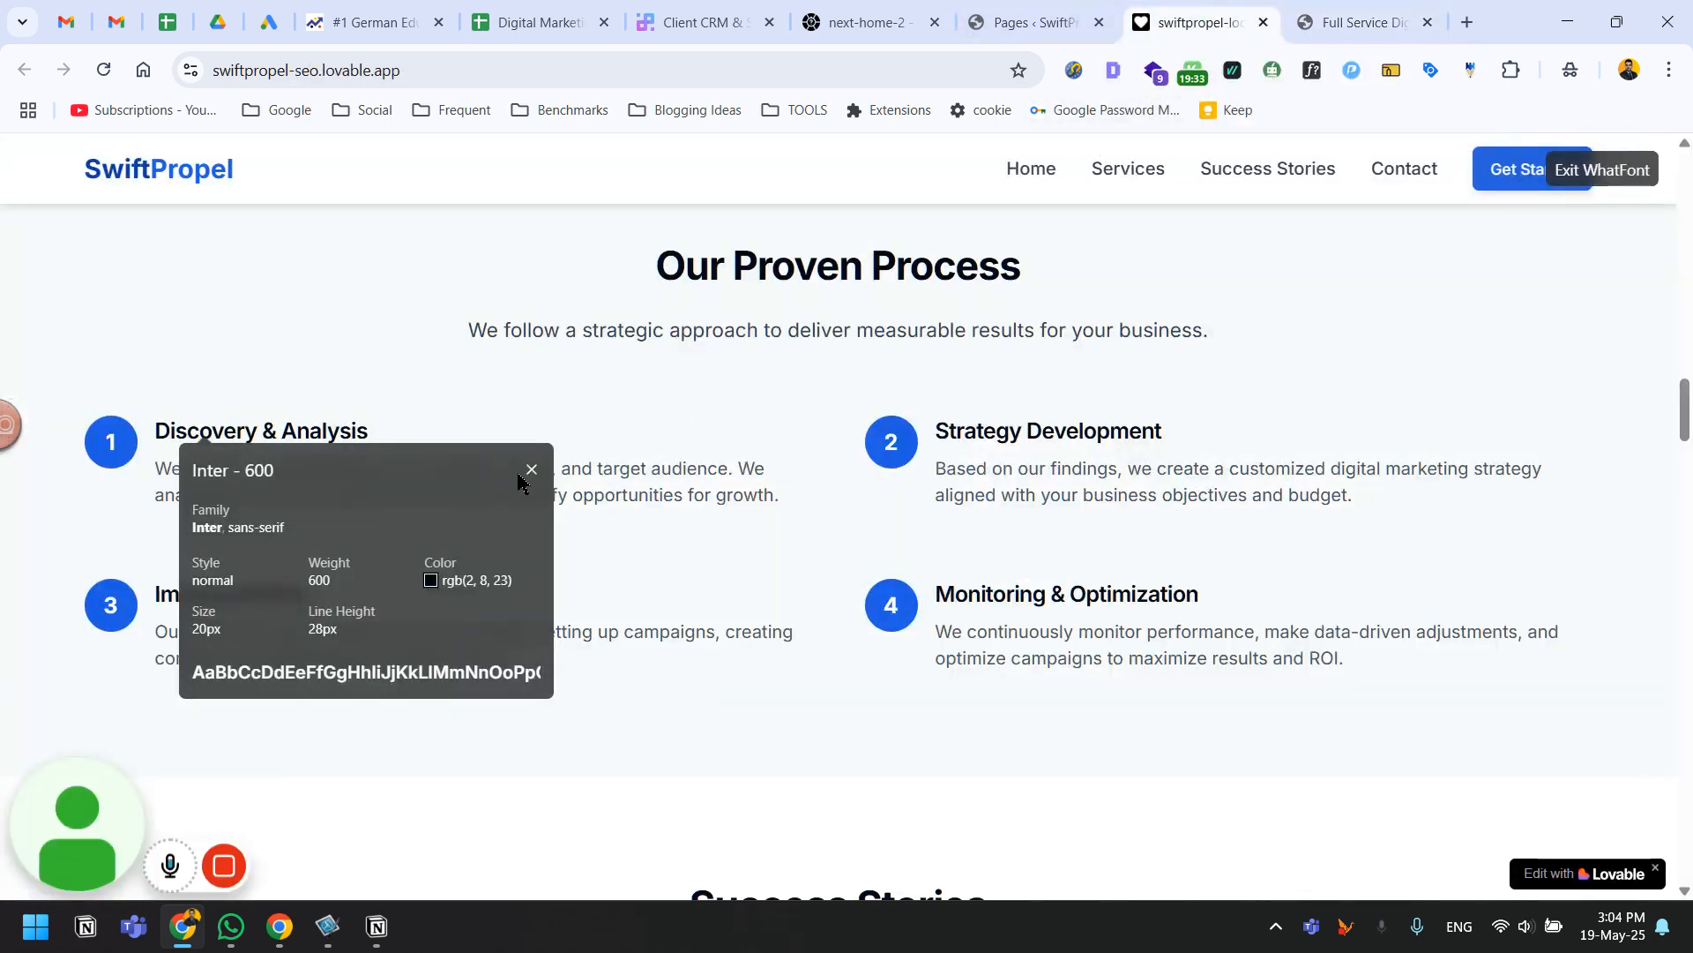
mouse_move(460, 603)
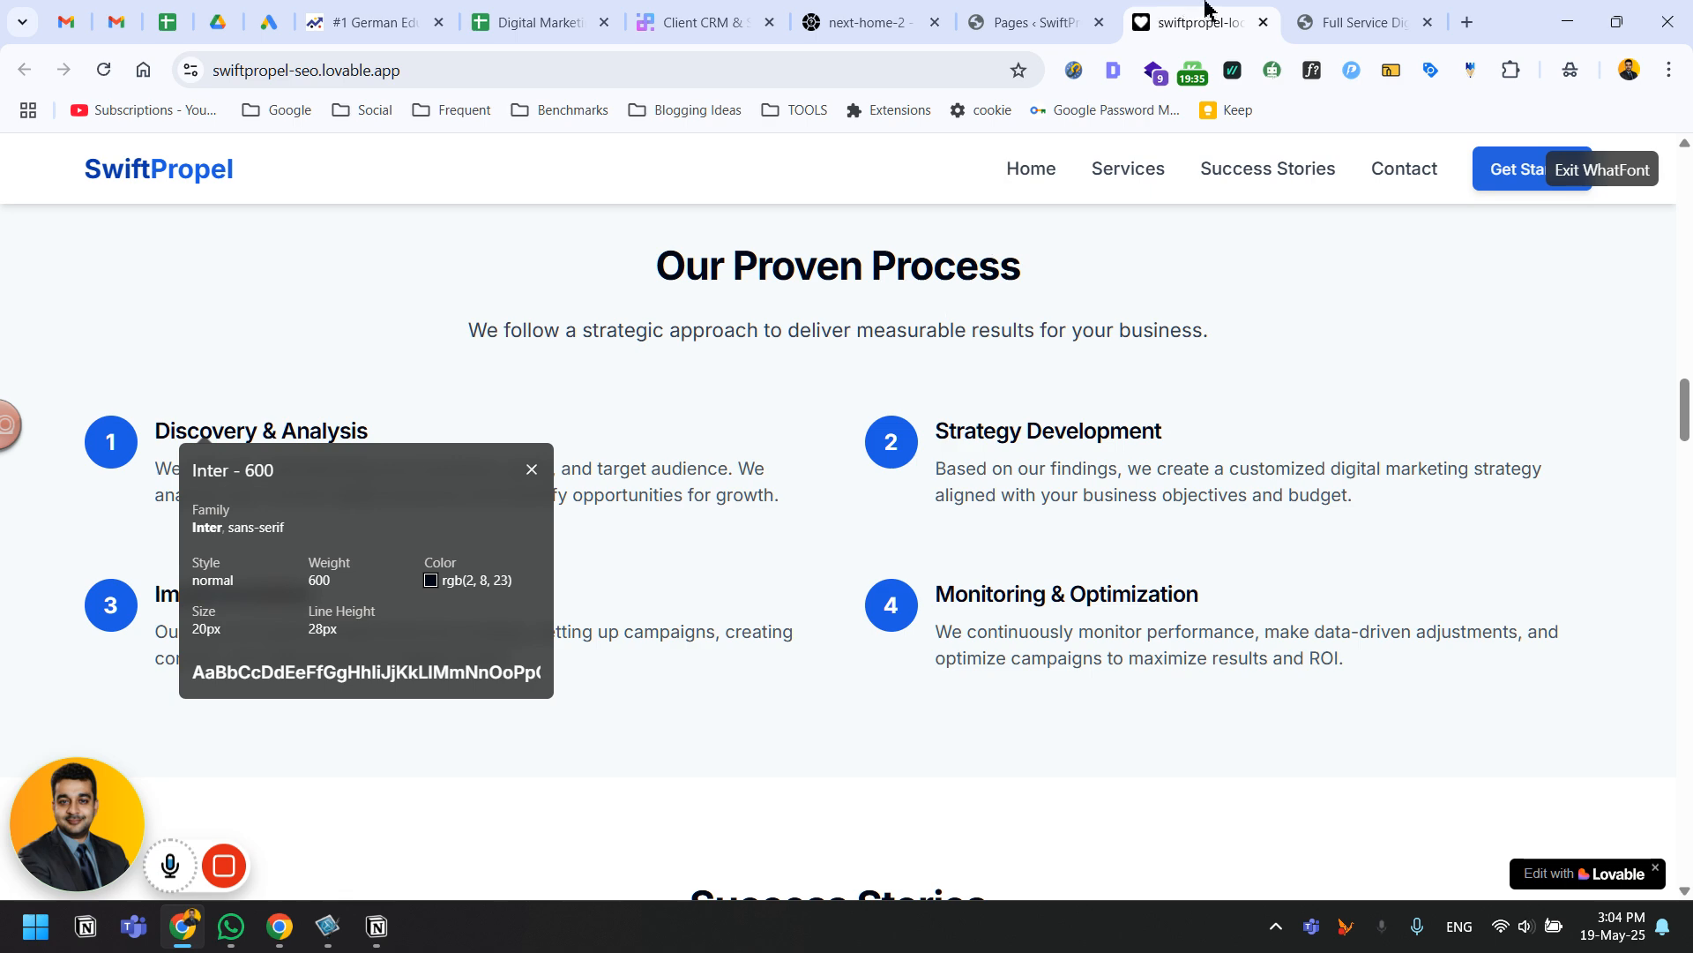
click(1318, 22)
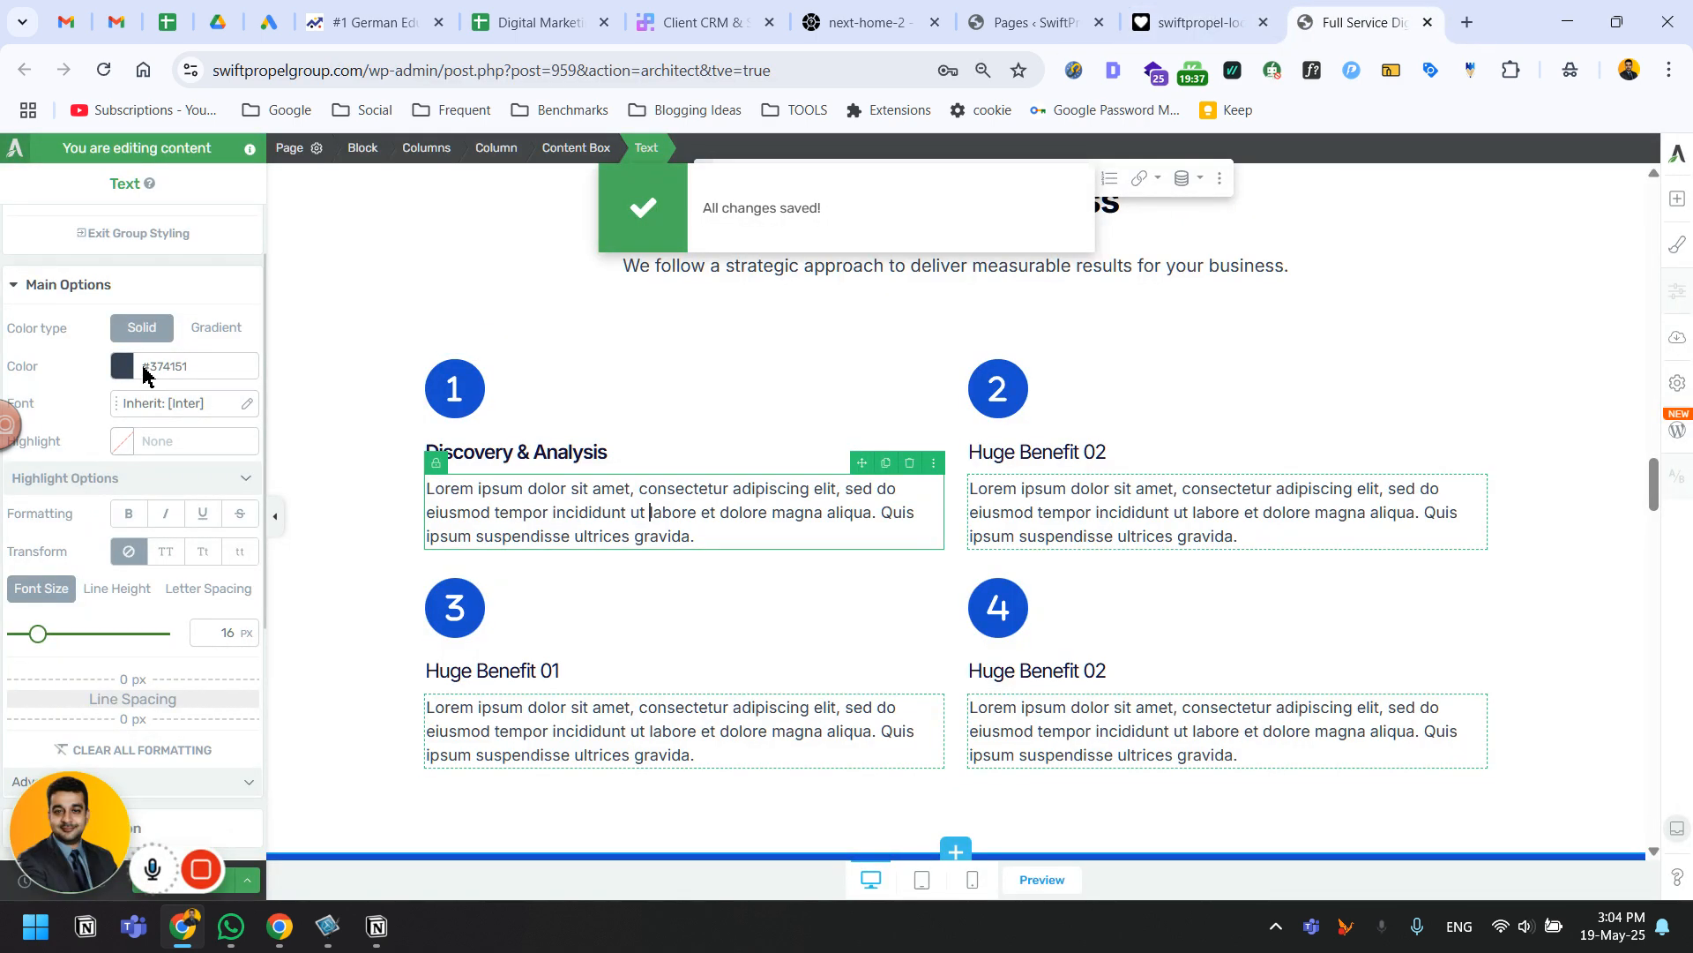
click(583, 460)
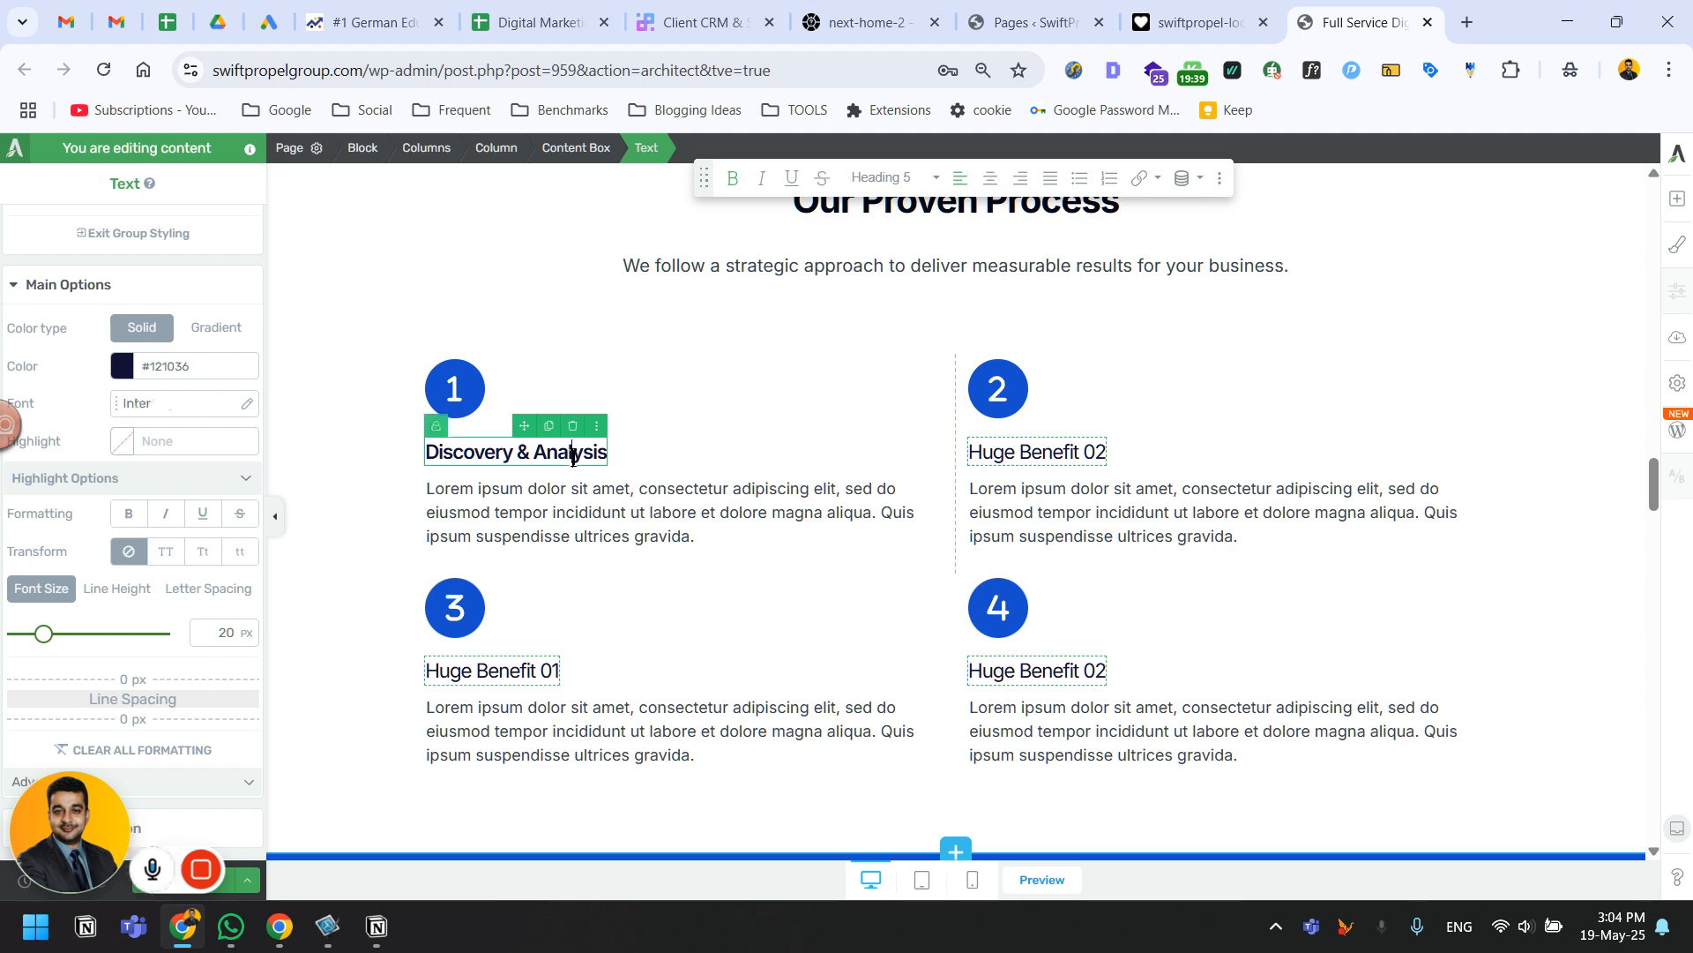
click(1182, 12)
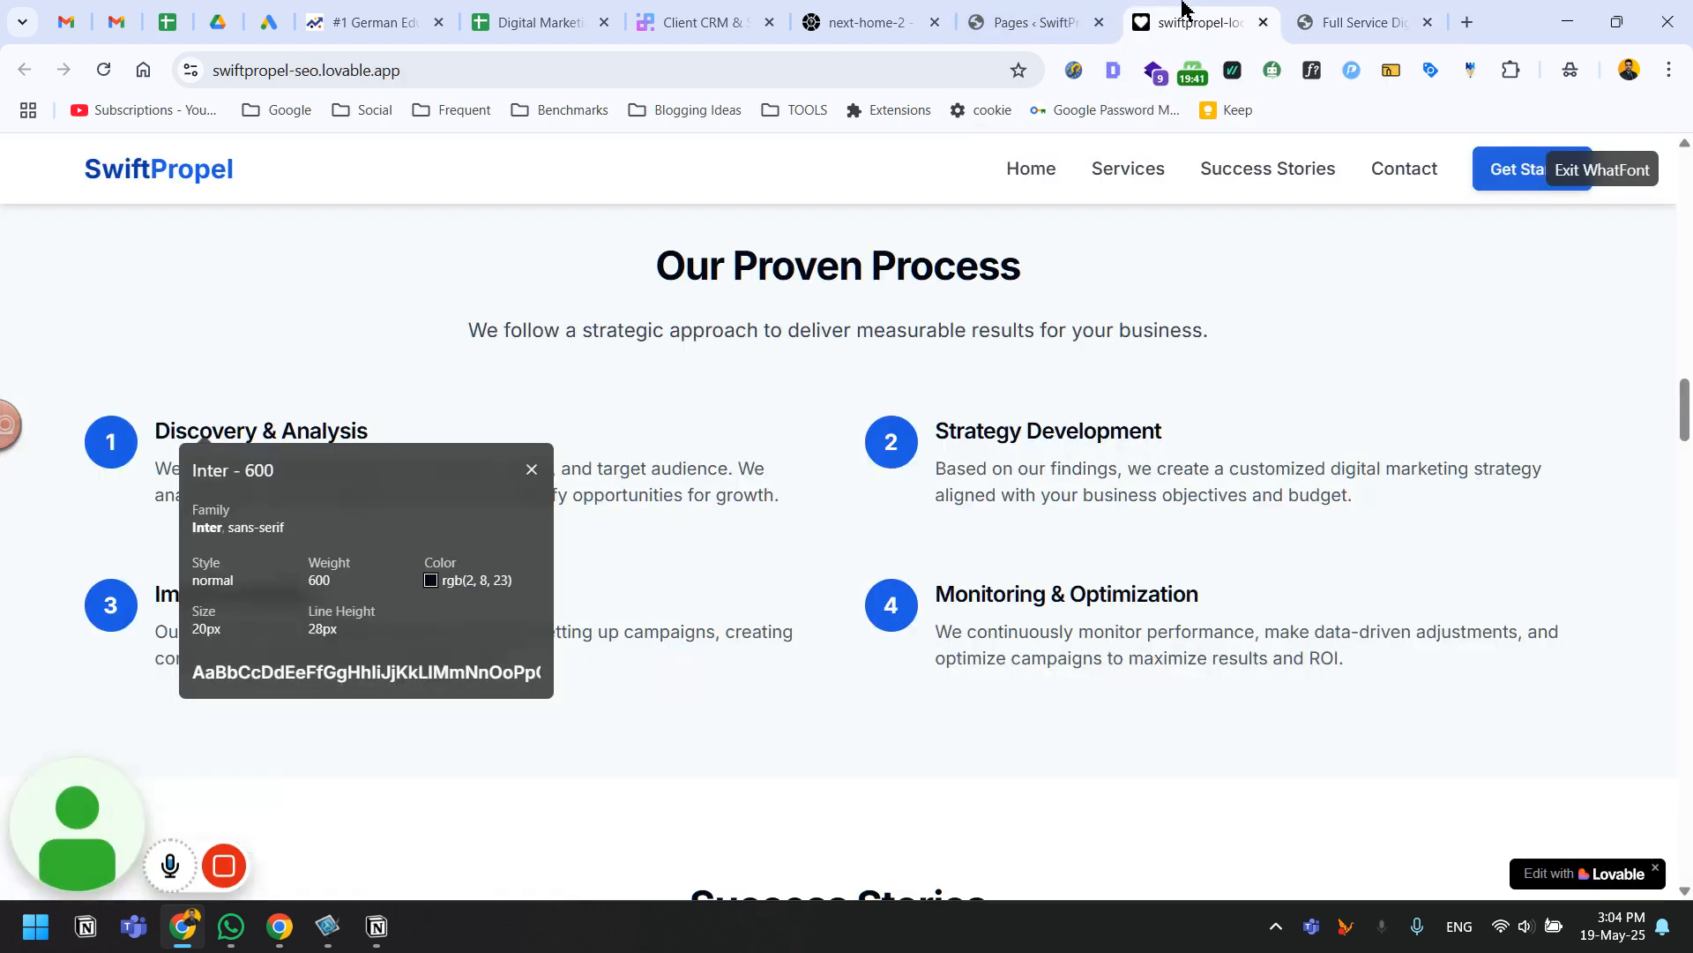
mouse_move(467, 578)
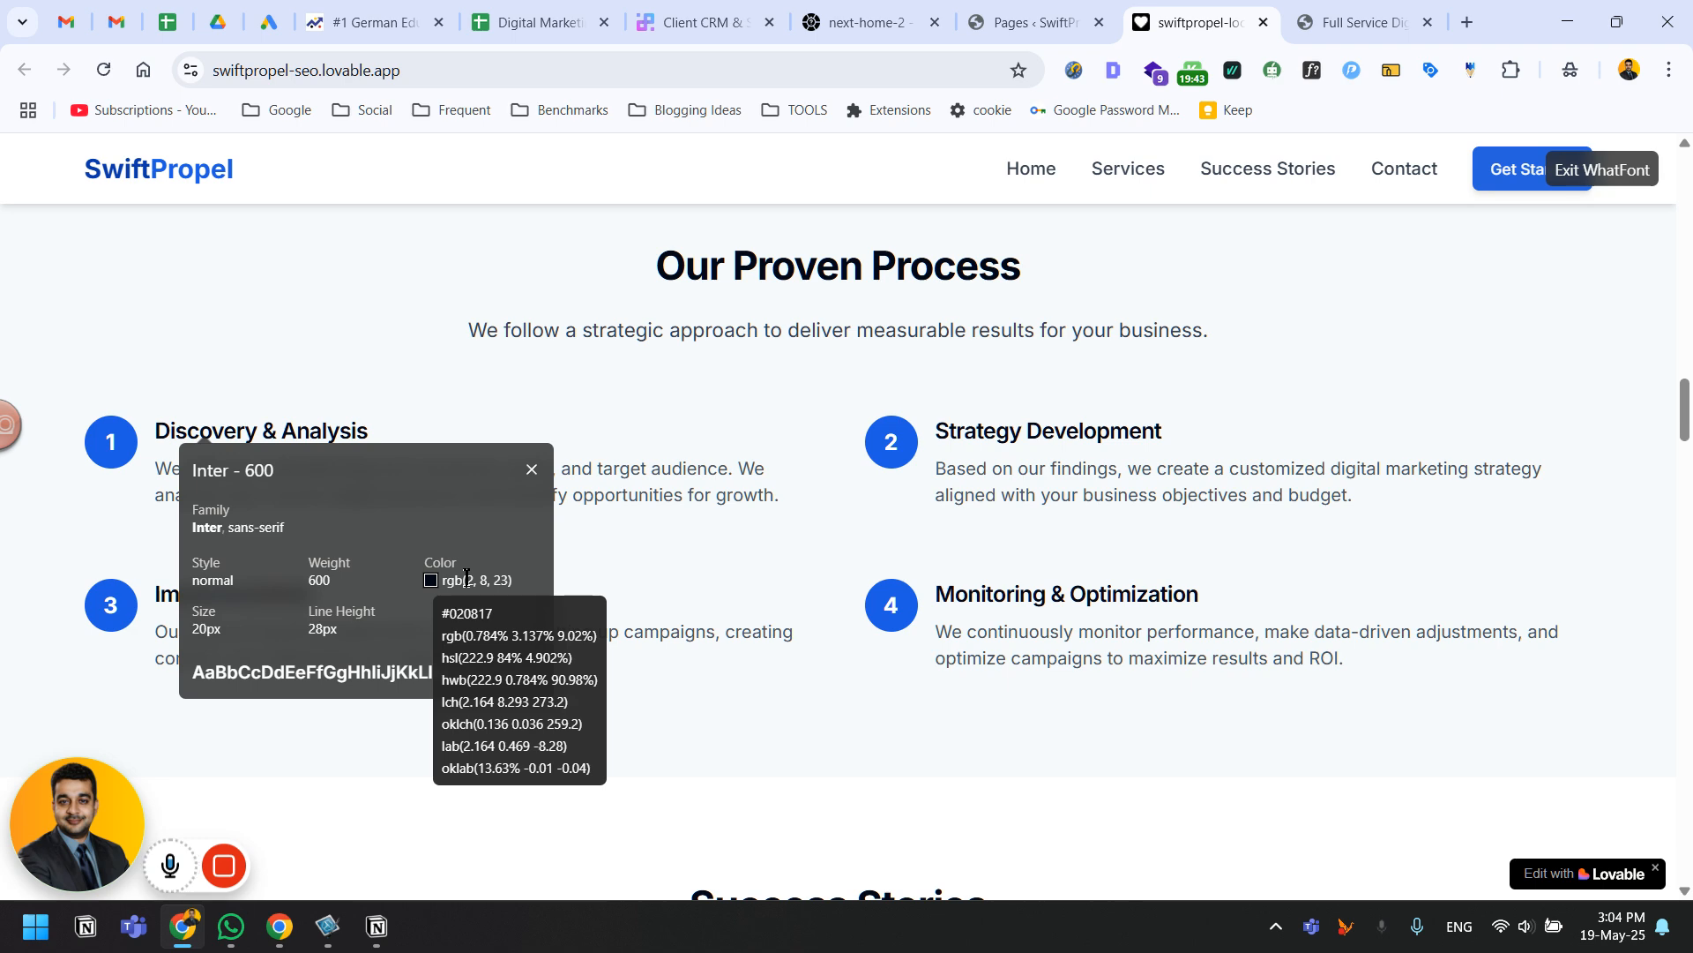
click(530, 474)
click(412, 463)
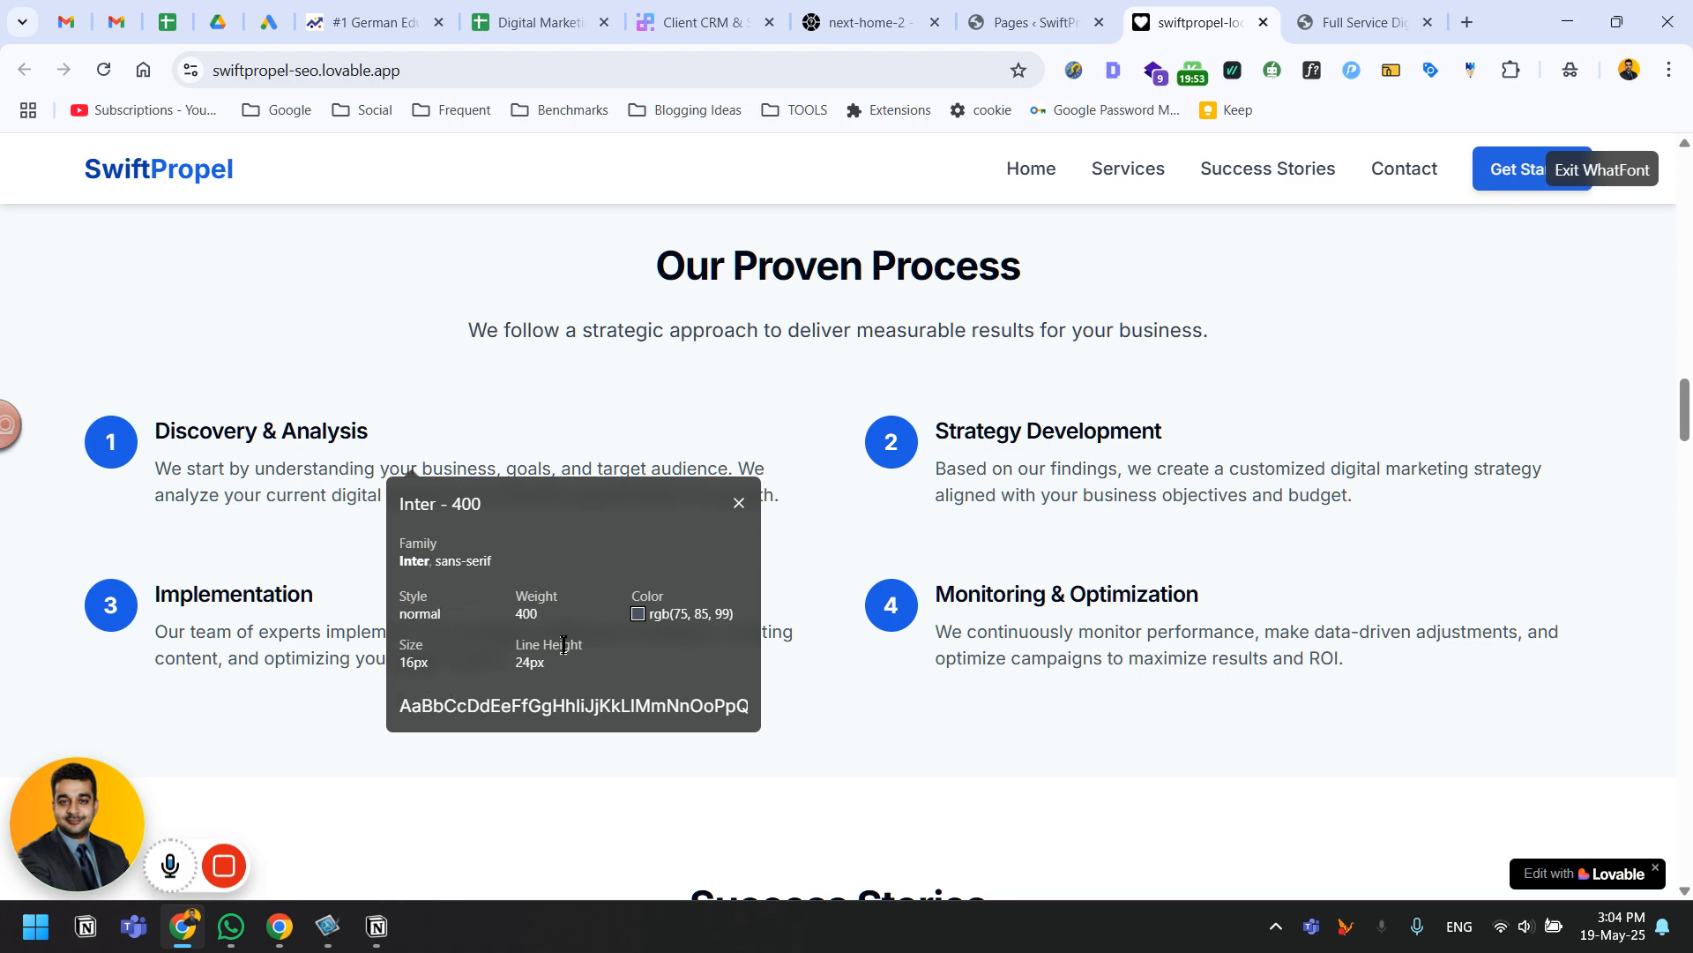
Return to the editor and choose Inter from Google Fonts as the font for the benefit descriptions.
click(1376, 18)
double_click(570, 512)
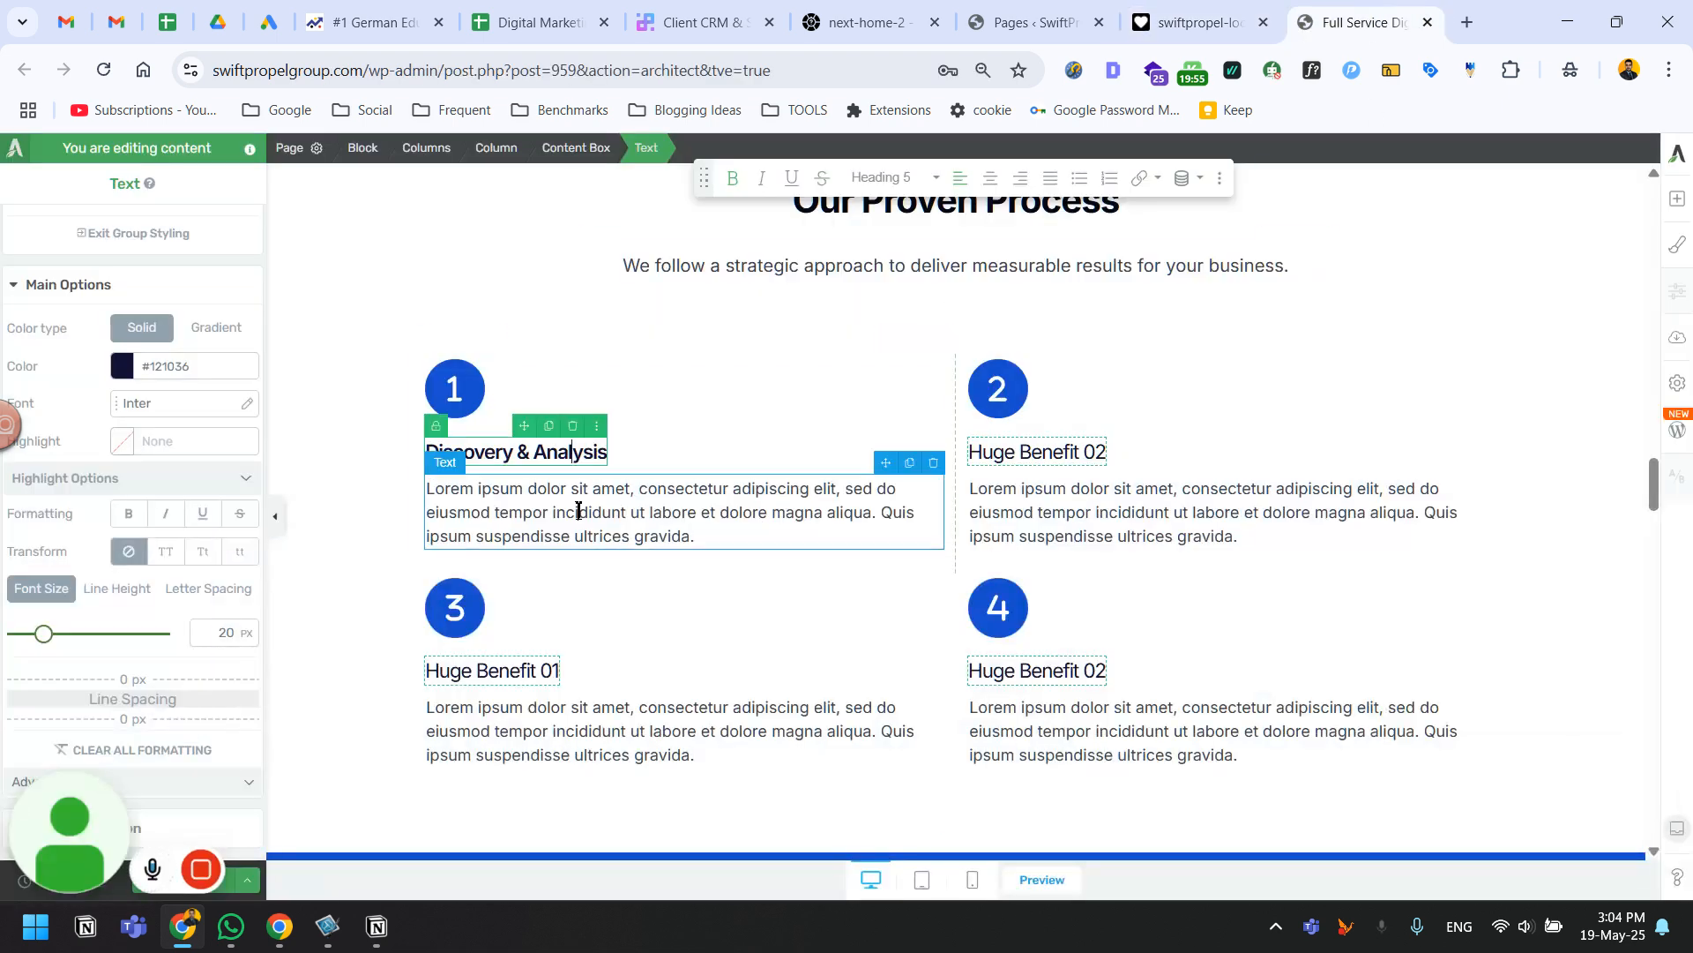
triple_click(571, 512)
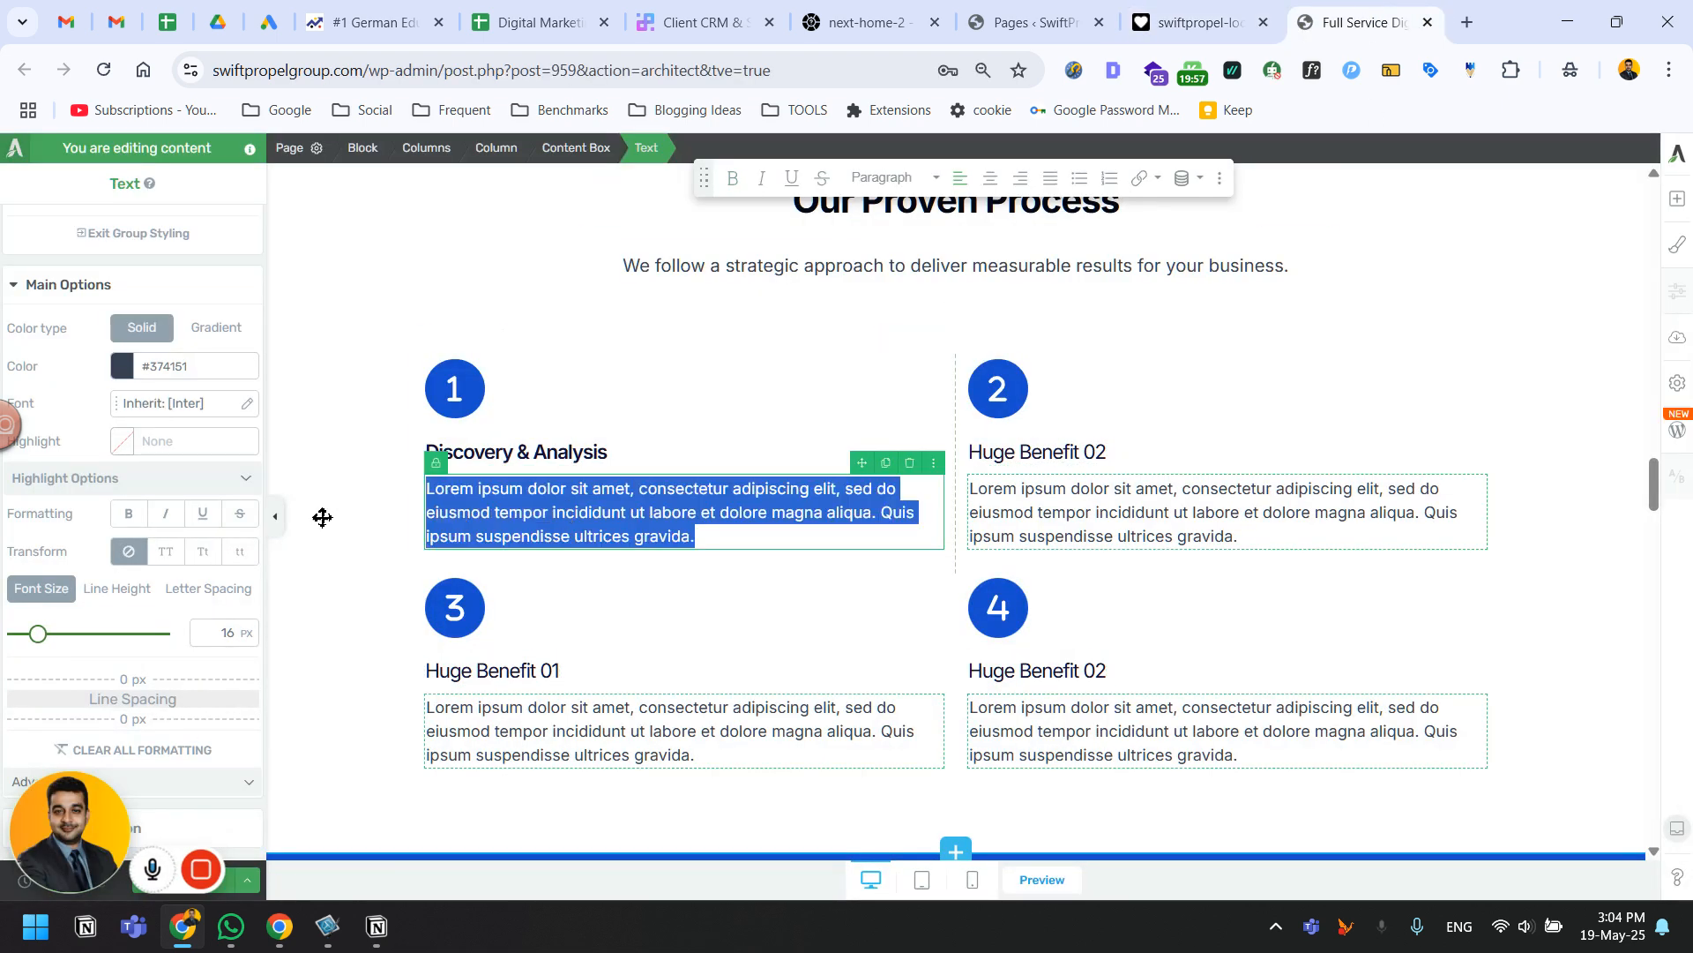
click(172, 403)
click(151, 473)
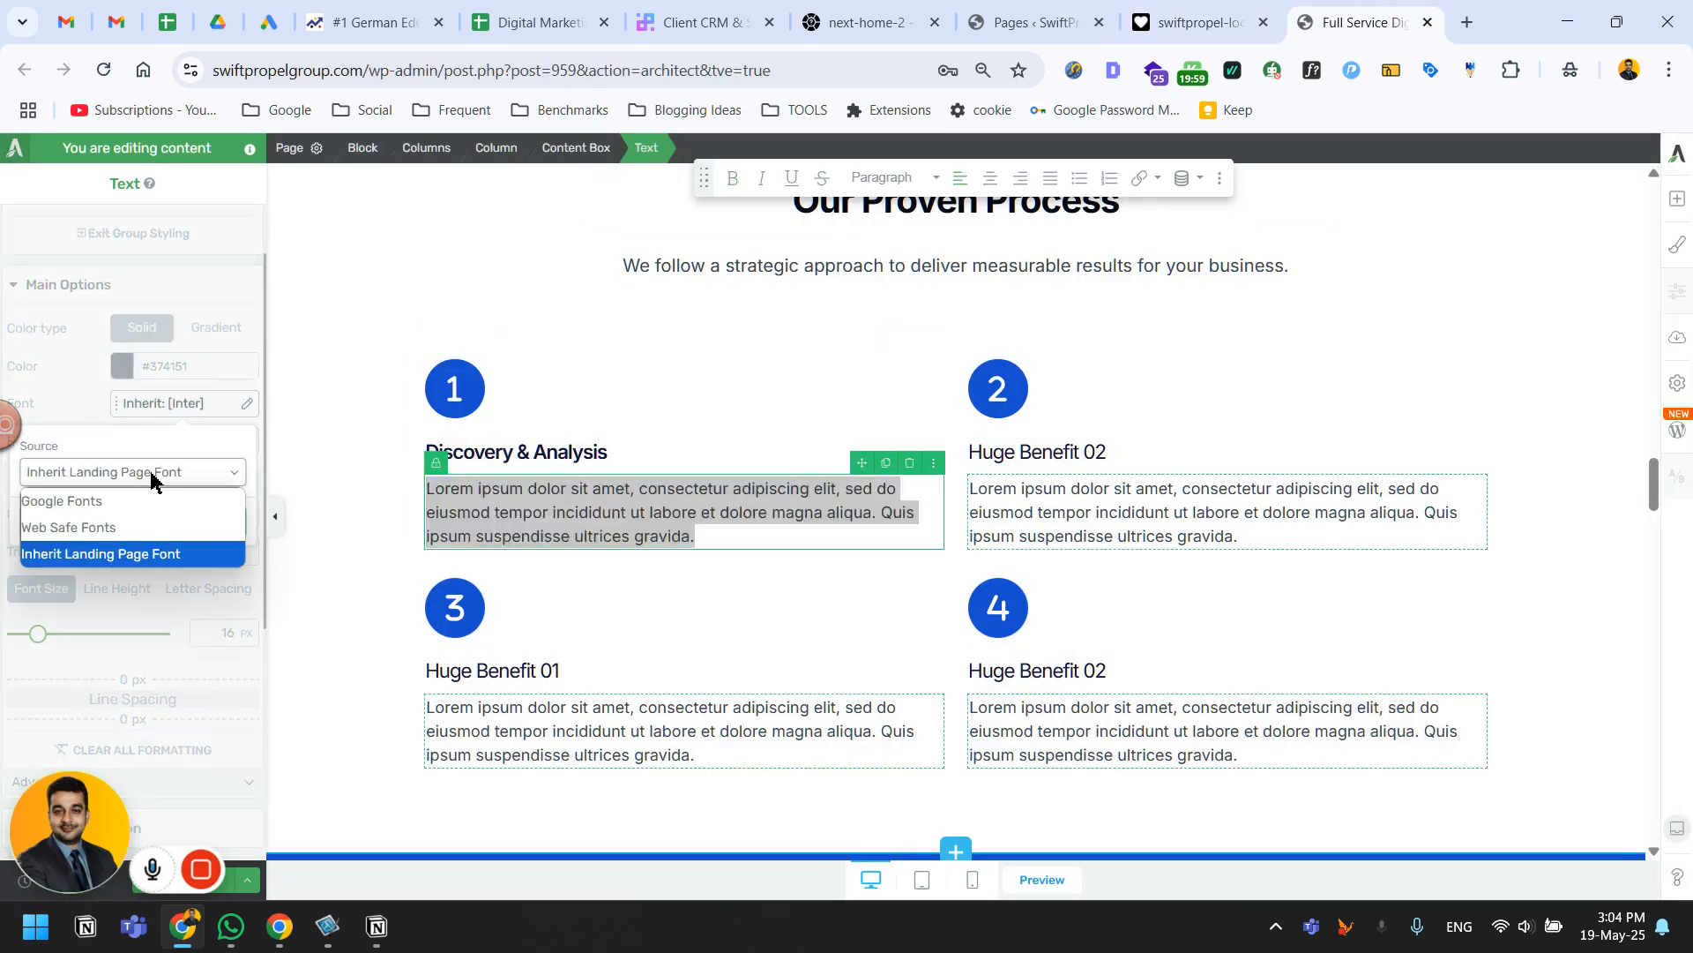
click(127, 494)
click(103, 542)
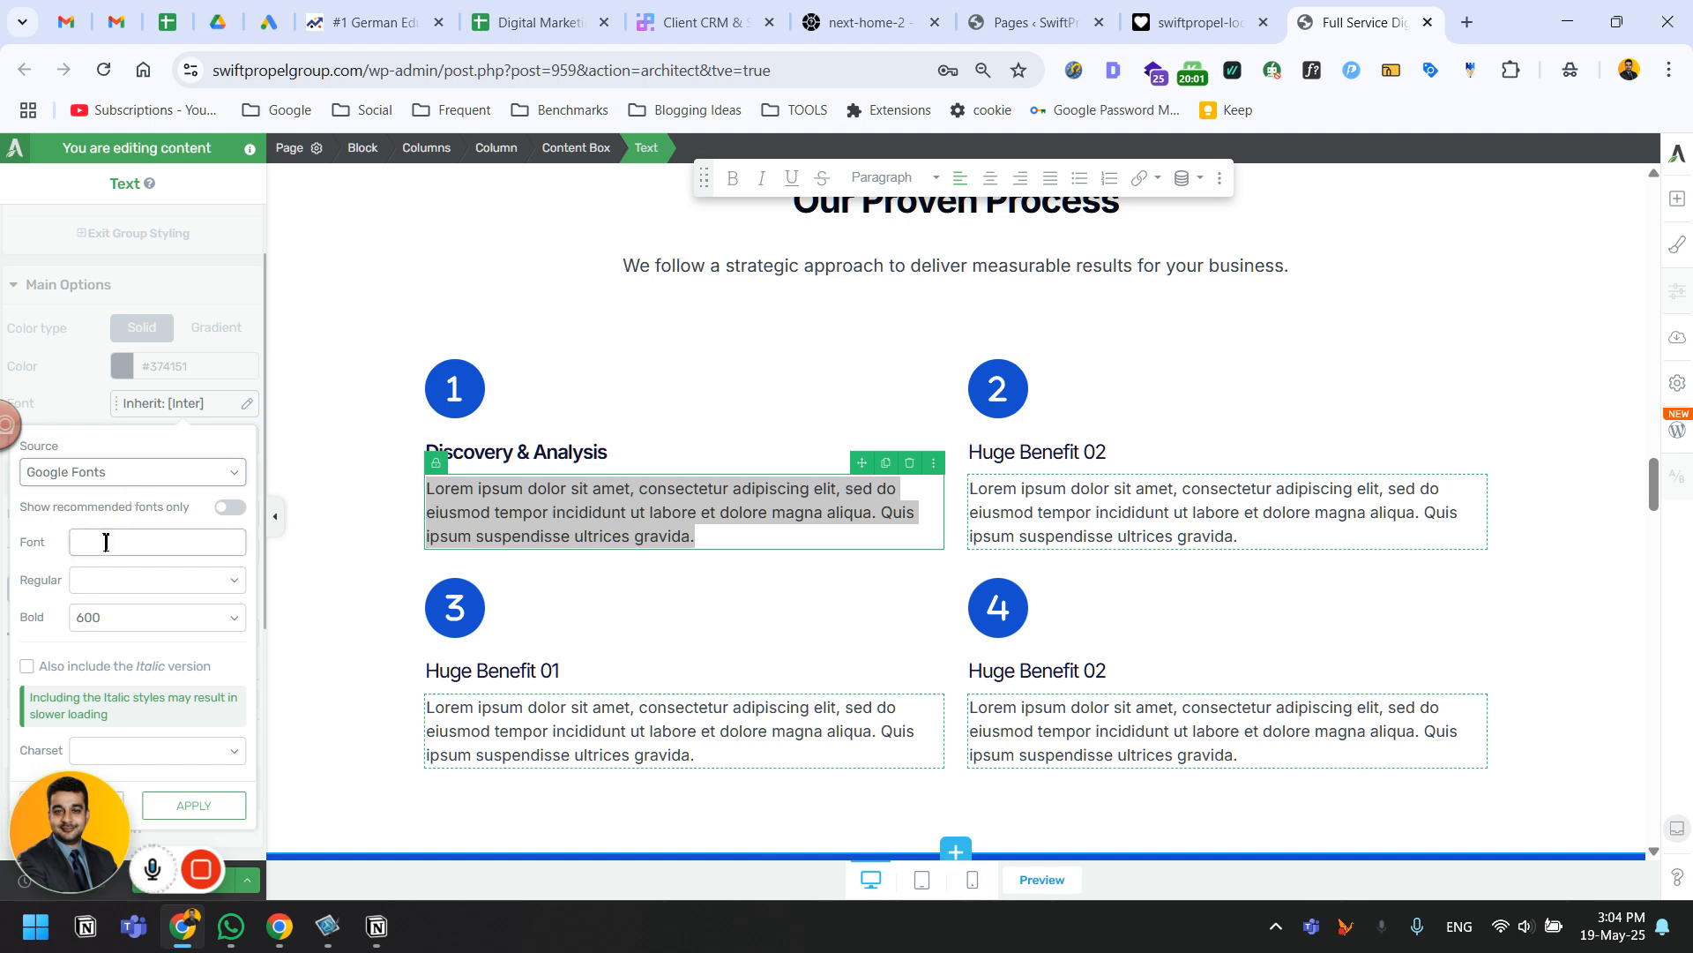
text(inter)
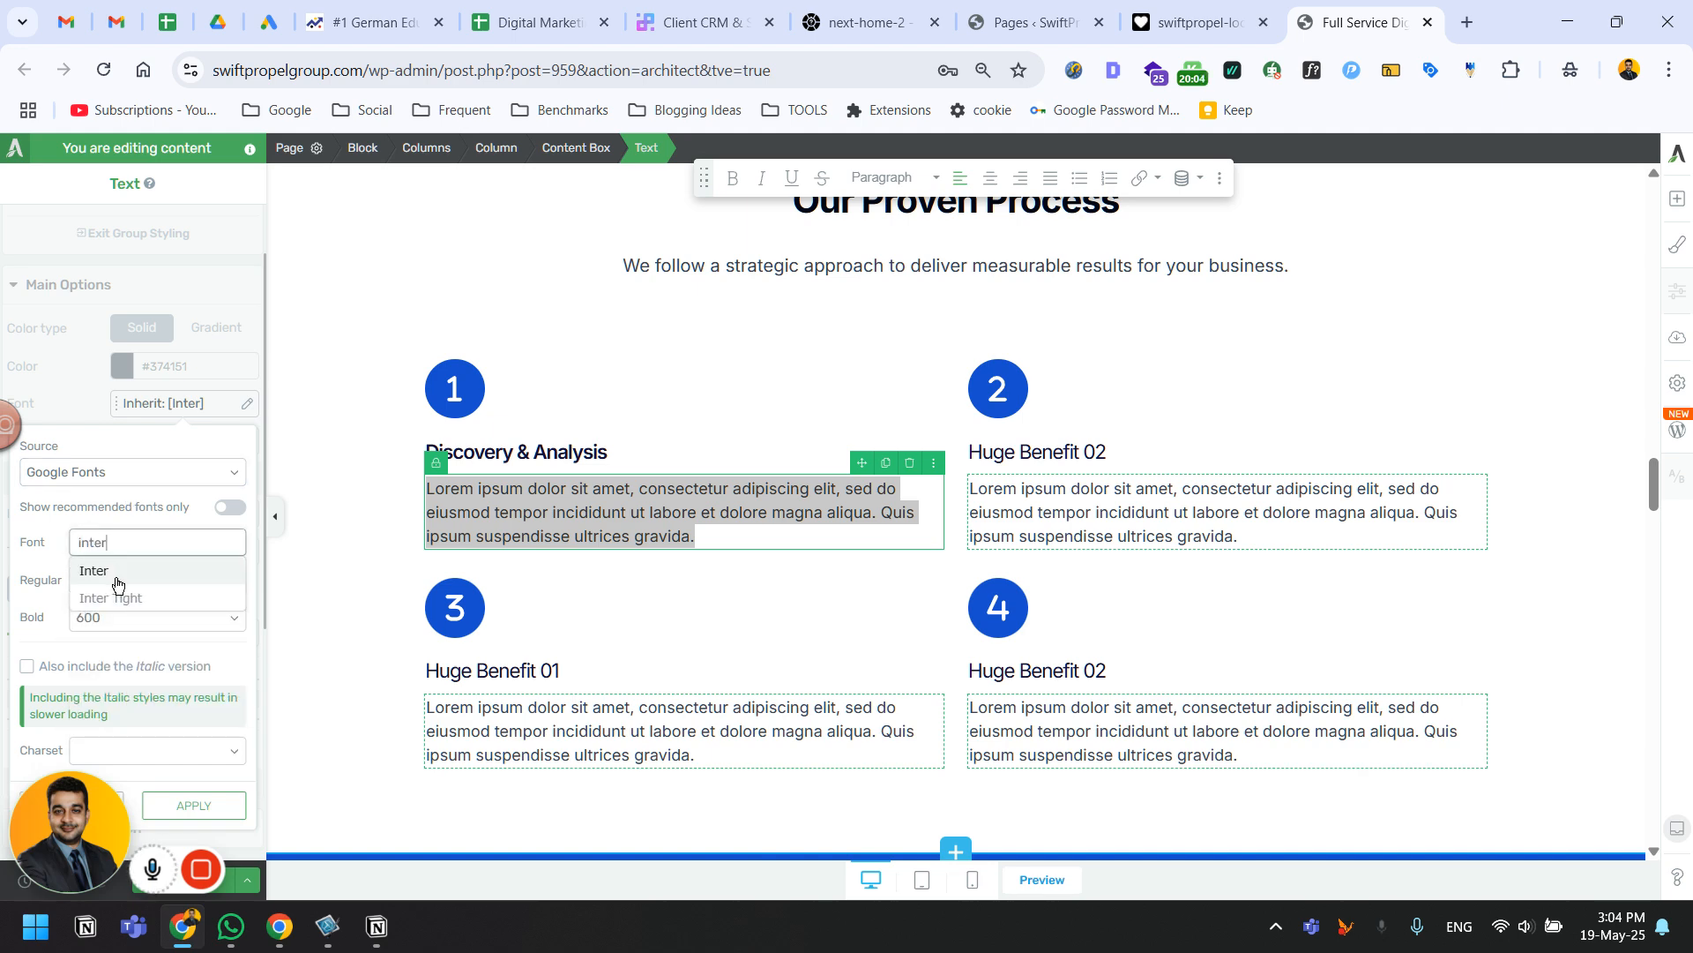
click(115, 573)
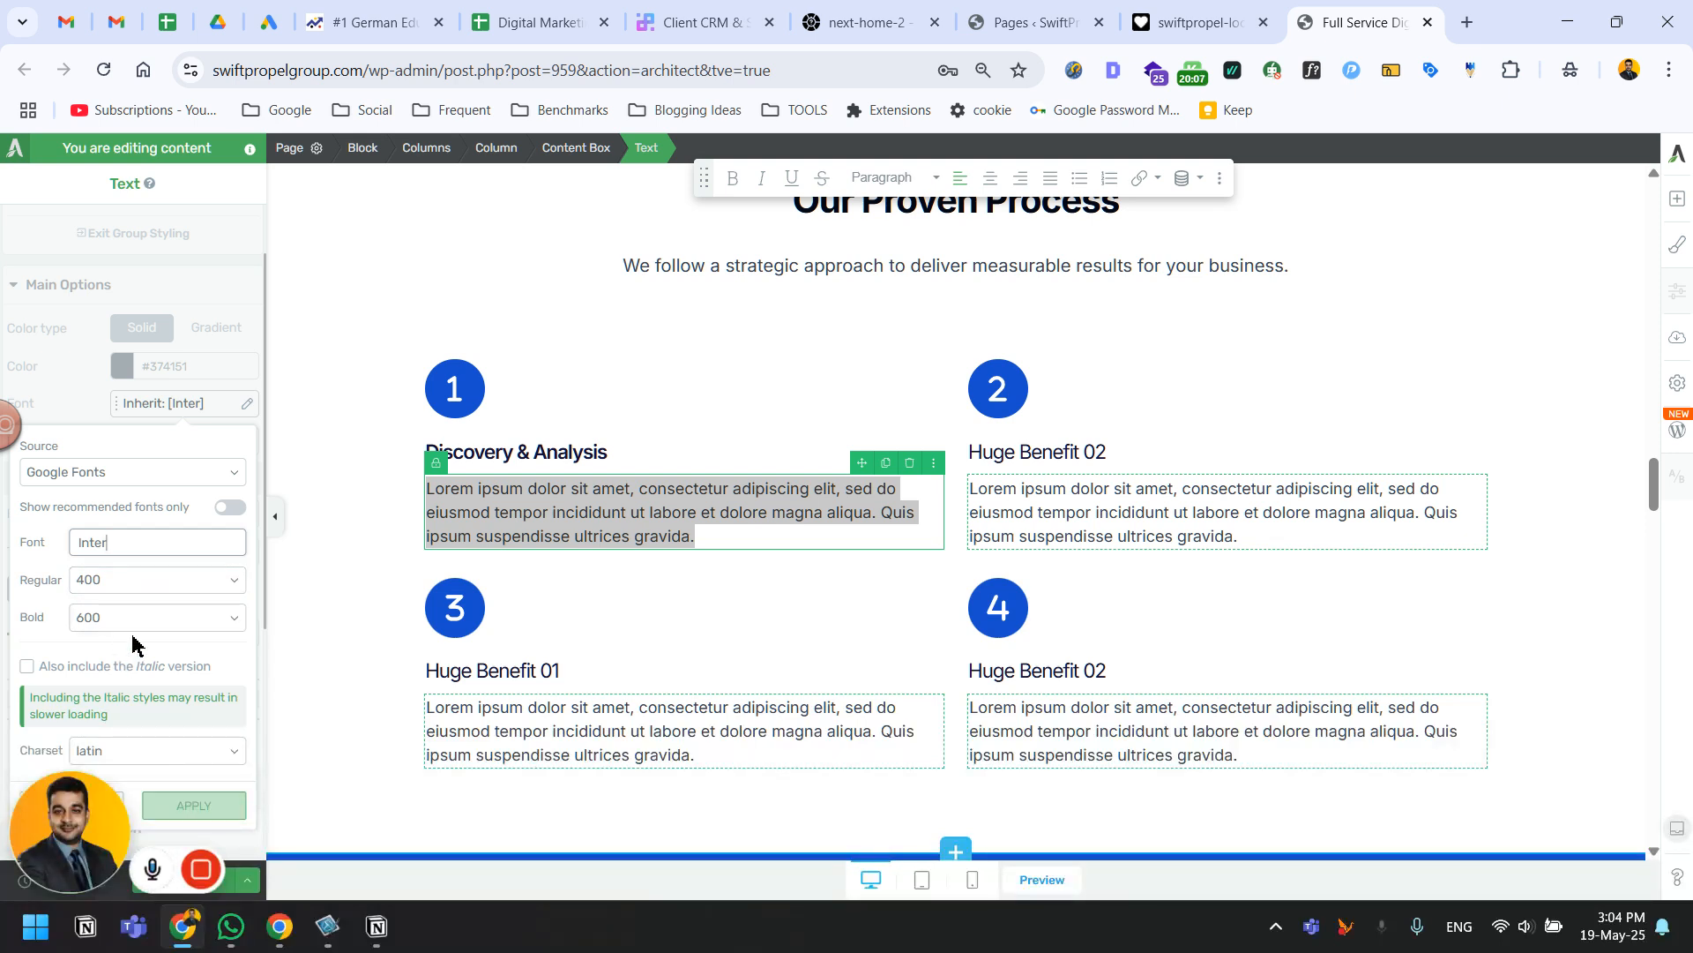
Set Inter's bold weight to 500 and apply the font to the benefit descriptions.
click(139, 619)
click(139, 618)
click(134, 619)
click(137, 646)
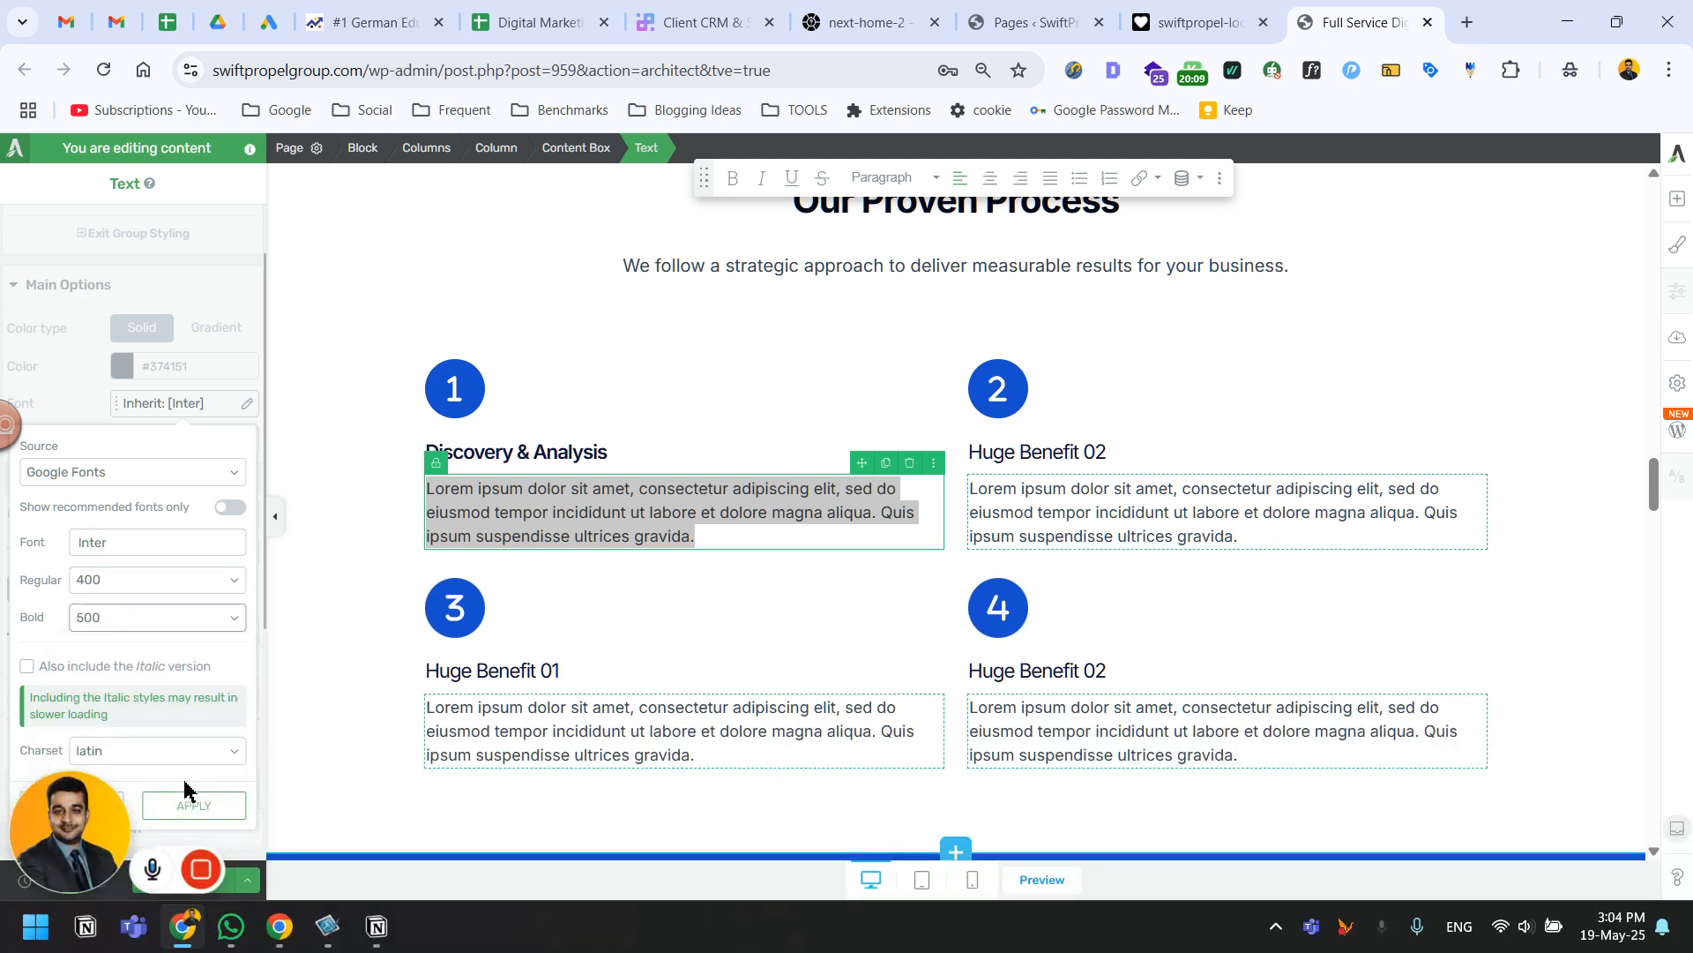
click(202, 806)
Compare the descriptions' font size and line height with the Lovable reference and inspect the reference description's text color.
click(1229, 16)
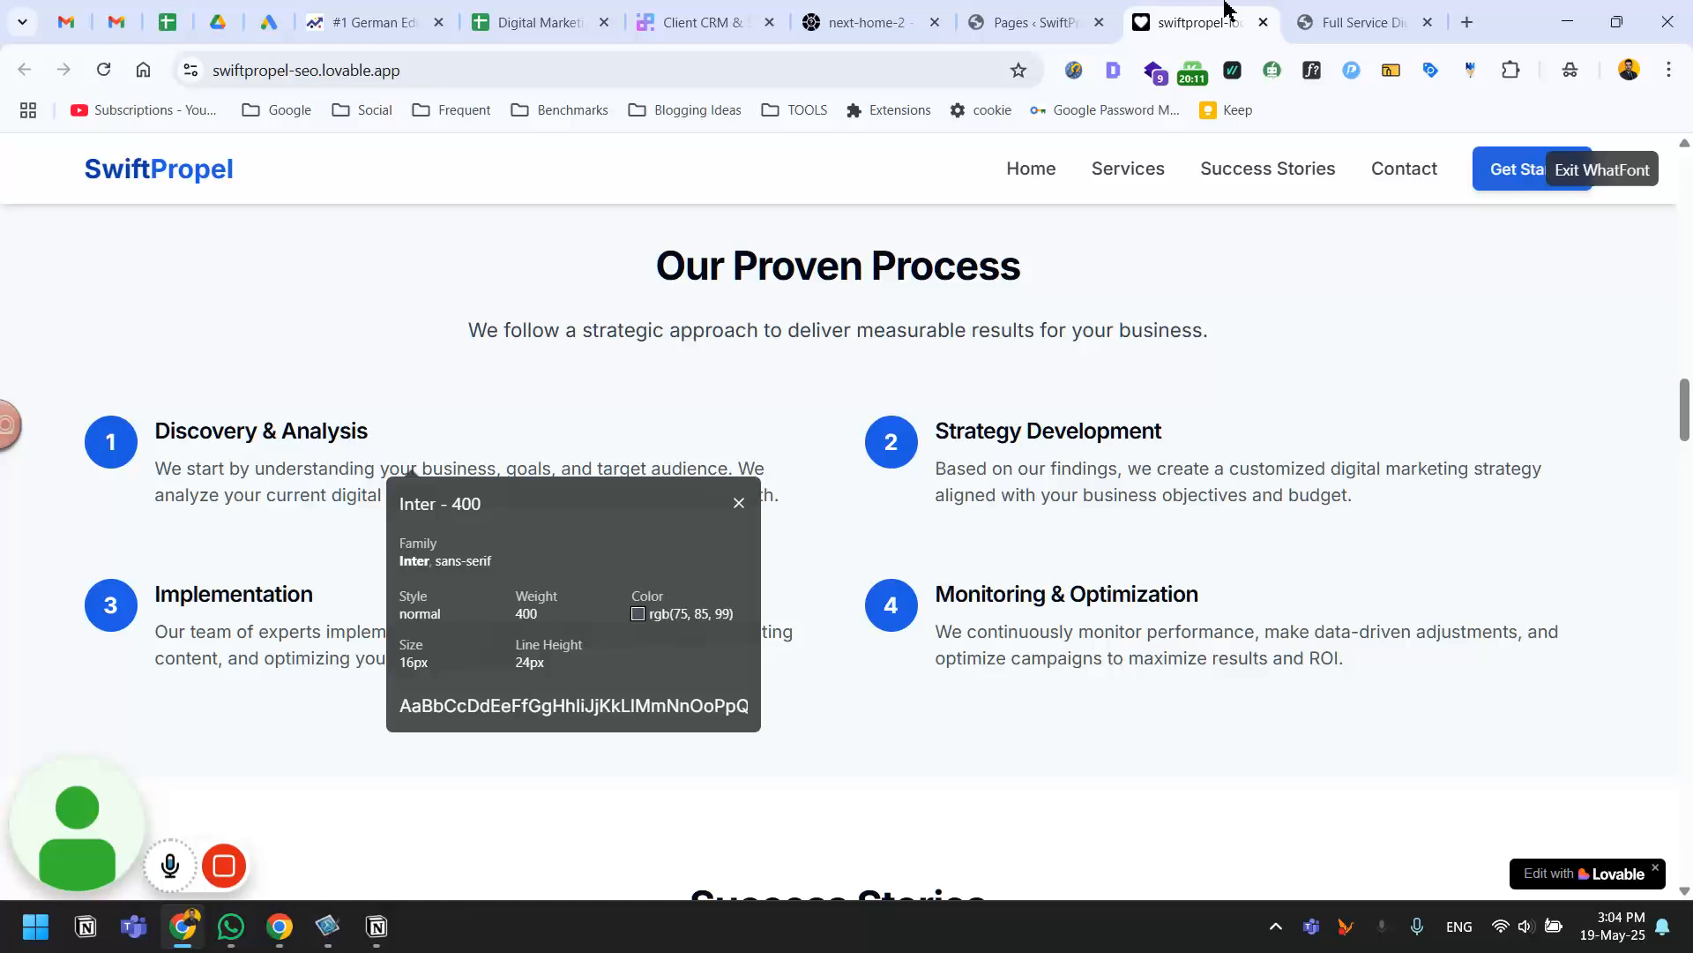
click(1359, 16)
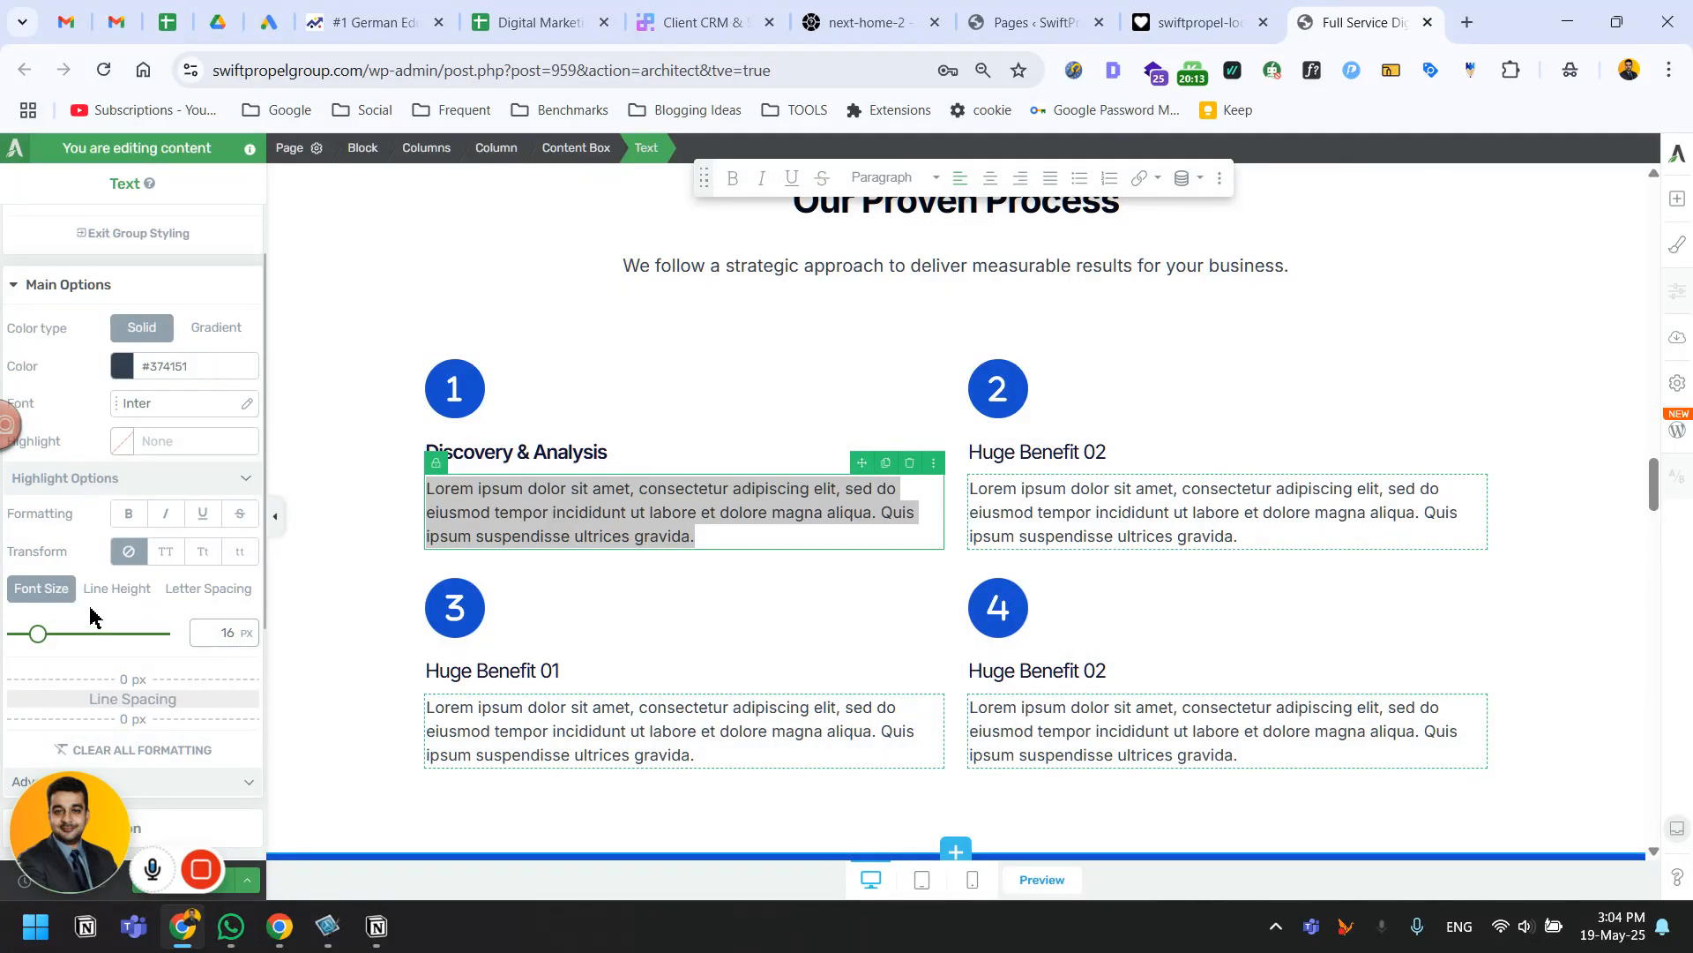
click(117, 589)
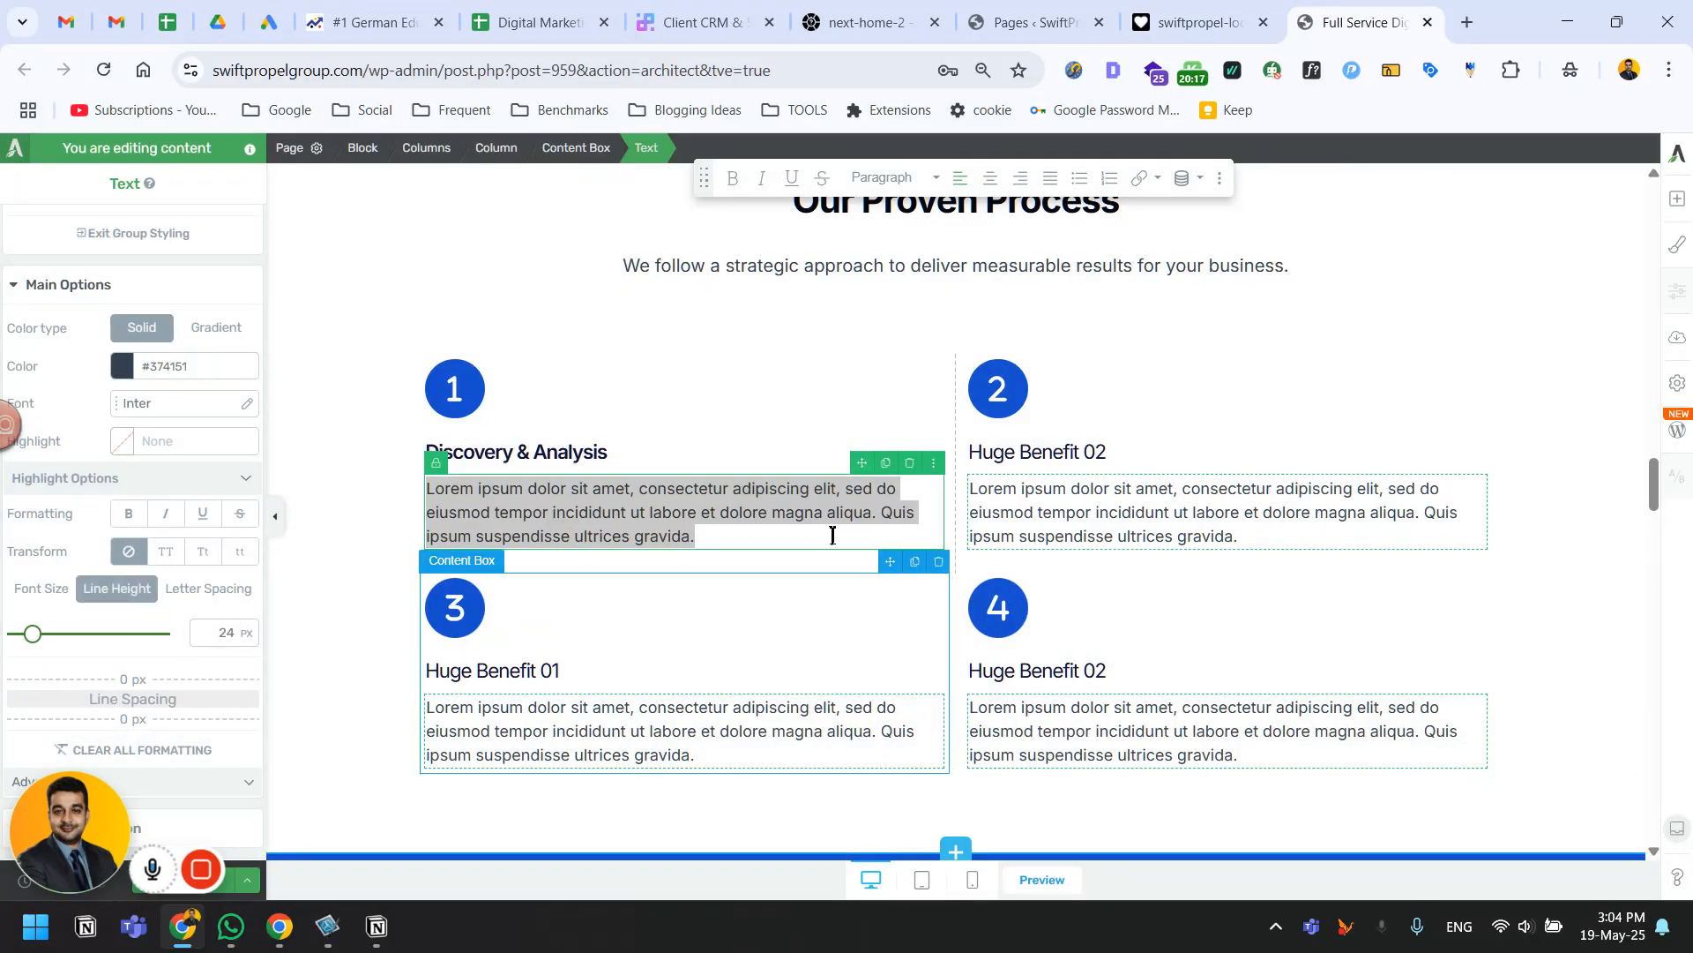
click(783, 510)
key(ctrl+shift+Tab)
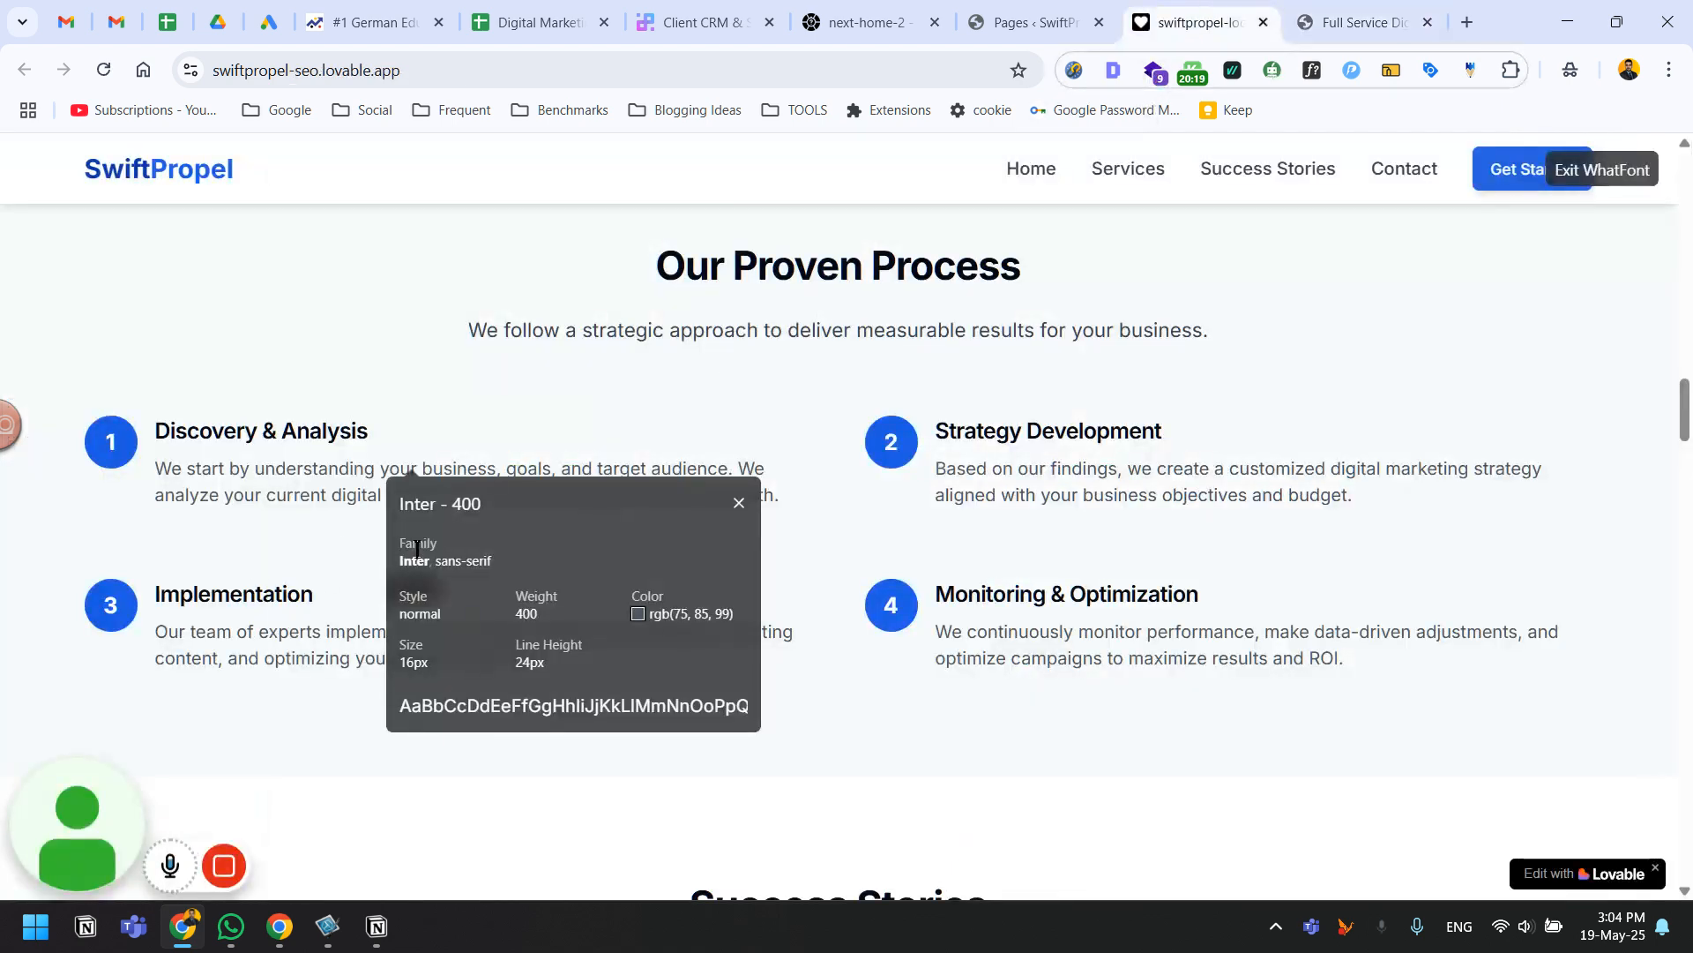
click(739, 503)
double_click(226, 508)
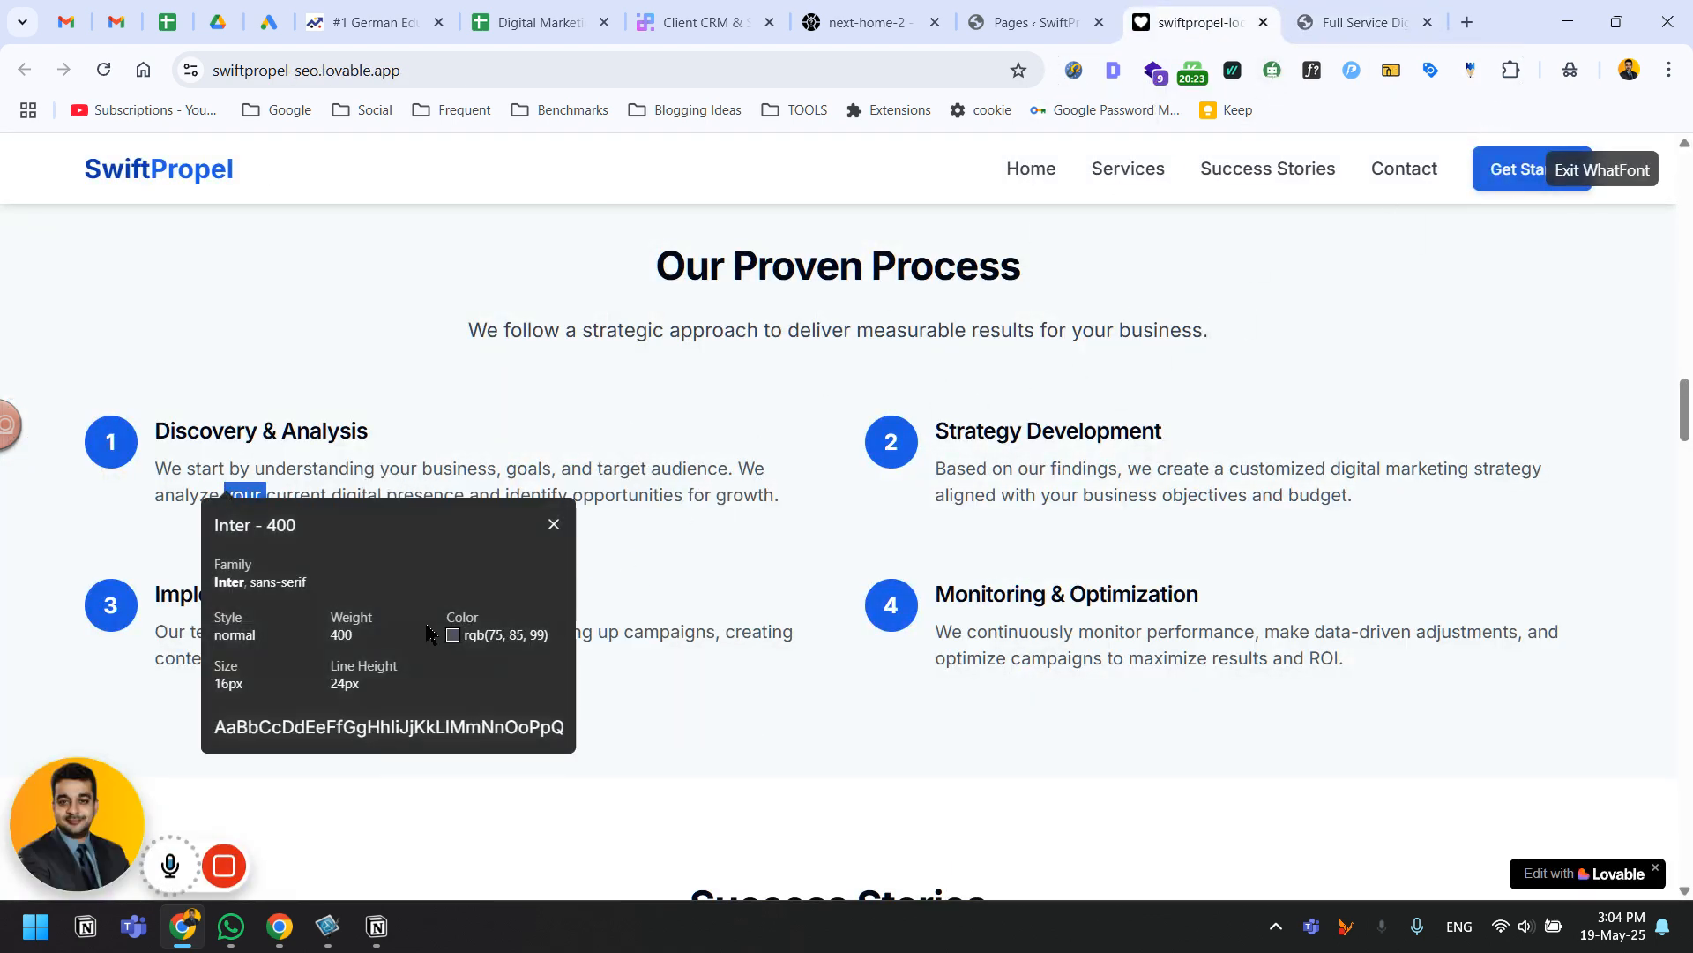
mouse_move(494, 652)
Set the benefit descriptions' text color to #4b5563 in the editor and save the page.
click(1362, 22)
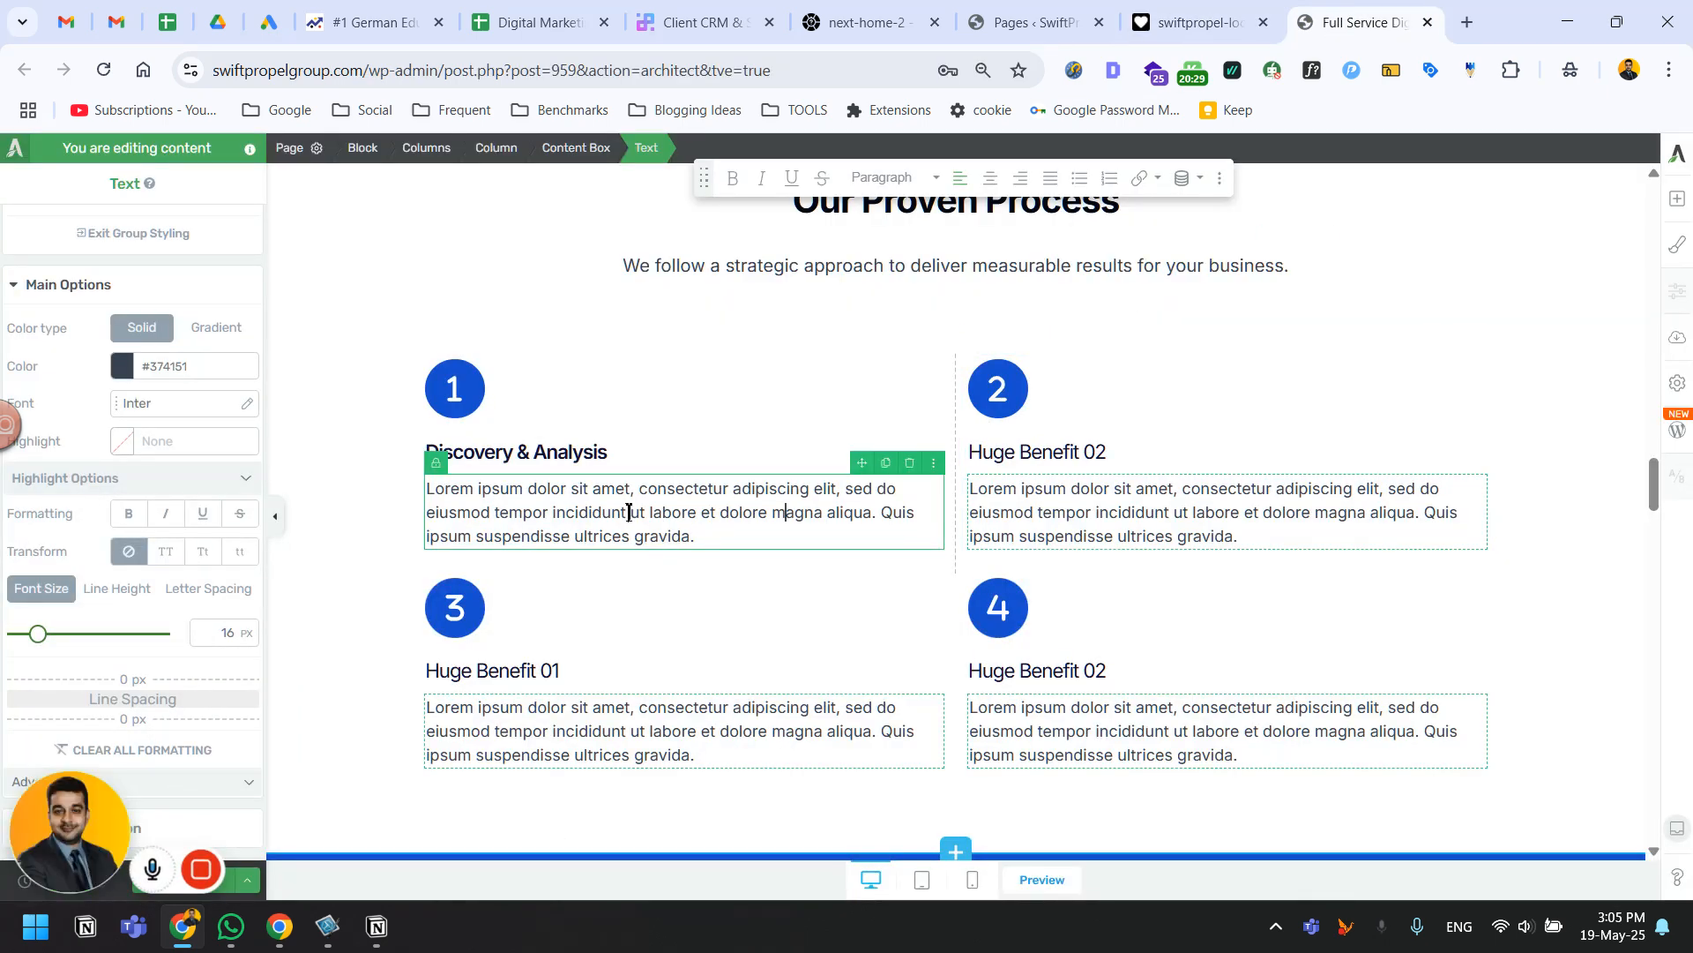
click(121, 365)
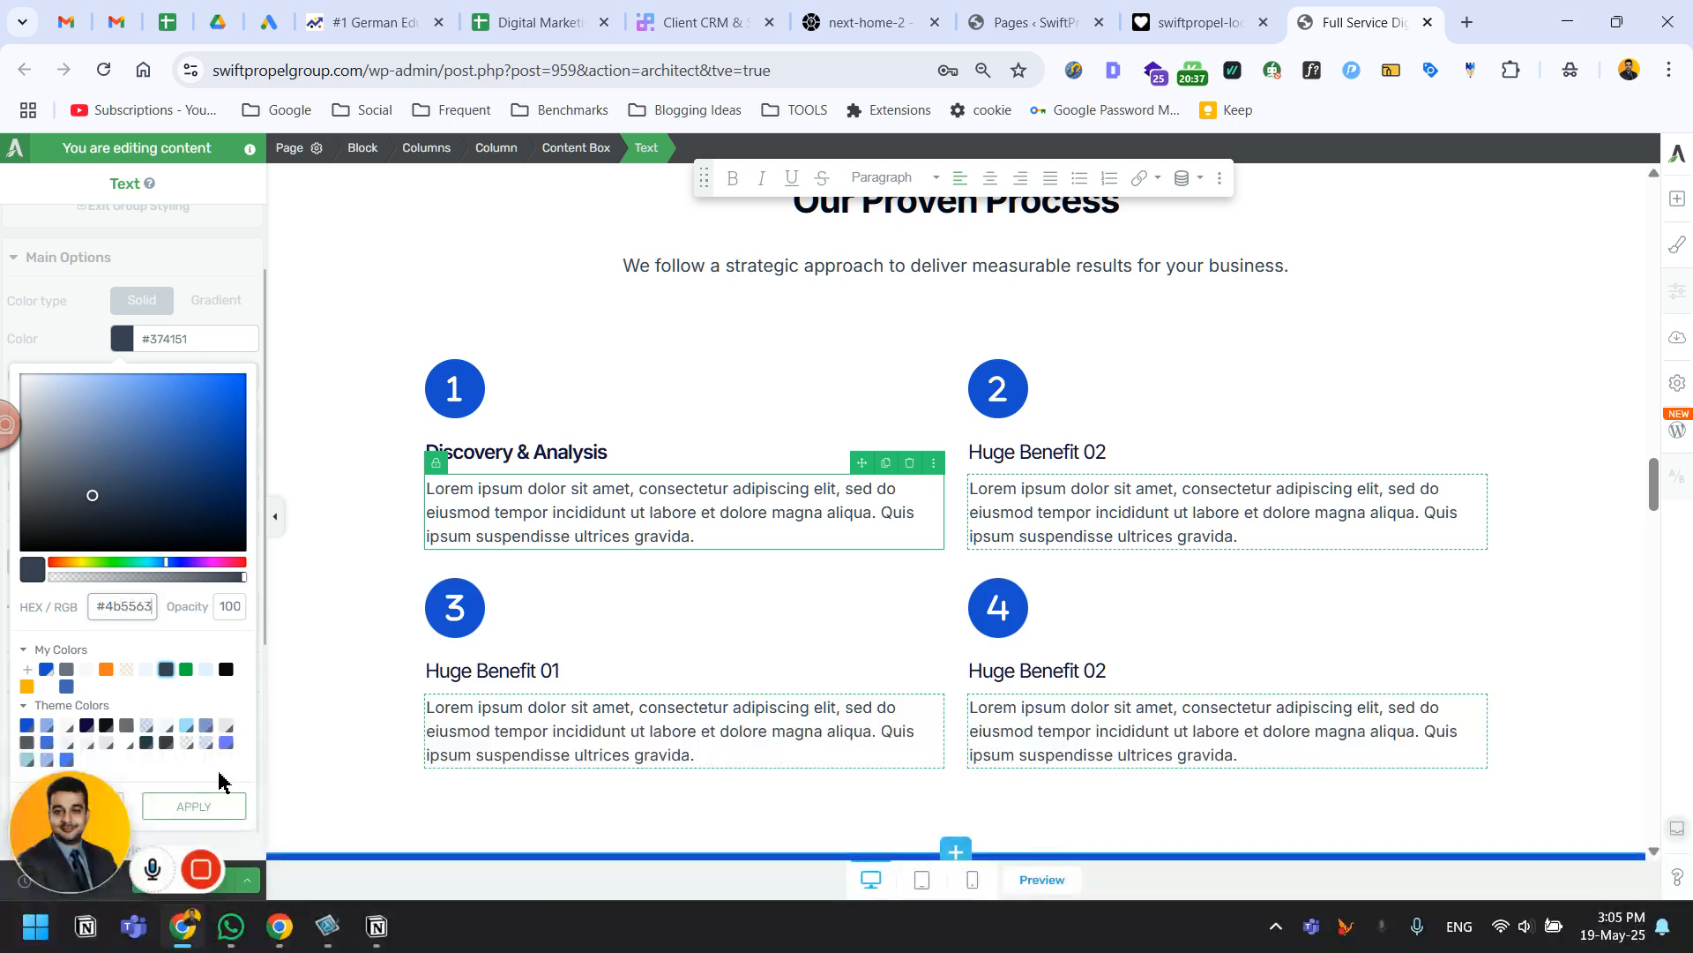
click(212, 806)
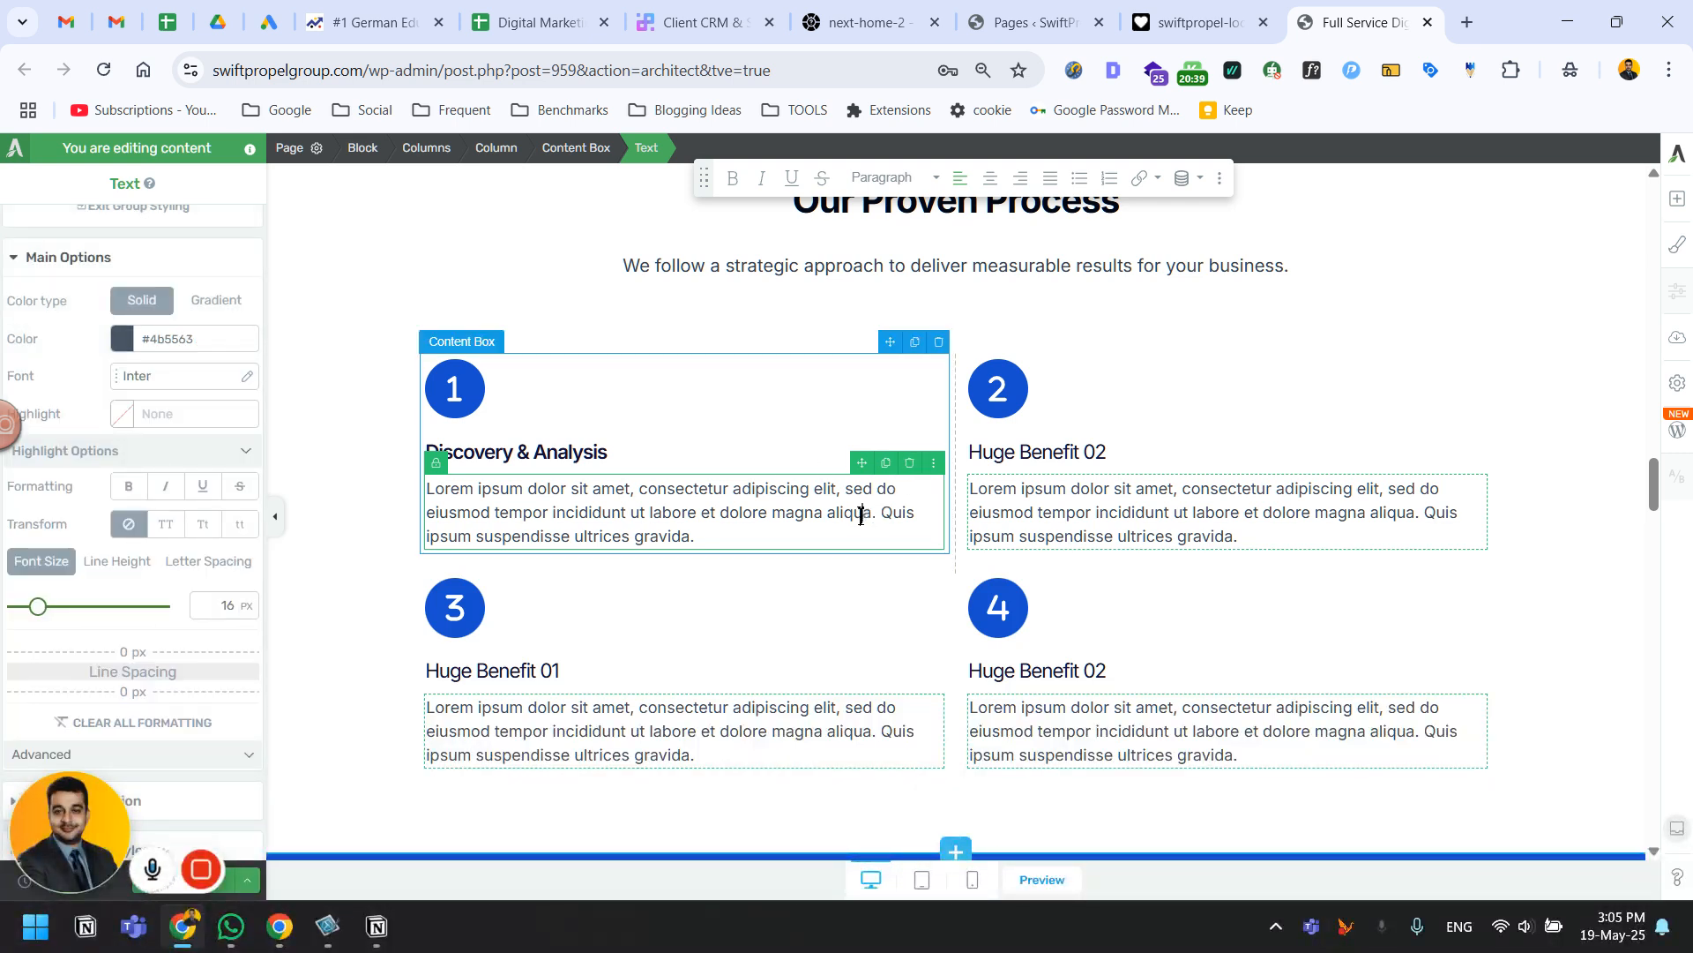
click(1008, 501)
click(839, 505)
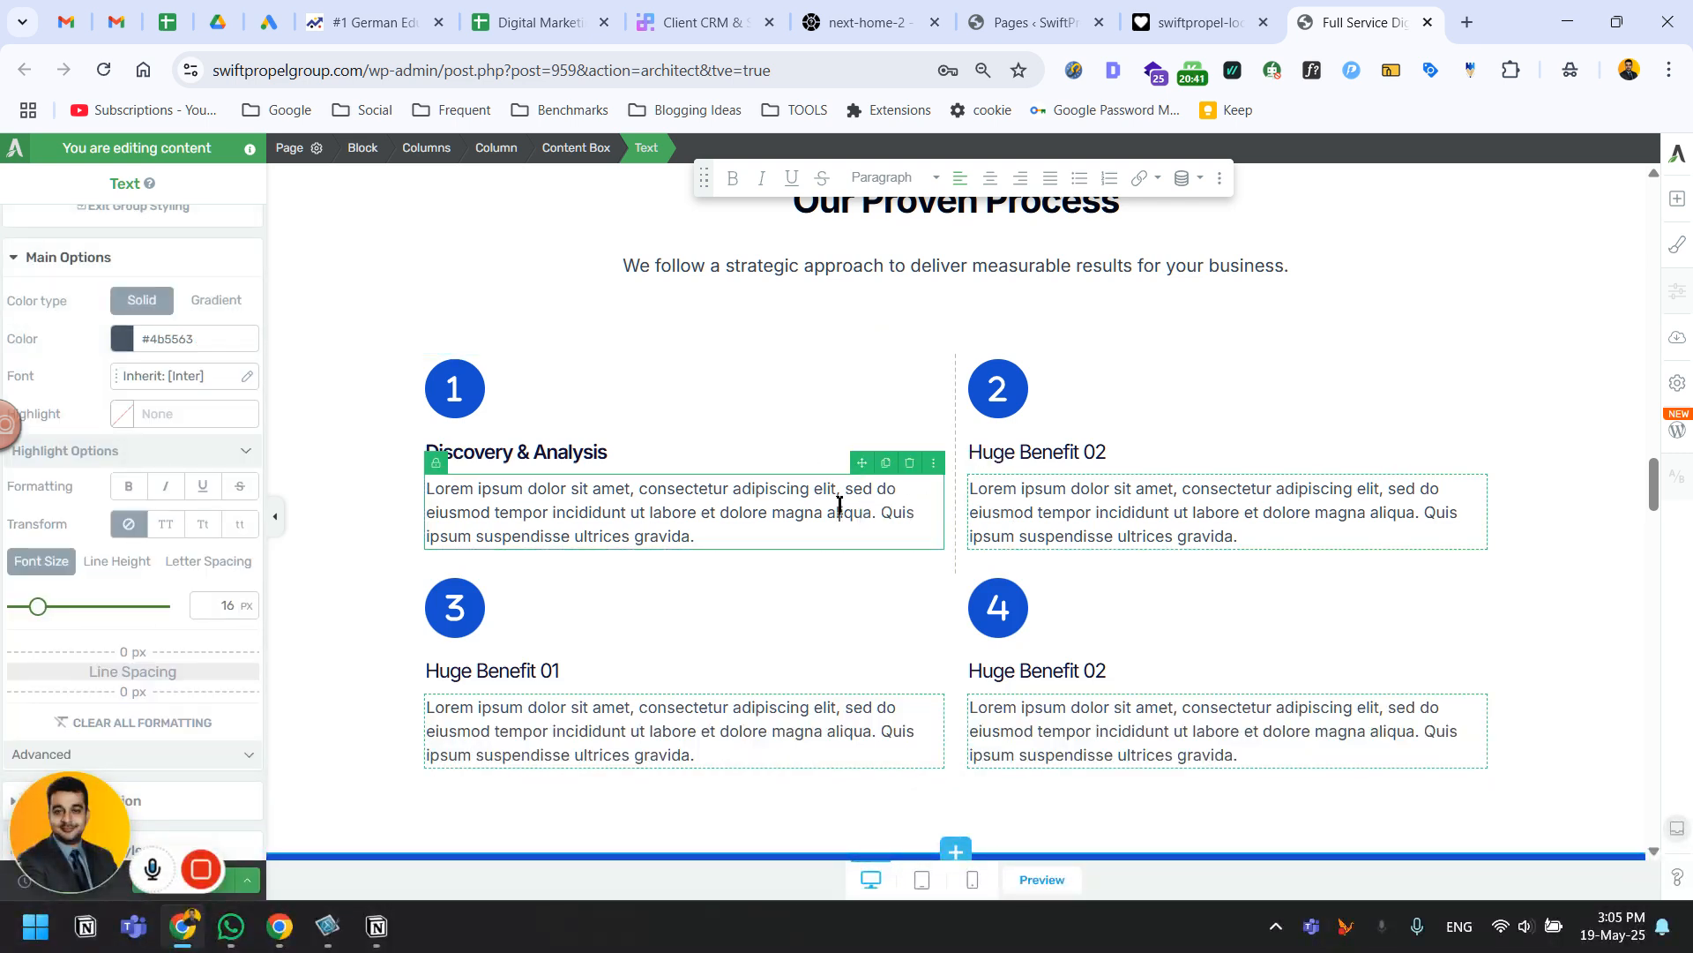
key(ctrl+s)
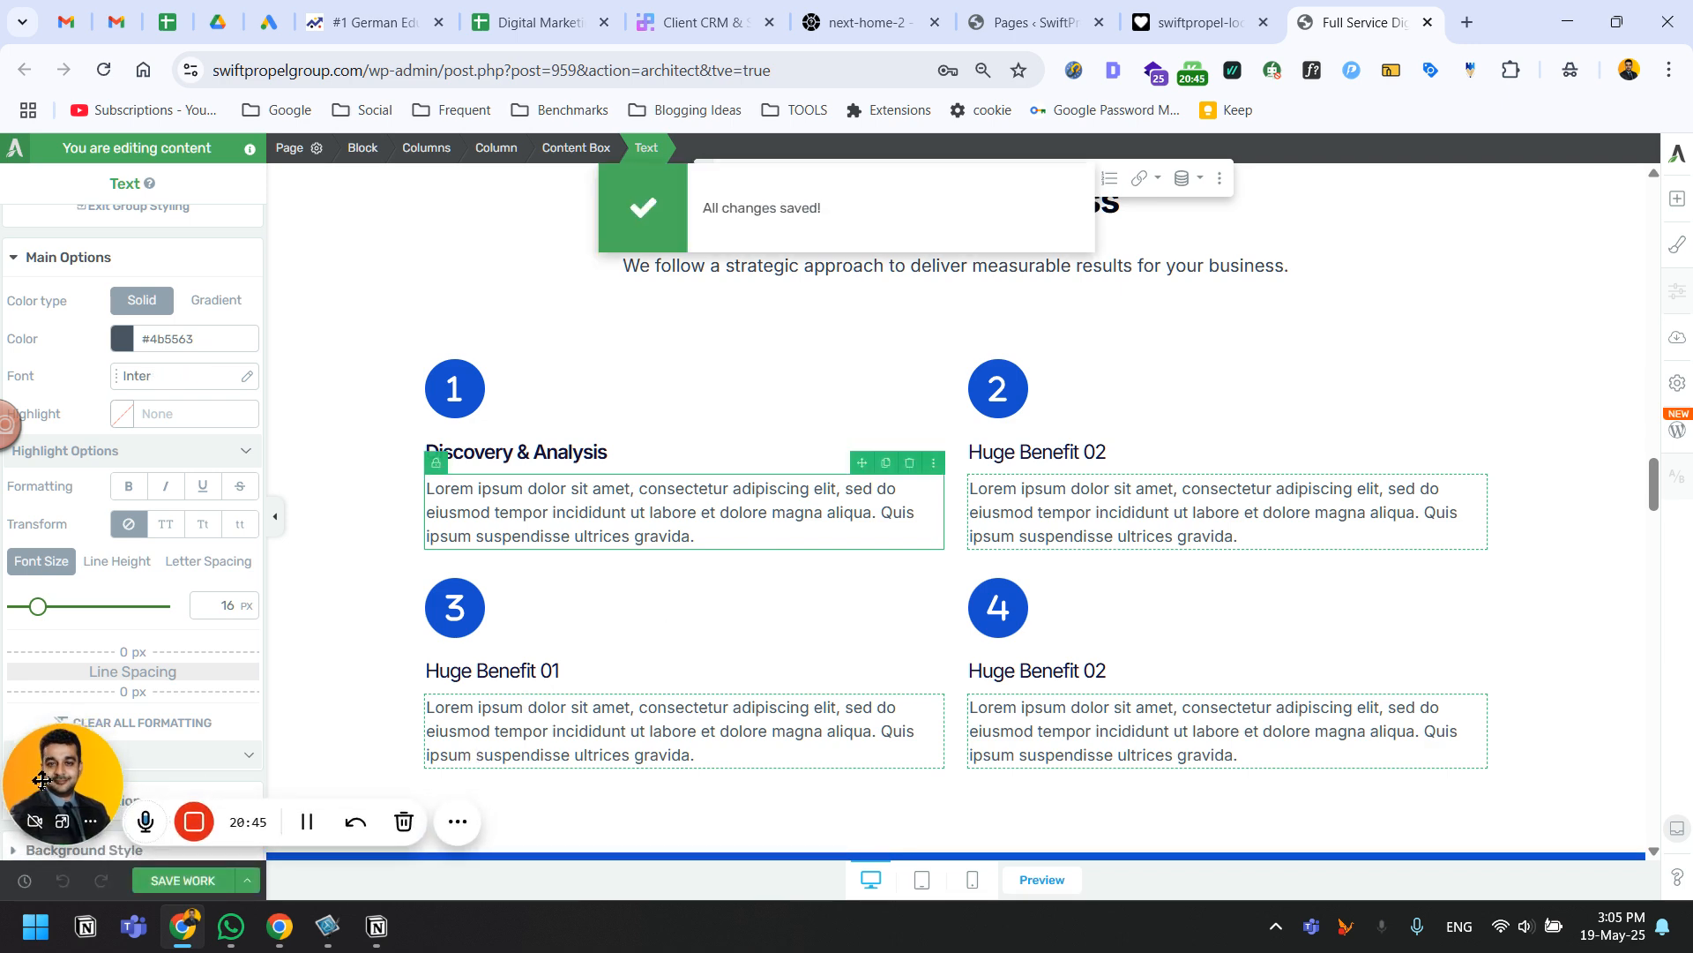
Exit WhatFont on the Lovable reference and copy its "Discovery & Analysis" description over the first item's placeholder text in the editor.
click(1202, 19)
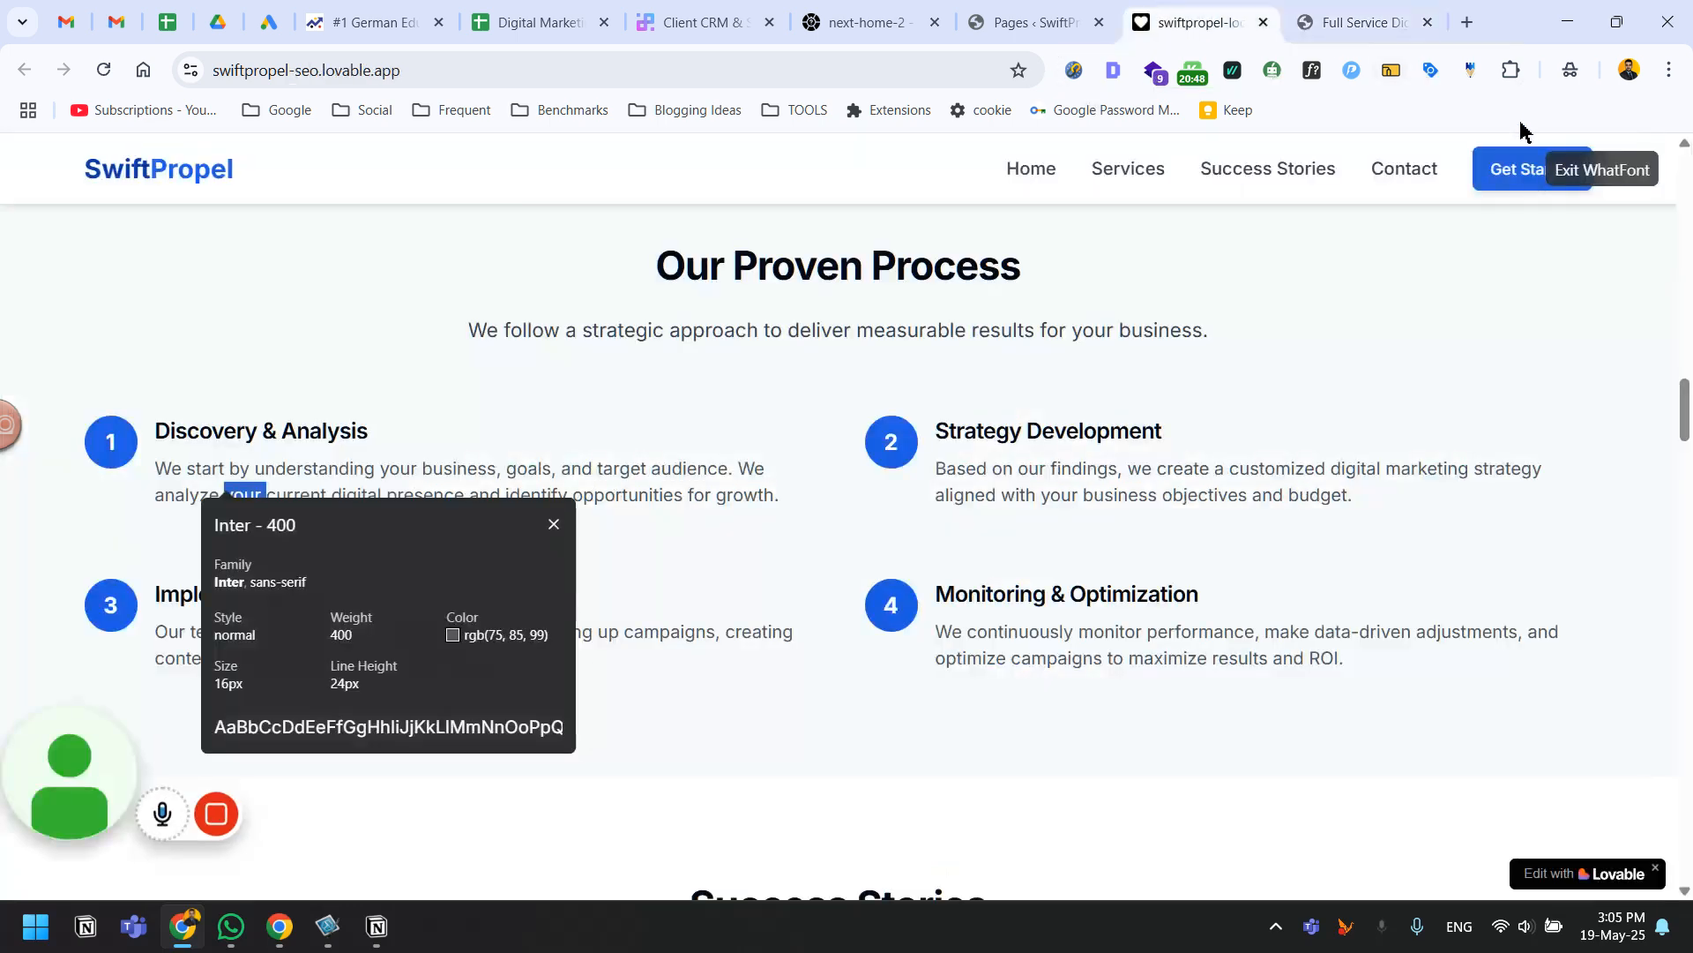
click(1641, 176)
click(331, 491)
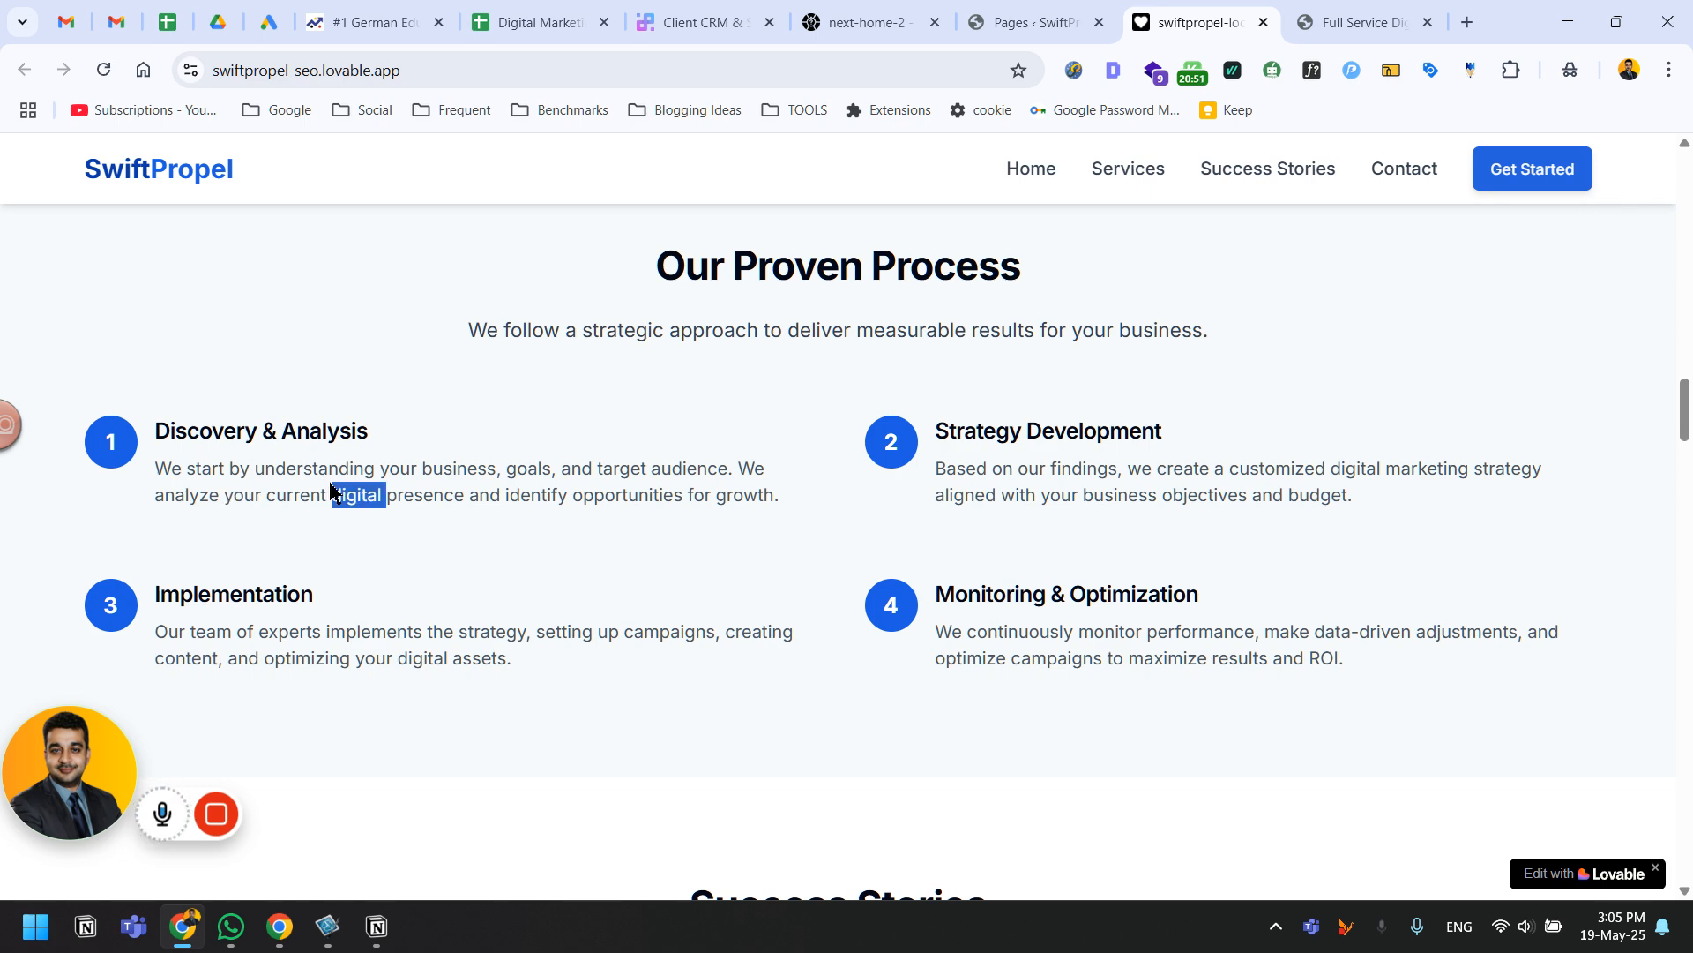
drag(331, 491, 337, 472)
triple_click(338, 472)
key(ctrl+c)
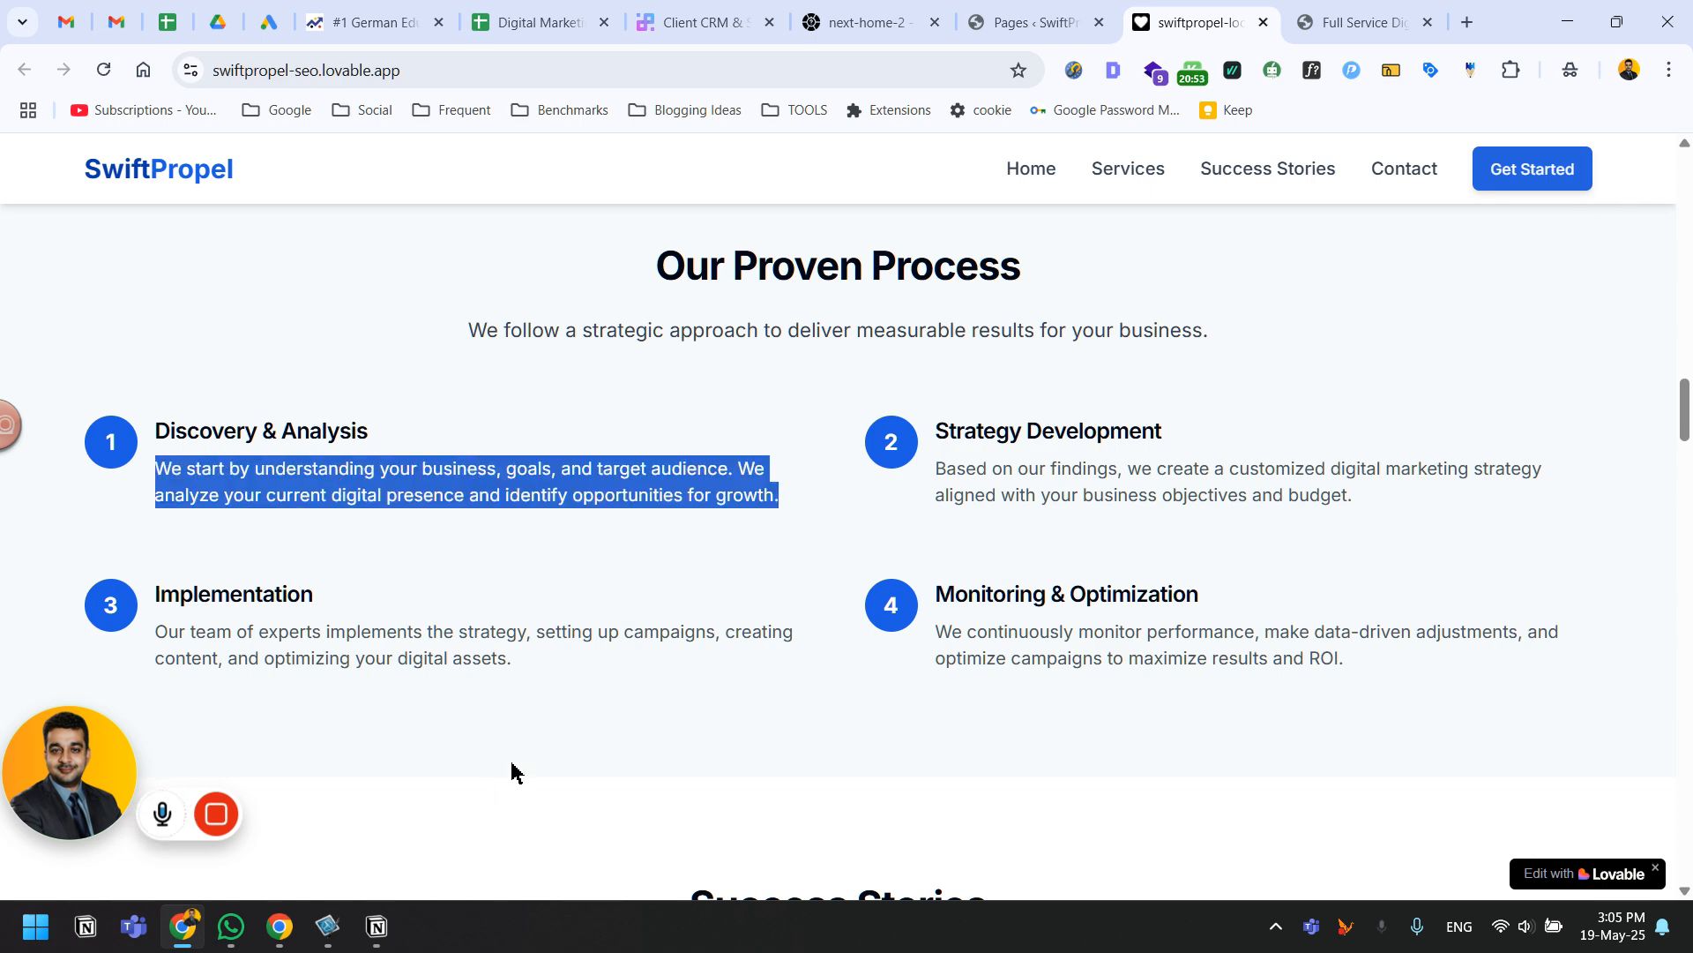
click(1359, 22)
click(638, 507)
triple_click(638, 516)
key(ctrl+v)
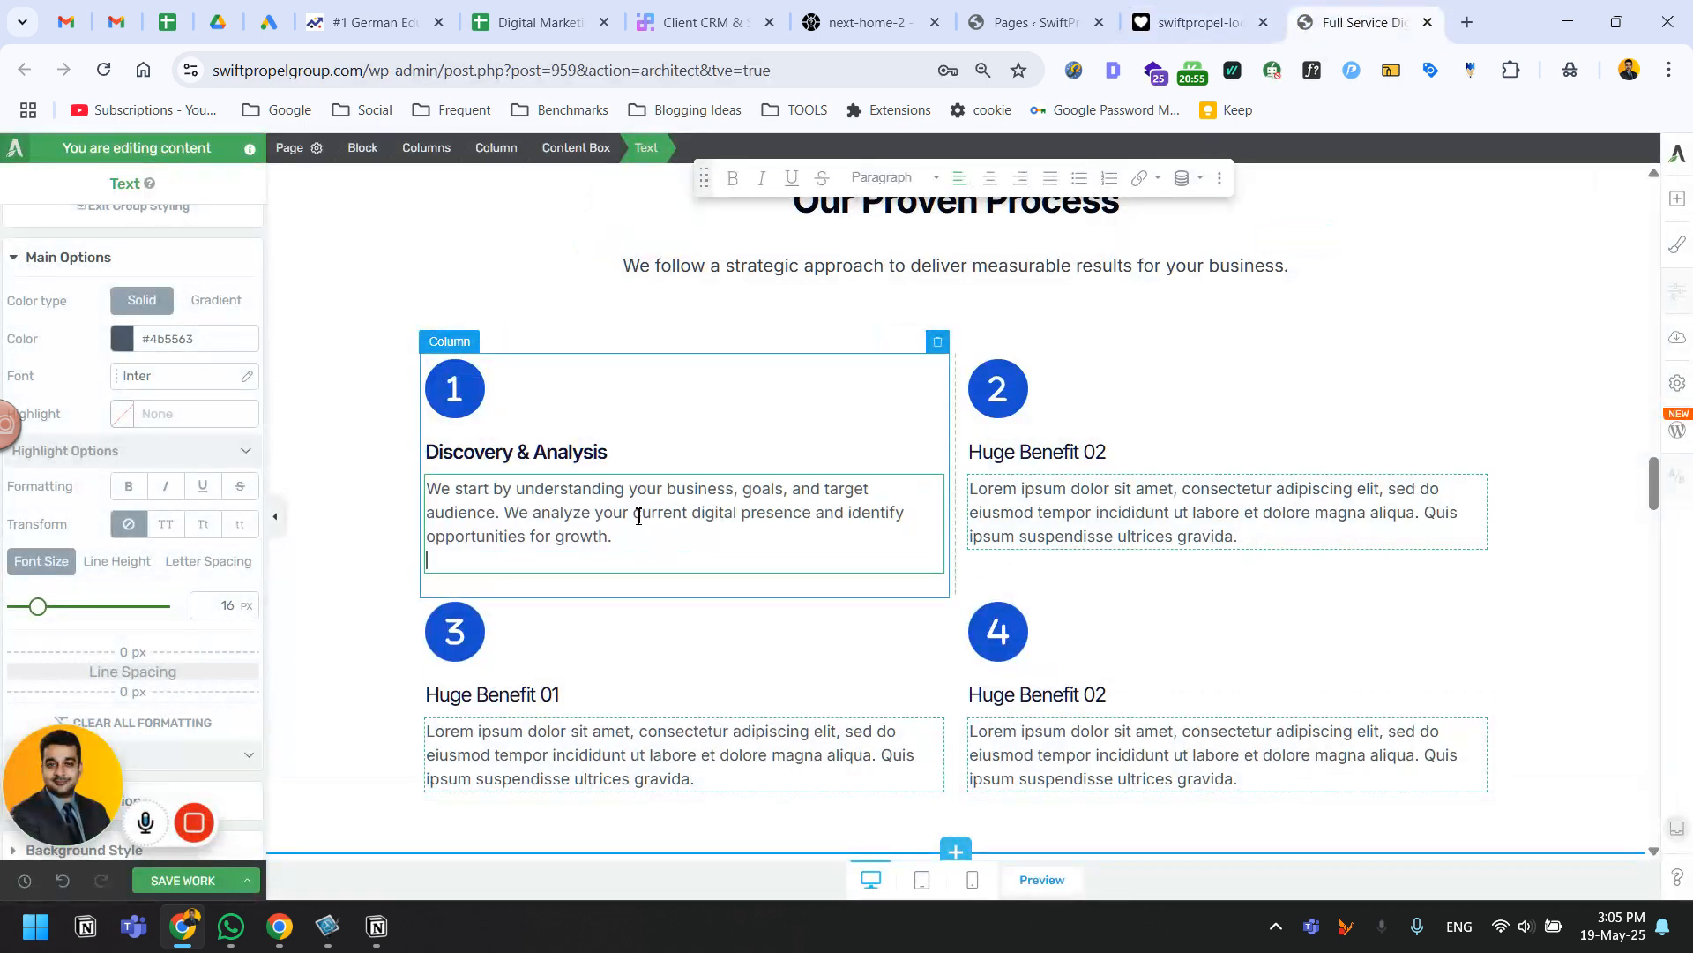
Replace the second item's placeholder title with "Strategy Development" copied from the Lovable reference and make it bold.
click(1140, 18)
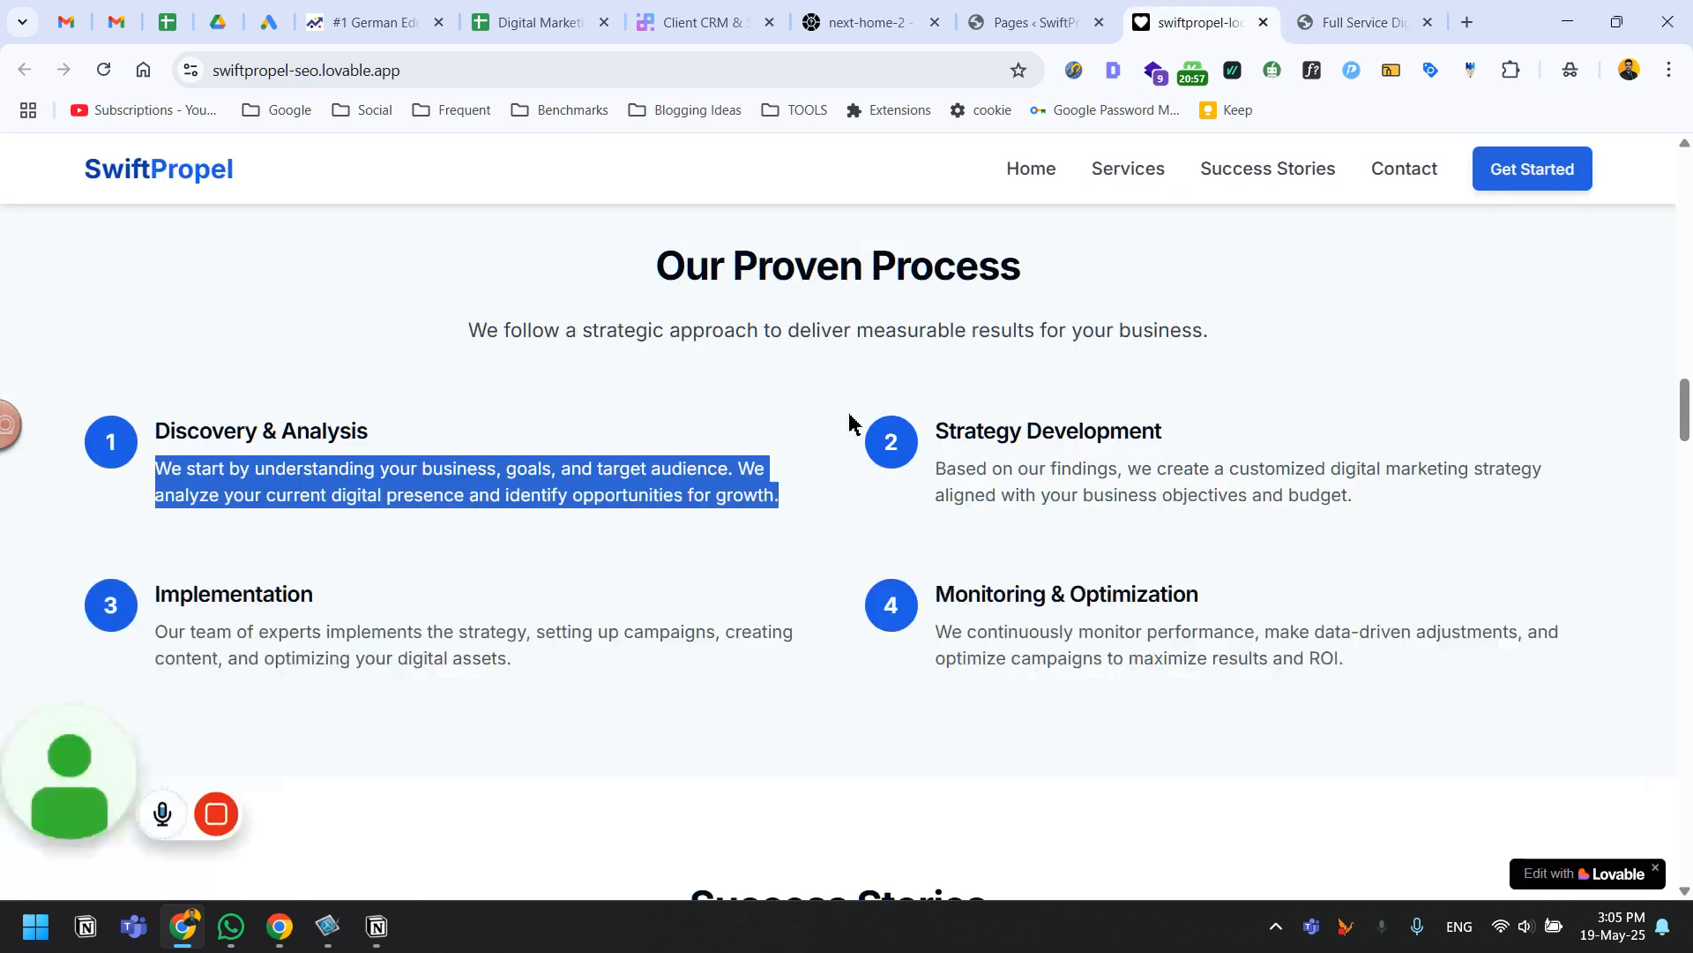
triple_click(993, 437)
key(ctrl+c)
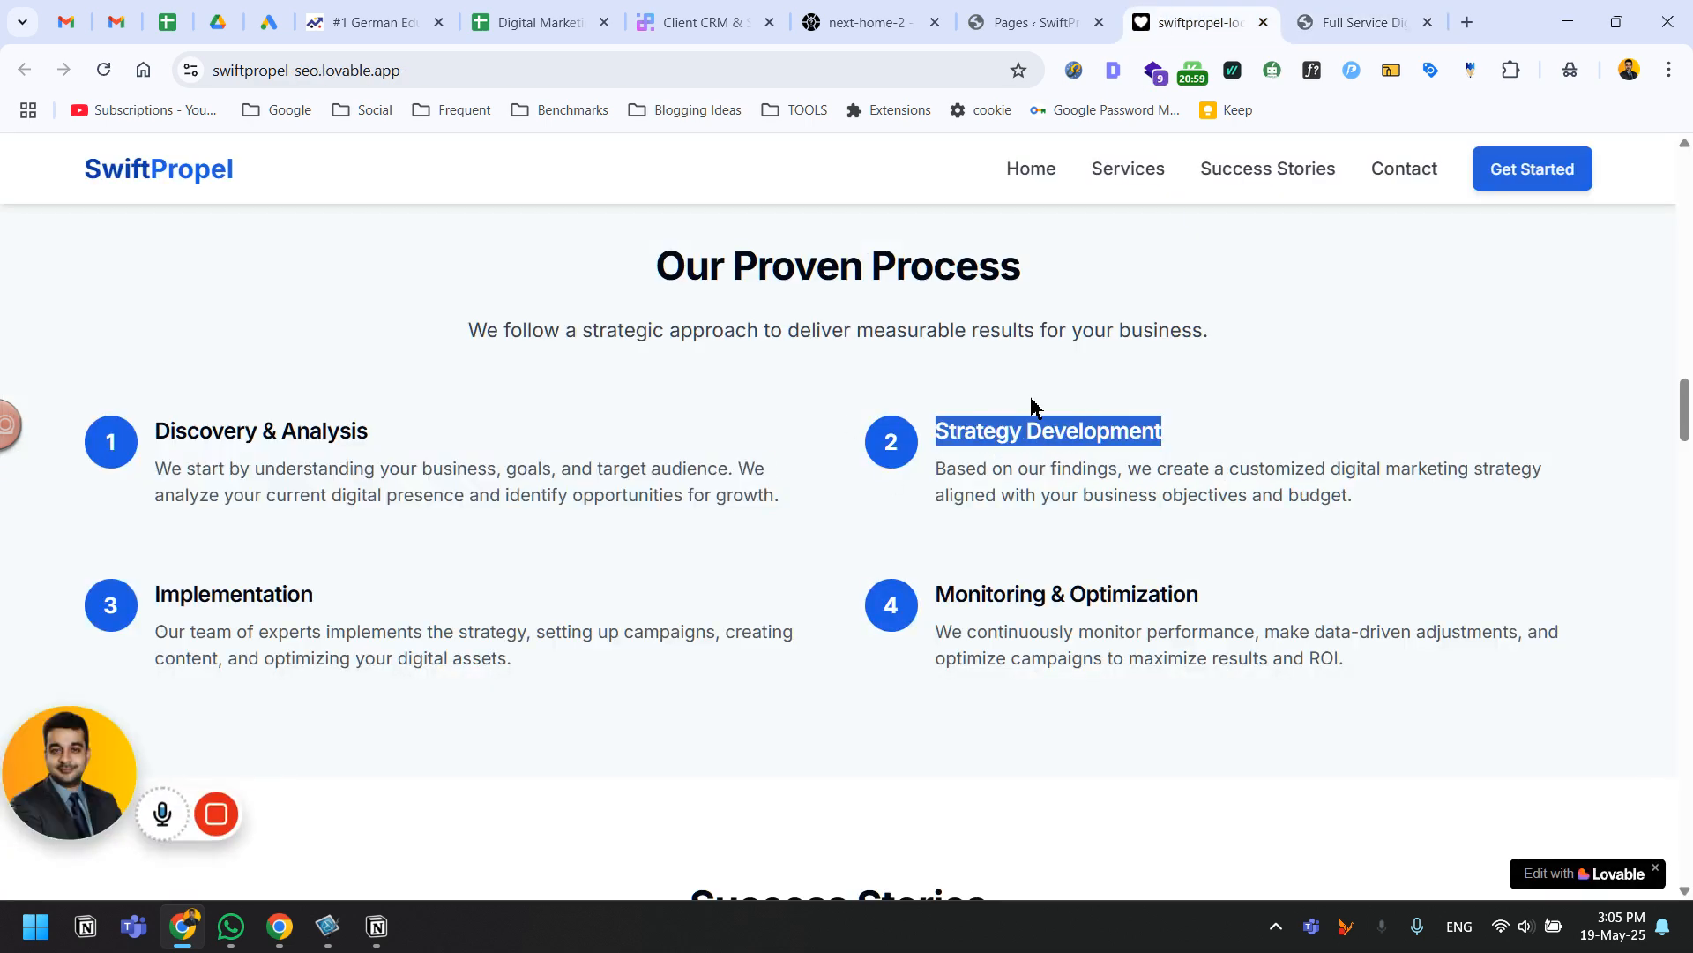
click(1358, 22)
double_click(1067, 454)
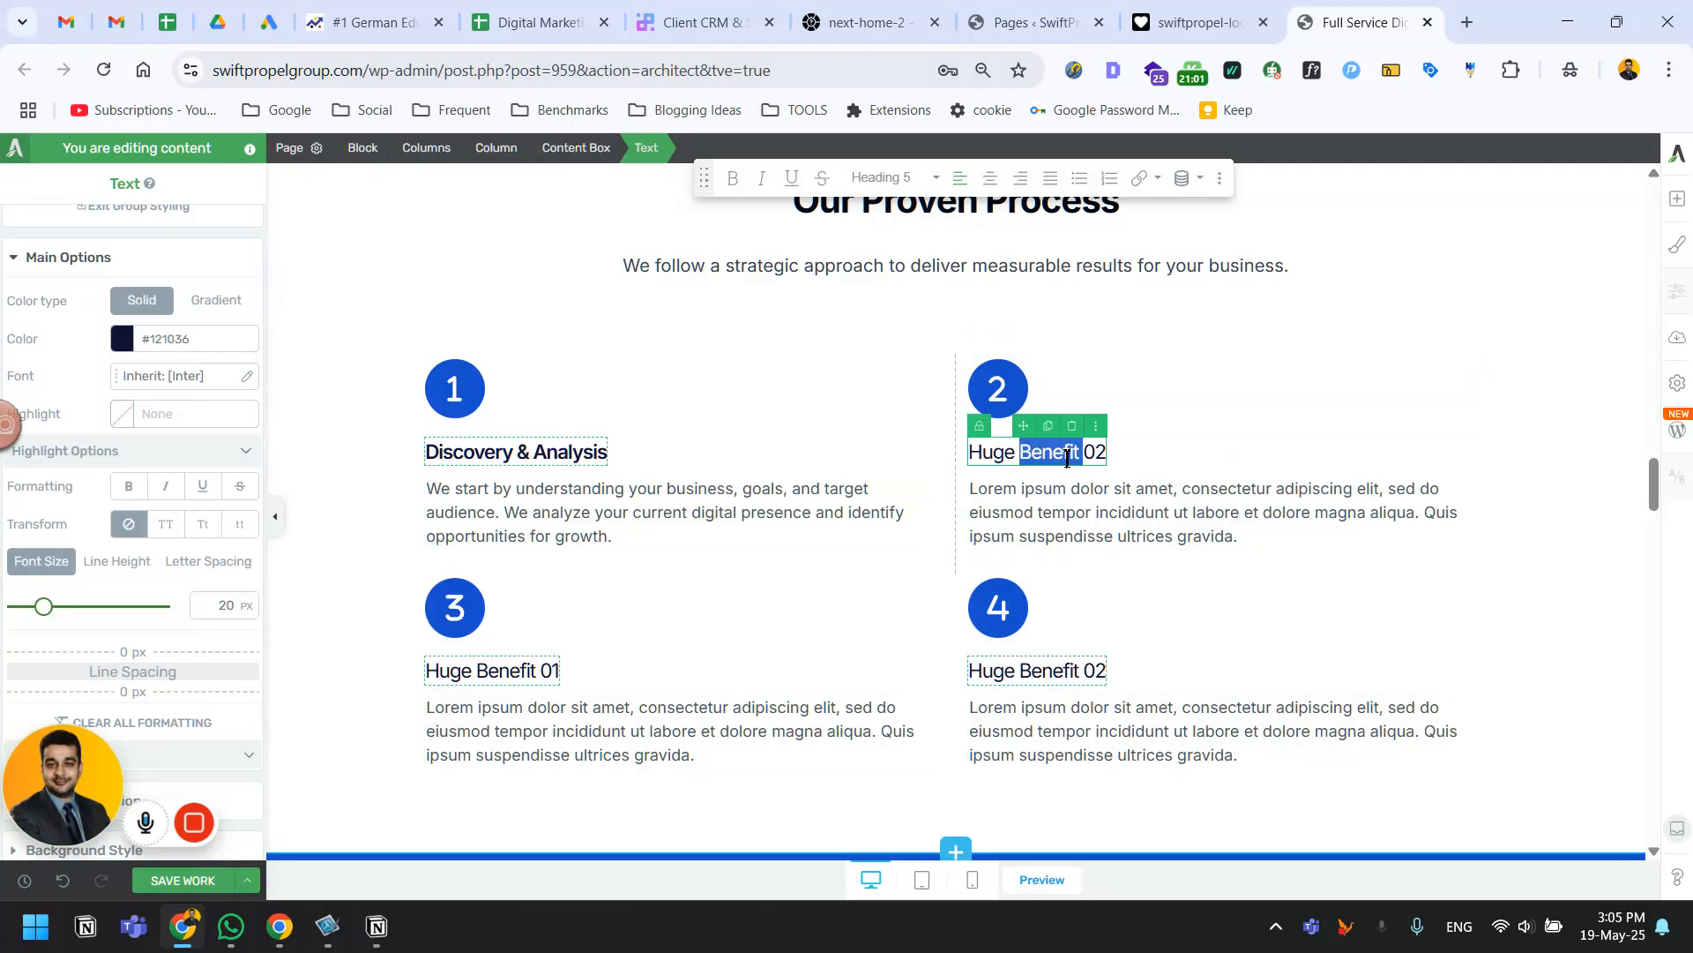
triple_click(1067, 458)
key(ctrl+v)
triple_click(1061, 455)
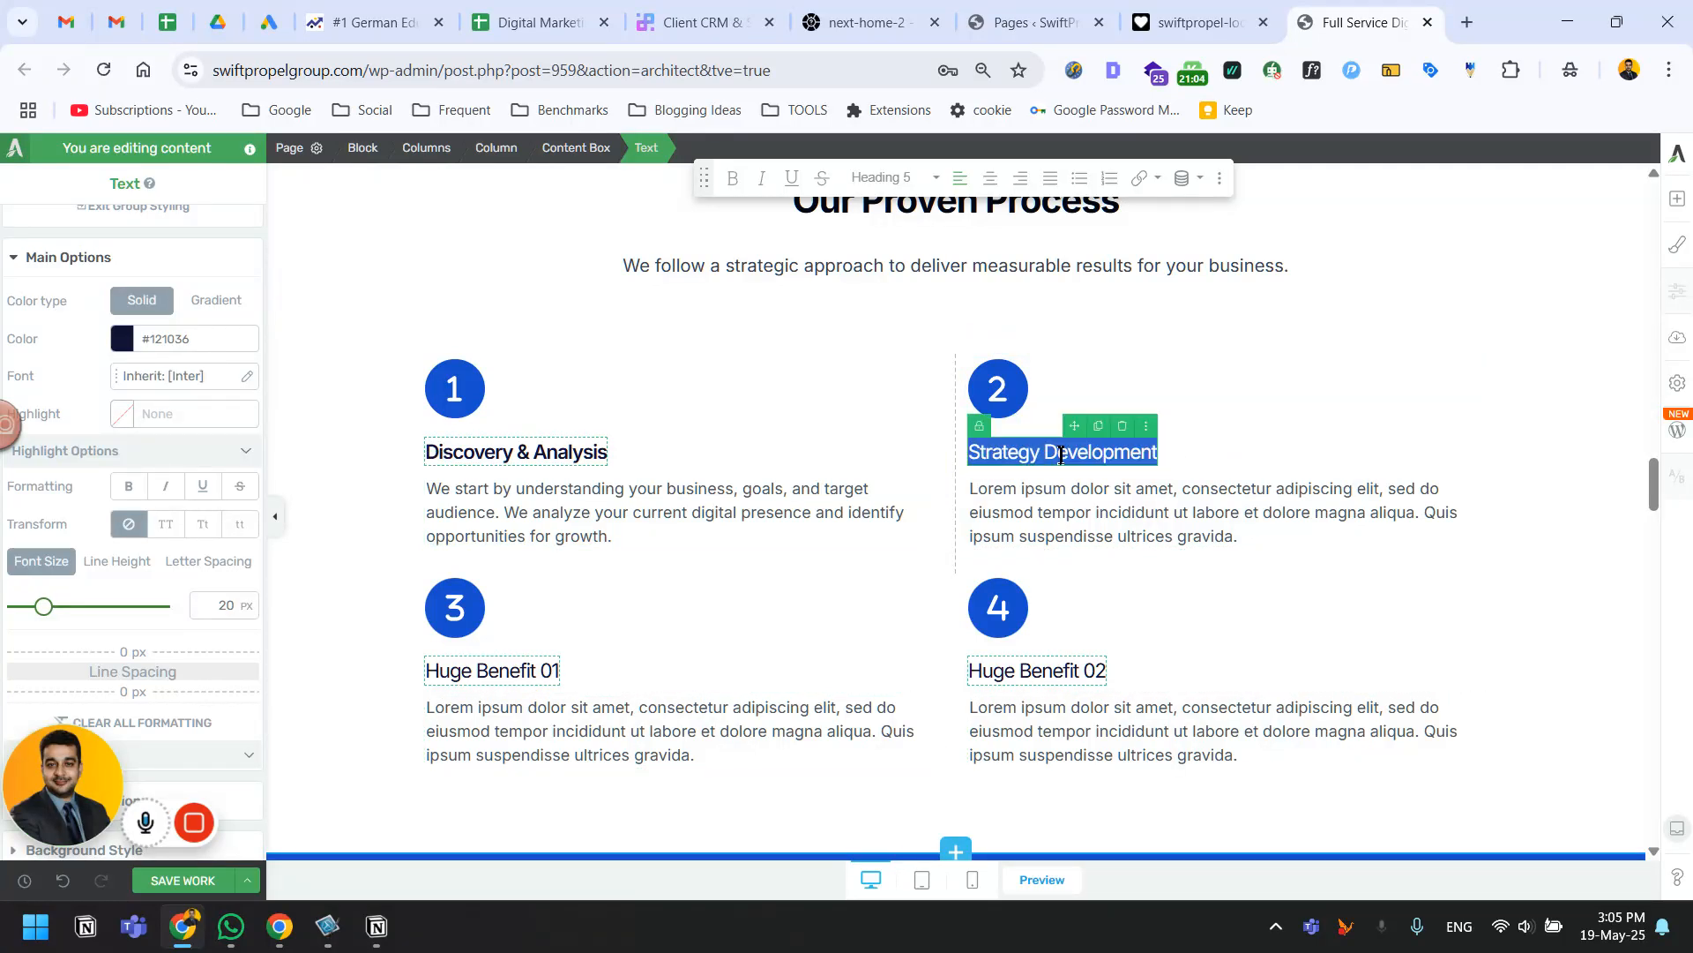
Replace the third item's placeholder title with "Implementation" copied from the Lovable reference and make it bold.
click(1172, 12)
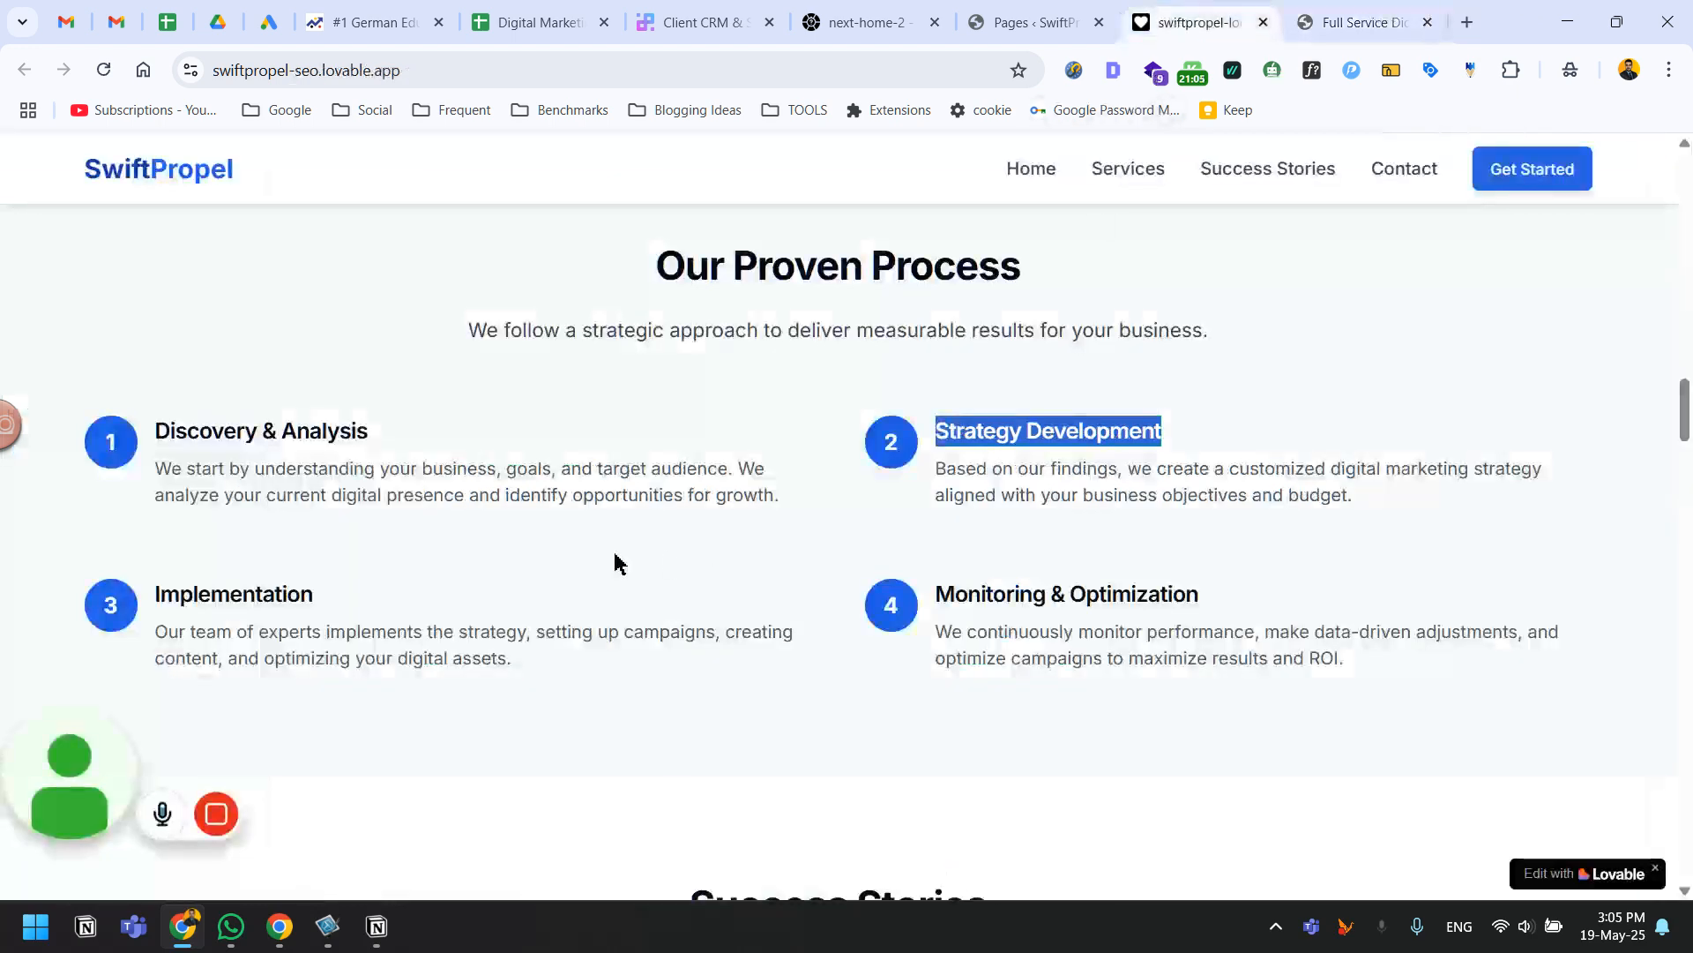
double_click(268, 598)
key(ctrl+c)
click(1406, 19)
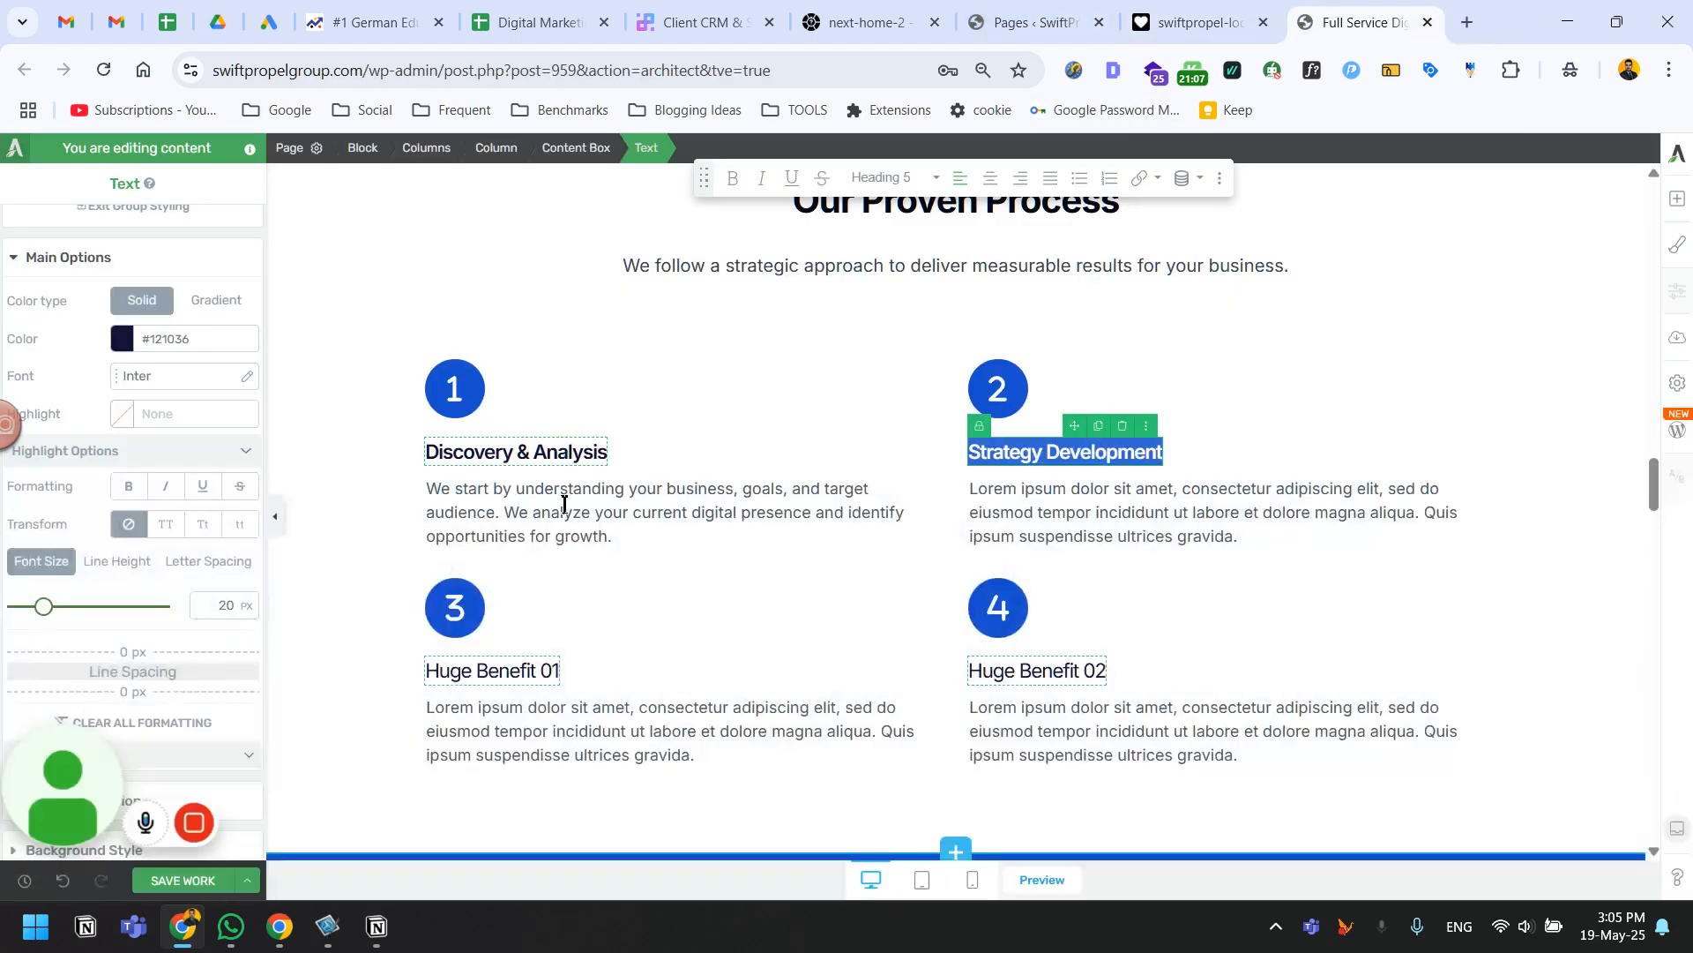
click(494, 668)
key(ctrl+a)
key(ctrl+v)
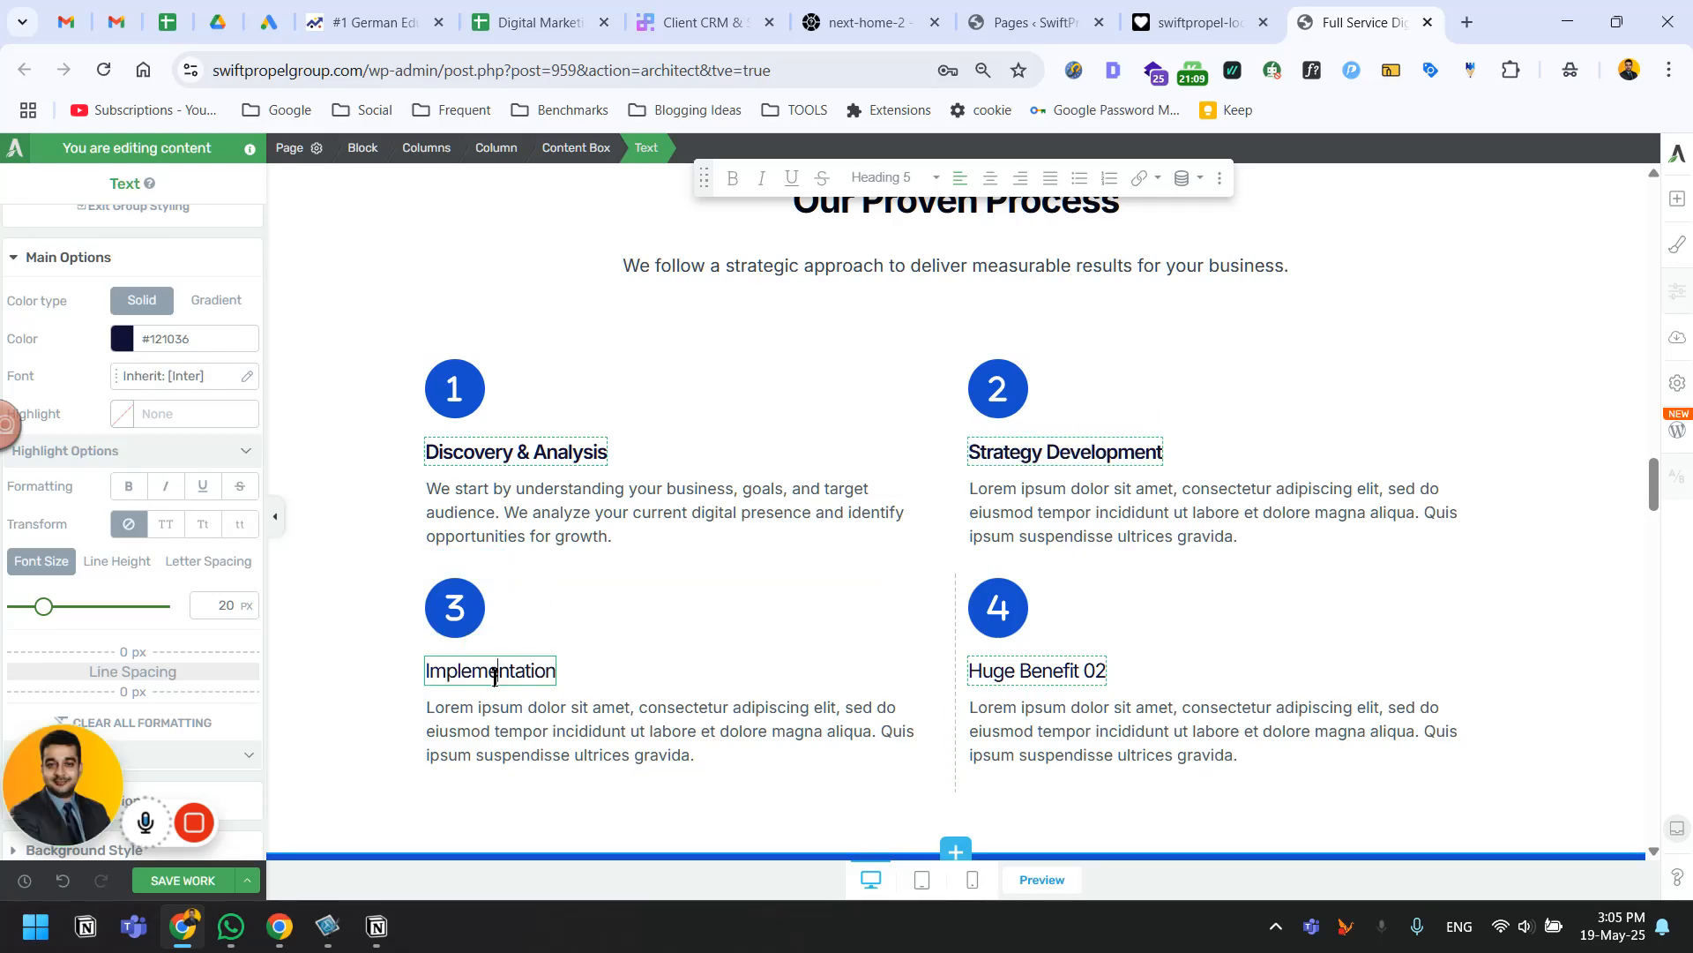
double_click(495, 675)
Copy the Lovable reference's "Implementation" description over the third item's placeholder text in the editor.
click(1236, 17)
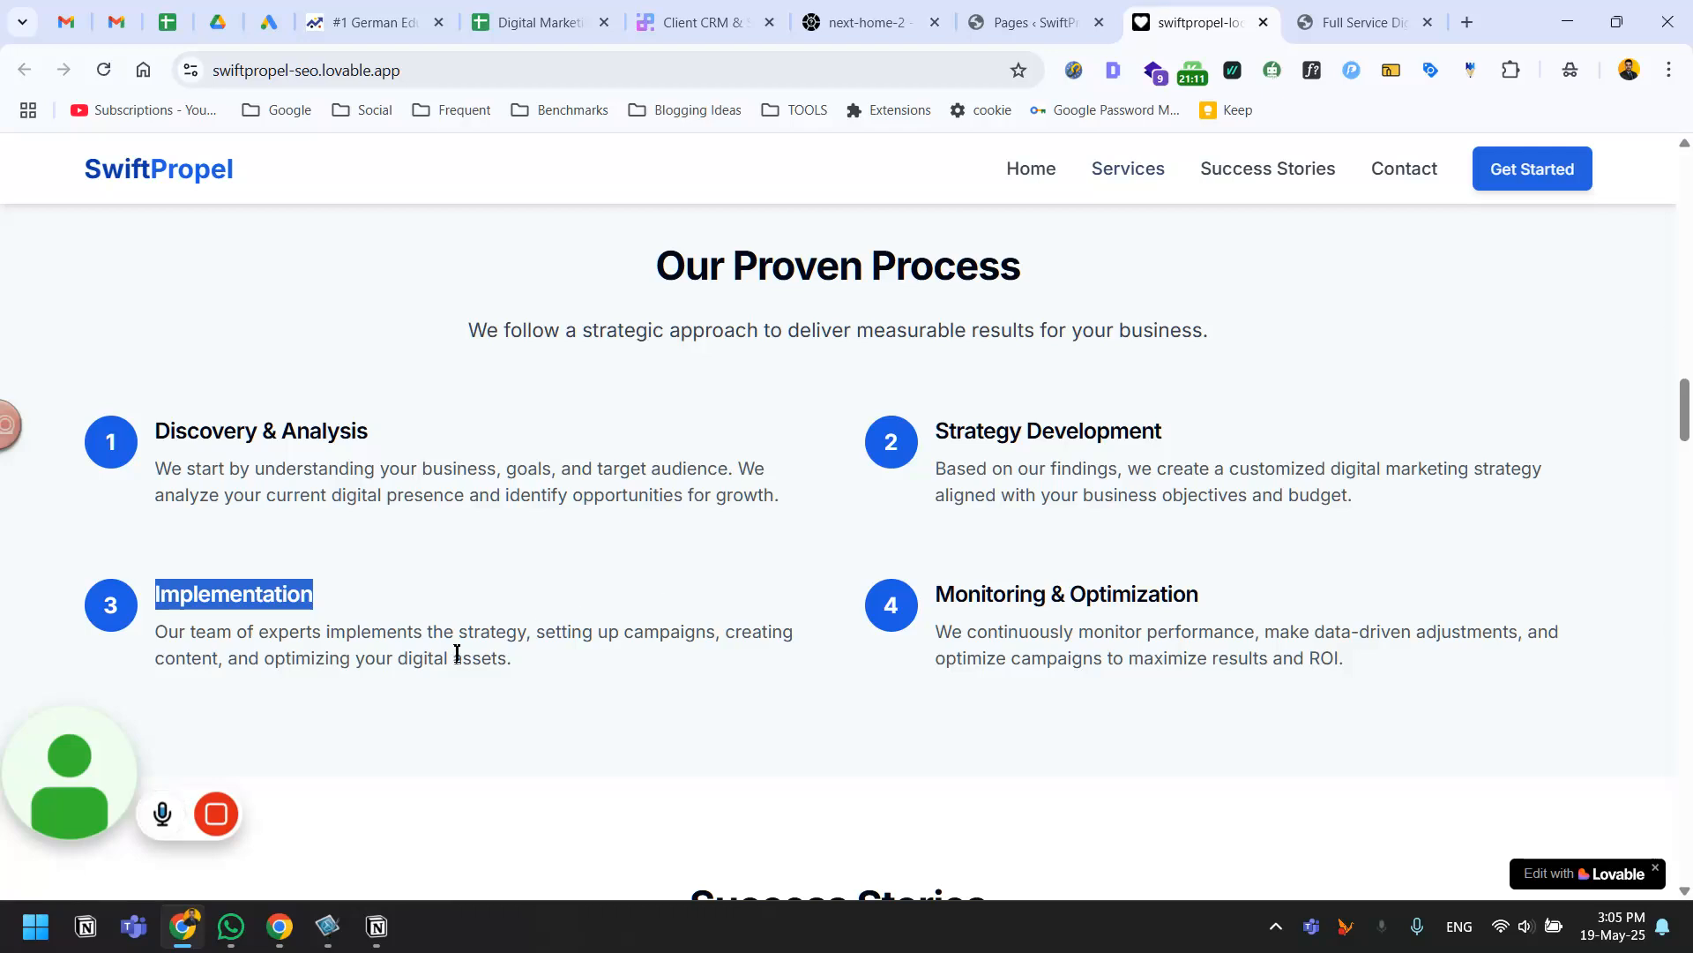
triple_click(457, 653)
key(ctrl+c)
click(1362, 22)
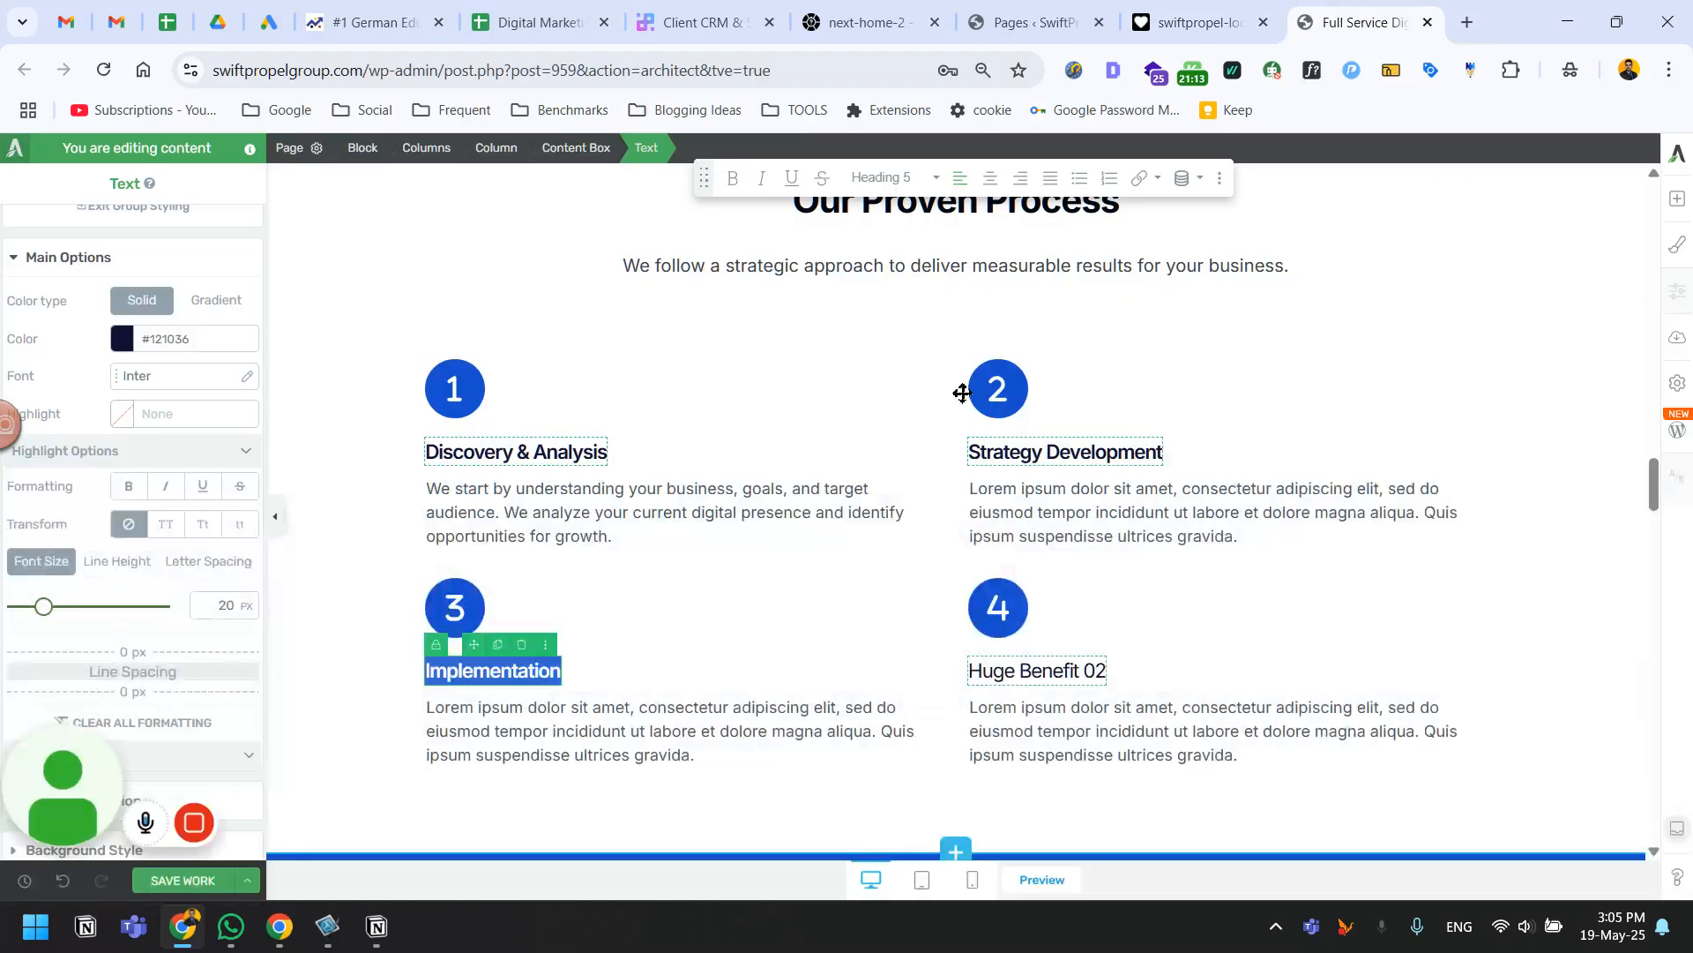
click(653, 745)
key(ctrl+a)
key(ctrl+v)
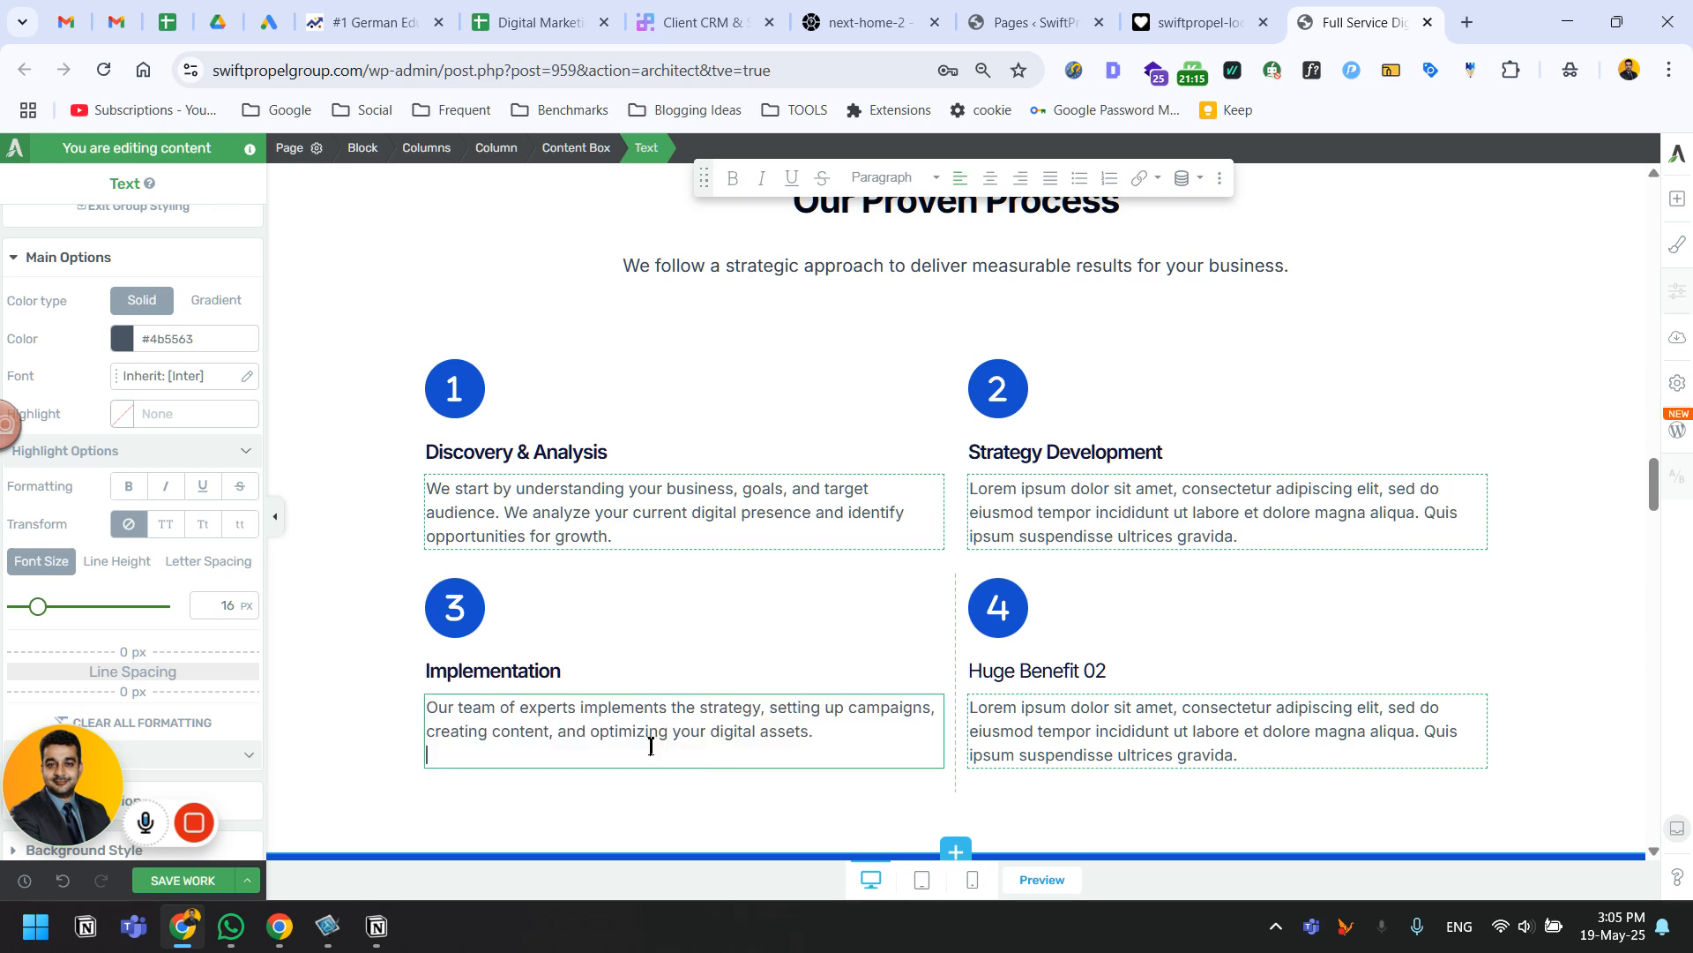
Replace the fourth item's placeholder title with "Monitoring & Optimization" copied from the Lovable reference and make it bold.
click(1208, 22)
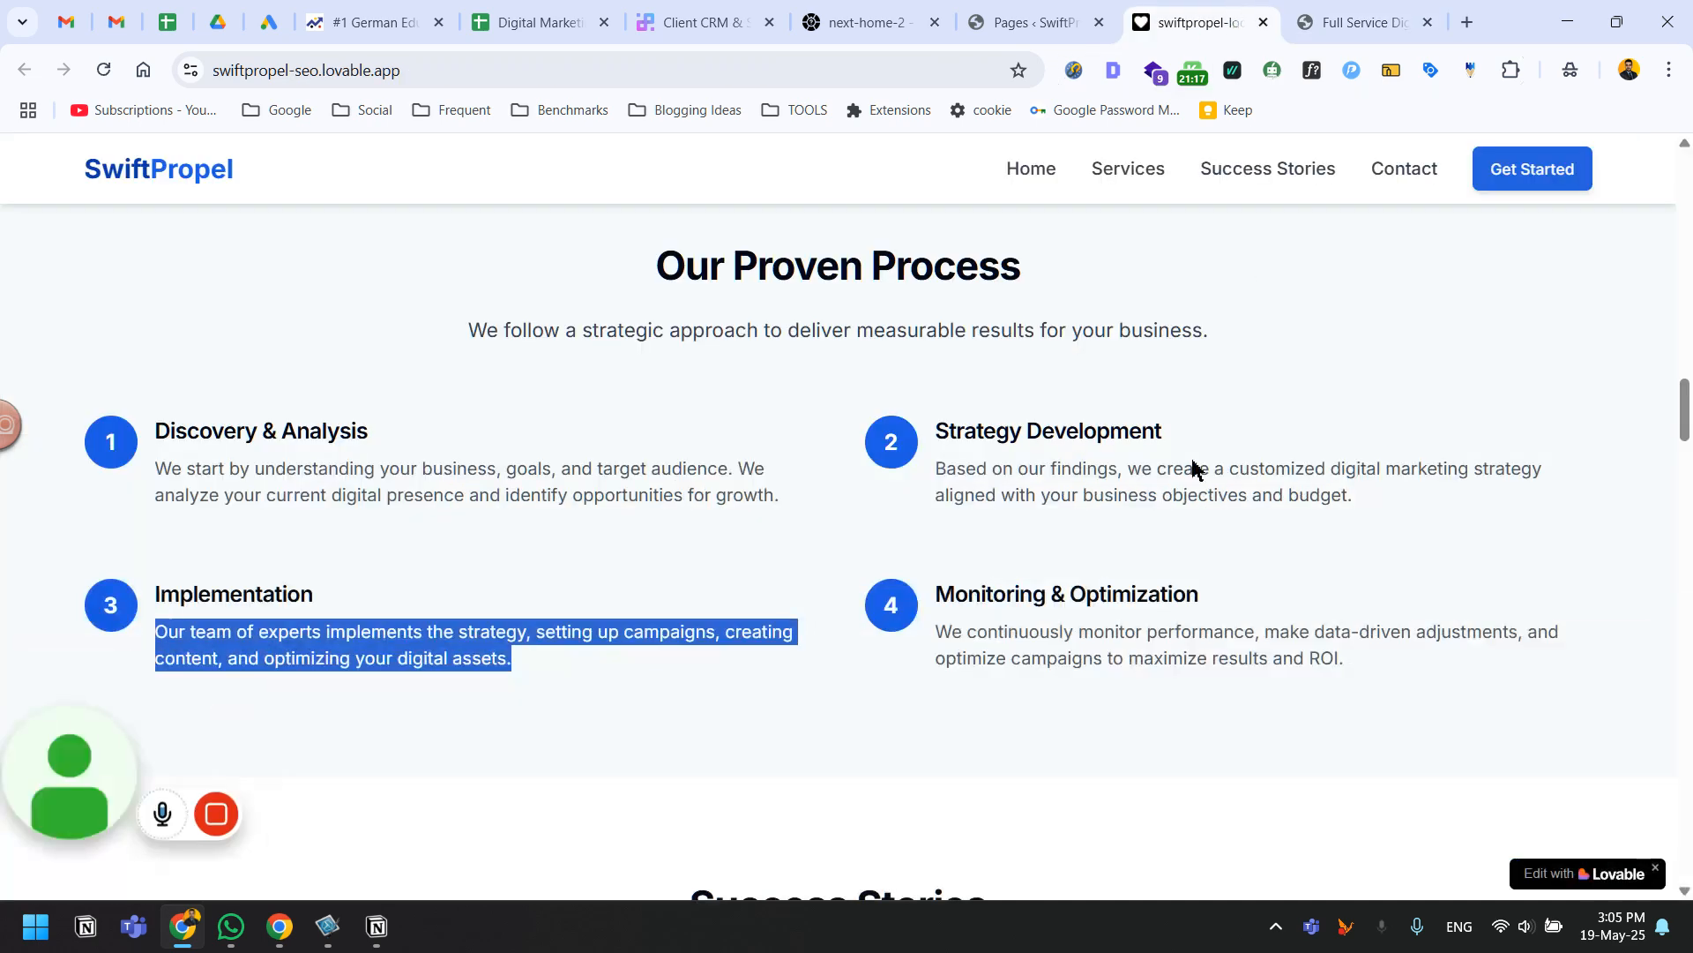
triple_click(1137, 593)
key(ctrl+c)
click(1363, 22)
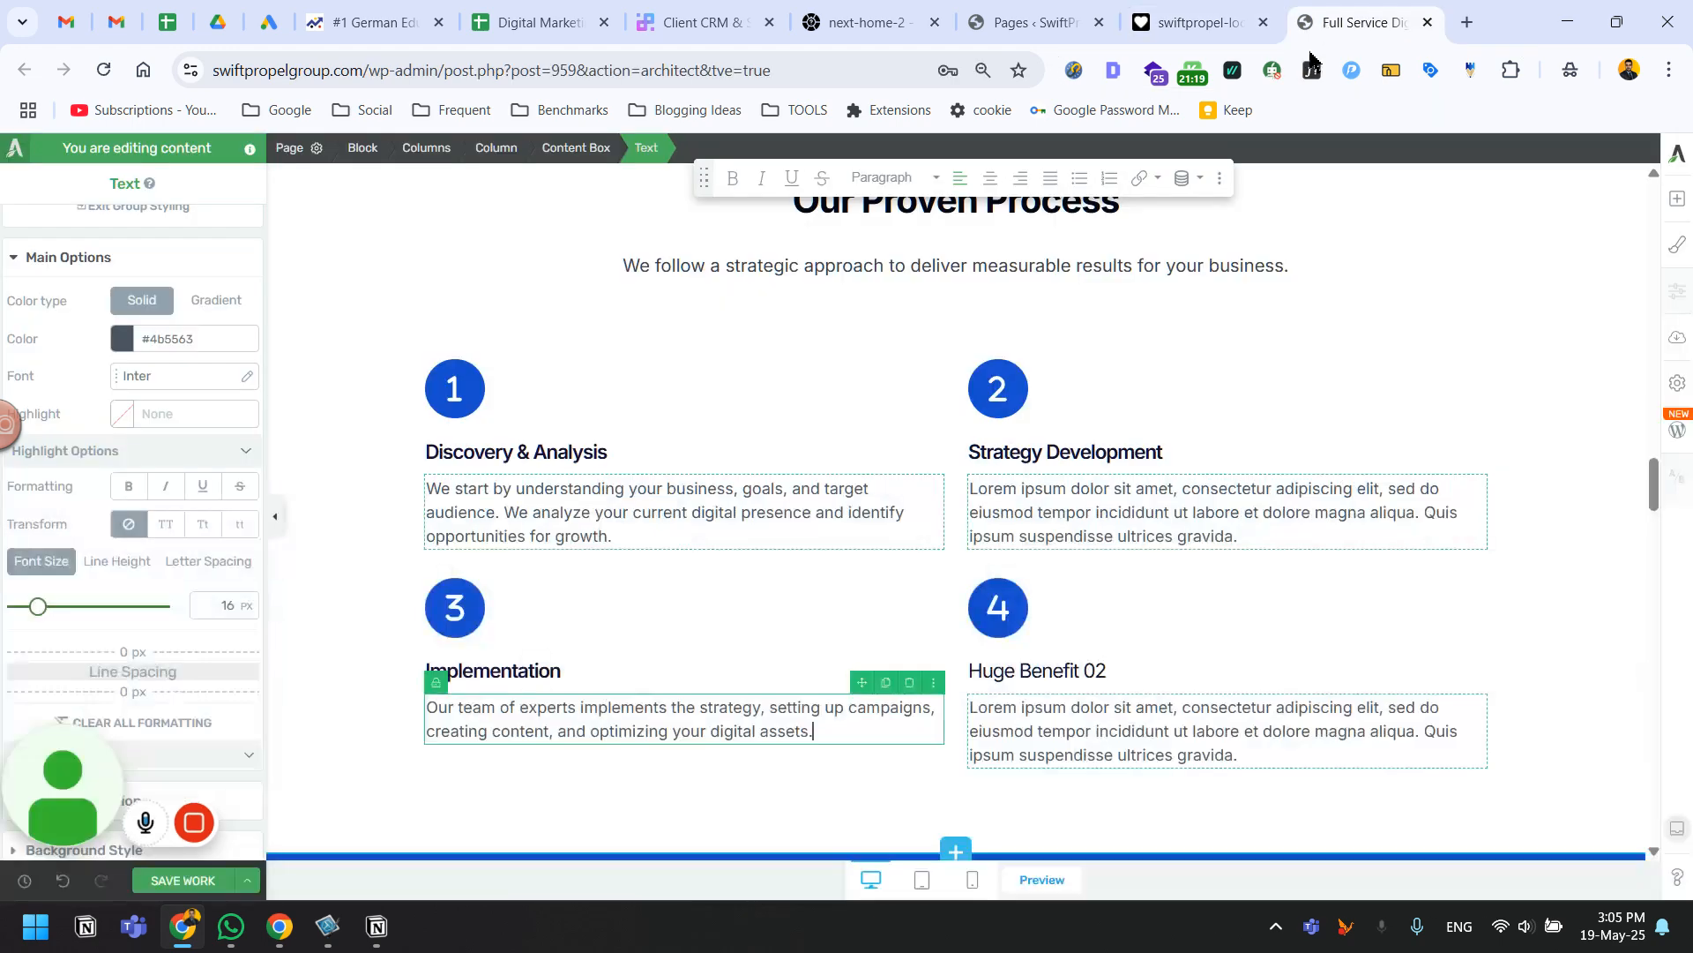
click(1064, 672)
key(ctrl+a)
key(ctrl+v)
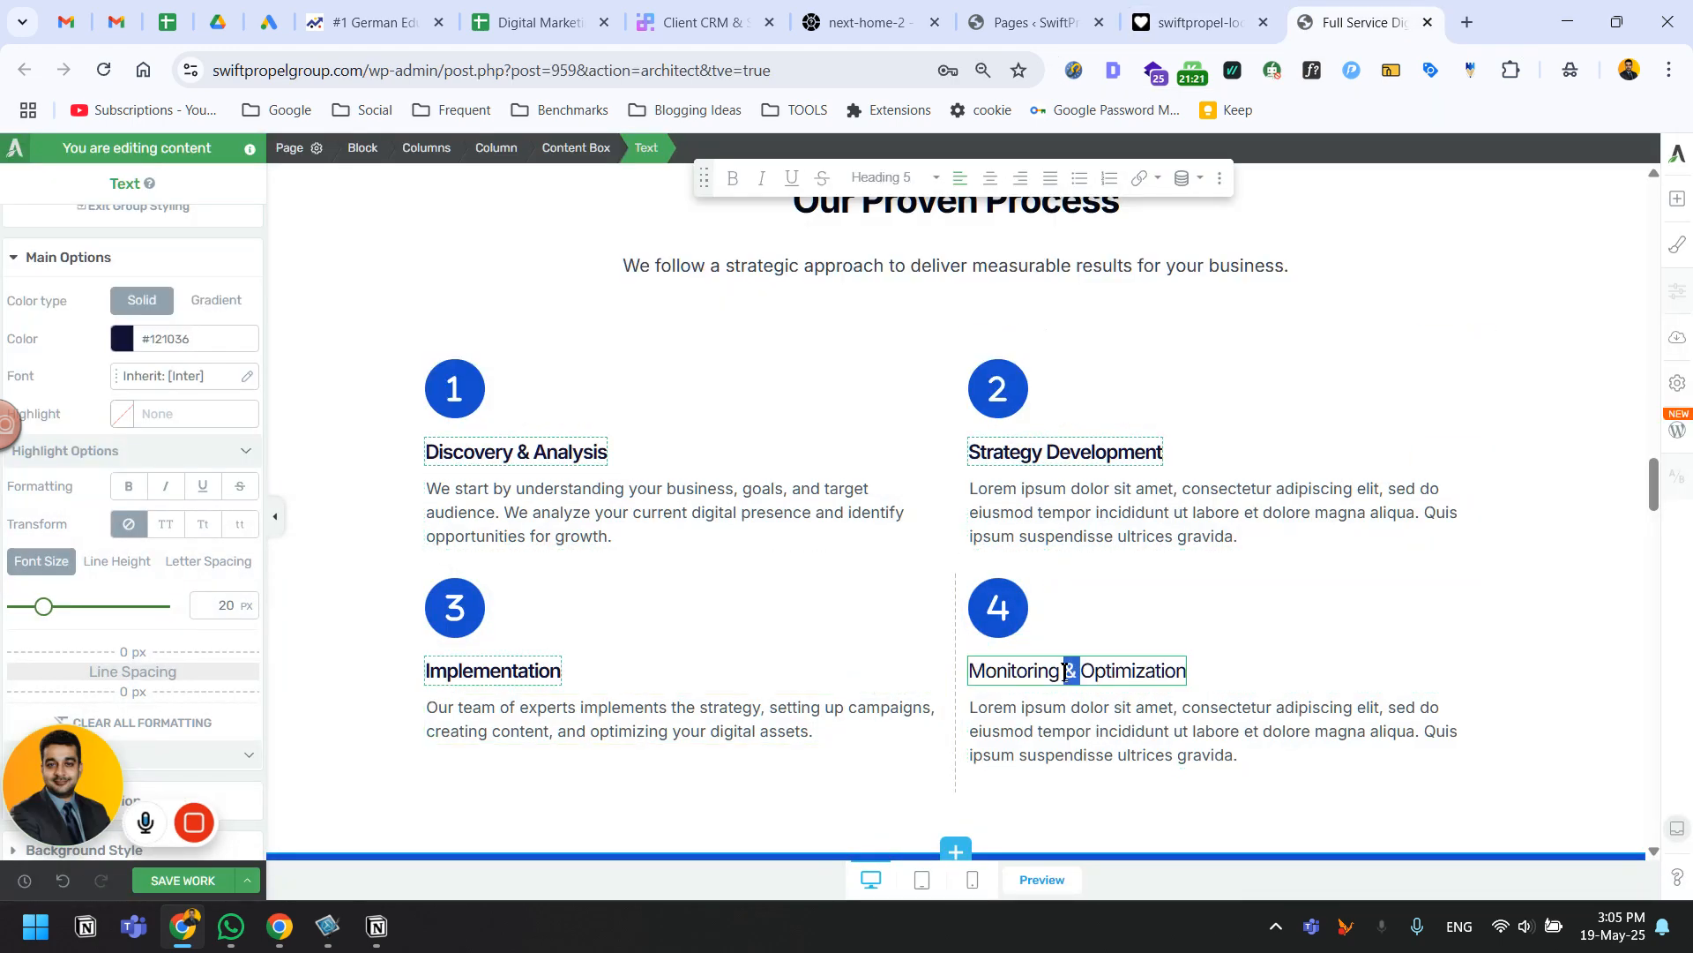
triple_click(1065, 672)
key(ctrl+b)
Copy the reference's "Monitoring & Optimization" description over the fourth item's placeholder text, remove the trailing blank line, and save the page.
click(1239, 9)
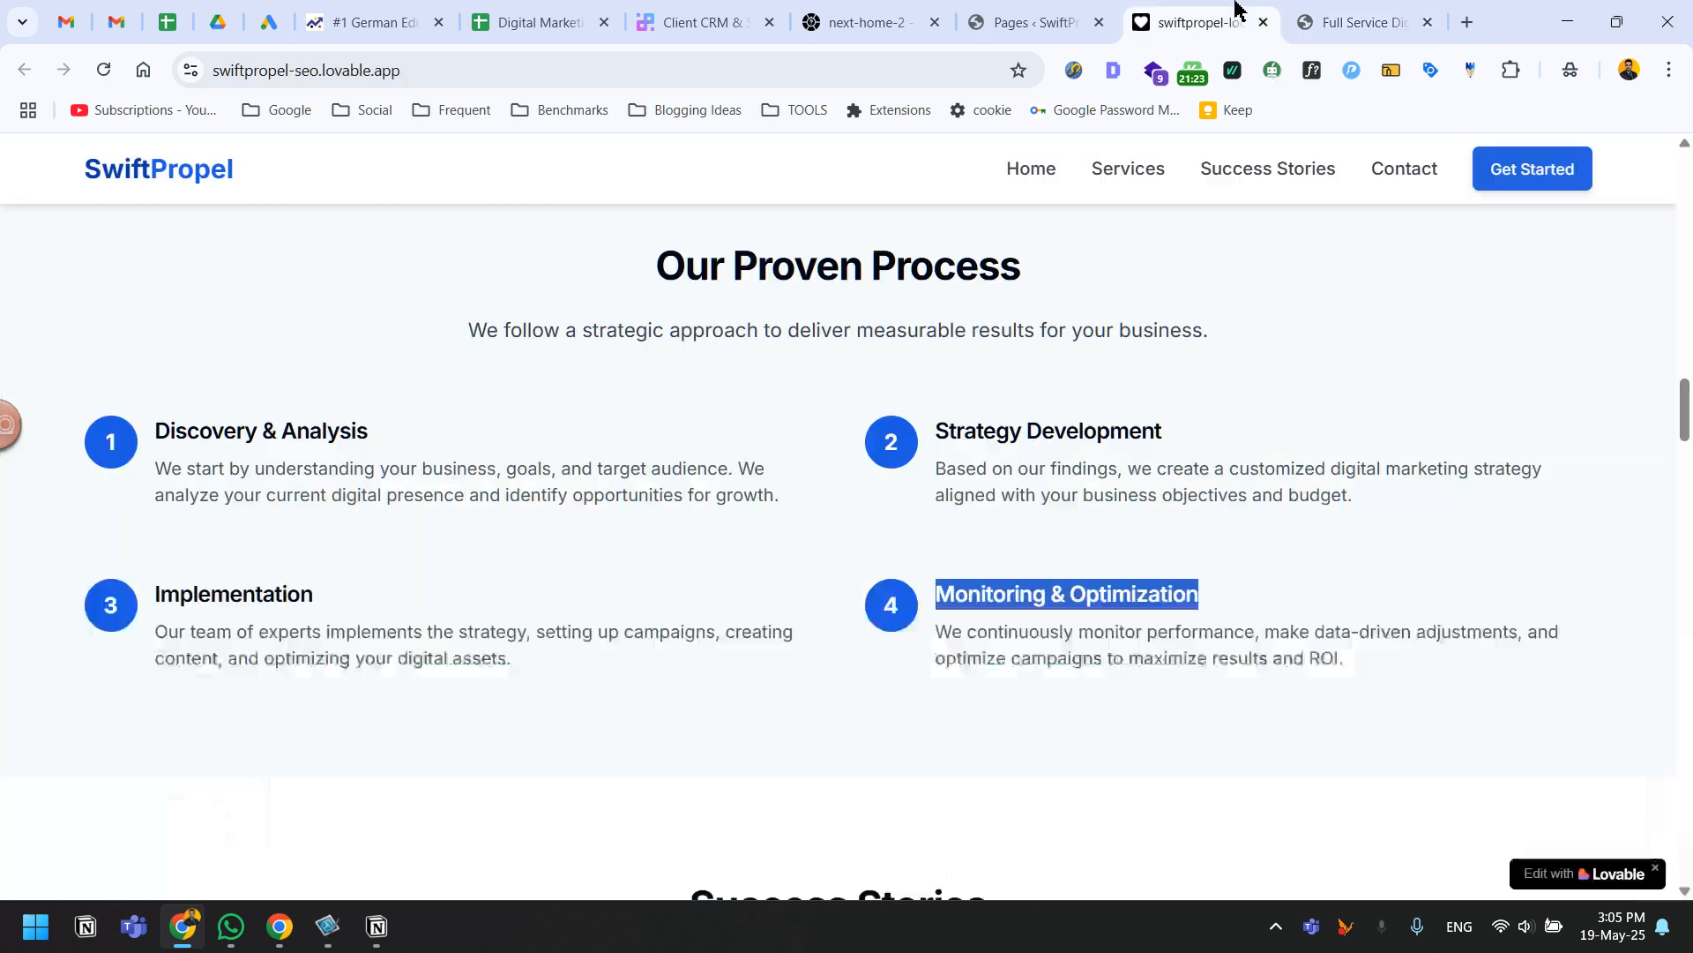
triple_click(1114, 648)
key(ctrl+c)
click(1363, 22)
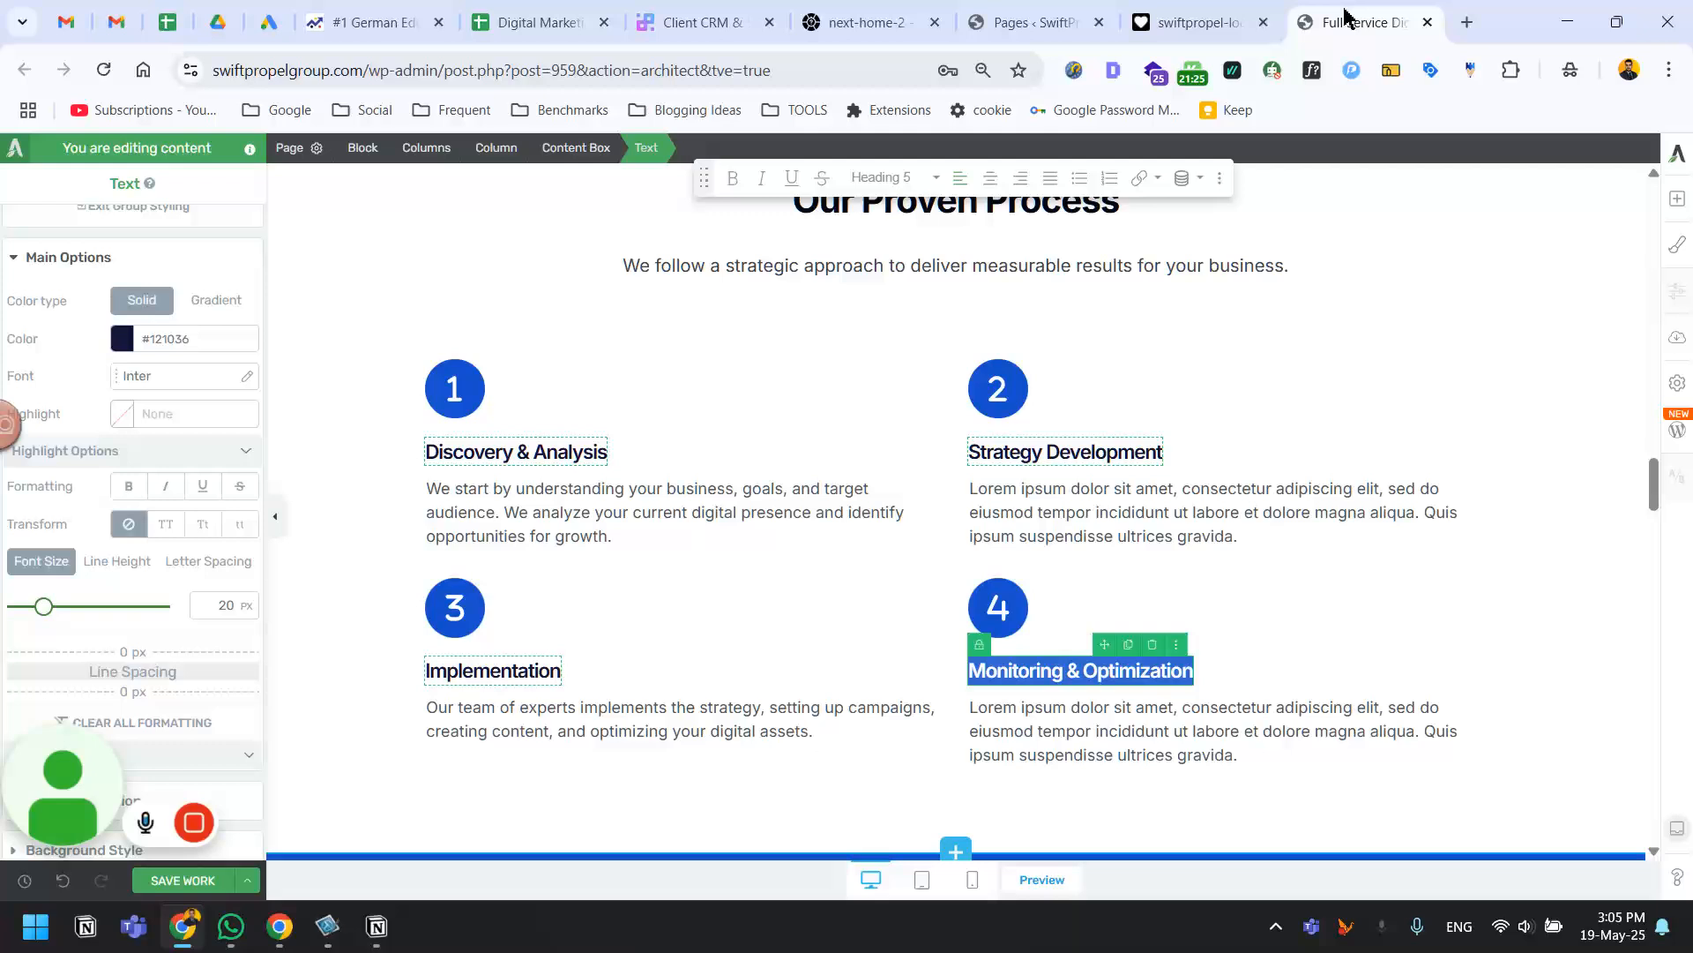
click(1127, 706)
key(ctrl+a)
key(ctrl+v)
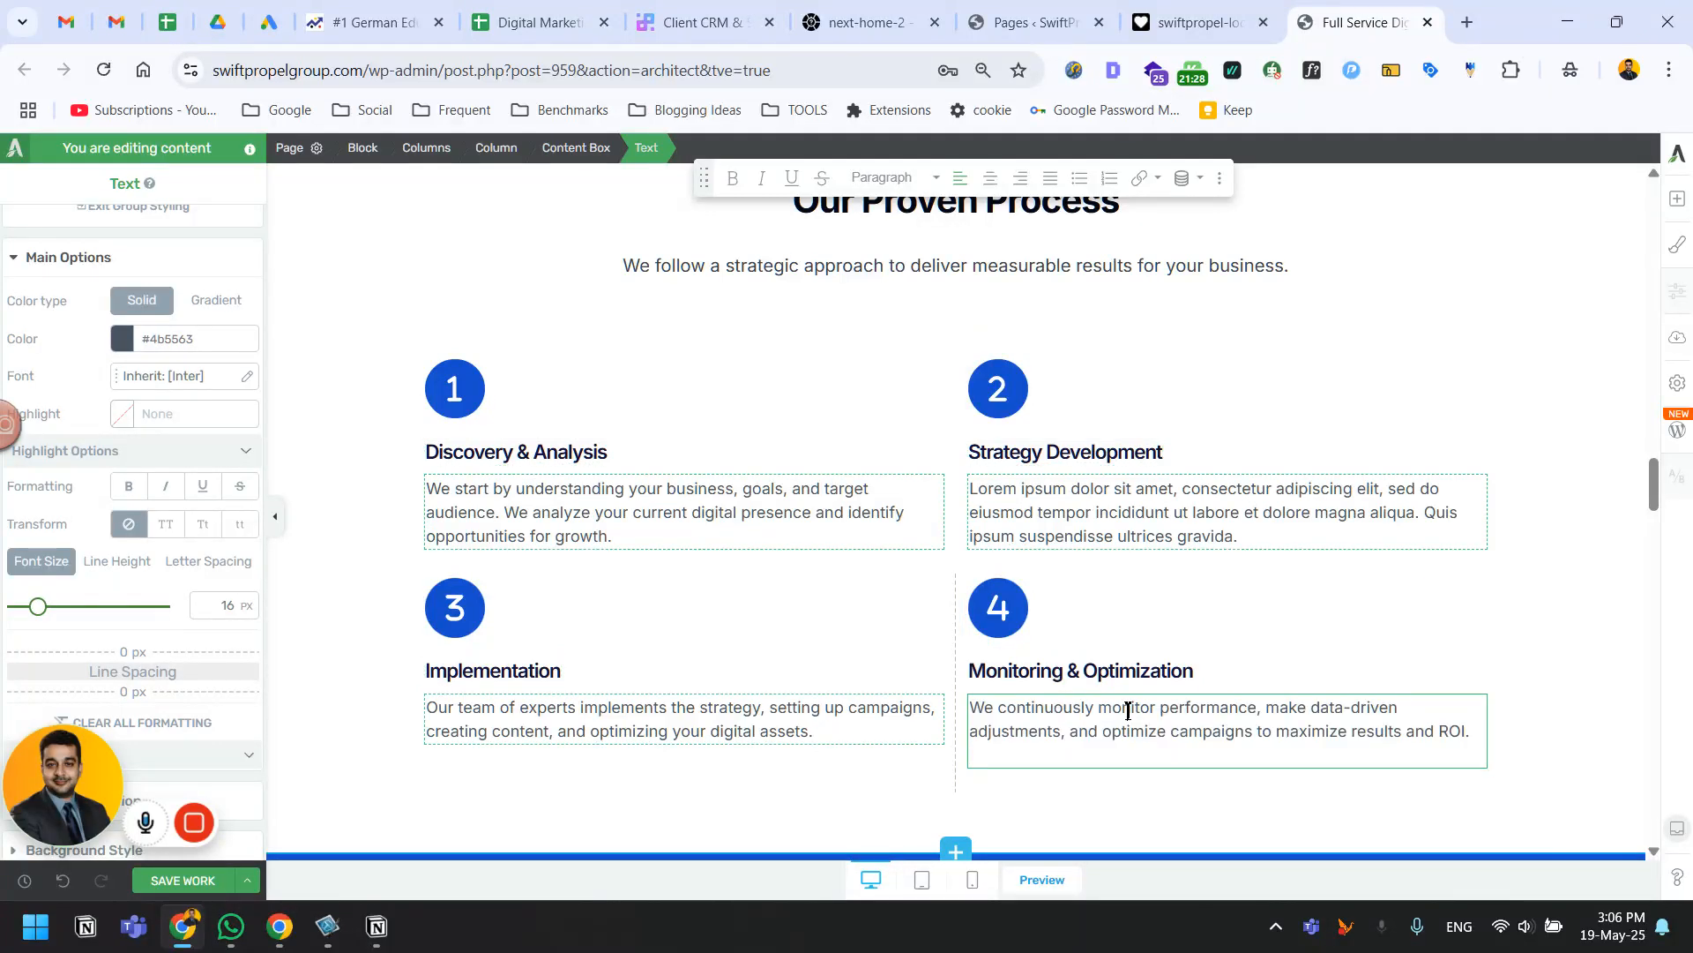
key(BackSpace)
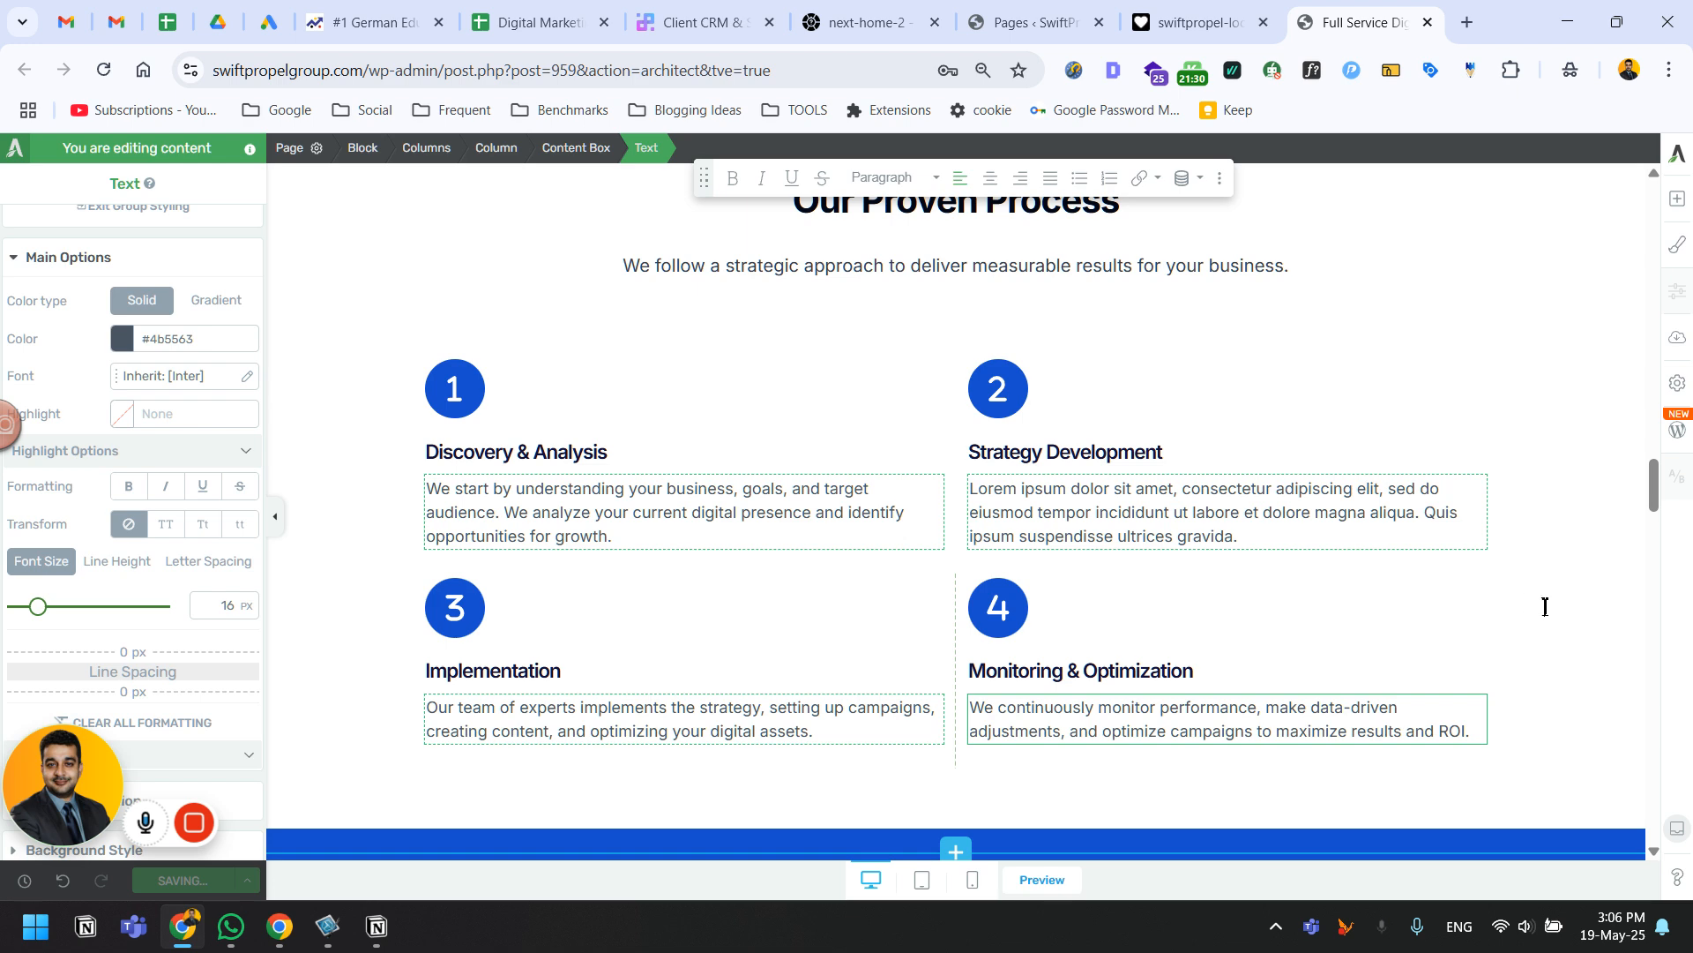
Set the "Our Proven Process" block's background color to #f7f9fc, copied from the industries block above it, to match the Lovable reference.
click(1474, 559)
scroll(1429, 473, up, 2)
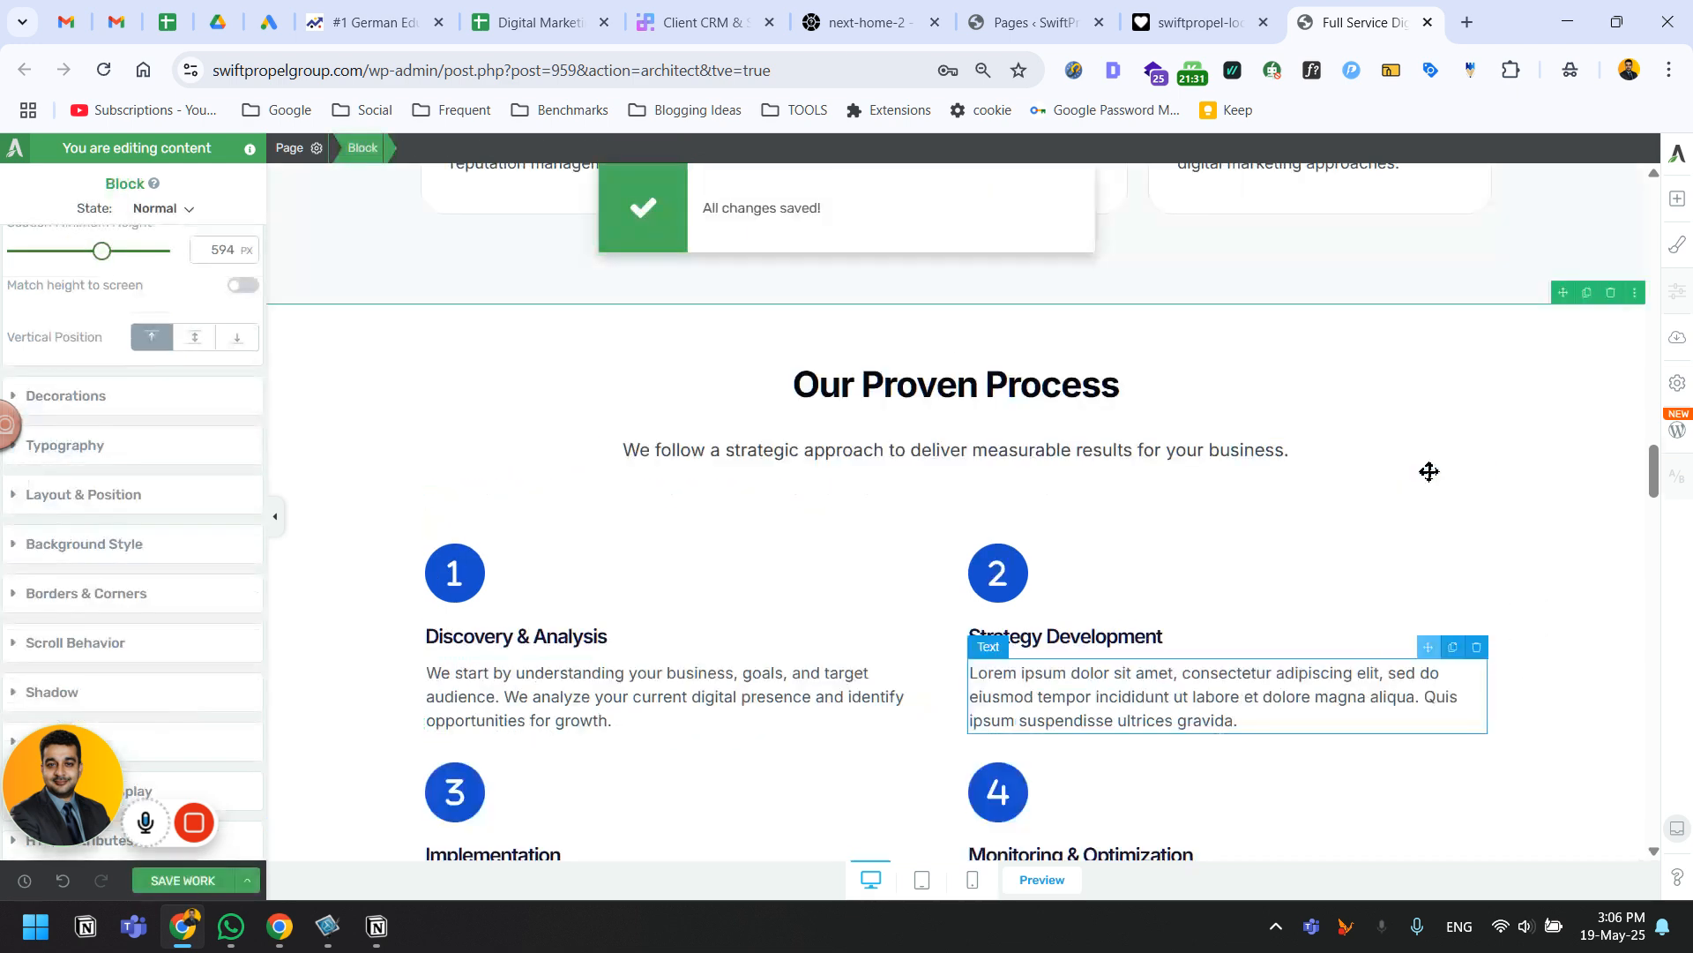
click(1244, 7)
scroll(1143, 560, up, 4)
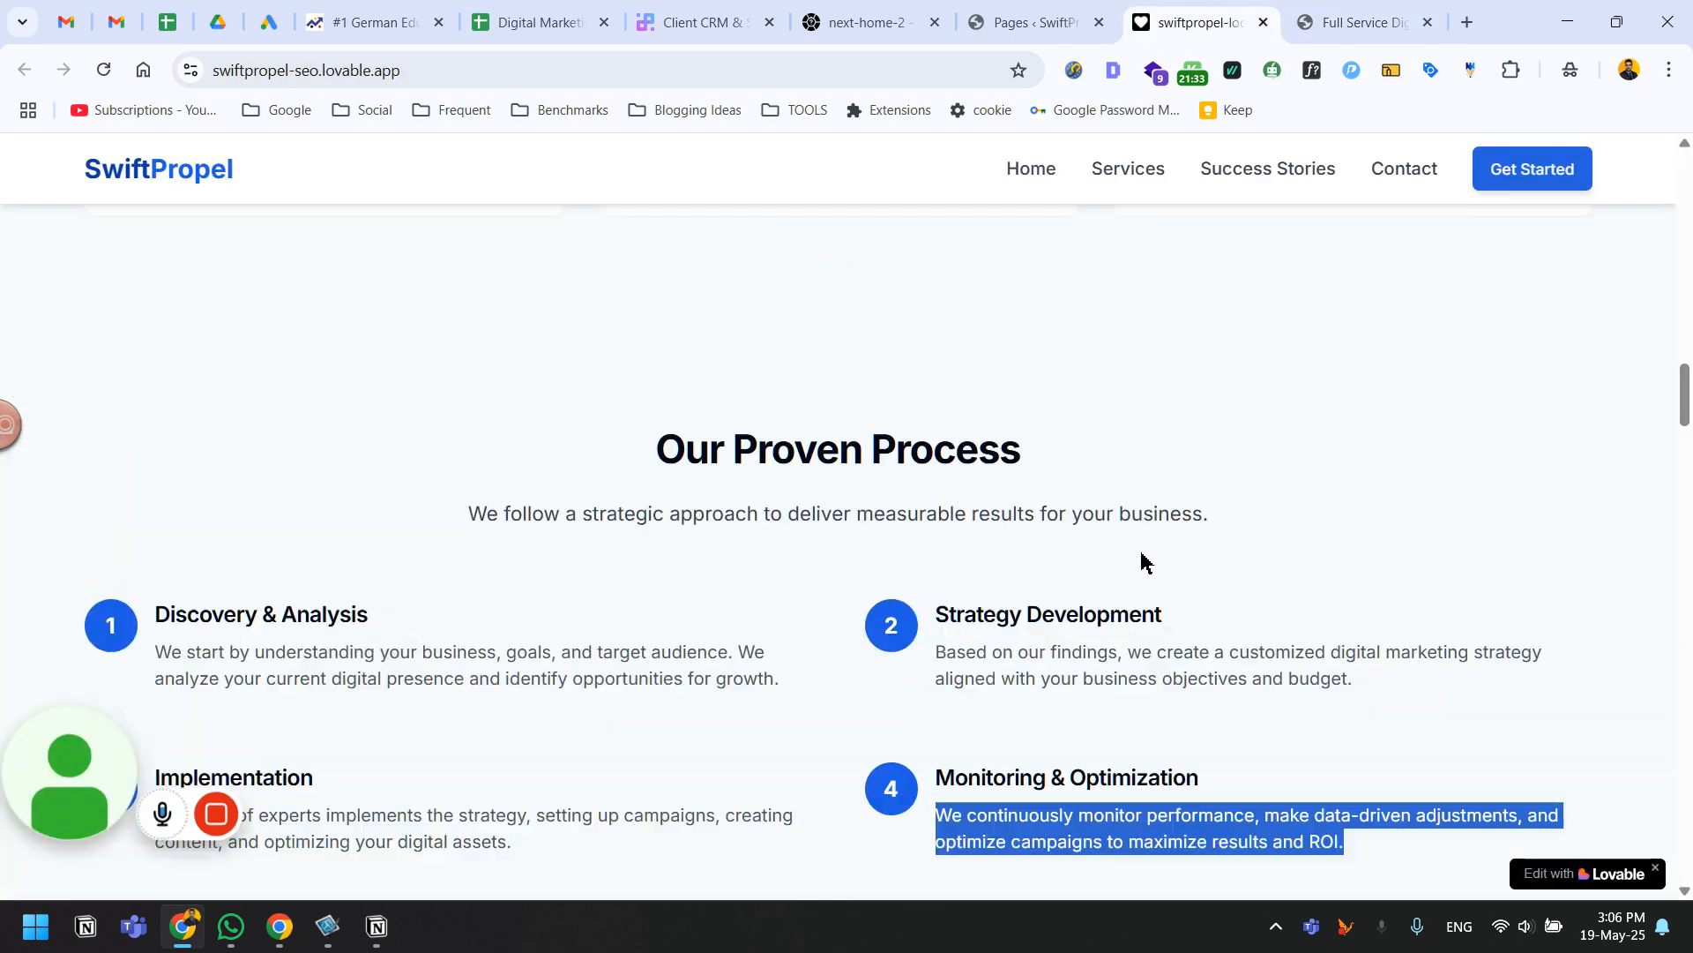
scroll(1058, 569, up, 2)
scroll(1059, 567, down, 2)
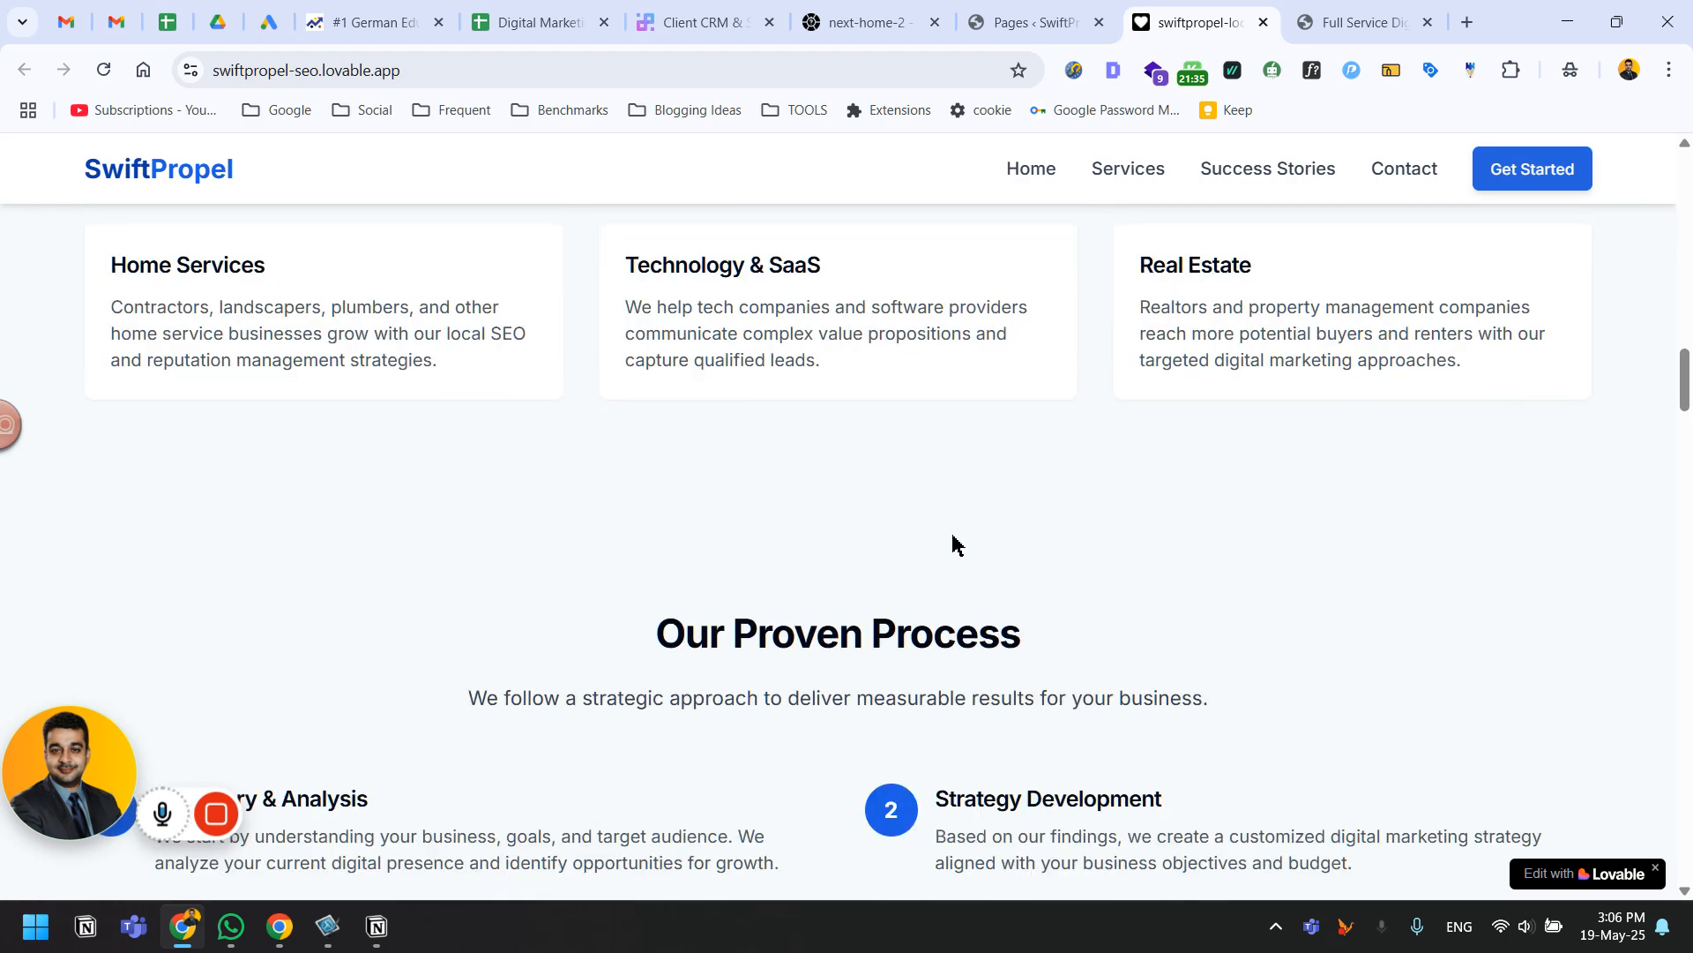
click(1323, 25)
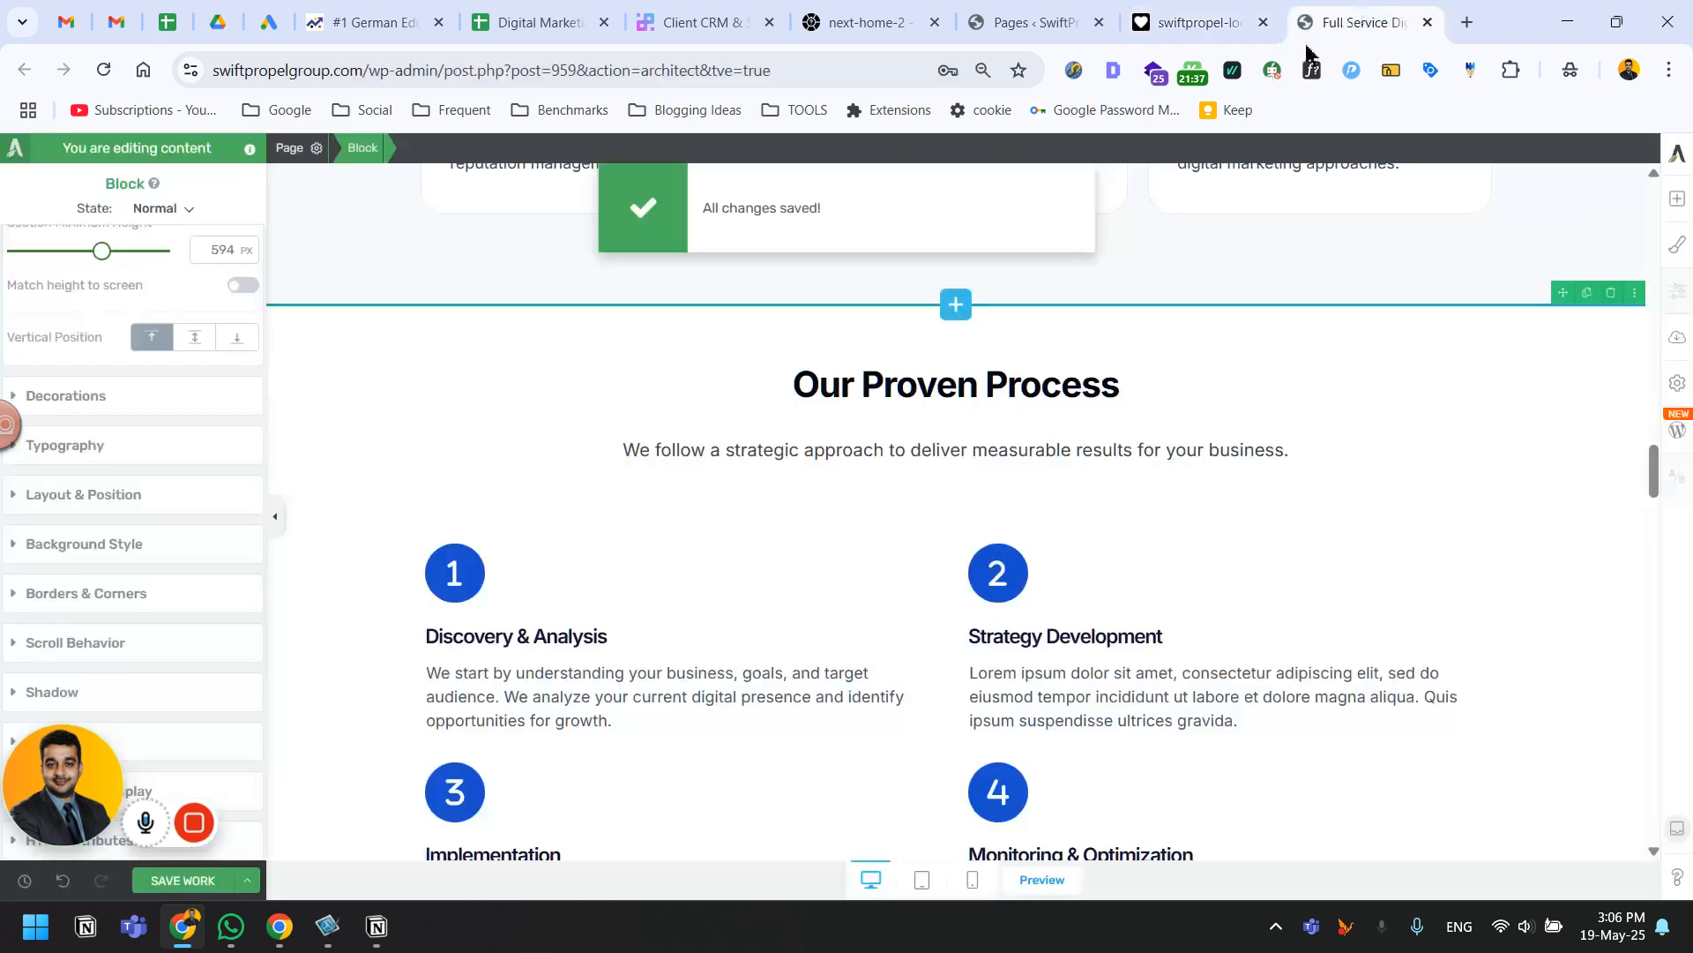
scroll(1251, 586, up, 4)
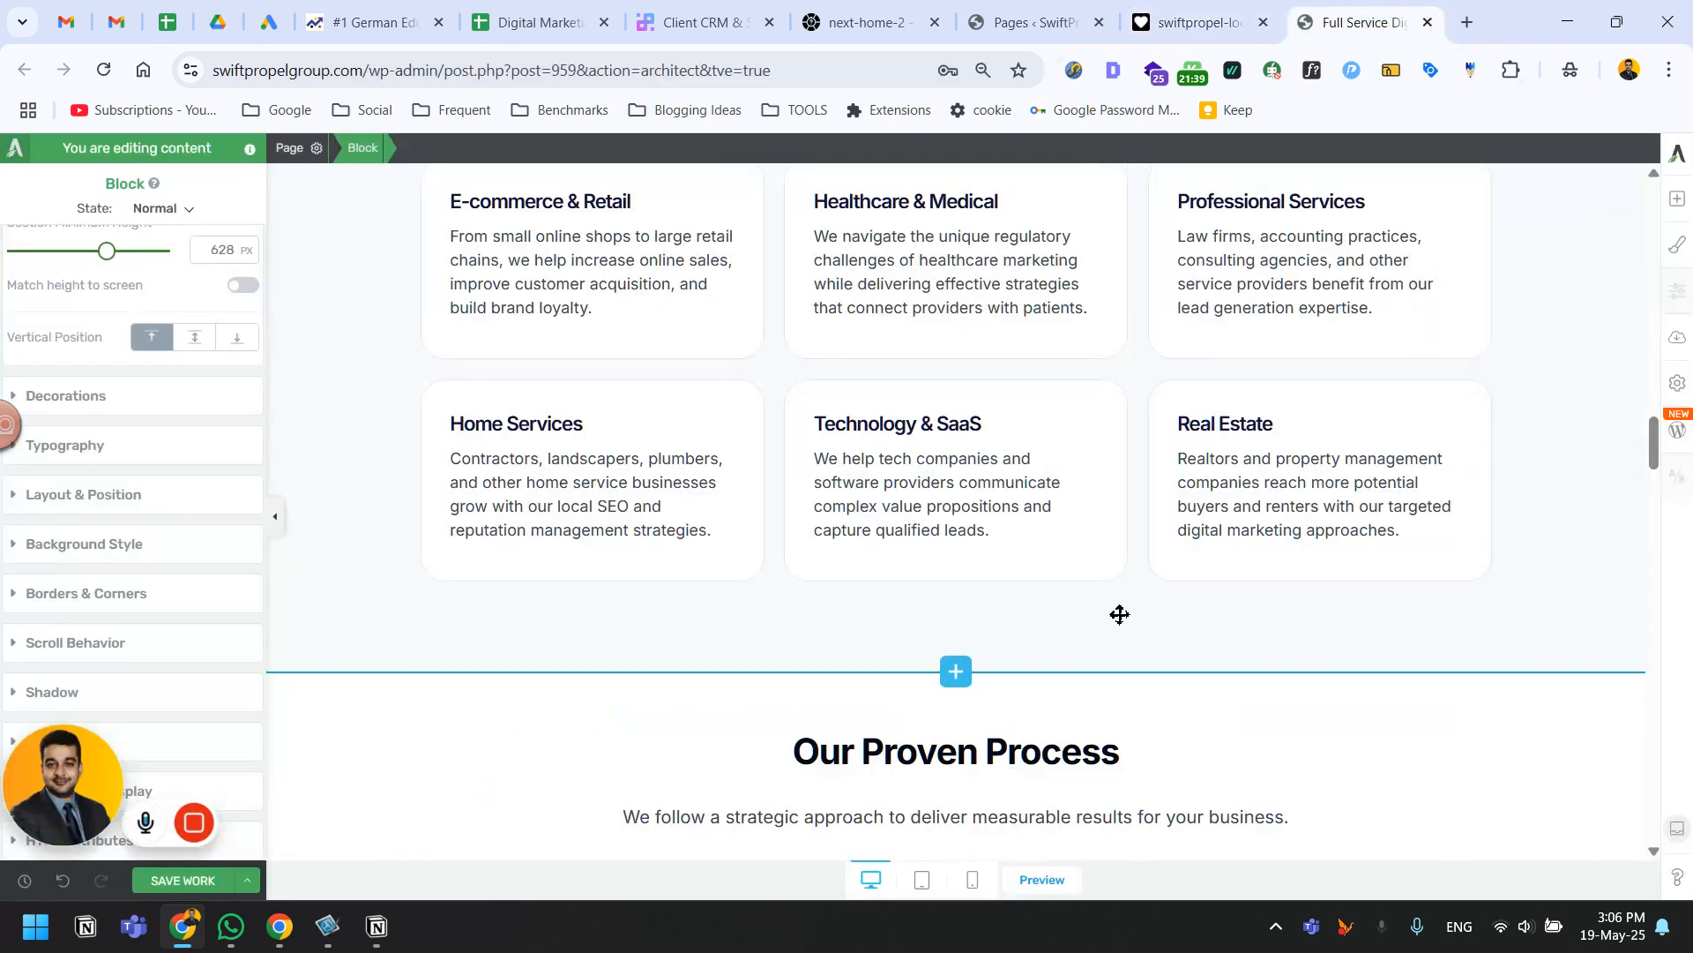
click(77, 539)
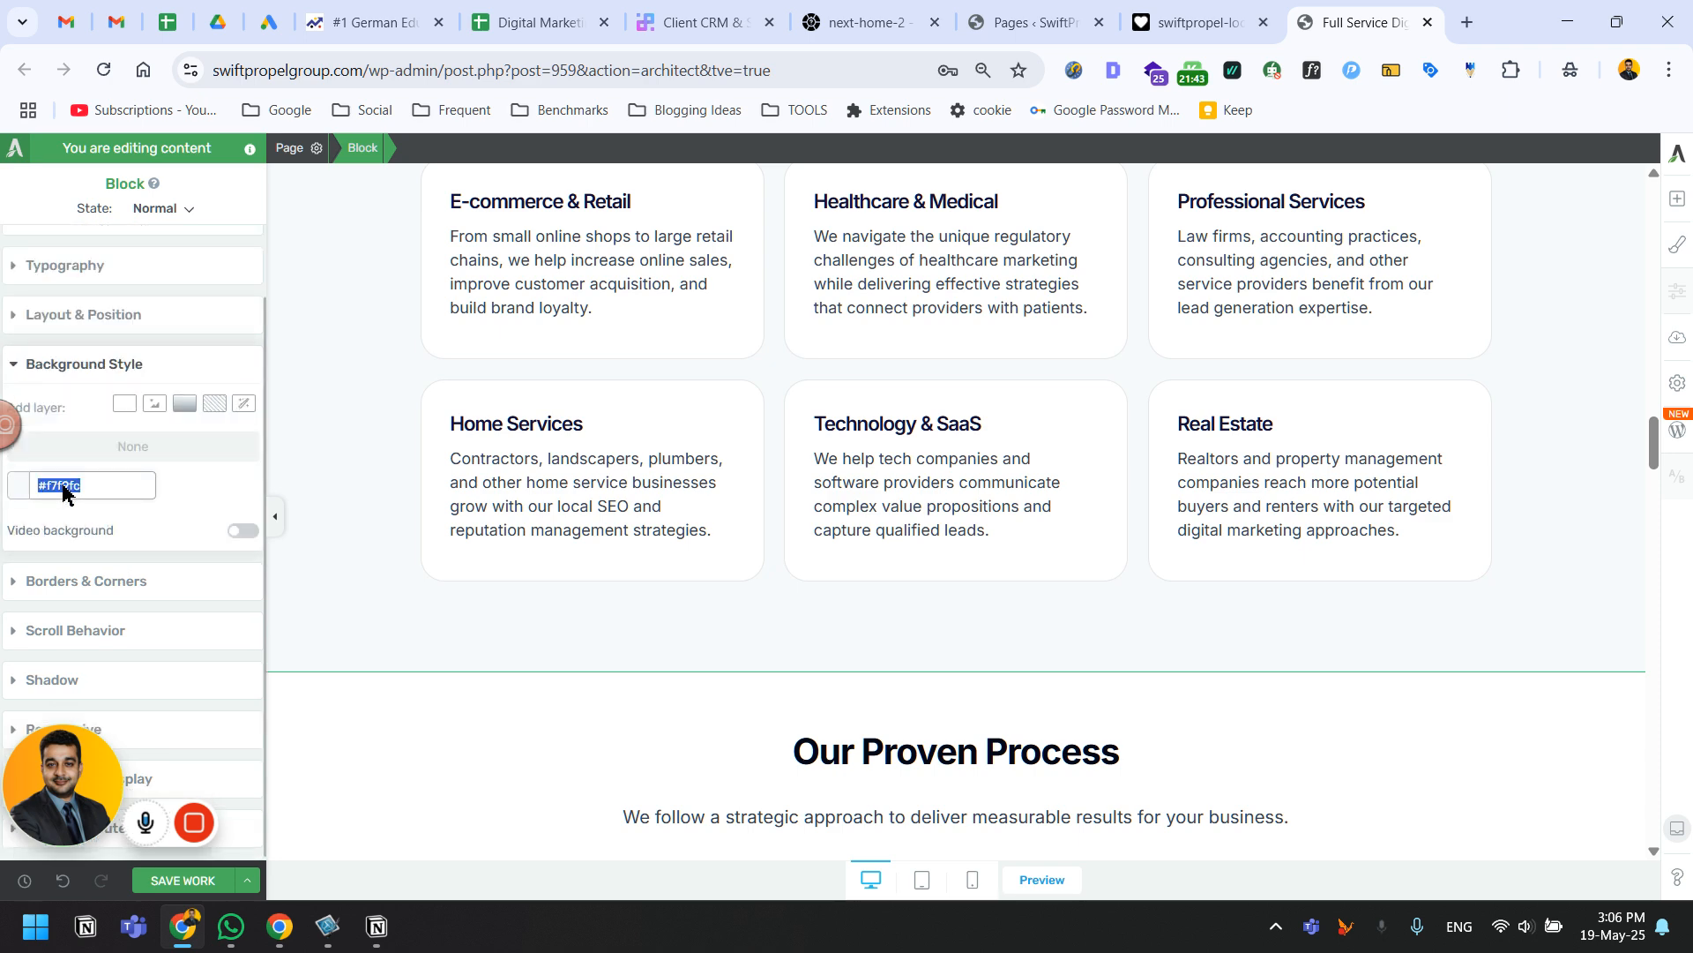
scroll(1096, 579, down, 4)
key(BackSpace)
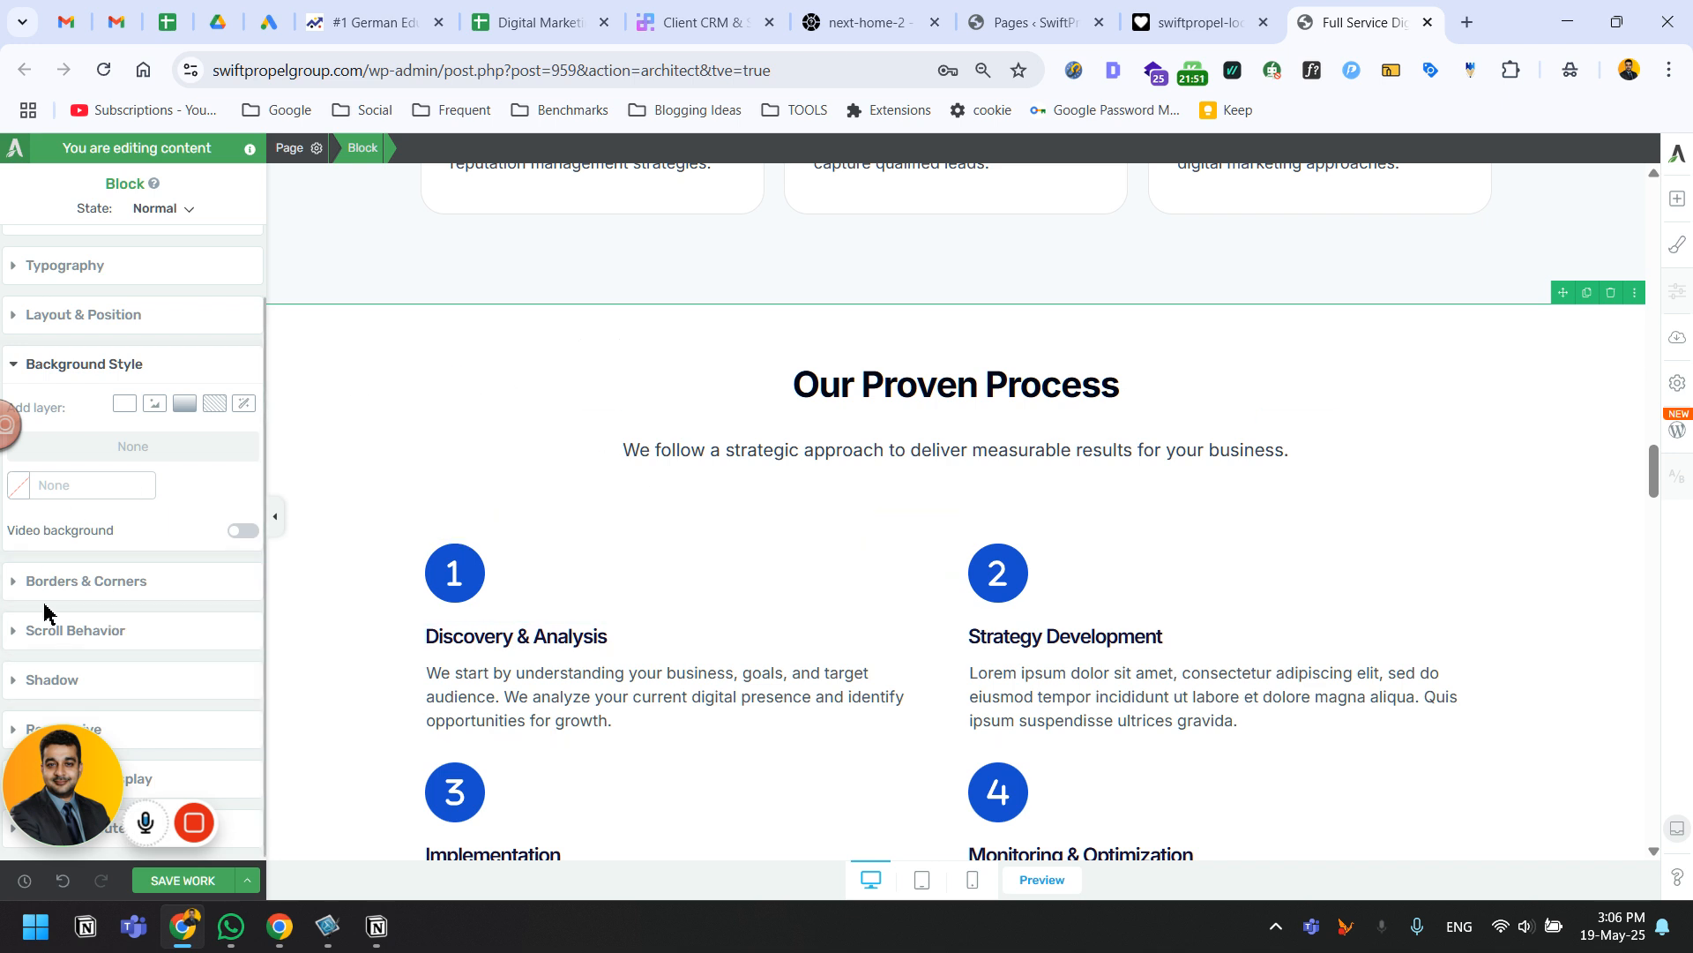
click(19, 487)
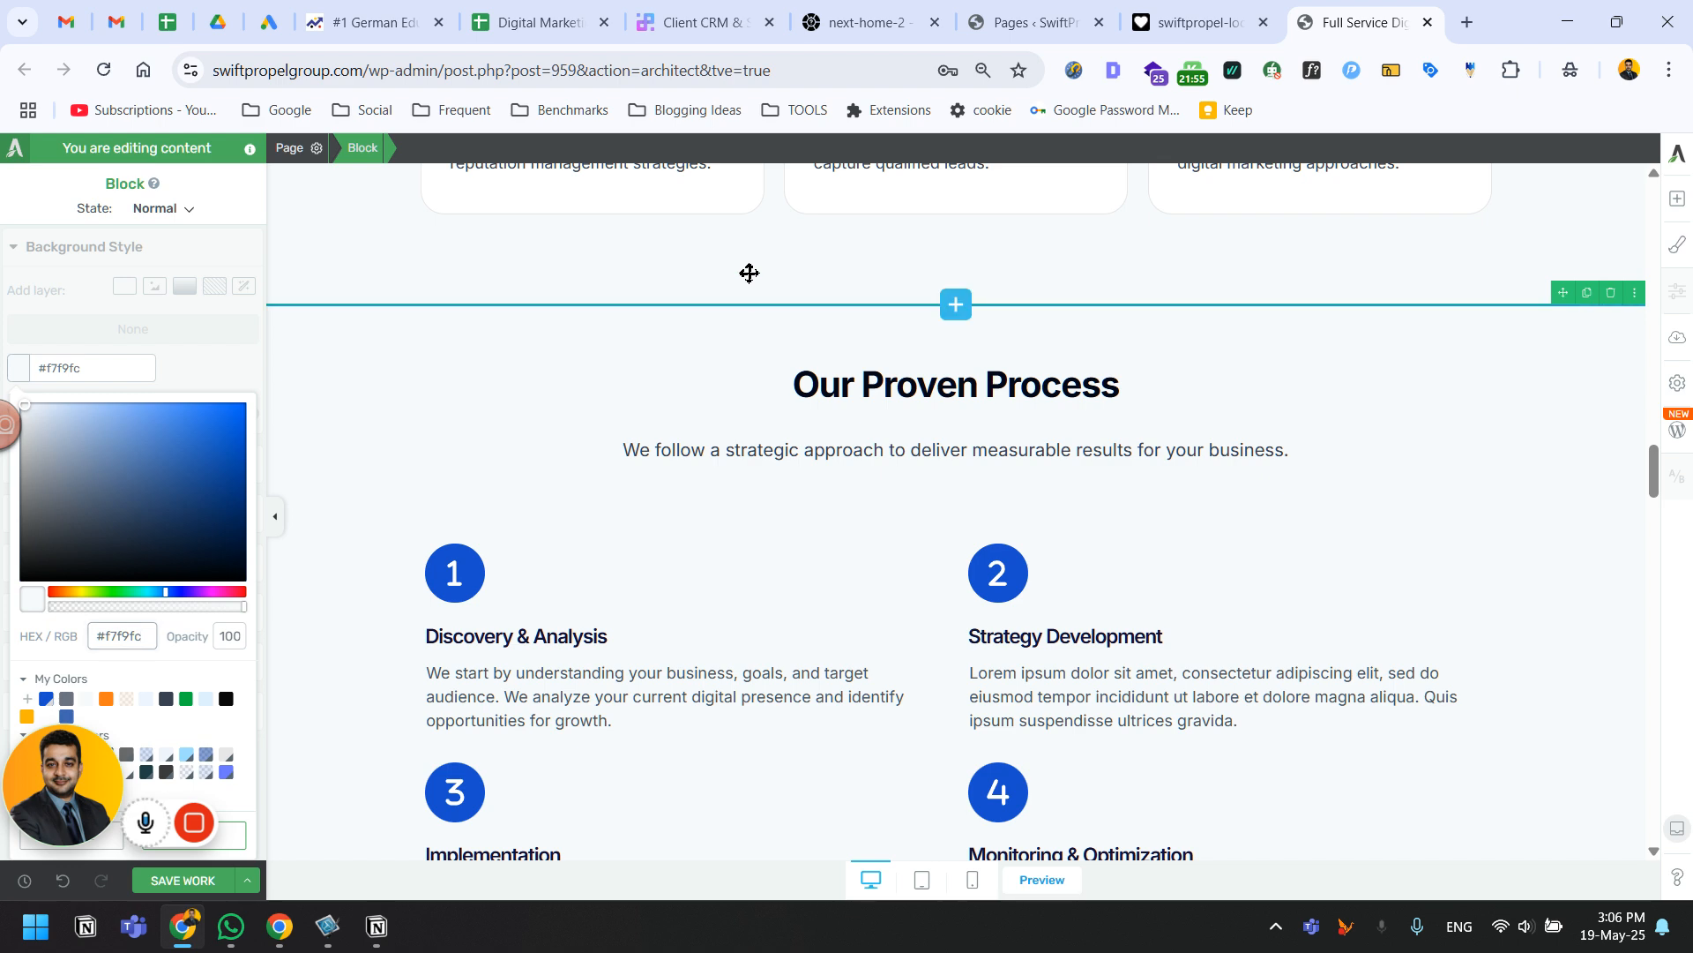
click(748, 273)
Check the "Our Proven Process" section's background against the Lovable reference and save the page.
click(1190, 9)
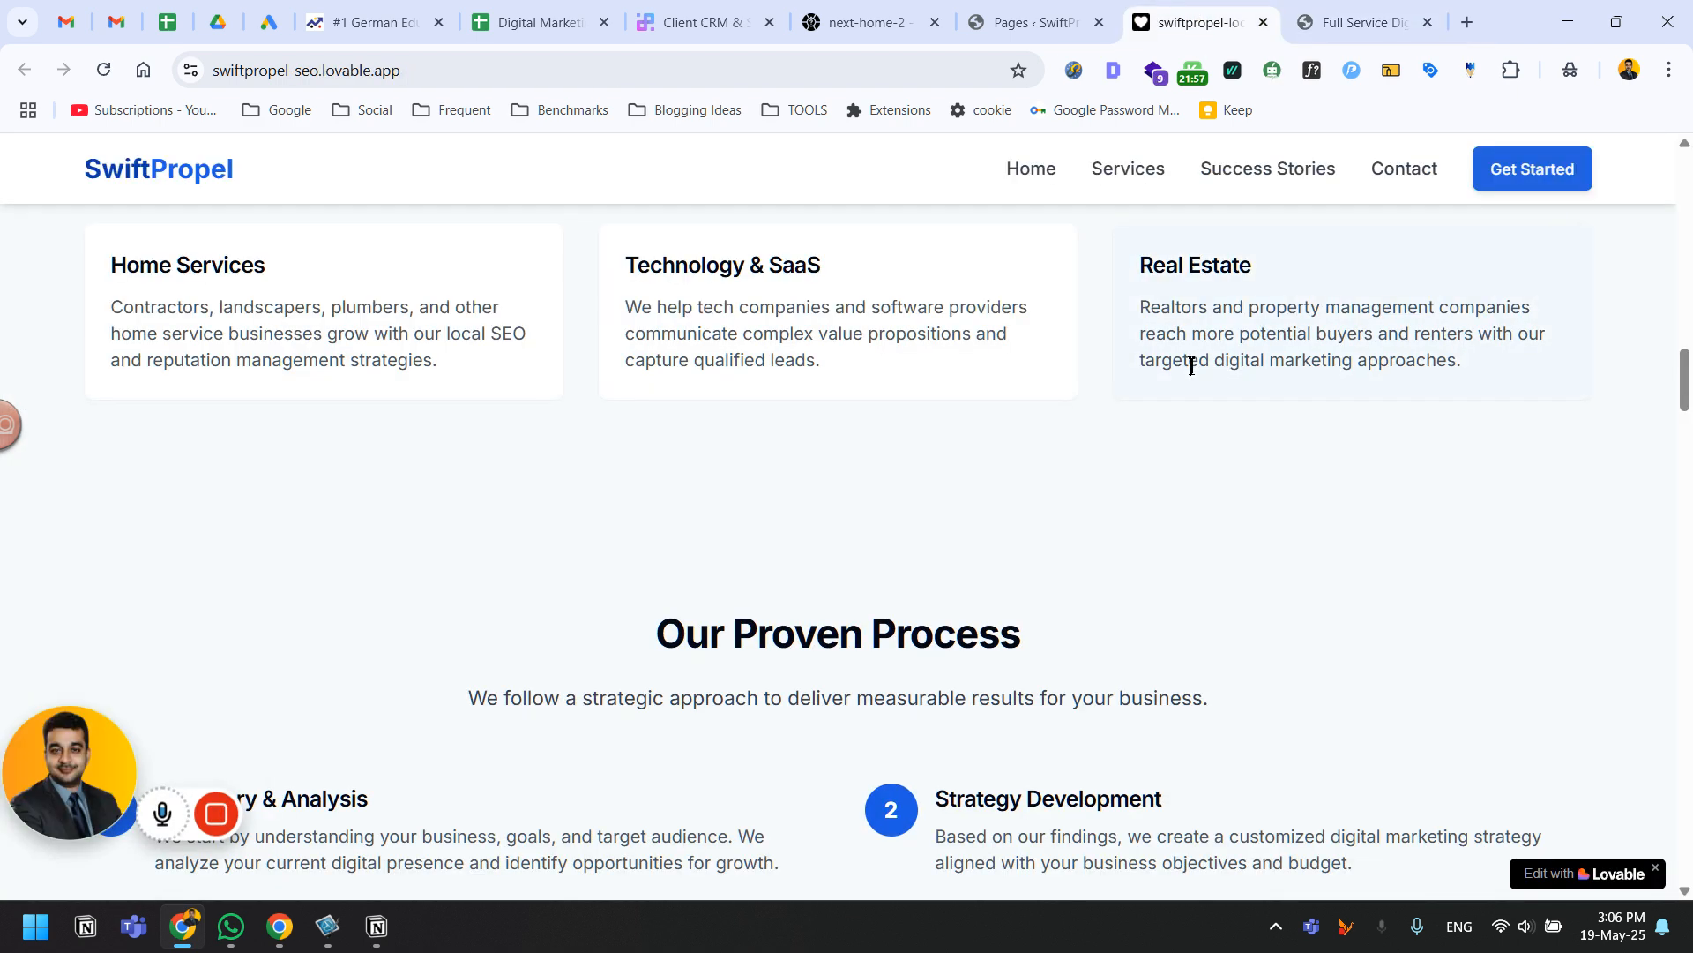
scroll(1191, 367, down, 6)
click(1373, 386)
scroll(1452, 450, up, 2)
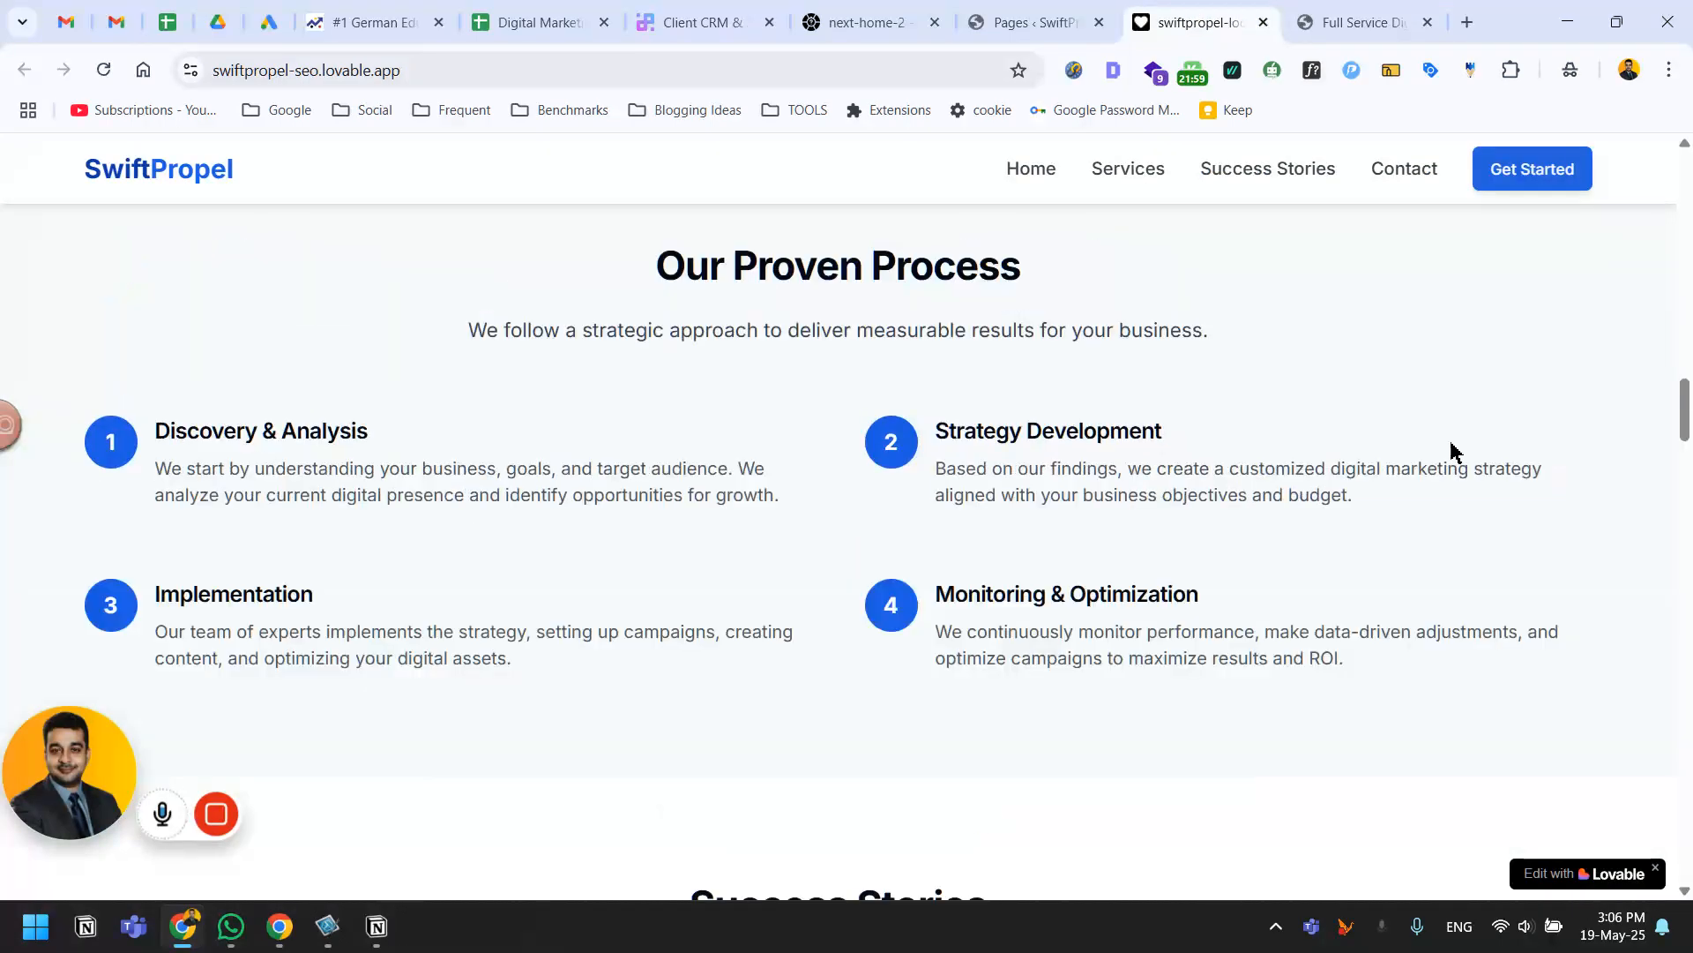
click(1350, 16)
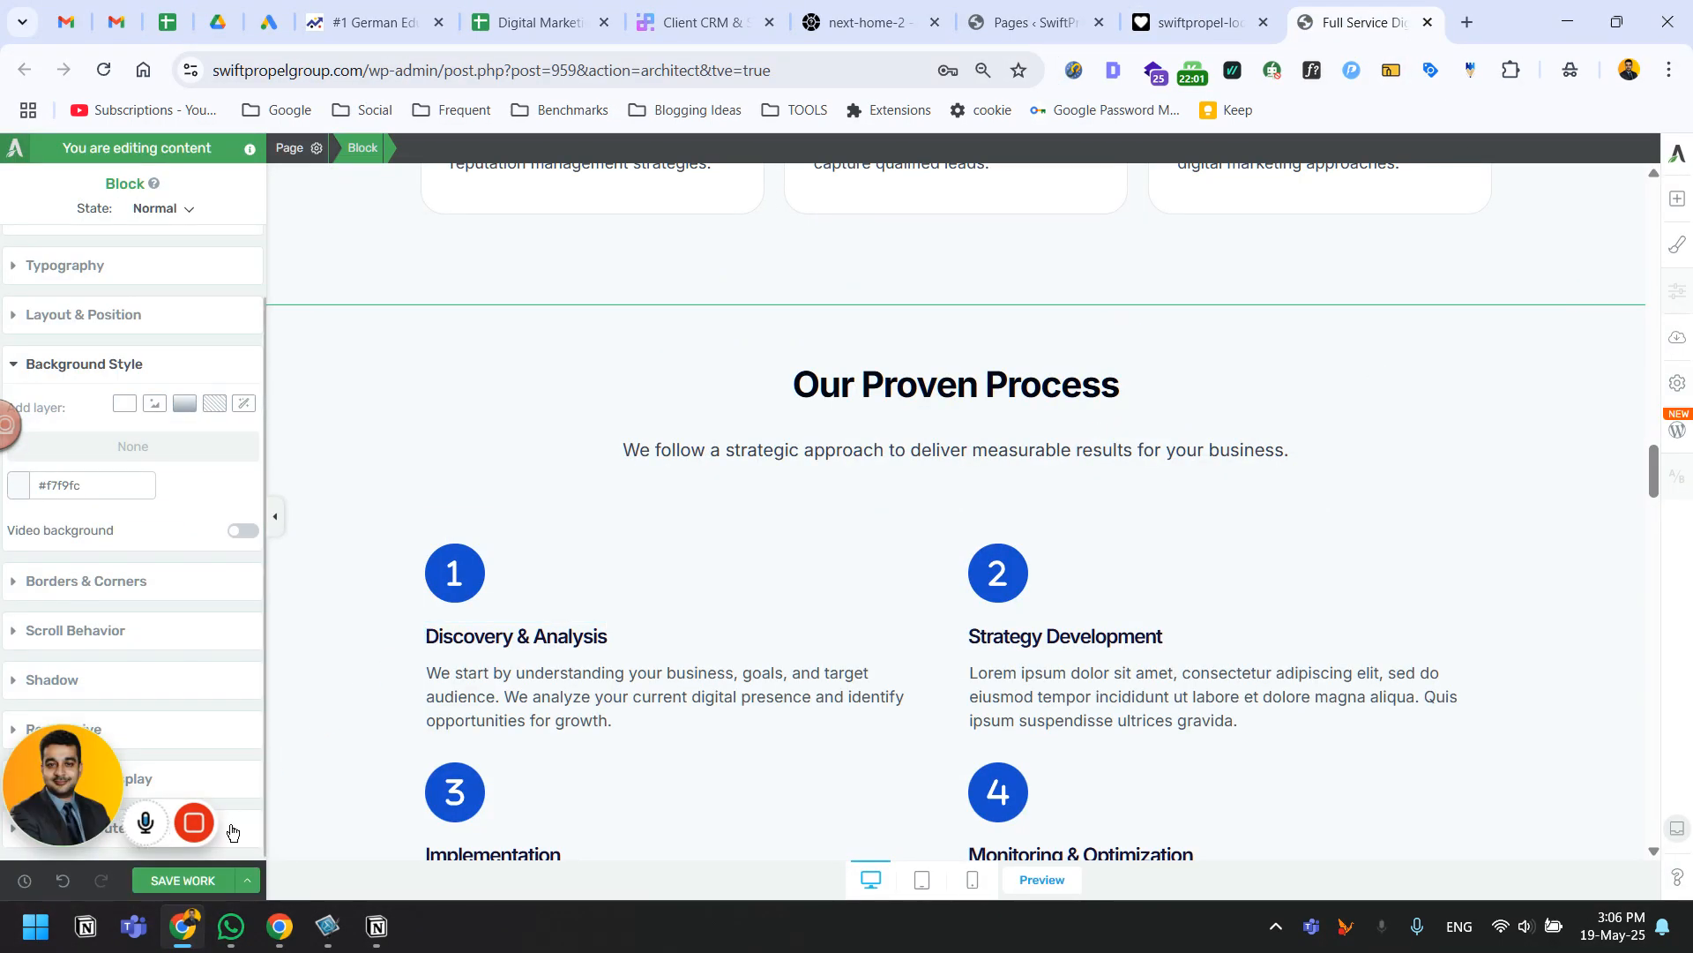
click(183, 880)
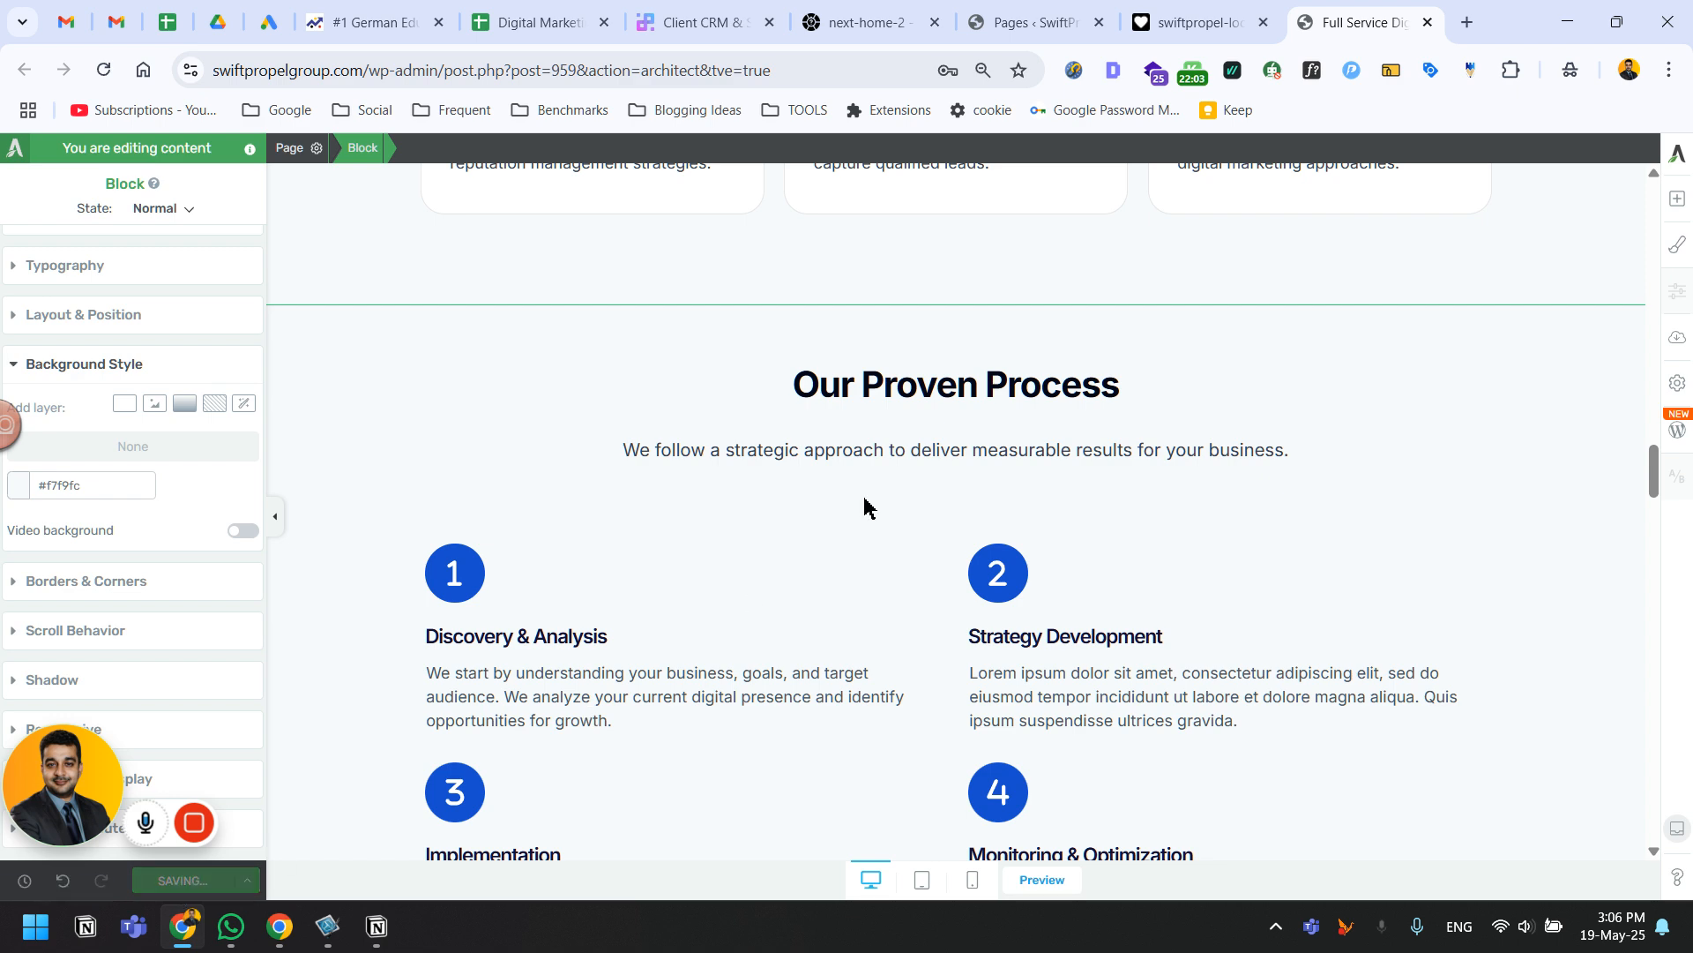
Compare the number icons with the Lovable reference, reduce their grouped icon size to 24 px, and save the page.
click(1253, 13)
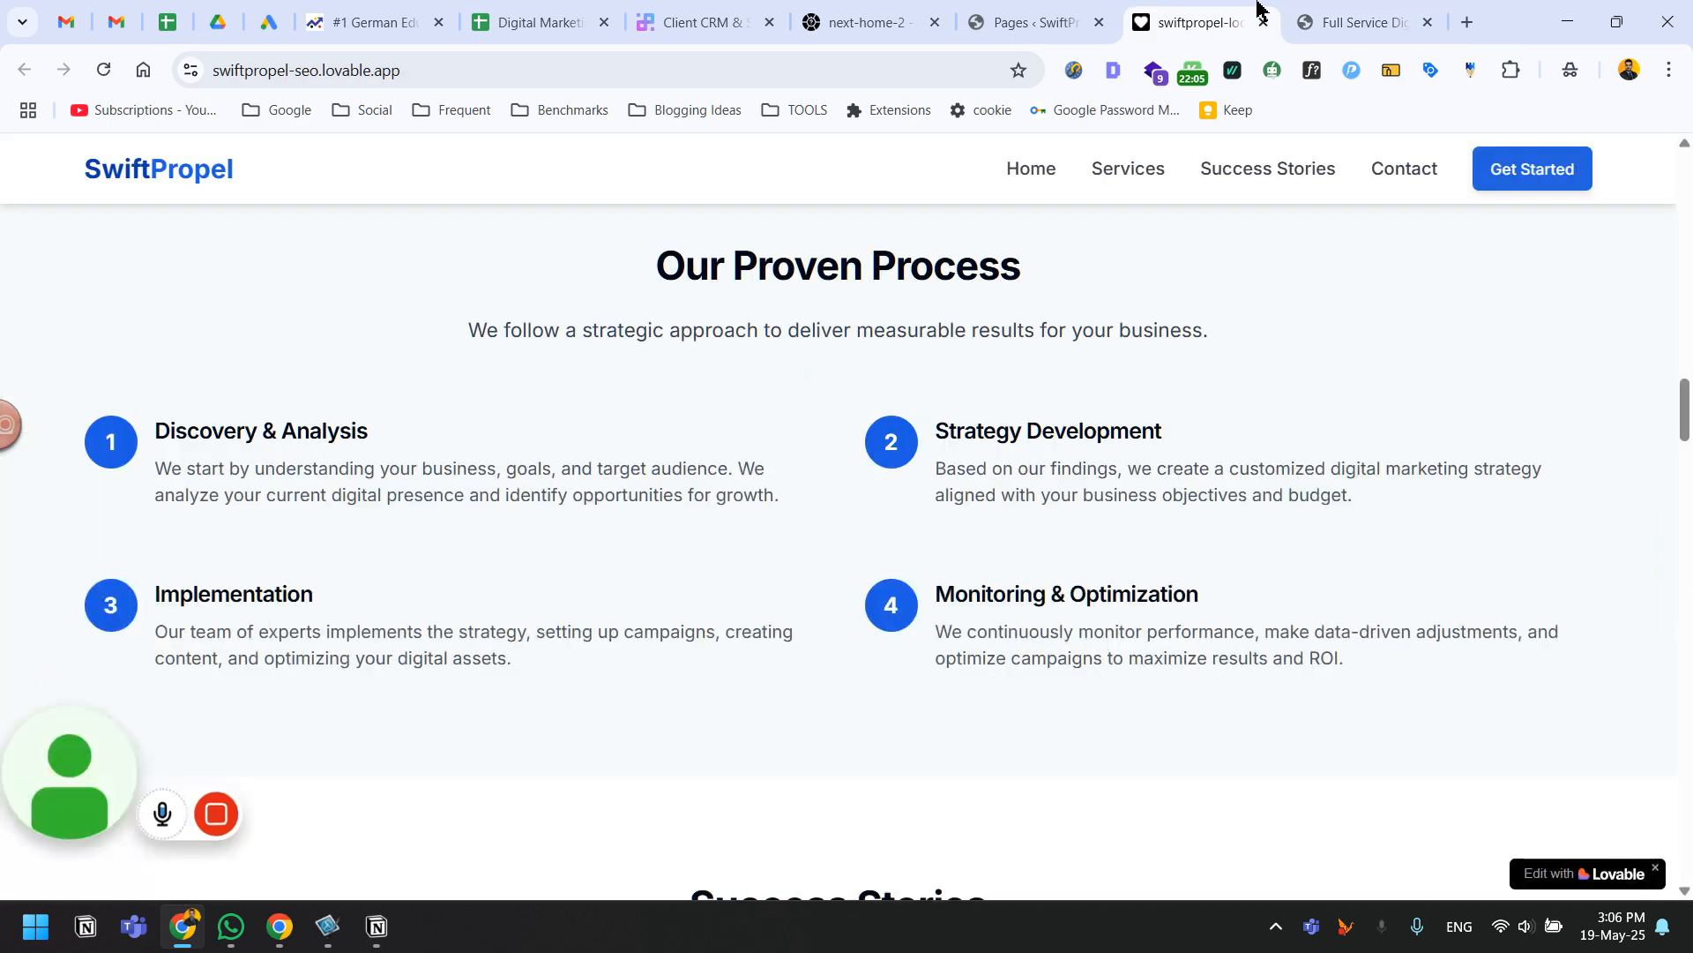
click(1374, 13)
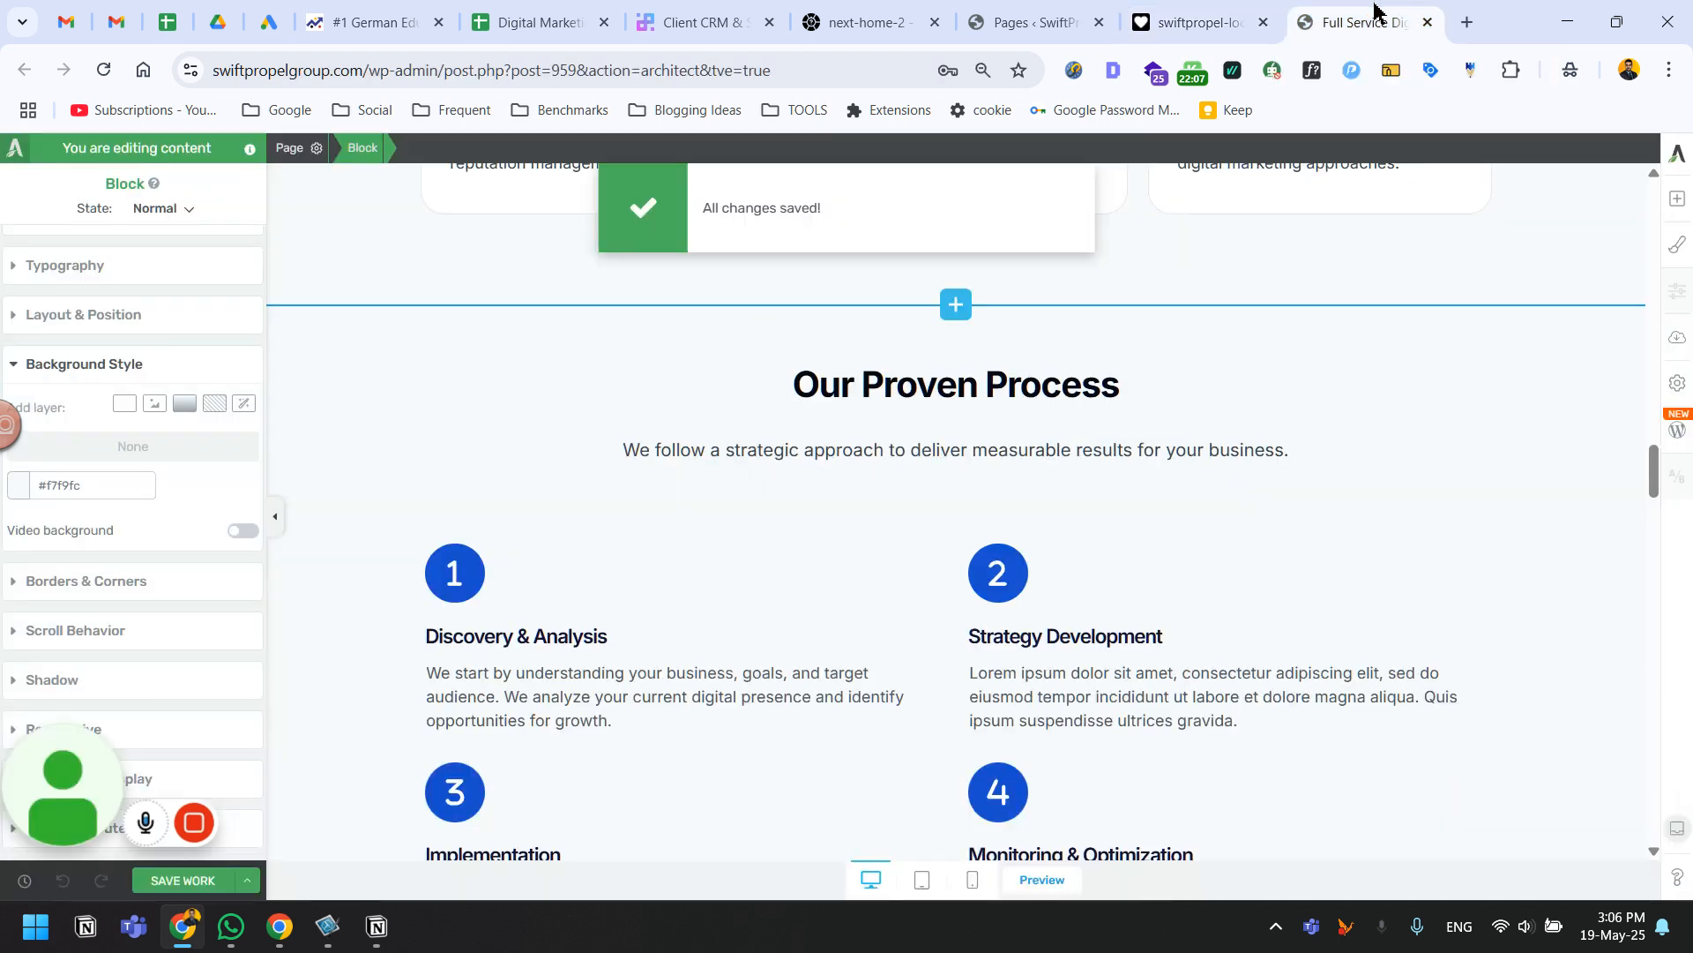
click(455, 575)
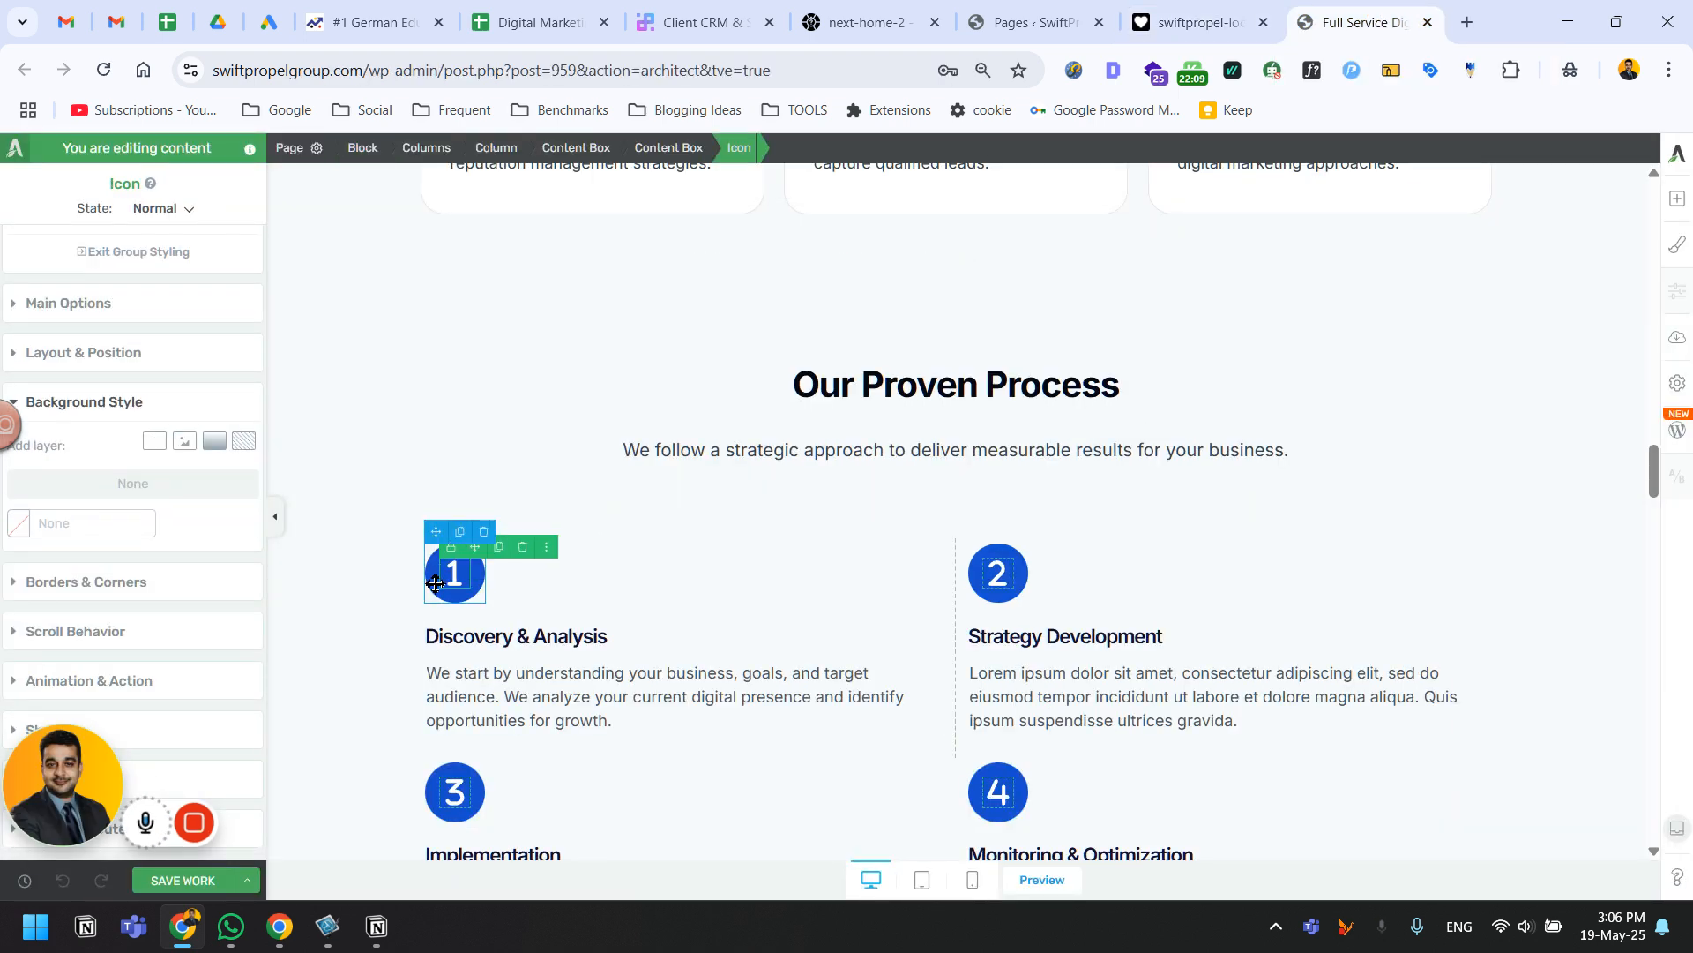
click(74, 304)
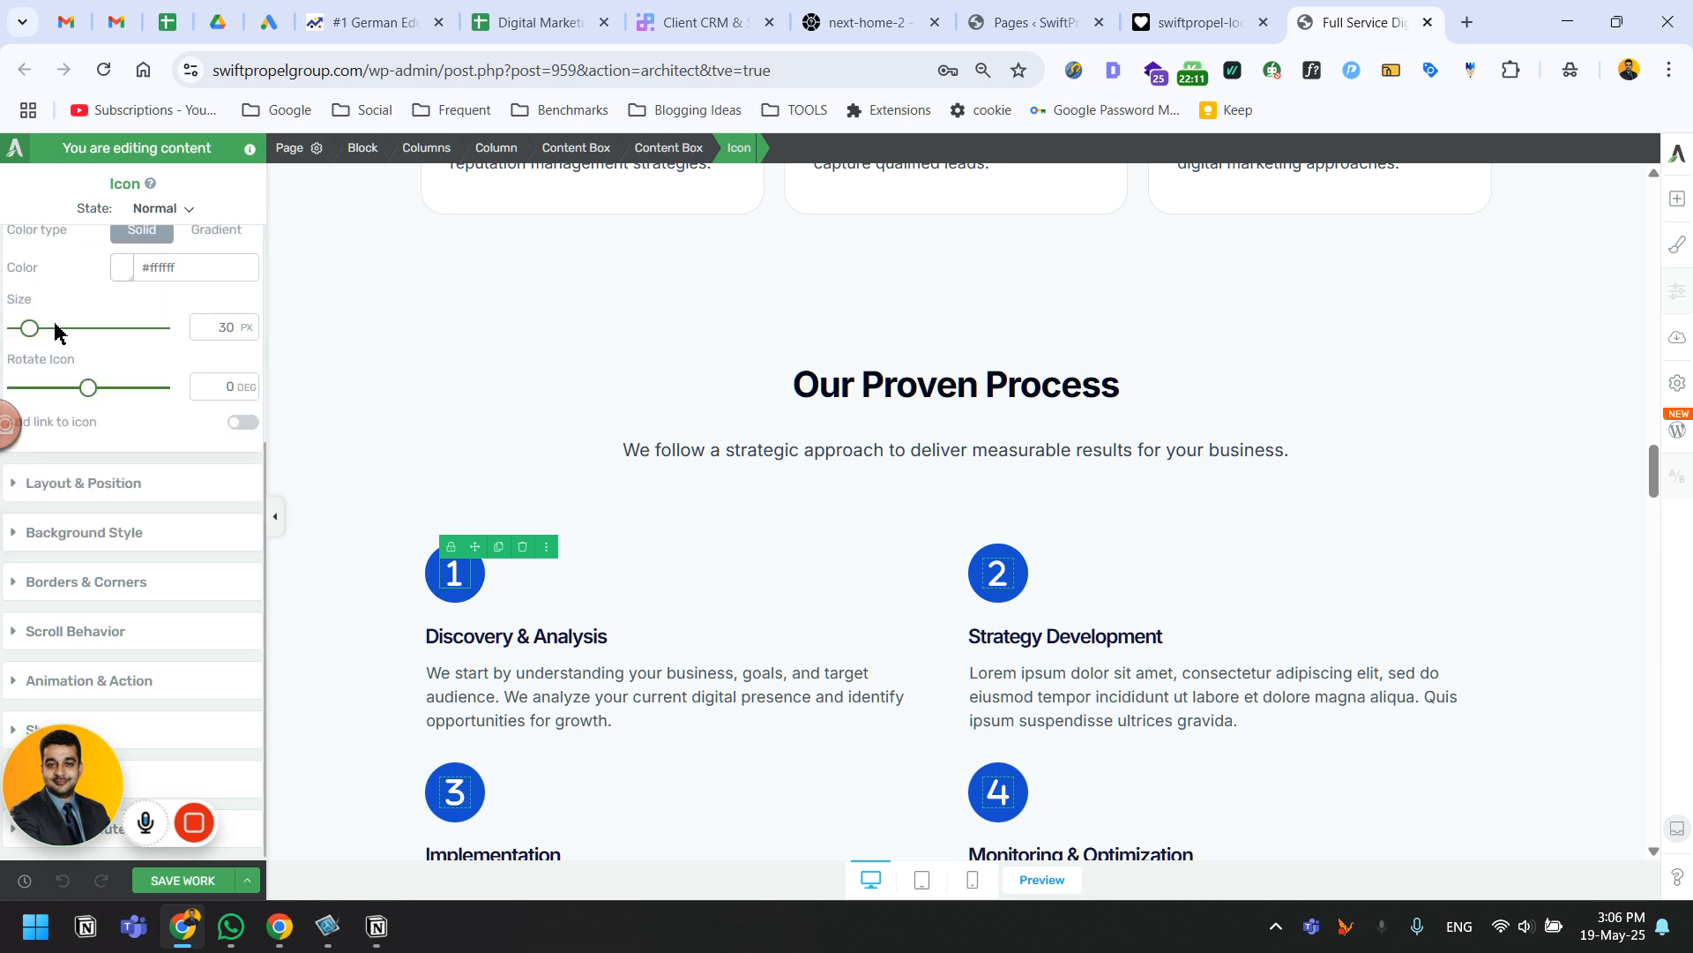
drag(31, 332, 26, 332)
click(457, 439)
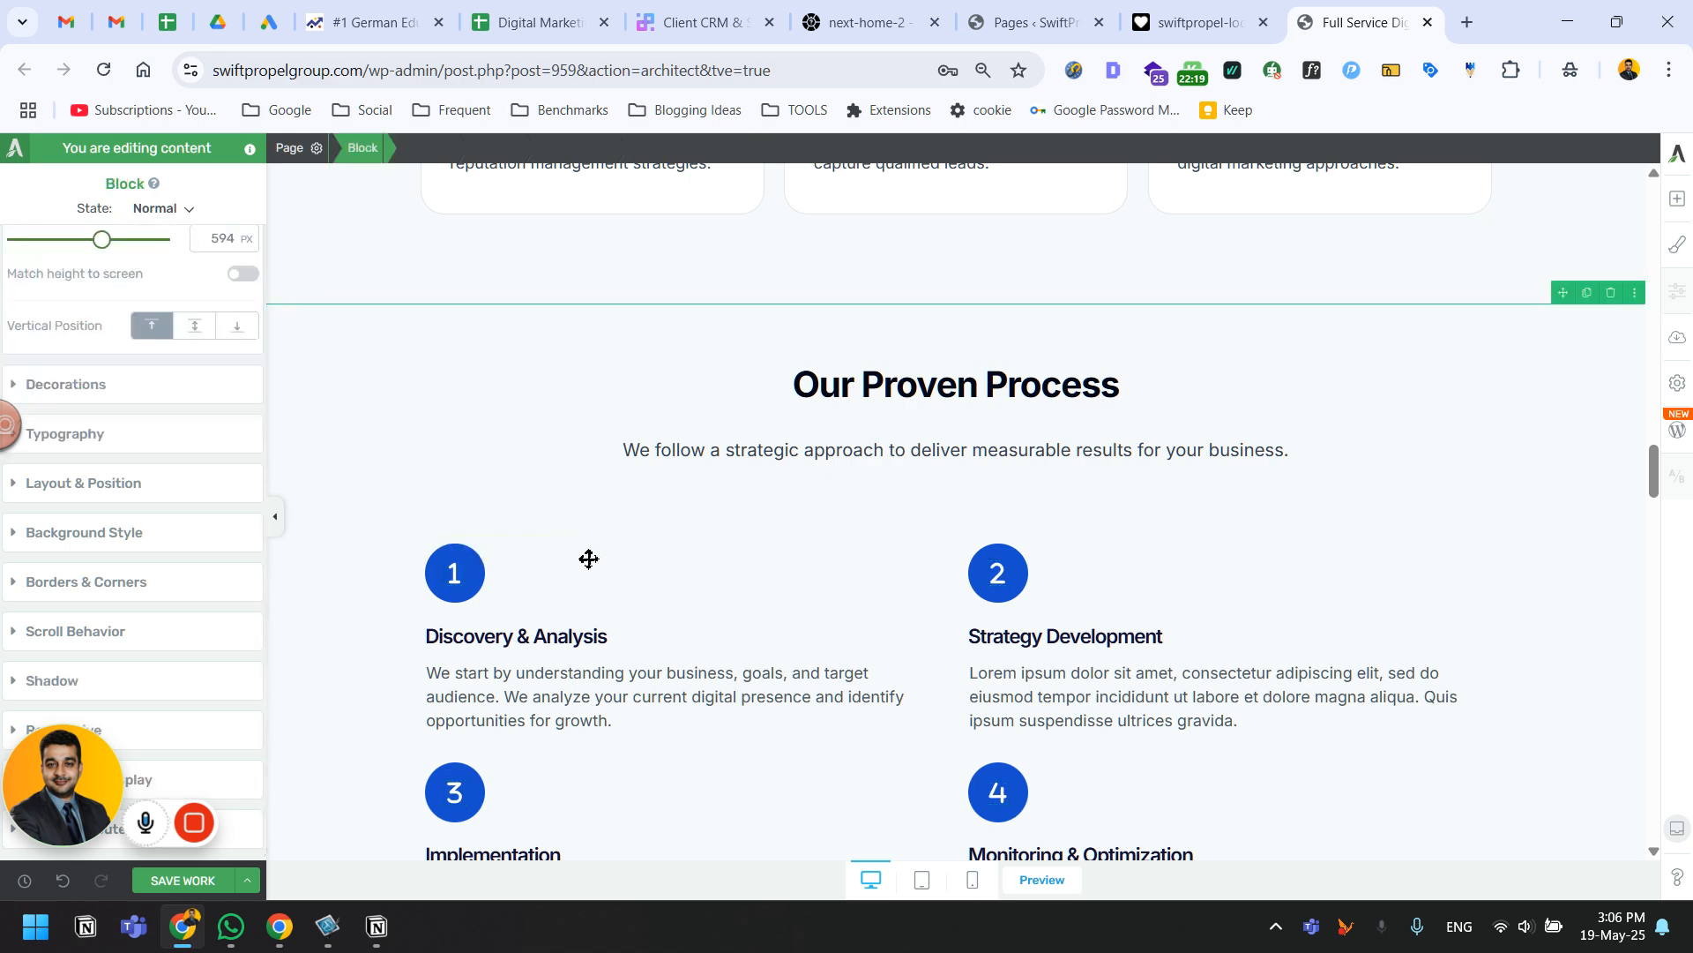
click(183, 880)
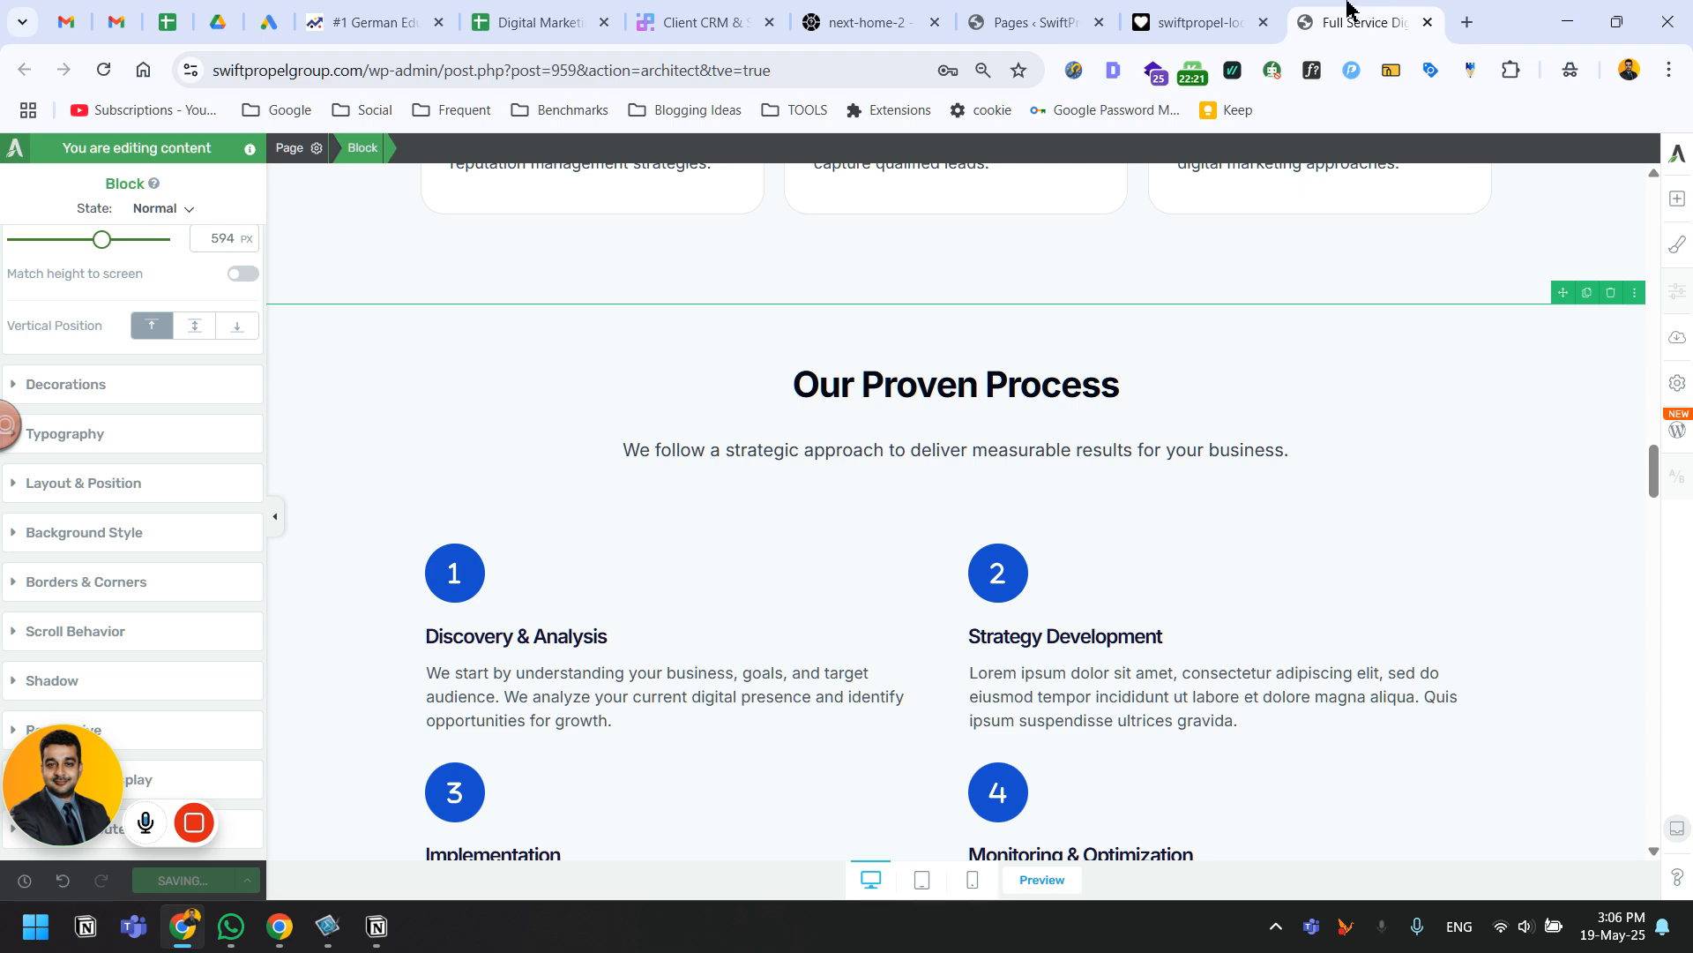
Compare the number icons with the Lovable reference, set their grouped icon size to 22 px, and save the page.
click(1222, 22)
click(1303, 11)
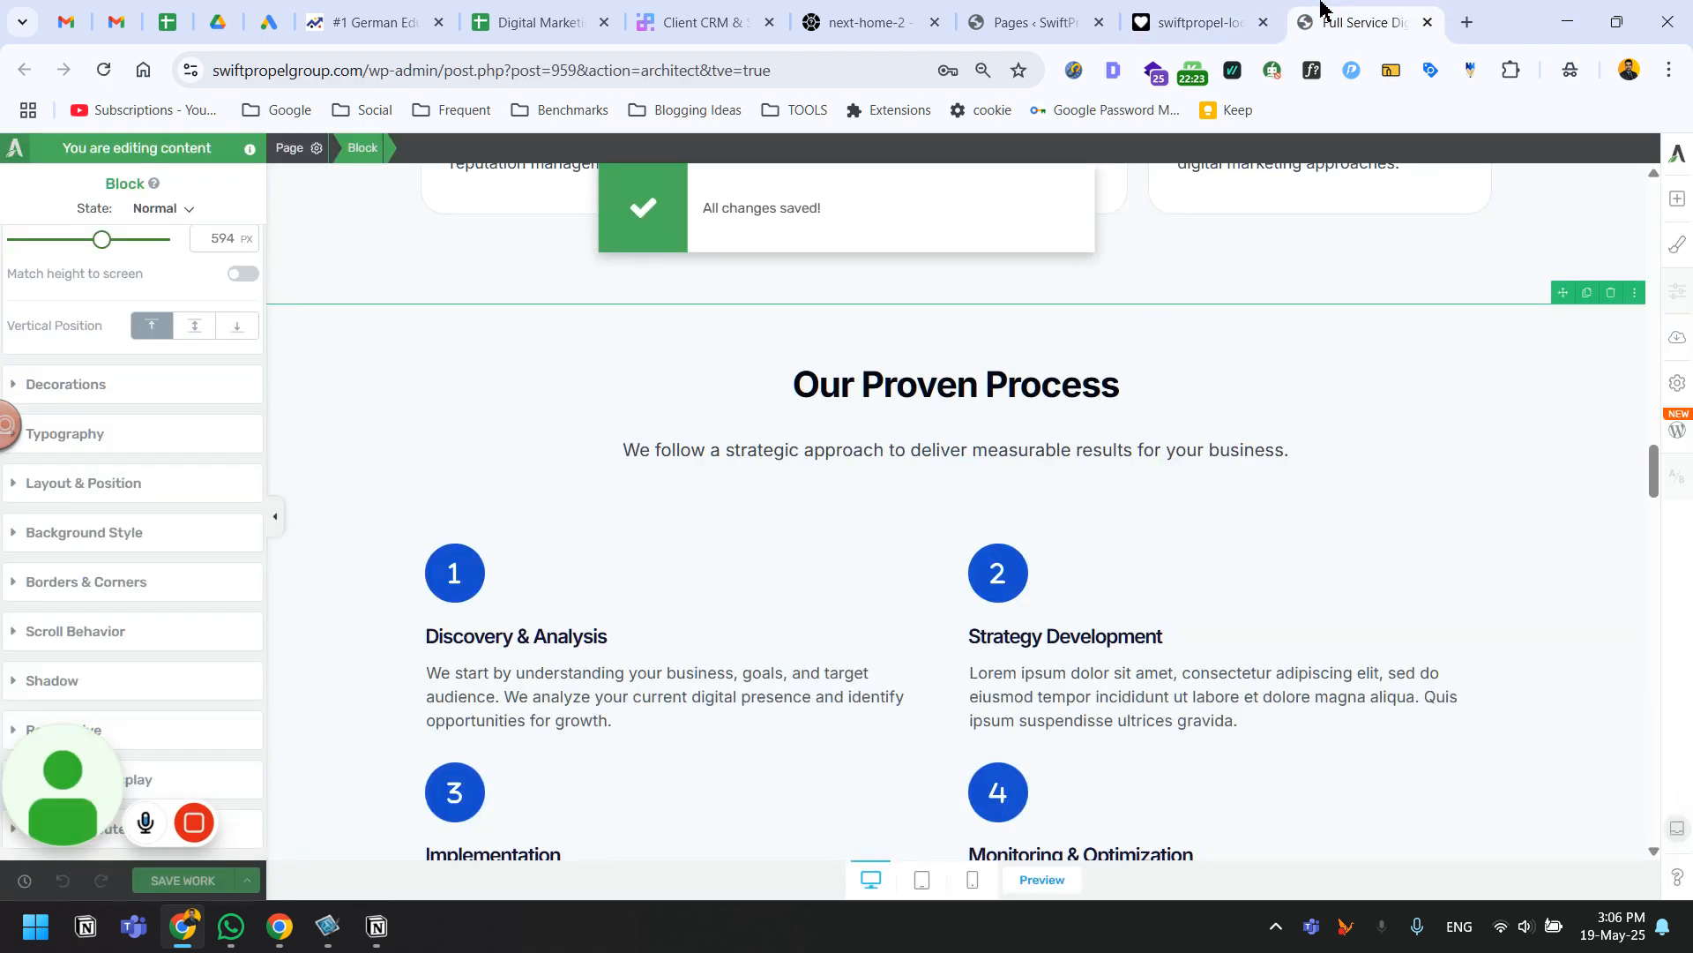
click(1201, 9)
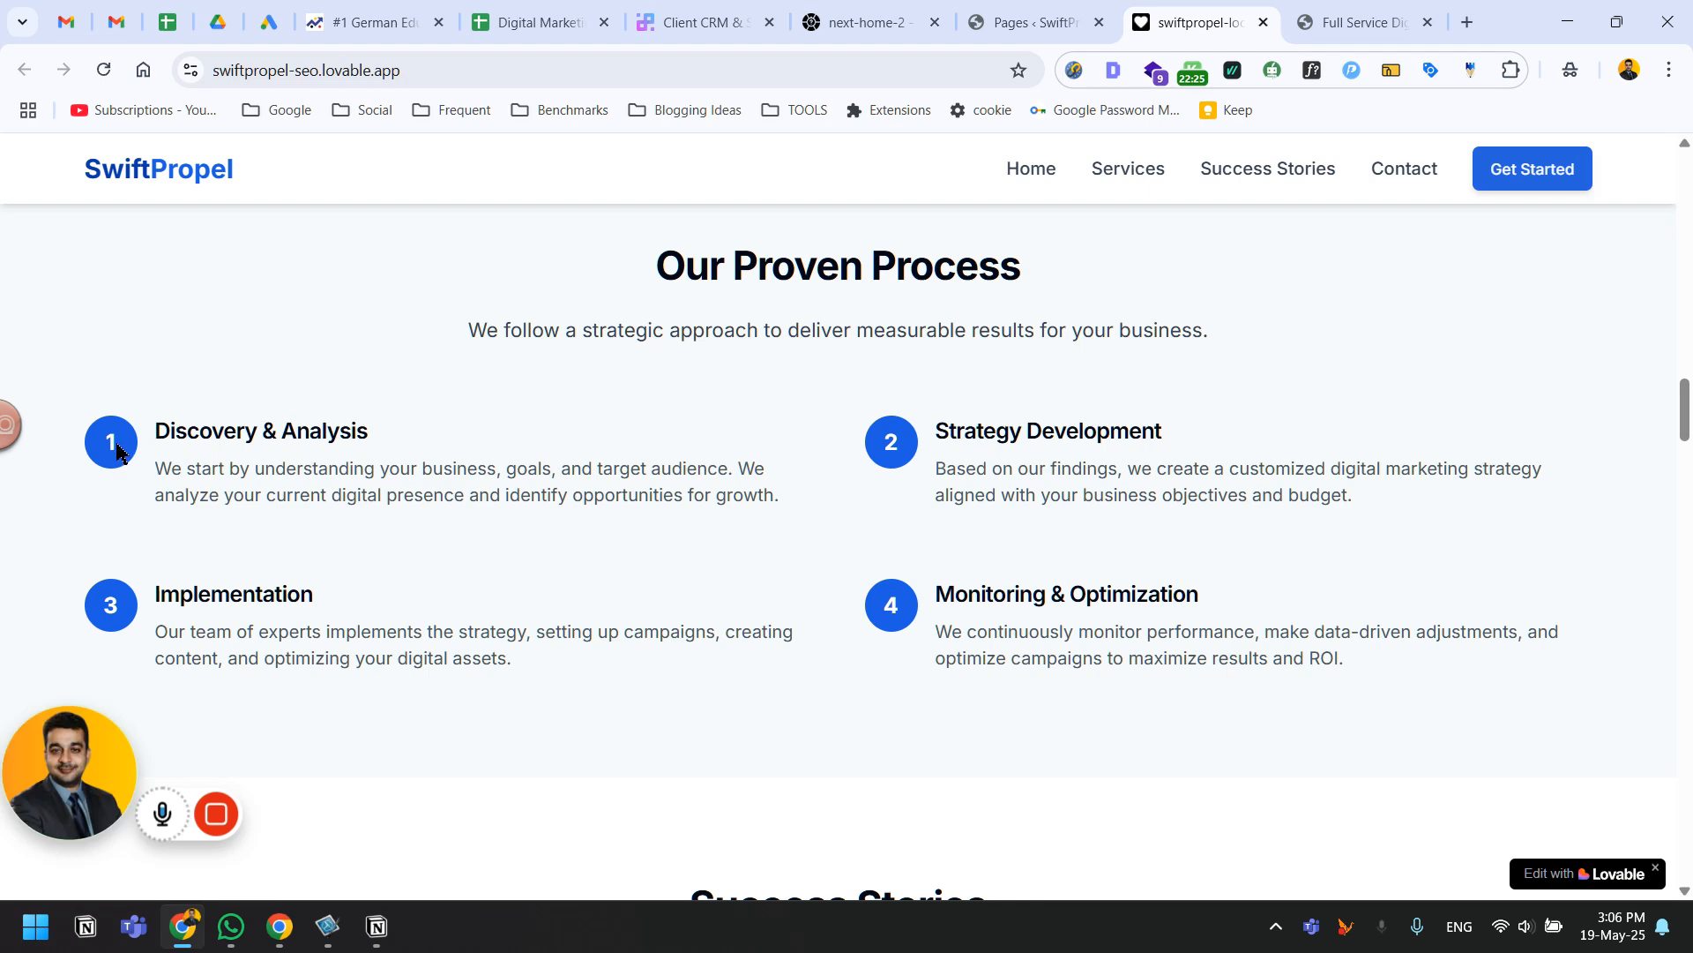
click(1303, 17)
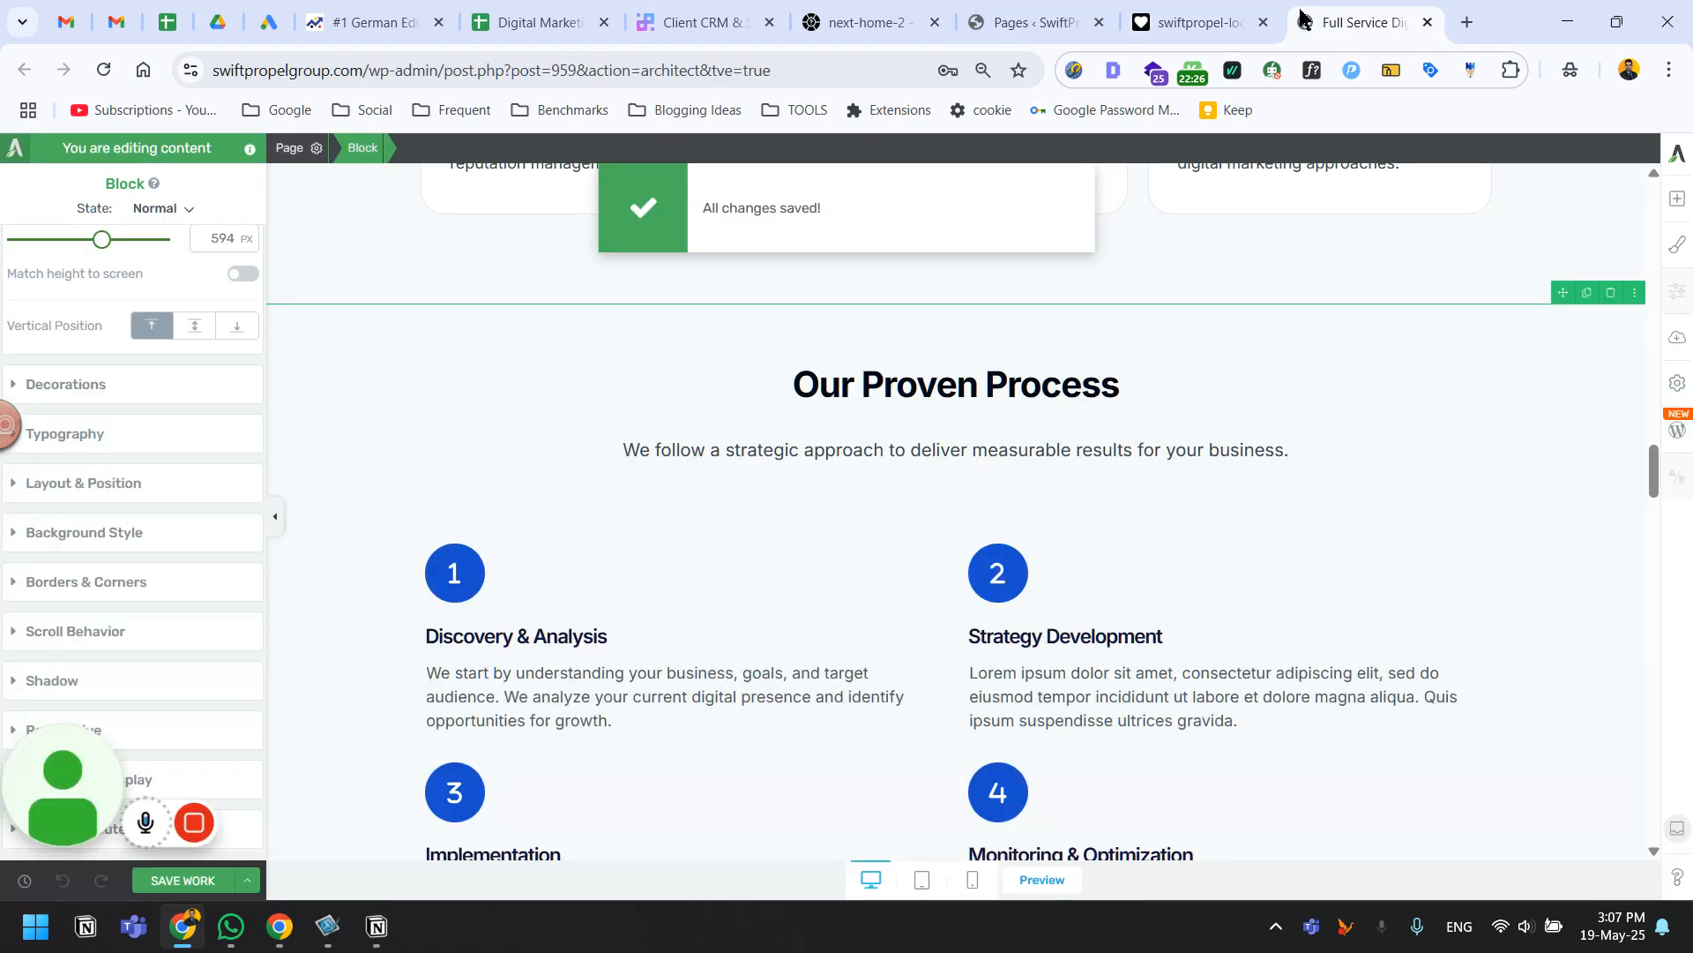
click(463, 566)
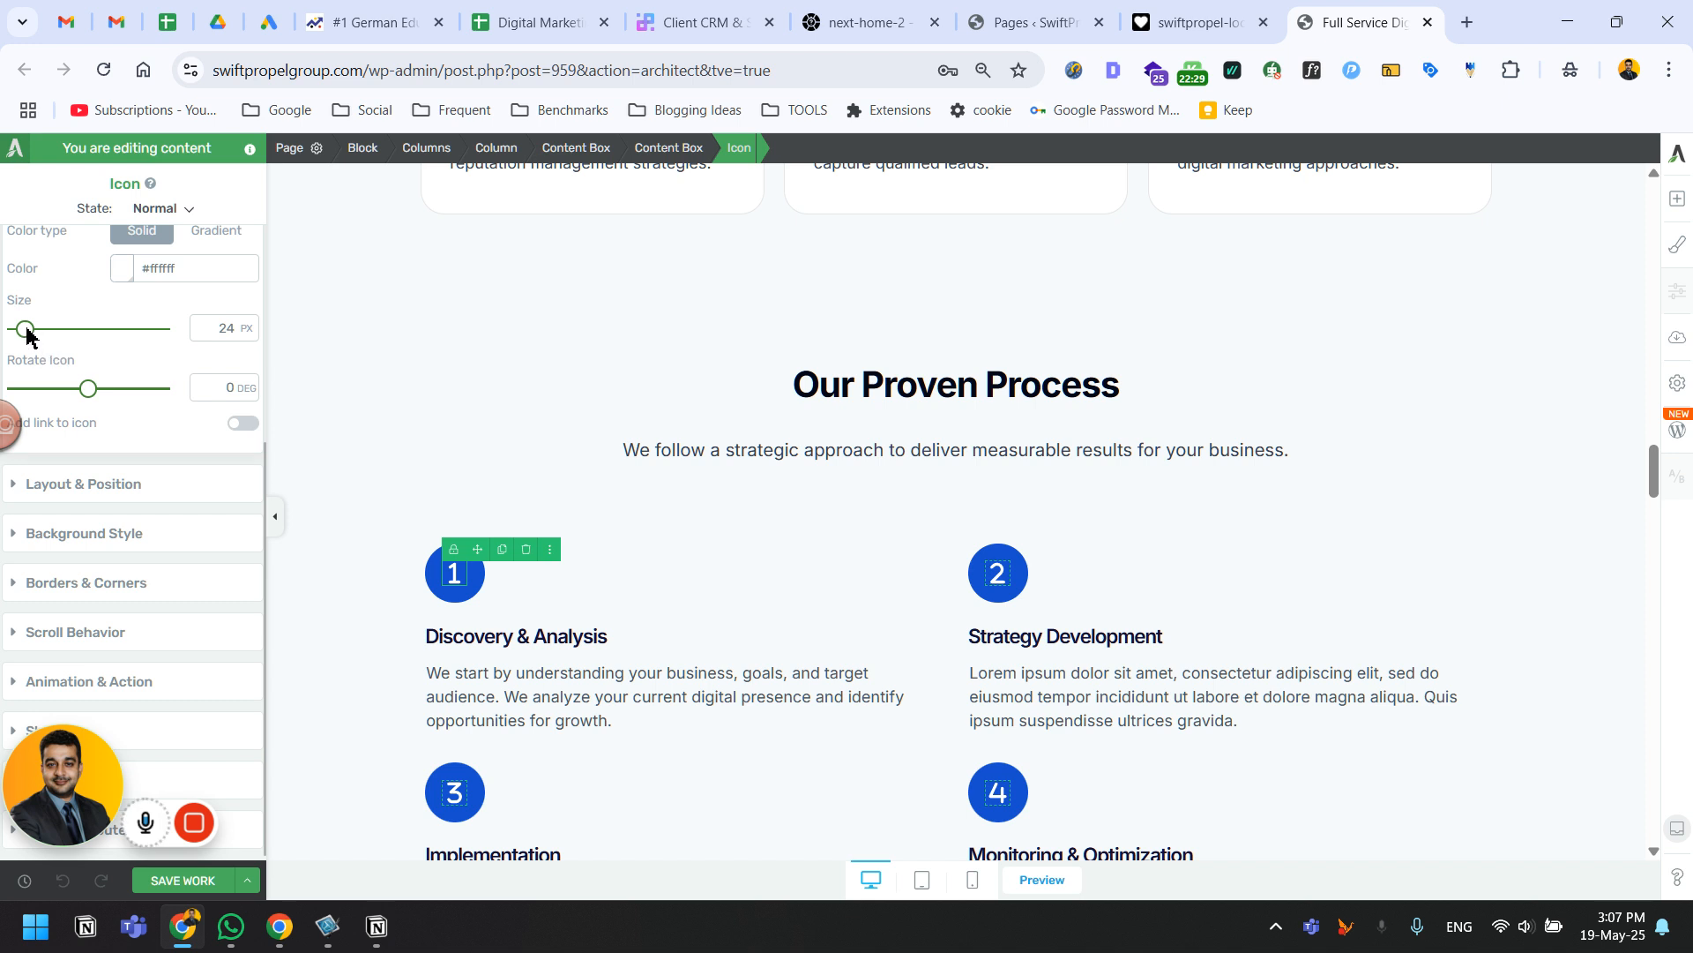
drag(26, 334, 28, 334)
drag(26, 335, 24, 333)
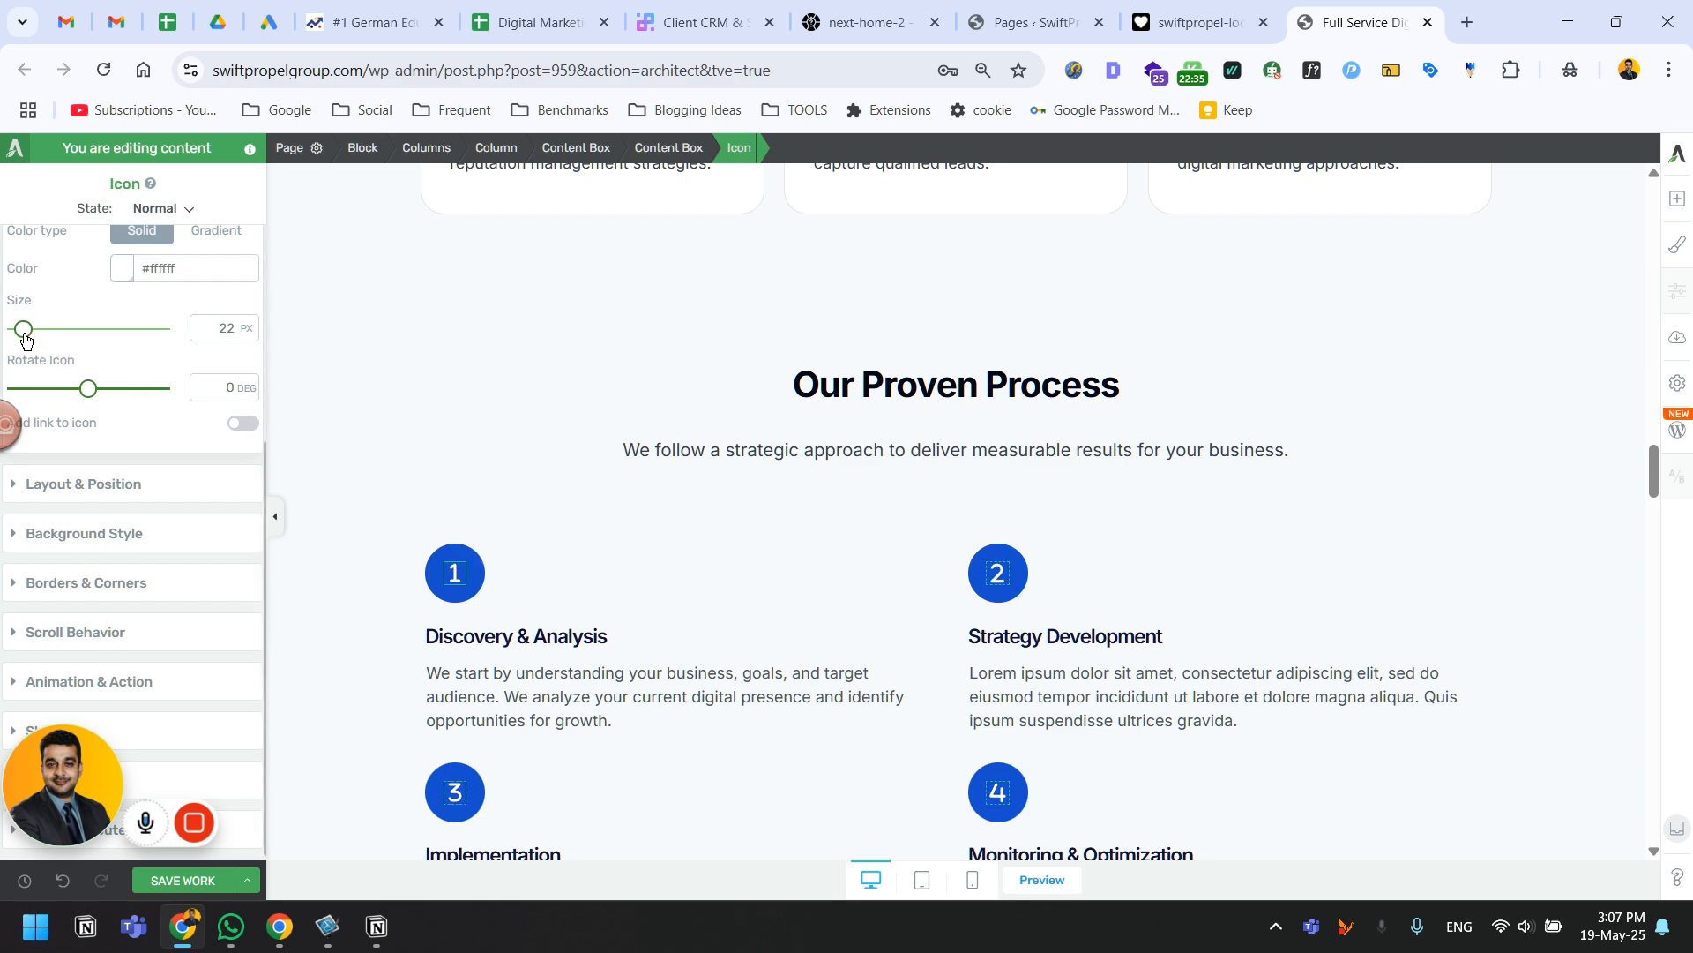
click(182, 880)
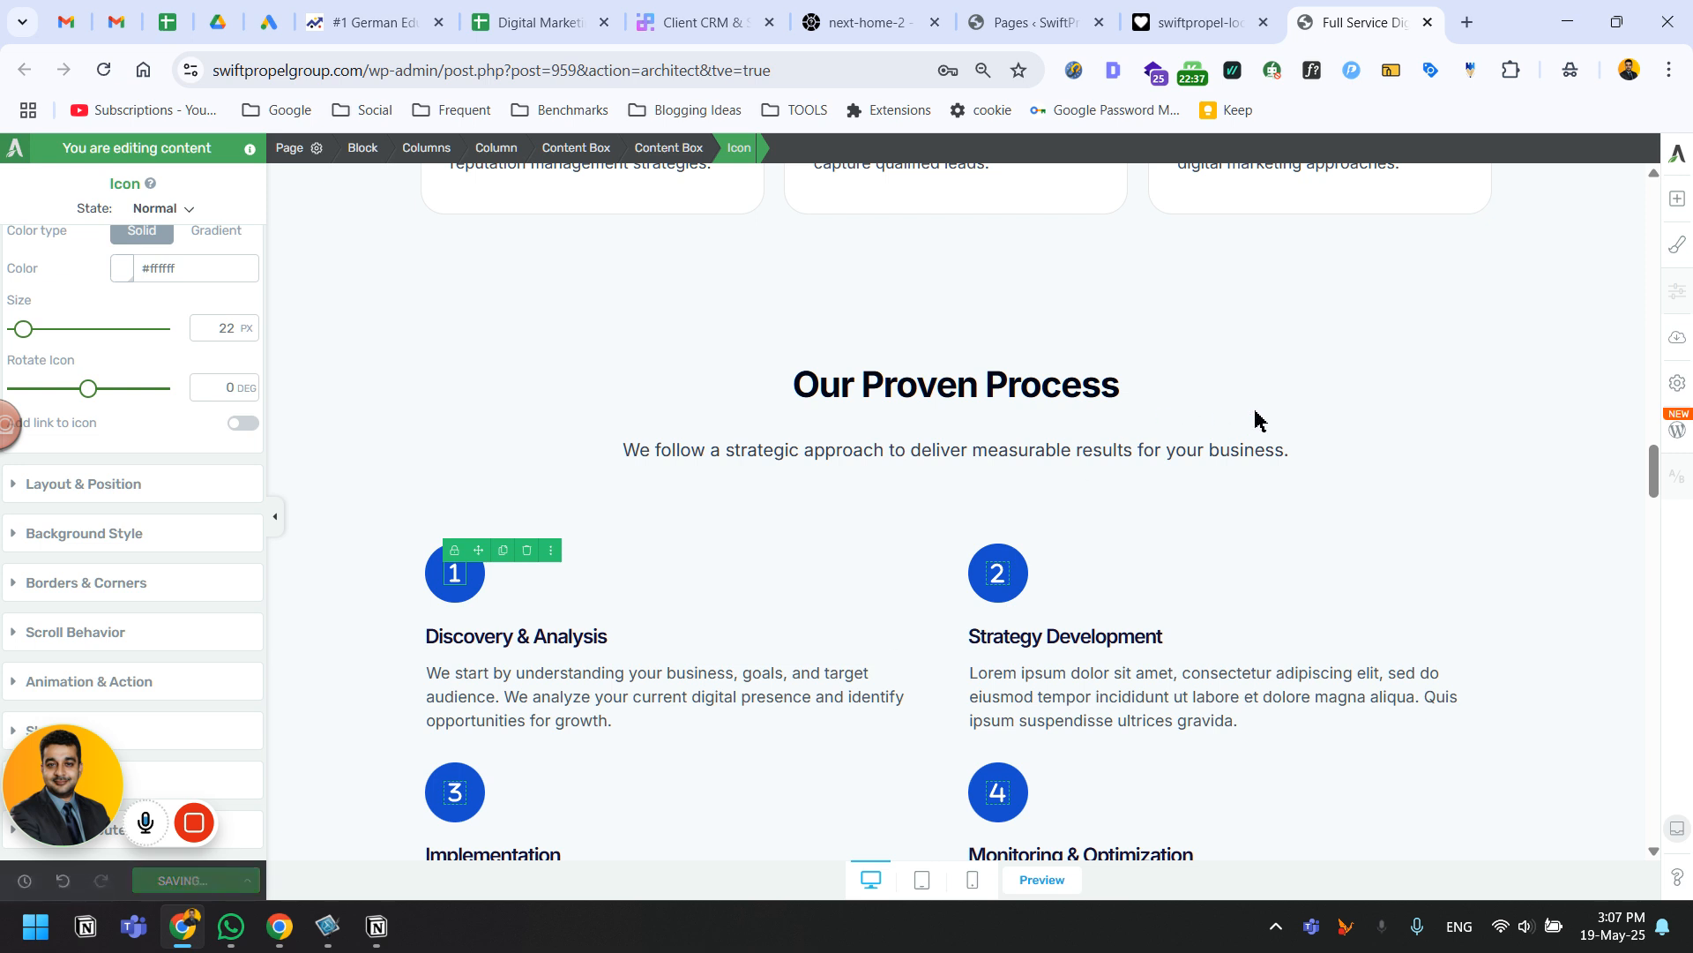
click(1296, 657)
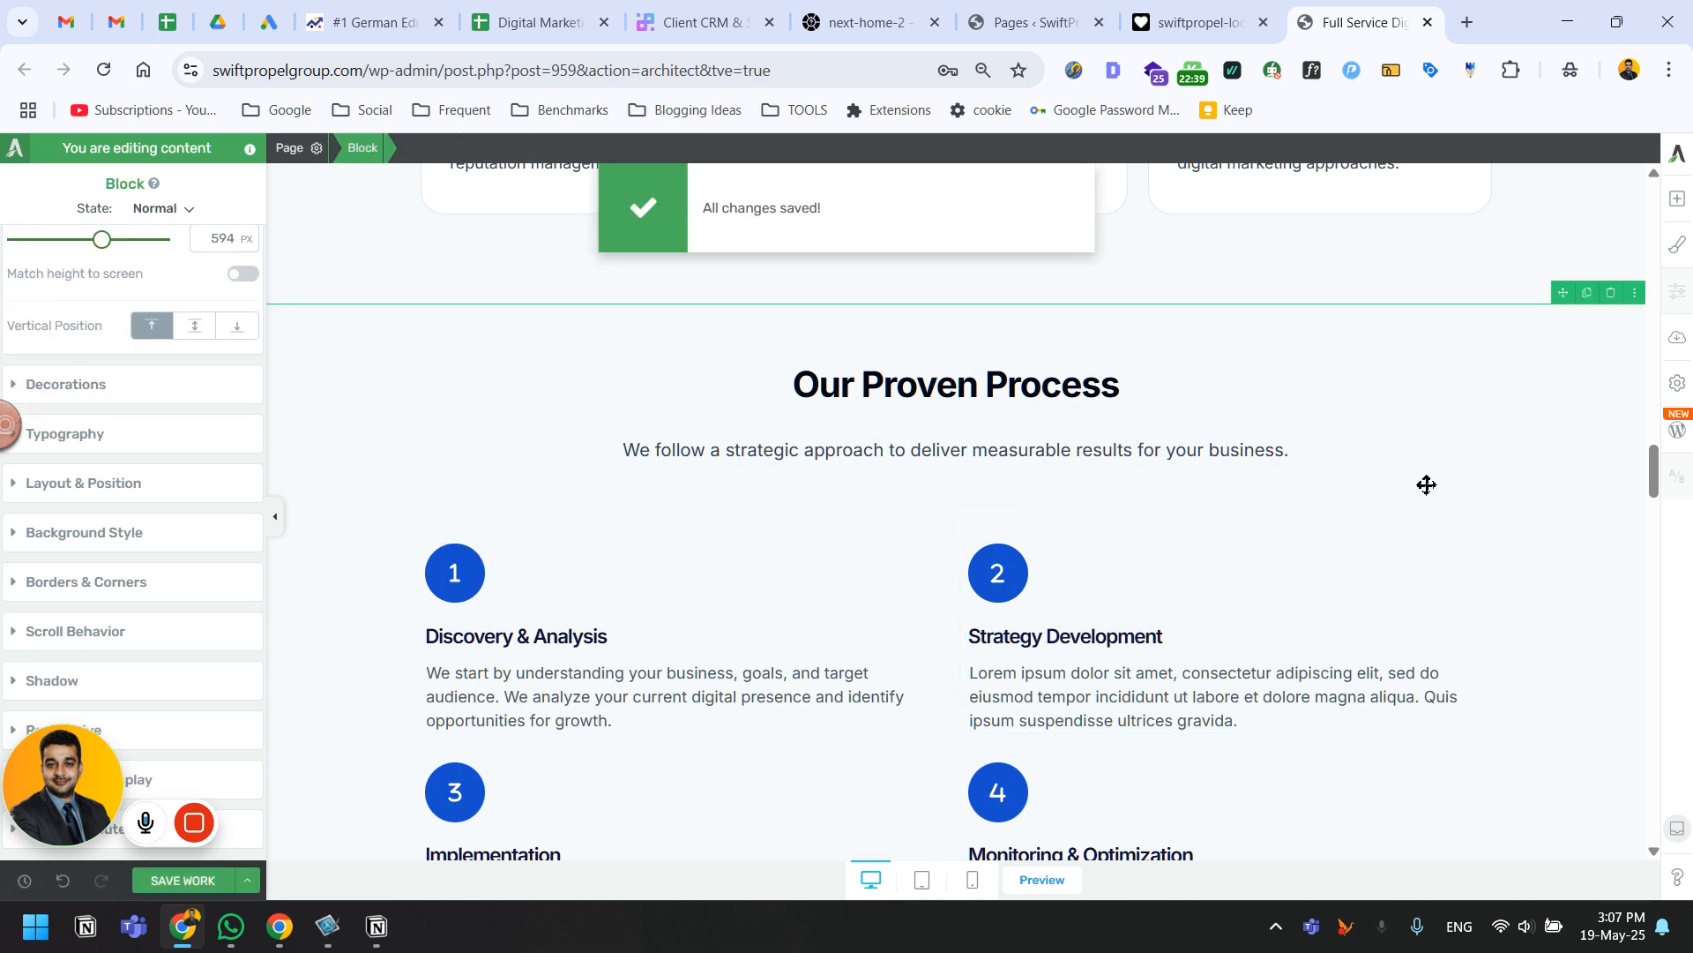
Compare the section's lower spacing with the Lovable reference and set the "Our Proven Process" block's desktop bottom padding to 88 px.
click(1232, 16)
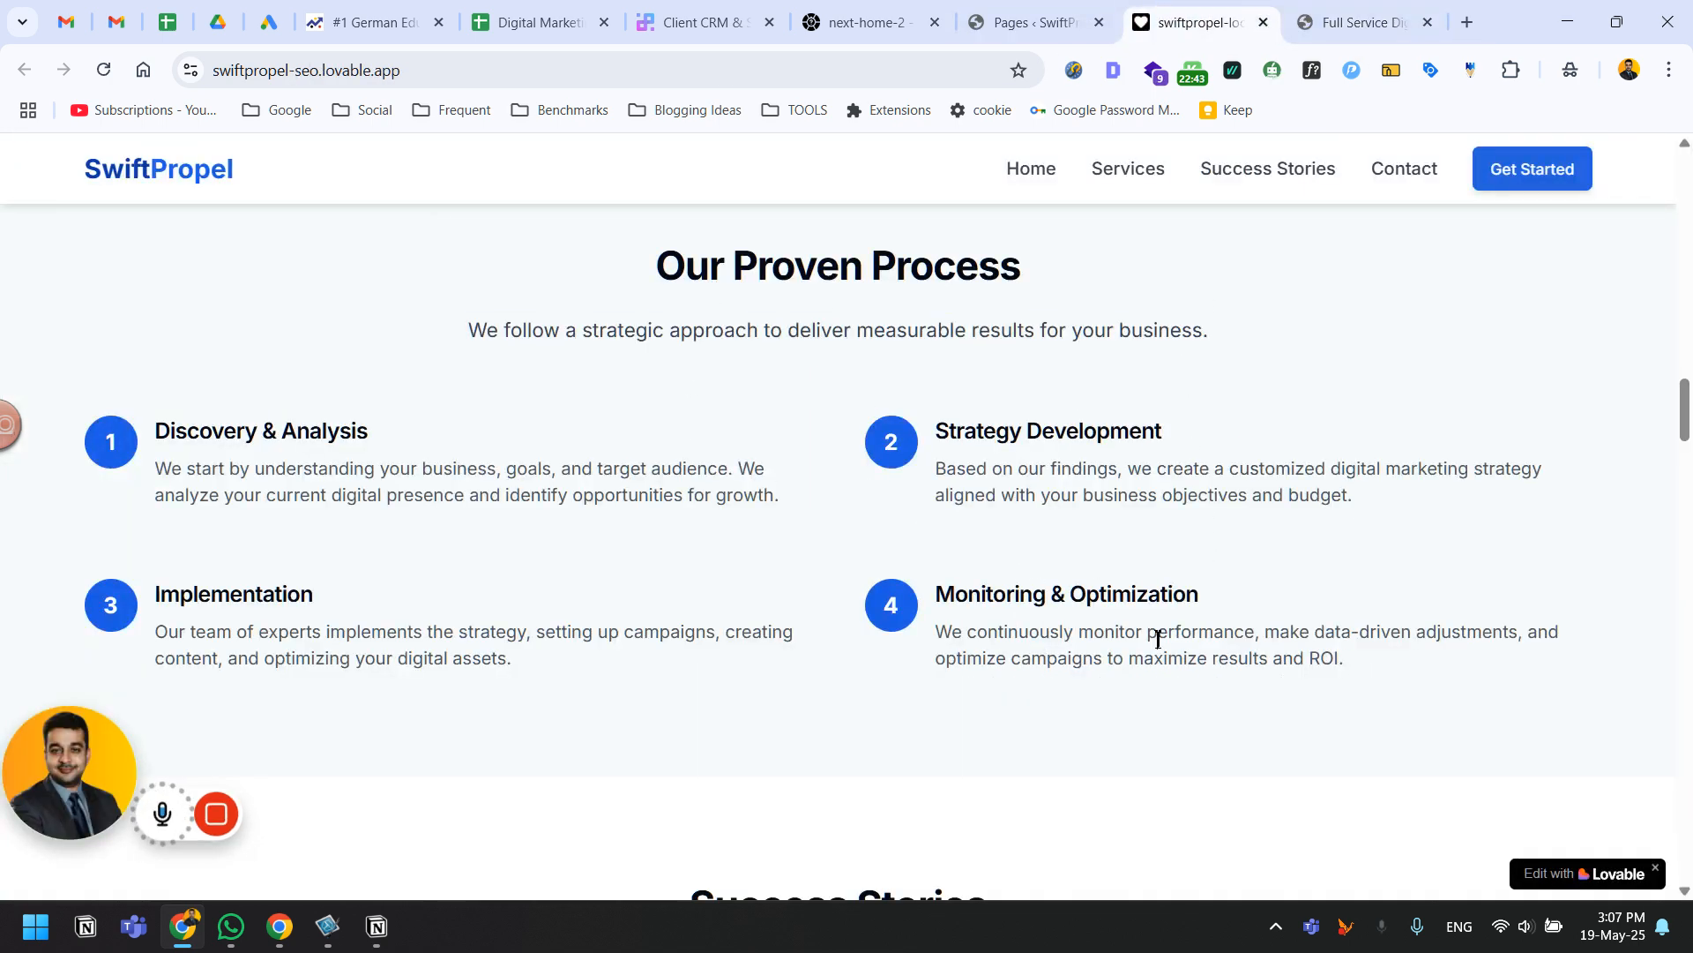
click(1336, 16)
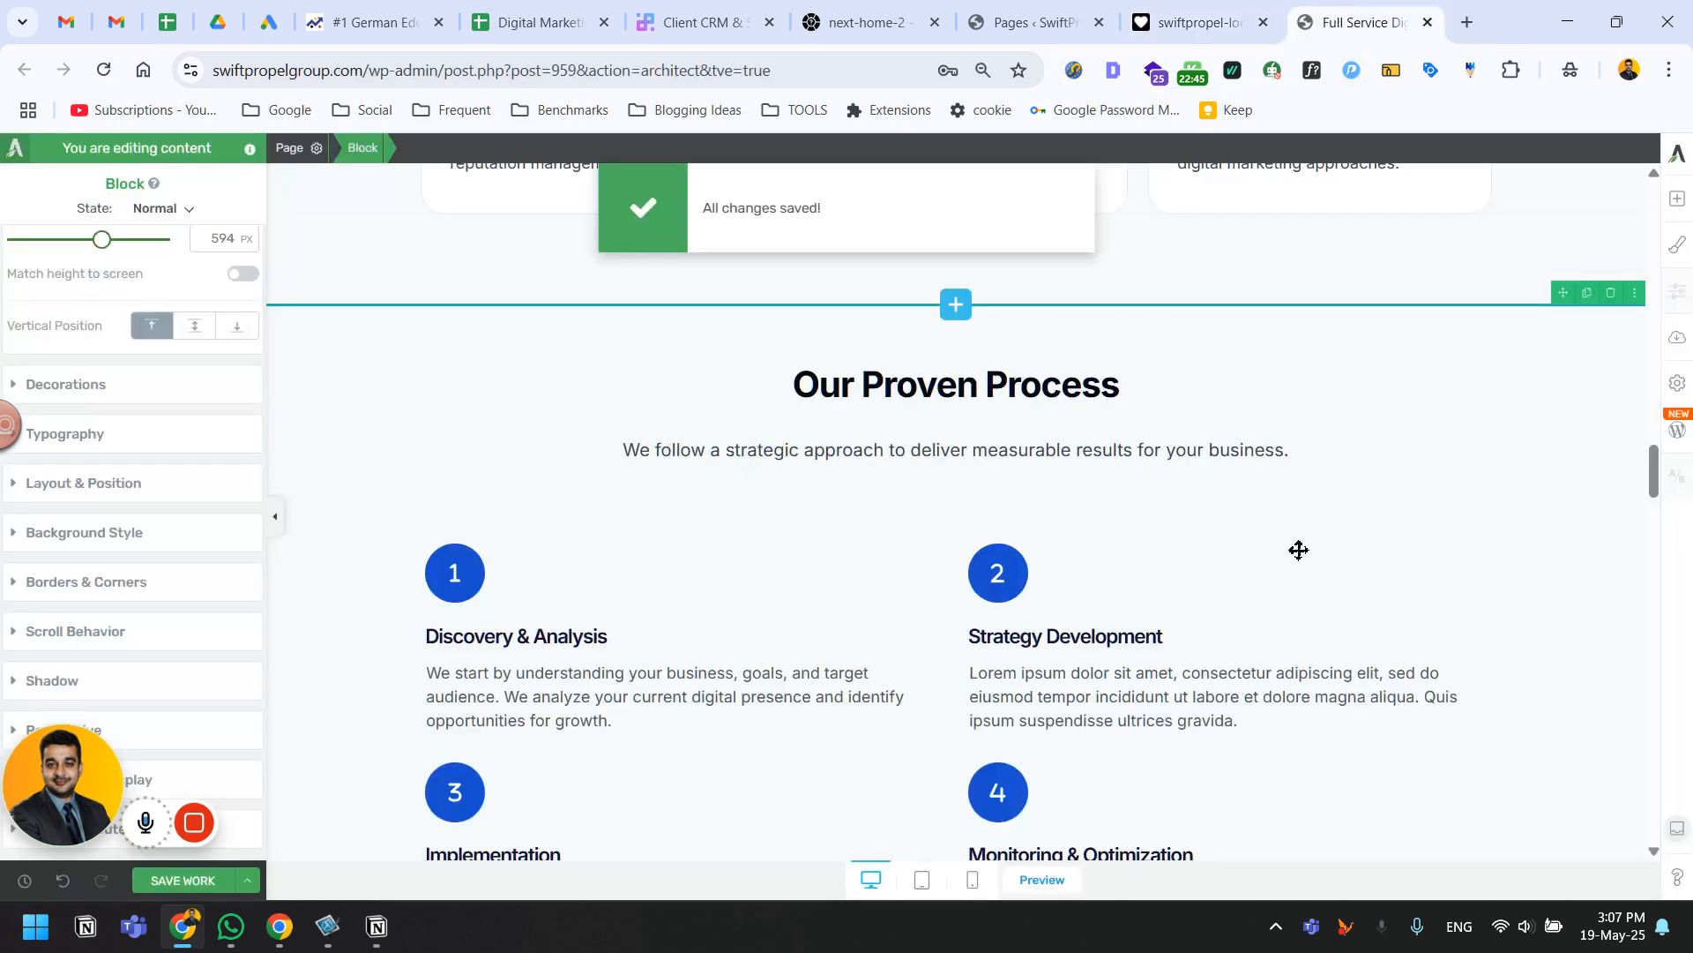
scroll(1338, 579, down, 4)
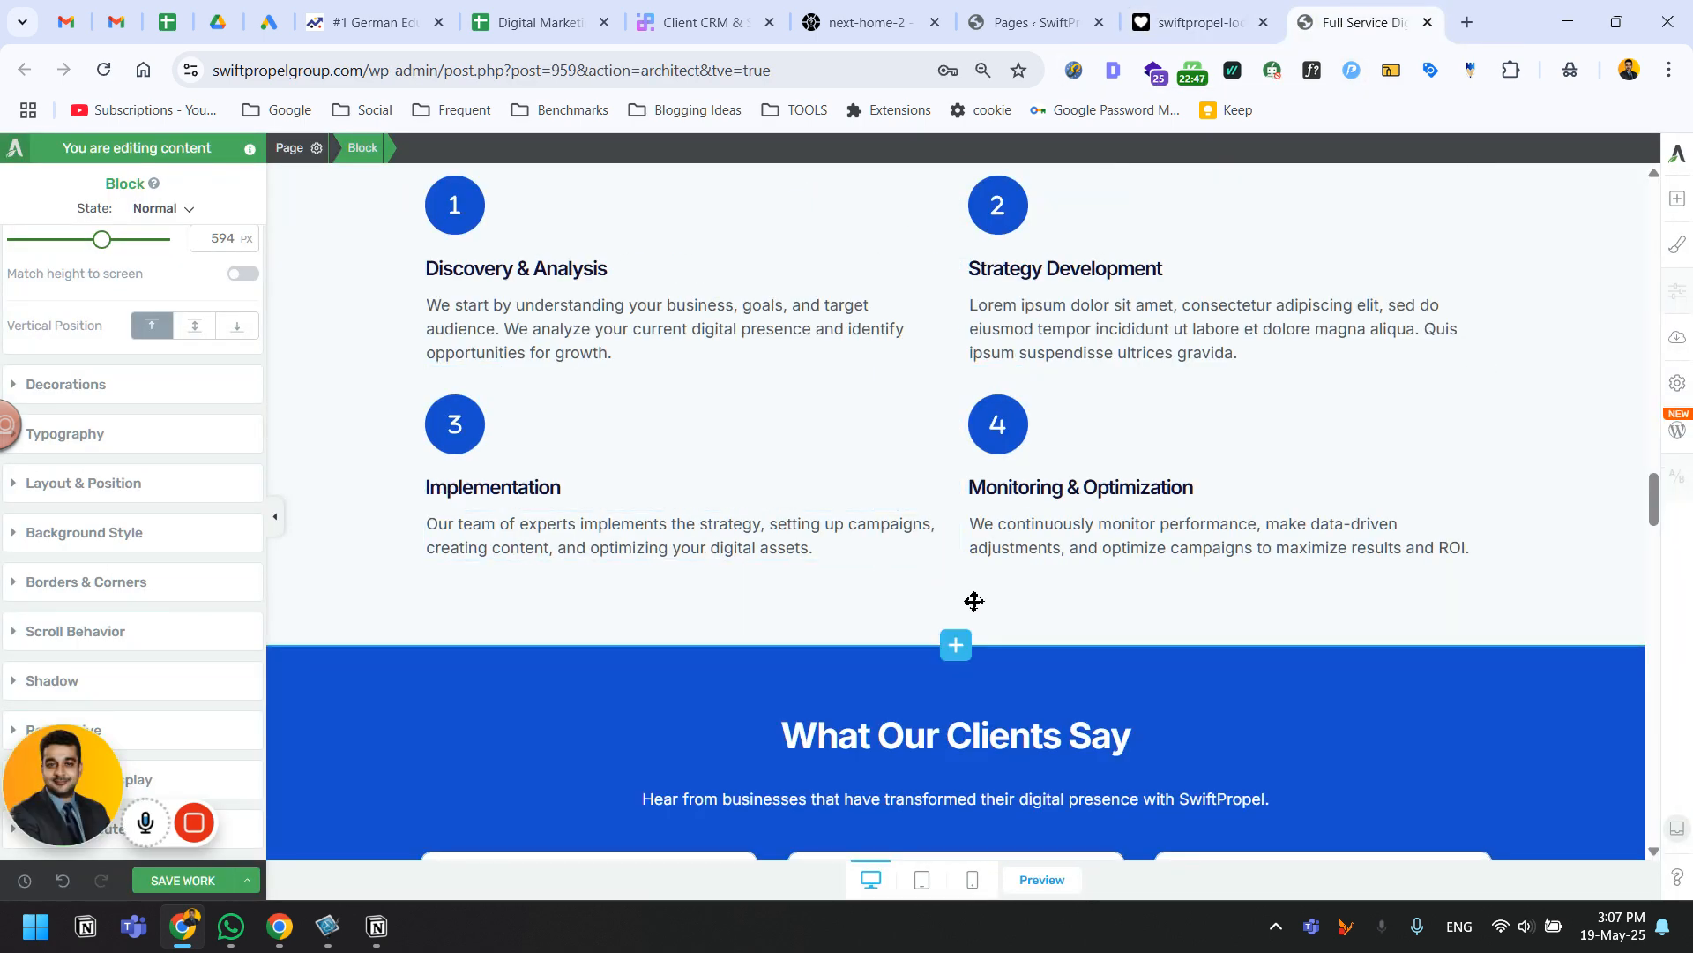
click(1156, 22)
scroll(894, 375, down, 4)
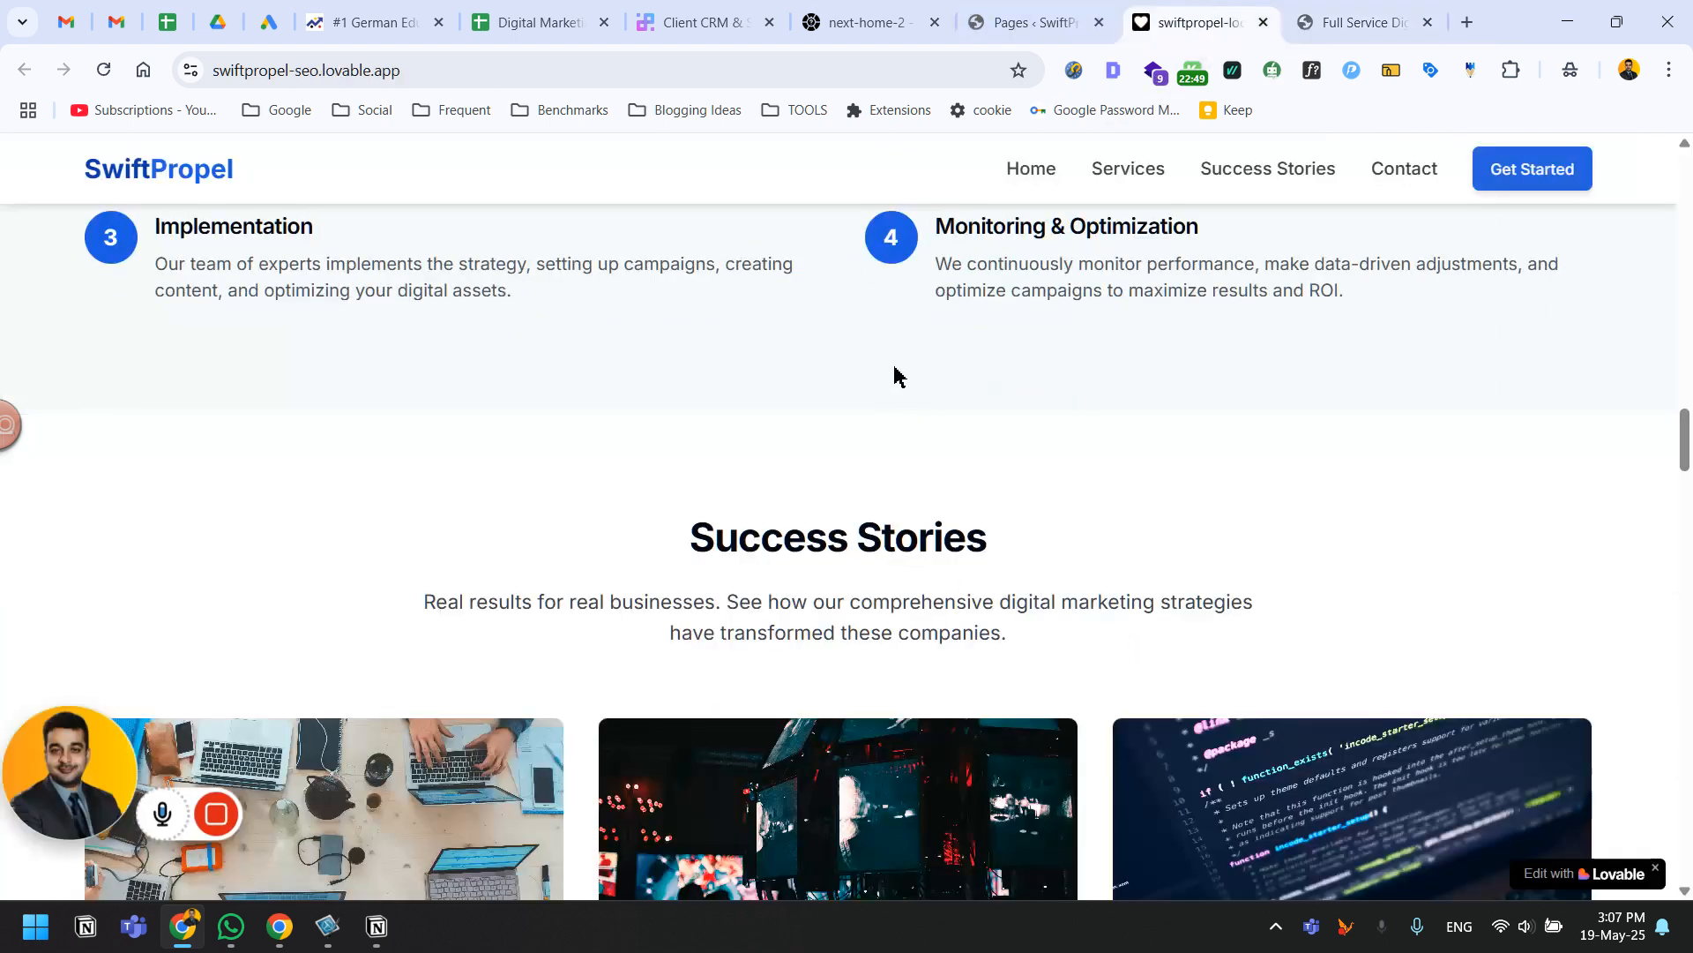
scroll(891, 464, up, 2)
click(1341, 22)
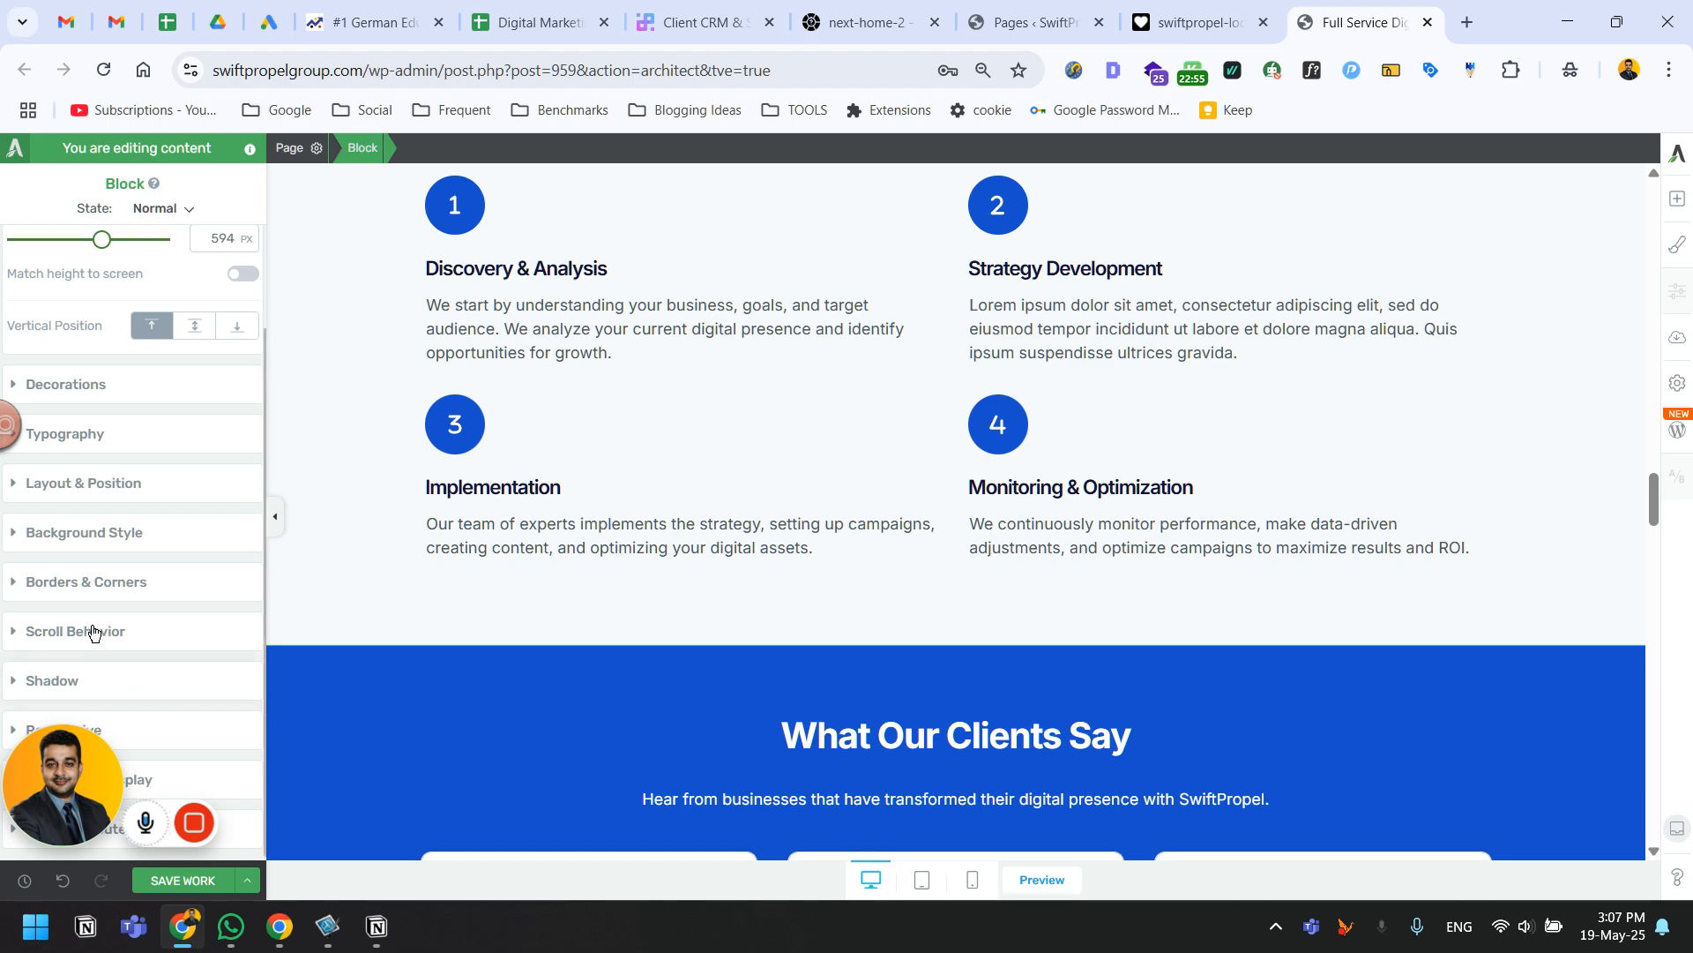
click(84, 484)
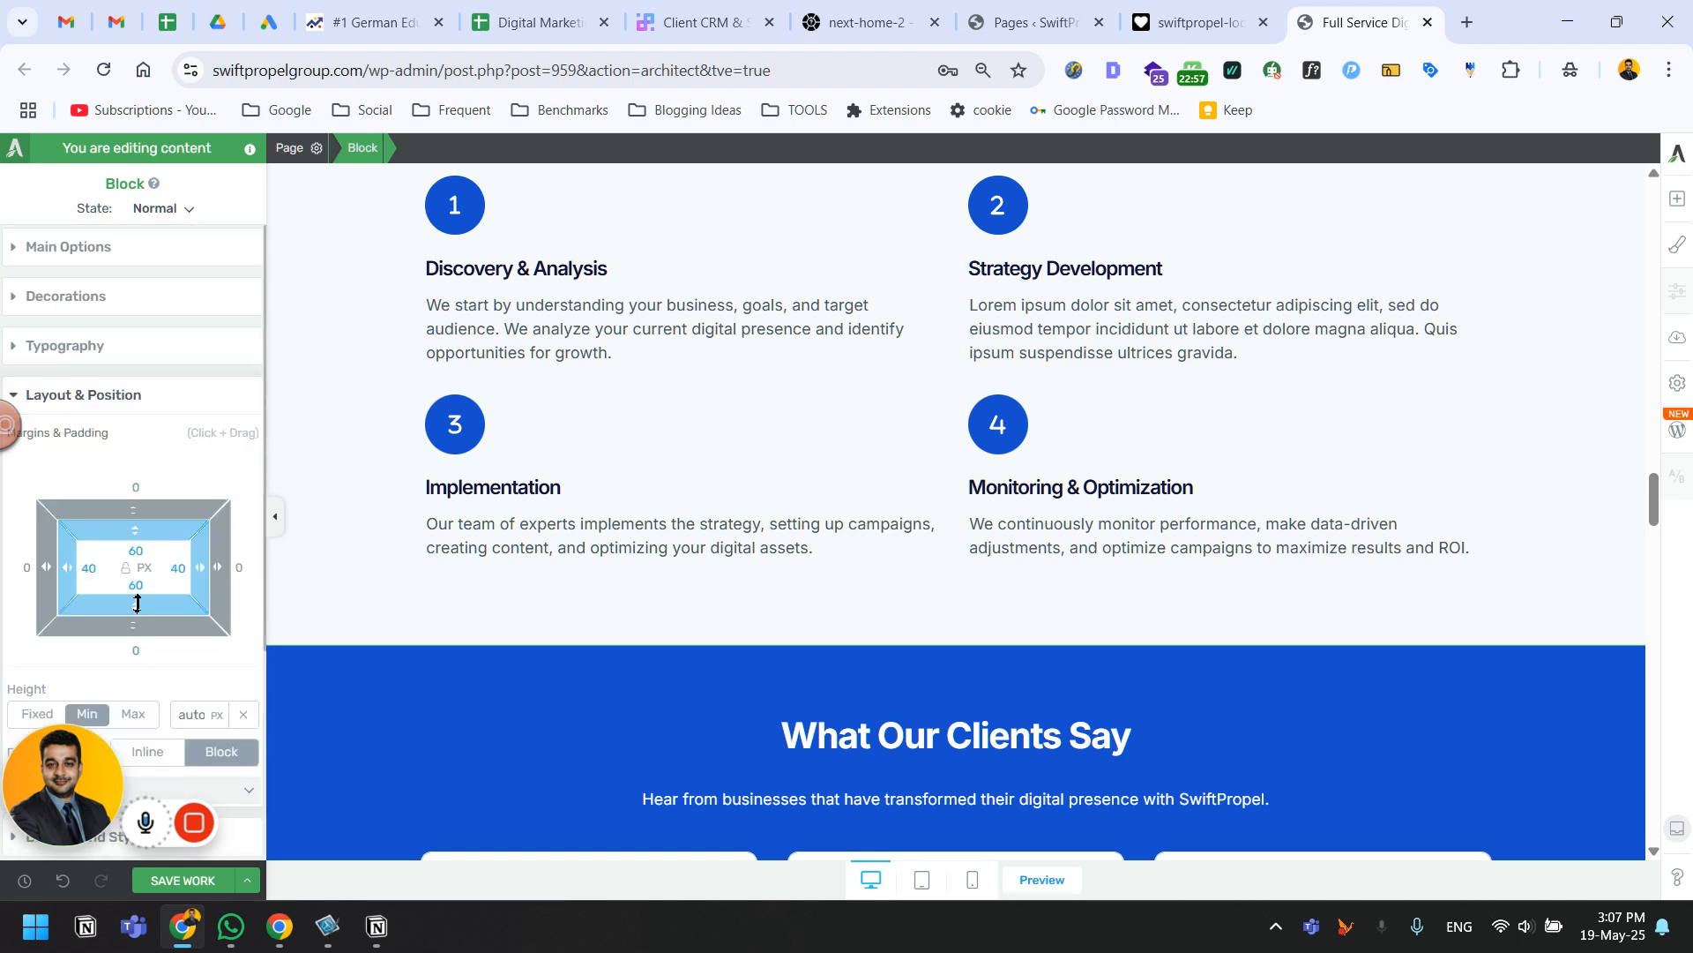
mouse_move(137, 603)
mouse_down()
mouse_move(152, 603)
mouse_move(144, 575)
mouse_move(139, 710)
mouse_move(135, 568)
mouse_up()
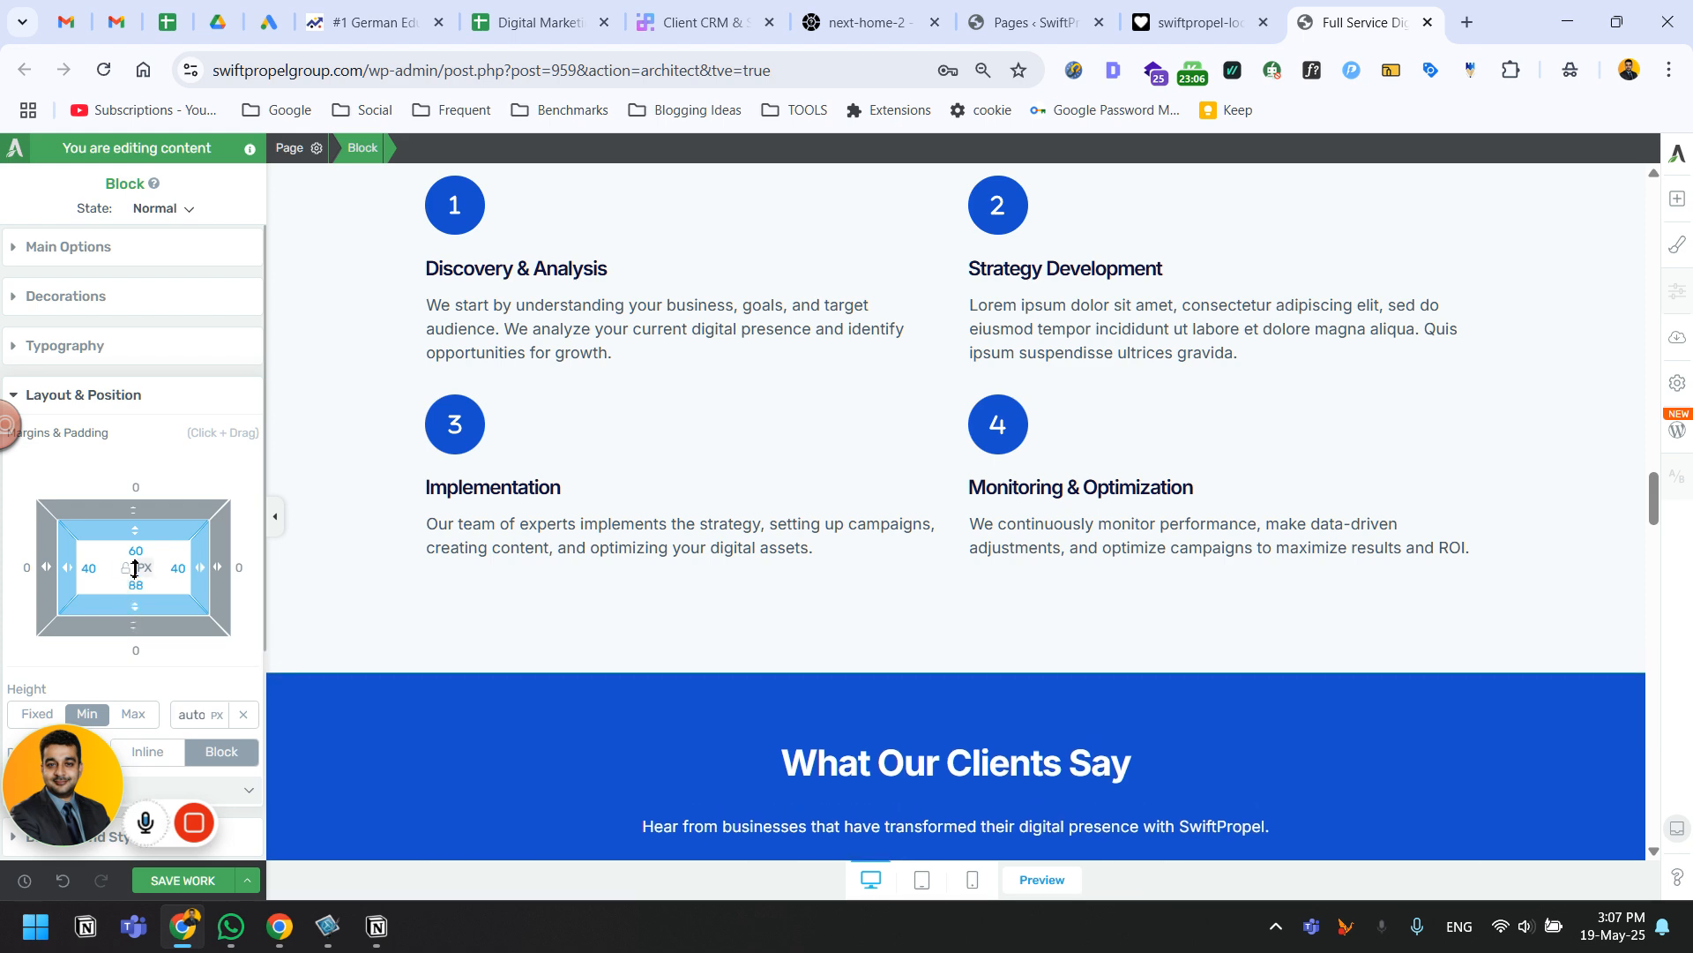
Check the "Our Proven Process" block in tablet view and set its bottom padding there to 62 px.
click(923, 880)
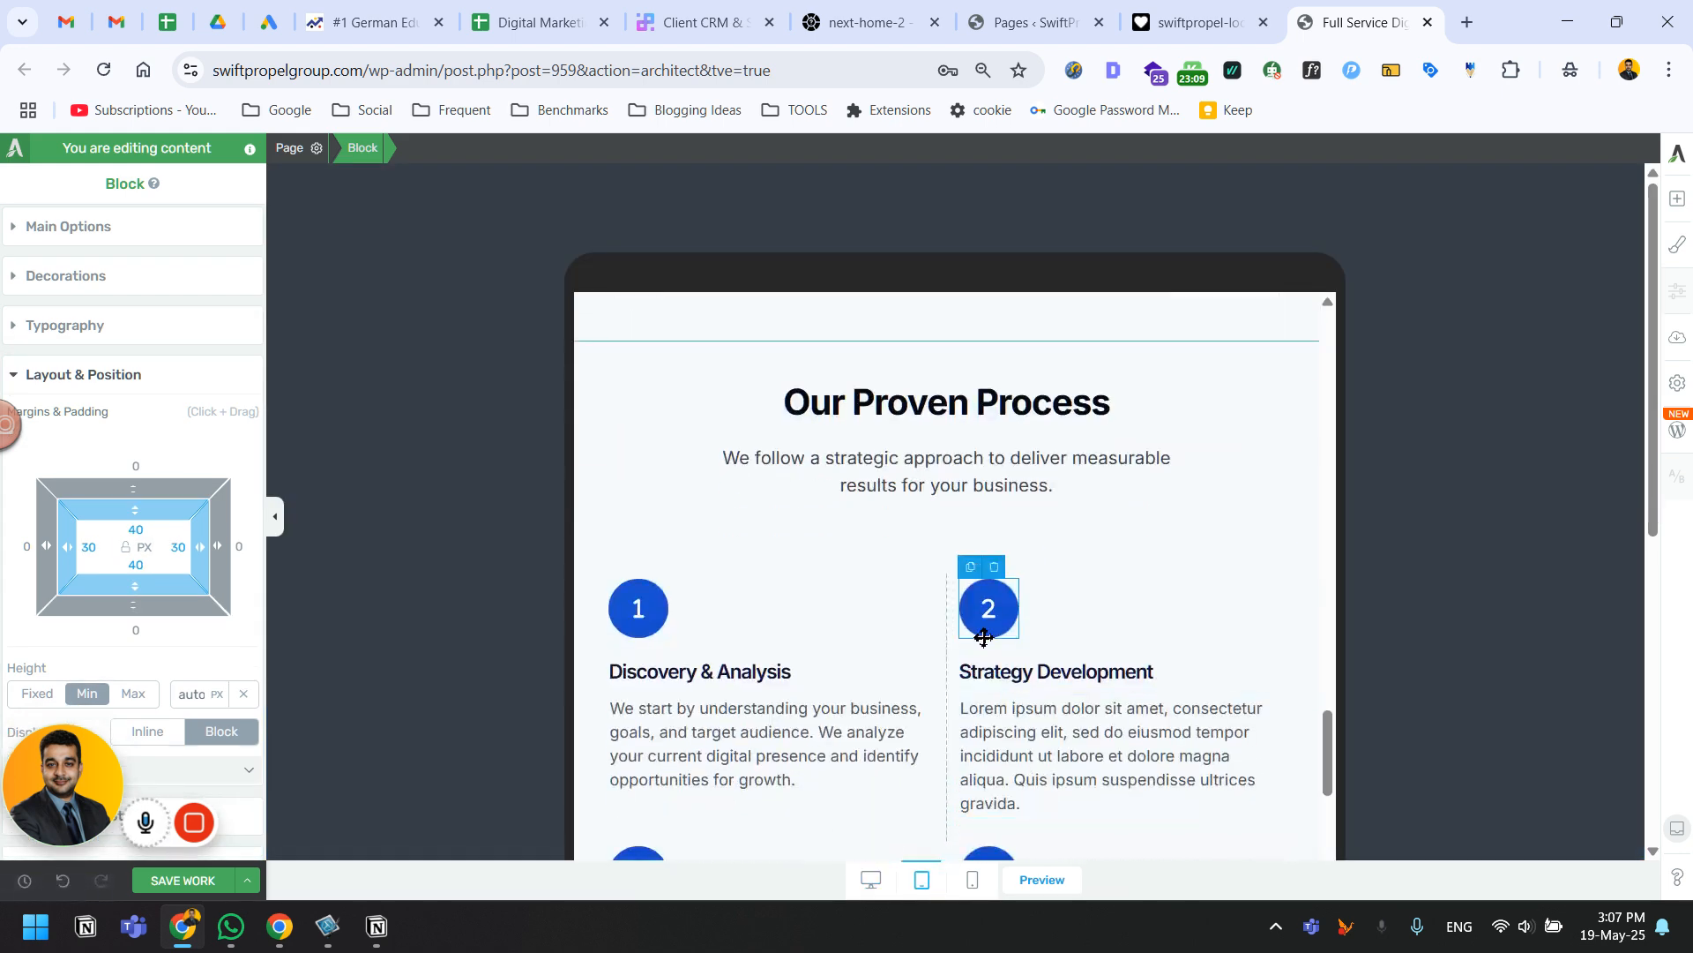
scroll(904, 596, down, 6)
scroll(904, 596, up, 4)
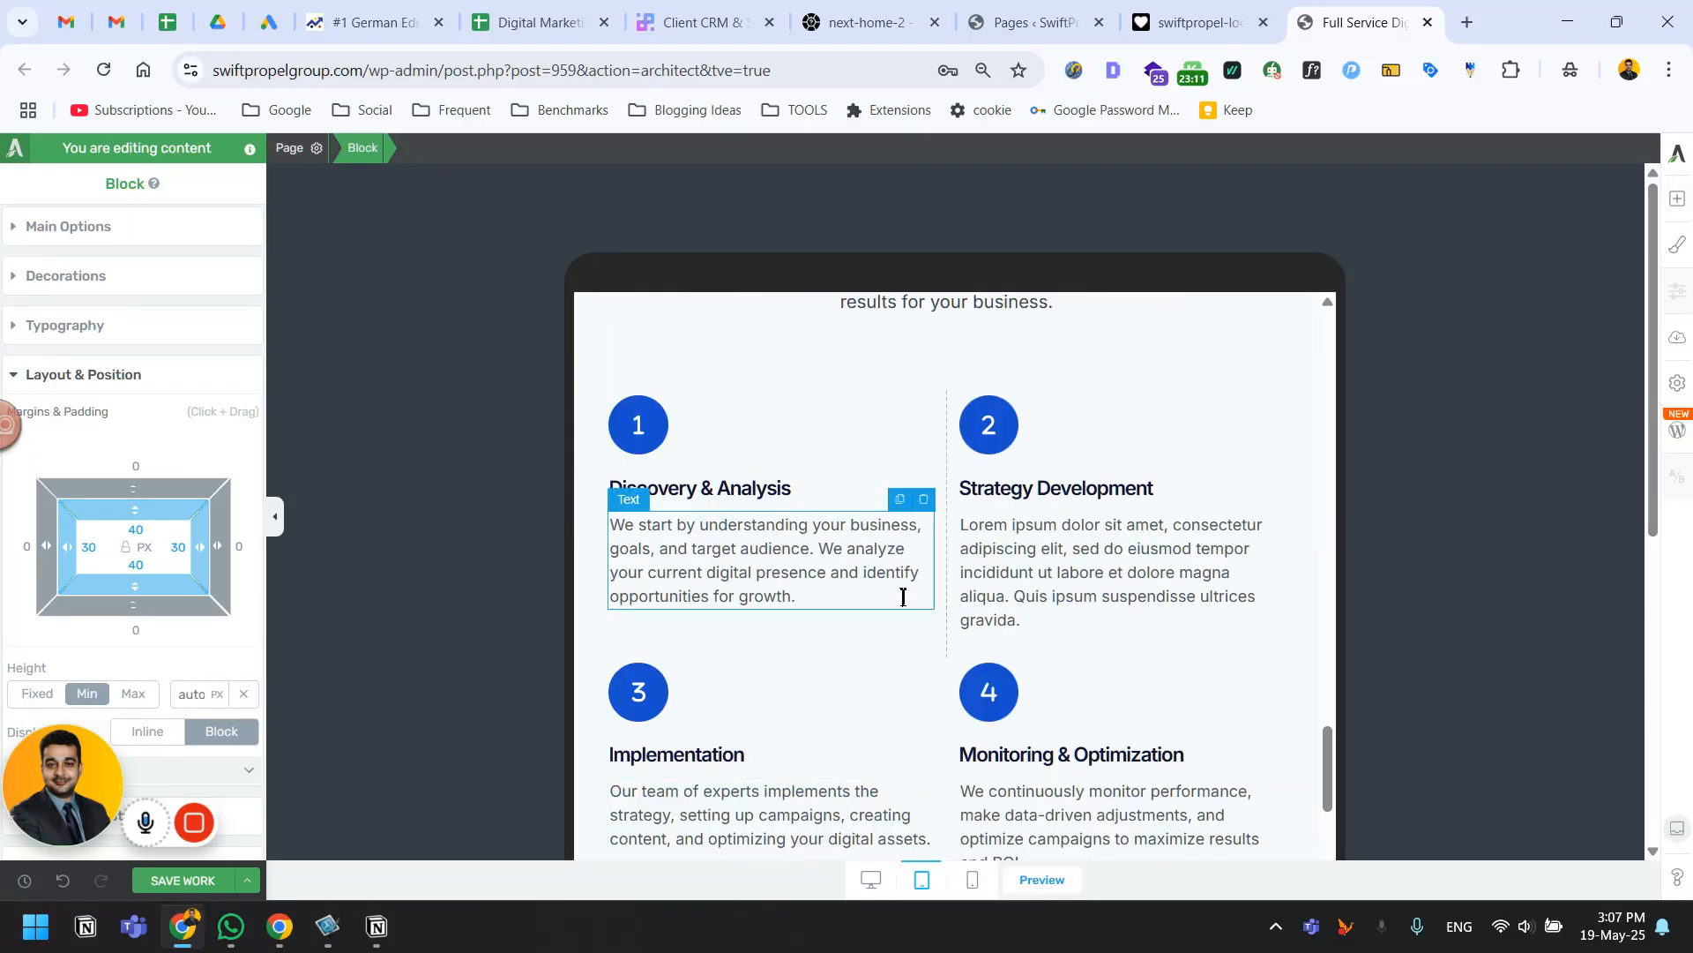
scroll(907, 496, down, 2)
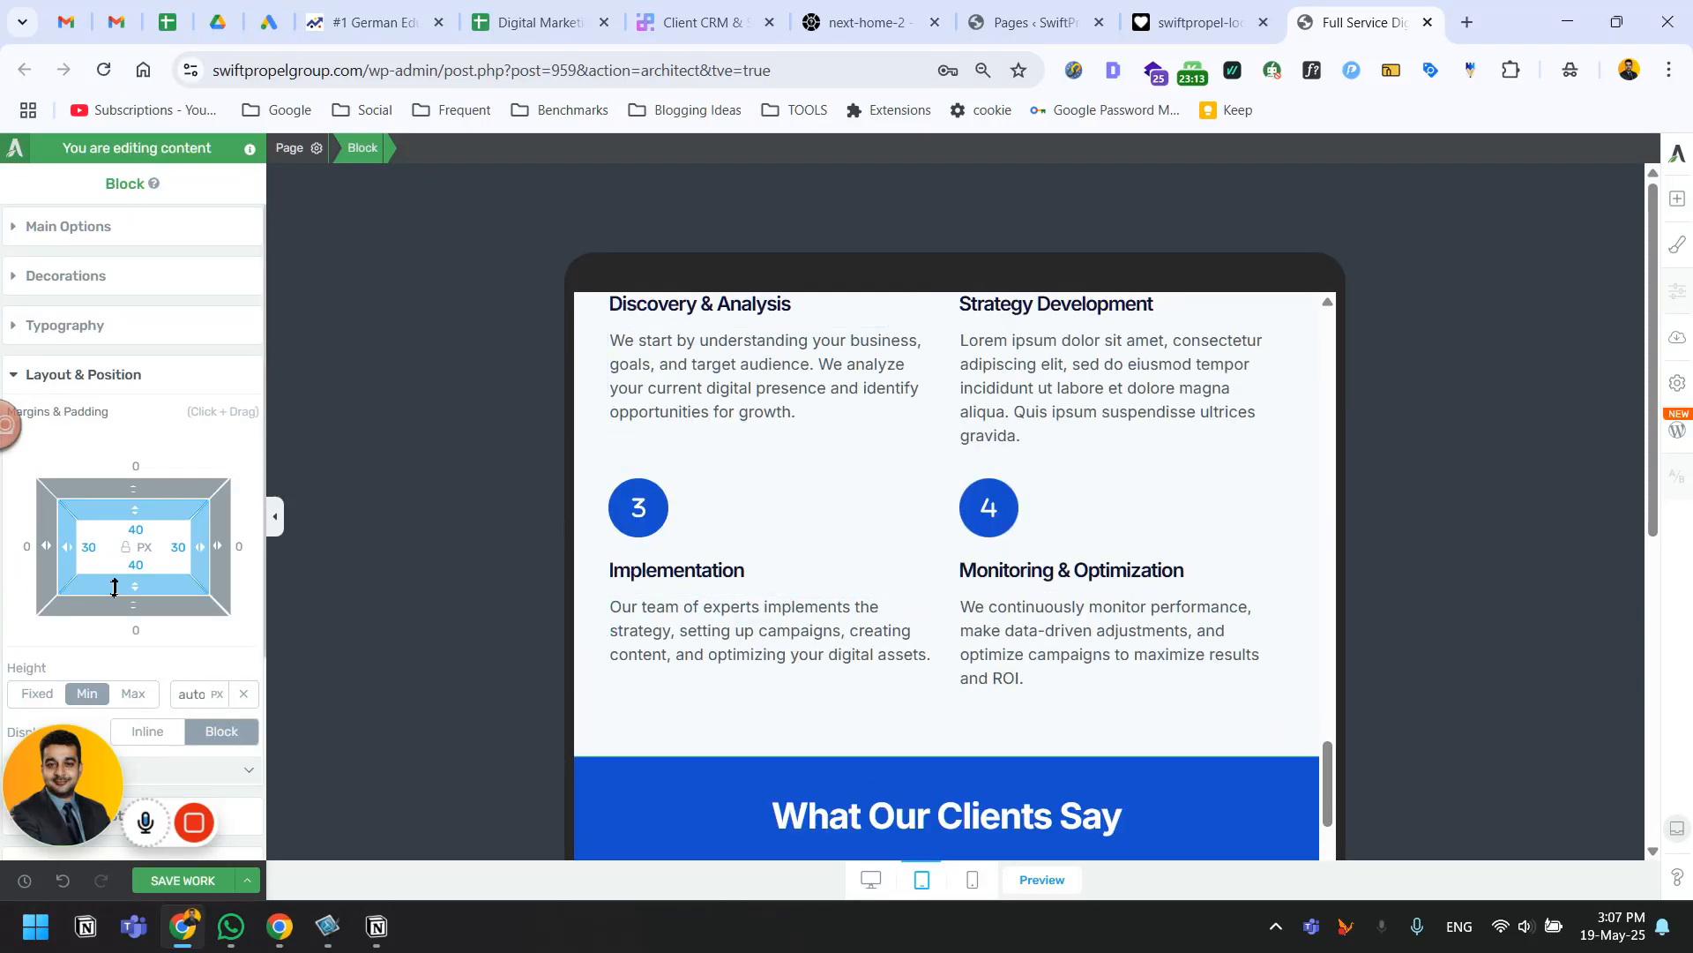
drag(134, 586, 146, 534)
scroll(1109, 562, up, 3)
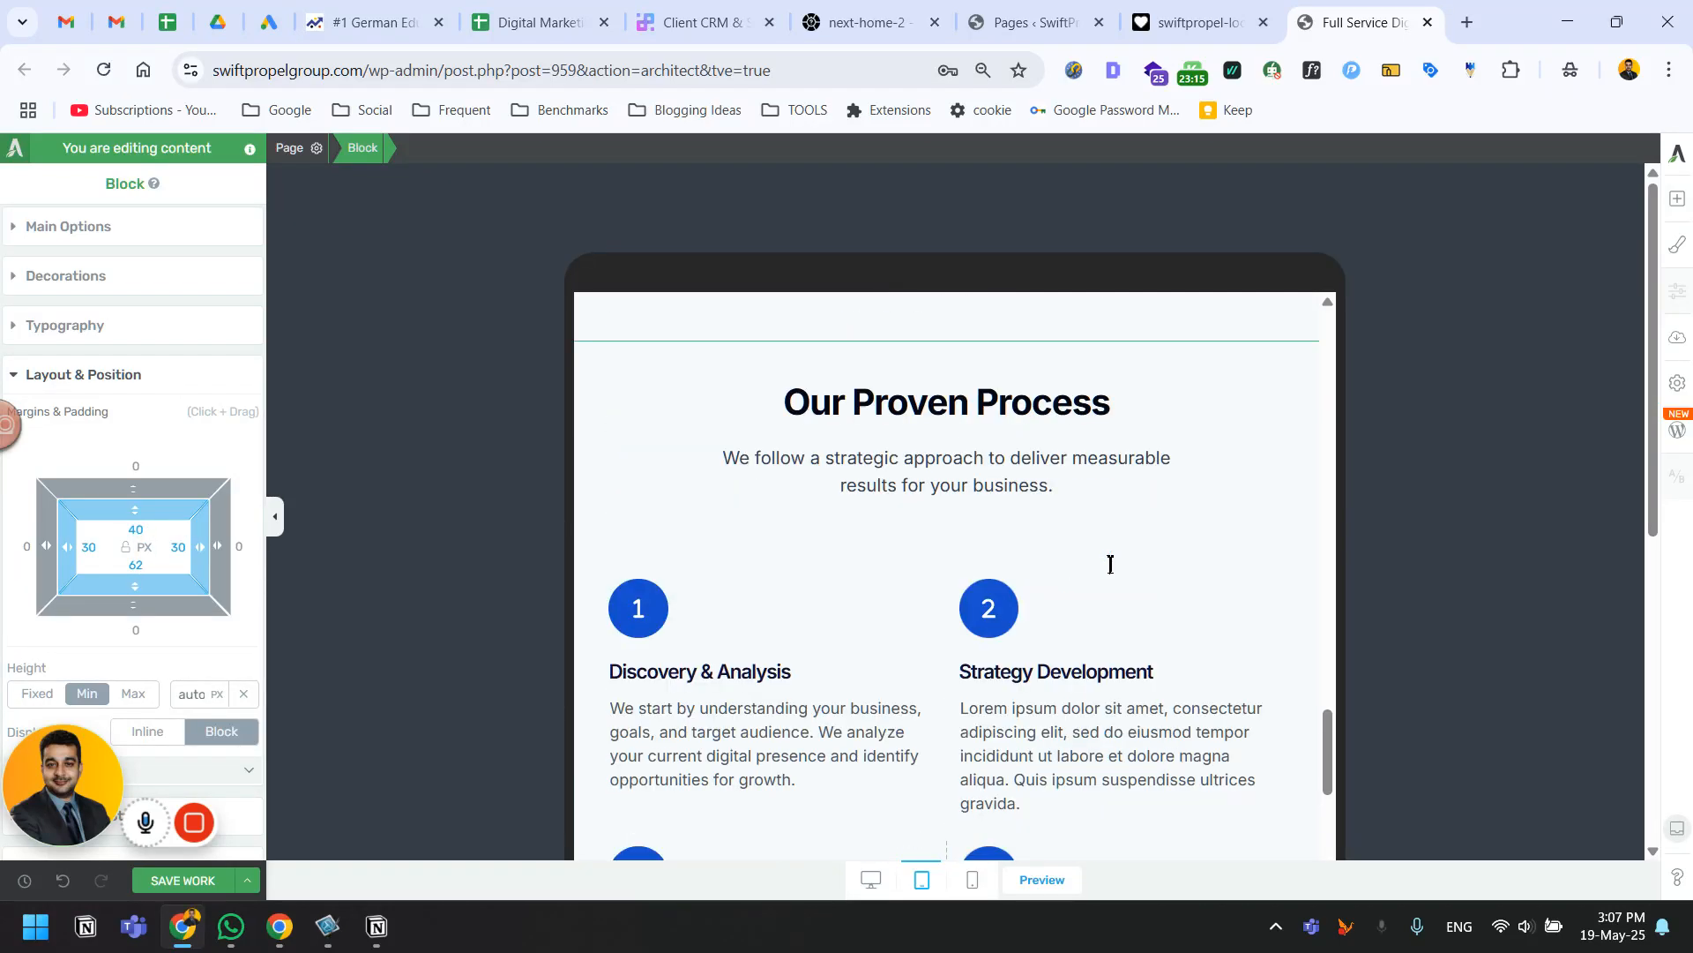
Set the "Our Proven Process" block's bottom padding to 56 px in mobile view, return to desktop view, and save the page.
click(972, 880)
scroll(957, 594, down, 5)
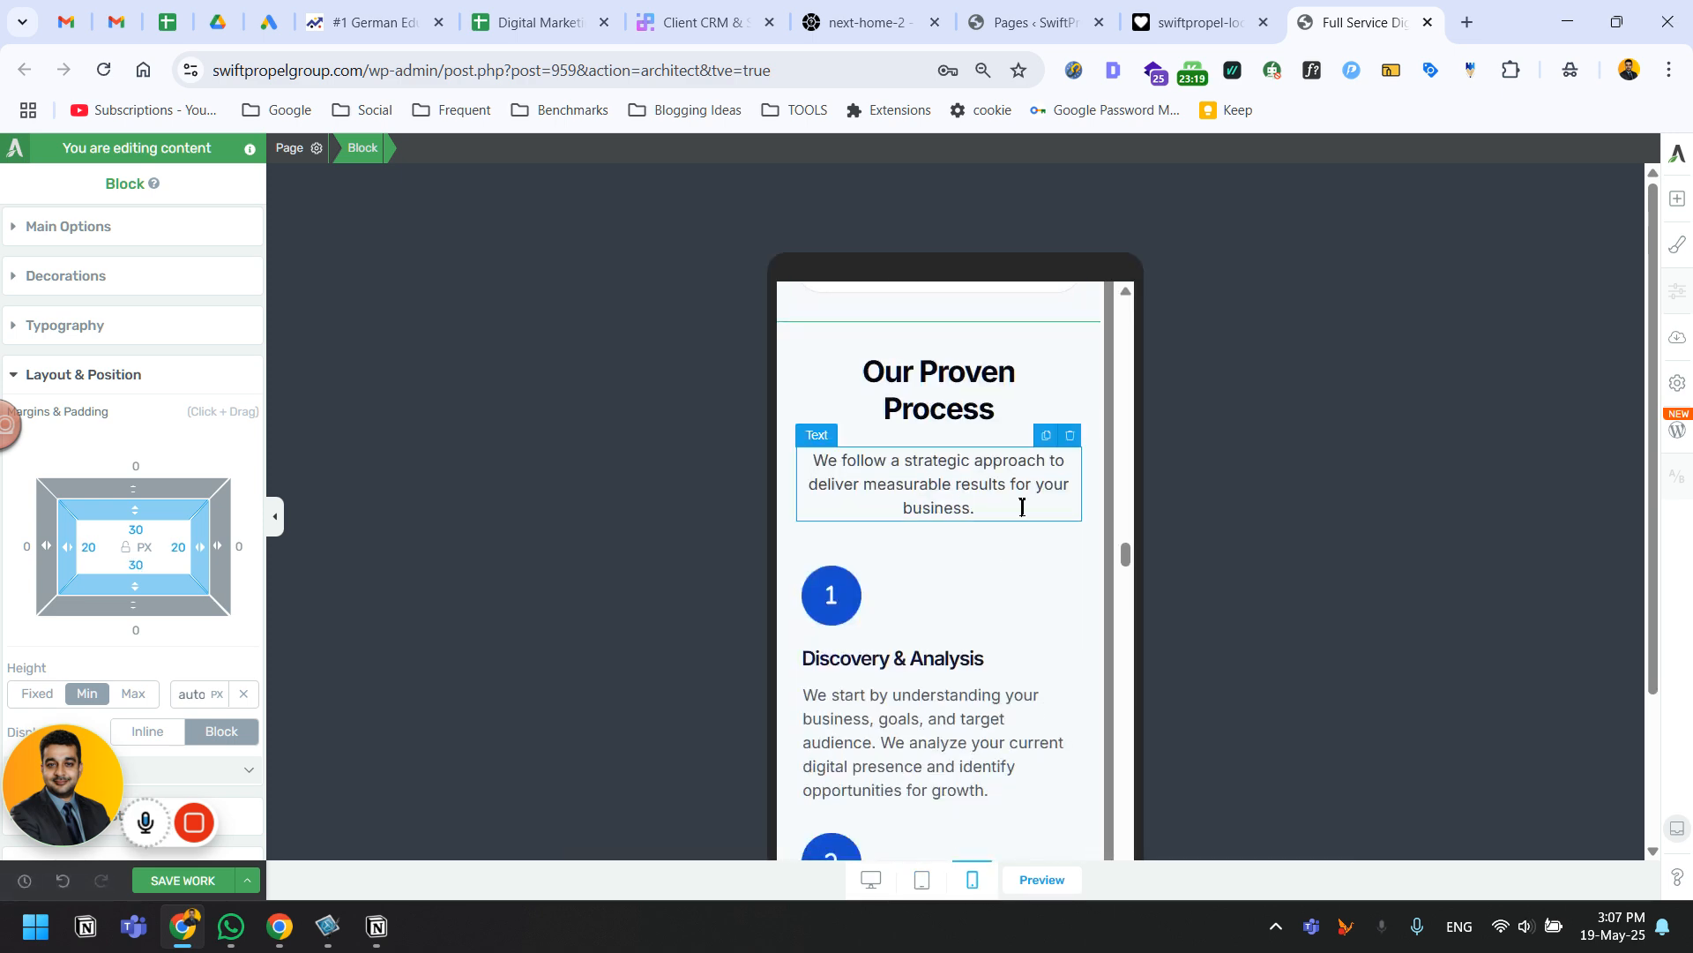
scroll(1019, 502, down, 8)
scroll(1014, 502, down, 2)
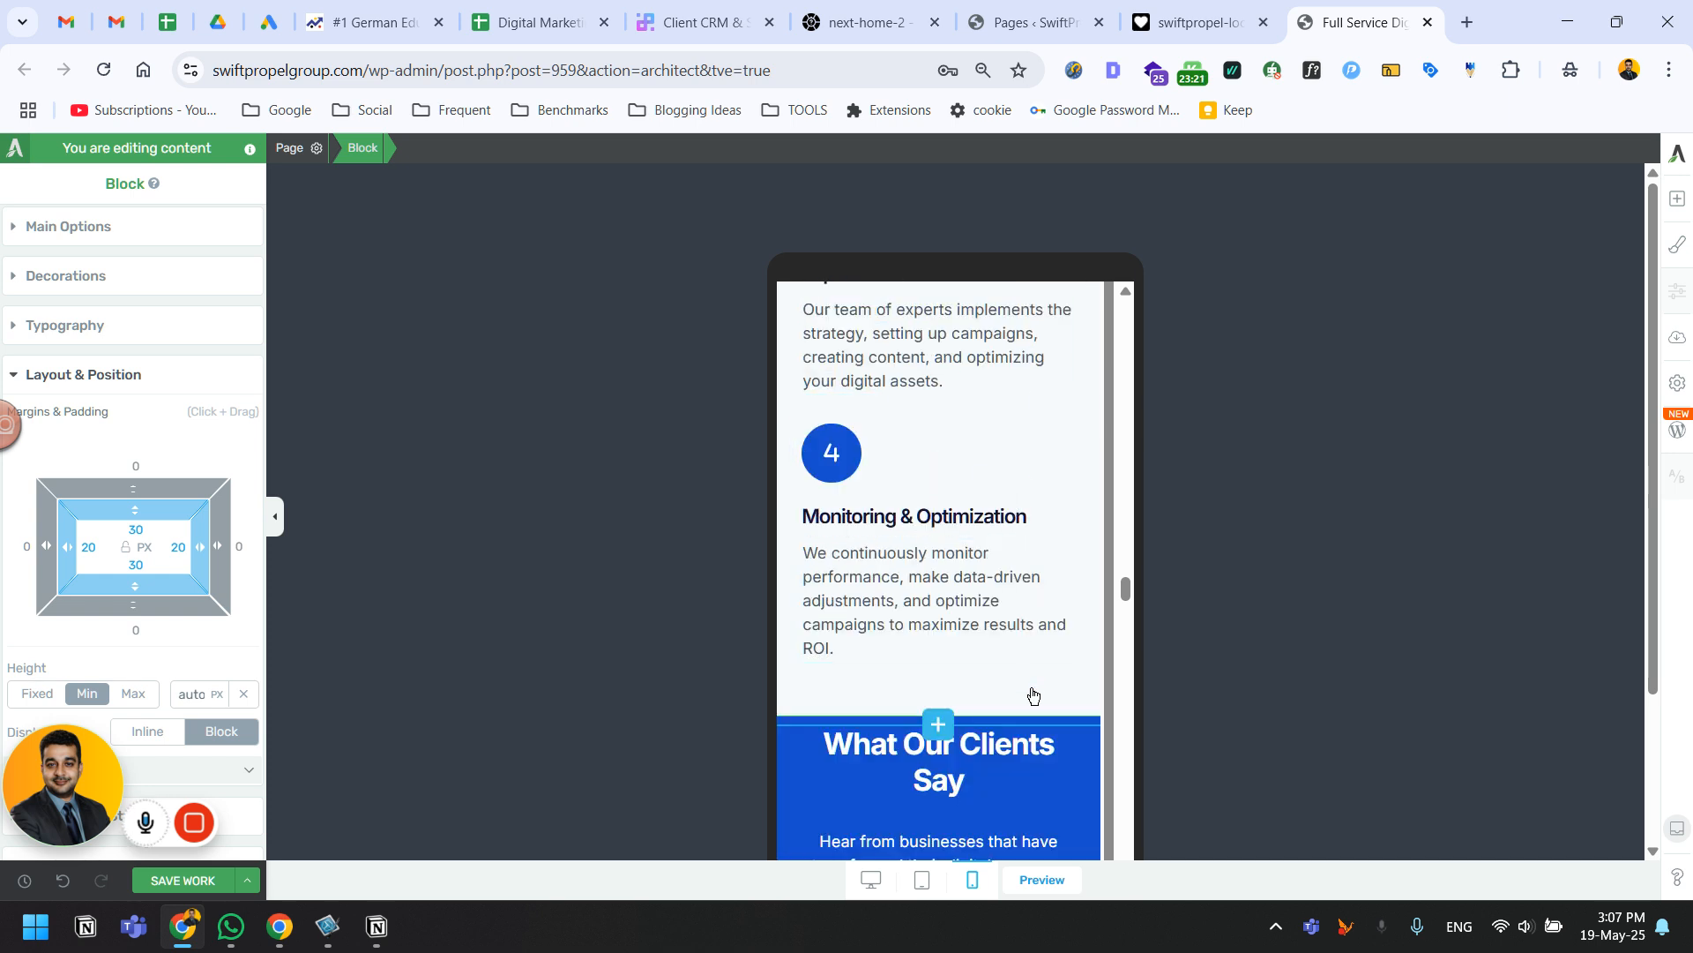
drag(135, 585, 140, 529)
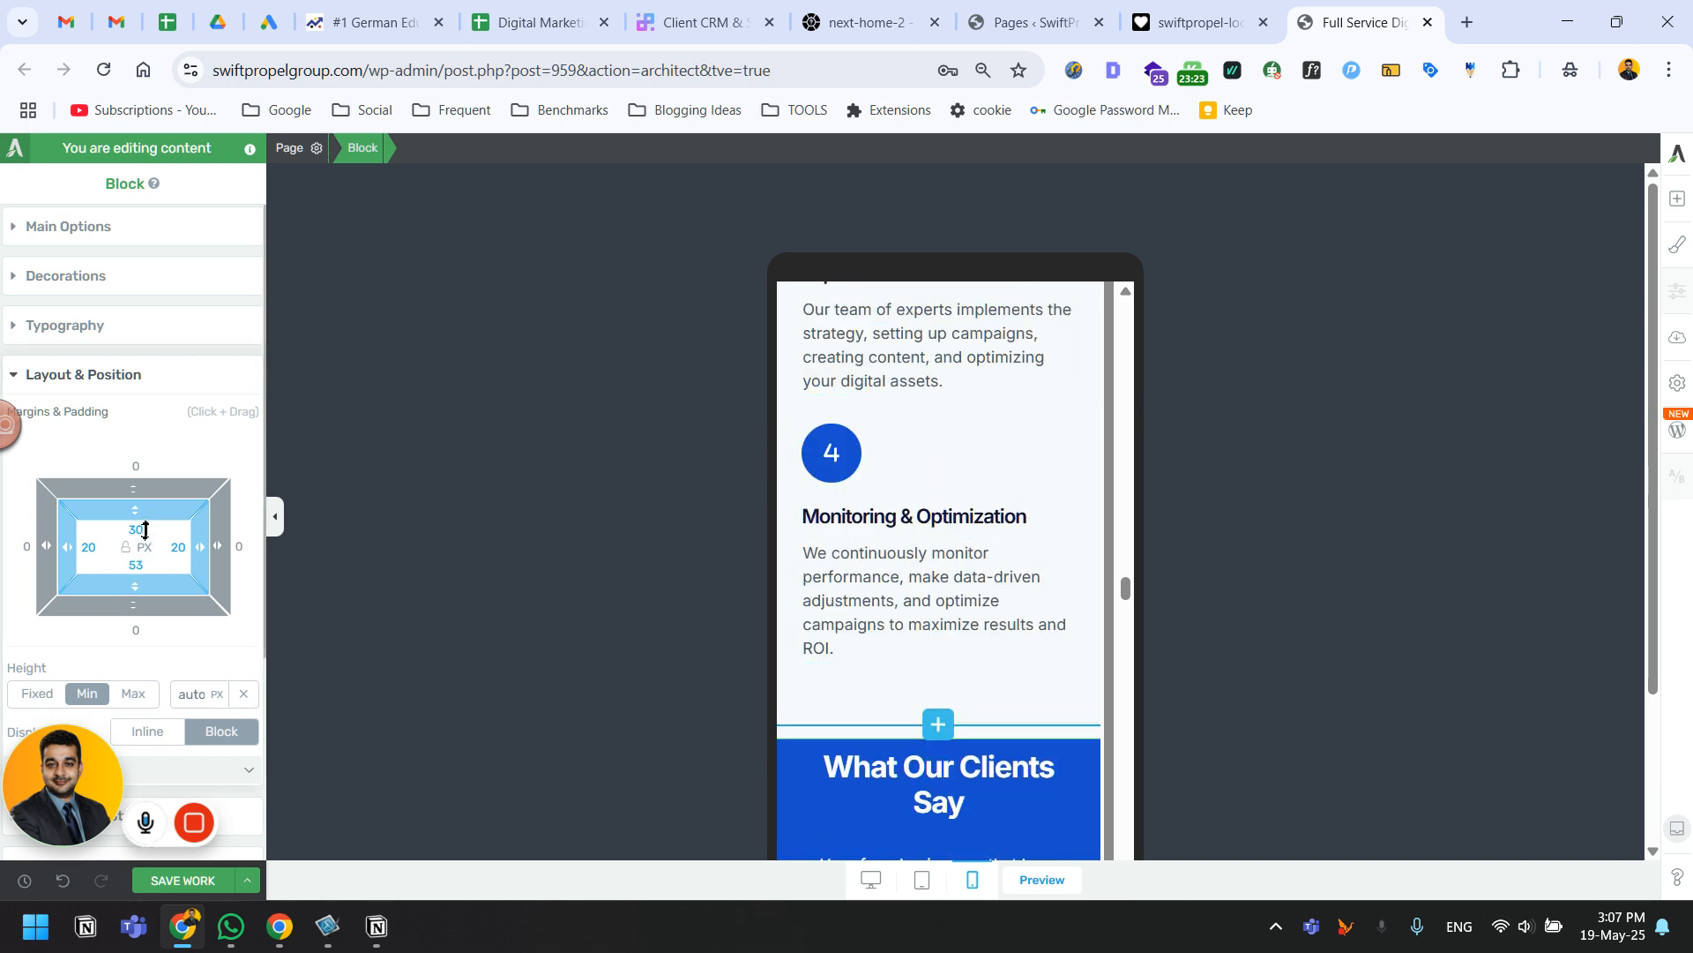
scroll(1020, 476, up, 12)
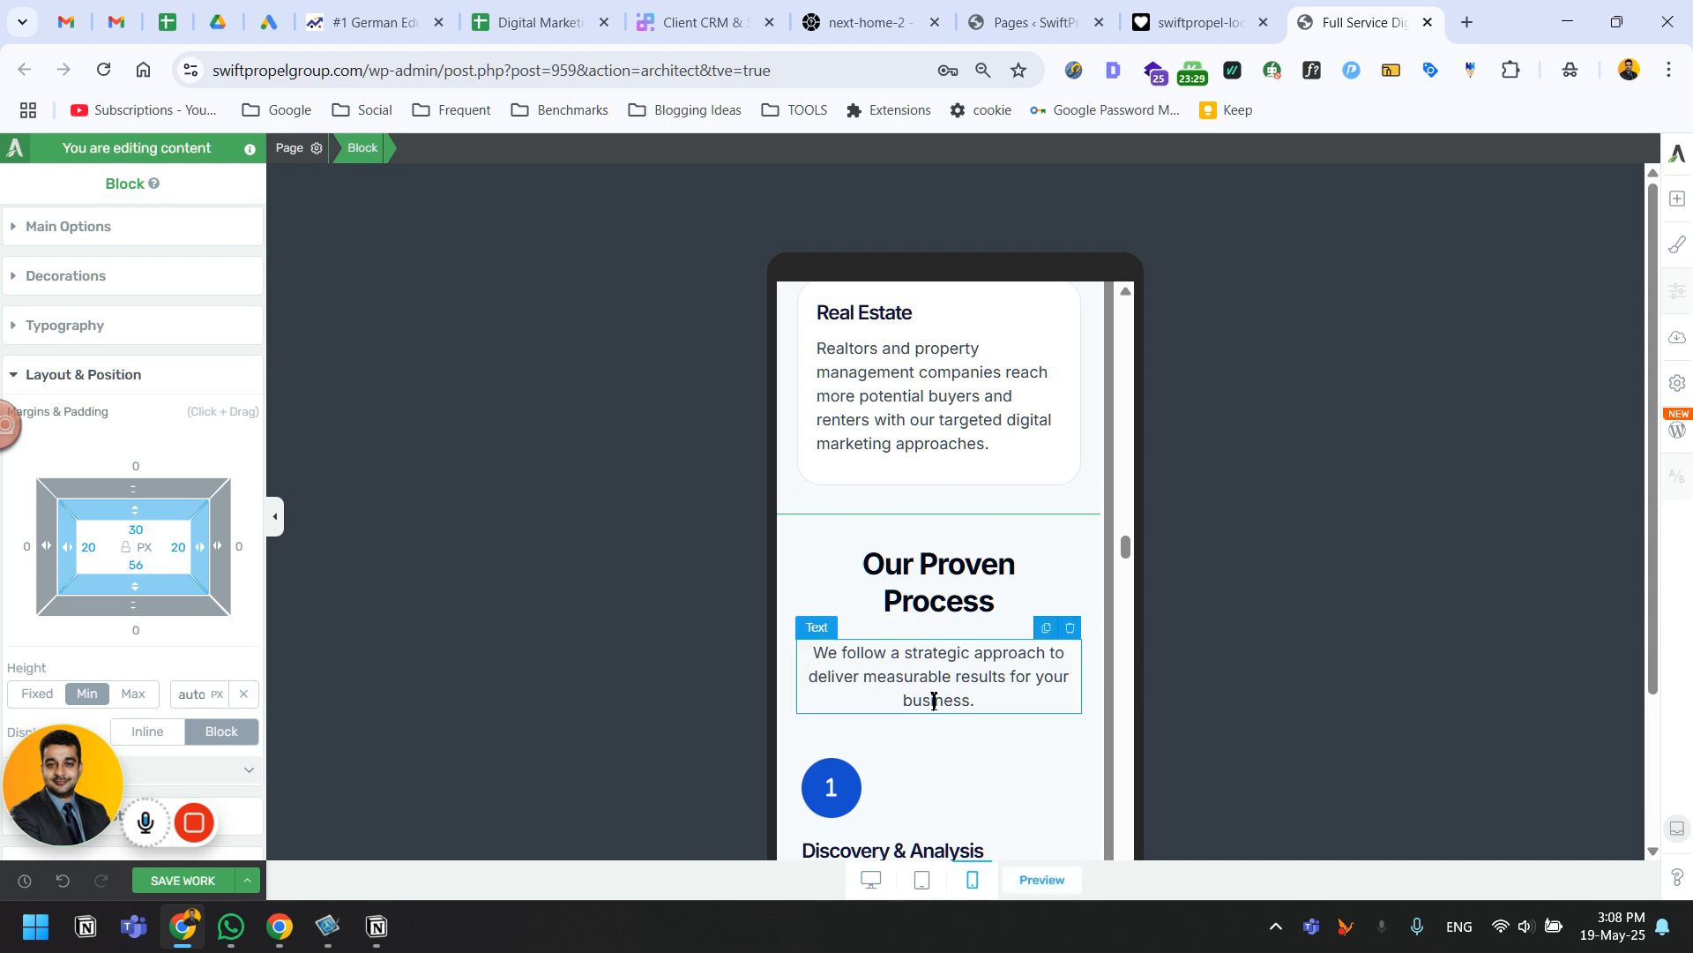
scroll(969, 672, down, 1)
click(871, 879)
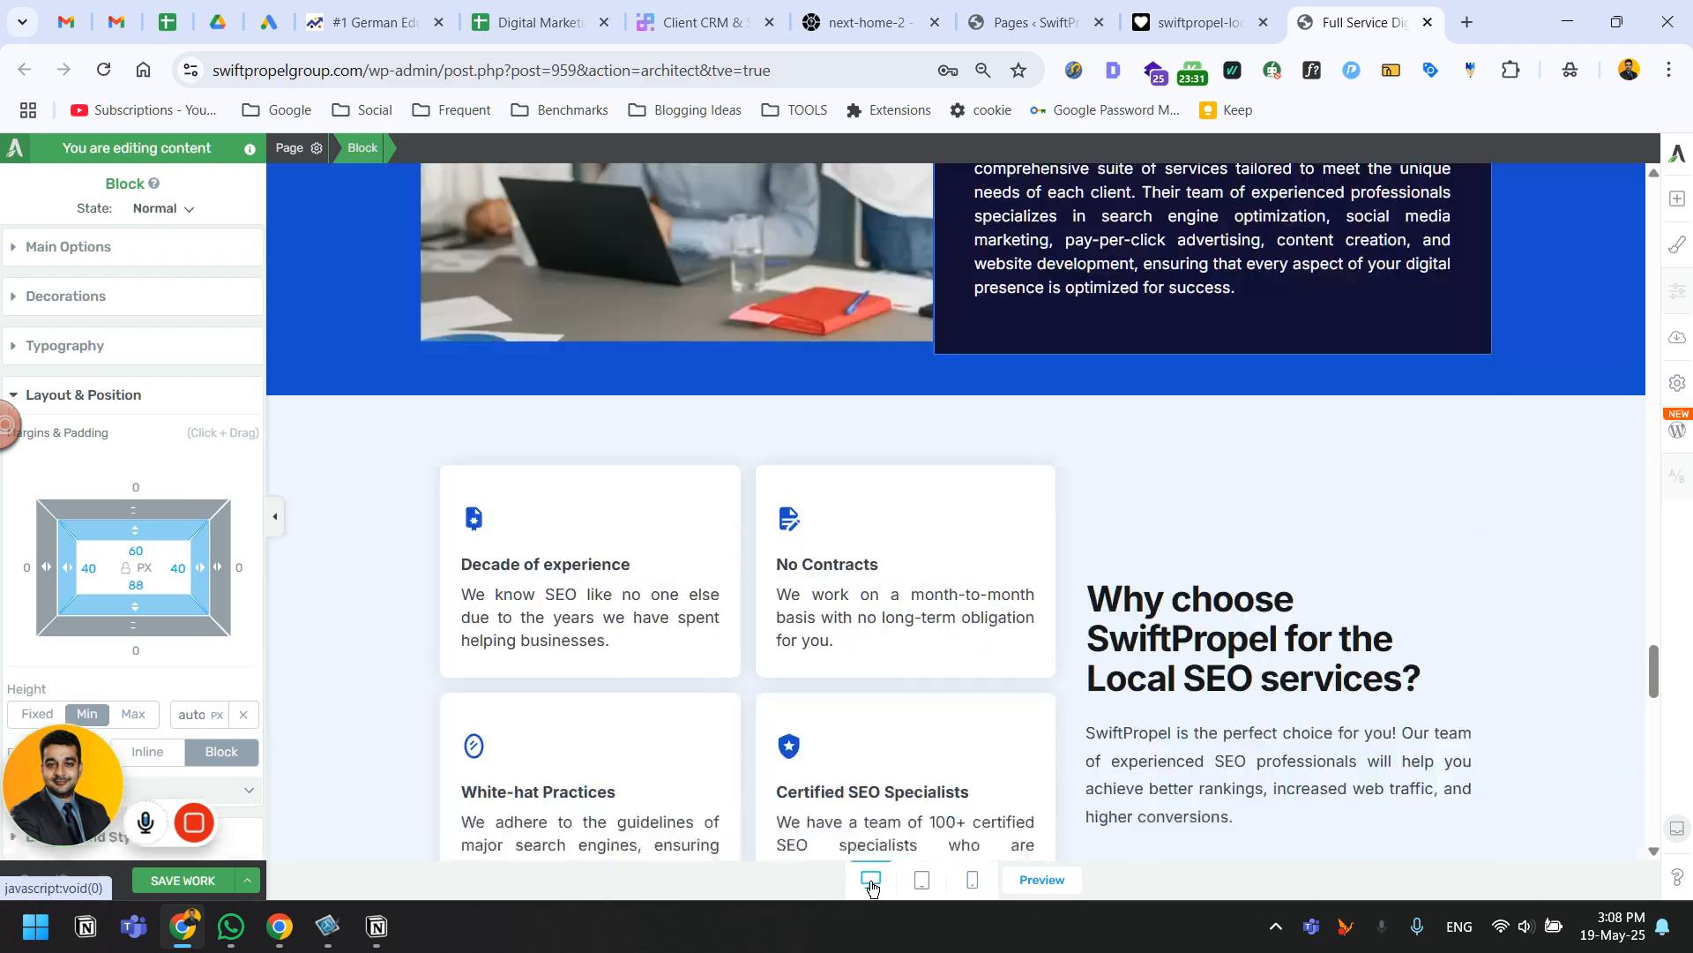
click(161, 882)
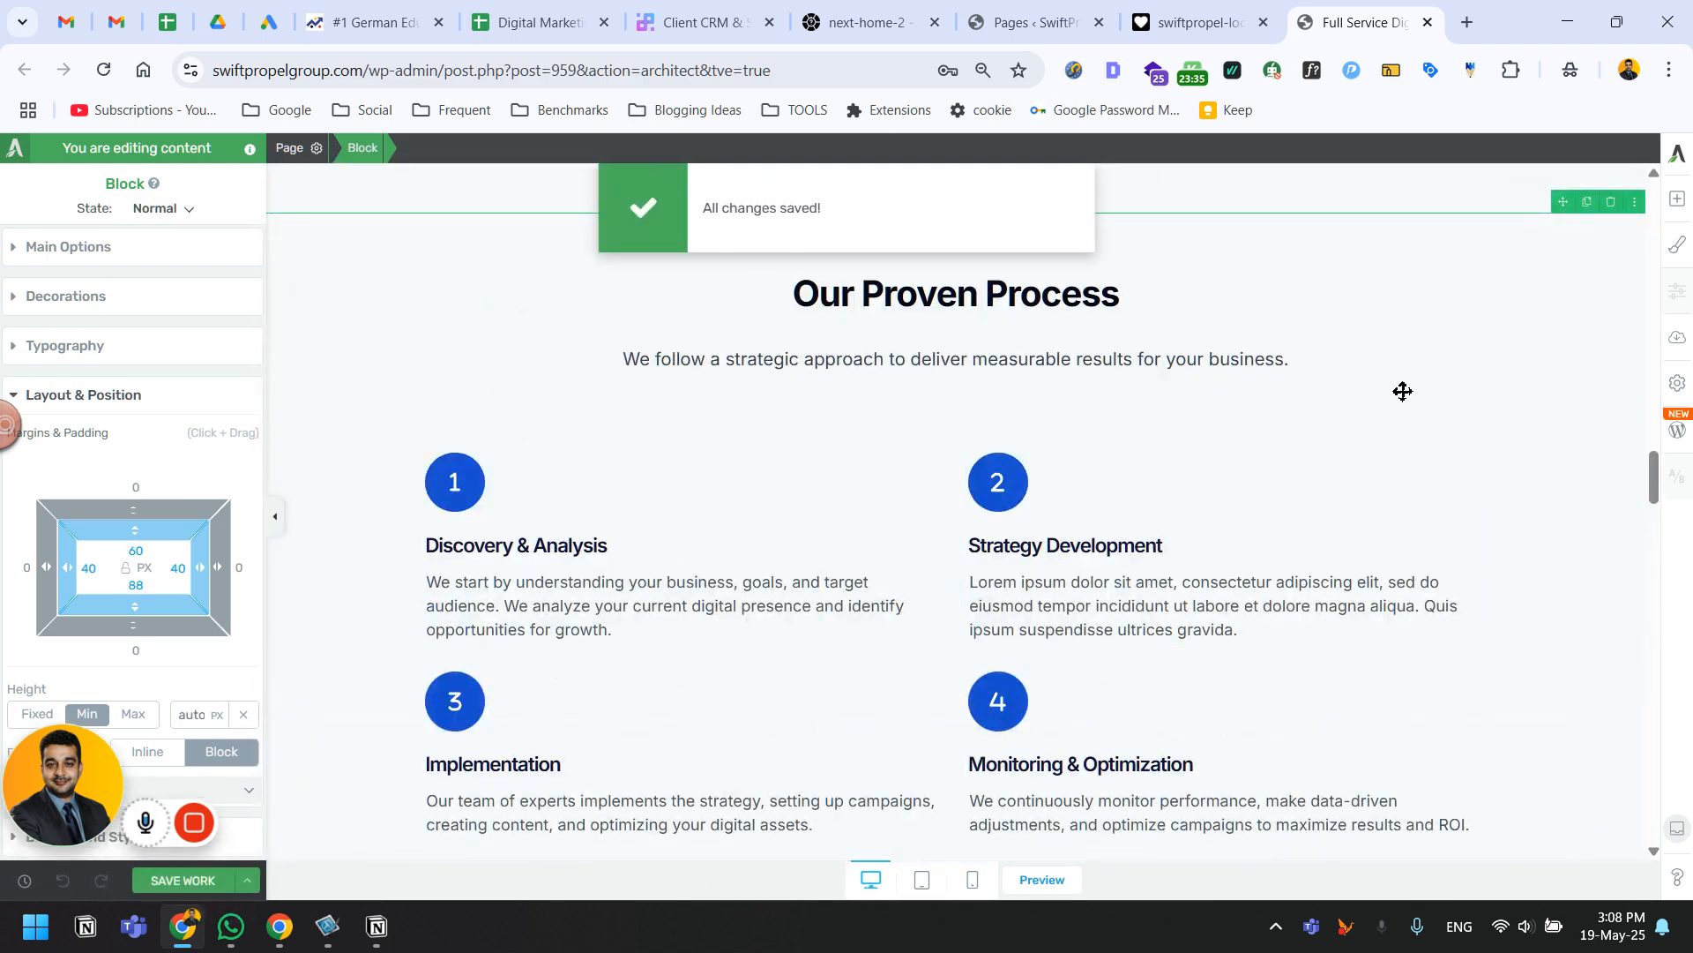
Review the Lovable reference's sections below "Our Proven Process" and the blocks that follow it on the edited page.
click(1215, 16)
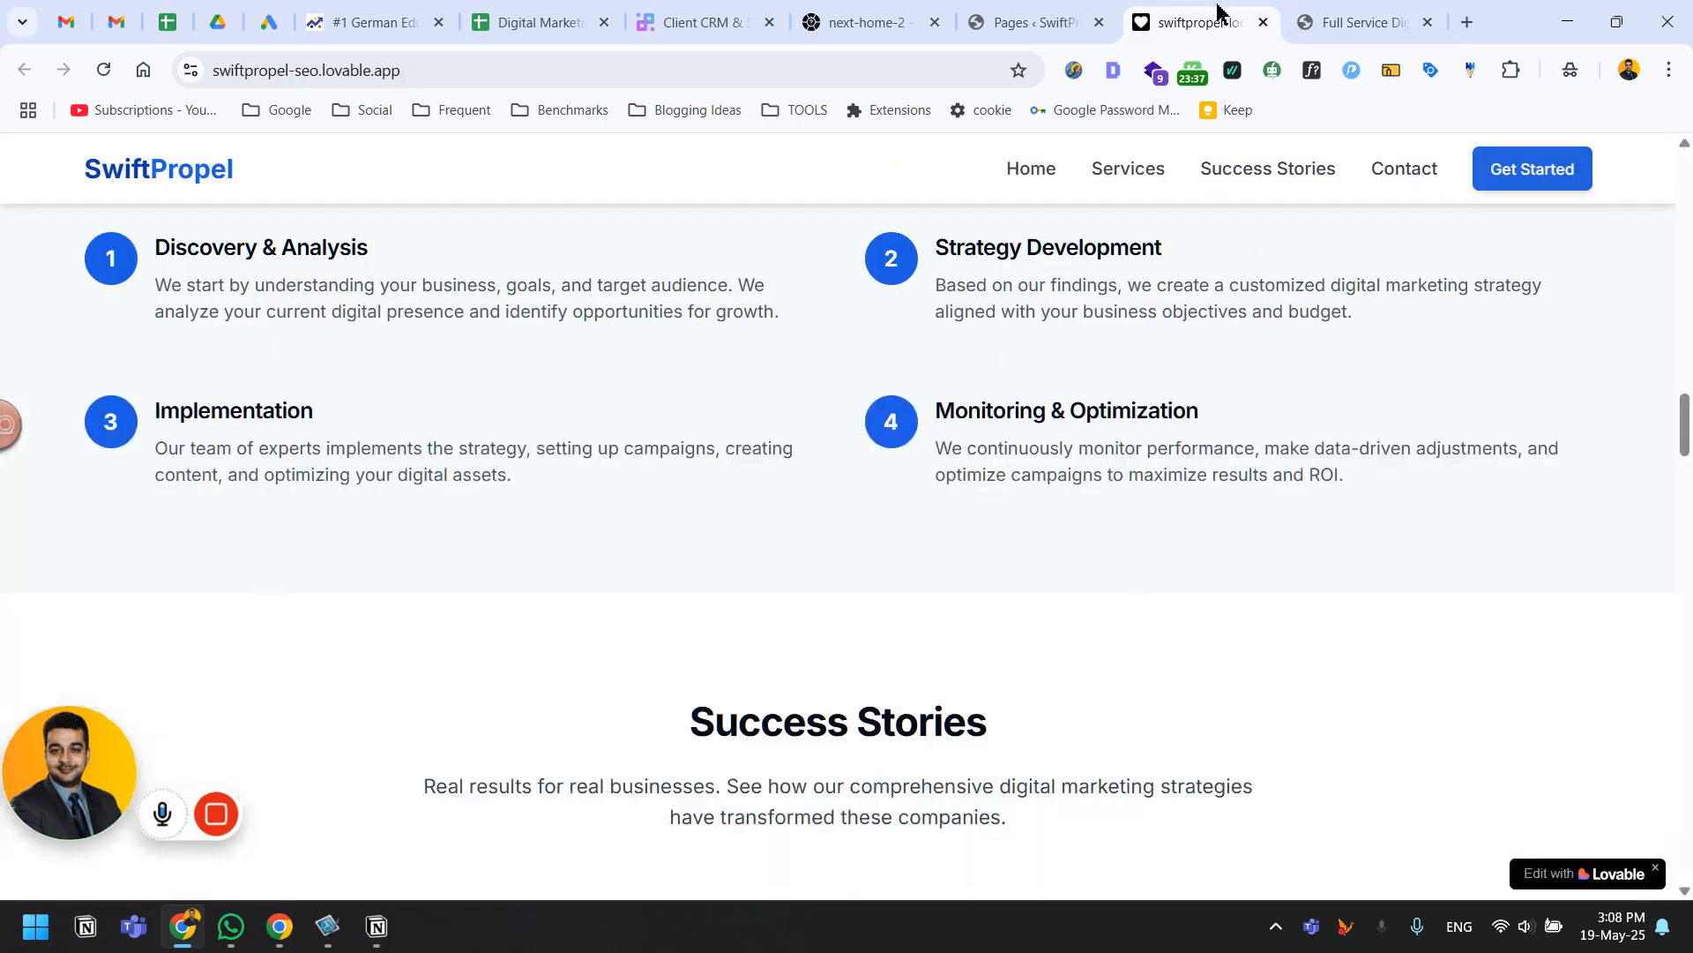
scroll(929, 553, down, 7)
scroll(930, 553, down, 10)
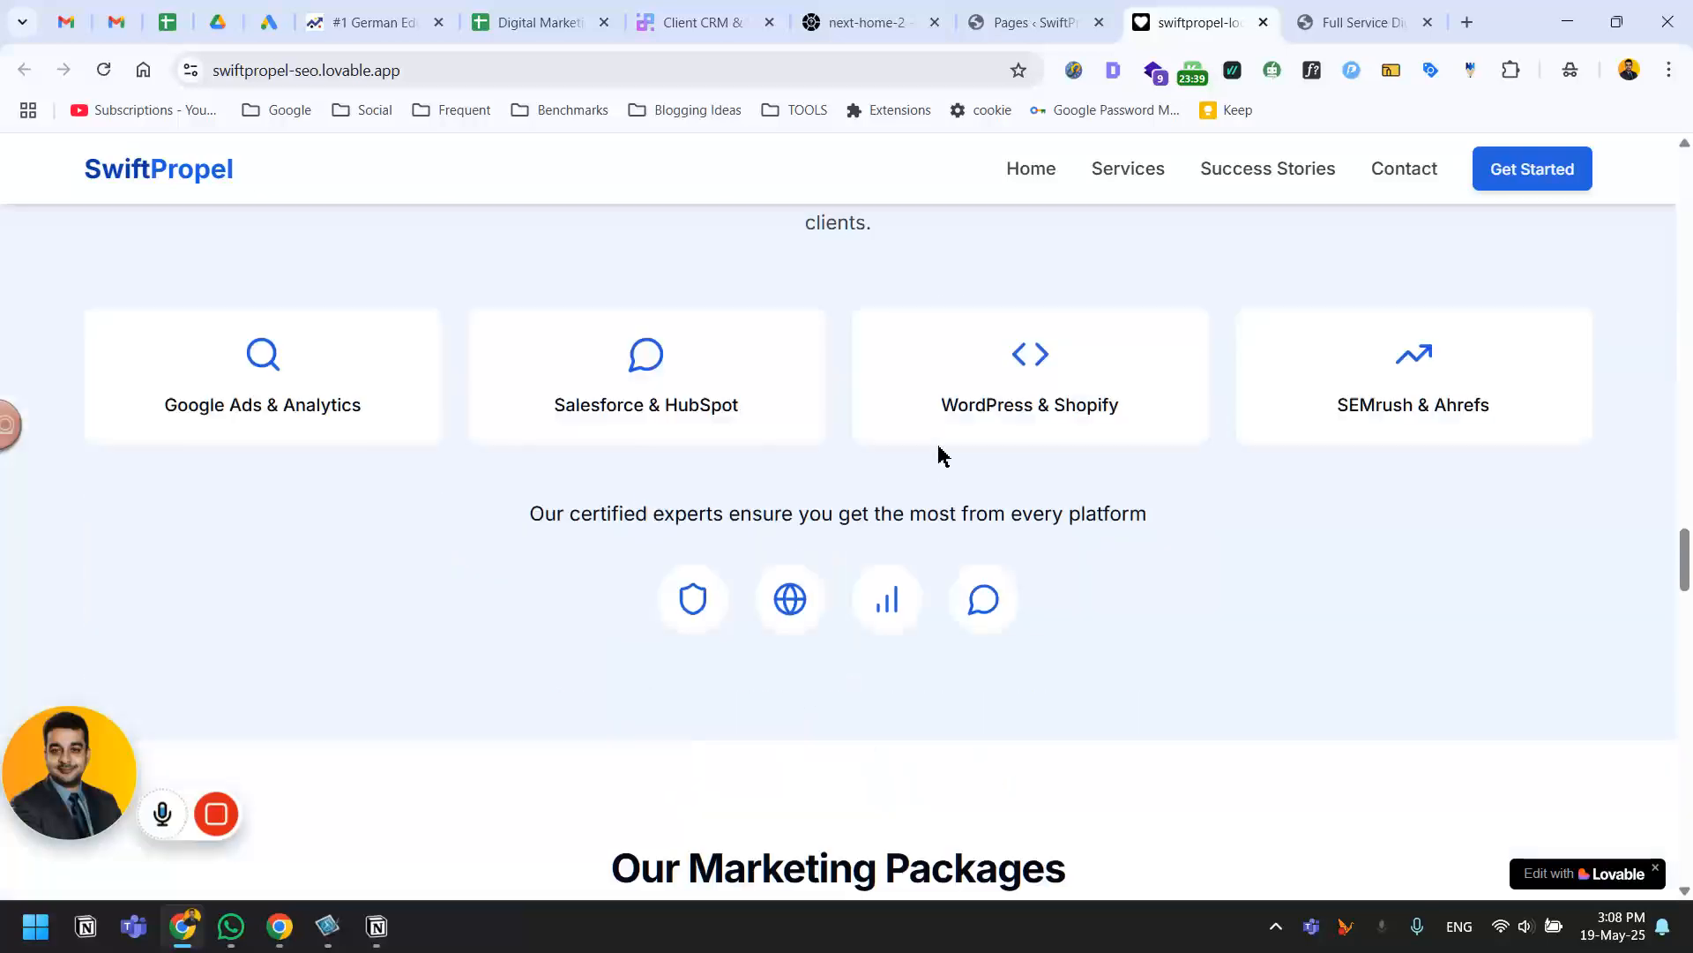
click(1394, 18)
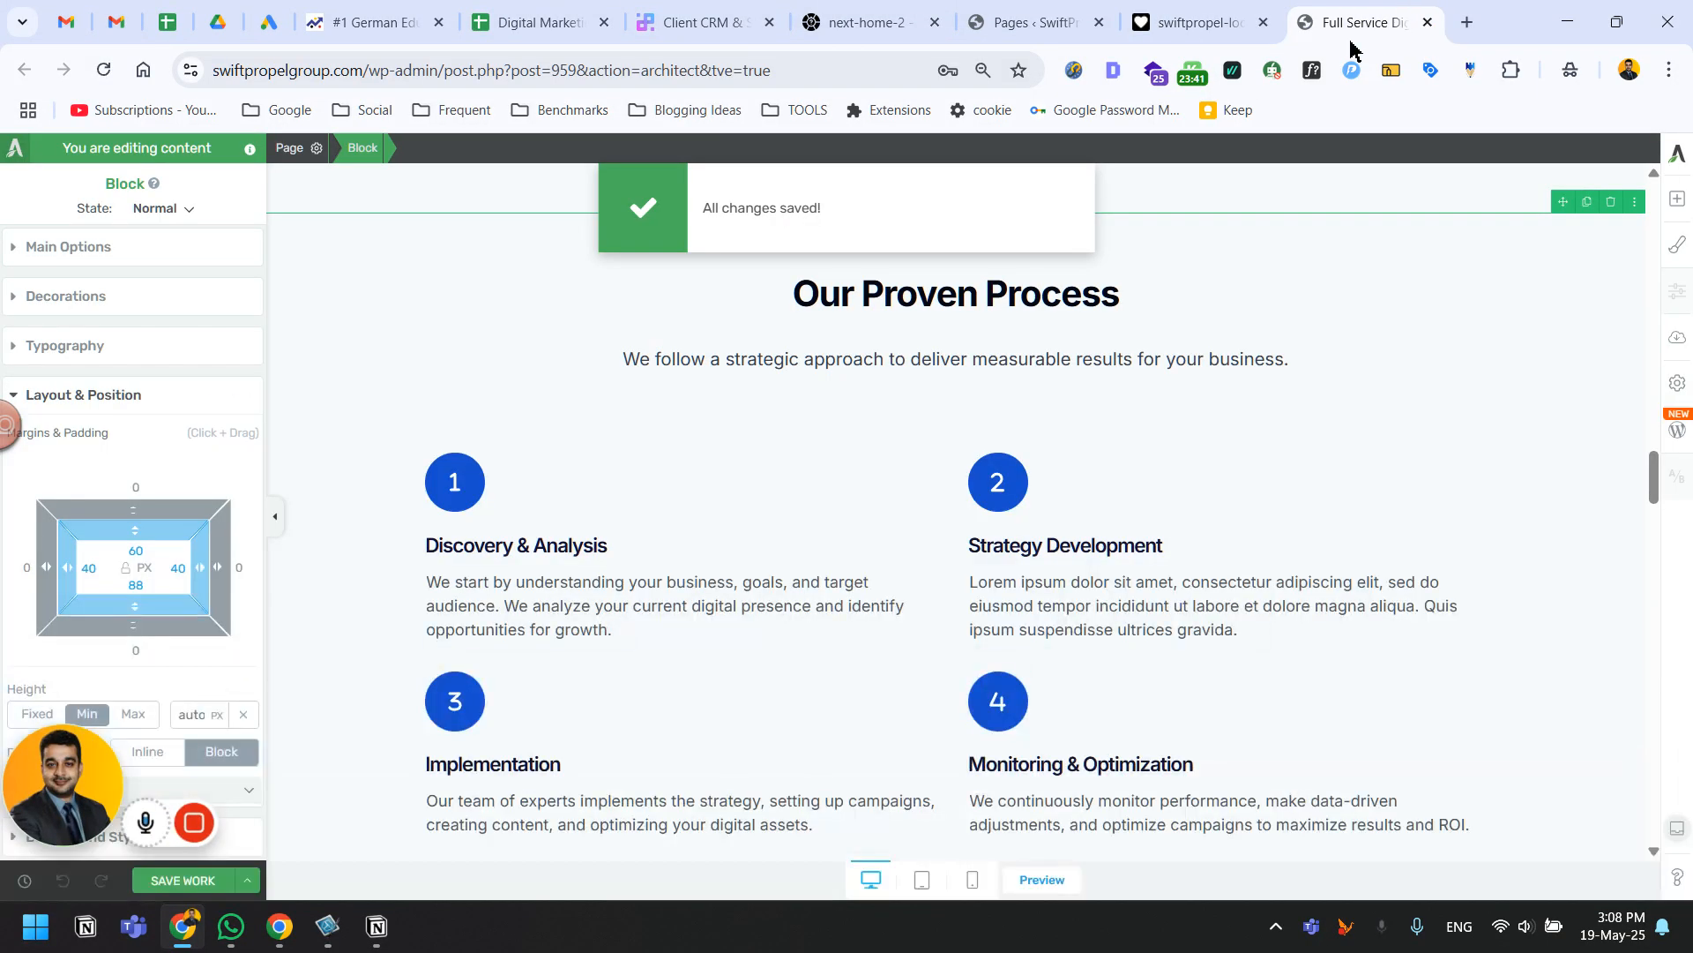
scroll(1329, 576, down, 5)
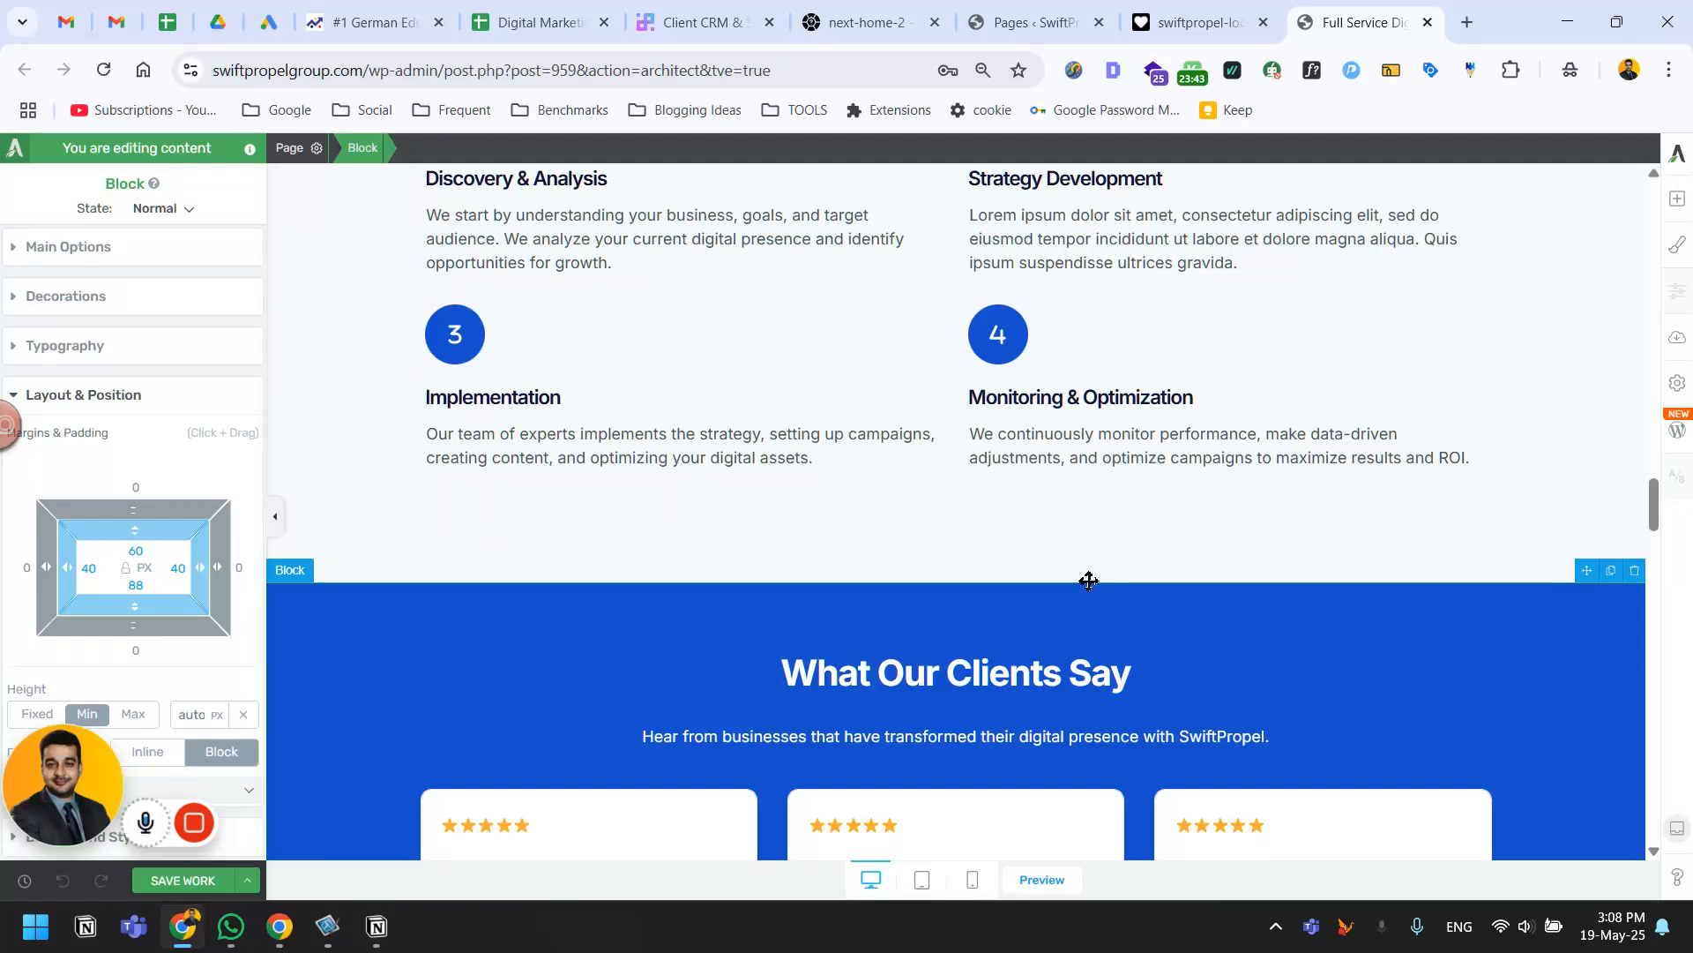
scroll(1235, 573, down, 3)
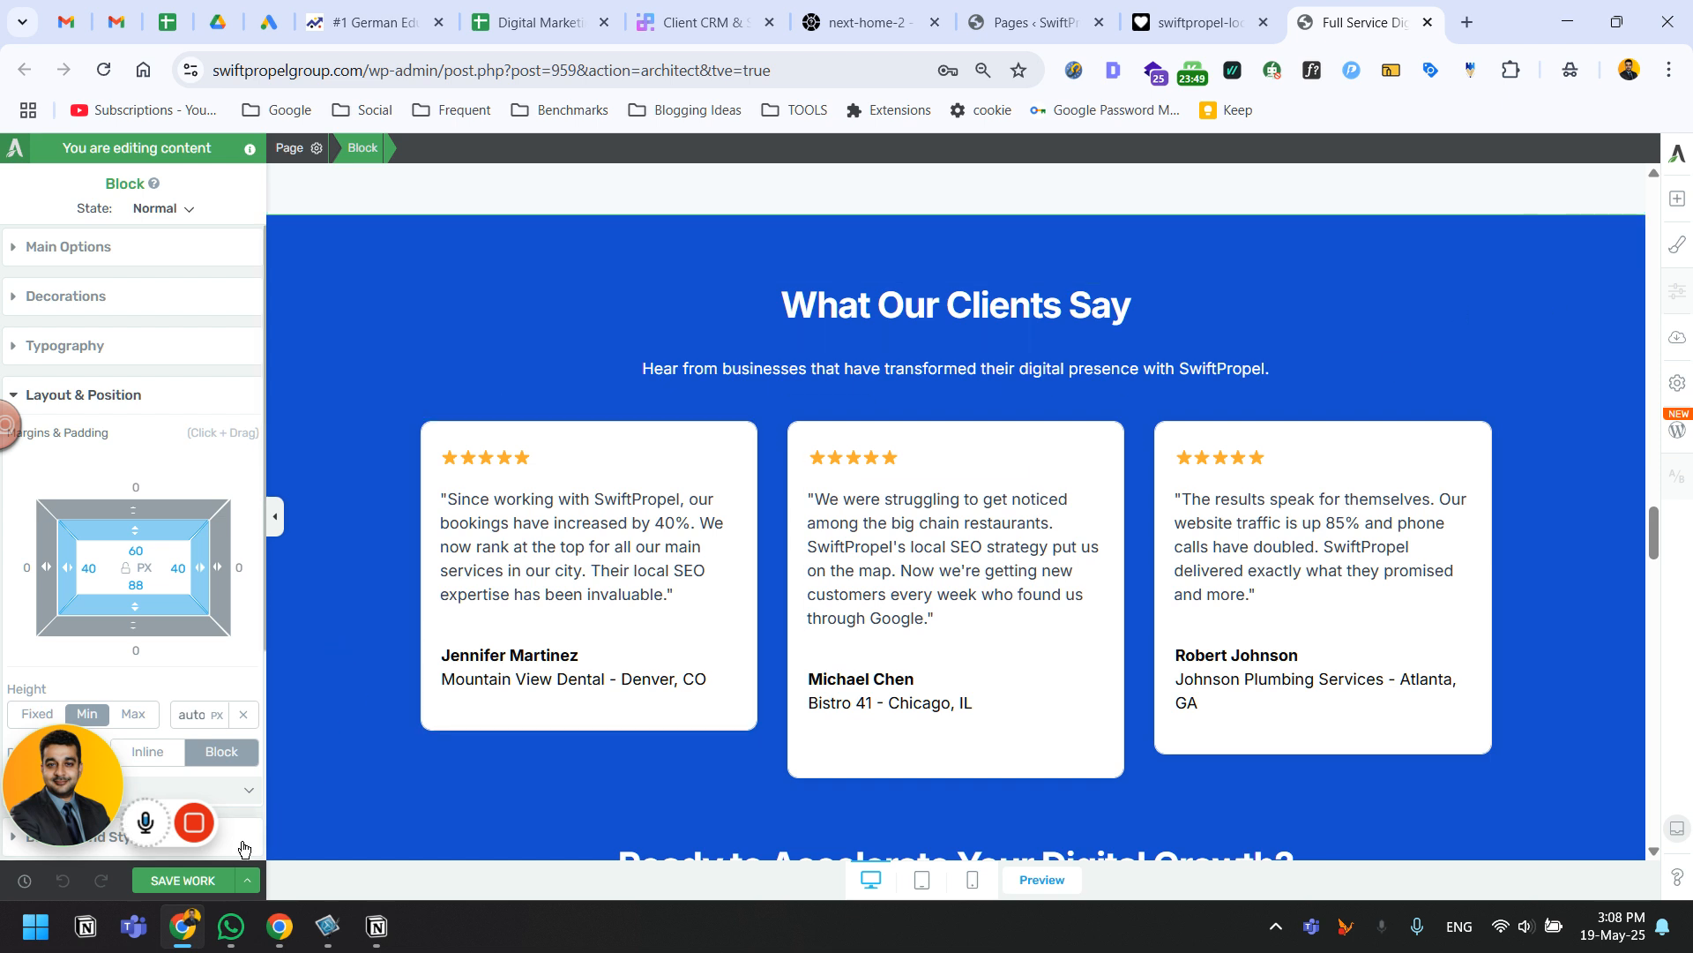
mouse_move(234, 838)
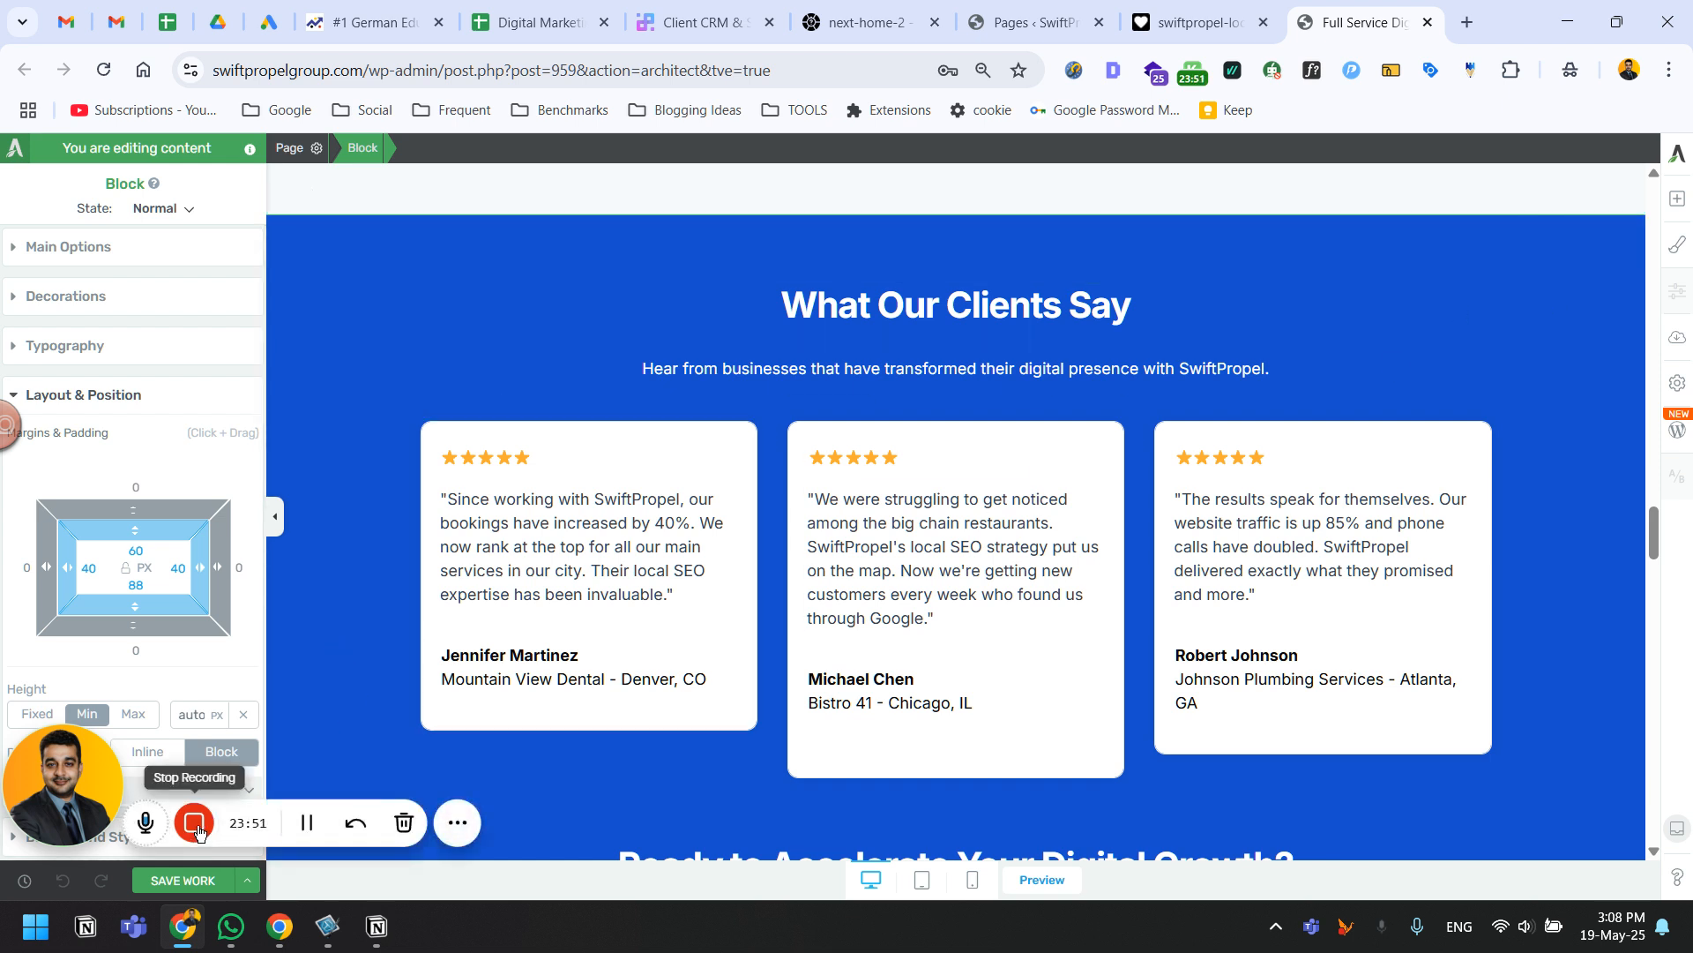